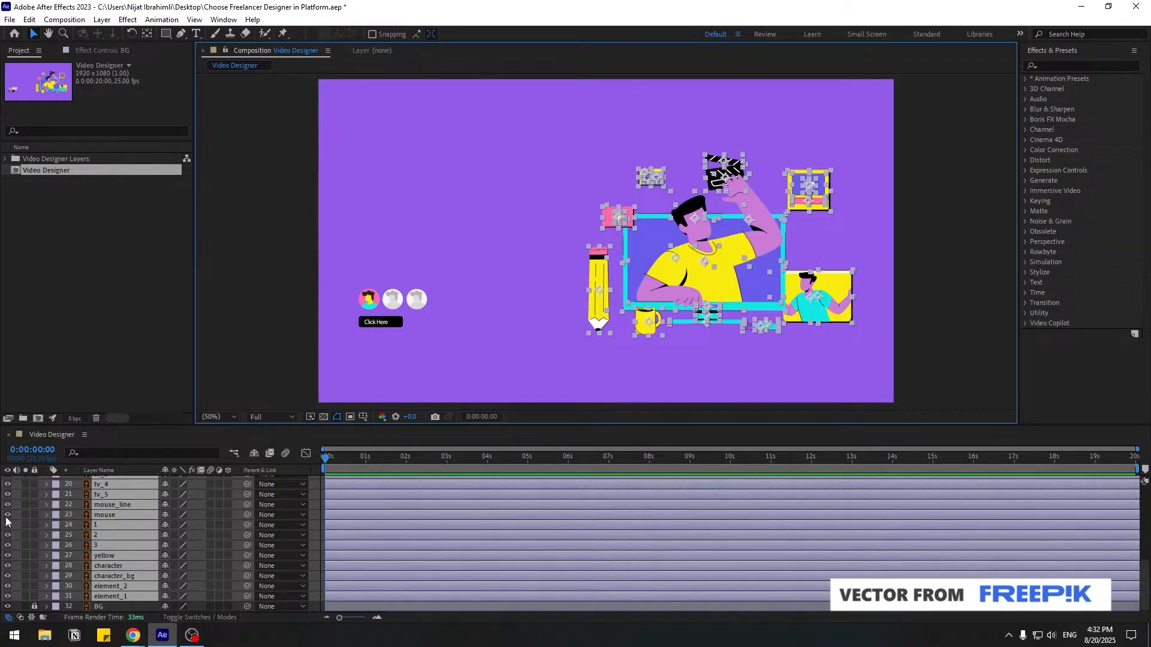
- Hide the illustration layers and move the three avatars and the Click Here button to the middle of the composition
click(8, 524)
drag(471, 275, 298, 343)
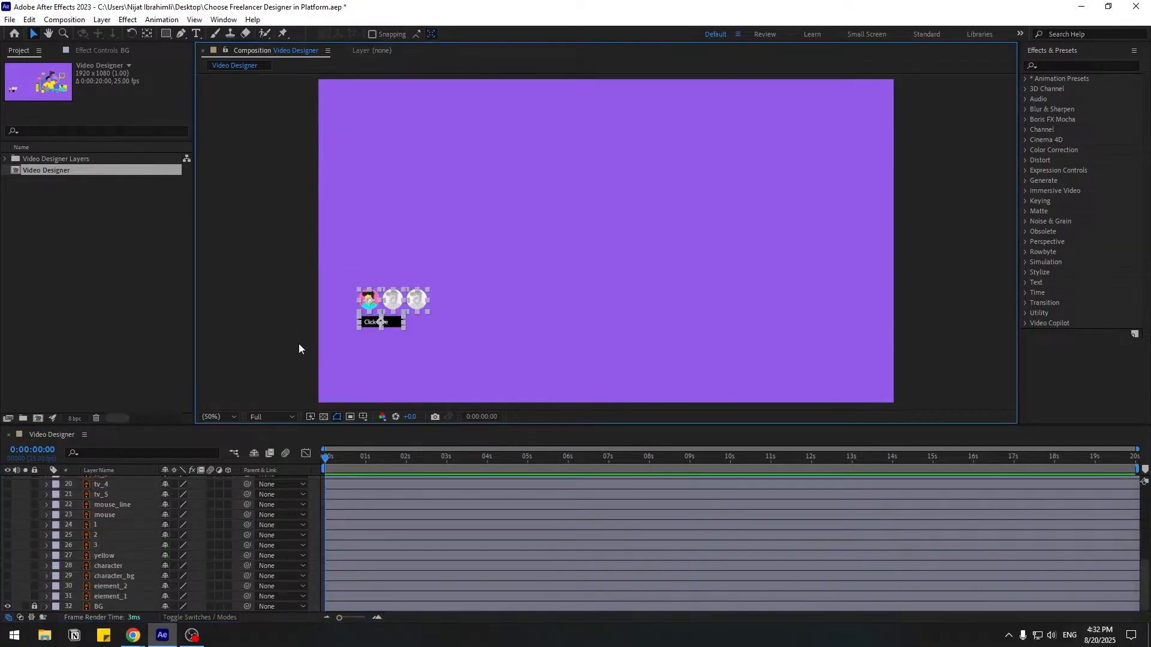
drag(427, 300, 660, 221)
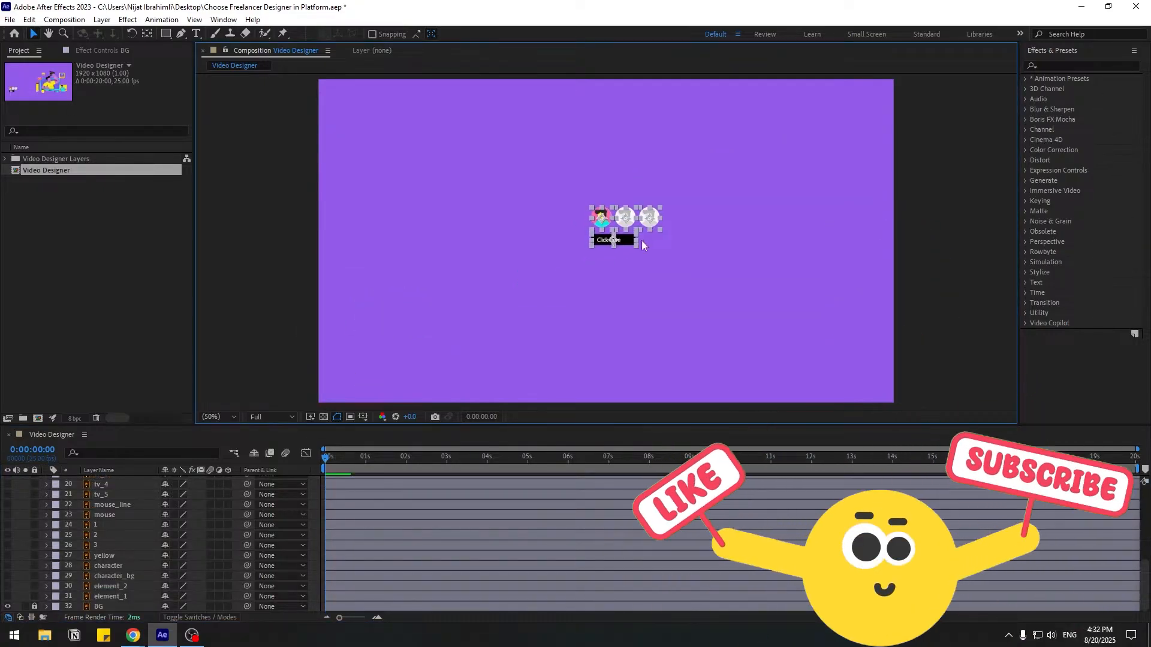
- Add a null object and parent the layers button, selected, selected_main, version_1 and version_2 to it
click(102, 19)
mouse_move(157, 36)
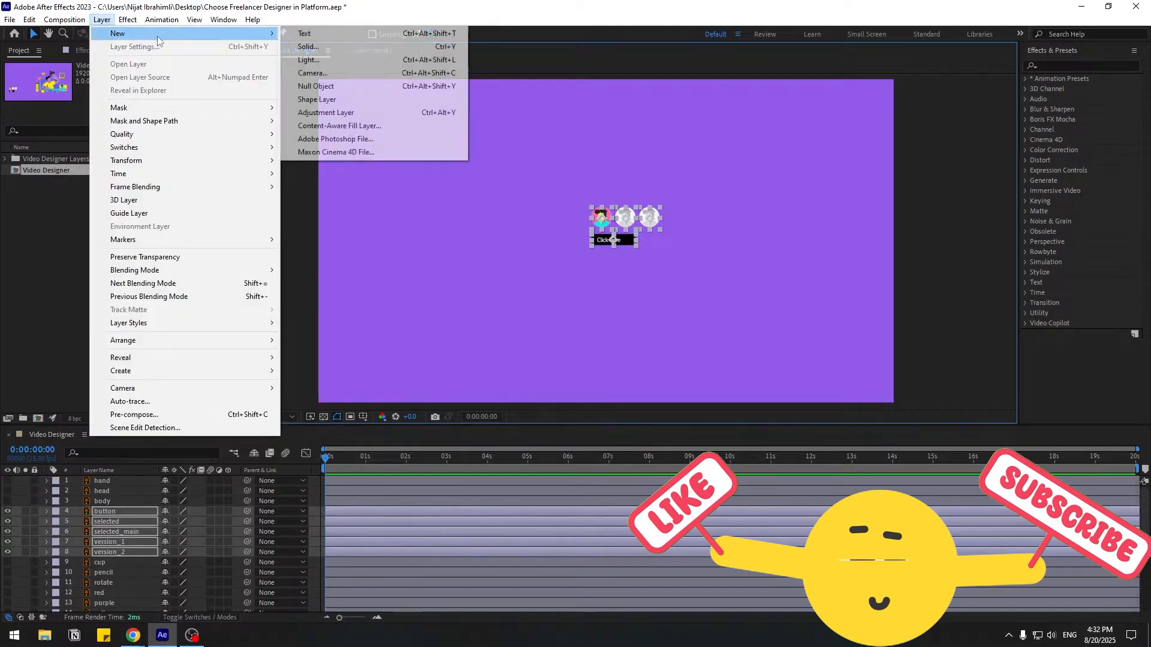
click(318, 85)
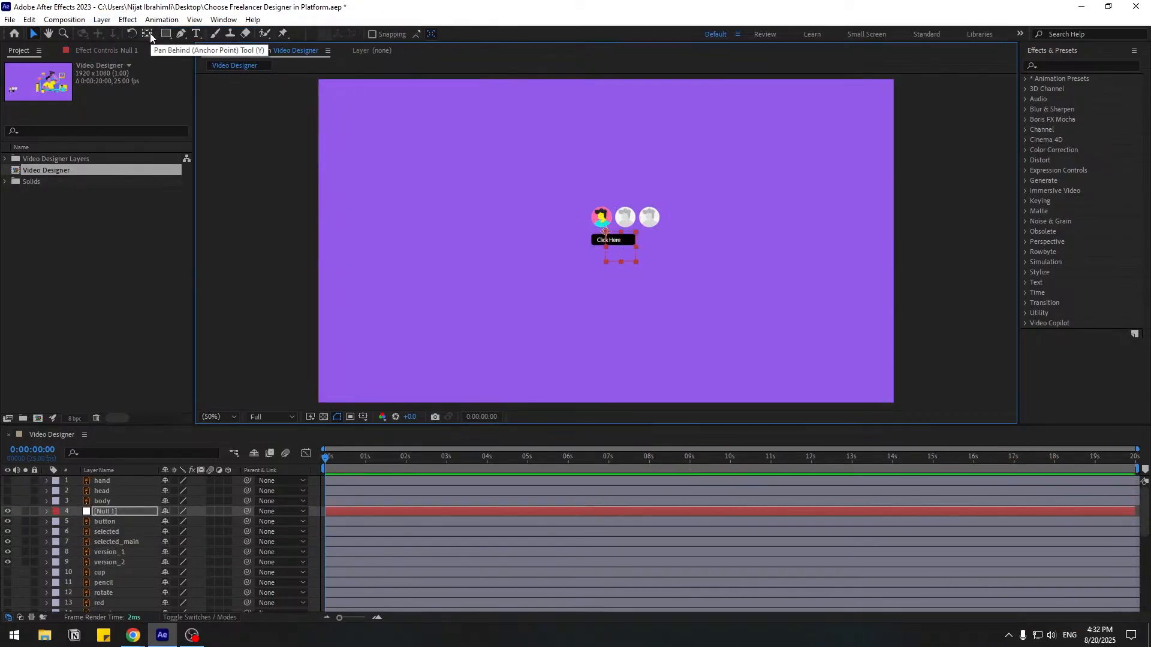
click(104, 521)
shift+click(106, 562)
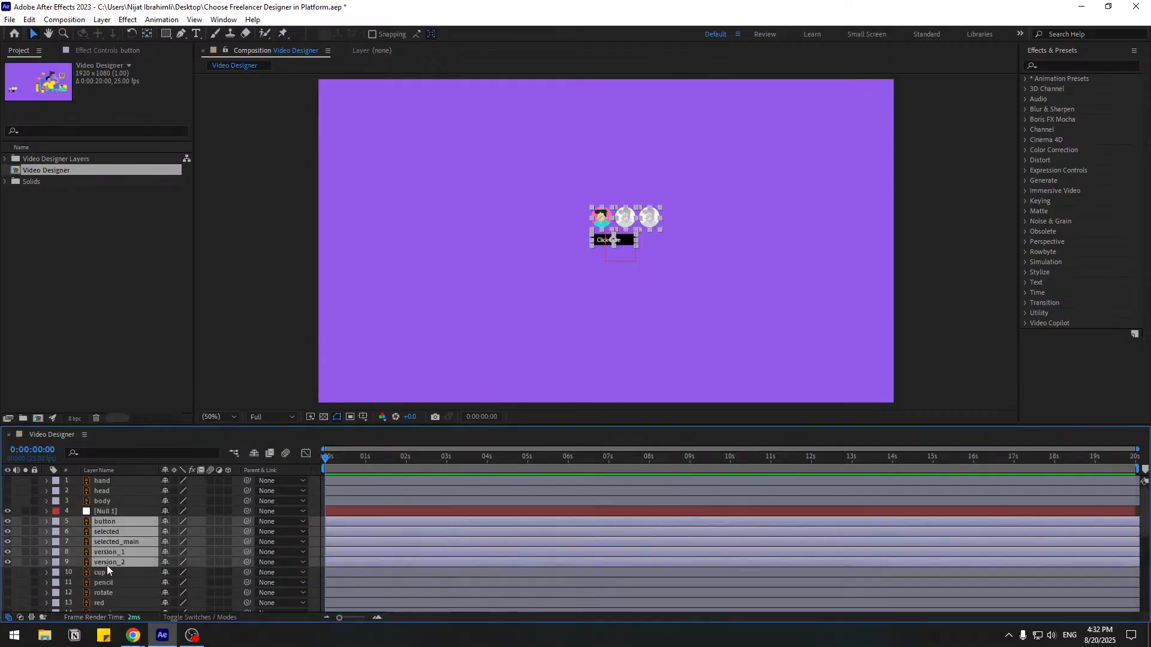
drag(241, 532, 110, 511)
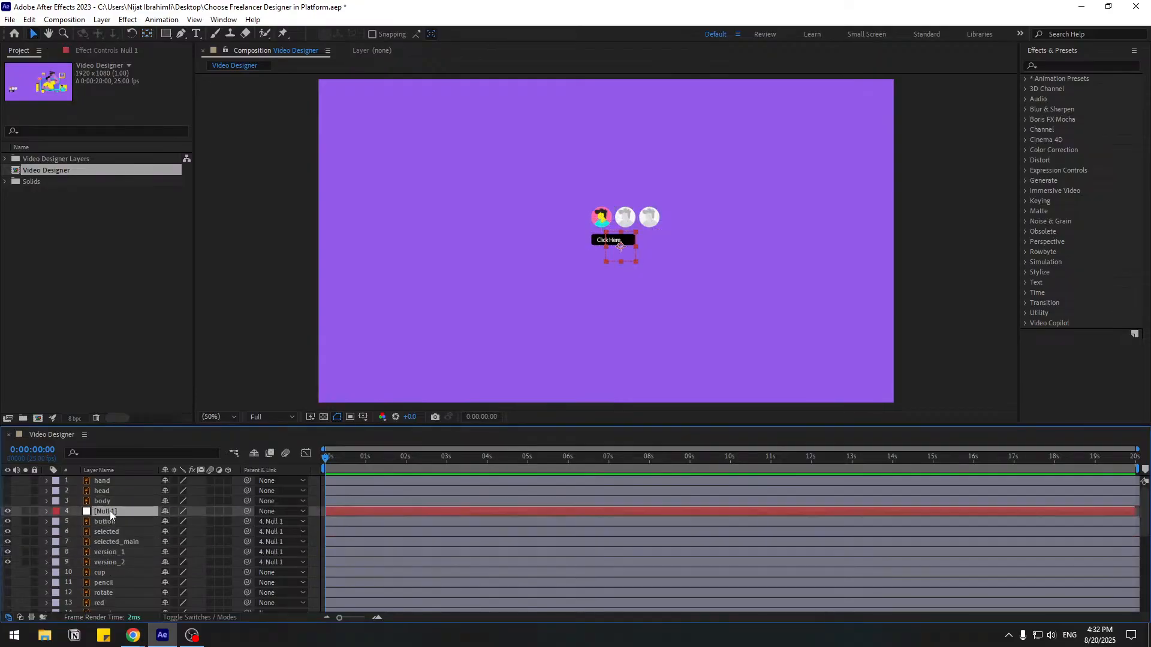
- Scale Null 1 to 274% and reposition it so the enlarged avatars and button sit near the composition centre
key(s)
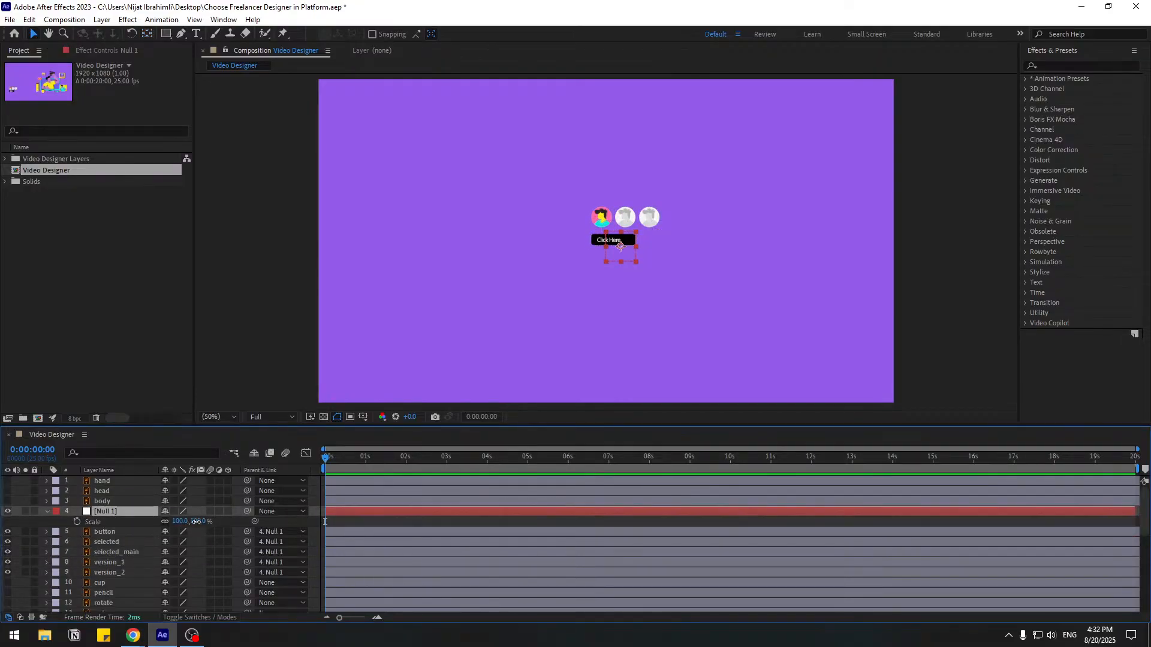
drag(180, 521, 279, 513)
drag(634, 255, 614, 301)
- Turn on continuous rasterization for the five layers from button to version_2, toggling it to compare the avatars' sharpness
scroll(605, 243, up, 2)
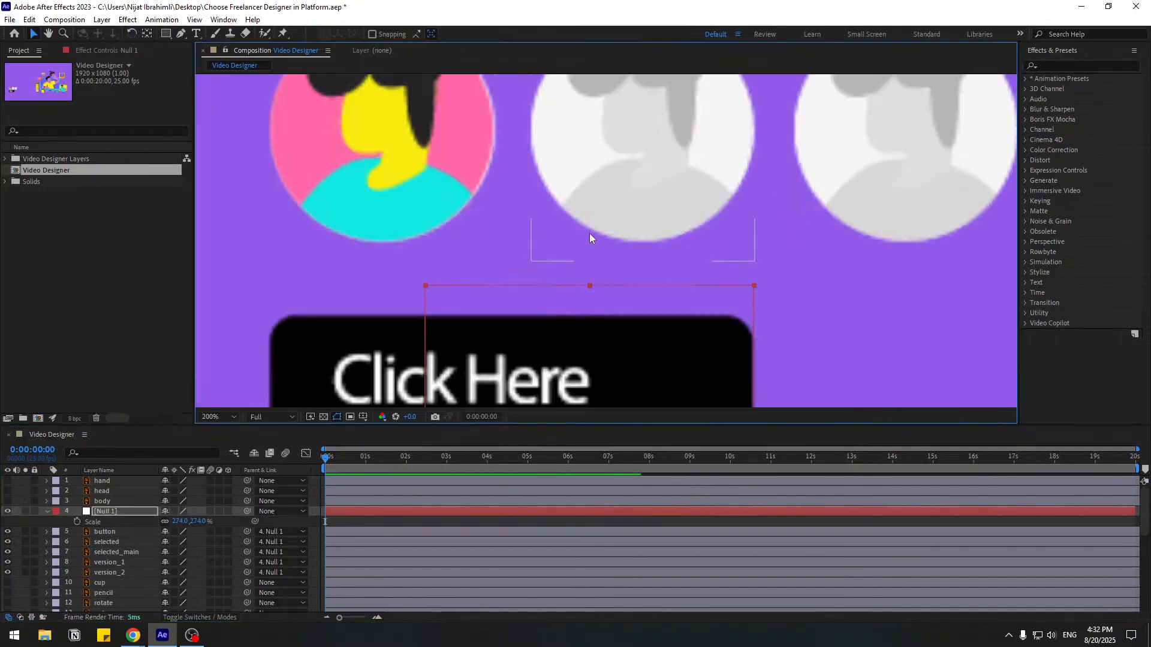
drag(351, 160, 448, 250)
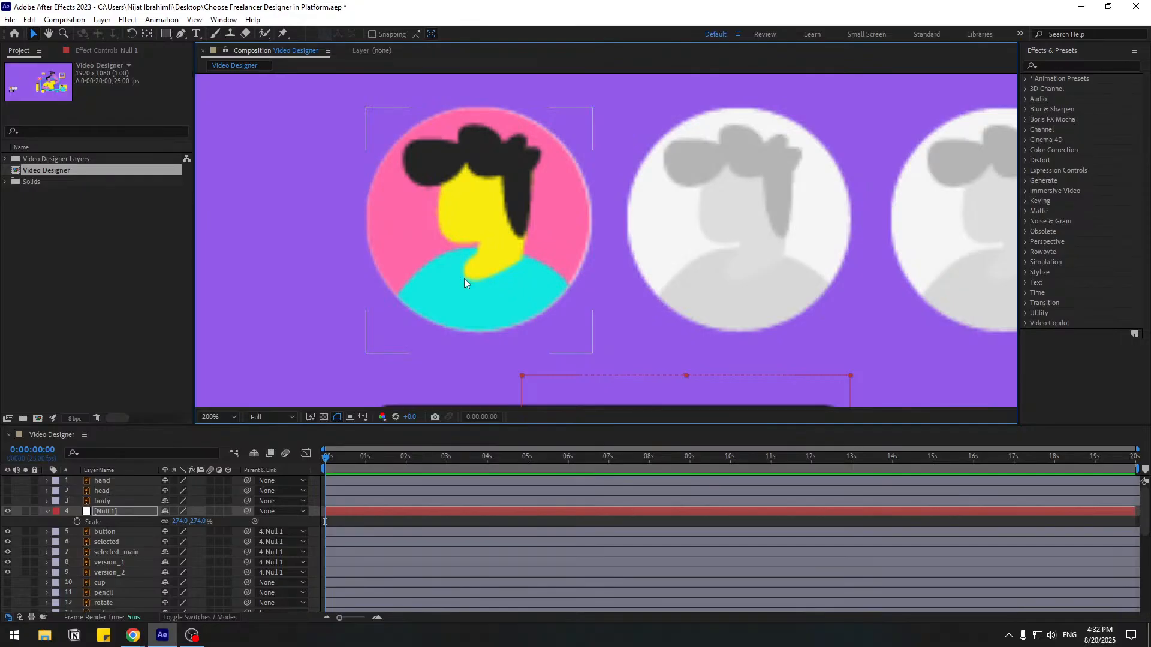
click(103, 533)
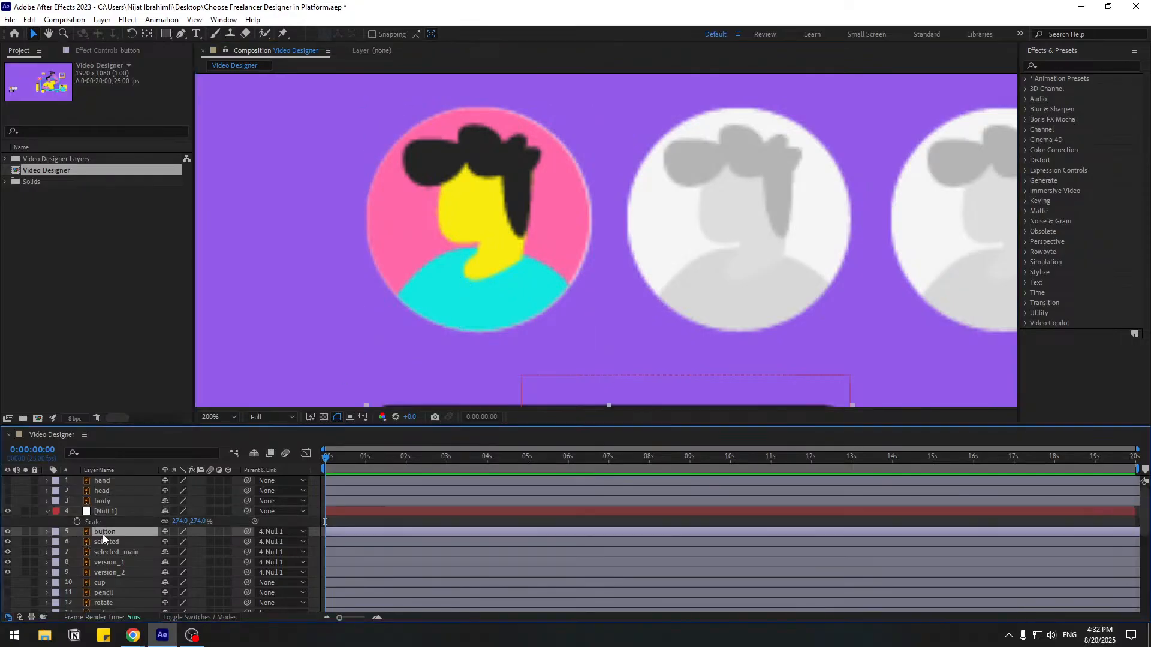
shift+click(103, 572)
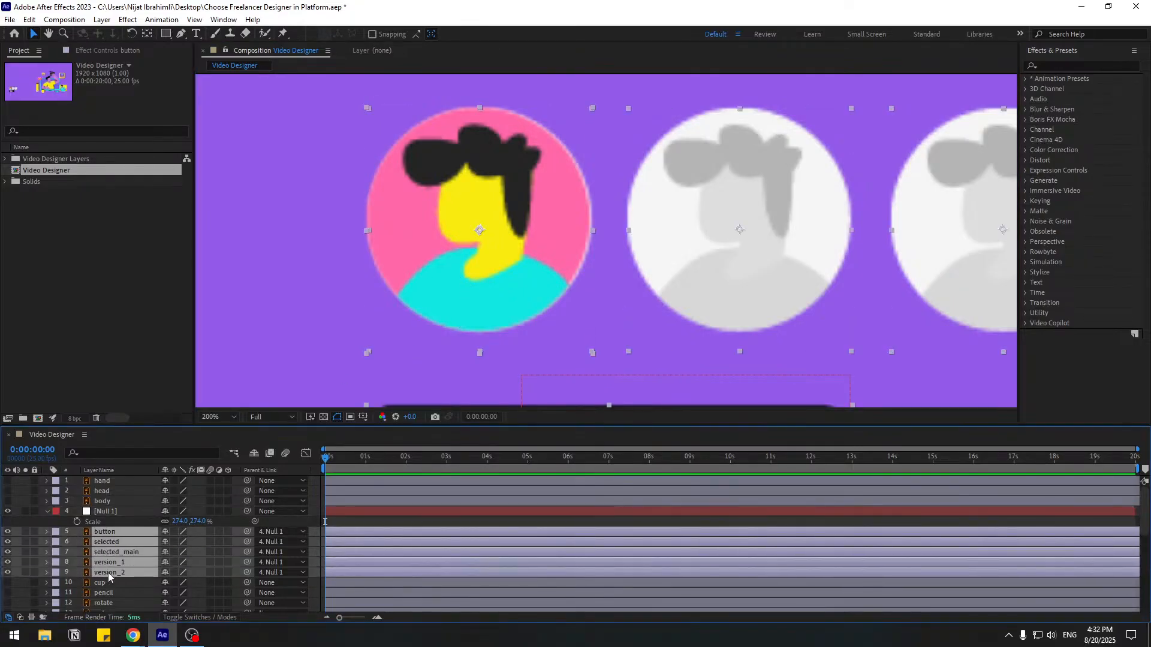
click(174, 533)
click(174, 533)
click(174, 532)
click(175, 533)
click(174, 533)
click(174, 532)
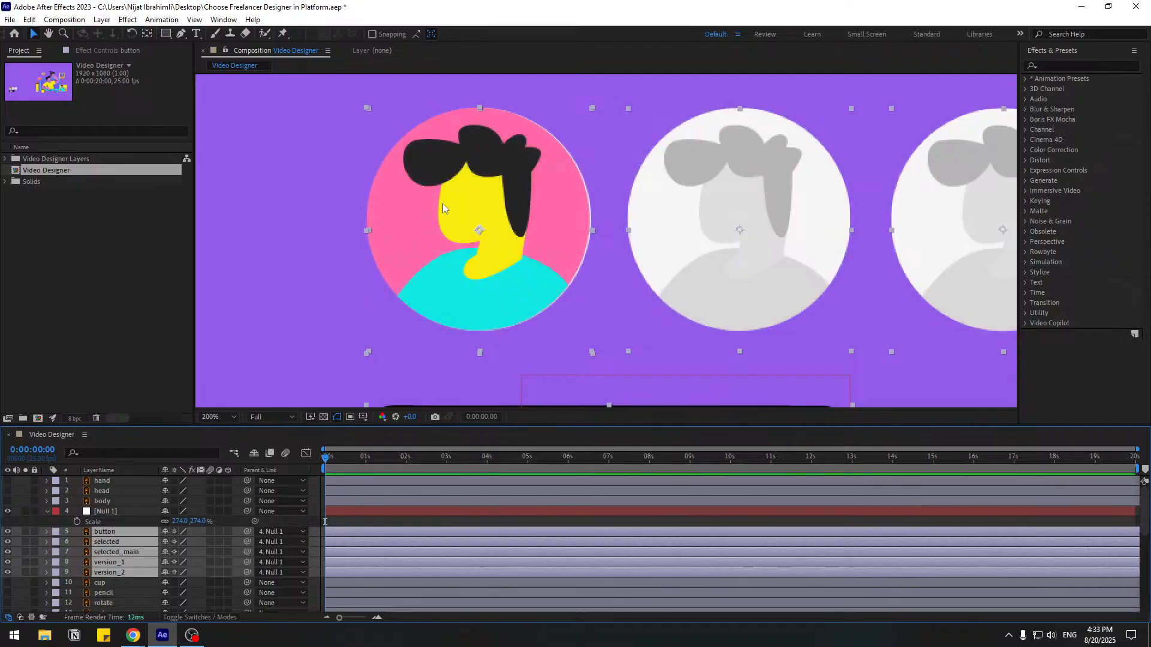
click(173, 532)
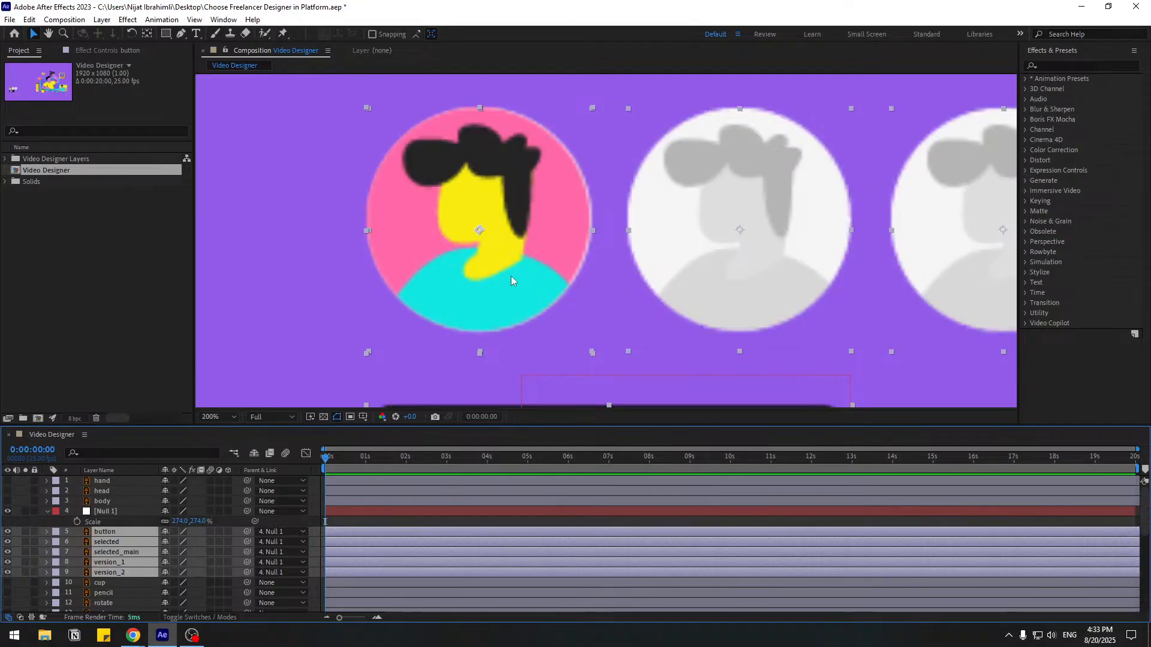
click(174, 532)
click(351, 364)
- Display the Title/Action Safe guides and shift Null 1 slightly to align the avatars and button with the centre
scroll(415, 353, down, 6)
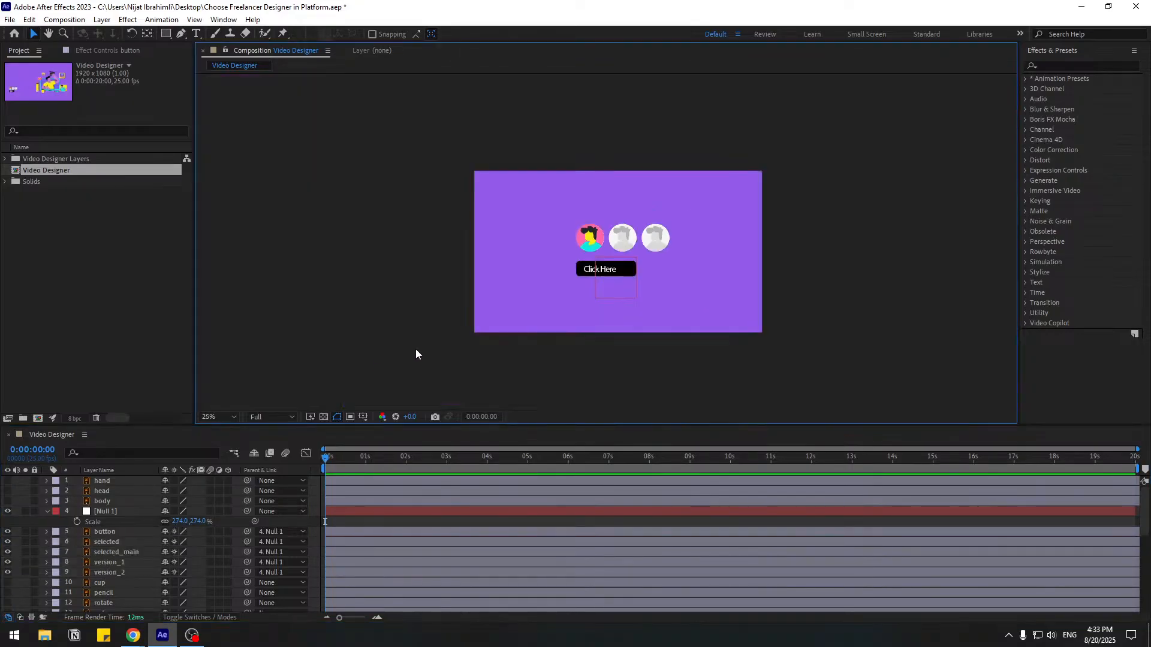
click(362, 417)
click(395, 427)
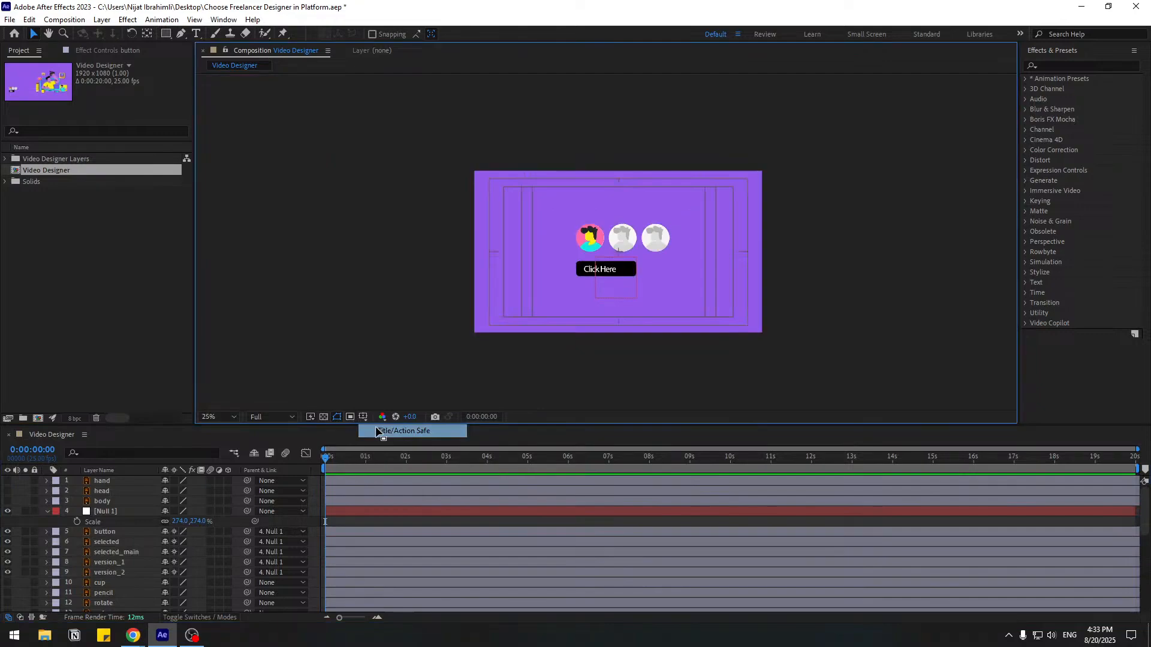
click(234, 418)
click(237, 220)
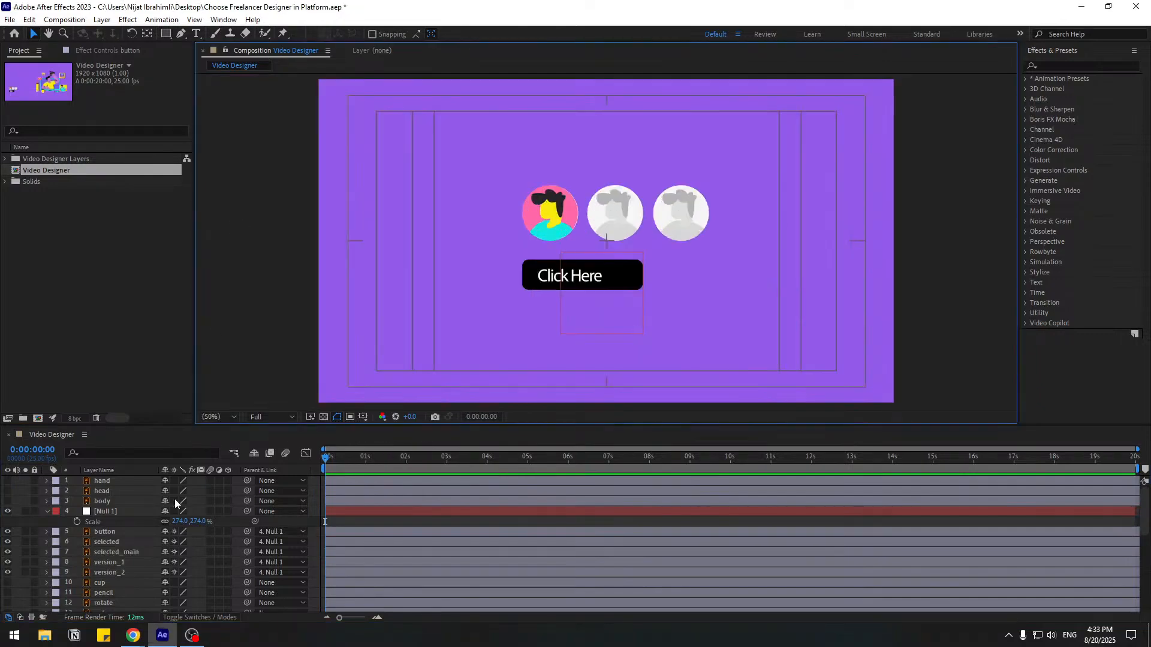
click(120, 510)
drag(625, 289, 618, 294)
click(343, 300)
- Collapse the properties of Null 1 and save the project
click(589, 291)
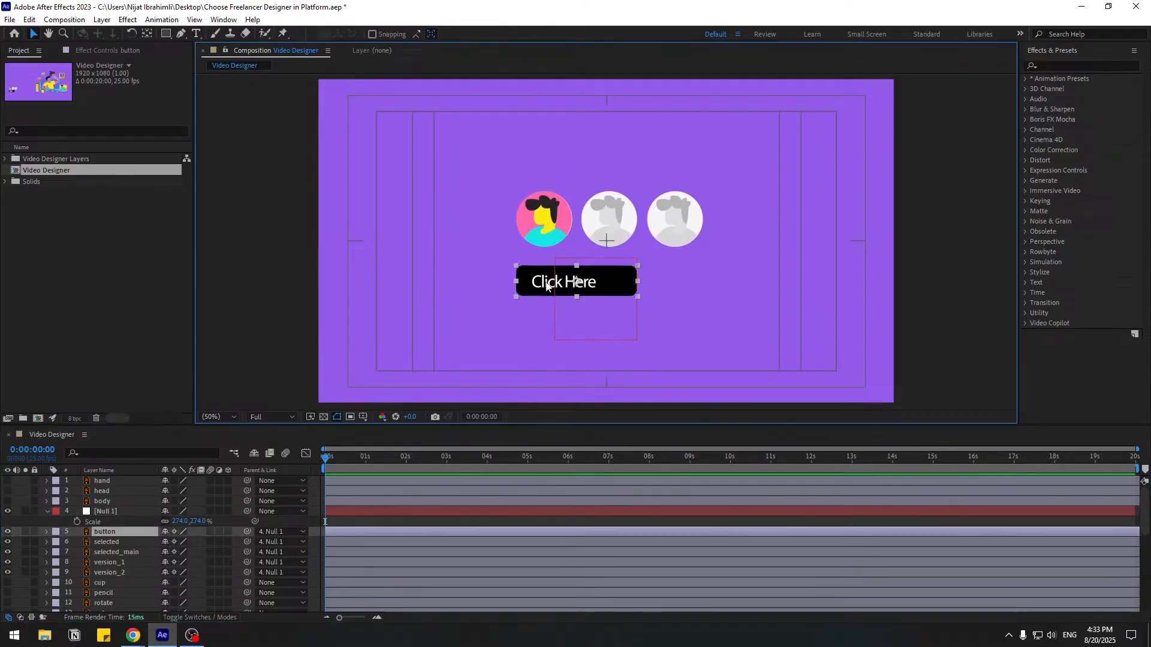
scroll(617, 318, up, 2)
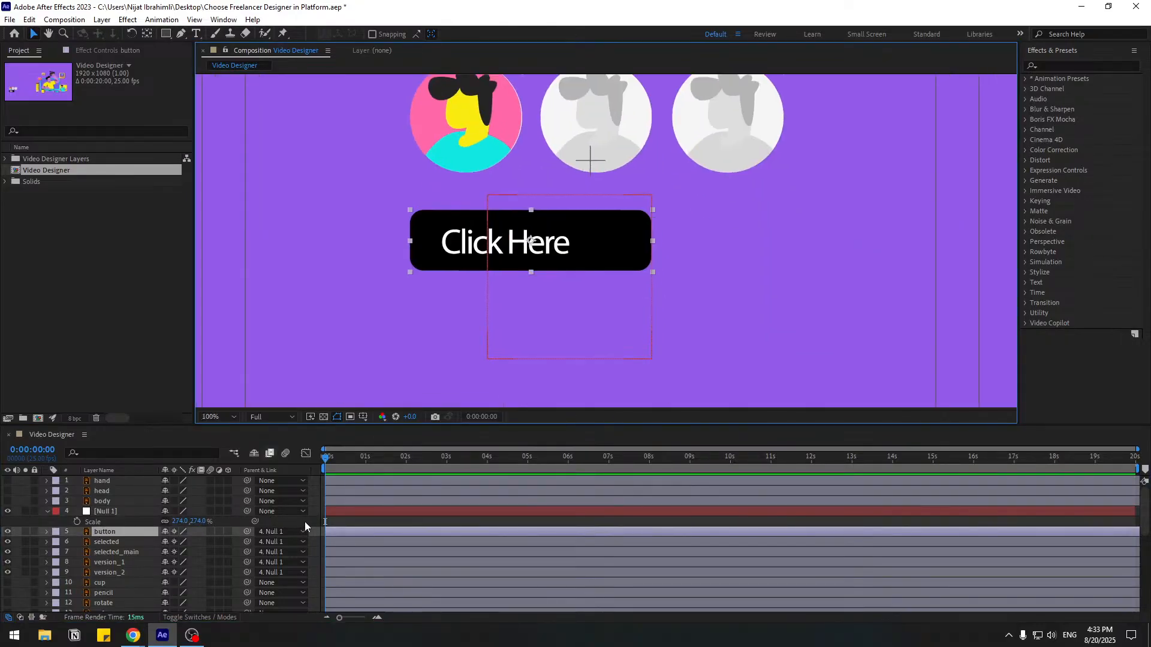
click(341, 521)
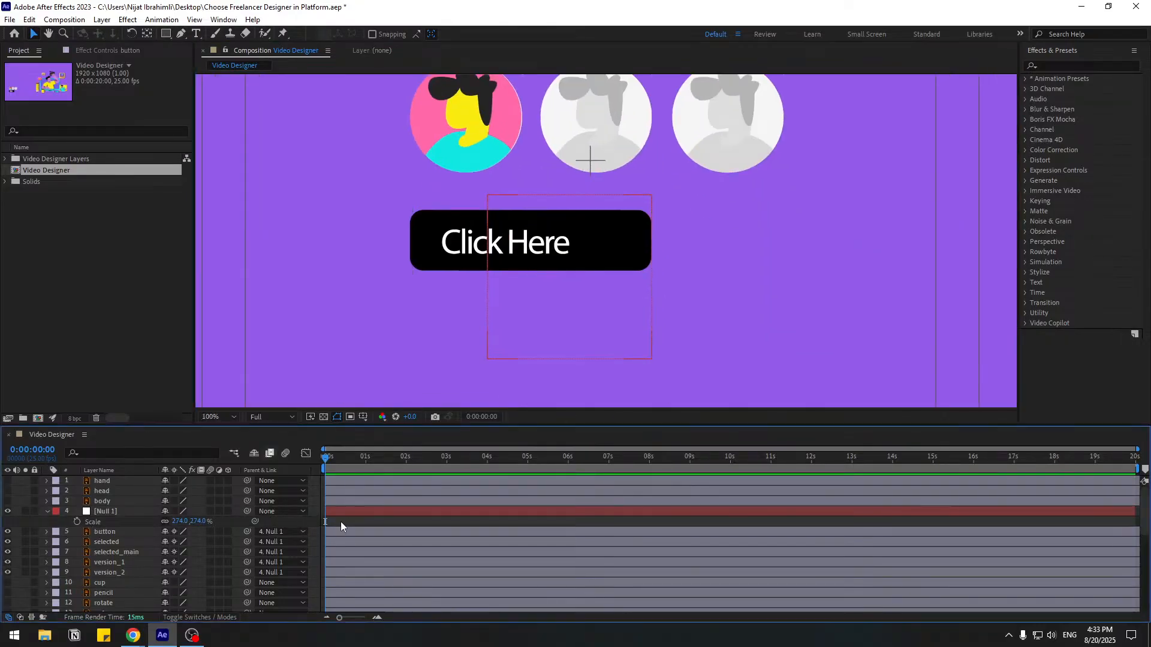
click(46, 511)
key(ctrl+s)
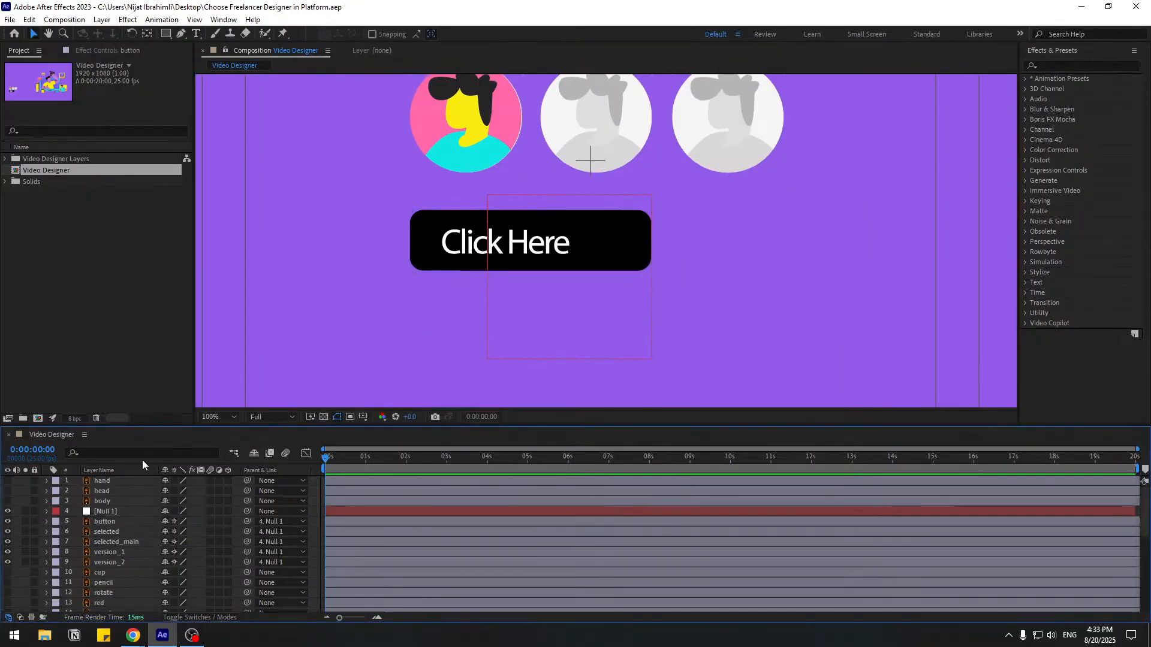
click(96, 22)
click(133, 4)
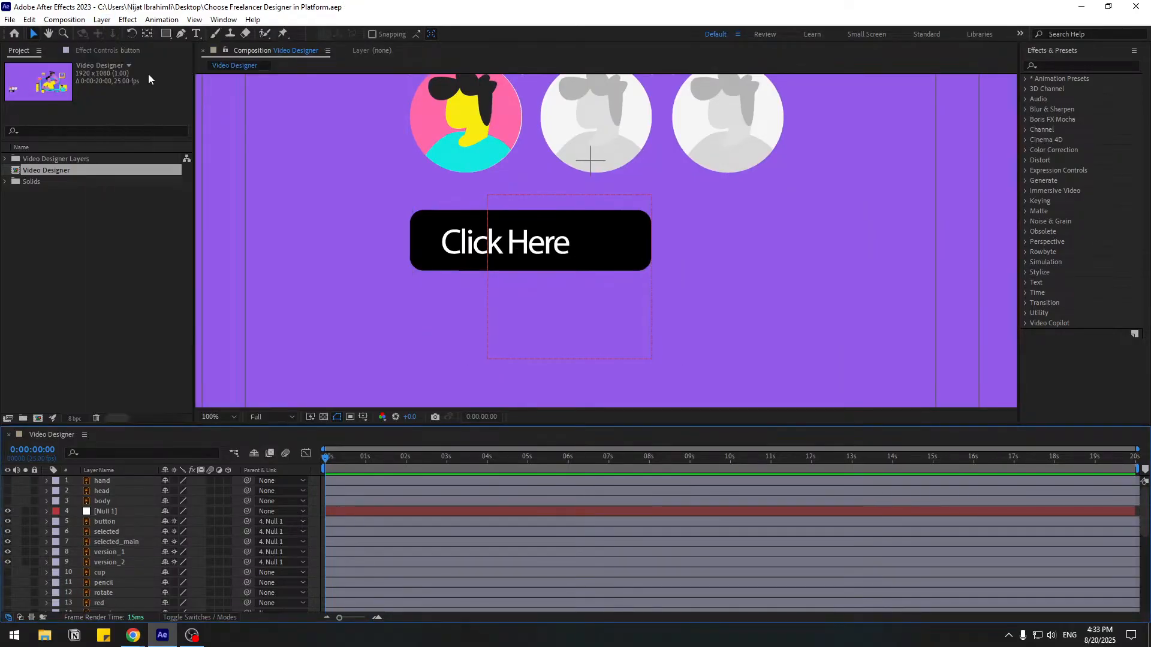
- Draw a rounded rectangle beneath the Click Here button, matching its width and height
click(166, 34)
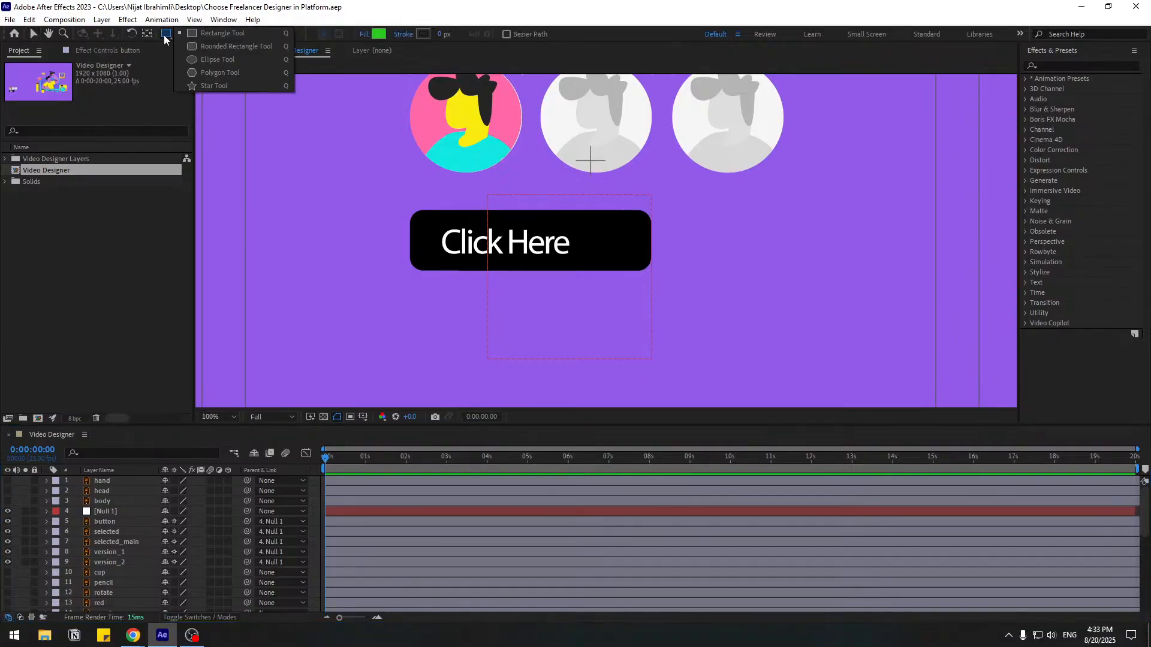
click(239, 47)
mouse_move(413, 295)
mouse_down()
mouse_move(525, 342)
mouse_move(638, 337)
mouse_move(652, 352)
mouse_up()
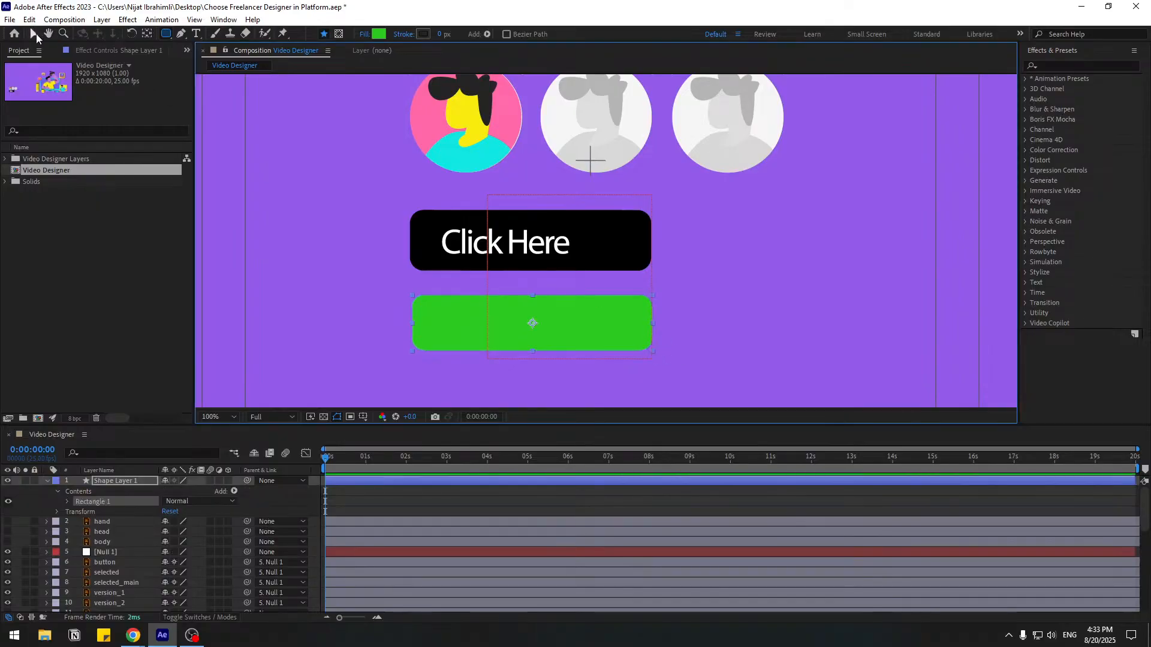
- Set the new rectangle's fill to black (000000) by sampling the colour of the Click Here button
click(34, 33)
click(472, 34)
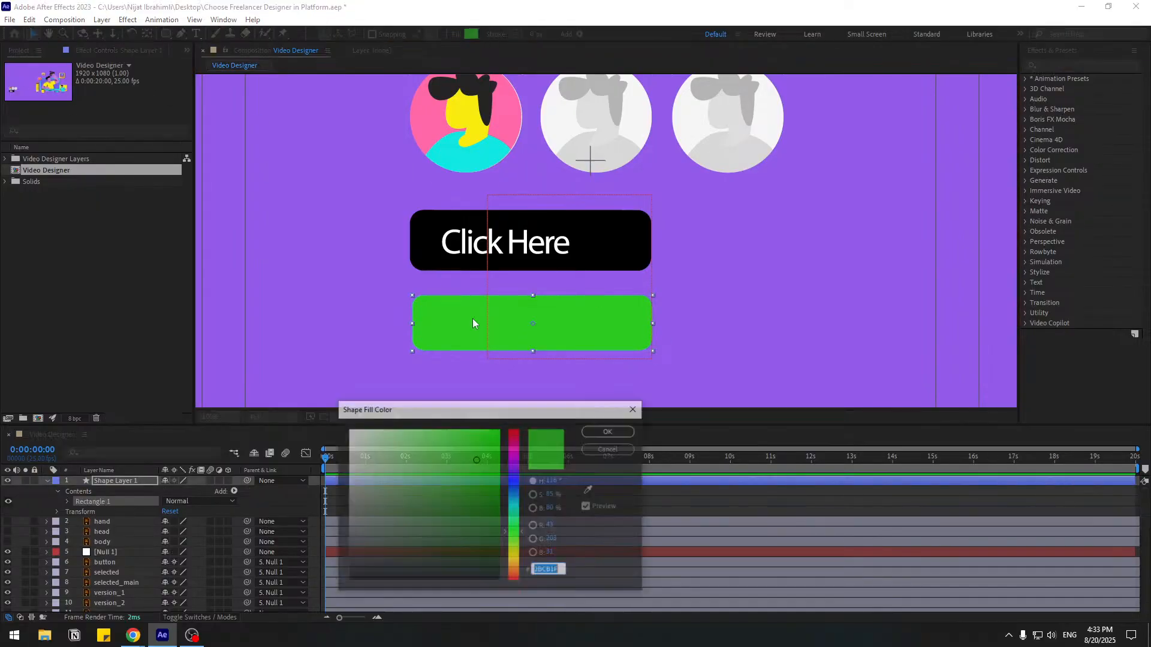
click(591, 490)
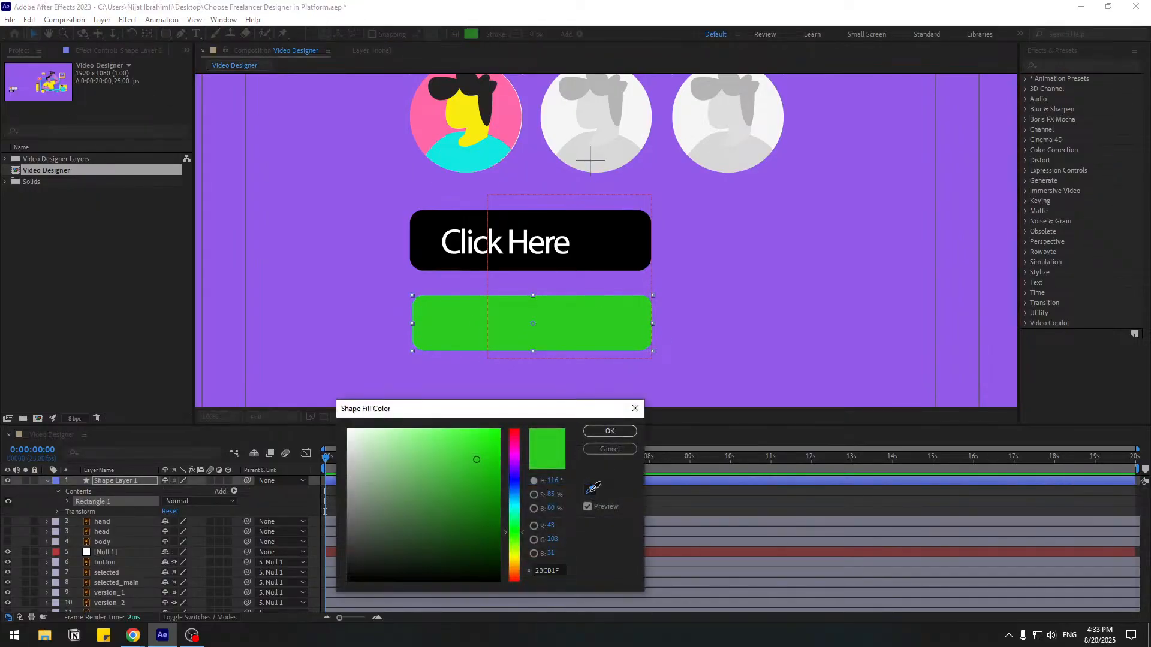
click(621, 235)
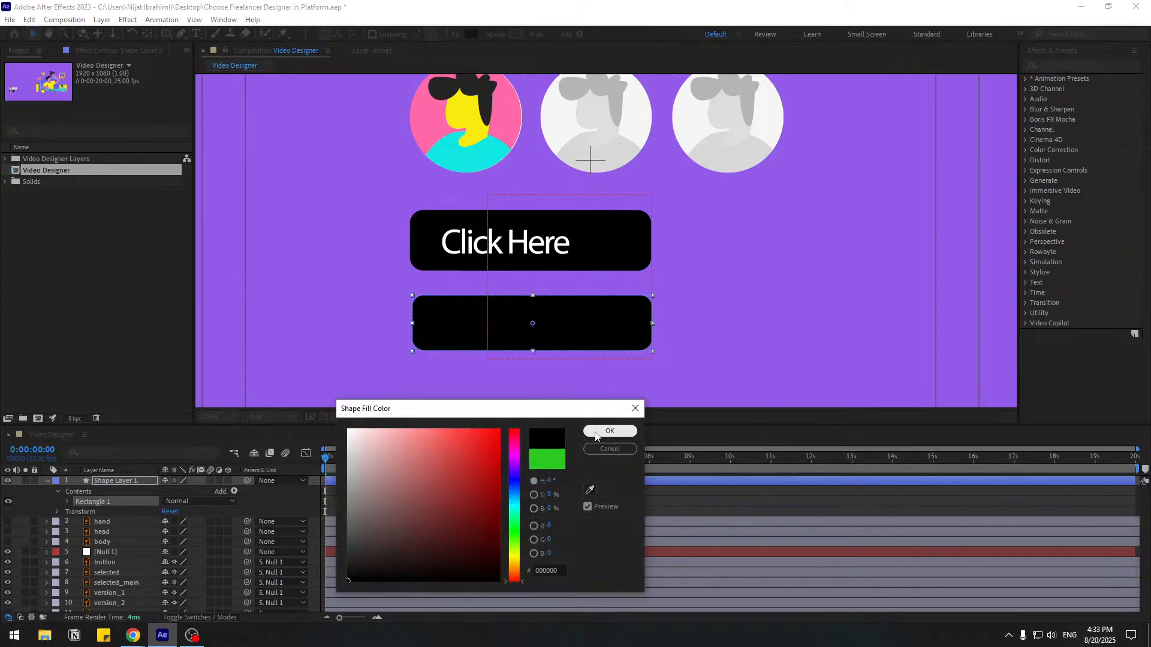
click(623, 431)
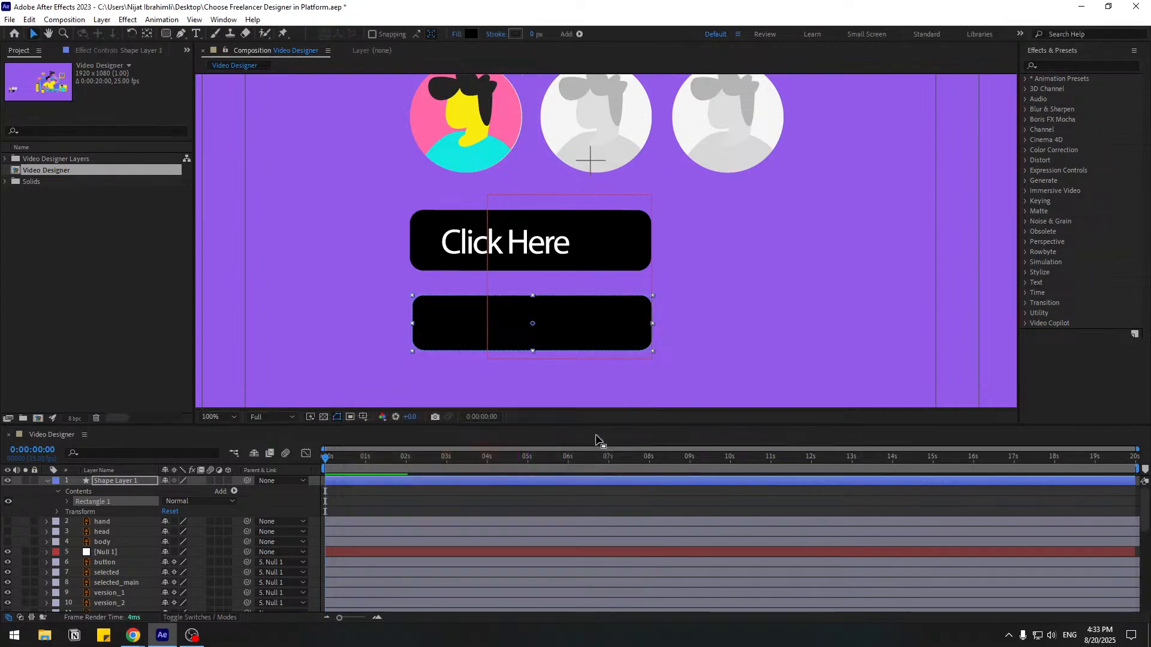
click(394, 513)
- Rename the shape layer as button, collapse its properties and save the project
click(103, 478)
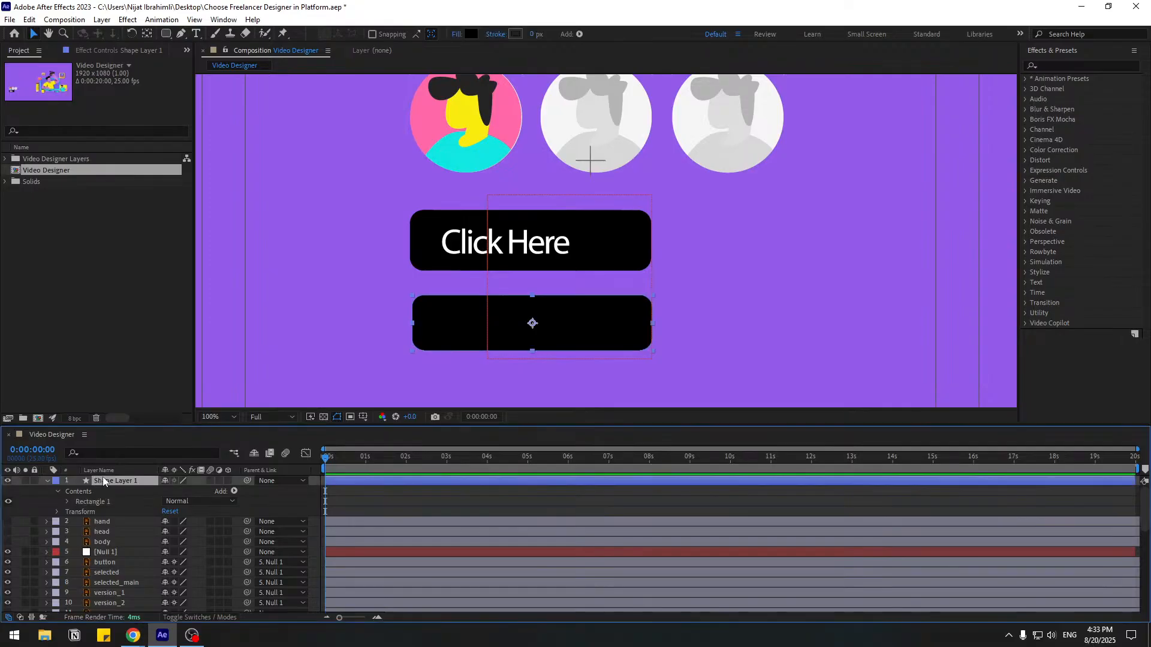
key(Return)
text(button)
key(Return)
key(ctrl+s)
click(47, 481)
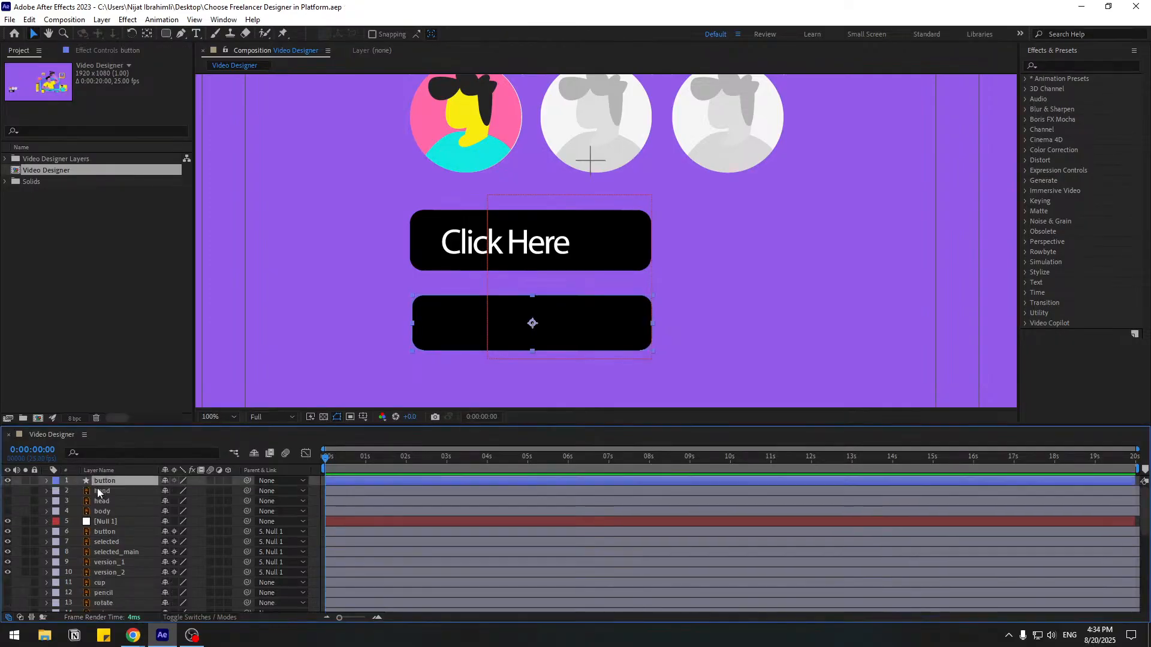
key(s)
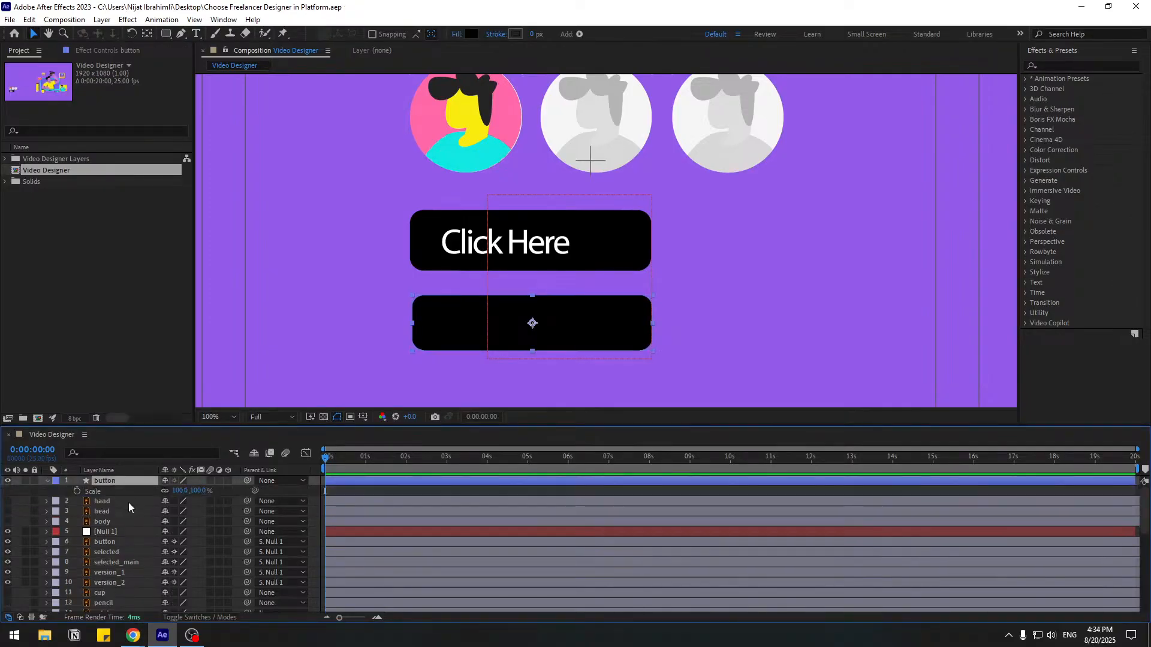
key(s)
key(comma)
key(period)
click(569, 248)
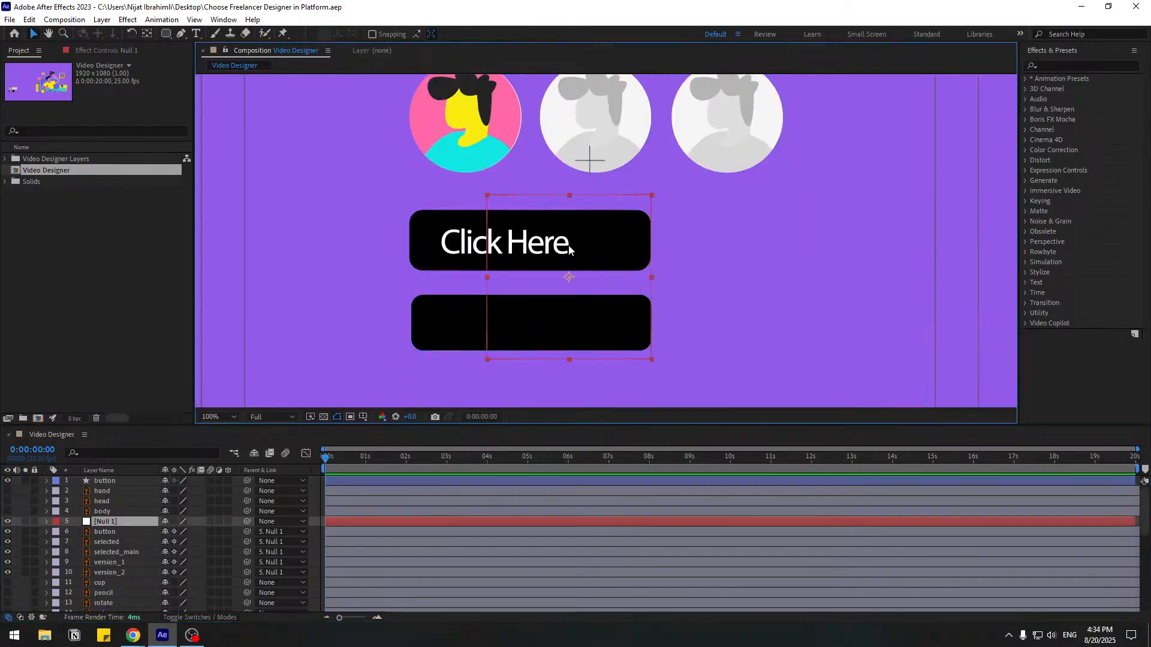
key(comma)
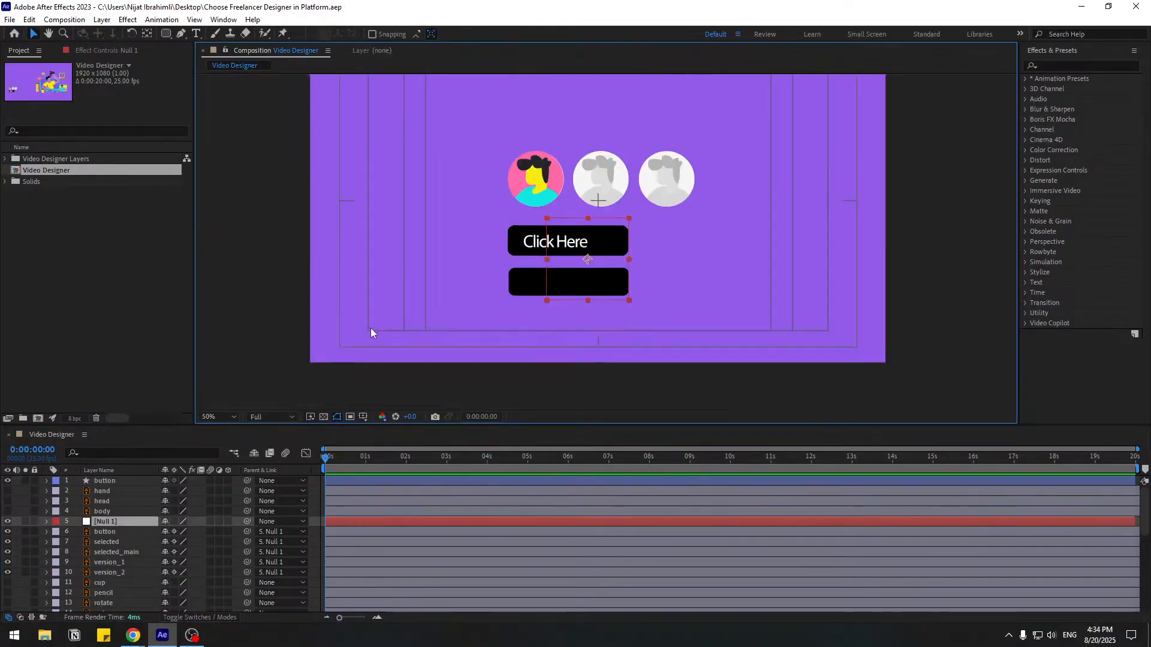
click(271, 310)
- Move the original Click Here button away from the avatars to the composition's left edge, leaving the new rectangle in place
click(110, 531)
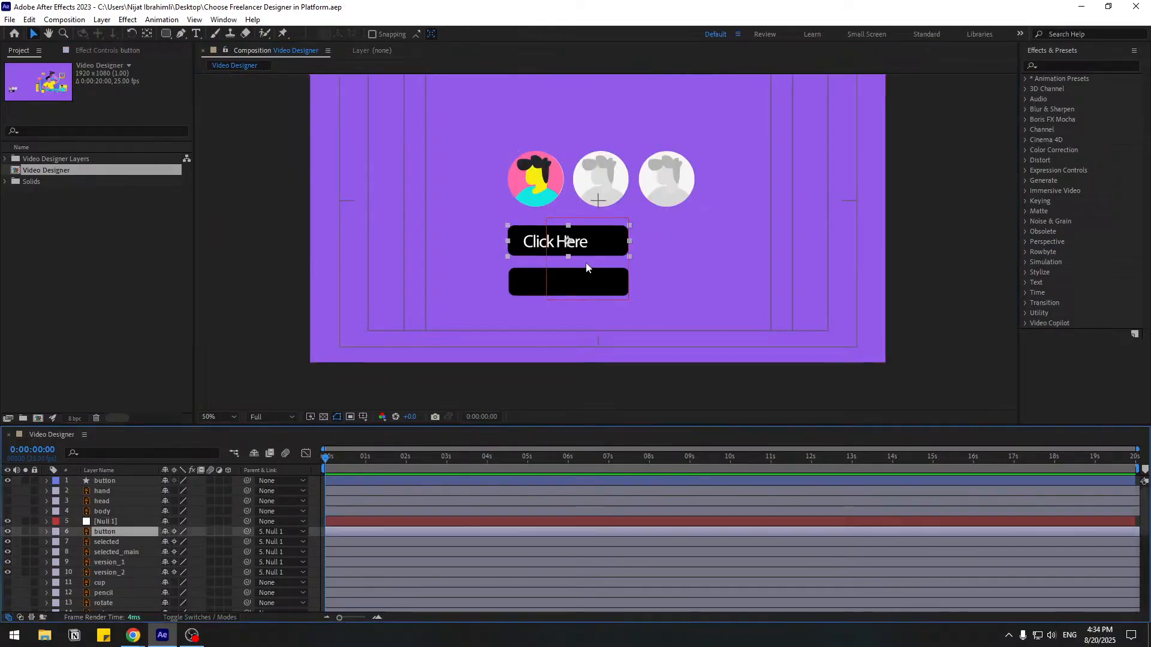
drag(548, 249, 311, 275)
click(280, 324)
key(period)
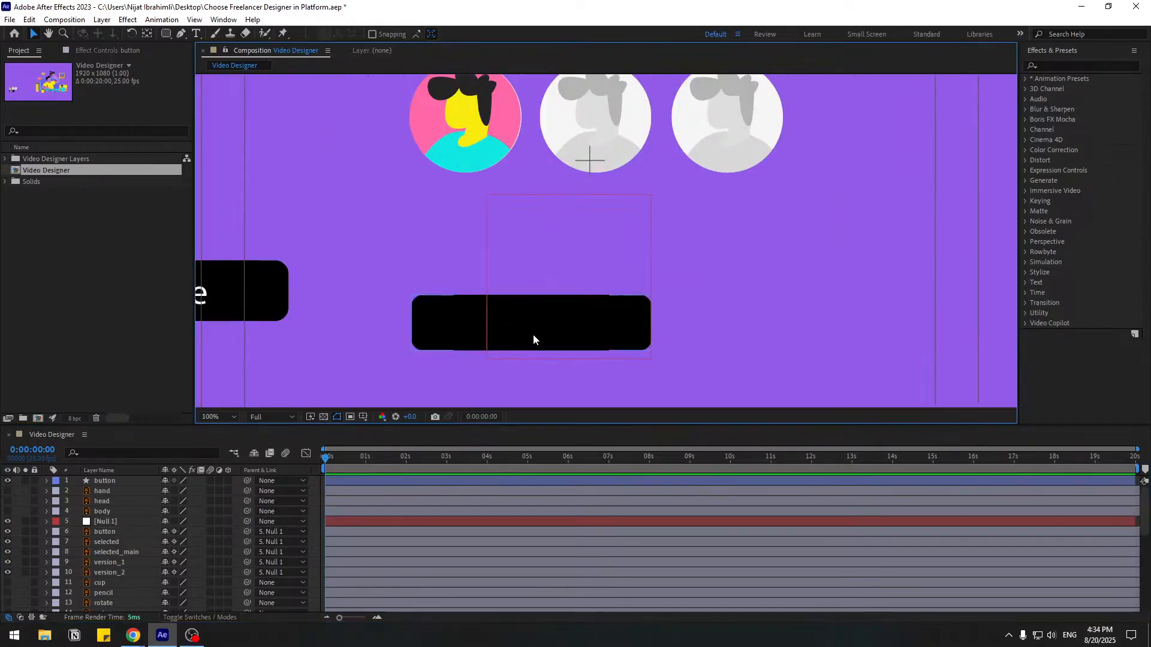
key(space)
drag(447, 344, 549, 299)
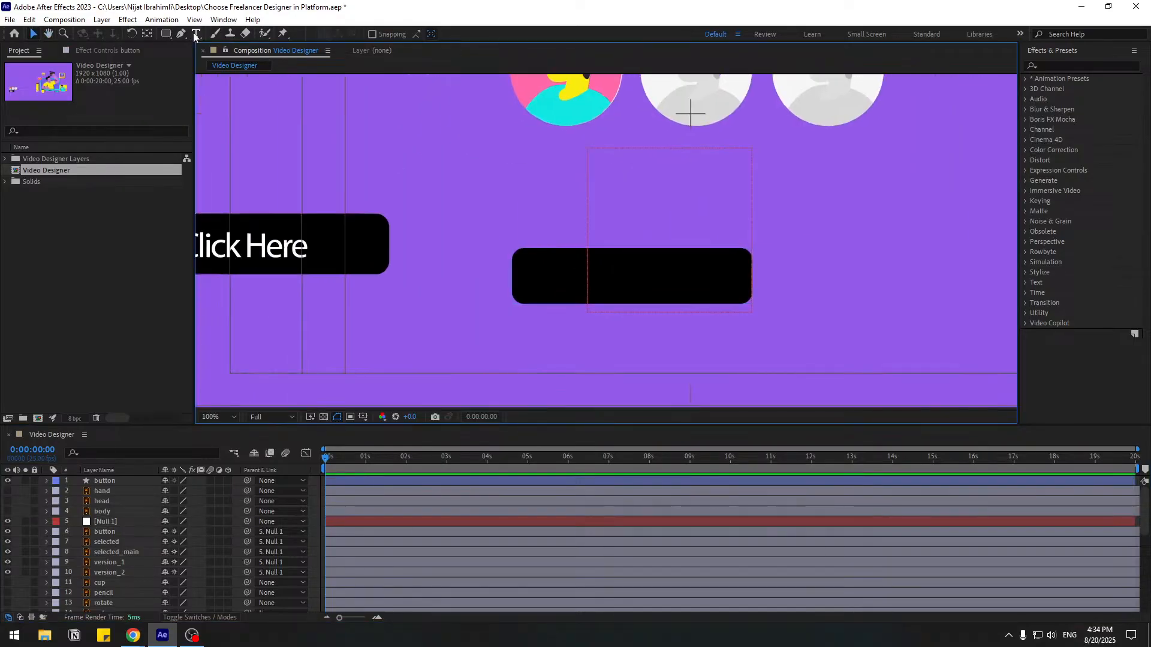
- Add a text layer reading Choose and place it in the middle of the black rounded button
click(196, 33)
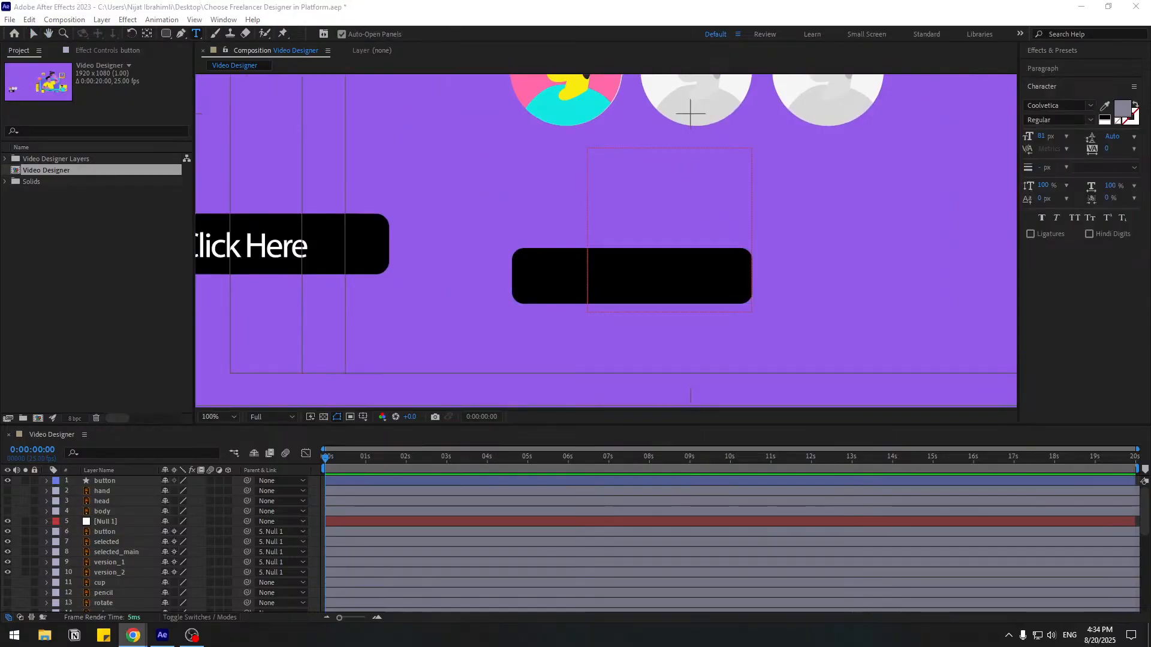
click(533, 277)
text(Choose)
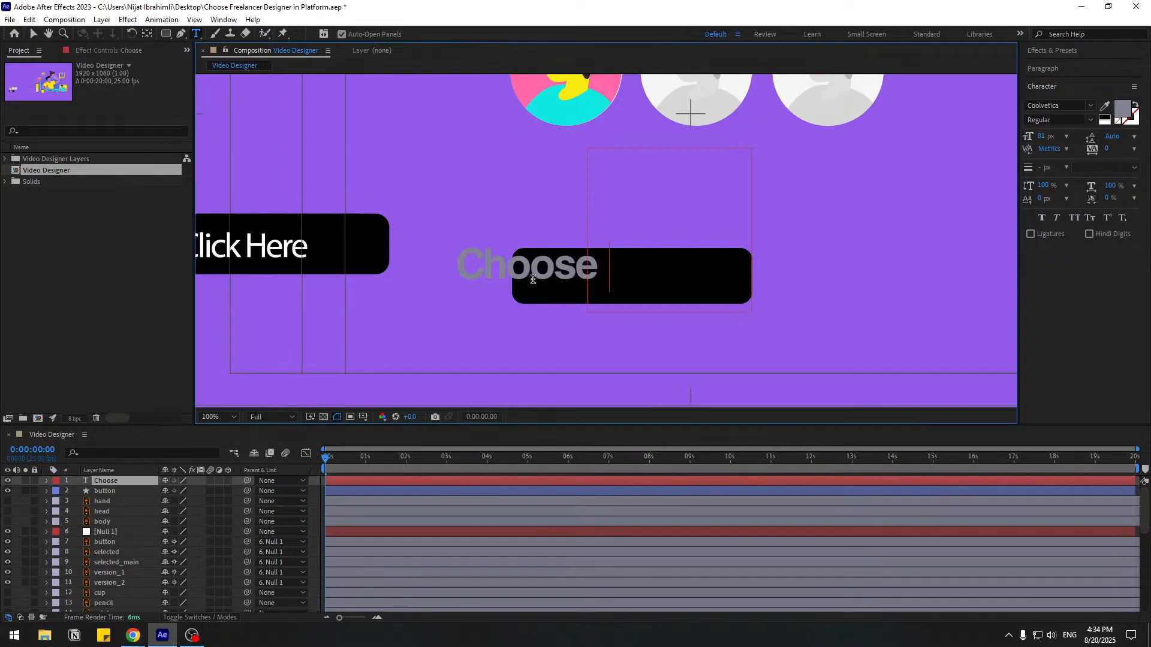
key(BackSpace)
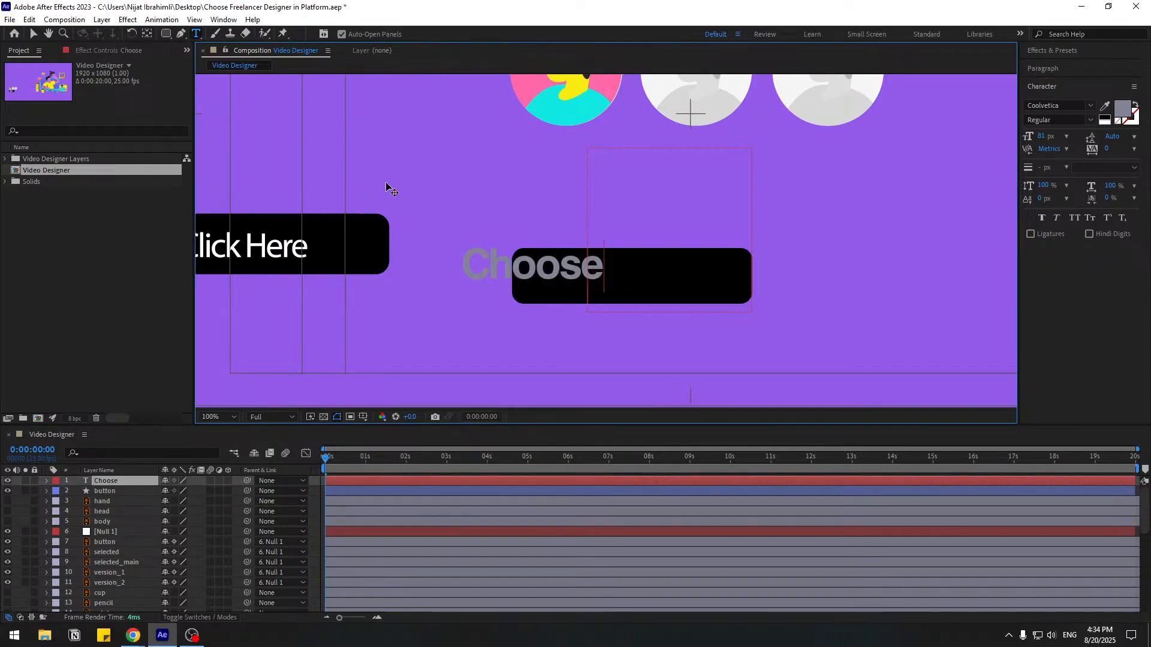
click(33, 35)
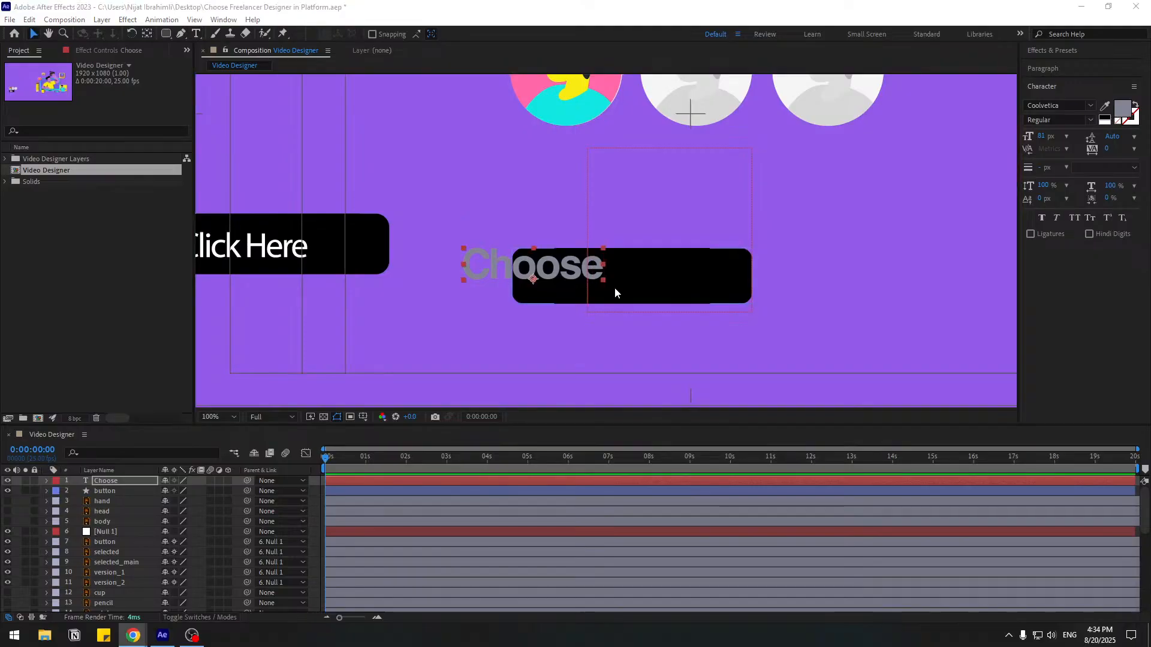
drag(557, 275, 661, 285)
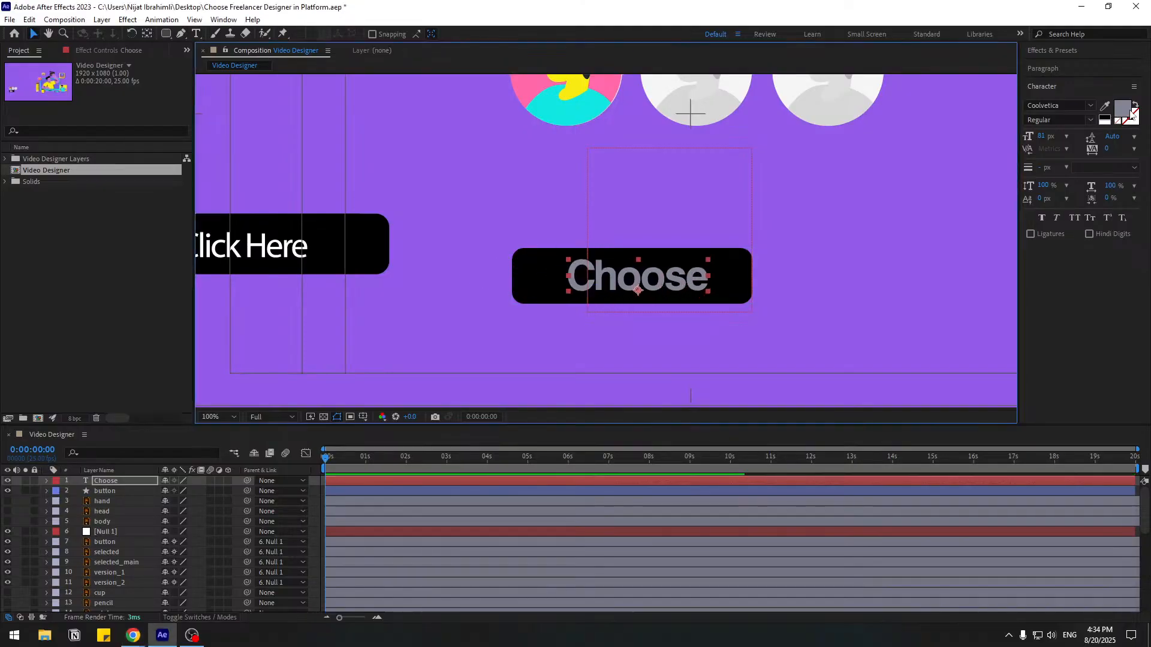
- Centre the anchor point of the Choose text and set its fill colour to white (FFFFFF)
click(147, 34)
key(ctrl+alt+Home)
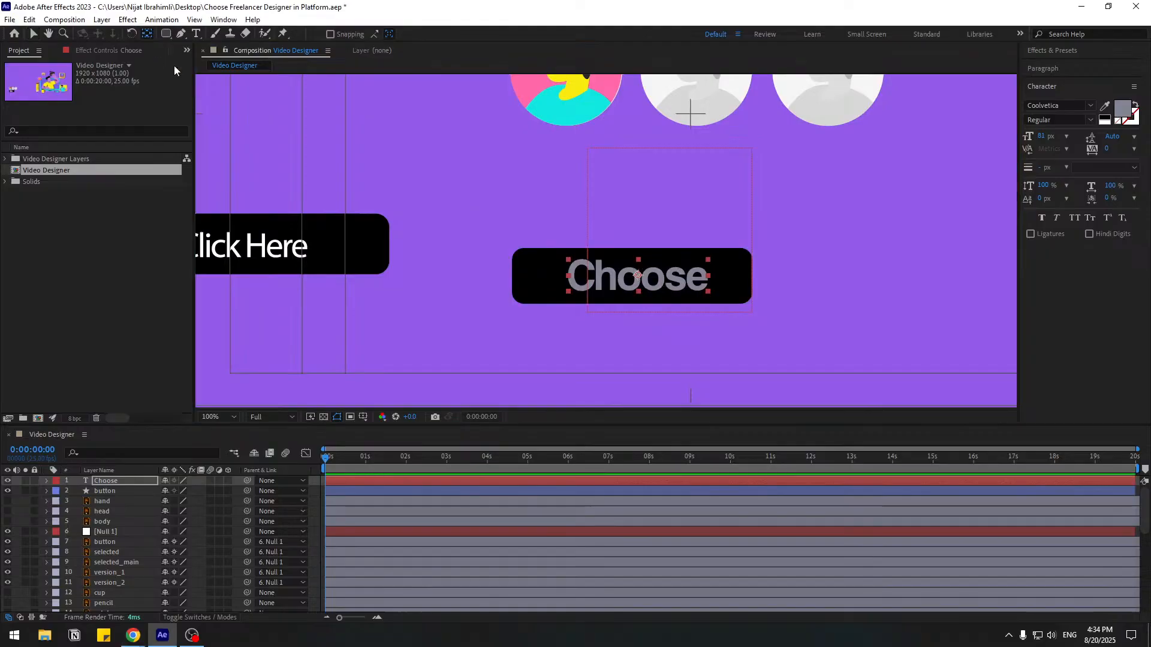
click(33, 33)
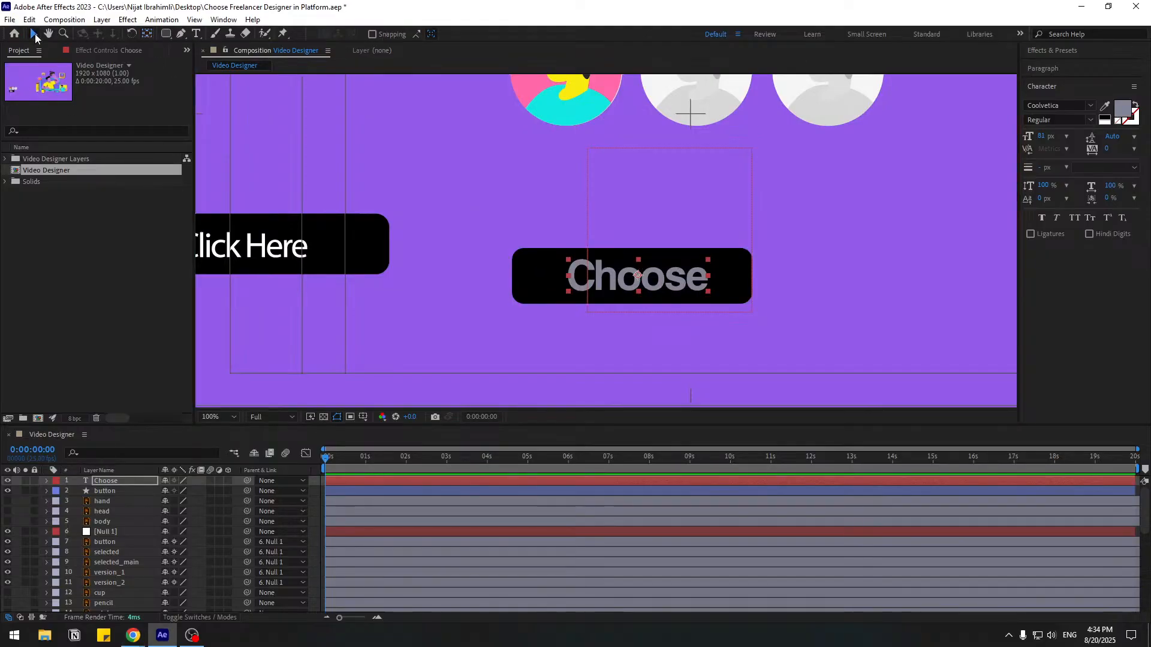
click(1122, 109)
drag(372, 458, 292, 425)
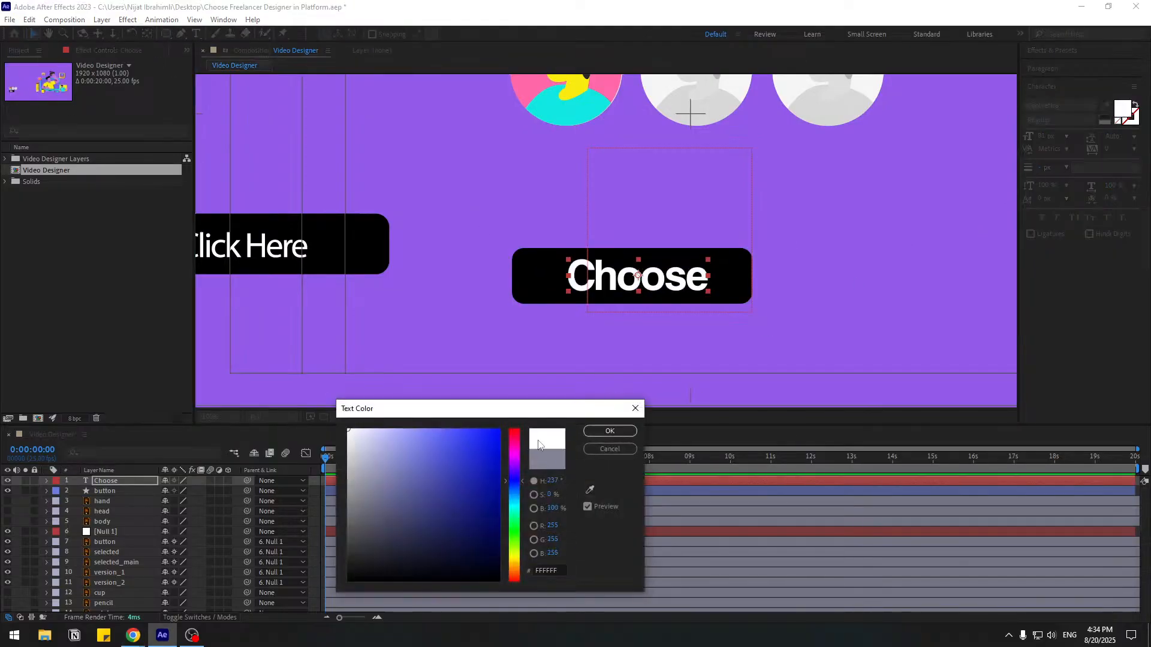
click(608, 431)
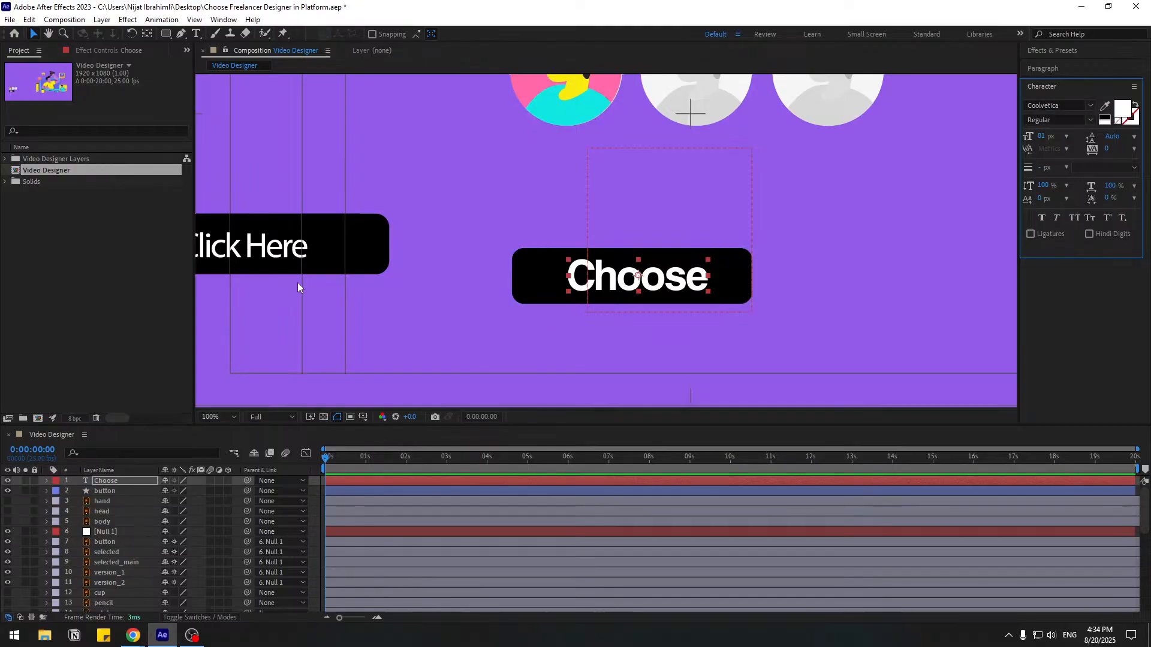
- Delete the original Click Here button layer from the composition
click(114, 542)
key(comma)
key(comma)
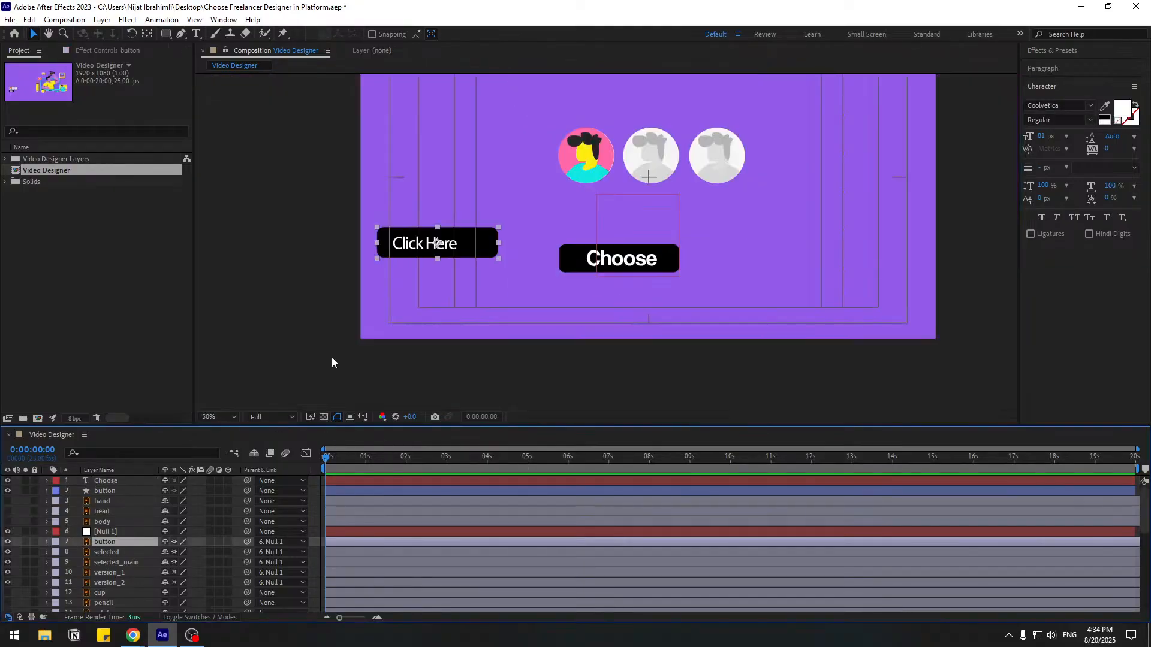
key(Delete)
key(period)
key(period)
- Align the Choose text and the button shape to each other's centres, both horizontally and vertically
click(599, 278)
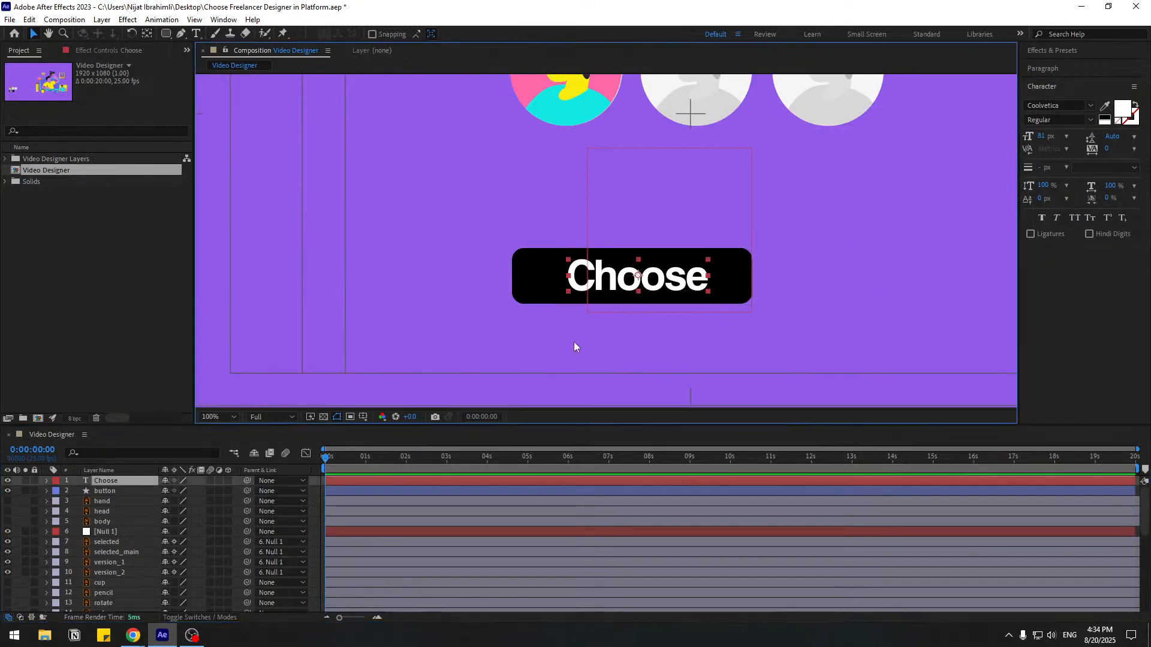
shift+click(103, 491)
click(223, 20)
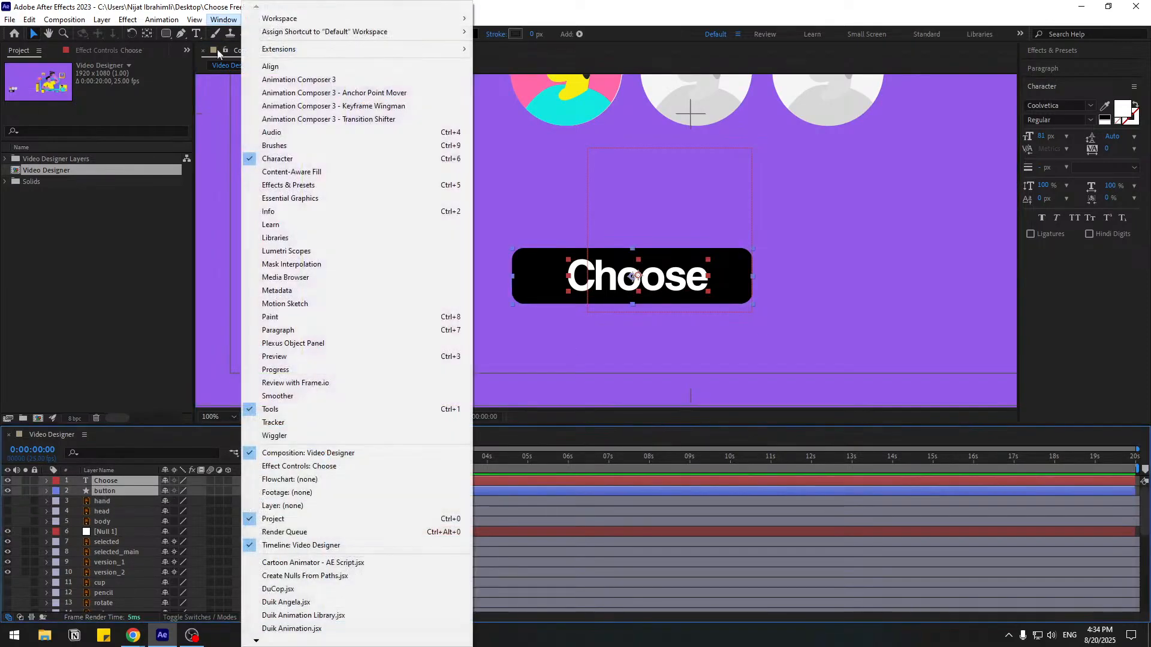
click(271, 67)
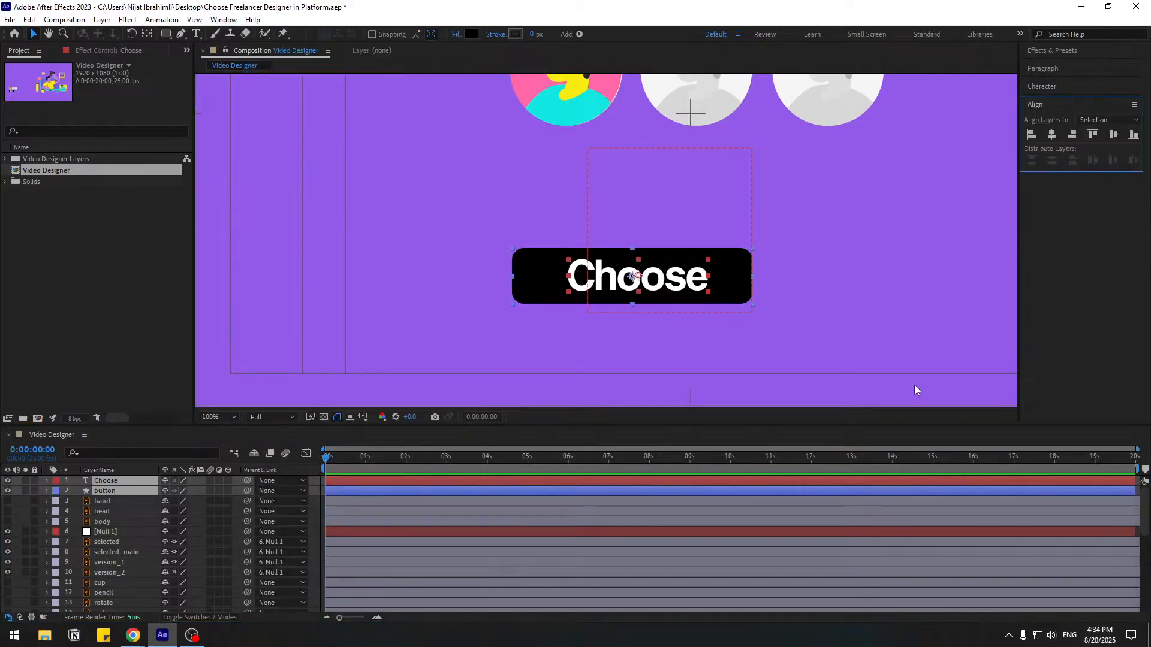
click(1052, 134)
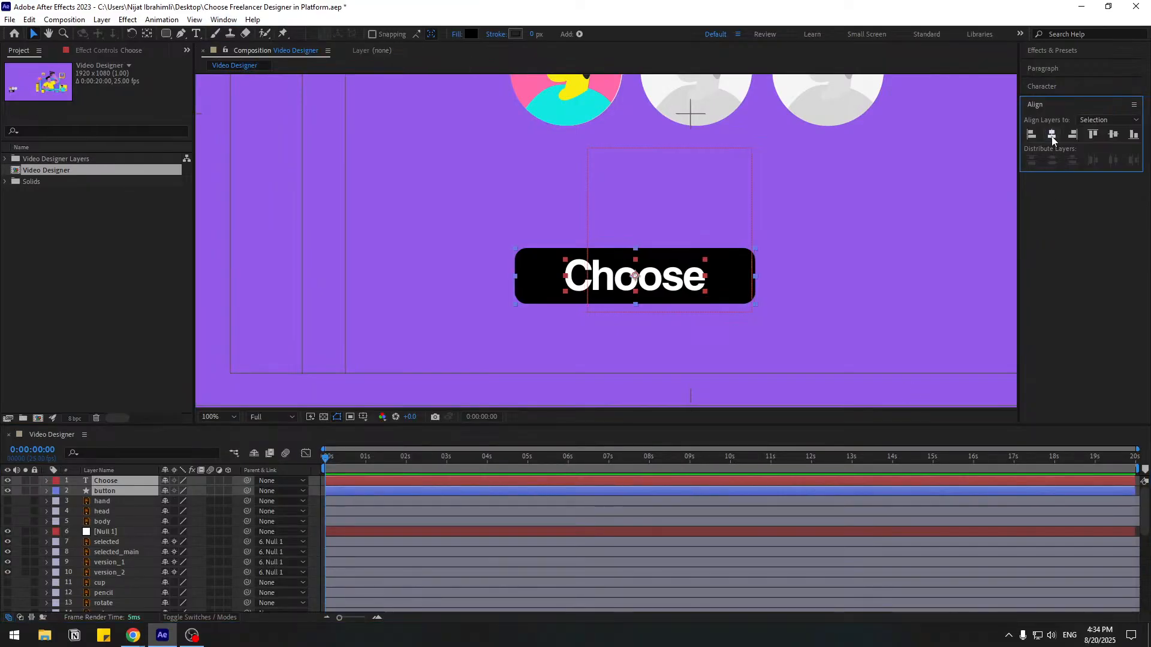
click(1109, 137)
click(793, 276)
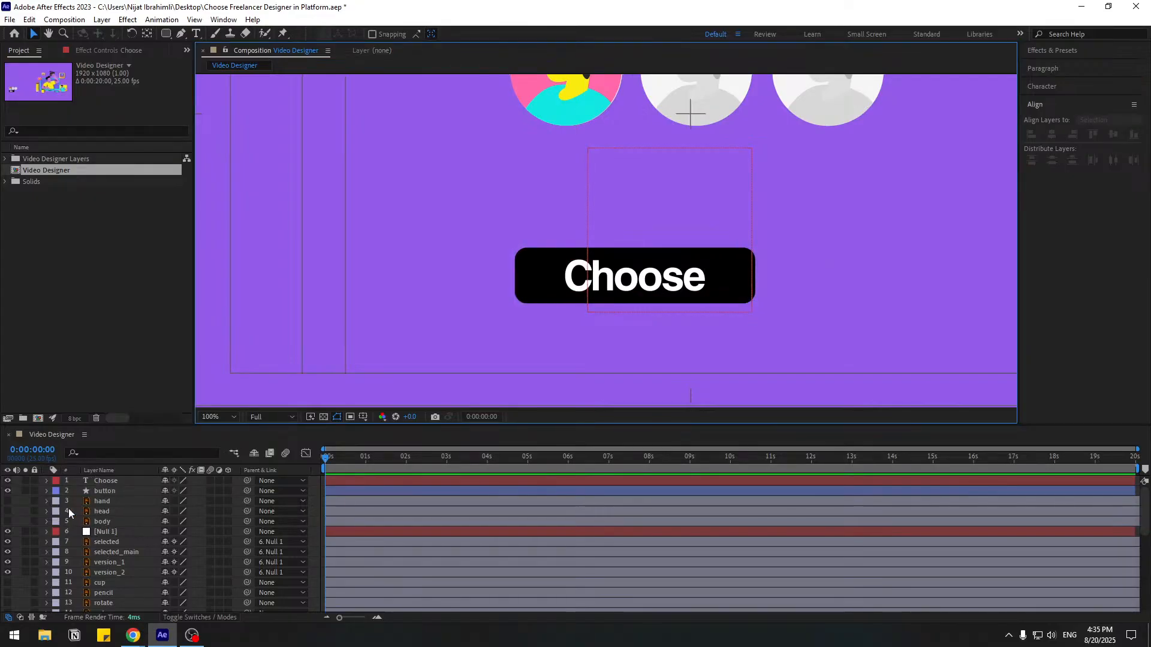
- Parent the Choose text layer to the button layer and move the button up to sit closer beneath the avatars
click(103, 480)
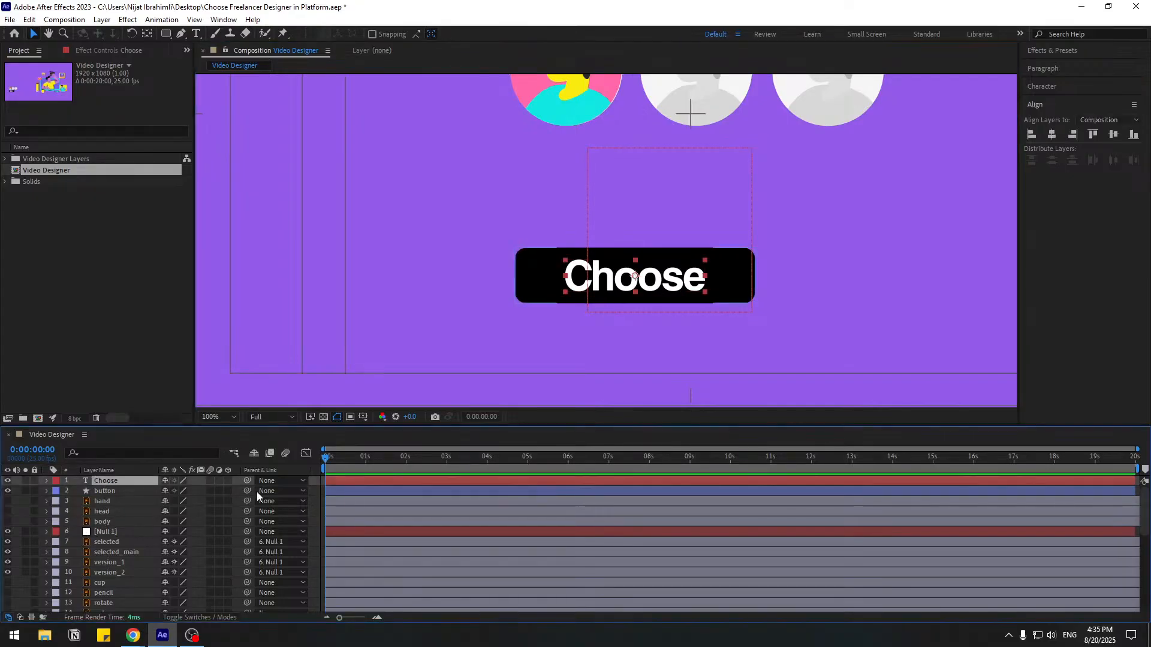
drag(247, 480, 105, 493)
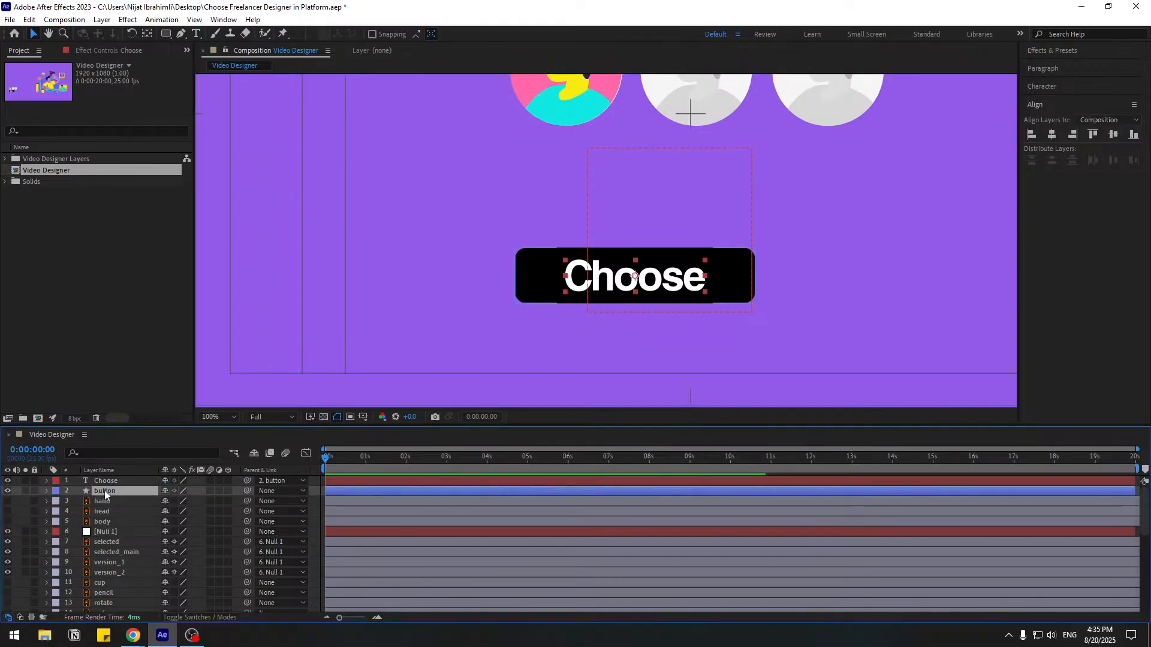
click(105, 492)
mouse_move(711, 286)
mouse_down()
mouse_move(782, 217)
mouse_move(770, 267)
mouse_move(707, 296)
mouse_up()
scroll(766, 242, down, 2)
scroll(769, 268, up, 1)
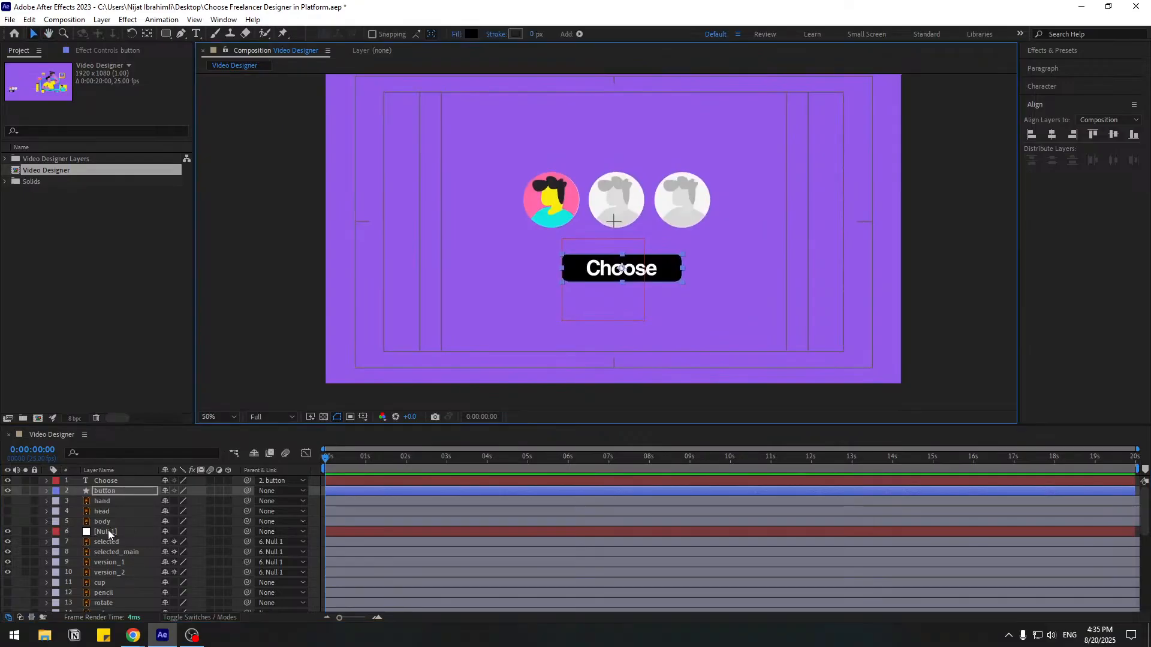
- Parent the button layer to Null 1 and shift the whole group of avatars and button slightly down
drag(247, 490, 92, 532)
click(92, 533)
mouse_move(614, 279)
mouse_down()
mouse_move(621, 294)
mouse_move(613, 287)
mouse_up()
click(274, 315)
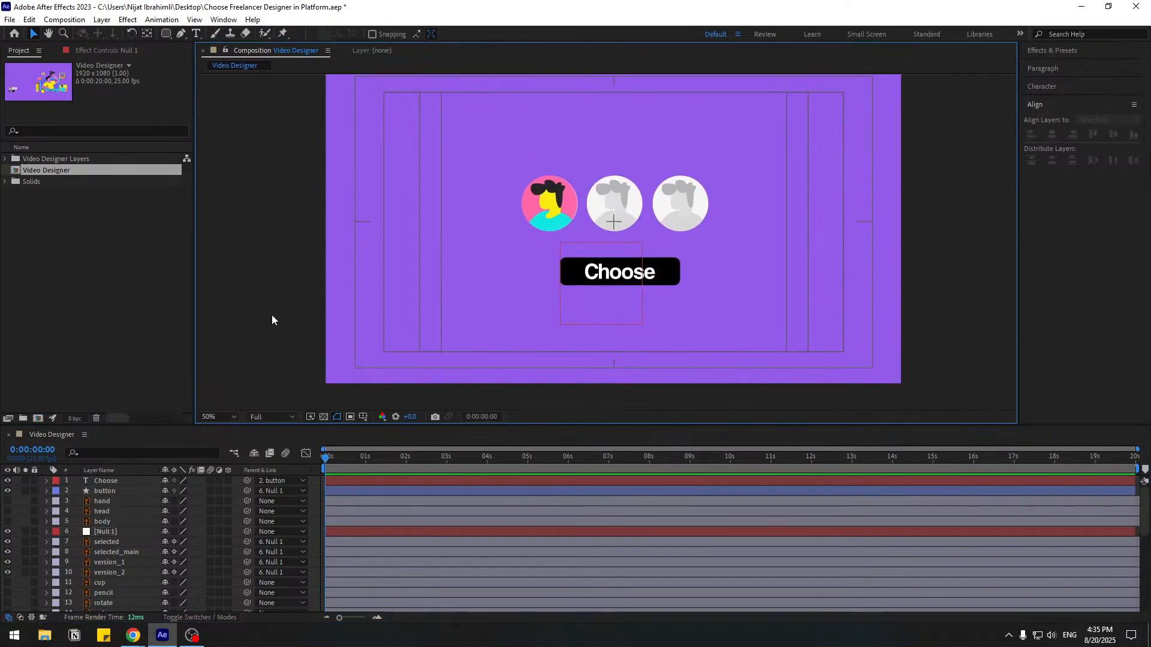
- Delete the Null 1 layer and save the project
click(104, 532)
key(Delete)
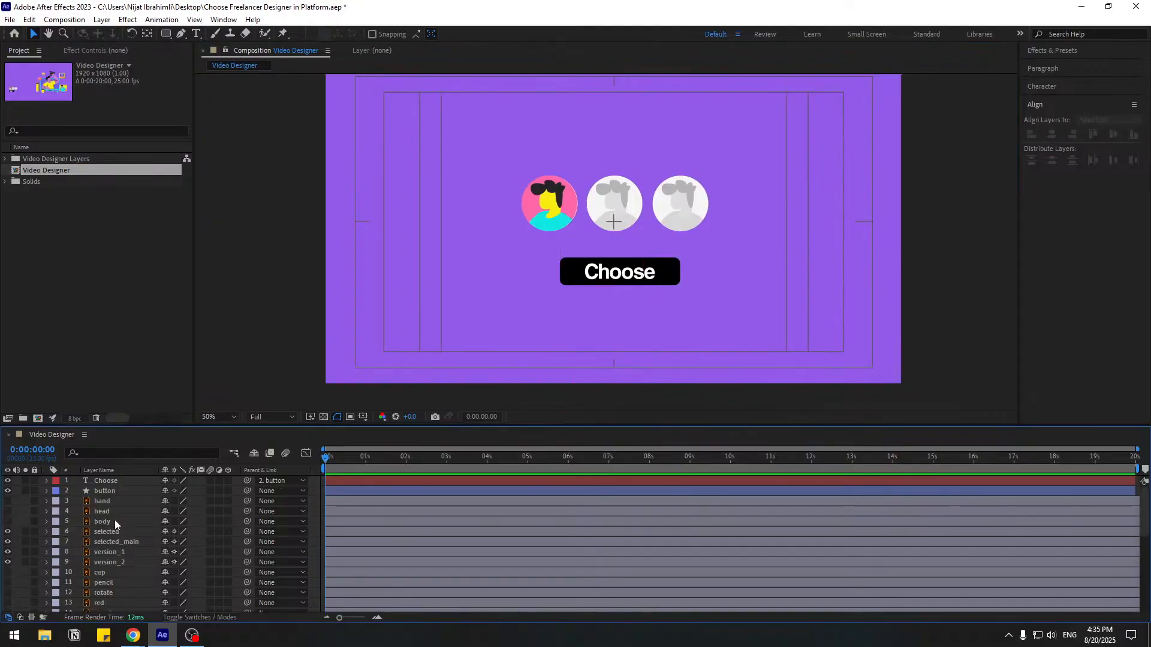
key(ctrl+s)
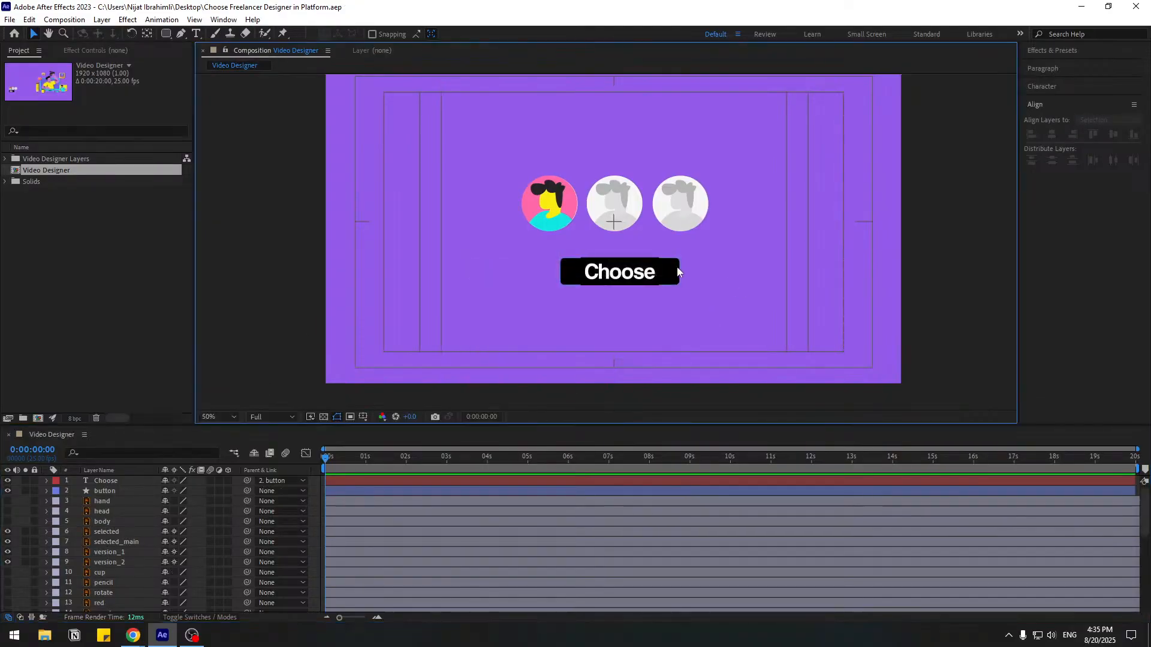
- Move the Choose button slightly up towards the avatars
drag(676, 274, 676, 267)
click(299, 280)
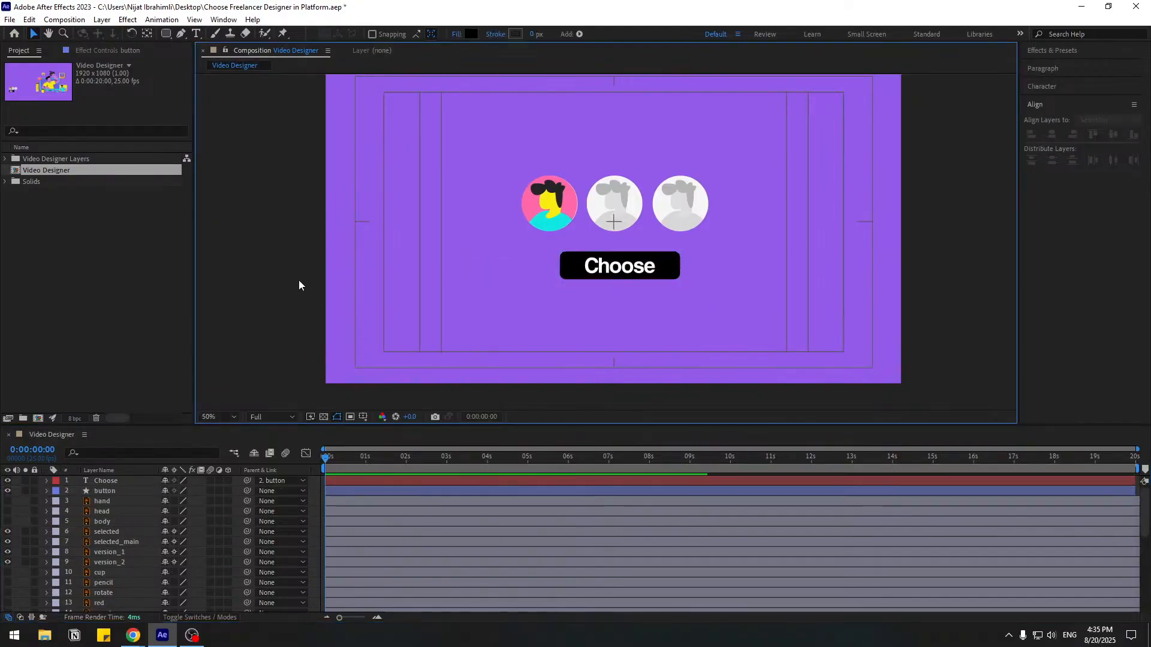
key(period)
key(period)
key(period)
key(comma)
key(comma)
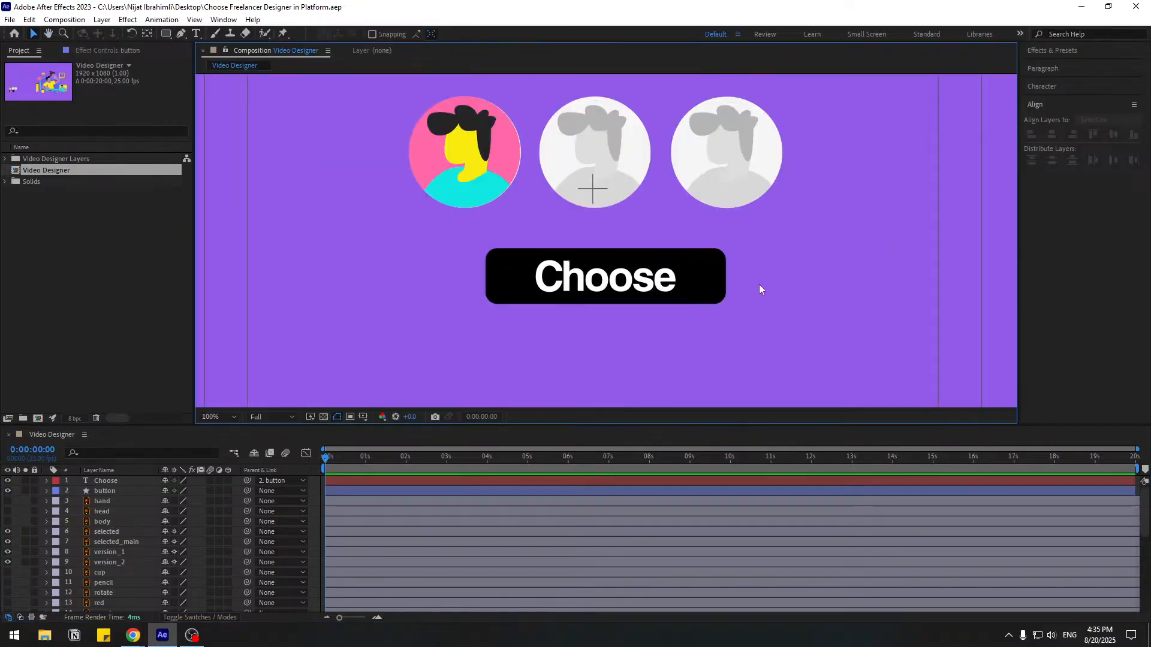
- Unlink the button layer's scale proportions and keyframe its Scale at 0:00:00:00 with 0% width and 100% height
click(719, 275)
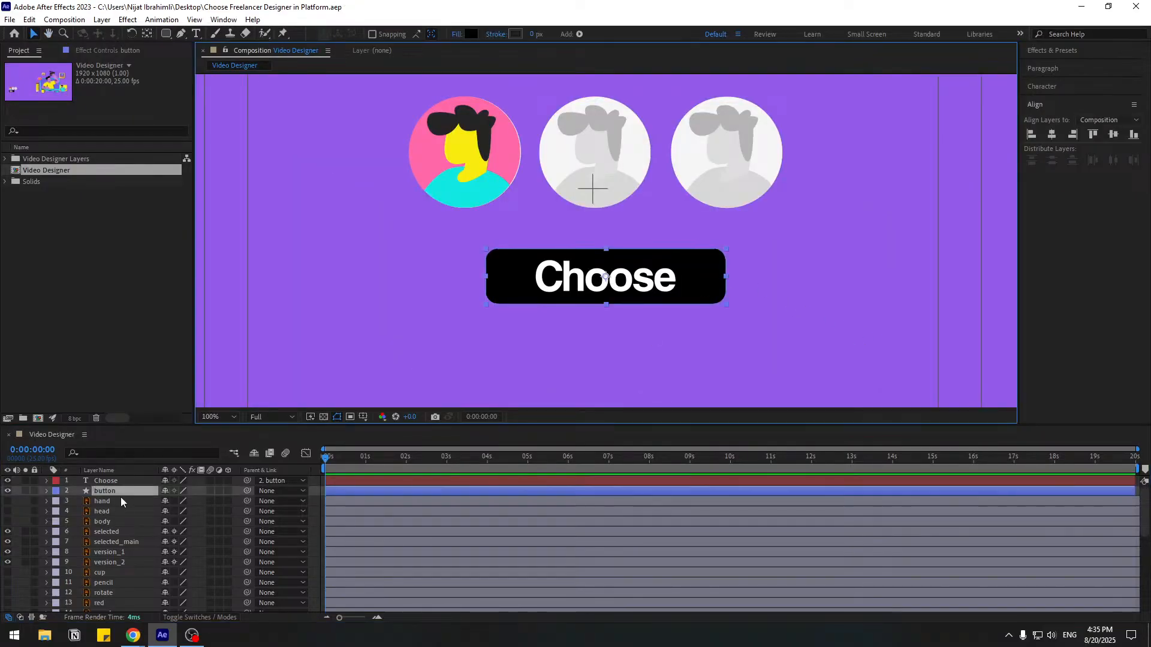
key(s)
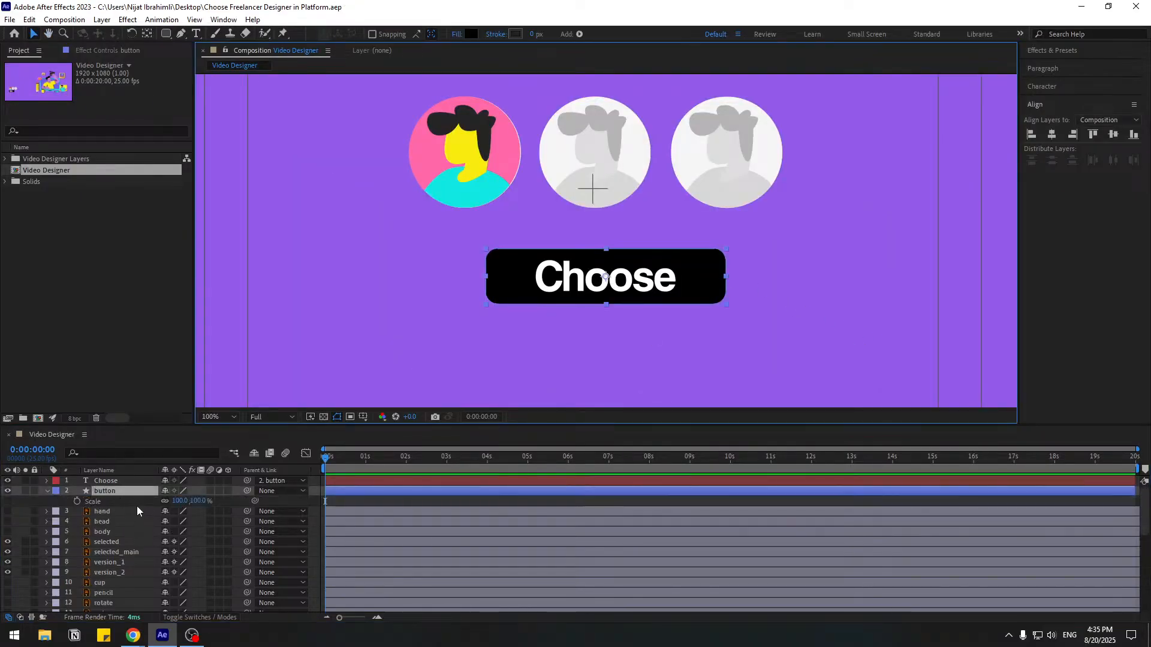
click(164, 501)
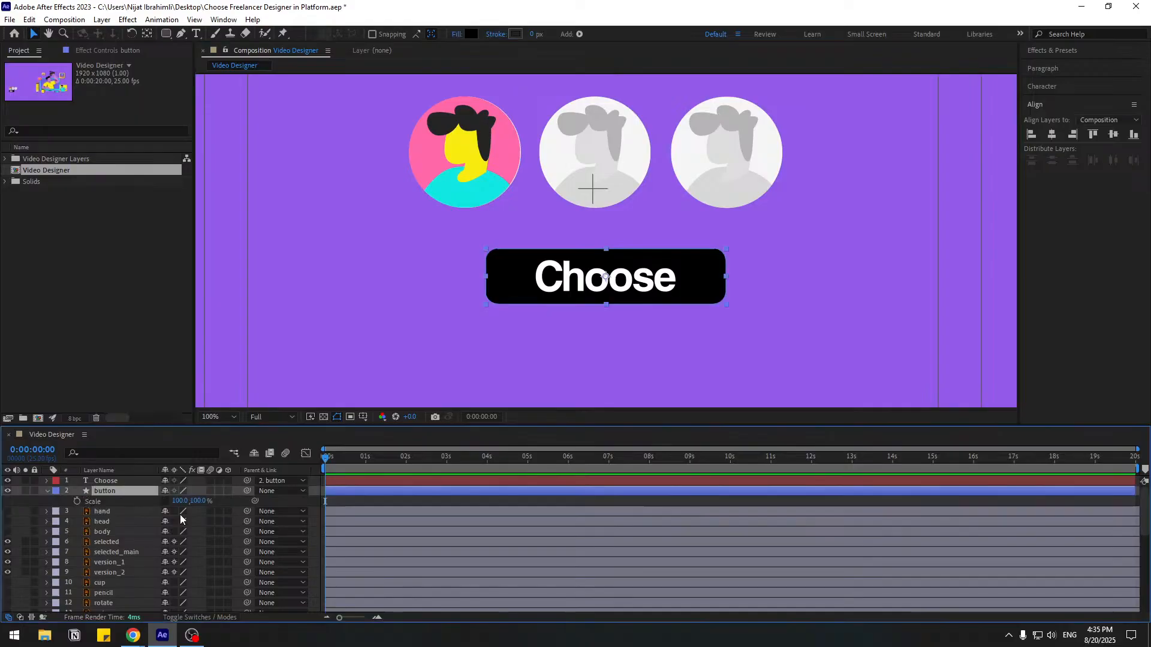
click(77, 502)
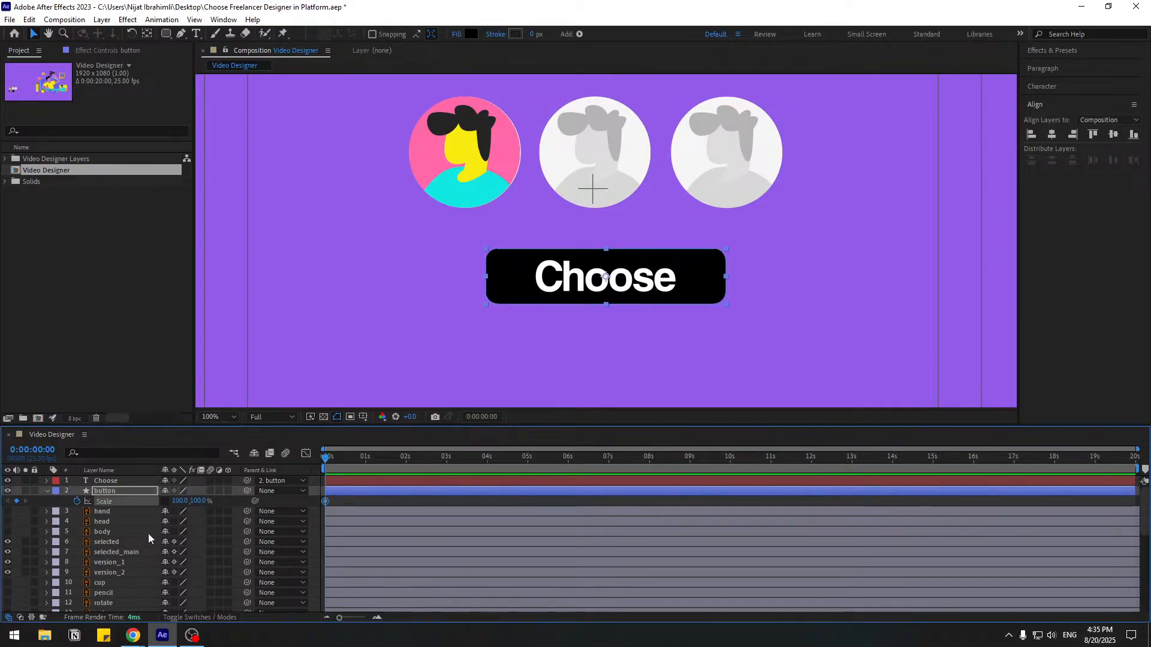
drag(180, 503, 173, 503)
click(179, 502)
text(0)
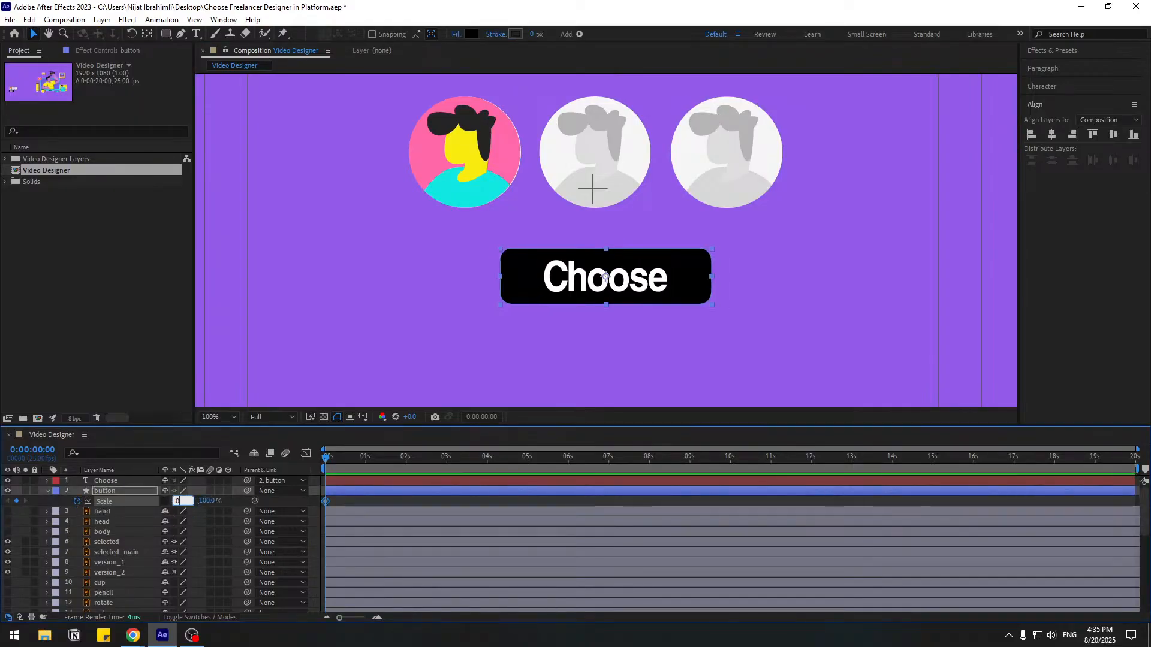
key(Return)
- Hide the Choose text layer so that only the button shape's scale animation is shown
click(106, 481)
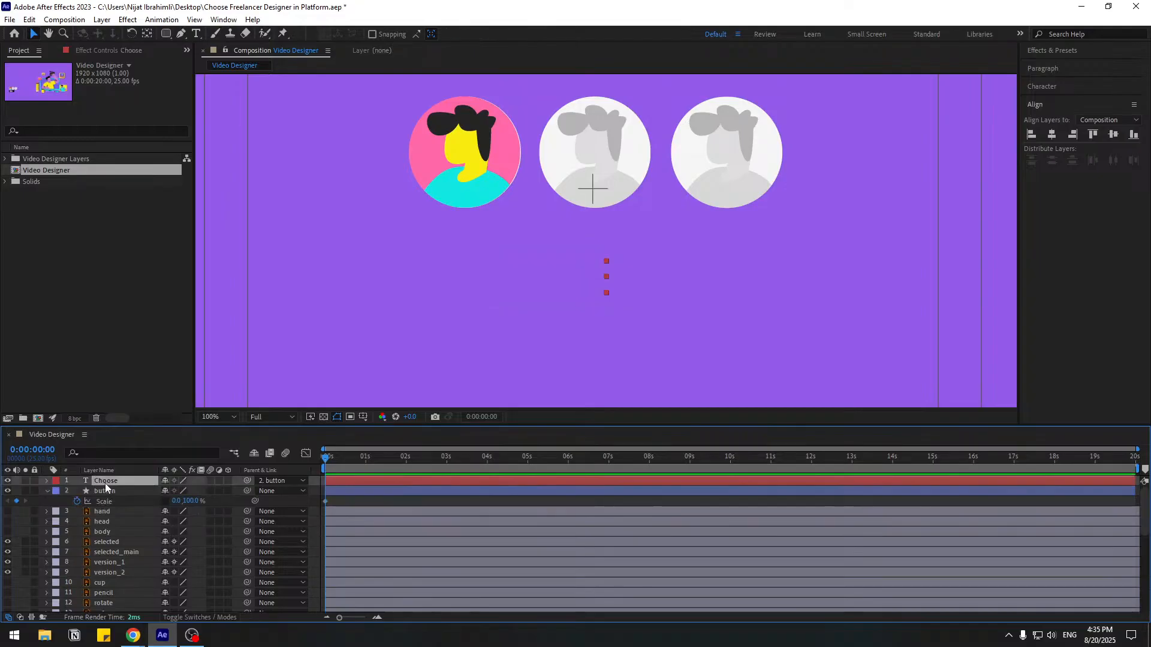
click(7, 481)
click(114, 491)
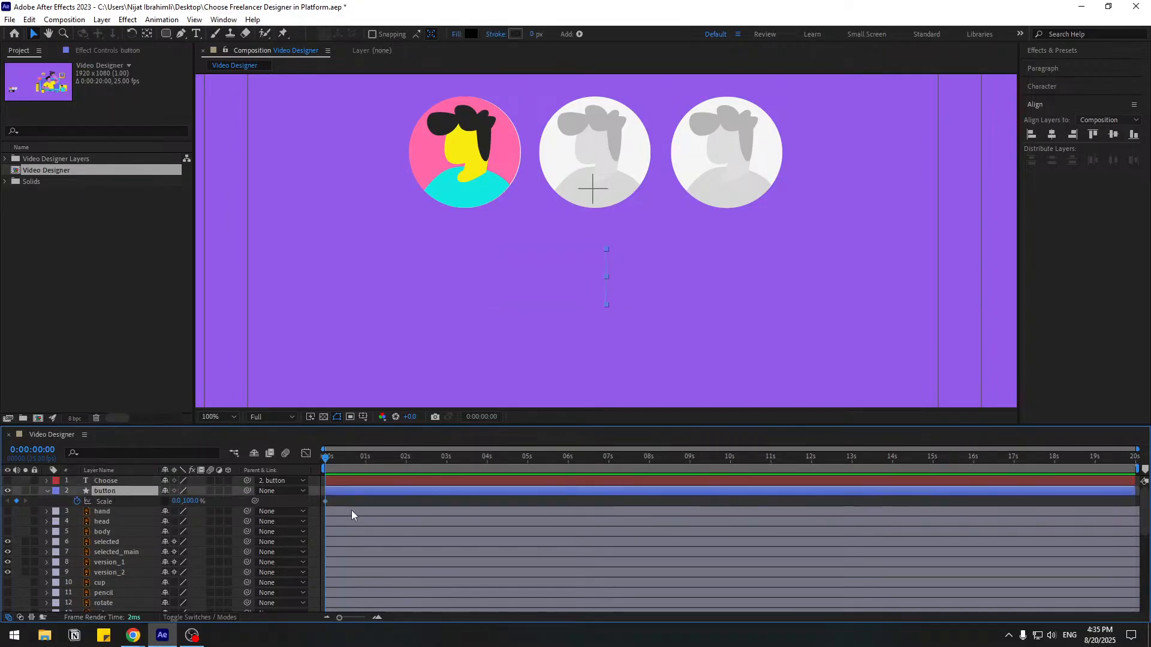
drag(334, 500, 318, 503)
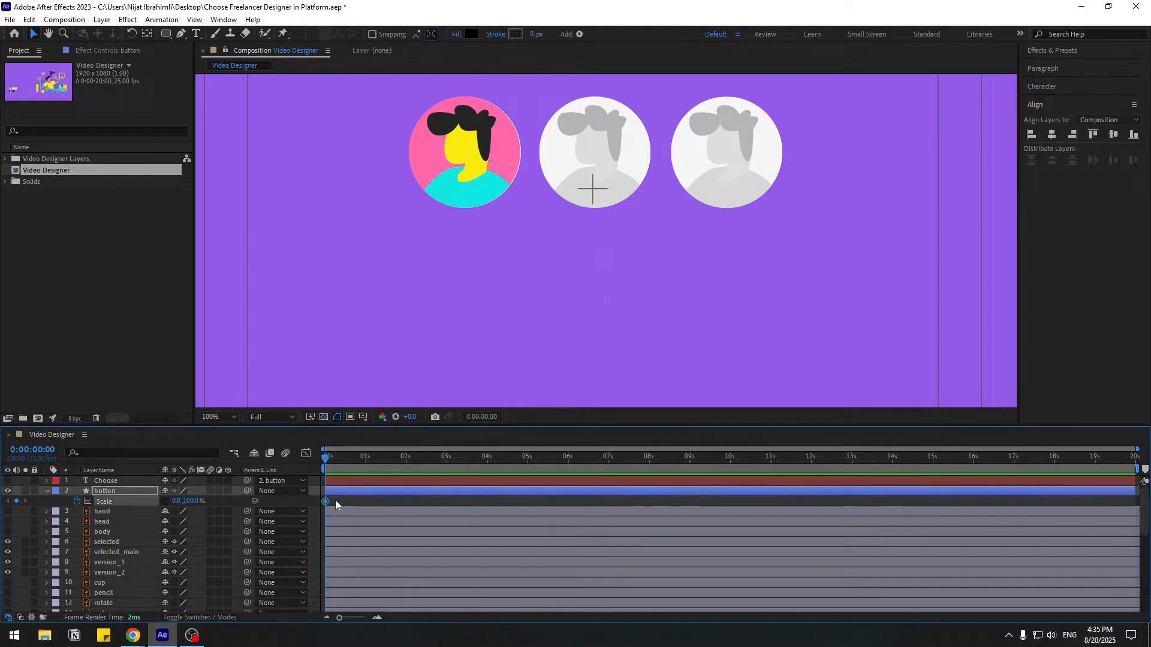
click(336, 501)
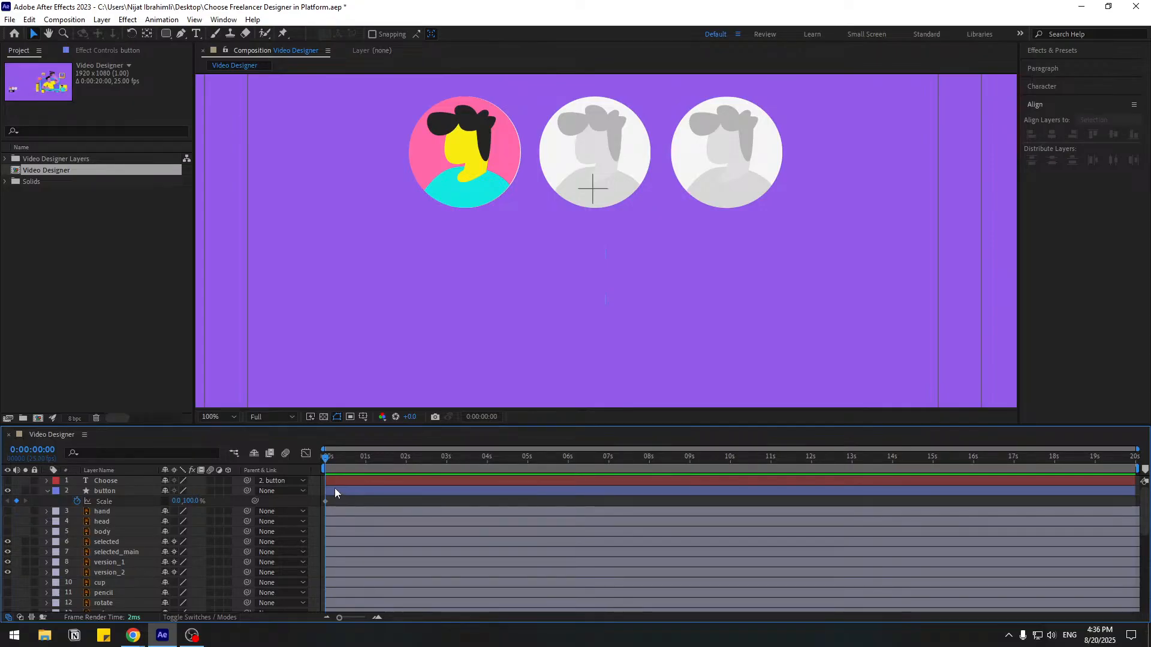
- Add a Scale keyframe to the button layer at 0:00:00:10 with its width at 100%
key(shift+Page_Down)
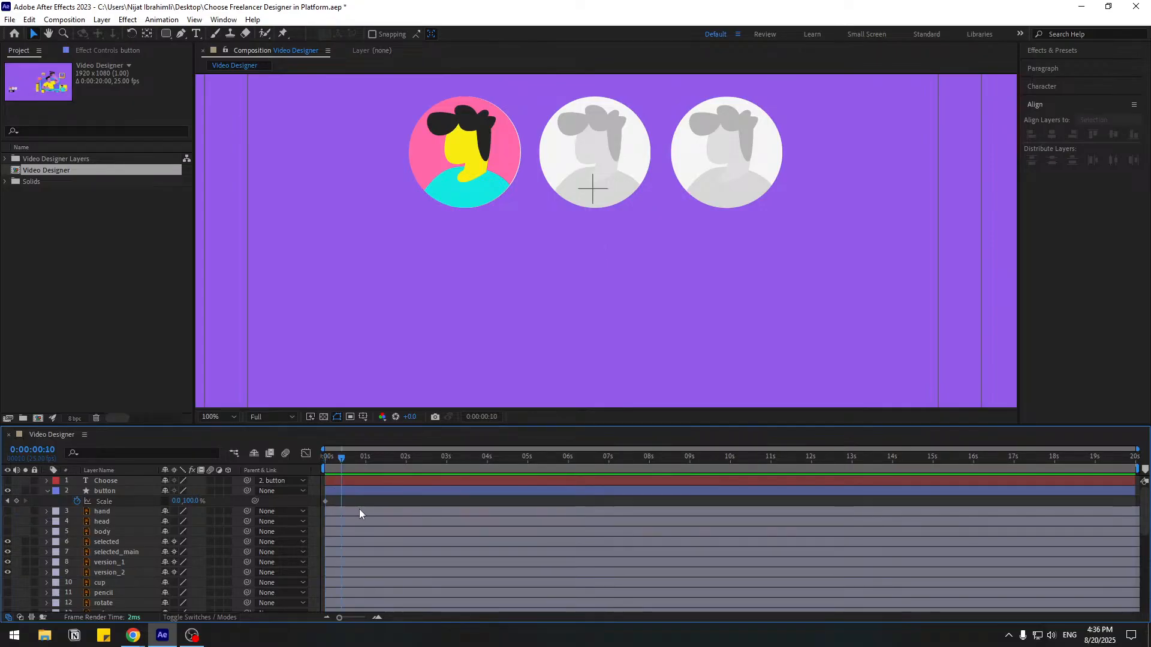
click(176, 501)
text(100)
key(Return)
- Apply Easy Ease to both Scale keyframes of the button layer and preview the animation
drag(350, 500, 319, 512)
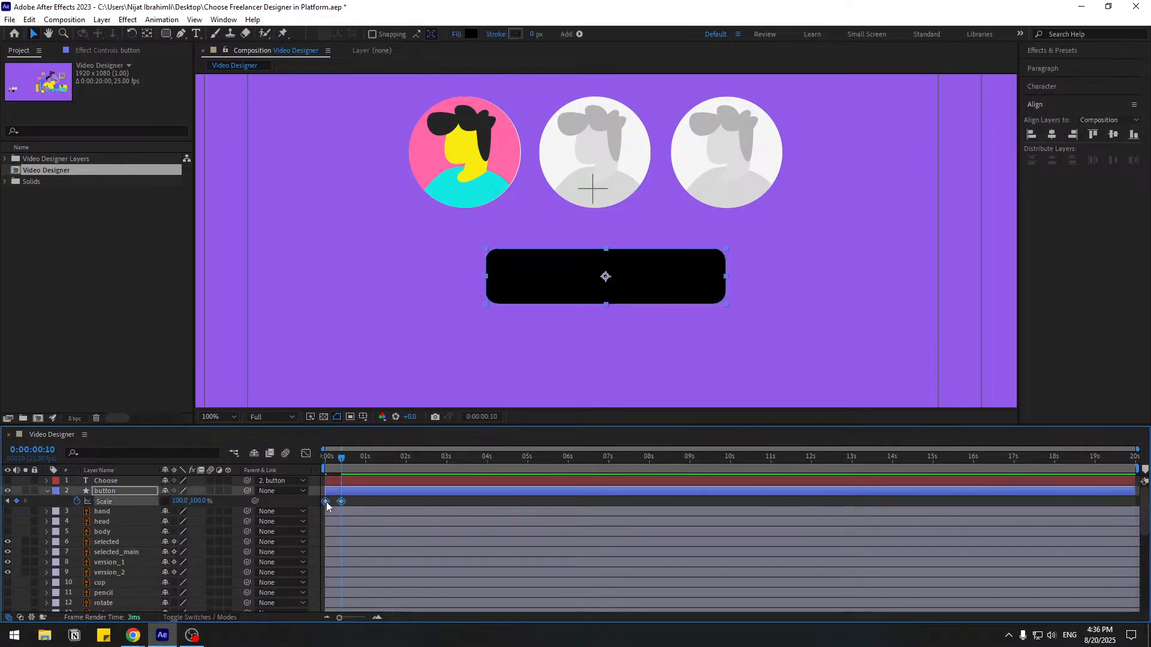
right_click(326, 505)
mouse_move(390, 493)
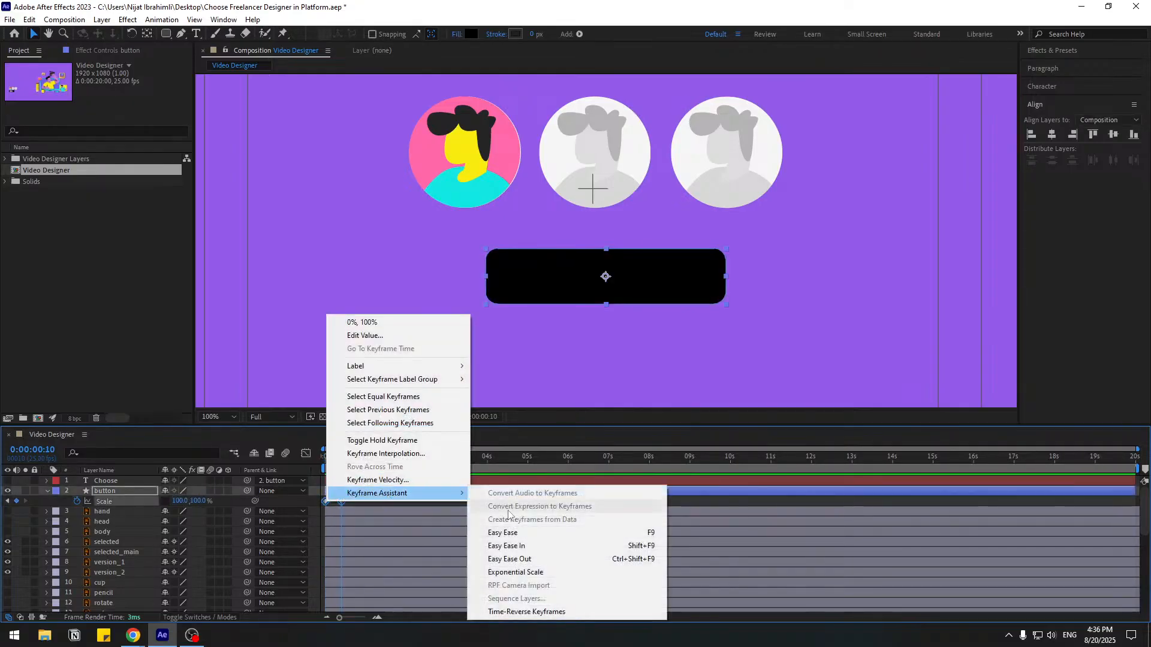
click(642, 532)
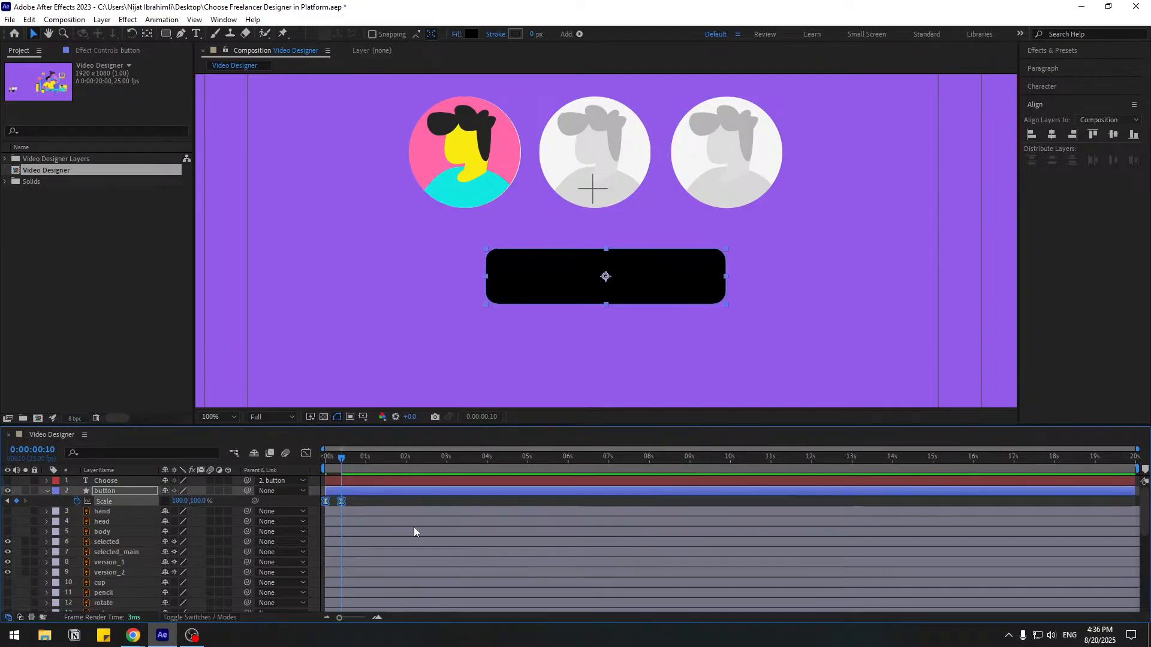
key(equal)
key(equal)
drag(375, 541, 604, 559)
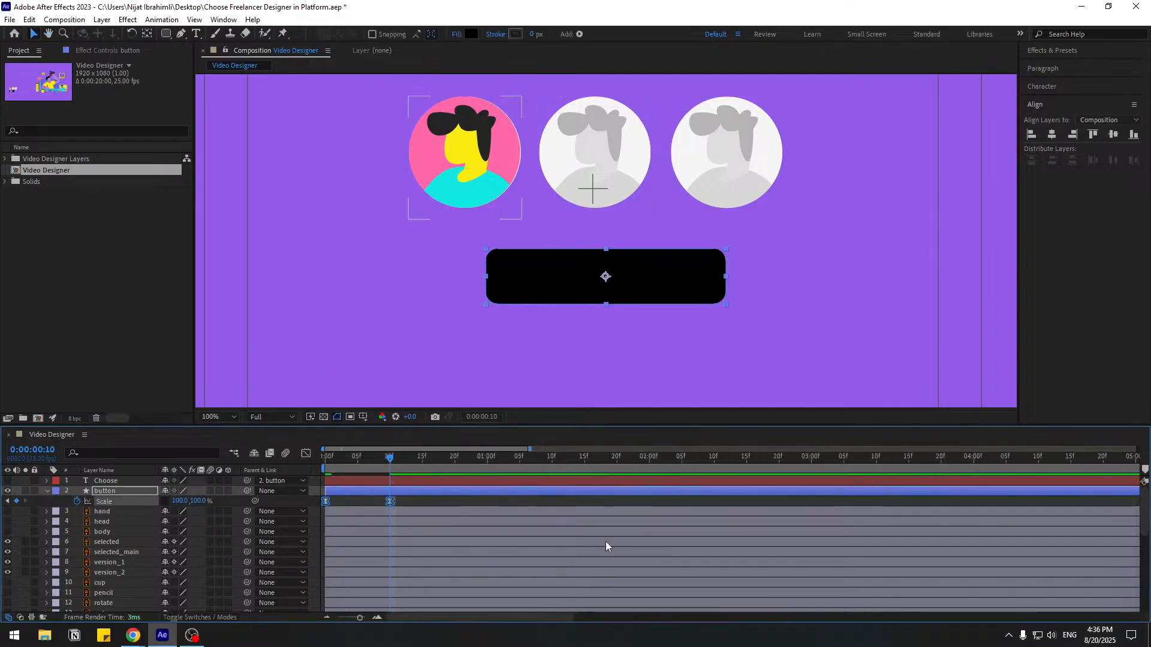
key(space)
key(space)
- Set the Roundness of the button's Rectangle Path 1 to 61 so the shape has fully rounded ends
click(47, 492)
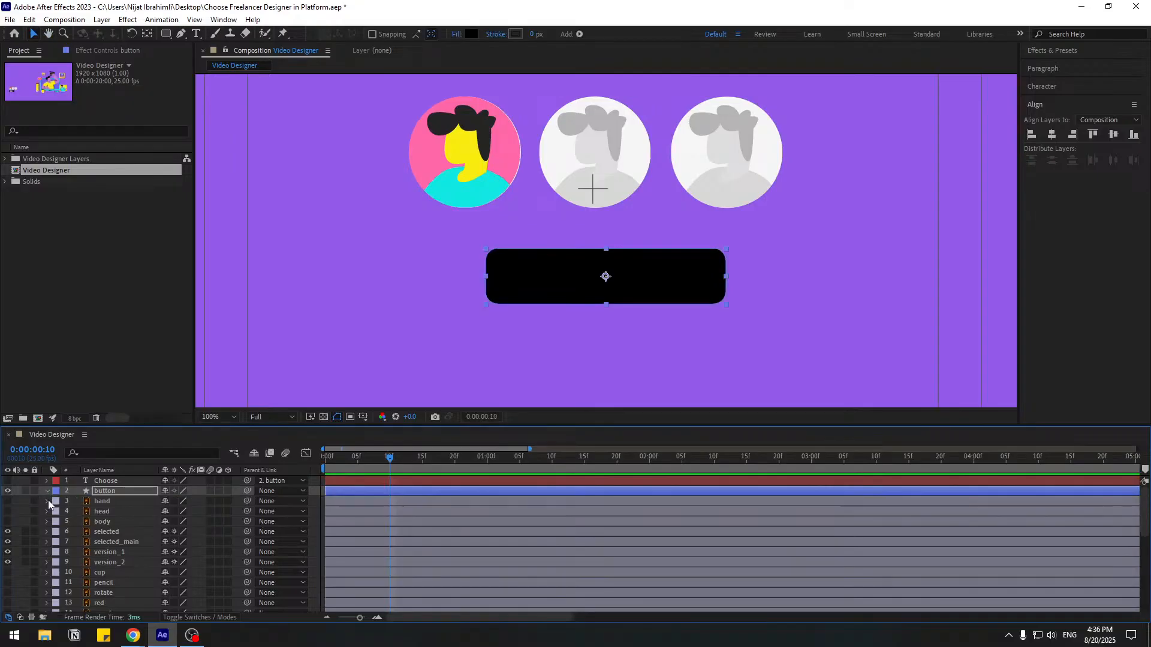
click(48, 492)
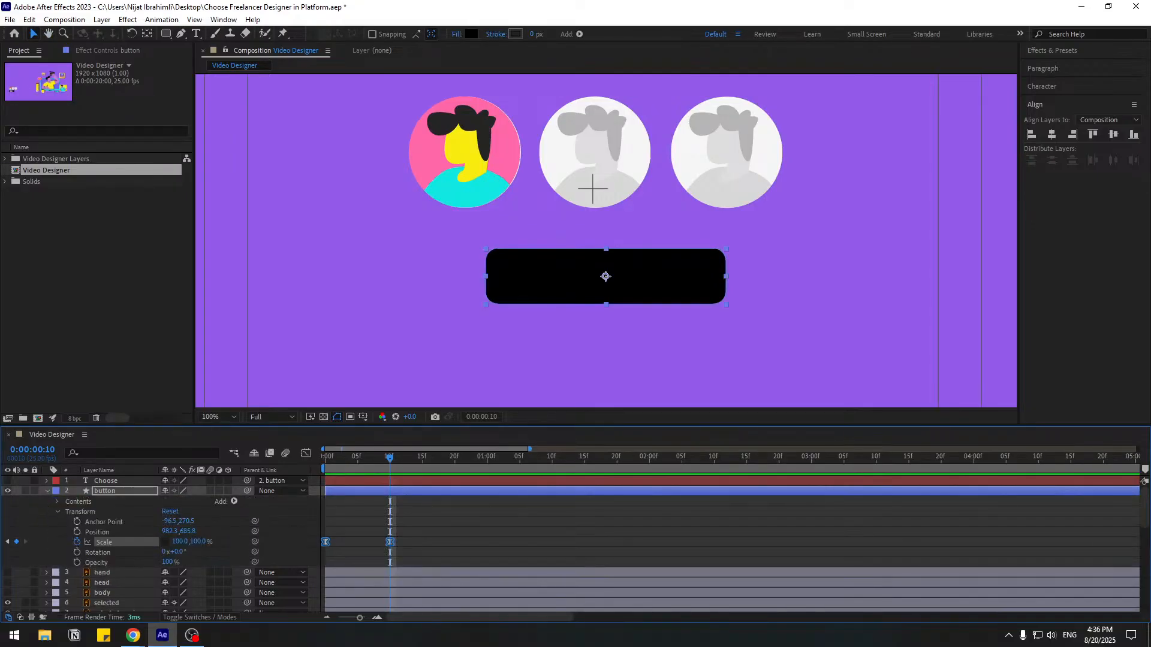
click(58, 502)
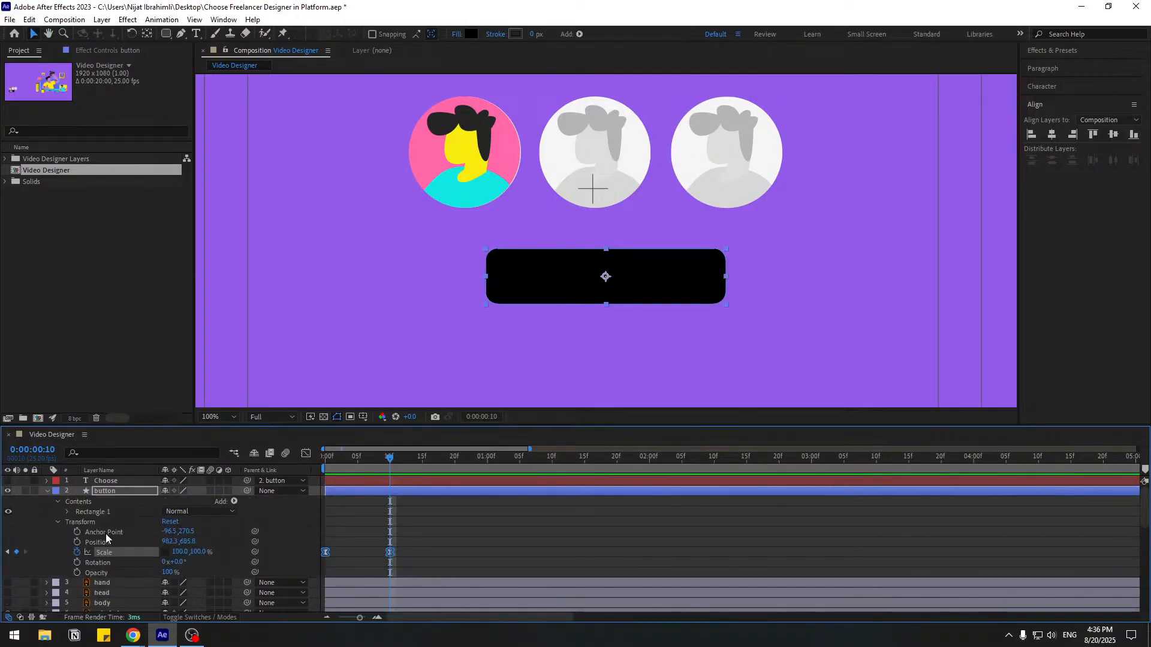
click(68, 513)
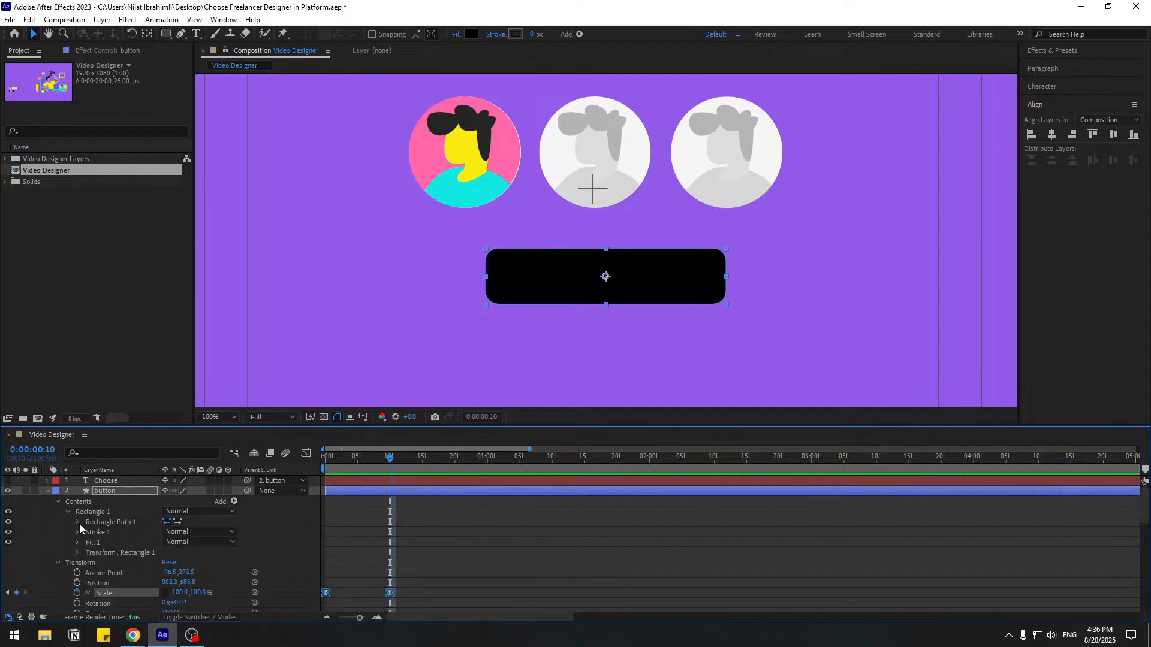
click(78, 523)
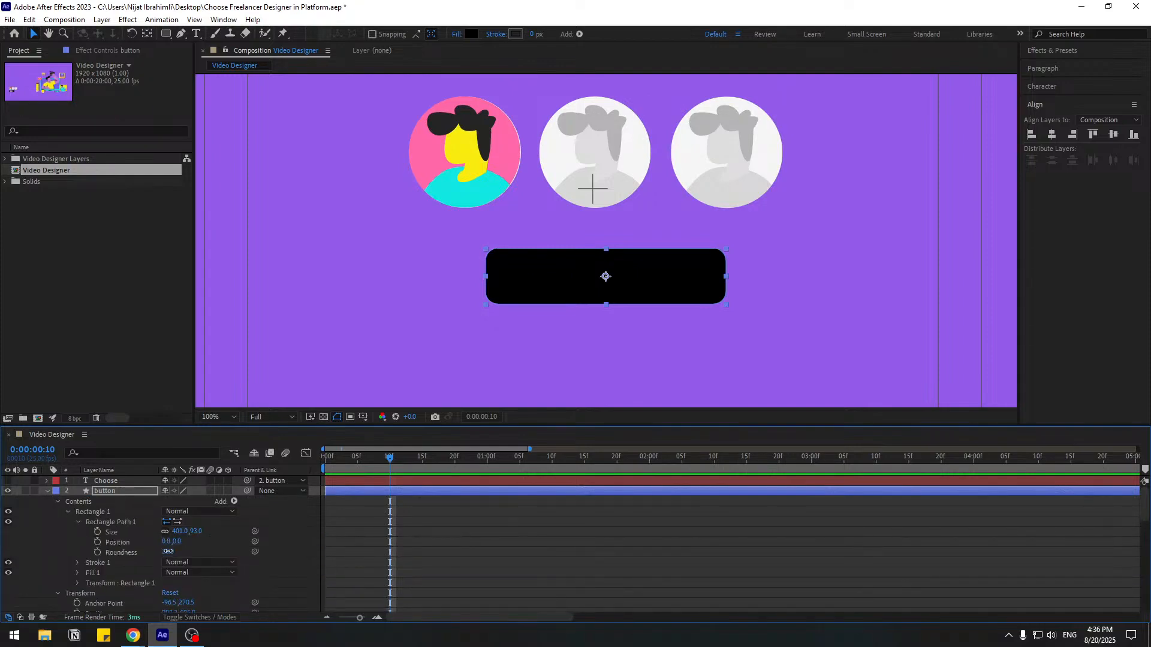
drag(169, 552, 188, 552)
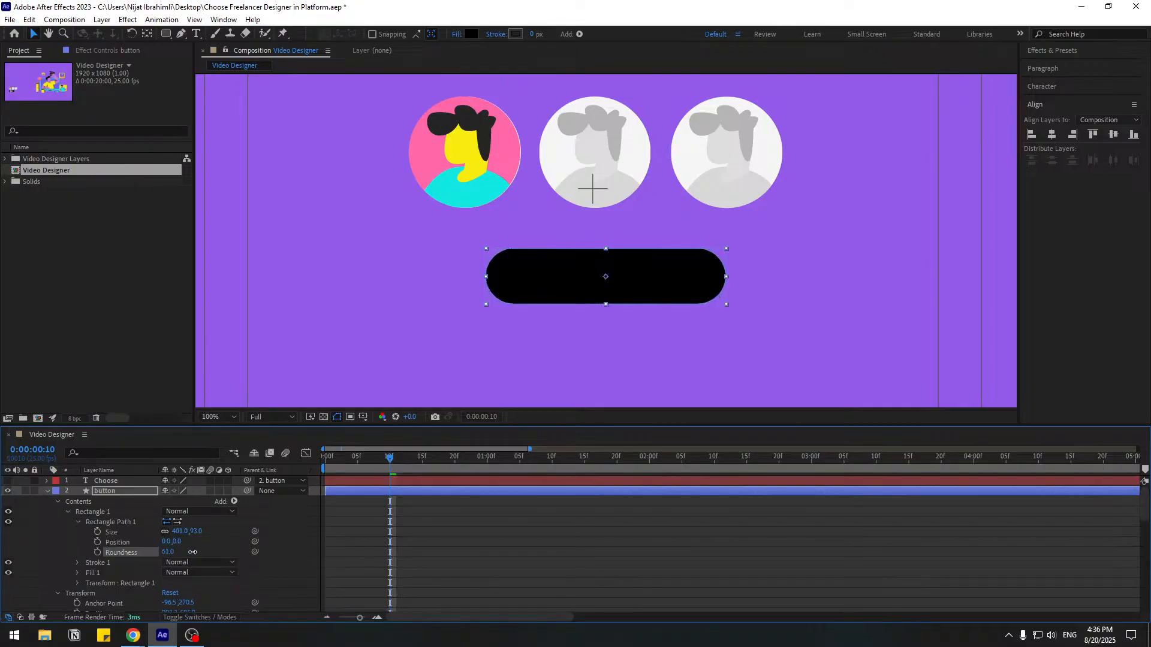
click(368, 552)
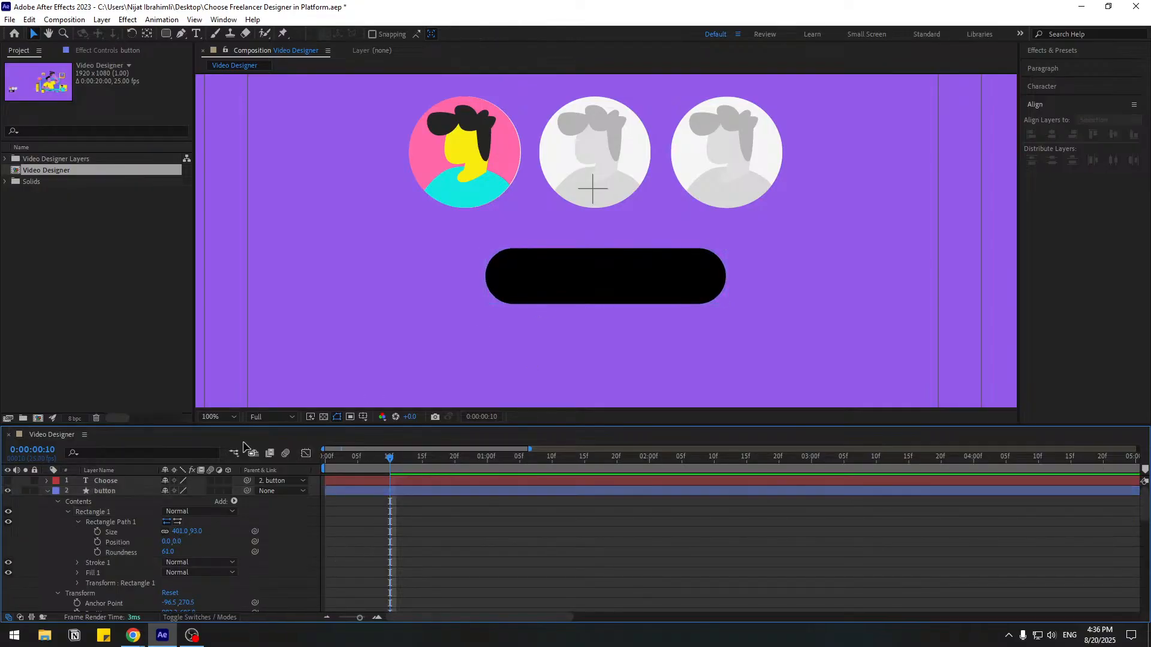
- Reshape the speed graph of the button's Scale keyframes into a steep central peak with long eases, and preview it
click(47, 491)
click(110, 492)
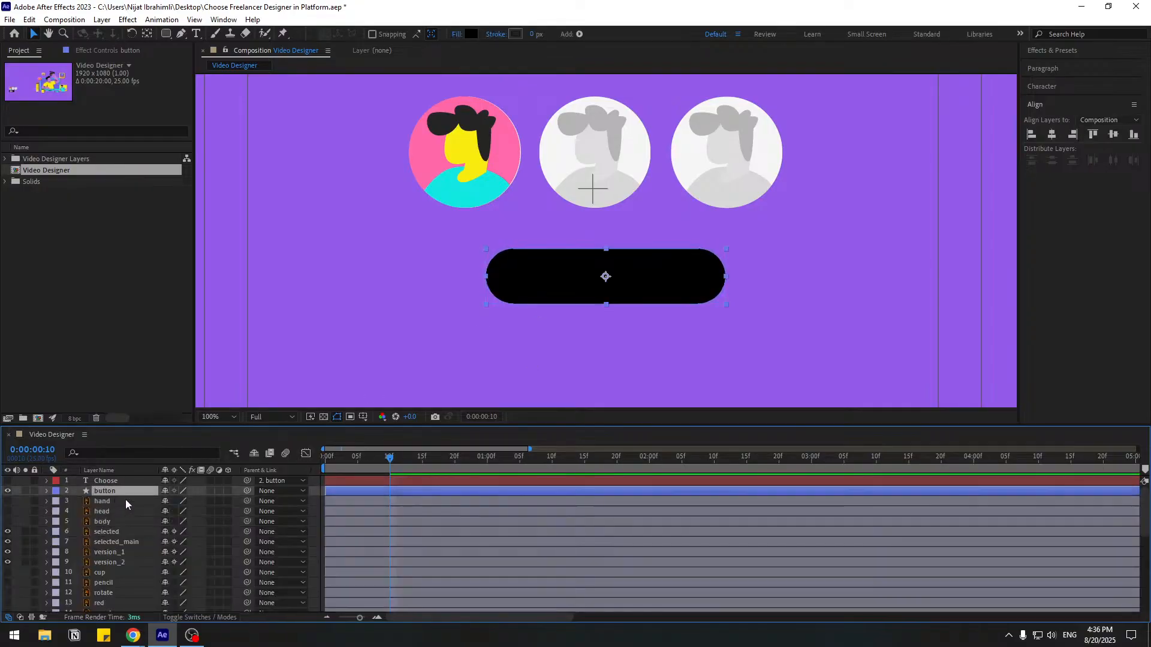
key(u)
drag(396, 503, 330, 485)
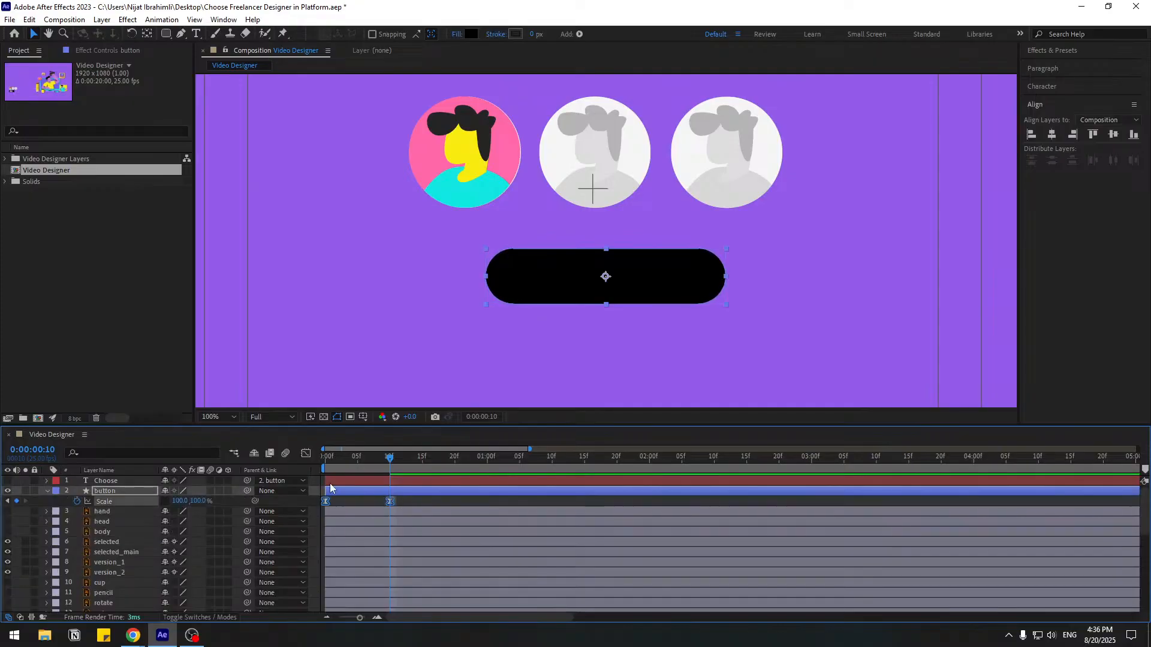
click(306, 454)
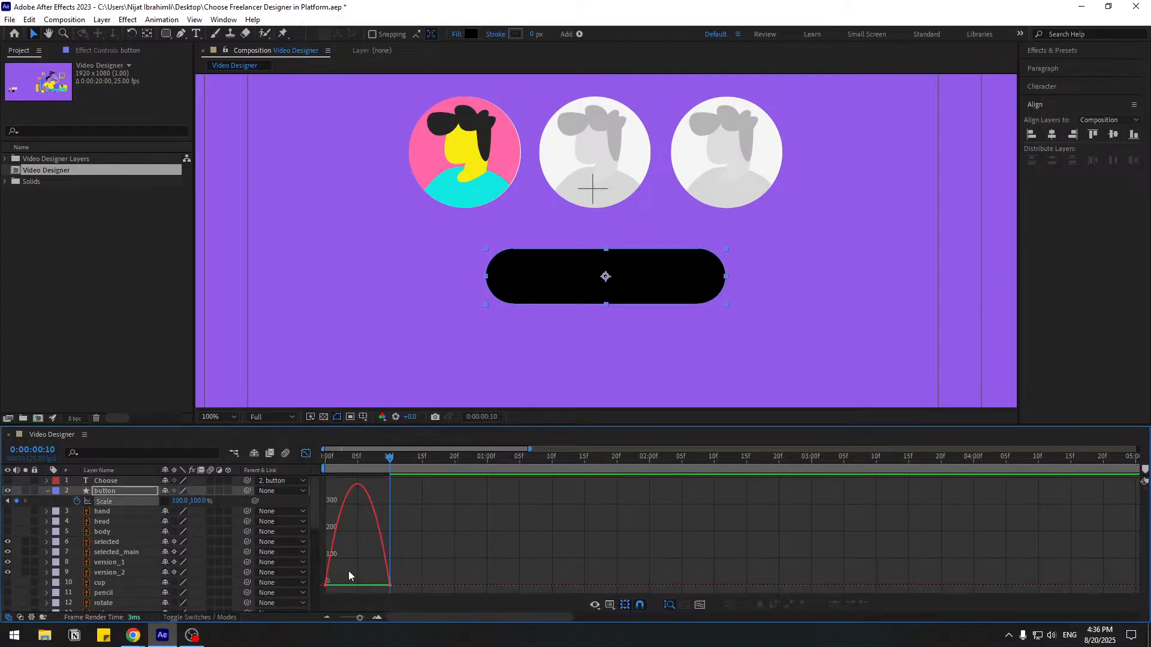
drag(316, 588, 363, 586)
key(space)
key(space)
key(space)
key(space)
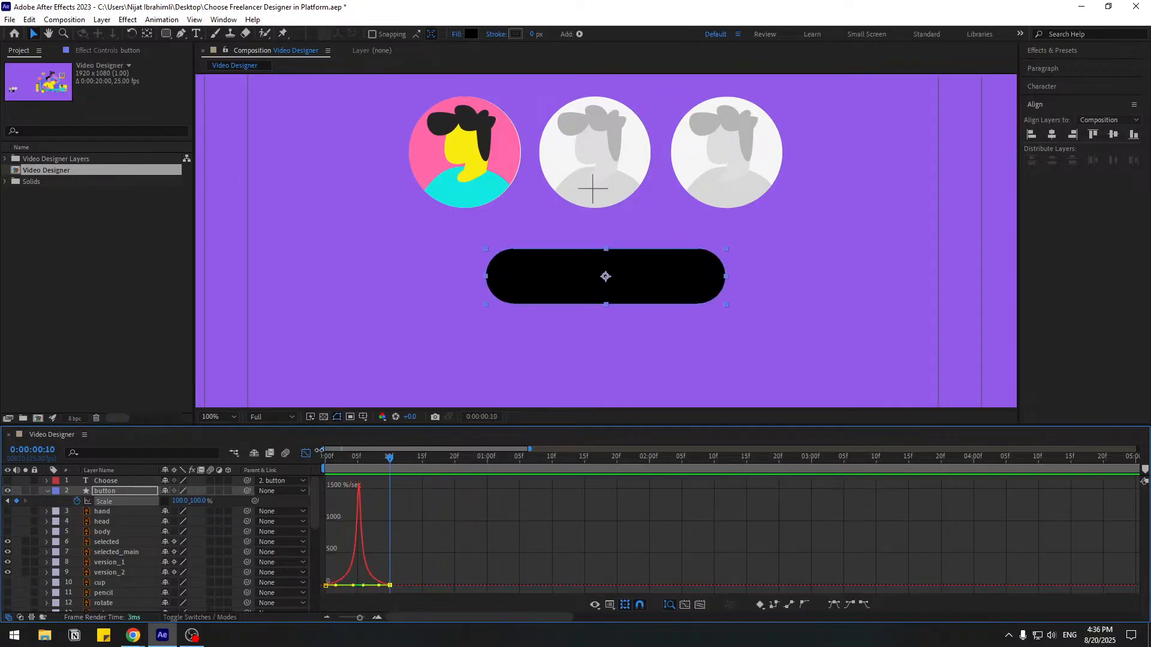
- Move the button's second Scale keyframe to about 0:00:00:18, preview the slower scale-in, and place the playhead at 0:00:00:19
key(shift+F3)
drag(392, 501, 443, 509)
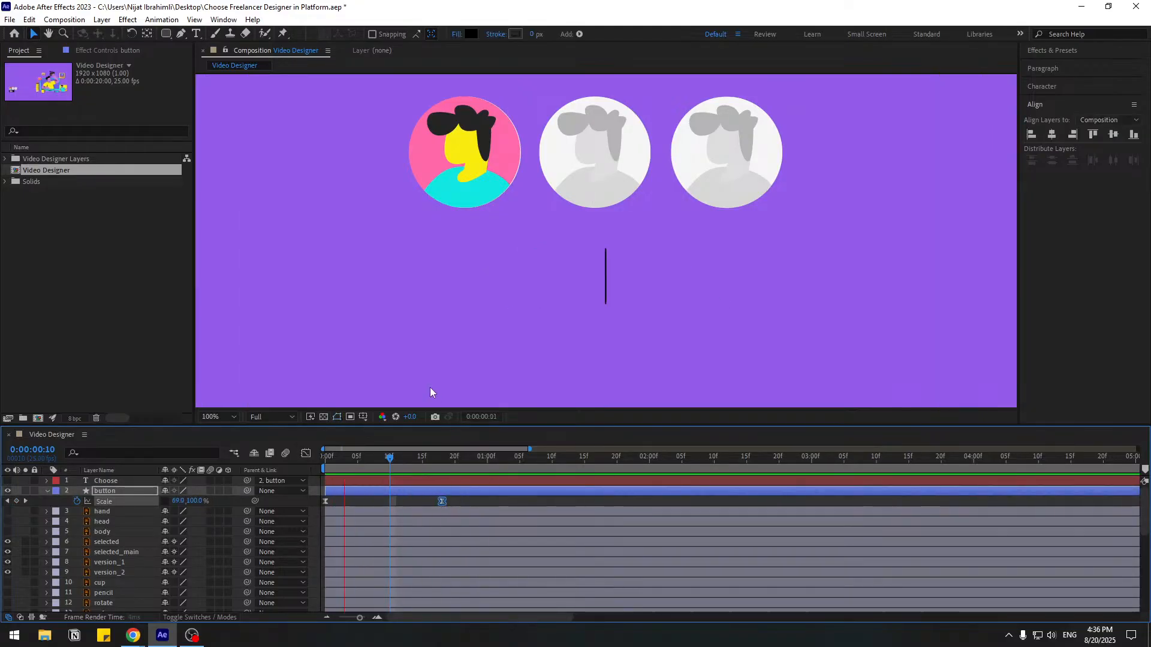
key(comma)
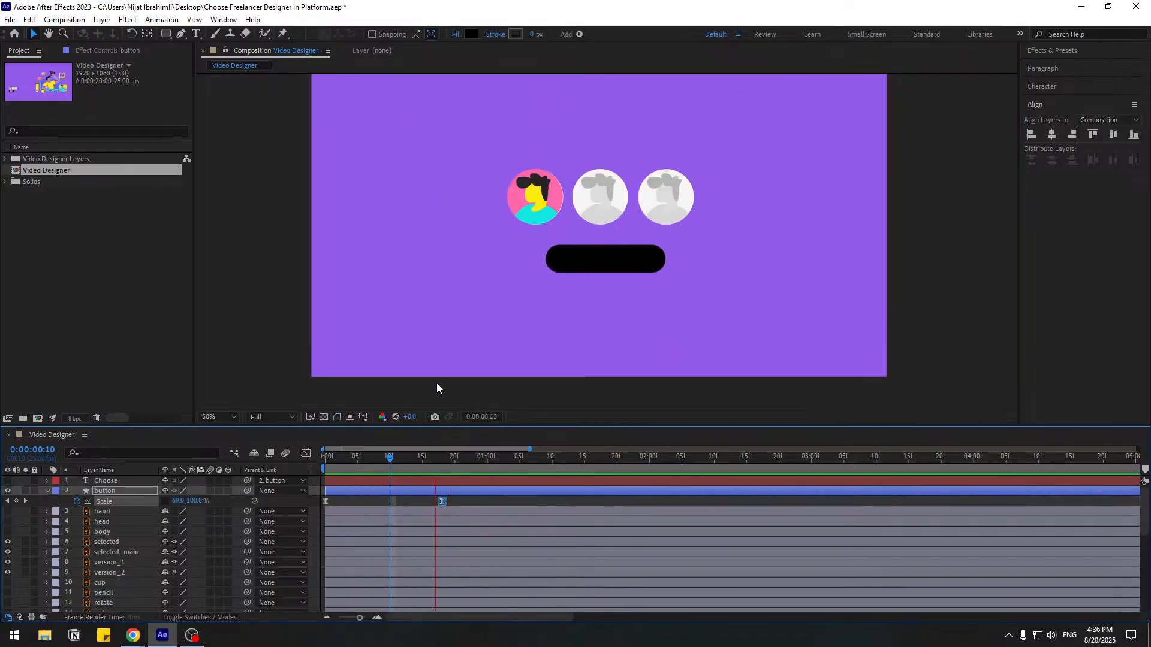
key(space)
click(446, 459)
click(482, 498)
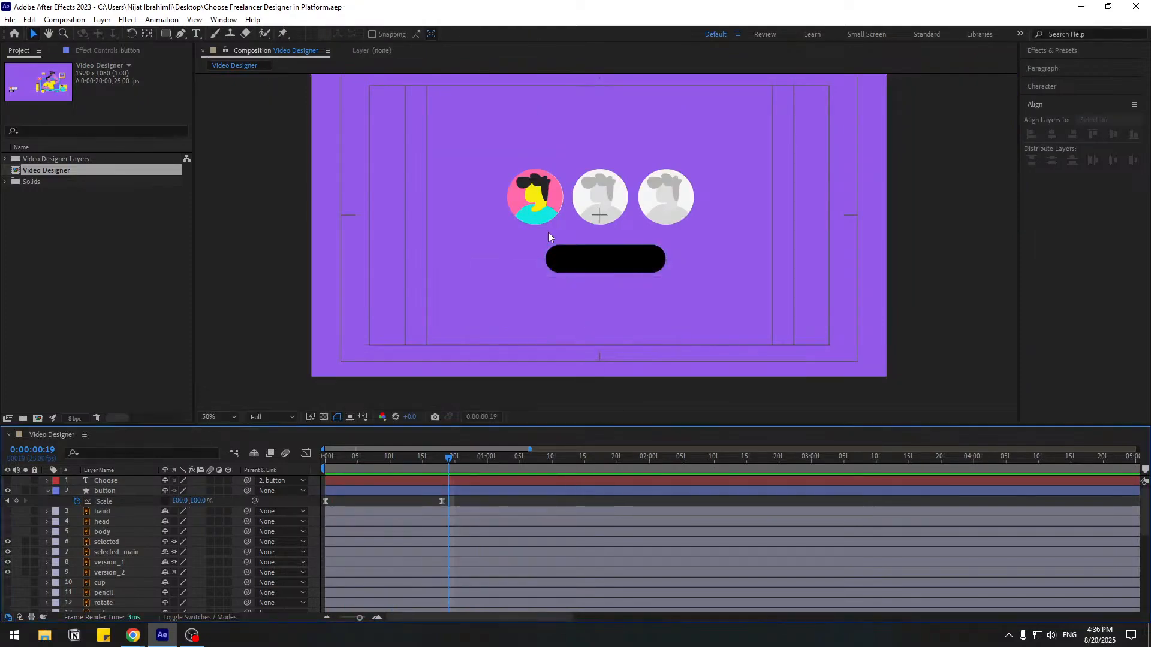
- Hide the coloured "selected" avatar layer so the grey selected_main avatar underneath shows
click(106, 543)
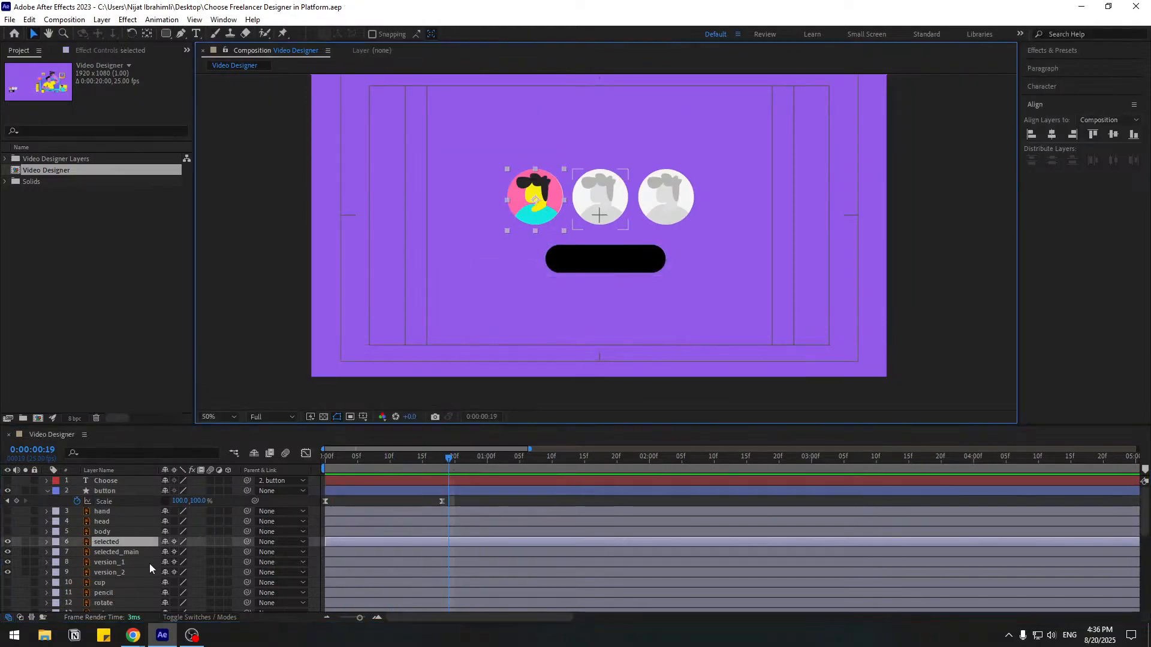
click(8, 543)
click(537, 204)
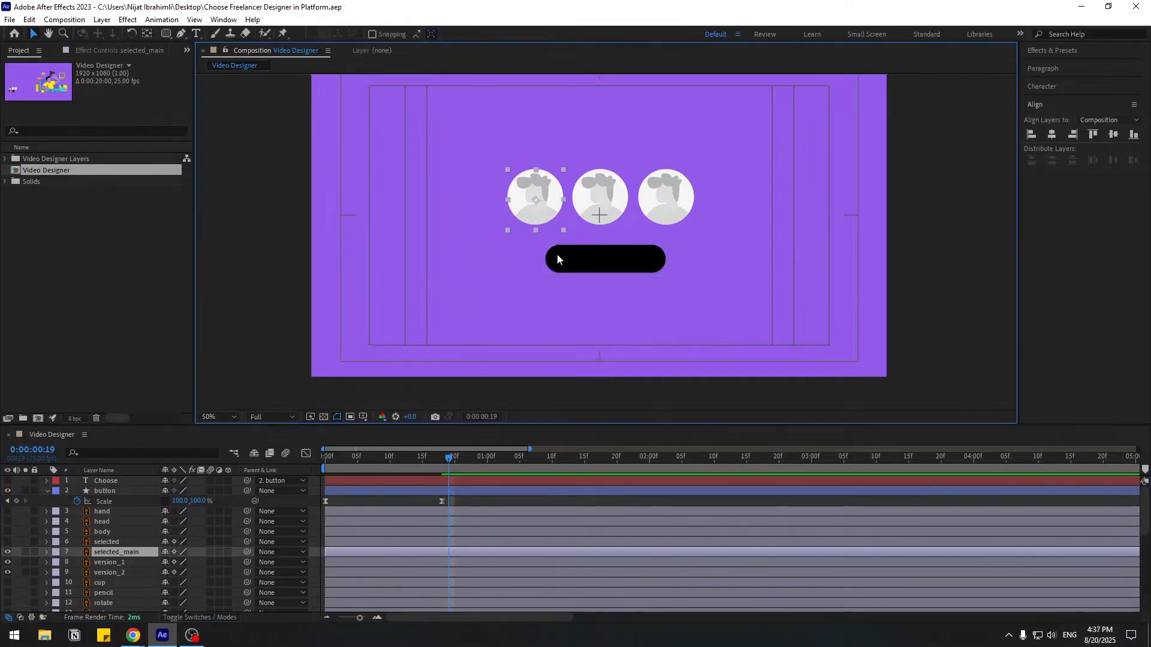
key(period)
drag(620, 230, 582, 276)
click(609, 236)
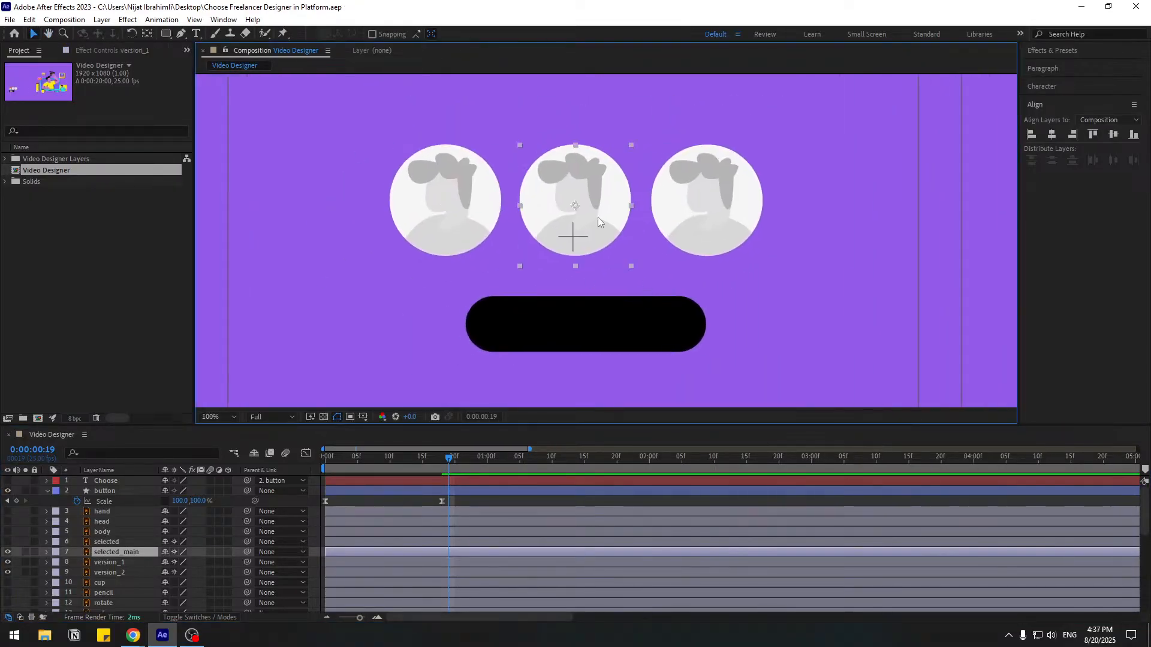
click(499, 231)
key(ctrl+d)
drag(473, 226, 604, 224)
scroll(662, 221, up, 1)
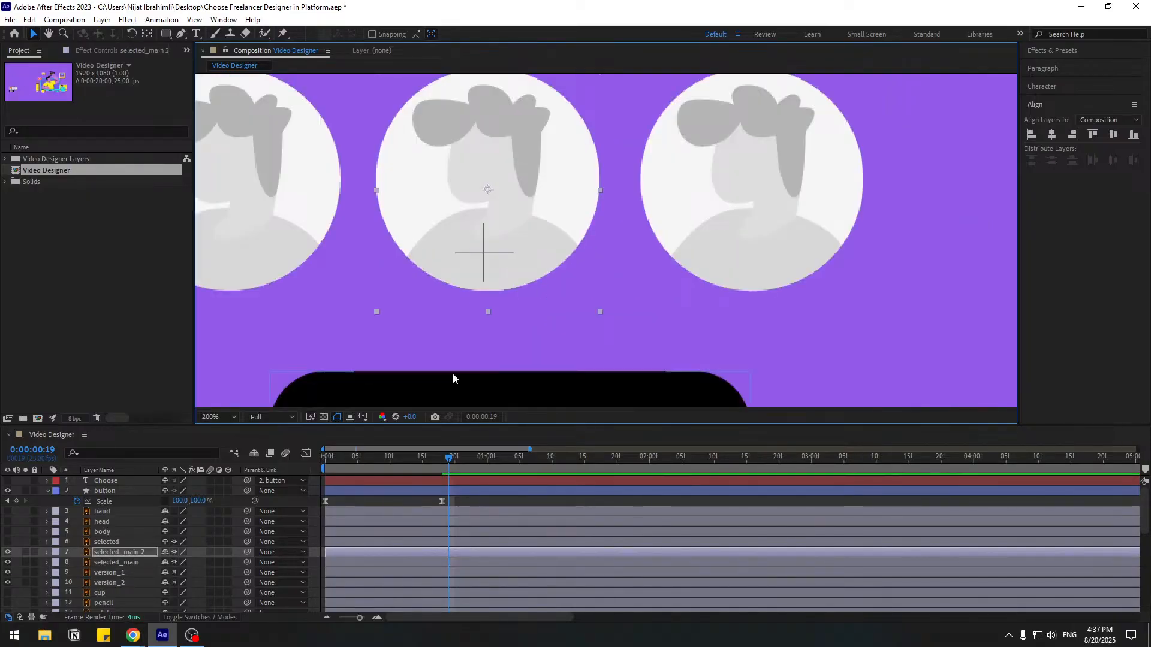
click(115, 551)
key(Delete)
click(135, 552)
drag(300, 249, 625, 274)
key(ctrl+z)
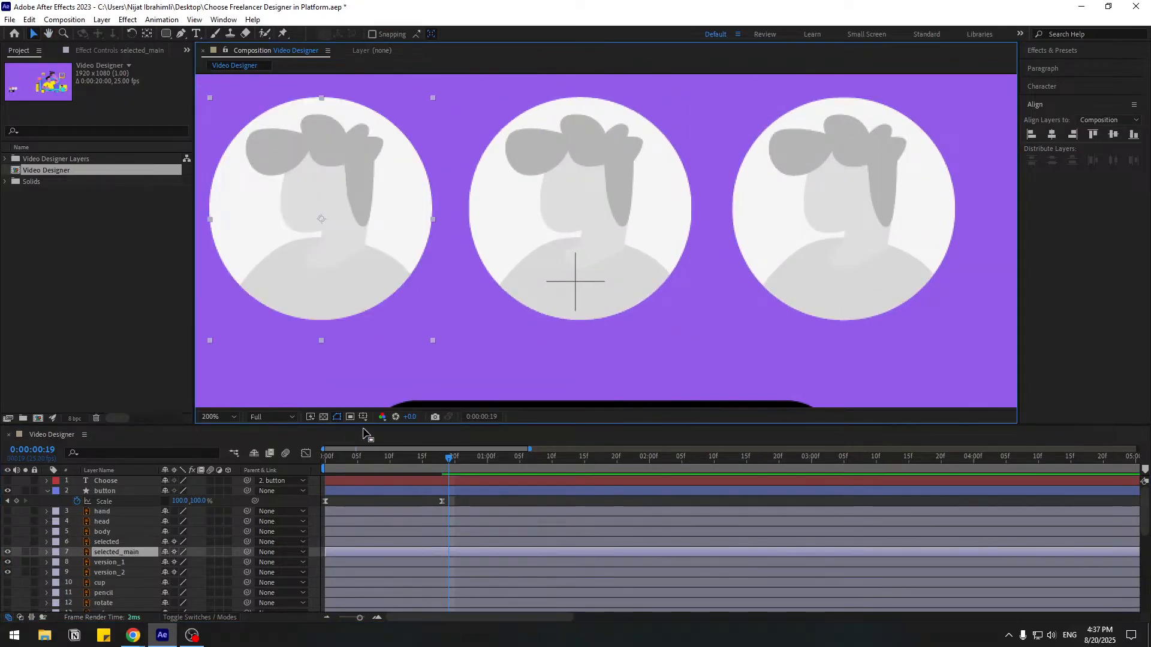
- Take a snapshot of the layout, then swap the positions of the selected_main and version_1 avatars
click(435, 418)
drag(347, 258, 606, 262)
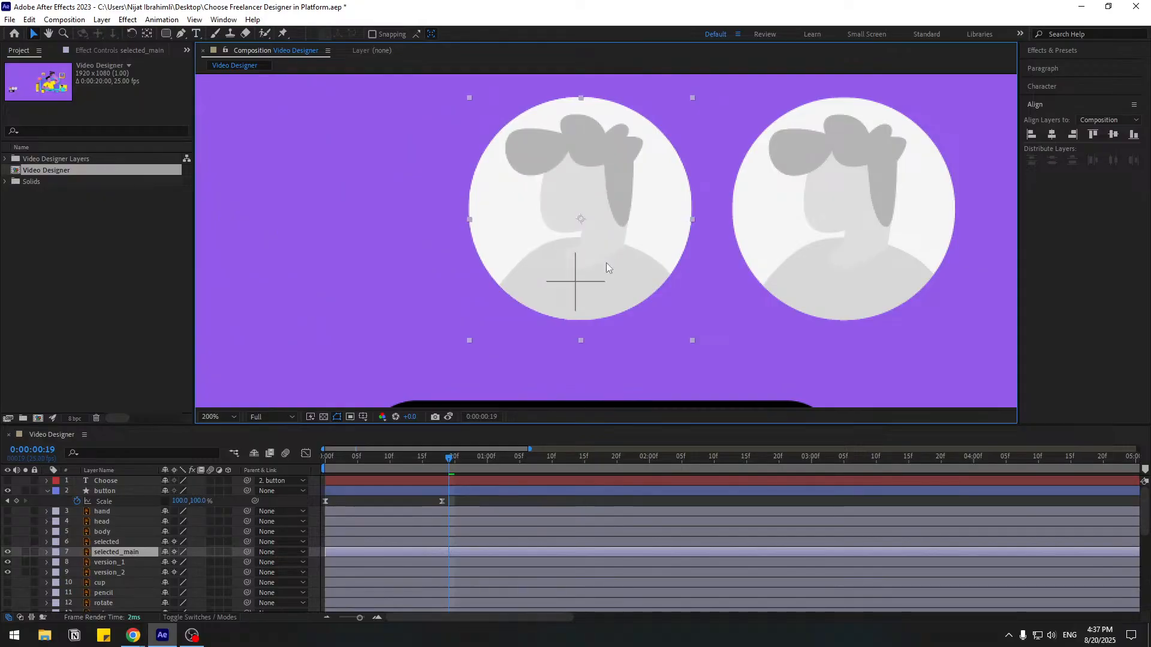
click(116, 563)
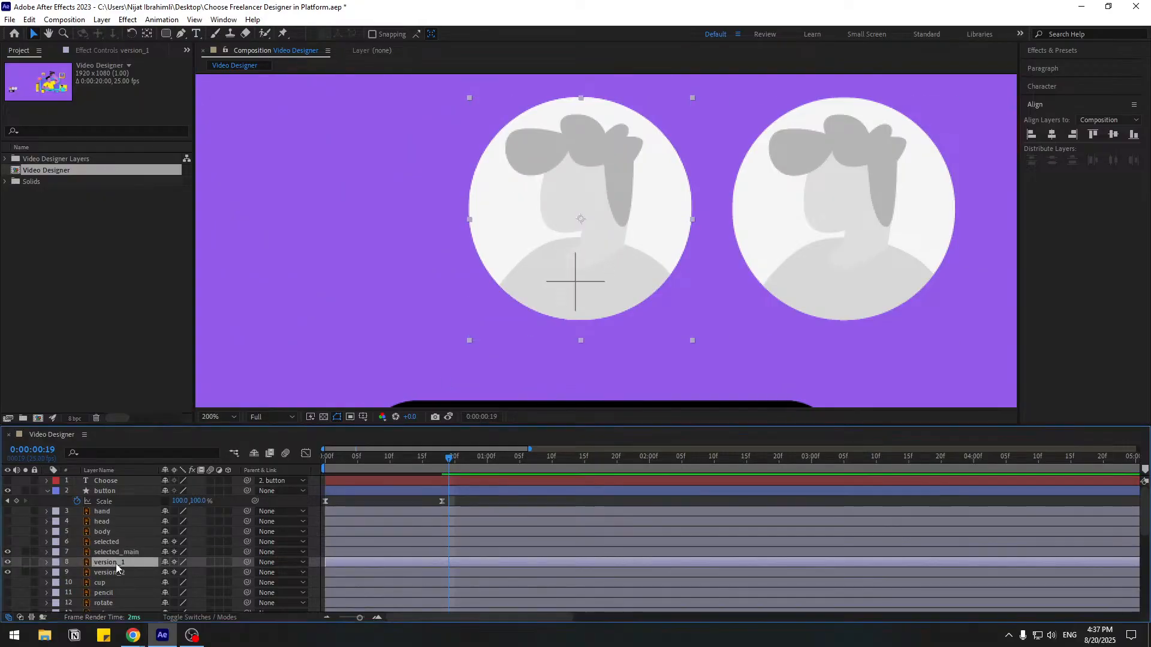
drag(548, 301, 317, 319)
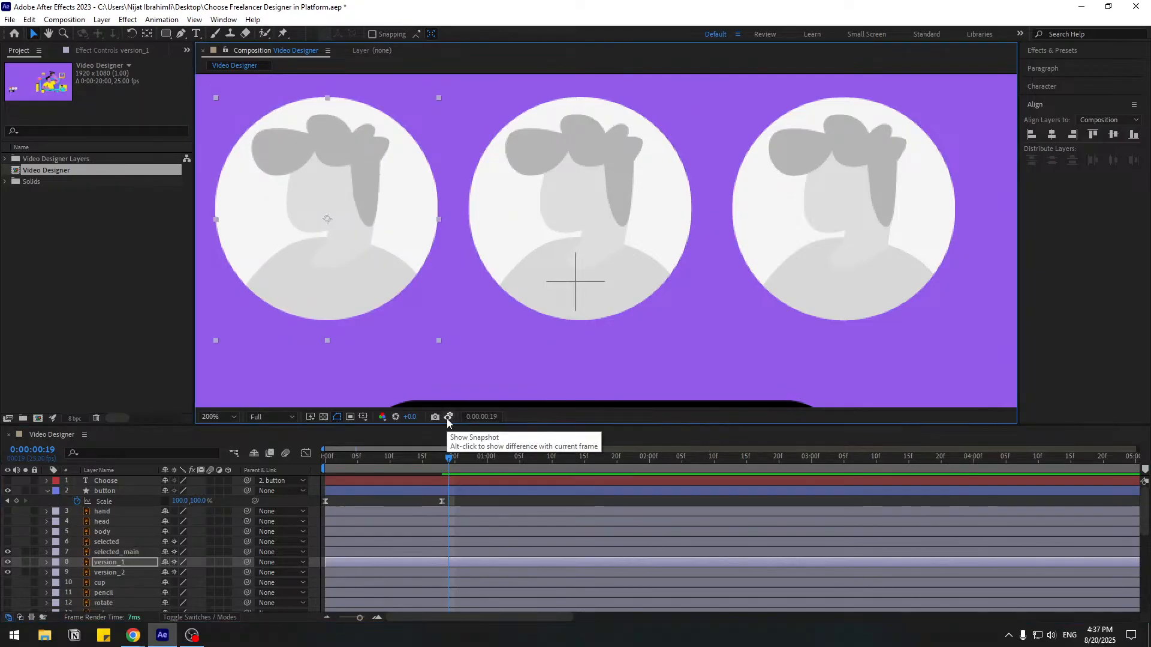
- Nudge the version_1 avatar left until it matches the first avatar's position in the snapshot
drag(449, 418, 448, 418)
key(Left)
key(Left)
key(Left)
key(Left)
click(448, 419)
key(Left)
key(Left)
key(Left)
key(Left)
key(Left)
key(Left)
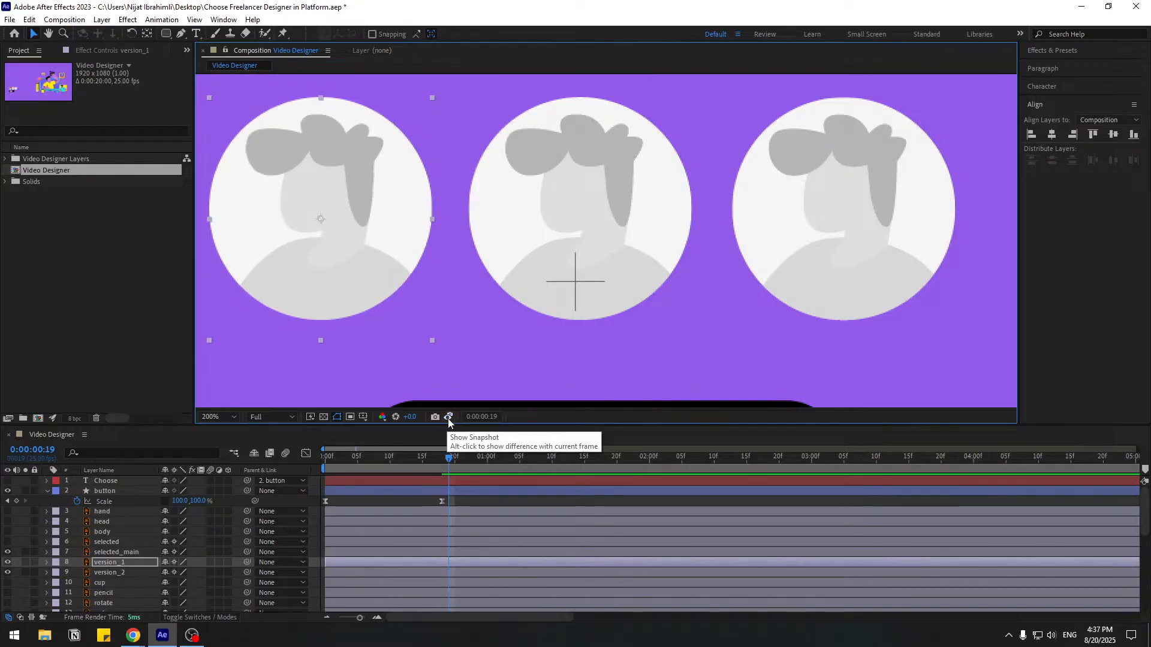
click(449, 419)
click(449, 419)
scroll(574, 303, down, 4)
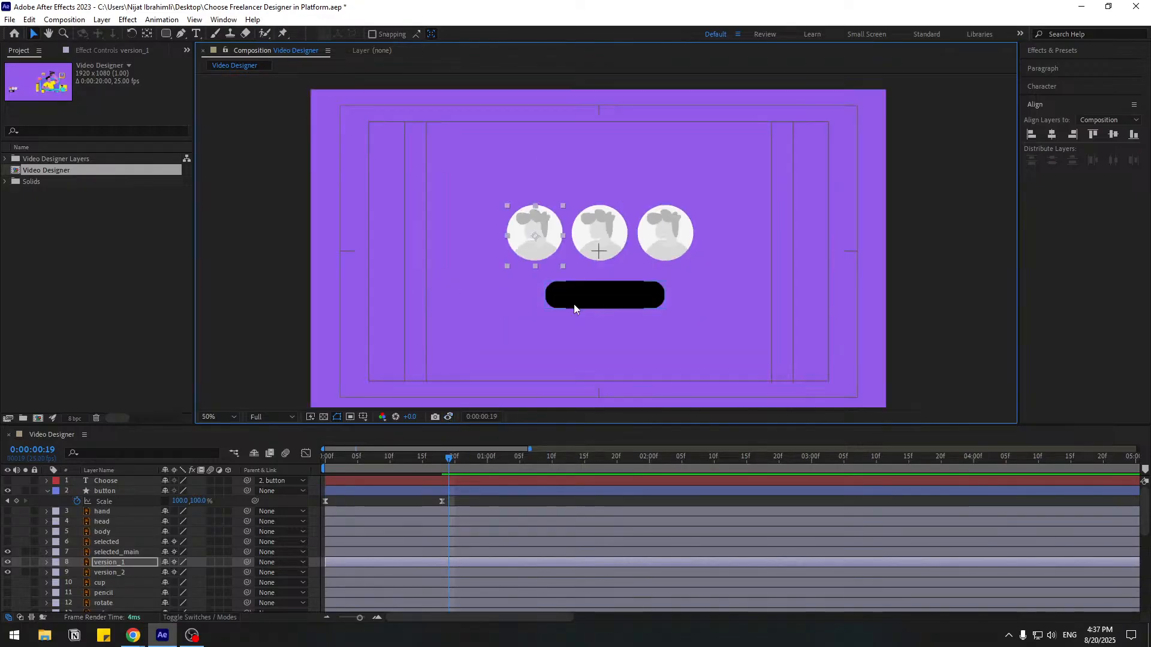
scroll(474, 301, up, 4)
scroll(541, 343, down, 2)
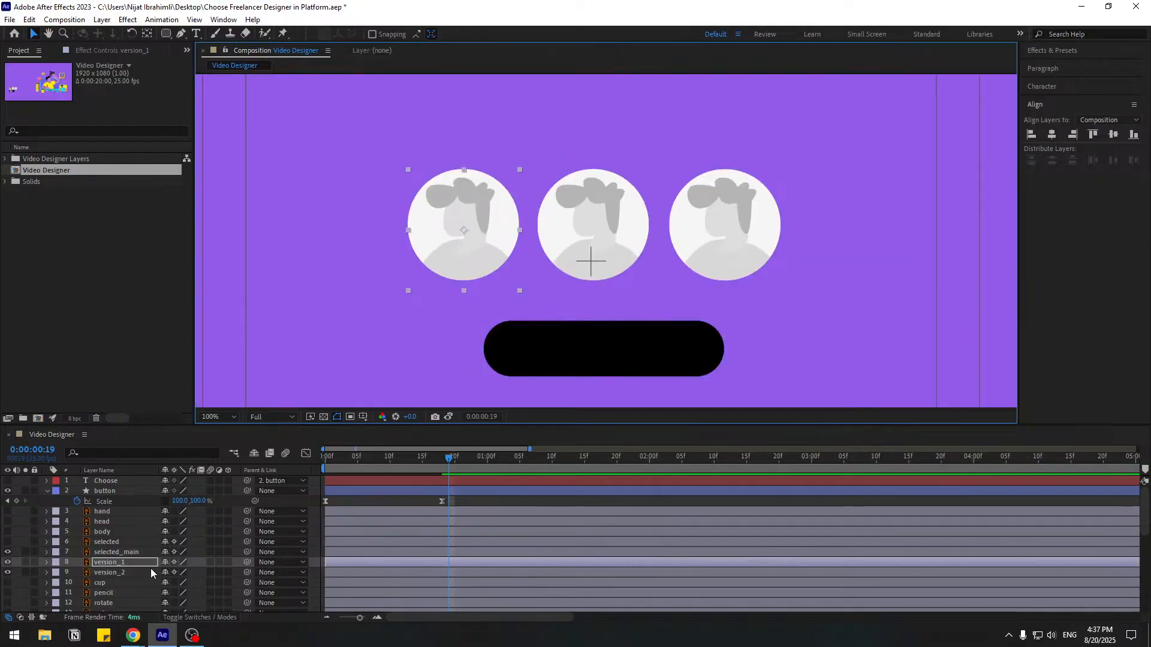
- With the version_1 layer selected and the playhead at 0:00:00:00, open Animation Composer 3
click(115, 574)
click(115, 563)
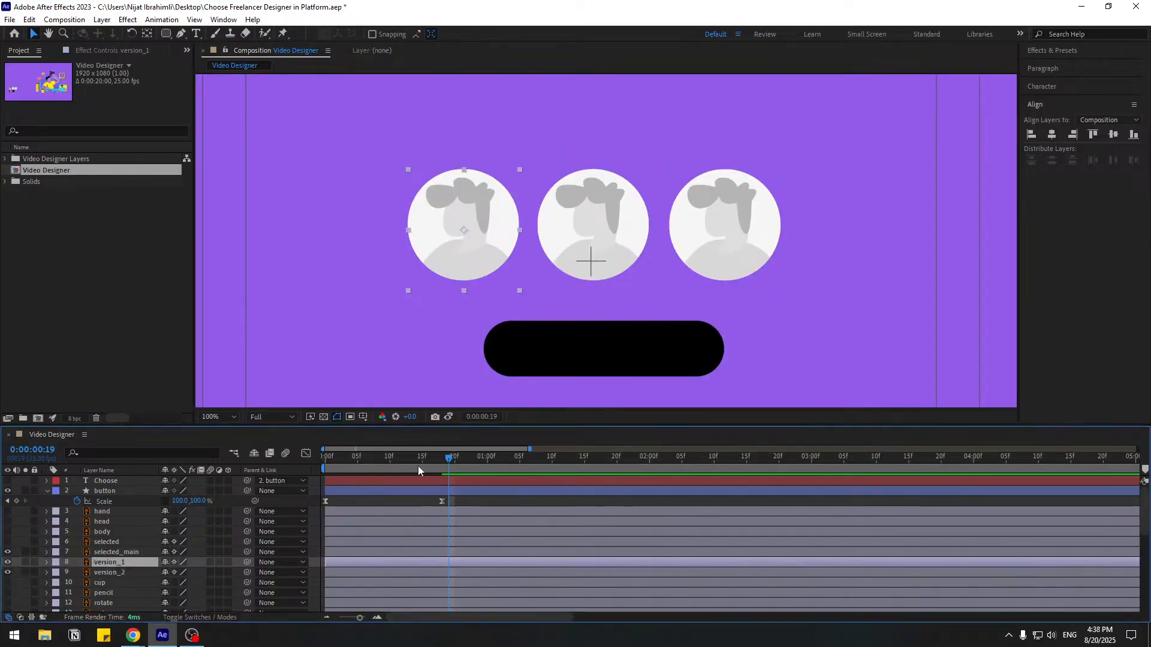
drag(418, 470, 304, 474)
key(s)
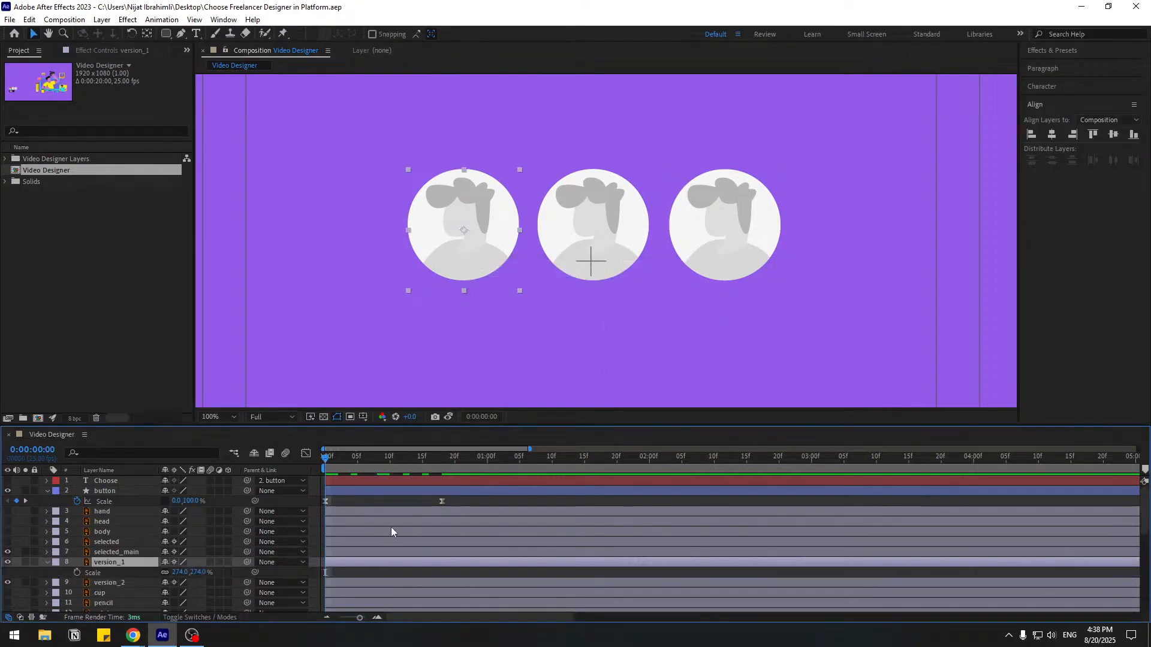
scroll(204, 560, down, 2)
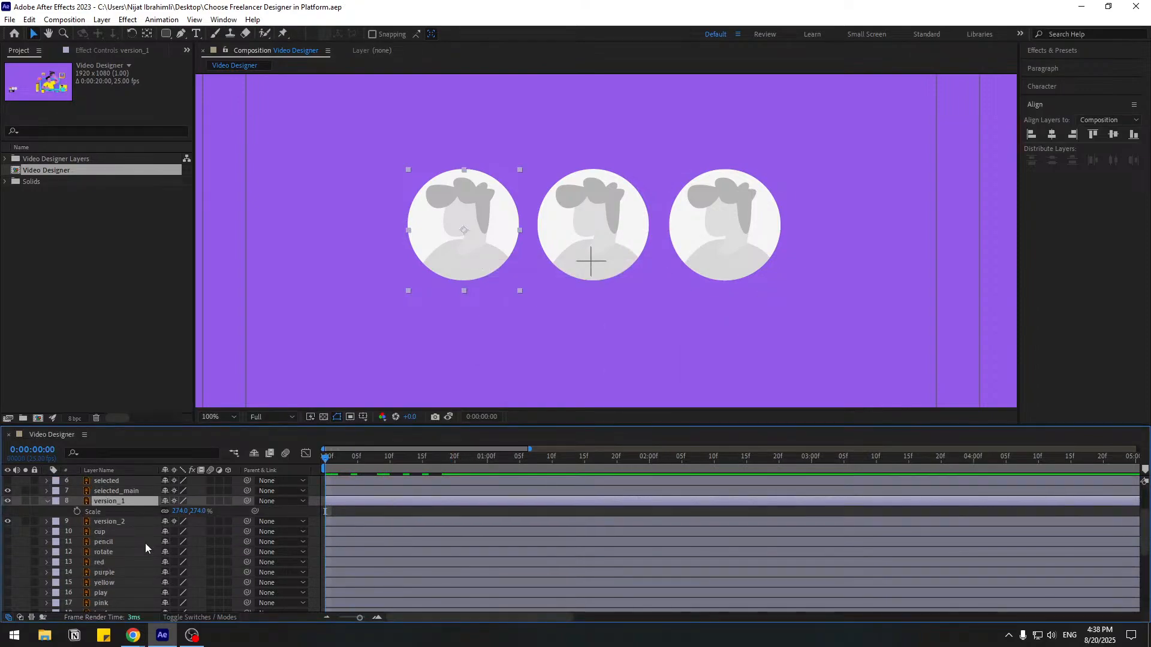
click(44, 501)
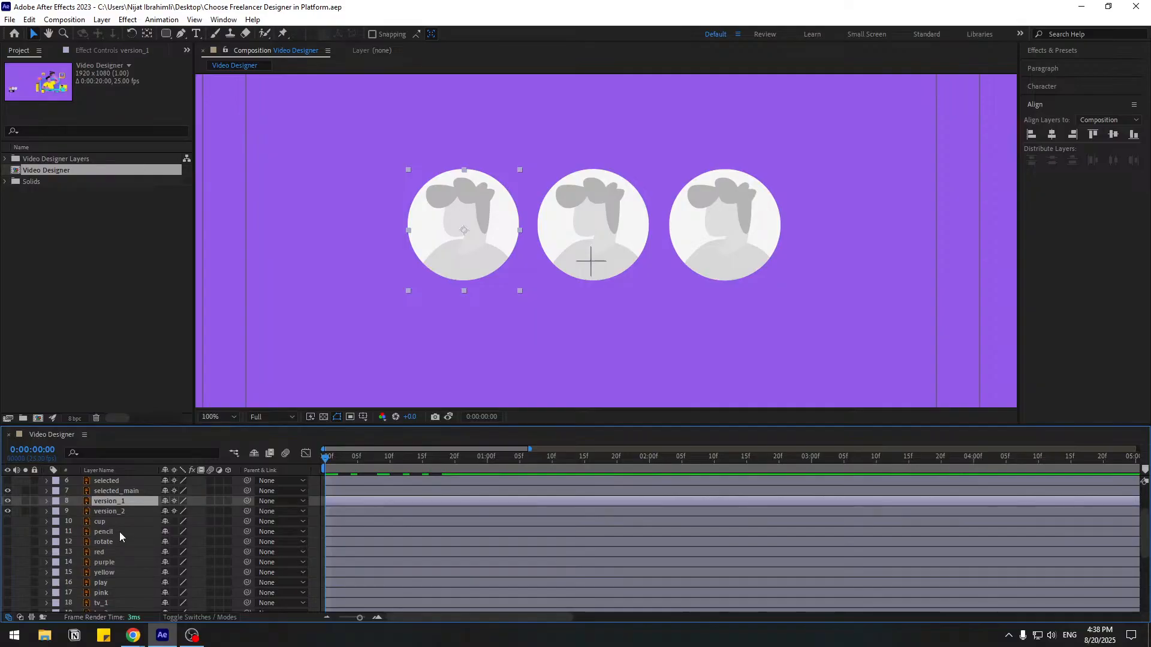
click(223, 20)
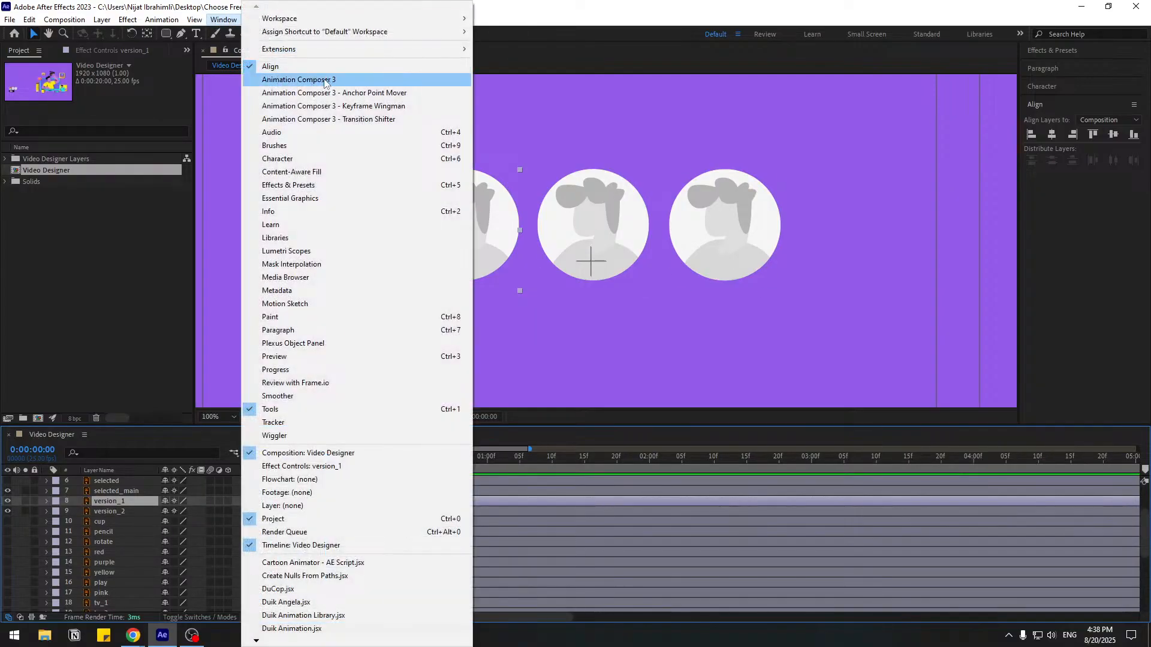
click(325, 81)
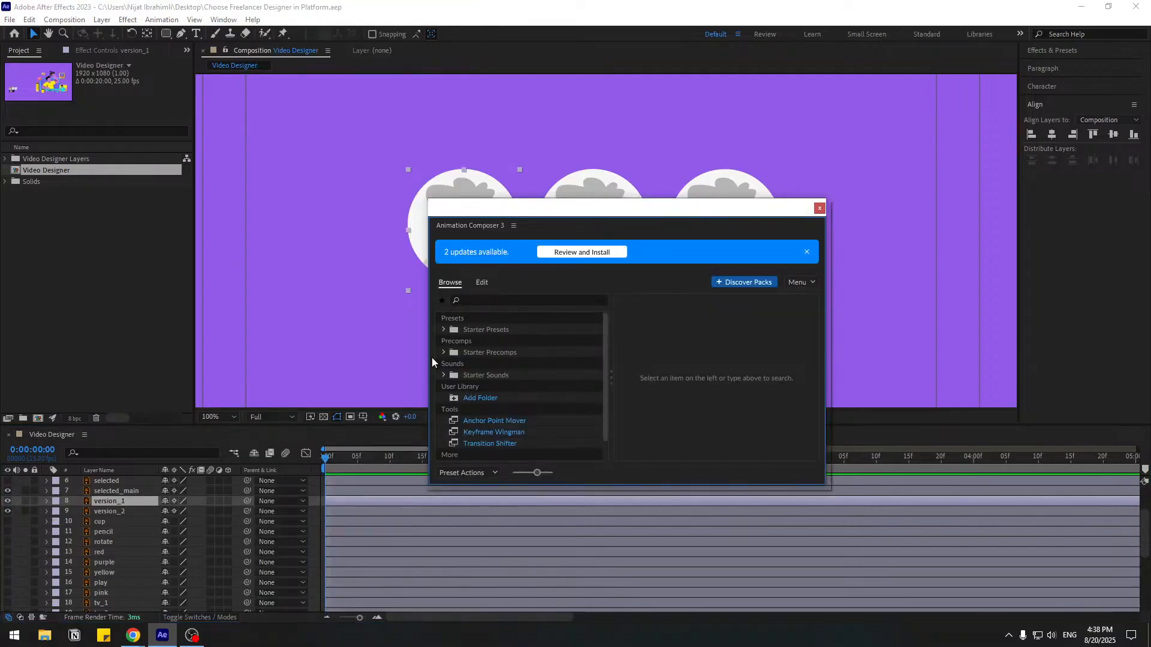
- Apply the Bottom variant of the Overshoot Position & Scale 2D transition as an In animation to the version_1 layer
click(443, 330)
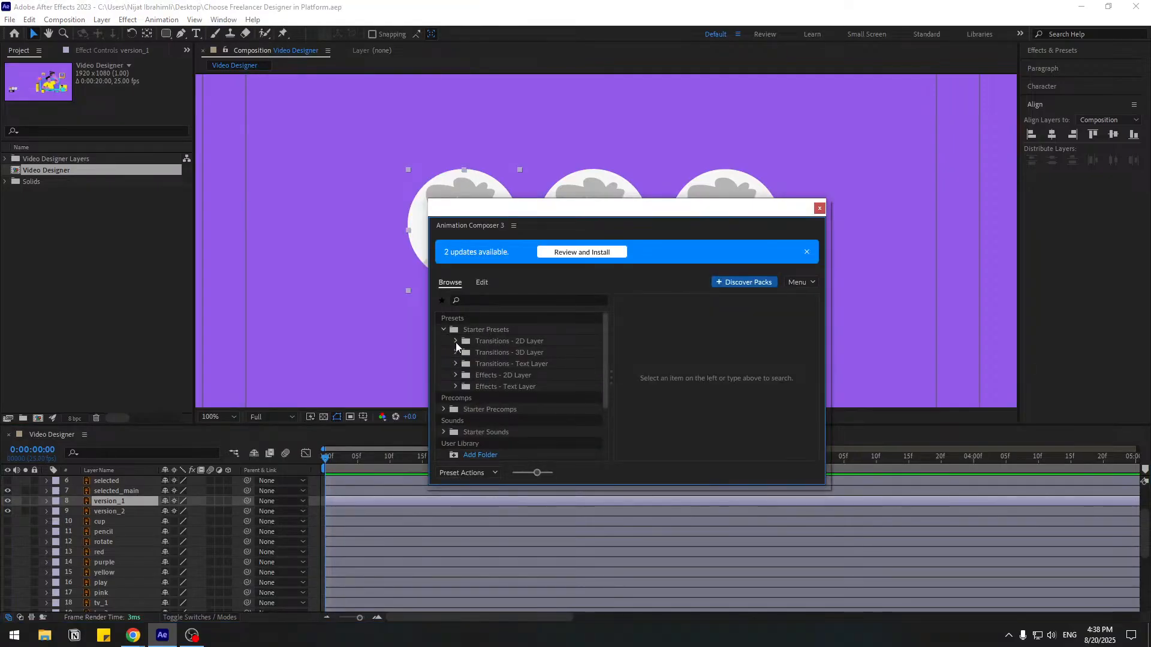
click(455, 341)
scroll(543, 424, down, 3)
scroll(530, 408, up, 3)
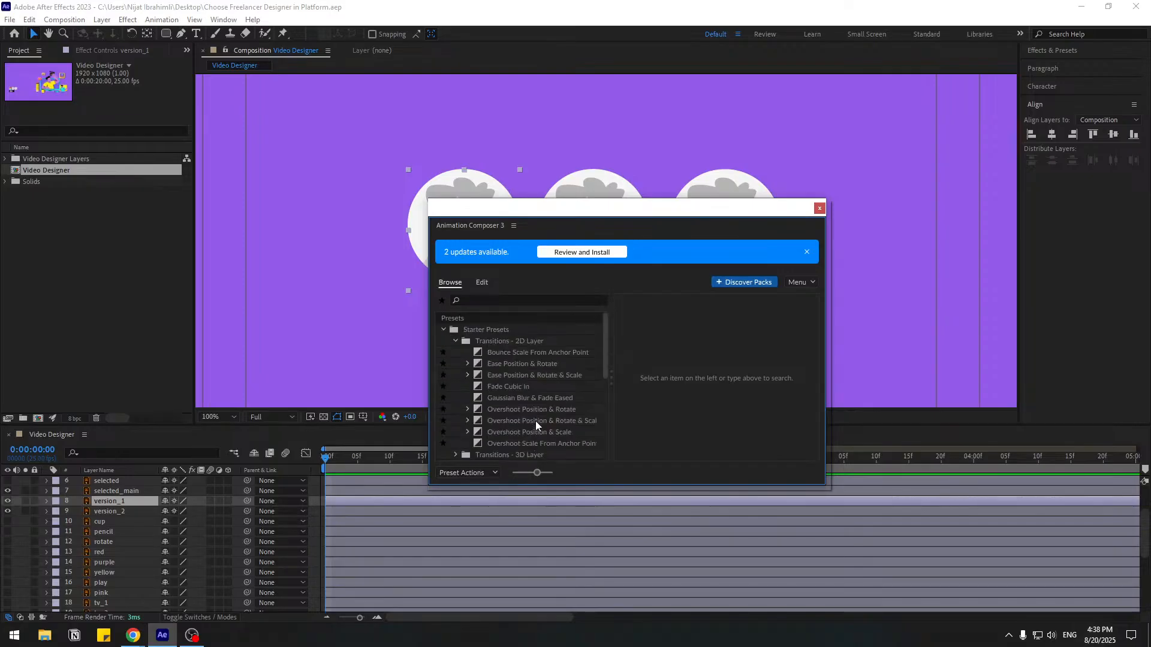
click(516, 434)
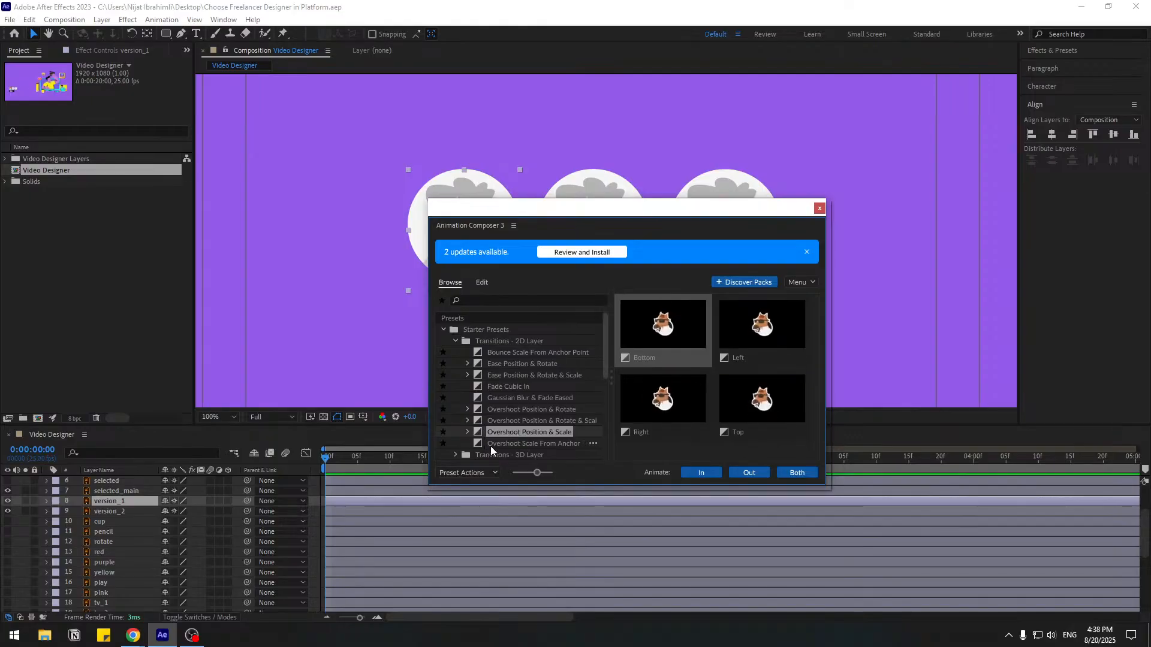
click(491, 445)
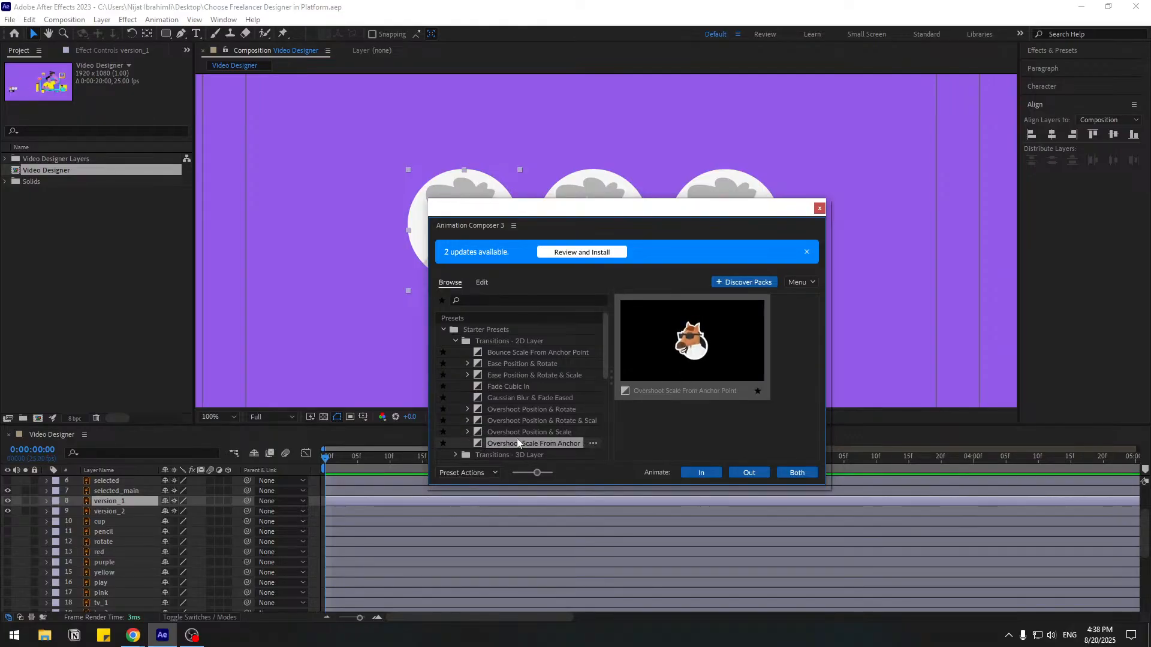
click(494, 432)
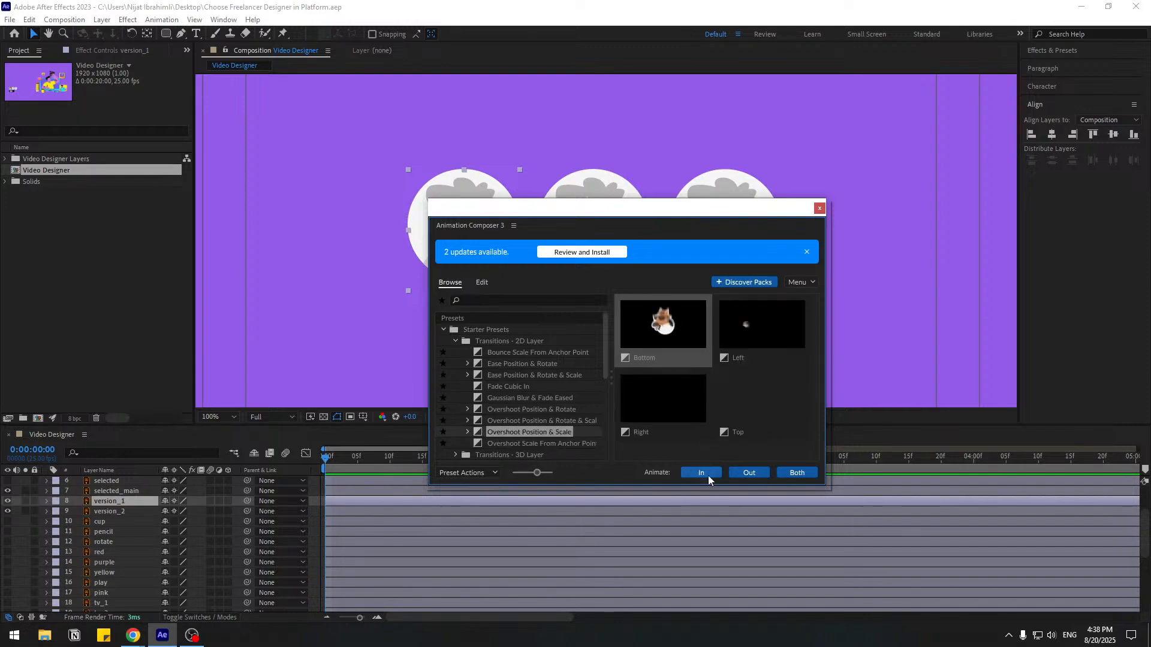
click(687, 473)
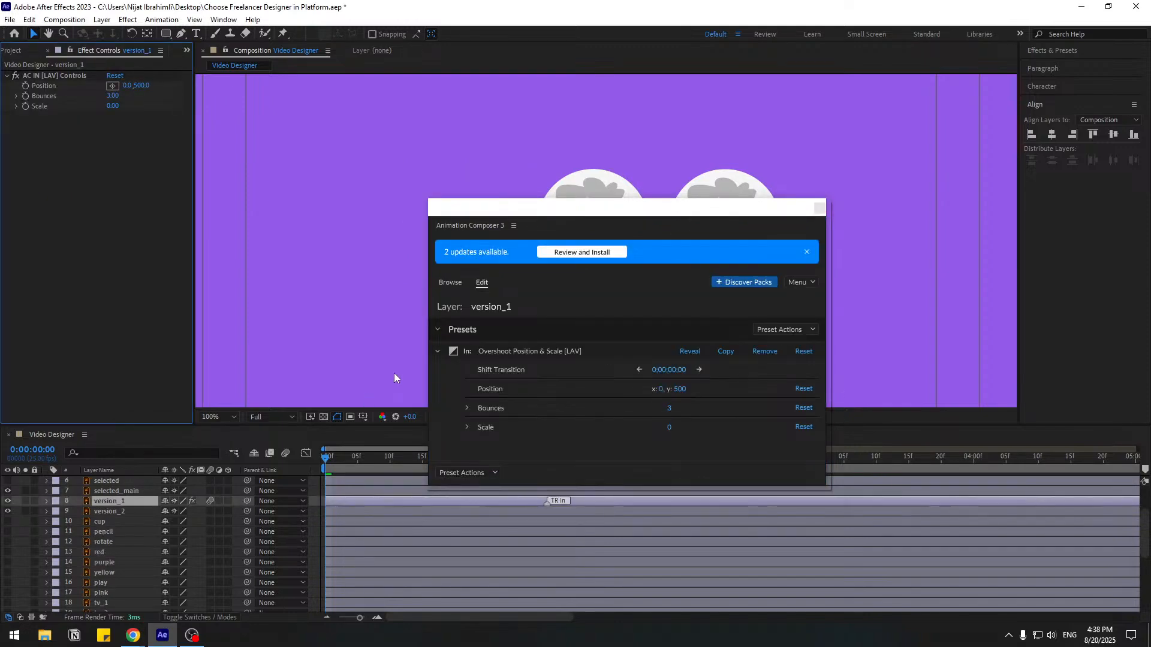
drag(534, 216, 766, 444)
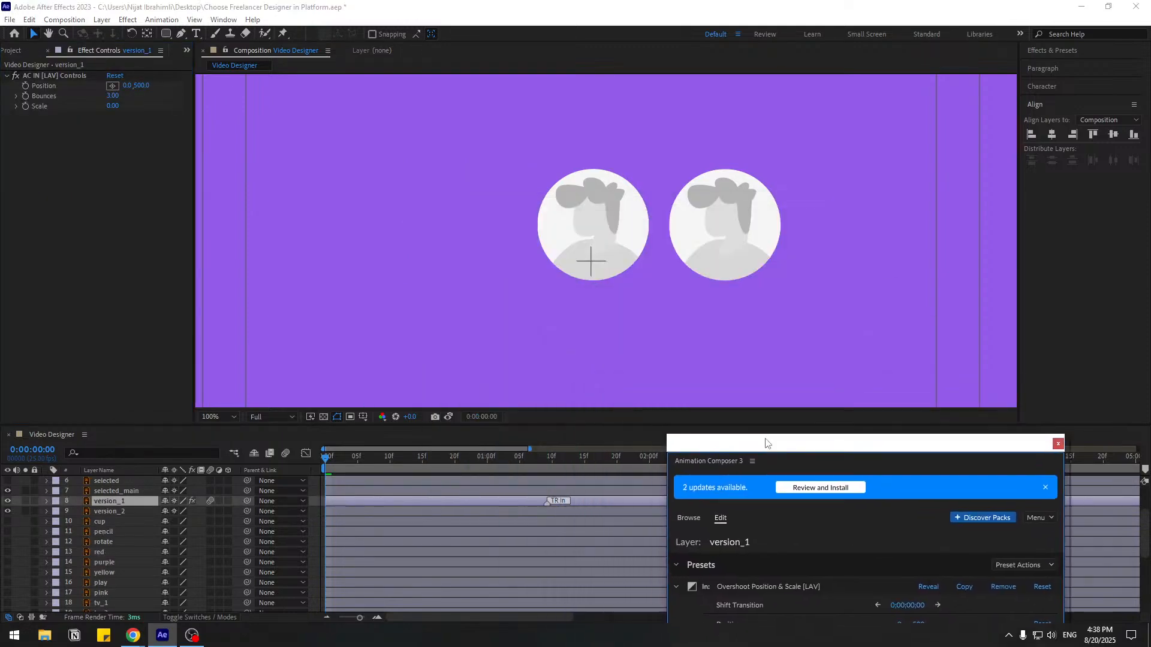
- Rename the selected_main layer as version_2
click(126, 510)
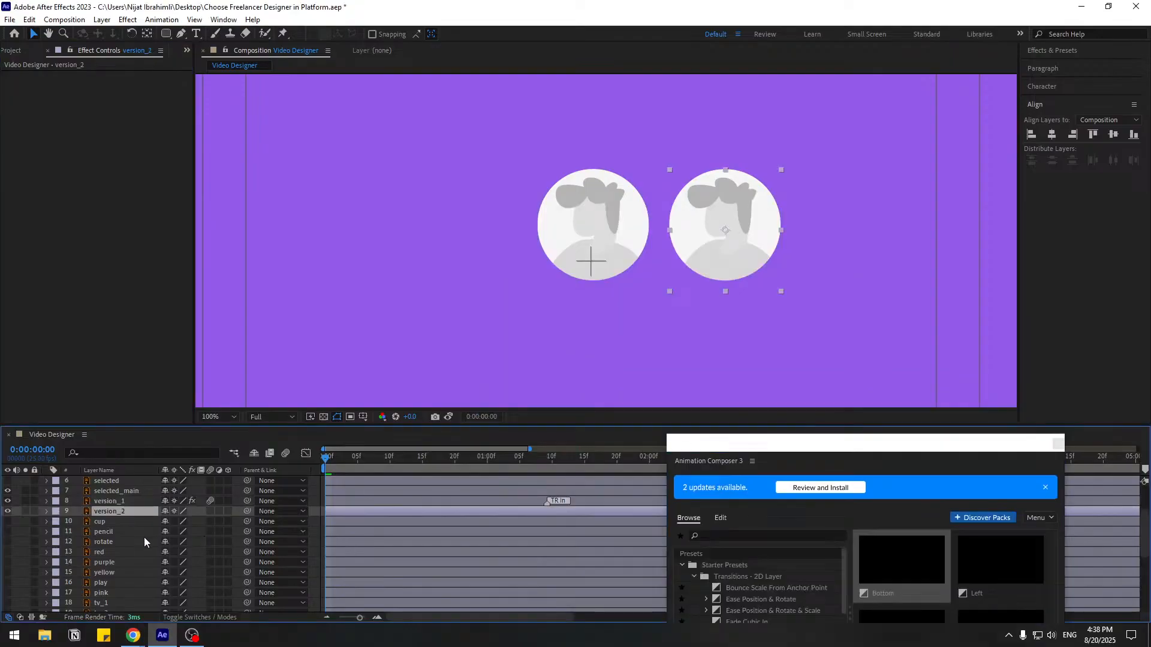
scroll(142, 539, up, 1)
click(120, 522)
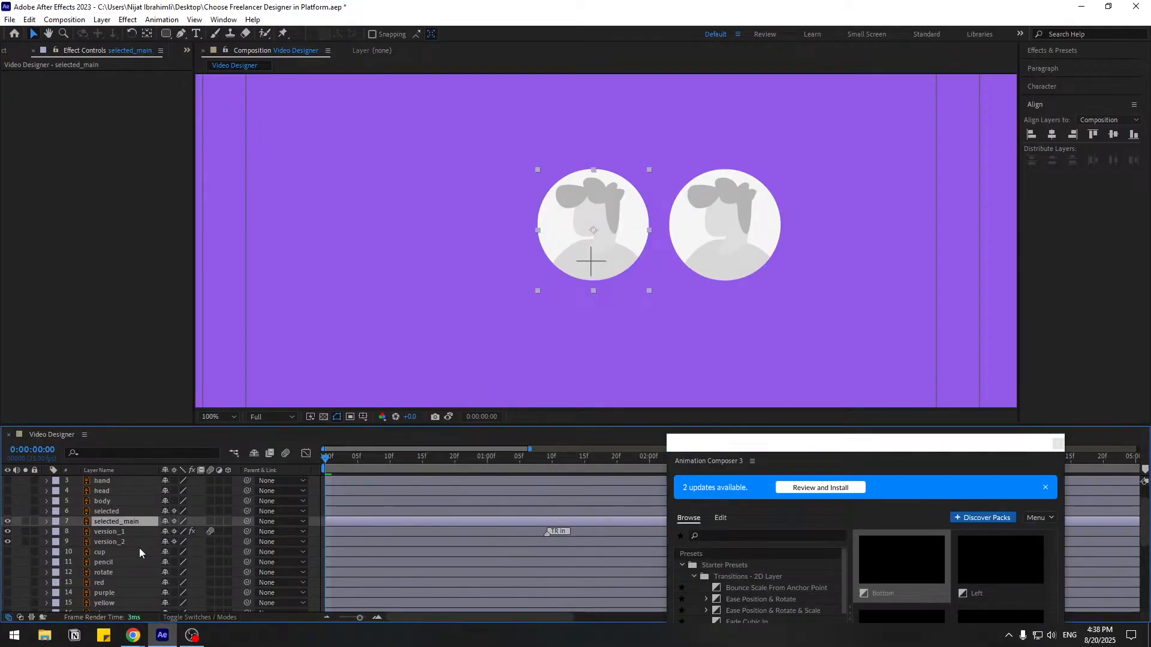
key(Return)
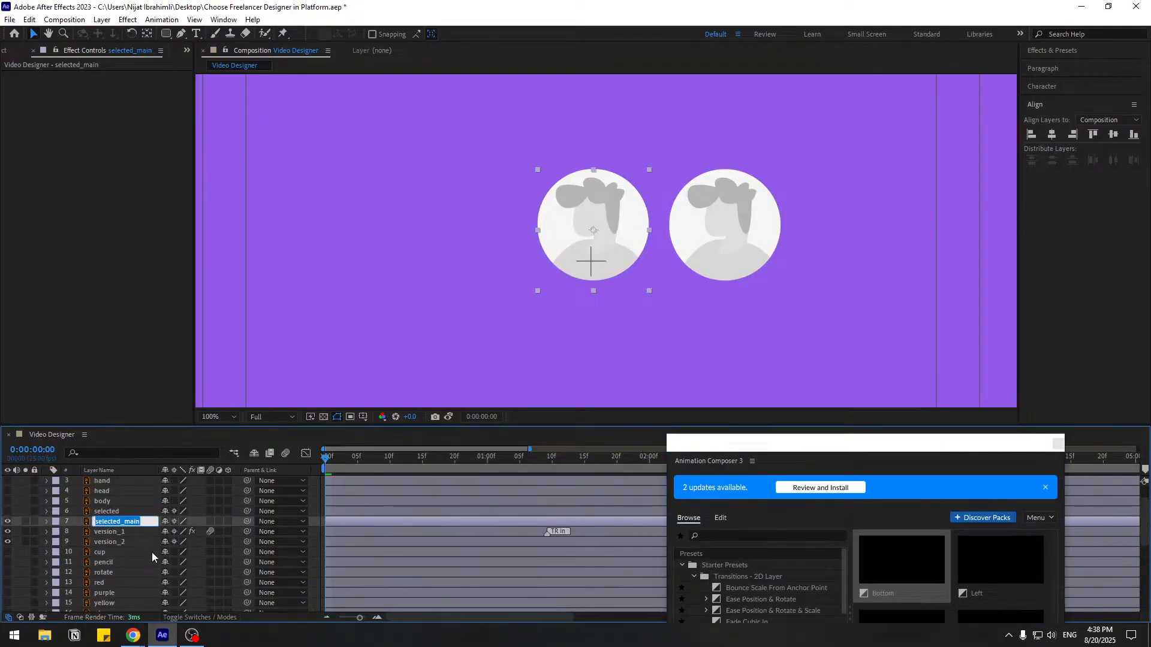
text(version_2)
key(Return)
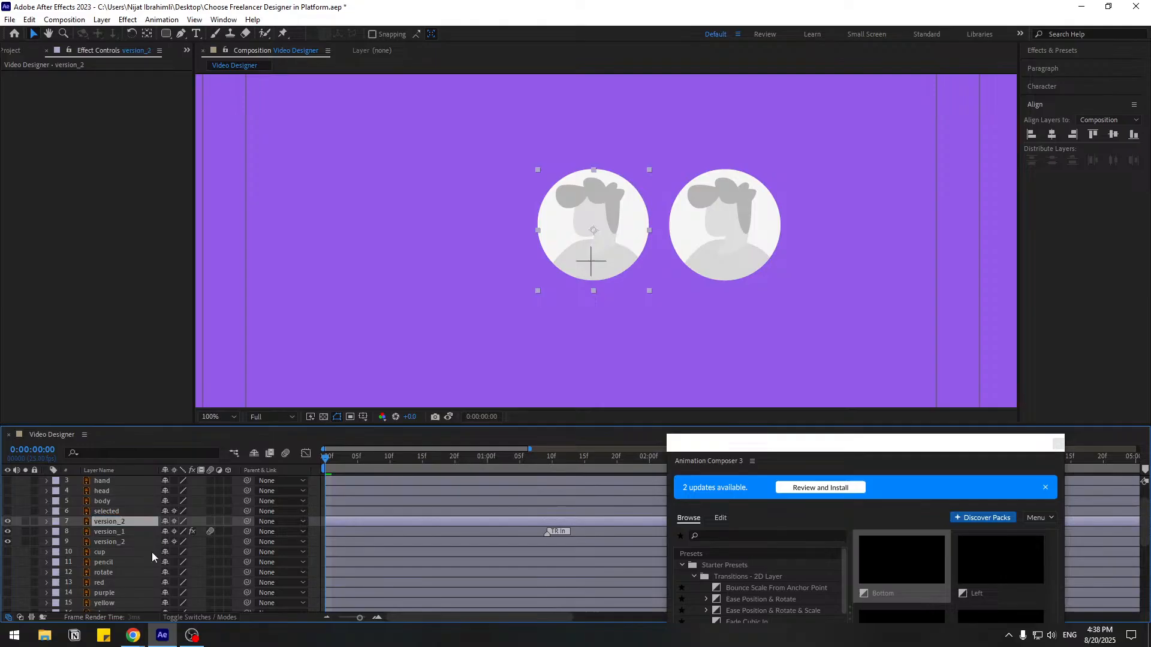
- Rename the third avatar's layer as version_3
click(136, 543)
key(Return)
text(version_)
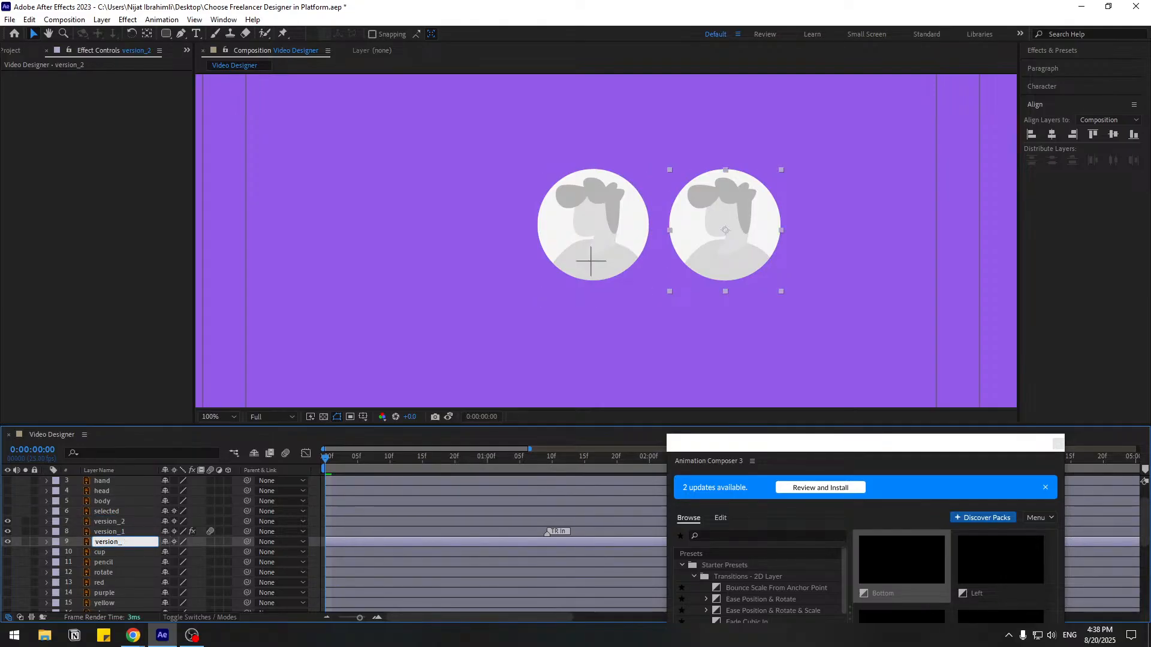
text(3)
key(Return)
- Apply the Overshoot Position & Scale In transition to the version_2 and version_3 layers together
click(133, 521)
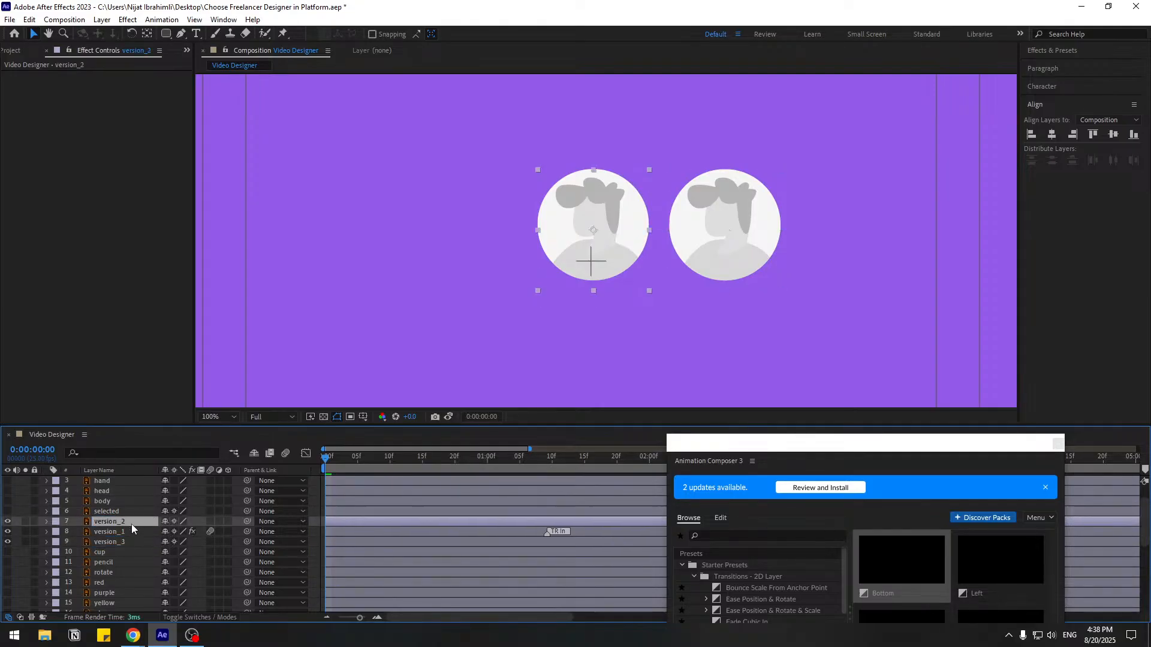
drag(797, 453, 796, 290)
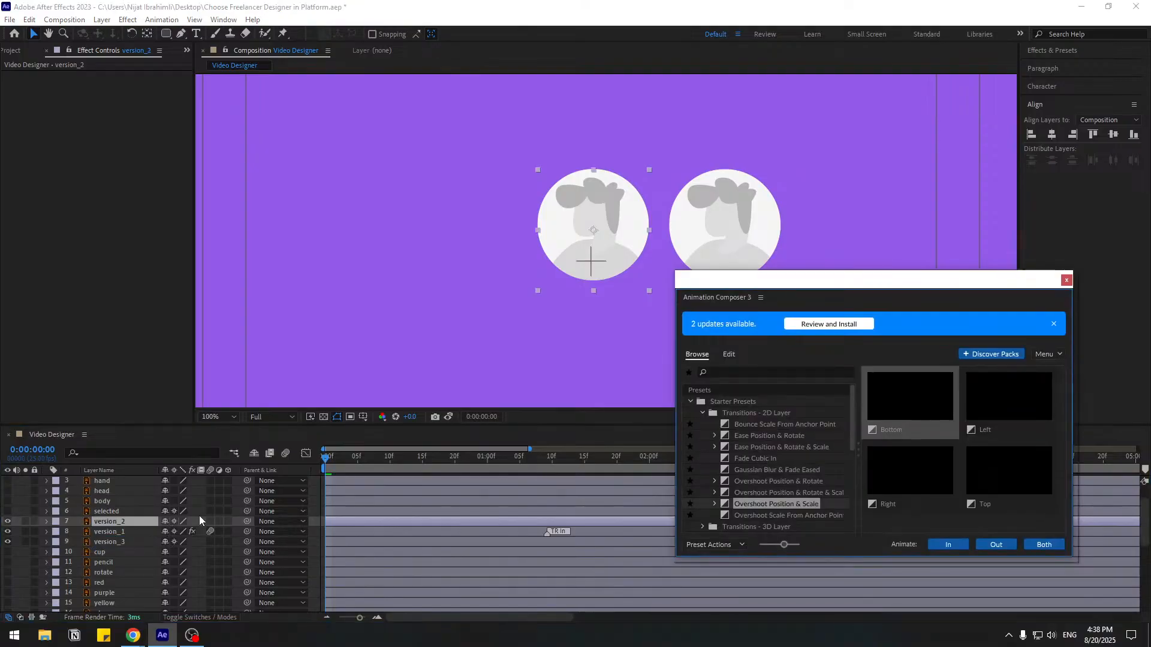
click(121, 543)
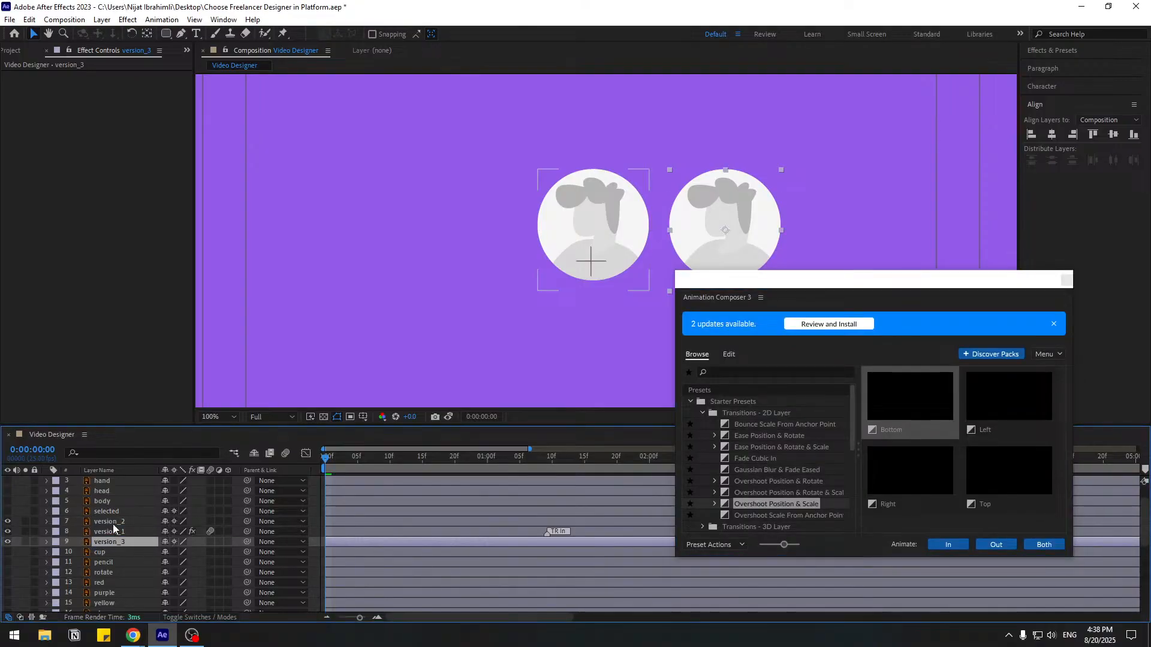
ctrl+click(115, 523)
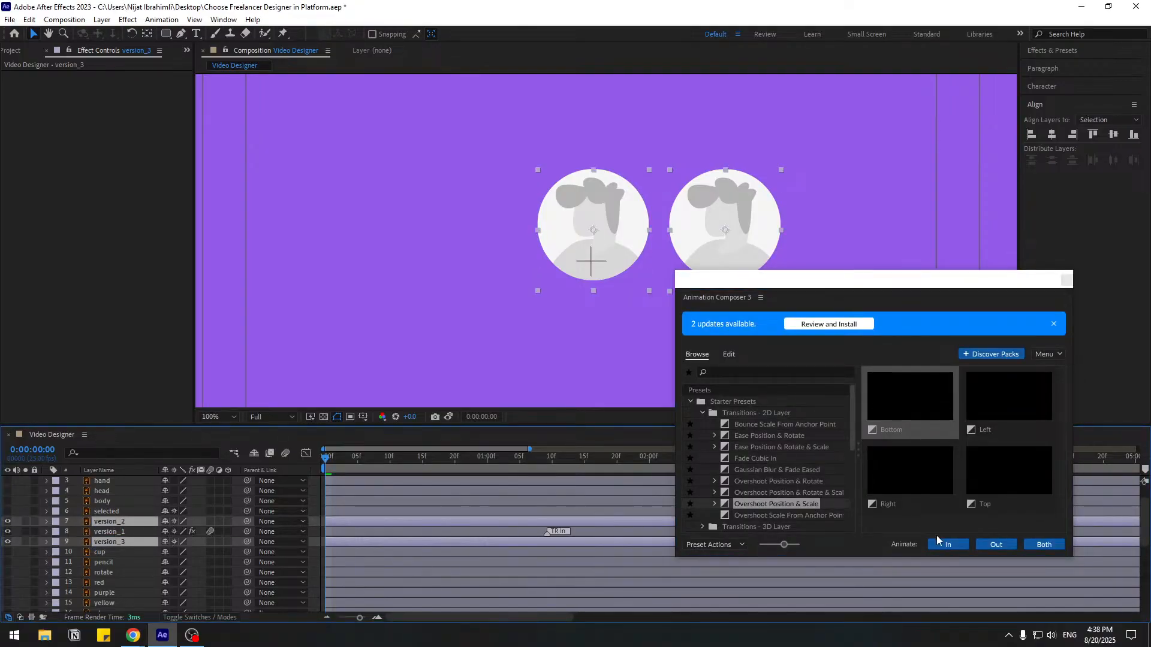
click(950, 544)
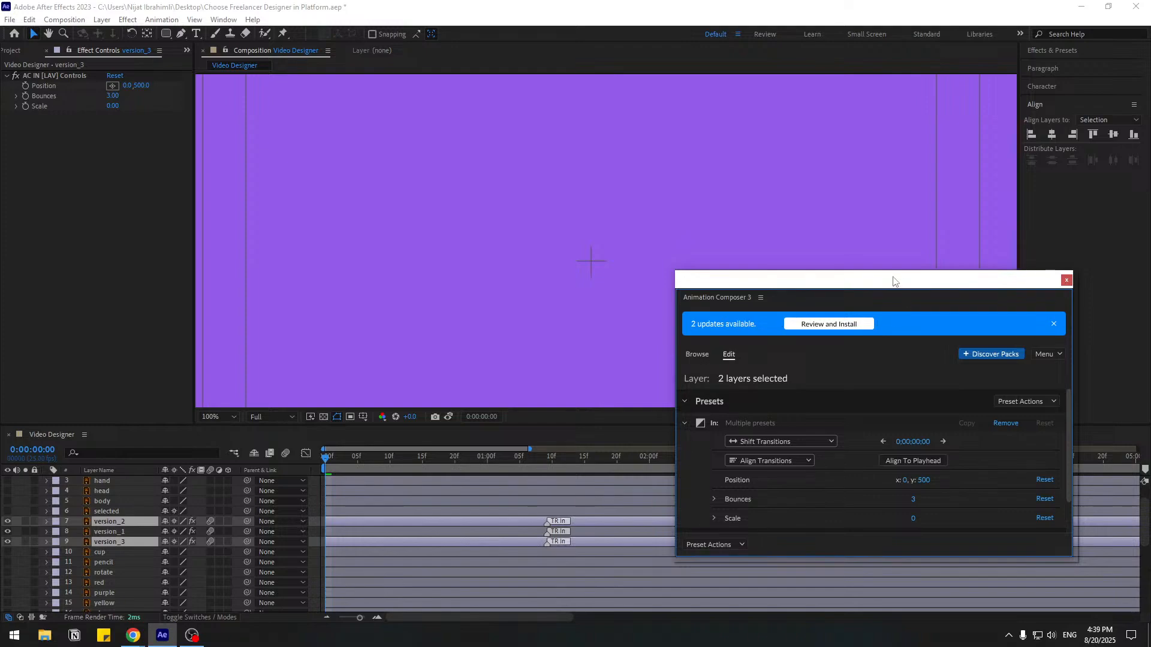
drag(893, 280, 822, 567)
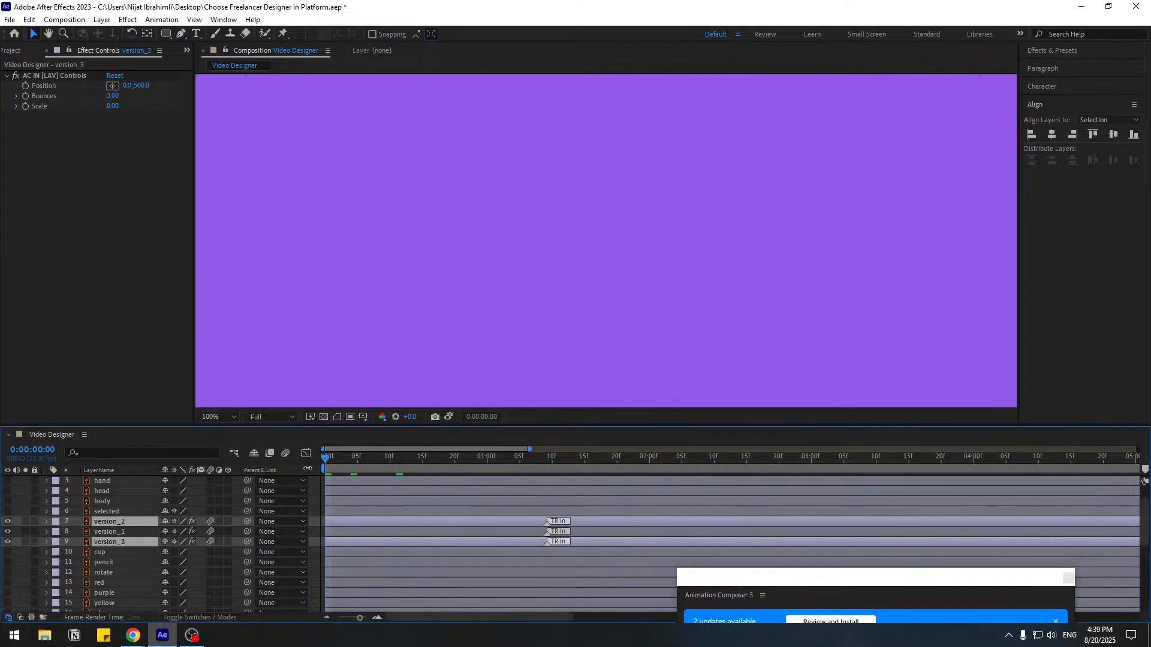
- Preview the three avatars' entrance animation and examine their layout with the playhead at 0:00:02:10
key(space)
scroll(497, 325, down, 2)
key(space)
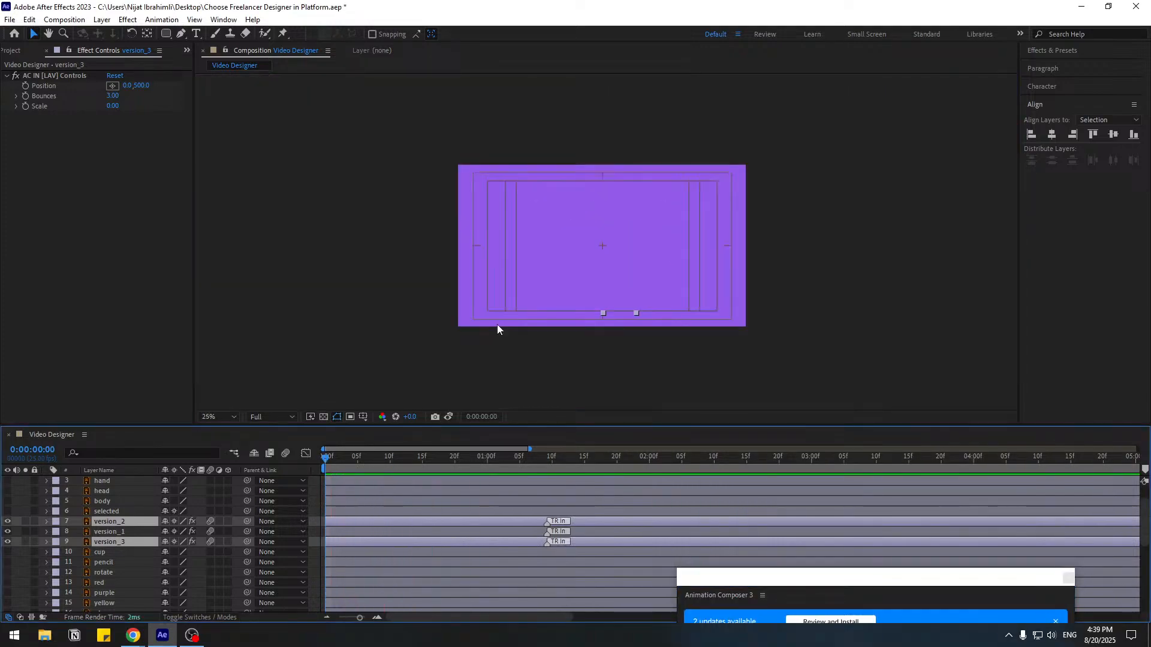
key(space)
key(space)
scroll(530, 327, up, 2)
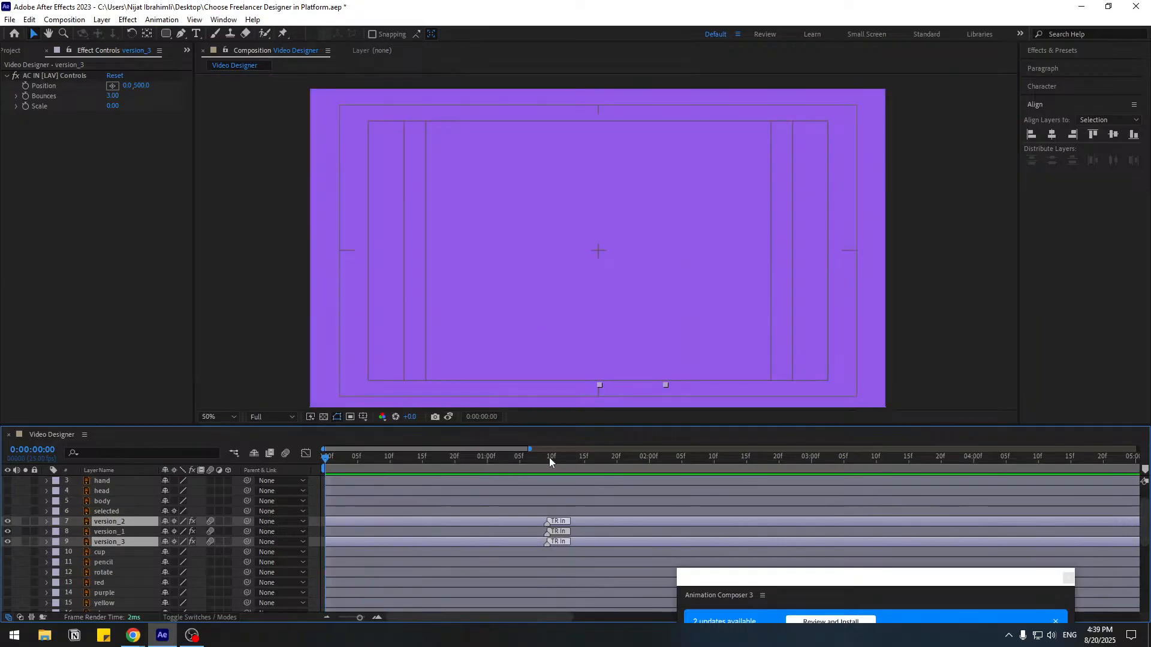
drag(549, 457, 712, 459)
click(304, 358)
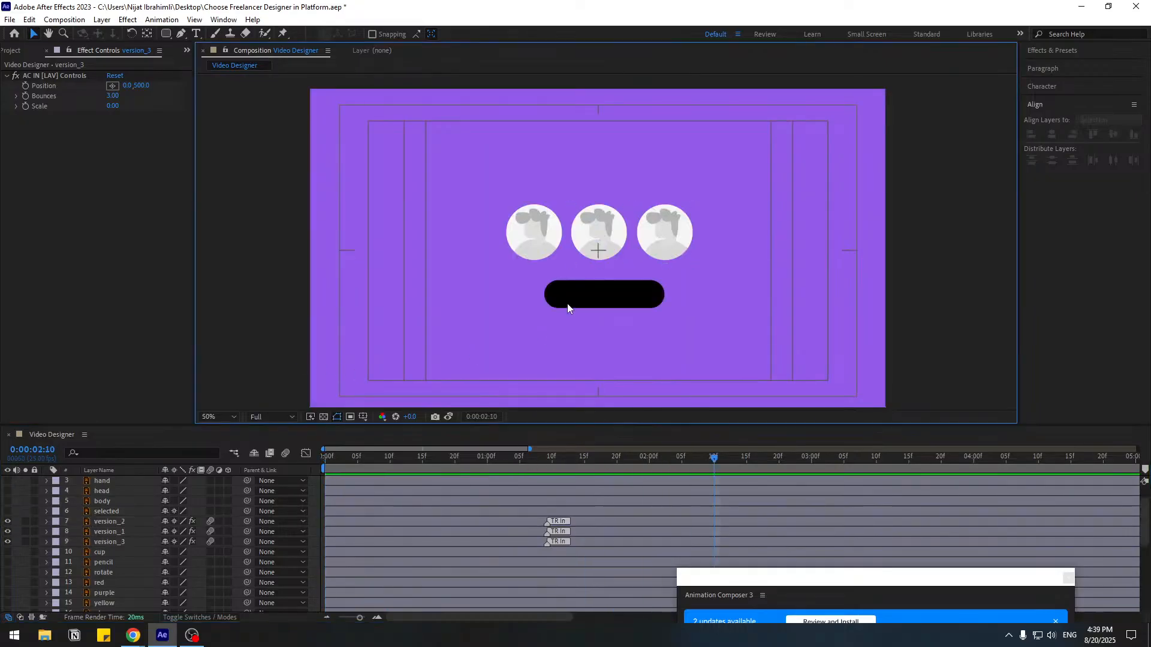
click(536, 239)
scroll(538, 257, up, 2)
- With the playhead at 0:00:00:15, stagger the avatars by starting version_2 about 3 frames and version_3 about 6 frames in
drag(551, 459, 422, 459)
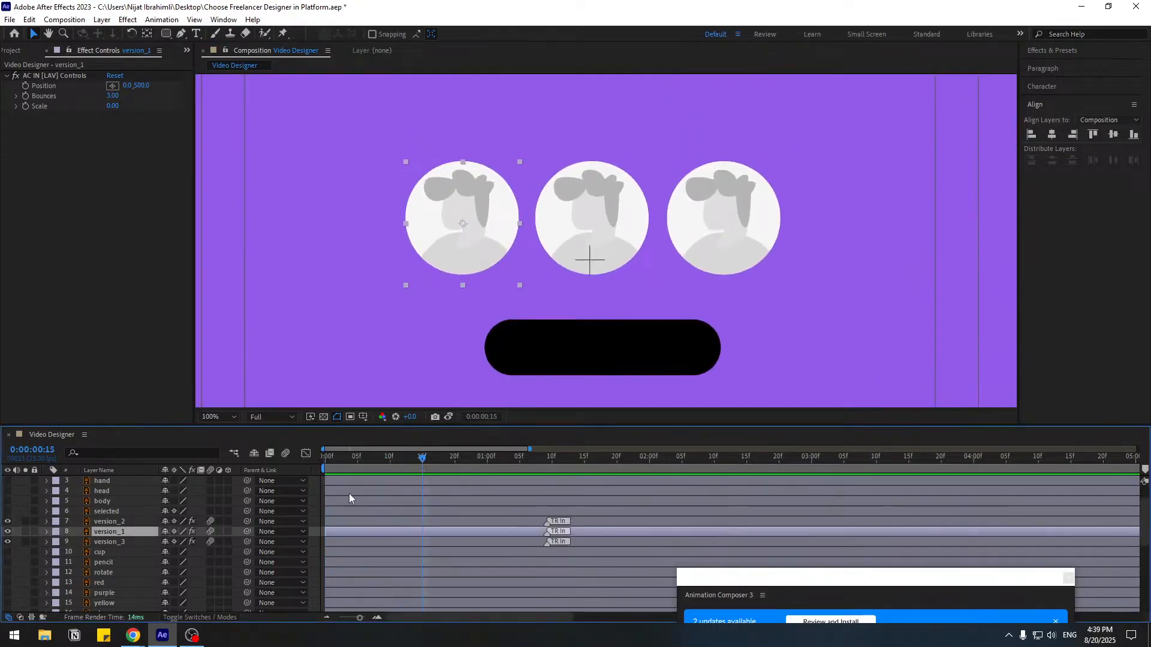
click(122, 523)
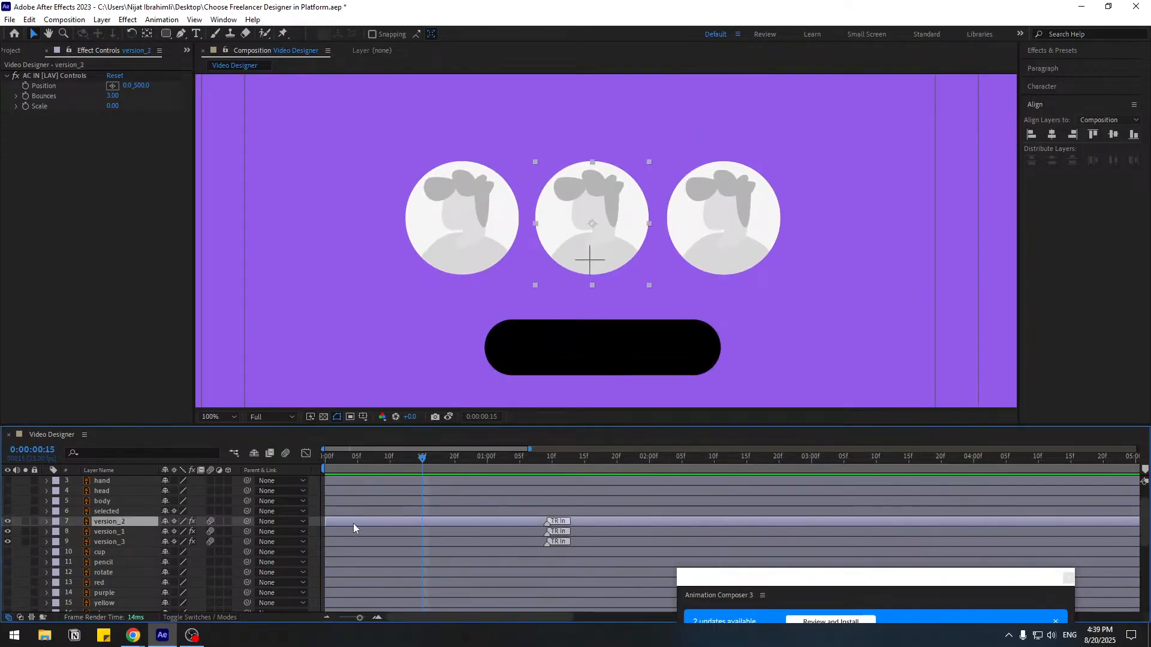
drag(353, 523, 368, 528)
click(109, 543)
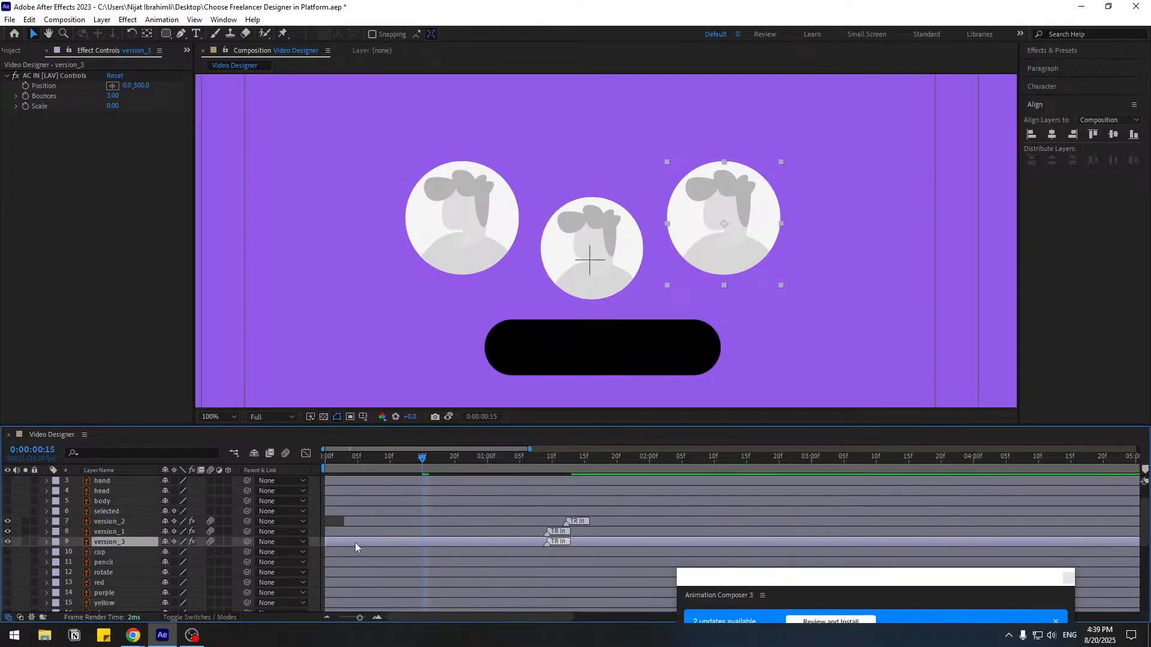
drag(338, 543, 377, 544)
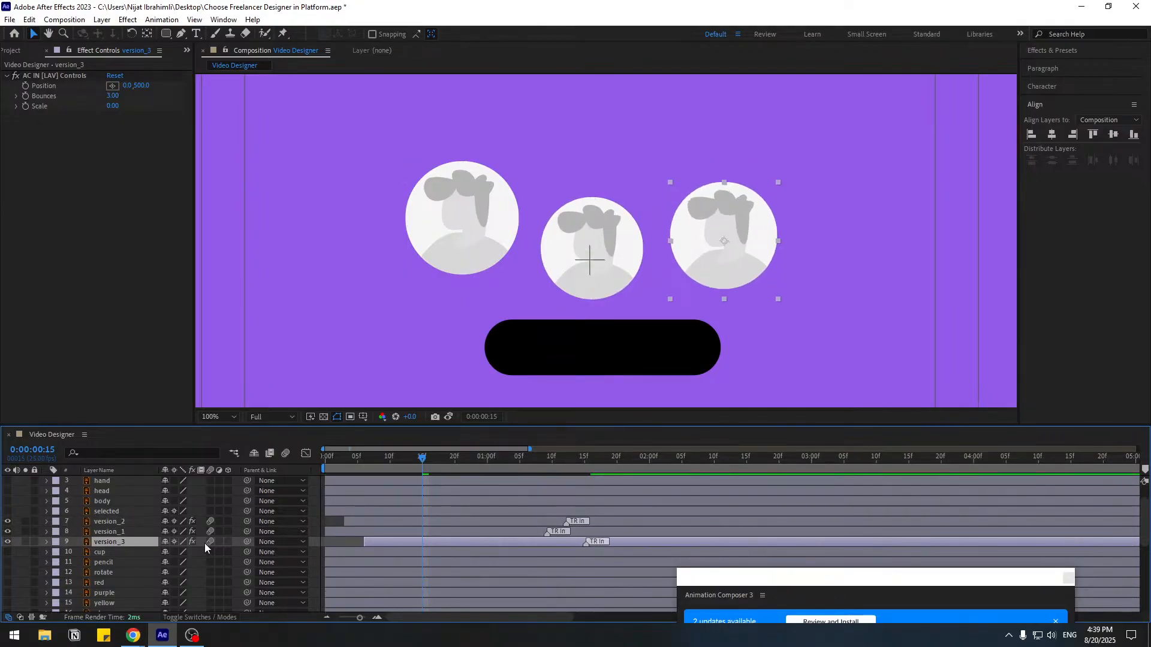
- Place the version_1 layer above version_2 in the layer order and preview the staggered entrance
drag(115, 530, 123, 519)
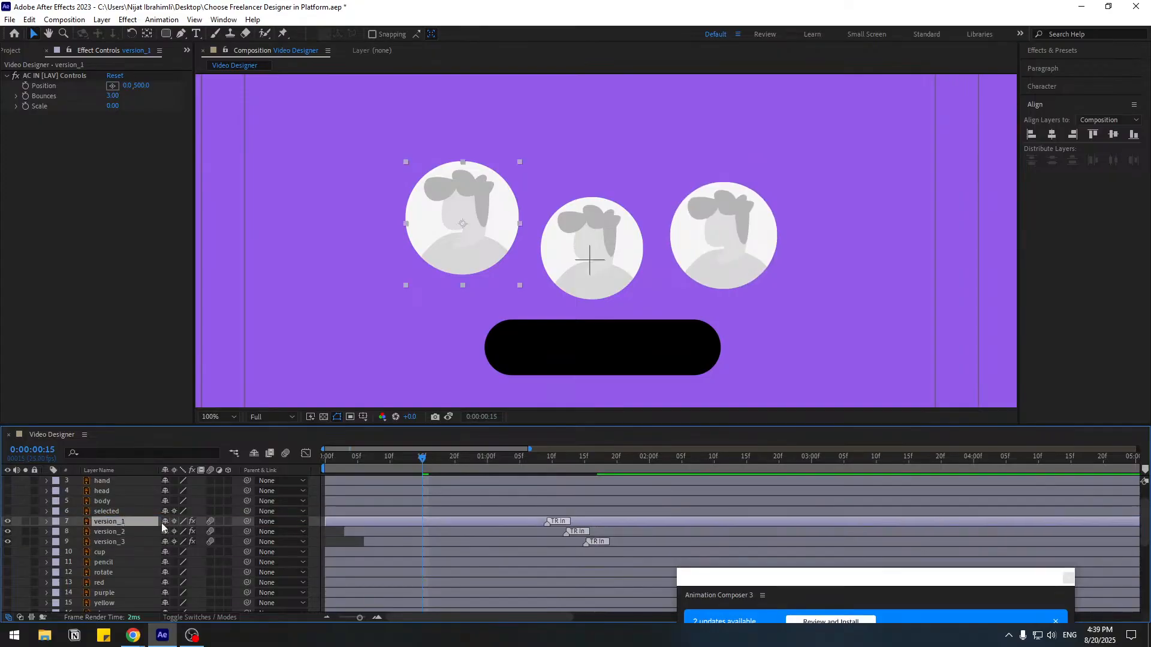
key(space)
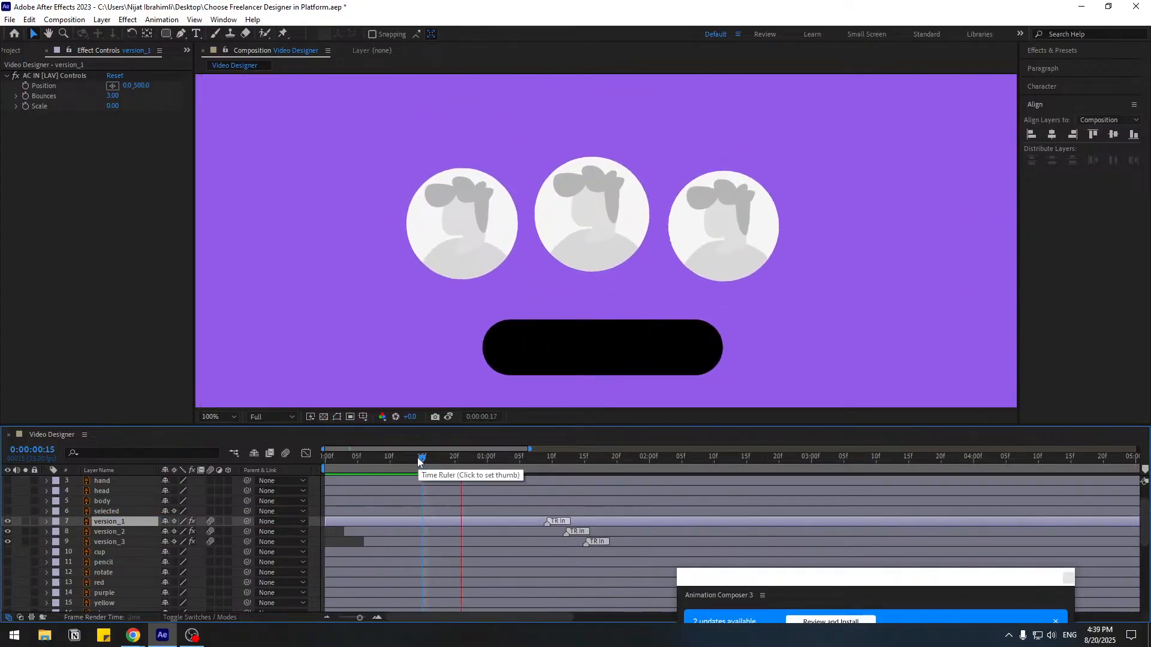
click(417, 459)
key(comma)
key(space)
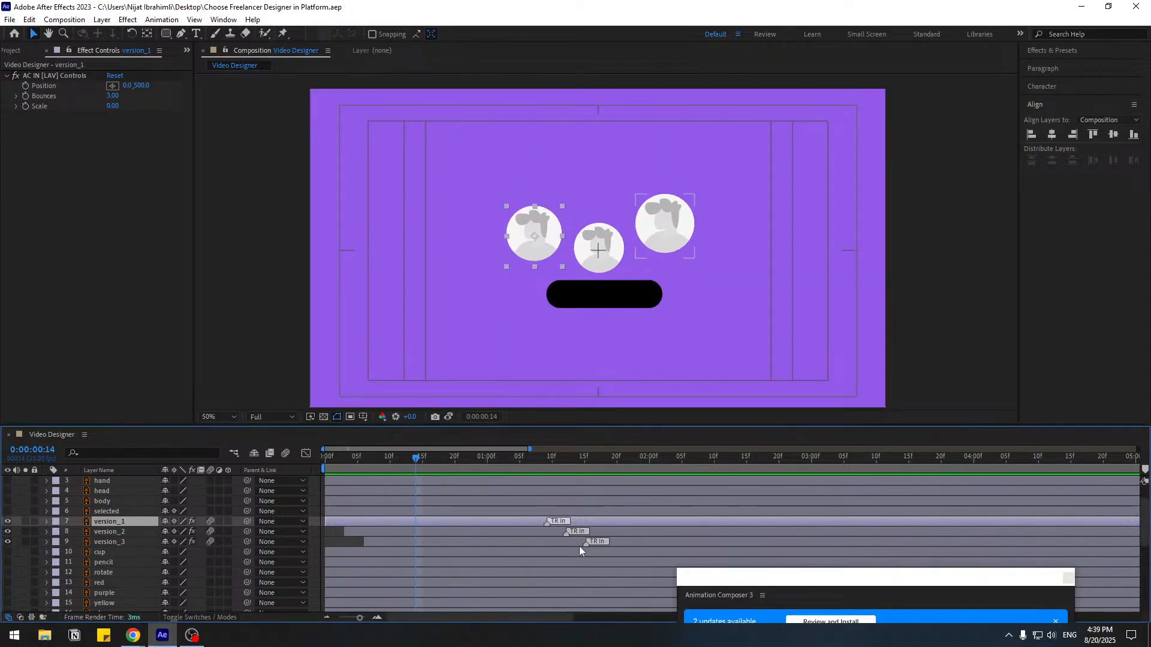
- Lengthen the avatar entrances by moving the TR In markers to 1:15 for version_1, 1:20 for version_2 and 2:00 for version_3, and preview them
drag(583, 544, 647, 549)
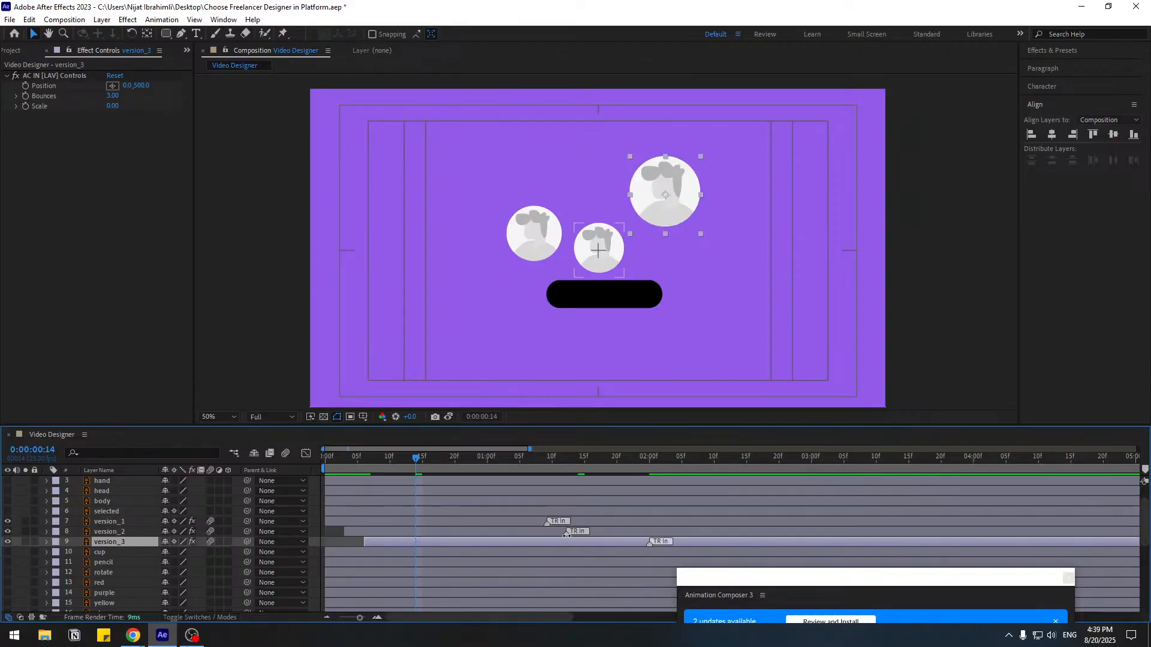
drag(567, 533, 618, 533)
drag(547, 524, 583, 527)
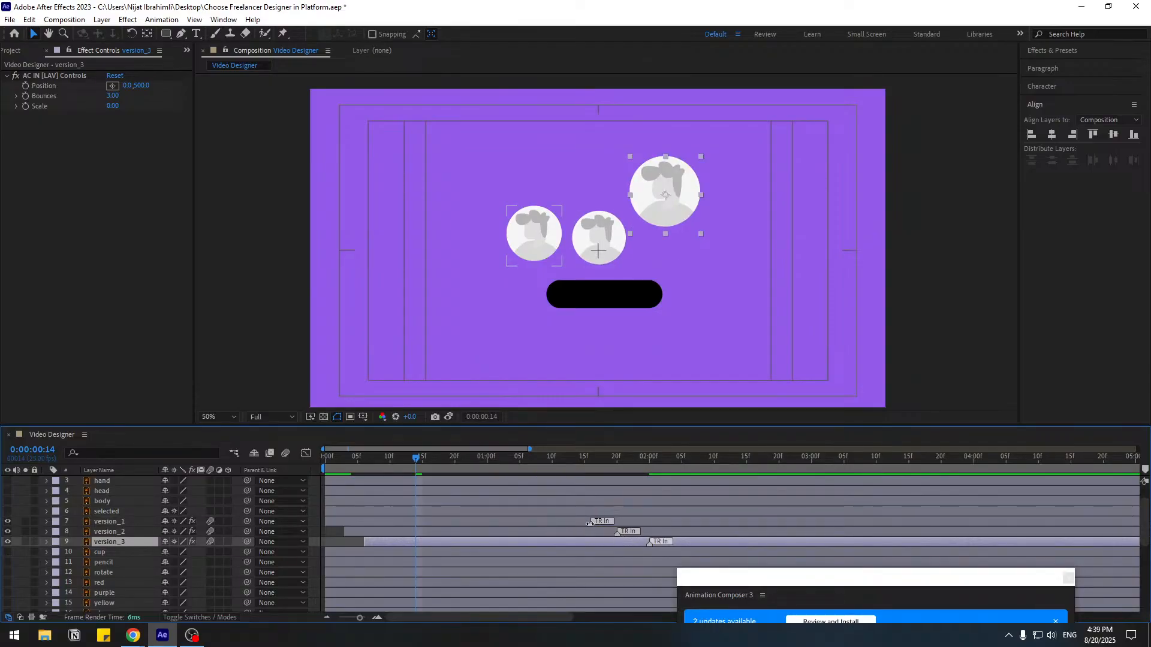
key(space)
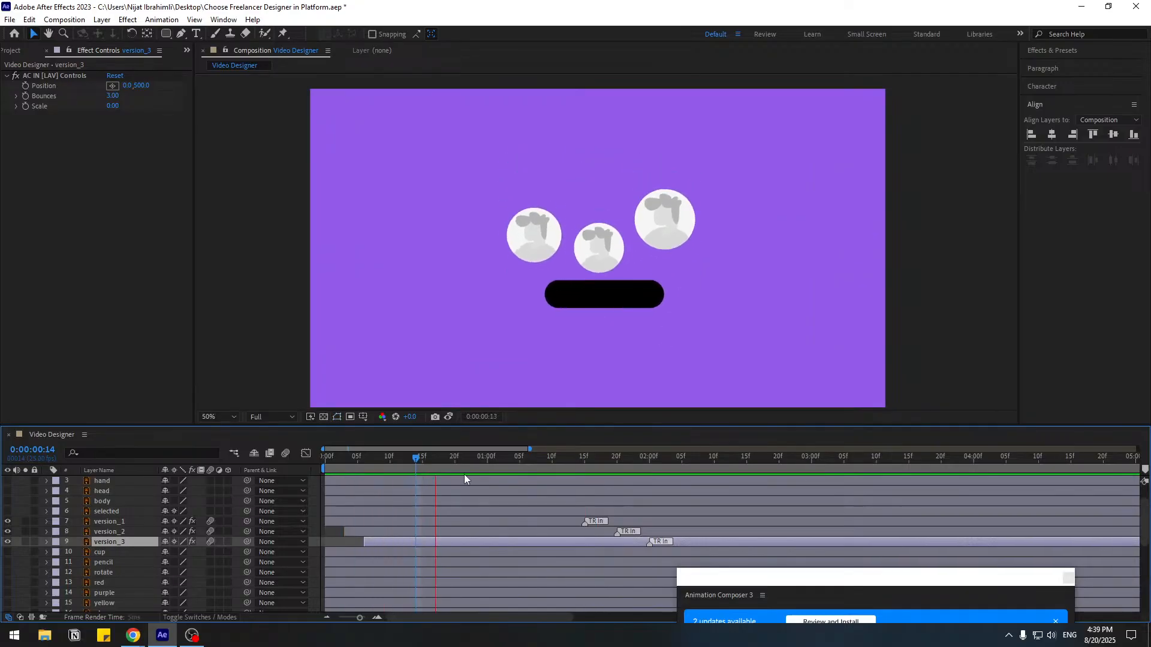
click(486, 462)
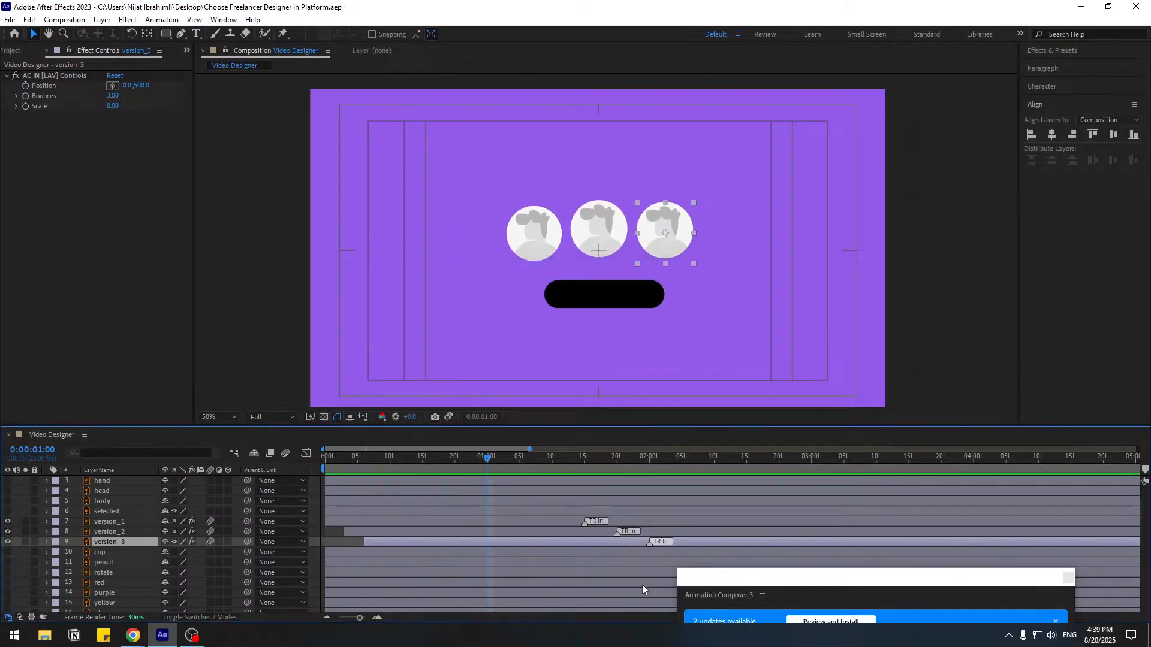
- Move the floating Animation Composer 3 window out of the workspace
drag(734, 578, 763, 317)
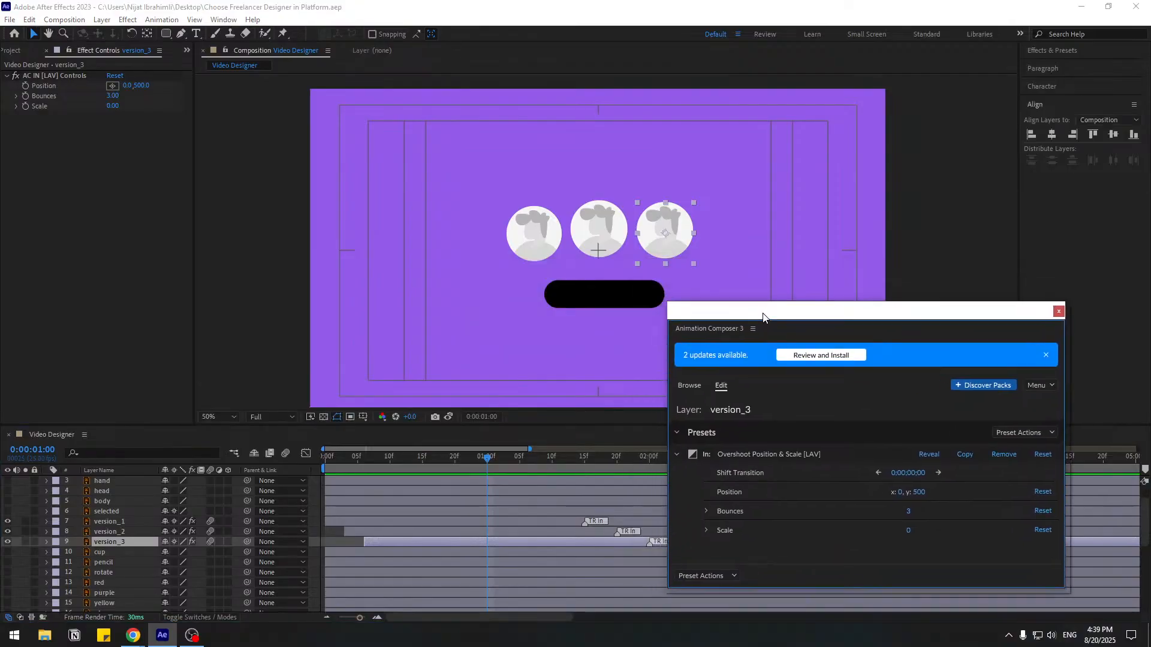
click(802, 298)
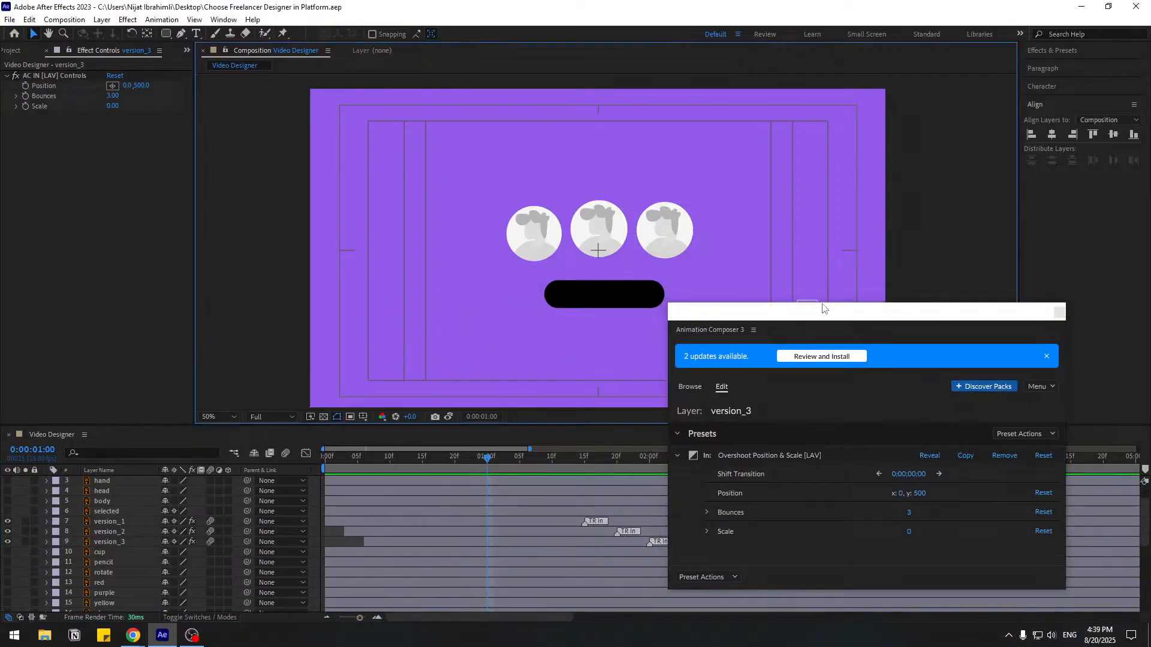
drag(715, 315, 1150, 317)
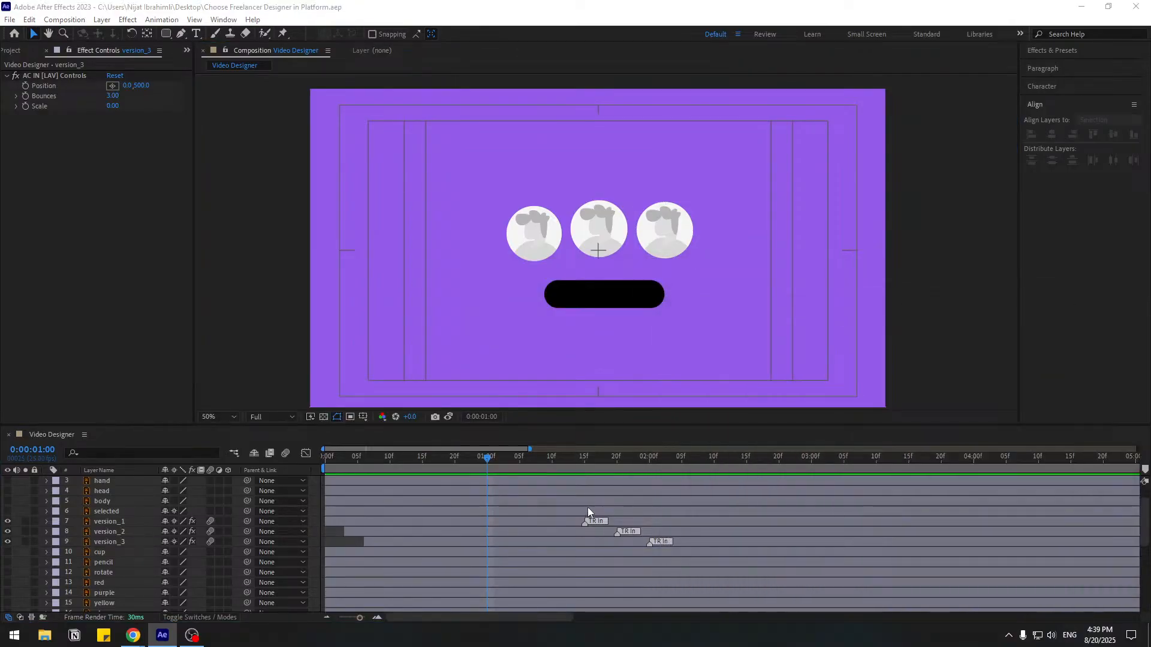
- Preview the button and avatar entrances from the start of the composition, and park the playhead at 0:00:01:15
drag(383, 462, 296, 471)
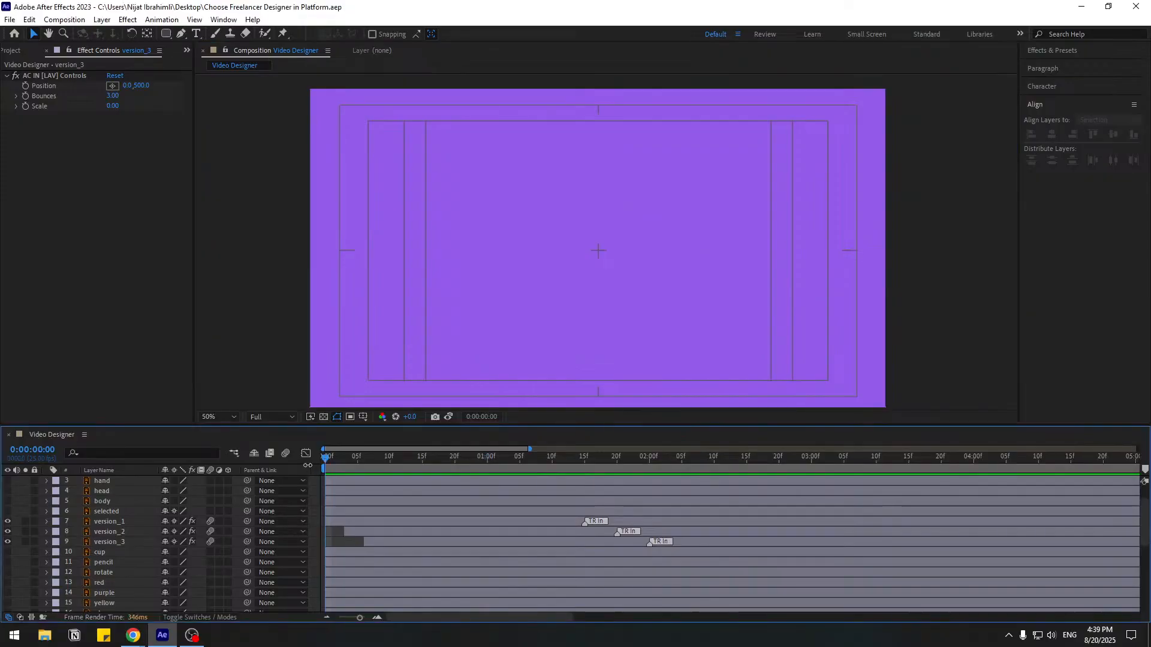
key(minus)
key(minus)
key(space)
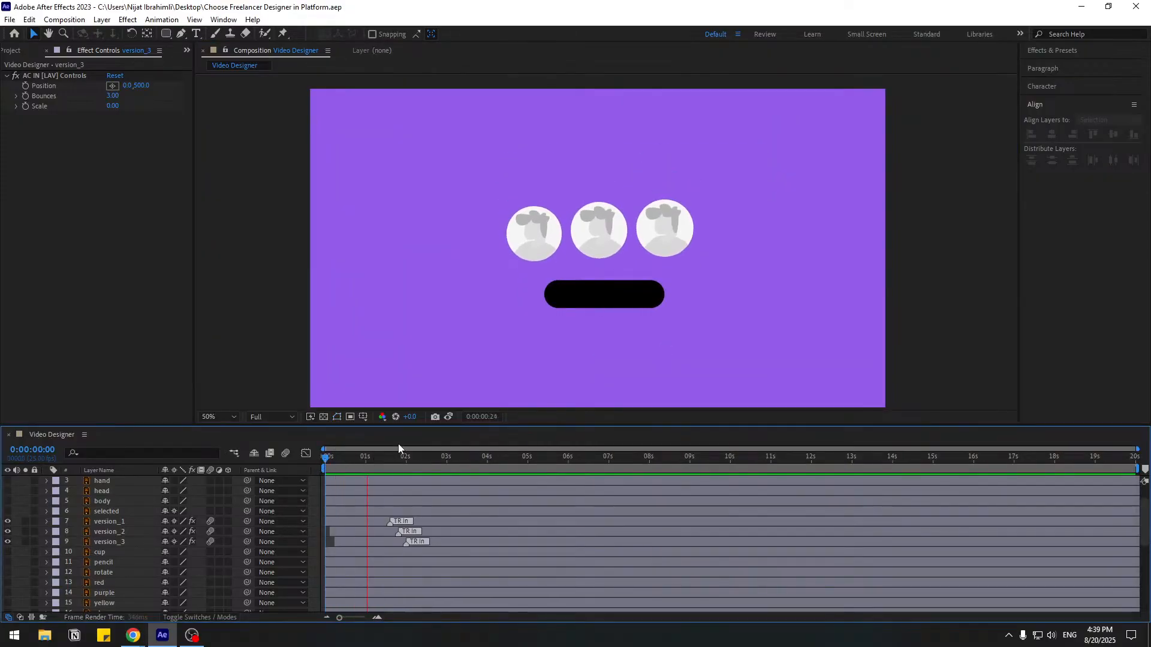
click(393, 458)
- Start the button layer about 4 frames in, place its ending Scale keyframe at about 0:00:01:00, and preview the scale-in
click(586, 300)
key(s)
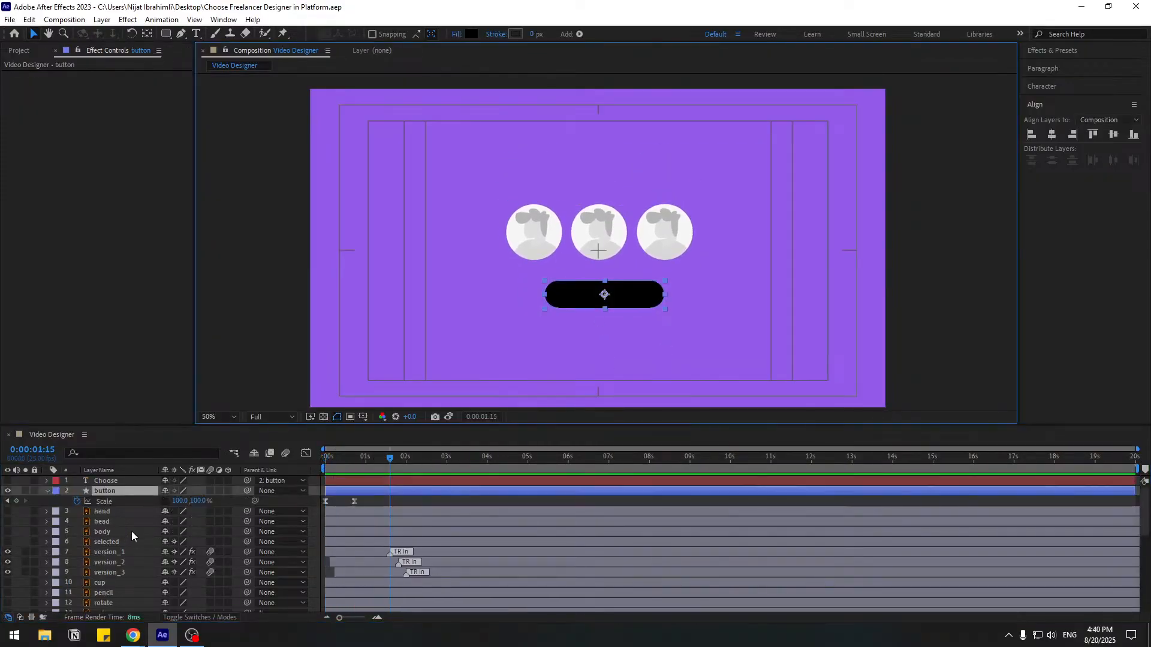
key(slash)
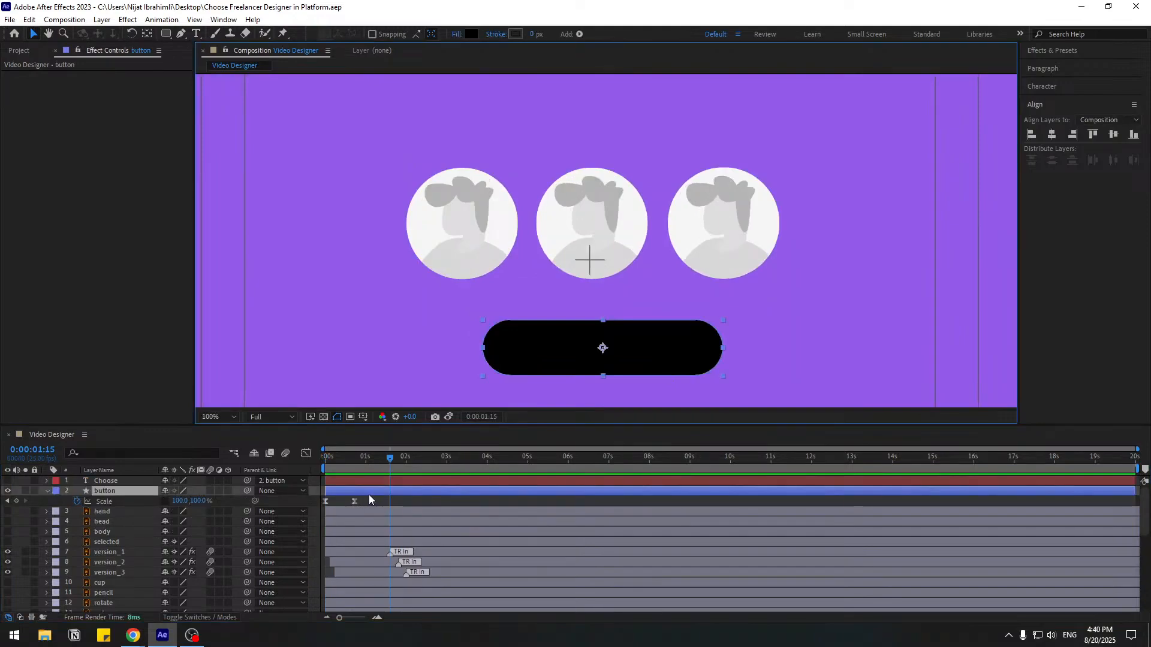
drag(369, 494, 370, 503)
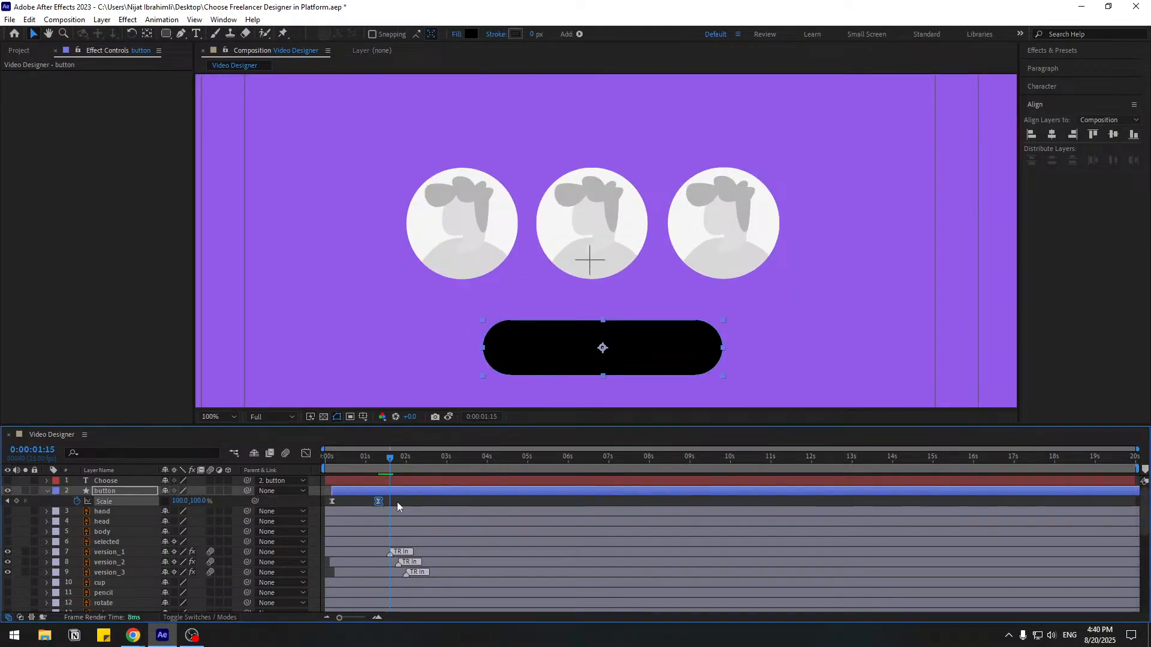
key(space)
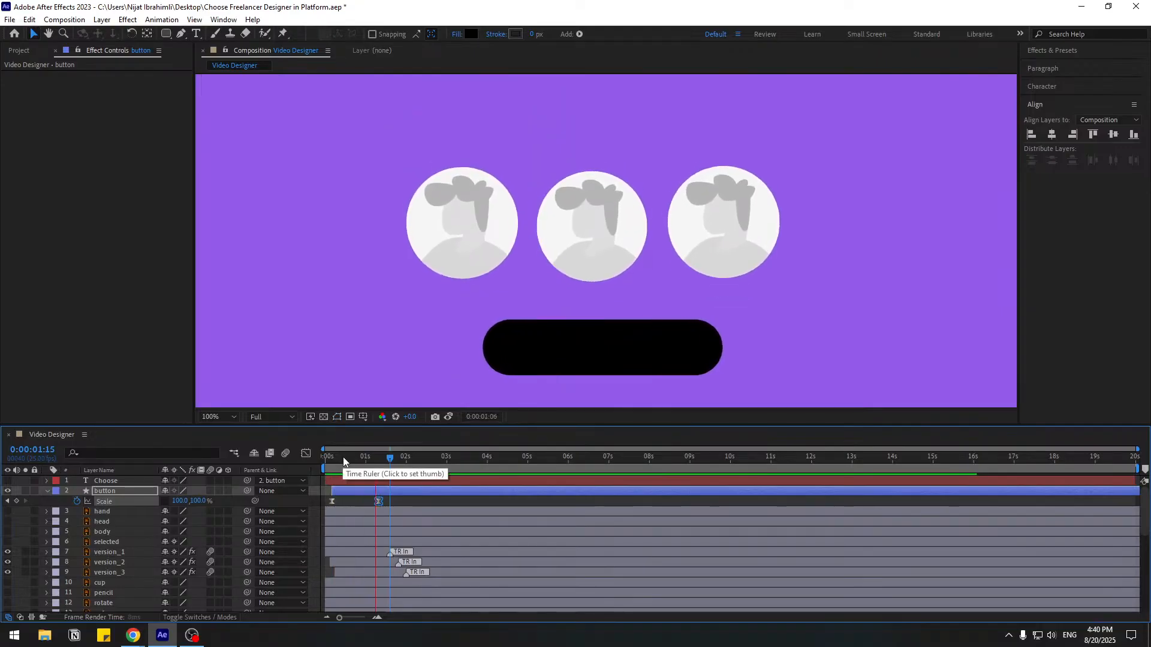
drag(378, 502, 364, 502)
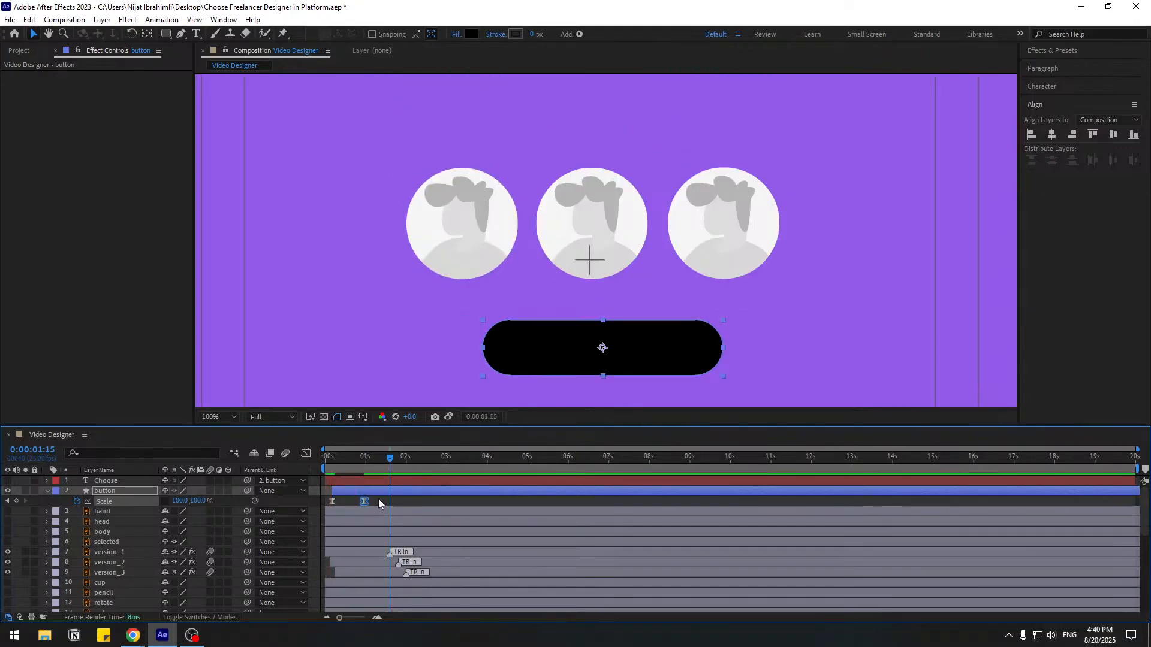
key(space)
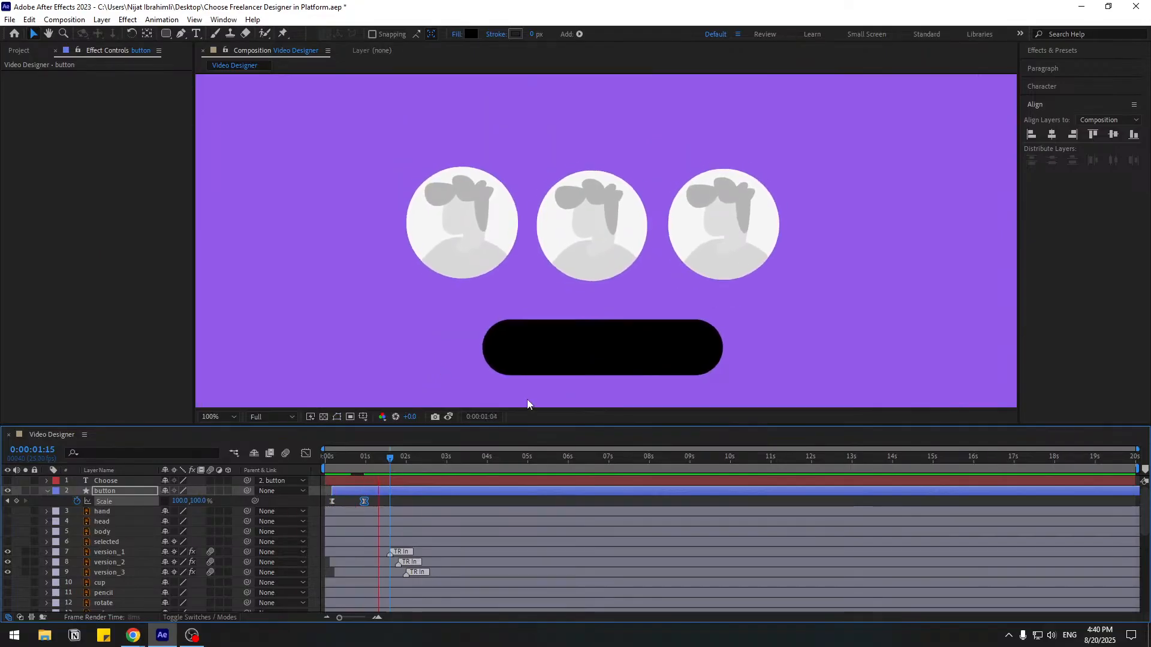
- Save the project and replay the button's scale-in together with the avatar entrances
click(367, 457)
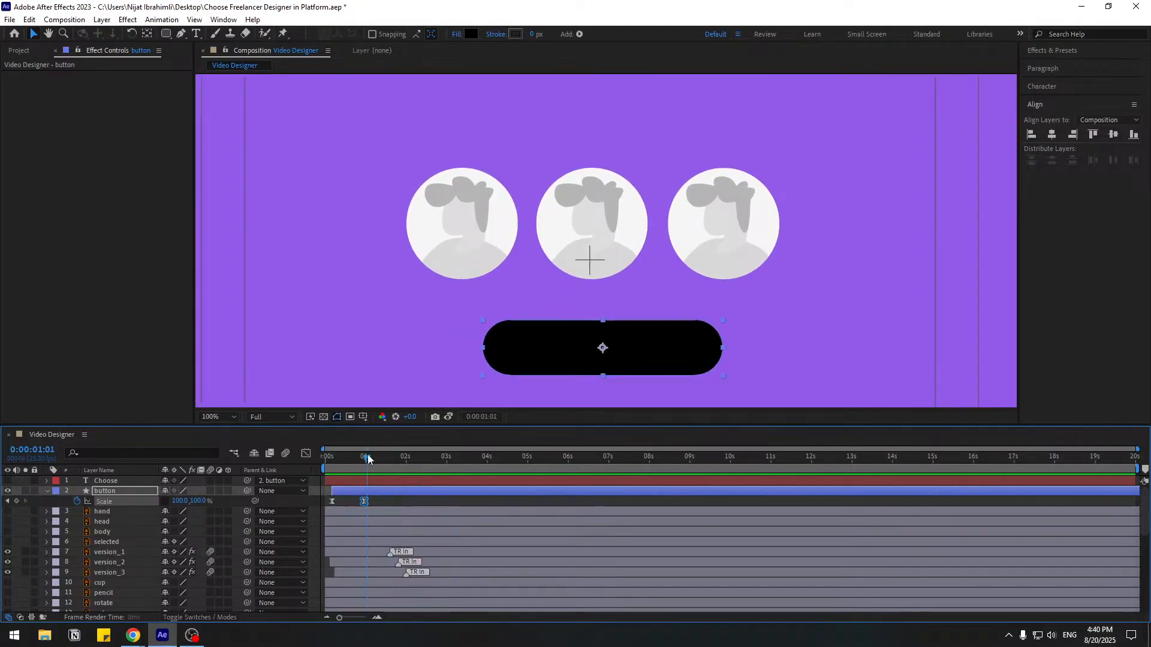
key(j)
key(j)
key(ctrl+s)
key(space)
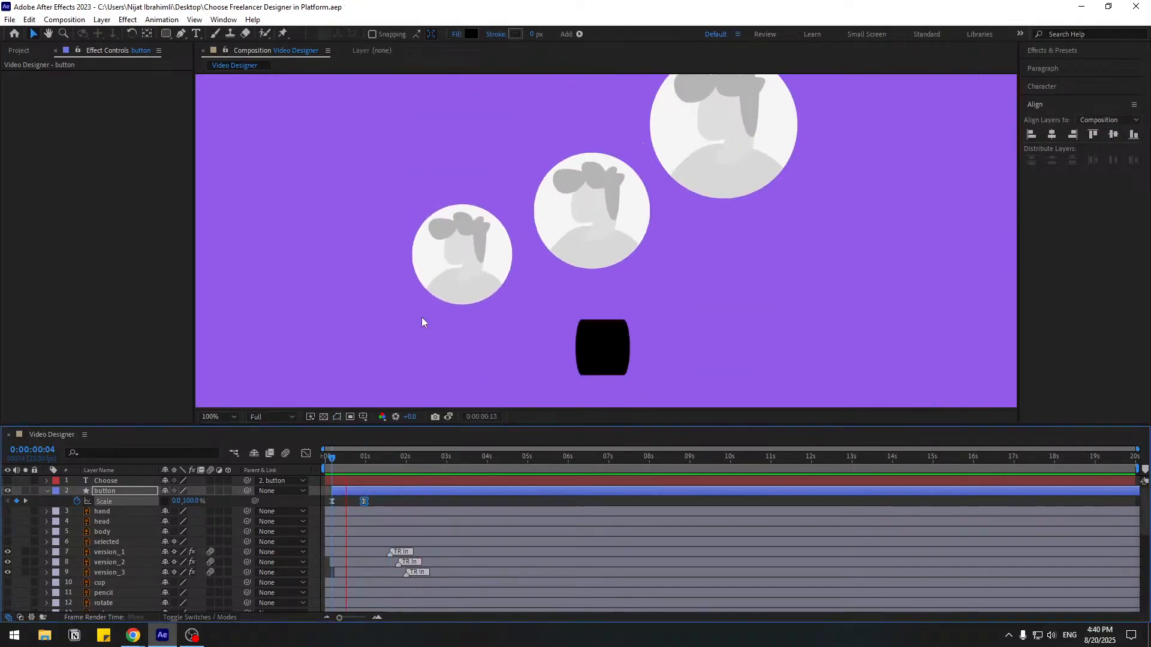
scroll(422, 319, down, 1)
- With the playhead at 0:00:02:03, select and show the Choose text layer and bring the Animation Composer 3 window into the workspace
click(411, 461)
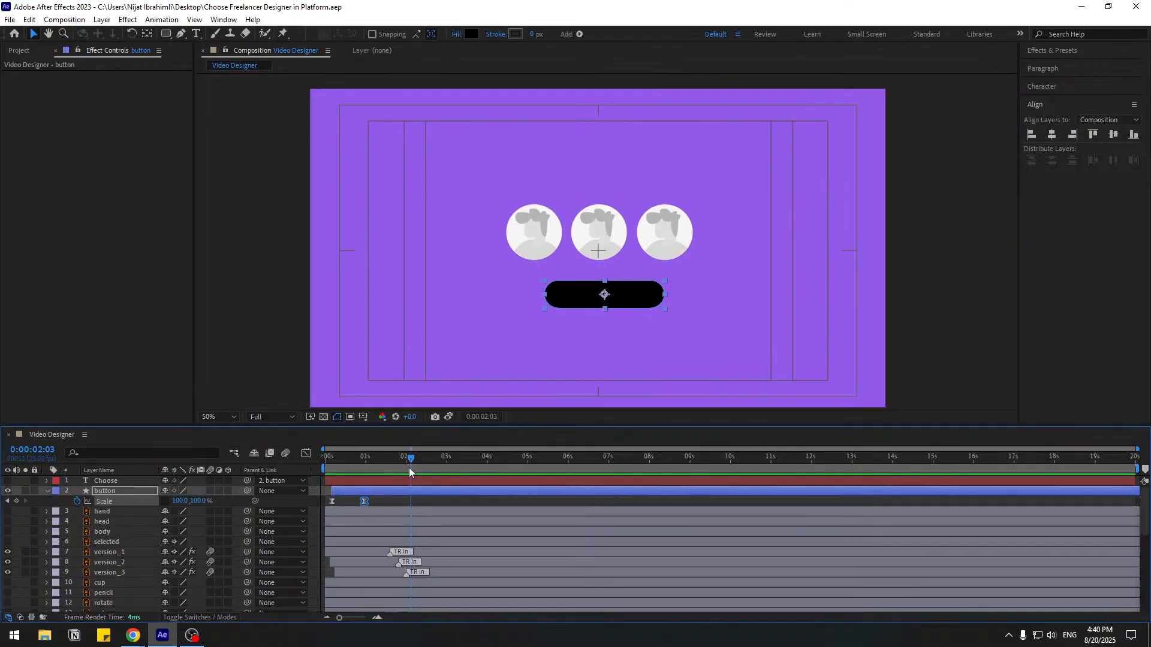
click(95, 483)
click(8, 481)
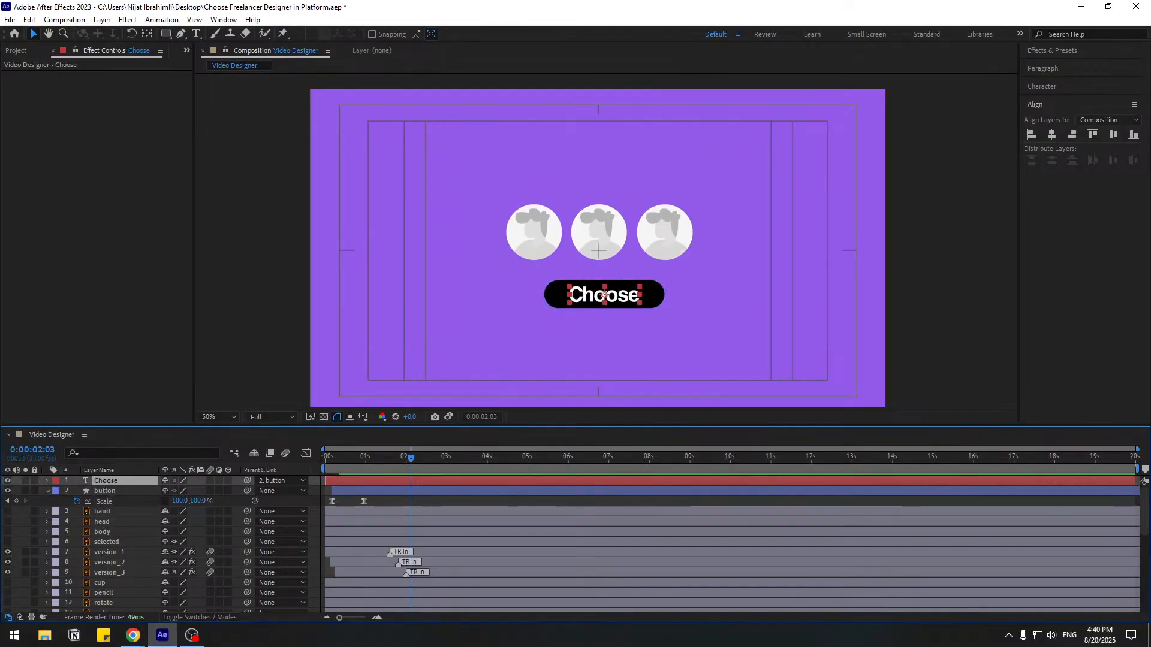
drag(482, 311, 204, 173)
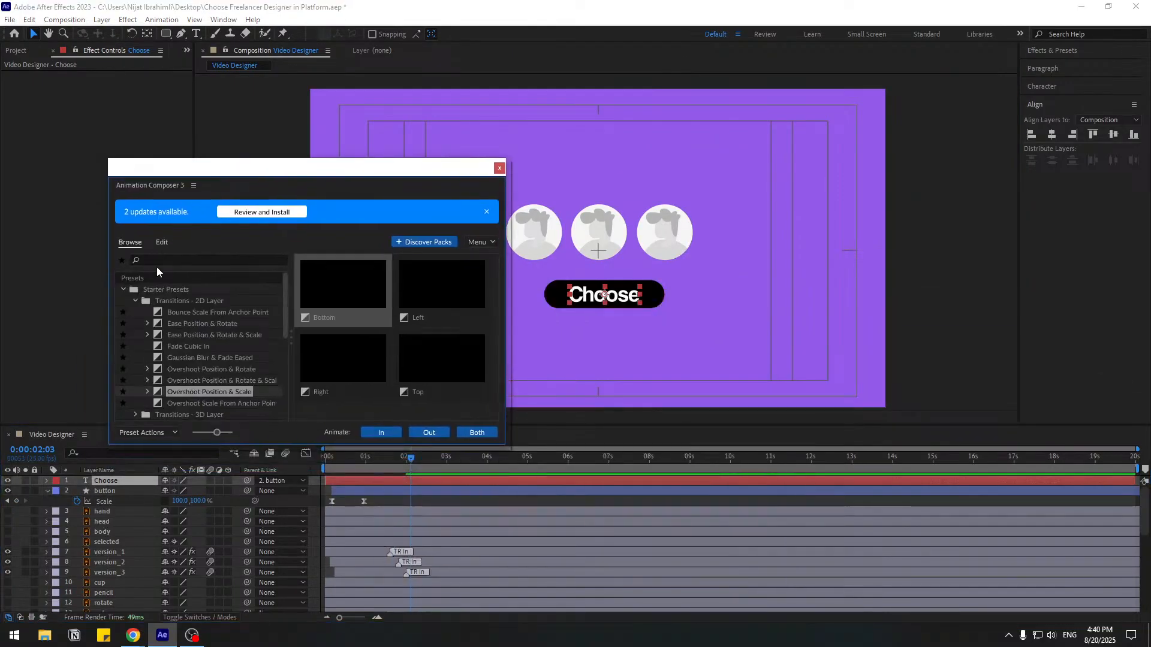
- Compare the Animate Characters text transitions and apply Overshoot Position & Scale Characters as an In animation to the Choose layer
click(134, 302)
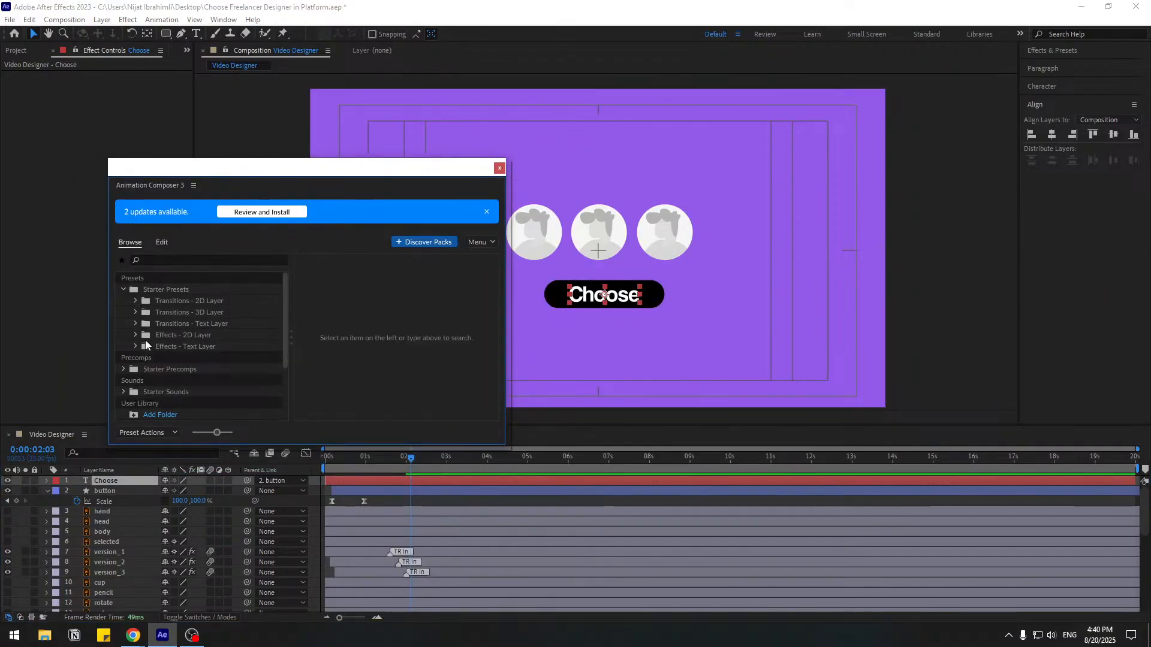
click(134, 324)
click(148, 335)
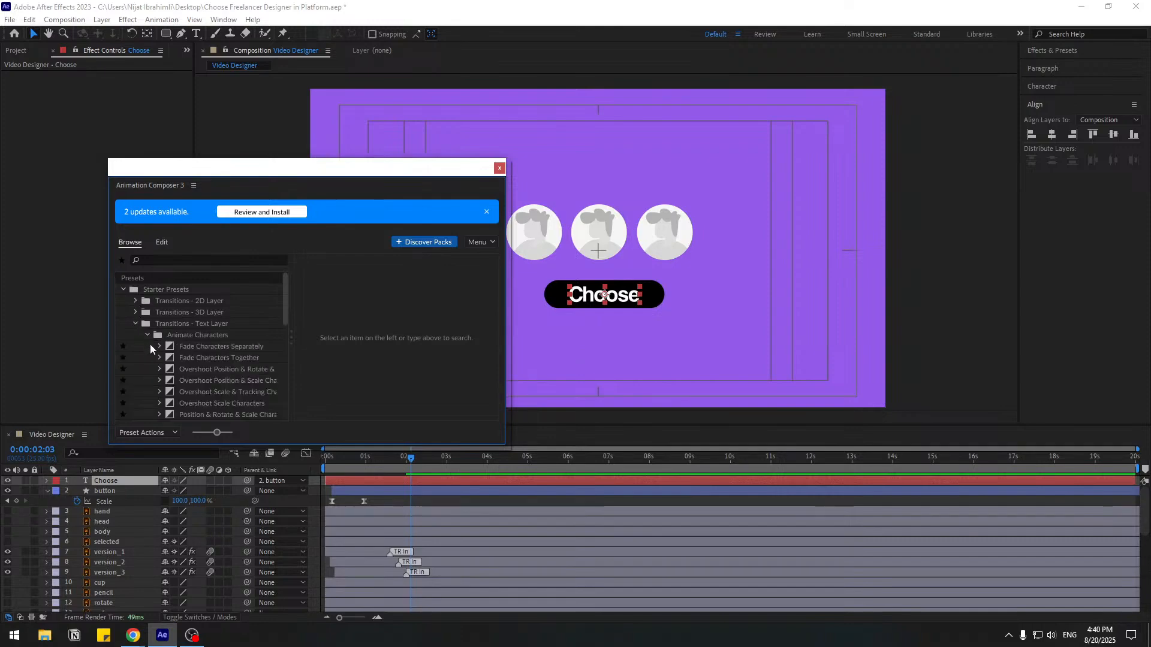
scroll(223, 382, down, 1)
click(200, 351)
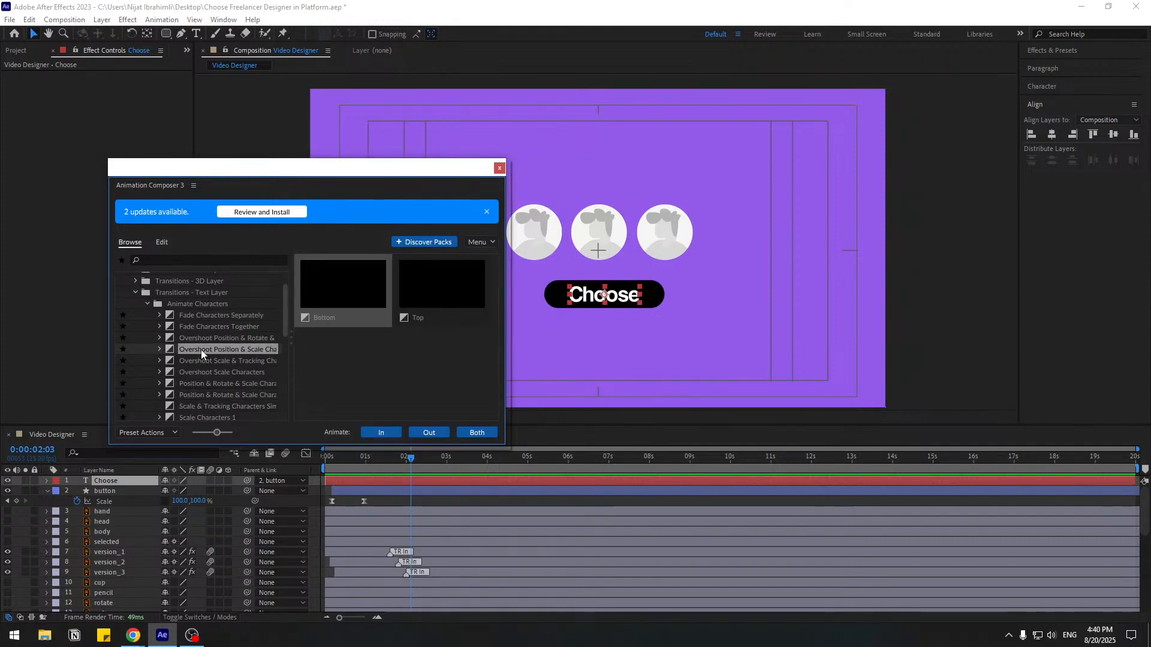
click(200, 339)
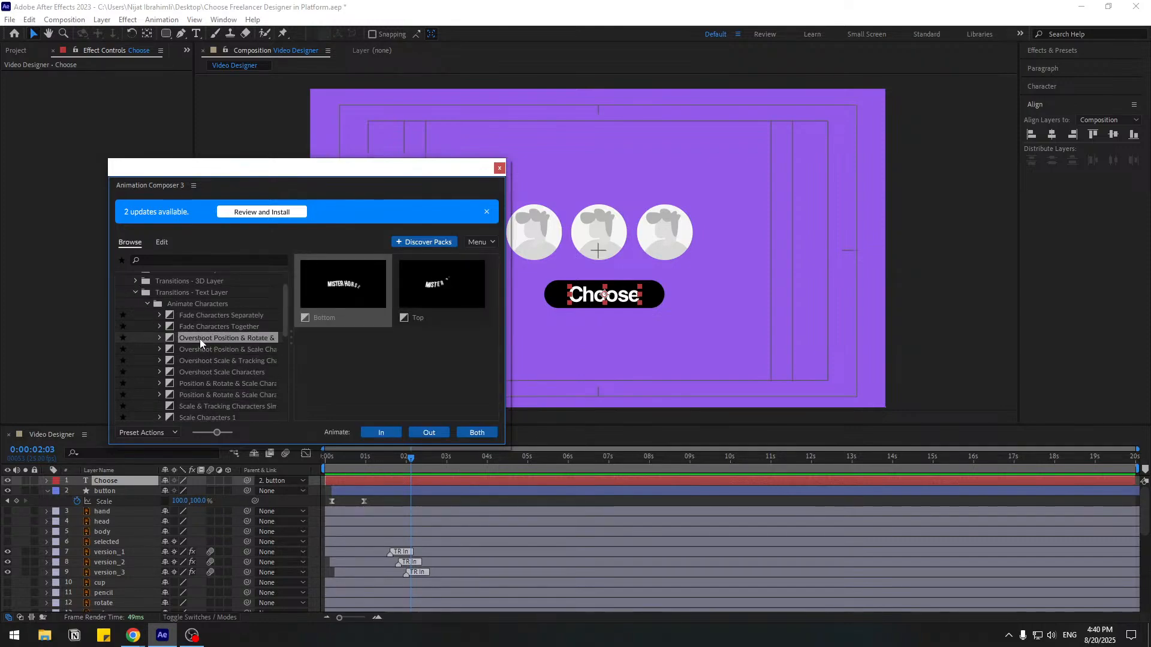
click(192, 360)
click(189, 373)
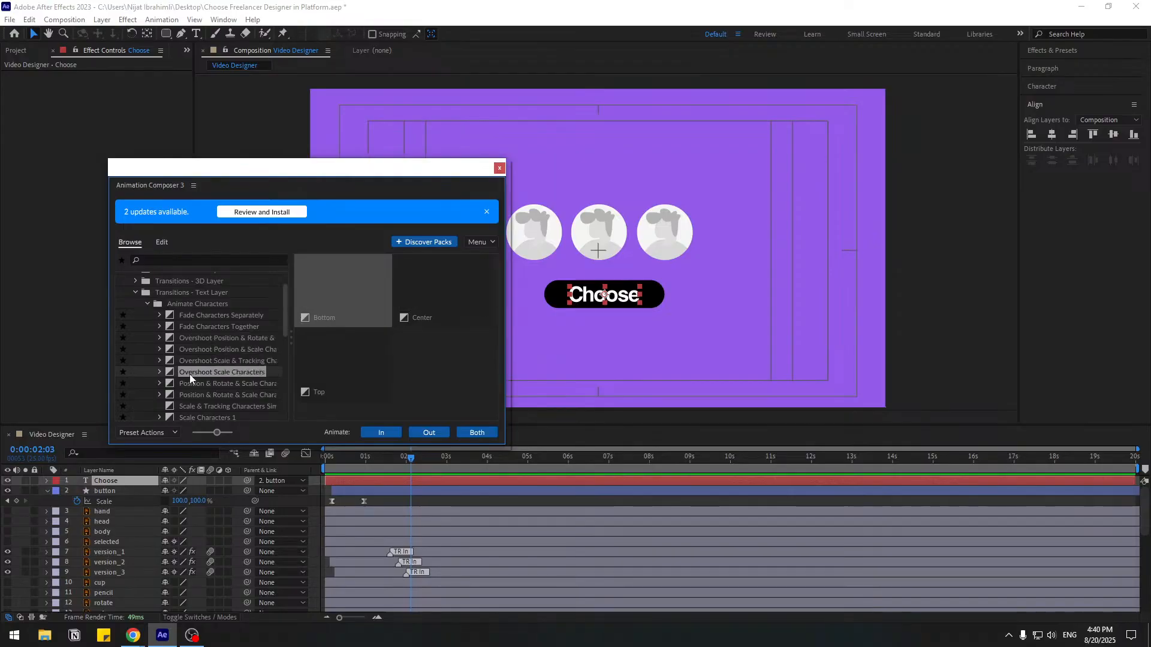
click(196, 351)
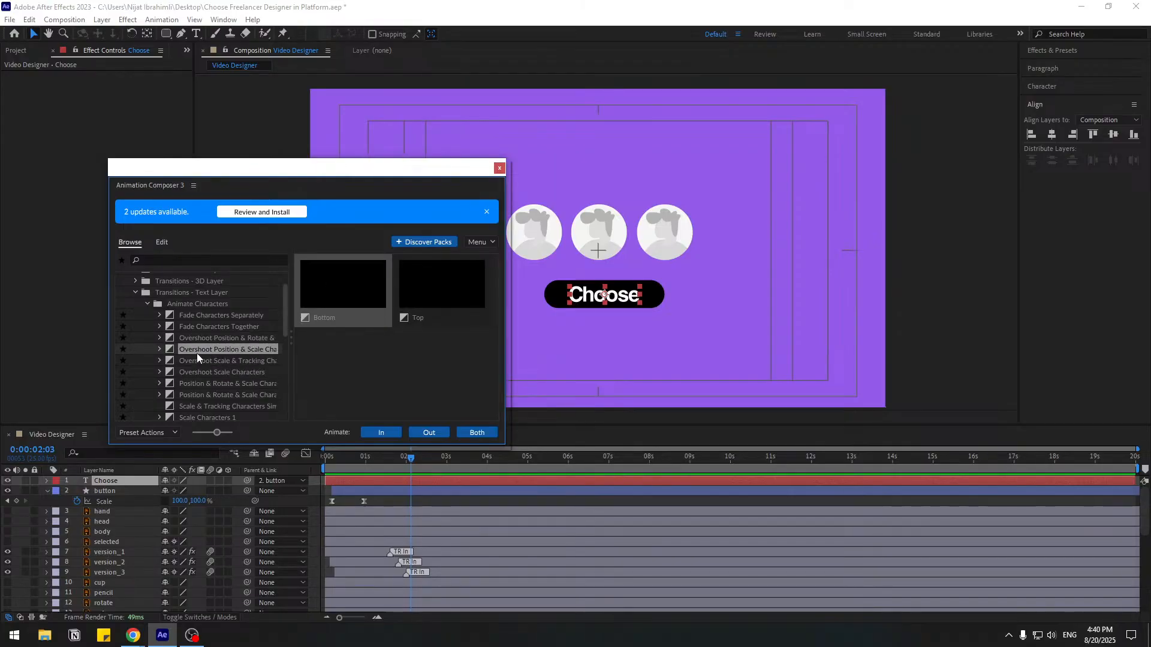
click(379, 432)
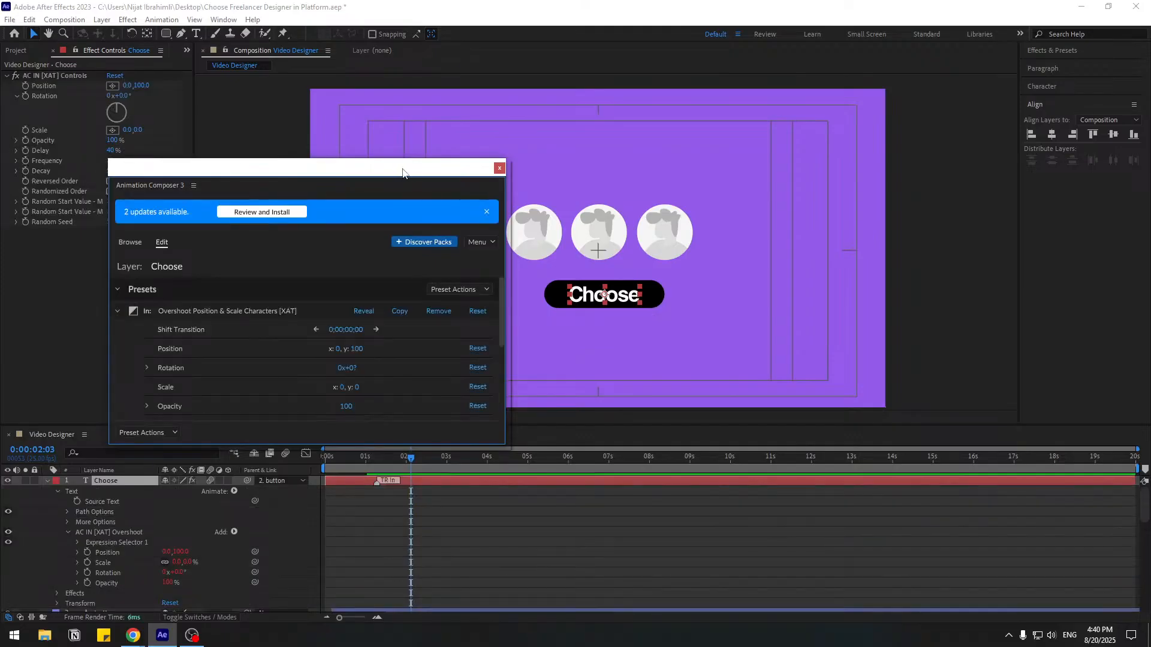
- Close the floating Animation Composer 3 window and collapse the Choose layer's properties
drag(402, 172, 787, 252)
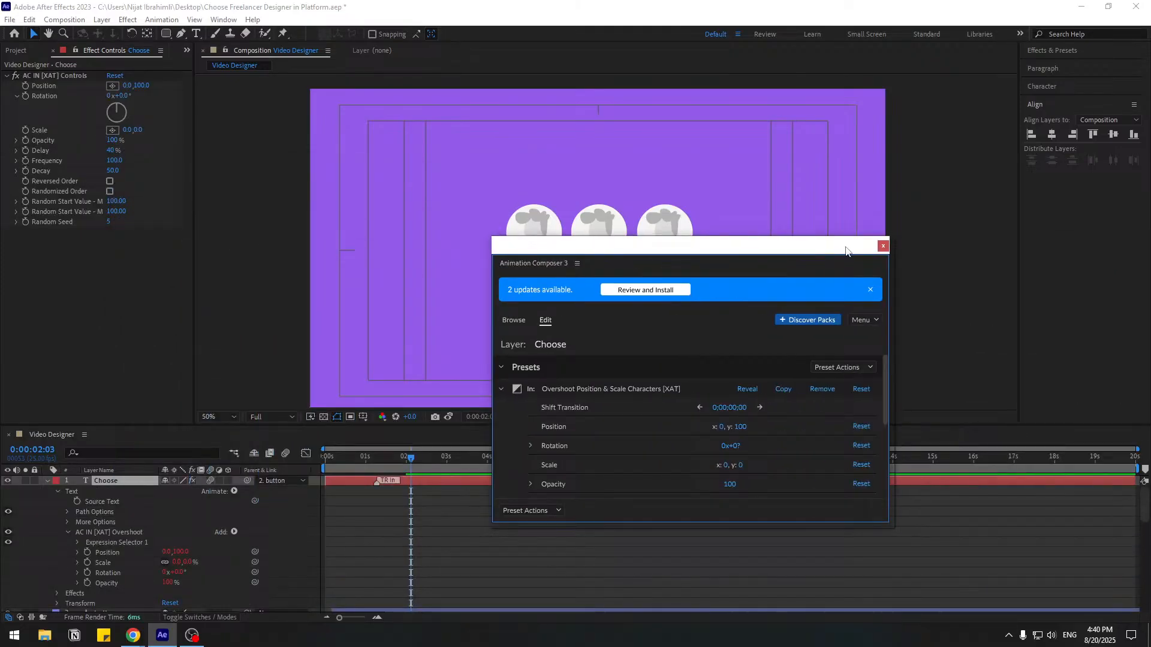
click(882, 247)
click(48, 481)
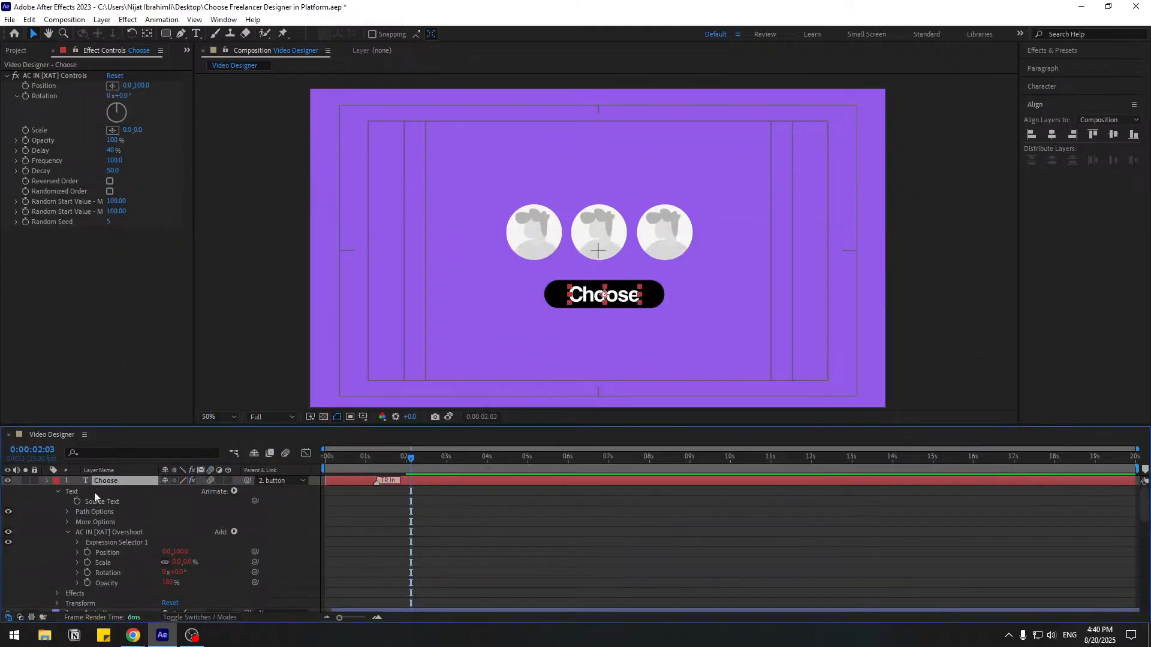
- Shift the Choose layer to start about 13 frames in, preview the timing, and park the playhead at 0:00:00:20
drag(352, 484, 383, 486)
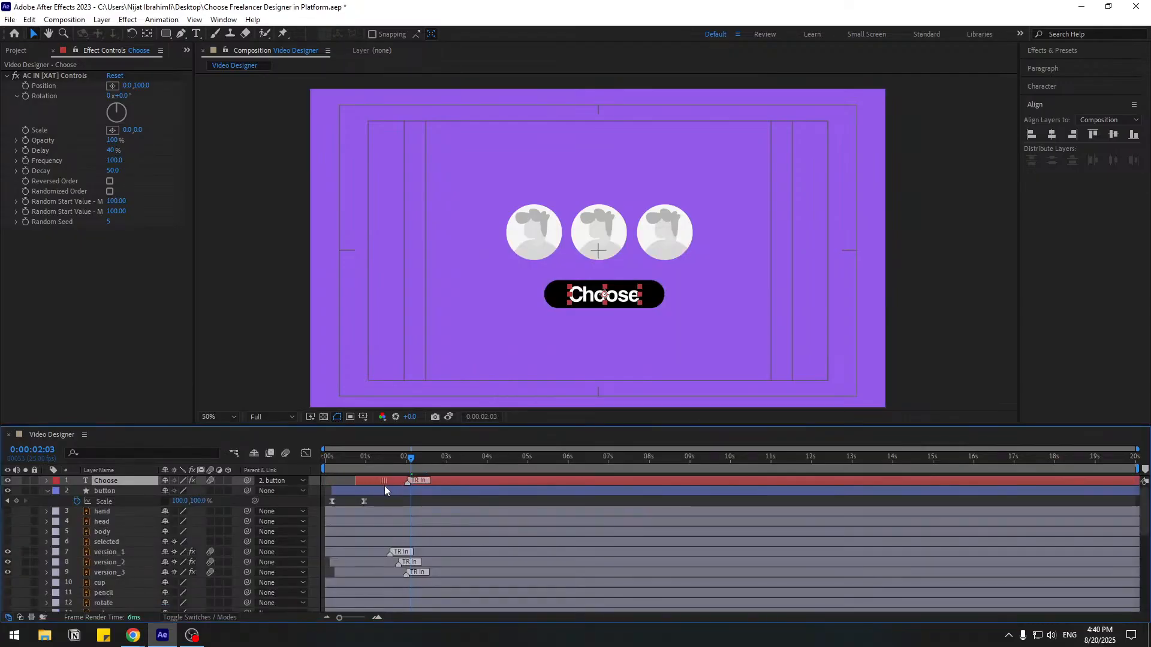
key(space)
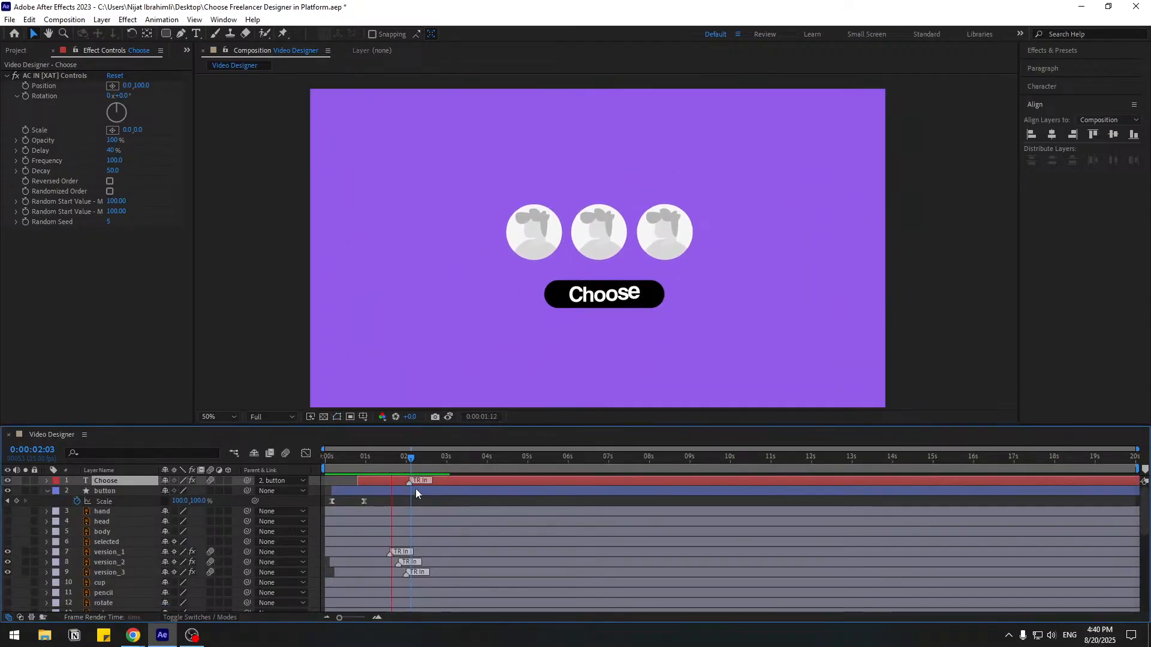
click(394, 460)
drag(384, 483, 375, 480)
key(space)
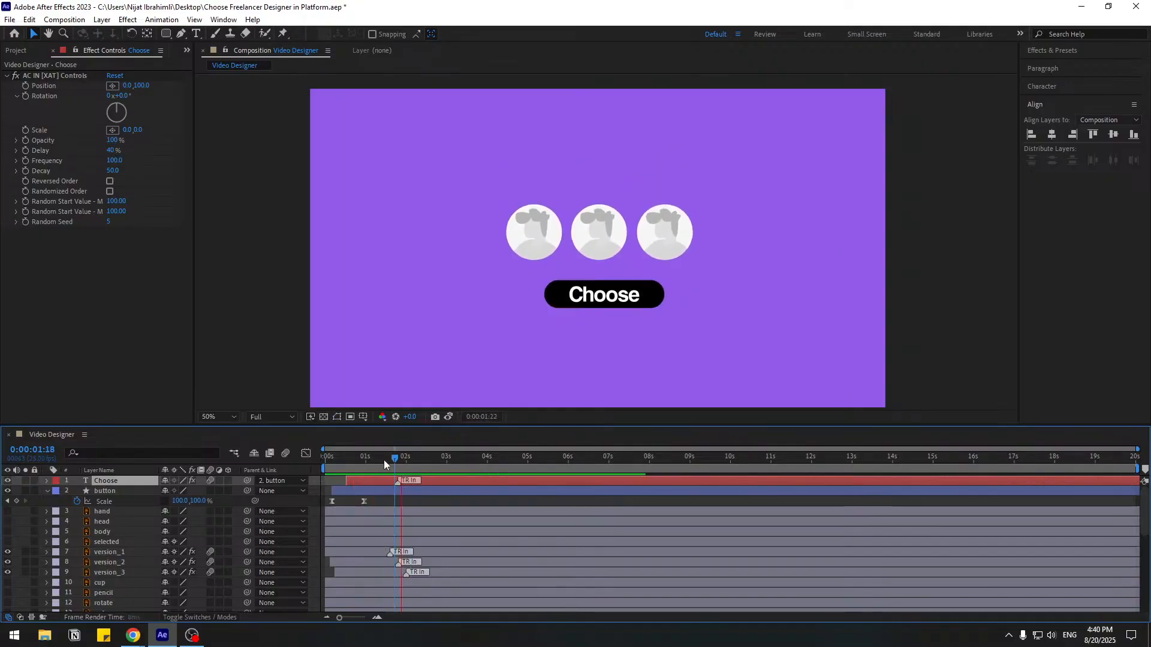
drag(359, 459, 357, 460)
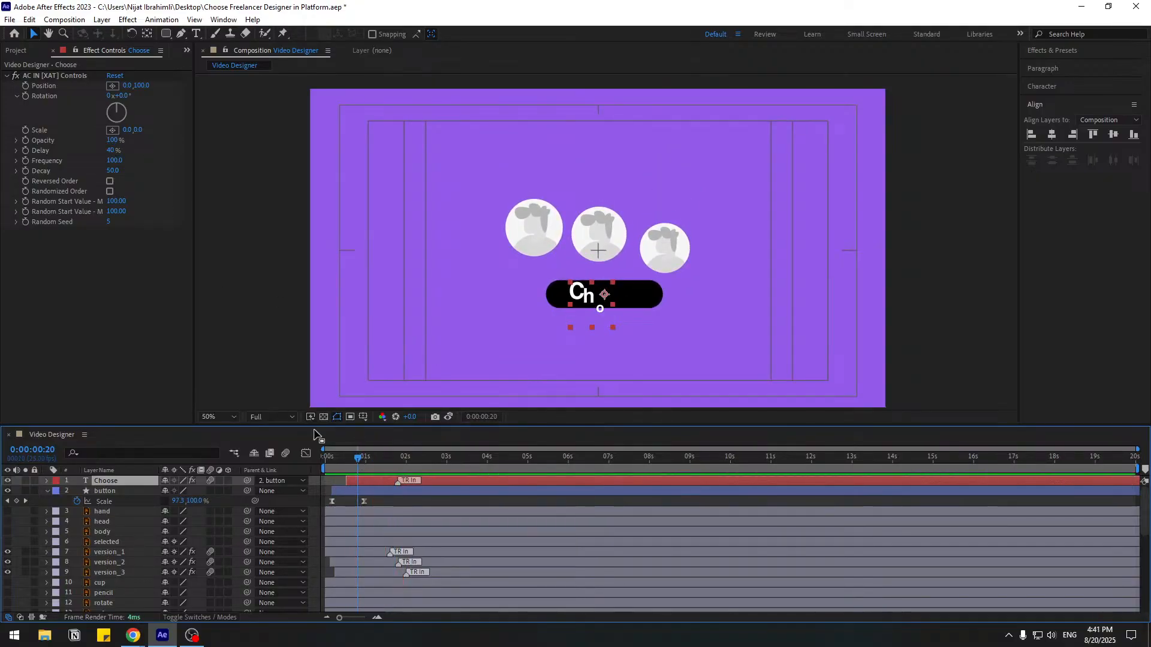
- Try a different Delay and a Frequency of 71 in the Choose layer's AC IN [XAT] Controls effect
click(45, 77)
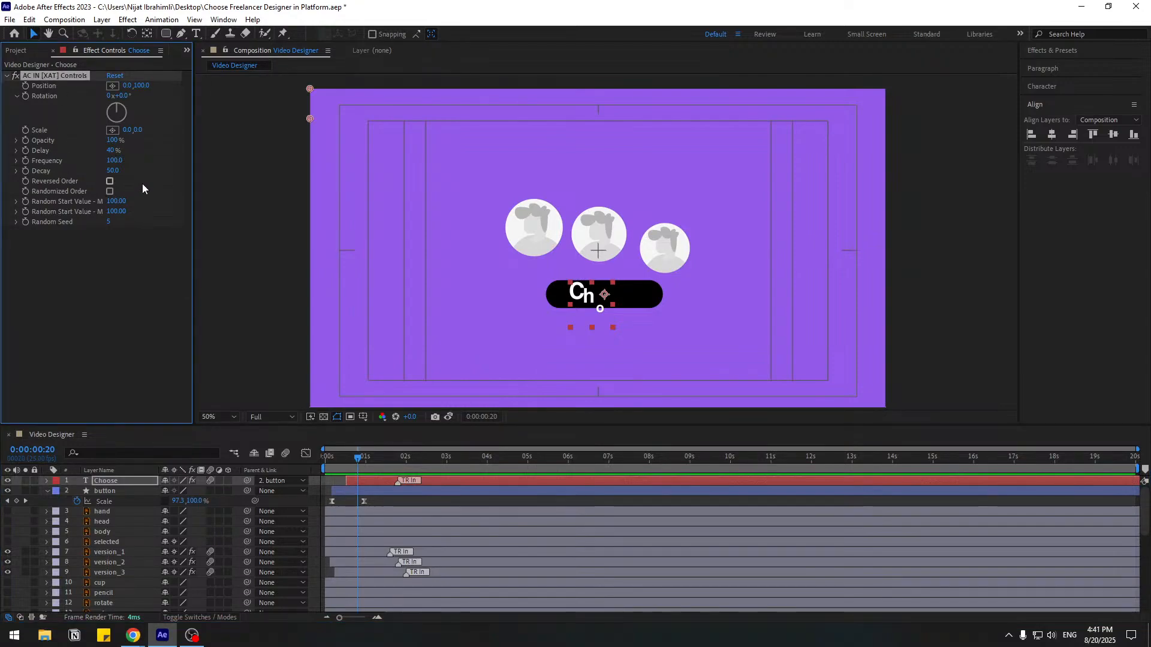
drag(118, 151, 100, 149)
key(ctrl+z)
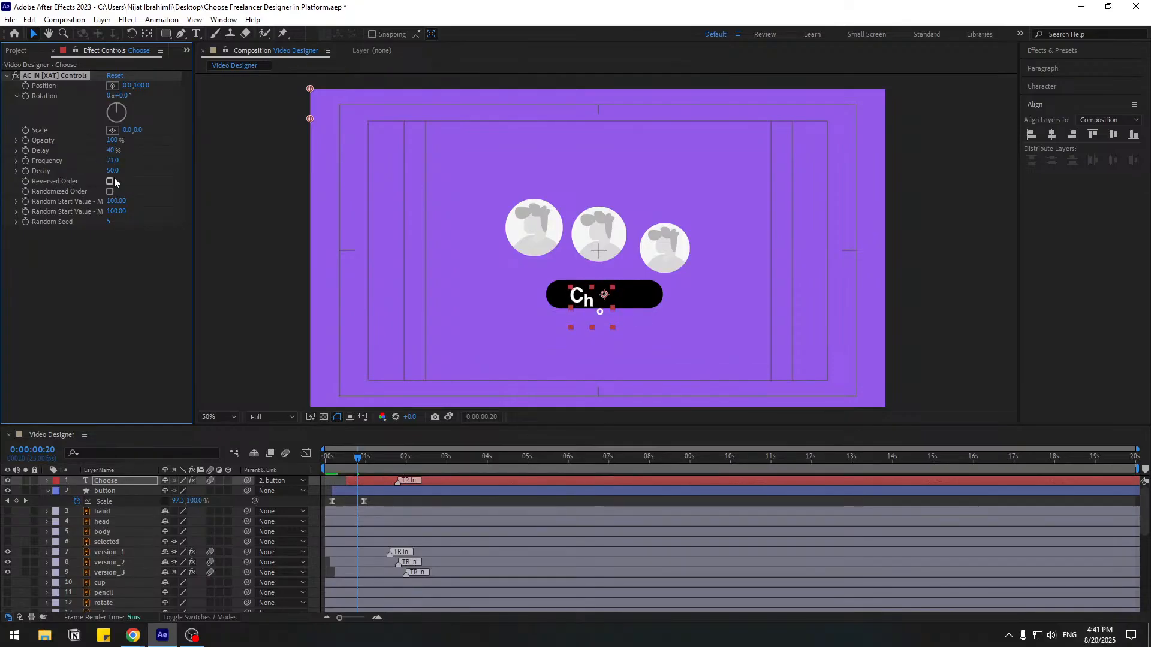
- Try a Decay of 224 for the Choose text animation, preview and undo it, and test its vertical Scale
drag(109, 171, 209, 170)
key(space)
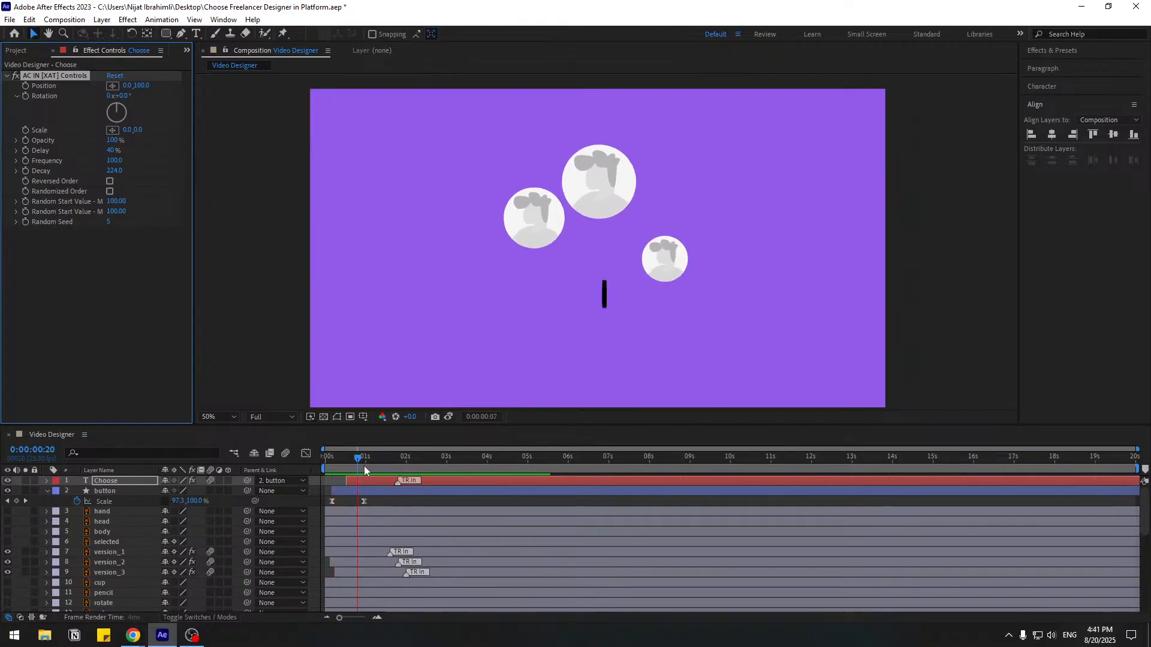
key(space)
key(ctrl+z)
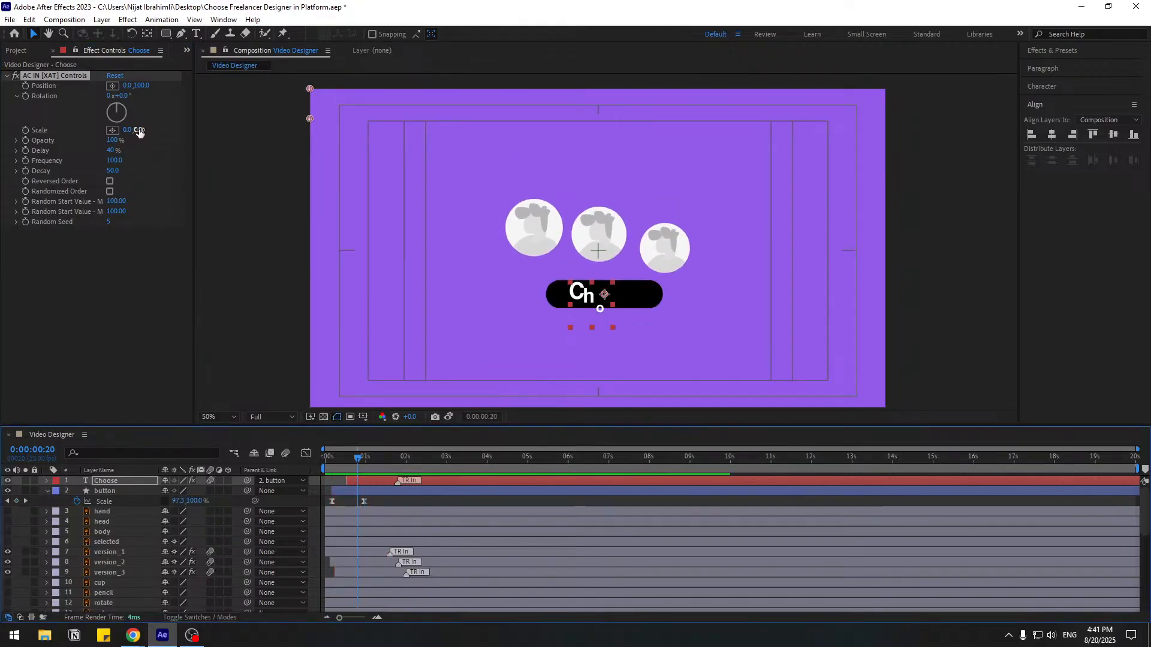
drag(139, 132, 151, 133)
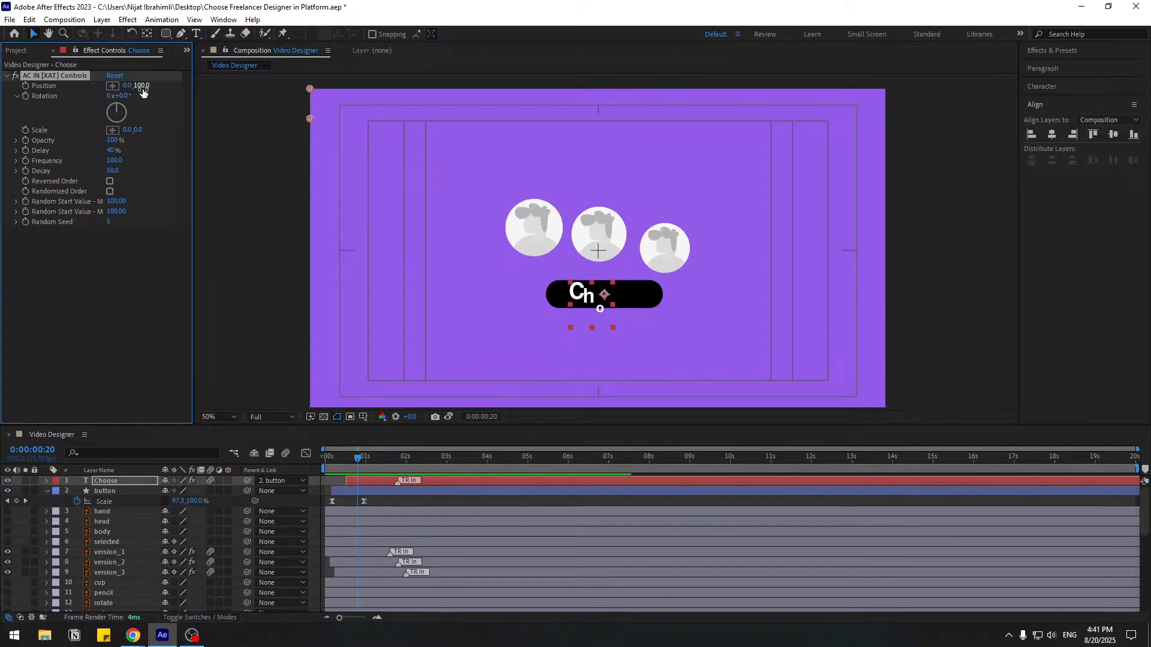
- Set the vertical Position of the Choose text animation to 7 and preview the letters' entrance
drag(142, 89, 89, 92)
key(space)
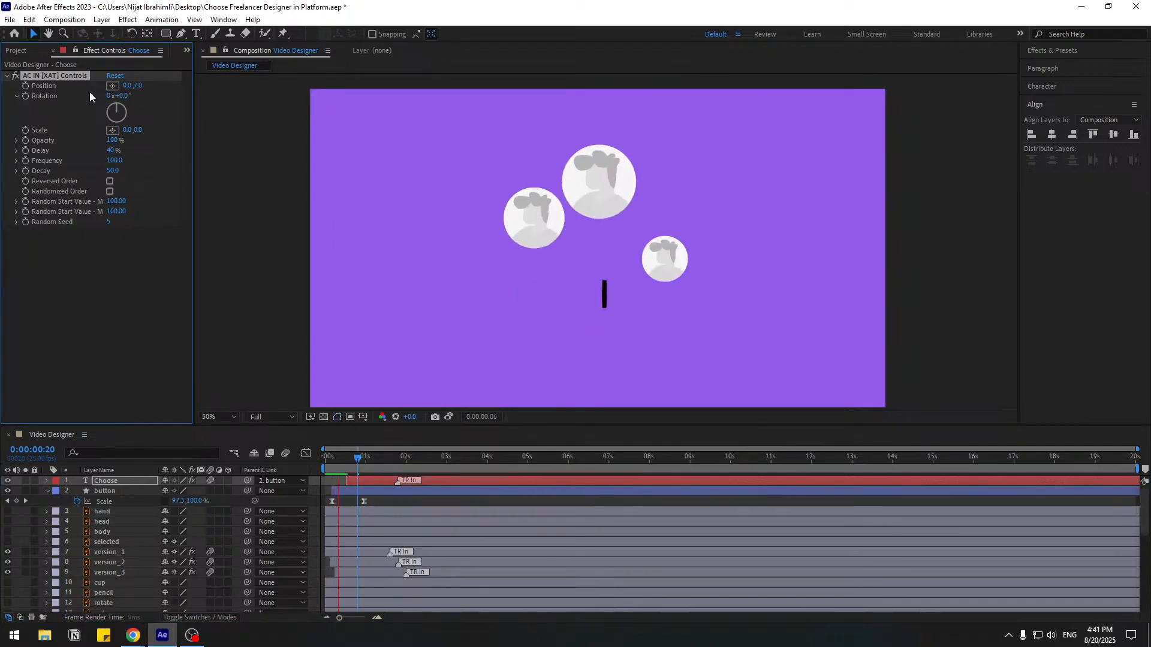
key(space)
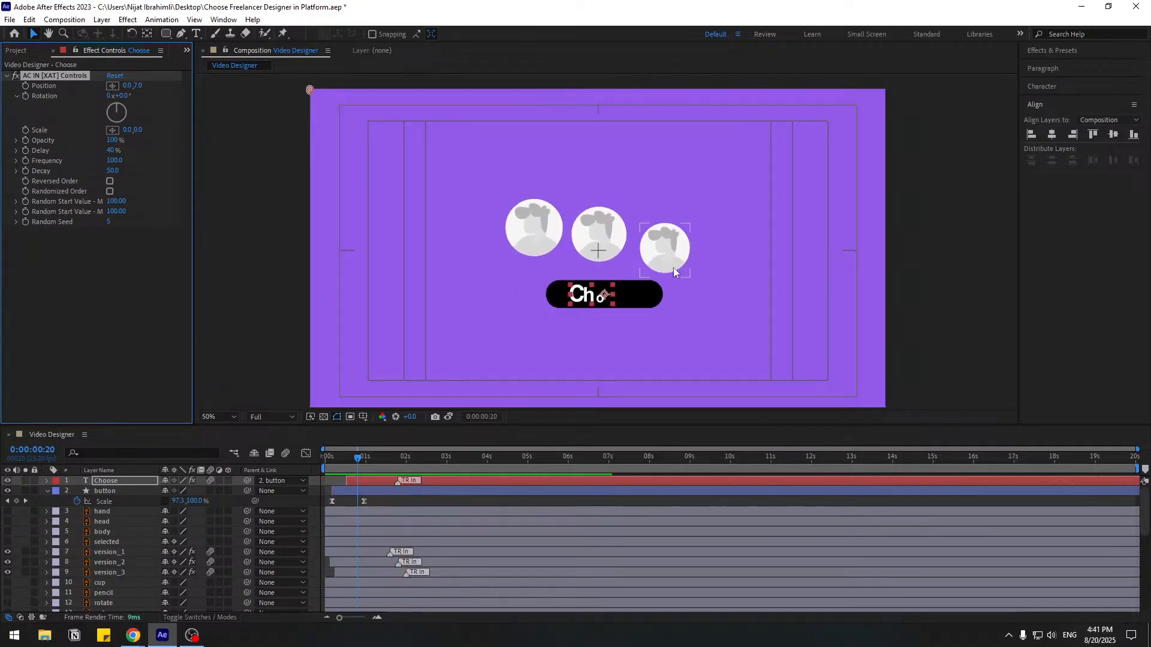
key(space)
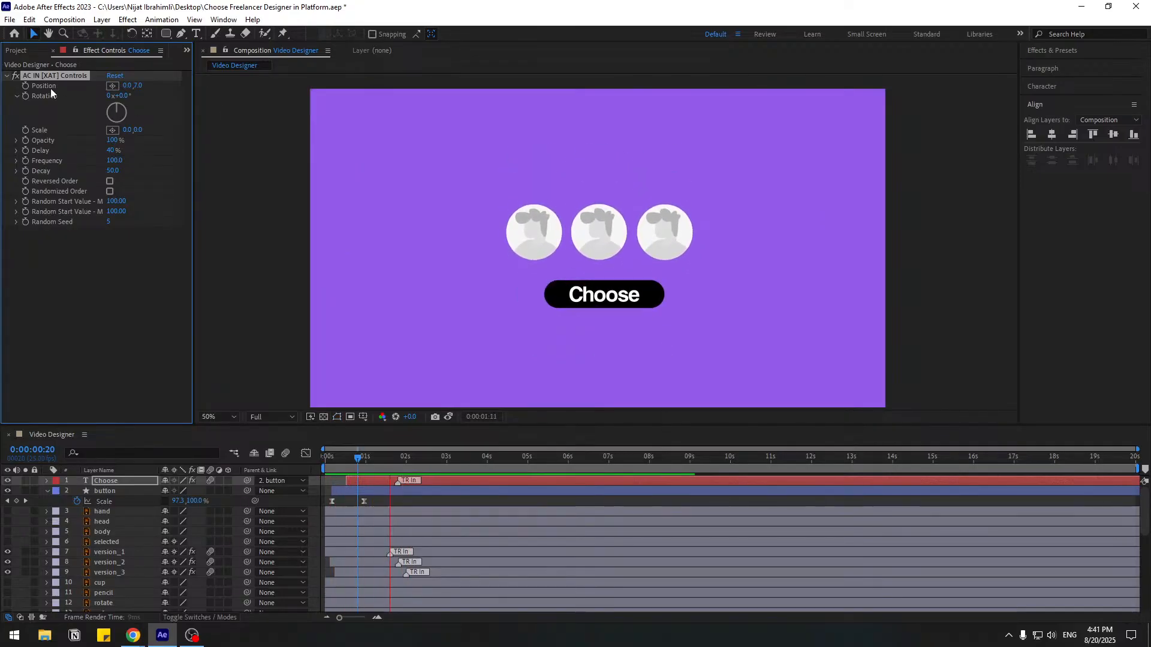
key(space)
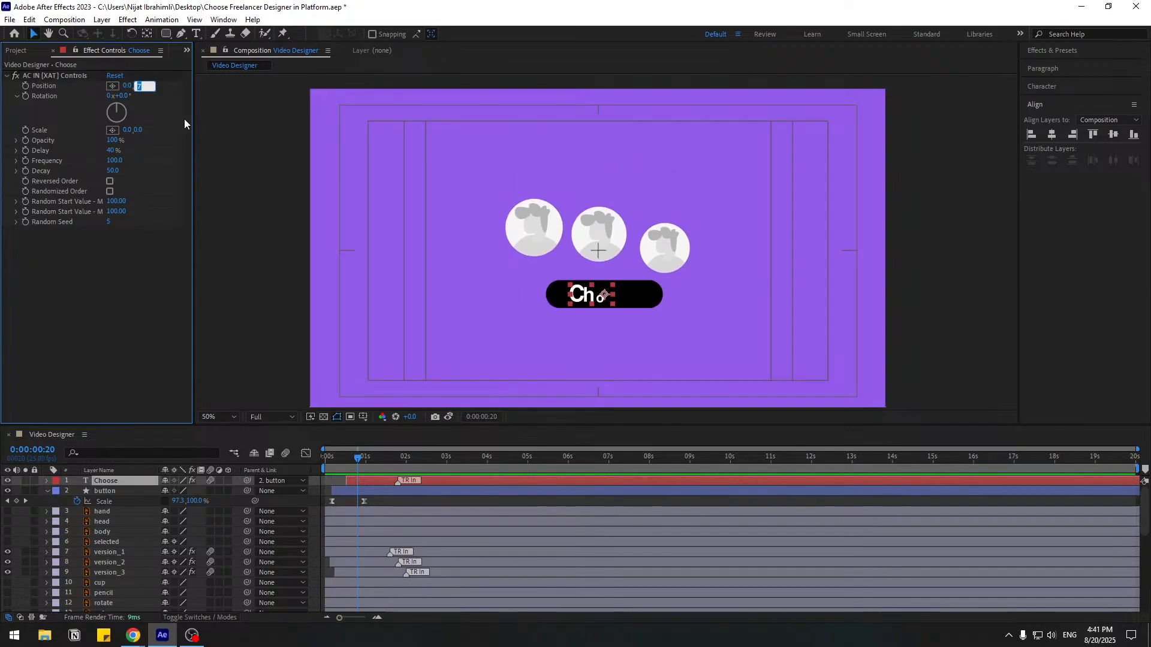
- Set the vertical Position of the Choose text animation to 6 and preview the letters' entrance
text(6)
key(Return)
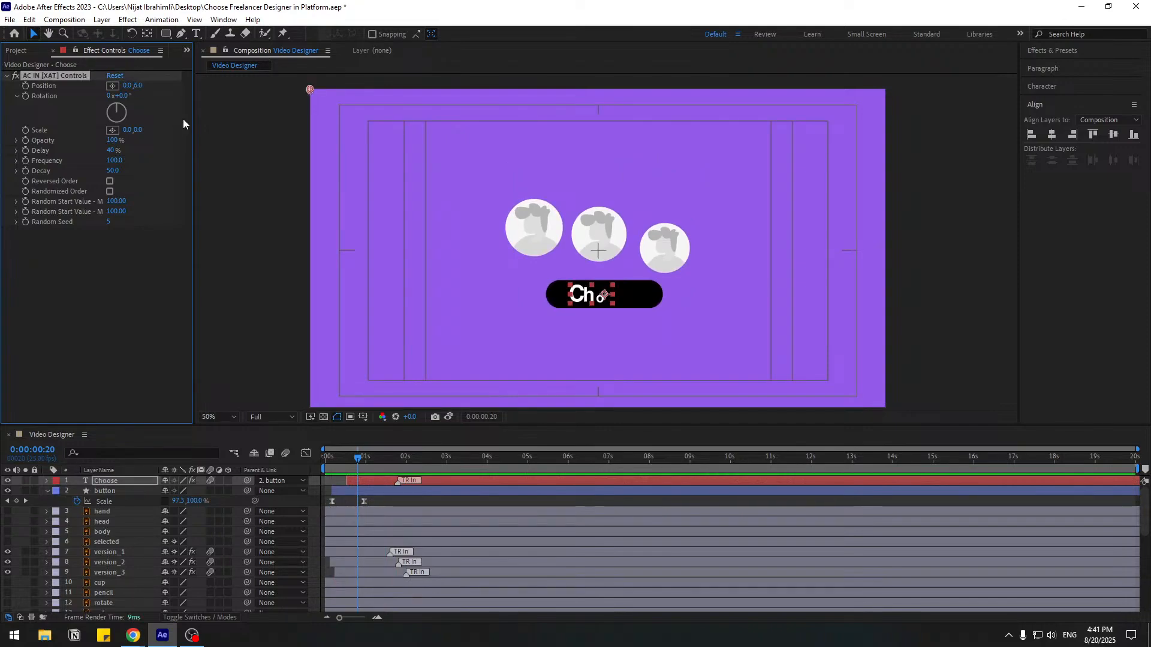
key(space)
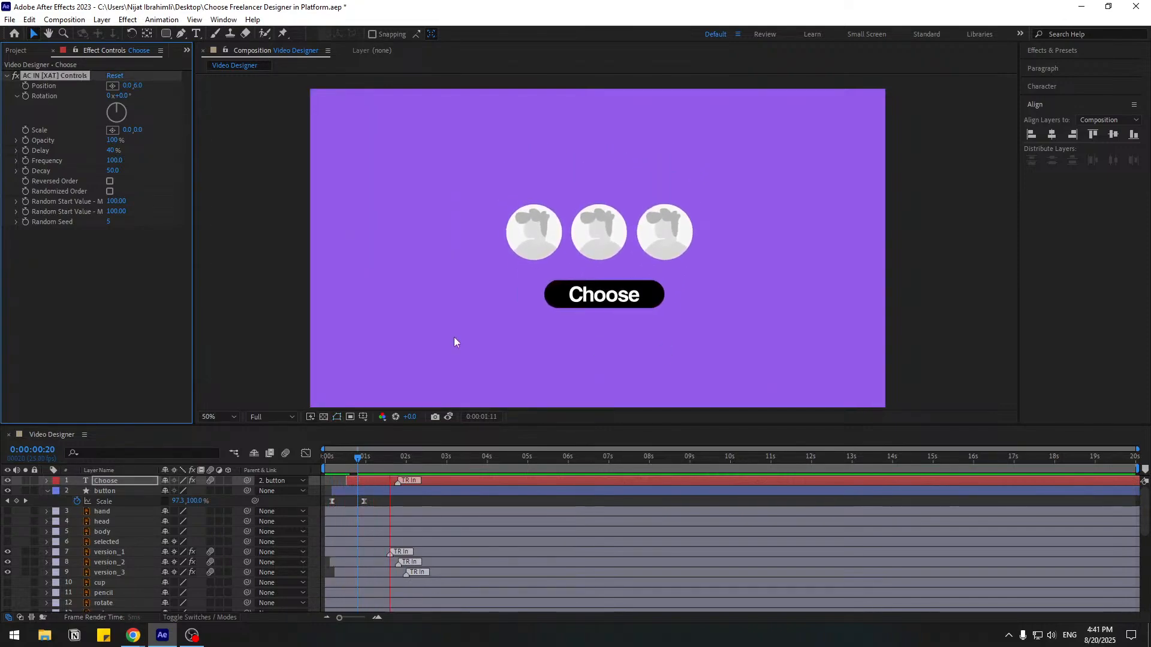
key(space)
key(space)
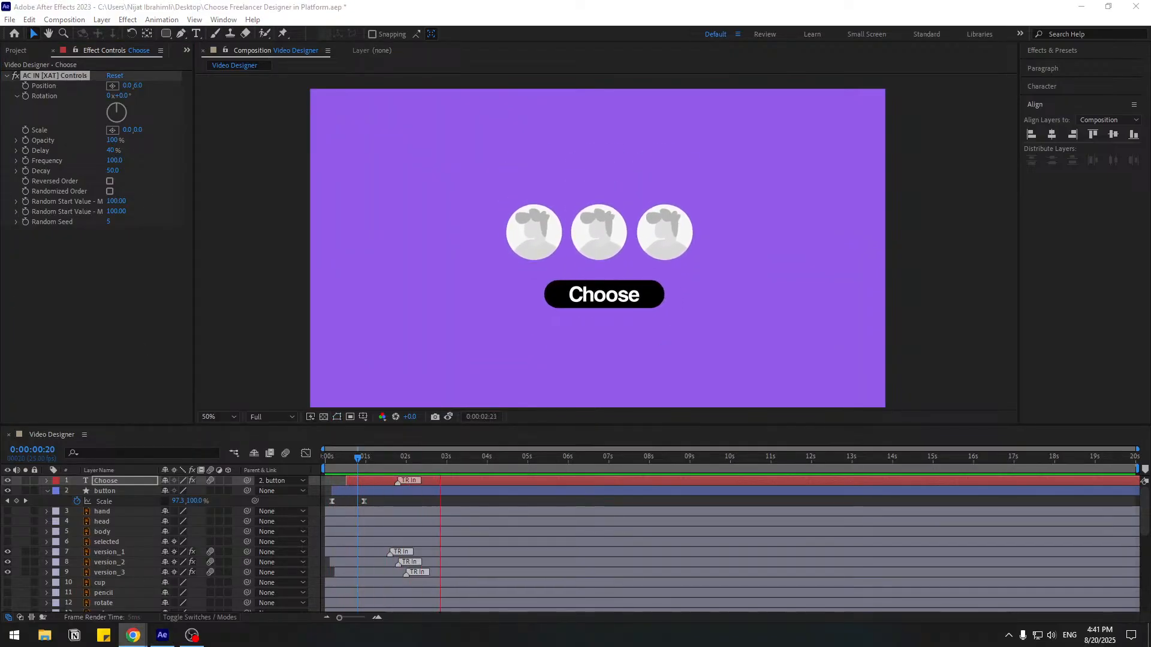
- Show the coloured selected avatar layer and shift it to start at 0:00:02:11, saving the project along the way
click(450, 462)
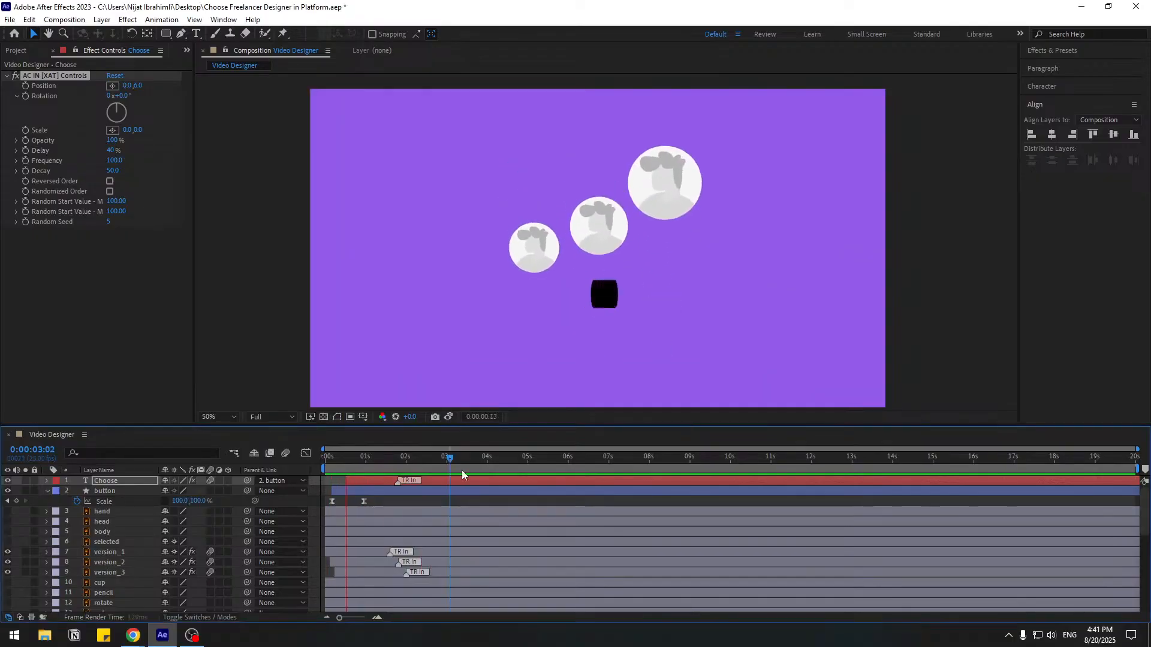
drag(484, 462, 422, 463)
key(ctrl+s)
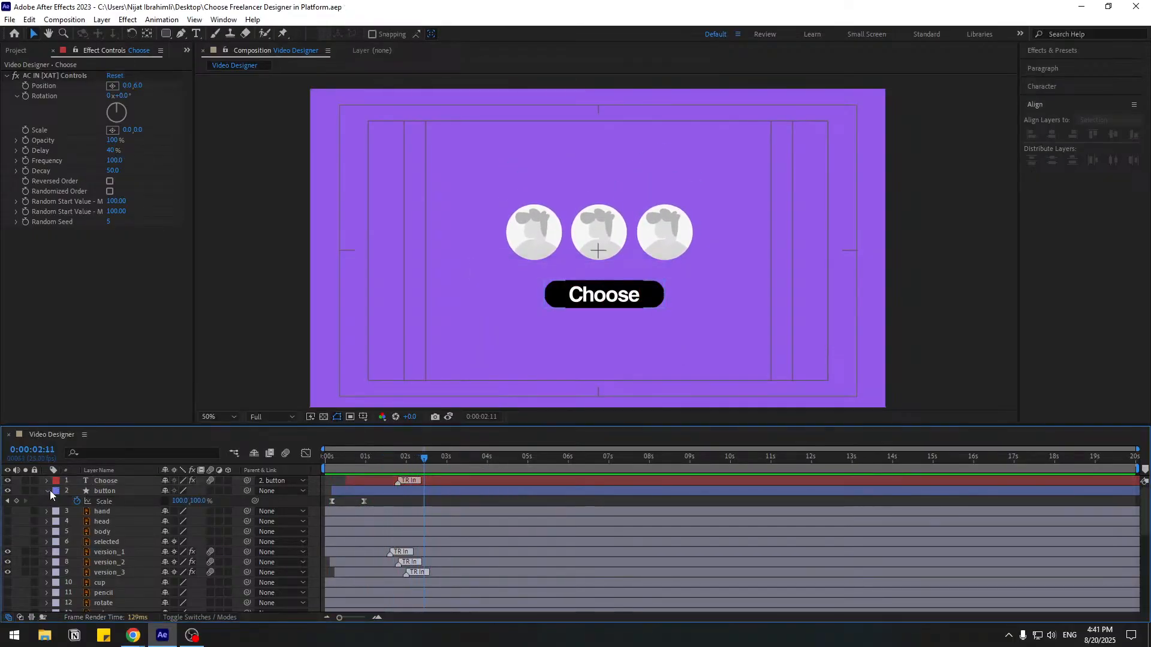
click(47, 492)
click(106, 536)
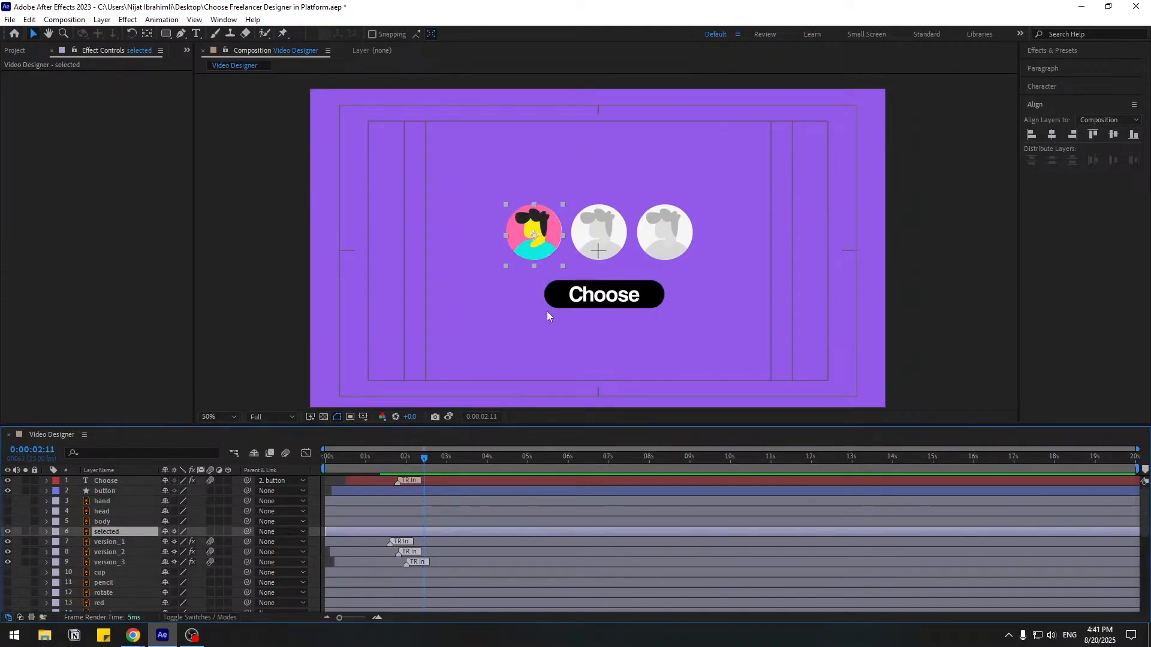
scroll(547, 311, up, 1)
key(ctrl+s)
drag(348, 534, 437, 534)
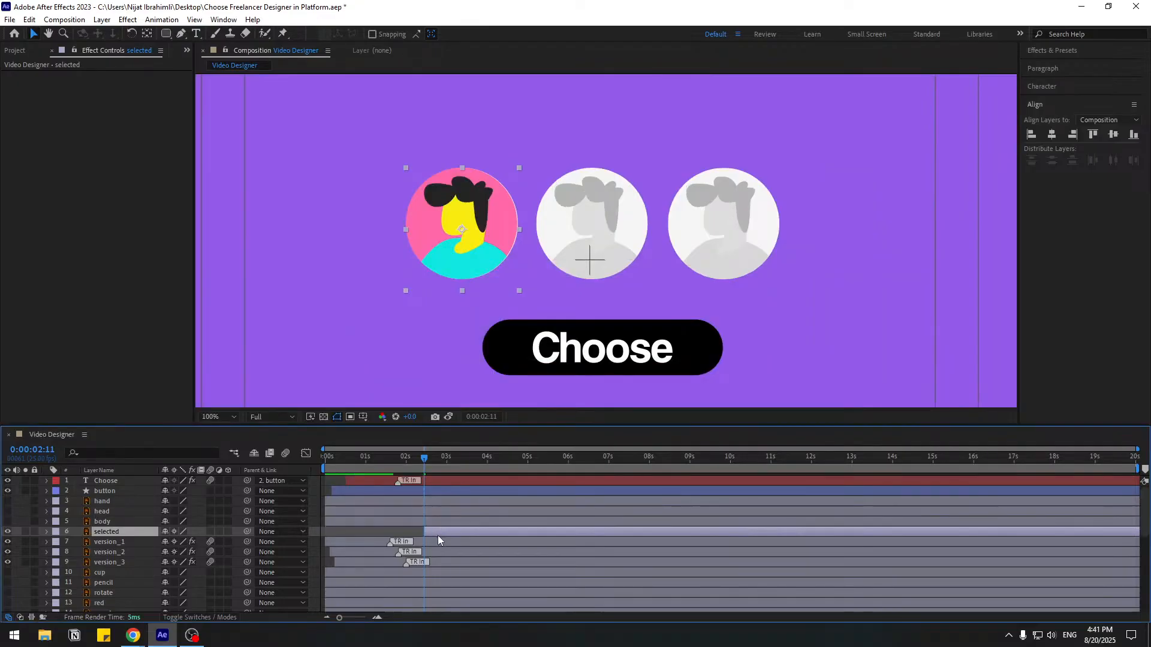
- Set the selected layer's Opacity to 0% and keyframe it at 0:00:02:11
key(t)
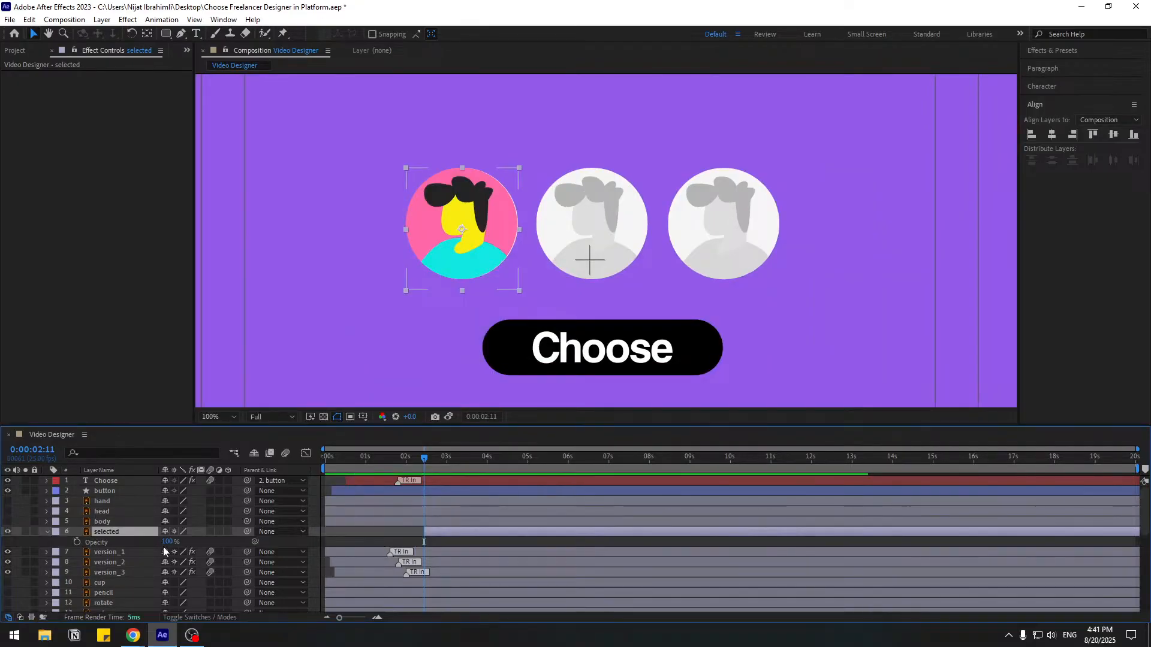
click(170, 542)
text(0)
key(Return)
click(77, 542)
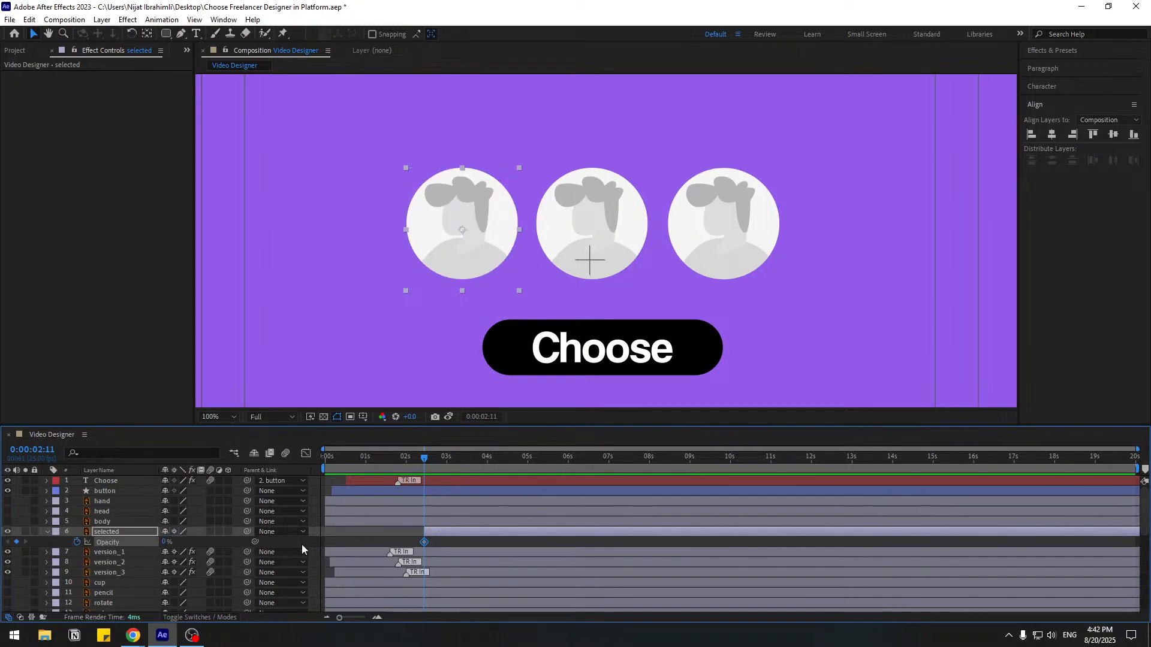
- Go 5 frames ahead to 0:00:02:16 and set the selected layer's Opacity to 100%
key(alt+shift+j)
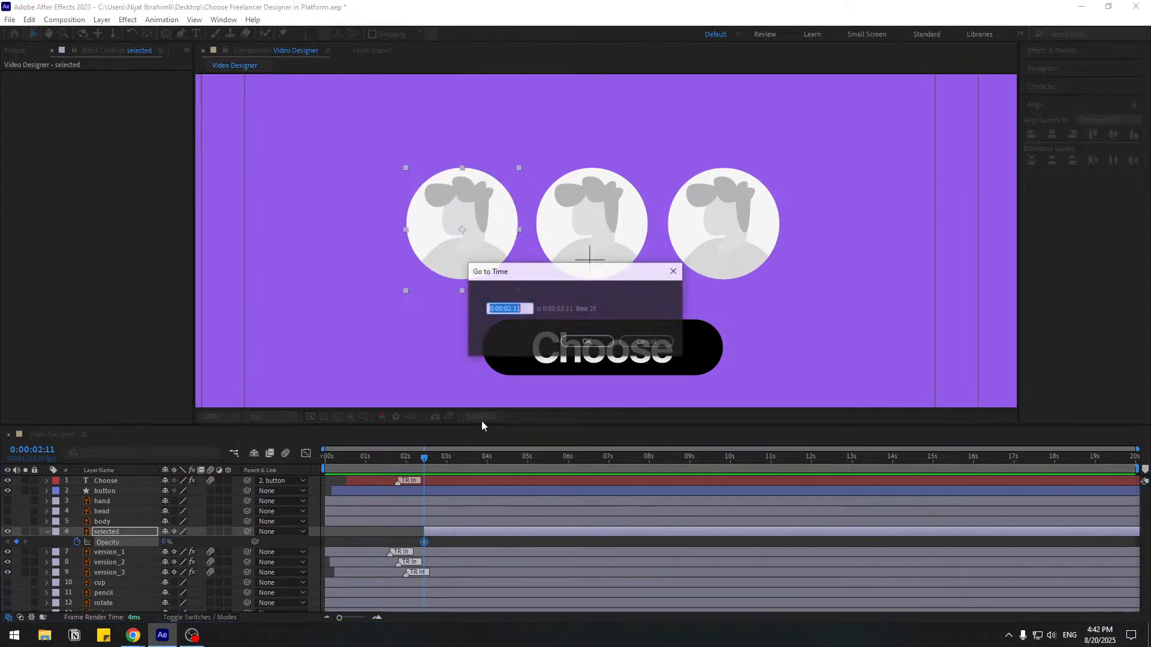
text(+)
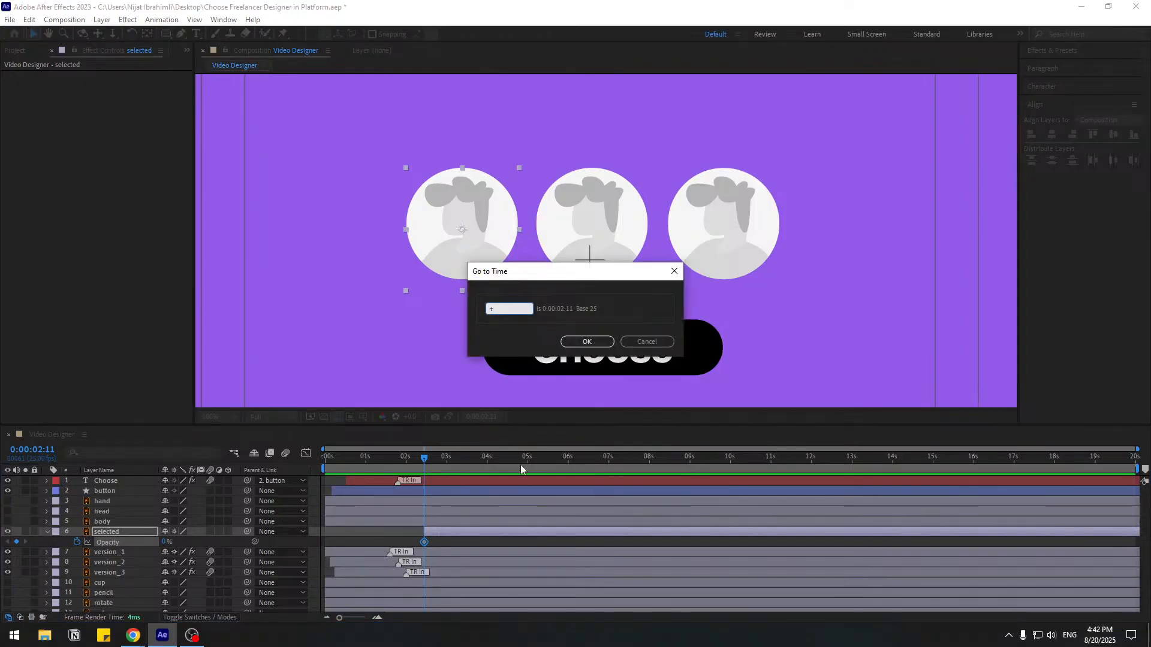
text(5)
click(588, 341)
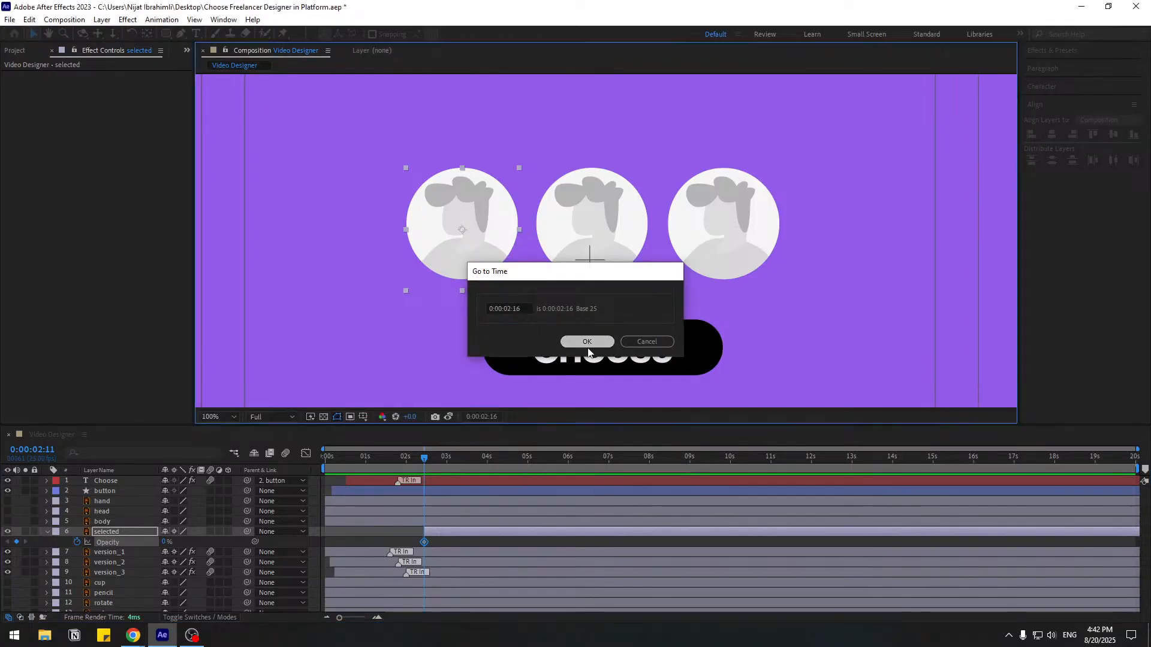
click(164, 542)
text(100)
key(Return)
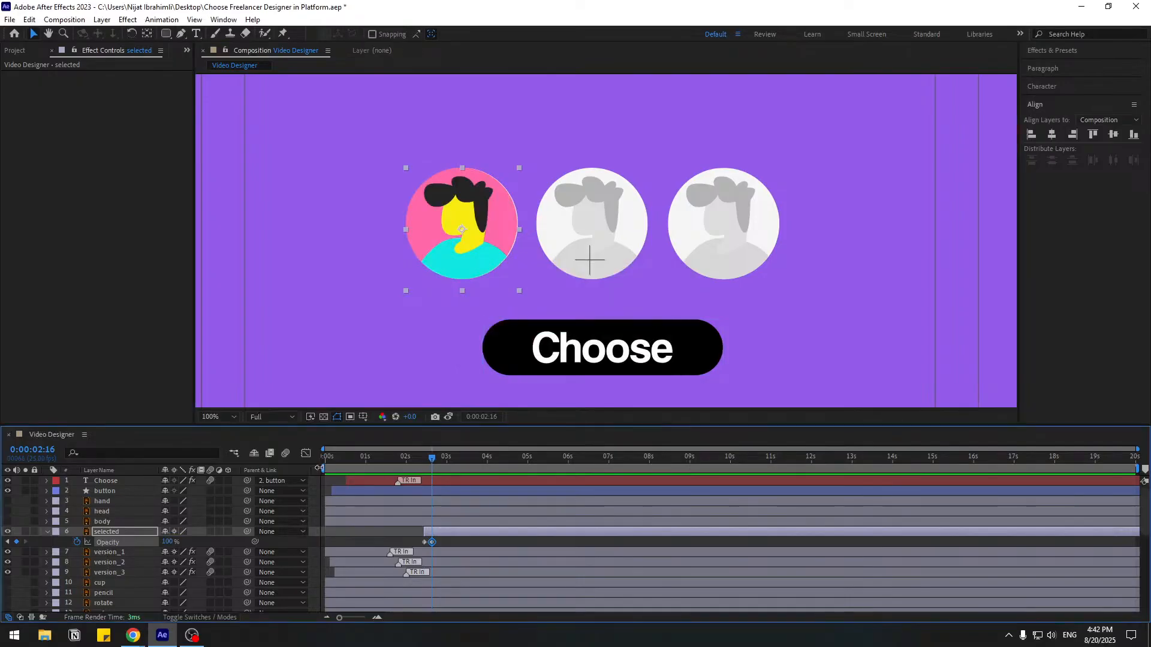
- Start the work area at about 0:00:02:05 and preview the coloured avatar's fade-in
drag(319, 468, 393, 470)
key(space)
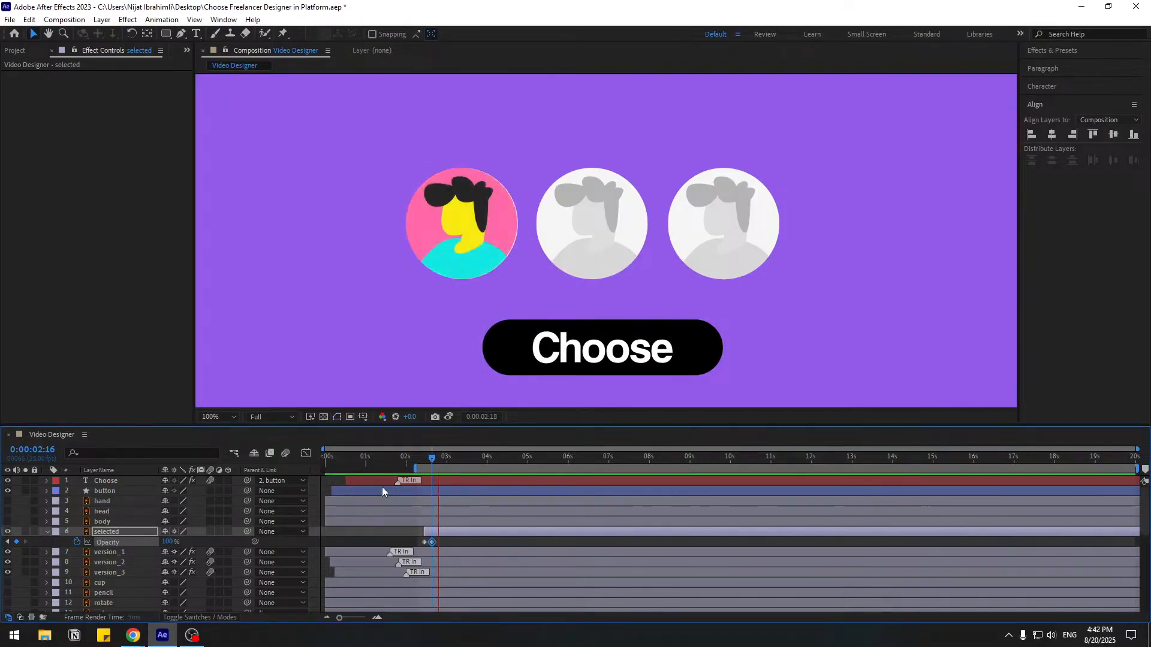
key(space)
key(space)
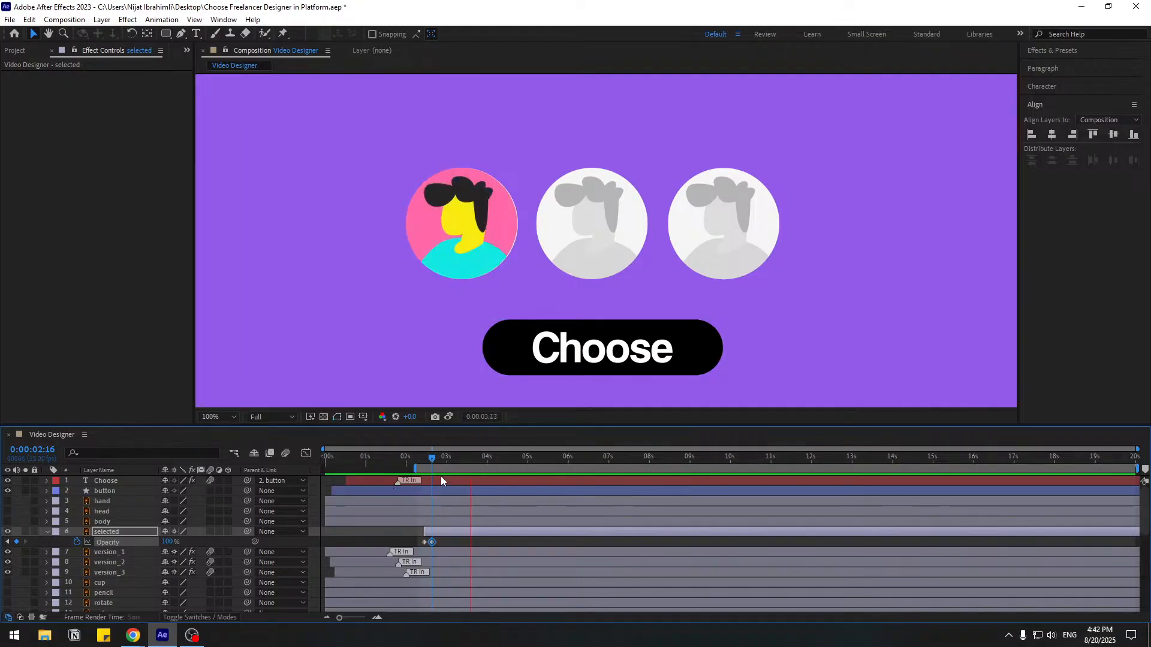
key(space)
- Duplicate the selected layer and shift the copy to start at 0:00:02:21, previewing the timing
mouse_move(429, 458)
mouse_down()
mouse_move(442, 462)
mouse_move(420, 463)
mouse_move(446, 468)
mouse_up()
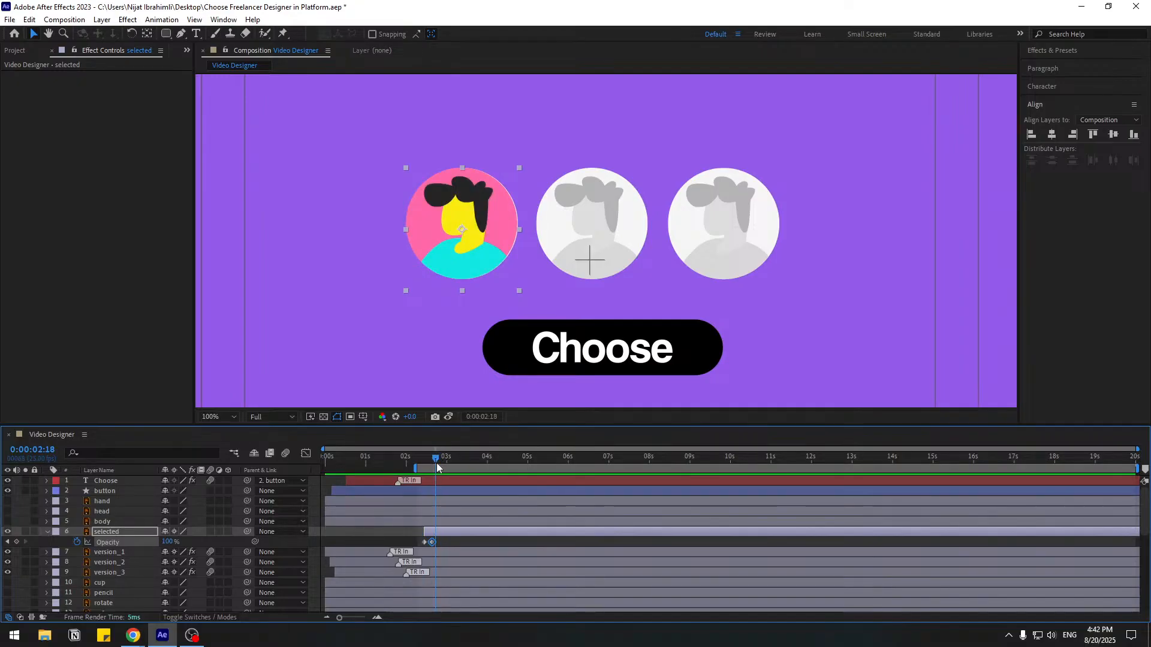
click(46, 535)
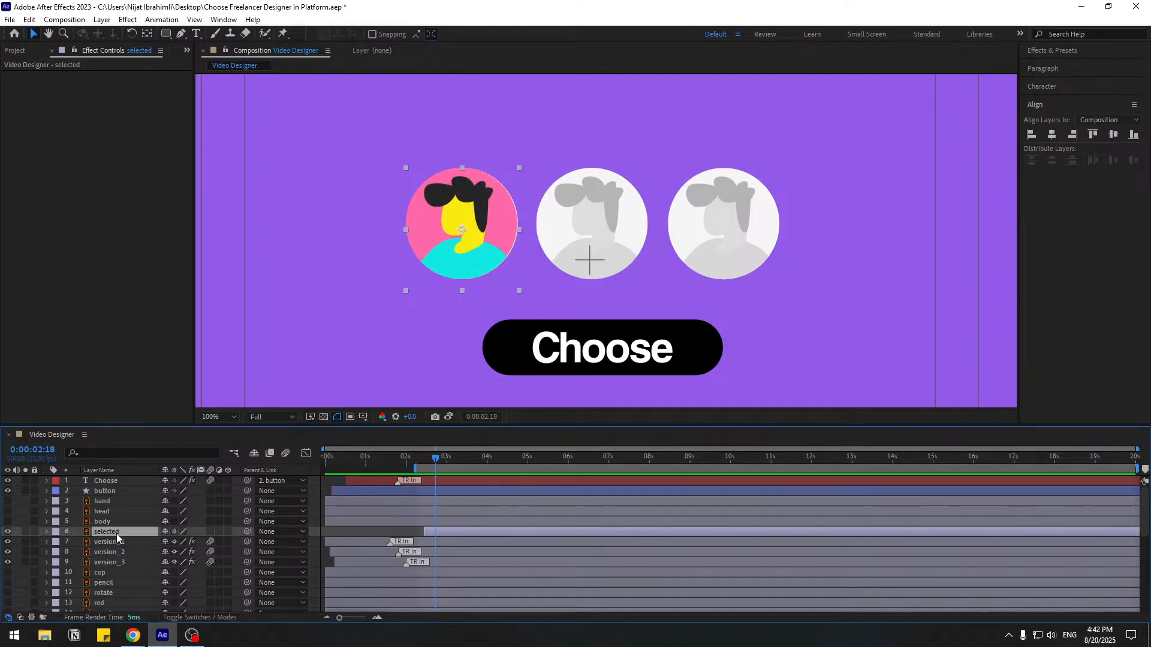
key(ctrl+d)
drag(437, 535, 459, 535)
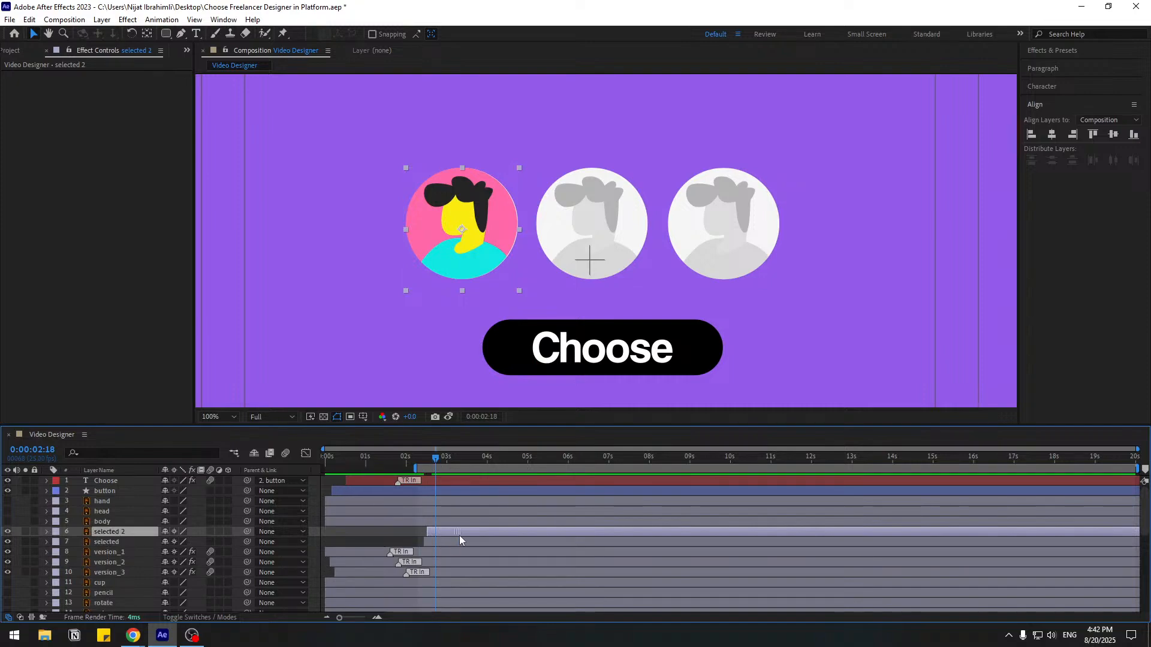
click(414, 462)
key(space)
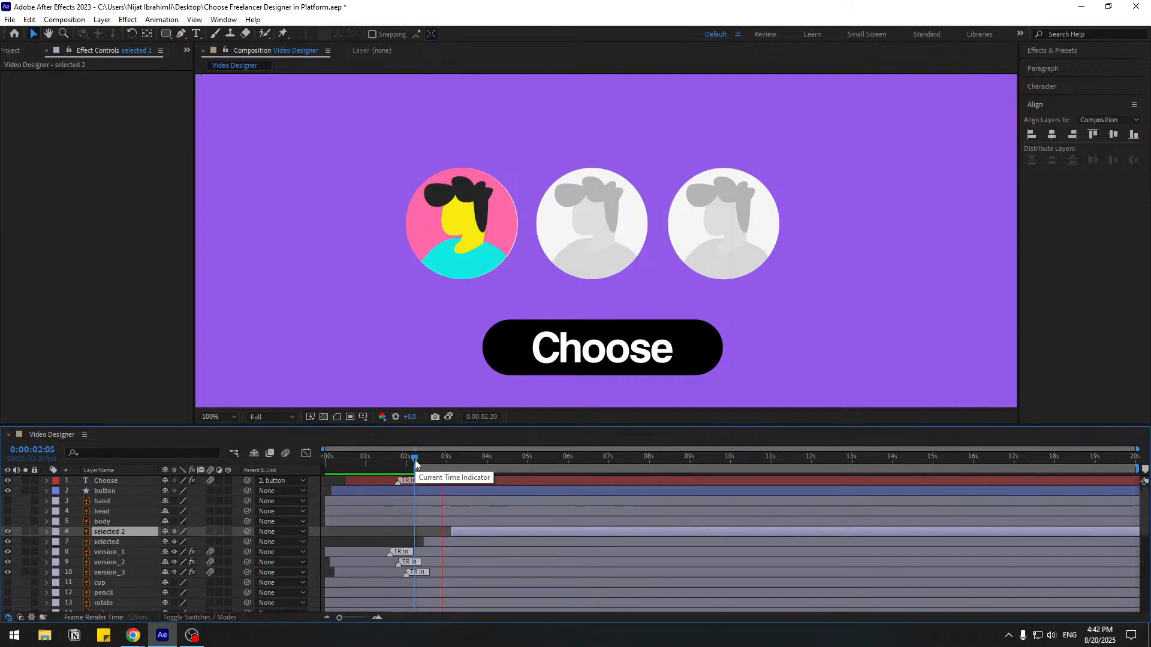
key(space)
drag(416, 461, 440, 463)
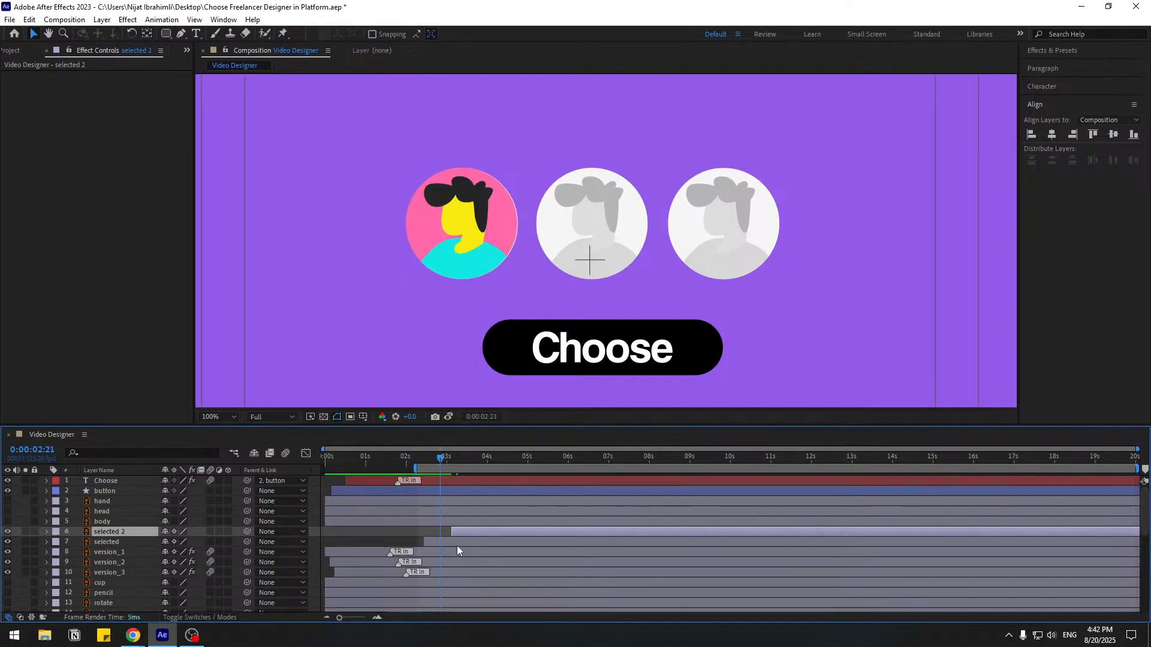
drag(460, 532, 444, 533)
- Split the original selected layer at 0:00:02:21 and keep only the part before the cut
click(134, 542)
click(28, 19)
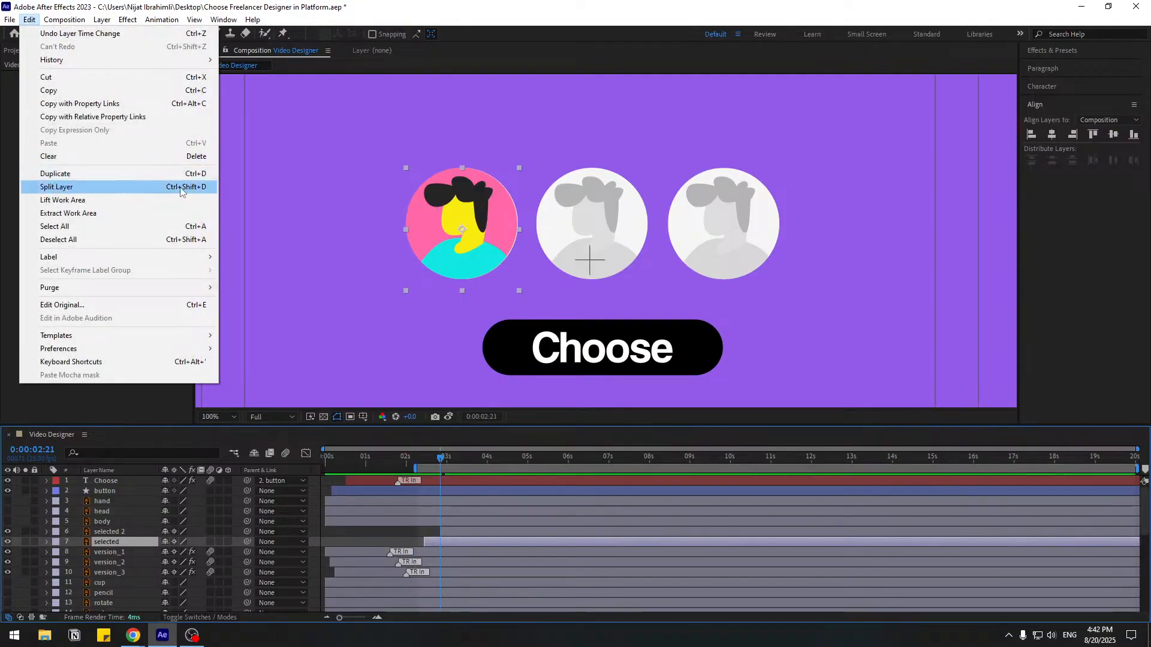
click(180, 191)
- Move the selected 2 avatar in the composition so it covers the third grey avatar
click(448, 535)
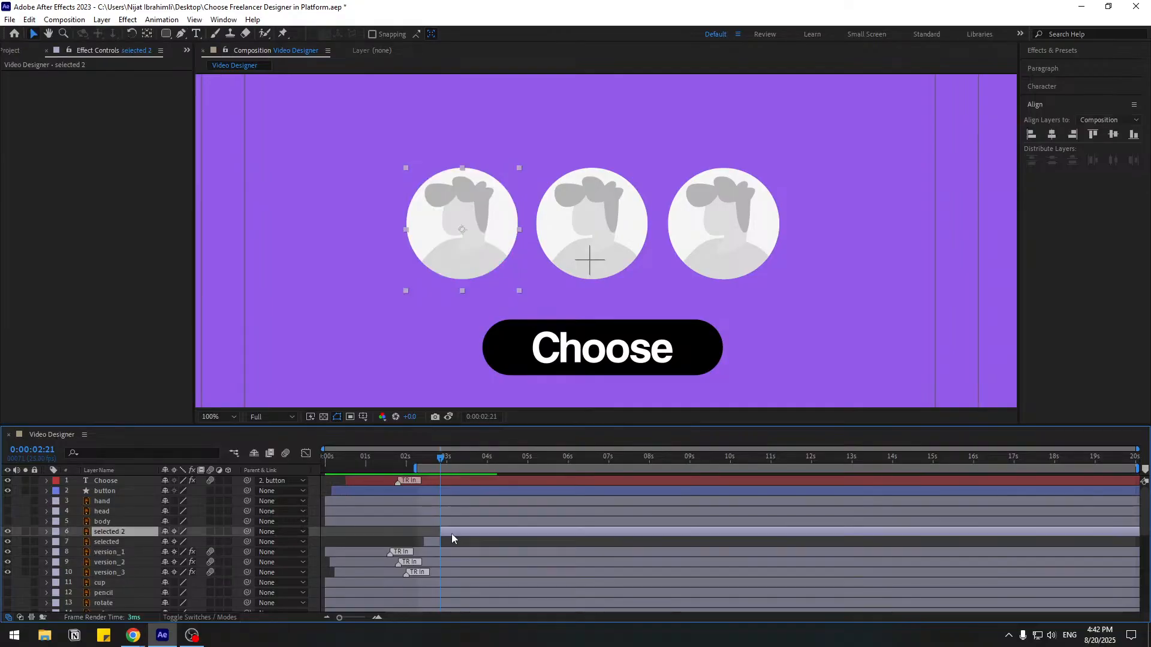
click(458, 463)
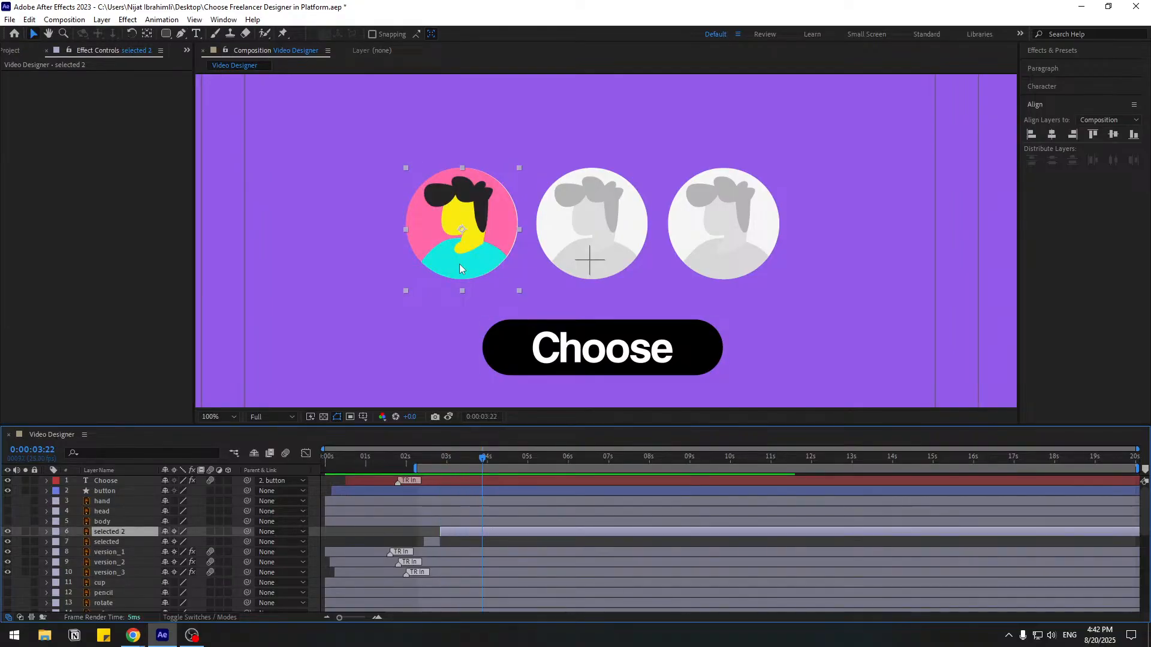
drag(459, 263, 721, 260)
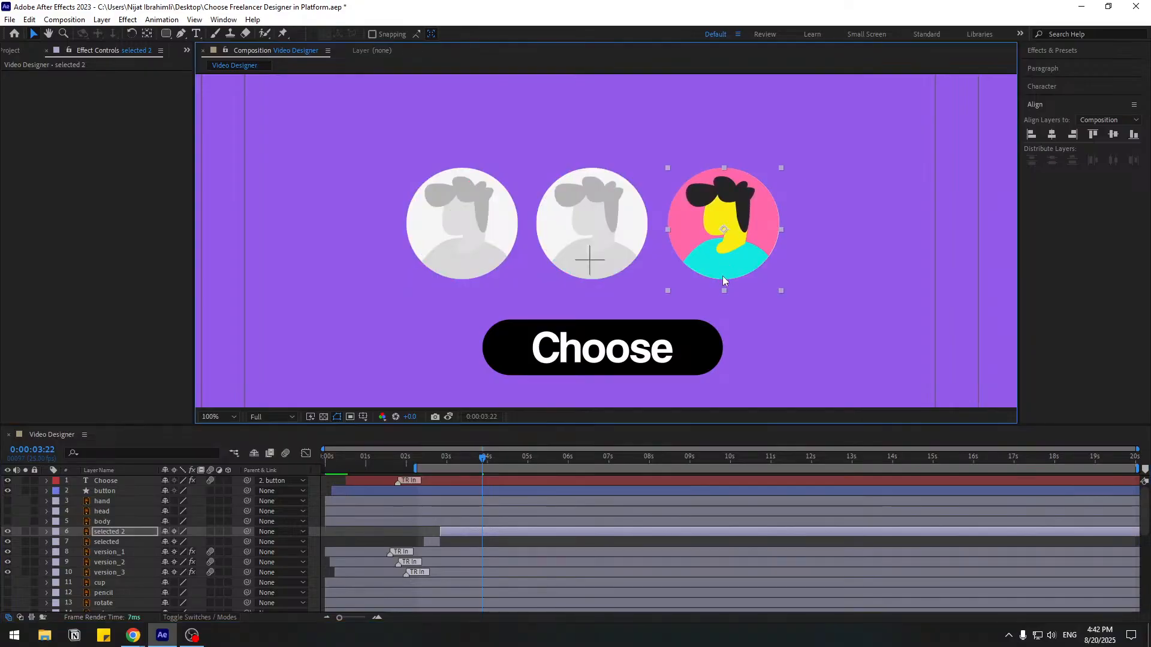
- Extend the work area to start just before 2 seconds, save the project and preview the switch between avatars
key(space)
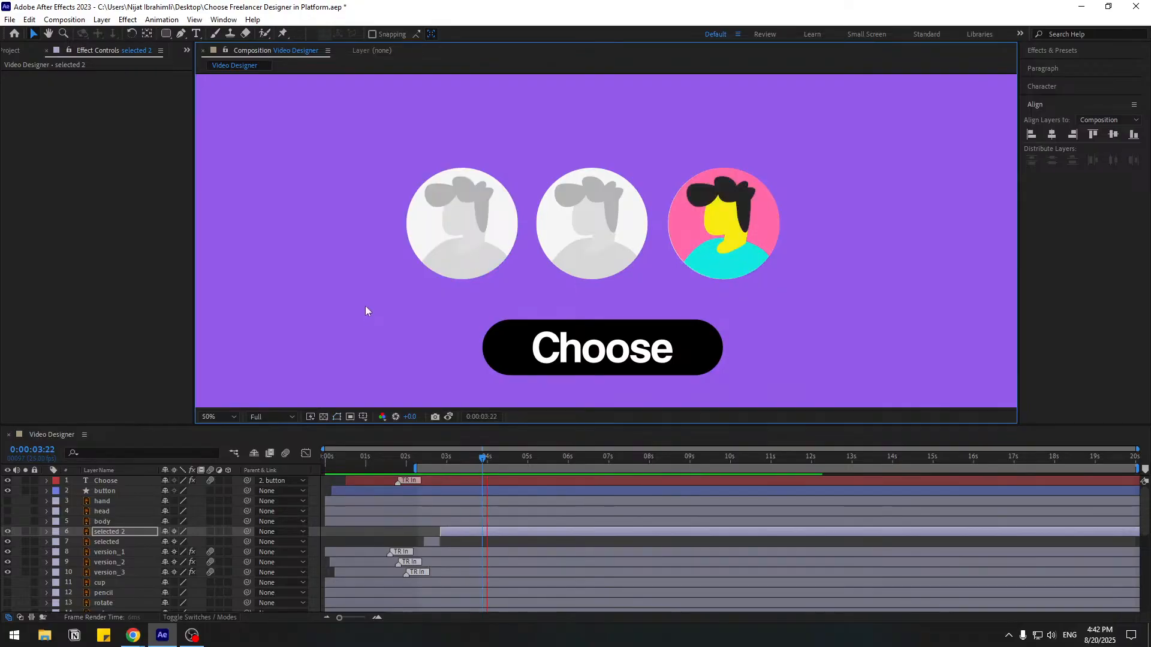
key(comma)
click(438, 460)
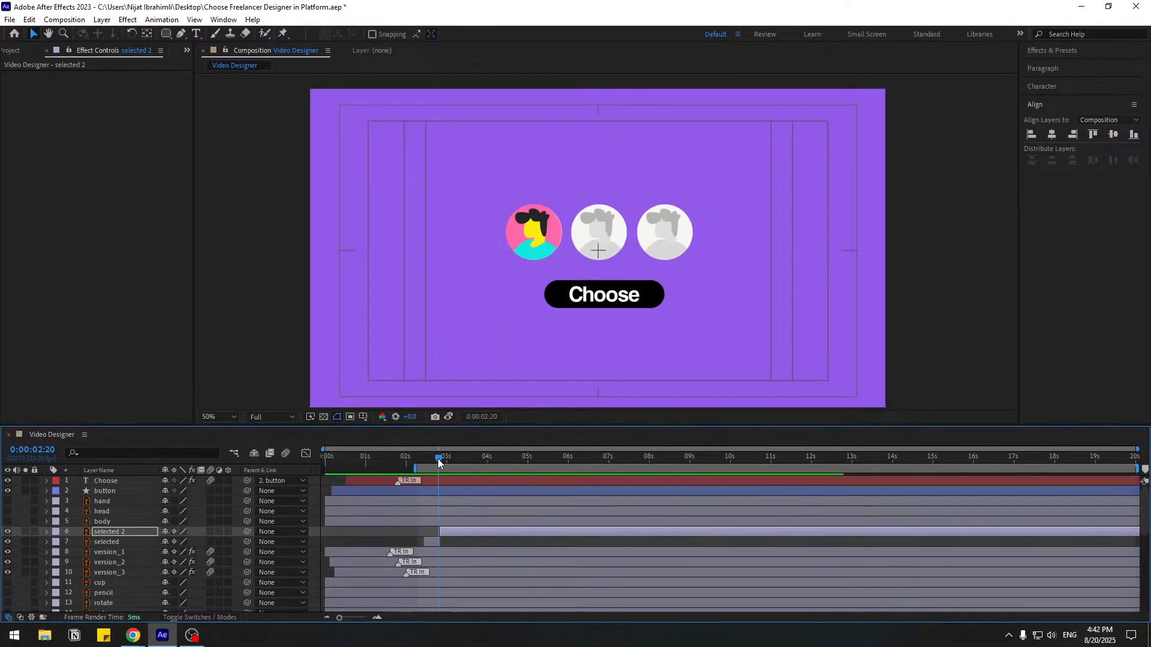
key(ctrl+s)
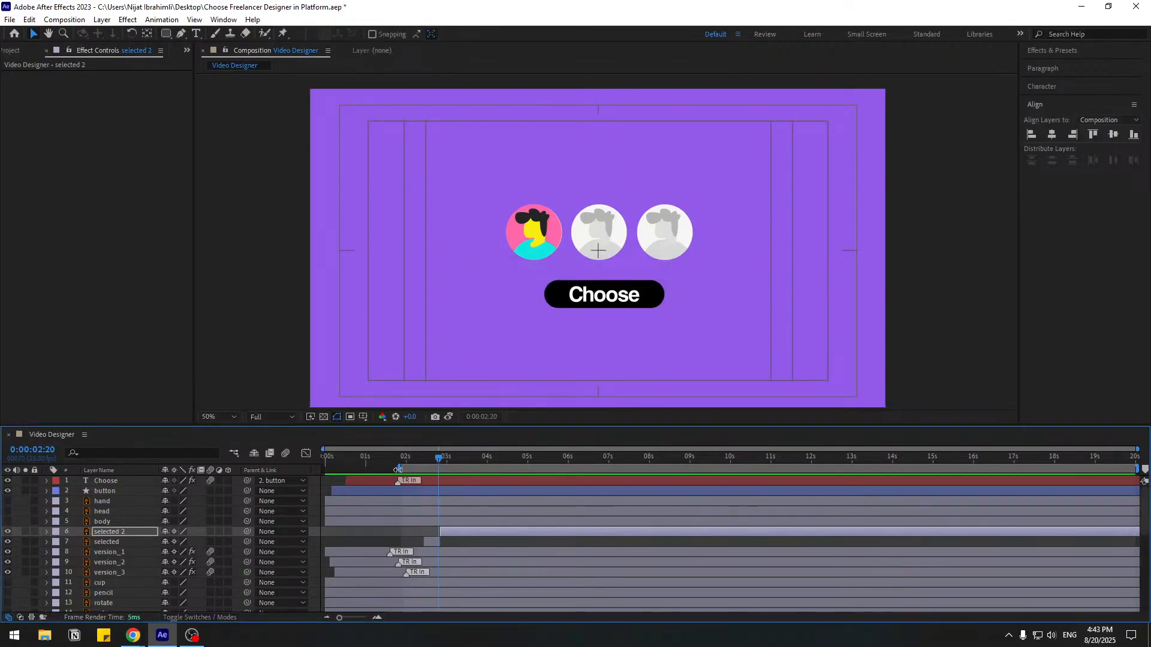
key(space)
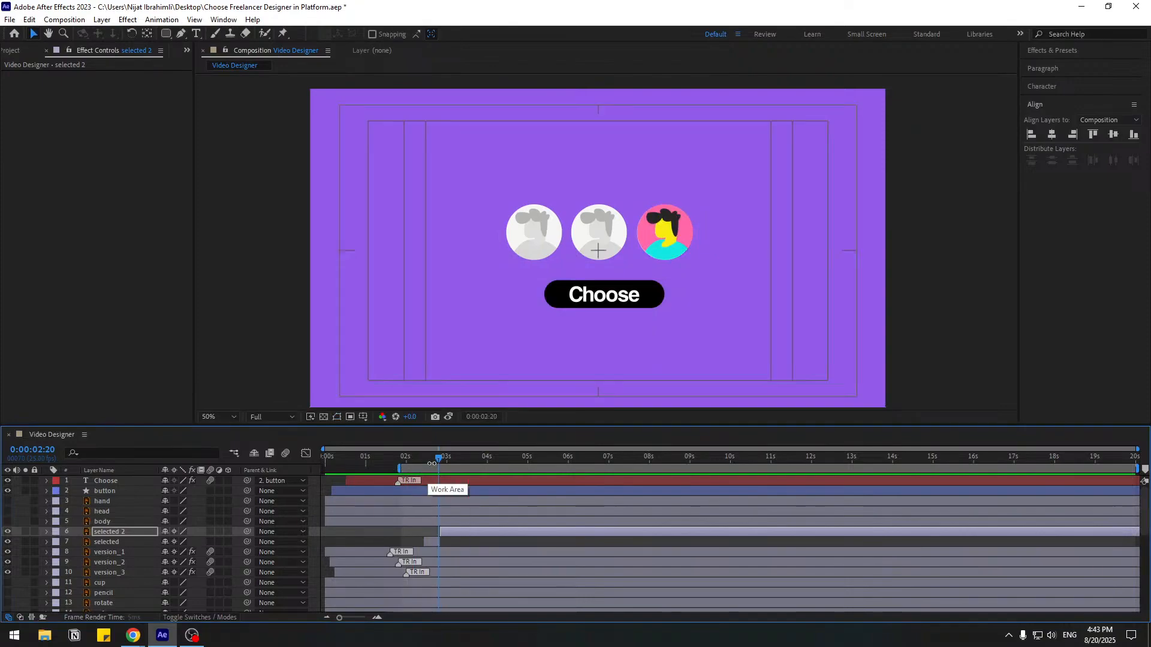
- Duplicate the selected 2 layer, split the original at 0:00:03:08 and delete the part after the cut
drag(446, 458, 459, 459)
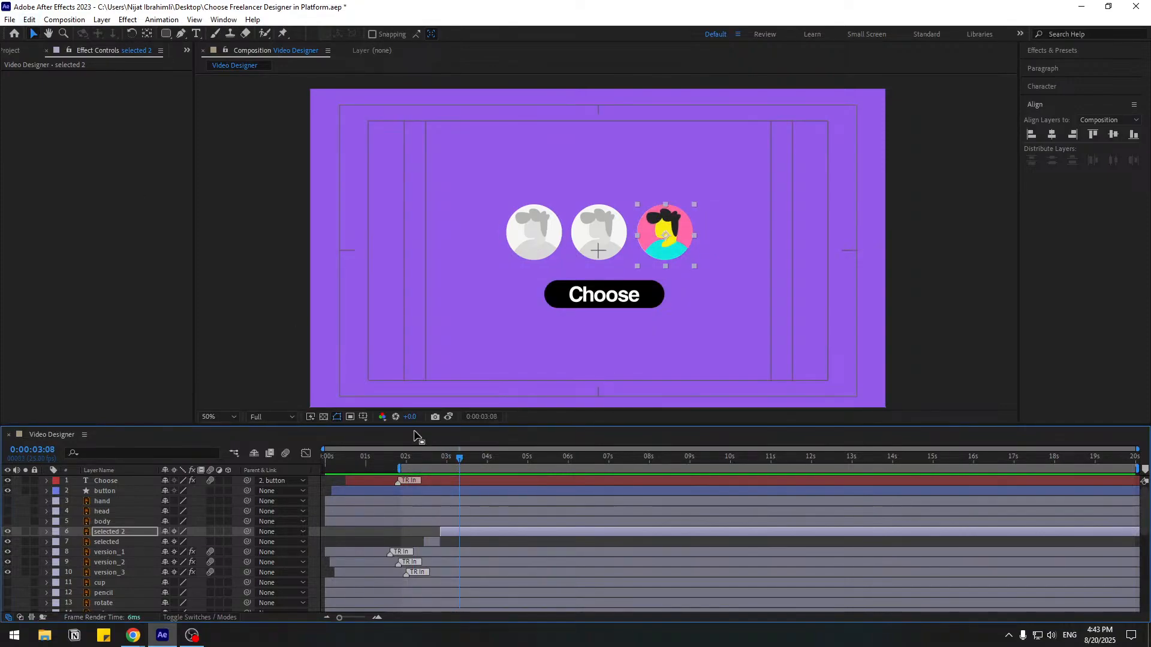
key(ctrl+d)
click(128, 543)
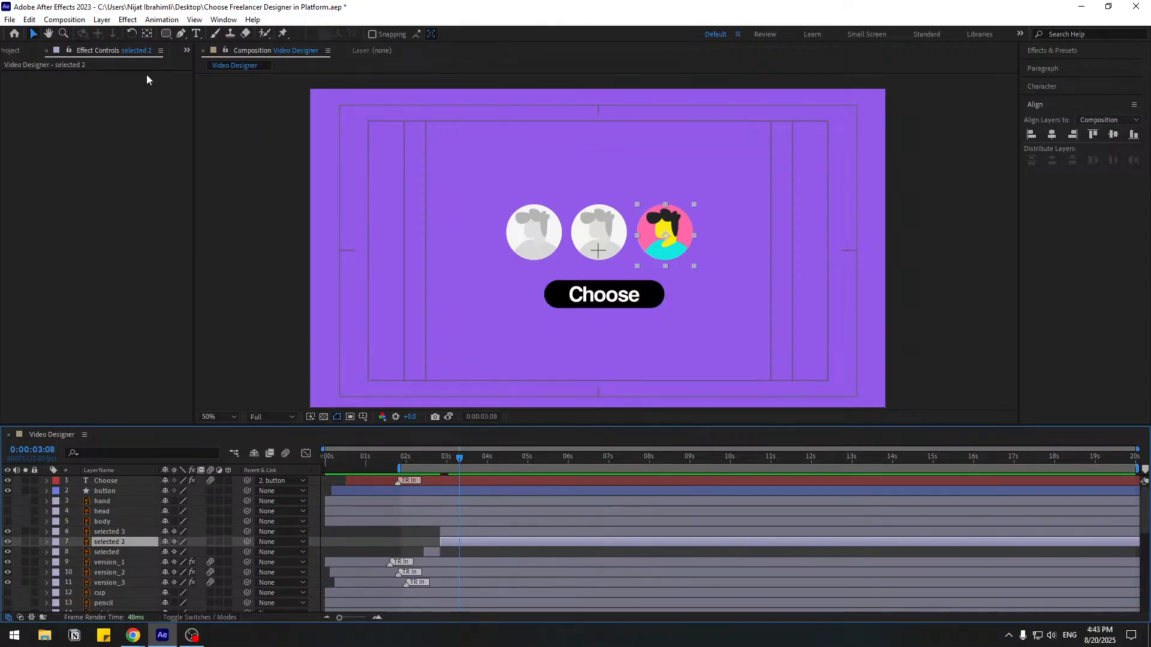
click(31, 20)
click(339, 78)
key(ctrl+shift+d)
key(Delete)
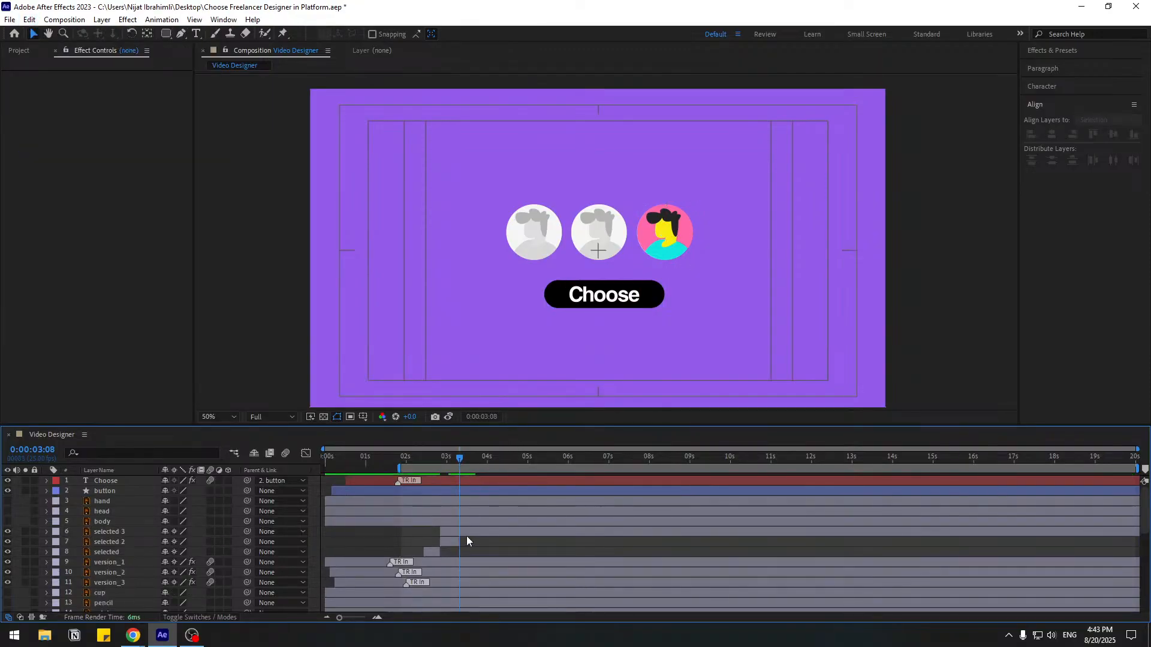
- Place the selected 3 avatar over the middle grey avatar and shift its layer to start at 0:00:03:08
click(466, 533)
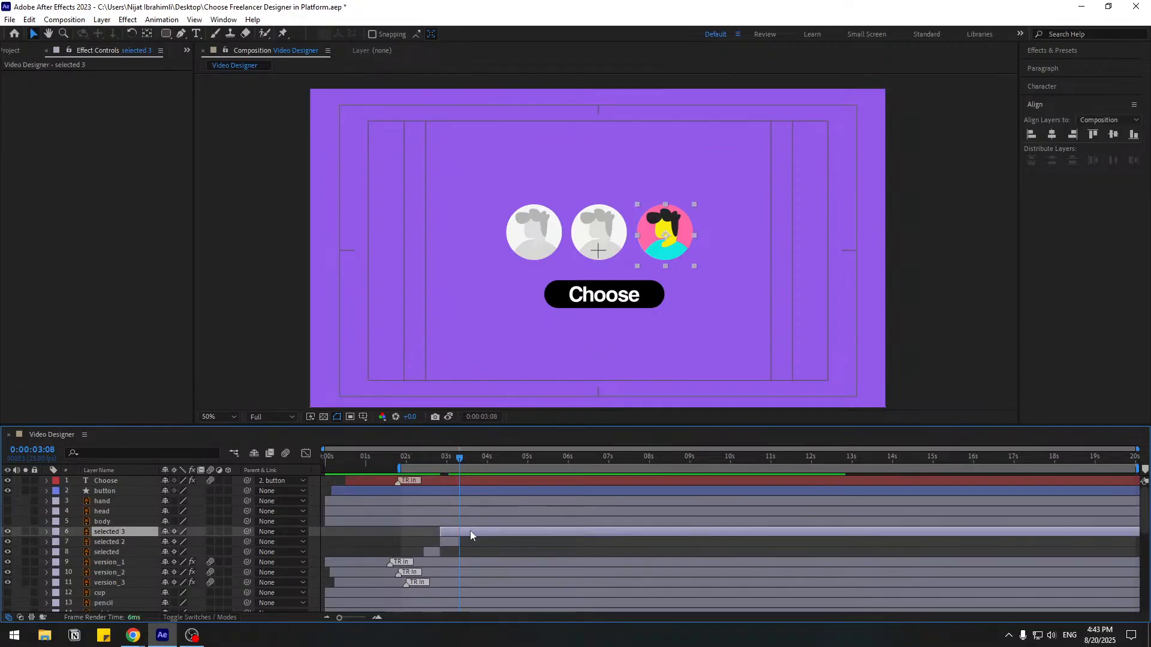
drag(470, 530, 483, 531)
key(.)
click(711, 258)
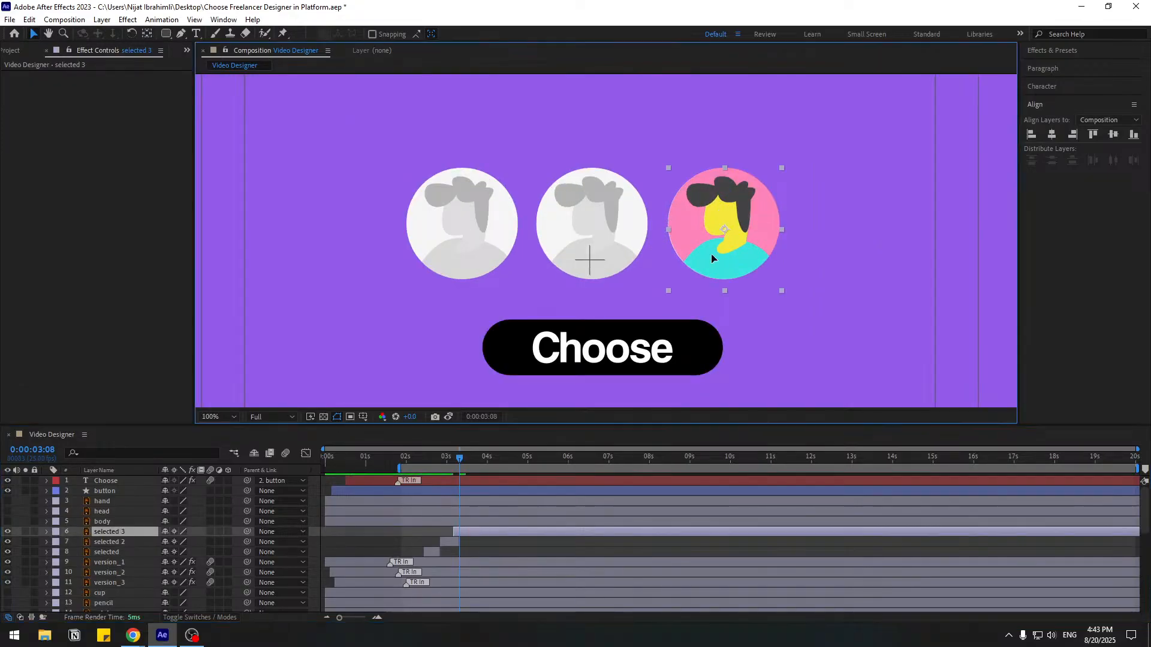
drag(712, 258, 580, 254)
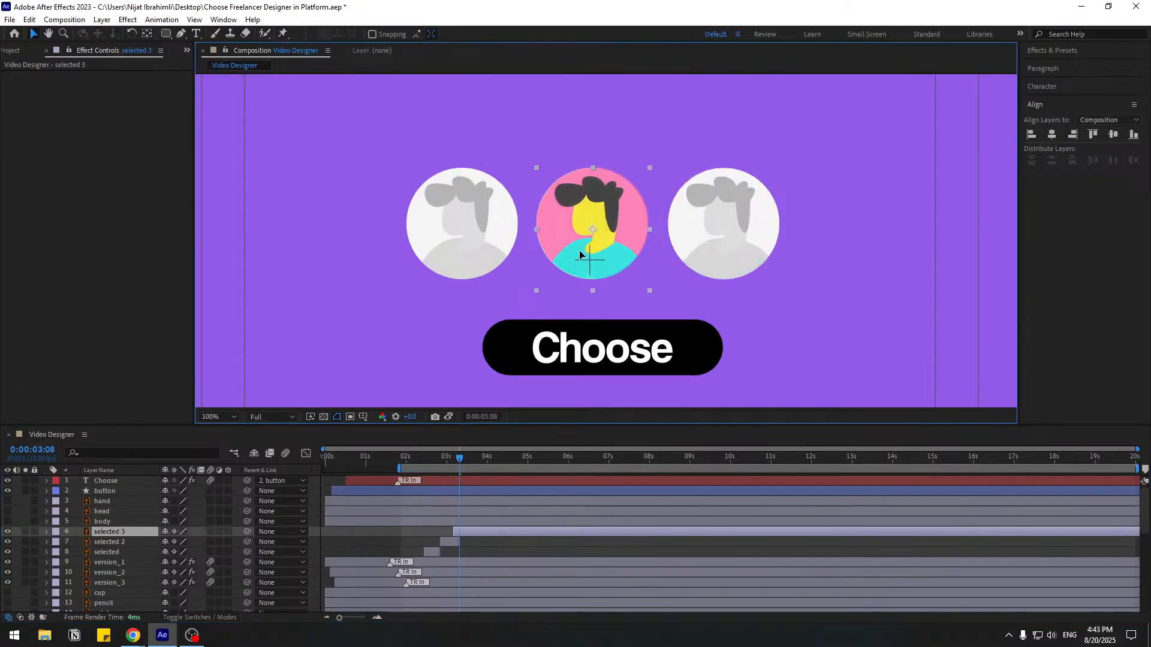
drag(466, 531, 472, 537)
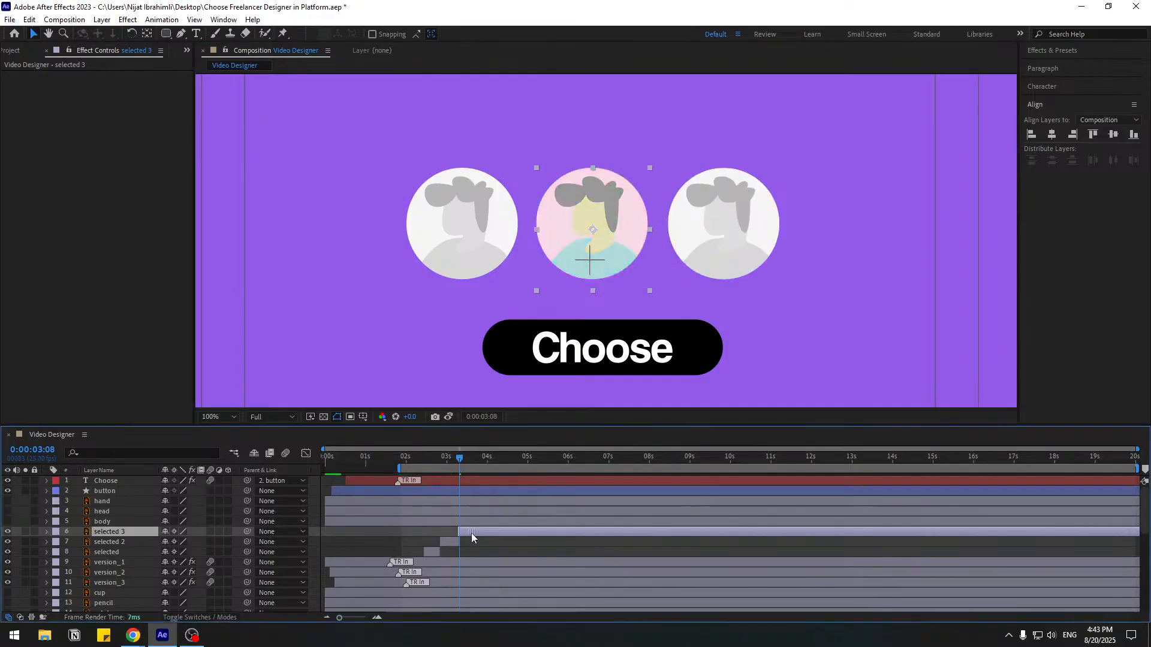
- Play back and scrub the highlight changes around 0:00:03:08 and 0:00:04:13 to check the avatar timing
key(space)
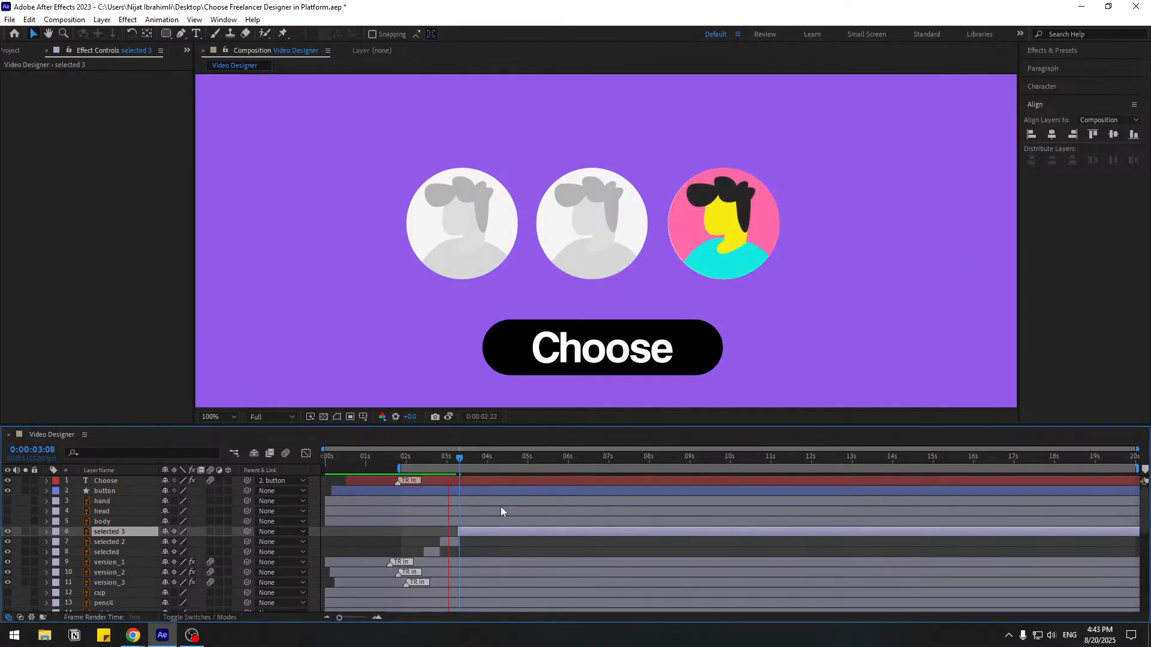
key(space)
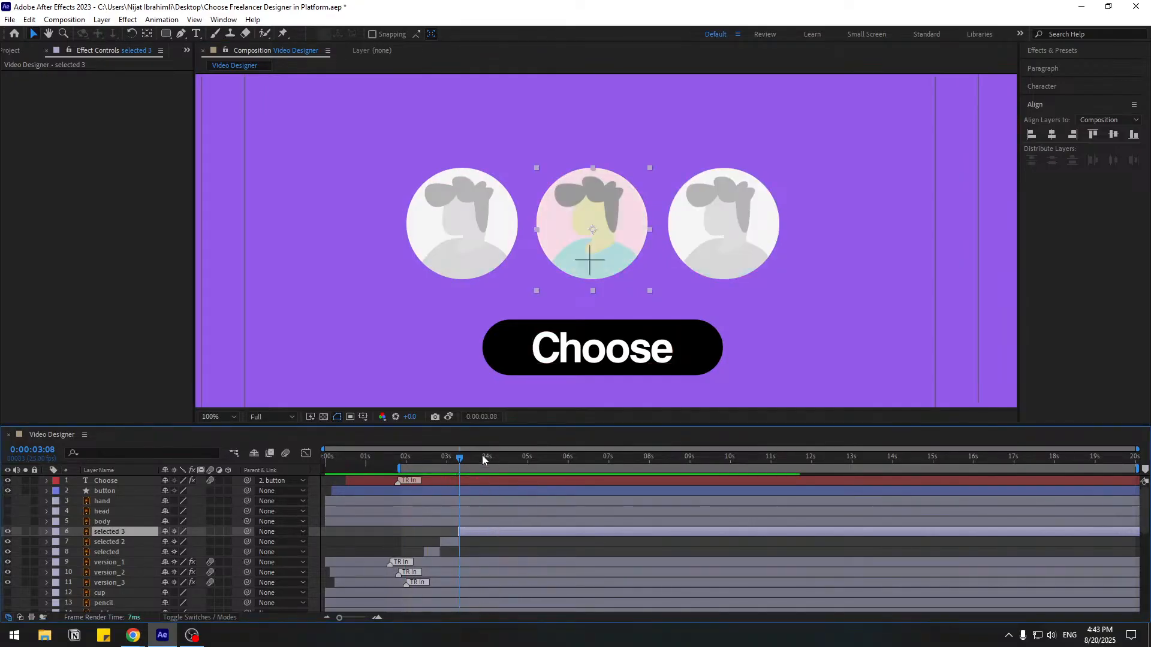
drag(482, 458, 508, 458)
scroll(609, 263, up, 4)
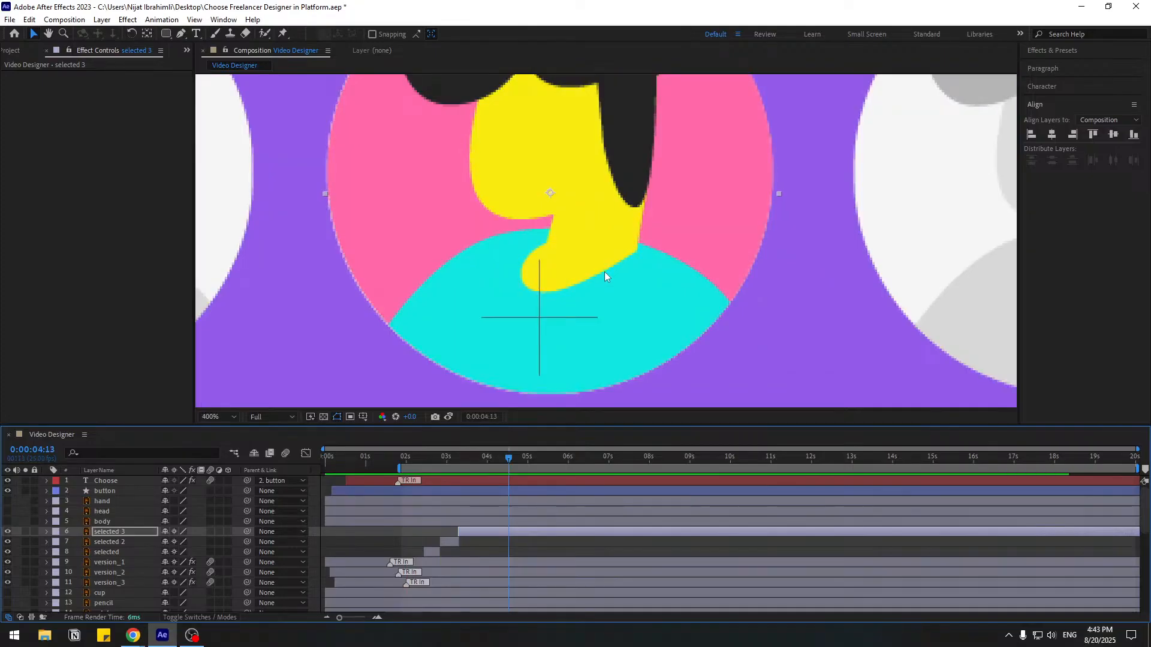
scroll(606, 275, down, 4)
key(space)
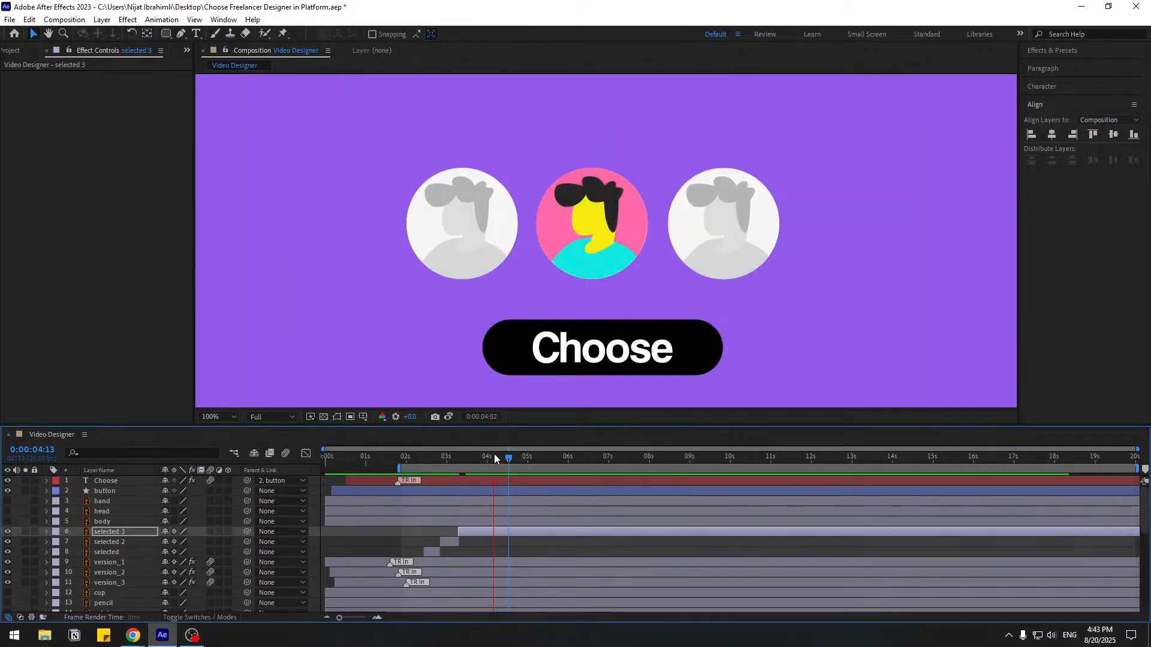
click(461, 459)
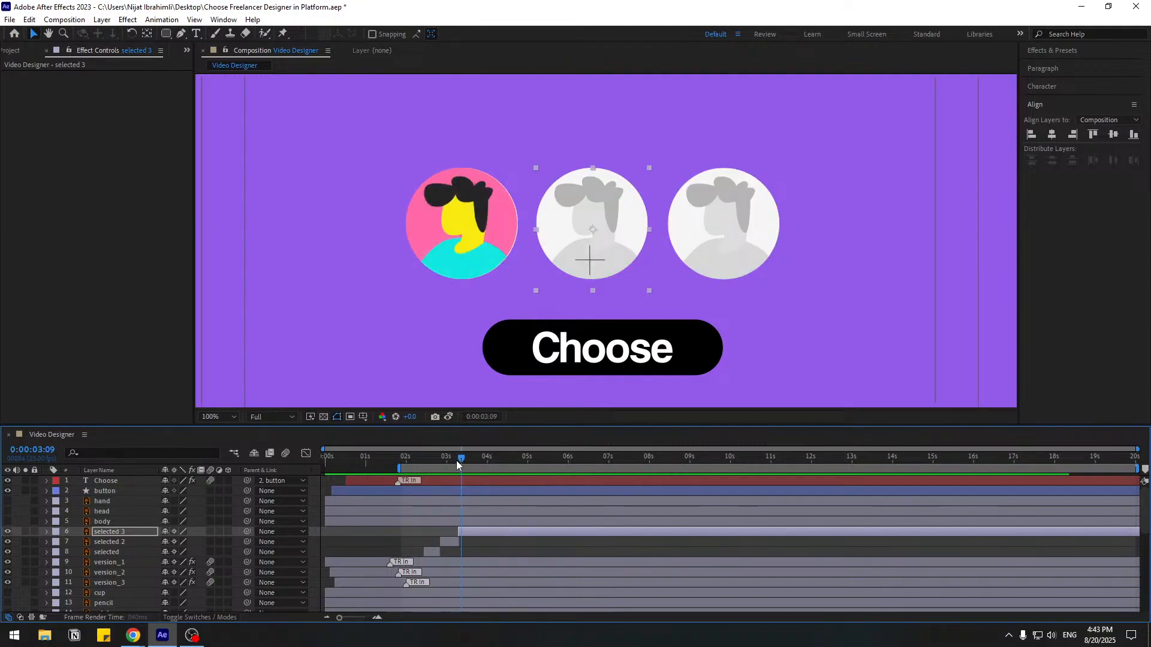
drag(456, 460, 486, 465)
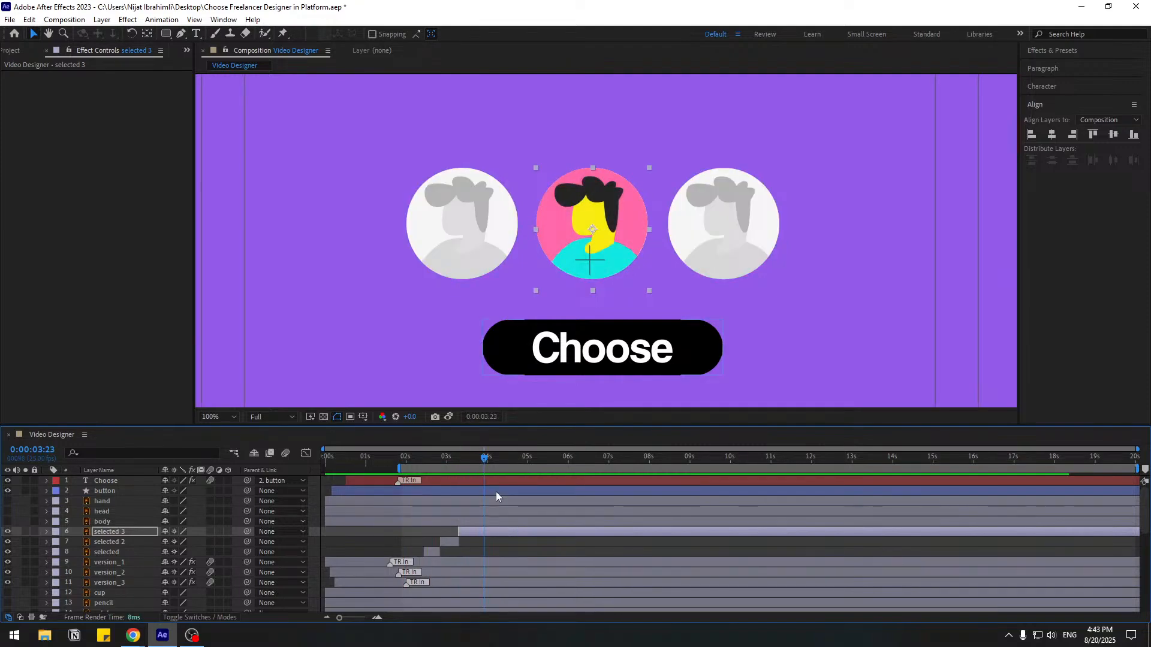
- Duplicate the selected 3 layer, shift the copy later, and cut off the original after 0:00:03:16
key(ctrl+d)
drag(470, 533, 495, 534)
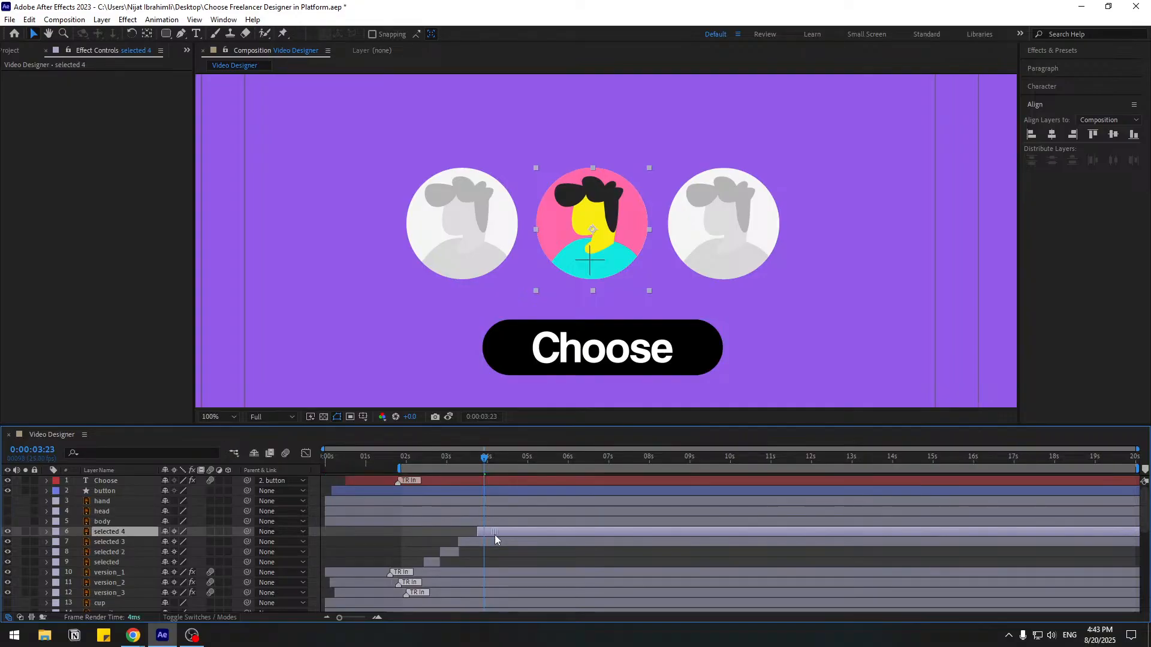
click(470, 458)
click(472, 458)
click(495, 542)
key(ctrl+shift+d)
key(Delete)
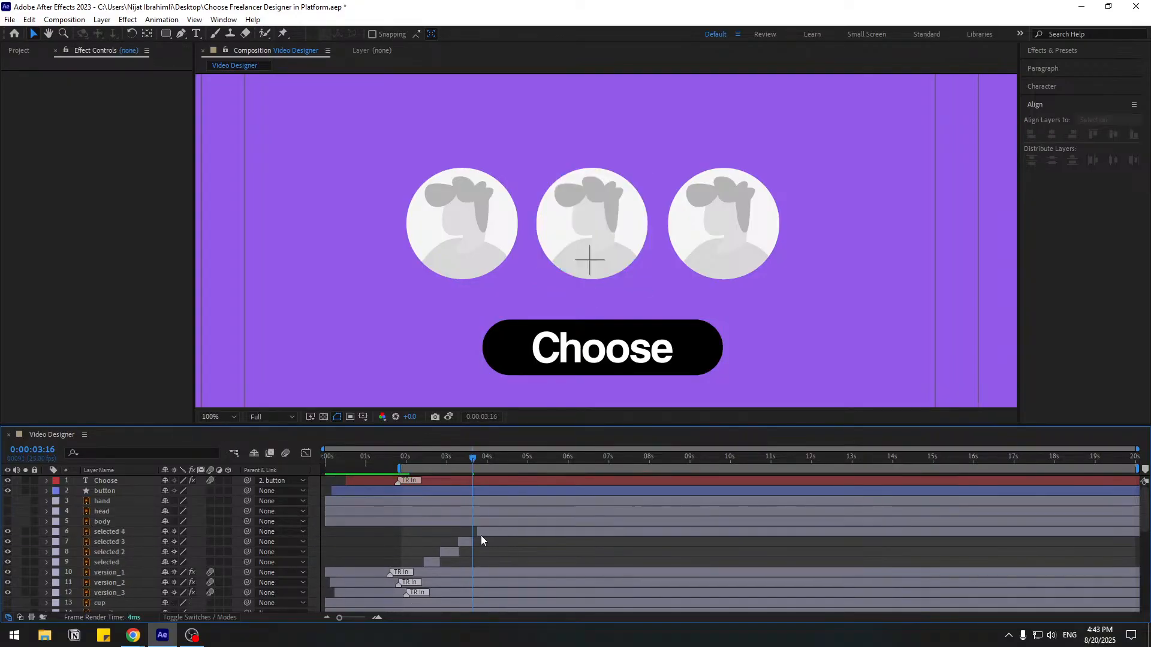
- Shift the selected 4 layer to start at 0:00:03:16 and place its avatar over the first grey avatar
drag(488, 532, 484, 533)
drag(473, 459, 501, 459)
drag(570, 219, 442, 226)
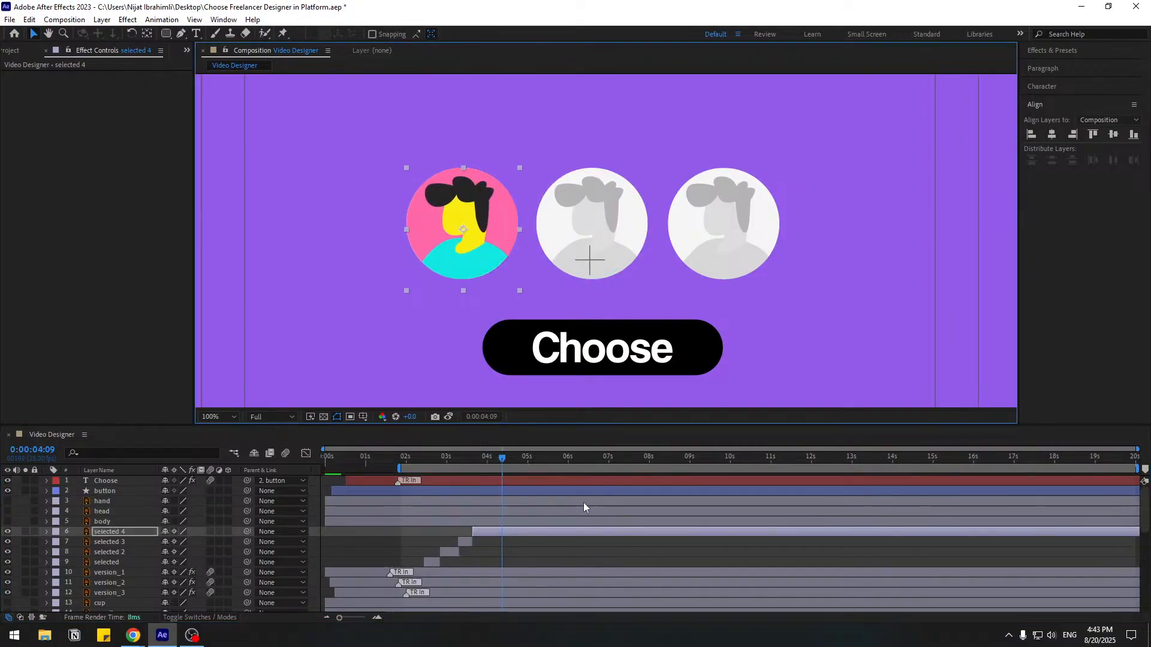
- Duplicate the selected 4 layer, end the original at 0:00:04:02 and start the selected 5 copy there
key(ctrl+d)
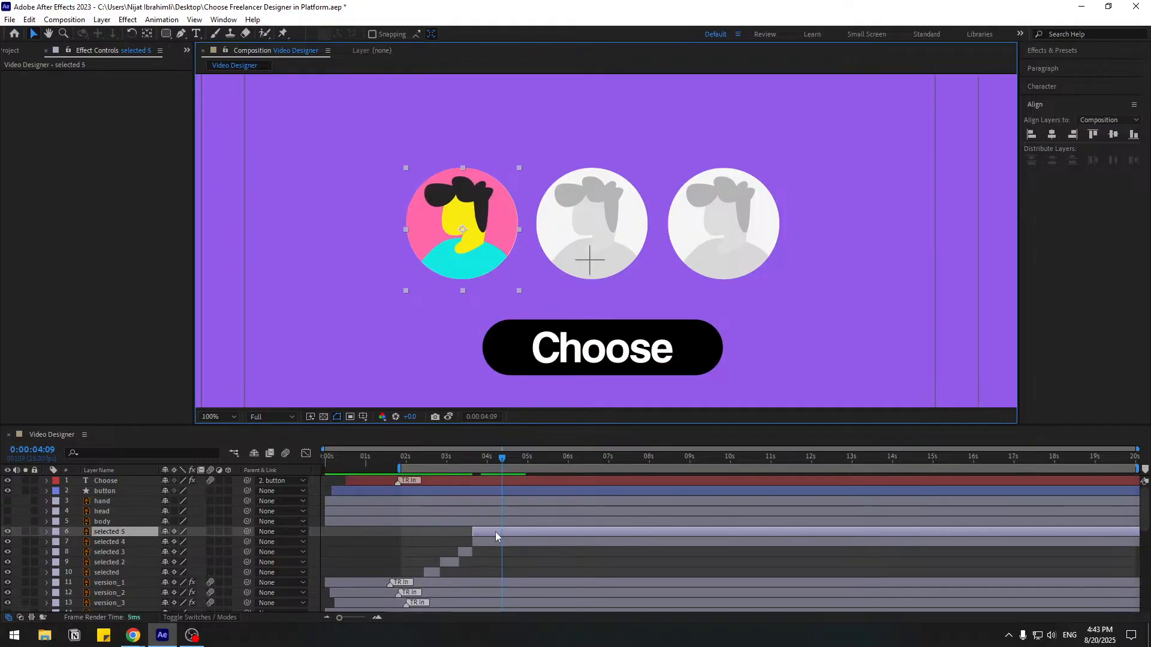
click(490, 457)
click(504, 542)
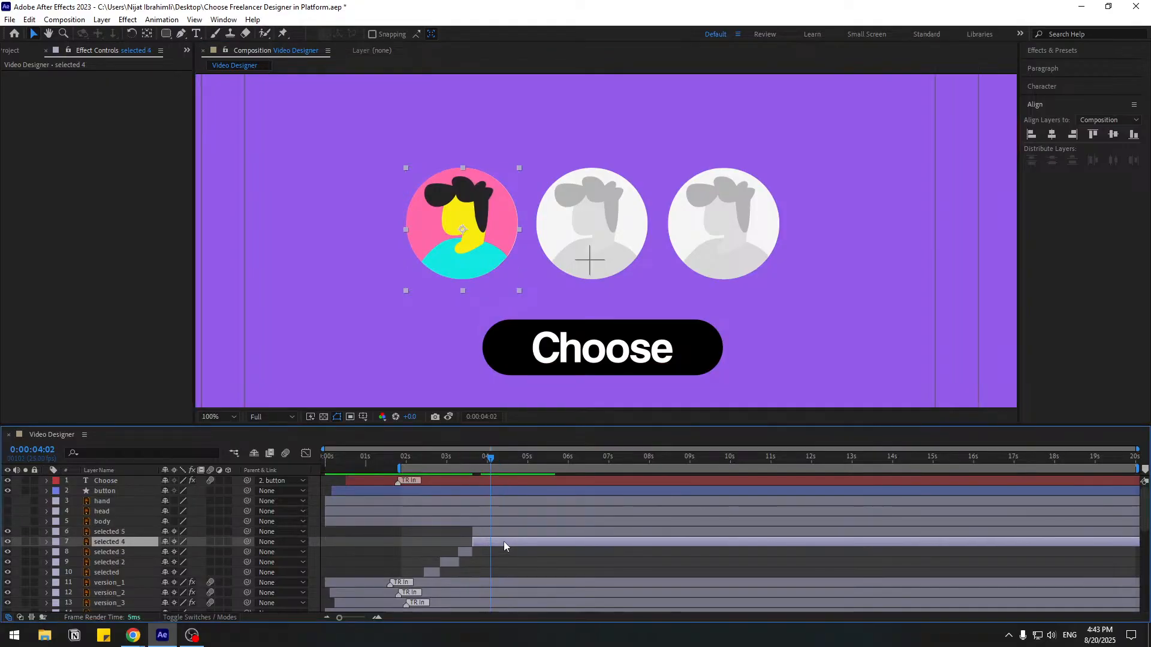
key(alt+])
click(491, 532)
key(alt+[)
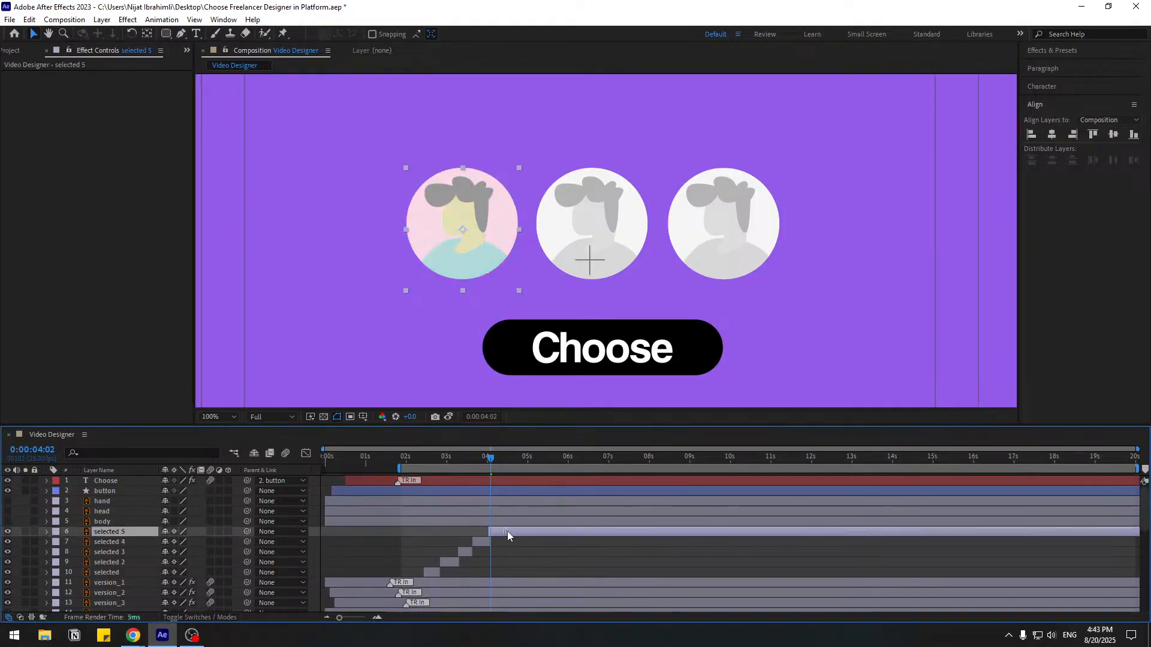
- Place the selected 5 avatar over the middle grey avatar in the composition
key(space)
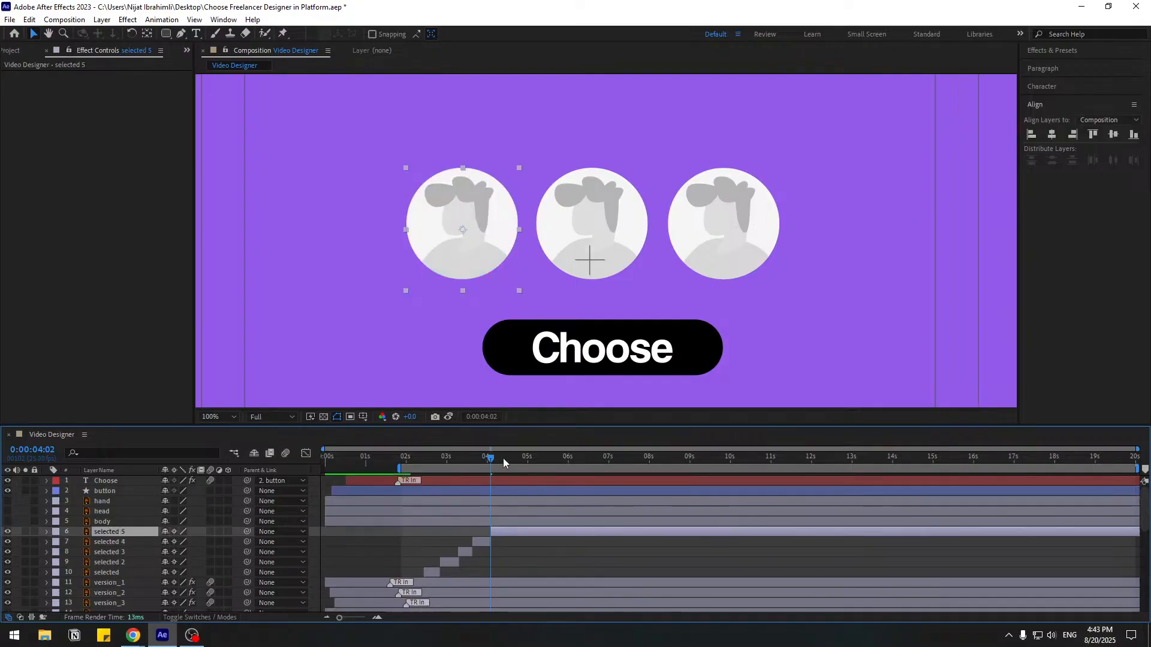
key(shift+Right)
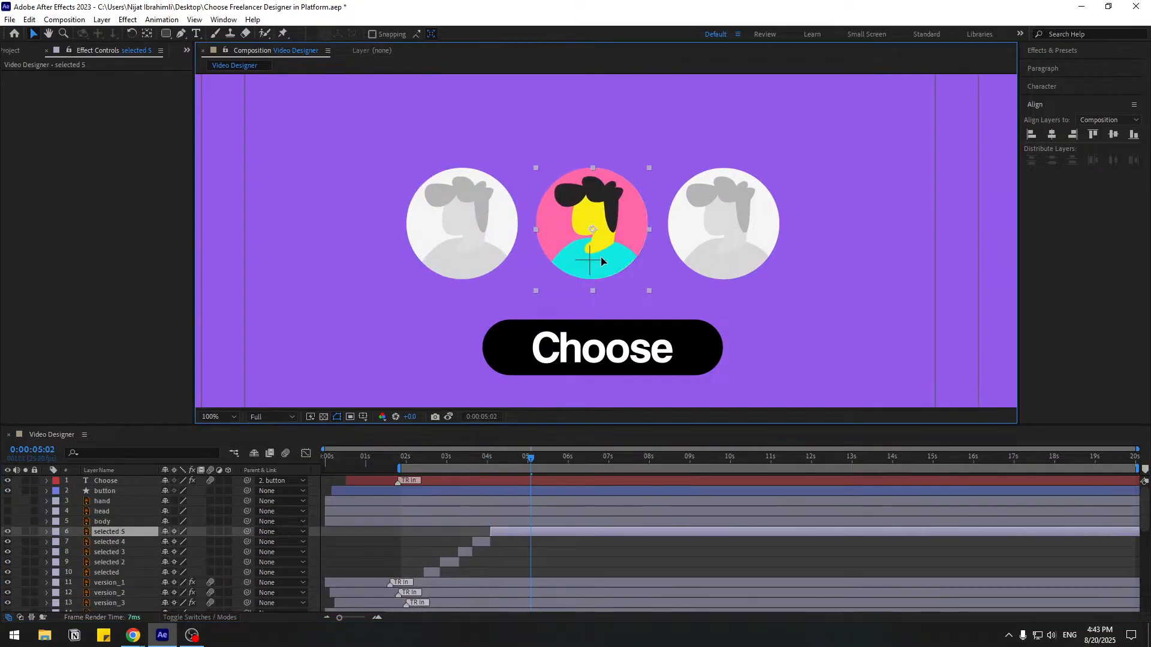
drag(493, 465, 494, 465)
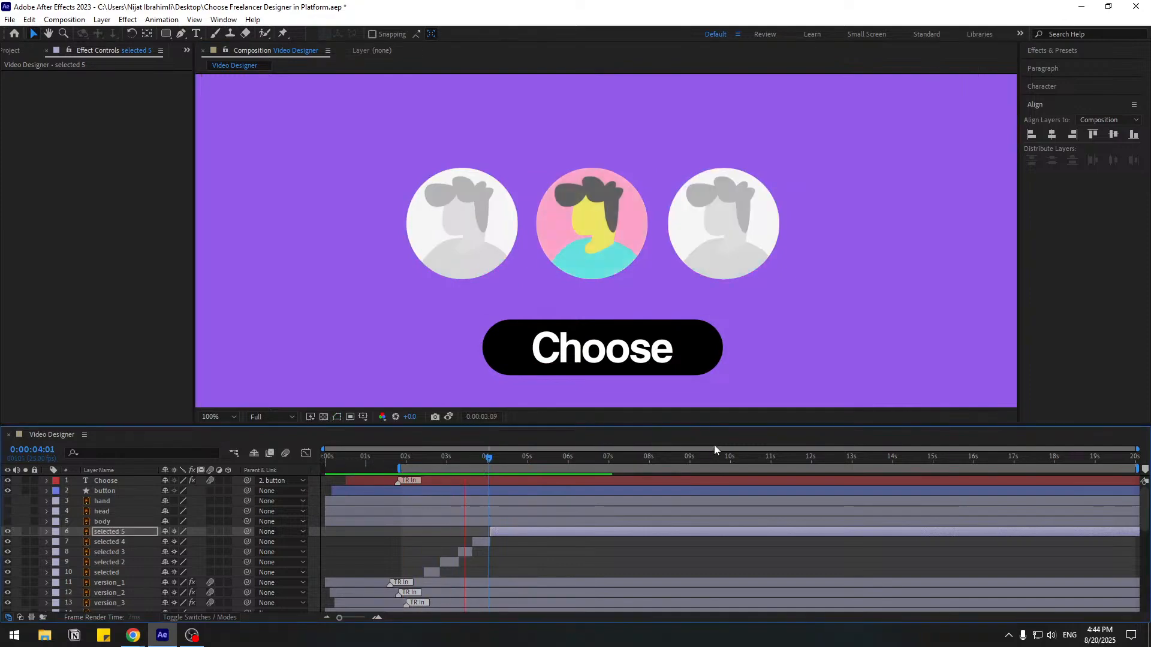
- Check the avatar highlight sequence up to 0:00:04:21 and save the project
key(space)
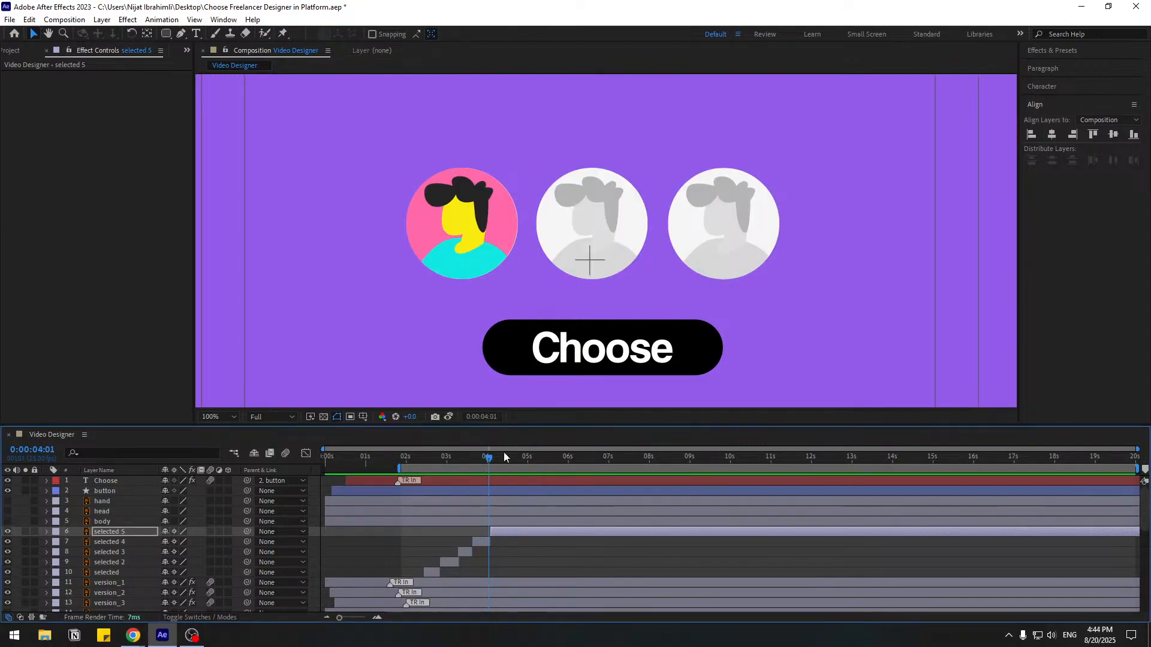
drag(504, 457, 521, 462)
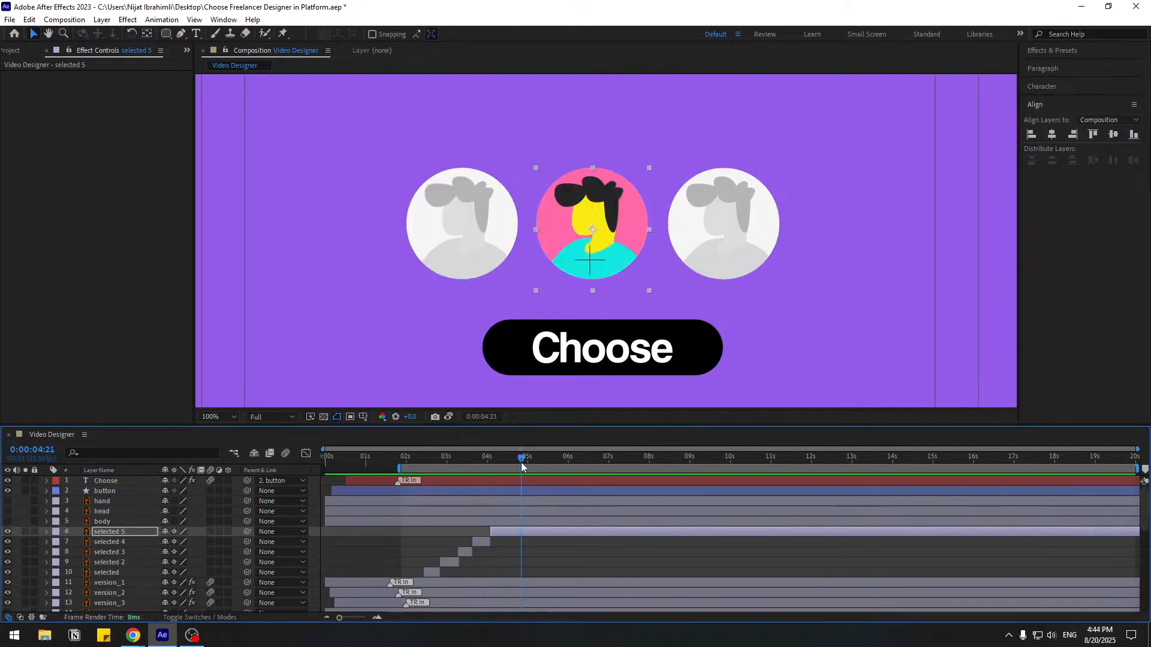
click(588, 555)
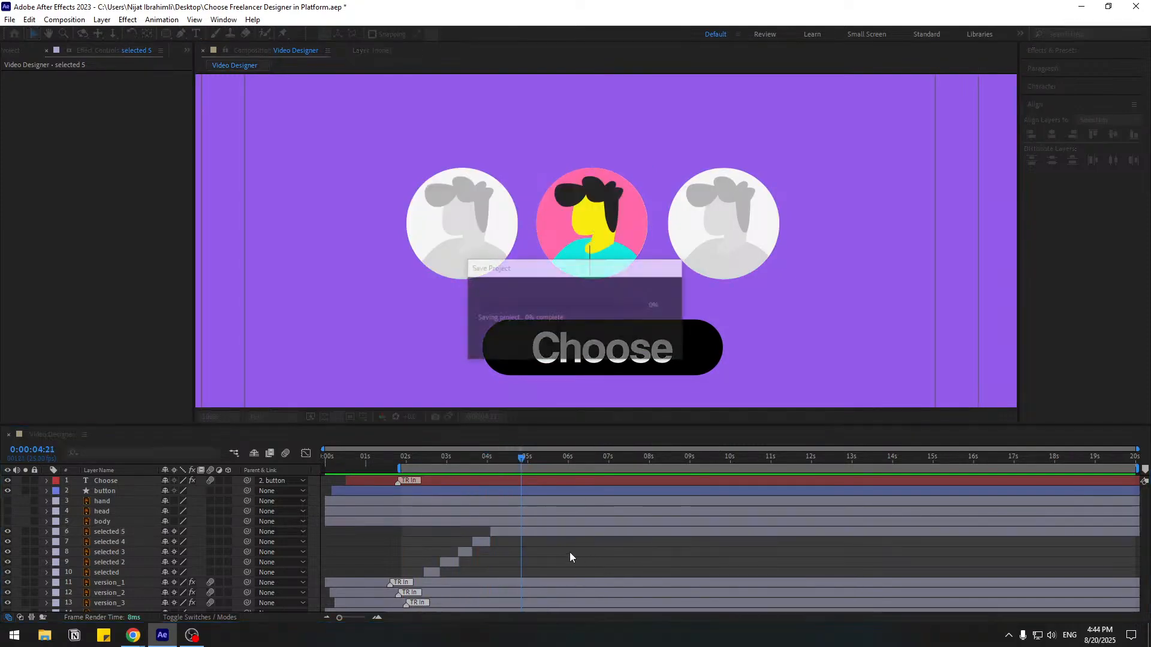
- Add a Scale keyframe to the button layer at 0:00:04:21 and advance the time to 0:00:05:06
click(106, 491)
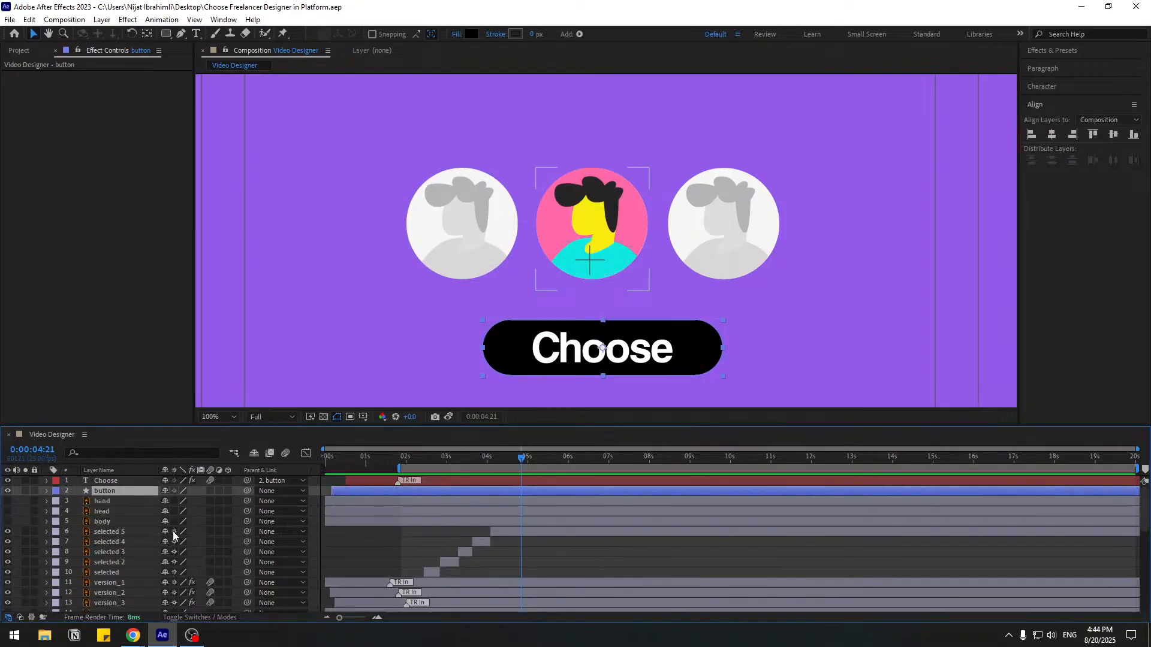
key(s)
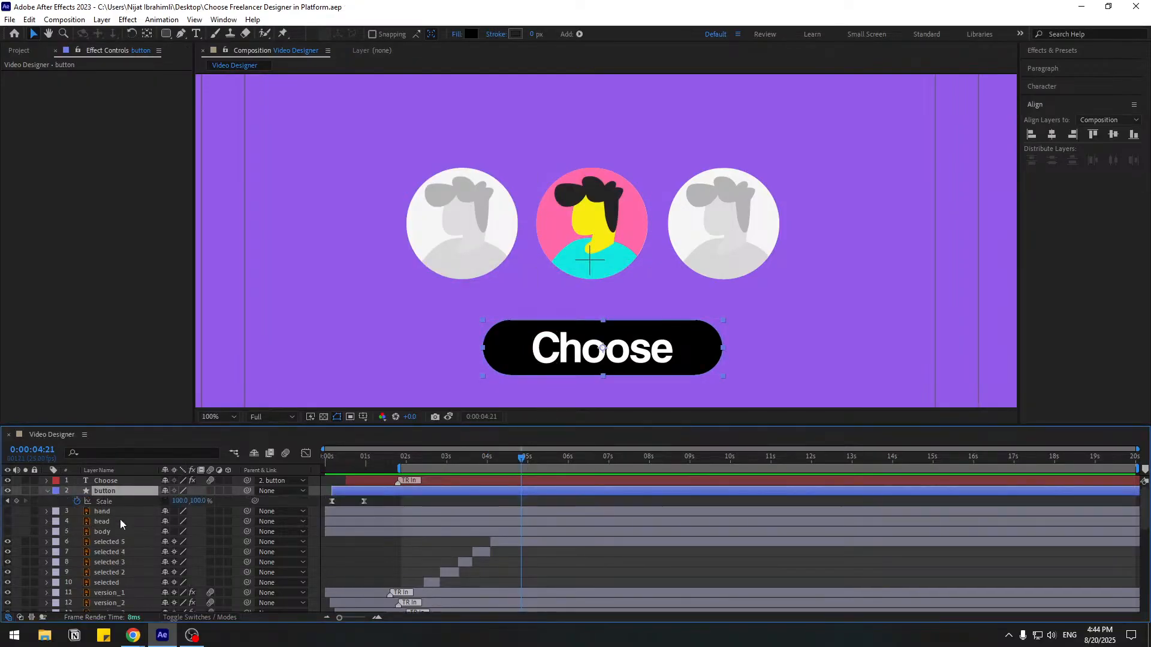
click(17, 505)
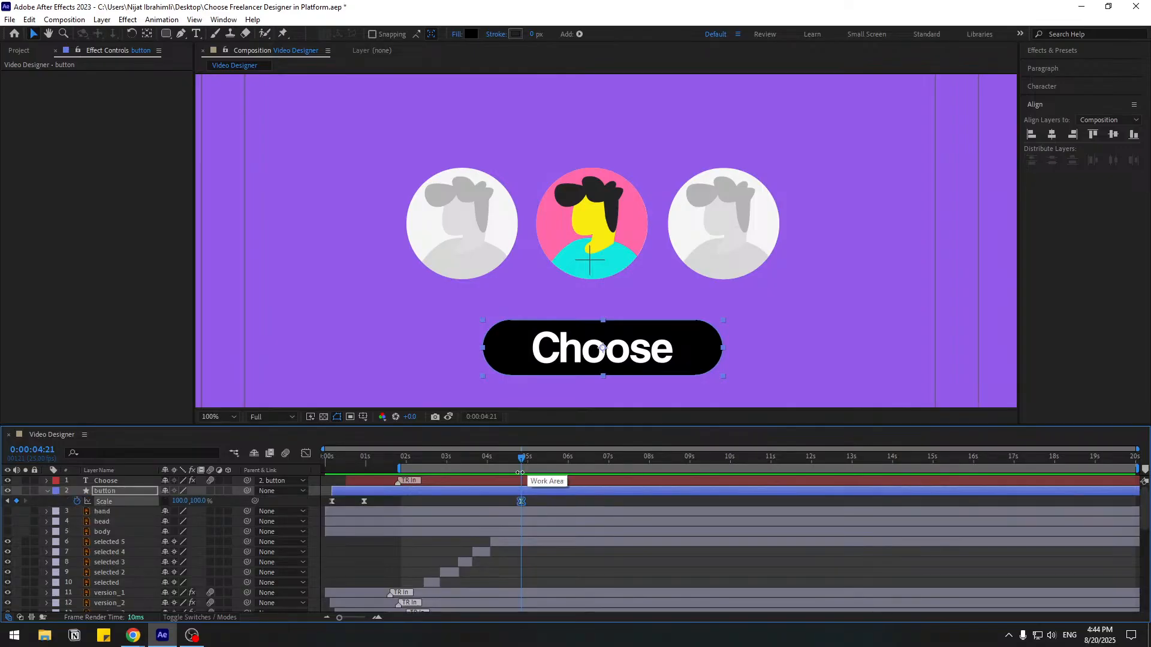
key(shift+Page_Down)
text(80)
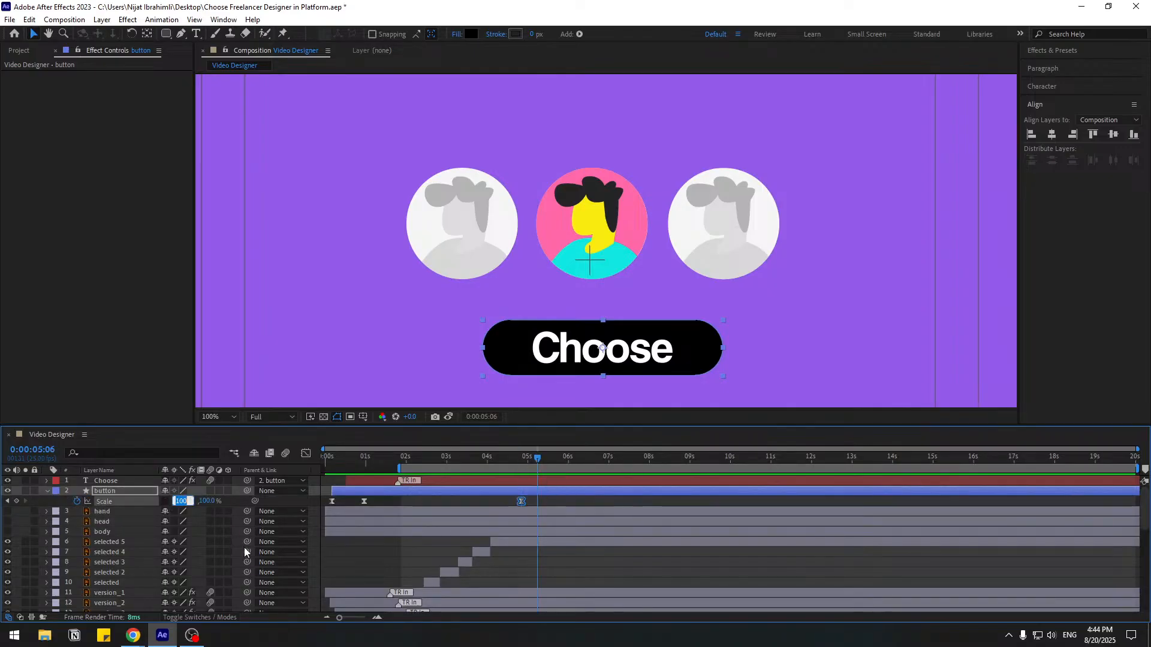
key(Return)
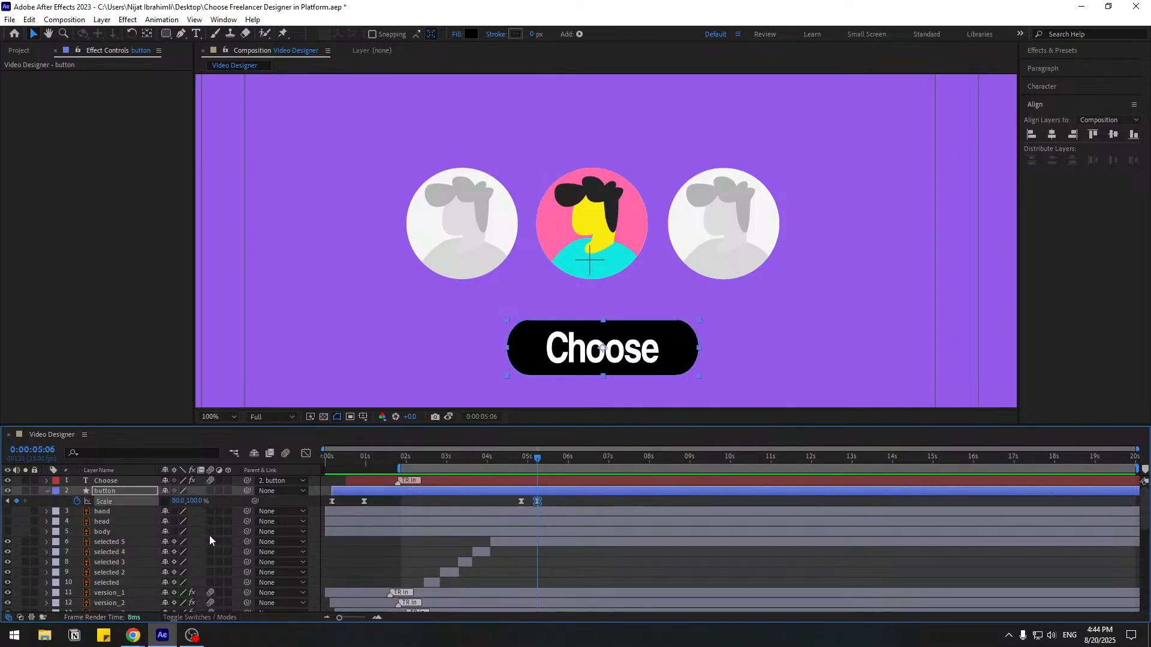
key(ctrl+z)
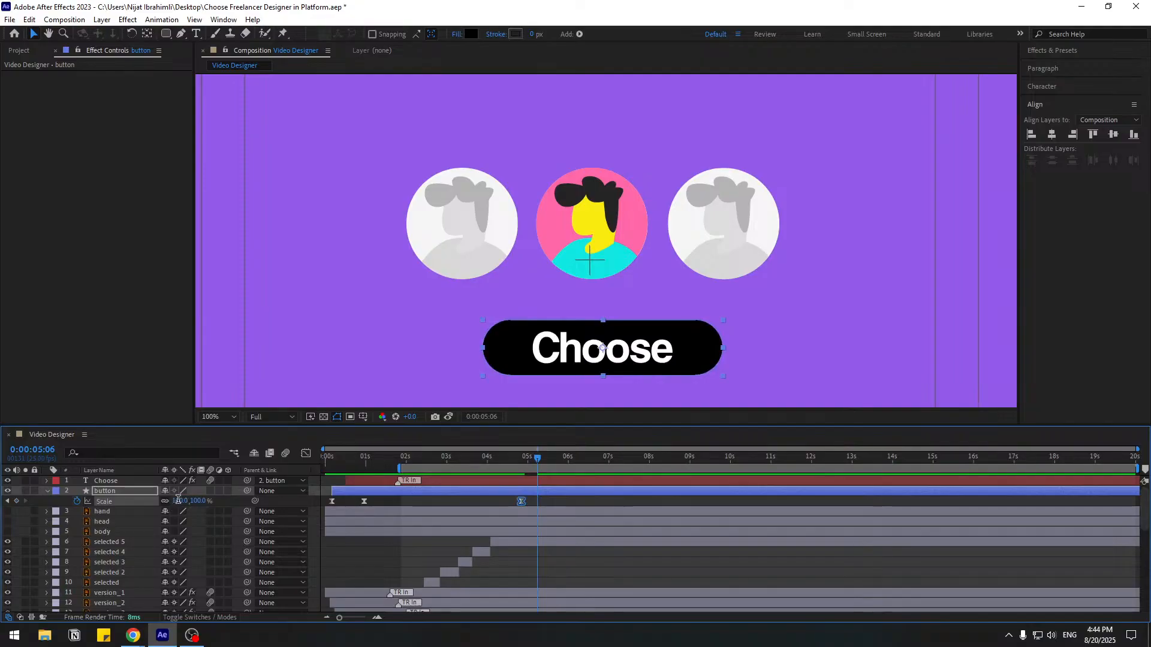
- Constrain the button's scale proportions and set its Scale to 90% at 0:00:05:06
text(80)
key(Return)
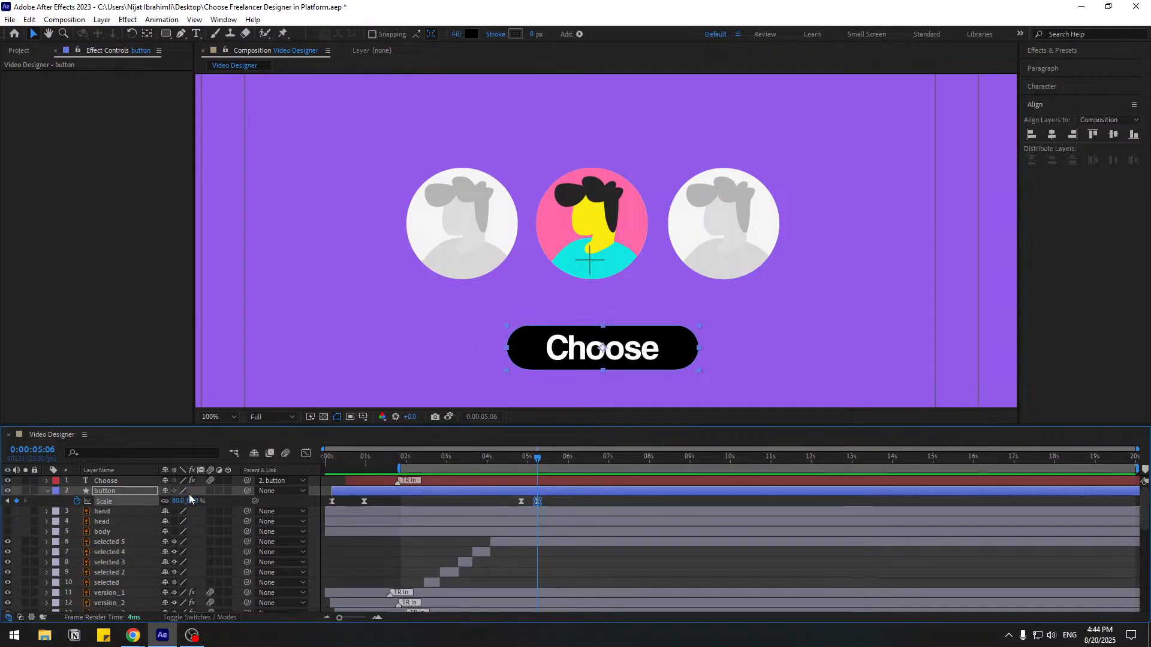
text(90)
key(Return)
mouse_move(539, 460)
mouse_down()
mouse_move(520, 457)
mouse_move(538, 461)
mouse_up()
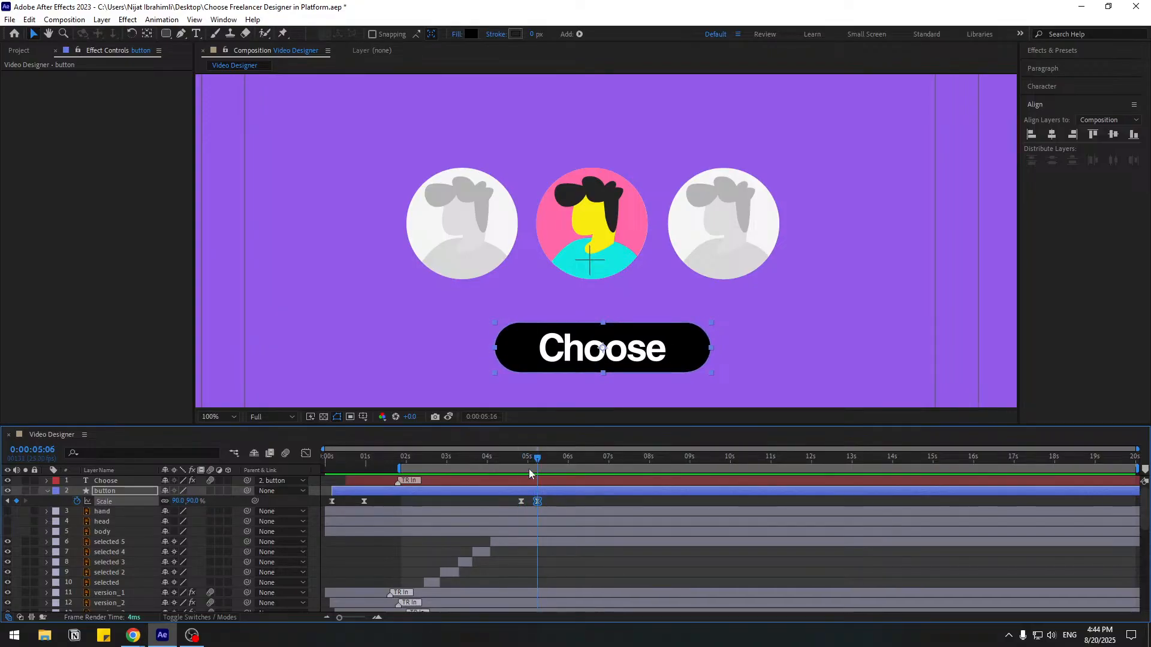
- Add button Scale keyframes of 103% at 0:00:05:16, 95% at 0:00:06:01 and 100% at 0:00:06:11
key(shift+Page_Down)
text(103)
key(Return)
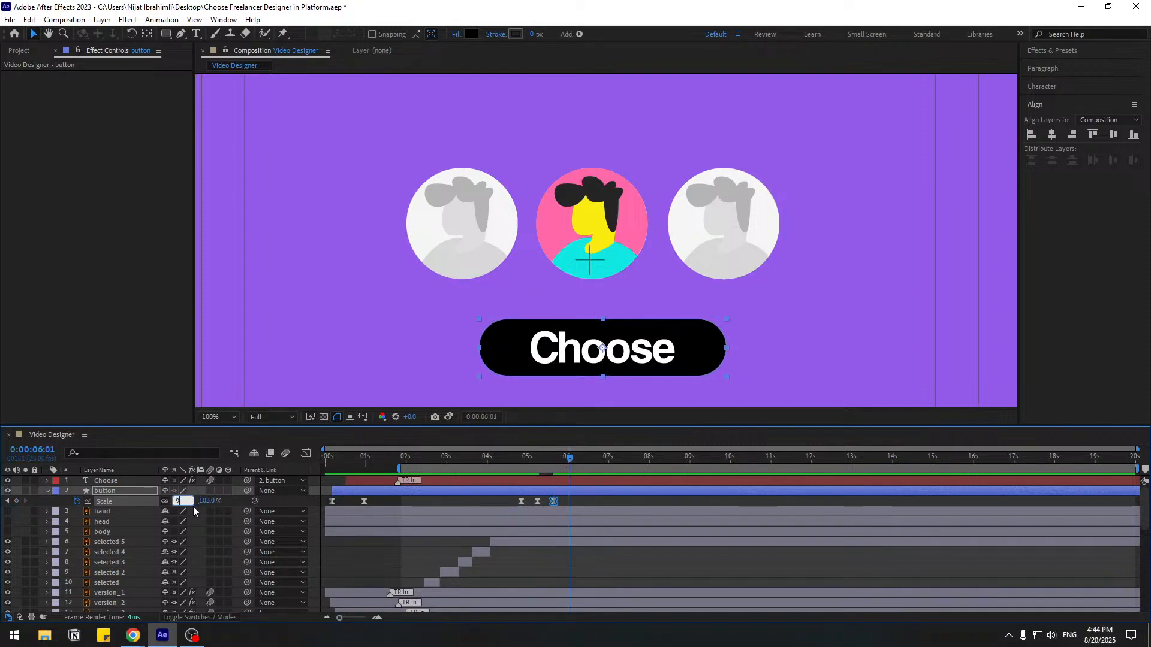
key(Return)
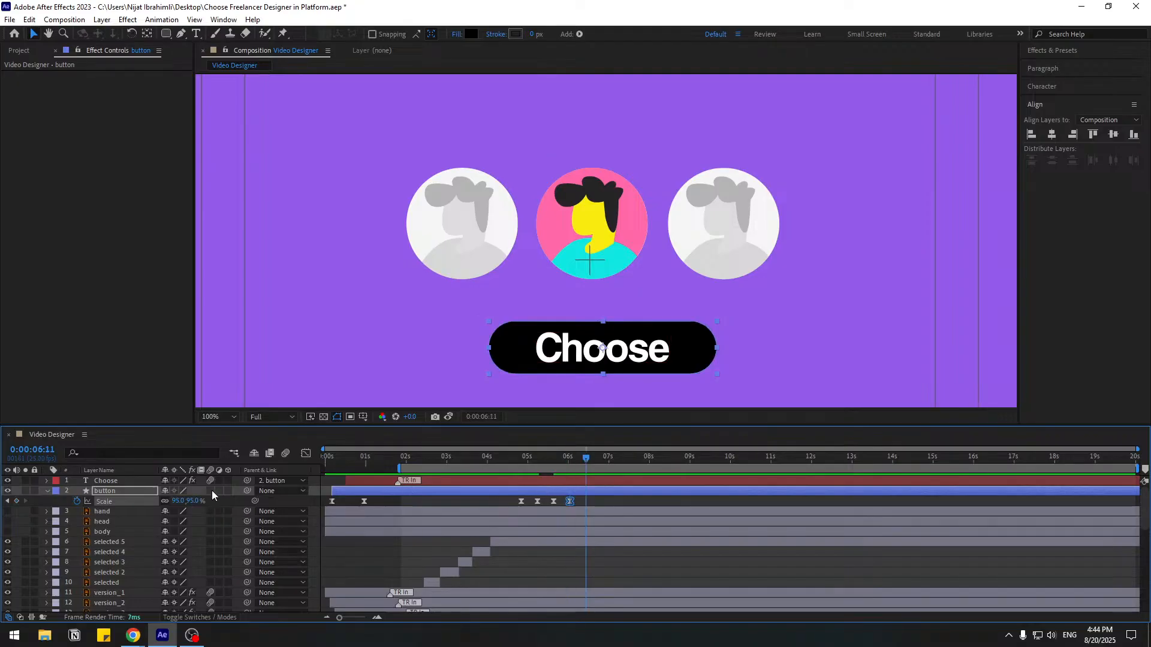
key(Return)
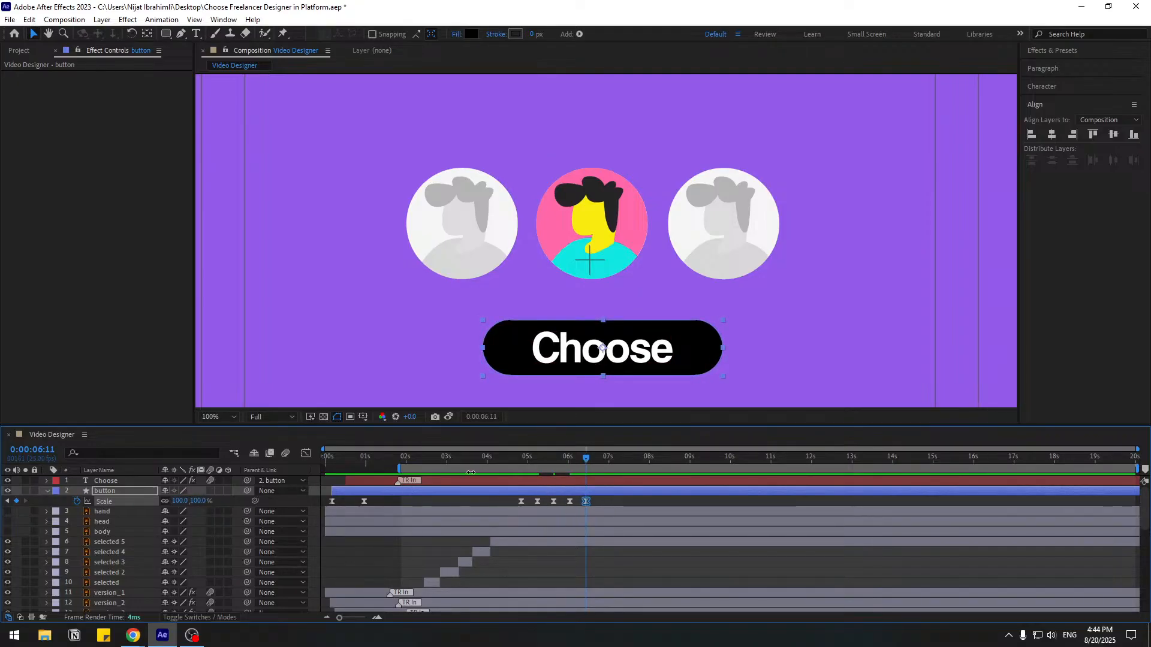
- Move the work area start to about 0:00:04:10 and preview the button's scale bounce
drag(402, 470, 520, 469)
key(space)
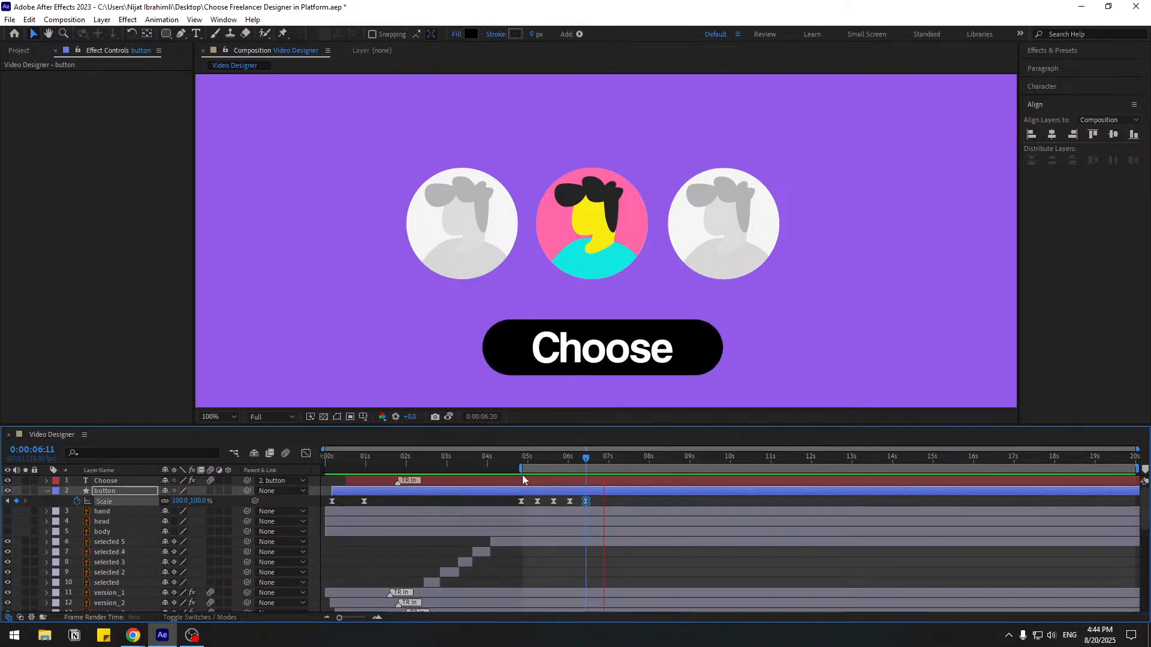
drag(521, 470, 502, 468)
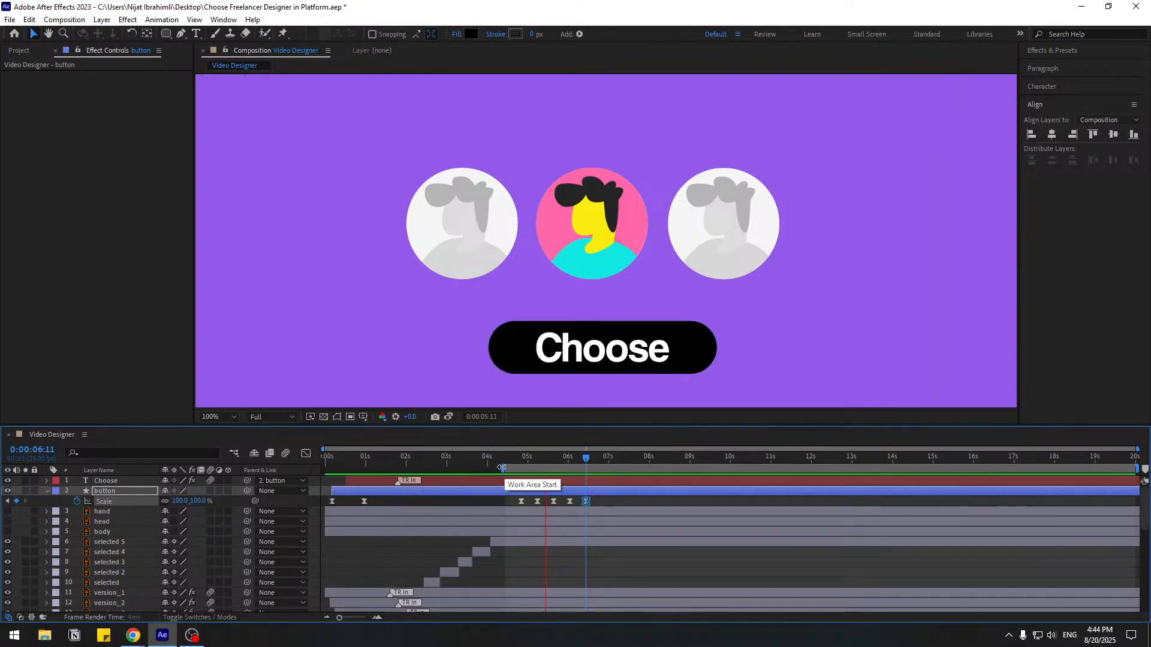
key(space)
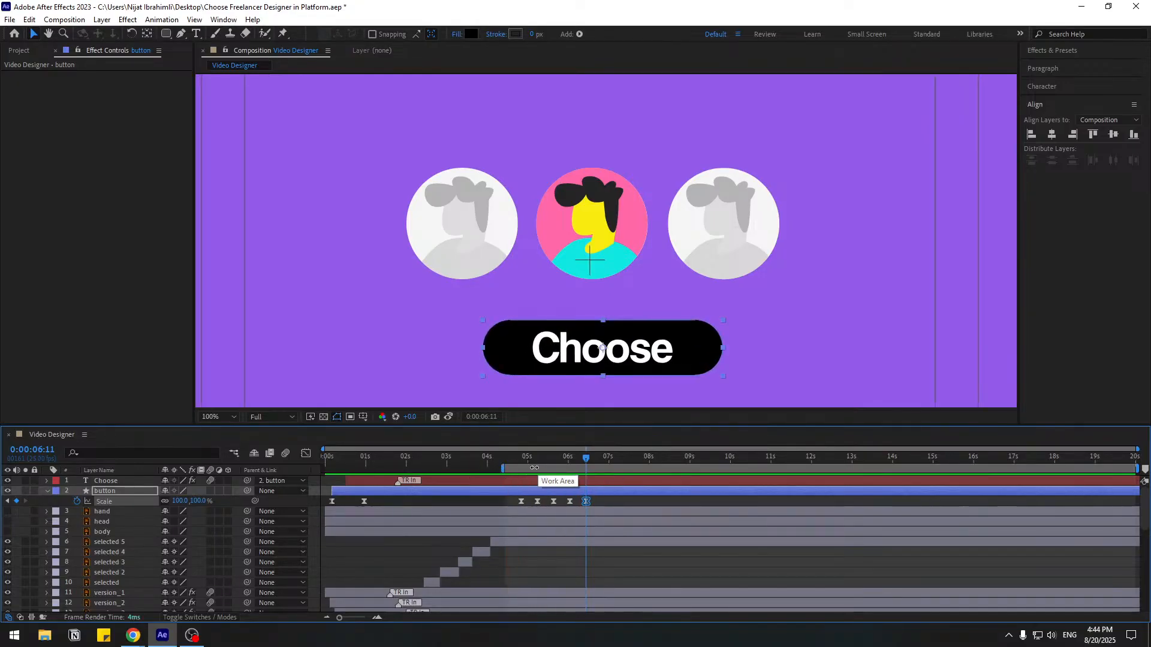
- Add the Particle Fireworks precomp from Animation Composer 3's Starter Precomps Shape Elements and close the plugin window
click(224, 19)
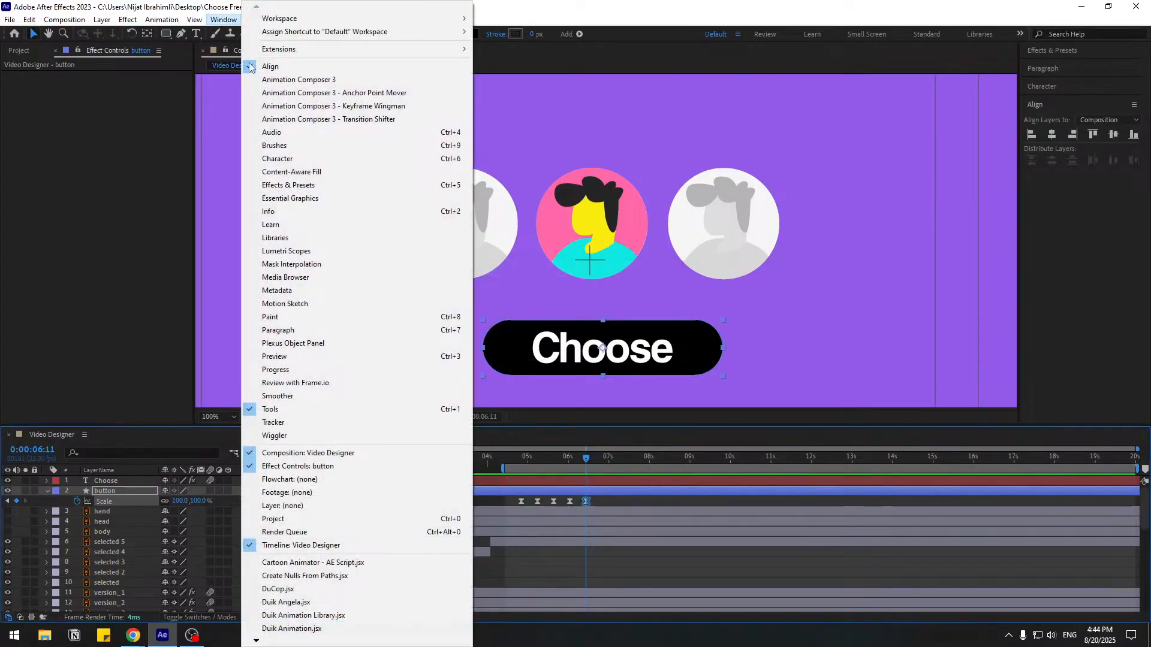
click(280, 80)
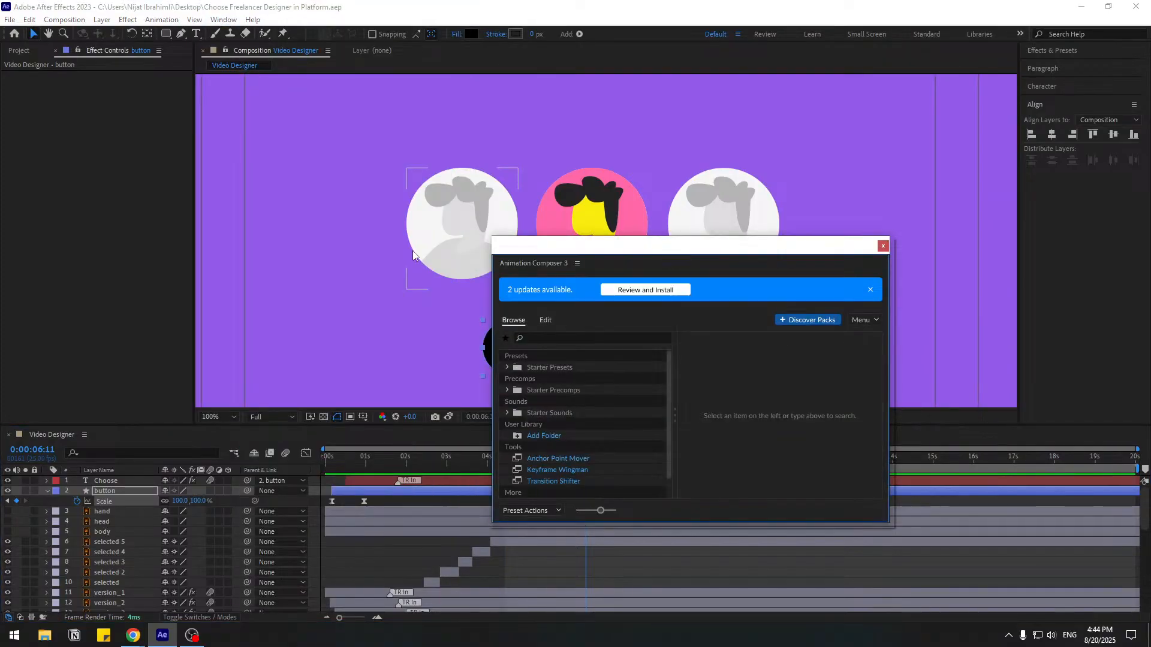
click(508, 391)
click(553, 413)
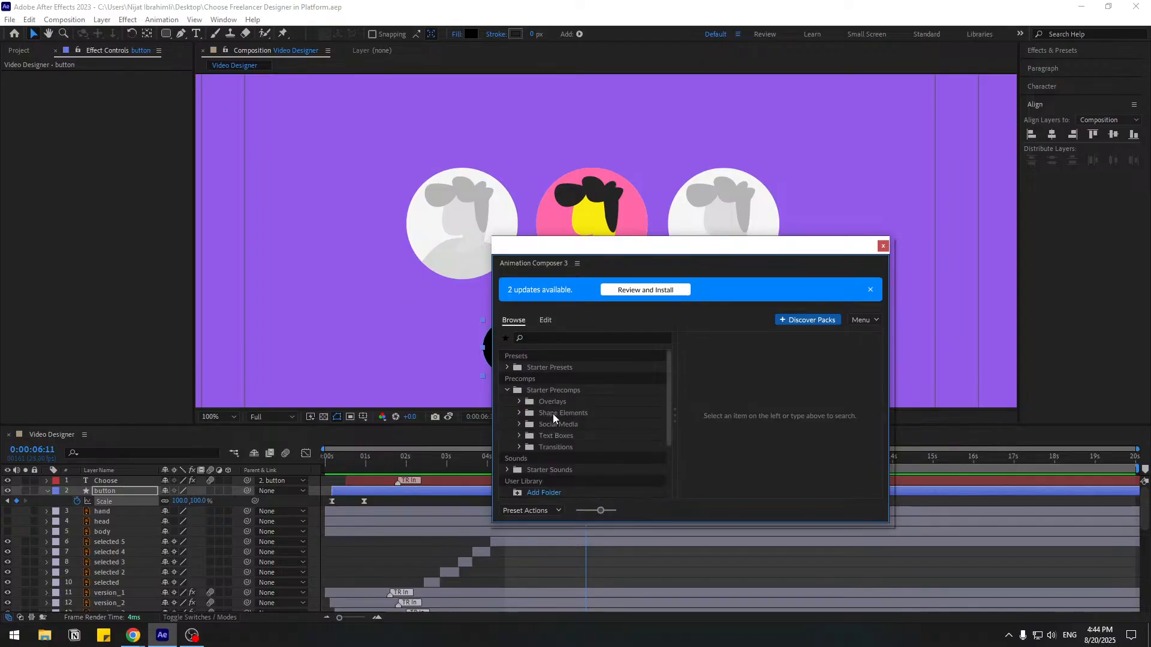
scroll(878, 419, down, 2)
scroll(875, 462, down, 3)
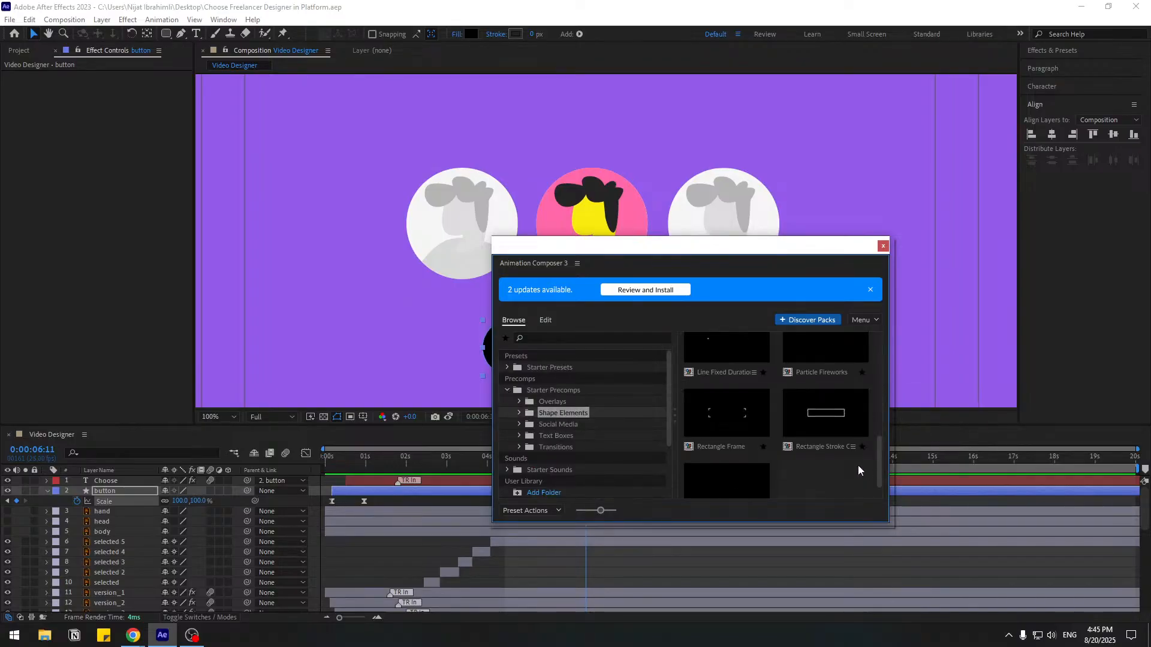
scroll(869, 449, up, 1)
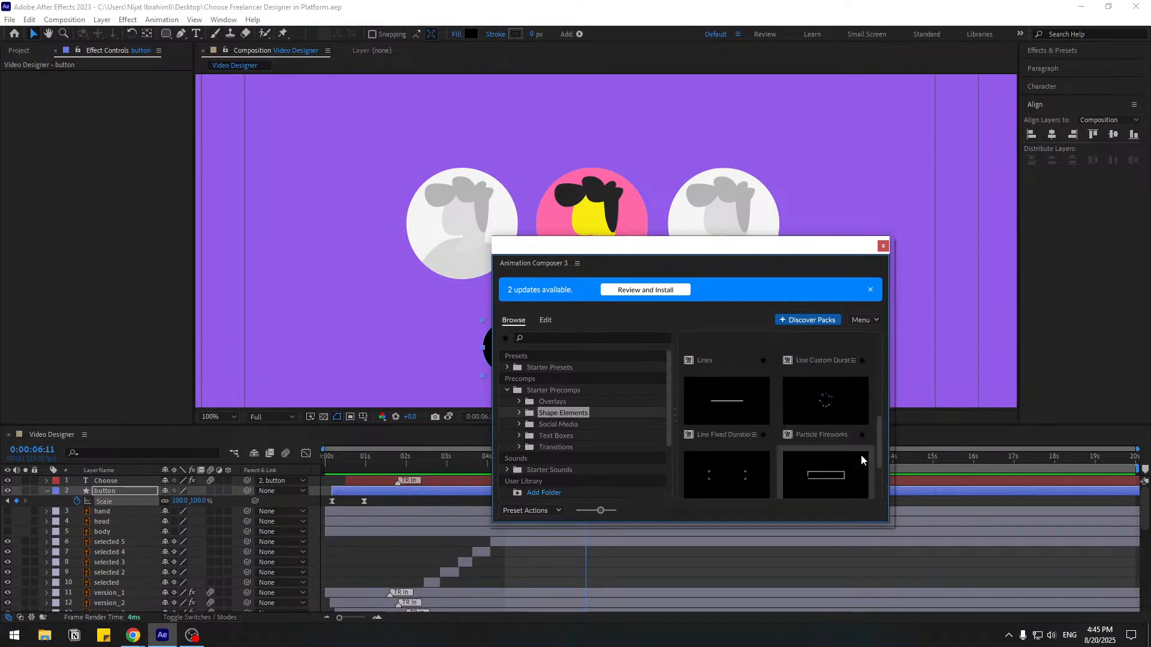
click(826, 427)
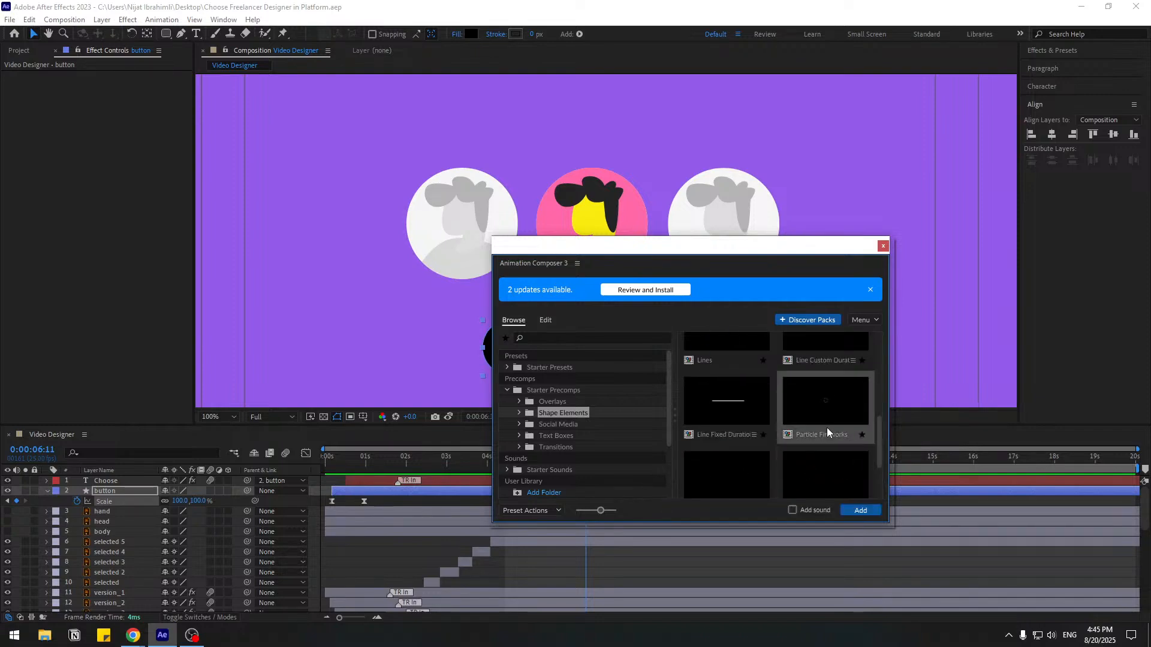
click(843, 510)
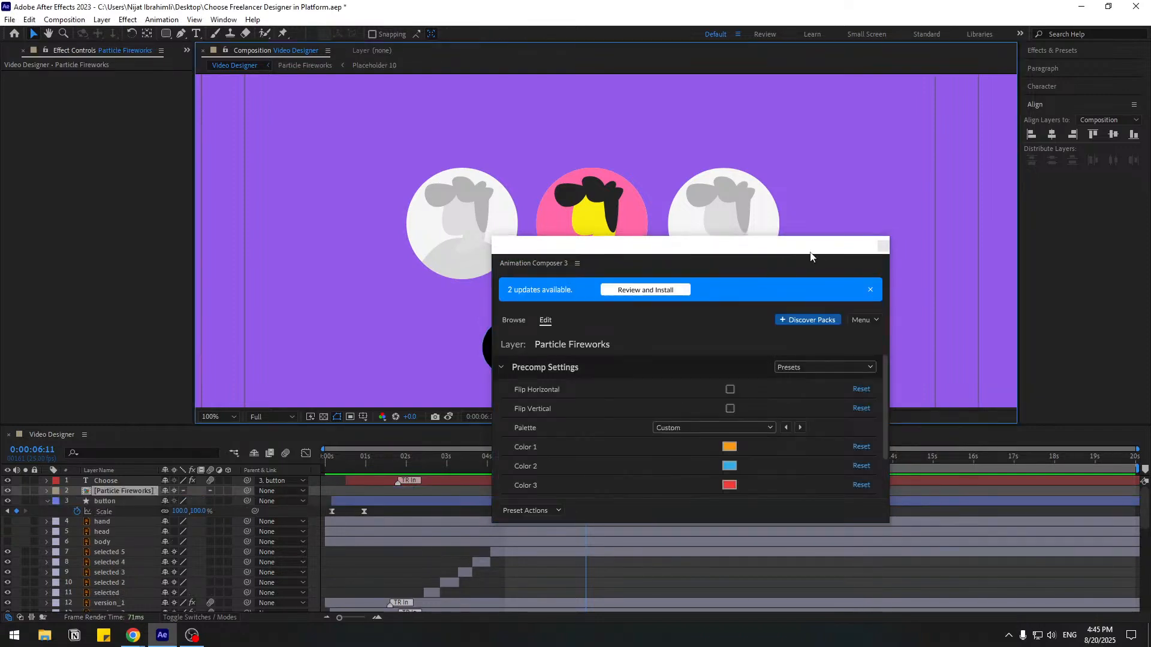
click(883, 247)
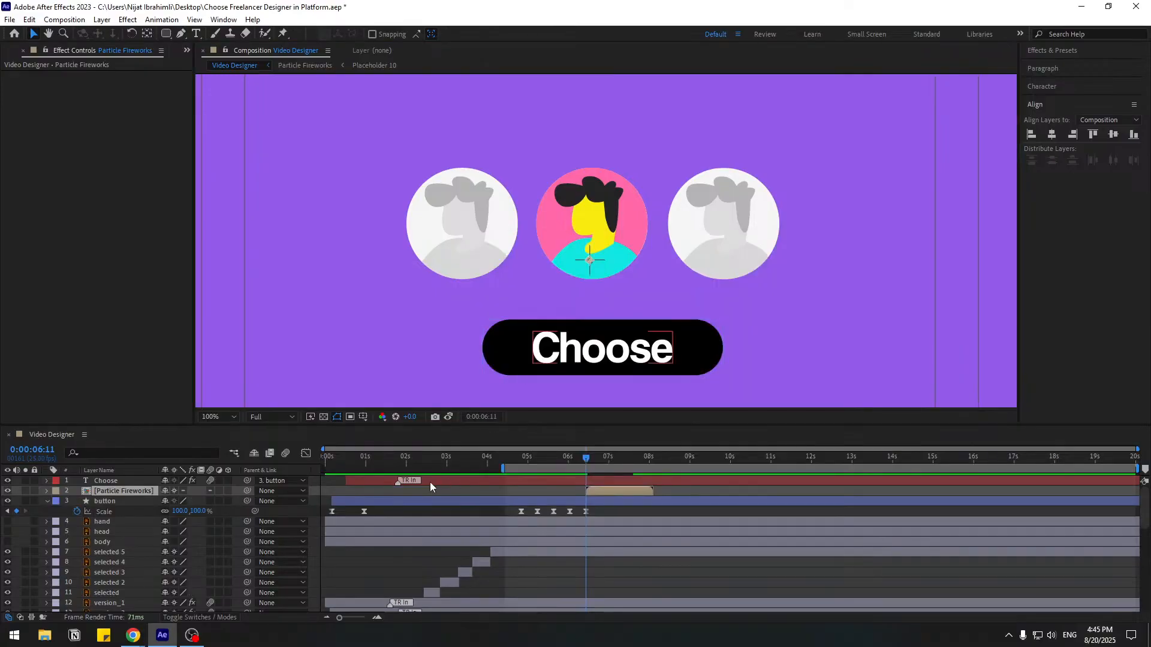
- Shift the Particle Fireworks layer and the button's Scale keyframes to about 0:00:04:10, extend the work area to the start, and preview
drag(597, 496, 501, 462)
key(space)
mouse_move(594, 509)
mouse_down()
mouse_move(506, 524)
mouse_move(506, 456)
mouse_move(520, 459)
mouse_move(476, 468)
mouse_move(513, 474)
mouse_move(344, 470)
mouse_up()
click(219, 417)
click(217, 221)
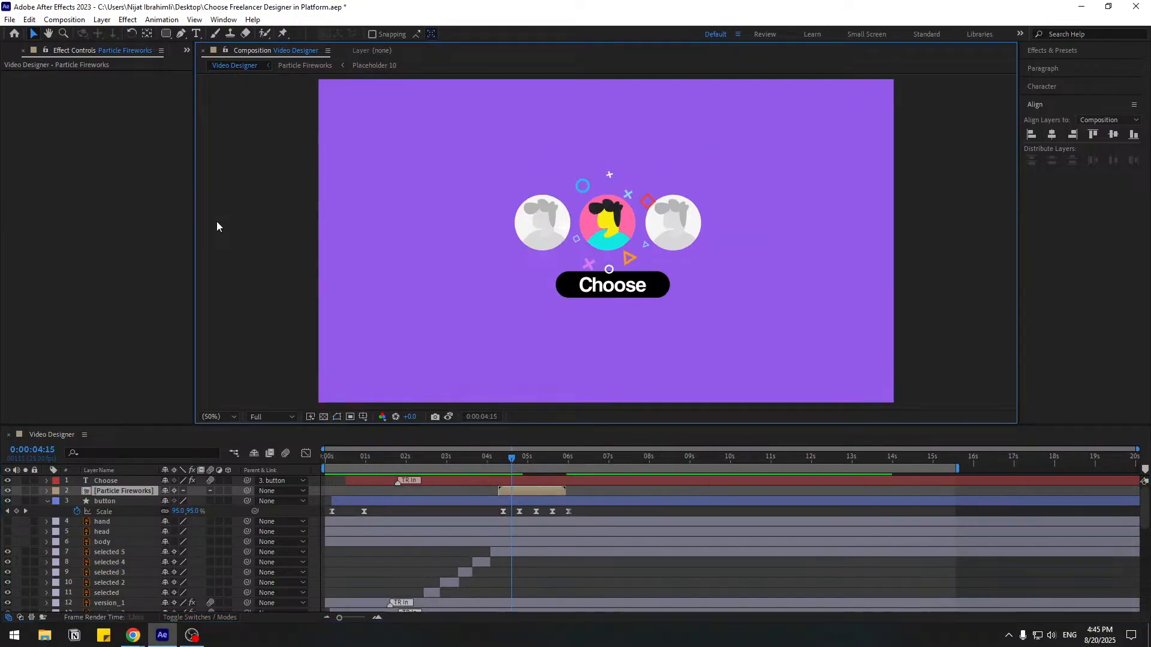
key(space)
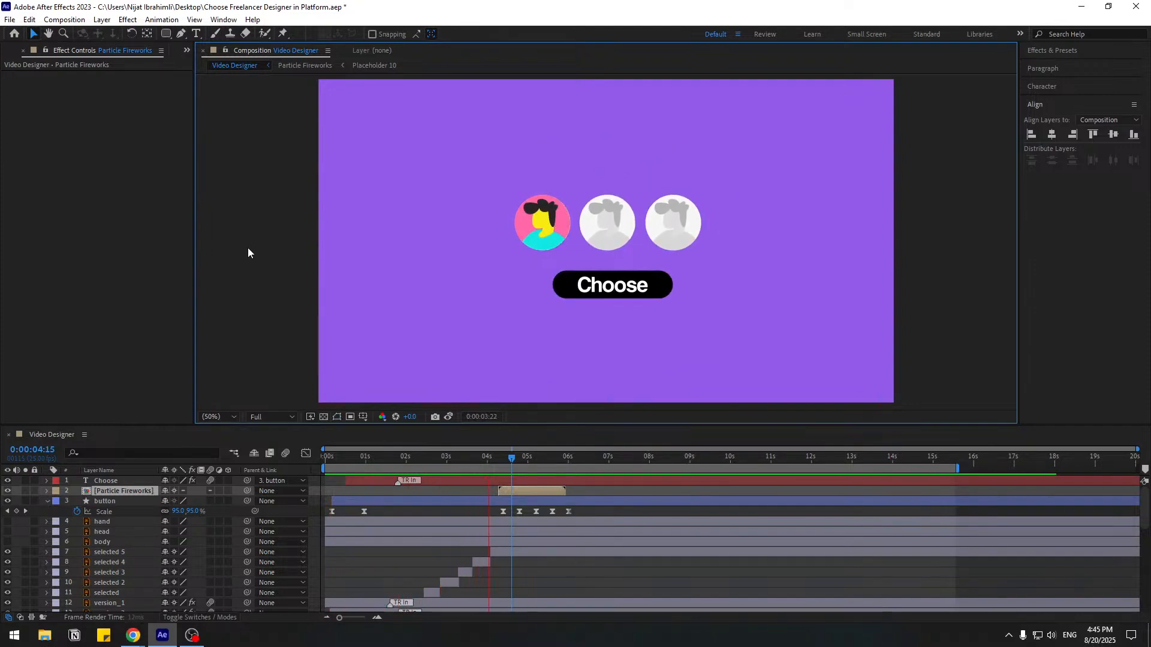
key(space)
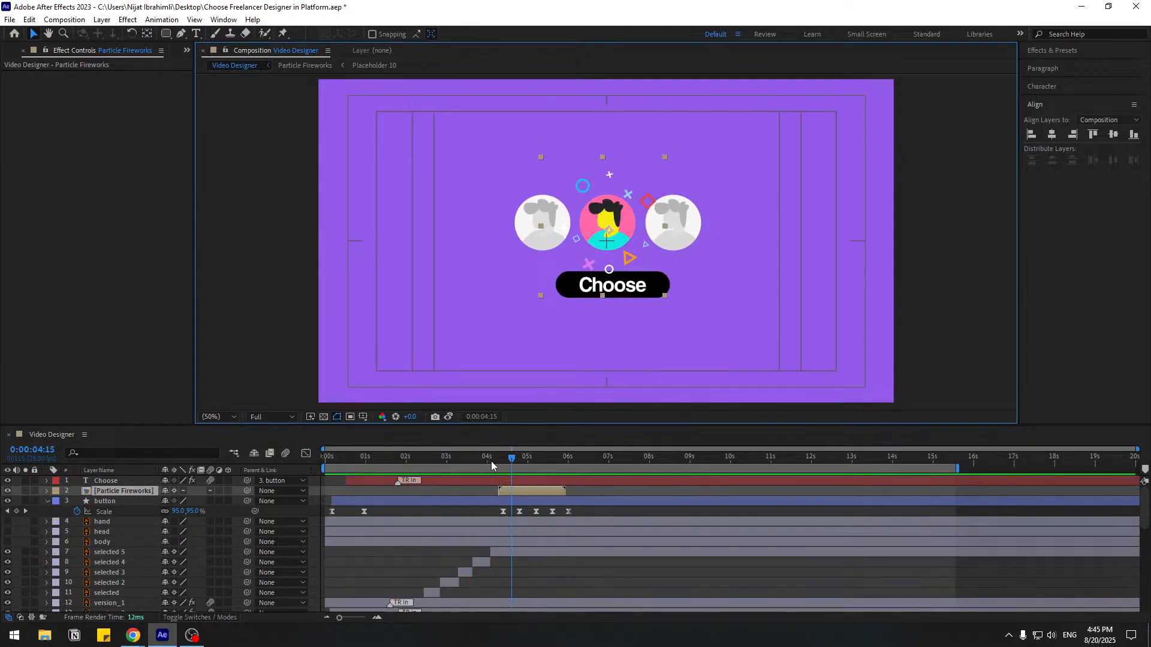
- Delay the button's Scale keyframes to start at about 0:00:04:17 and Particle Fireworks at about 0:00:04:21, and preview the timing
drag(491, 461, 519, 465)
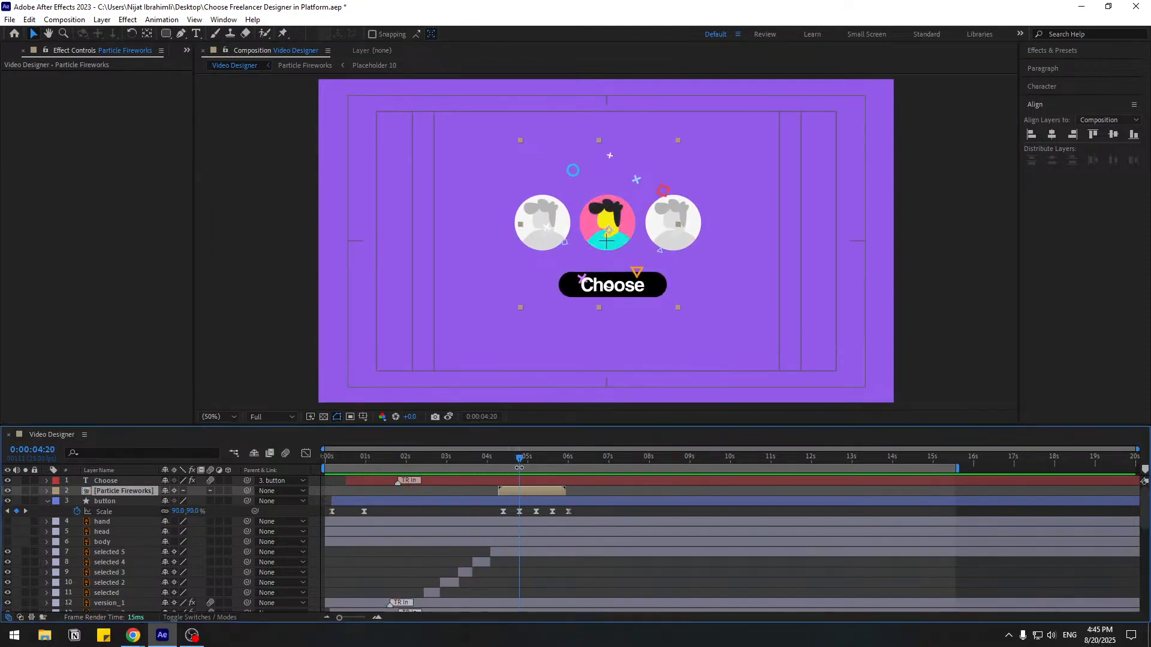
drag(577, 513, 540, 491)
click(522, 491)
click(512, 459)
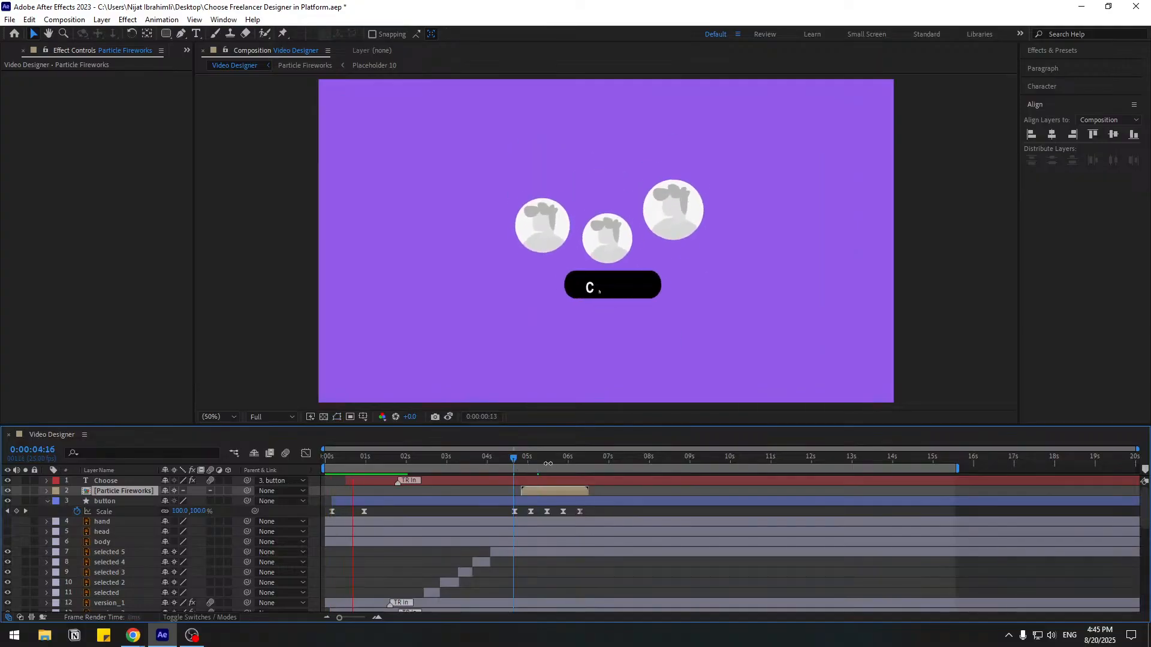
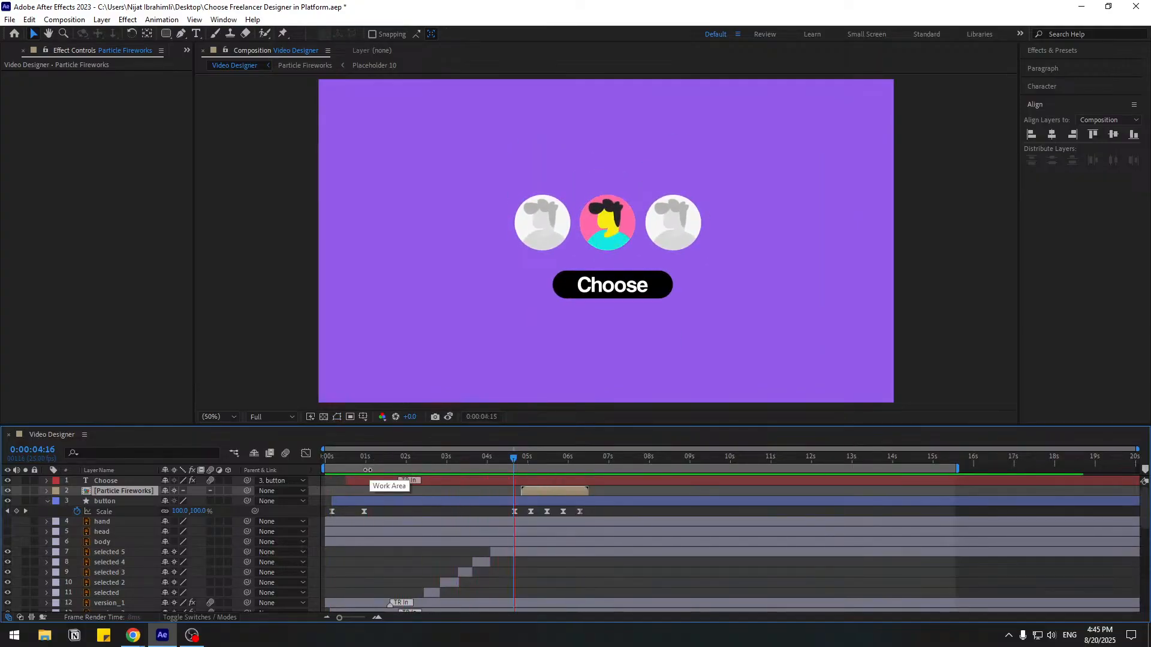
key(space)
key(k)
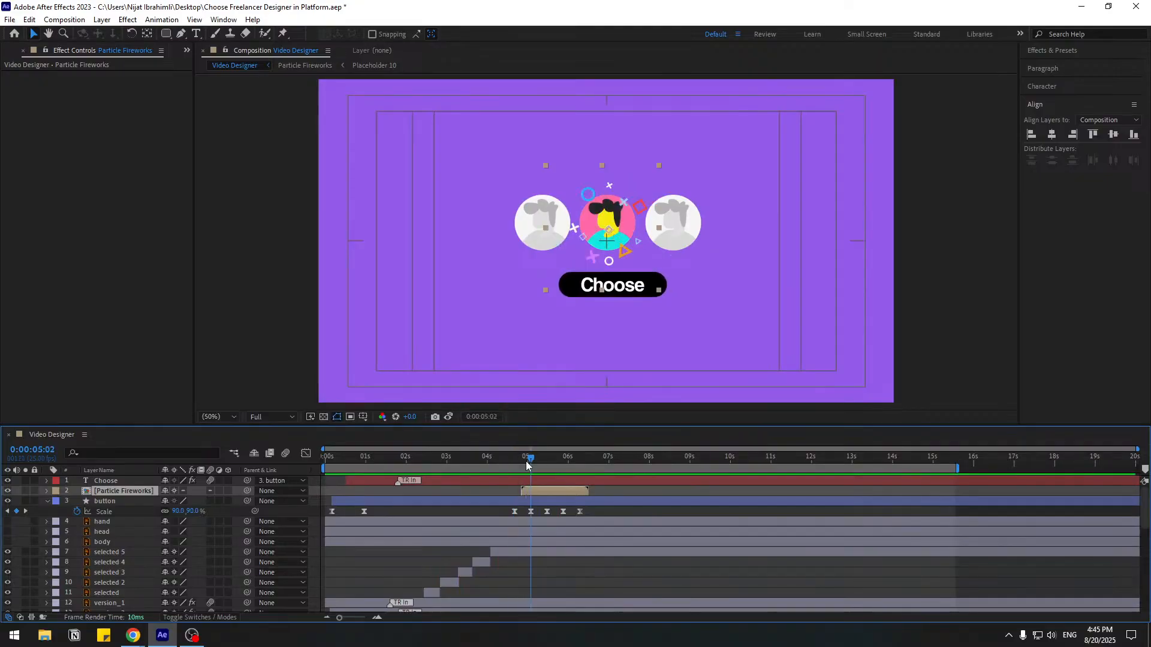
- Add a Scale keyframe to the selected 5 layer at 0:00:04:22 and set its Scale to 438% at 0:00:05:21
click(47, 501)
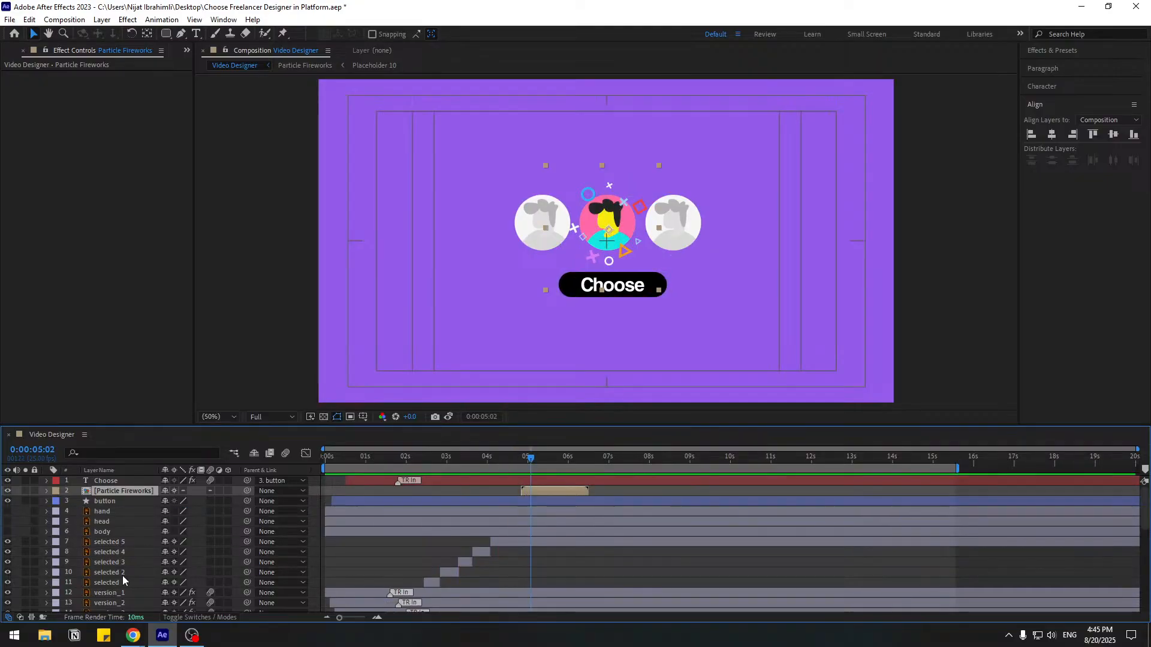
click(116, 544)
key(period)
key(period)
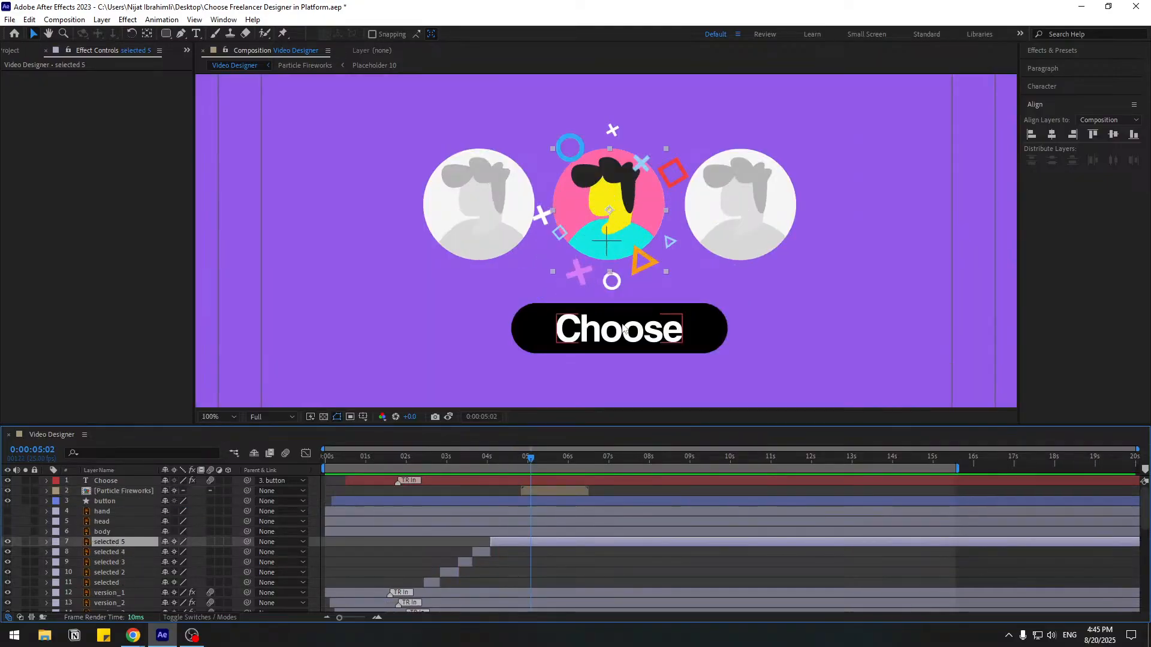
key(s)
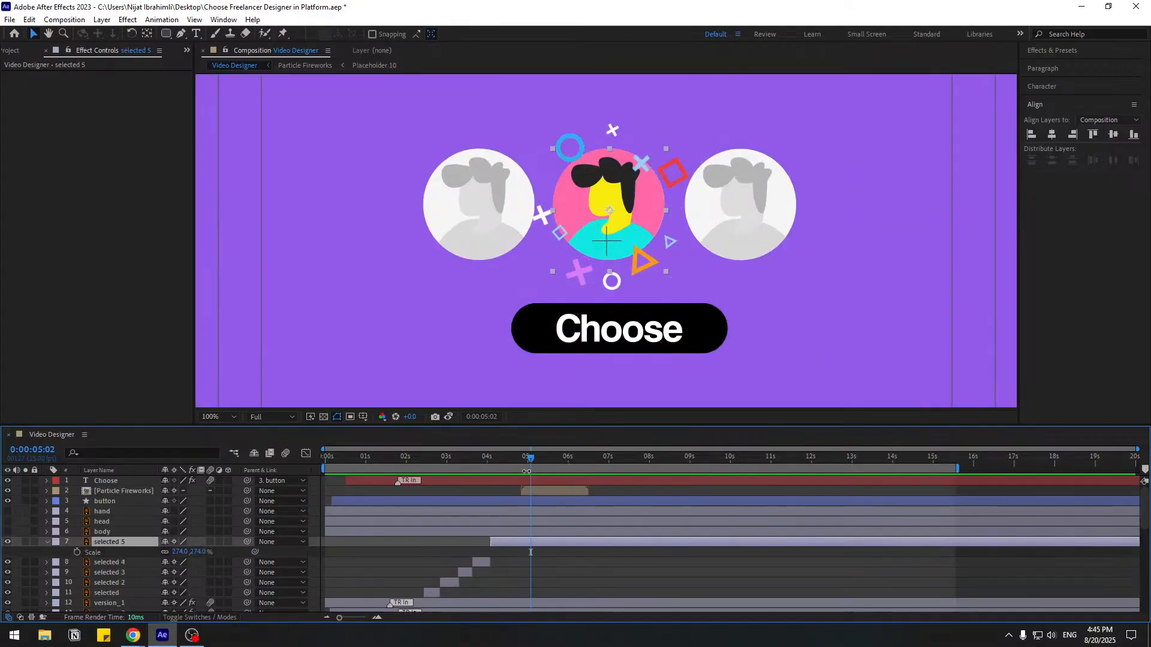
drag(487, 463, 559, 464)
click(76, 552)
drag(561, 463, 561, 464)
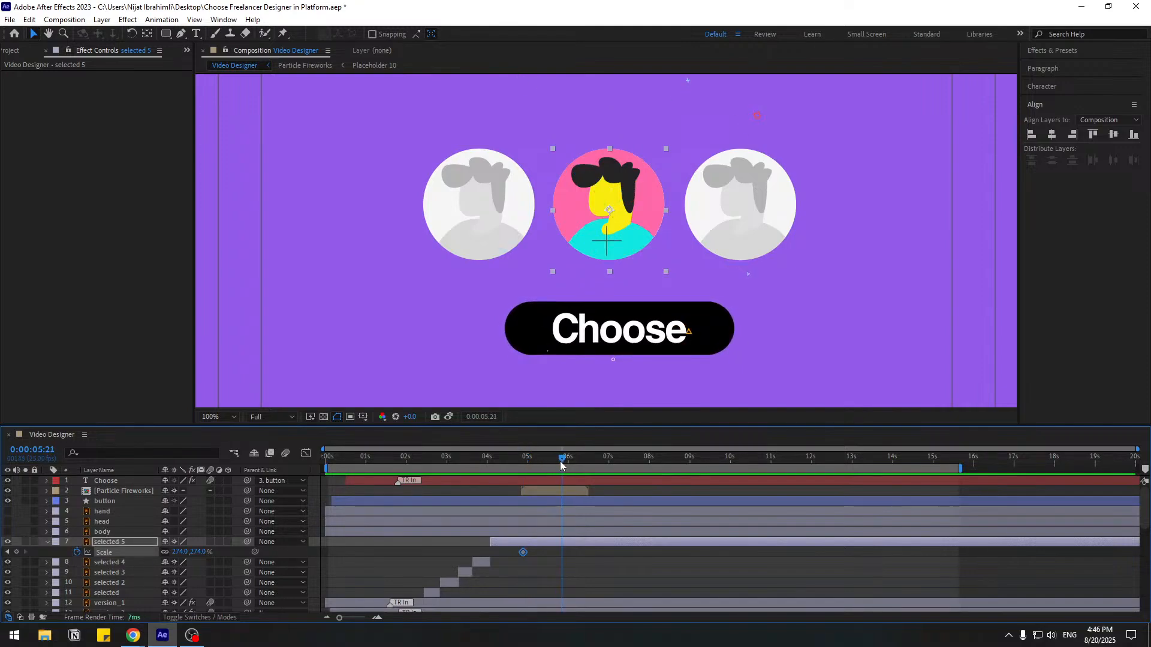
drag(178, 552, 261, 536)
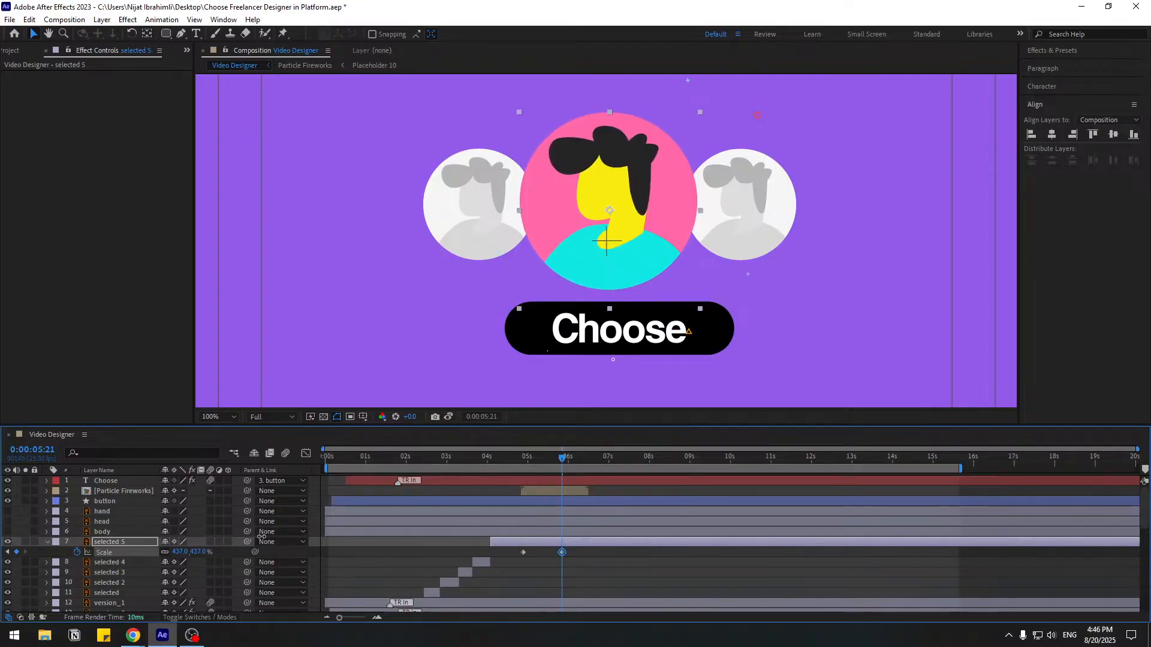
- Apply Easy Ease to both Scale keyframes of the selected 5 layer and preview the avatar's enlargement
click(445, 237)
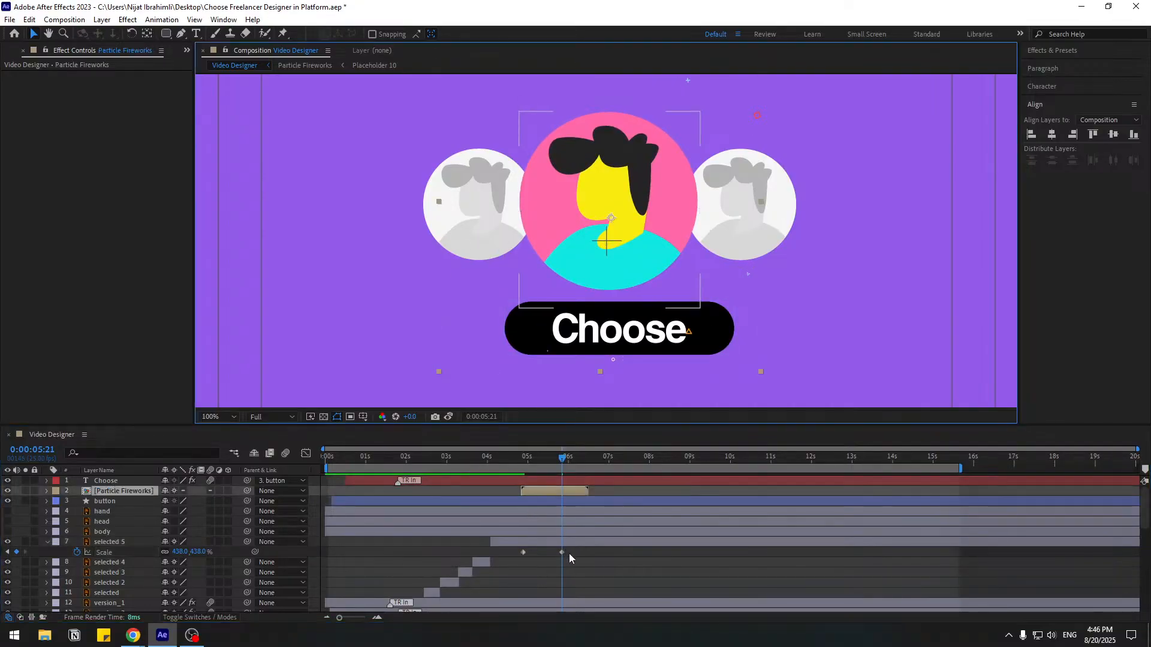
drag(570, 553, 515, 573)
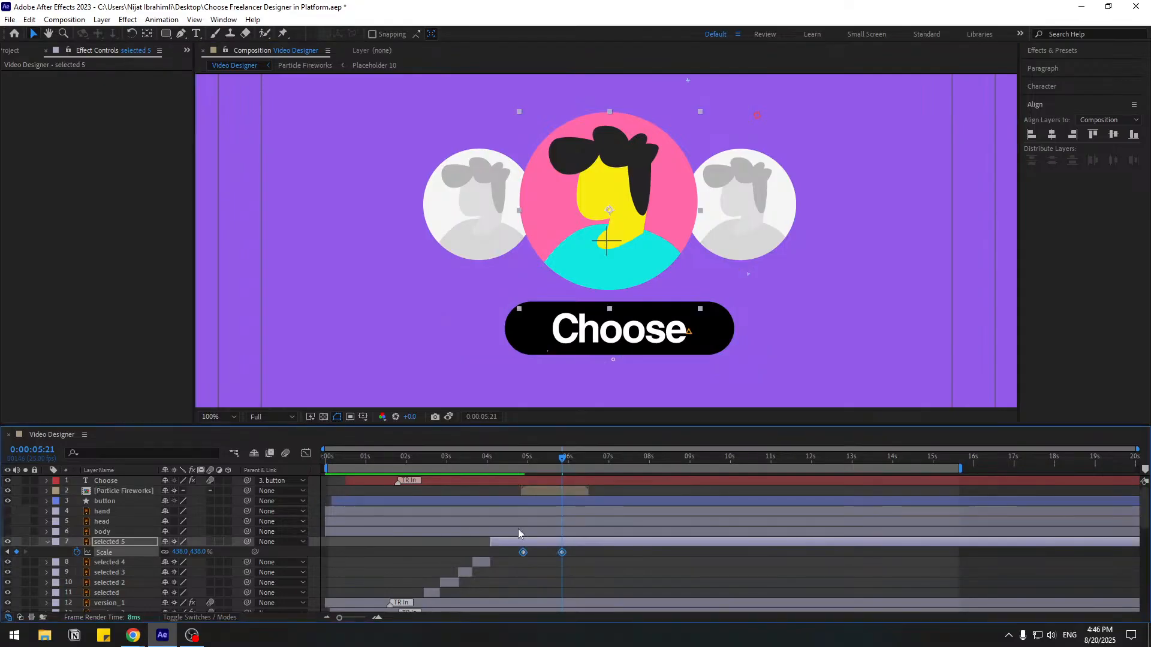
right_click(524, 553)
mouse_move(599, 544)
click(721, 465)
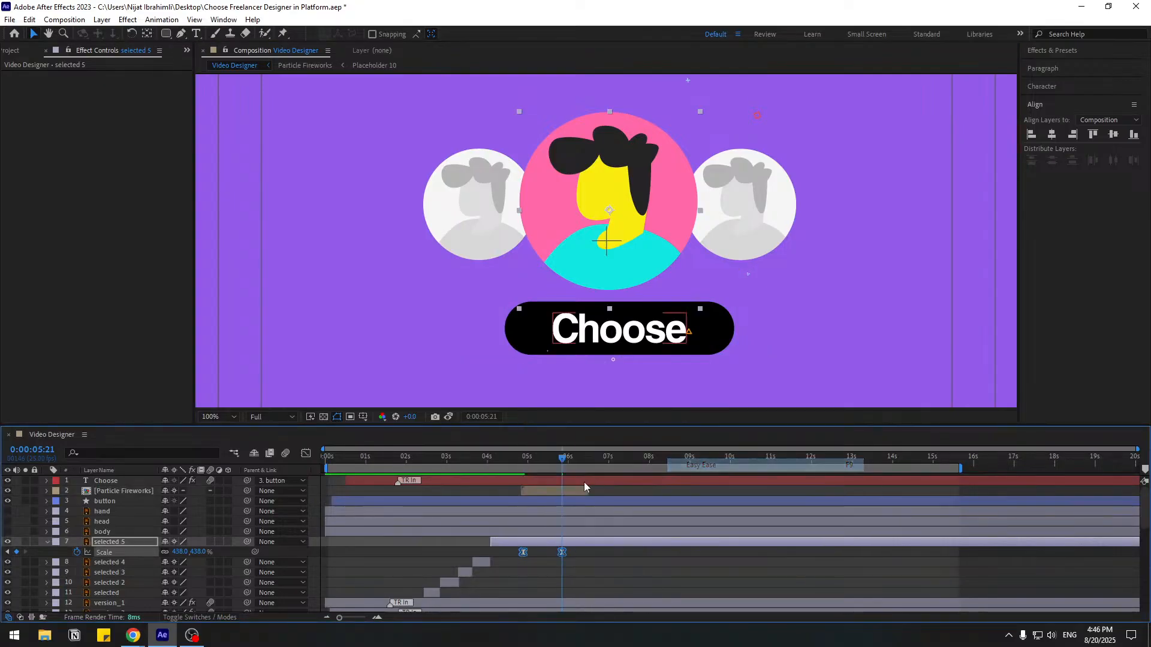
key(space)
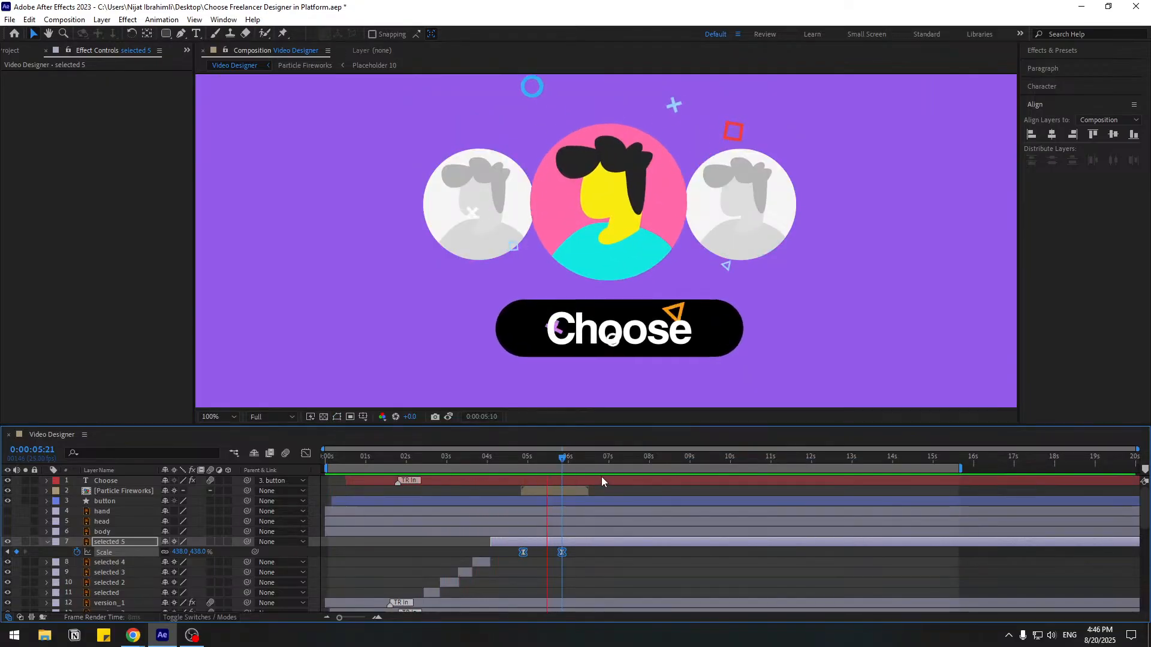
key(space)
- Sharpen the selected 5 layer's Scale speed curve by lengthening the influence handles of both keyframes in the Graph Editor
click(516, 459)
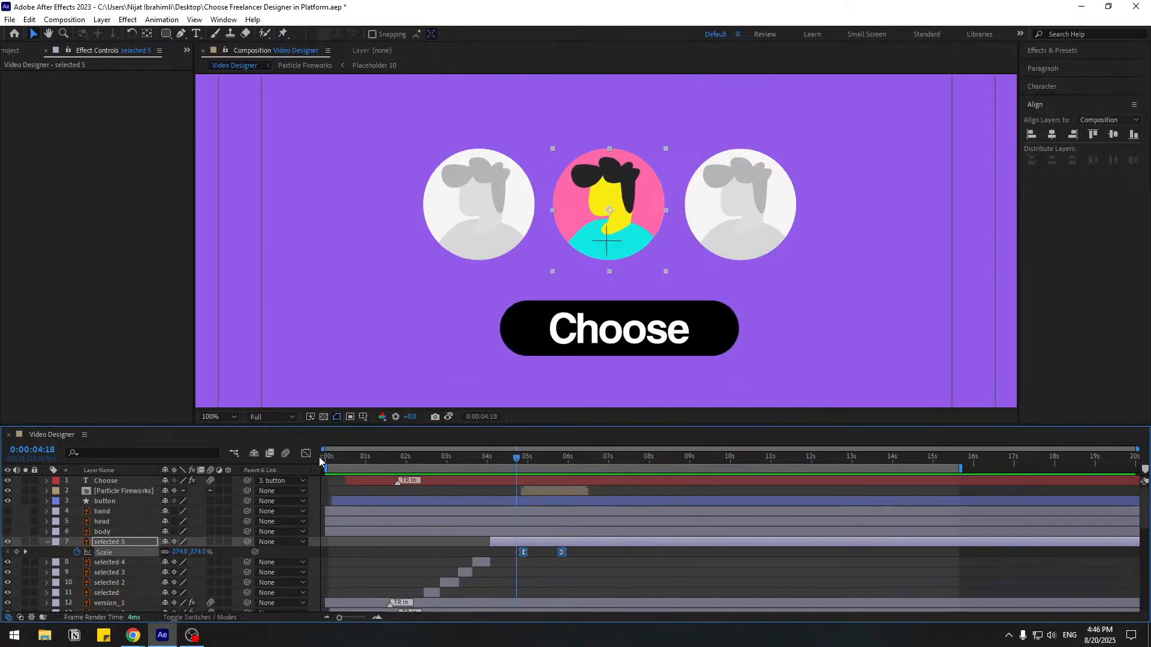
click(306, 453)
scroll(607, 552, up, 6)
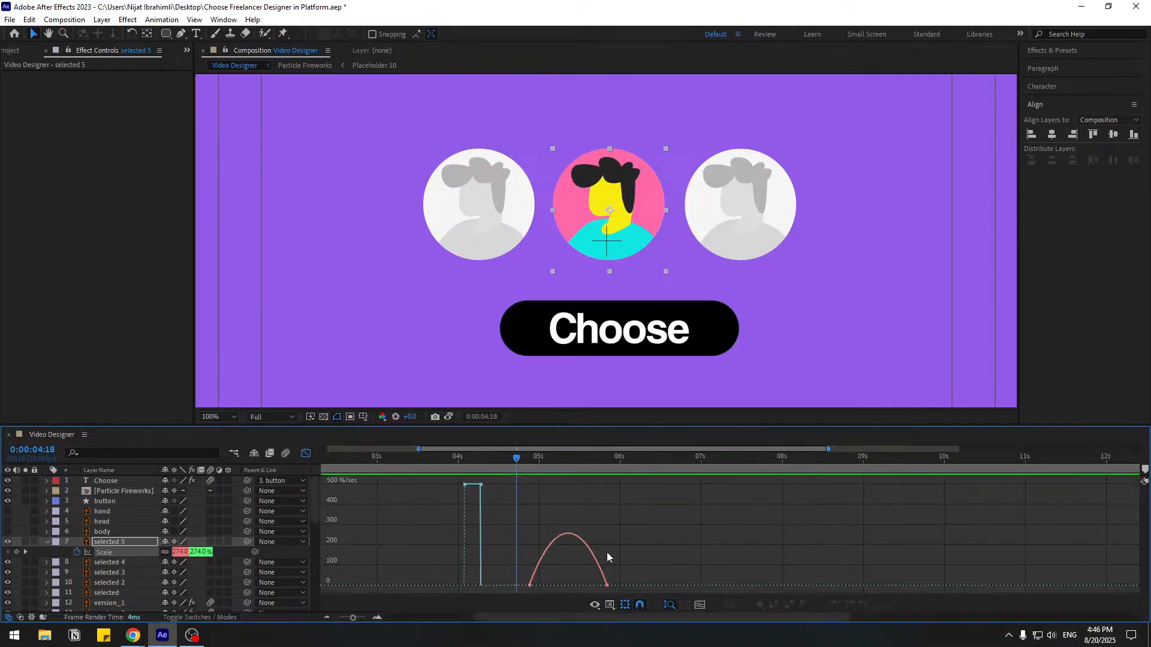
drag(527, 567, 585, 585)
drag(672, 586, 645, 587)
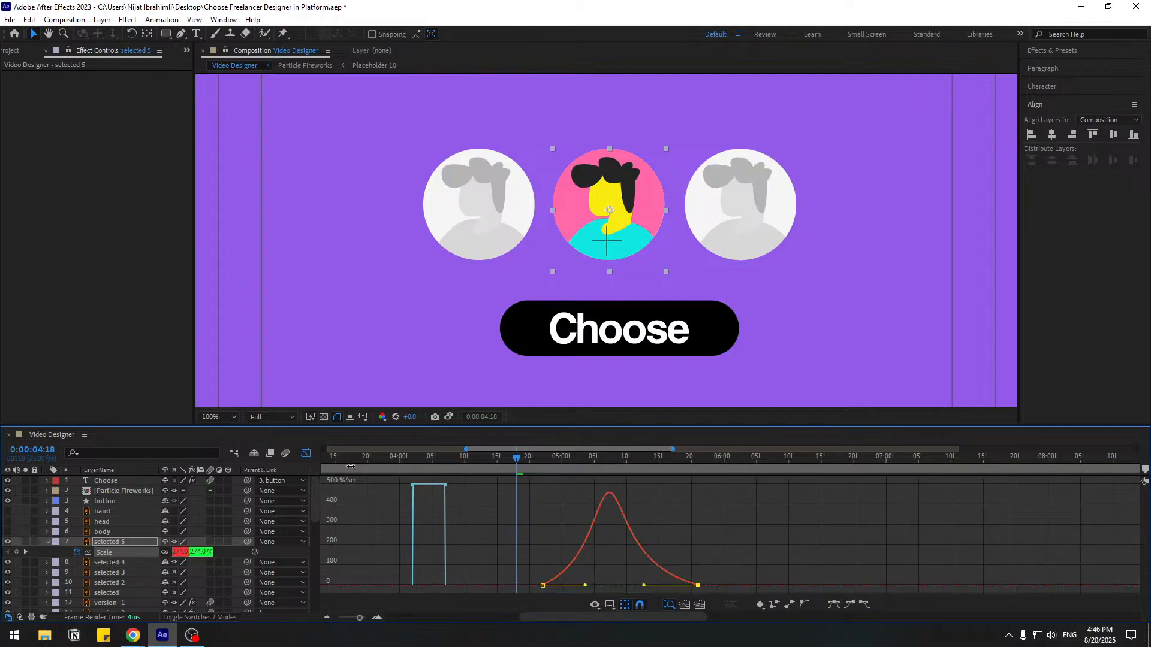
- Move the work area start to 0:00:04:15, preview the eased enlargement, and leave the Graph Editor
key(minus)
click(505, 465)
key(space)
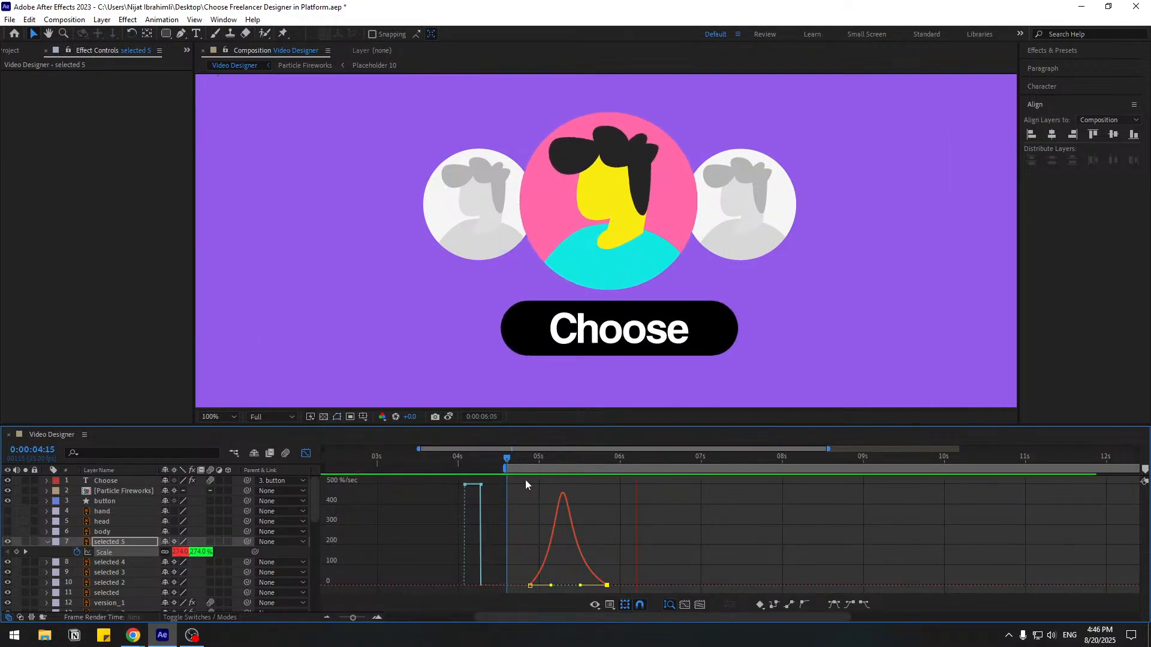
key(space)
key(space)
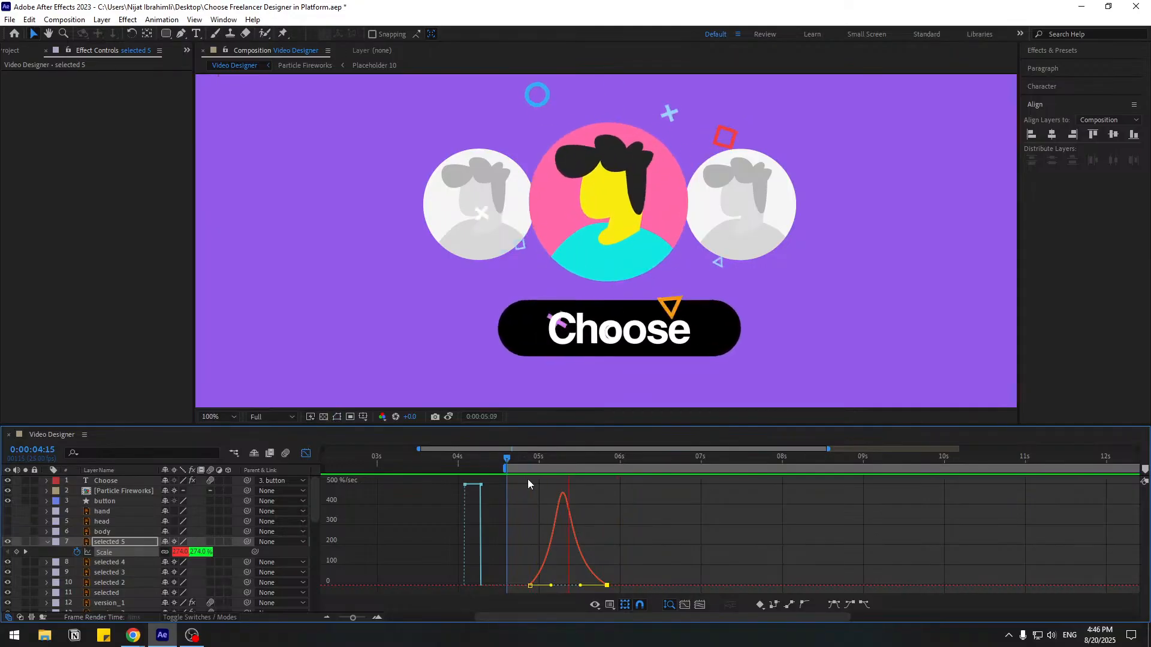
key(space)
click(301, 454)
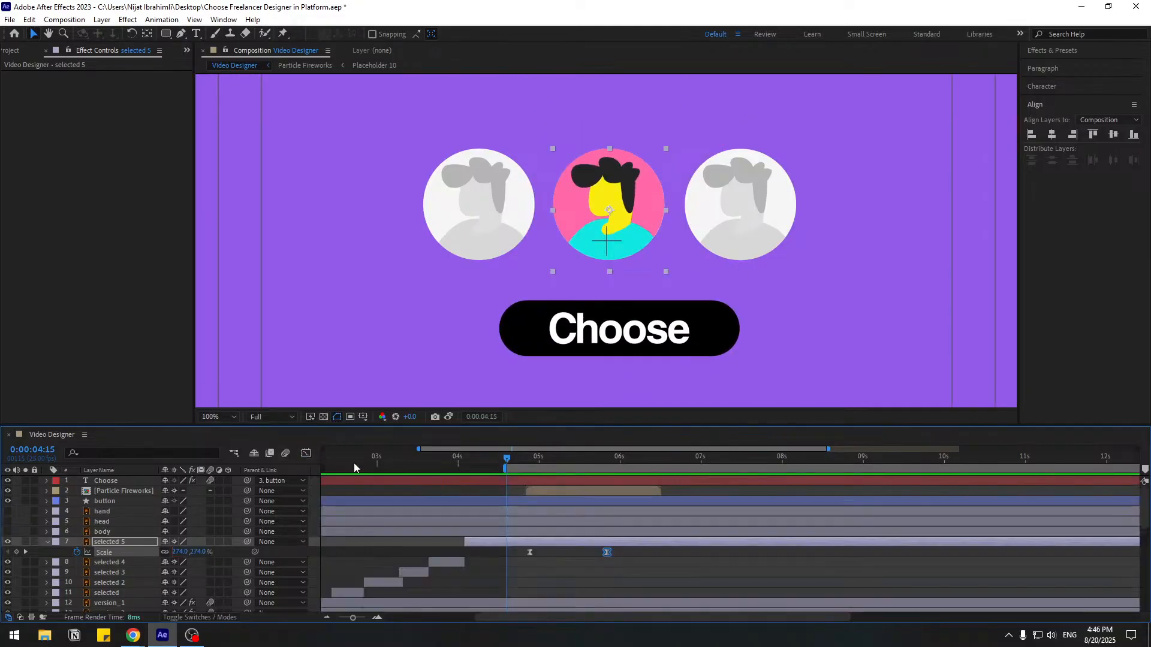
- Keyframe the version_1 layer's Position at 0:00:04:22 and set its horizontal value to about 711 at 0:00:05:21
click(523, 459)
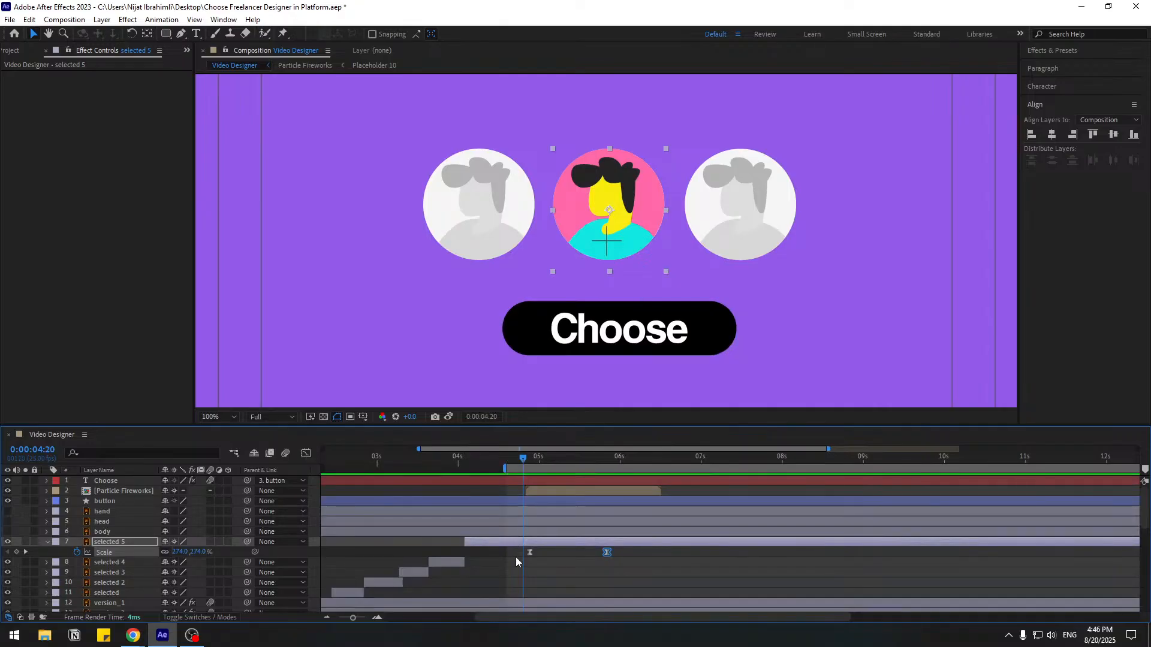
scroll(390, 578, down, 1)
click(116, 574)
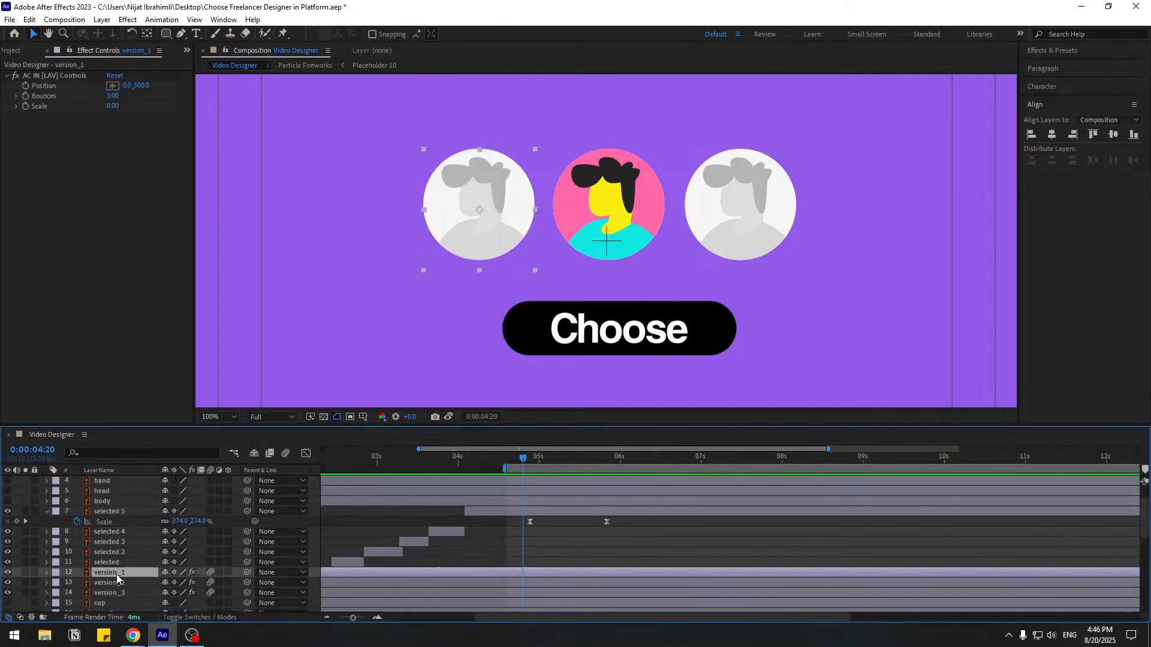
drag(523, 458, 530, 458)
key(p)
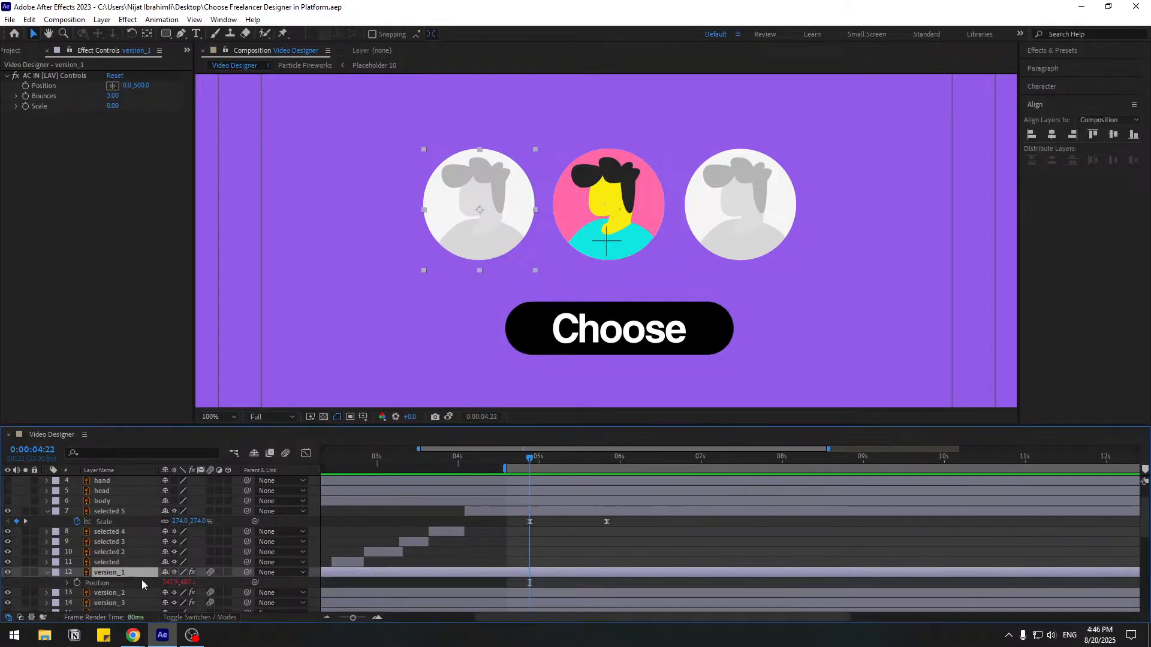
click(77, 583)
scroll(92, 583, down, 1)
click(607, 461)
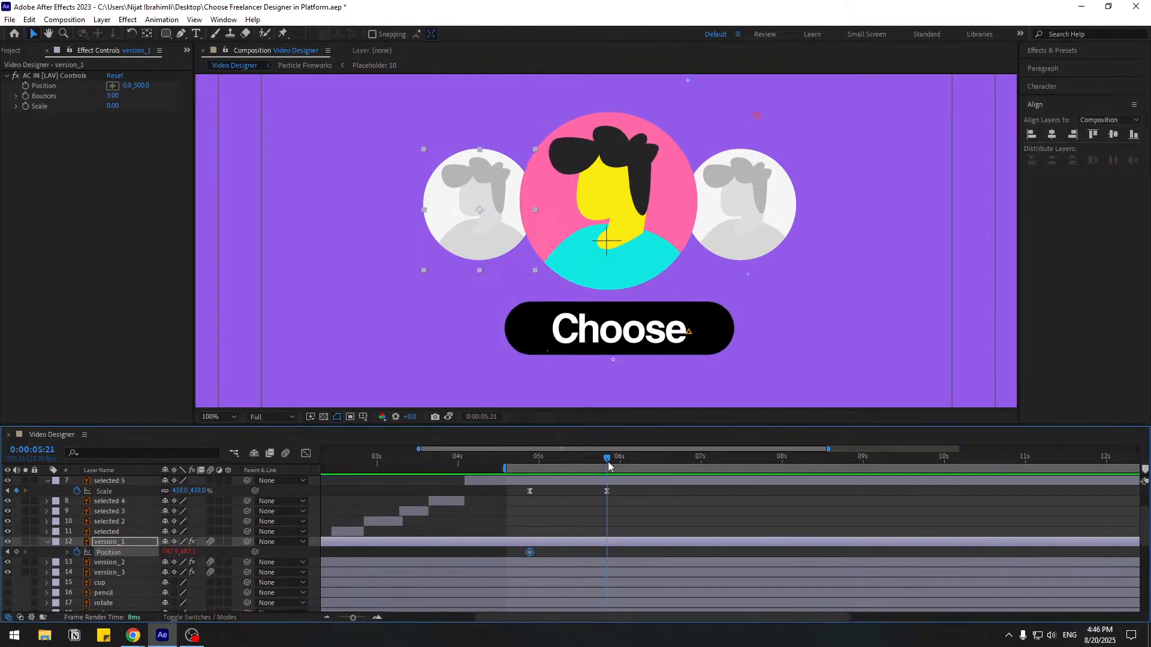
drag(170, 552, 141, 546)
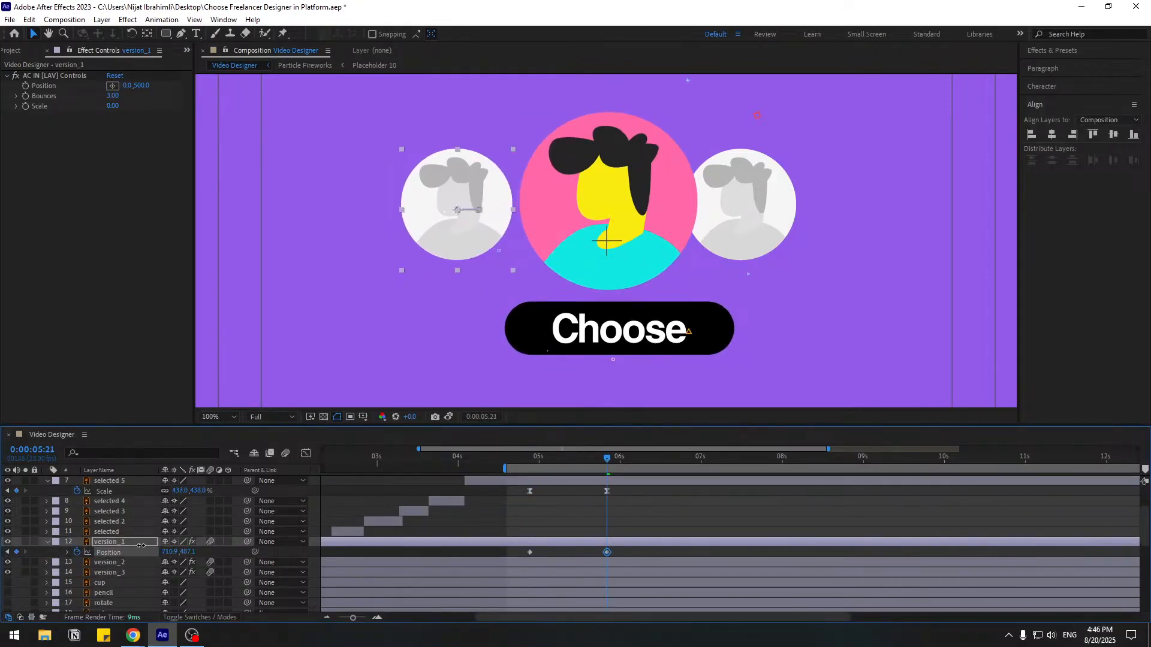
- Keyframe the version_3 layer's Position at 0:00:04:22 and set its horizontal value to about 1226 at 0:00:05:21
click(109, 563)
click(109, 572)
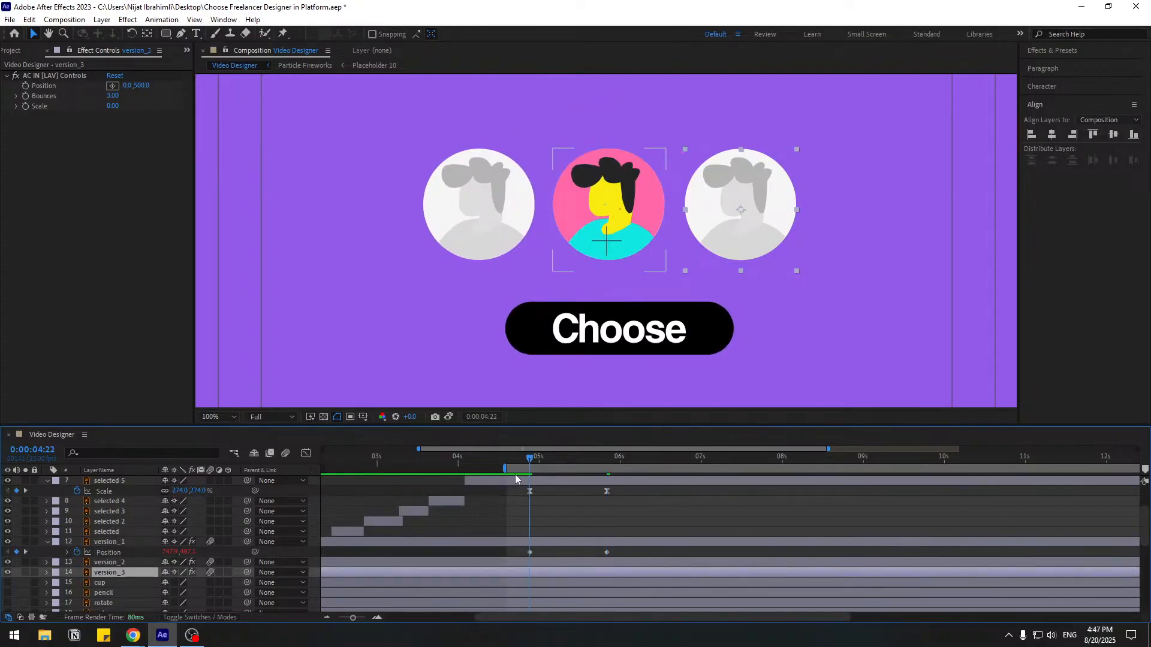
key(p)
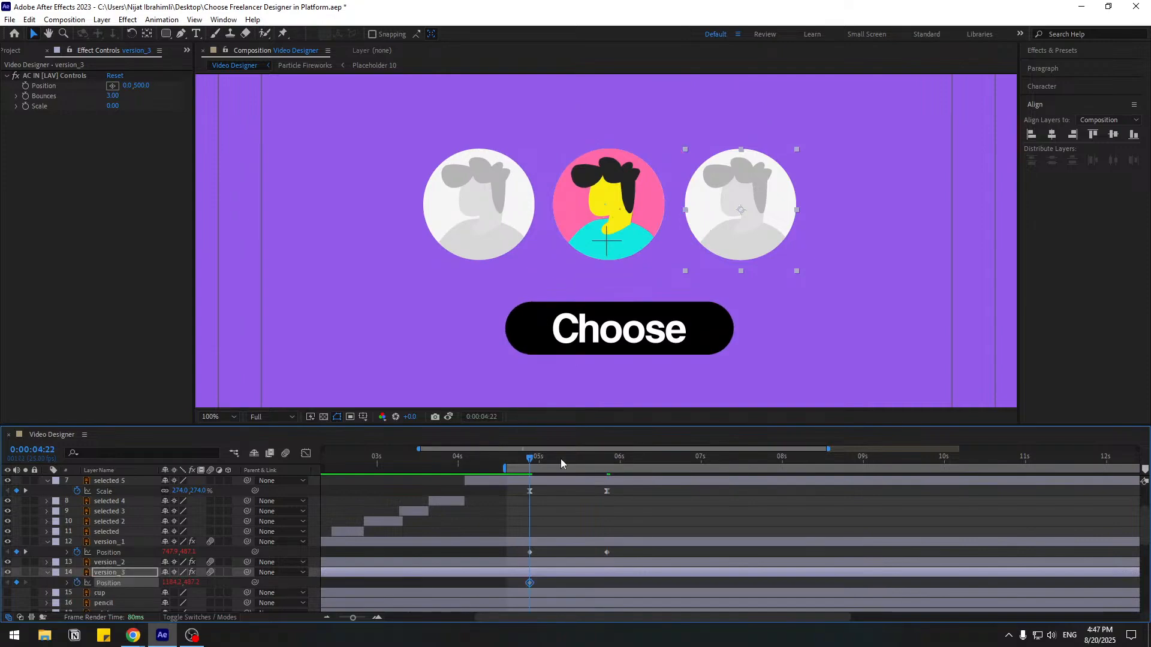
drag(559, 458, 608, 465)
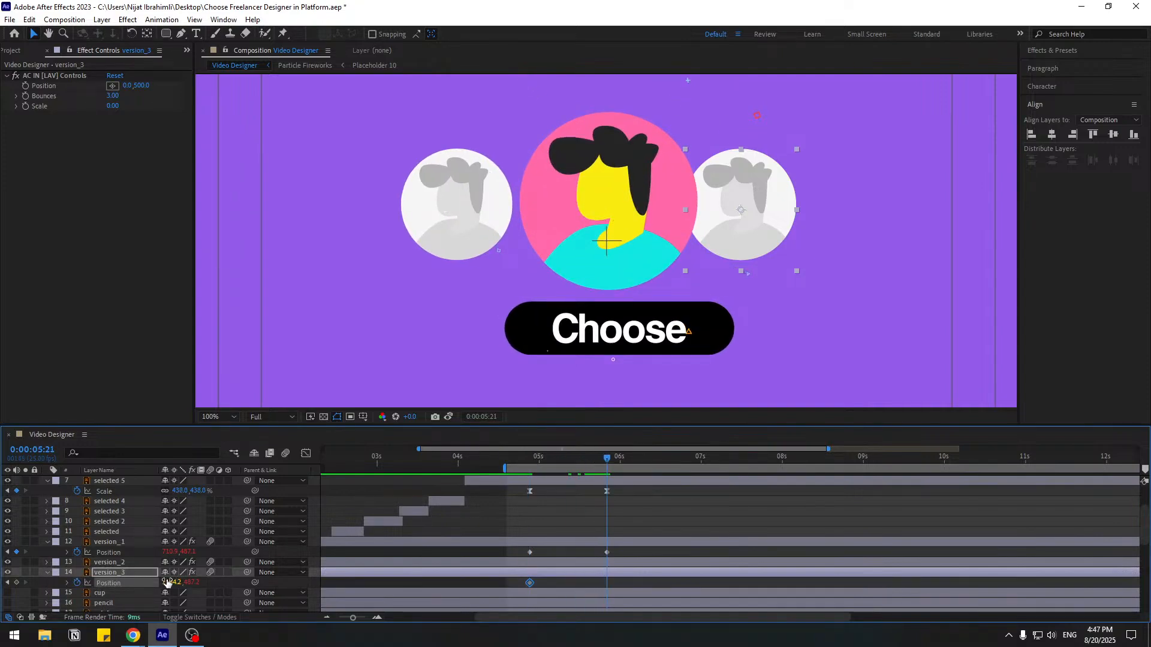
drag(167, 581, 193, 582)
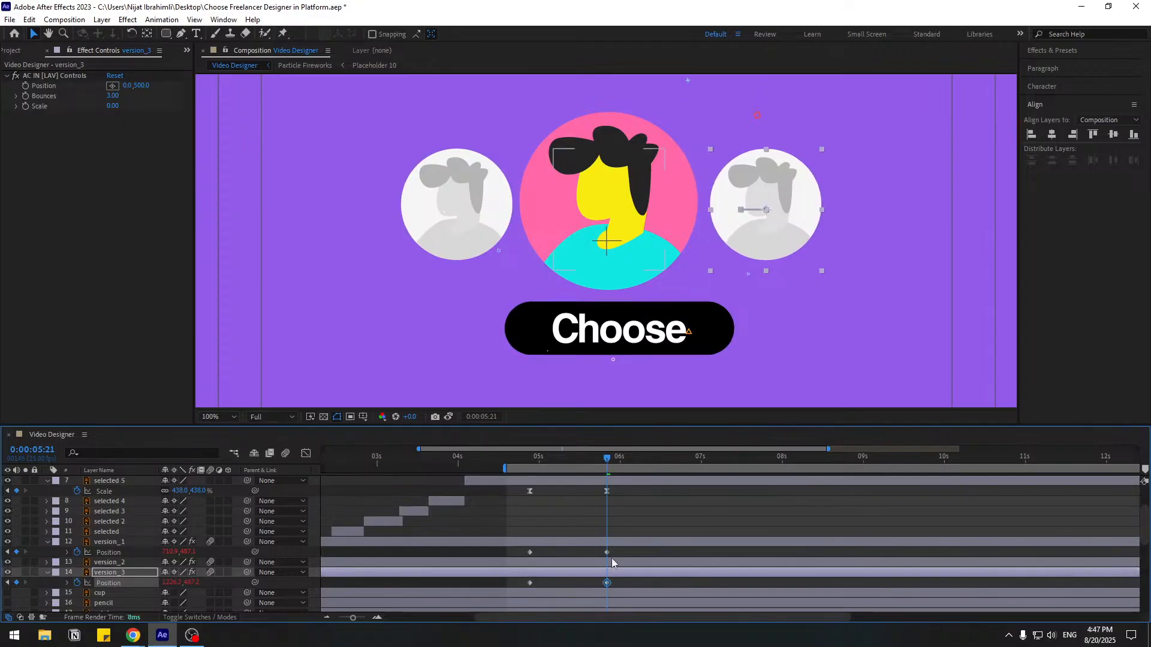
- Apply Easy Ease to all Position keyframes of the version_1 and version_3 layers
drag(618, 547, 522, 590)
right_click(529, 583)
mouse_move(538, 575)
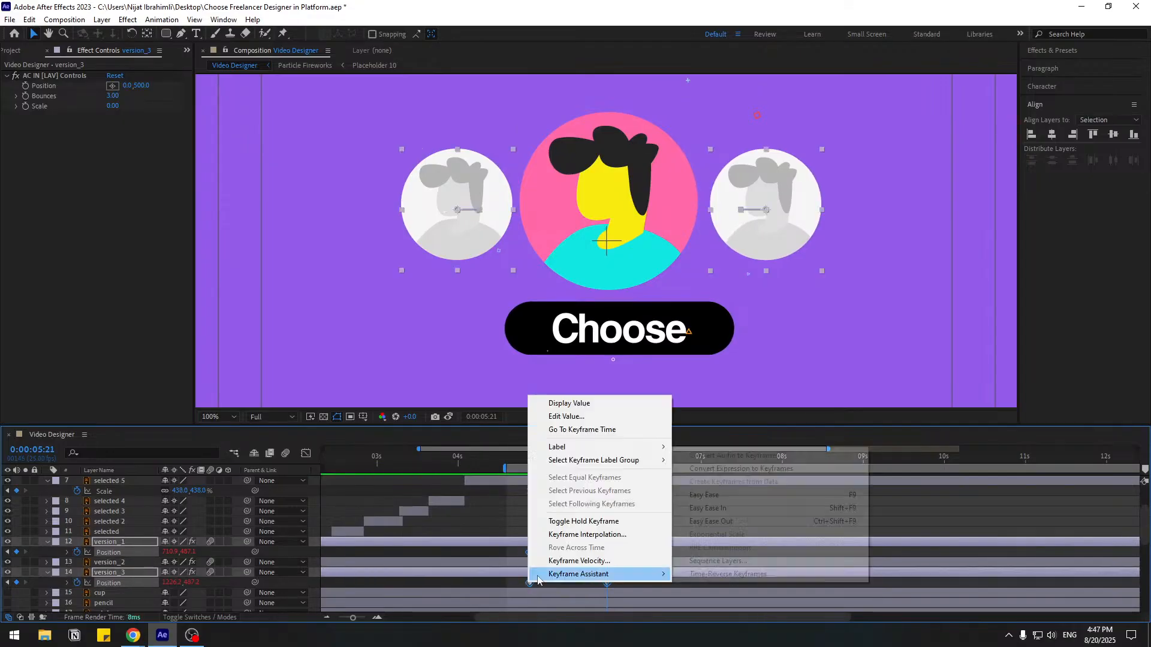
click(721, 494)
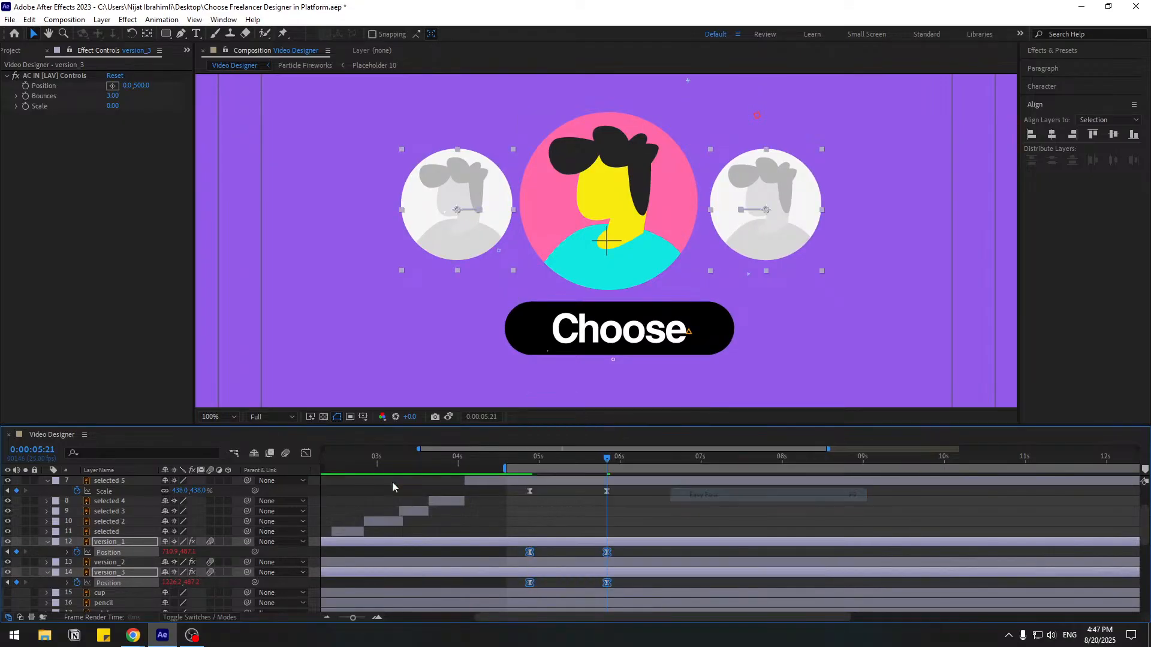
- Sharpen the Position speed curves of version_1 and version_3 by lengthening both keyframes' influence handles in the Graph Editor, and preview the motion
click(314, 454)
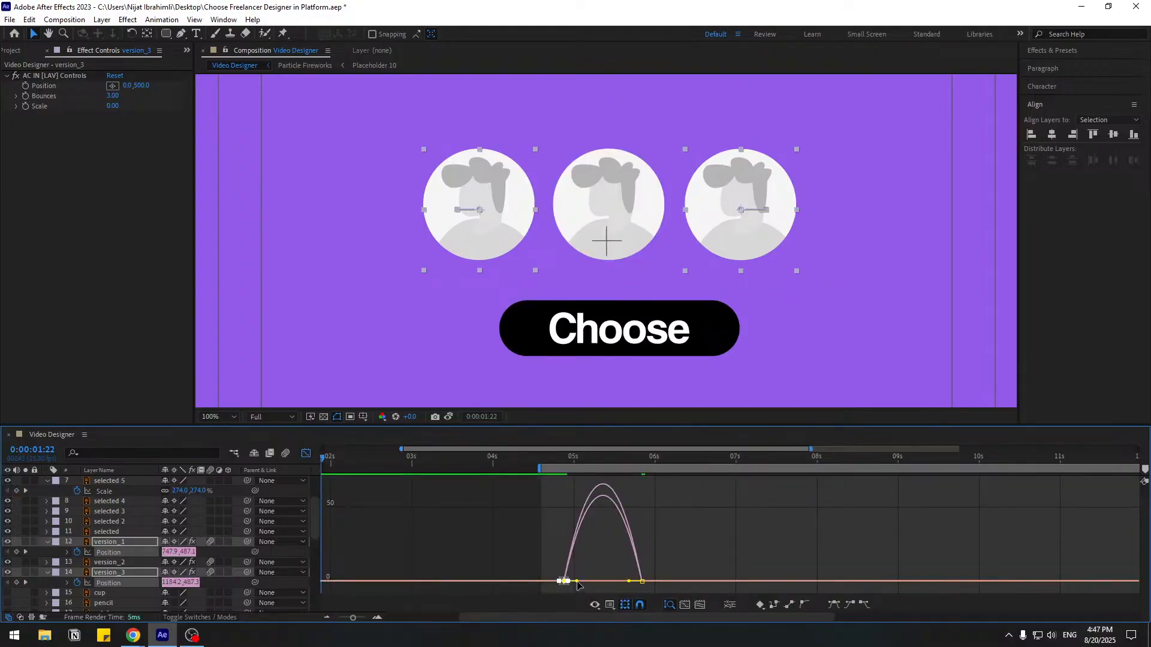
drag(577, 581, 587, 582)
drag(669, 571, 621, 582)
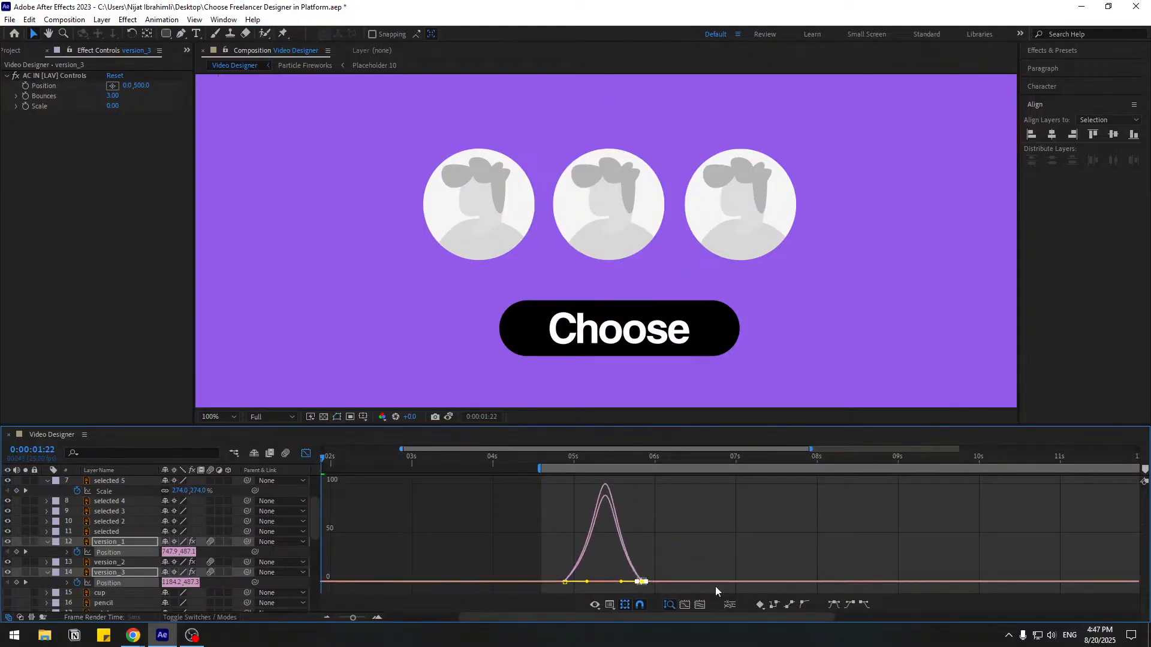
key(space)
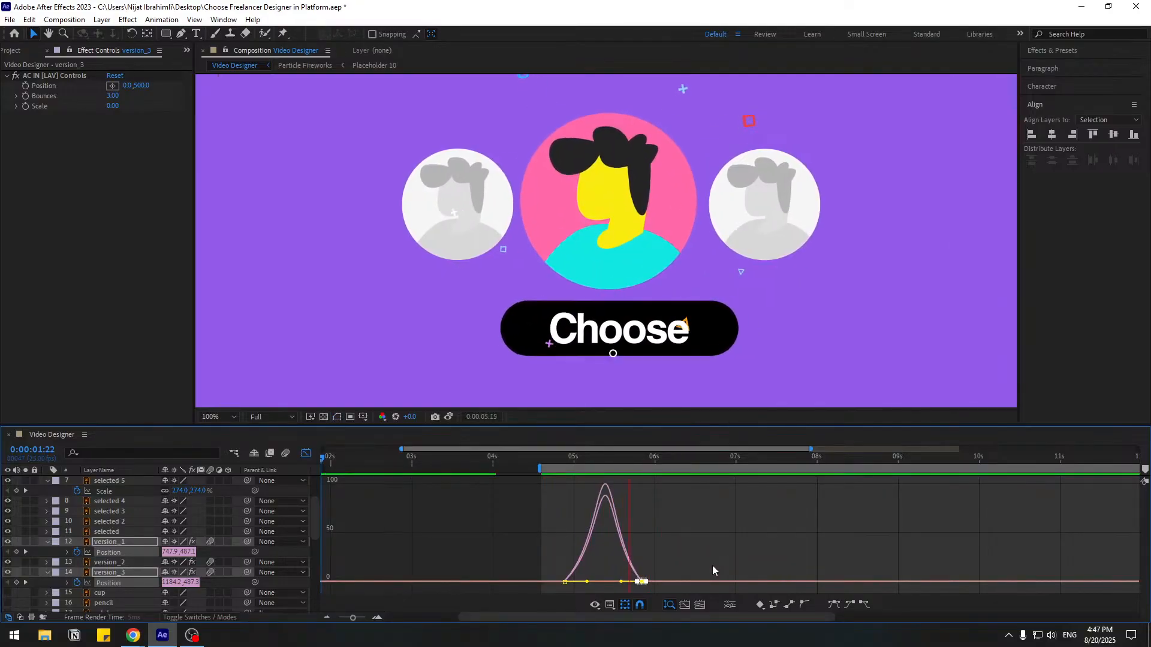
key(space)
key(shift+F3)
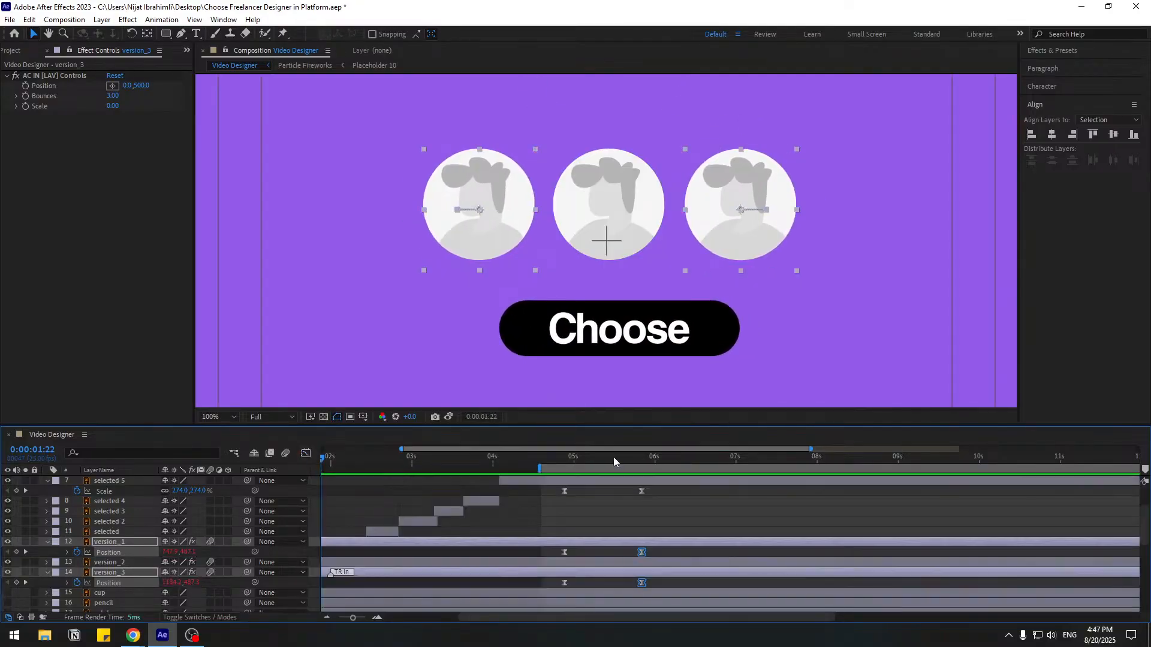
- Set the work area from the composition's start to 0:00:06:04 and preview the whole animation
drag(642, 459, 667, 459)
key(n)
scroll(590, 490, down, 4)
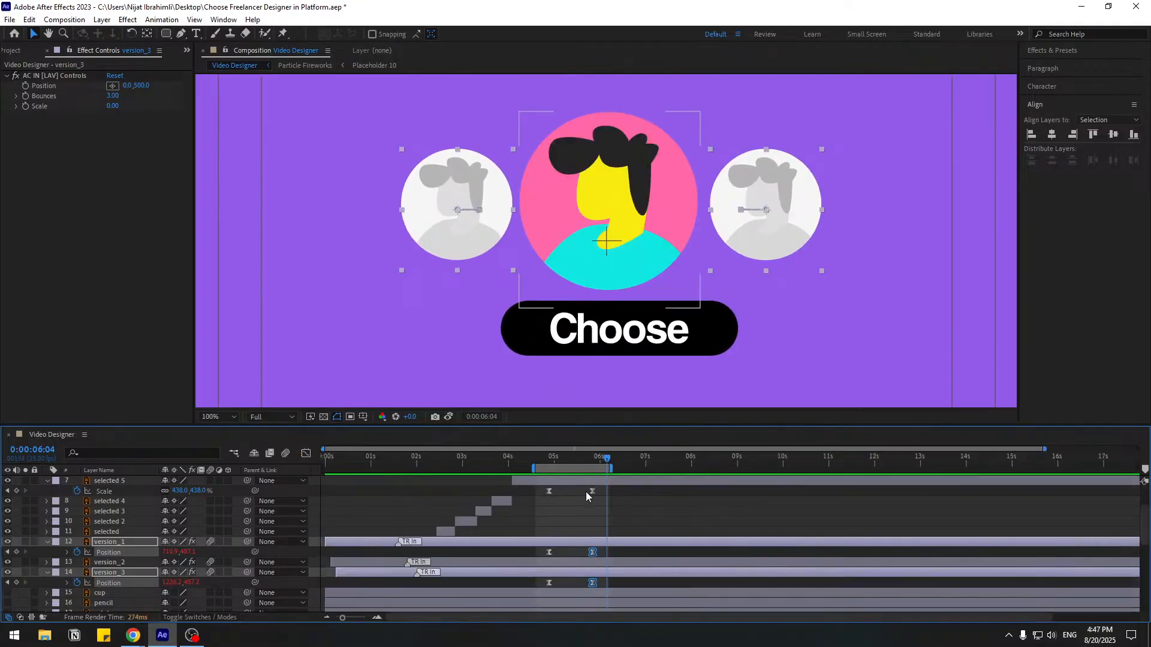
drag(507, 468, 215, 468)
key(space)
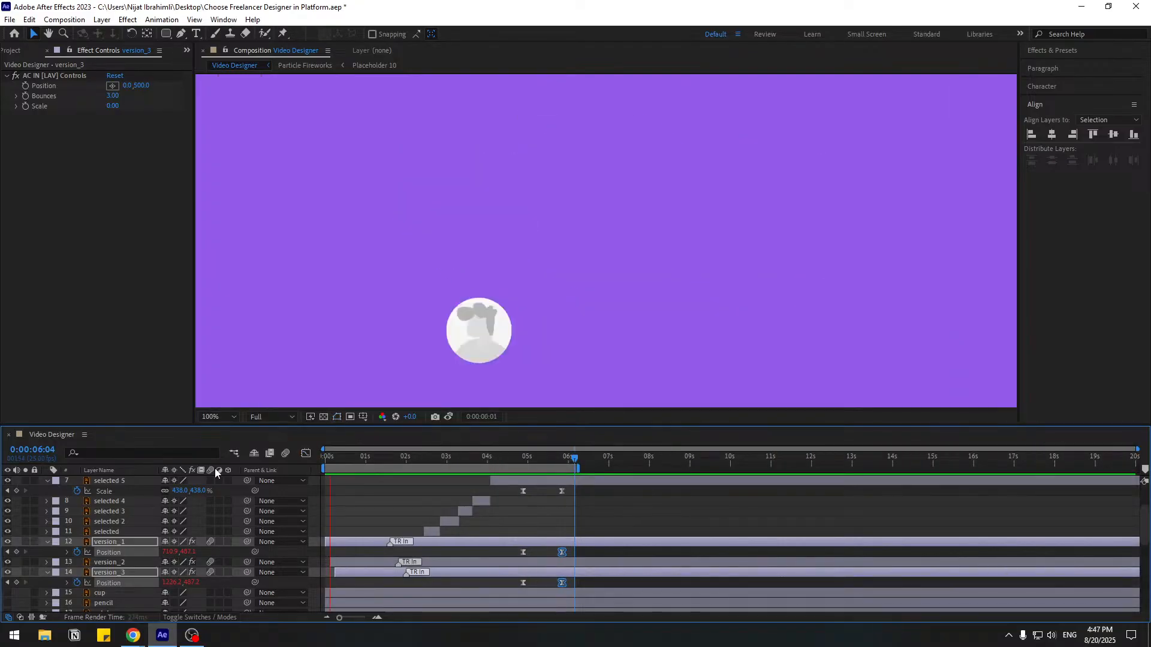
scroll(351, 200, down, 2)
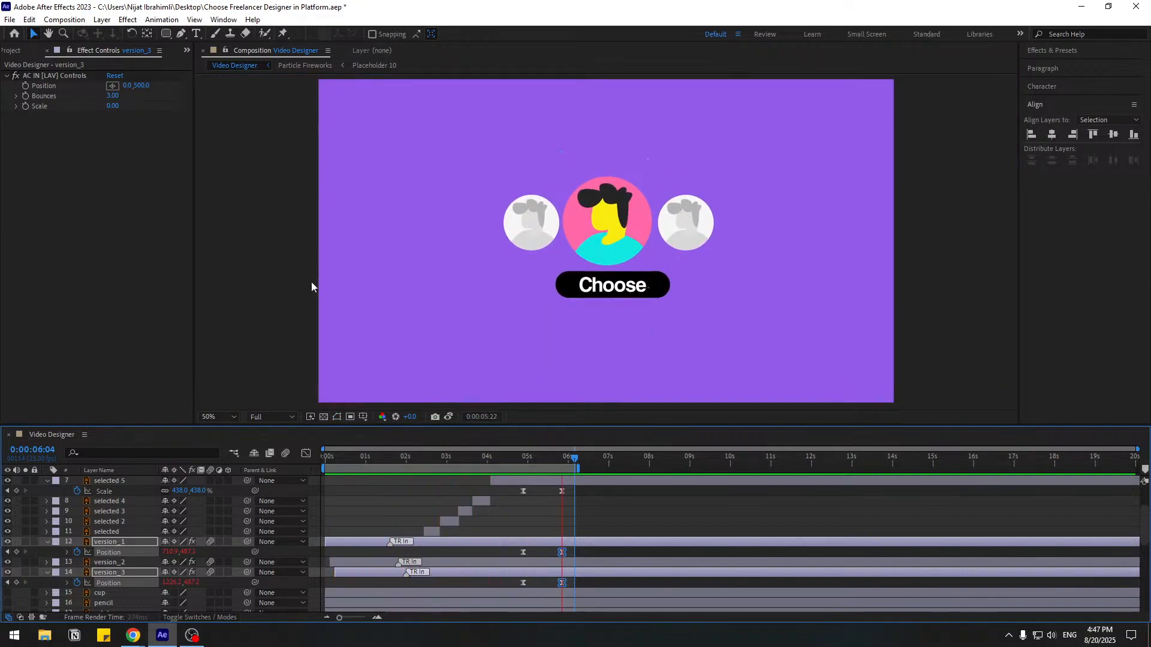
- Collapse the expanded properties of the version_1, version_3 and selected 5 layers in the timeline
click(561, 456)
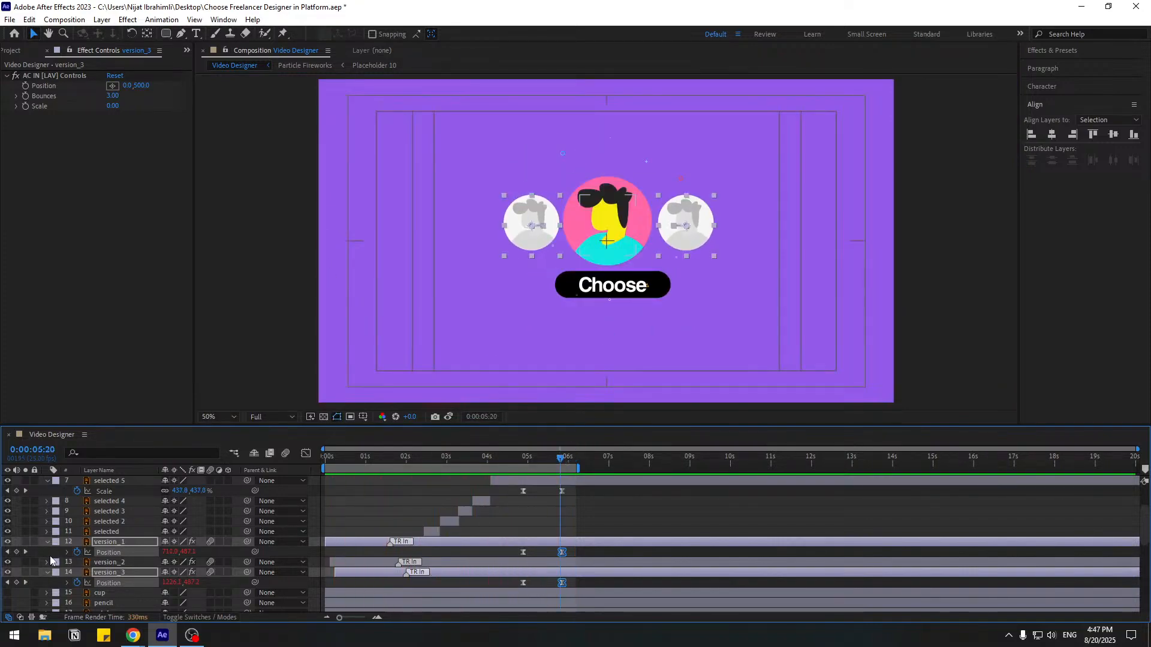
click(48, 542)
click(46, 565)
scroll(45, 569, down, 3)
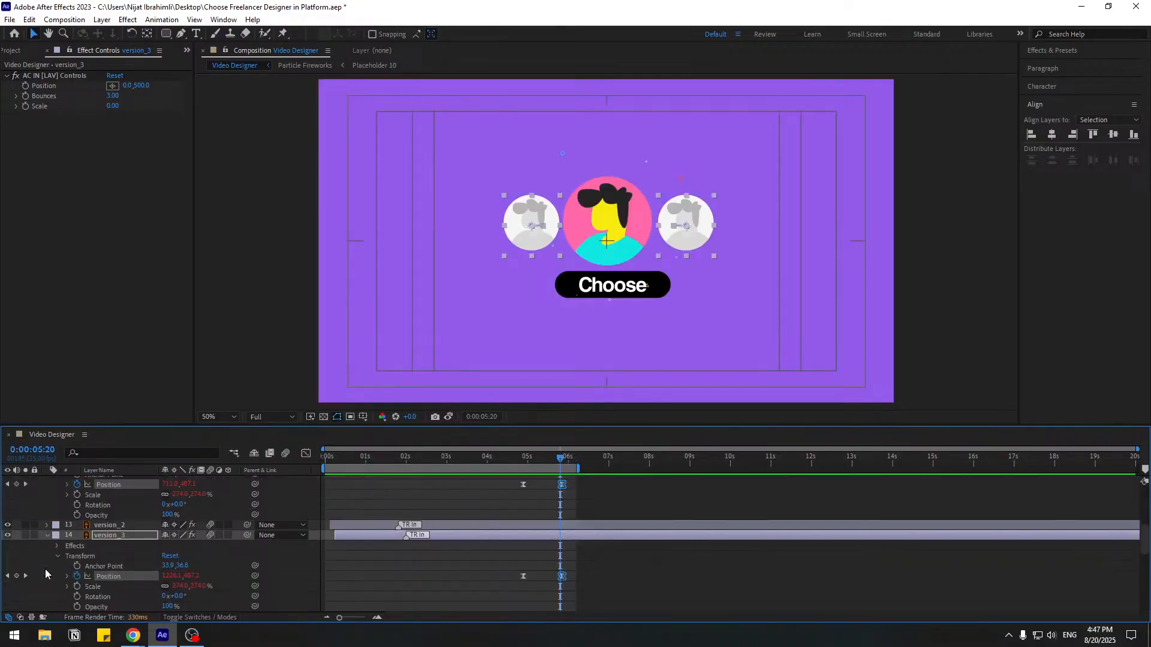
click(46, 536)
scroll(55, 548, up, 6)
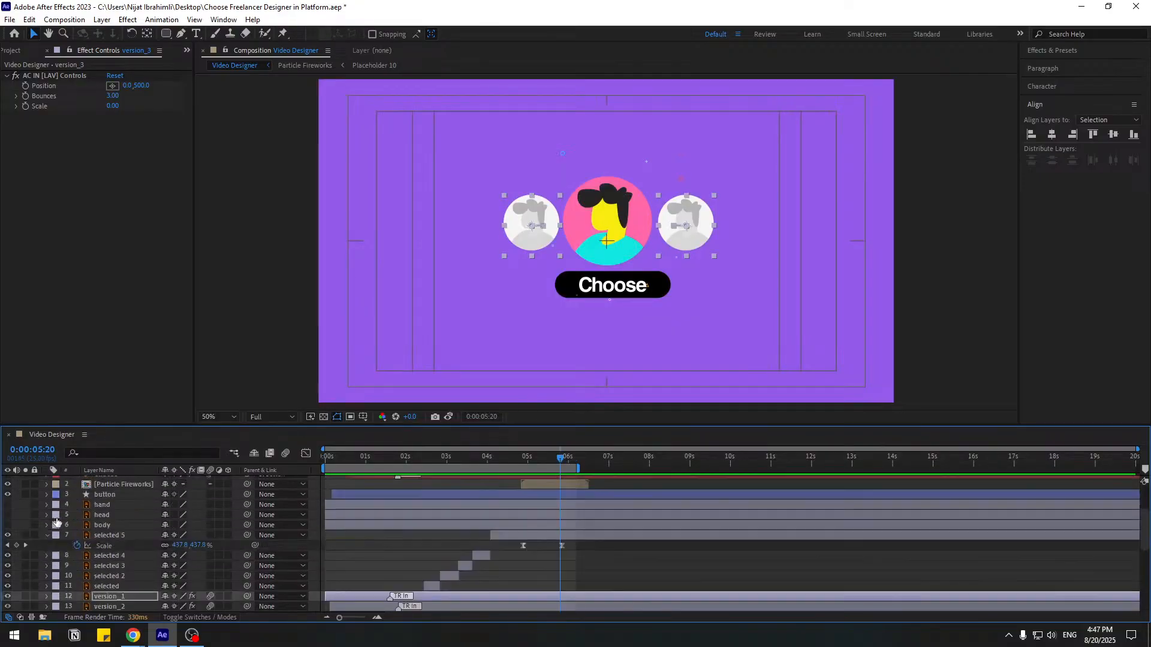
click(361, 558)
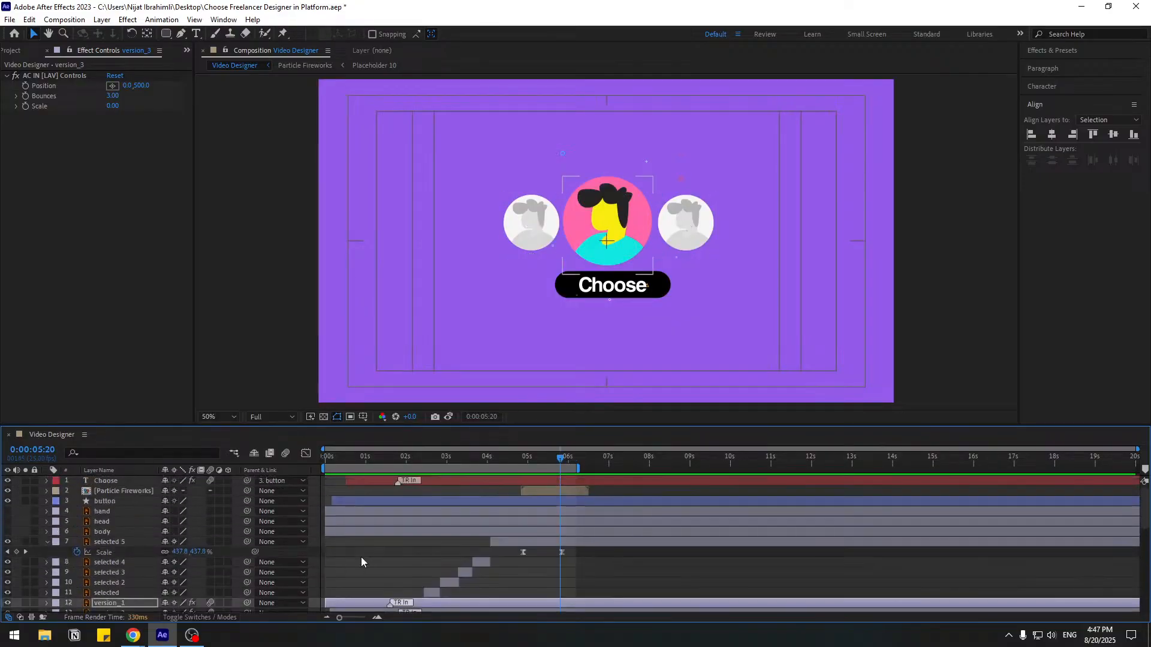
click(49, 543)
- Play back the work area again to review the complete avatar selection animation
key(space)
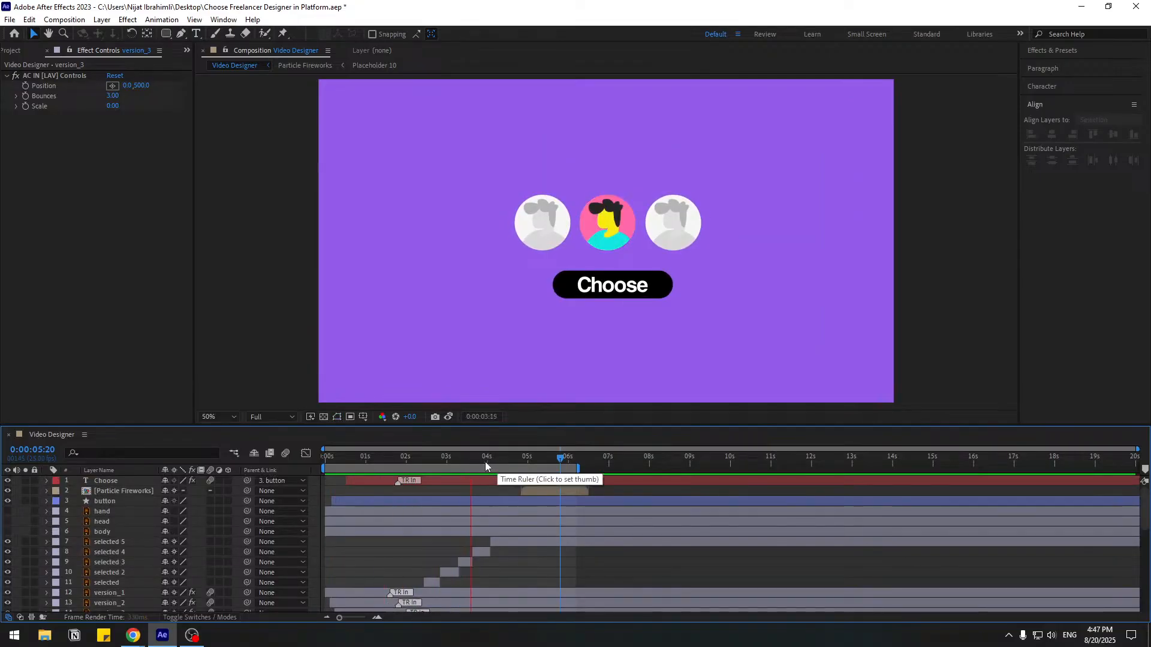
click(485, 465)
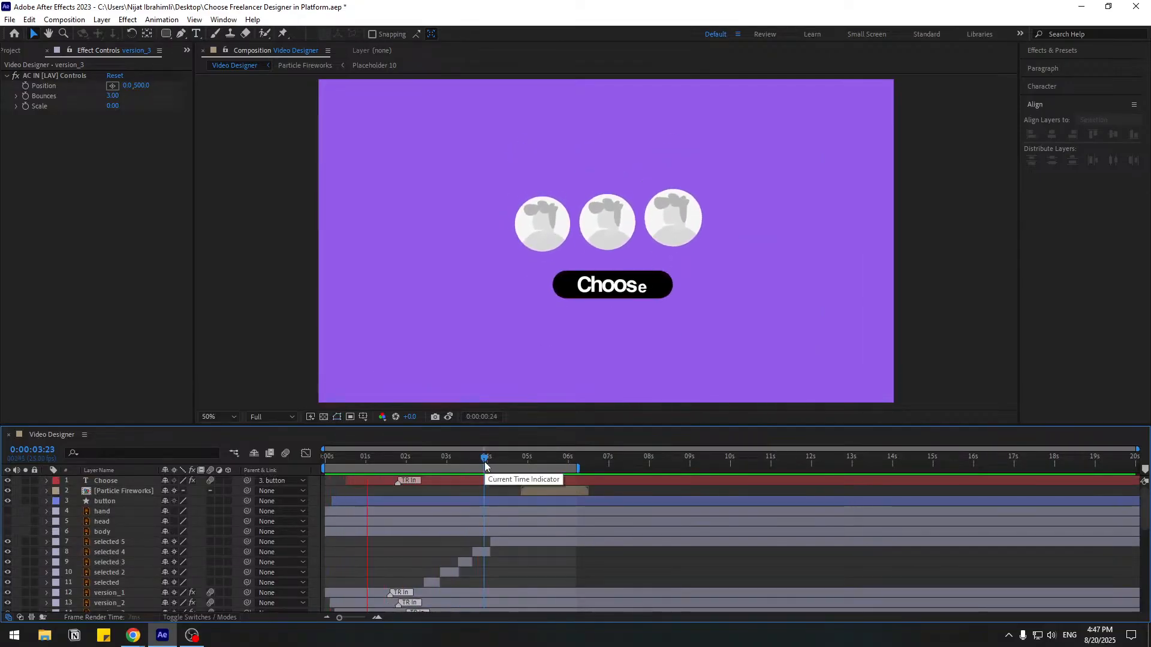
key(space)
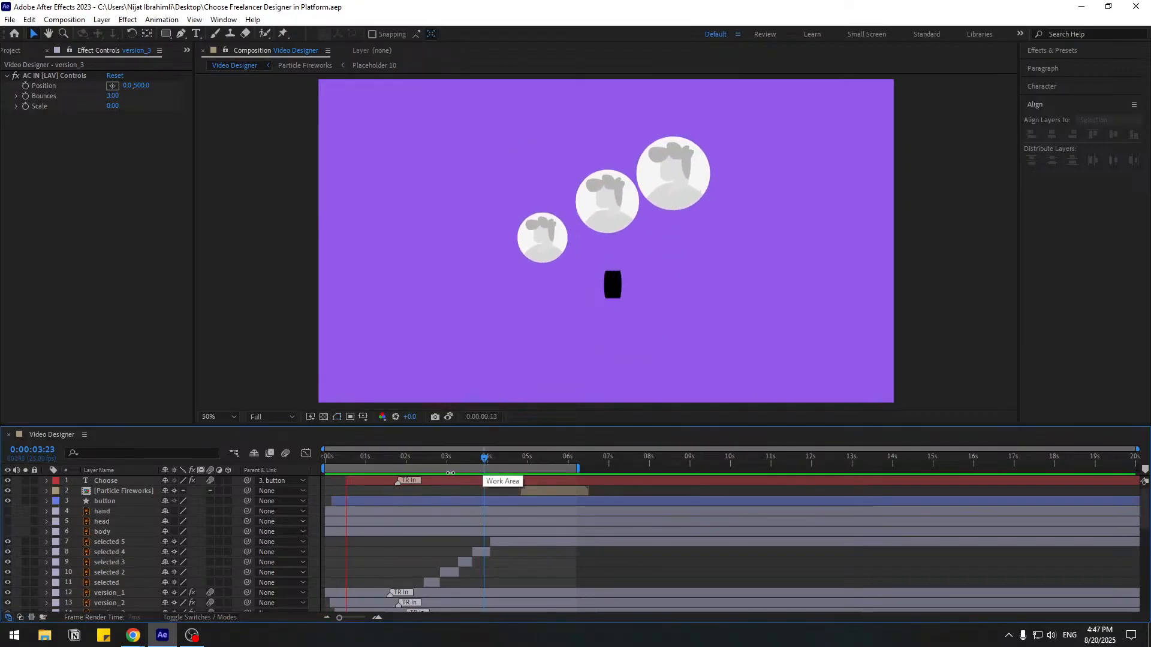
- Create a black 1920 × 1080 px solid named BG_1 and place it directly above the BG layer
drag(528, 460, 541, 466)
scroll(84, 561, down, 10)
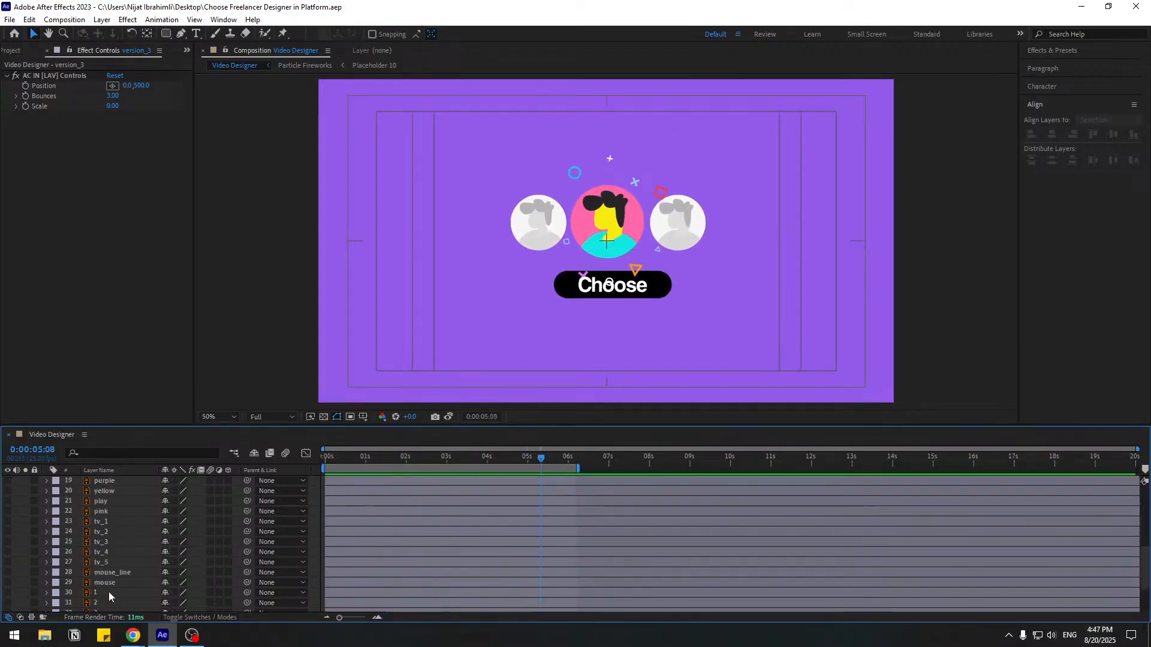
click(102, 20)
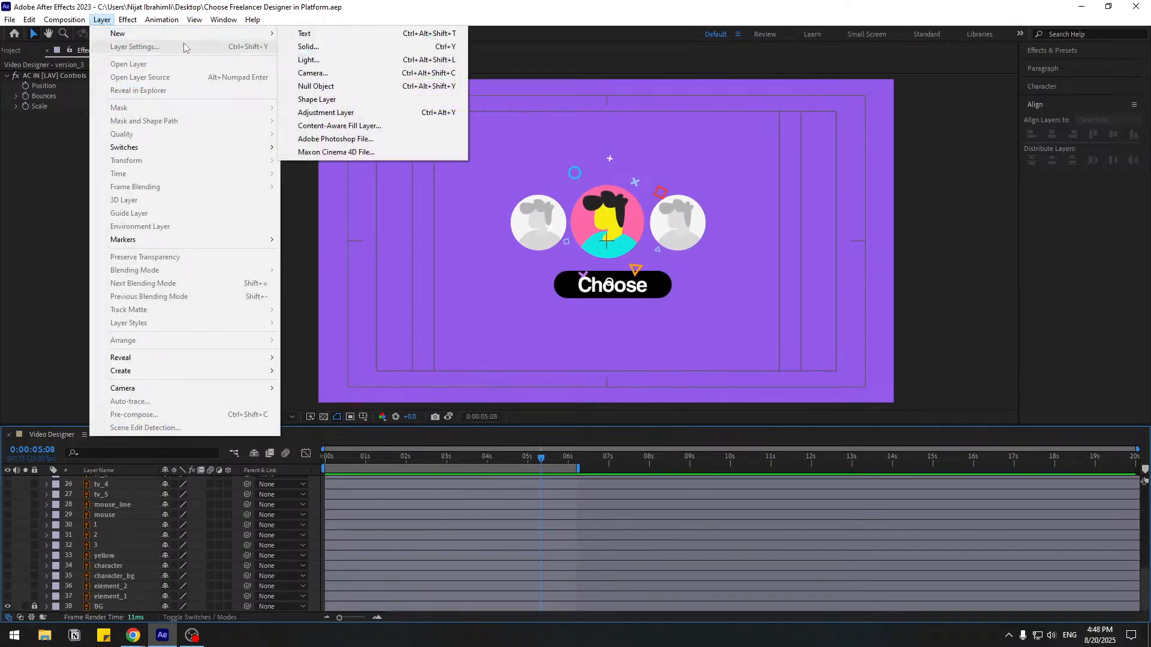
mouse_move(242, 34)
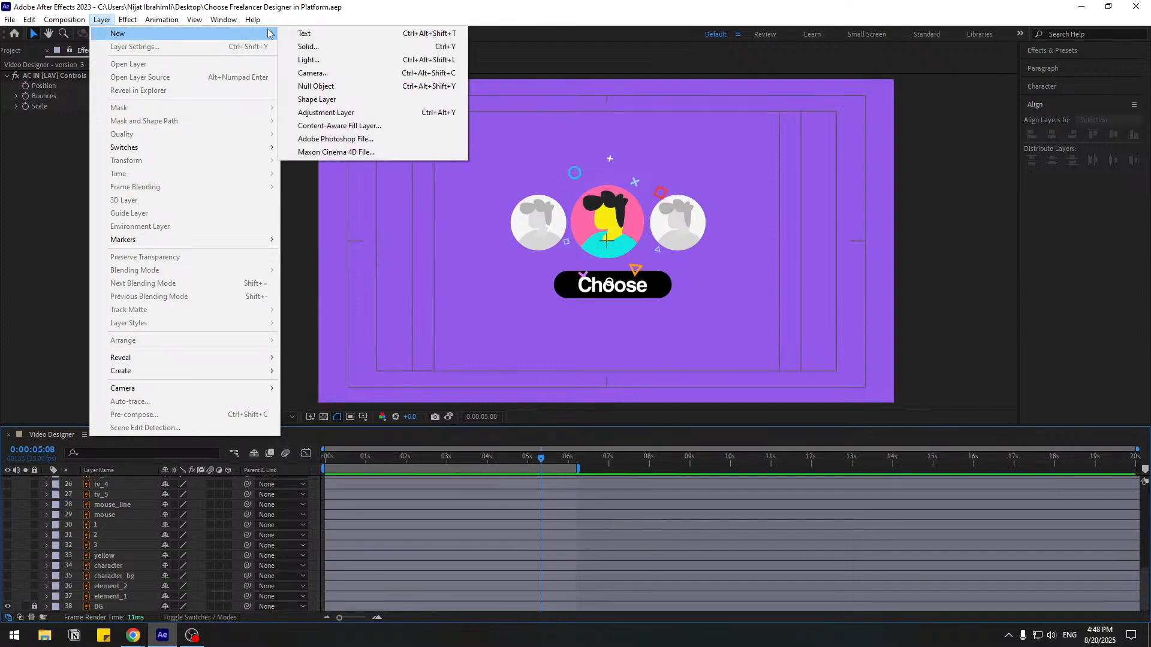
click(307, 47)
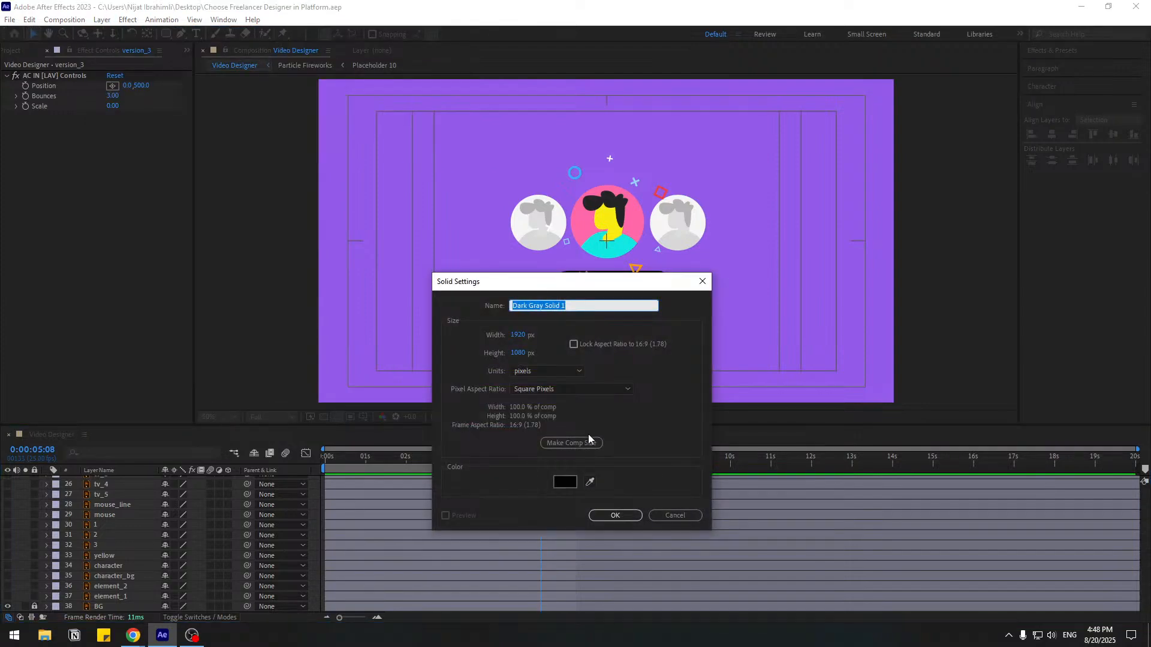
text(BG_1)
click(615, 516)
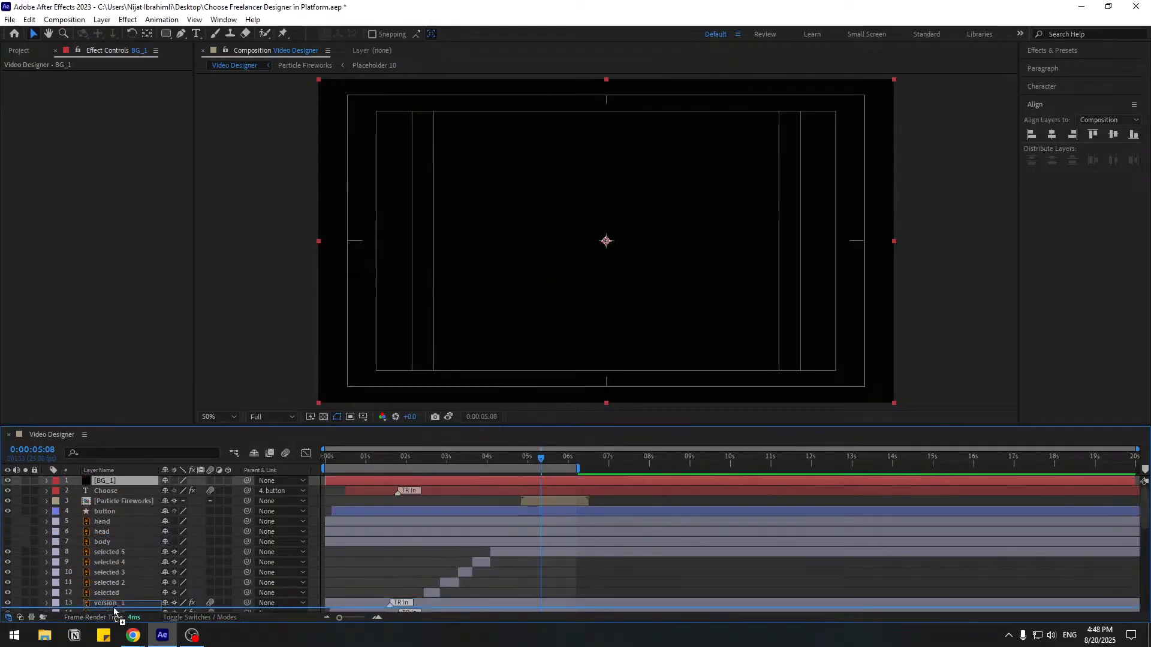
scroll(114, 607, down, 7)
drag(106, 618, 161, 591)
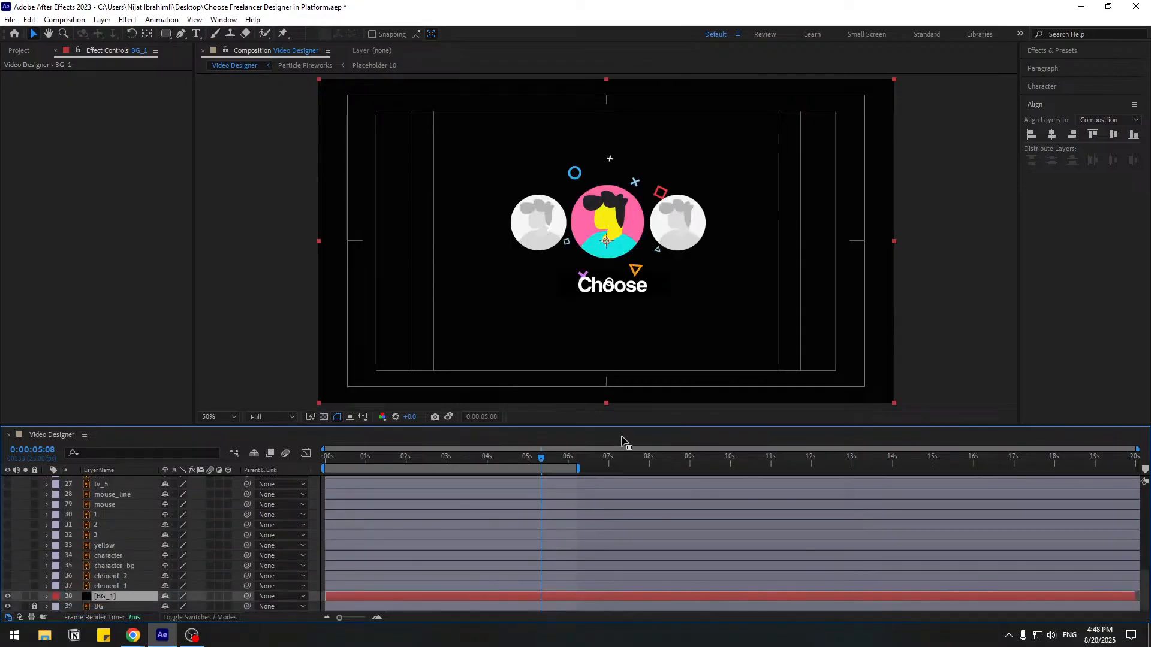
- Find the Fill effect in Effects & Presets and apply it to the BG_1 layer
click(1053, 52)
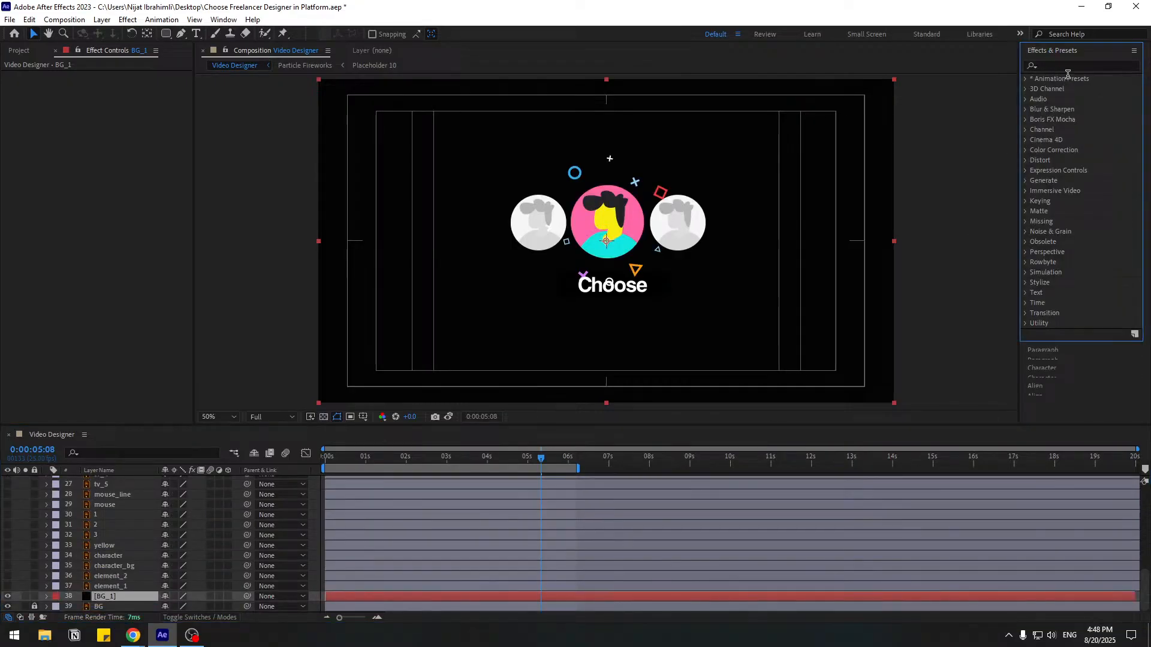
click(1068, 66)
text(fil)
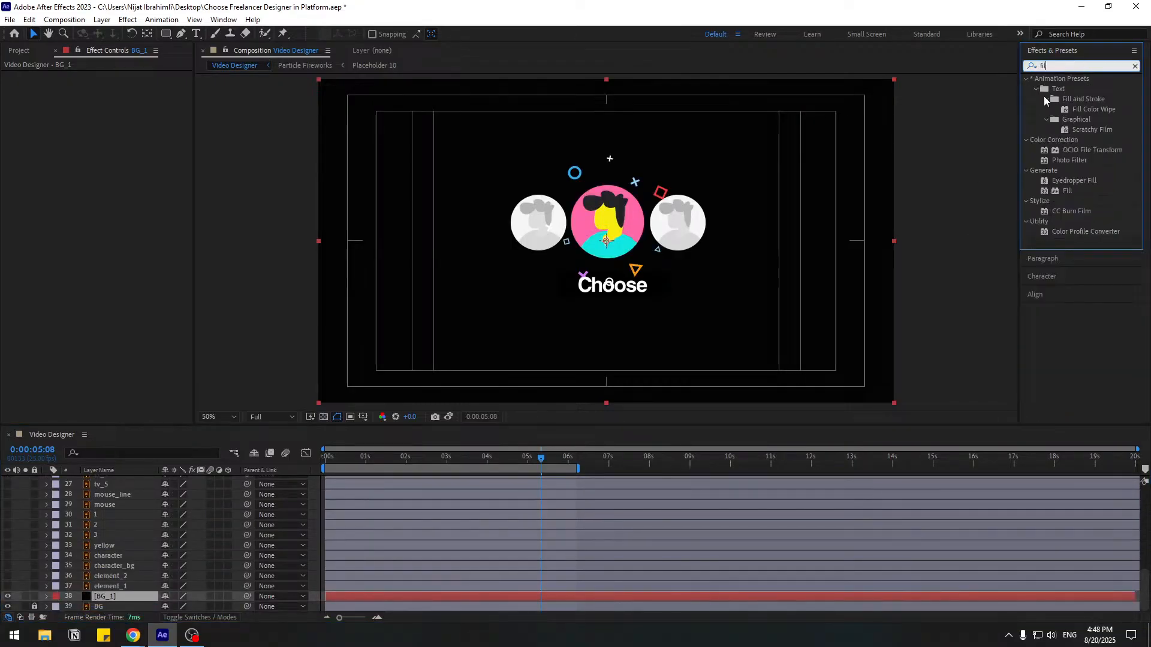
text(l)
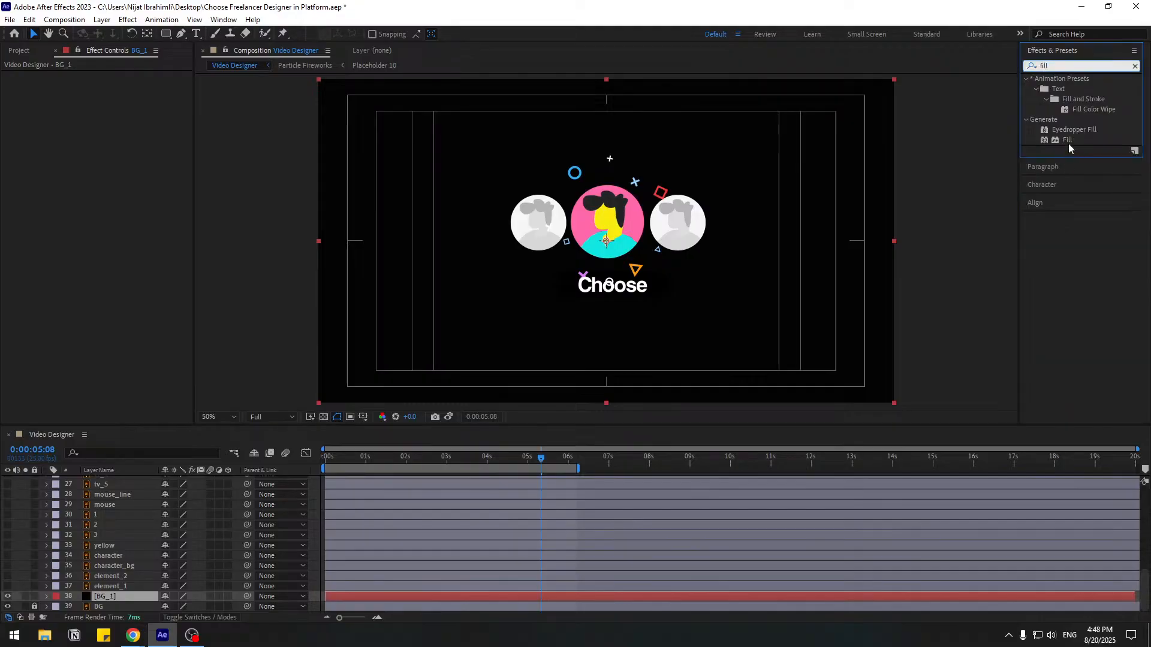
drag(1068, 141, 1032, 235)
drag(504, 466, 108, 596)
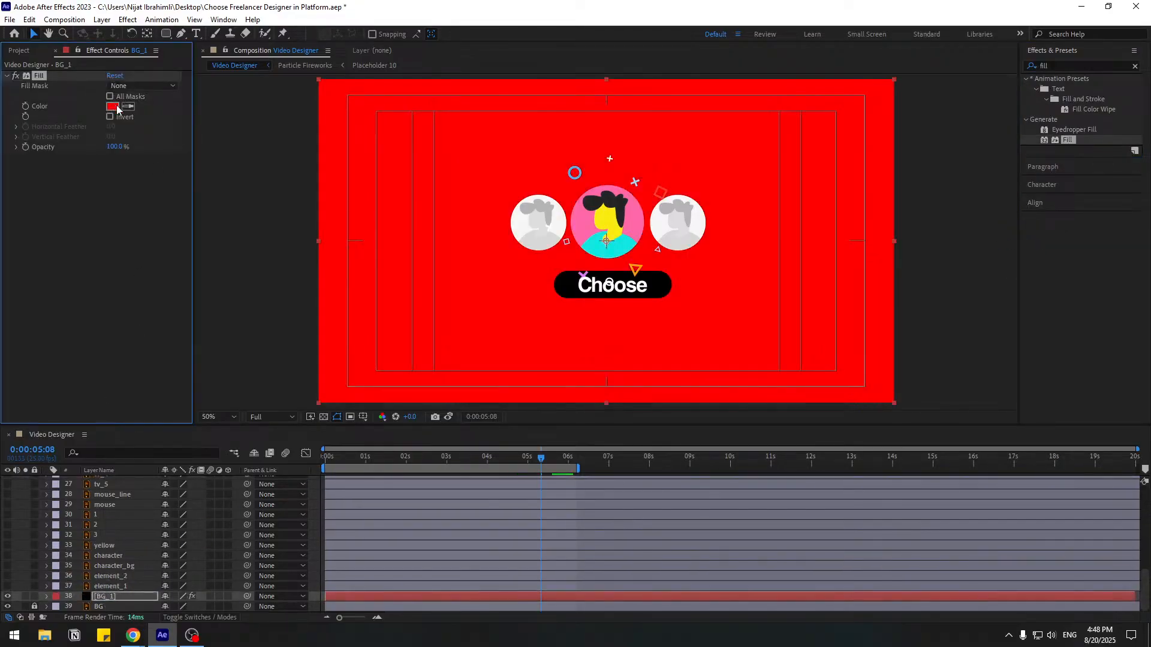
- Set the Fill colour of the BG_1 layer to white (FFFFFF)
click(112, 106)
drag(354, 441, 305, 409)
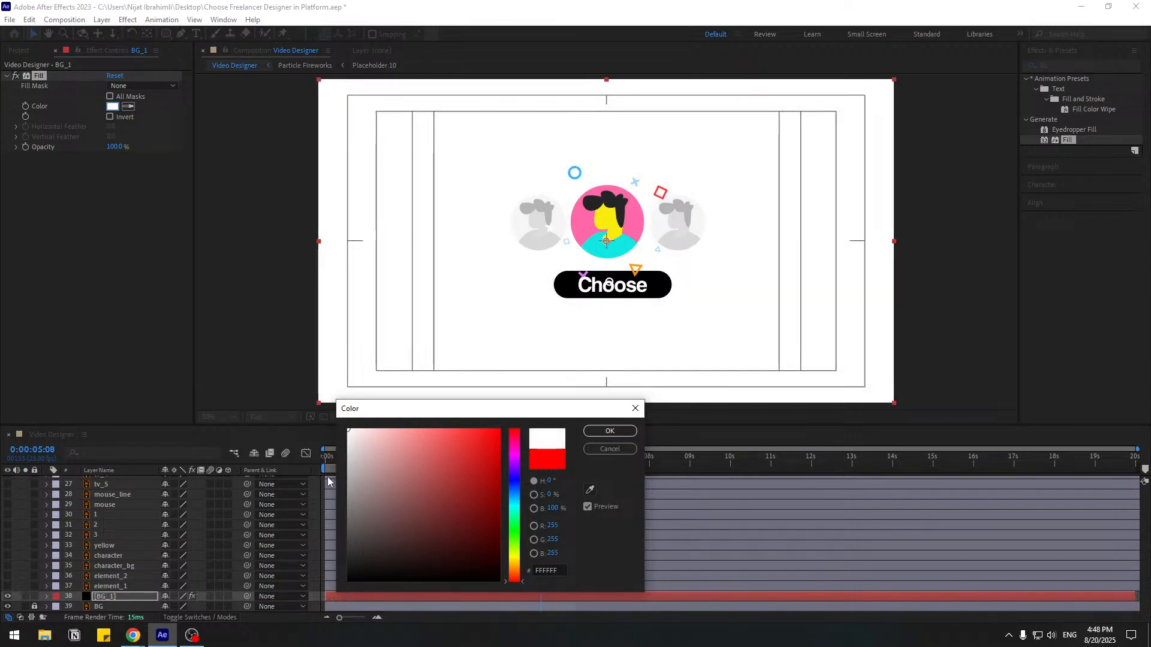
click(608, 431)
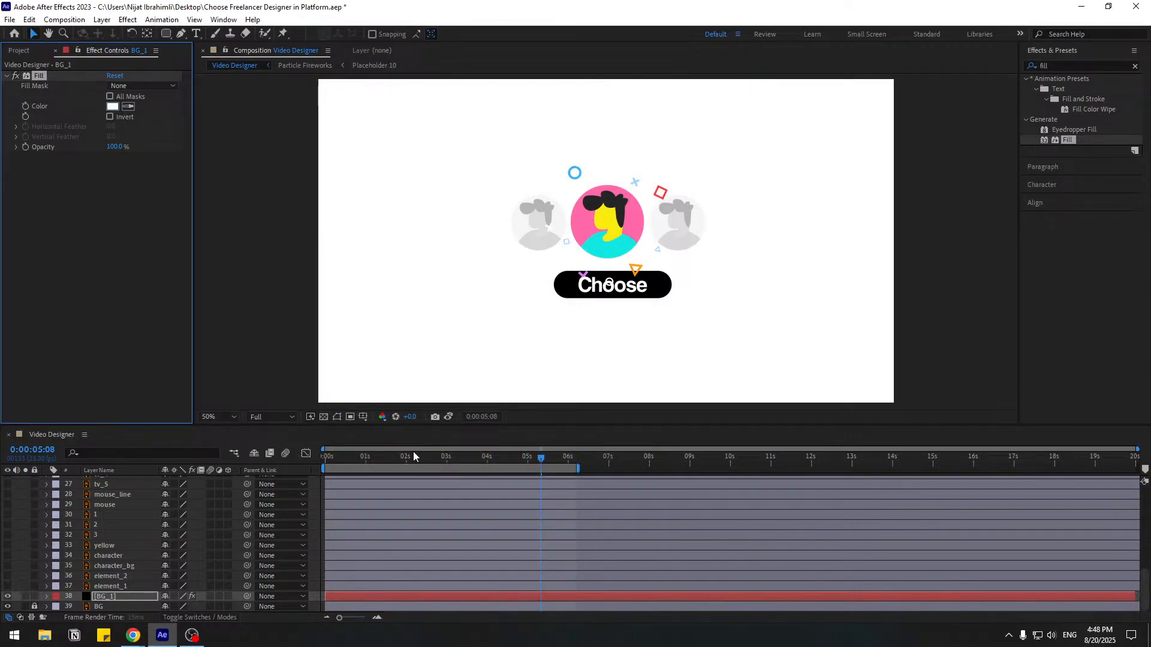
- Preview the avatar animation and move the playhead to 0:00:01:20, where the three gray avatars are shown
key(space)
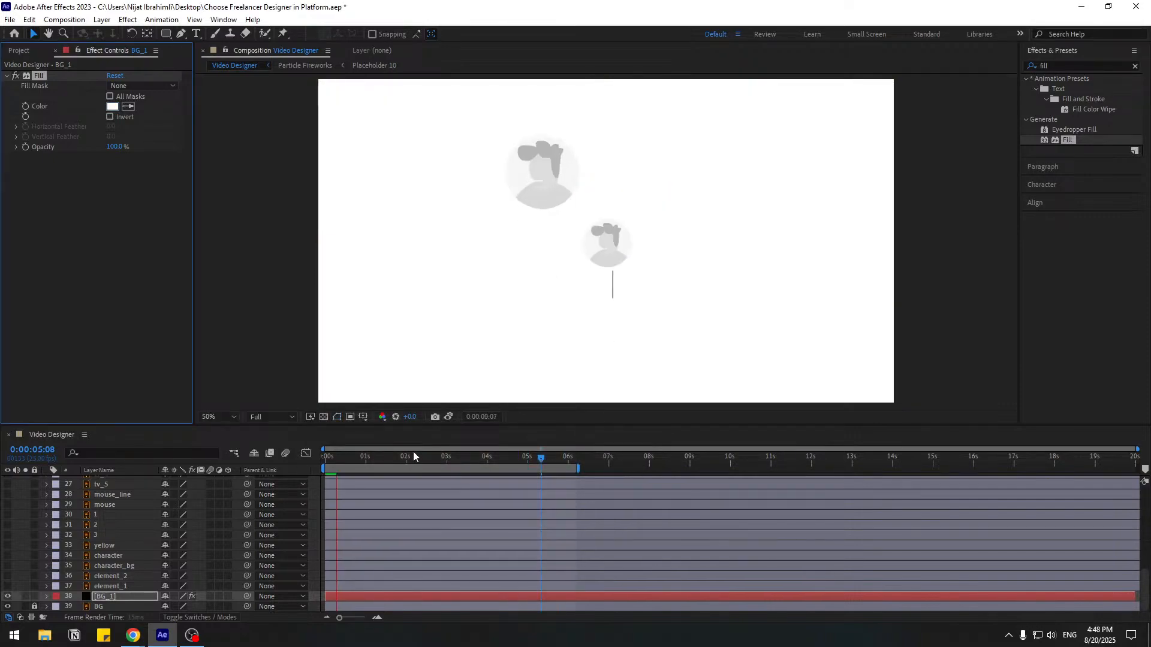
click(447, 459)
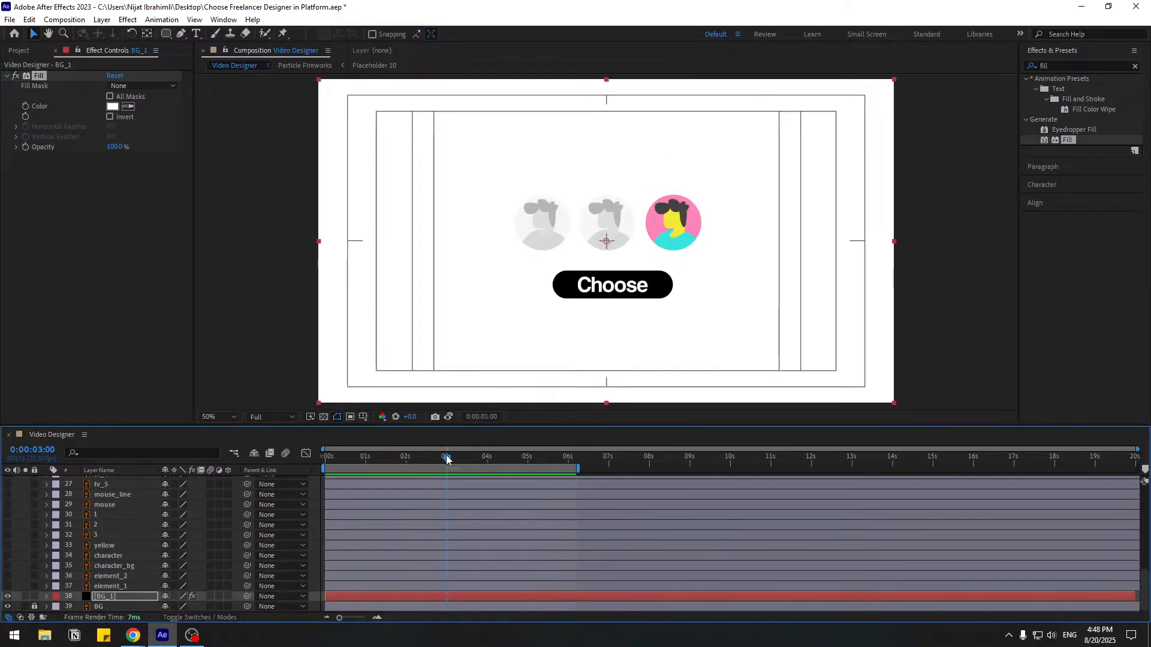
drag(447, 459, 326, 458)
click(399, 458)
click(503, 239)
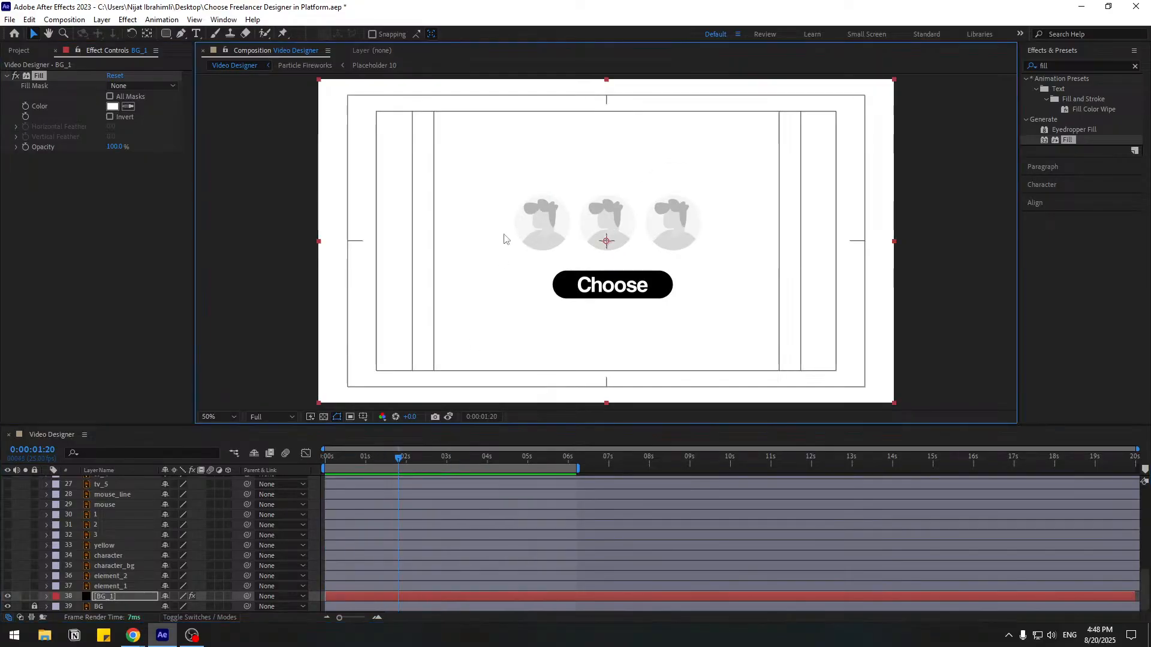
- Apply the Hue/Saturation effect to the version_1 layer
scroll(108, 582, up, 6)
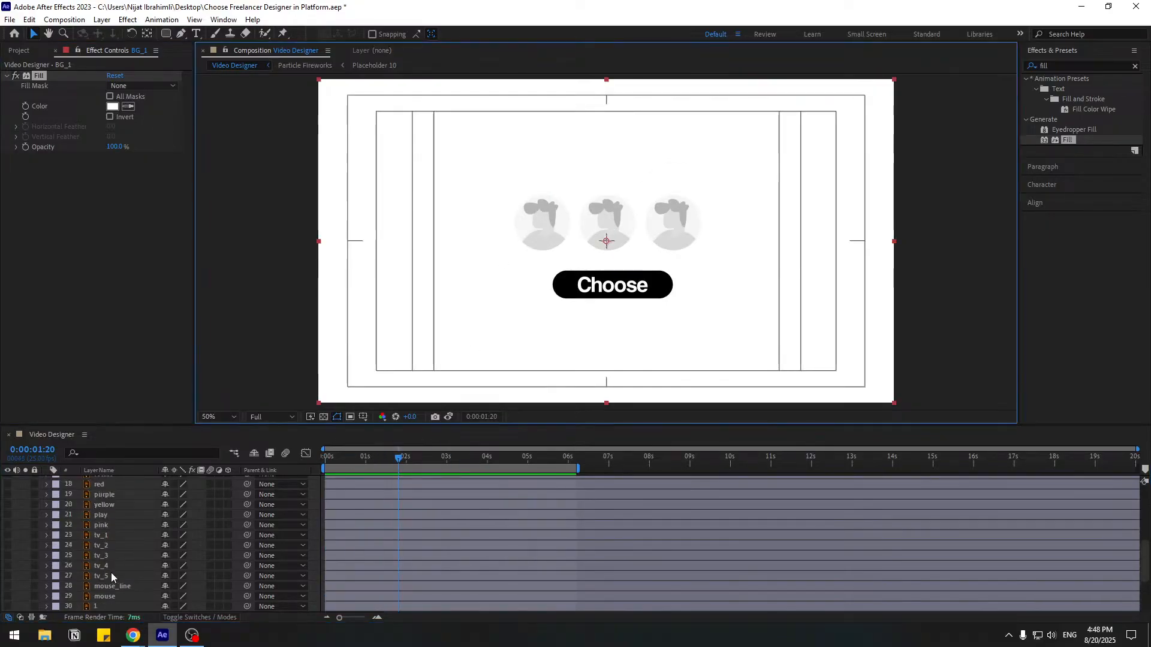
click(108, 515)
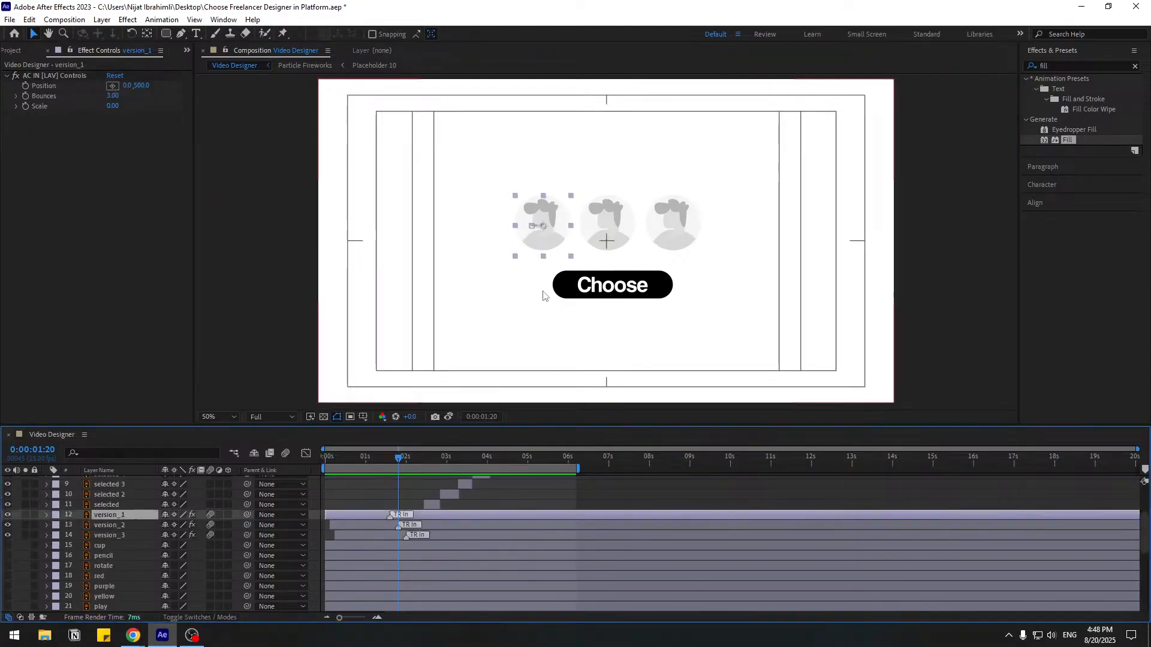
scroll(563, 225, up, 4)
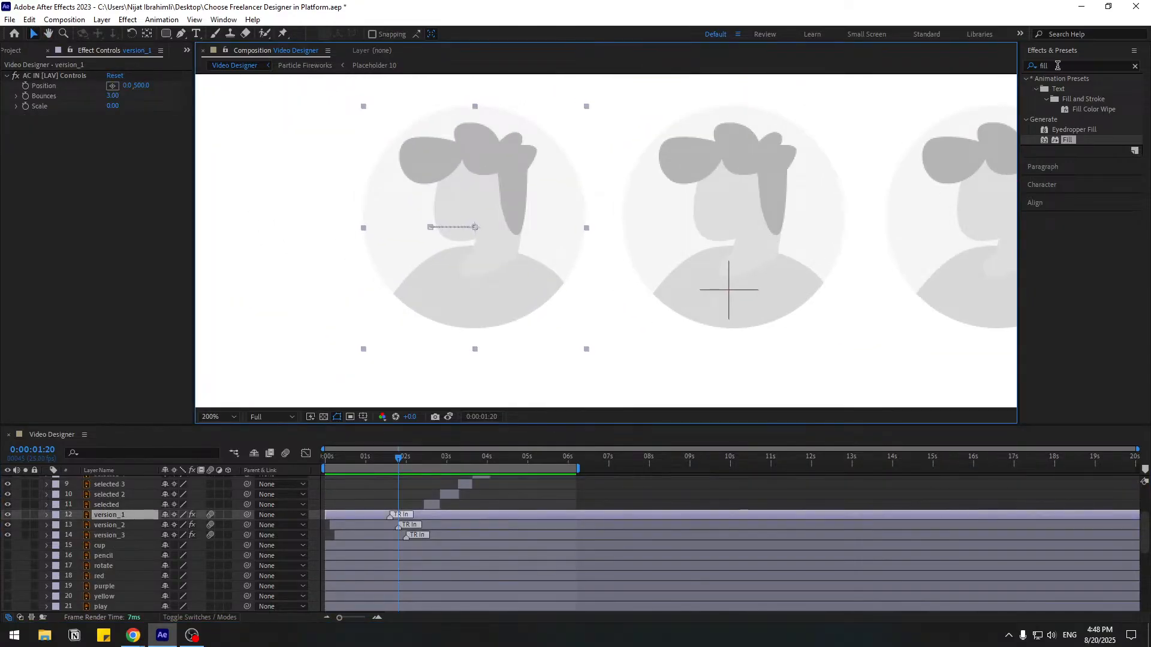
click(1057, 65)
double_click(1057, 65)
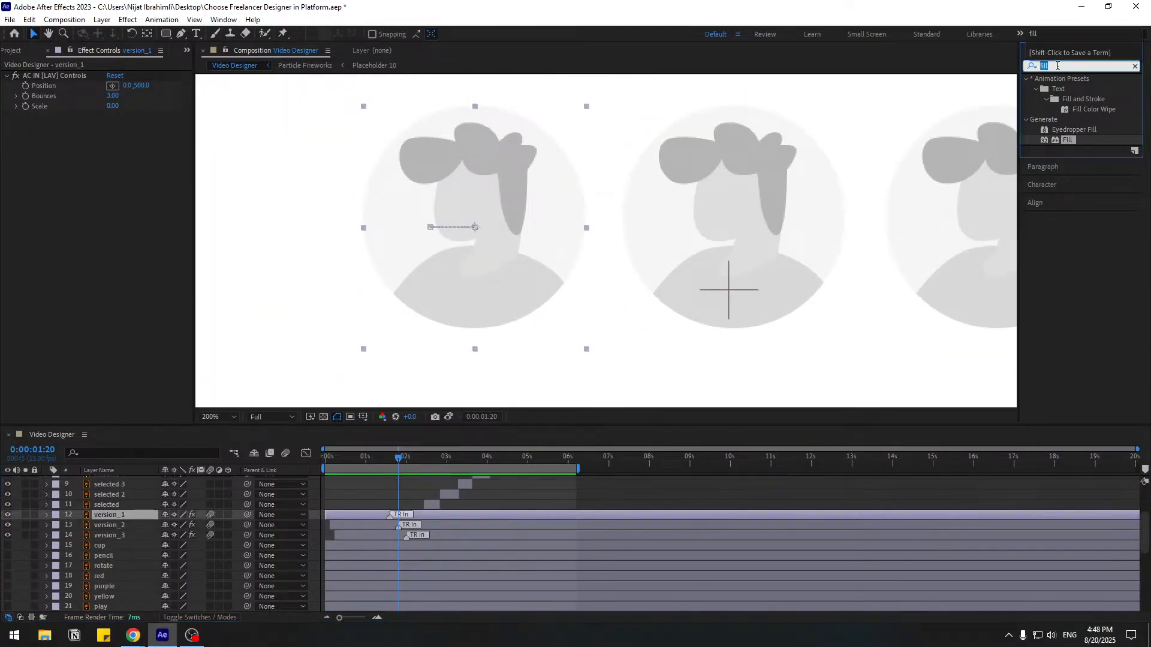
text(hue)
drag(1074, 131, 103, 514)
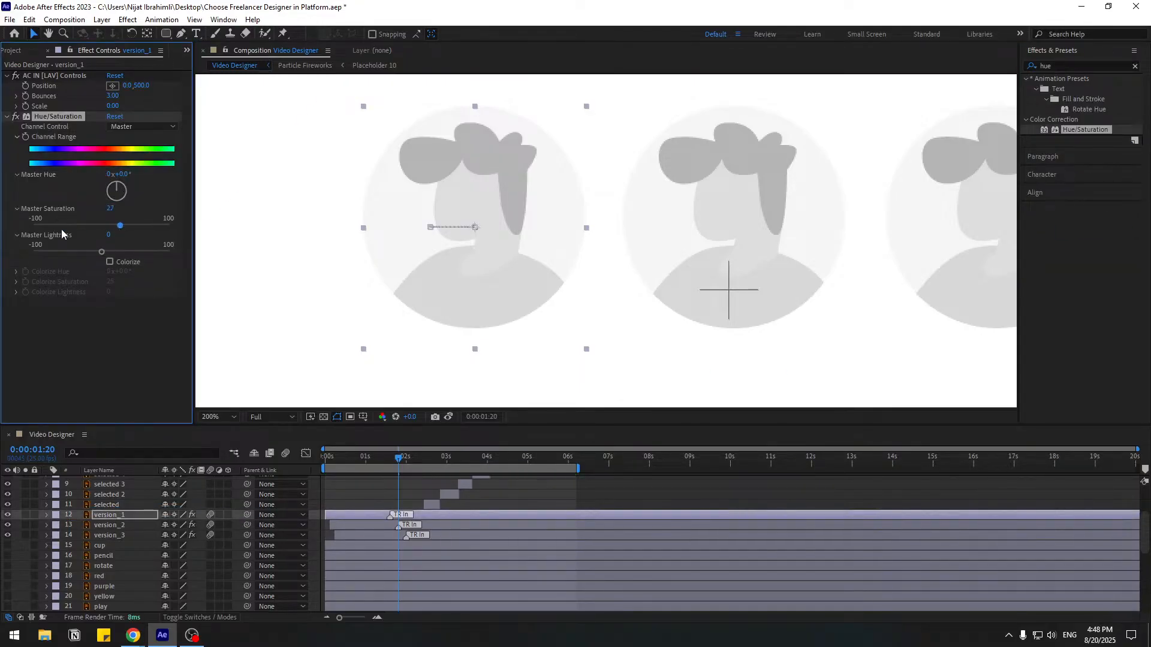
- Darken the version_1 avatar by setting Master Saturation to -59 and Master Lightness to -13
drag(61, 234, 93, 254)
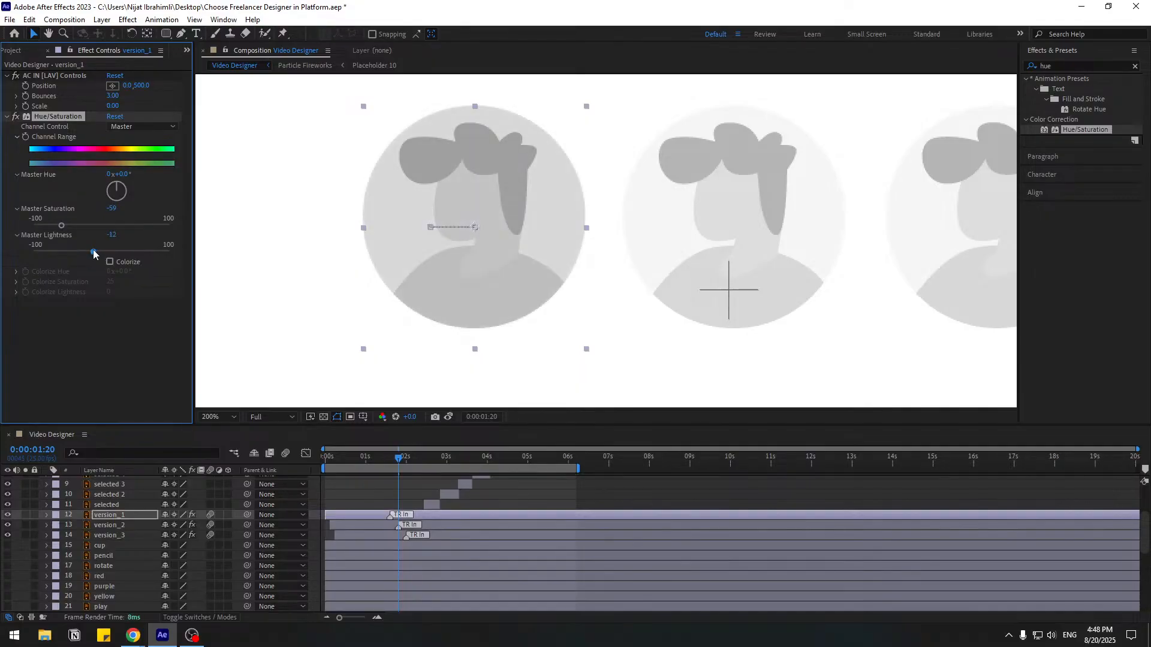
scroll(328, 290, down, 2)
click(610, 496)
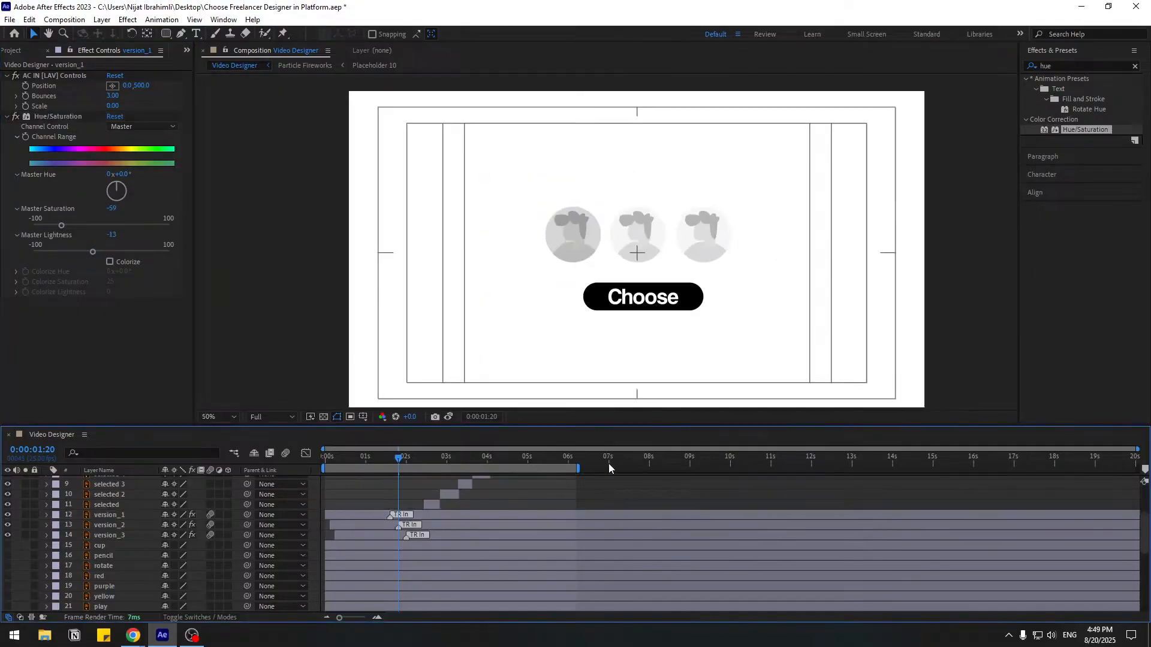
scroll(547, 348, up, 1)
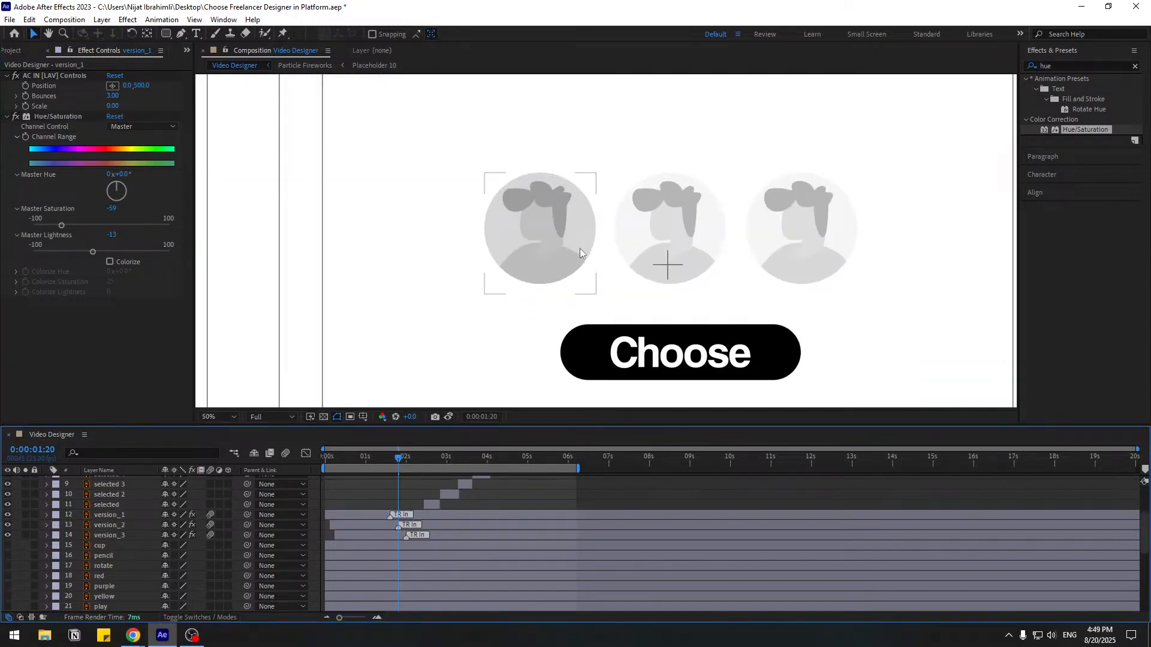
scroll(581, 248, down, 1)
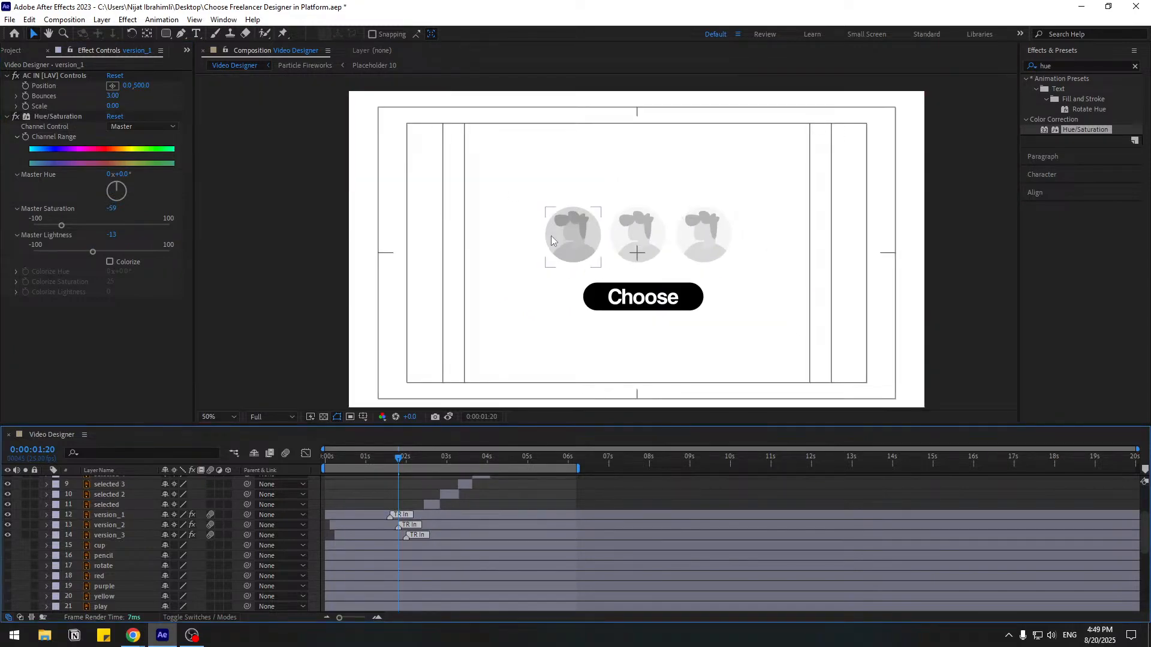
- Copy the Hue/Saturation effect from version_1 to the version_2 and version_3 layers
click(54, 117)
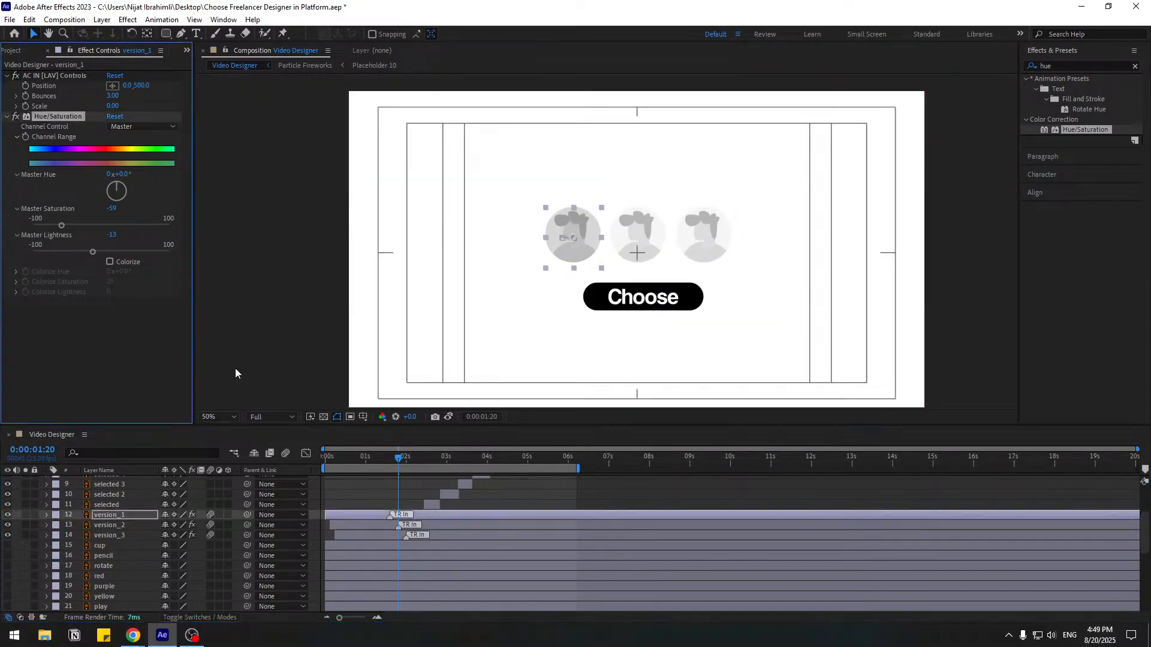
click(116, 525)
click(118, 536)
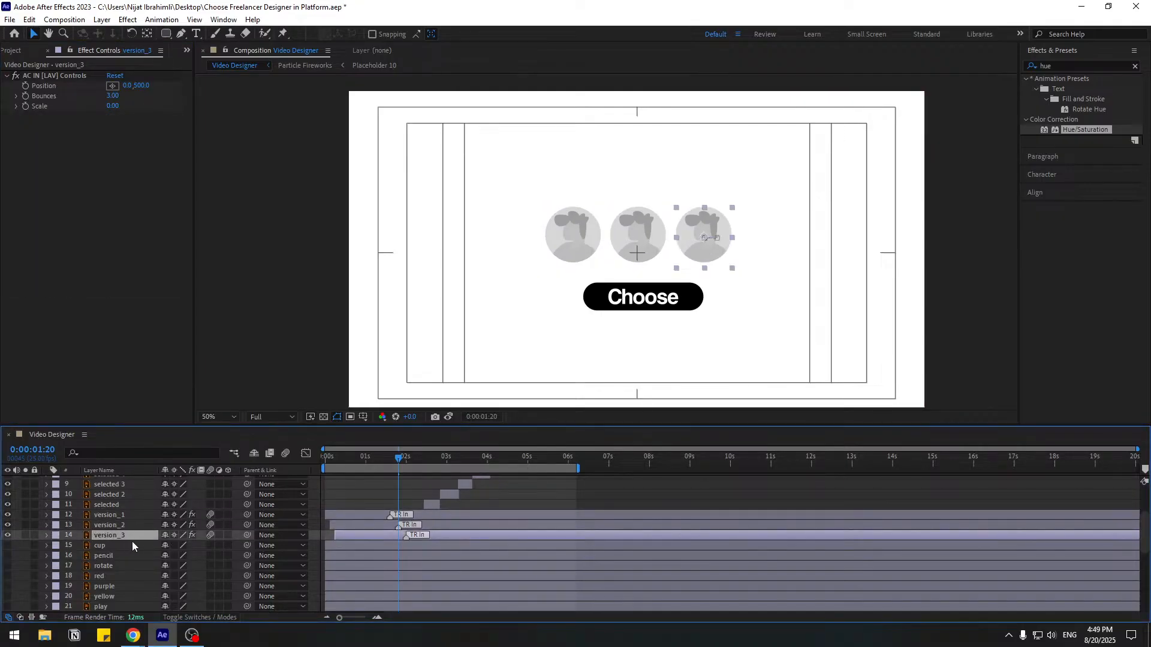
key(ctrl+v)
- Preview the darkened avatars in the animation and place the playhead at 0:00:05:23
click(541, 492)
key(space)
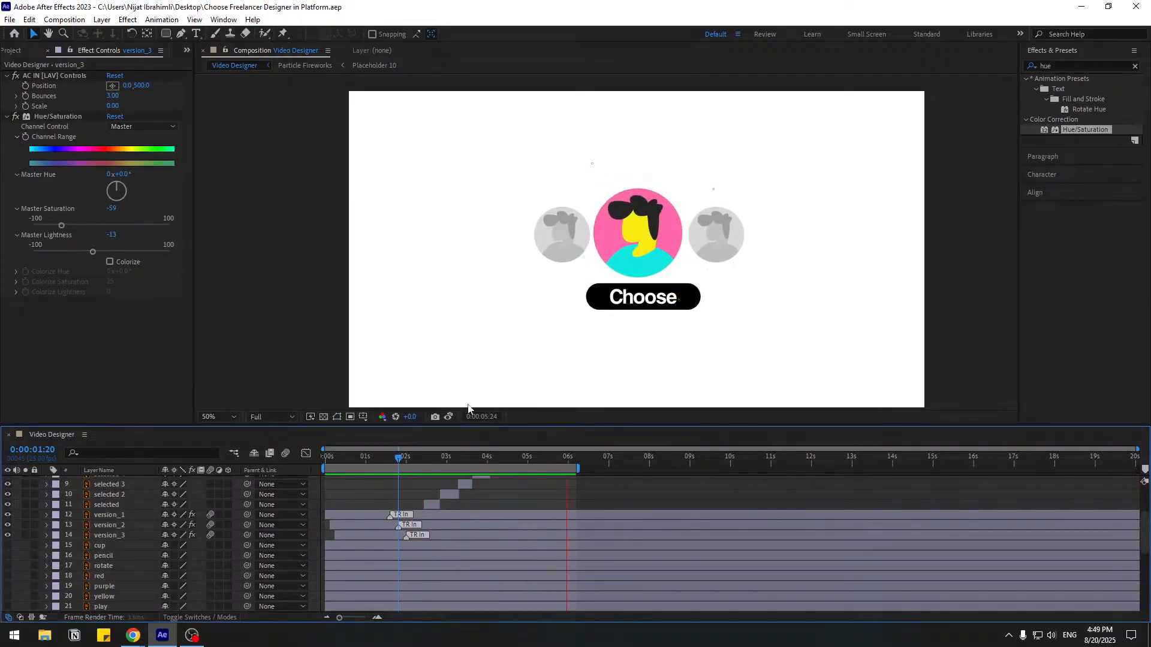
click(564, 457)
- Unlock the BG layer and move it above BG_1 in the layer stack
scroll(187, 541, down, 6)
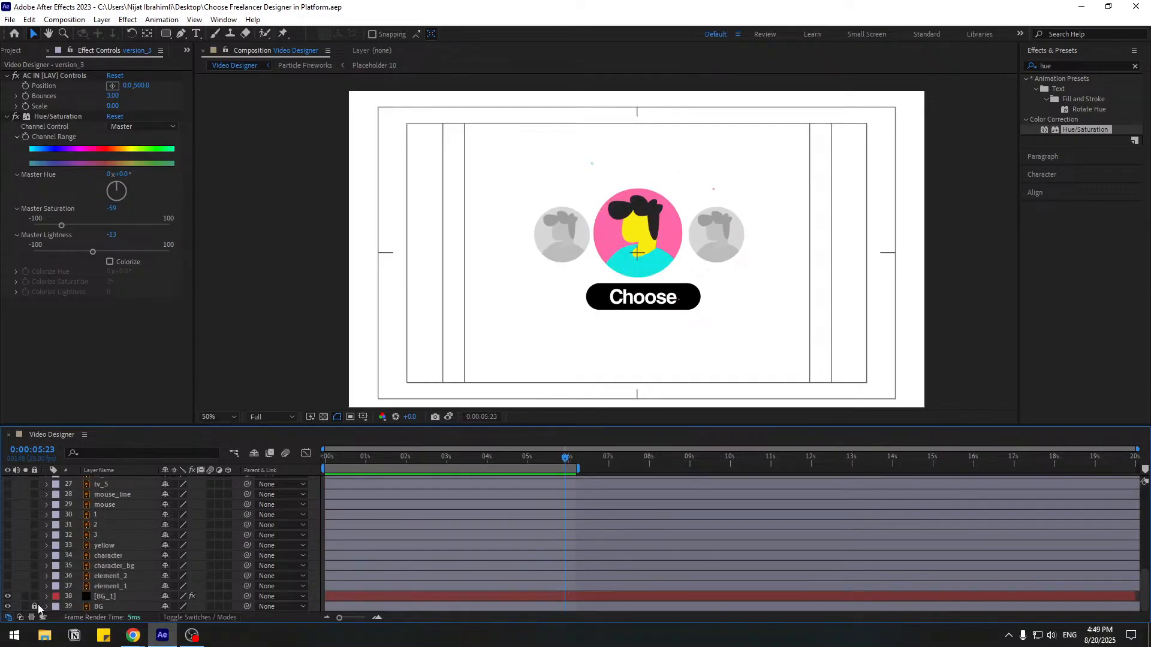
click(36, 607)
click(102, 607)
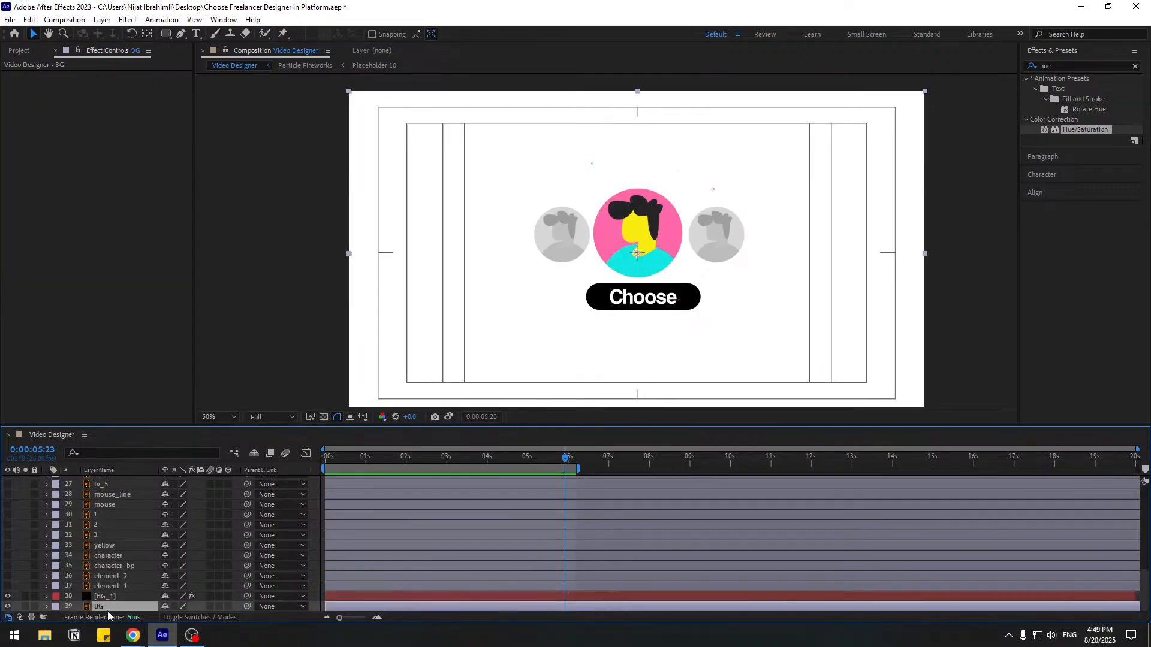
drag(114, 601, 121, 599)
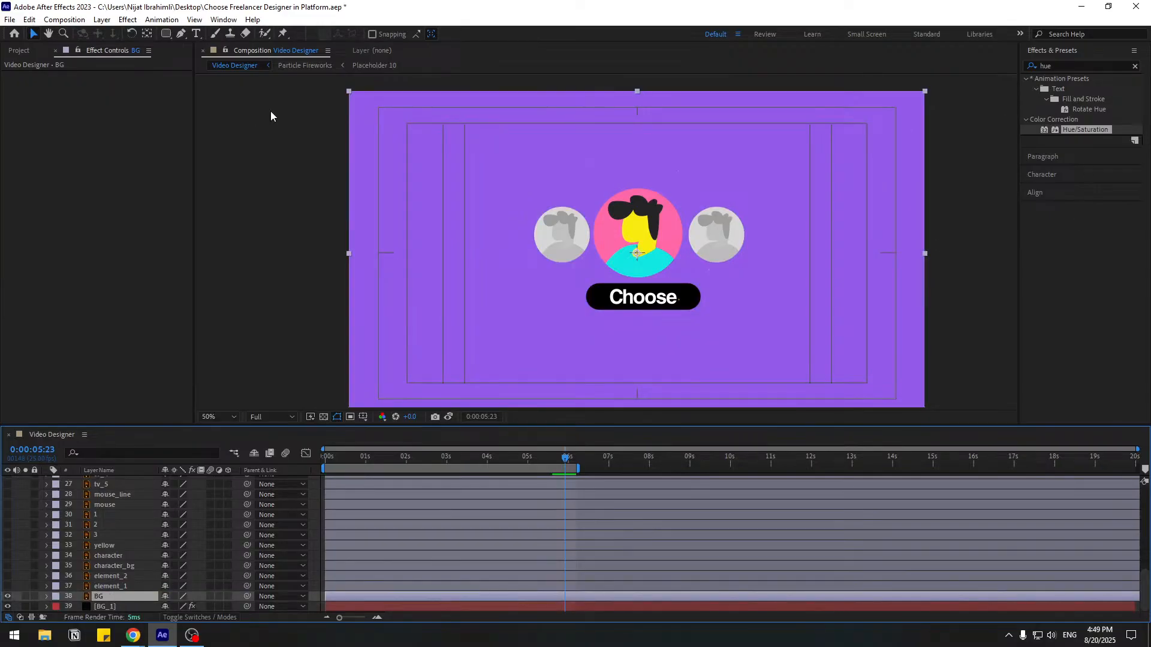
- Sample the BG layer's purple into the text fill color, copy its hex code 945BE9, and delete the BG layer
click(1043, 175)
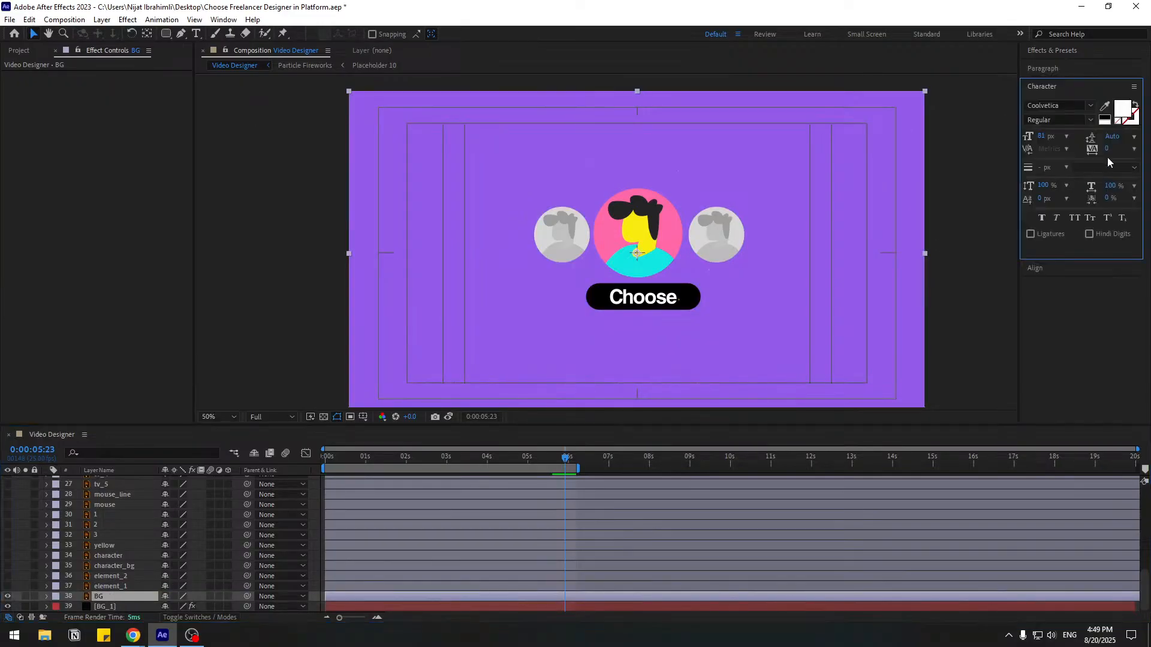
click(1106, 107)
click(793, 117)
click(1124, 110)
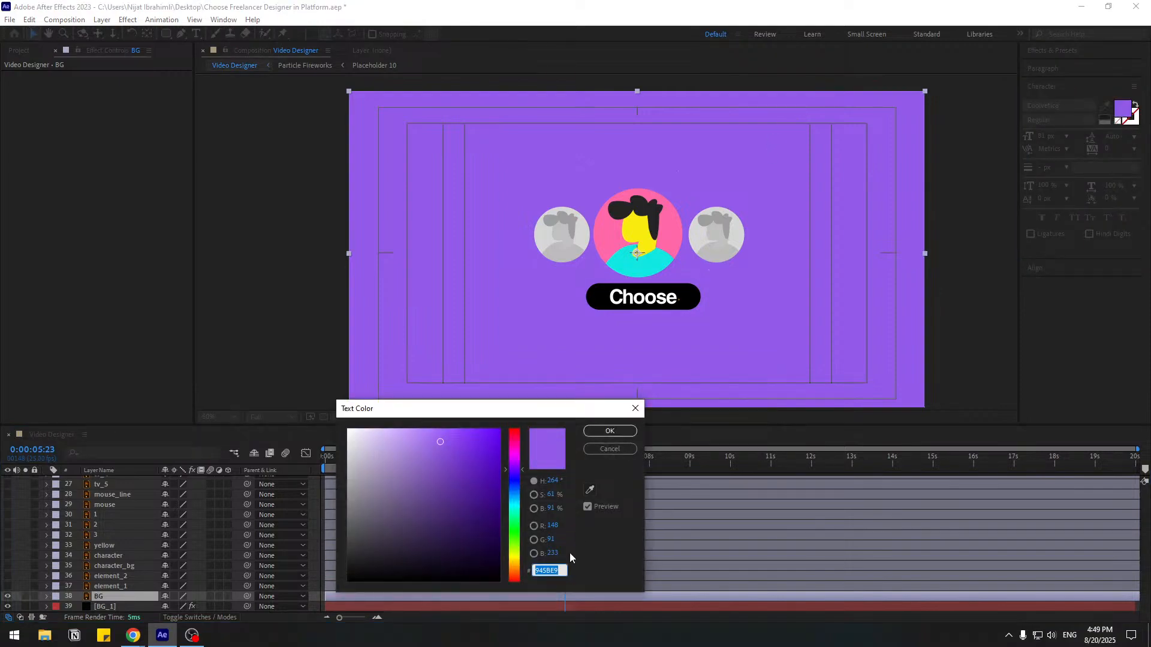
click(601, 448)
click(102, 596)
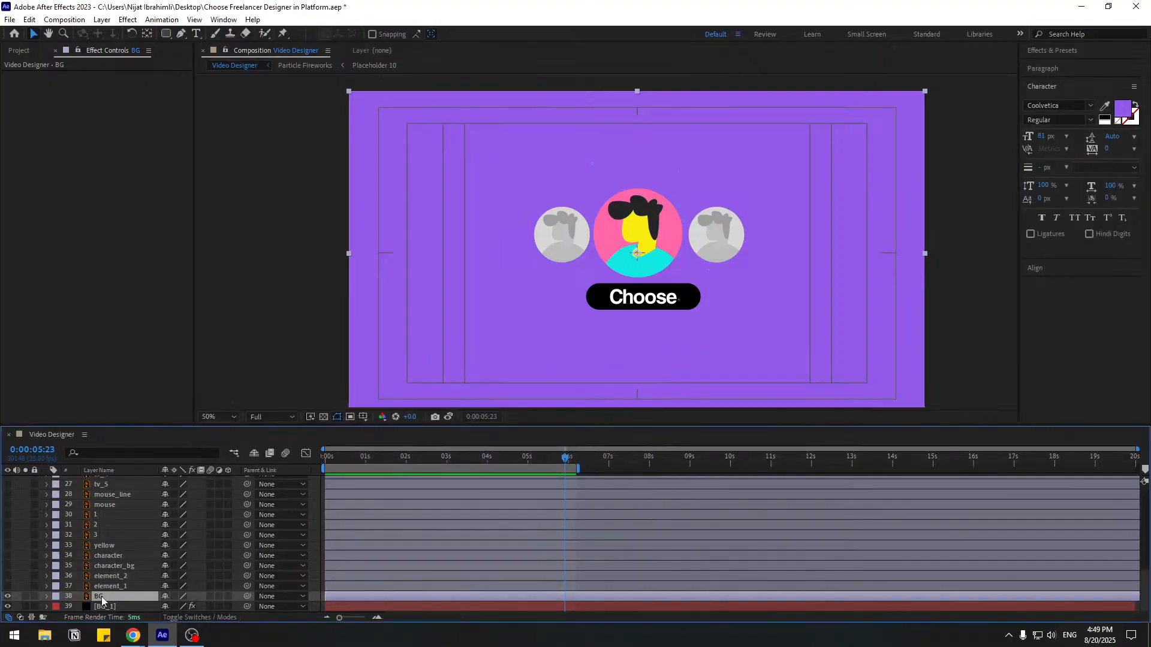
key(Delete)
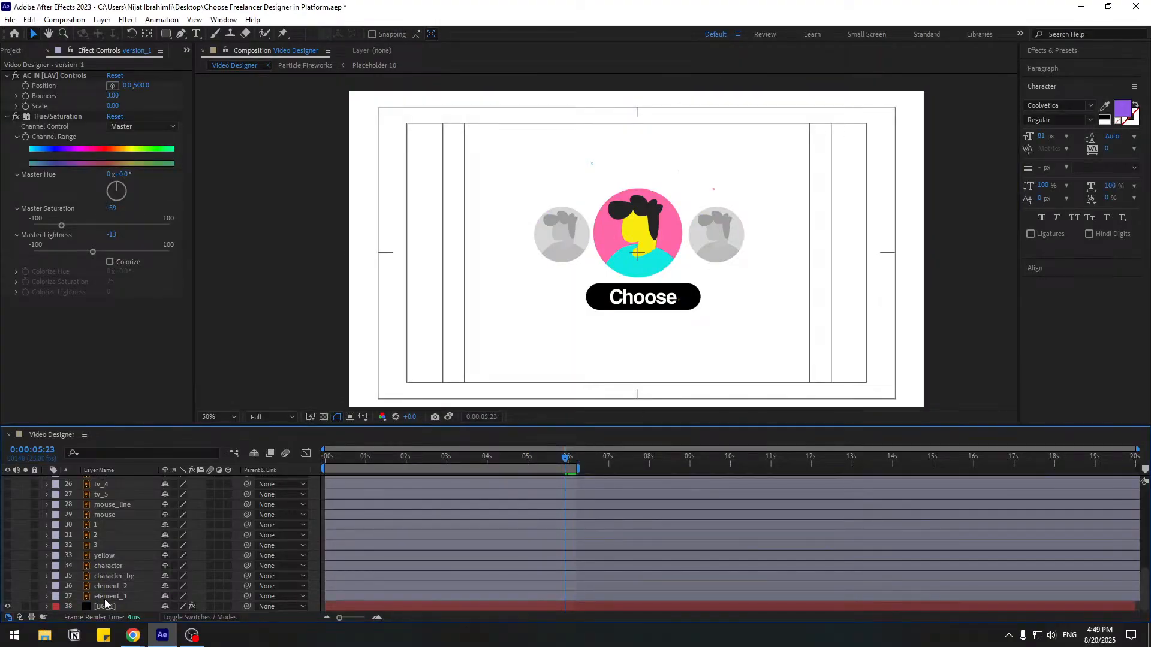
- Create a 1920 x 1080 px solid named color_1 above the Choose text layer
scroll(99, 559, up, 8)
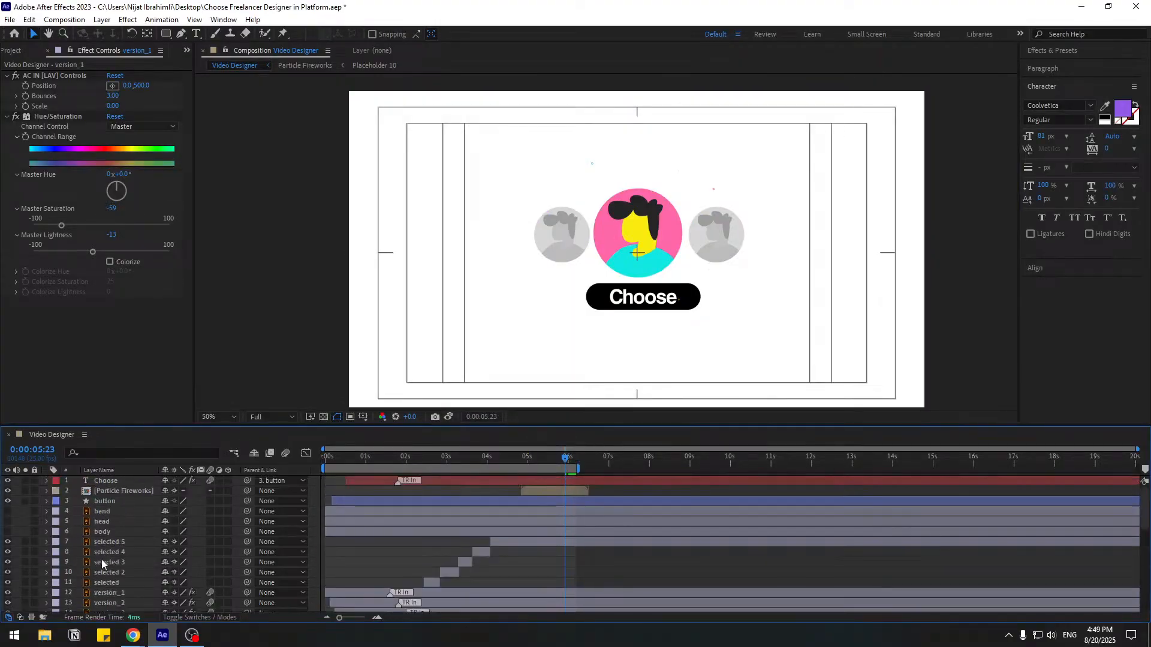
click(107, 481)
click(102, 19)
mouse_move(114, 34)
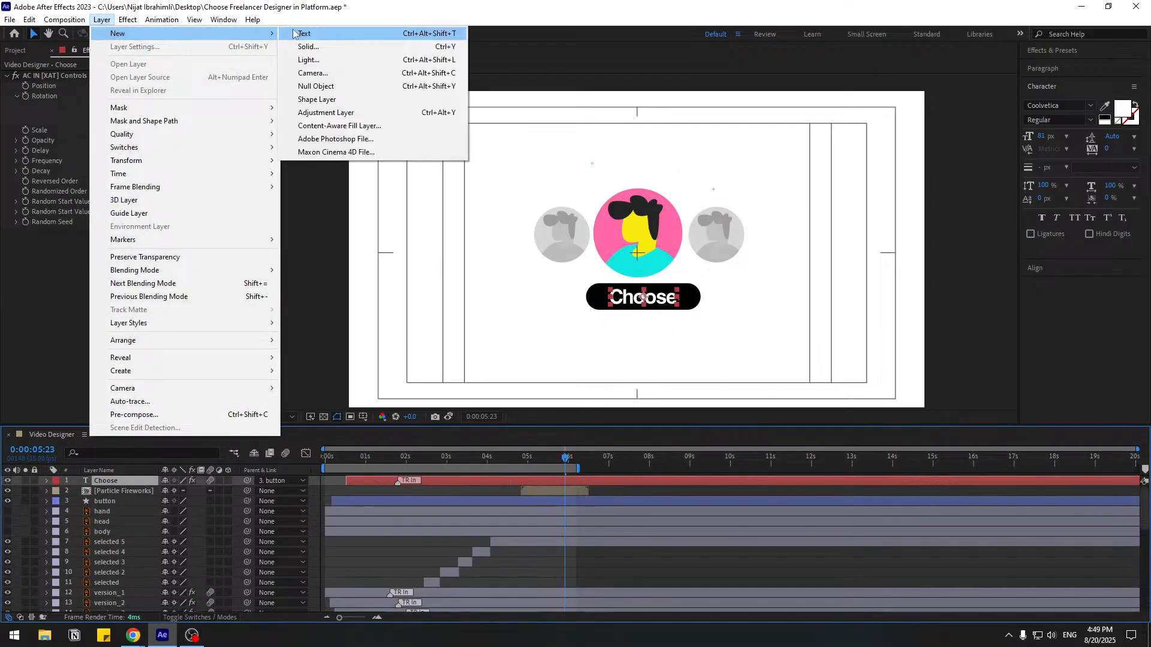
click(307, 46)
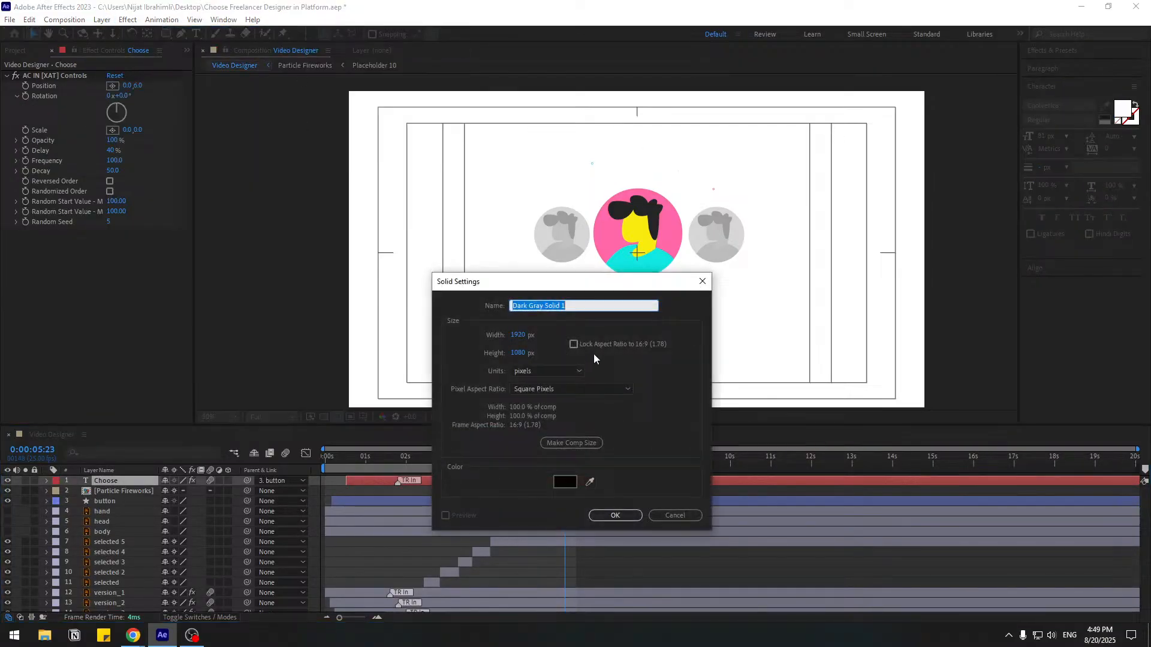
text(color_1)
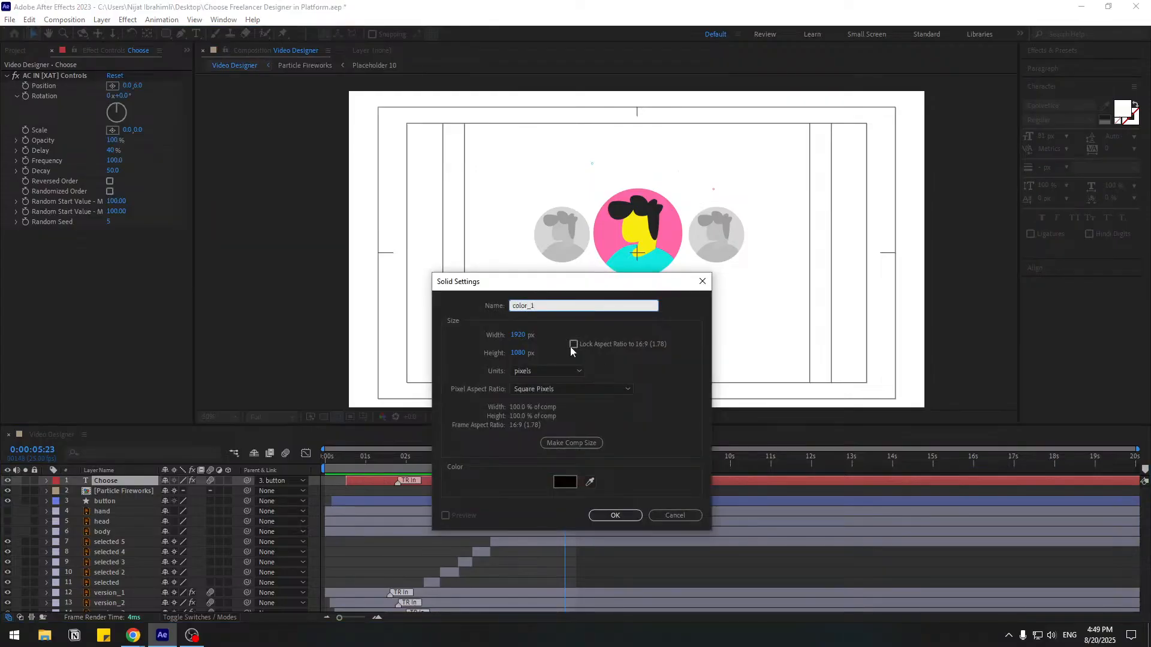
click(615, 515)
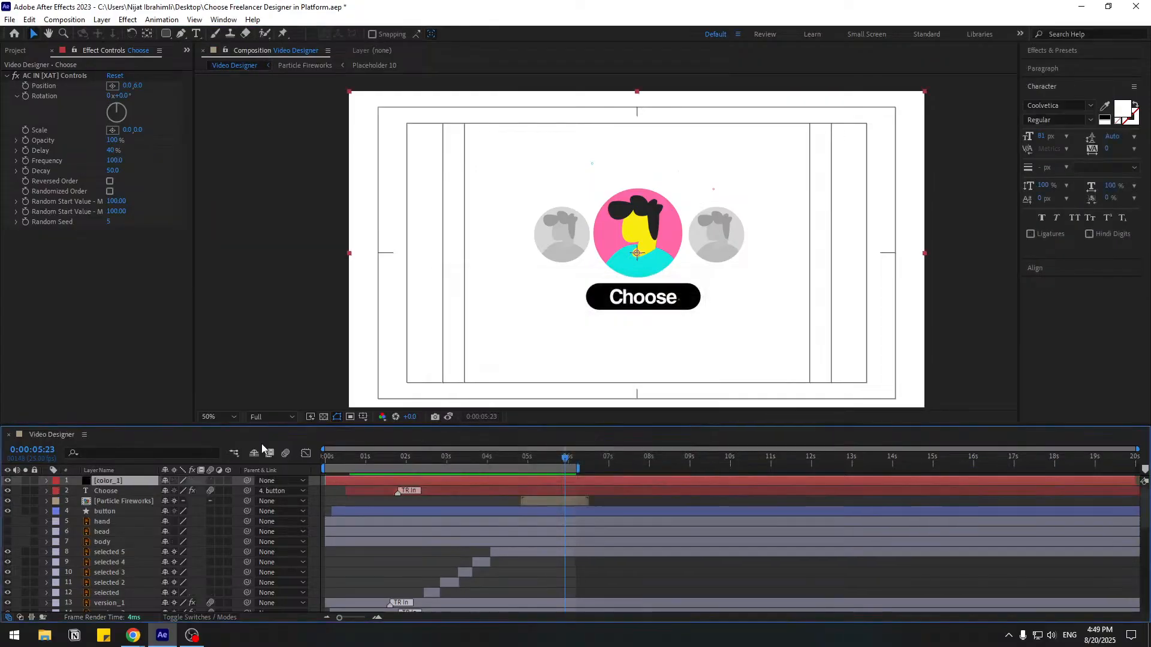
- Apply the Fill effect to the color_1 solid and set its color to 945BE9
click(1057, 52)
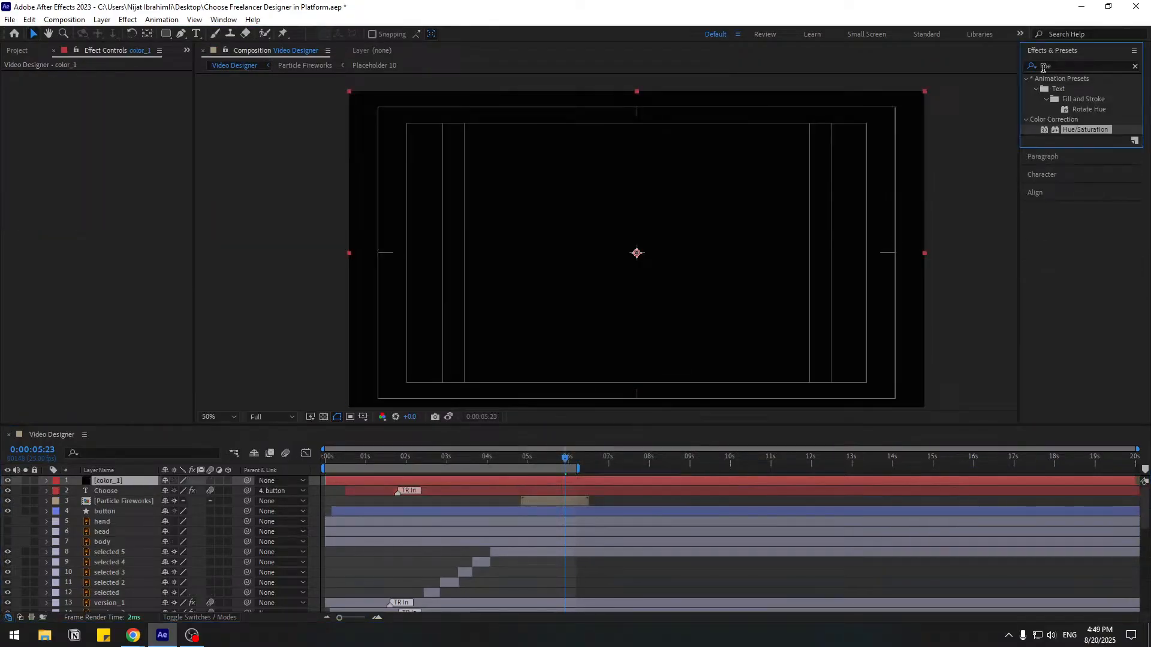
click(1063, 66)
text(fill)
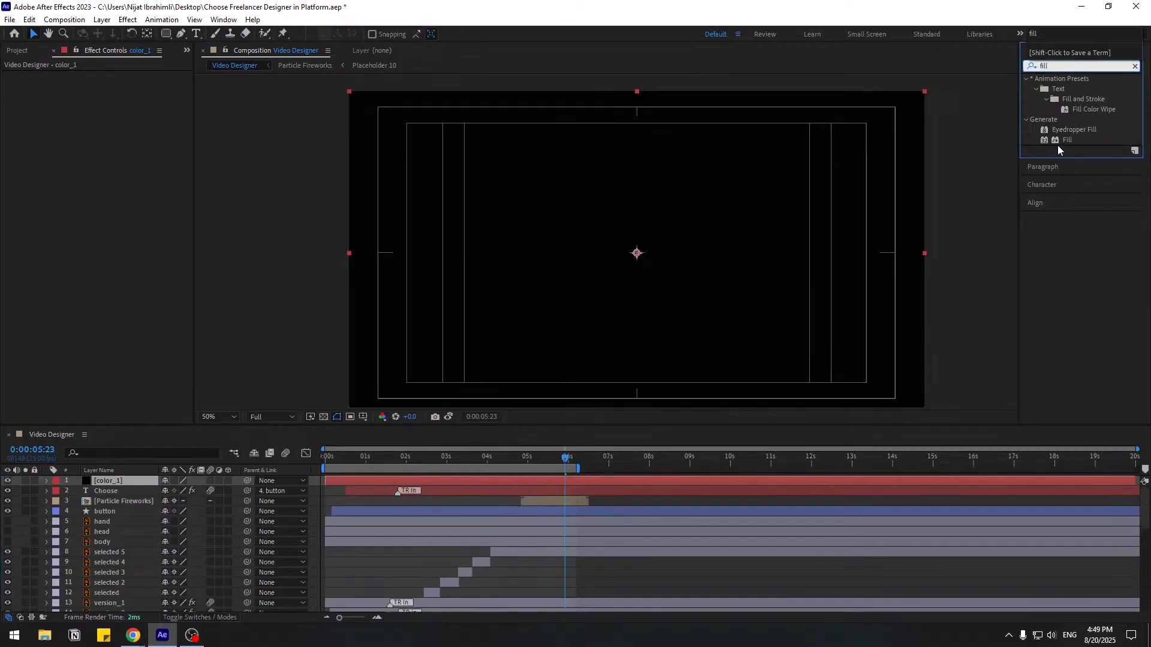
drag(1066, 140, 113, 479)
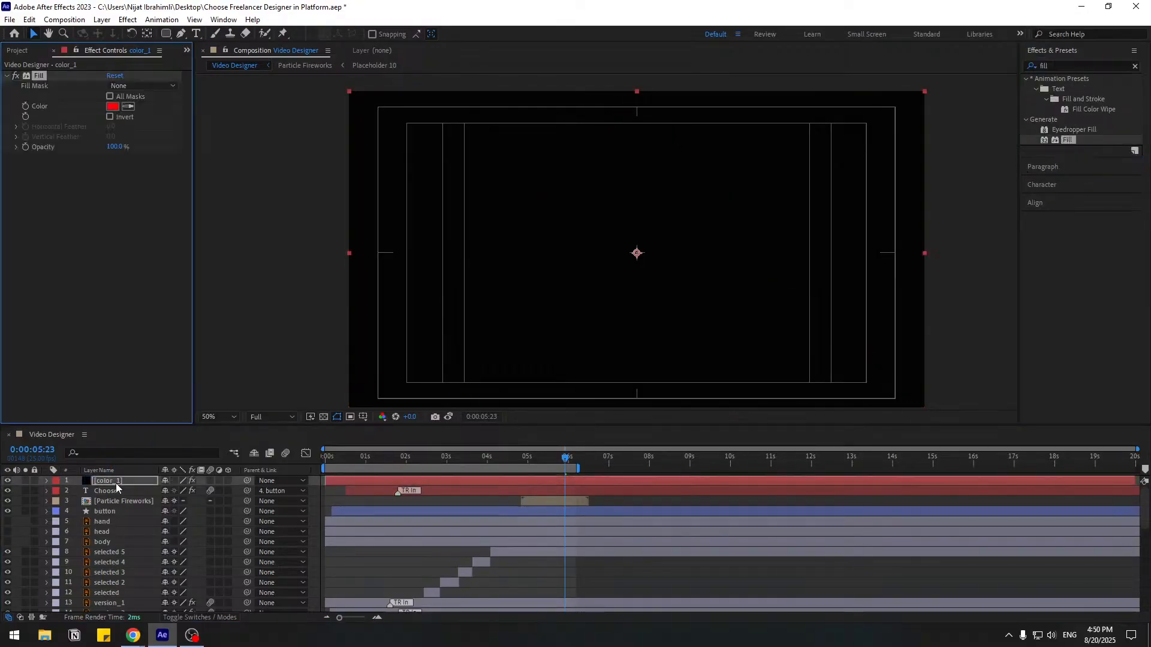
click(113, 107)
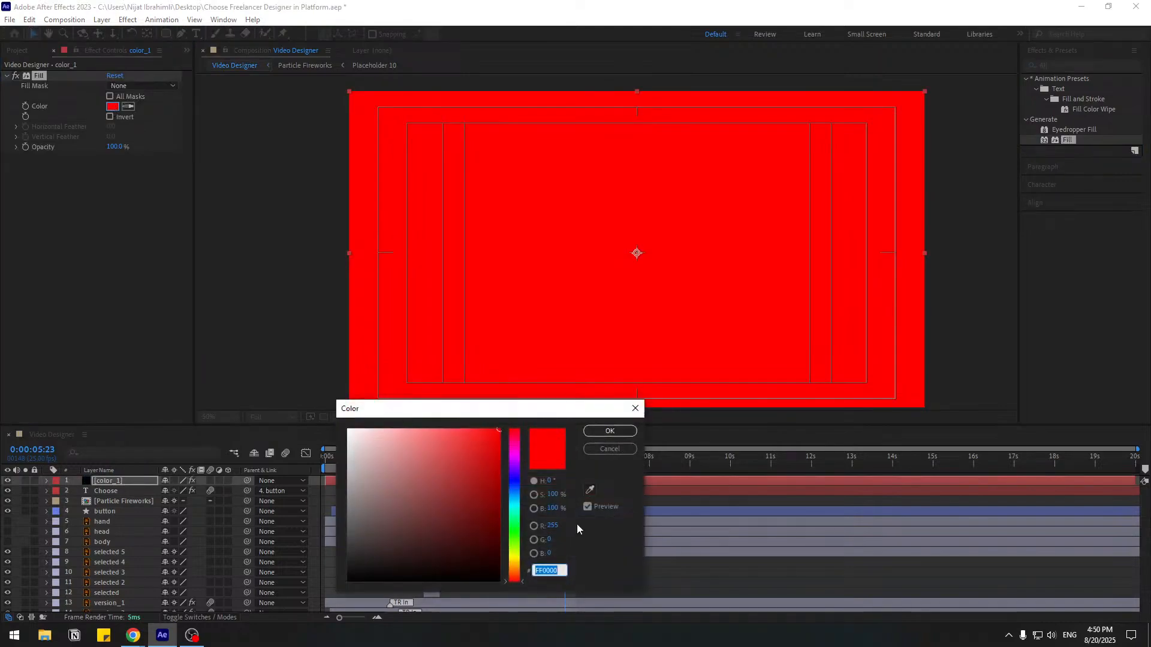
text(945BE9)
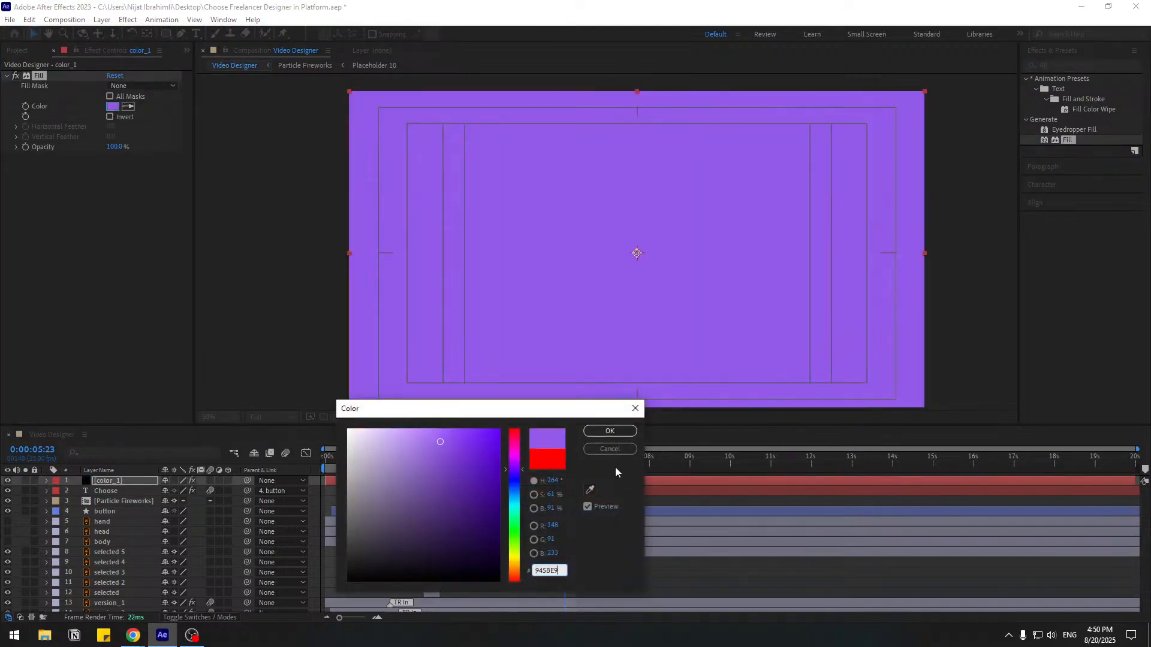
click(599, 432)
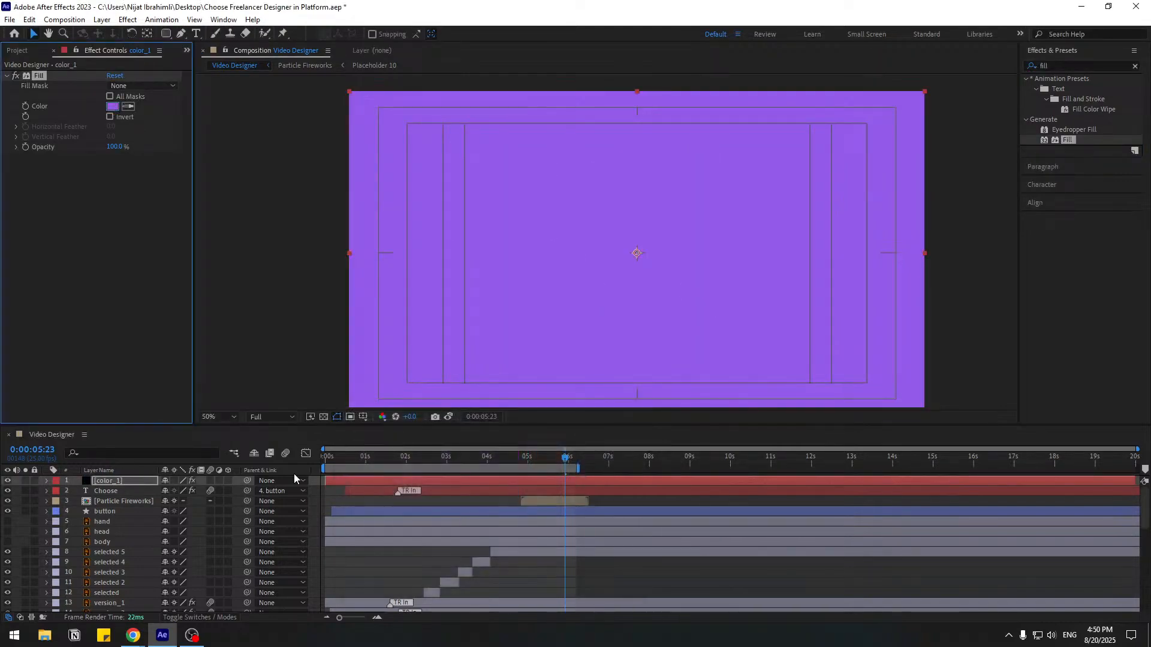
- Trim the start of the color_1 layer to the playhead at 0:00:05:23 and duplicate the layer
drag(329, 480, 566, 483)
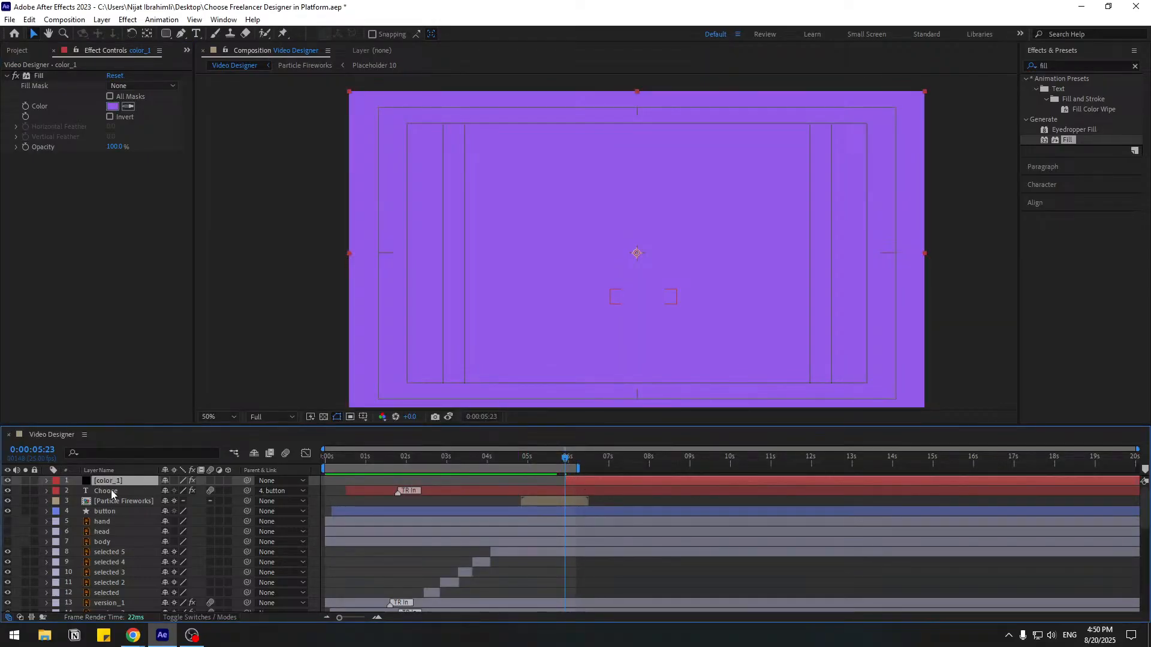
key(ctrl+d)
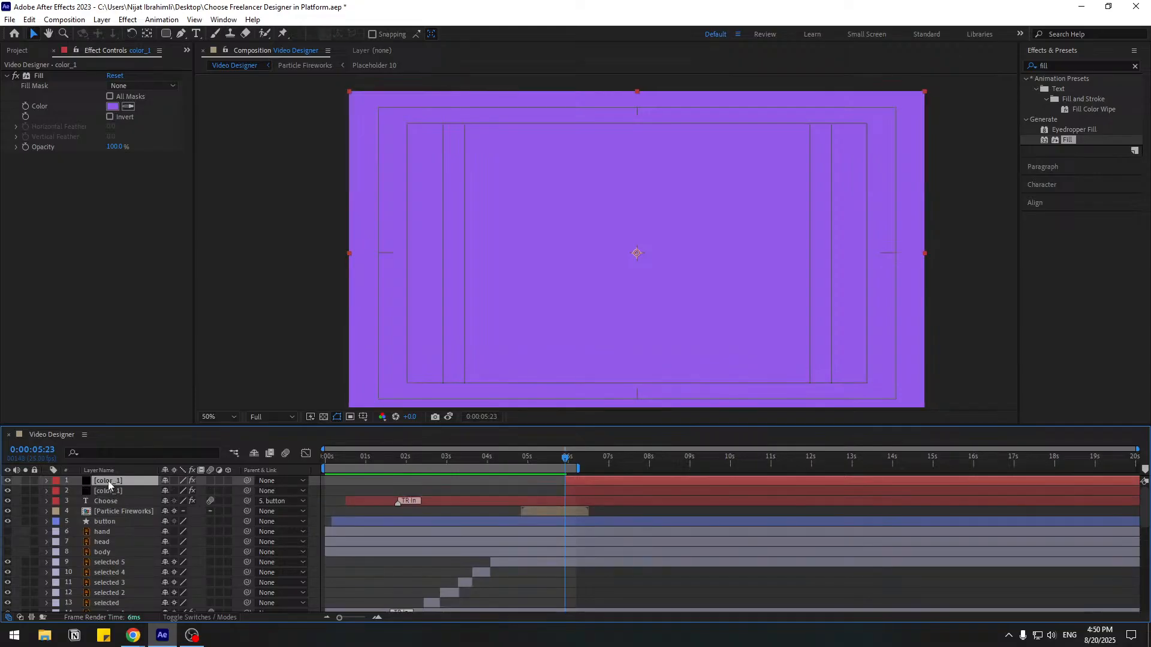
- Rename the duplicated solid color_2 and duplicate it again as color_3
key(Return)
text(color_2)
key(Return)
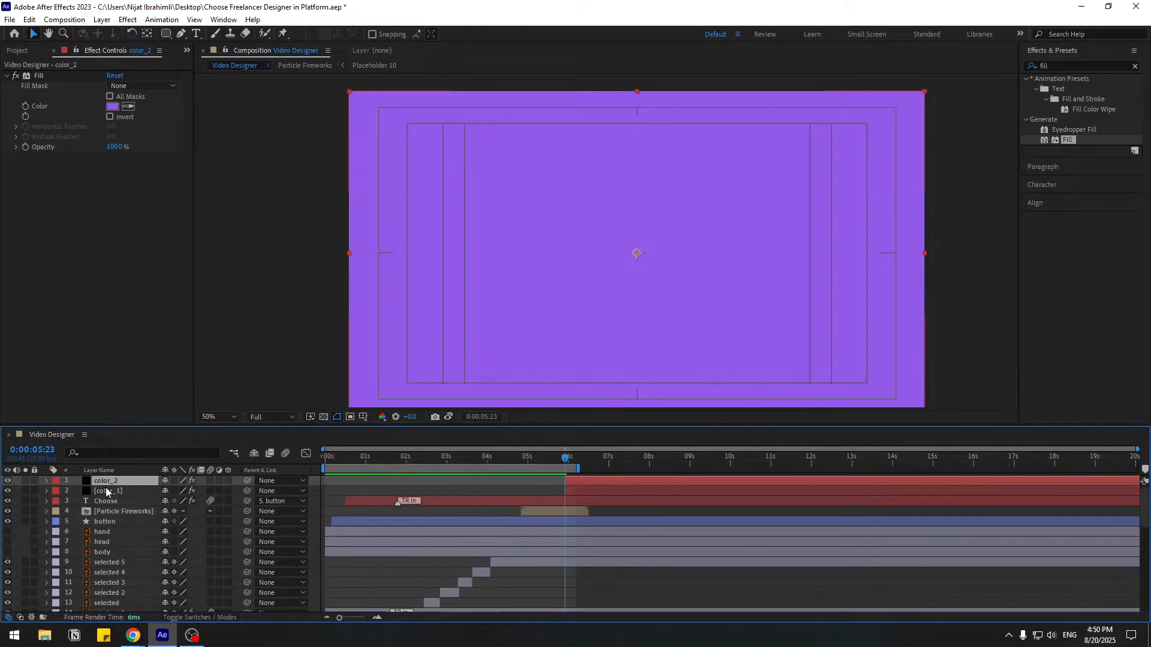
key(ctrl+d)
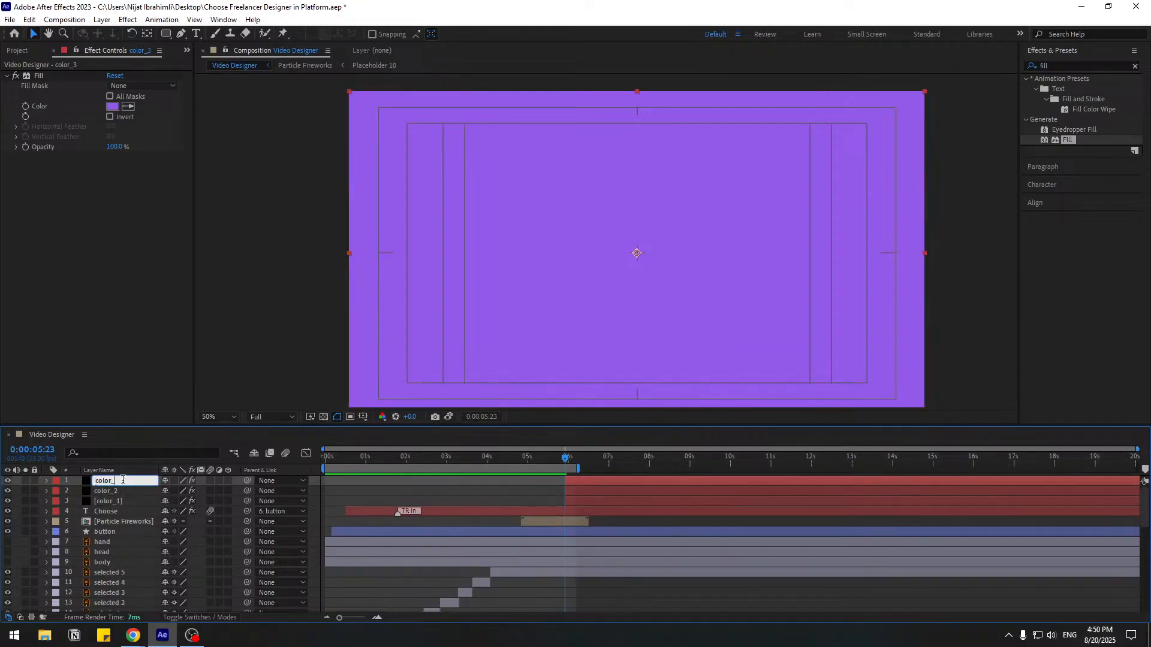
key(Return)
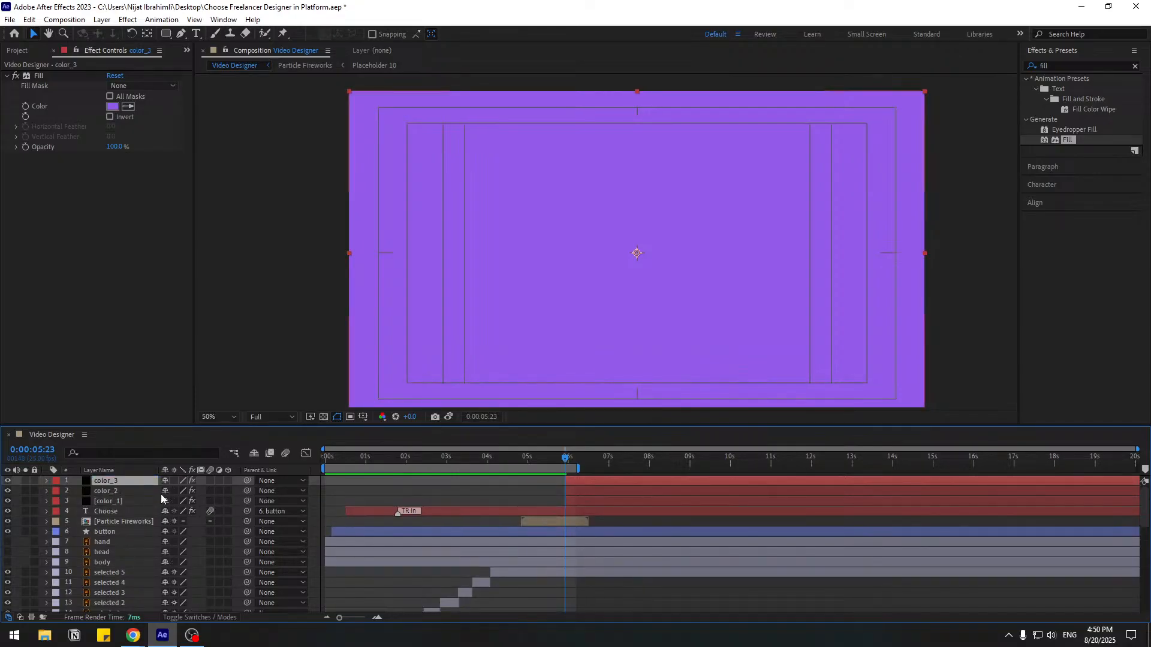
click(116, 503)
click(116, 108)
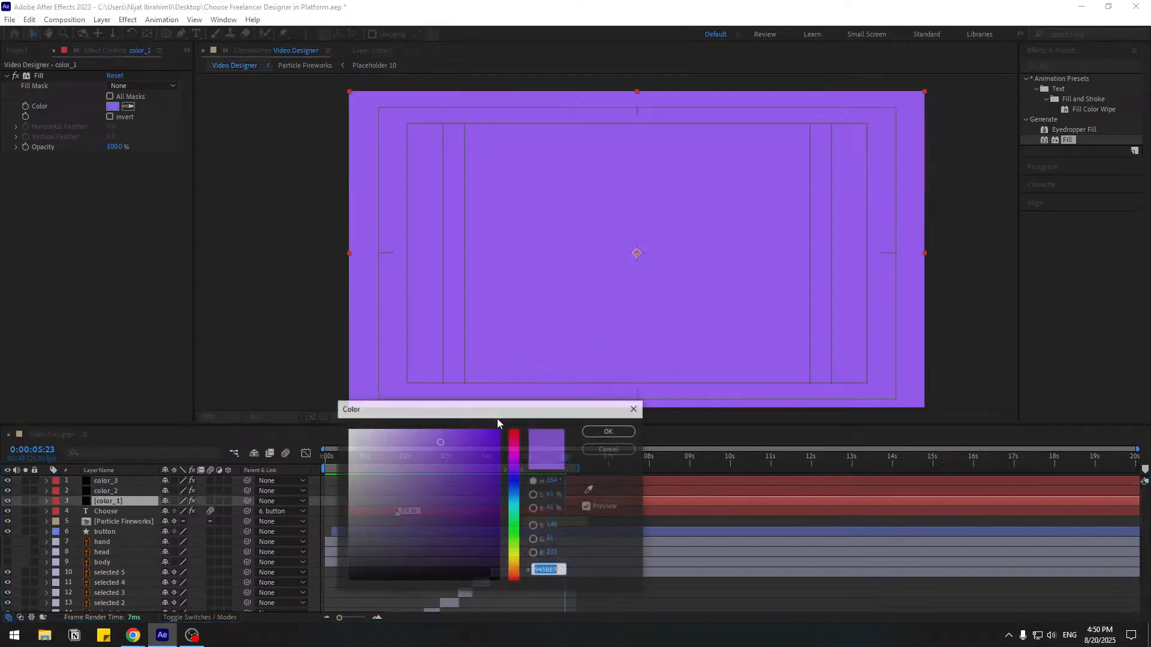
click(609, 452)
- Change the Fill color of color_2 to a slightly darker purple and that of color_1 to an even darker purple
click(106, 489)
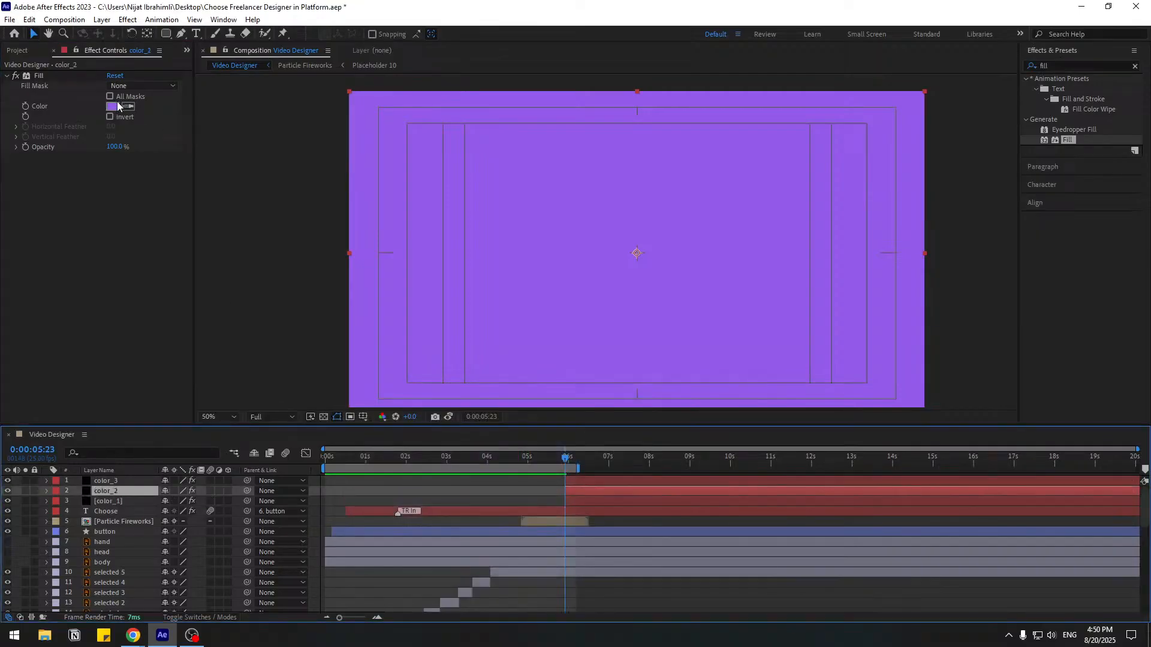
click(112, 106)
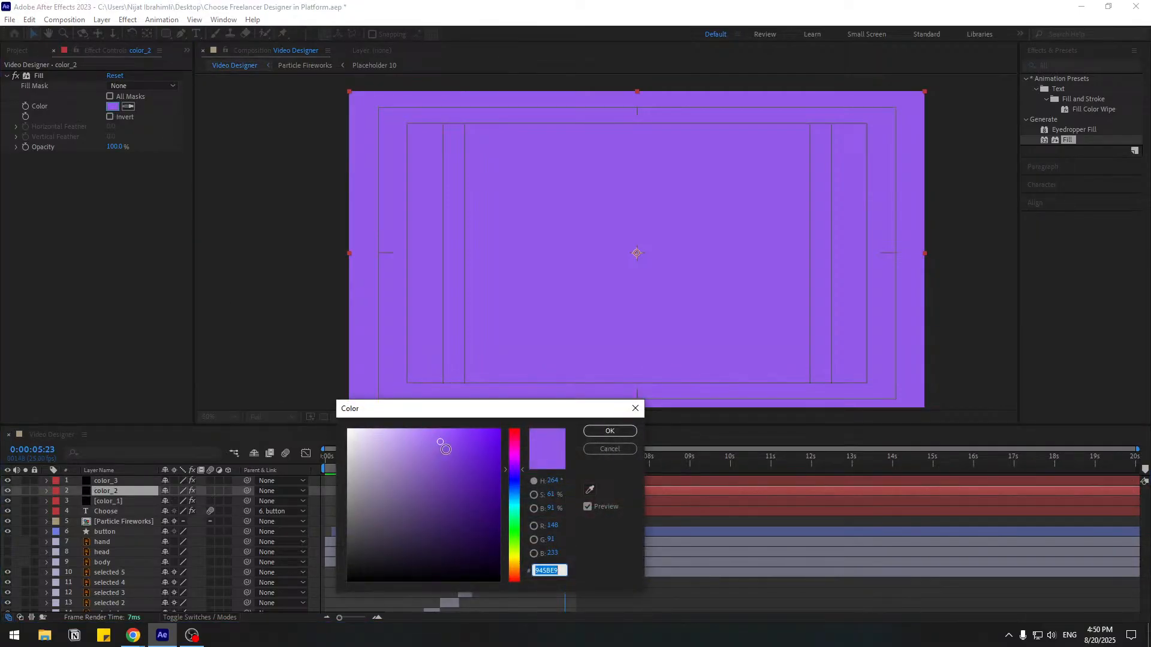
click(610, 431)
click(121, 504)
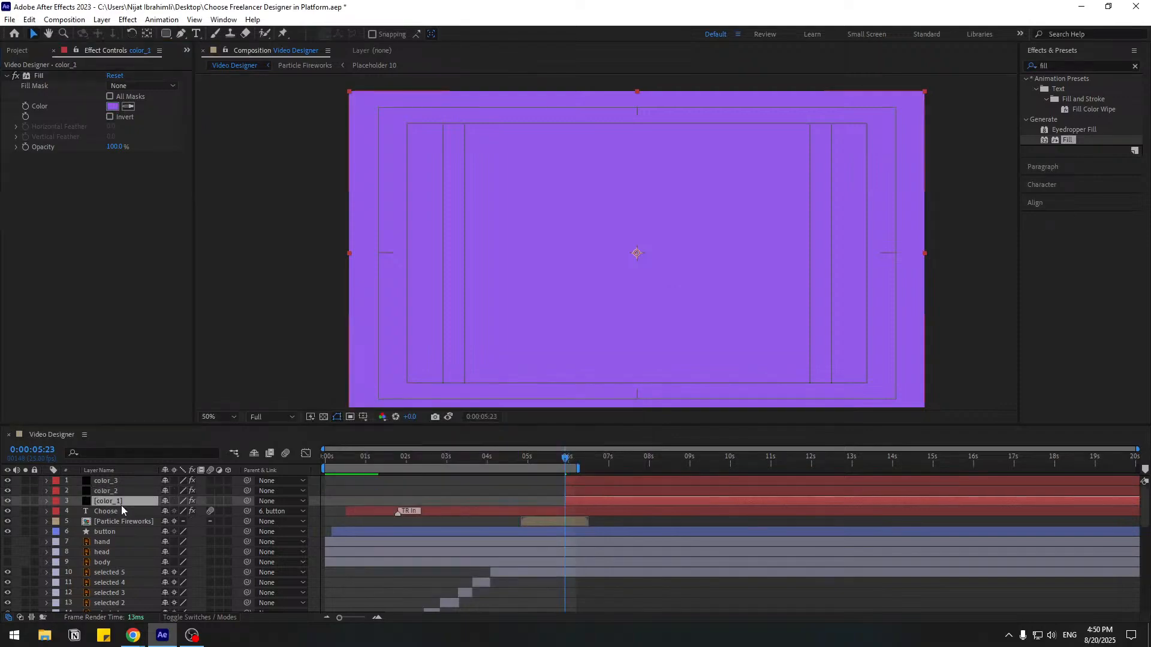
click(113, 107)
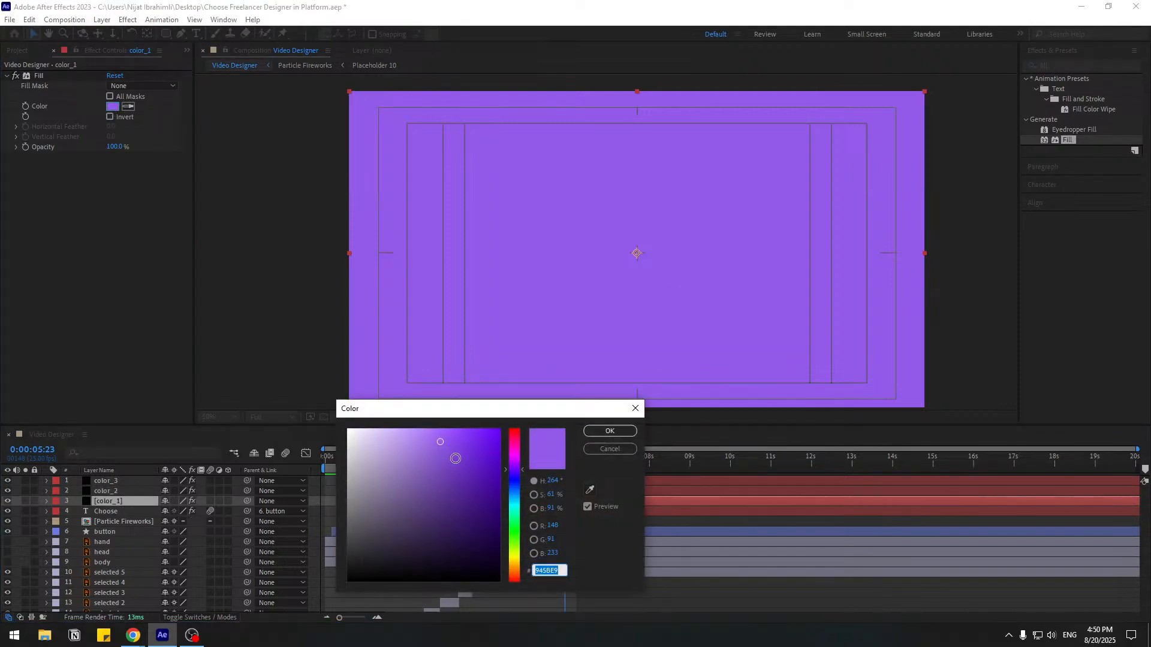
click(610, 431)
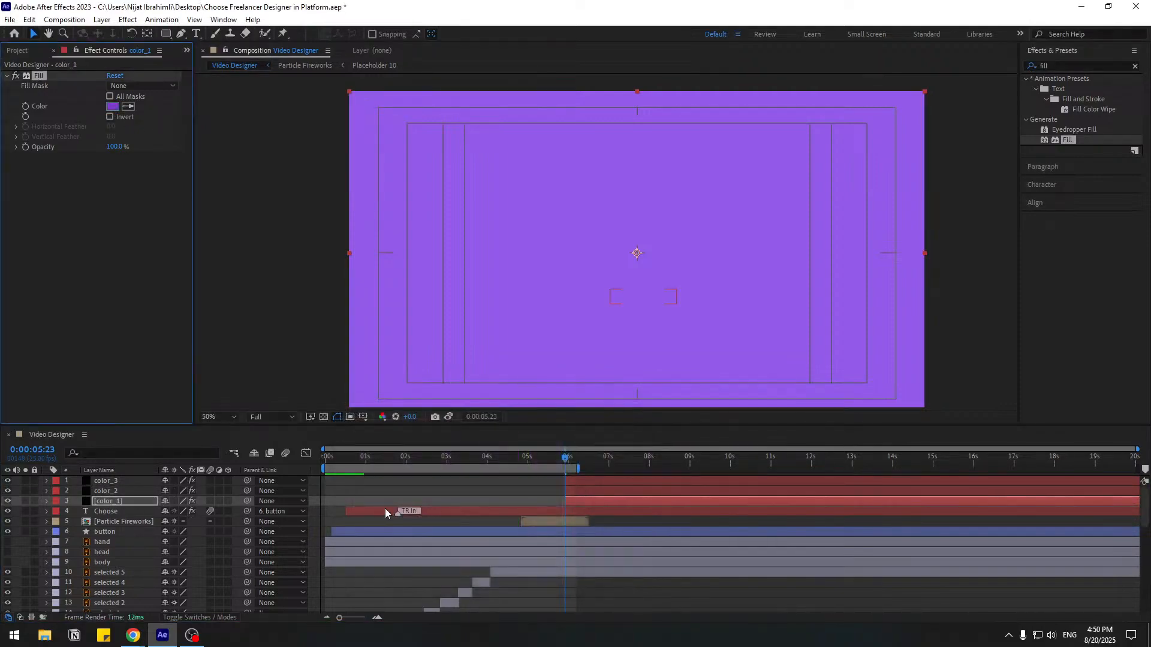
- Keyframe the Position of all three color layers from 960, -548 at 0:00:05:23 to 960, 540 at about 7.4 s
click(110, 502)
ctrl+click(110, 492)
ctrl+click(110, 482)
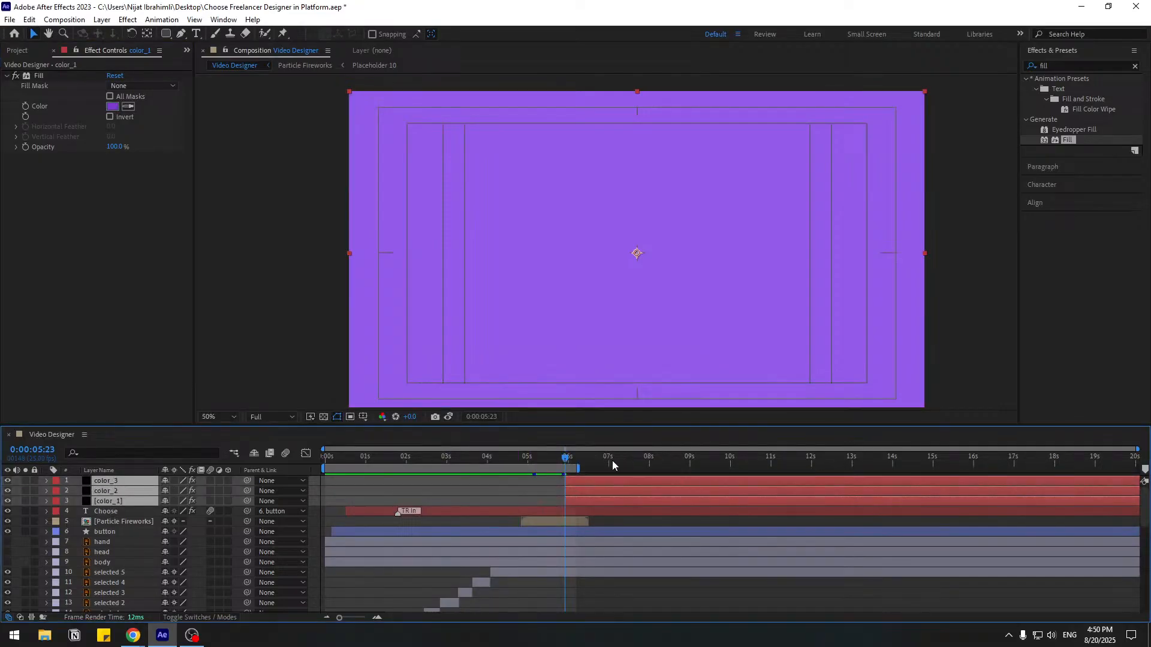
key(p)
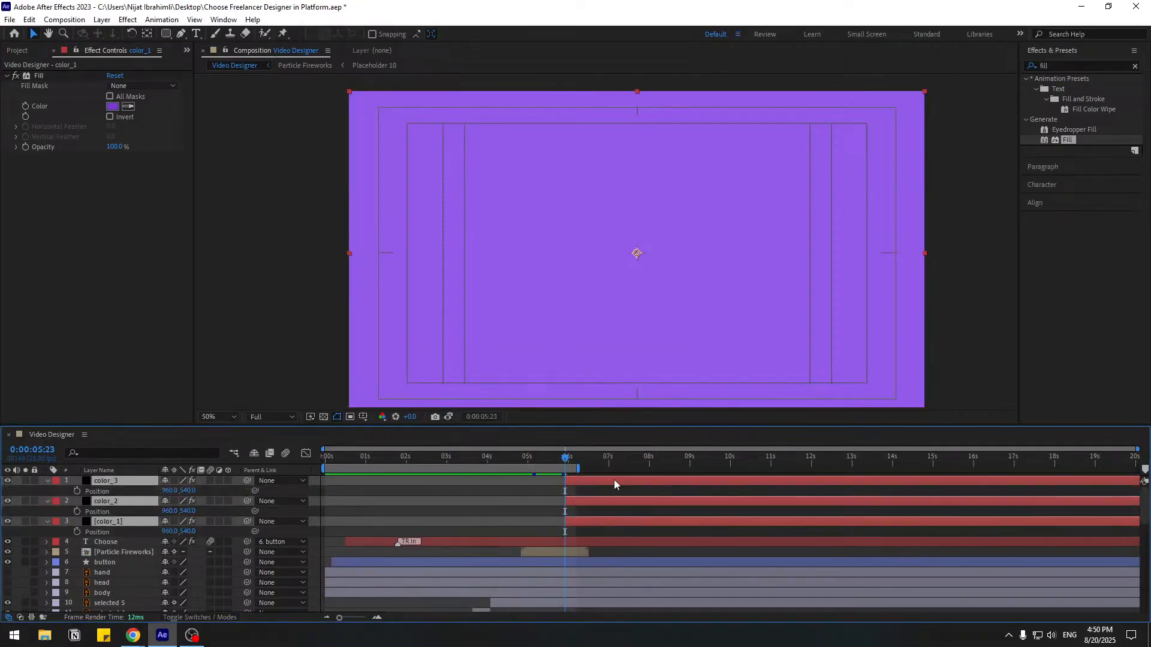
drag(599, 460, 567, 461)
key(alt+shift+p)
key(Page_Up)
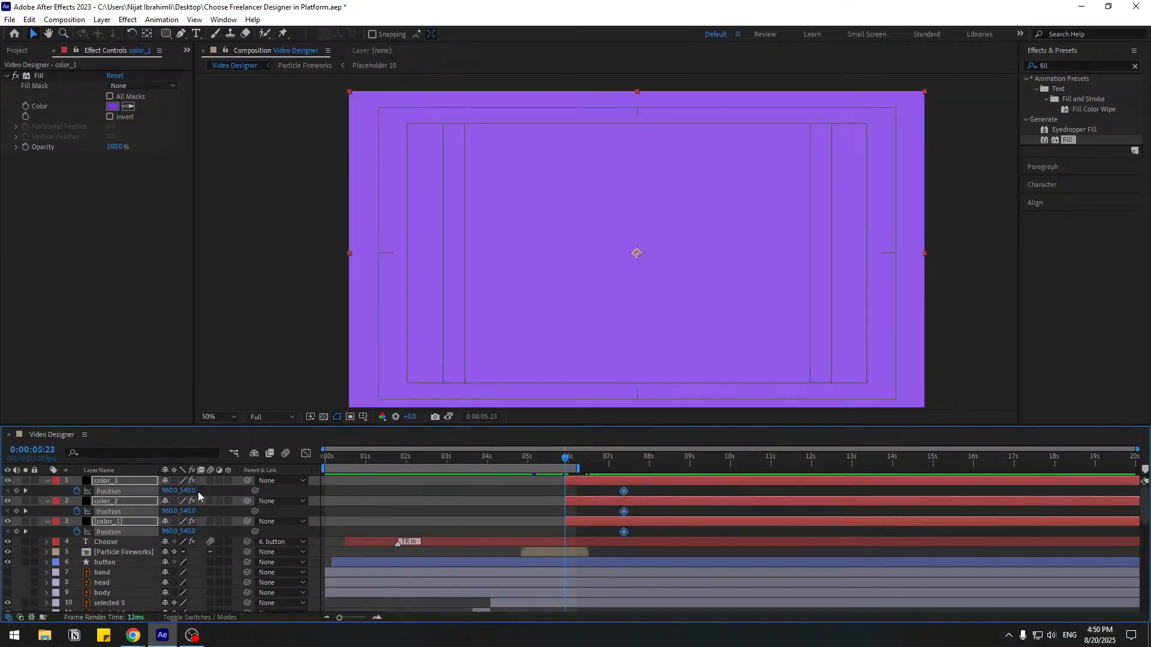
drag(191, 490, 127, 488)
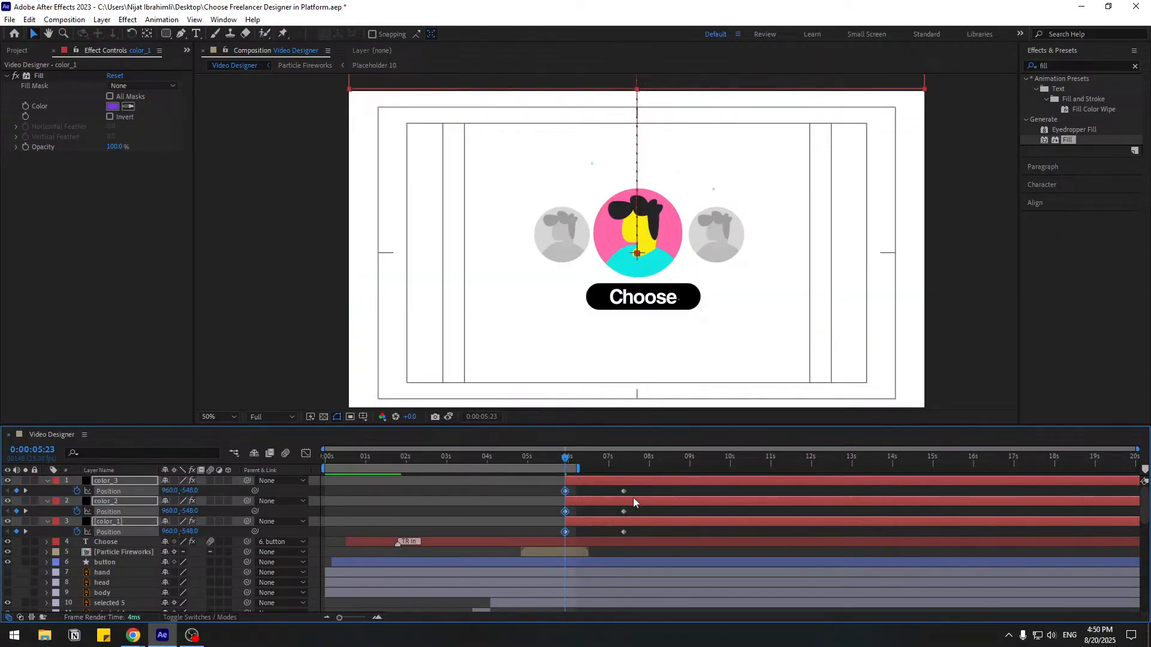
- Apply Easy Ease to the Position keyframes of all three color layers
drag(633, 501, 566, 533)
right_click(566, 534)
mouse_move(708, 525)
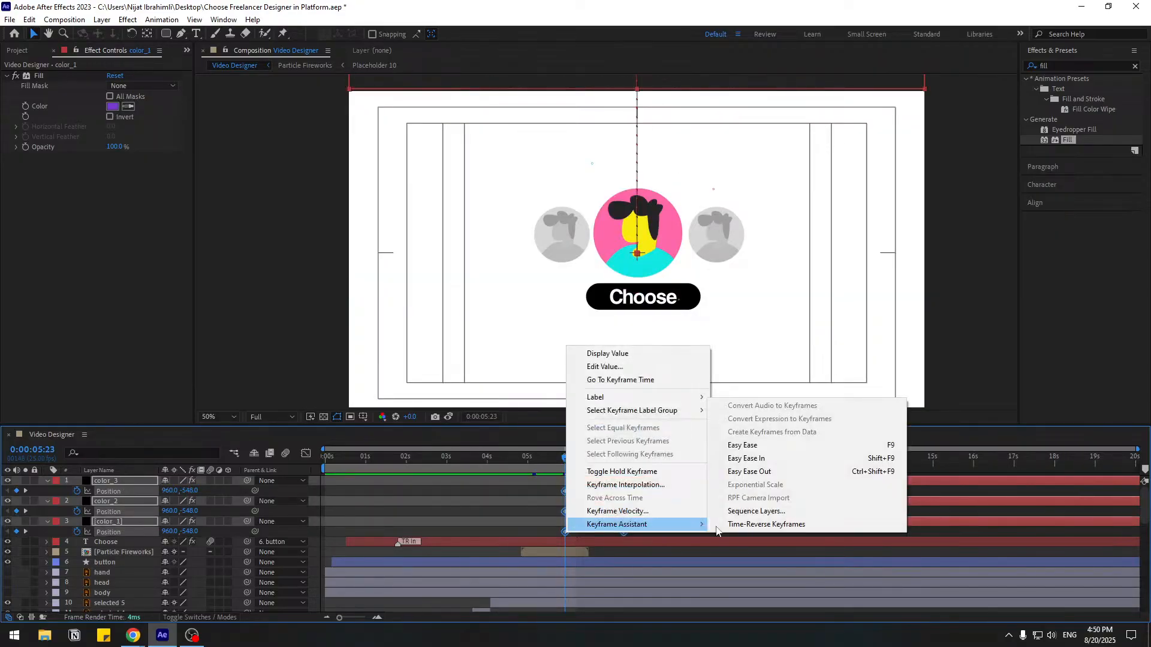
click(743, 445)
- Limit the work area to about 5.7–8 s and preview the color layers sliding in
drag(322, 472, 574, 473)
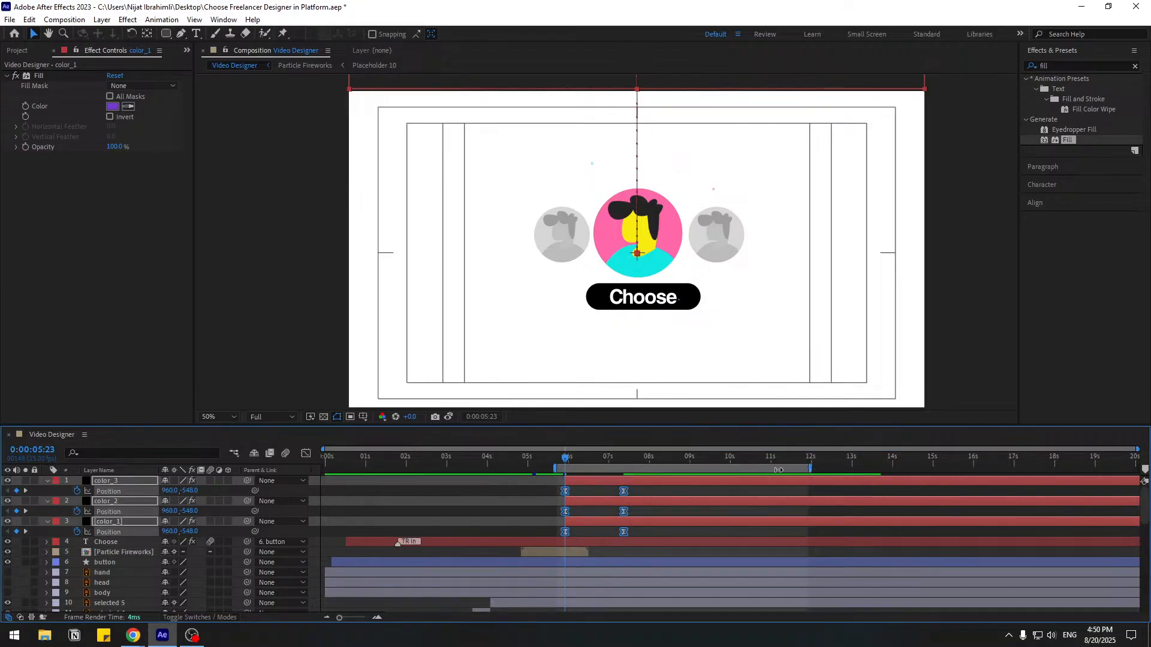
drag(778, 469, 650, 470)
key(space)
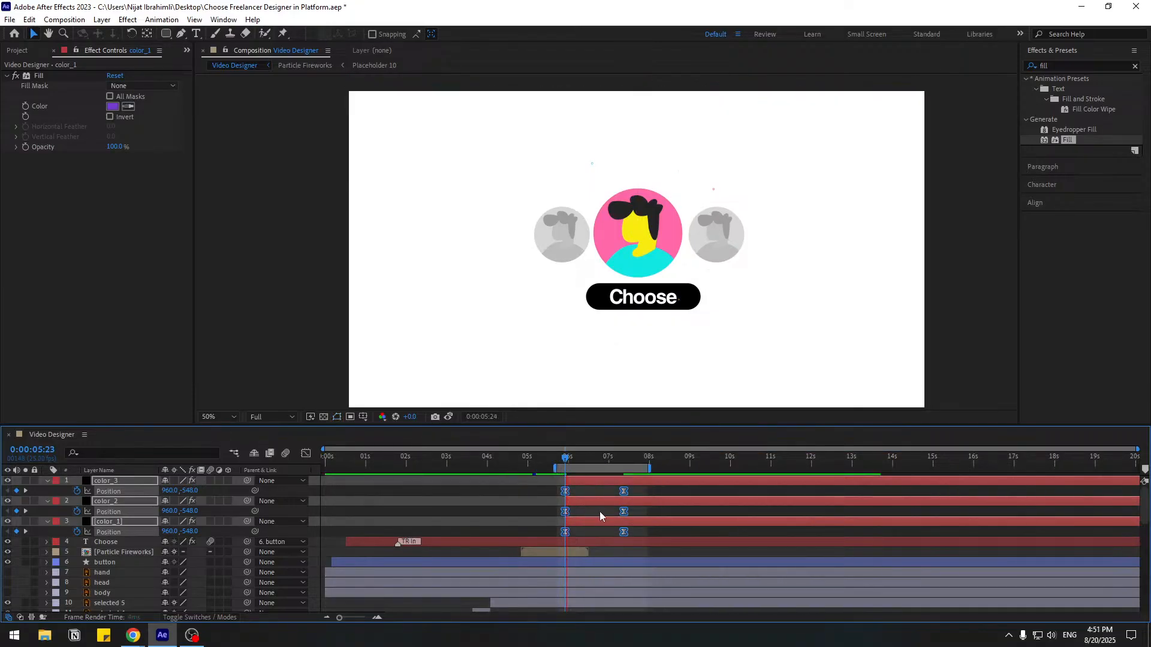
key(space)
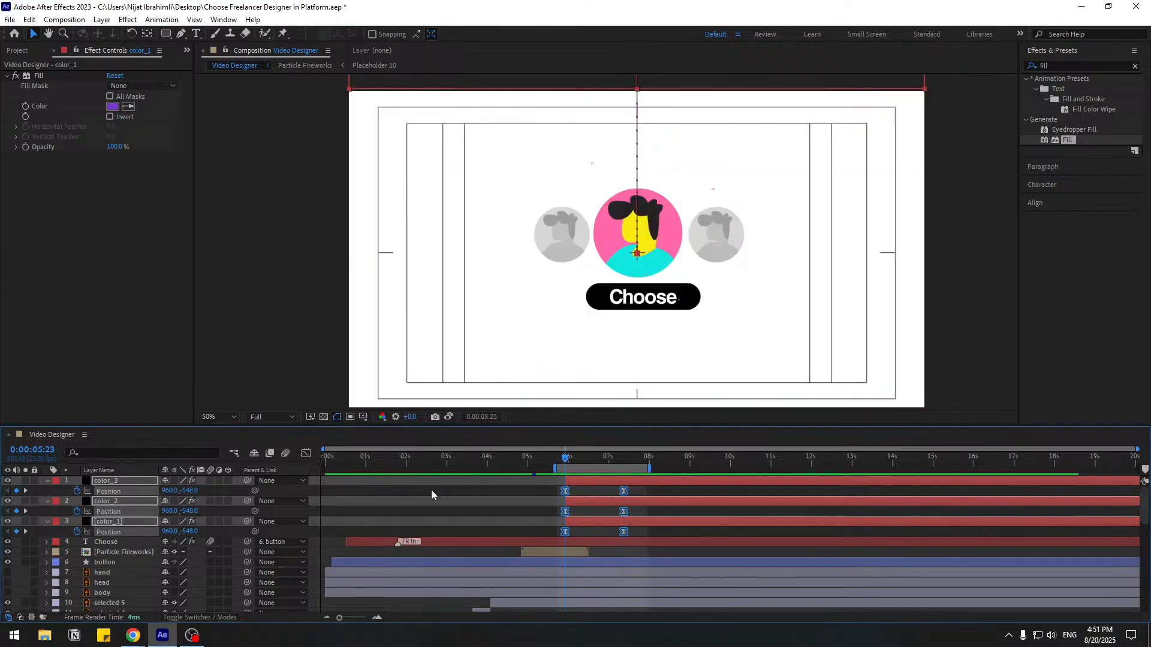
- Steepen the three layers' Position speed curve into a sharp central peak in the Graph Editor and preview the motion
click(306, 454)
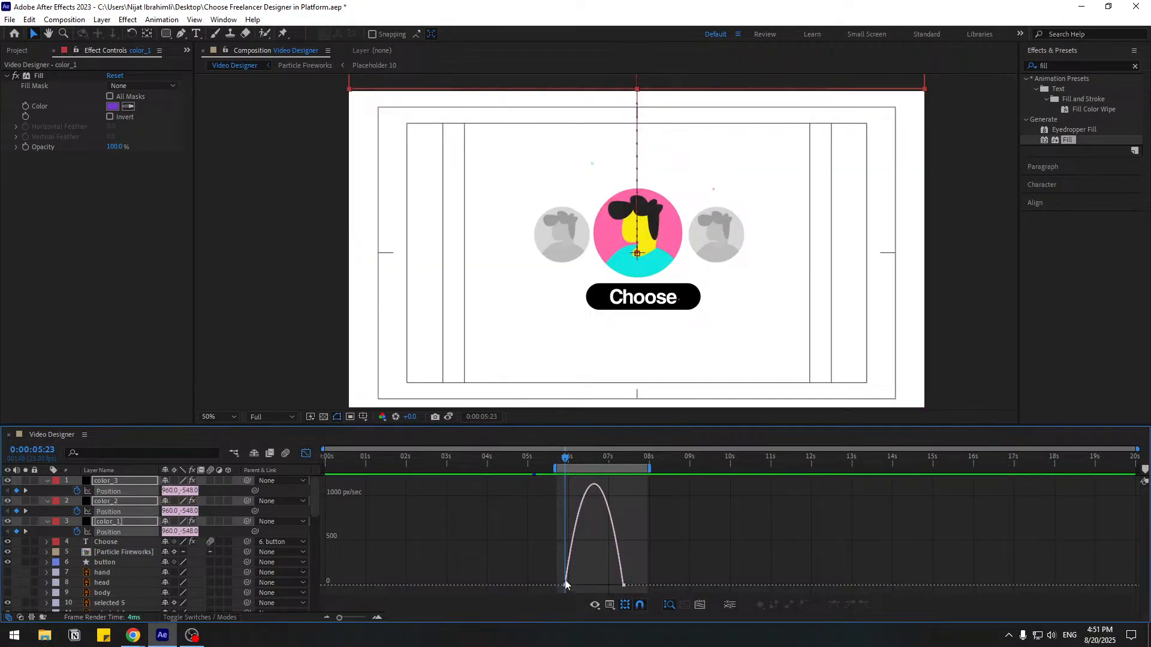
drag(612, 585, 602, 586)
drag(548, 563, 584, 582)
key(space)
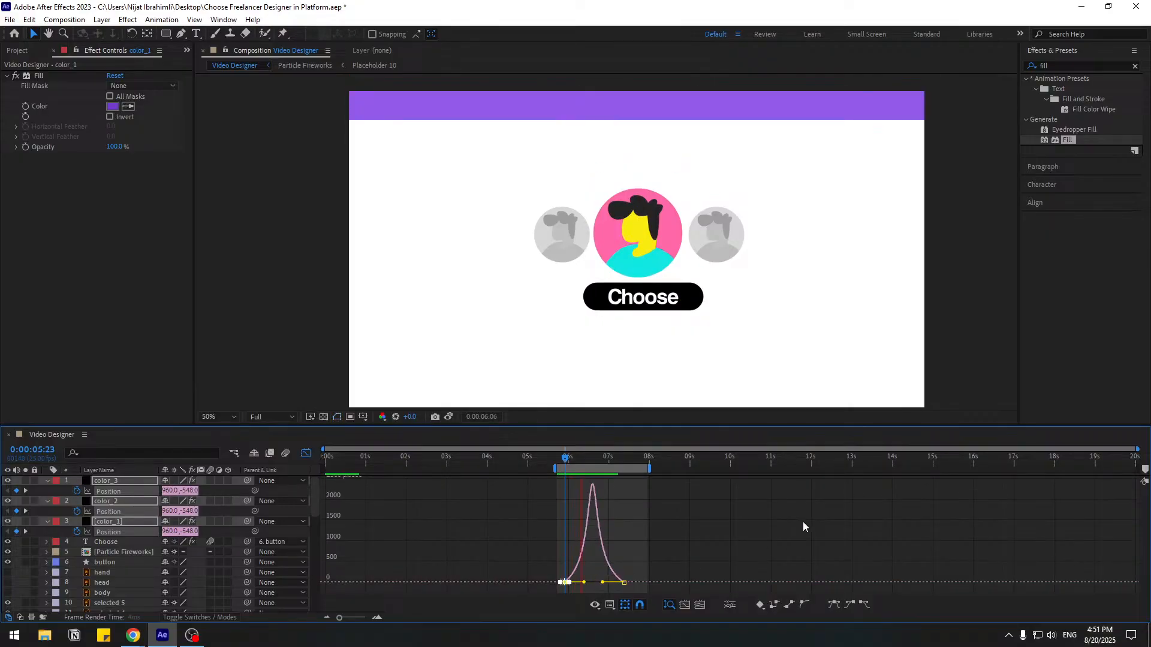
key(space)
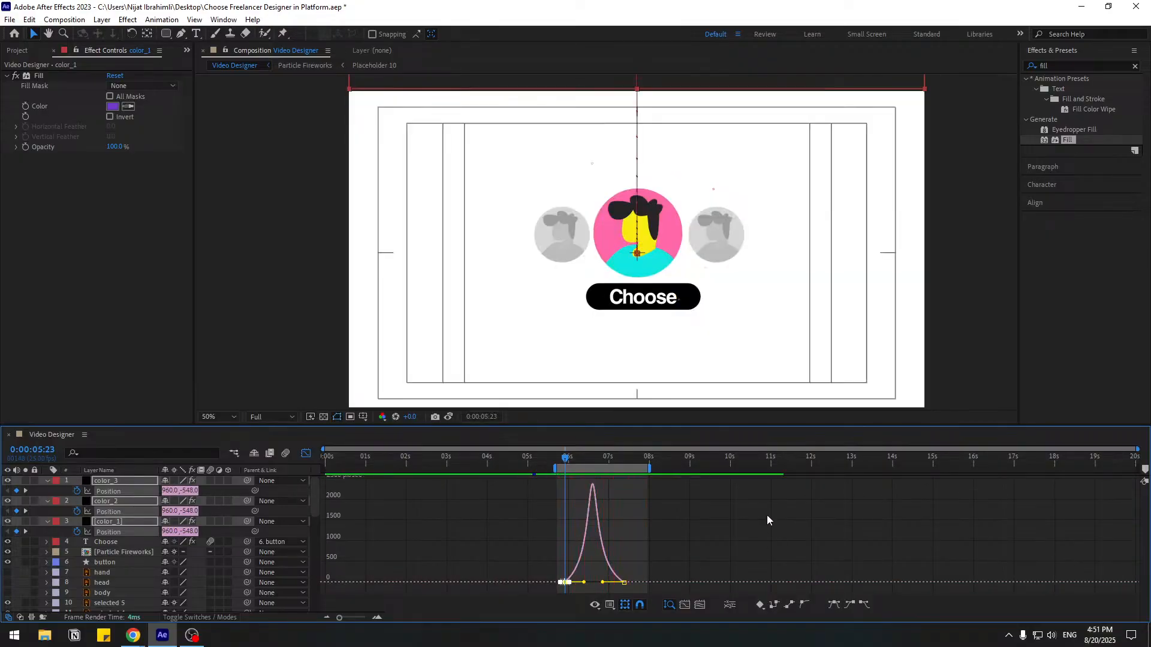
key(shift+F3)
click(635, 513)
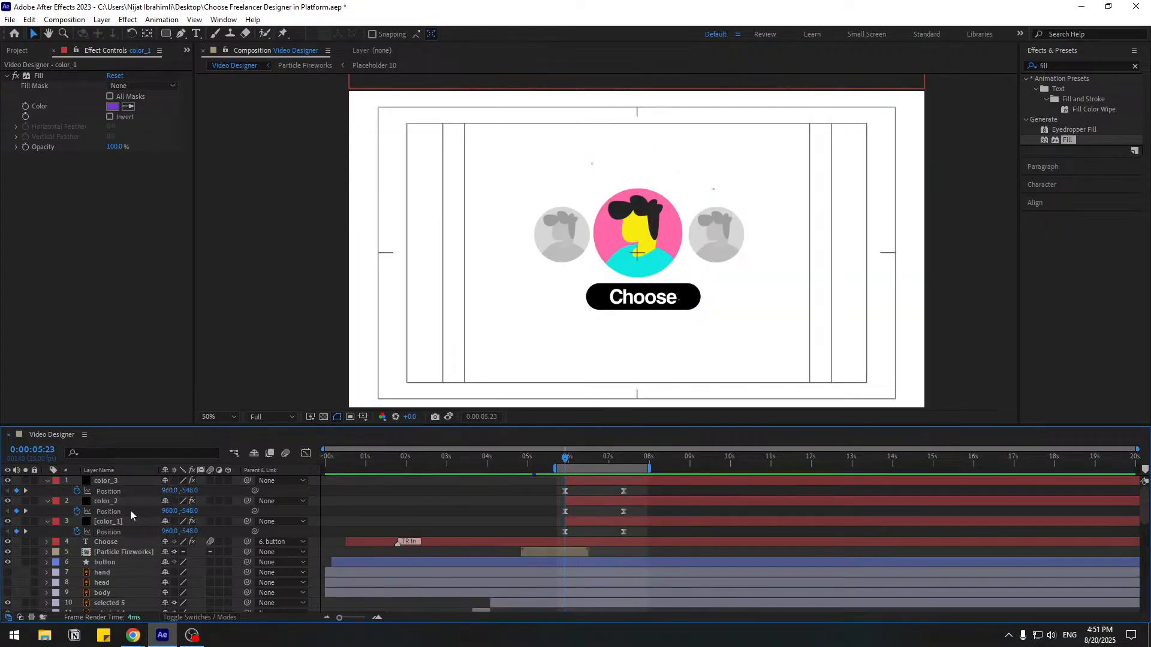
- Stagger the Position keyframes by delaying color_2 about 0.25 s and color_3 about 0.5 s, and preview with the work area extended to about 9.4 s
drag(638, 509, 573, 512)
drag(635, 488, 585, 499)
key(space)
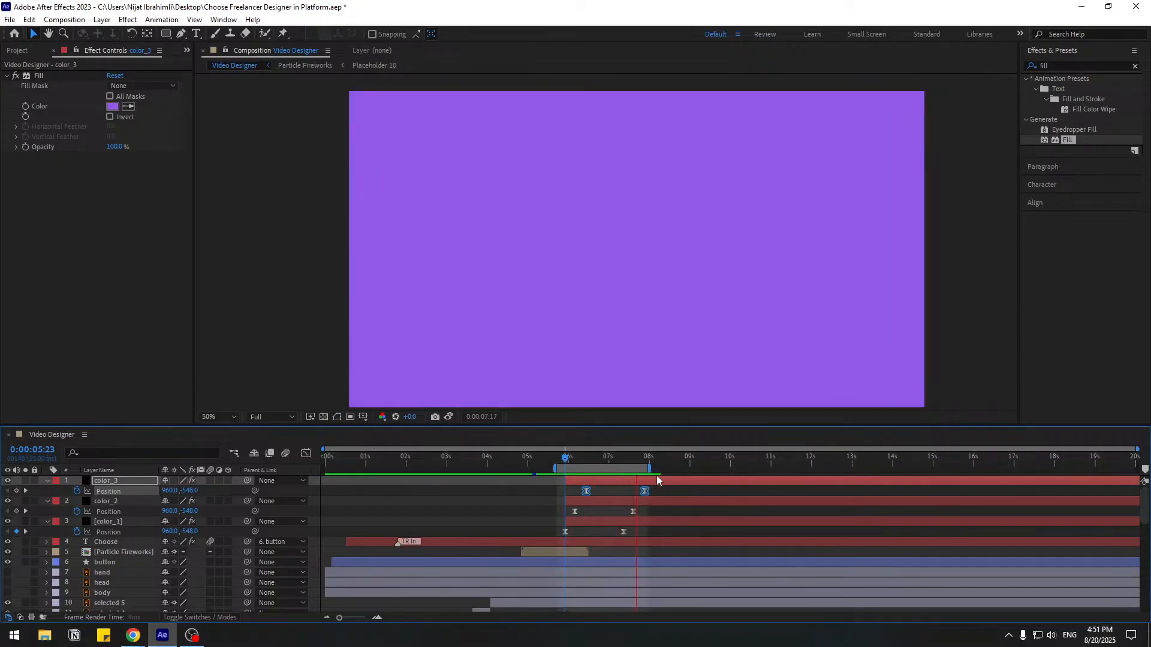
drag(649, 469, 704, 467)
key(space)
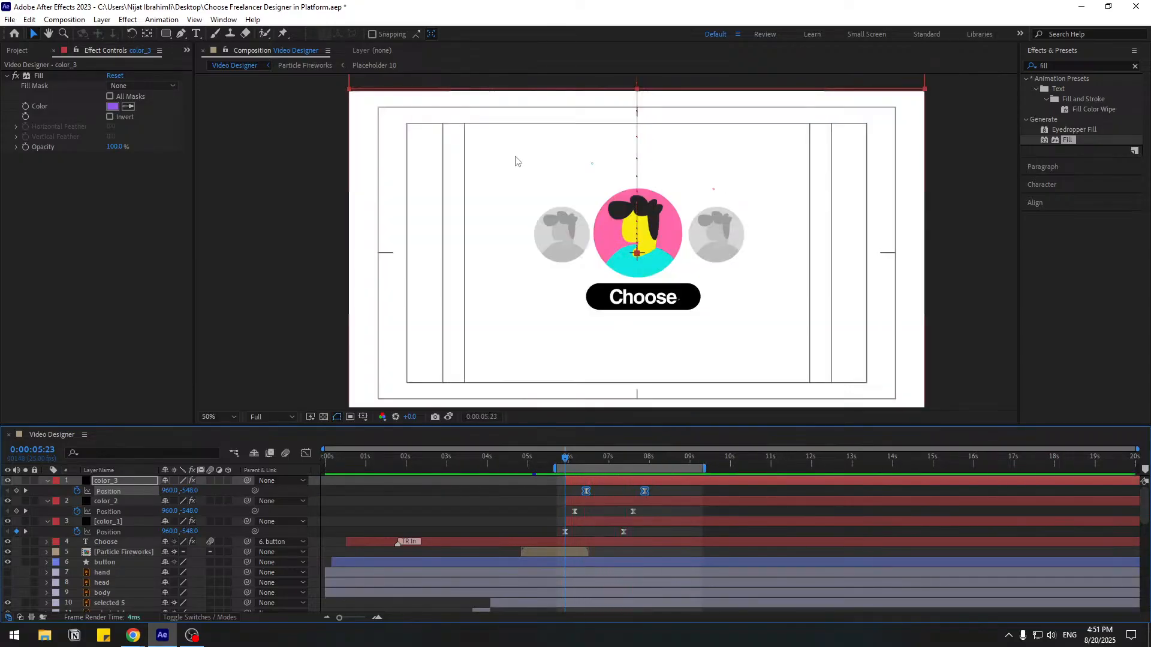
- Collapse the three color layers and shift them together to start at about 5.3 s
click(644, 459)
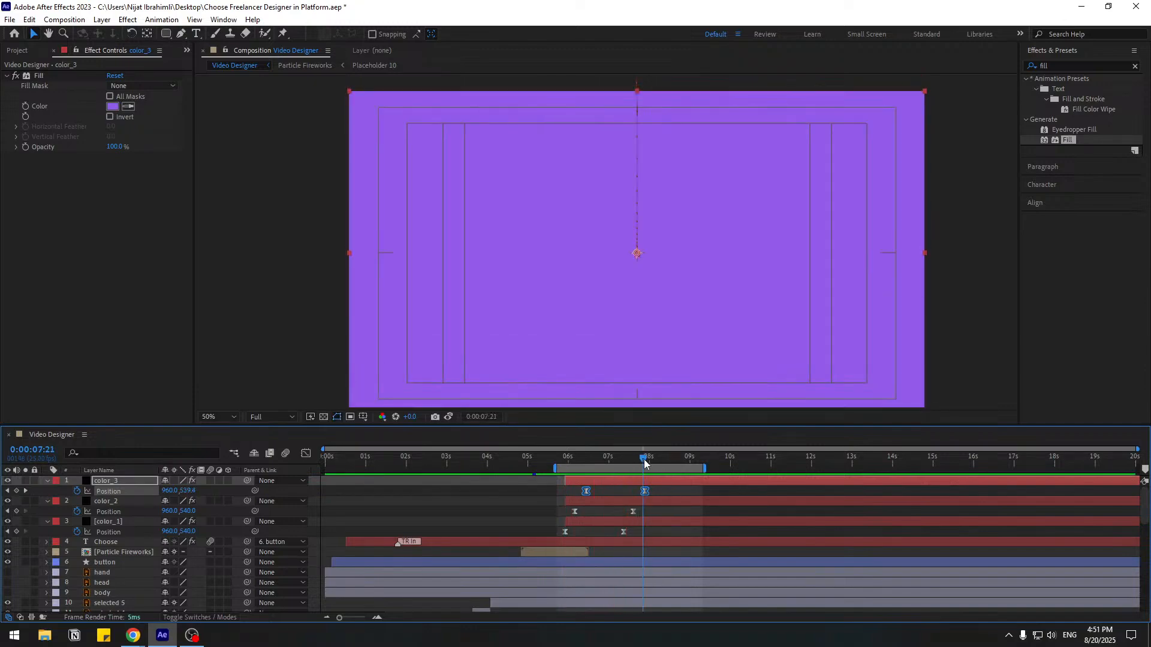
click(48, 480)
click(48, 491)
click(49, 500)
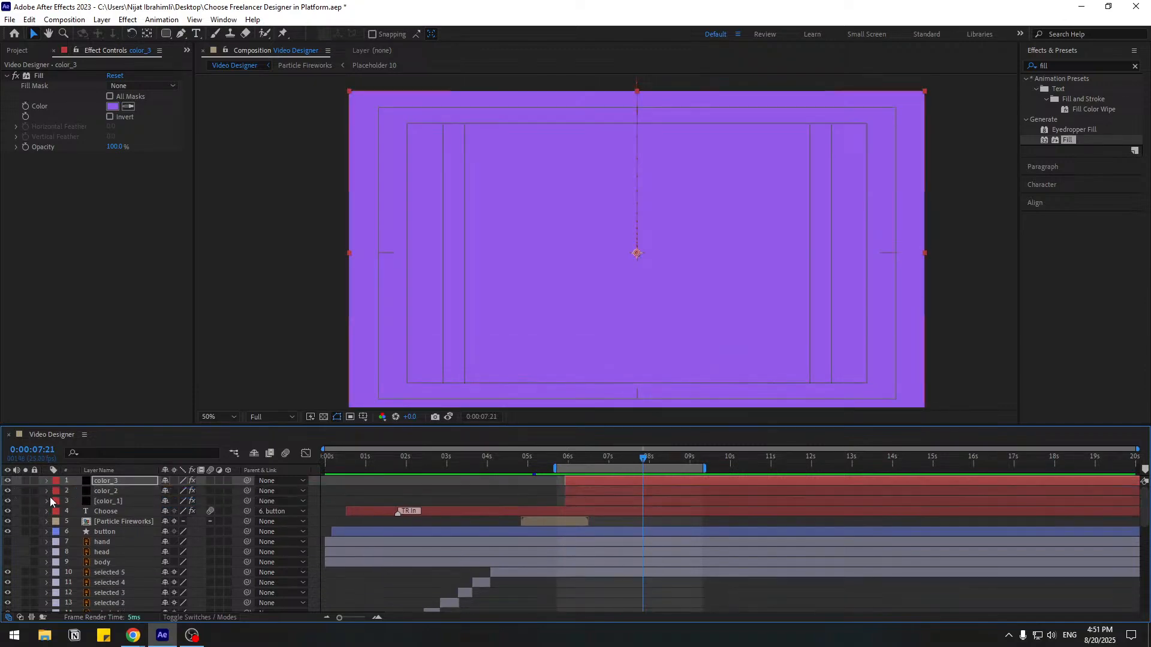
ctrl+click(111, 489)
ctrl+click(120, 501)
click(360, 459)
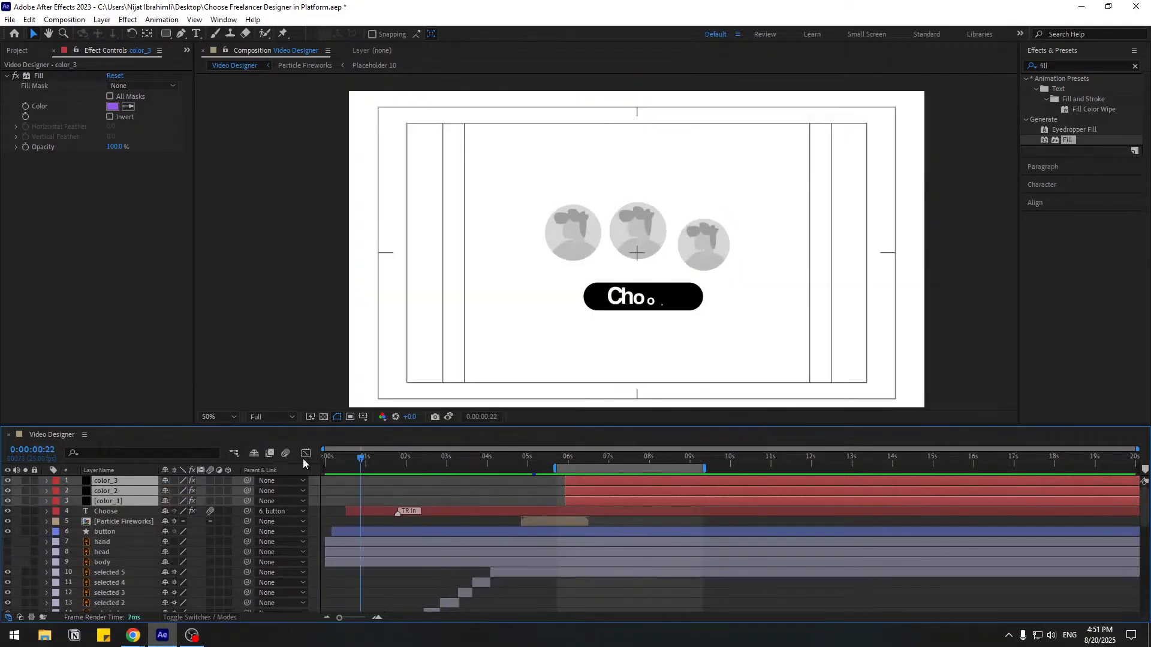
drag(342, 460, 609, 464)
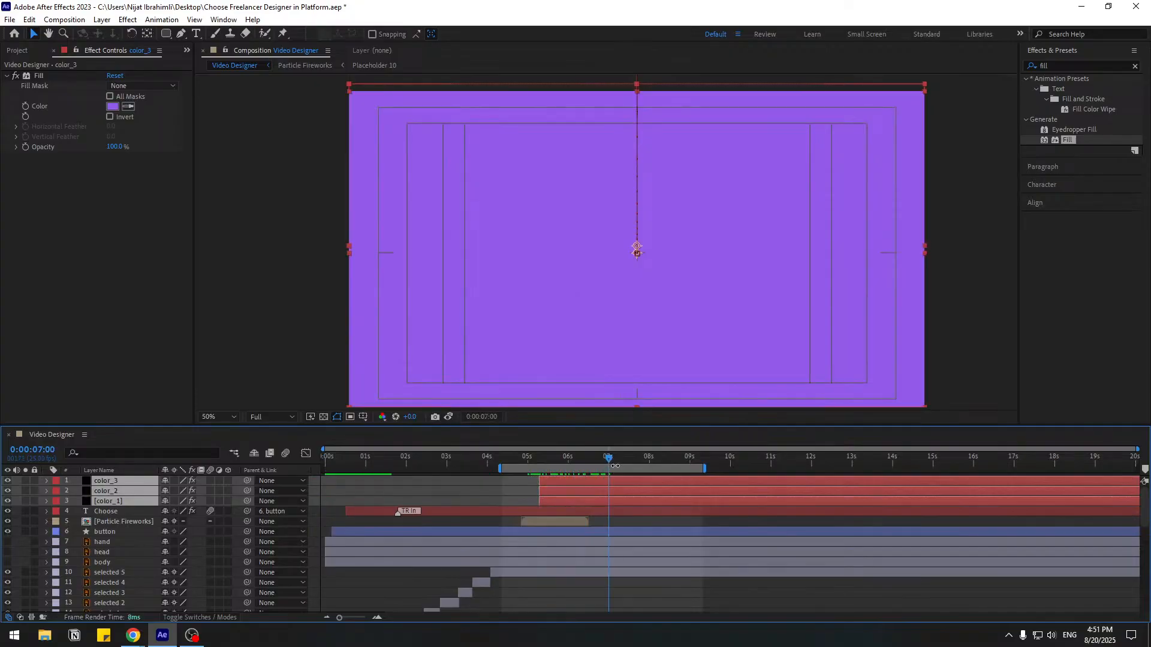
- Preview the transition from the composition's start to 0:00:07:00, and extend the end of the work area to 10 s
key(n)
drag(500, 469, 275, 478)
key(space)
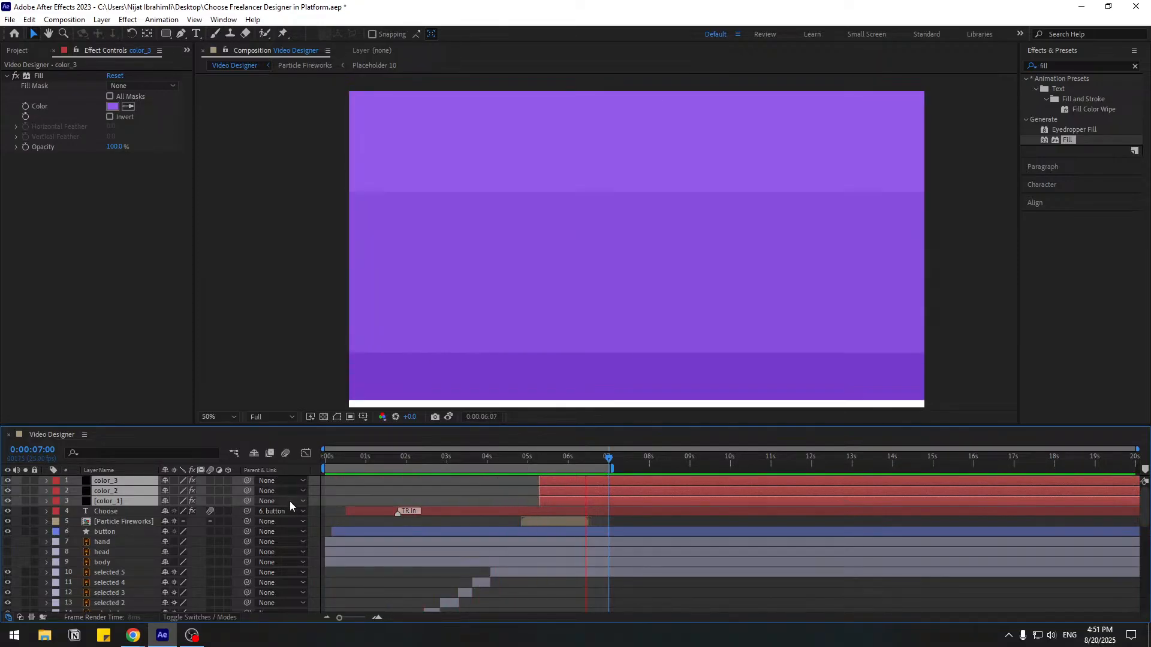
mouse_move(524, 456)
mouse_down()
mouse_move(573, 484)
mouse_move(731, 469)
mouse_up()
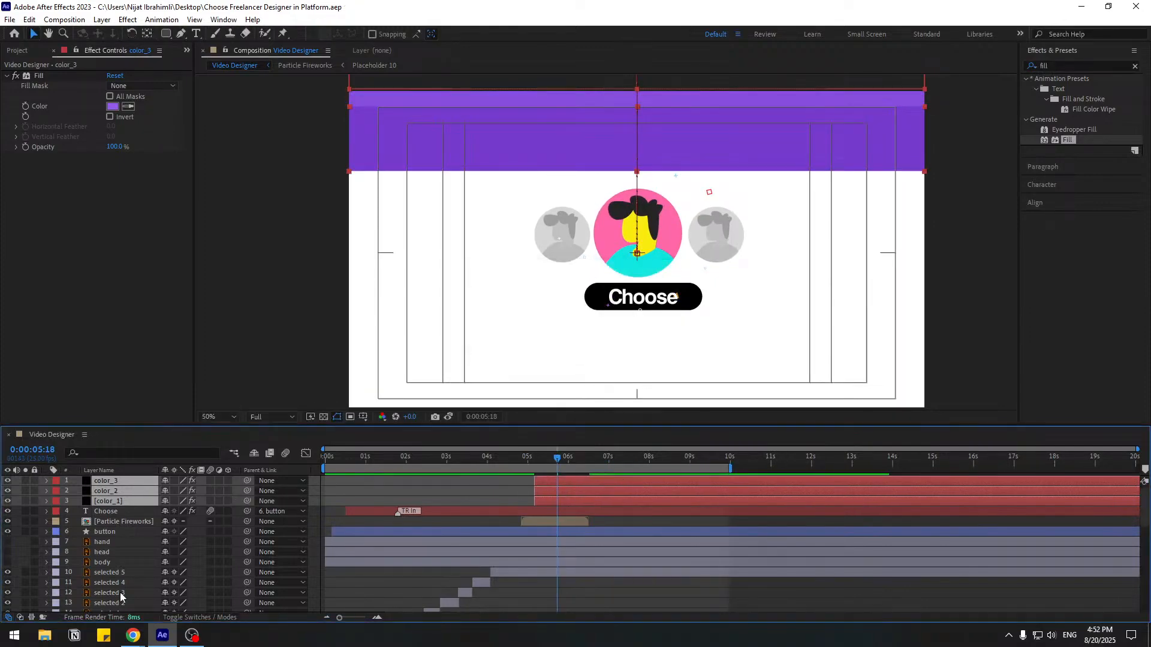
- Move the hand, head and body layers and the artwork layers from cup to element_1 to the top of the layer stack
scroll(140, 531, down, 3)
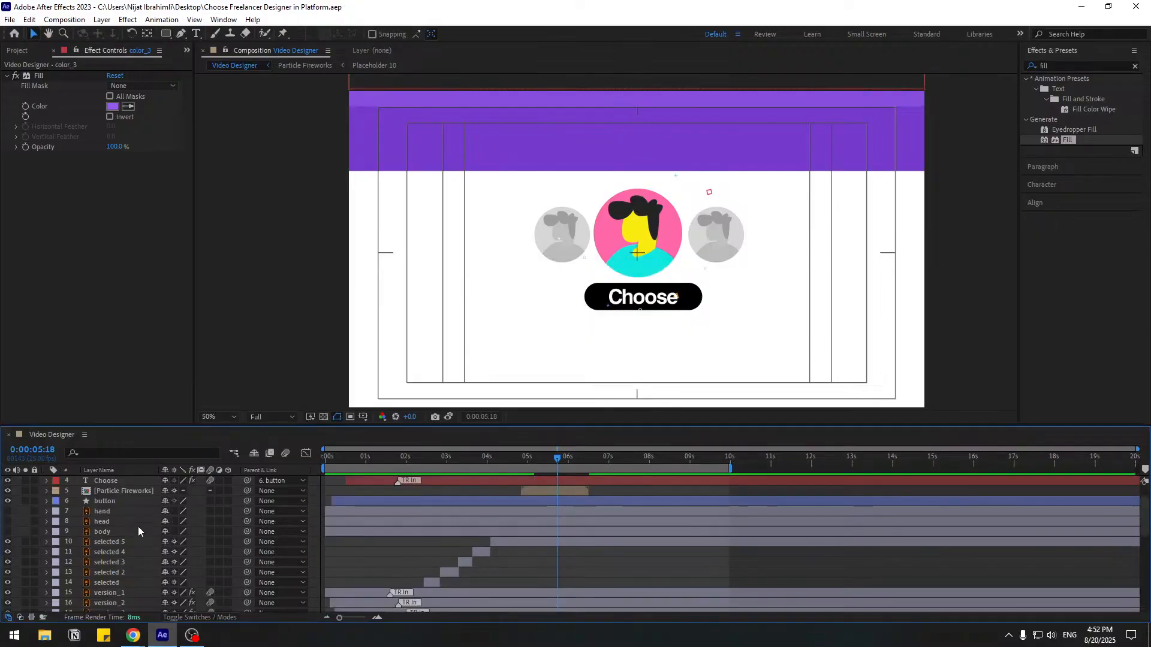
scroll(120, 540, down, 2)
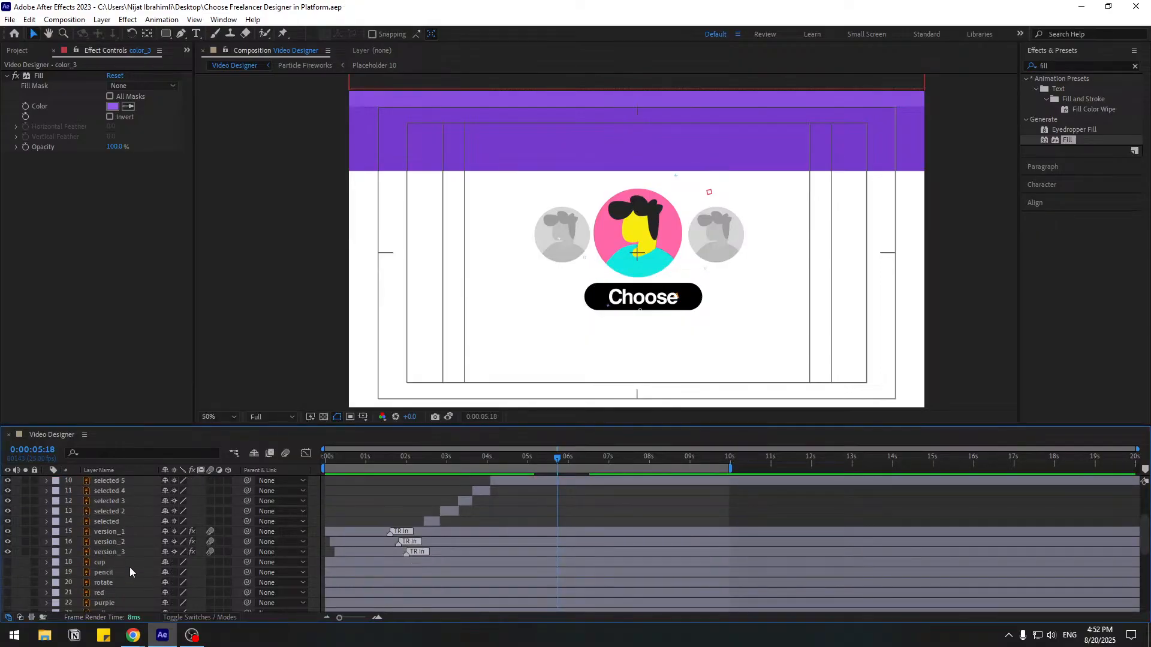
scroll(130, 574, down, 2)
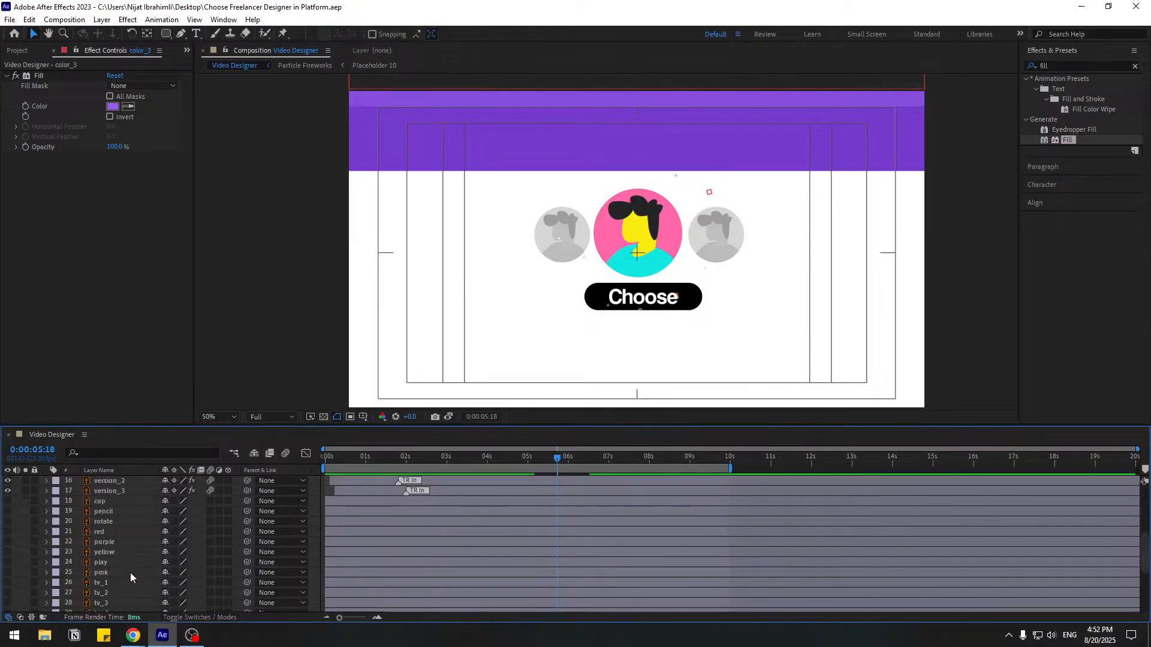
click(117, 502)
scroll(132, 563, down, 4)
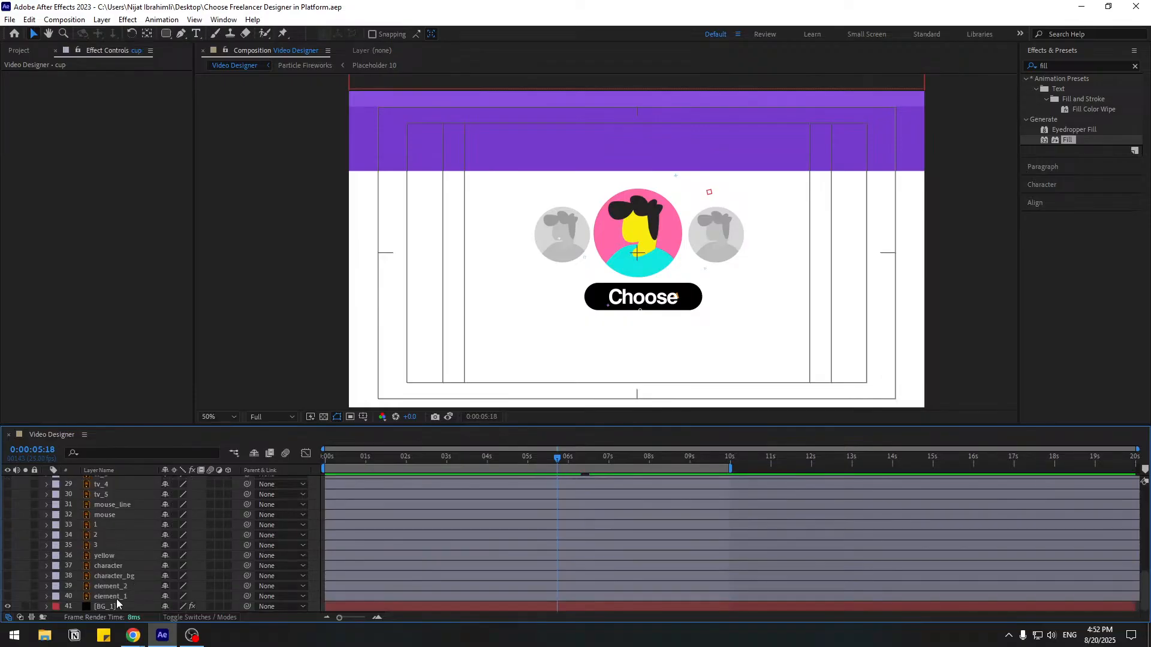
scroll(108, 593, up, 9)
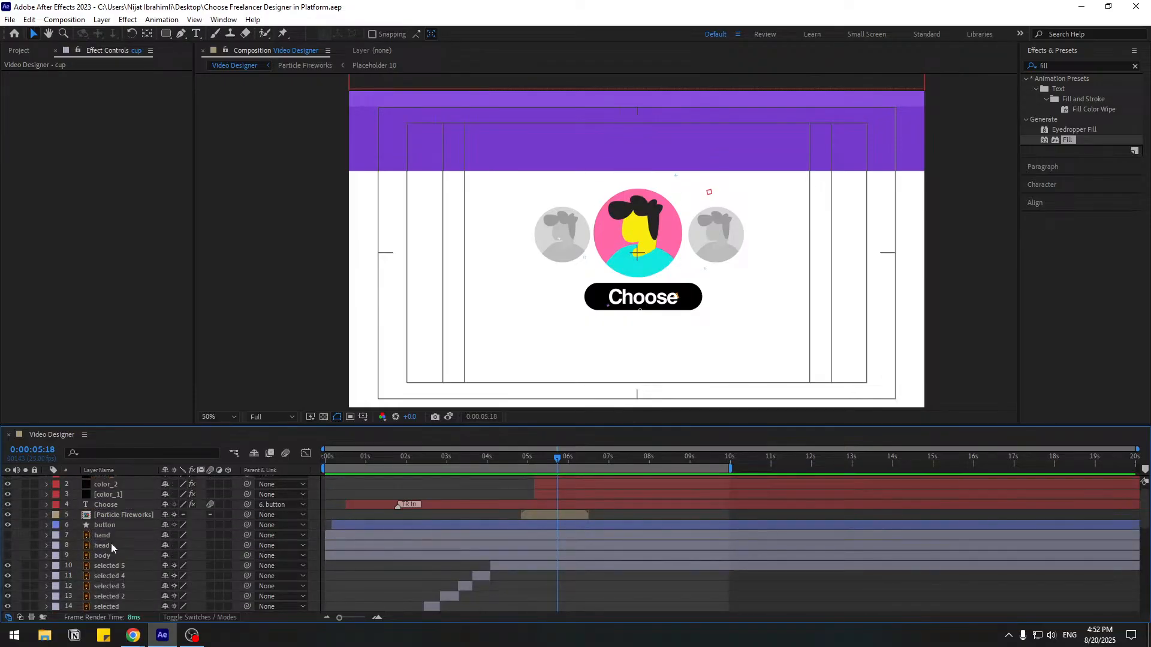
click(103, 537)
ctrl+click(109, 546)
ctrl+click(103, 555)
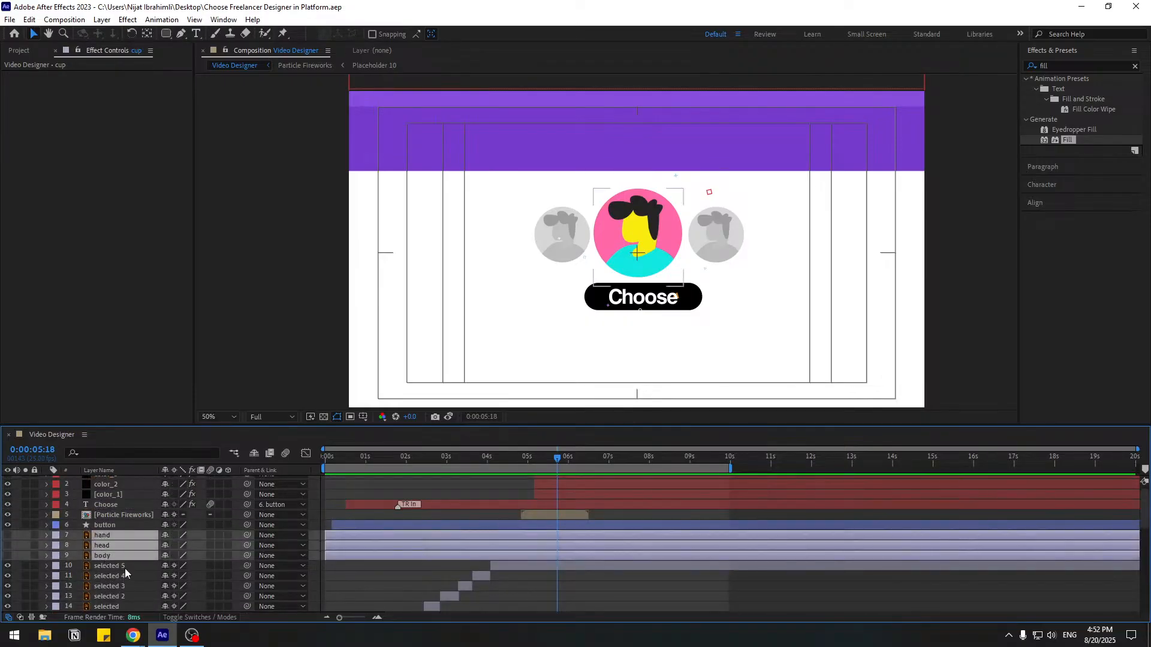
scroll(120, 561, up, 1)
drag(102, 546, 121, 477)
- Shift the selected artwork layers in time to start at 0:00:05:18 and save the project
scroll(528, 546, down, 8)
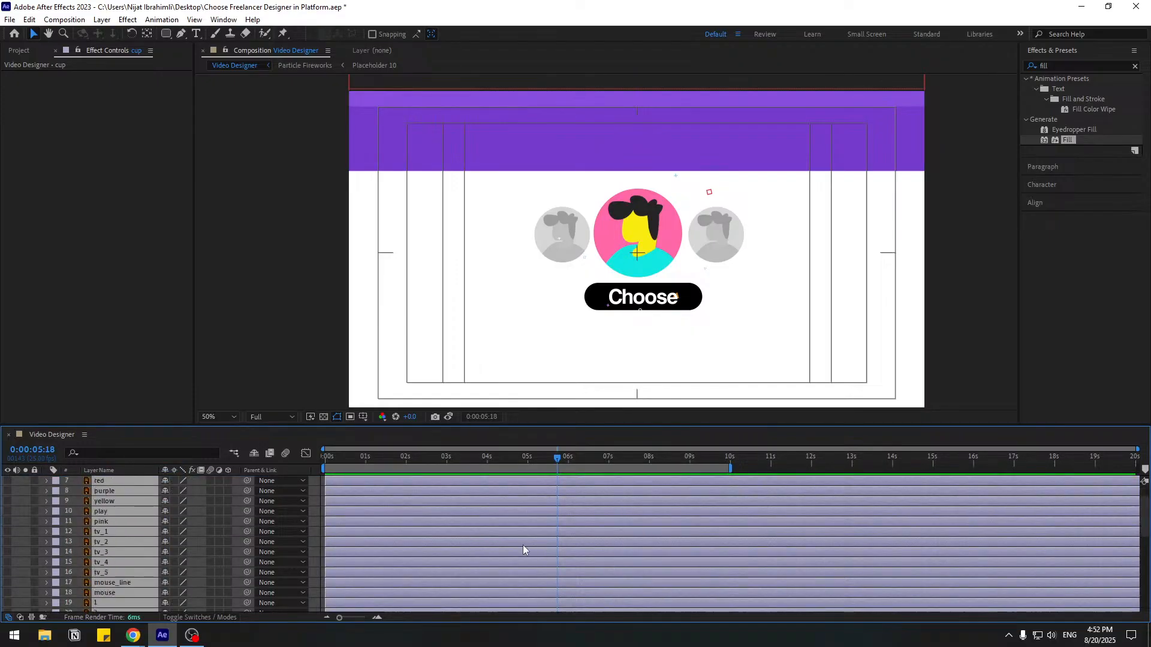
drag(351, 492, 585, 492)
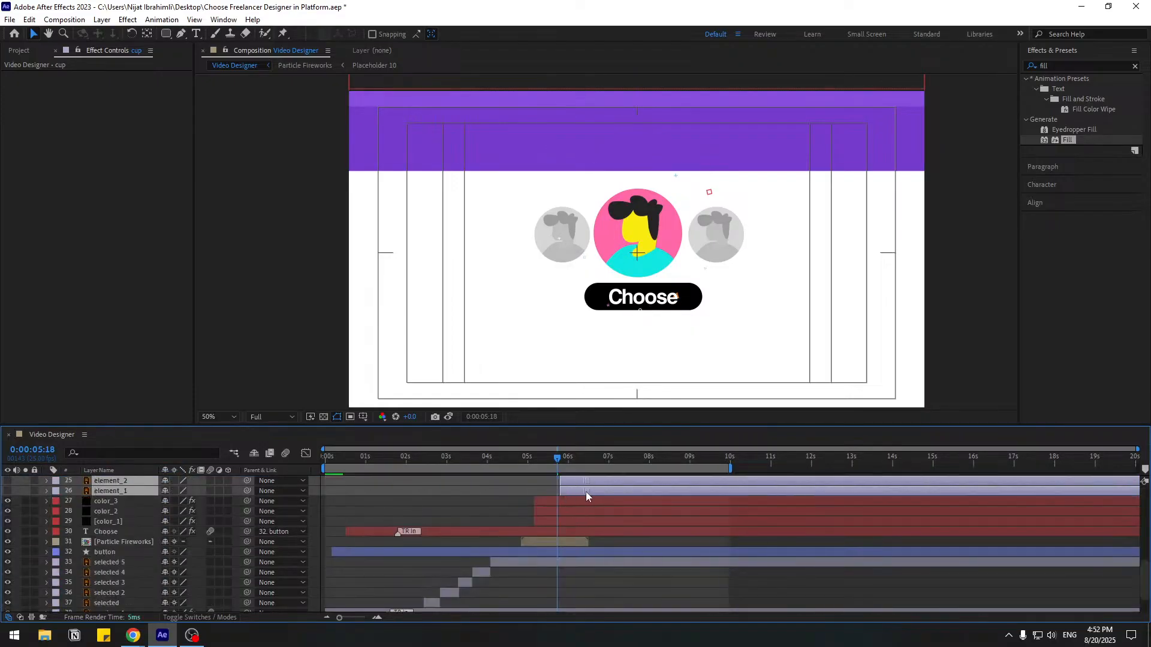
scroll(526, 518, up, 8)
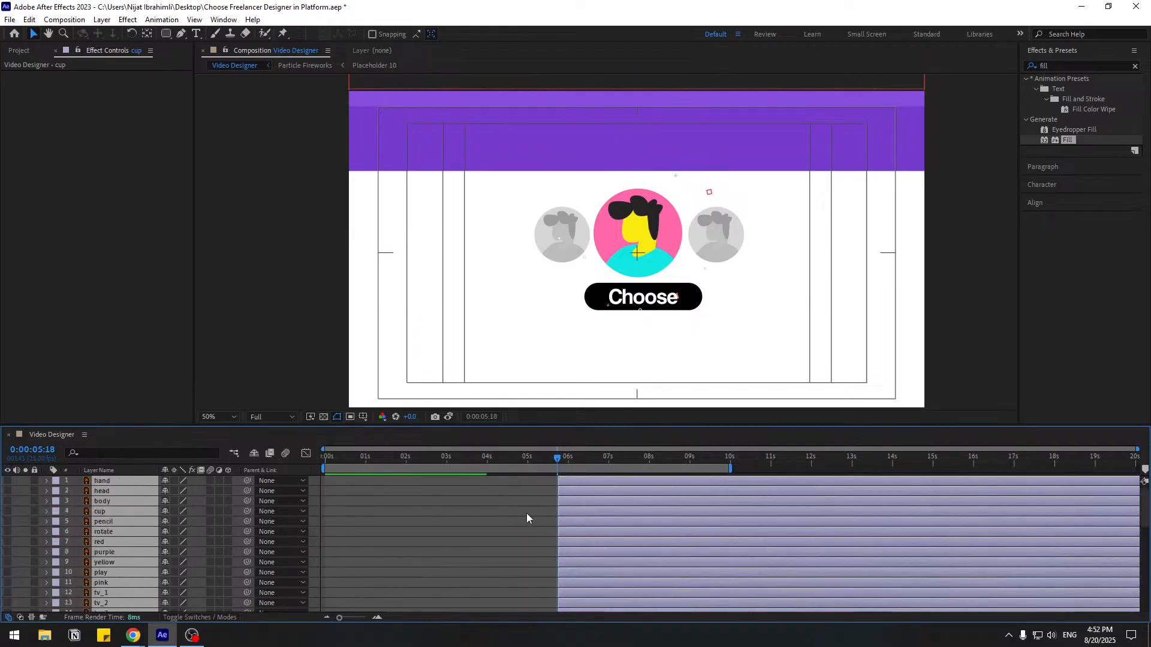
click(480, 523)
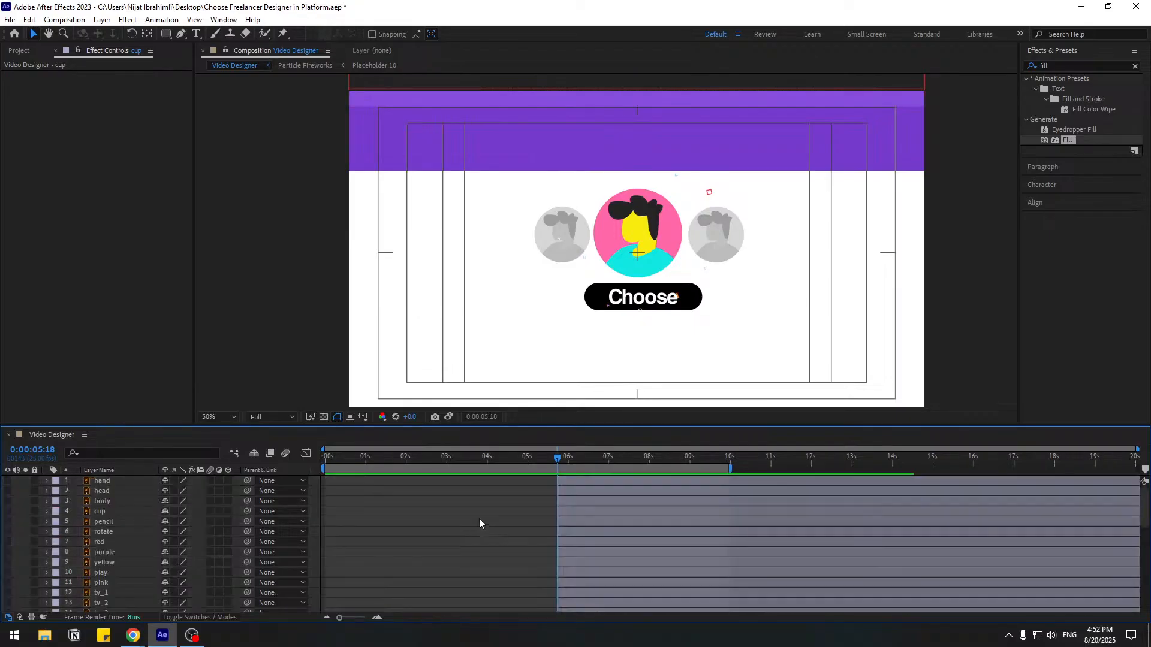
- Make all artwork layers from hand to element_1 visible and show the frame at 0:00:08:03
scroll(493, 538, down, 15)
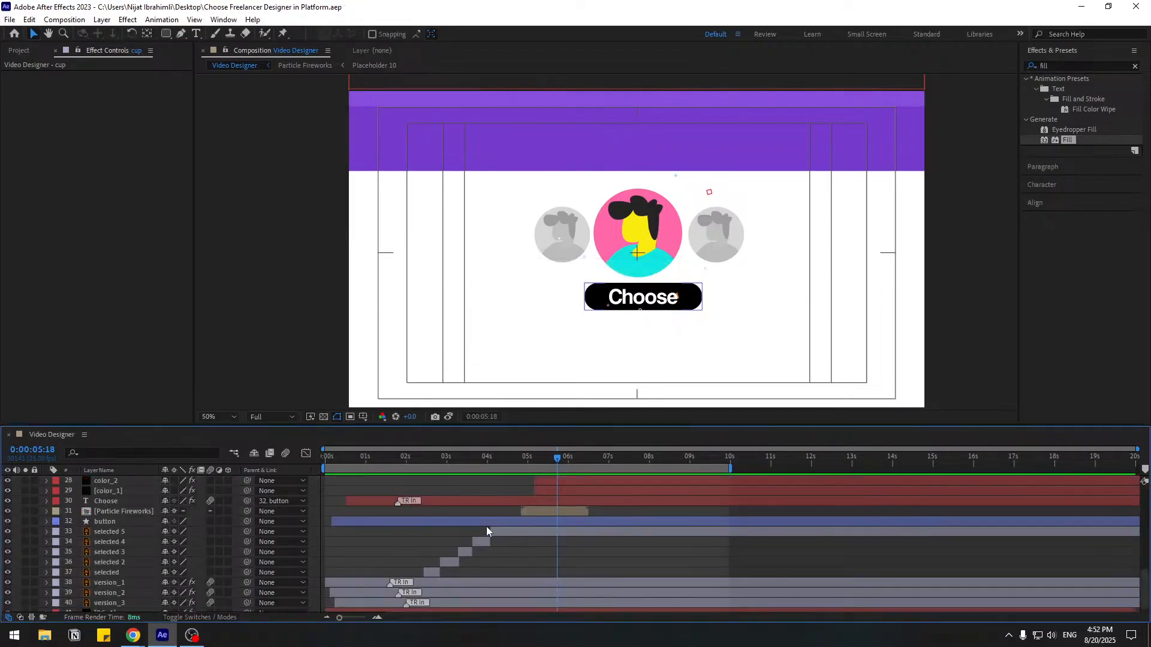
scroll(487, 527, up, 3)
click(570, 547)
scroll(575, 537, up, 6)
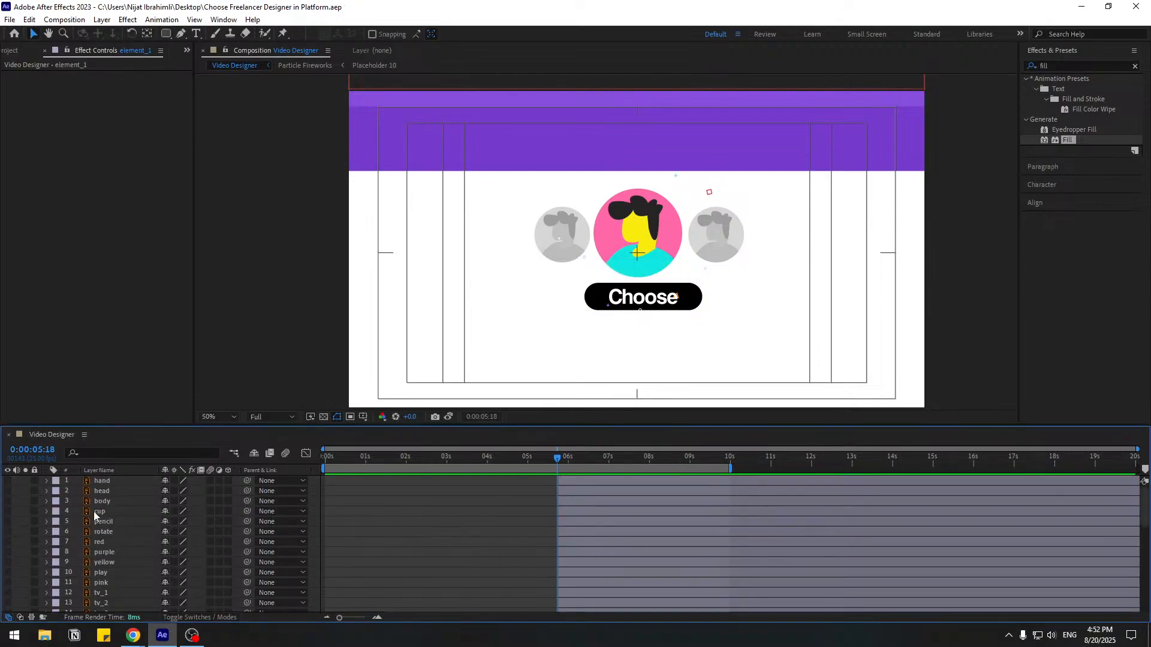
key(ctrl+a)
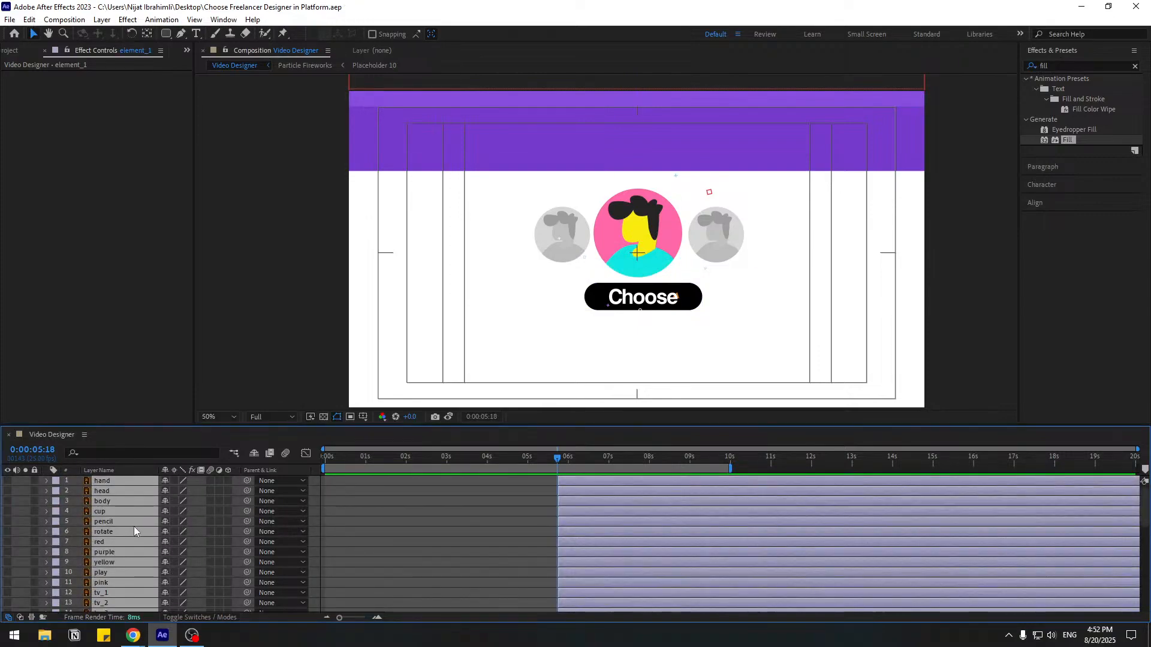
click(7, 491)
drag(579, 463, 654, 464)
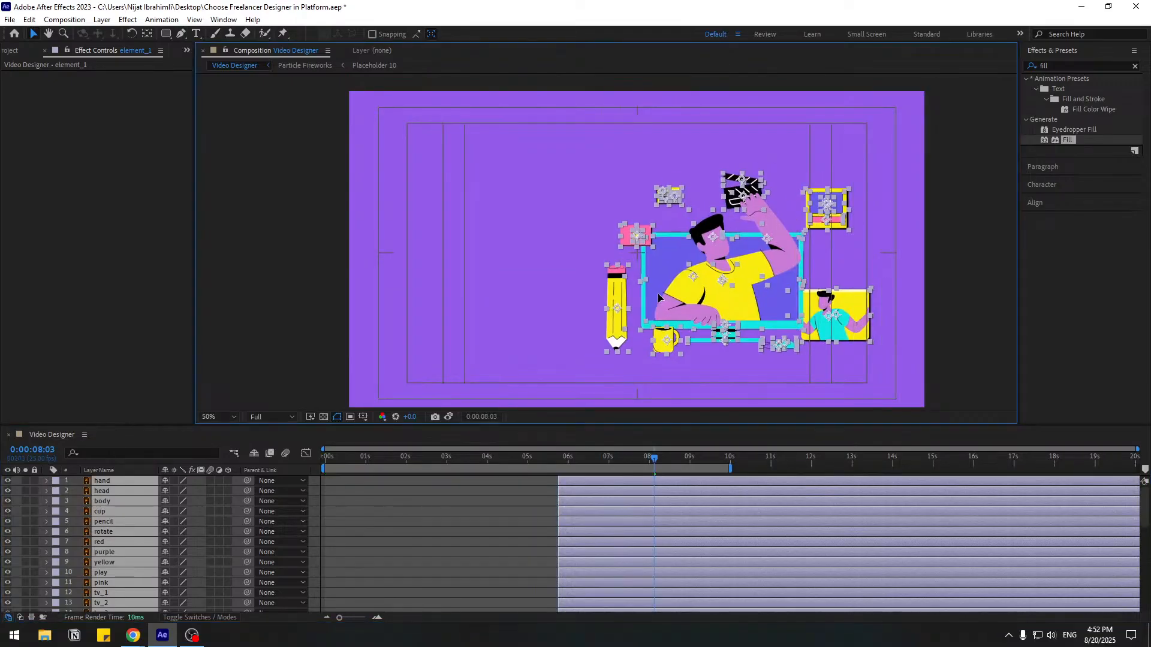
- Move the complete artwork horizontally to the centre of the composition and save the project
mouse_move(658, 298)
mouse_down()
mouse_move(629, 290)
mouse_move(639, 297)
mouse_up()
right_click(118, 510)
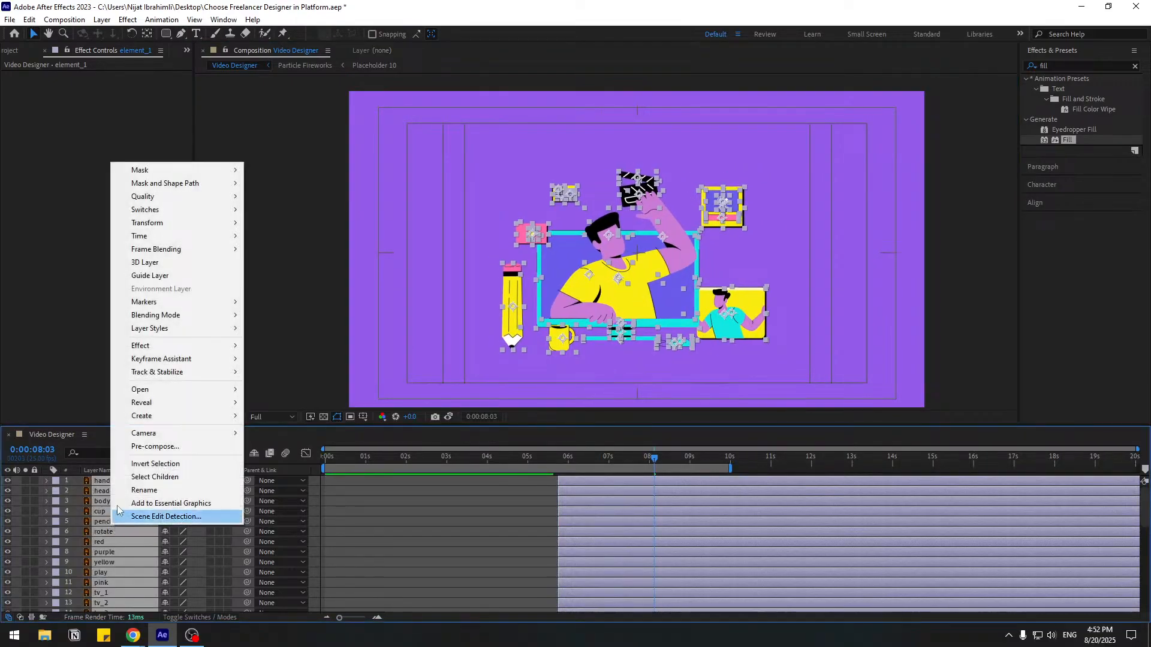
click(448, 551)
key(ctrl+s)
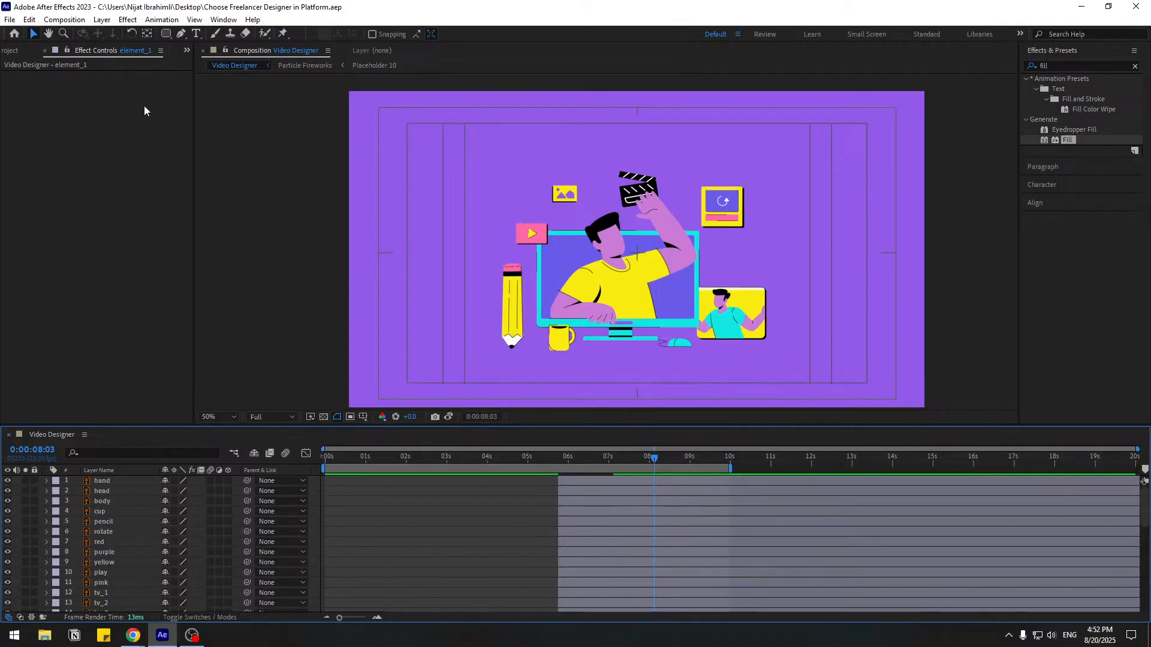
- Pre-compose the artwork layers from hand to element_1 into a new composition named Character
click(102, 481)
scroll(121, 517, down, 7)
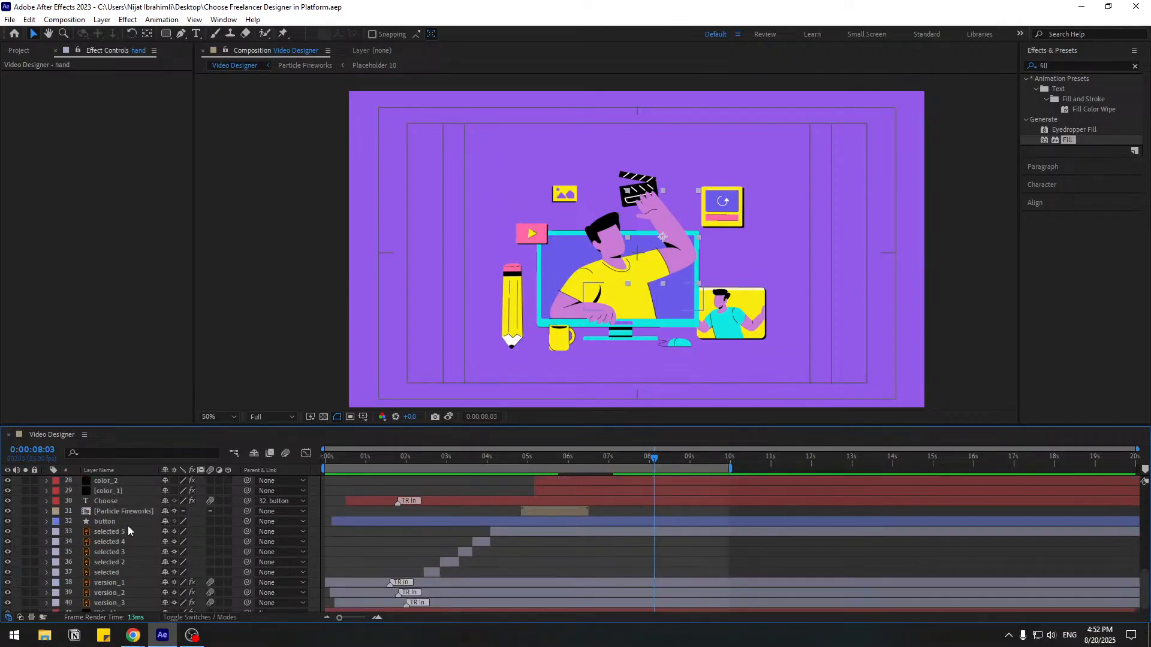
shift+click(567, 520)
scroll(561, 532, up, 6)
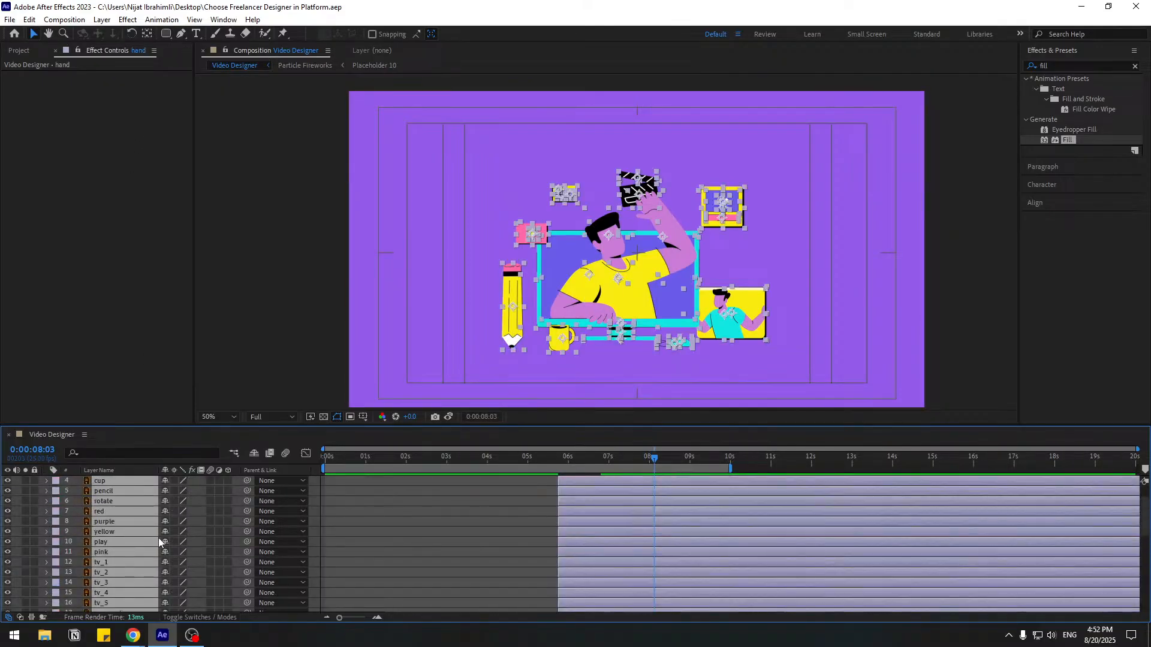
right_click(114, 537)
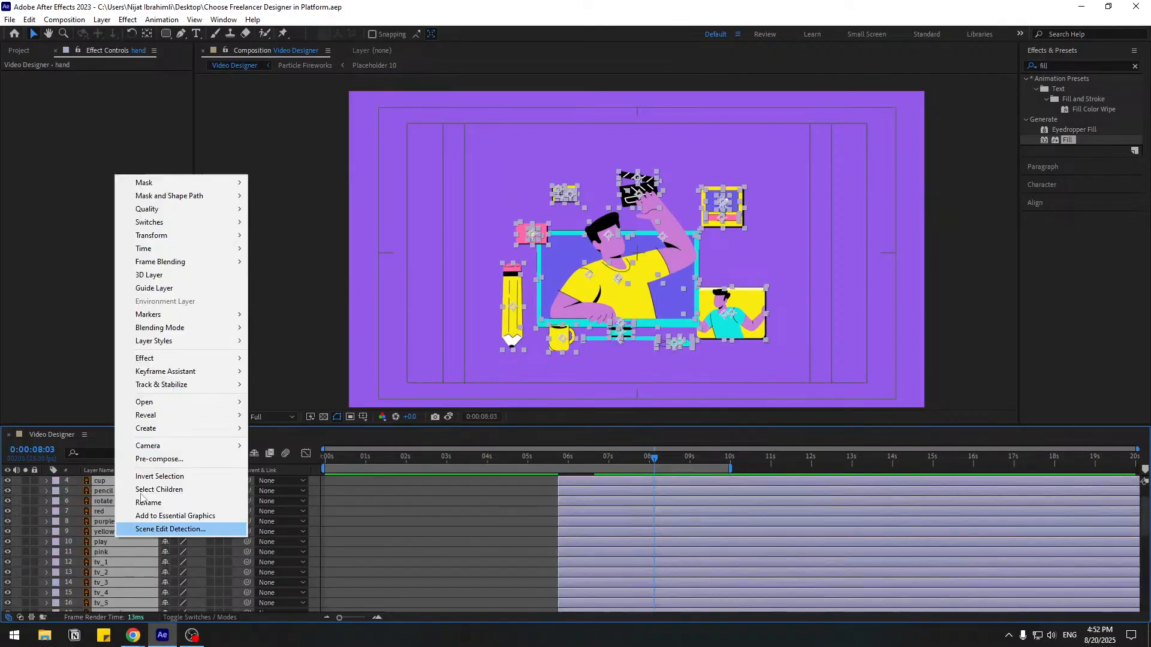
click(138, 462)
text(Character)
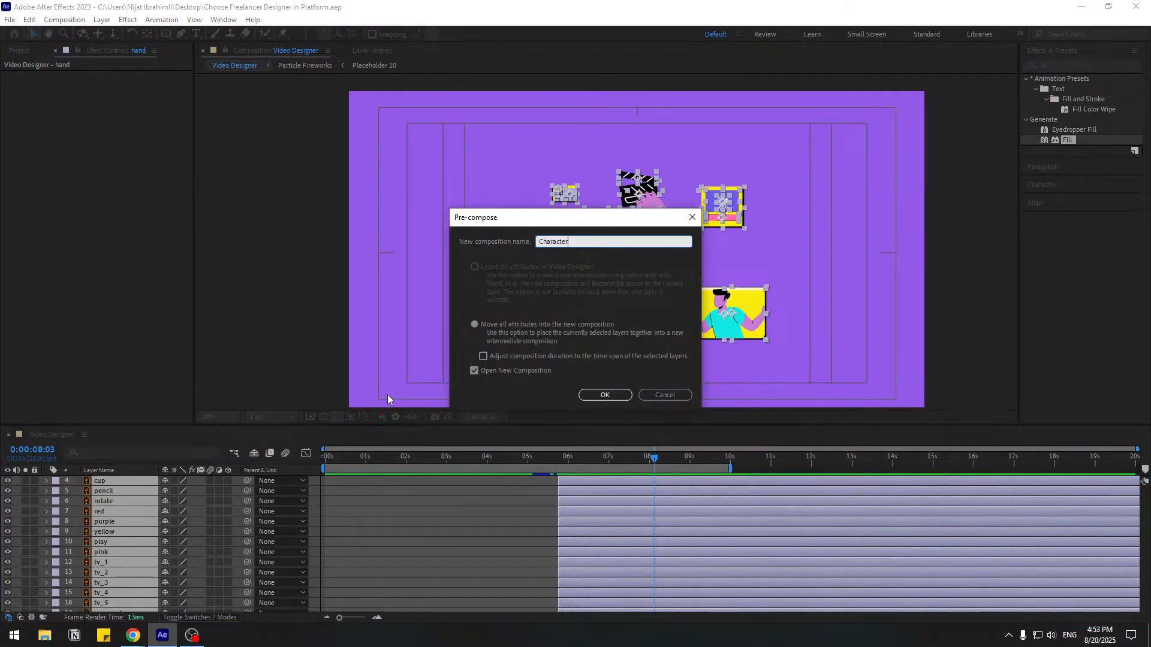
click(605, 394)
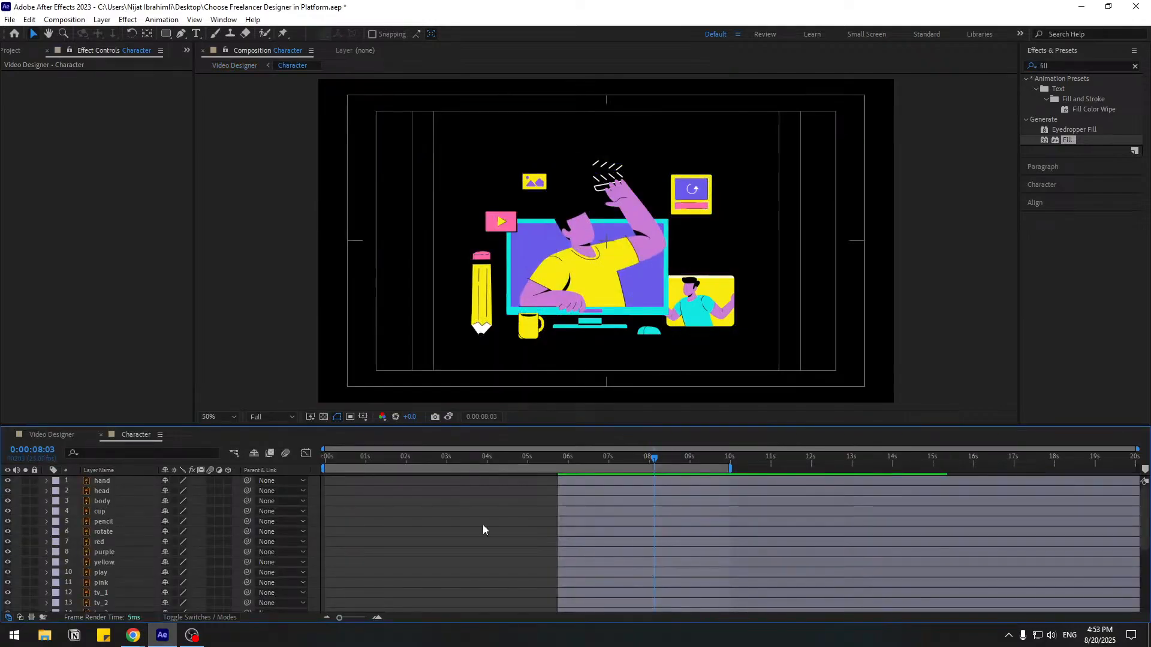
- Shift the Character layer to start at about 0:00:06:19 and align the layers inside its composition to 0:00:00:00
click(101, 435)
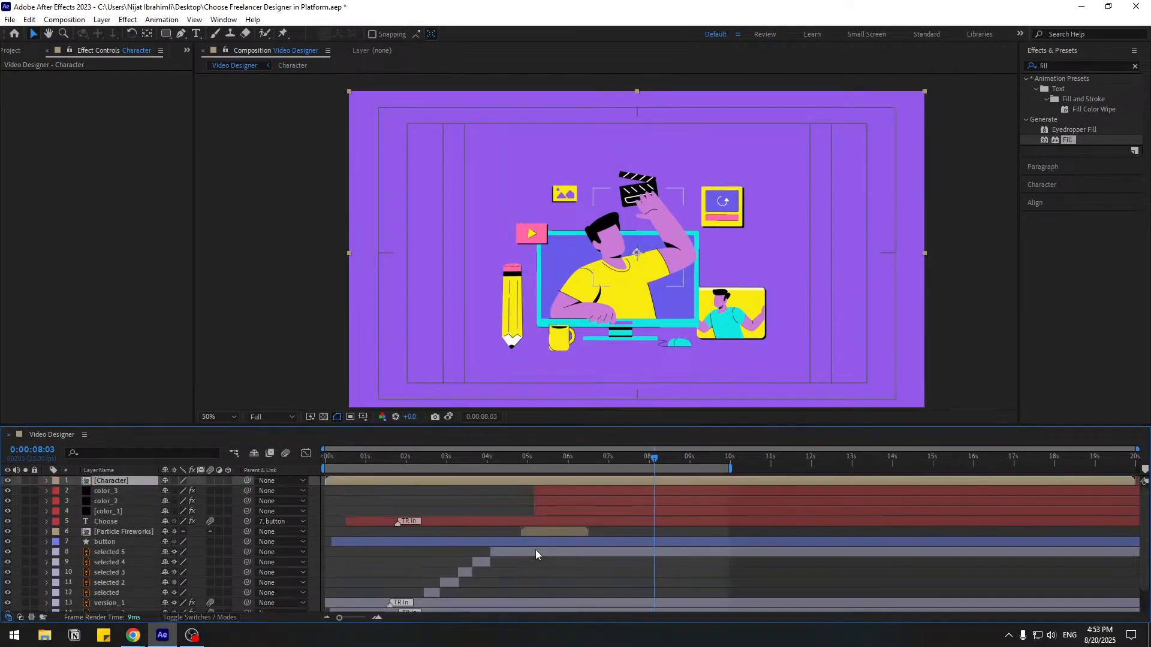
drag(336, 480, 648, 483)
double_click(609, 482)
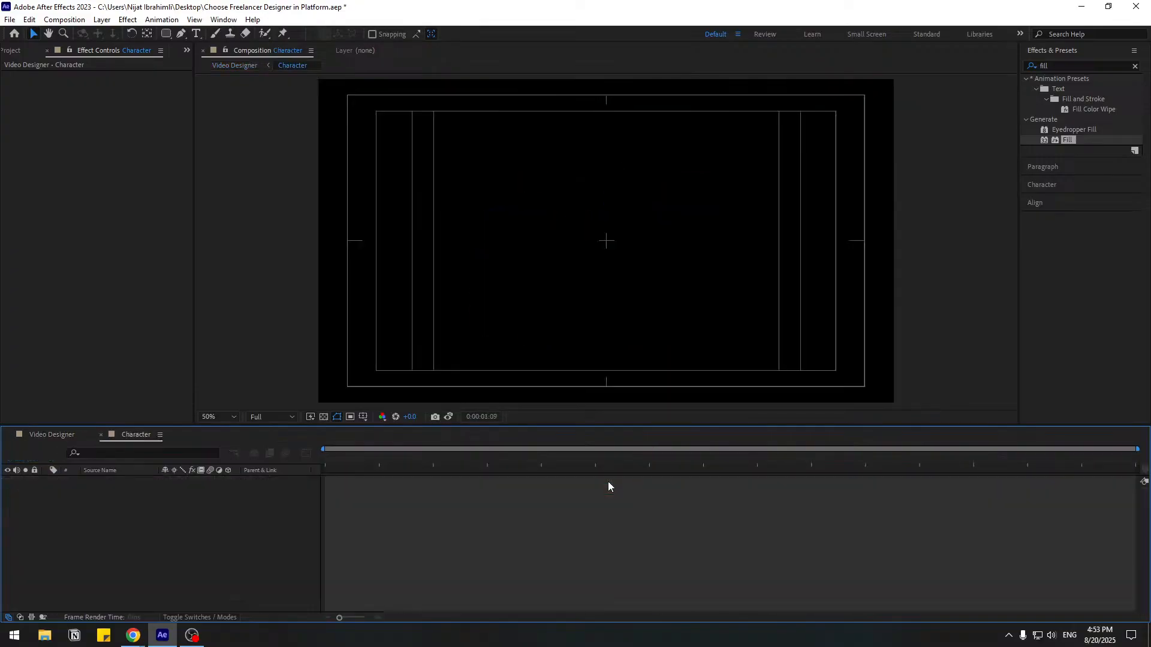
key(ctrl+a)
drag(550, 484, 344, 487)
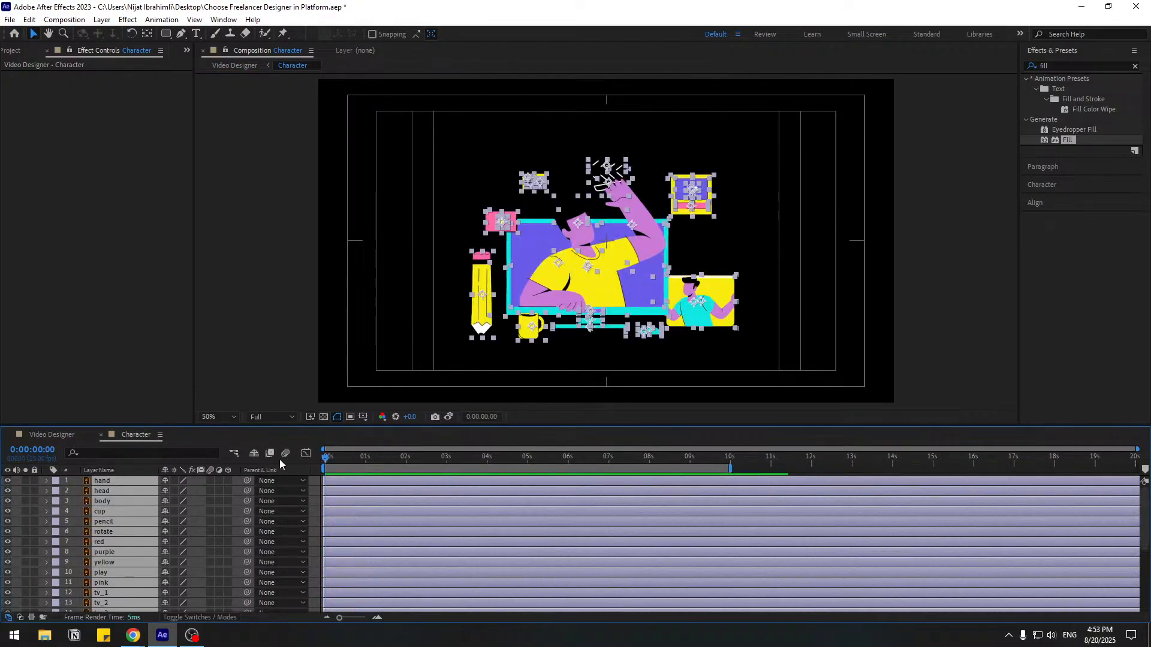
- Start the Character layer in the Video Designer composition at about 6 s and set its Scale to 134%
click(52, 434)
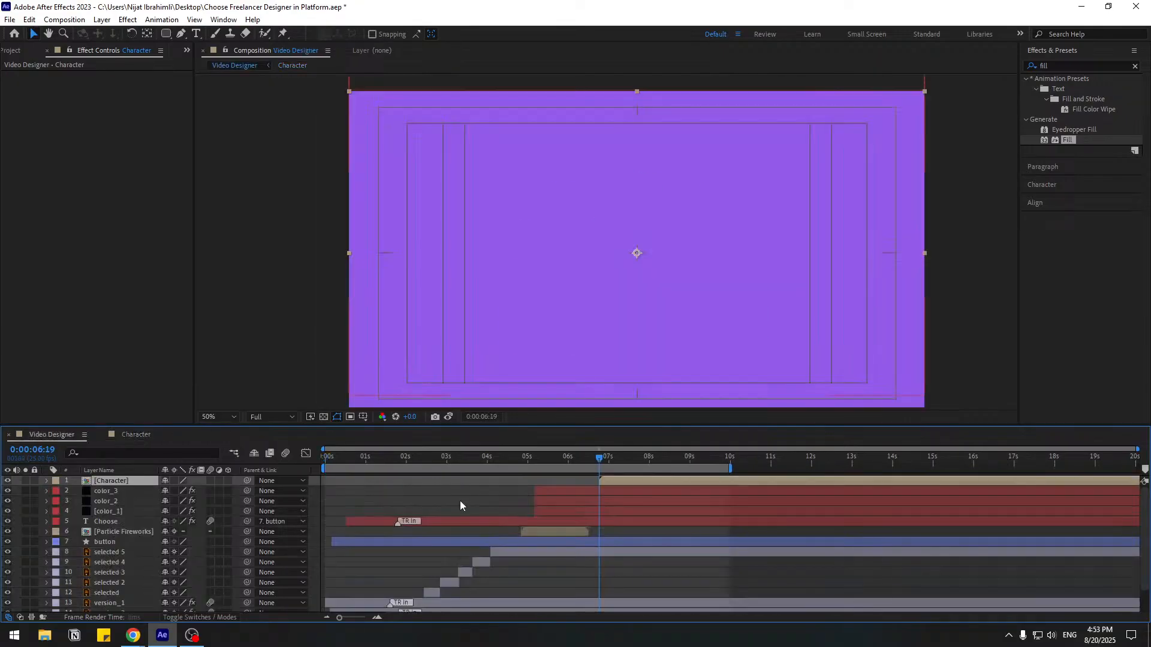
drag(534, 461, 587, 481)
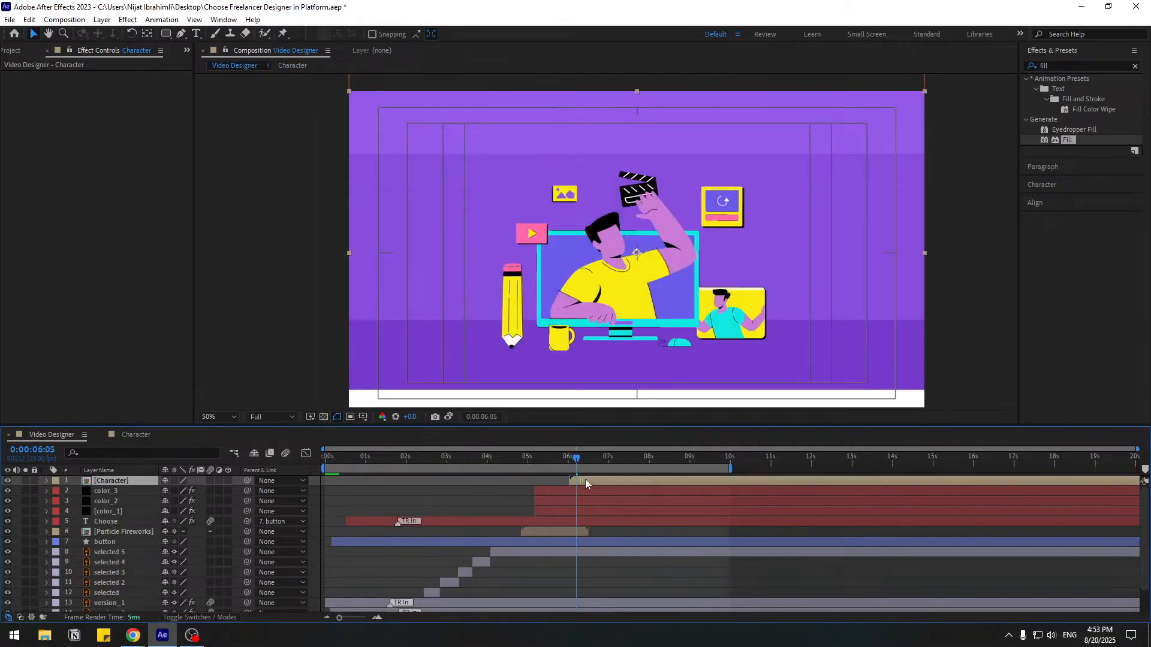
click(644, 460)
key(s)
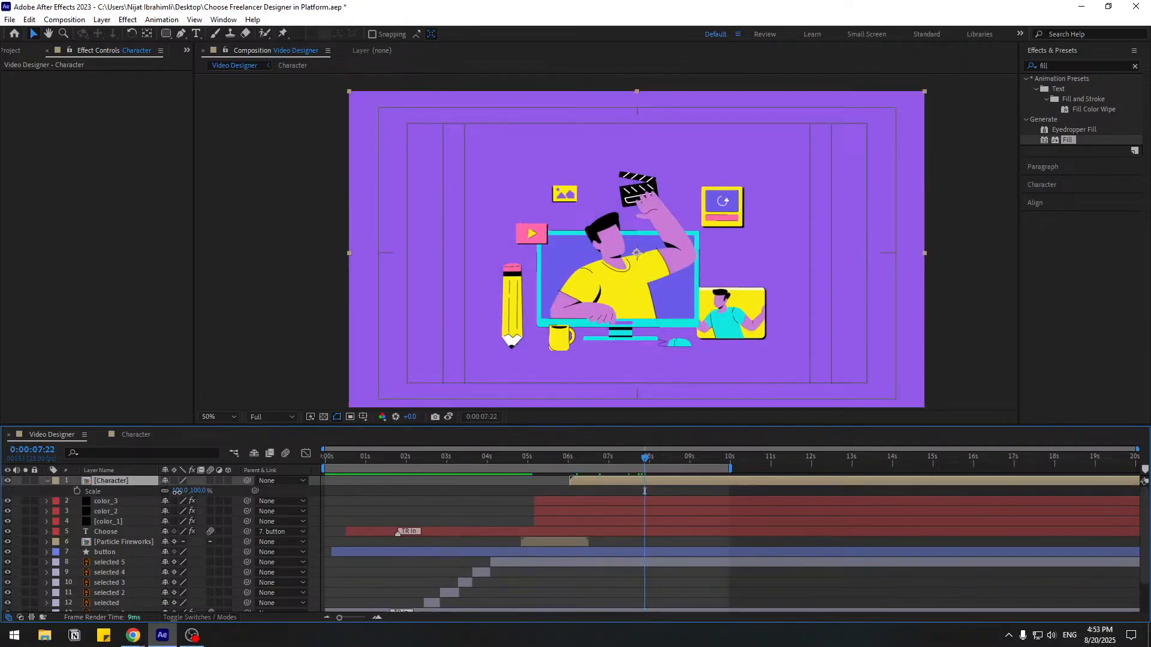
drag(177, 492, 197, 492)
- Nudge the enlarged character artwork slightly upward in the frame and save the project
mouse_move(591, 337)
mouse_down()
mouse_move(603, 320)
mouse_move(595, 326)
mouse_up()
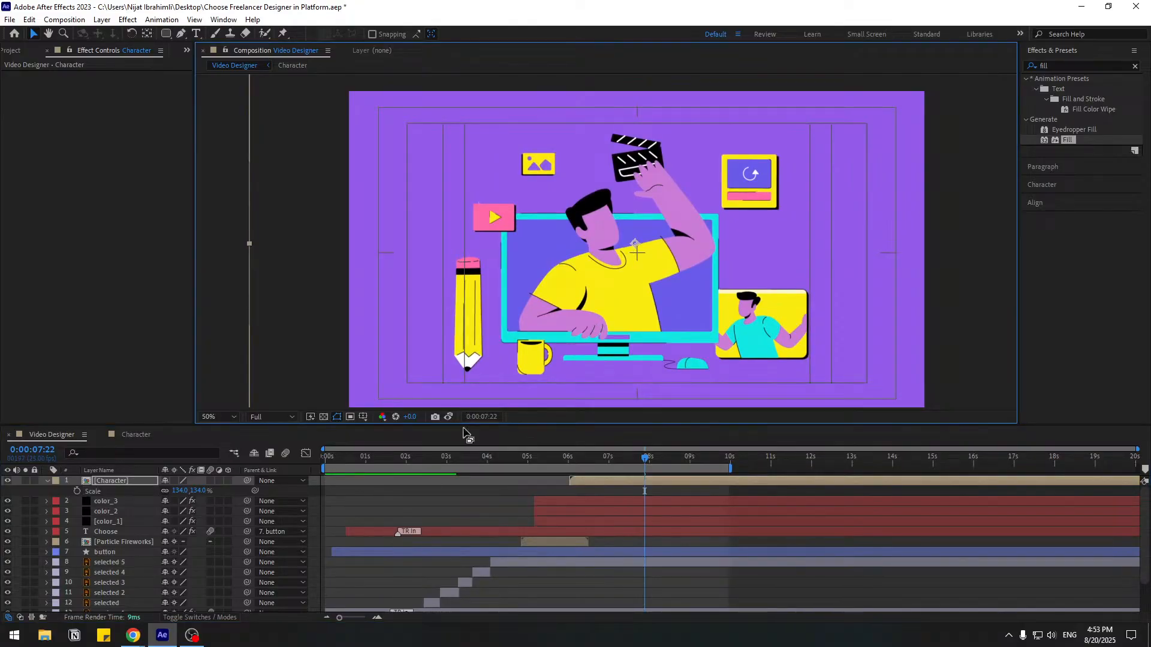
click(439, 501)
key(ctrl+s)
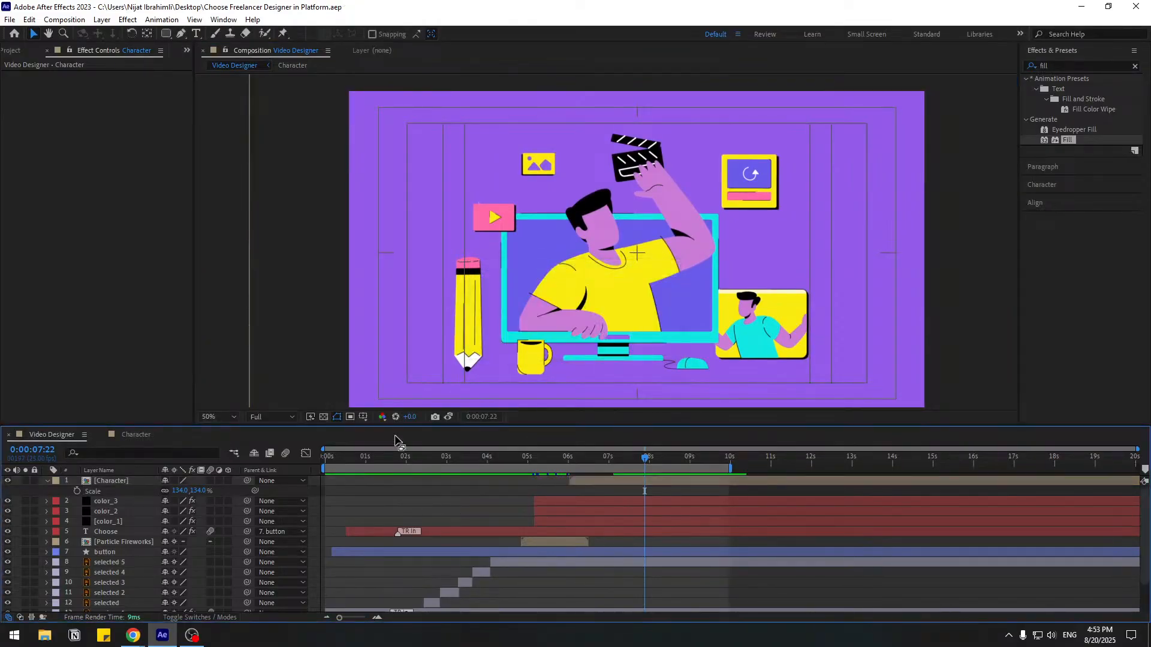
- Turn off the Title/Action Safe guides and show the scene at 0:00:07:17
click(364, 417)
click(388, 430)
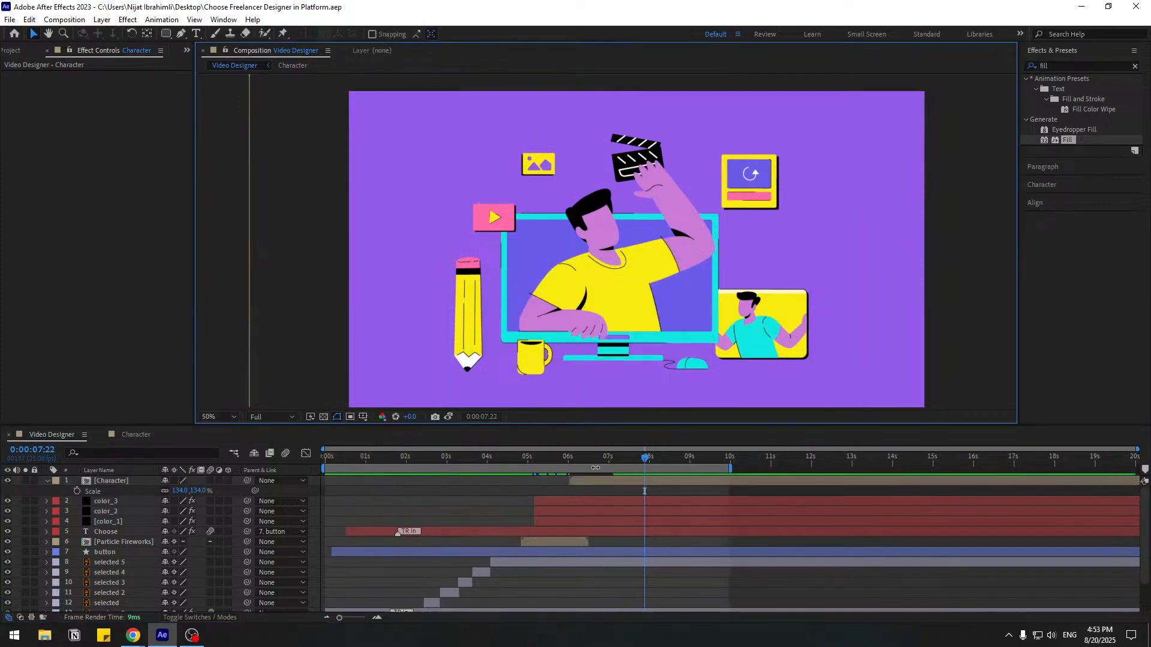
drag(597, 458, 636, 458)
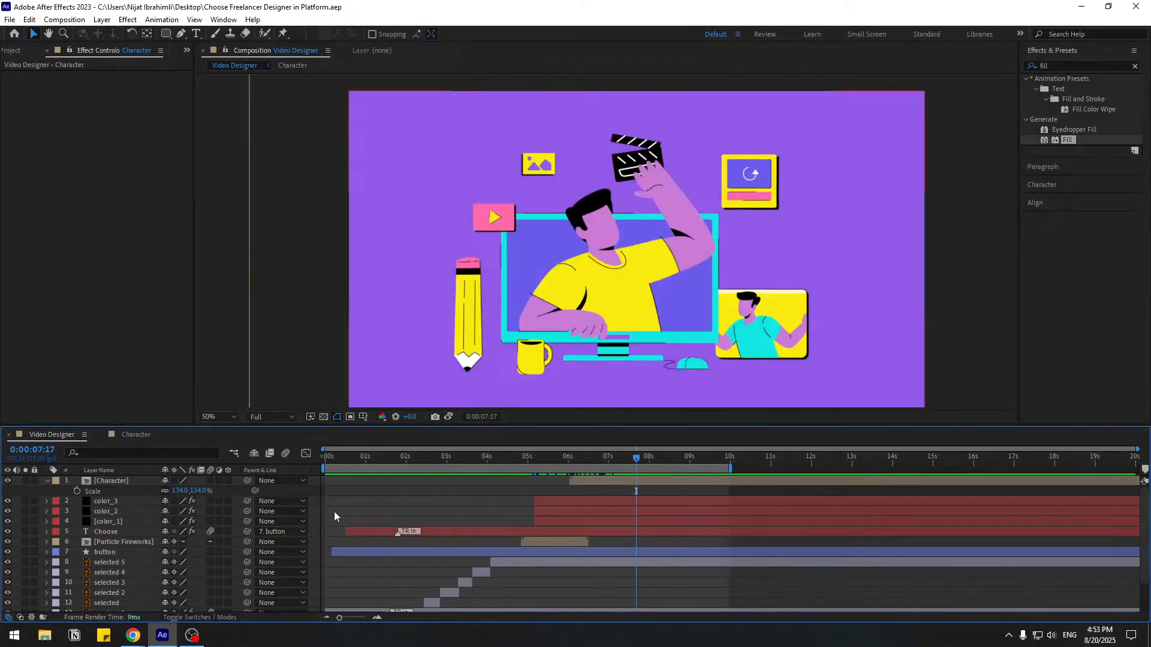
- Collapse the Character layer's properties, open its composition and turn on the transparency grid
click(46, 480)
double_click(98, 481)
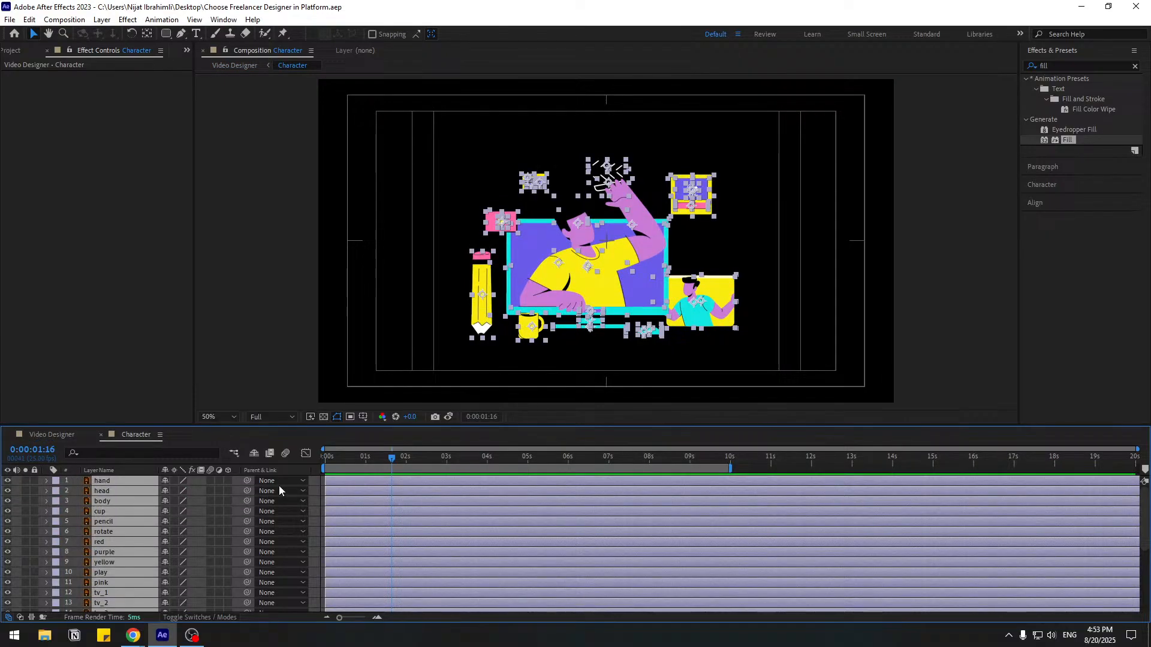
click(271, 367)
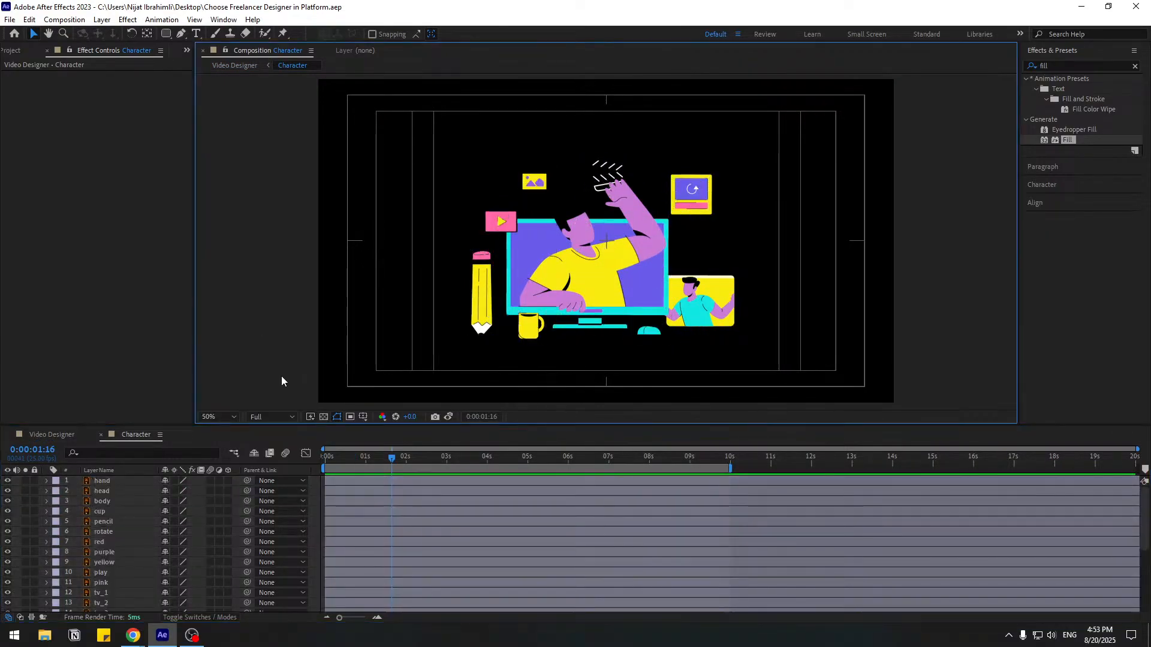
key(slash)
key(shift+slash)
click(323, 417)
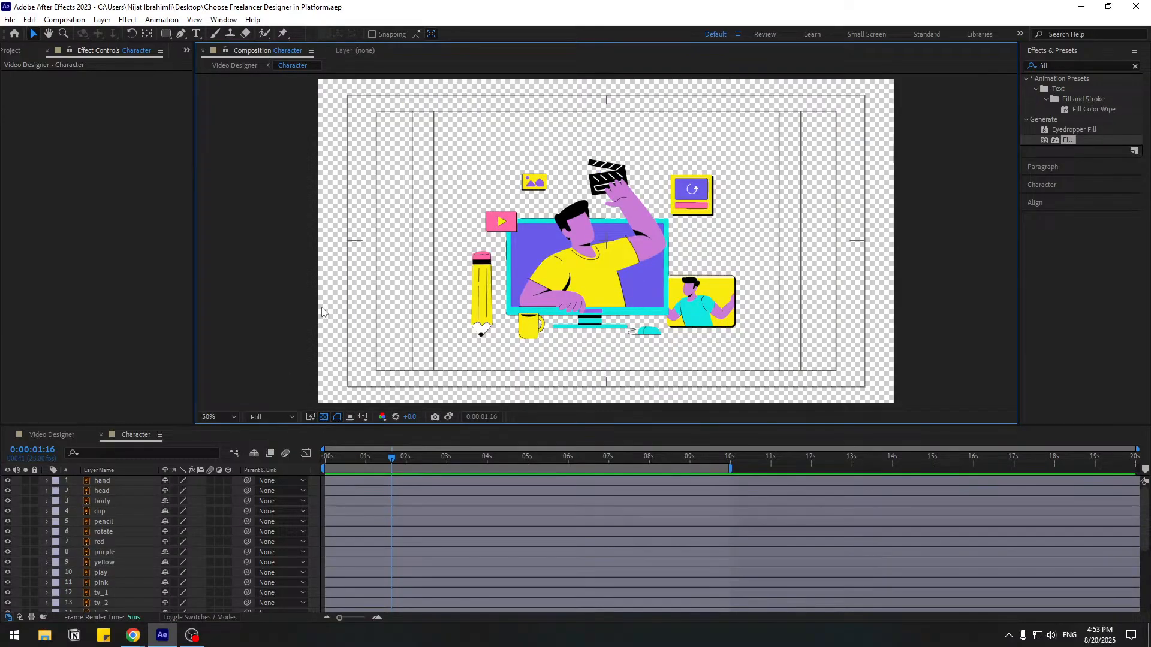
scroll(347, 314, up, 2)
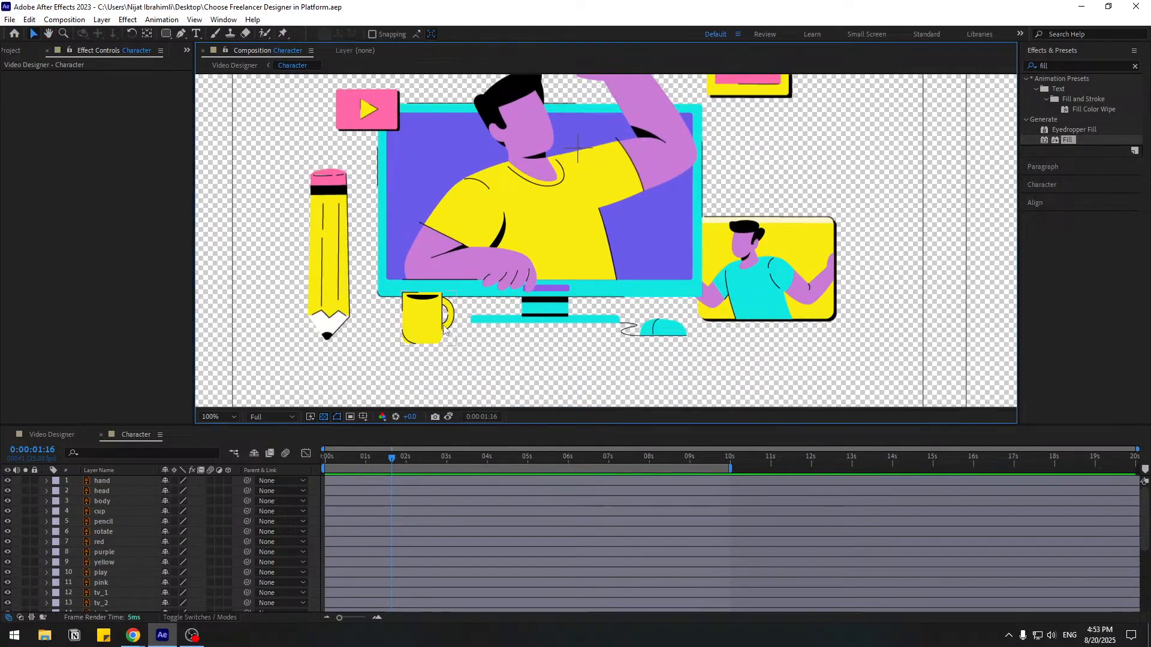
- Move the cup layer's anchor point to the centre of the mug's base, with the current time at 0 s
click(445, 331)
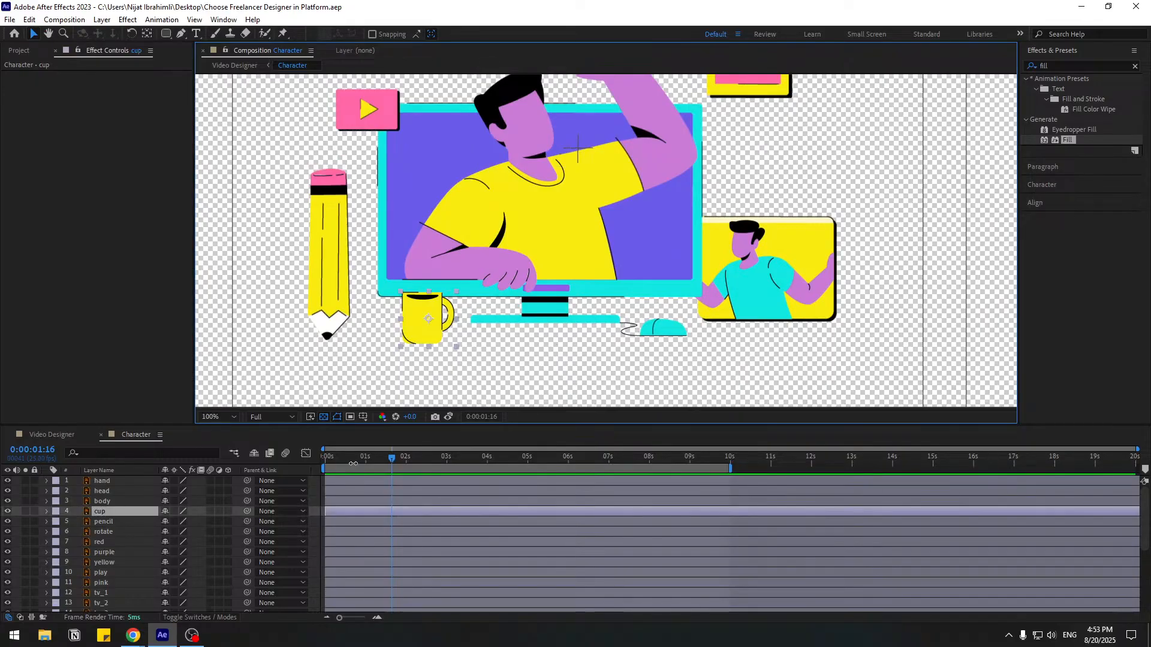
drag(341, 461, 267, 467)
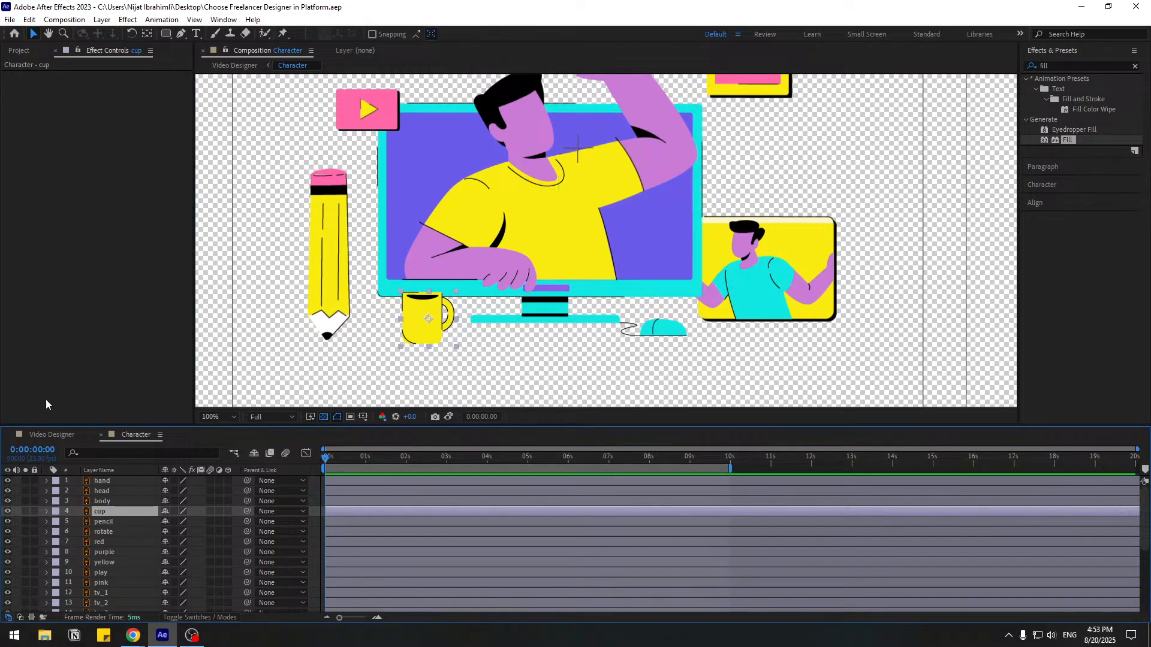
key(alt+Tab)
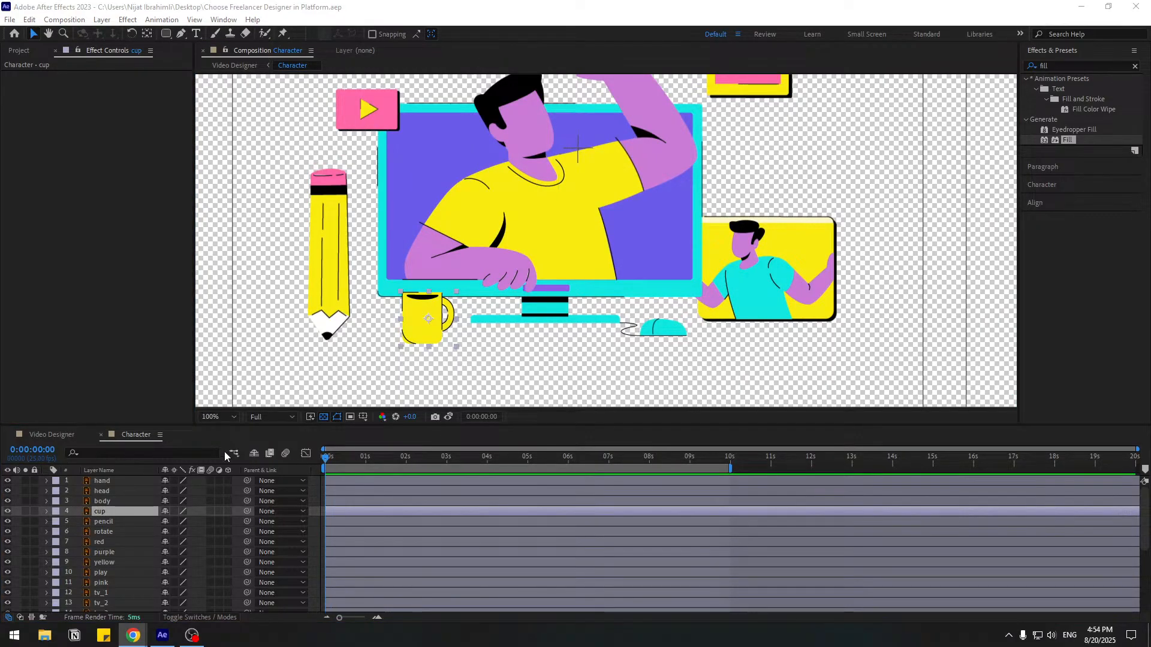
scroll(426, 331, up, 1)
drag(390, 332, 552, 202)
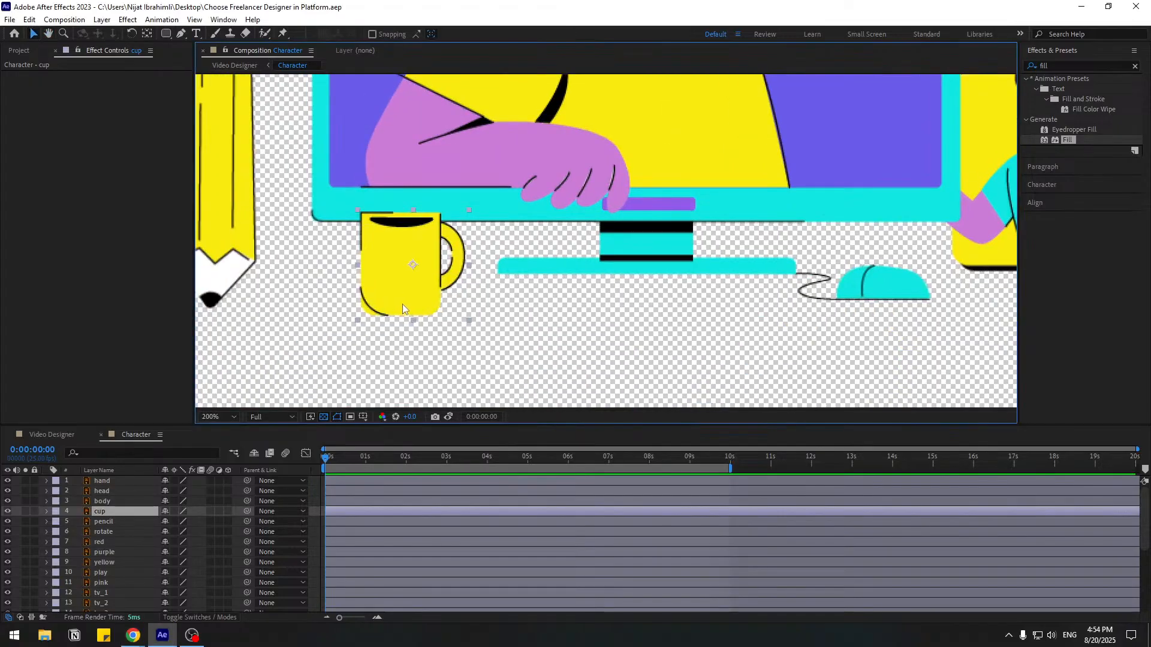
click(148, 35)
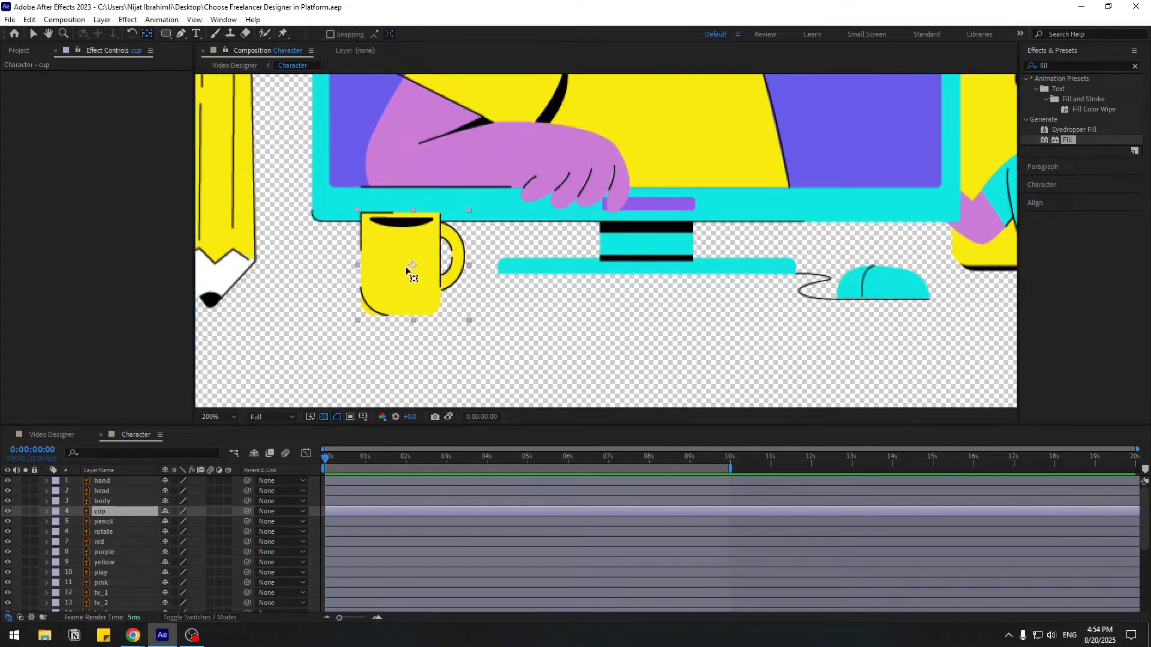
drag(406, 271, 399, 313)
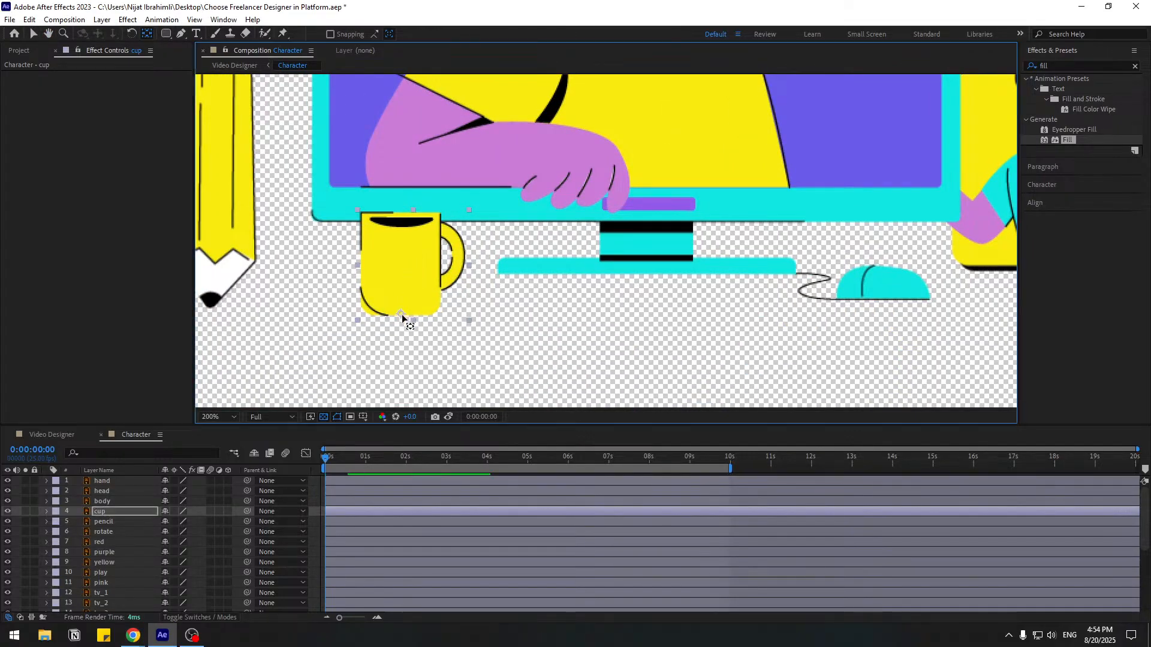
key(v)
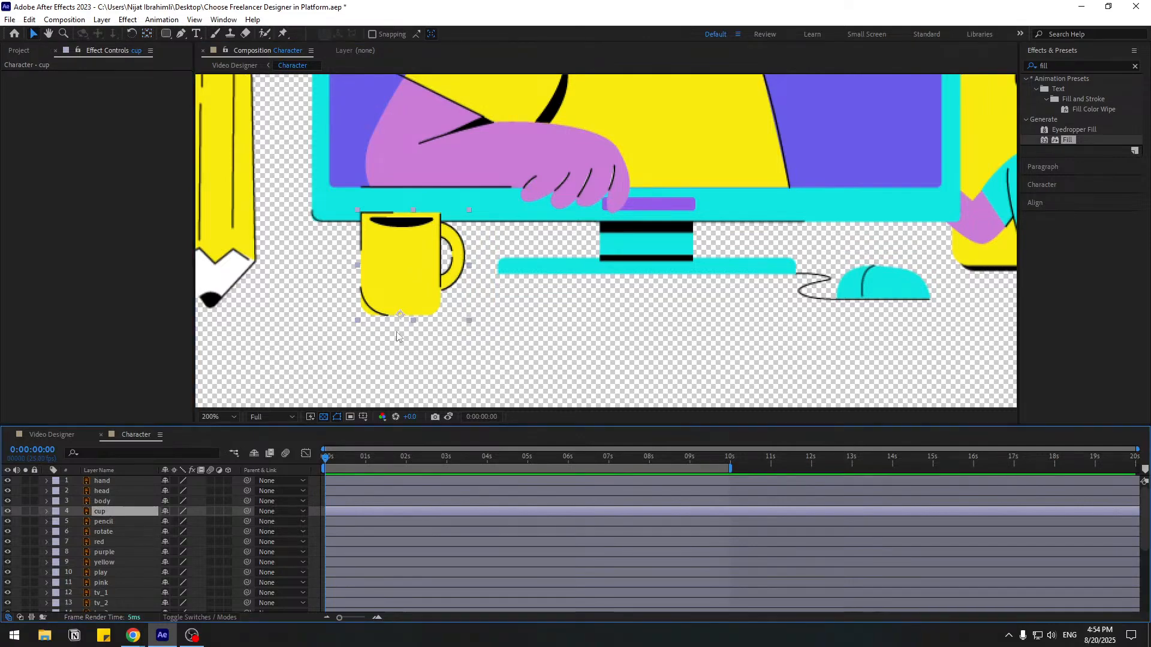
- Move the cup layer above all others and keyframe its raised Position at 700.5, 678.4 at 0 s
key(p)
drag(181, 522, 102, 480)
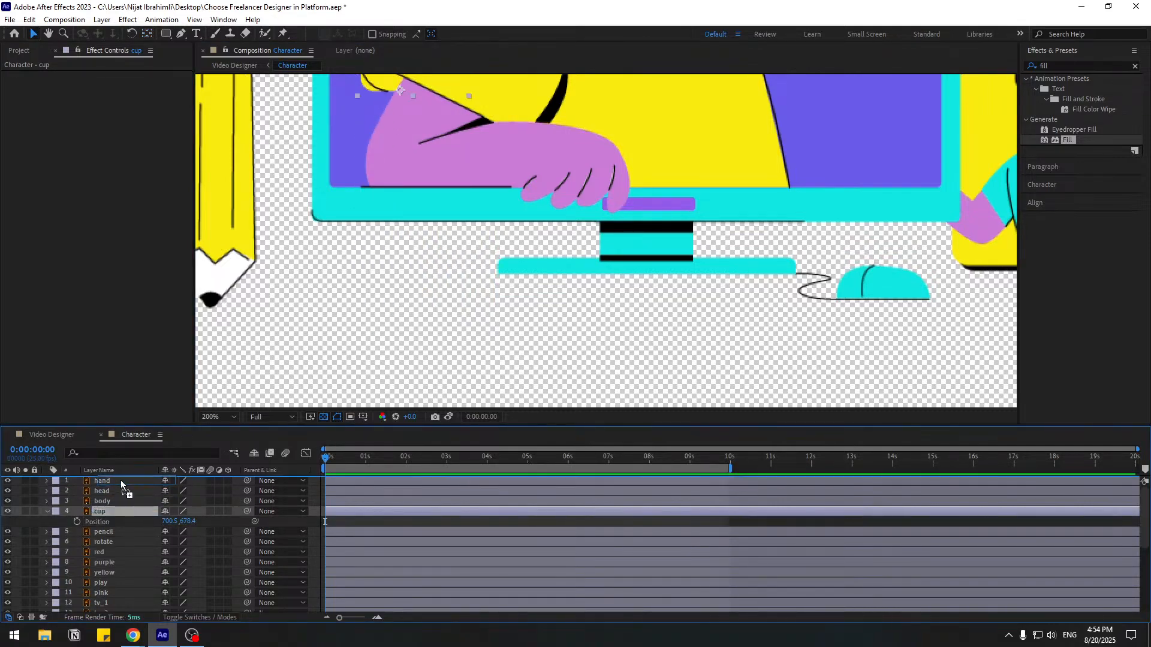
drag(562, 229, 545, 361)
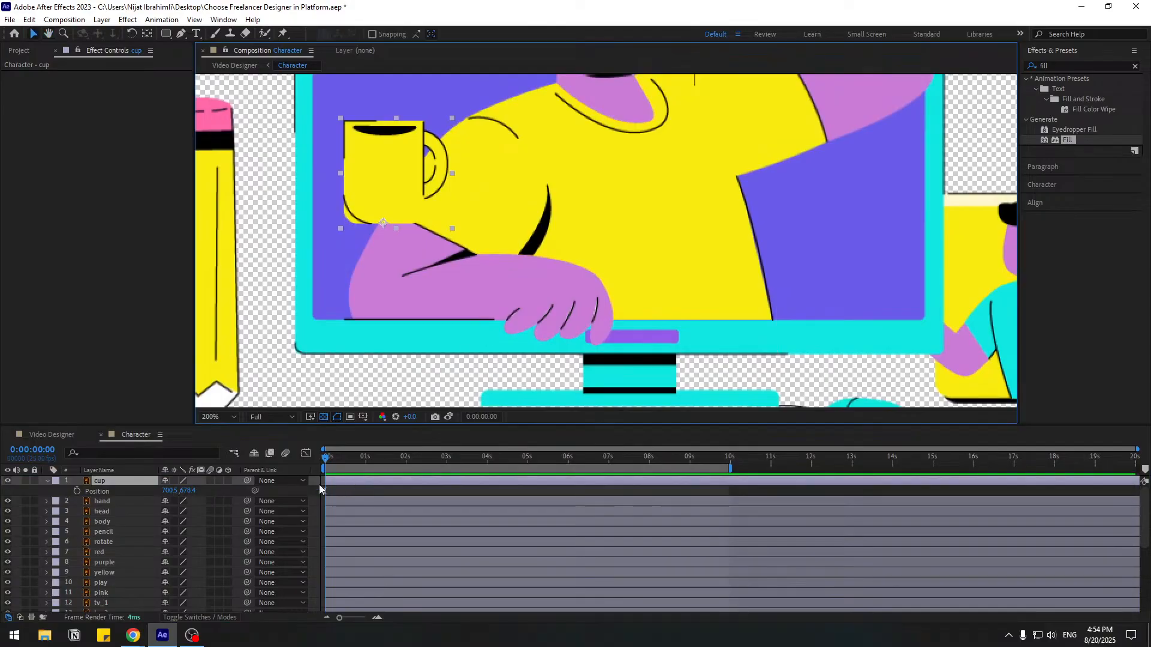
click(77, 492)
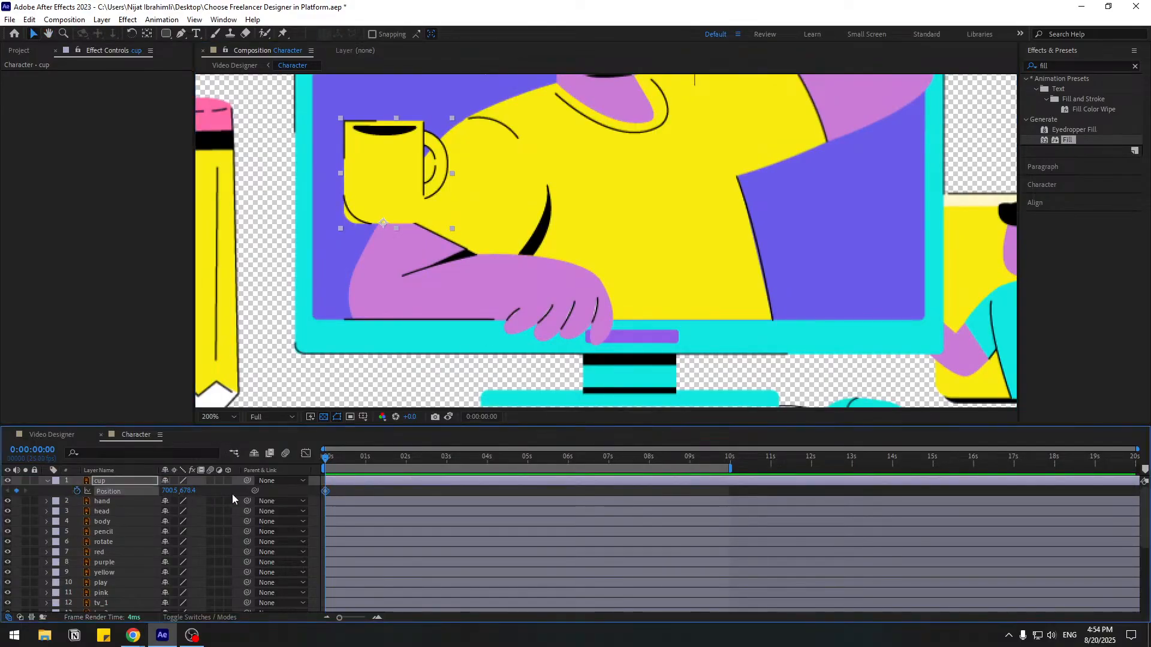
- Keyframe the cup dropping to Position 700.5, 867.4 at frame 10
key(shift+Page_Down)
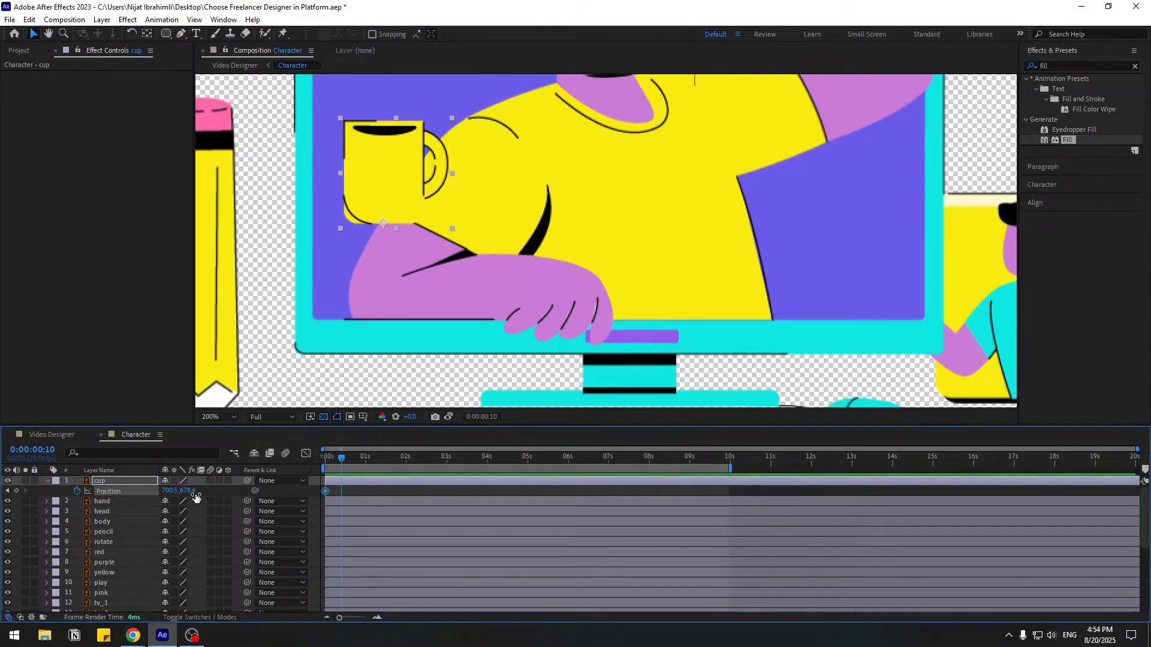
drag(199, 492, 311, 478)
drag(443, 338, 483, 240)
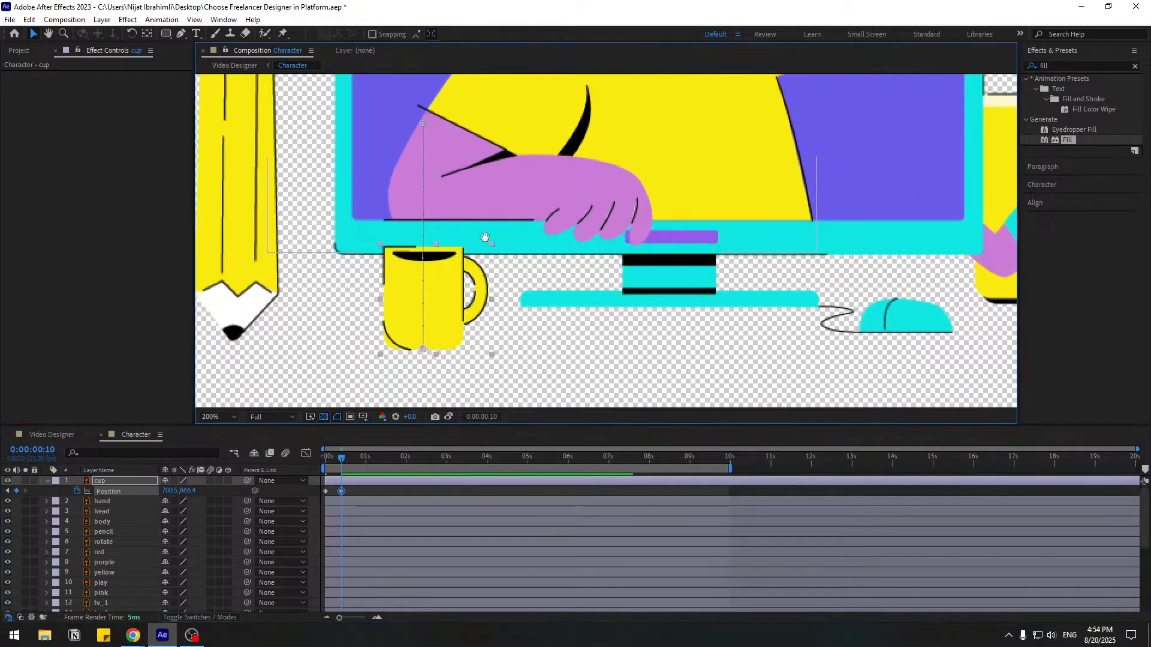
mouse_move(191, 490)
mouse_down()
mouse_move(156, 488)
mouse_move(193, 485)
mouse_up()
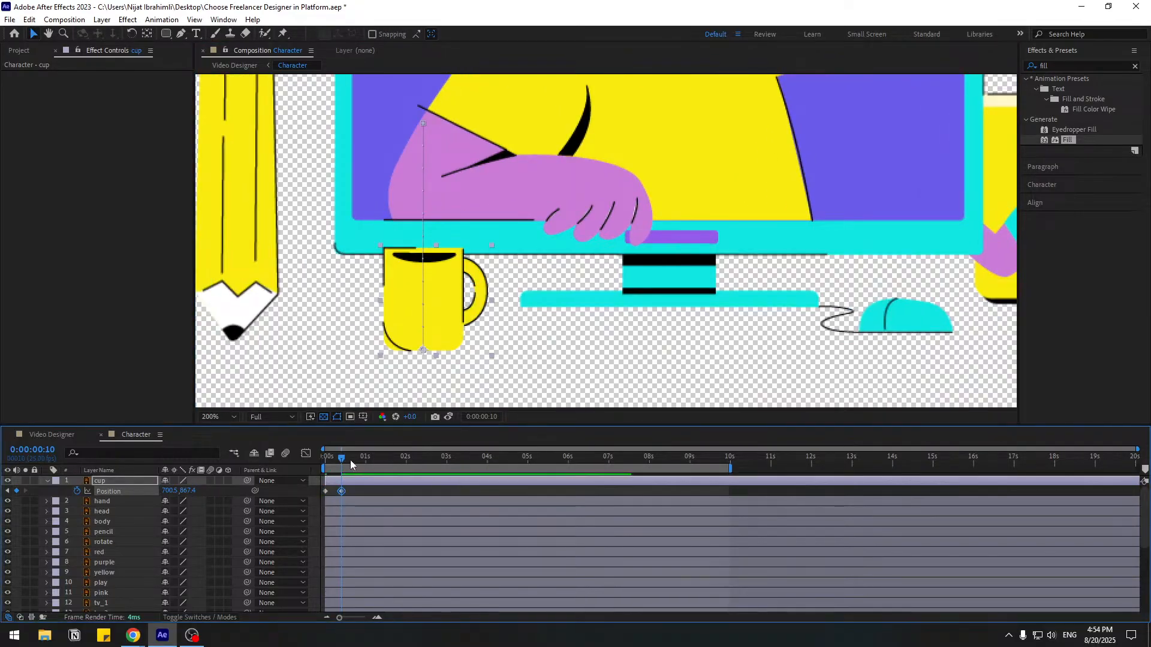
- Apply Easy Ease to the cup's two Position keyframes
drag(343, 459, 322, 461)
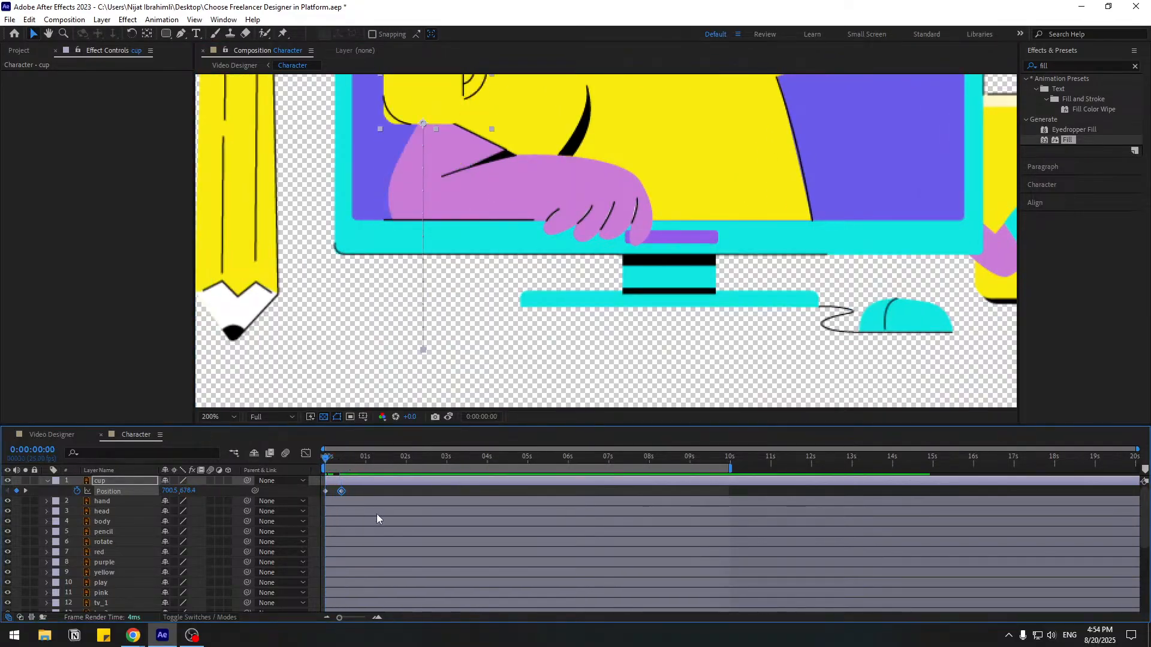
right_click(343, 492)
mouse_move(420, 484)
click(519, 523)
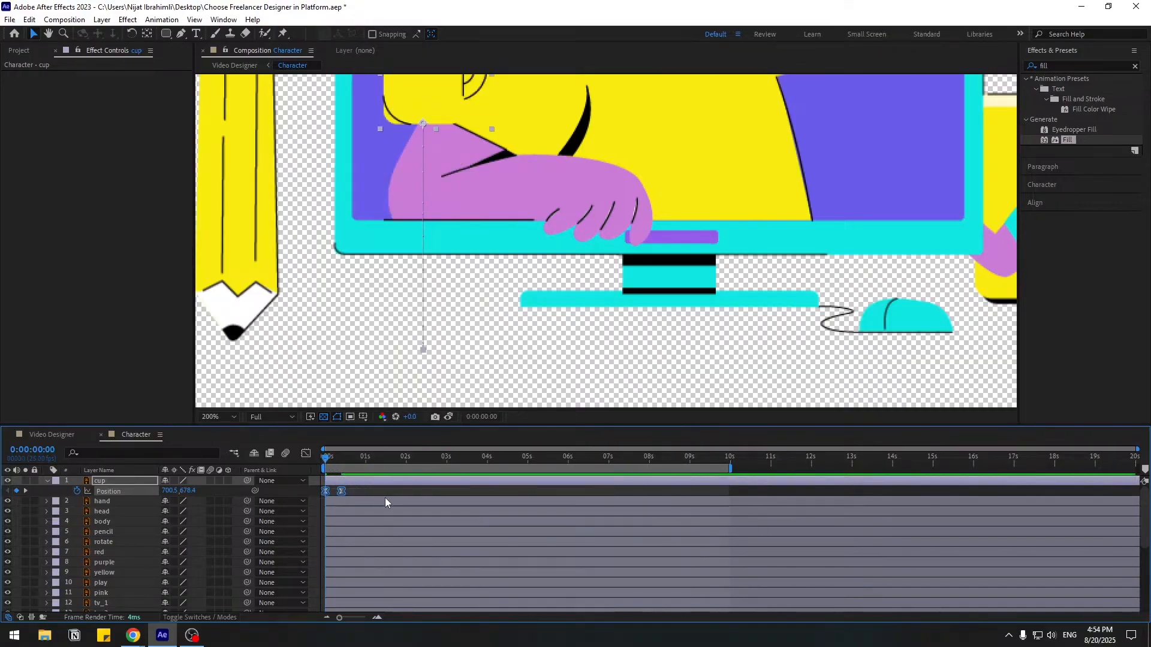
- Add a small rebound for the cup by keyframing its Position at 700.5, 857.4 at frame 13
key(equal)
key(equal)
key(equal)
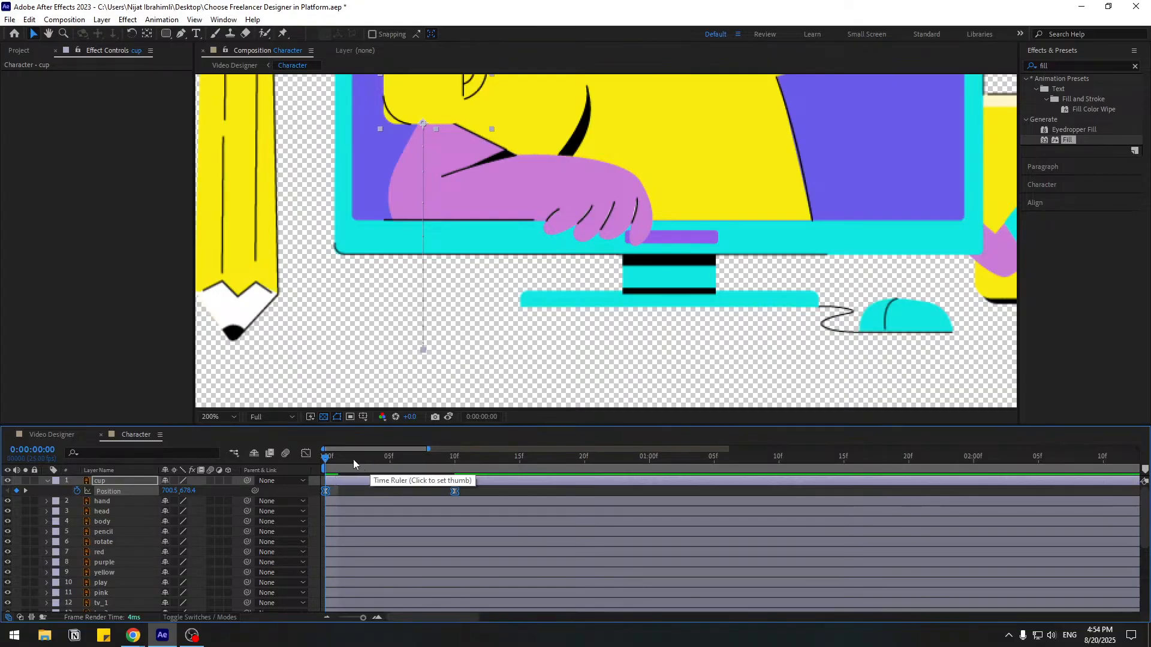
drag(353, 460, 458, 472)
click(467, 491)
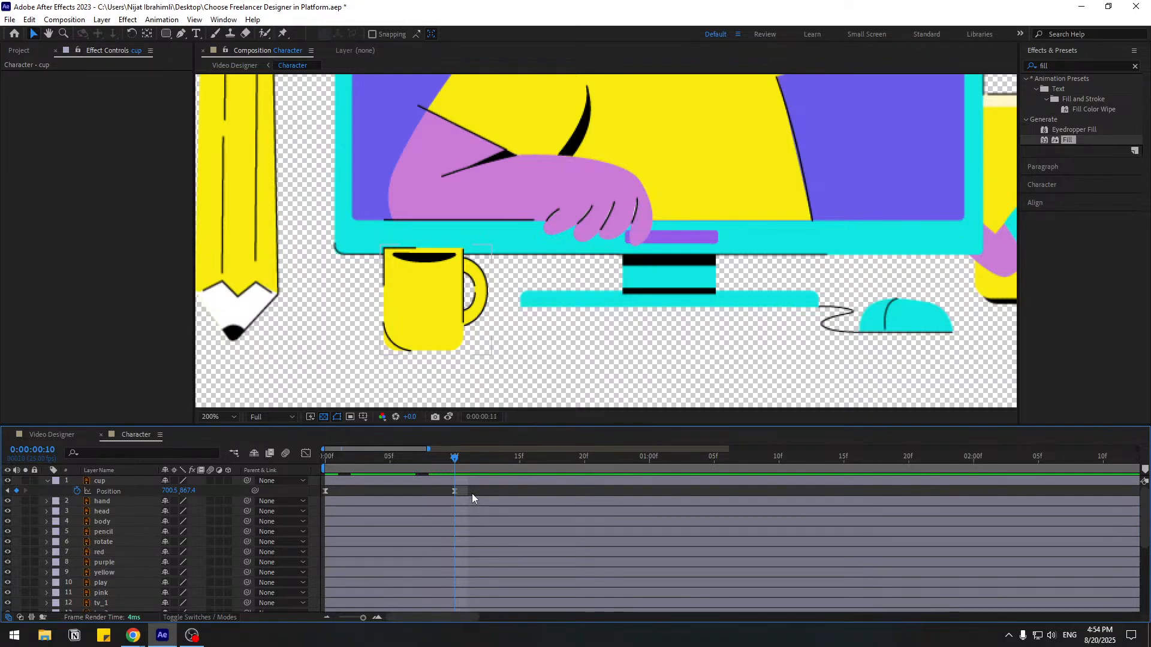
key(Page_Down)
key(Page_Down)
key(Page_Down)
drag(186, 490, 181, 490)
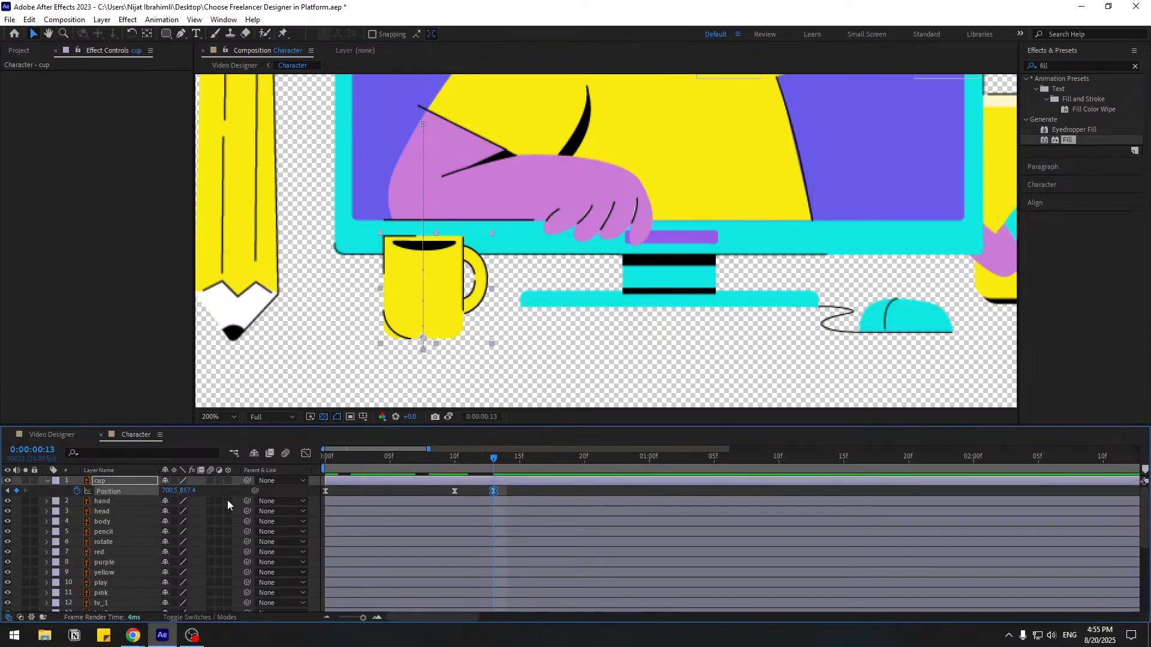
- Copy the cup's frame 10 Position keyframe to frame 16 to finish the bounce
key(Page_Down)
key(Page_Down)
key(Page_Down)
drag(464, 490, 452, 514)
key(ctrl+v)
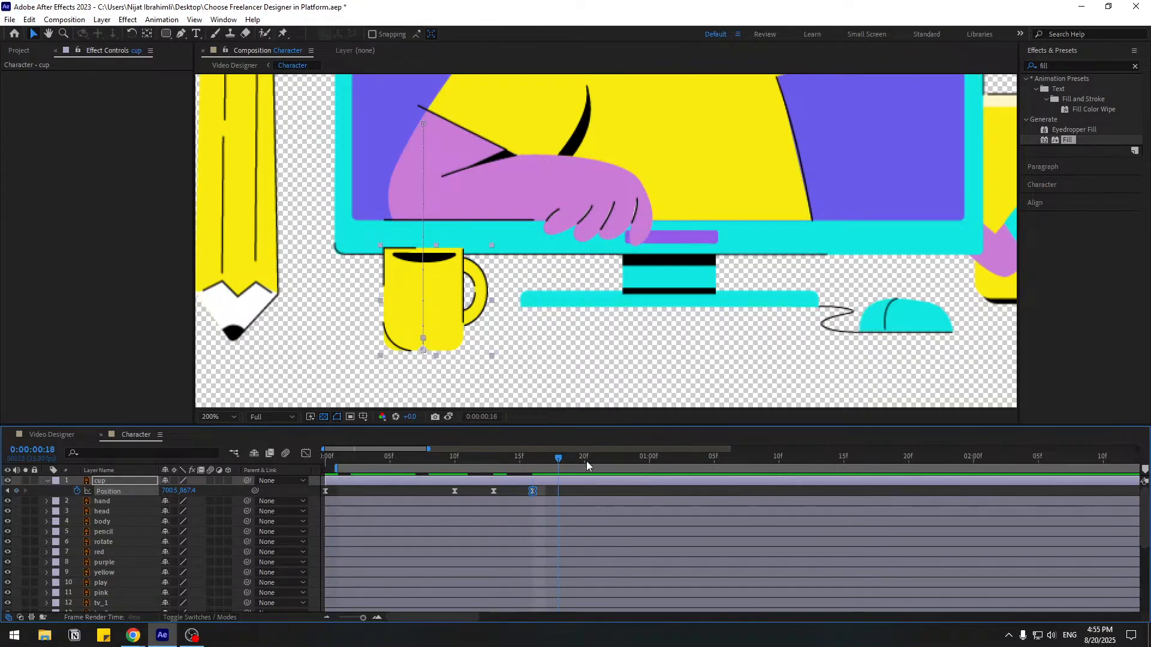
- End the work area at frame 22 and preview the cup's bounce
drag(587, 466, 610, 468)
key(n)
key(space)
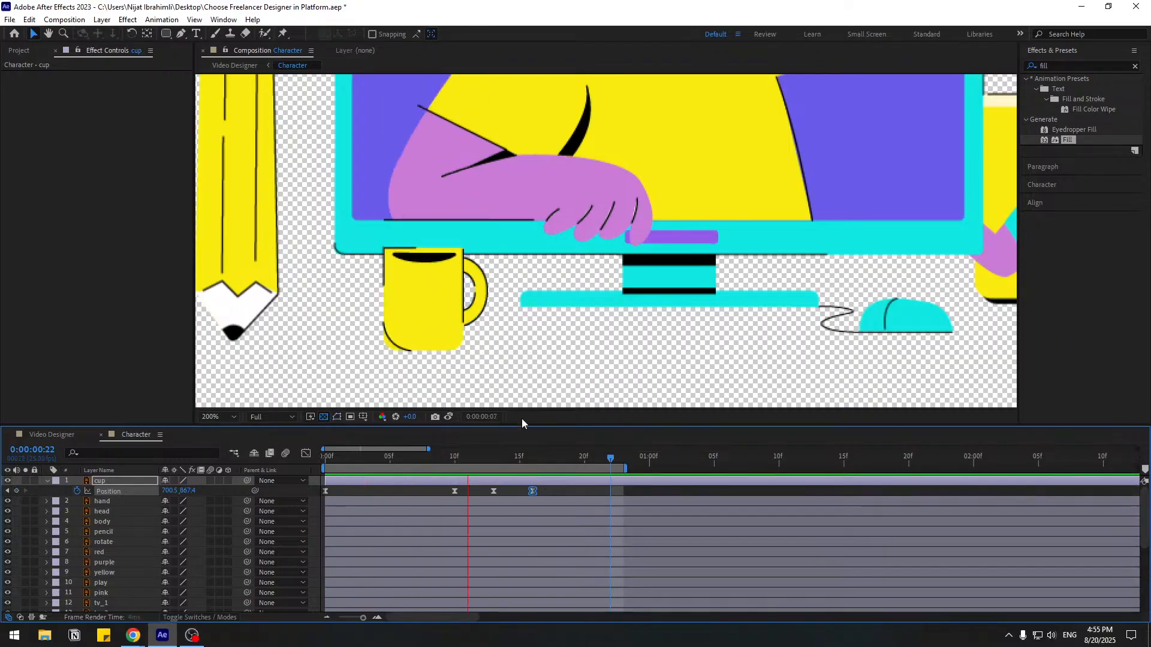
key(space)
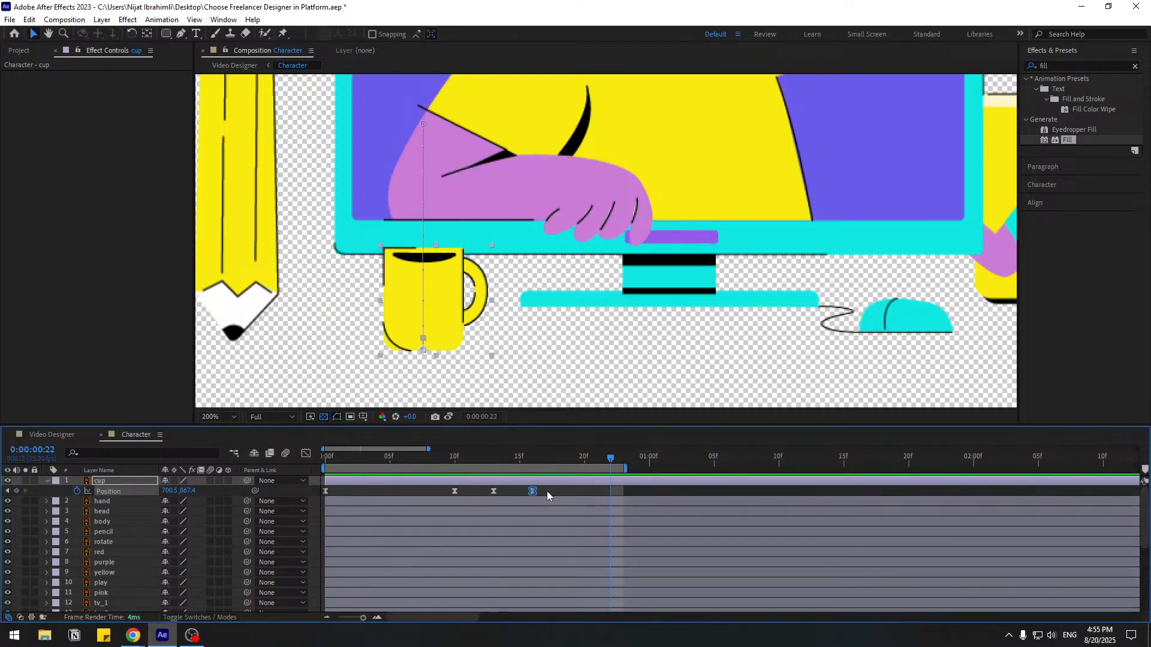
- Reshape the cup's Position speed graph so the fall starts slowly and peaks just before frame 10, and preview it
drag(547, 488, 322, 497)
click(305, 454)
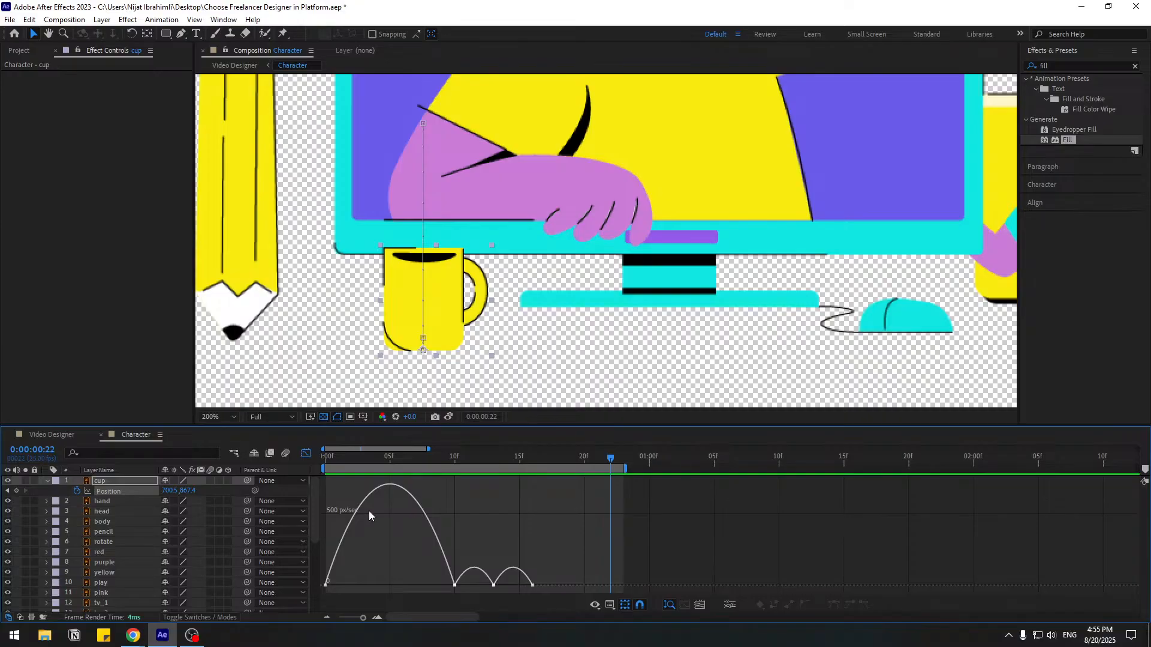
click(378, 460)
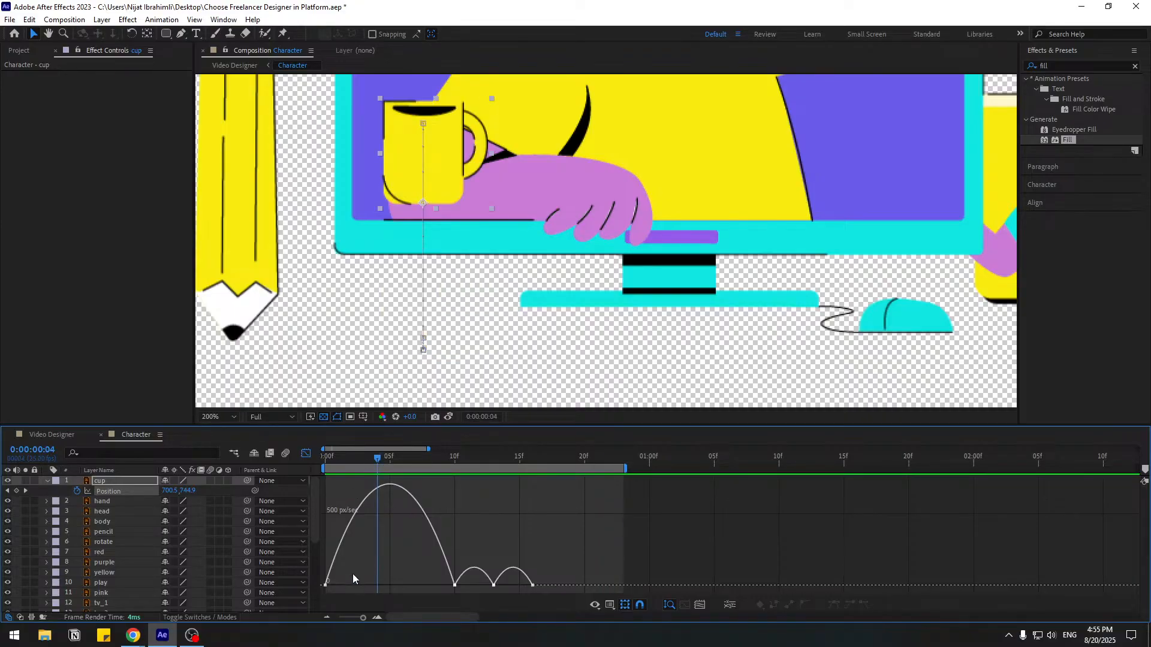
drag(325, 588, 452, 589)
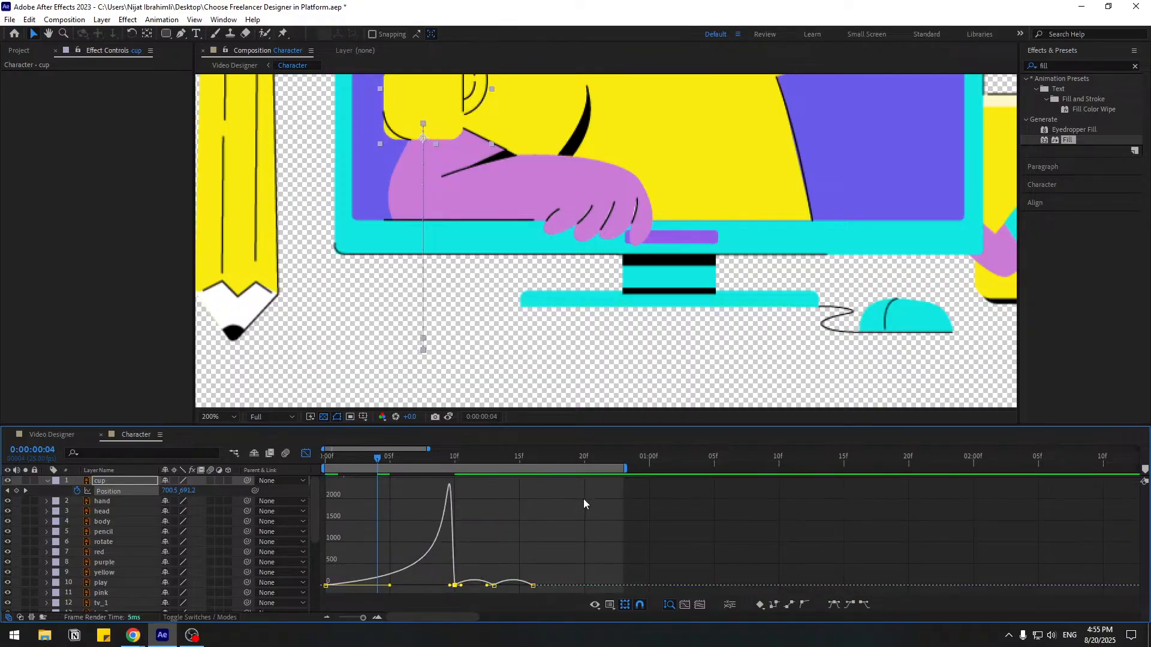
key(space)
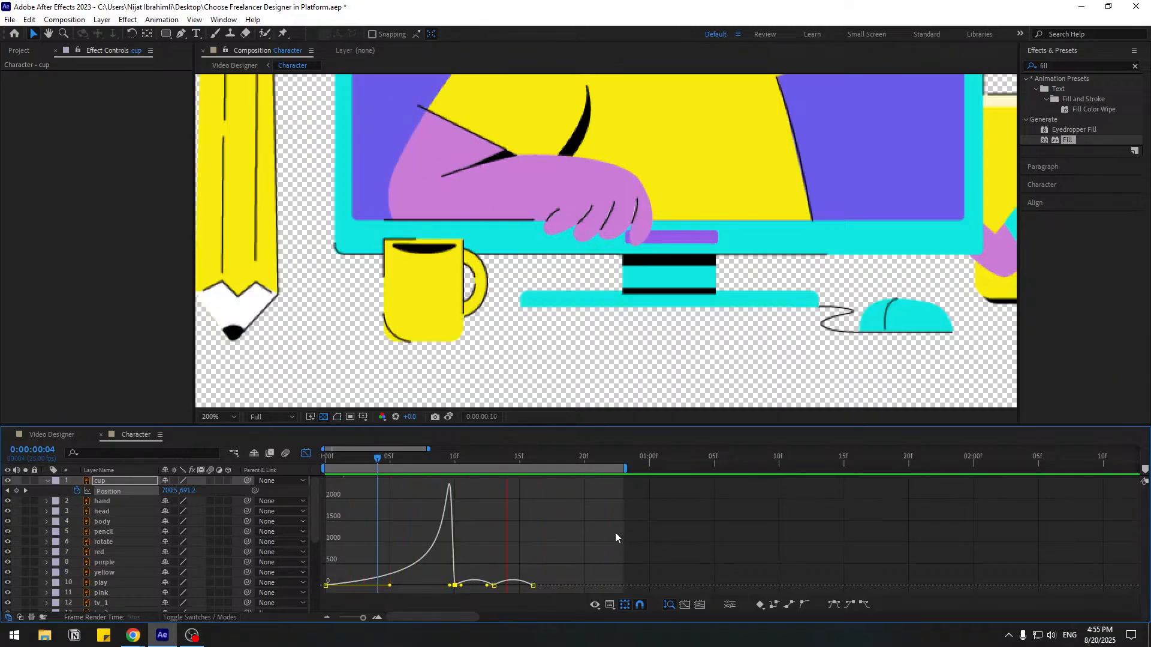
key(space)
- Keyframe the cup's Rotation with a counter-clockwise tilt at 0 s and +5° at frame 6
click(301, 455)
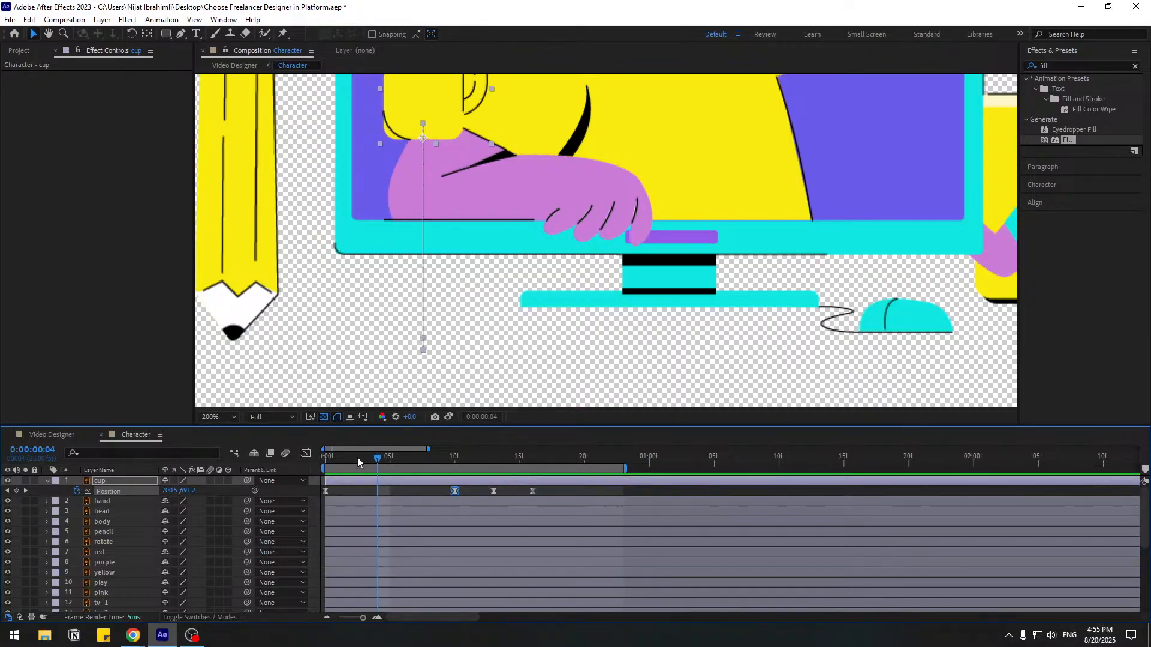
drag(357, 458, 308, 458)
key(alt+shift+r)
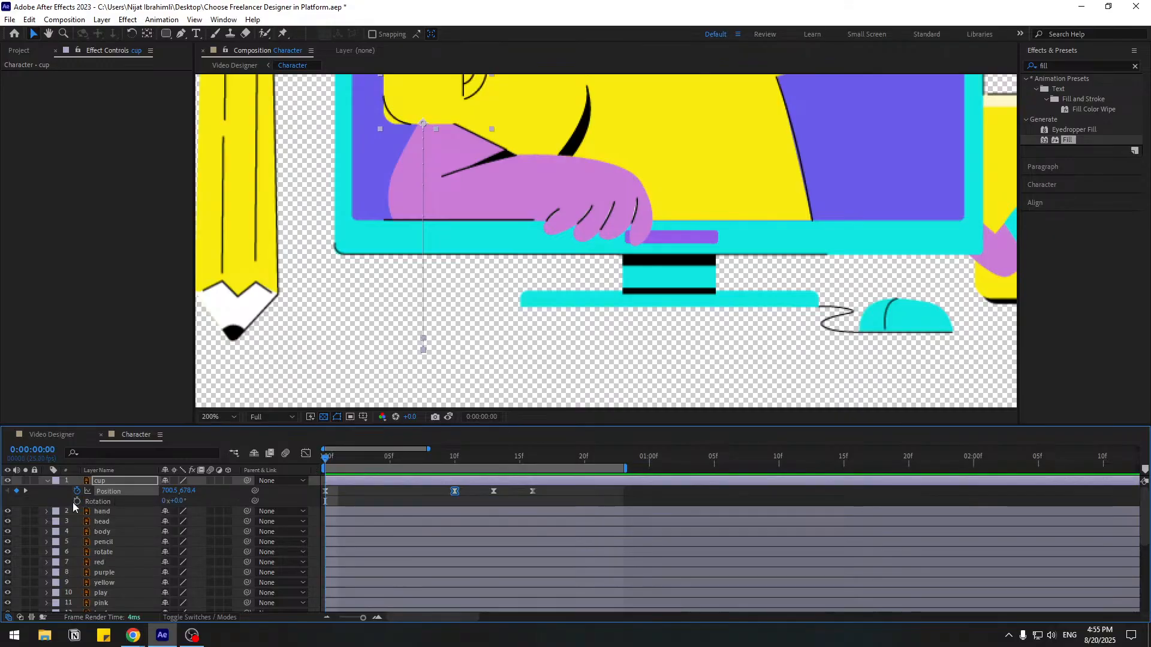
drag(513, 251, 496, 286)
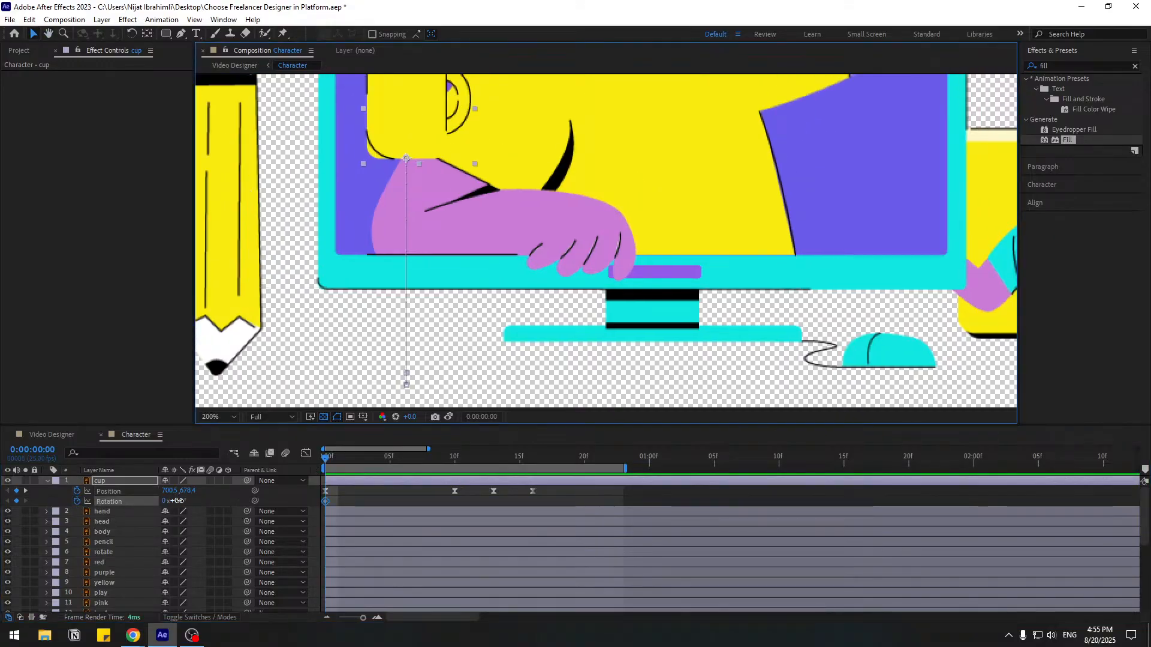
drag(178, 500, 403, 458)
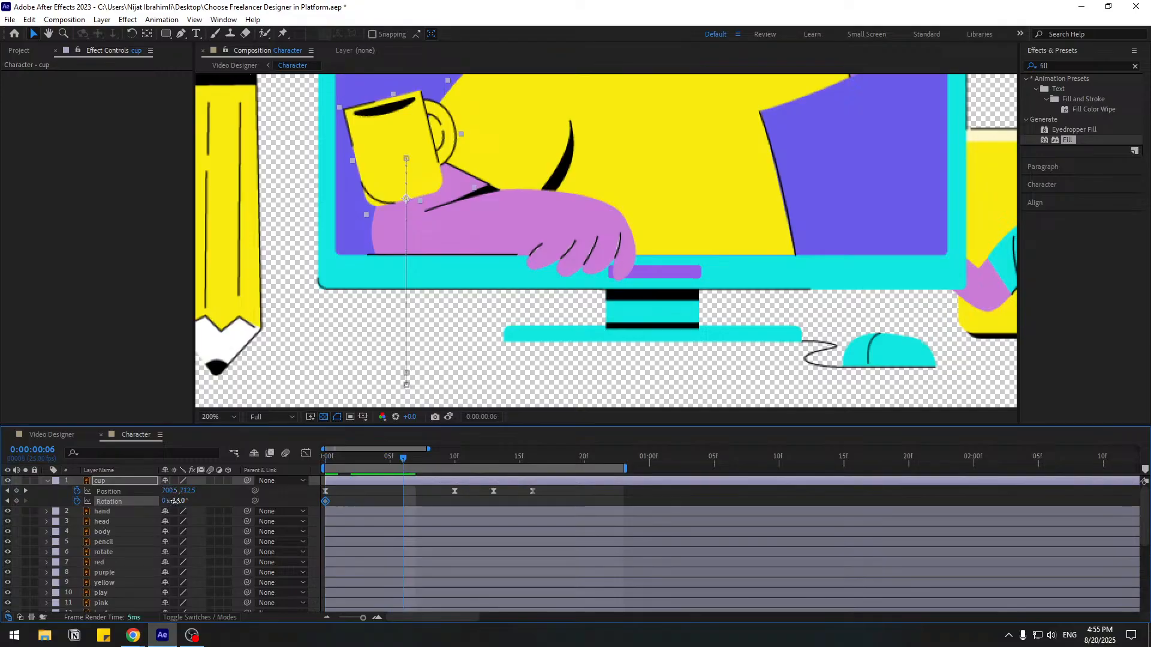
drag(175, 501, 451, 461)
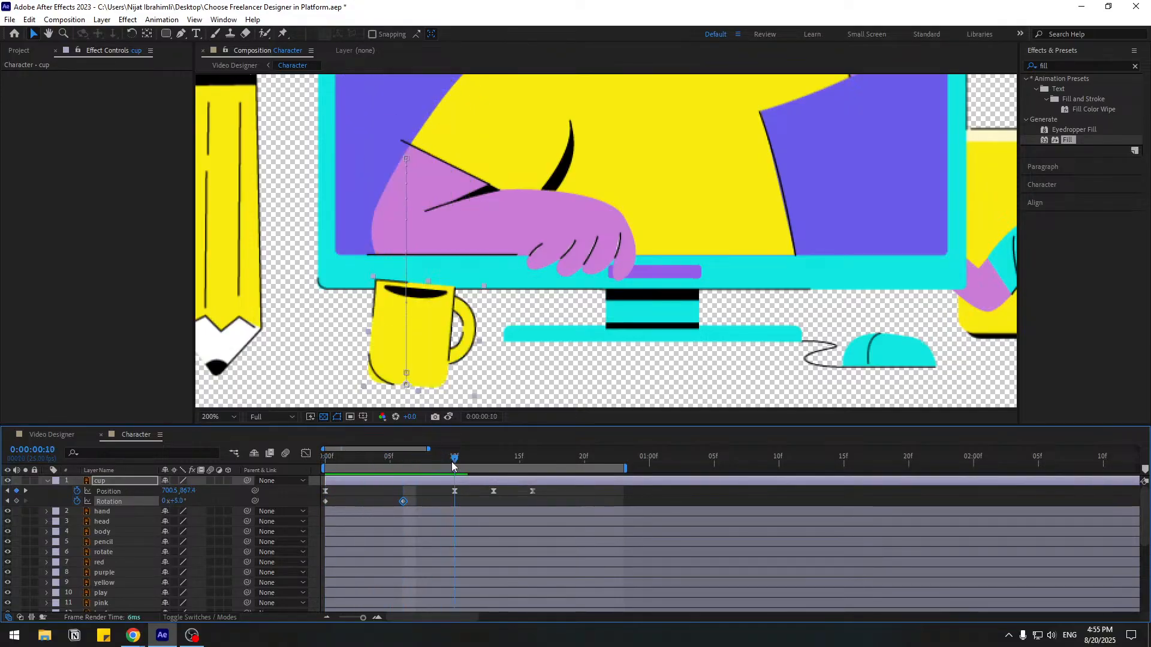
- Add cup Rotation keyframes of -2° at frame 10, +1° at frame 13 and 0° at frame 16, and preview the wobble
click(178, 501)
text(-2)
key(Return)
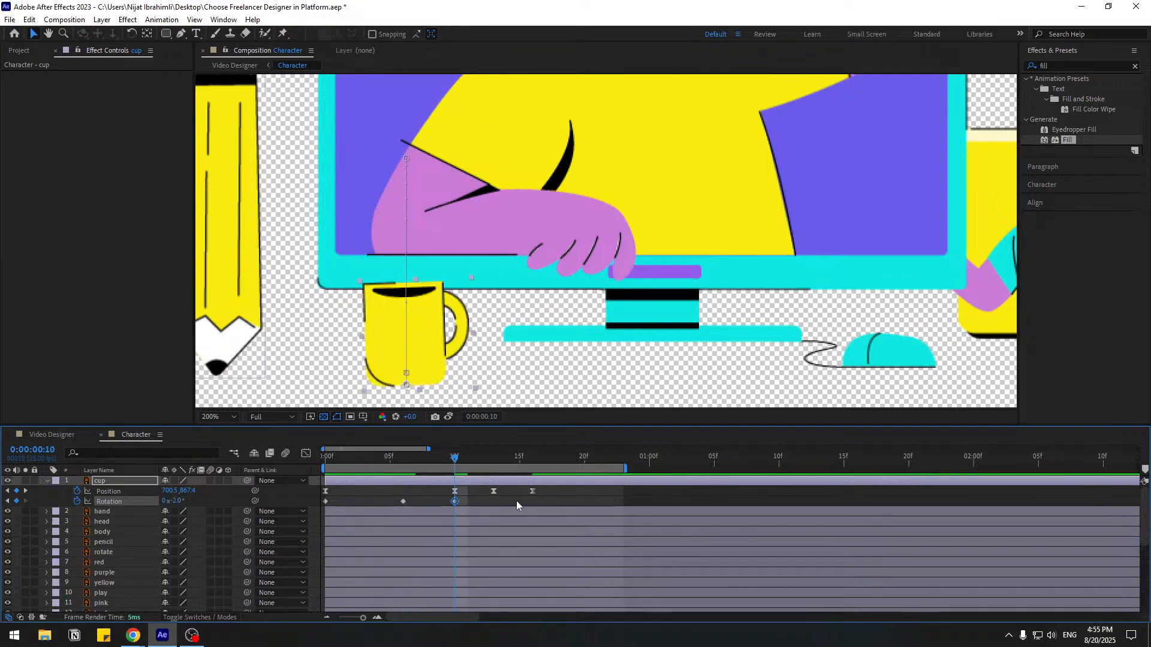
click(493, 459)
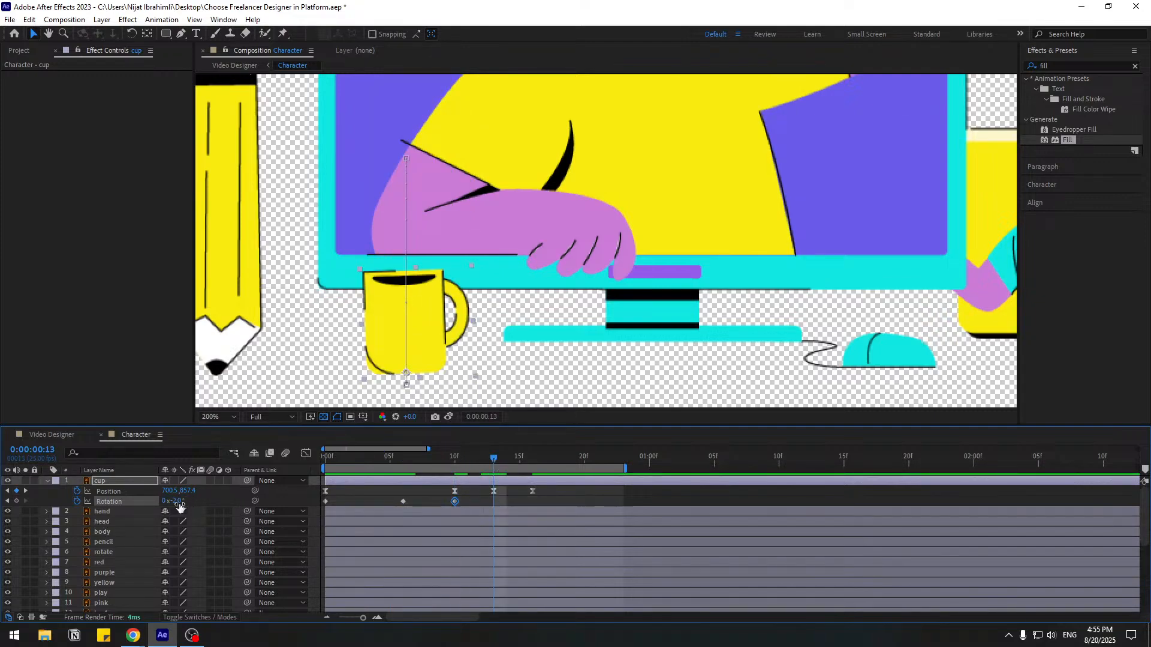
key(Return)
click(533, 458)
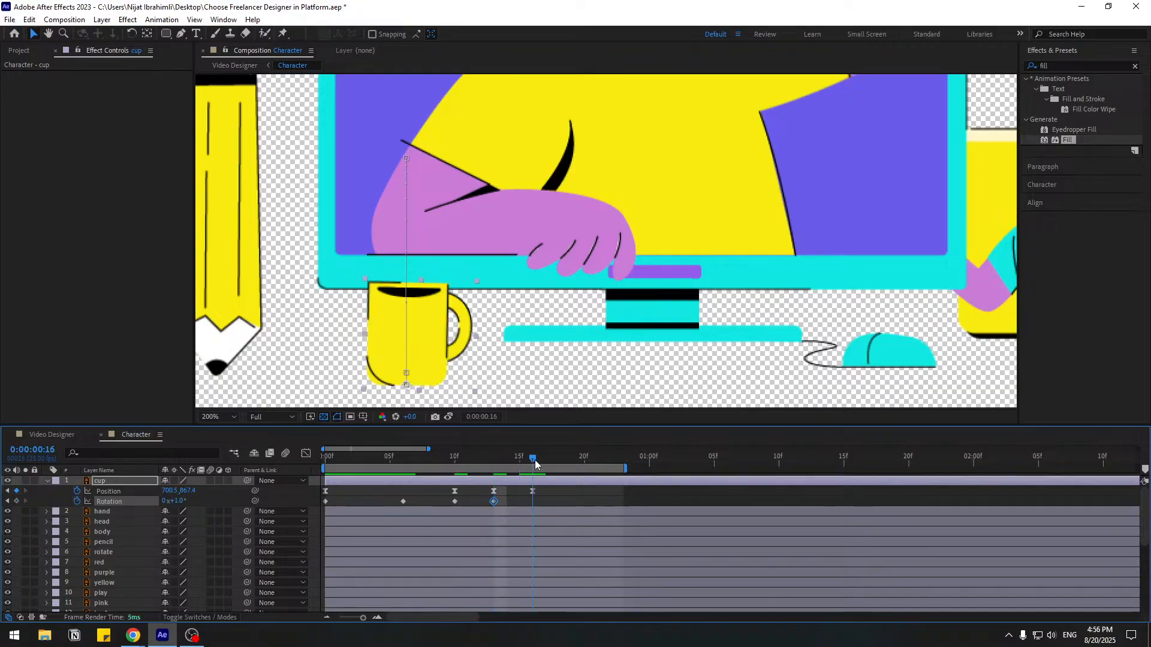
click(178, 501)
text(0)
key(Return)
key(space)
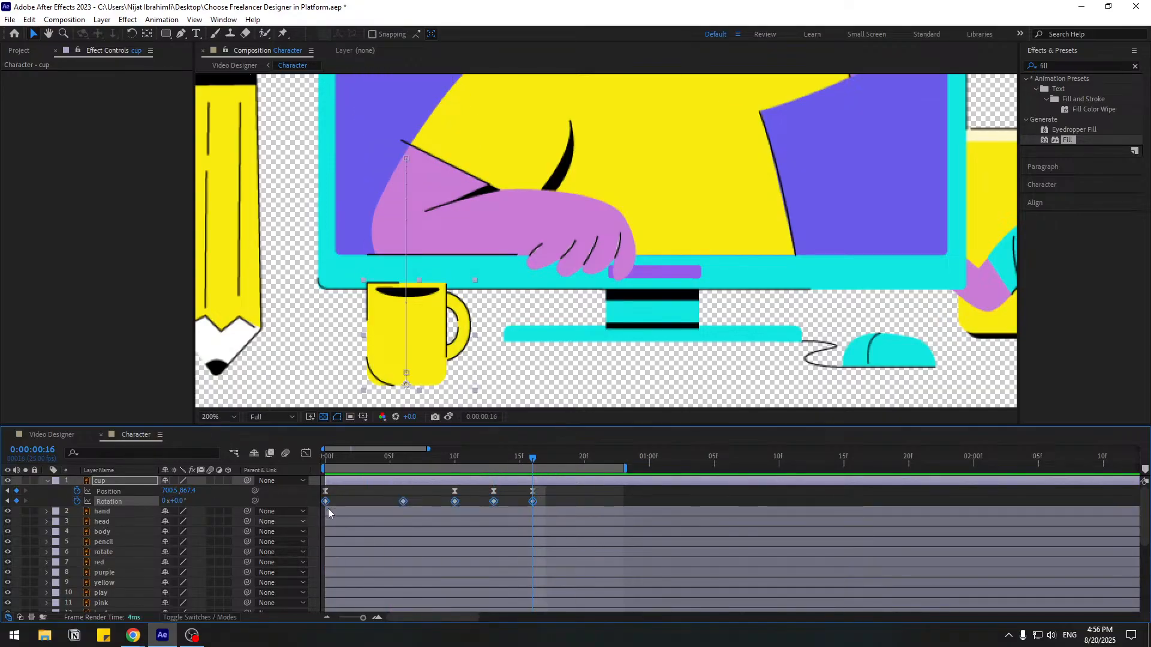
- Apply Easy Ease to all of the cup's Rotation keyframes and preview the motion in the wider scene
right_click(327, 502)
mouse_move(431, 492)
click(501, 532)
key(comma)
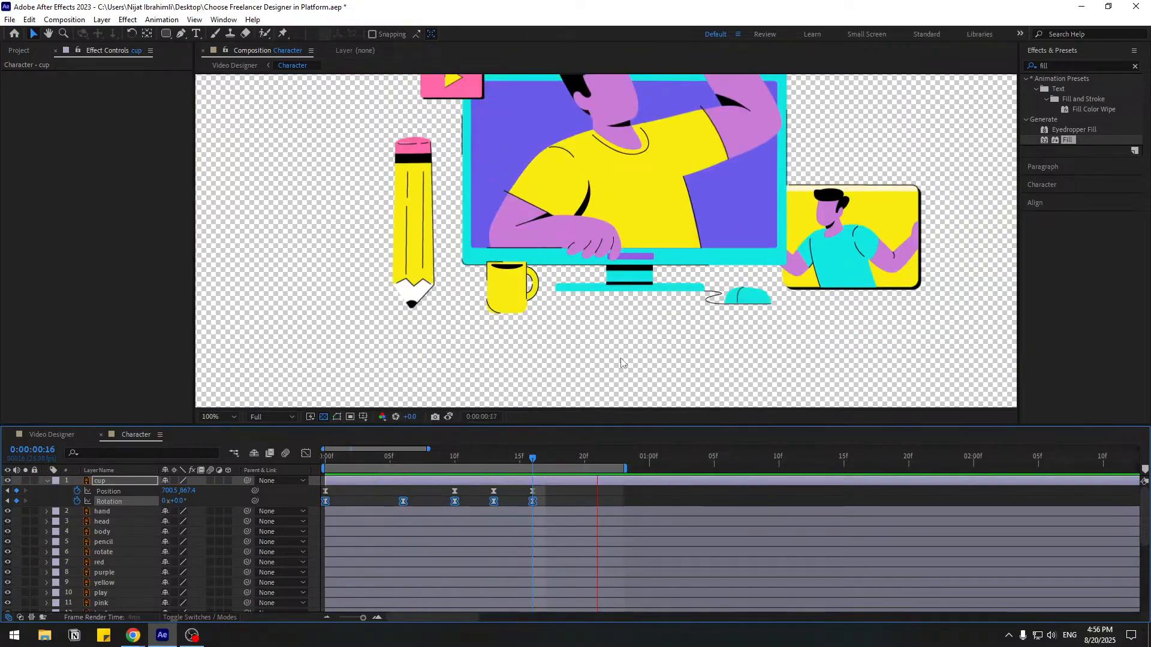
- Soften the cup's bounce by setting its Position Y at frame 13 to 860.4, and preview the motion
key(space)
key(period)
click(494, 459)
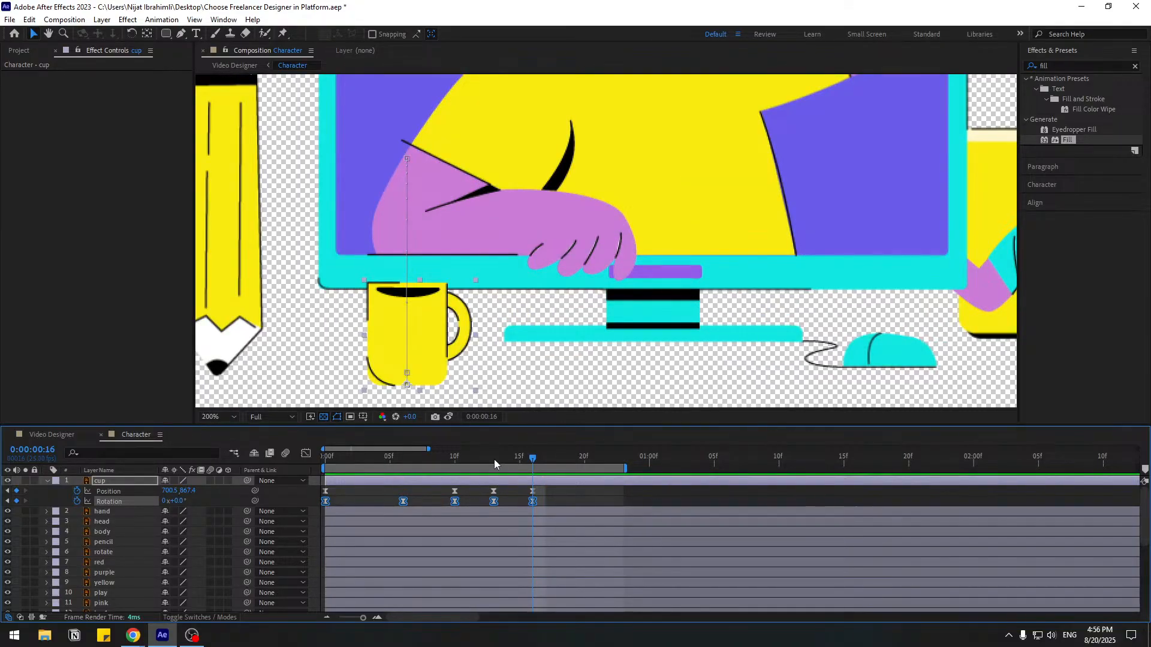
click(600, 499)
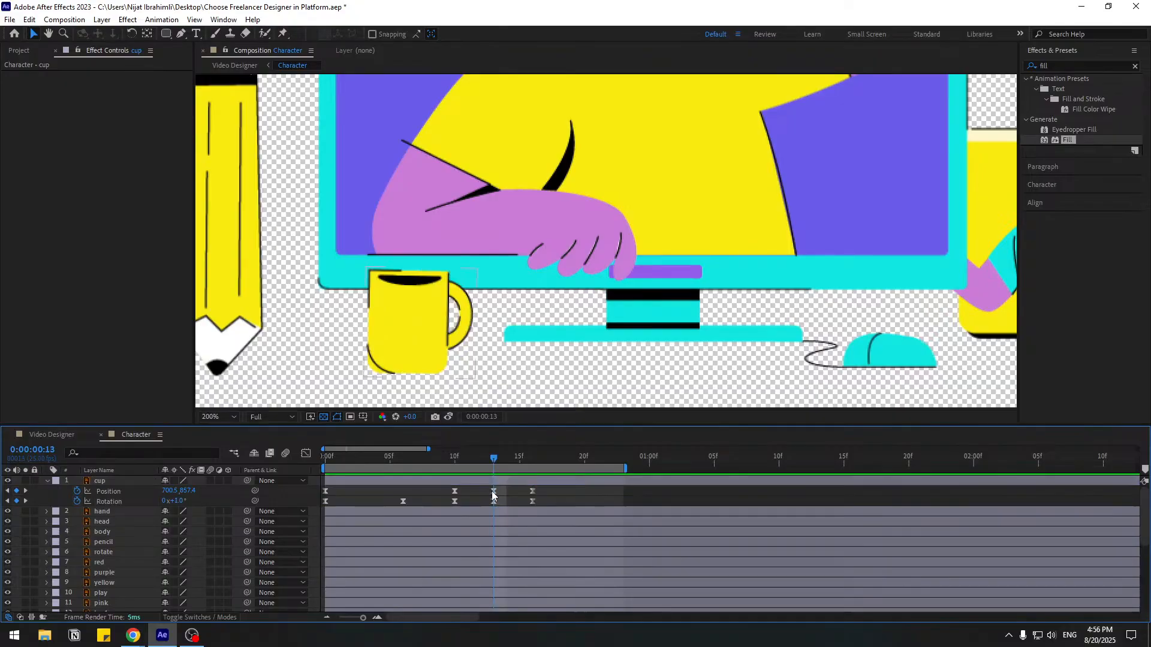
click(427, 341)
drag(192, 491, 196, 492)
key(space)
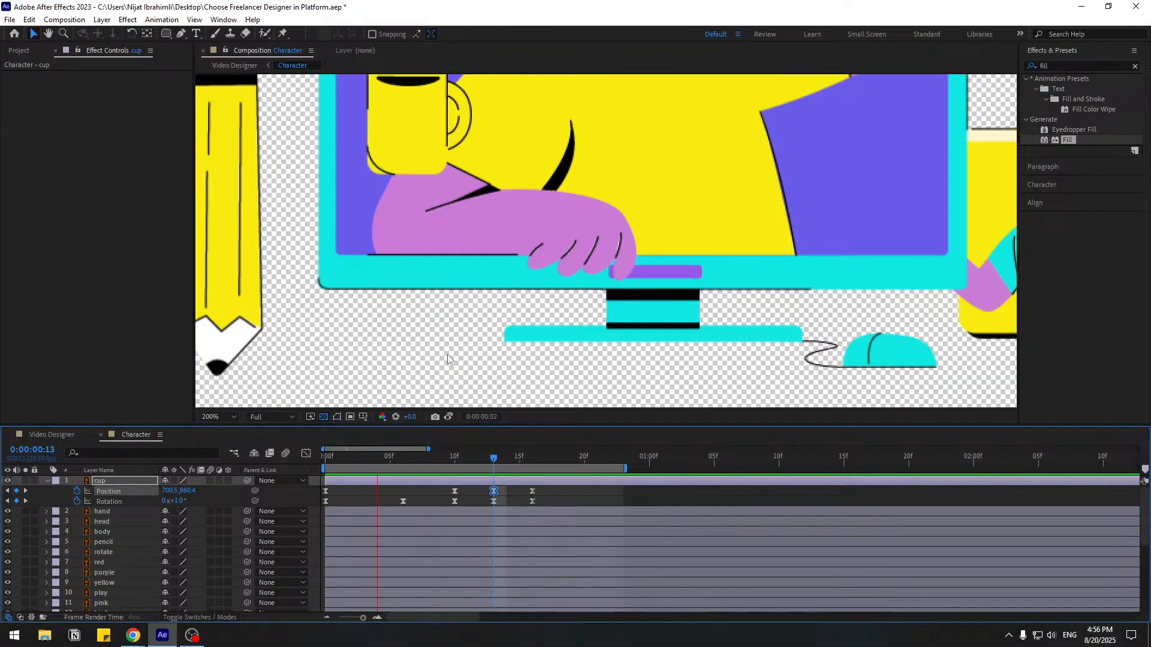
- Preview the cup's bounce in the wider scene, and collapse the cup layer's properties
click(484, 458)
drag(486, 460, 532, 459)
key(space)
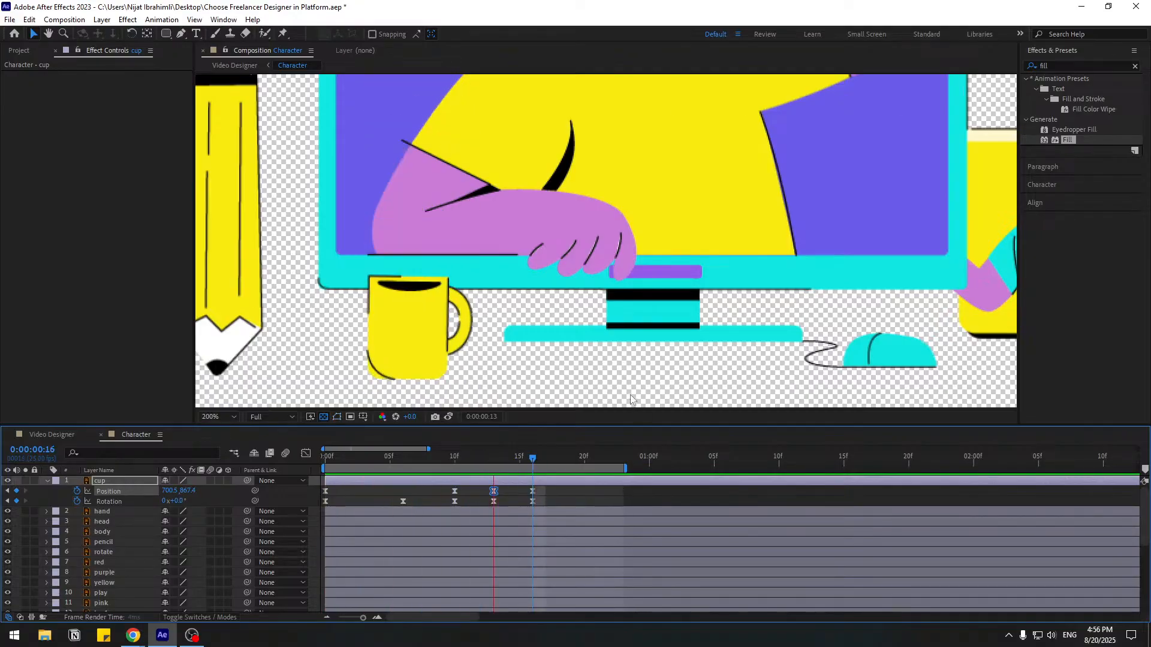
scroll(631, 394, down, 2)
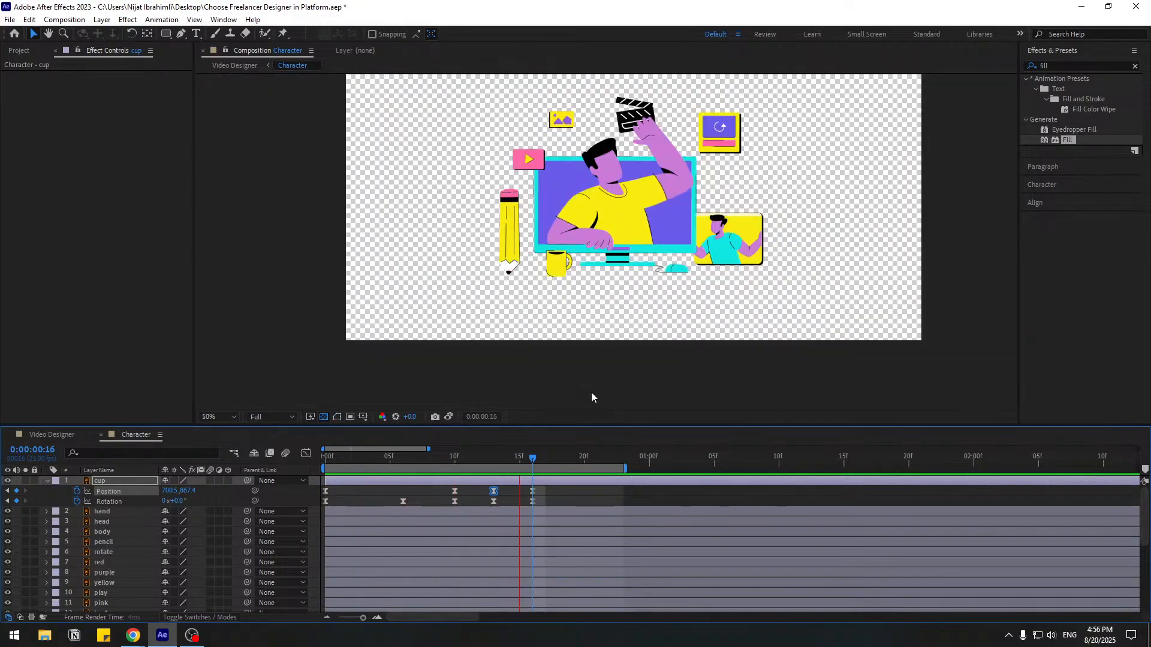
key(space)
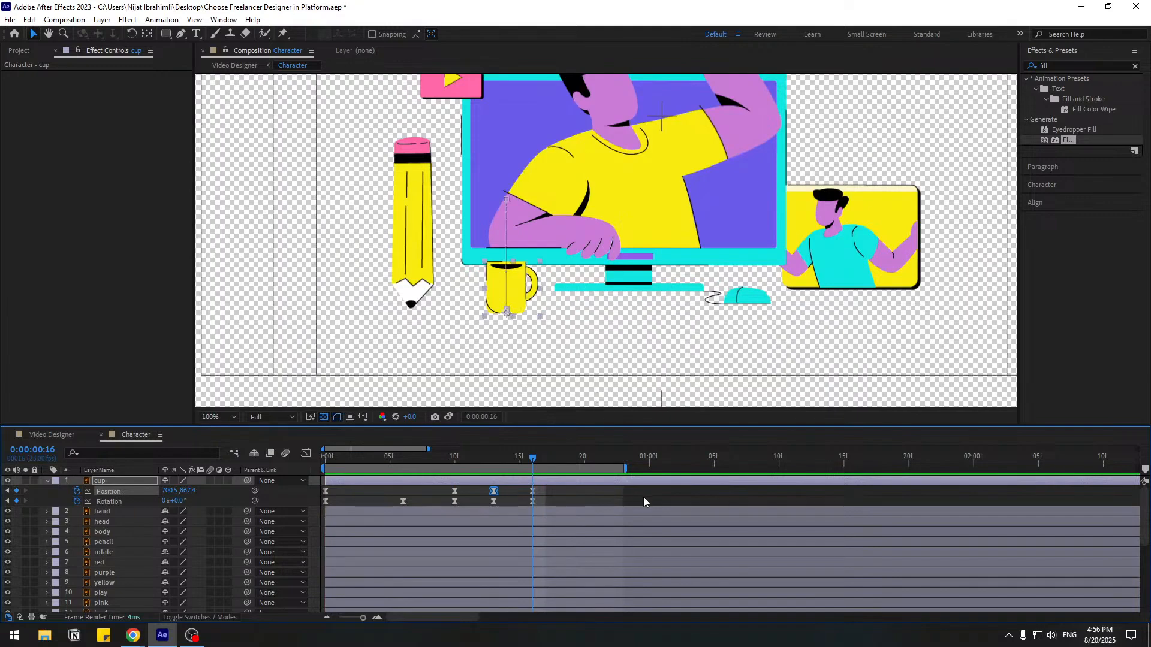
click(636, 501)
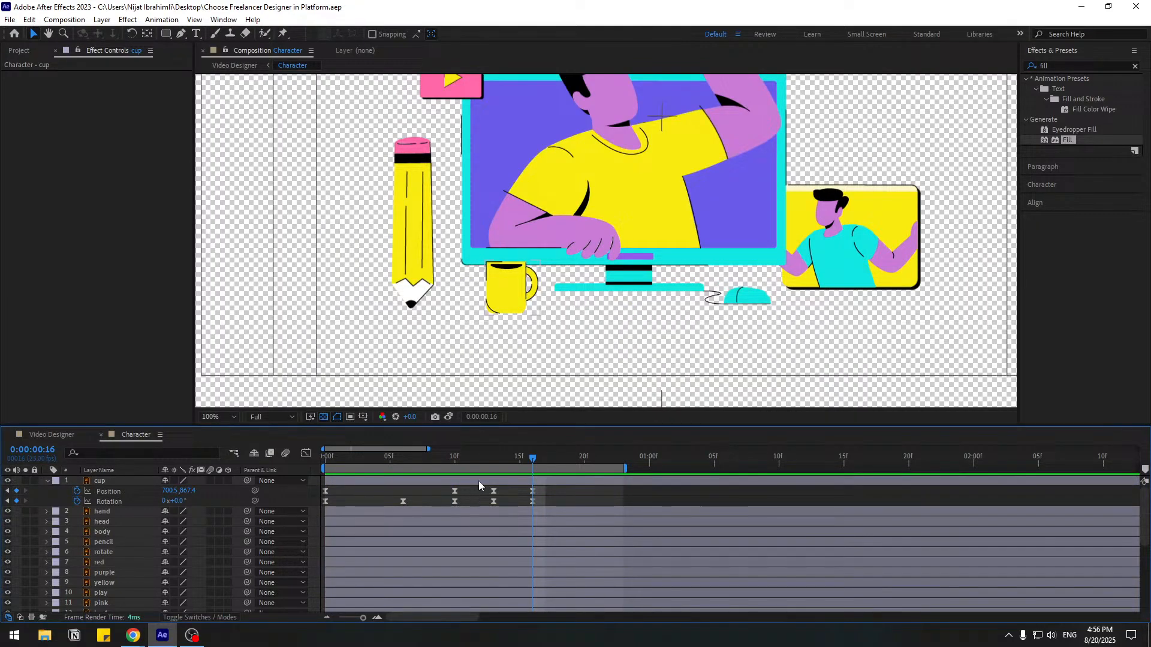
click(46, 481)
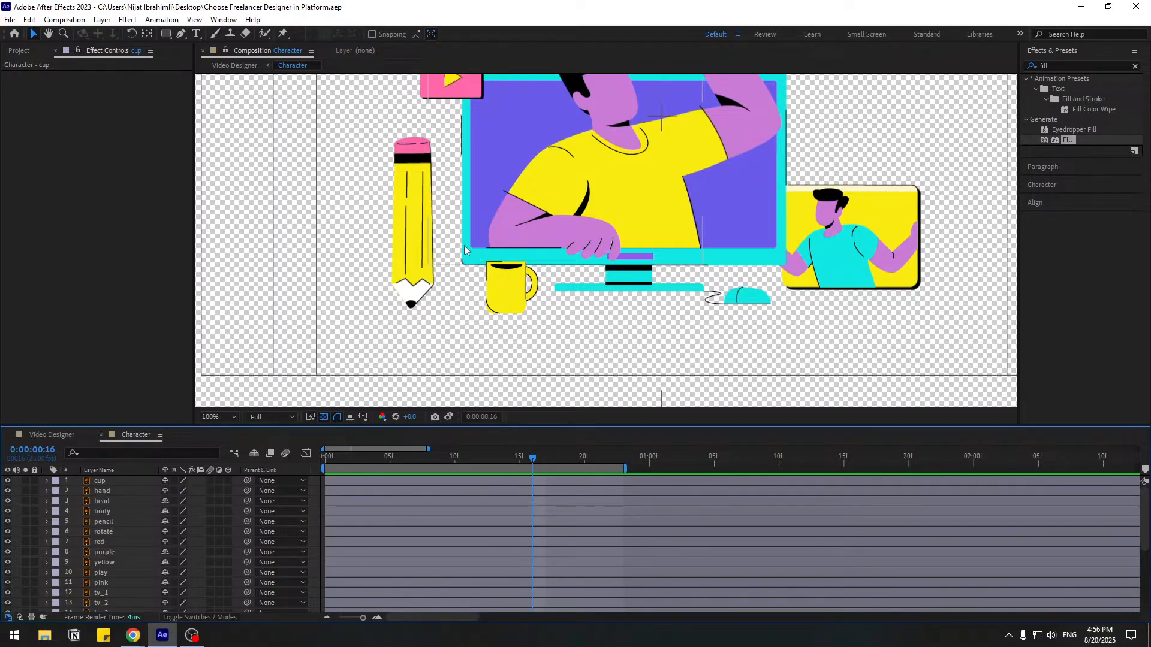
- Move the pencil layer's anchor point from its centre down to the pencil's tip
click(411, 255)
click(172, 94)
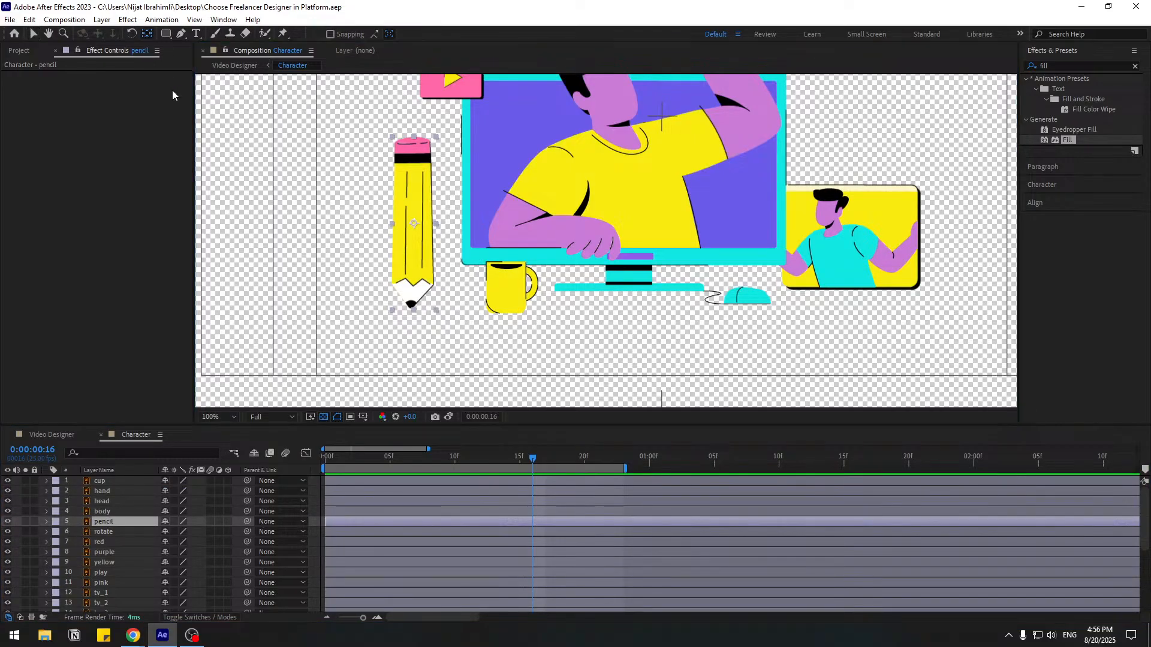
scroll(367, 226, up, 3)
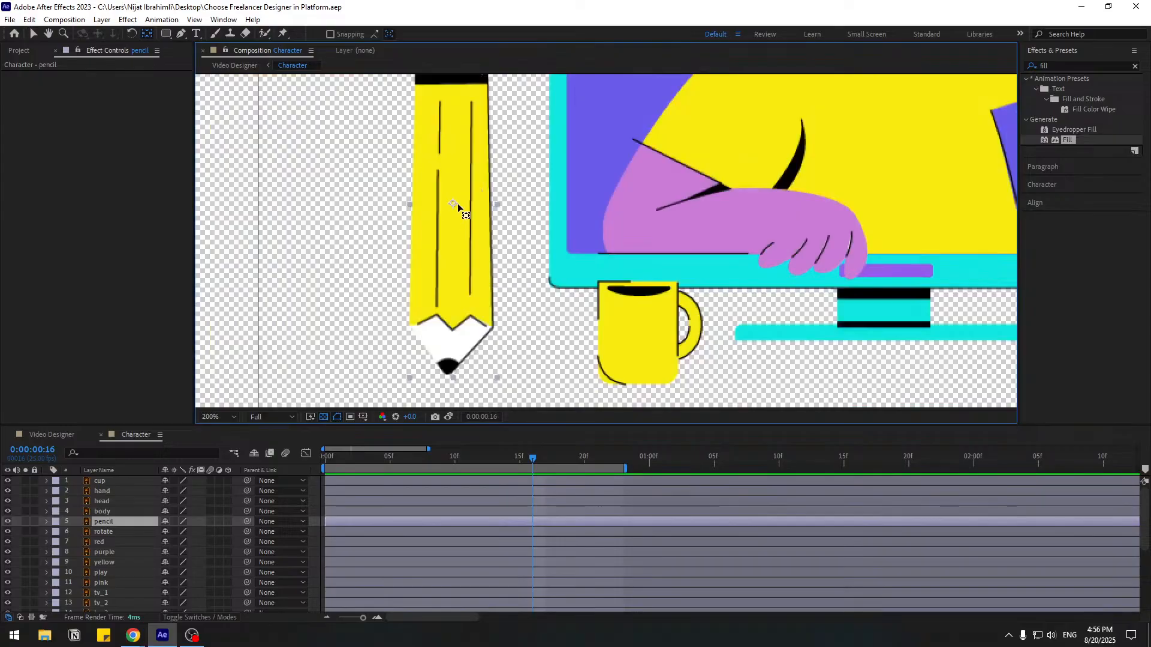
drag(457, 204, 455, 366)
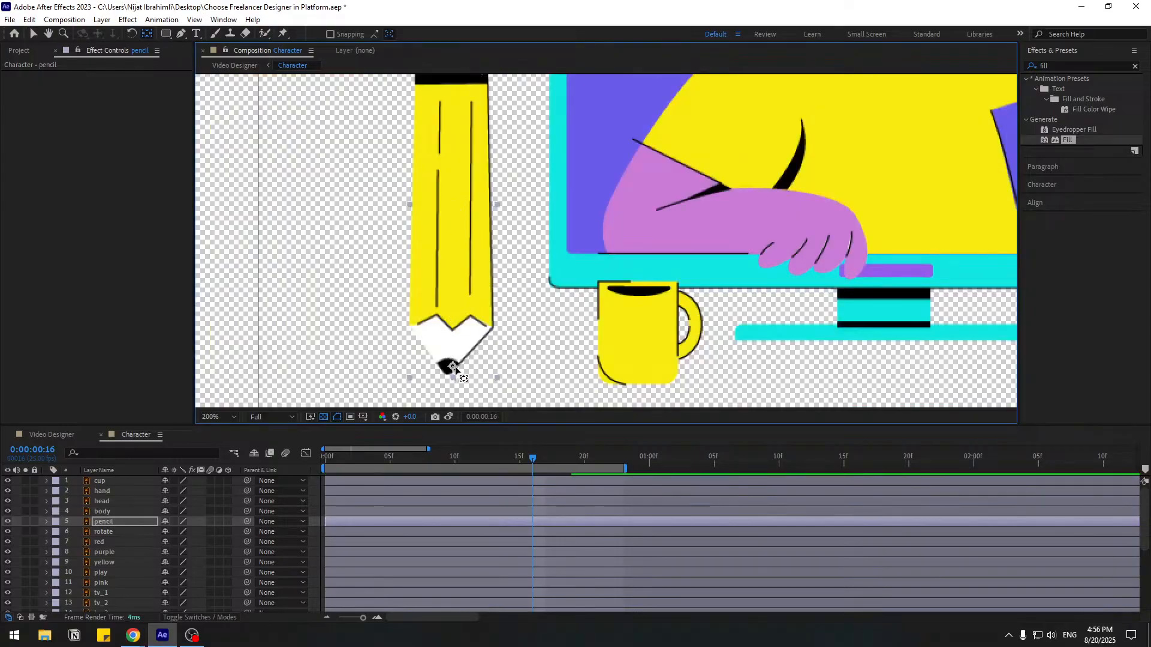
scroll(455, 368, up, 4)
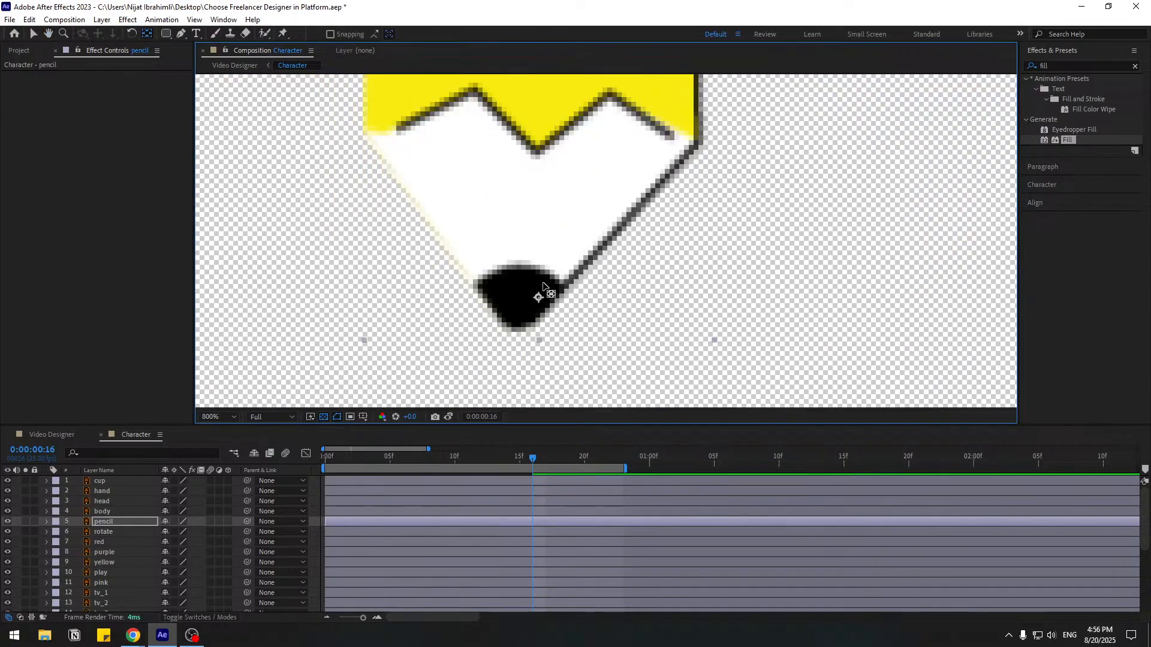
drag(537, 298, 517, 328)
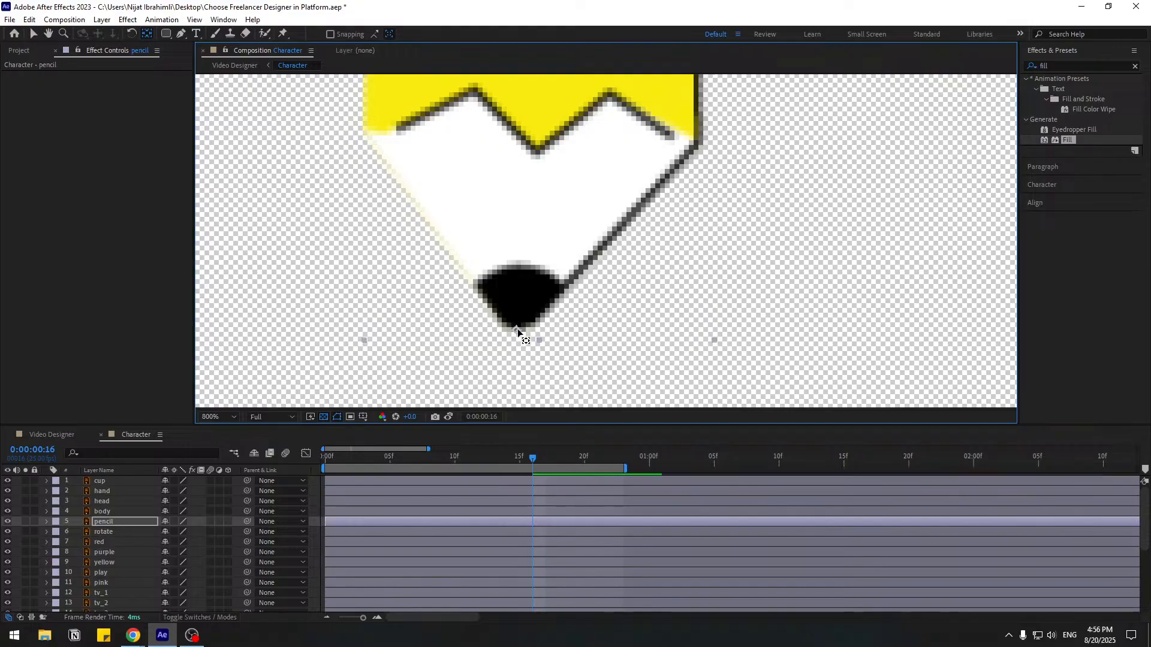
click(34, 34)
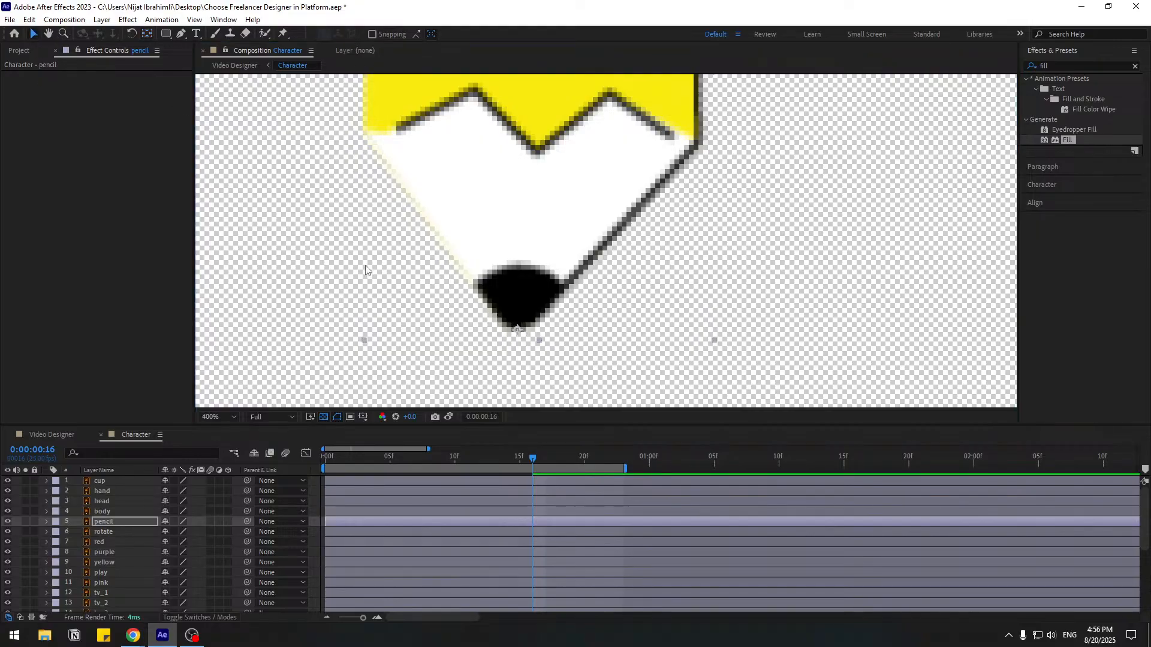
- Keyframe the pencil's Scale at 0% at 0 s
key(comma)
key(comma)
key(comma)
key(comma)
drag(638, 290, 597, 348)
scroll(600, 356, up, 1)
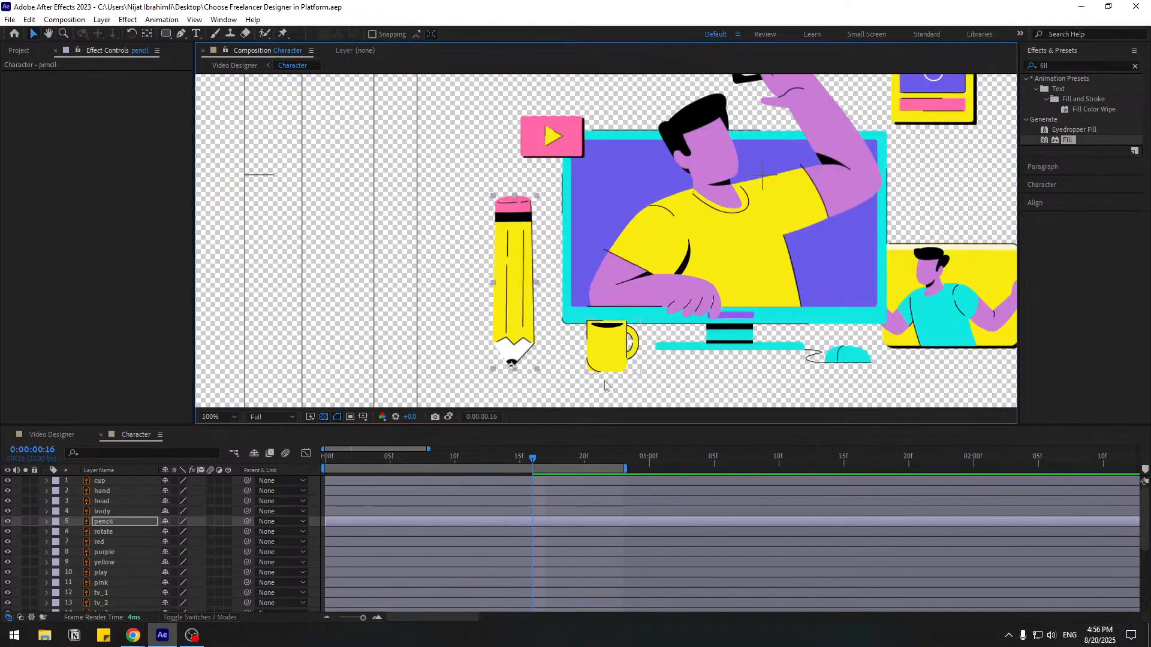
drag(522, 459, 271, 469)
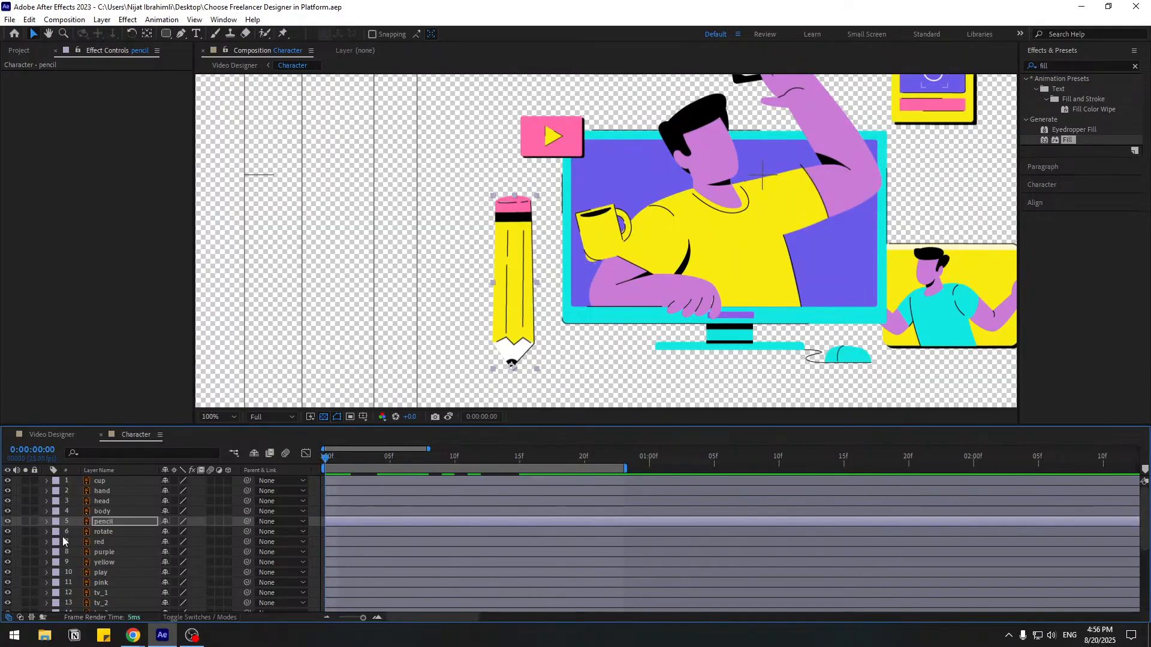
key(Return)
key(s)
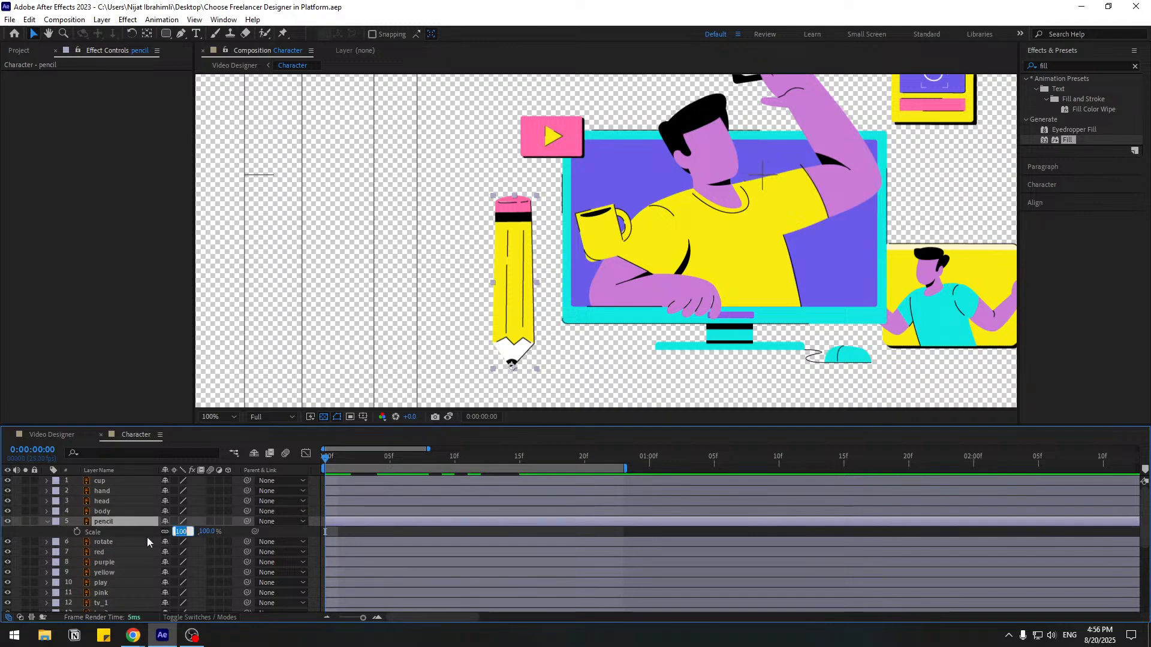
key(Return)
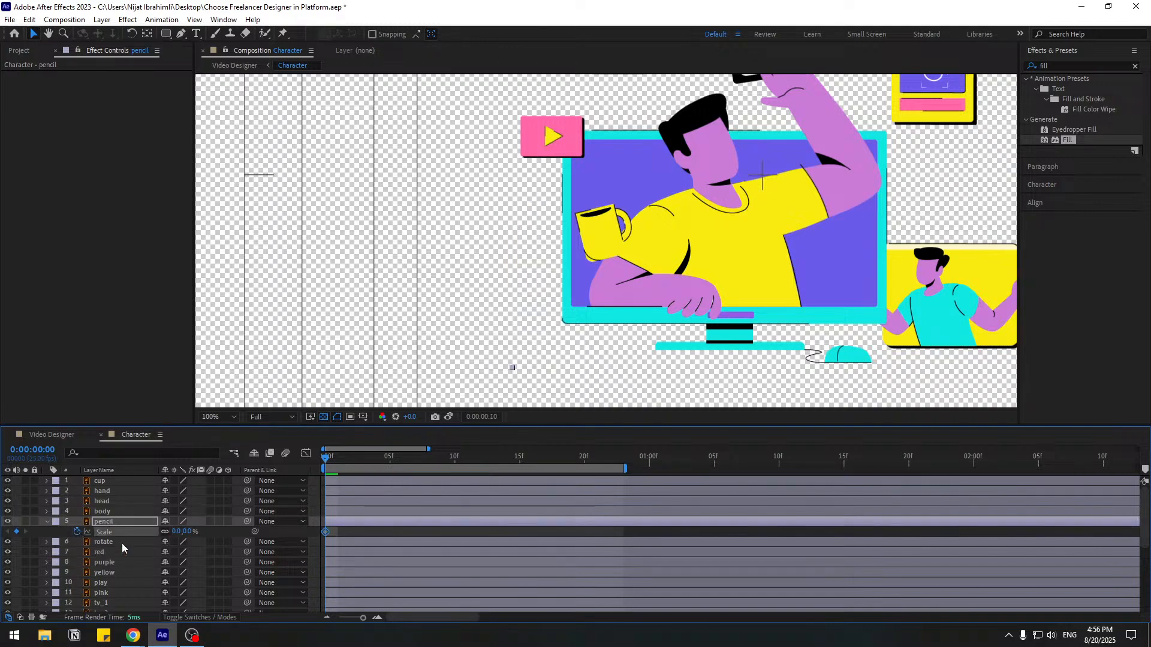
- Add pencil Scale keyframes of 110% at frame 10, 95% at frame 20 and 100% at 1:05
key(shift+Page_Down)
click(177, 532)
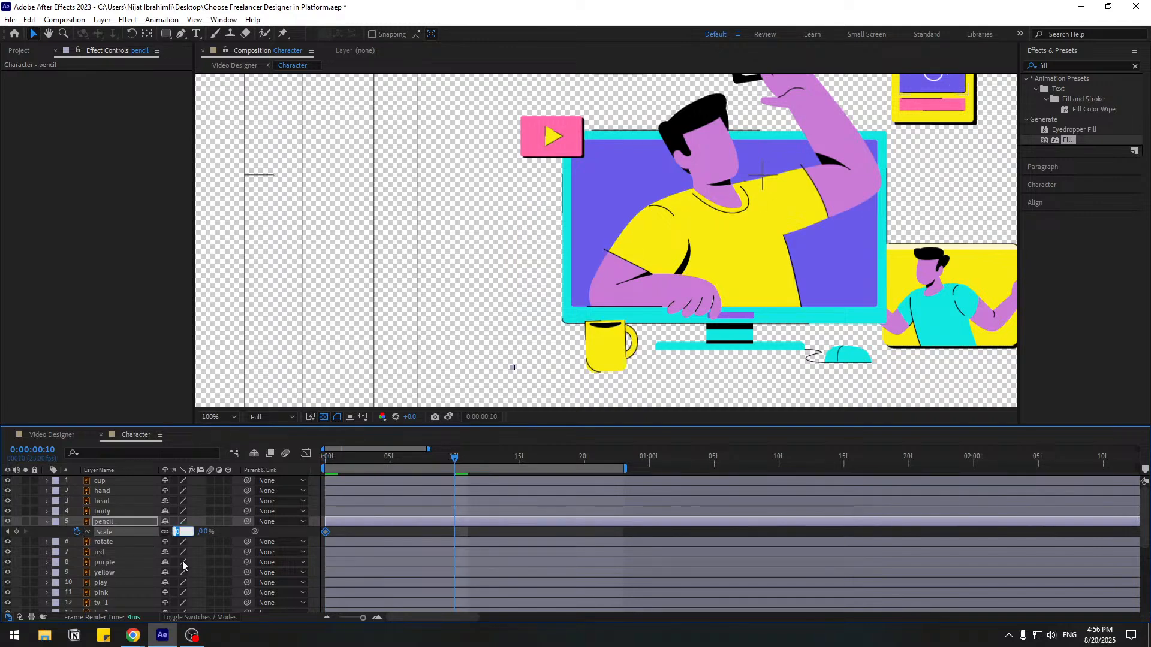
text(110)
key(Return)
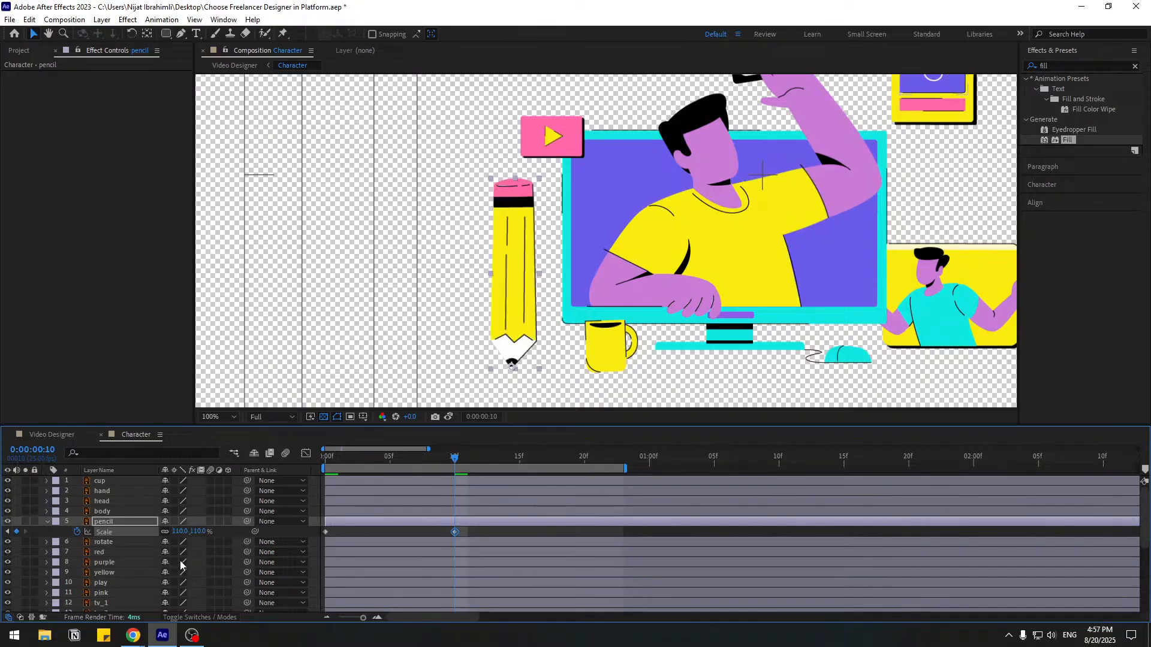
key(shift+Page_Down)
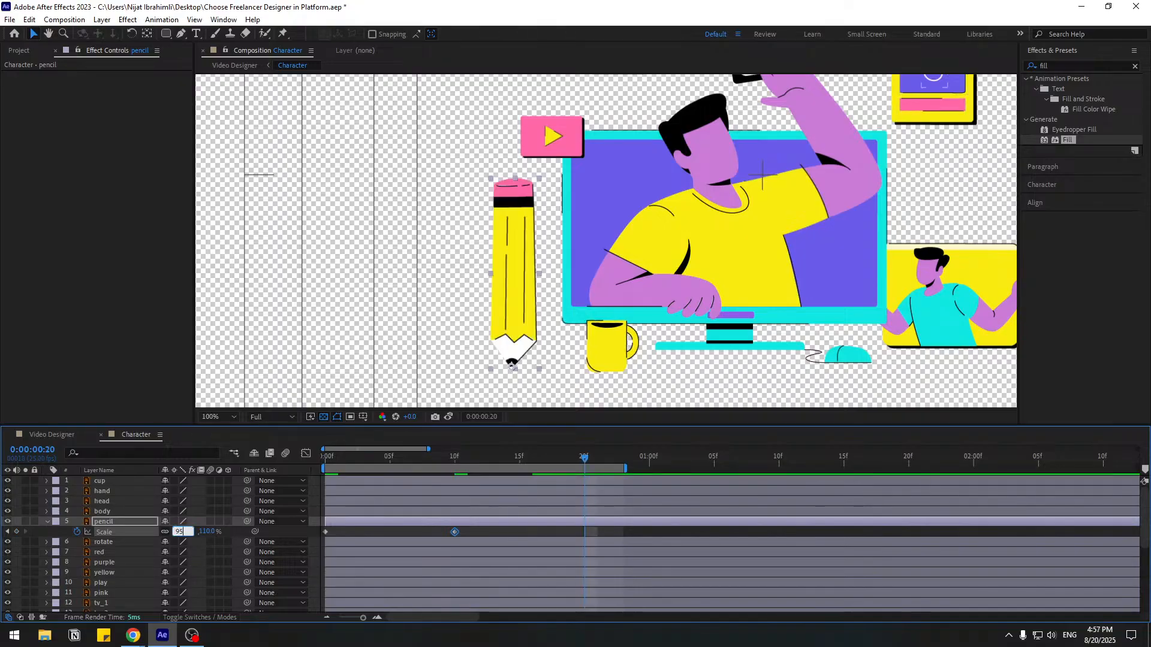
text(95)
key(Return)
key(shift+Page_Down)
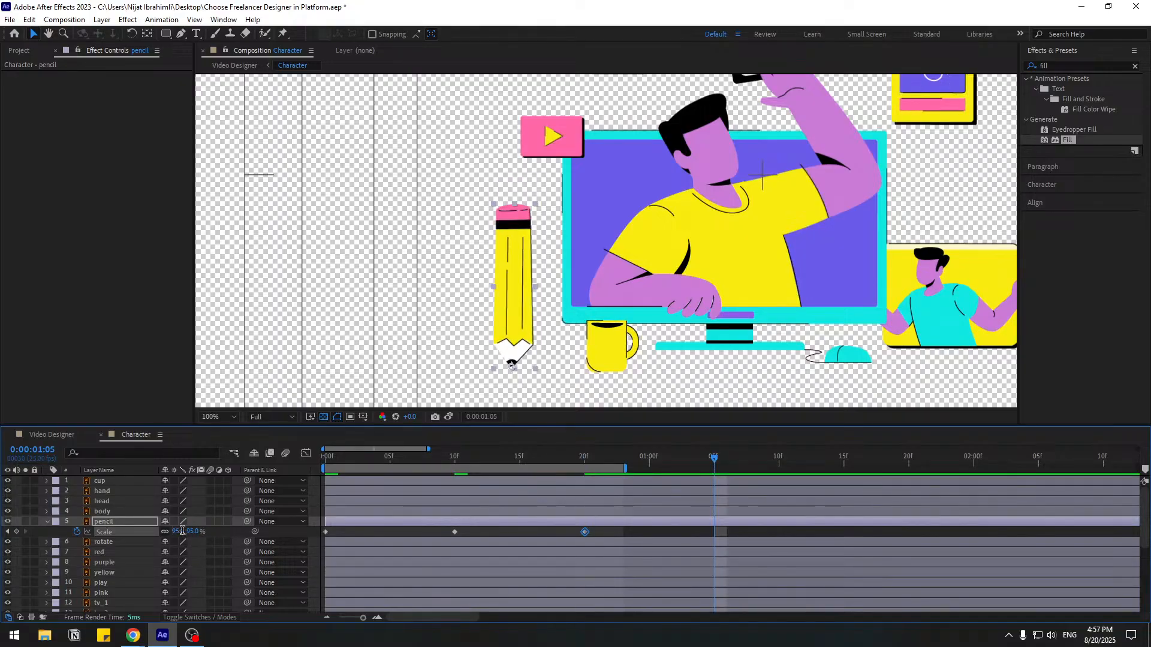
click(182, 531)
text(100)
key(Return)
- Apply Easy Ease to all of the pencil's Scale keyframes, preview the growth and extend the work area to about 2.5 s
drag(732, 531, 325, 535)
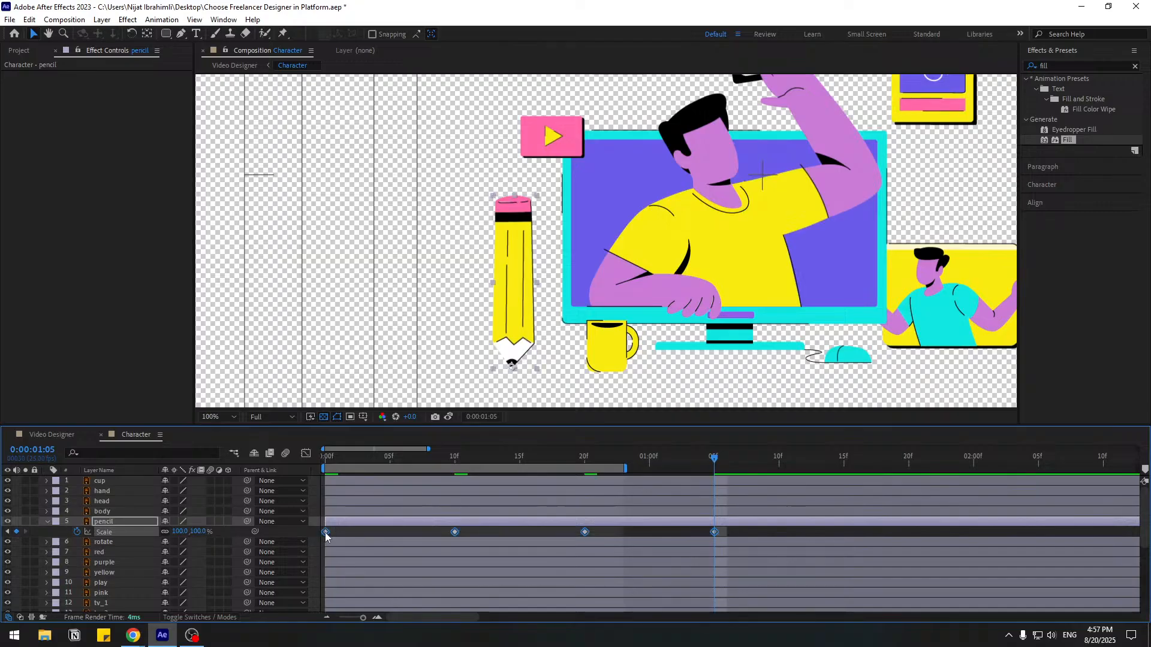
right_click(325, 533)
click(534, 449)
scroll(534, 456, down, 5)
key(space)
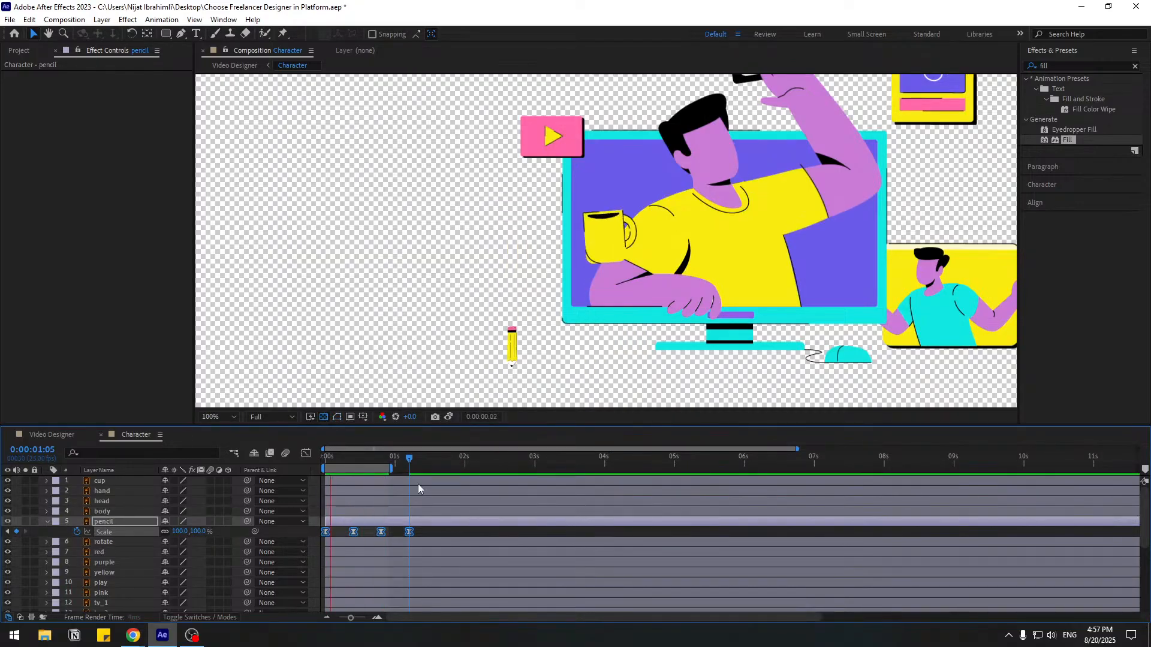
key(space)
drag(392, 470, 502, 469)
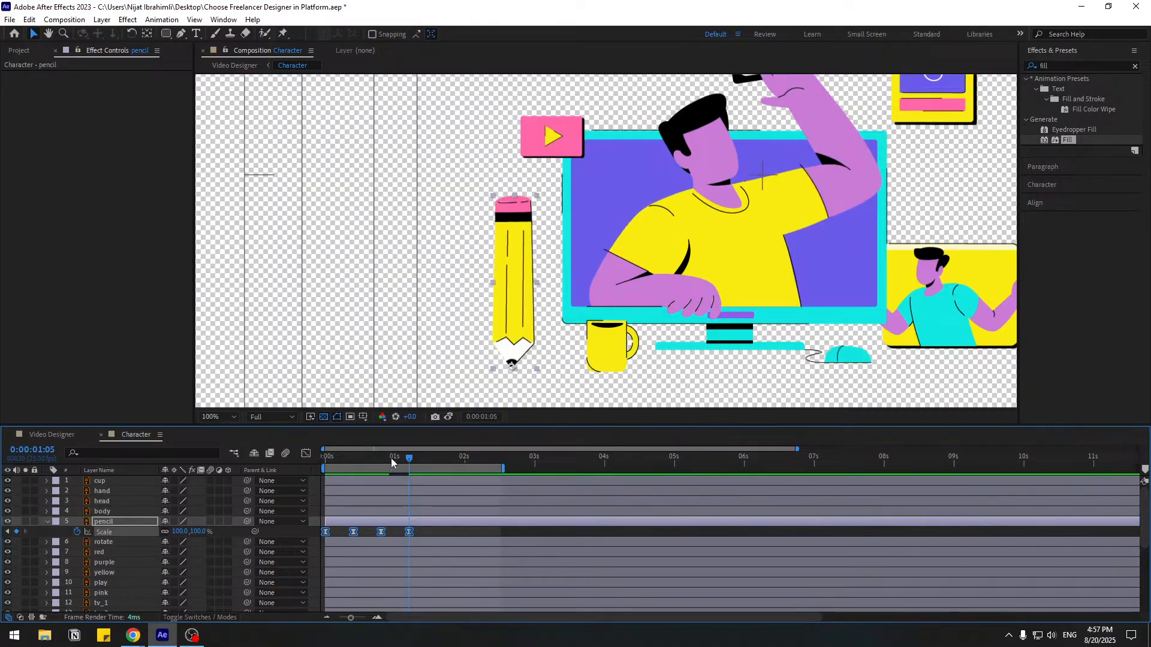
- Keyframe the pencil's Position from 0 s, sliding it left at frame 10, right at frame 20 and back left to X 416.2 at 1:05
key(Home)
key(shift+p)
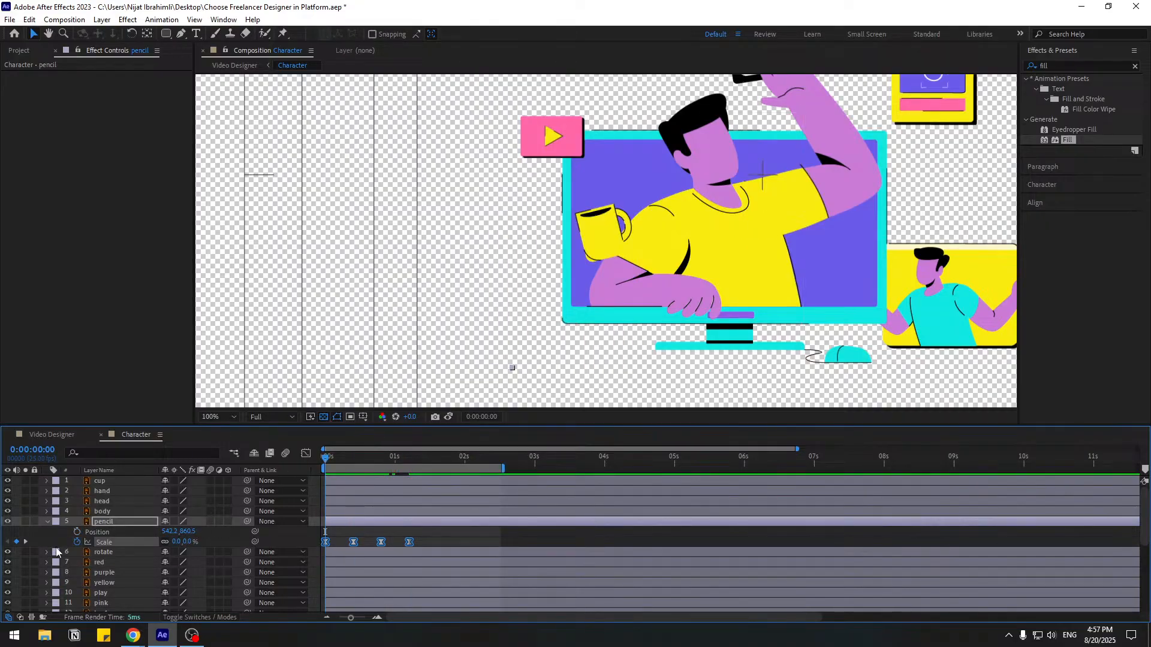
click(75, 532)
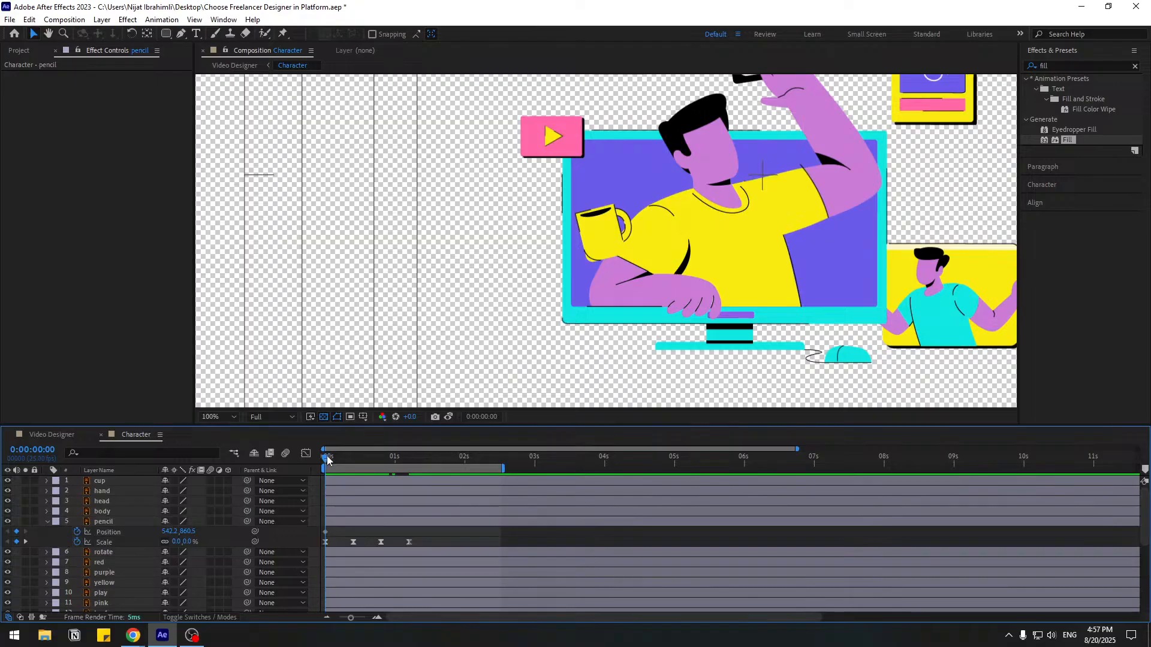
drag(326, 460, 353, 460)
drag(170, 532, 87, 530)
key(shift+Page_Down)
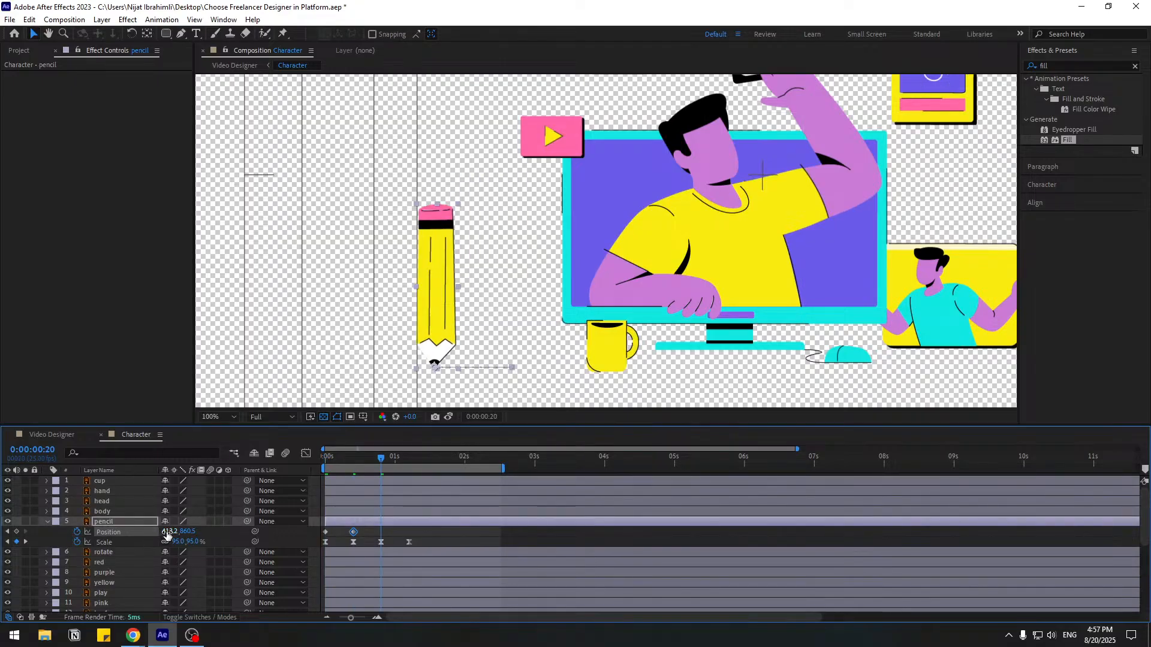
mouse_move(167, 534)
mouse_down()
mouse_move(188, 536)
mouse_move(51, 532)
mouse_move(63, 532)
mouse_up()
key(shift+Page_Down)
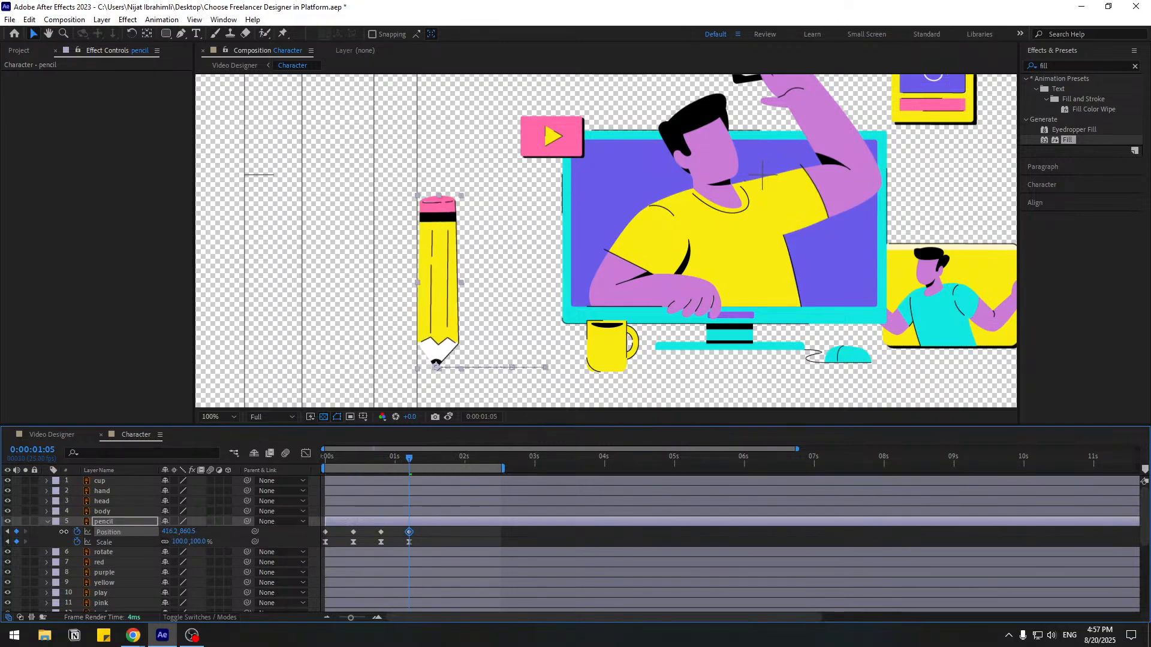
- Apply Easy Ease to all of the pencil's Position keyframes and preview the side-to-side motion
drag(418, 526, 298, 542)
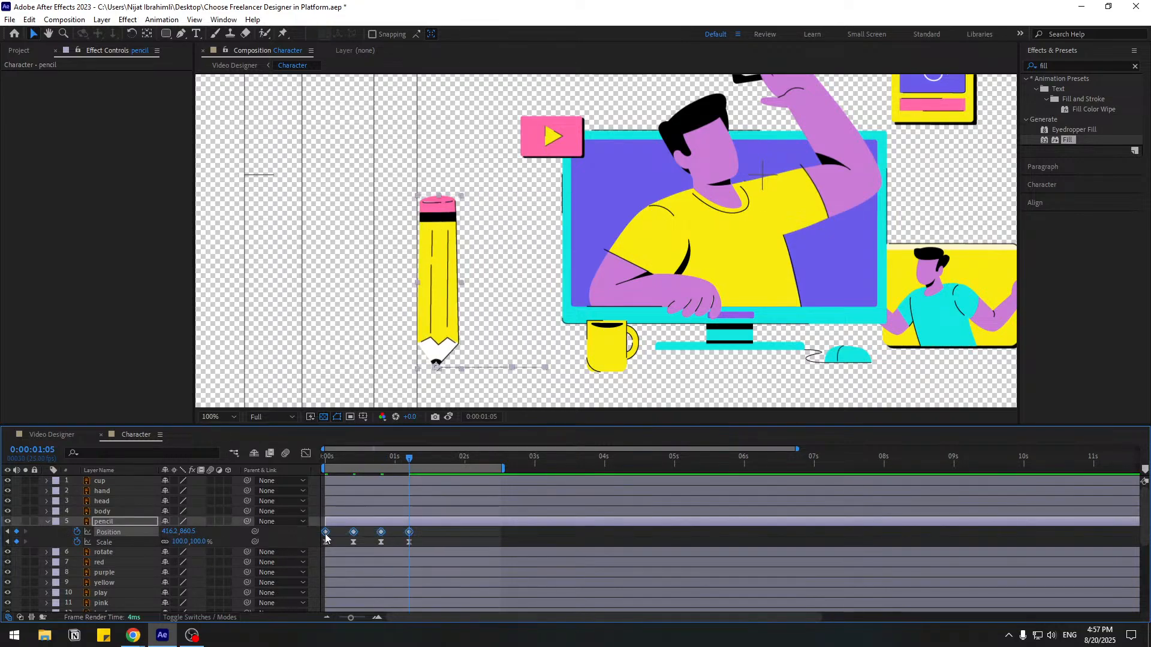
right_click(326, 532)
mouse_move(447, 530)
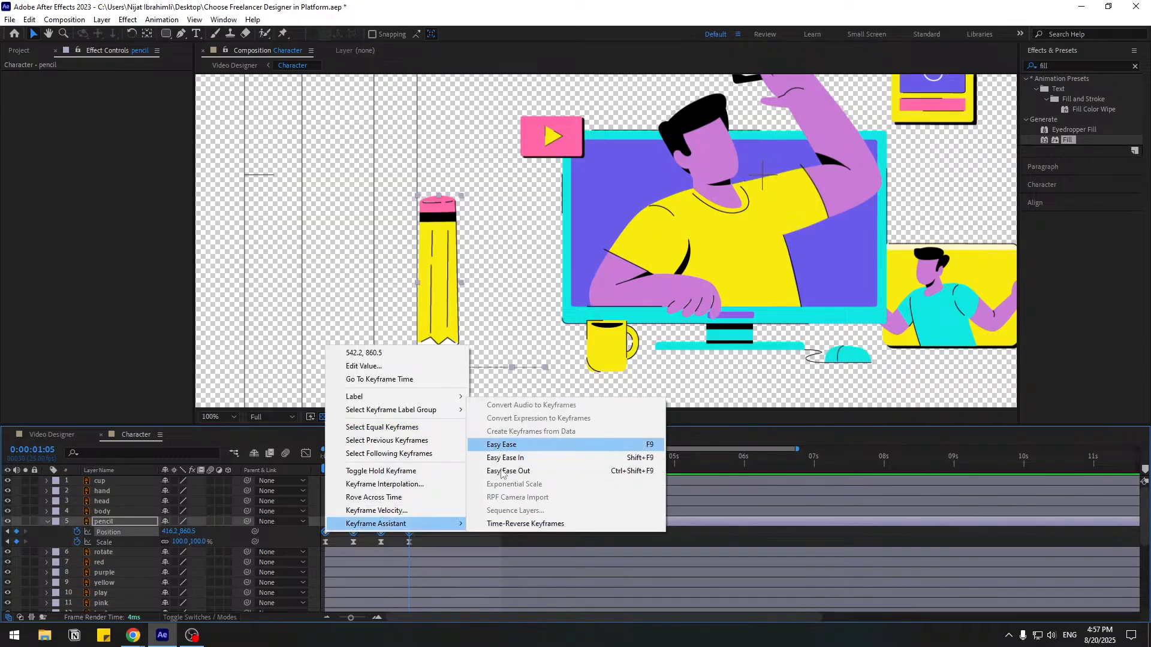
click(502, 446)
key(space)
key(space)
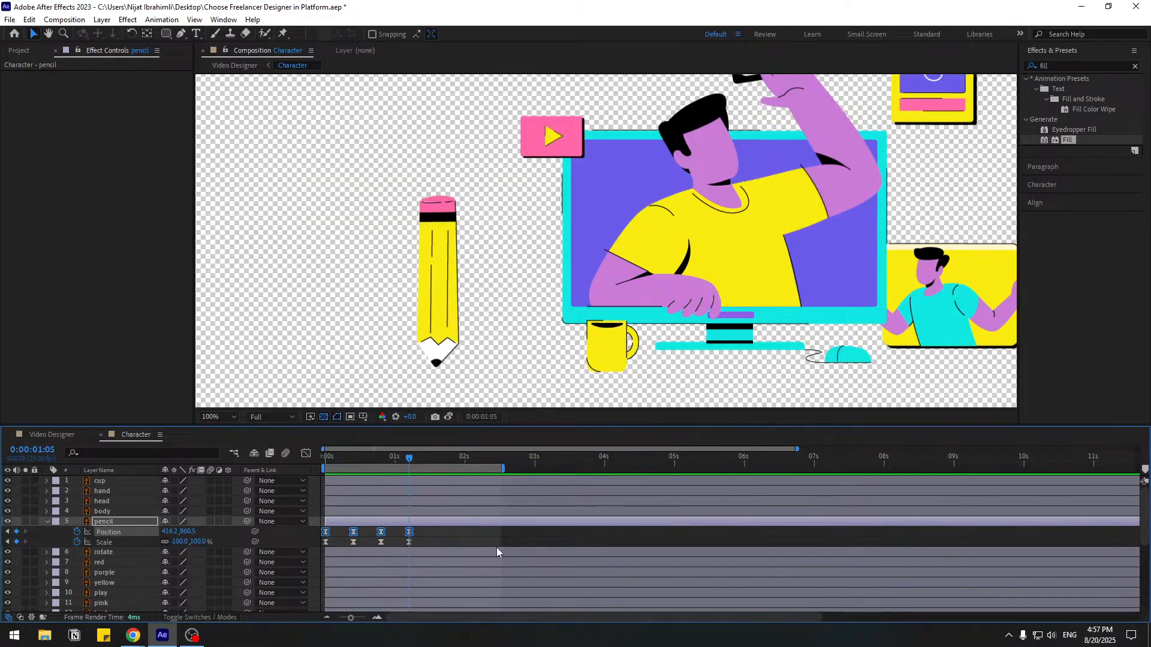
key(space)
- Stretch the pencil's Position keyframes proportionally so the last one falls at about 1.9 s, and preview the slower slide
drag(423, 532, 306, 512)
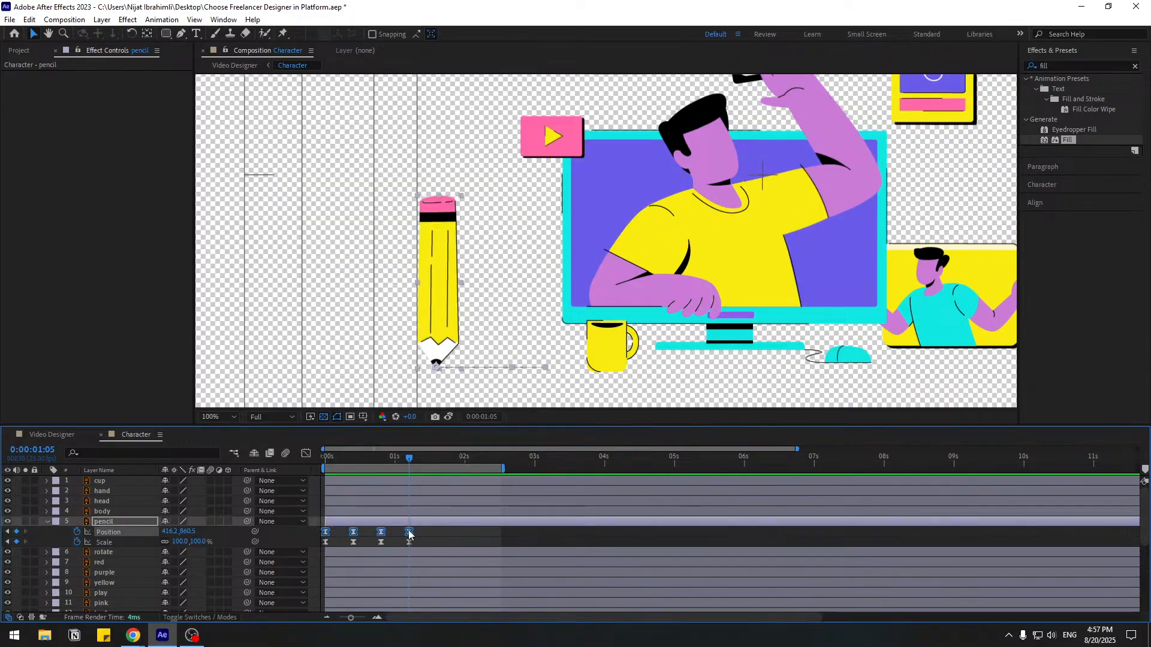
drag(409, 533, 457, 532)
key(space)
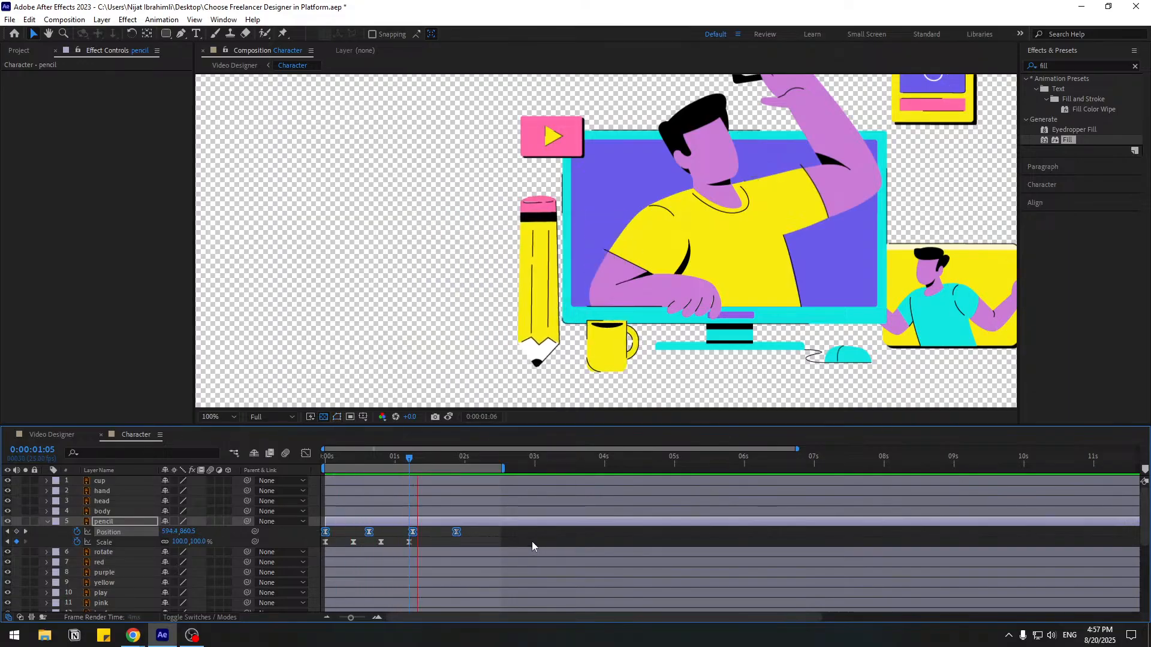
click(470, 534)
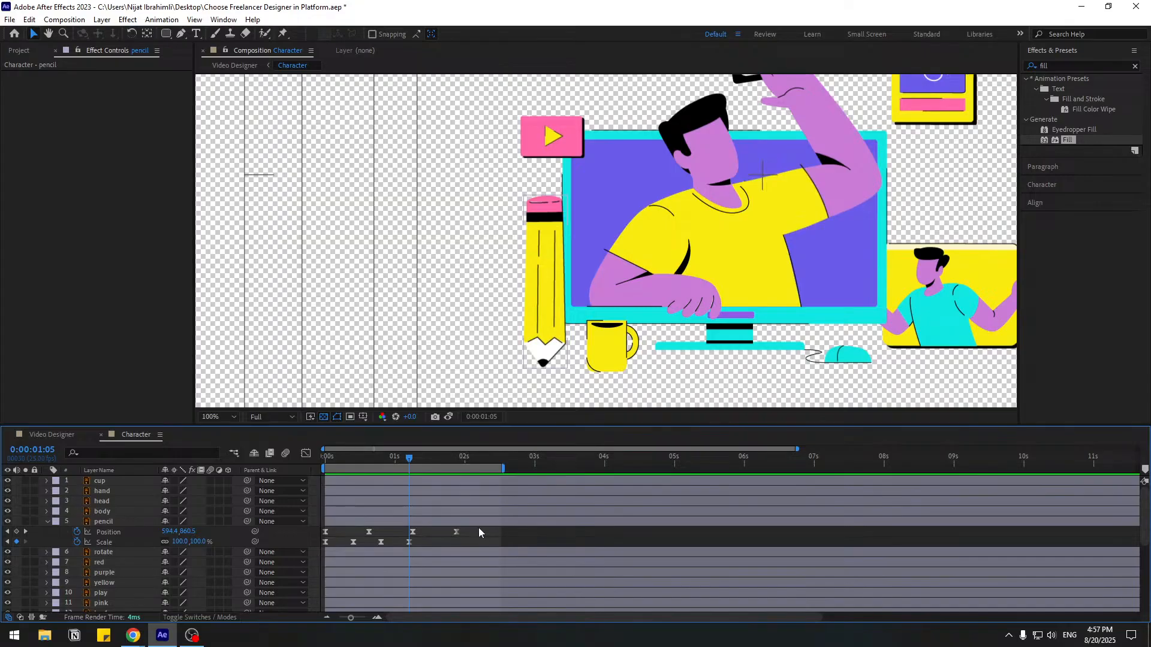
- Copy the pencil's first Position keyframe and paste it over the last one at 1:22
drag(479, 528, 302, 529)
click(459, 542)
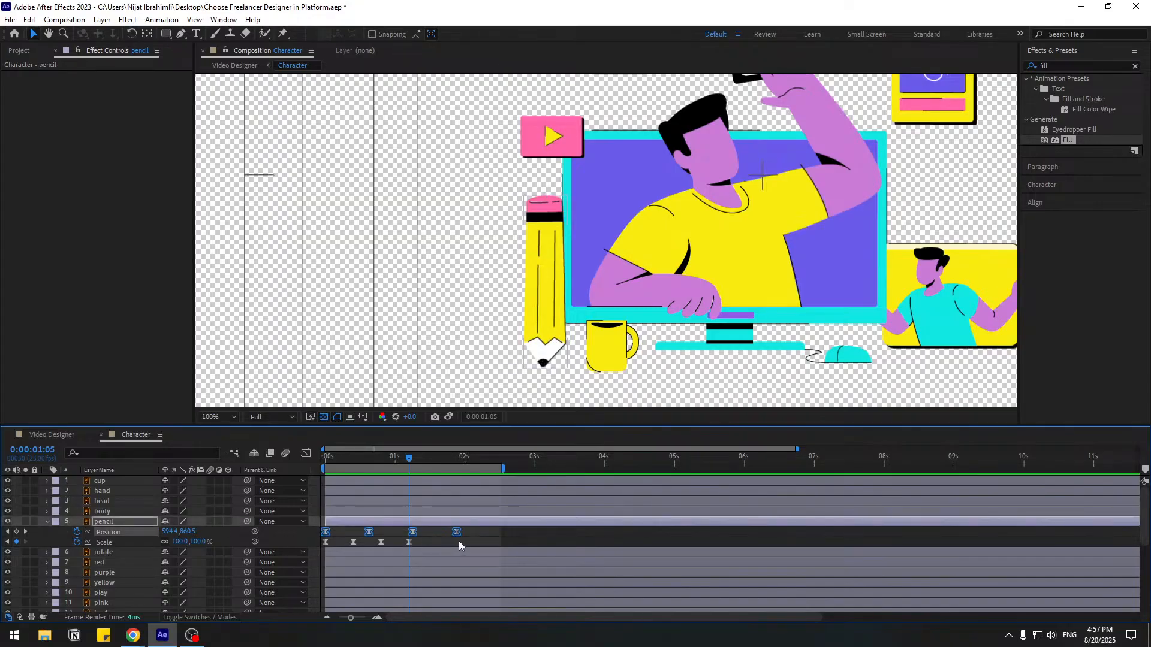
mouse_move(457, 460)
mouse_down()
mouse_move(327, 462)
mouse_move(460, 462)
mouse_up()
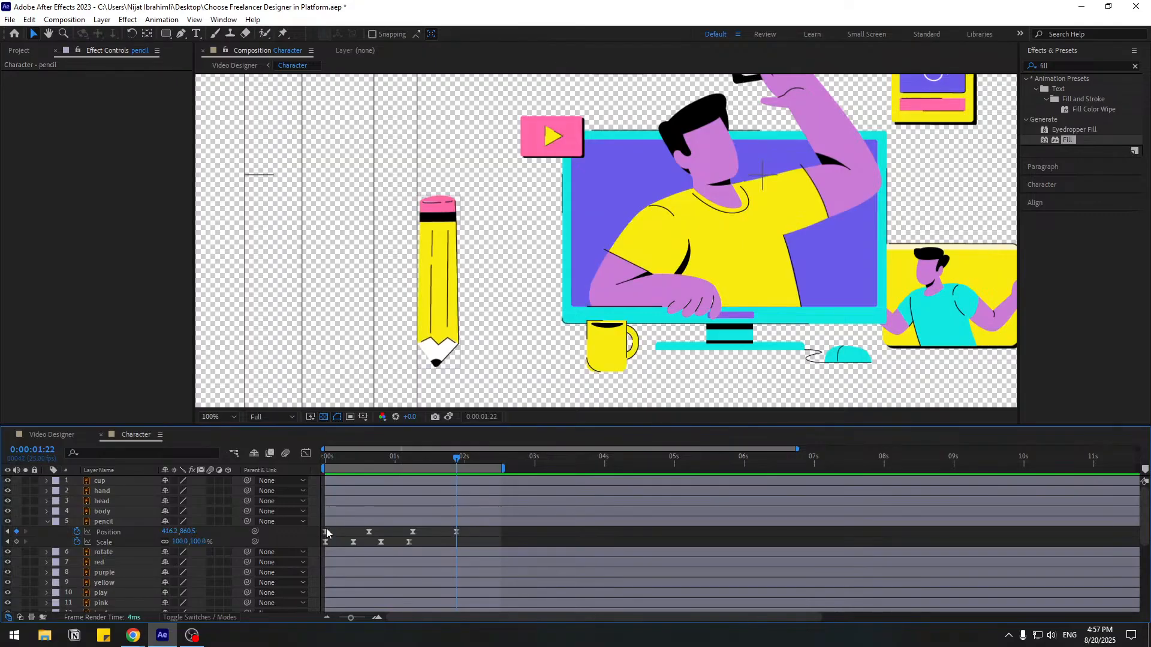
click(327, 531)
key(ctrl+c)
key(ctrl+v)
- Paste a copy of the pencil's first Position keyframe at 1:06
mouse_move(458, 461)
mouse_down()
mouse_move(327, 462)
mouse_move(422, 466)
mouse_move(411, 468)
mouse_up()
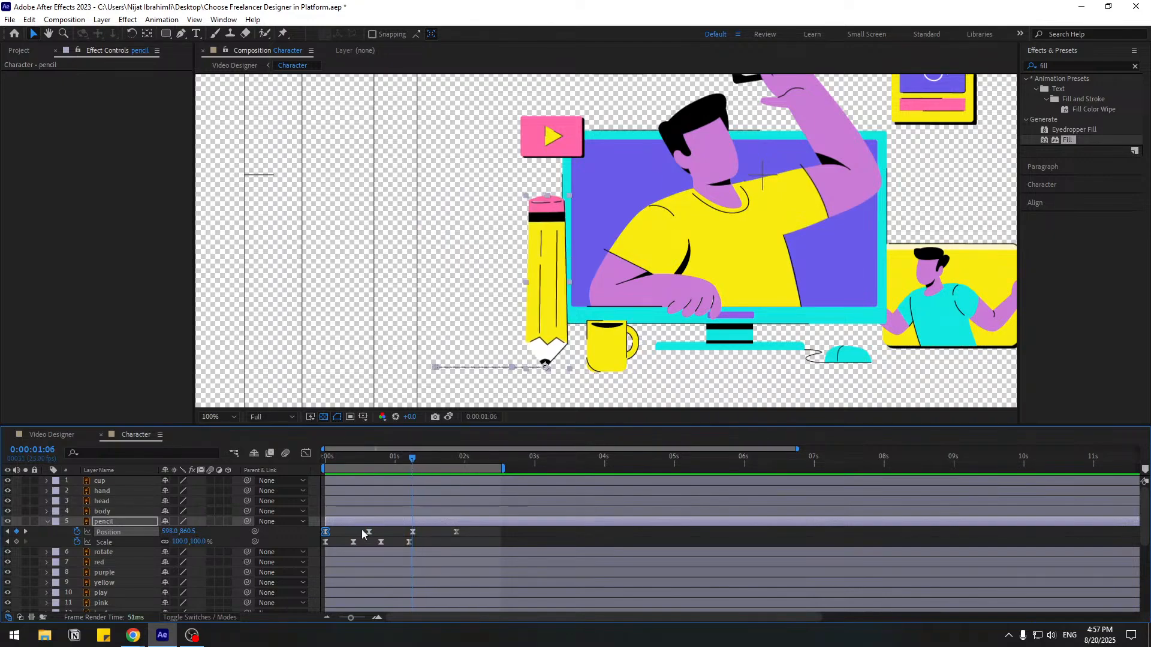
drag(331, 530, 322, 535)
key(ctrl+c)
key(ctrl+v)
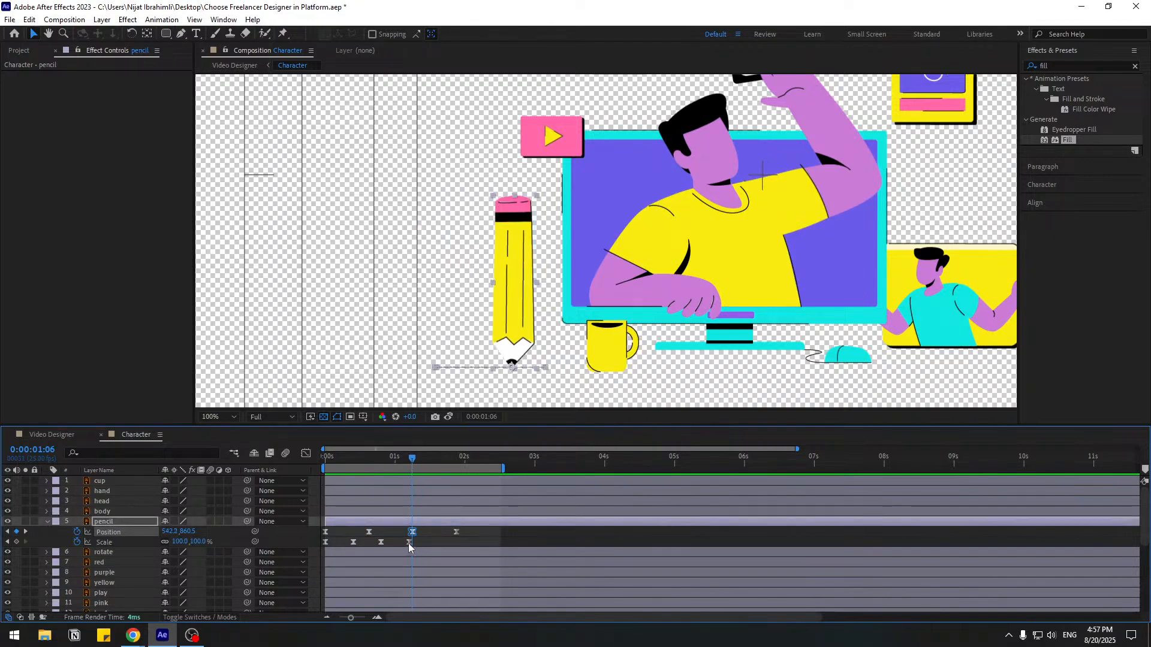
- Delete the pencil's last Position keyframe at 1:22 and preview the shortened slide
click(456, 533)
key(Delete)
key(space)
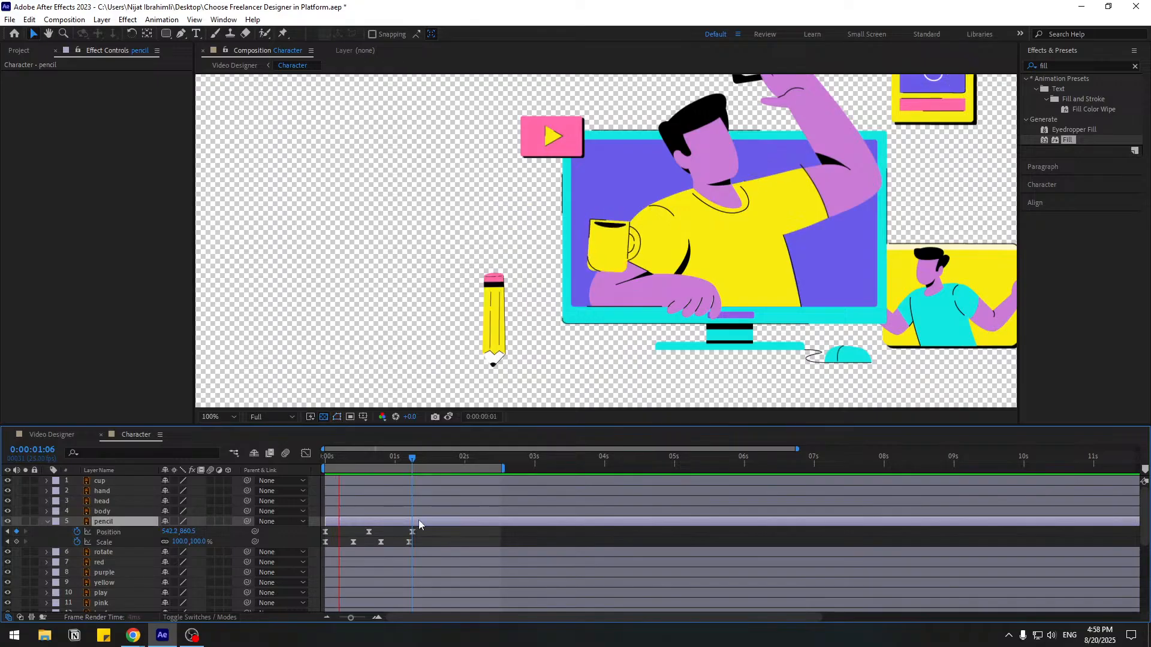
key(space)
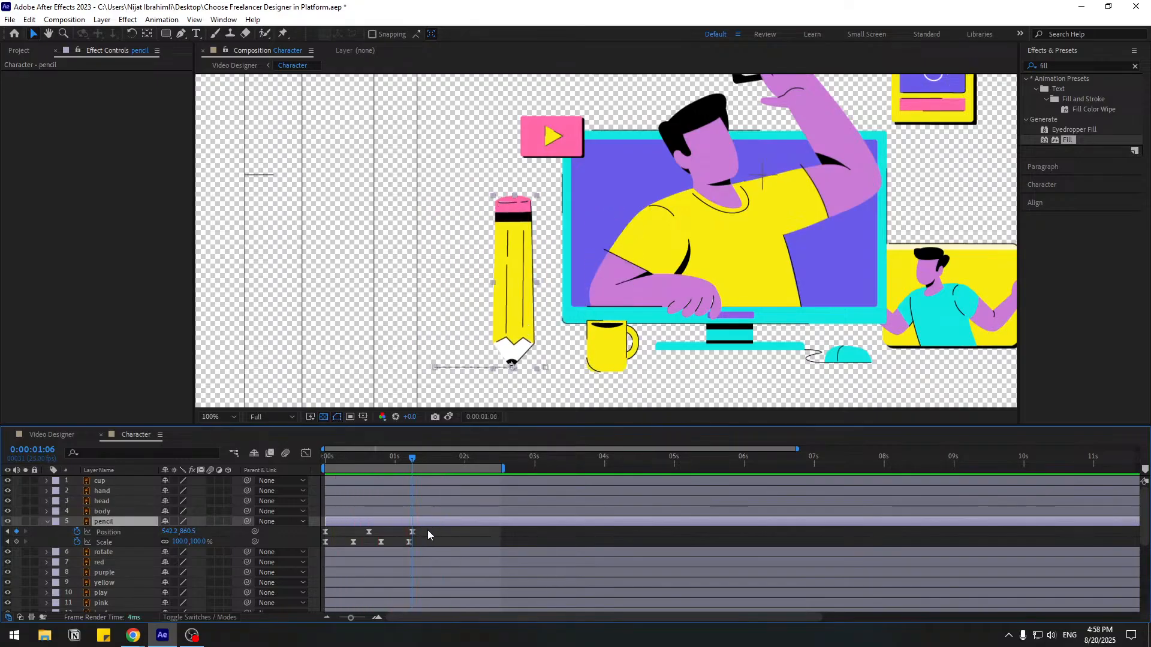
key(space)
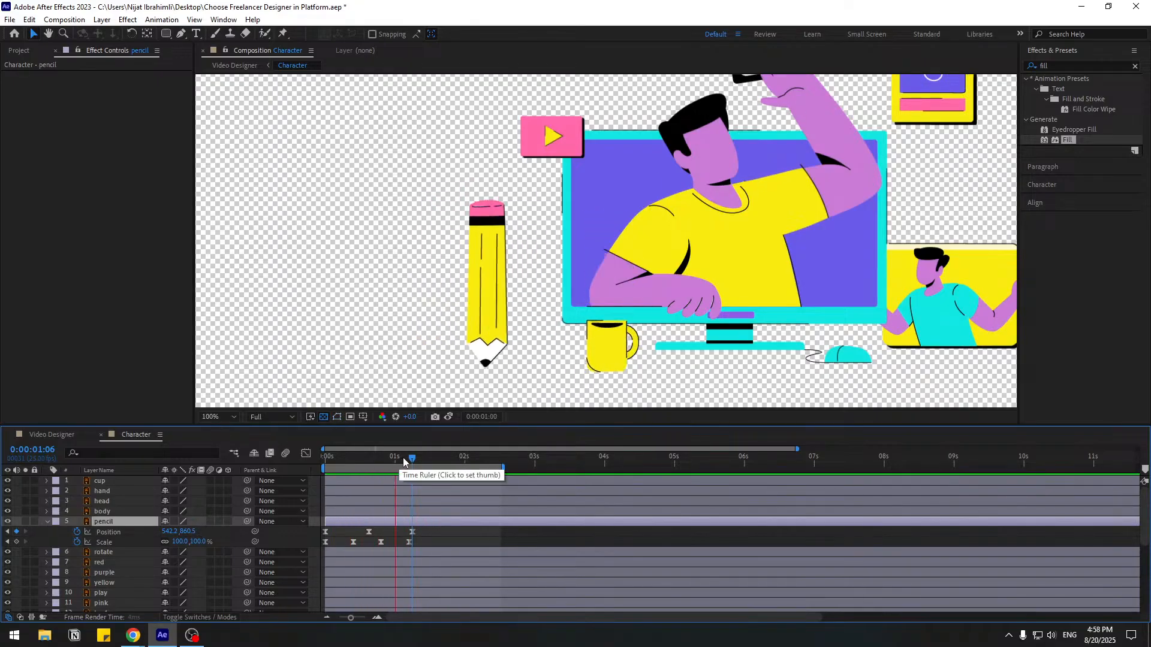
- Delete the leftover pencil Position keyframe just after the one at 1:06
click(407, 458)
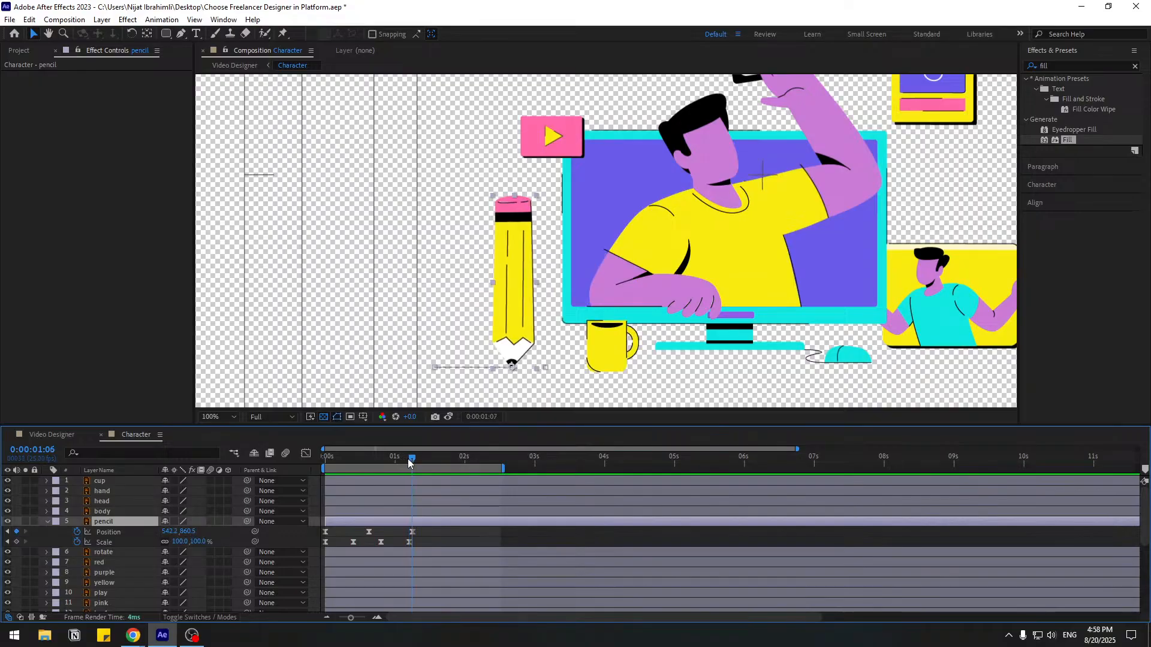
scroll(416, 541, up, 5)
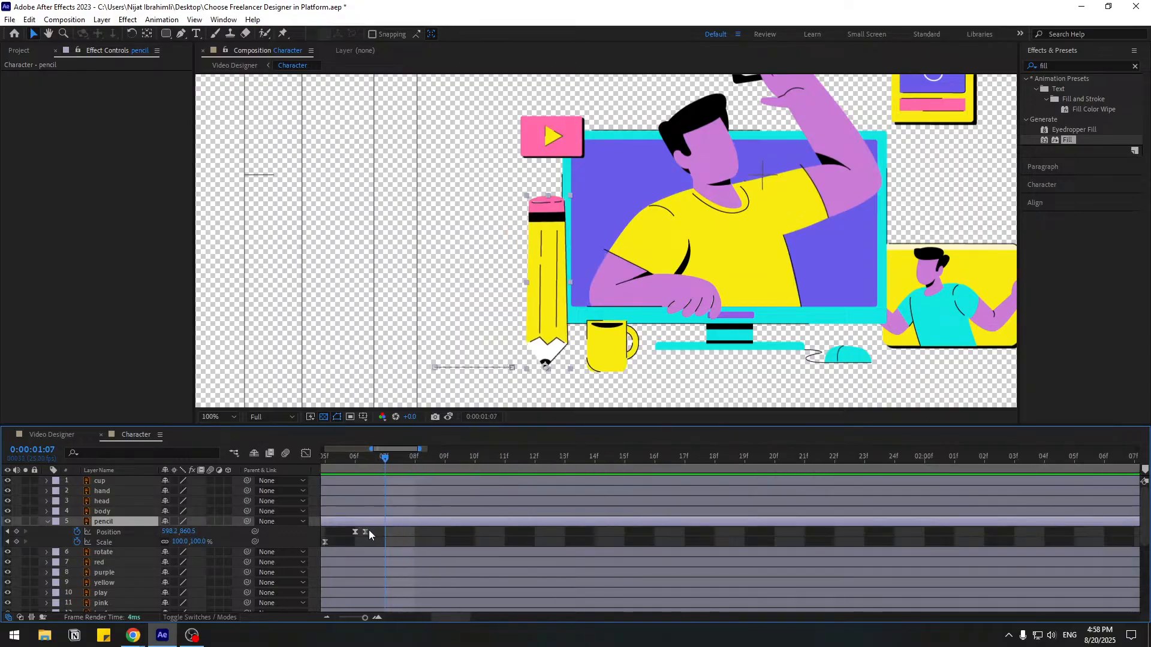
drag(369, 530, 389, 536)
scroll(390, 536, down, 6)
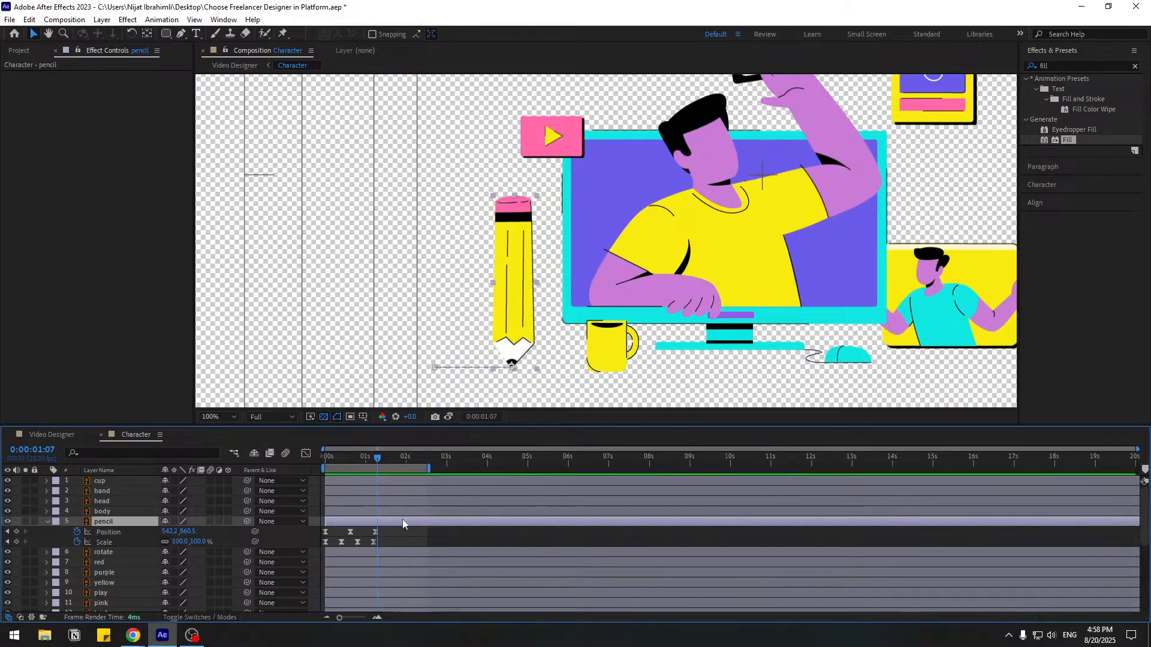
- Add the expression loopOutDuration(type = "cycle", duration = 0) to the pencil's Position
drag(379, 533, 311, 528)
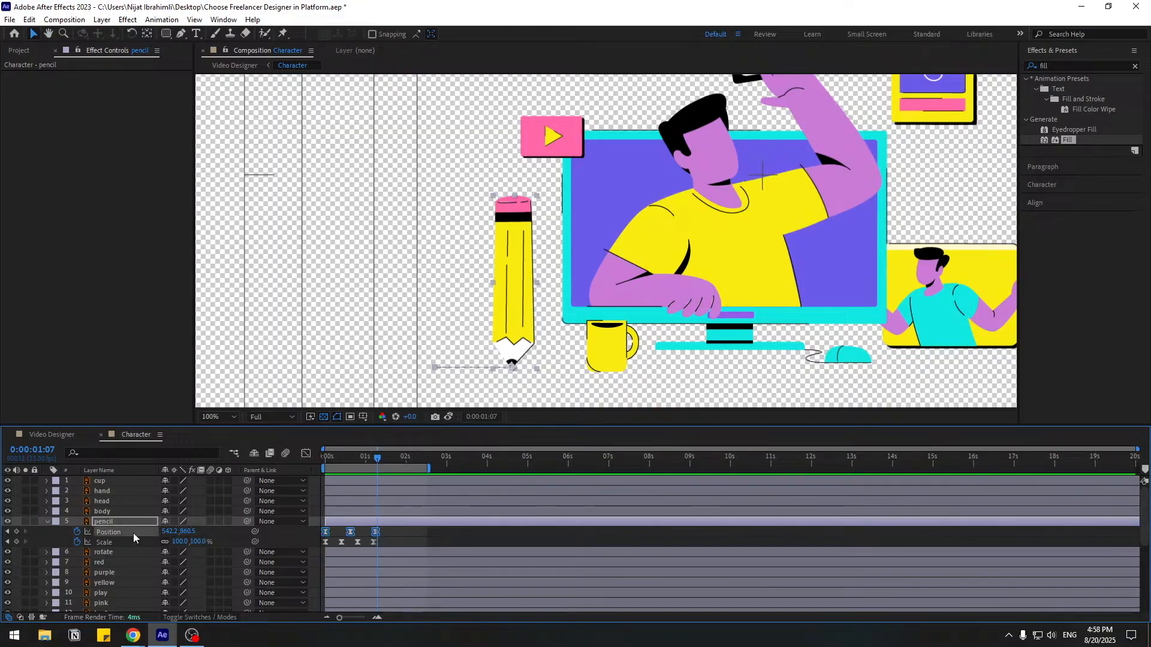
alt+click(76, 532)
click(205, 542)
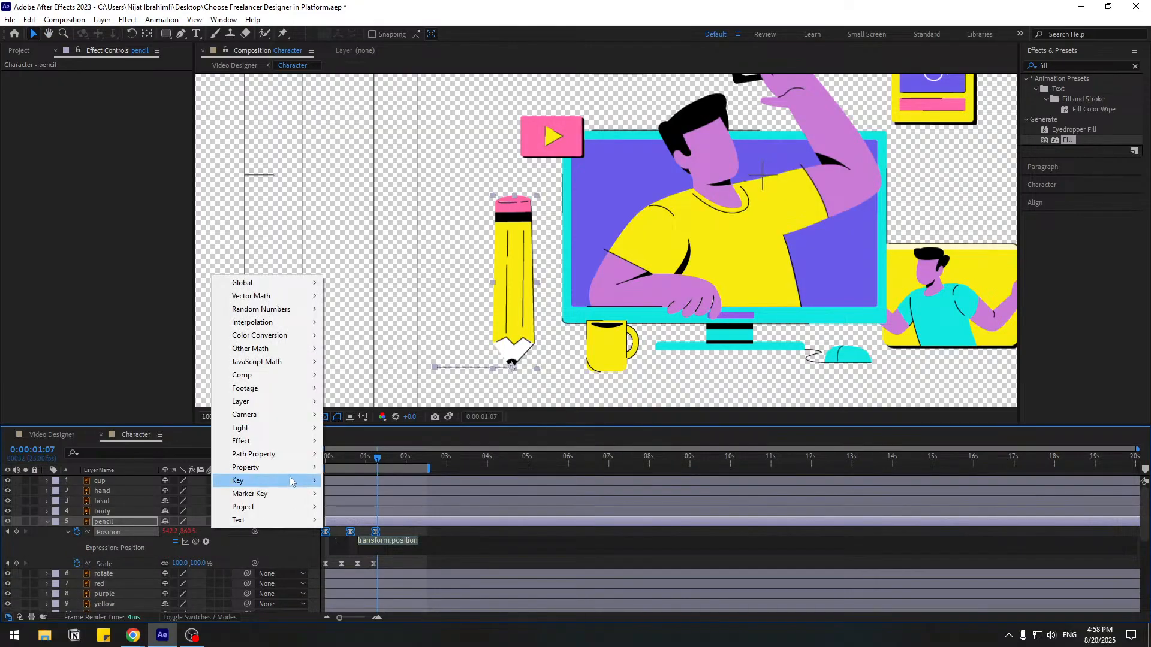
mouse_move(258, 467)
click(406, 349)
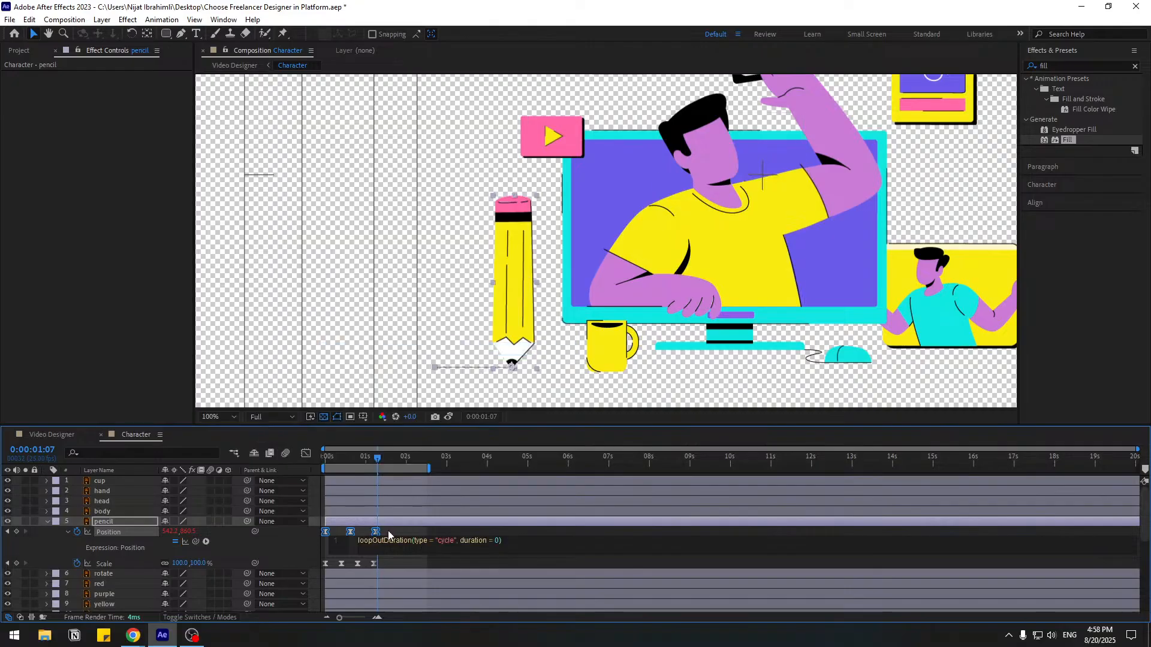
click(44, 543)
- Preview the looping slide and extend the end of the work area to about 7.5 s
key(space)
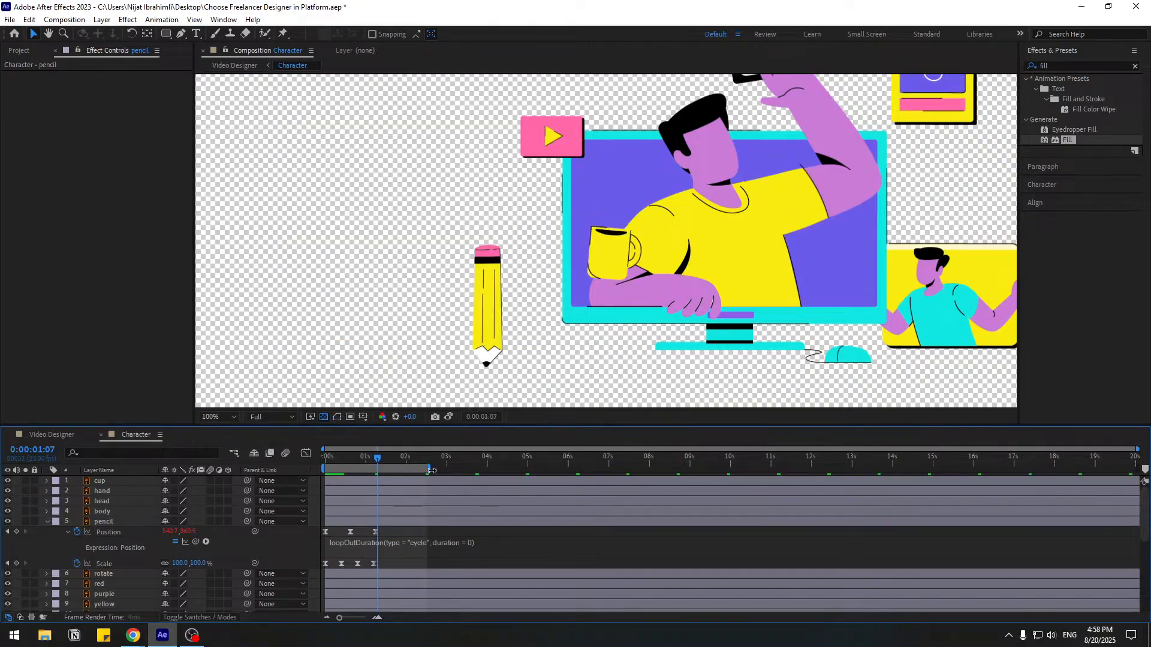
drag(431, 469, 632, 478)
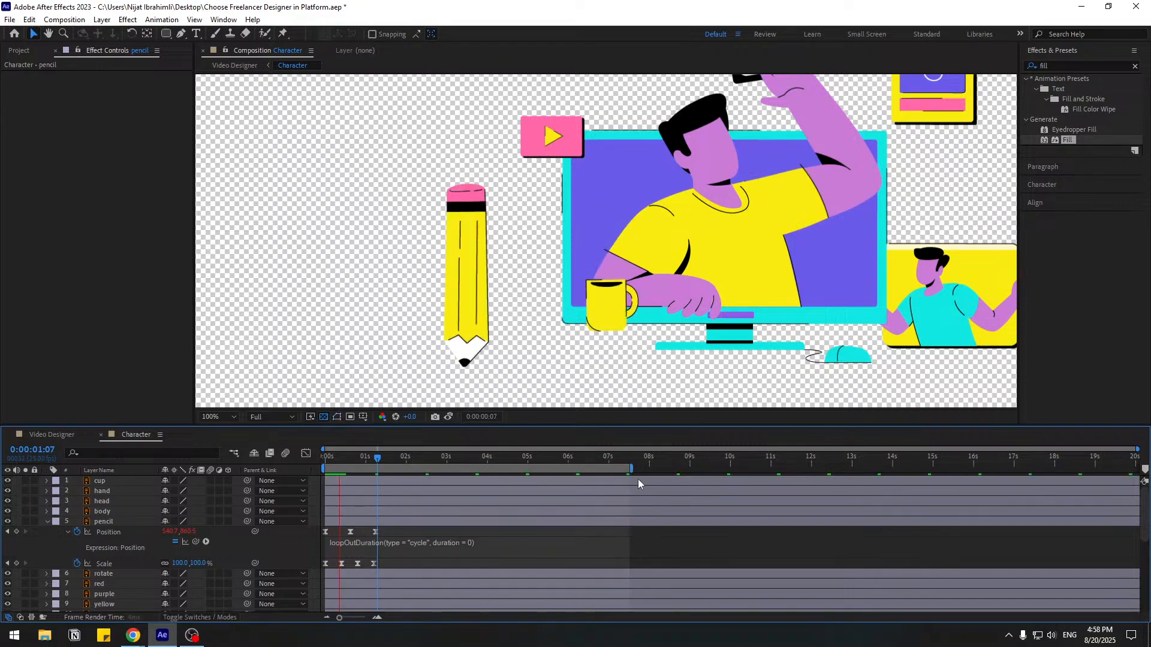
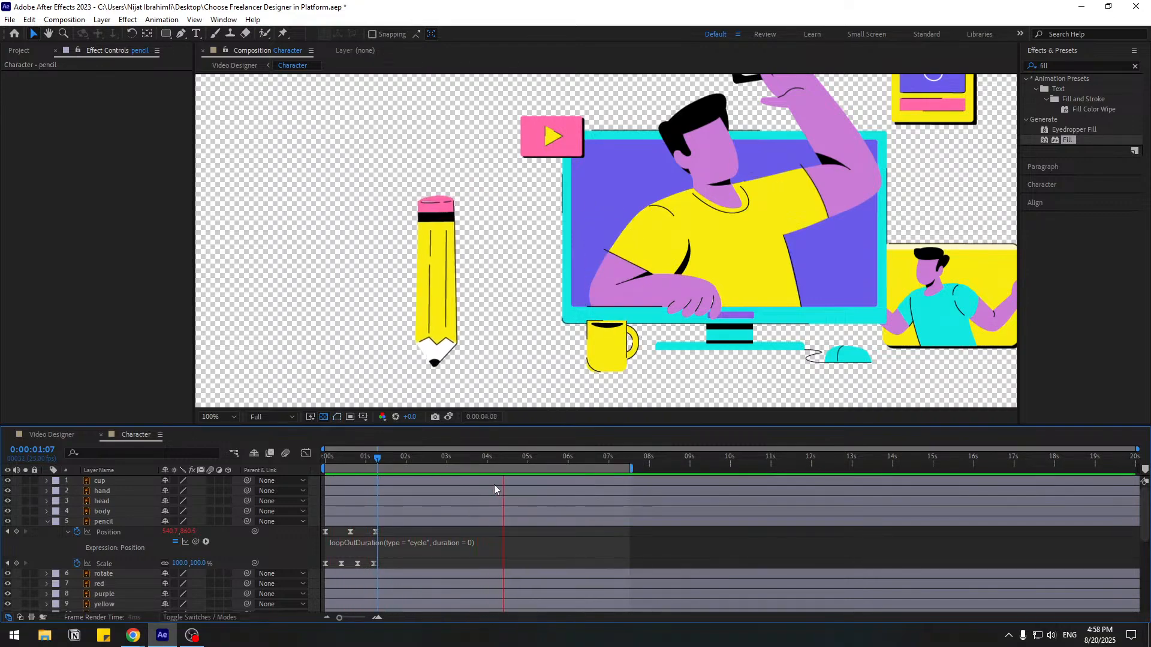
click(368, 460)
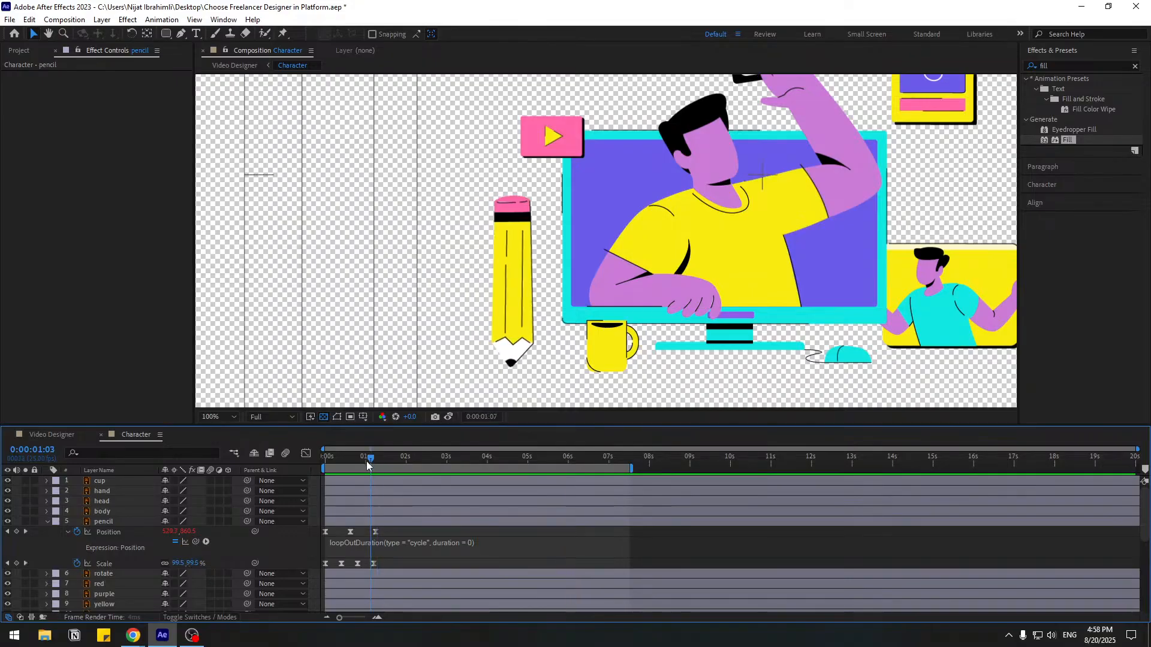
- Enable keyframing for the pencil's Rotation at 0 s and set the first keyframe to 15°
key(Home)
click(112, 523)
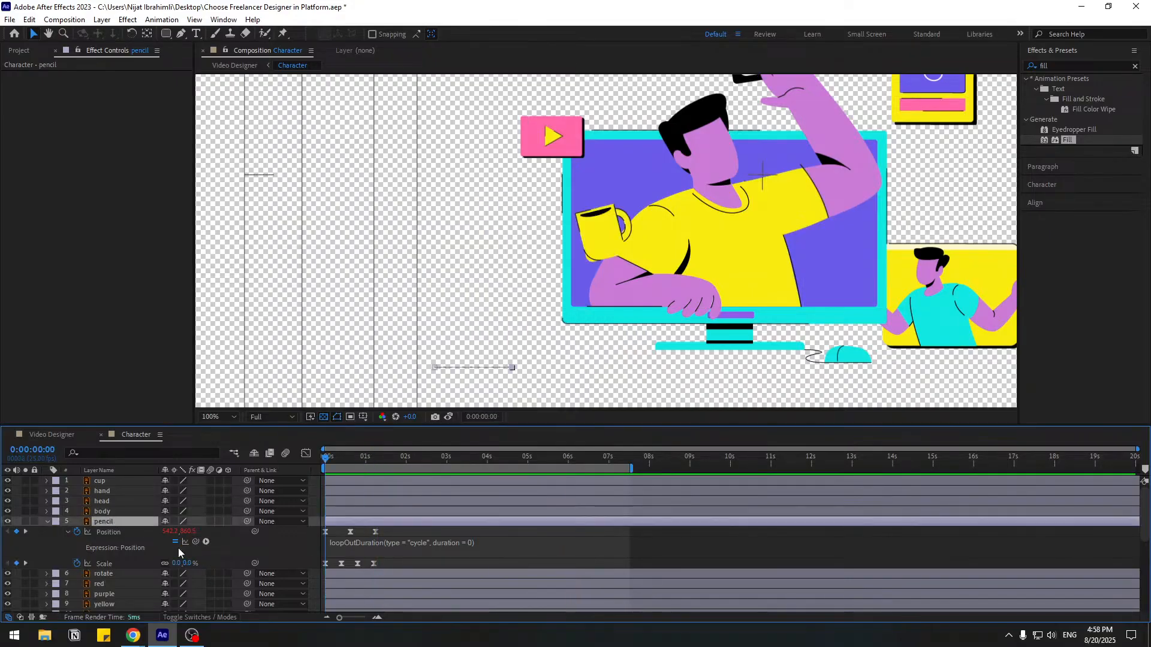
key(shift+r)
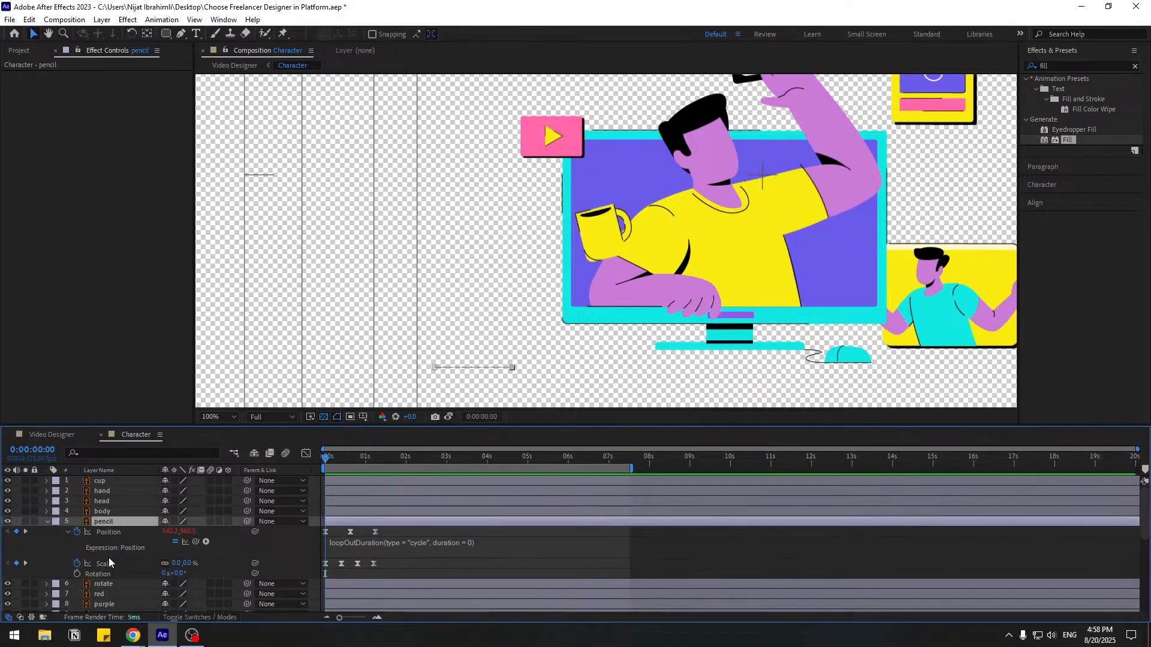
click(76, 574)
click(175, 574)
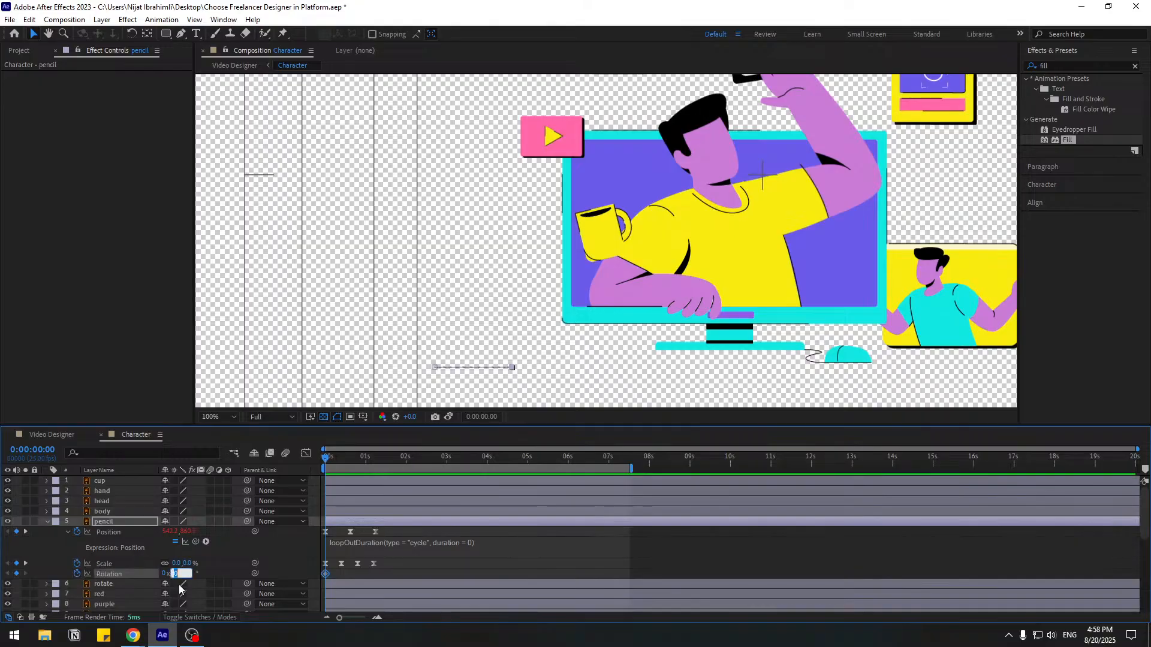
text(15)
key(Return)
- Keyframe the pencil's Rotation at -7° at frame 10 and paste the 15° keyframe at frame 20
key(shift+Page_Down)
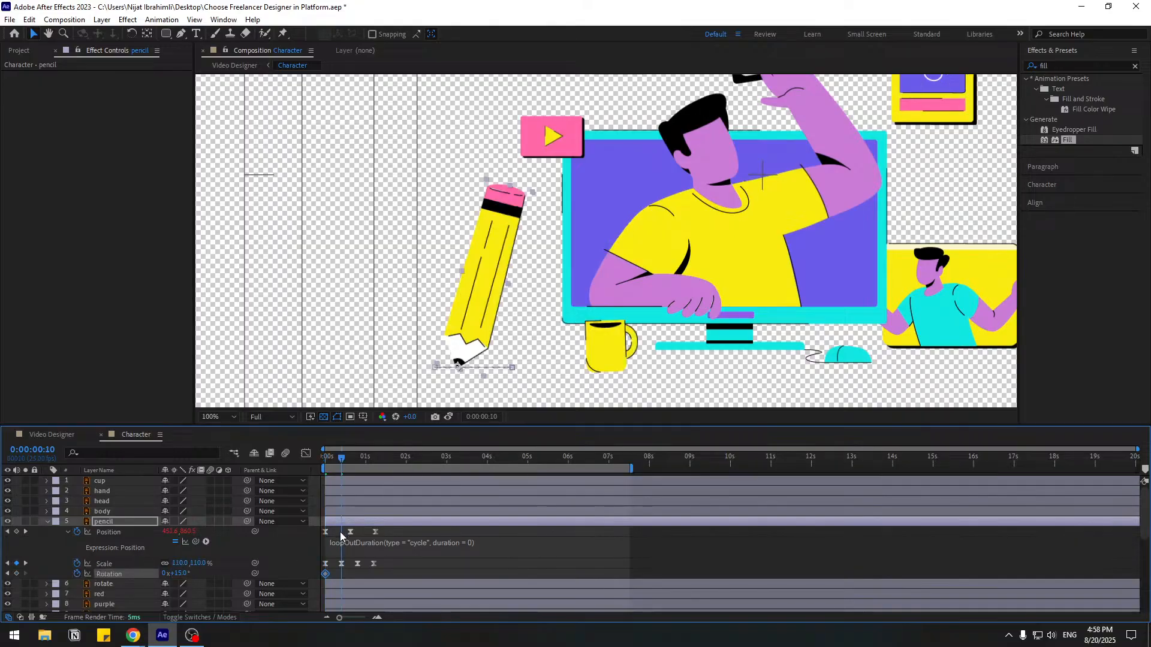
click(179, 574)
text(-7)
key(Return)
key(shift+Page_Down)
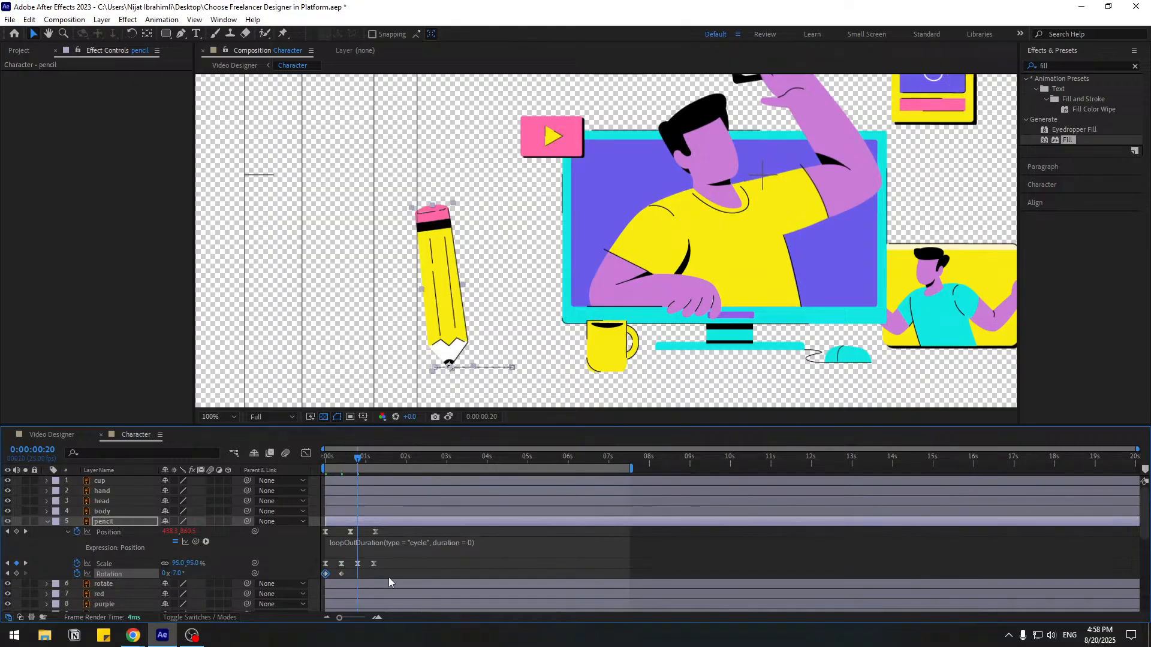
key(ctrl+v)
- Apply Easy Ease to the pencil's Rotation keyframes and stretch them proportionally so the last falls at about 1.4 s
right_click(322, 576)
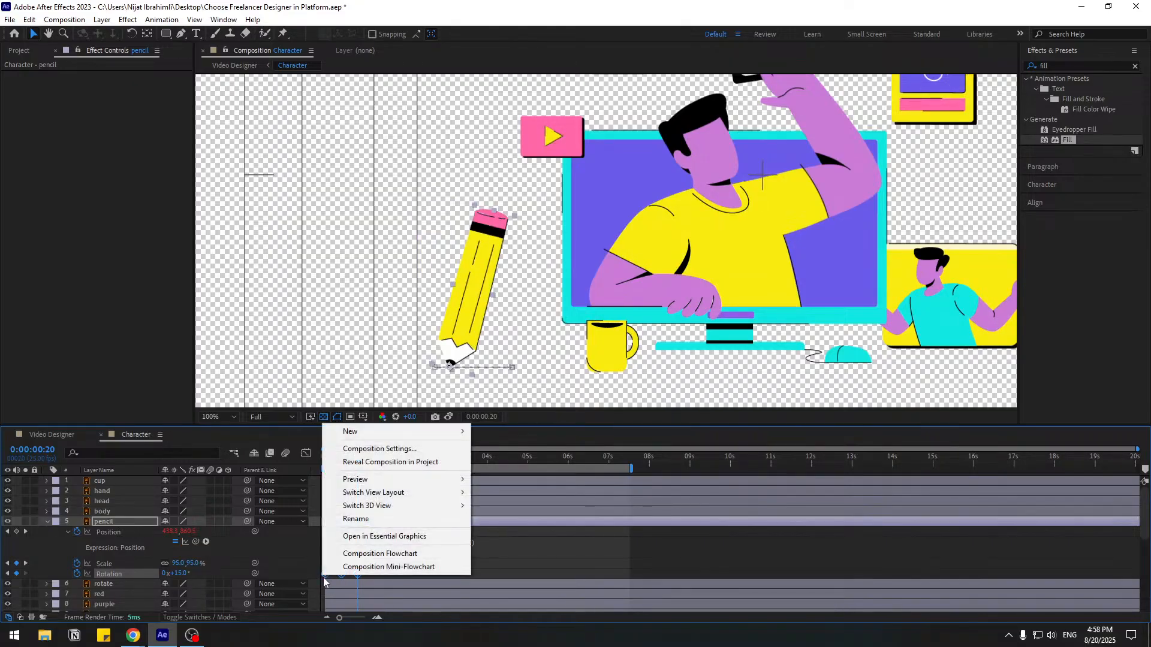
right_click(326, 574)
mouse_move(395, 567)
click(534, 489)
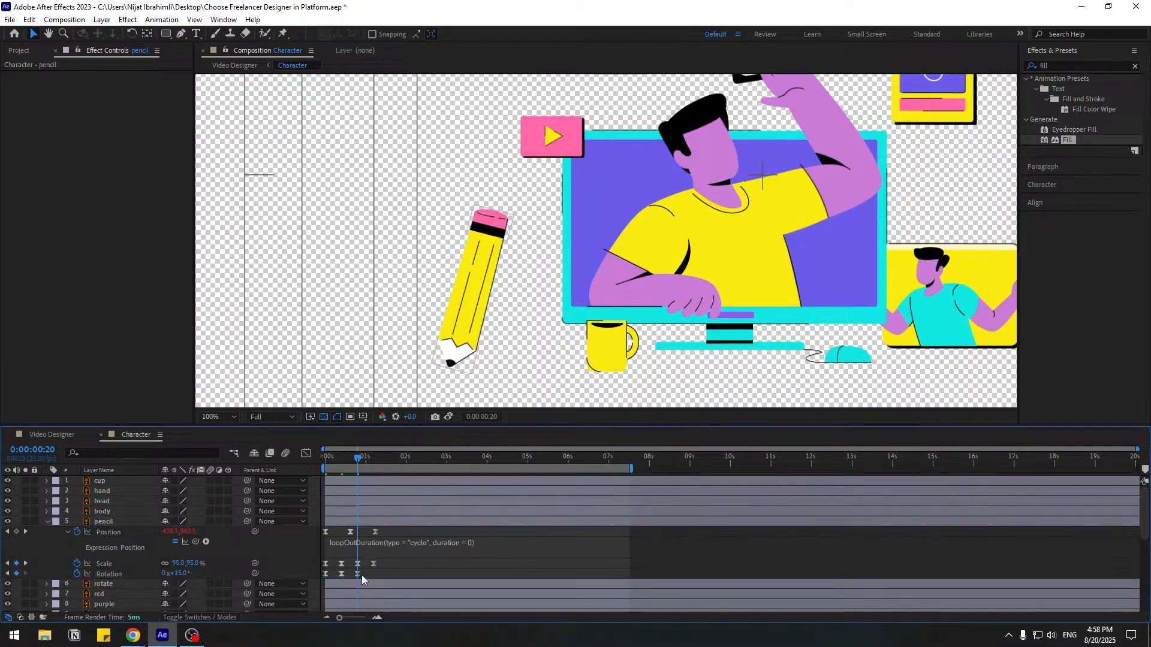
drag(363, 574, 383, 576)
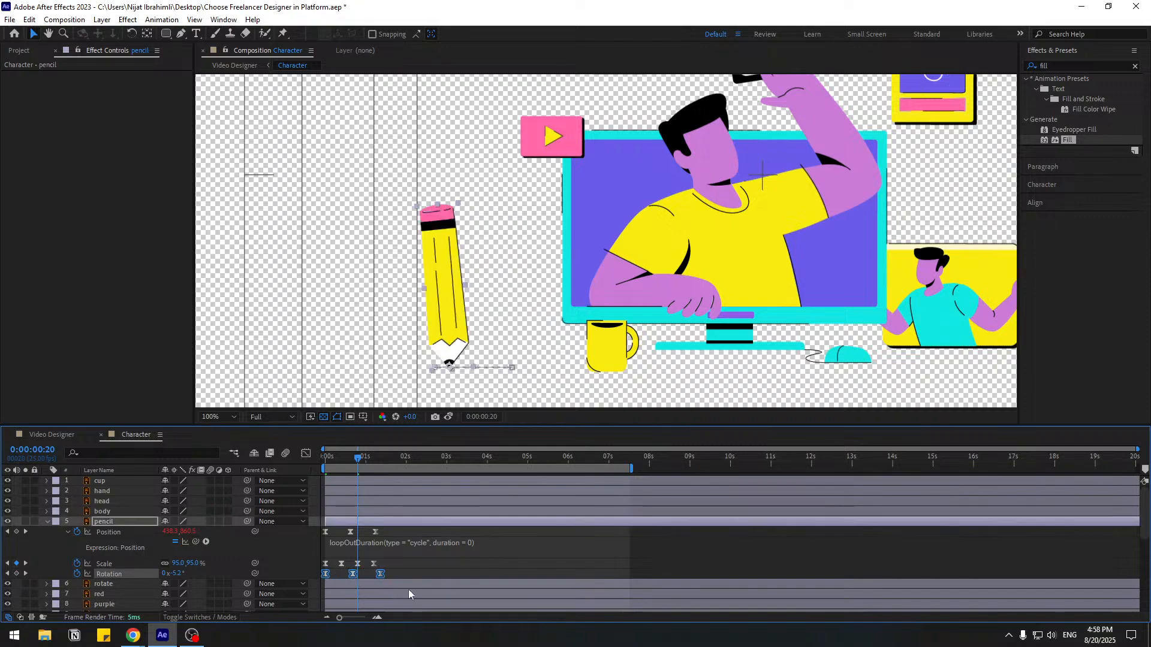
- Add the expression loopOutDuration(type = "cycle", duration = 0) to the pencil's Rotation and preview the rocking motion
alt+click(77, 573)
click(206, 584)
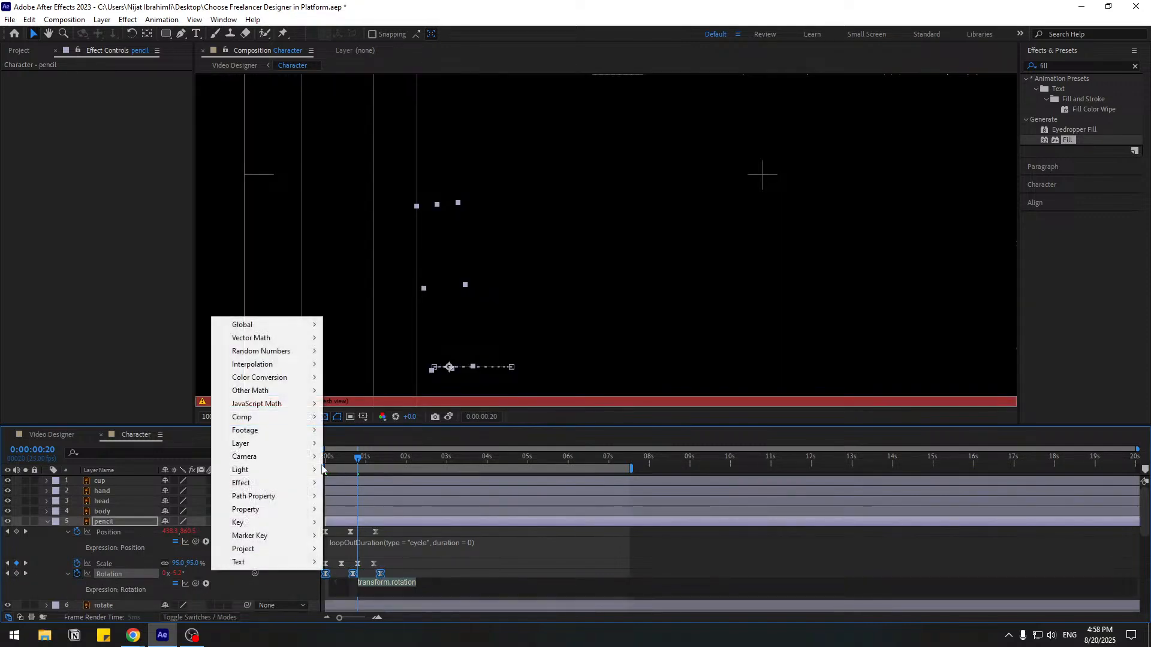
mouse_move(299, 510)
click(423, 390)
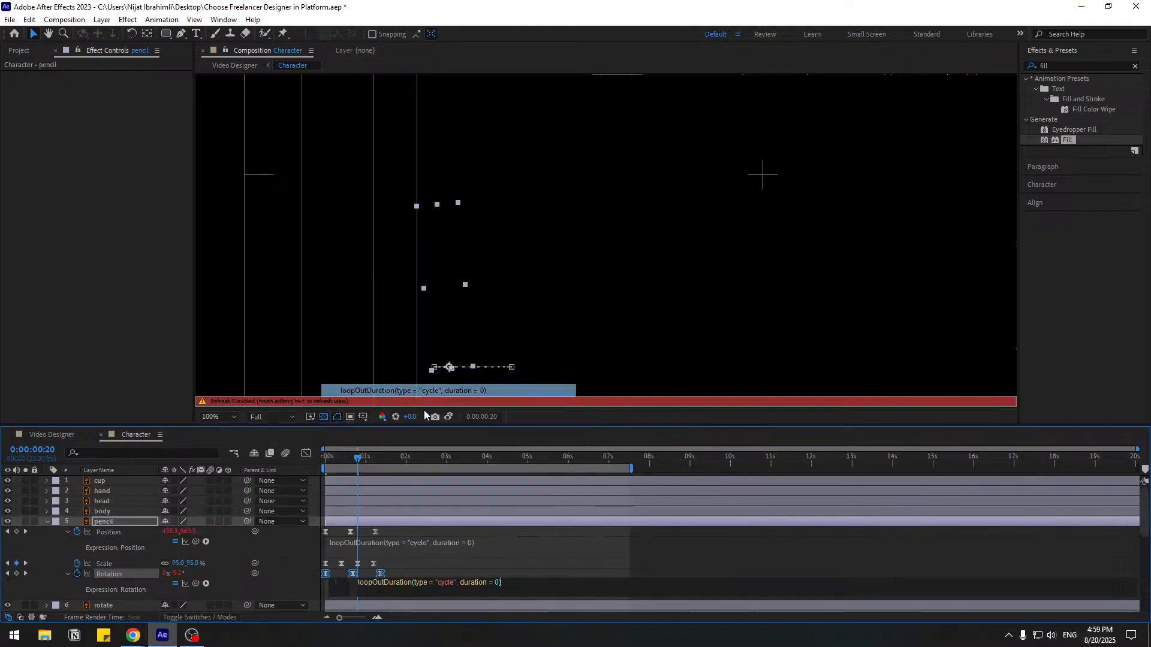
click(41, 586)
key(space)
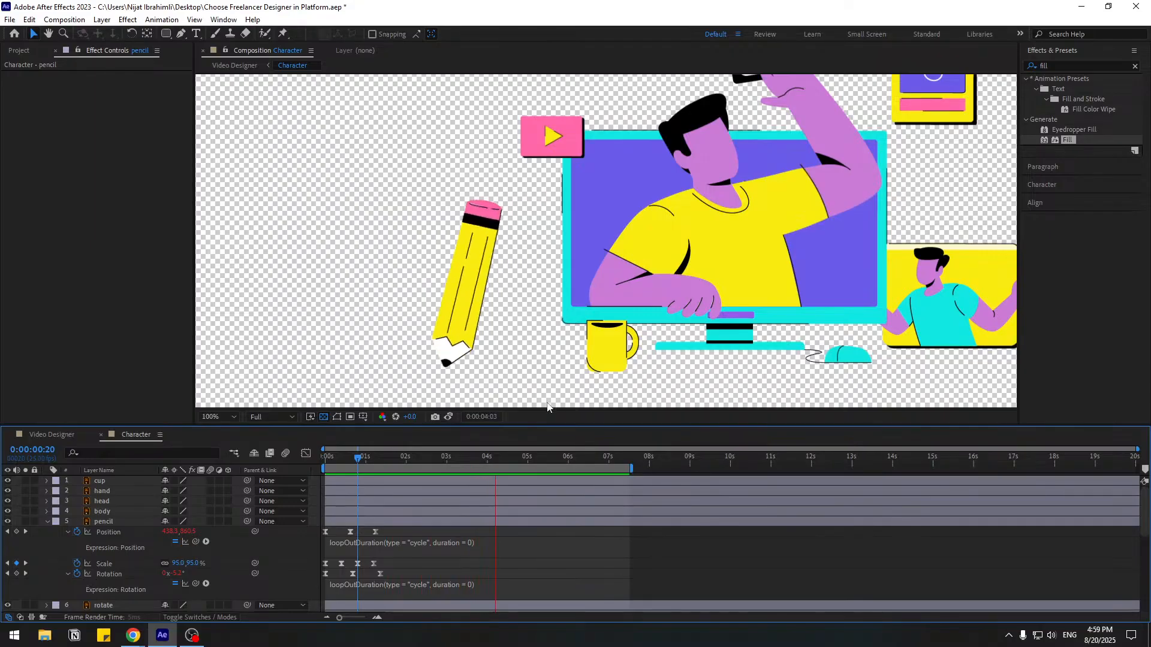
key(space)
- In the Video Designer composition, start the Character layer at about 5.9 s and the work area at about 5.3 s, previewing the transition
click(45, 439)
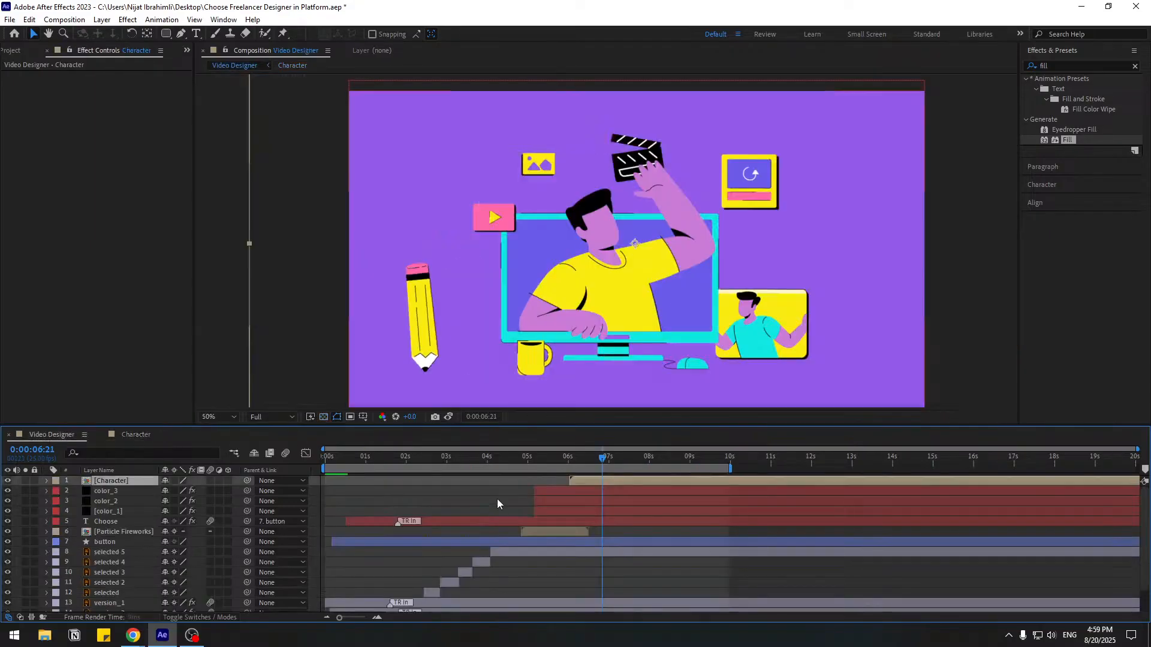
drag(536, 458, 566, 470)
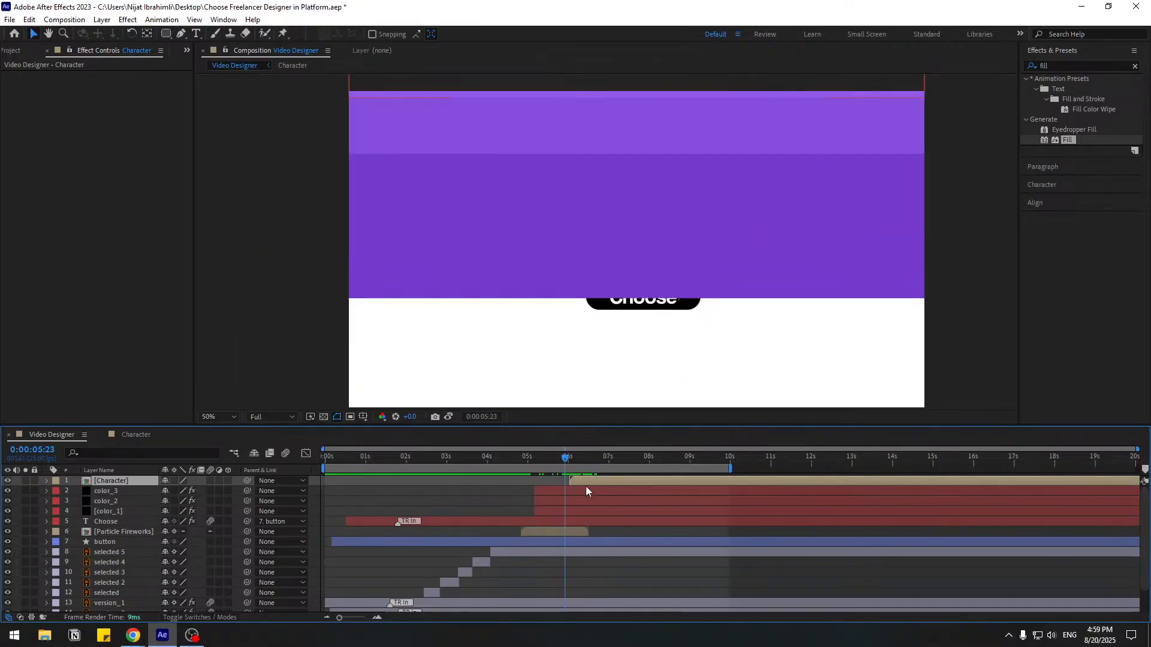
key(space)
click(551, 464)
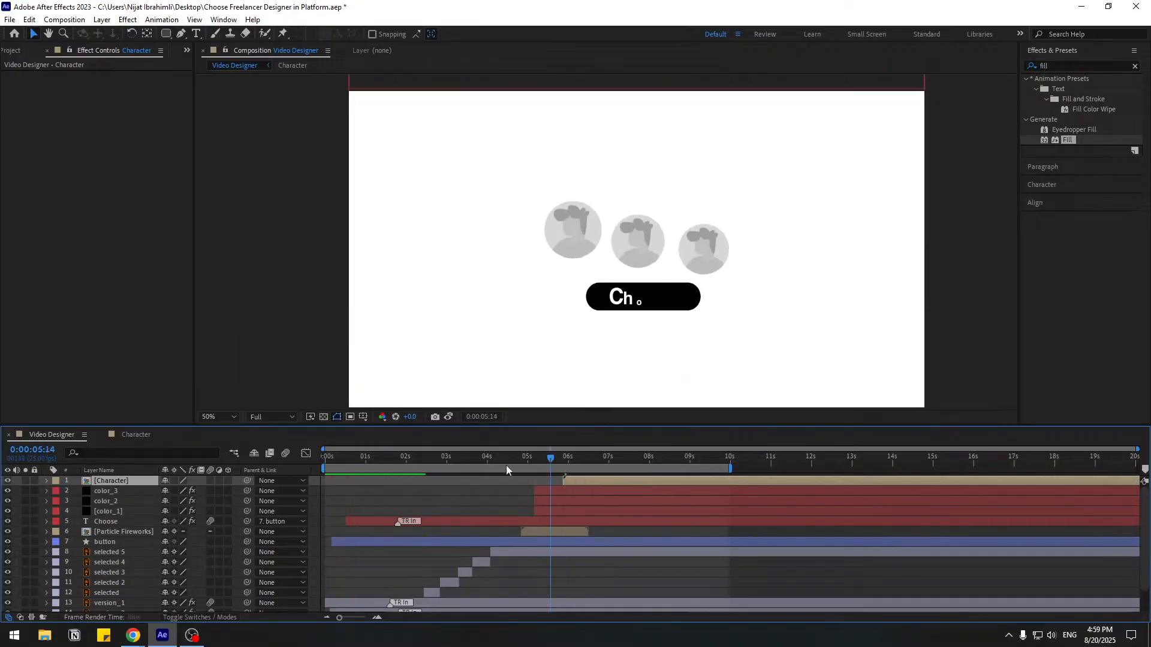
drag(323, 468, 537, 469)
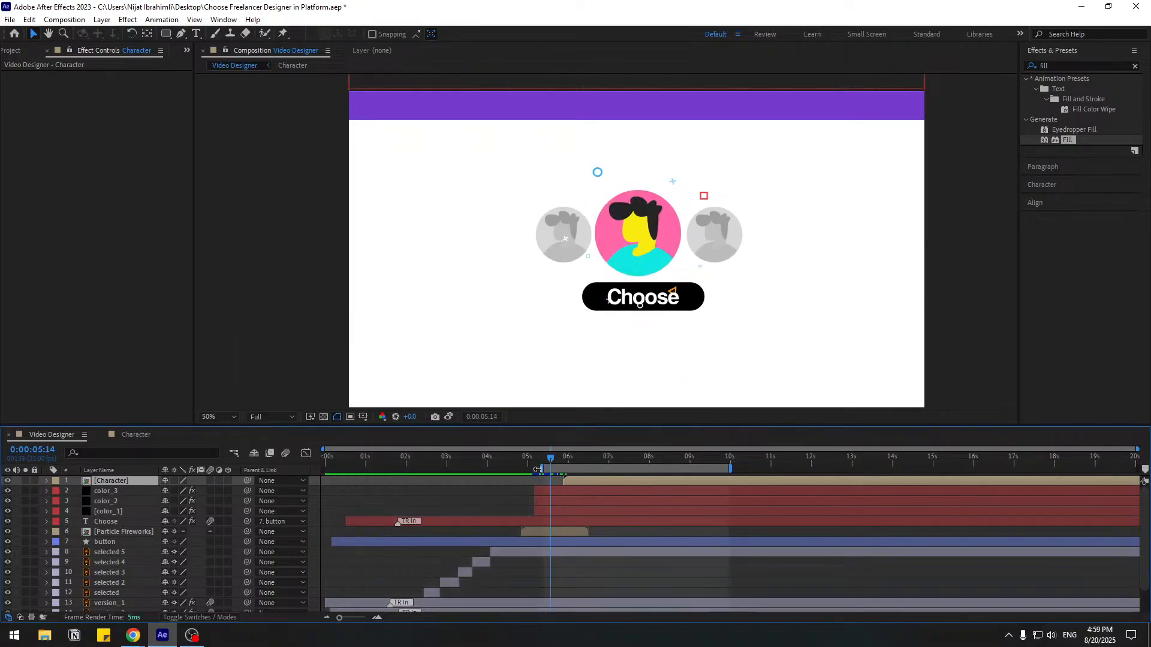
- In the Character composition, collapse the pencil's properties and hide every layer except cup and pencil
click(145, 437)
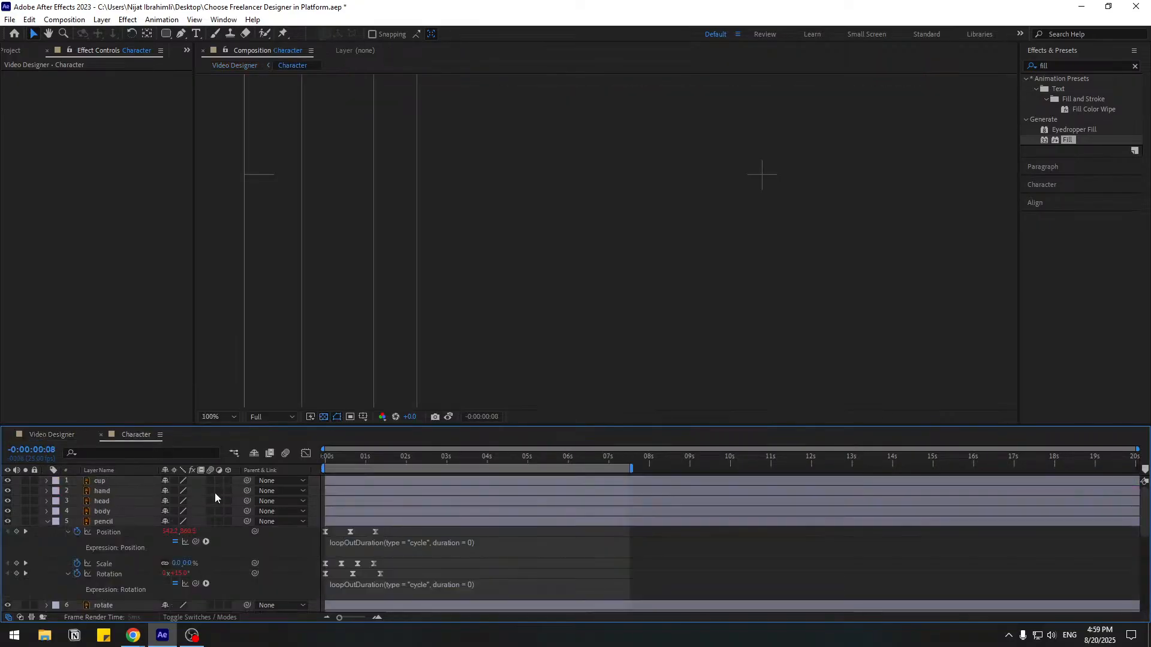
click(45, 522)
drag(363, 459, 311, 469)
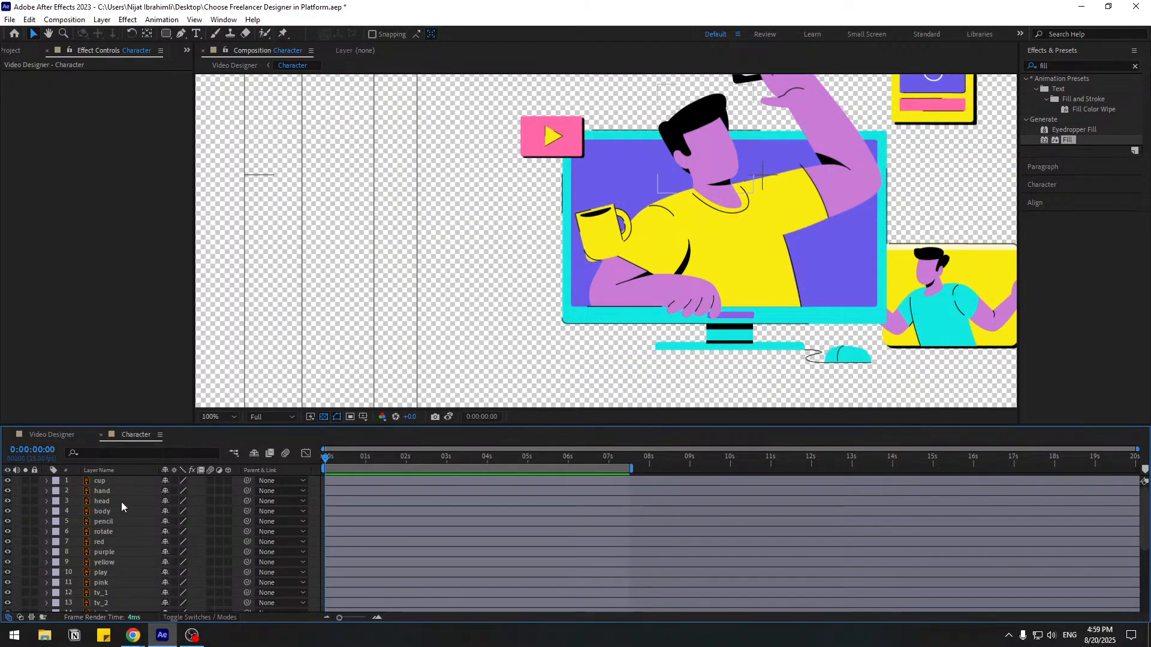
click(107, 493)
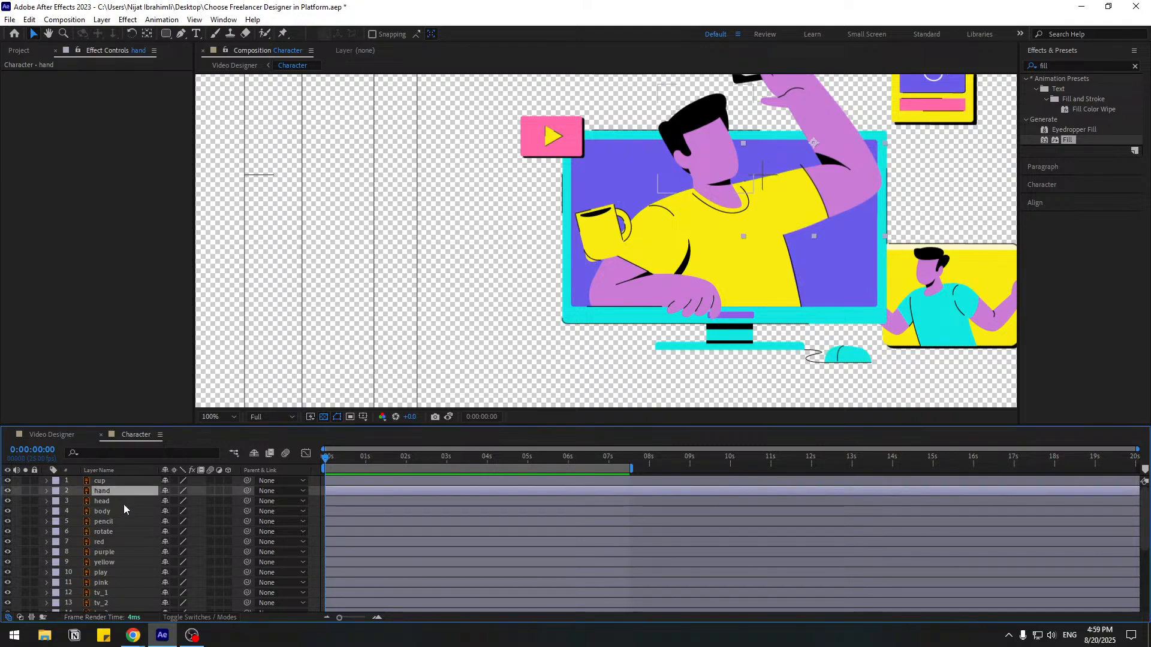
mouse_move(354, 461)
mouse_down()
mouse_move(392, 464)
mouse_move(325, 467)
mouse_up()
click(326, 470)
ctrl+click(107, 502)
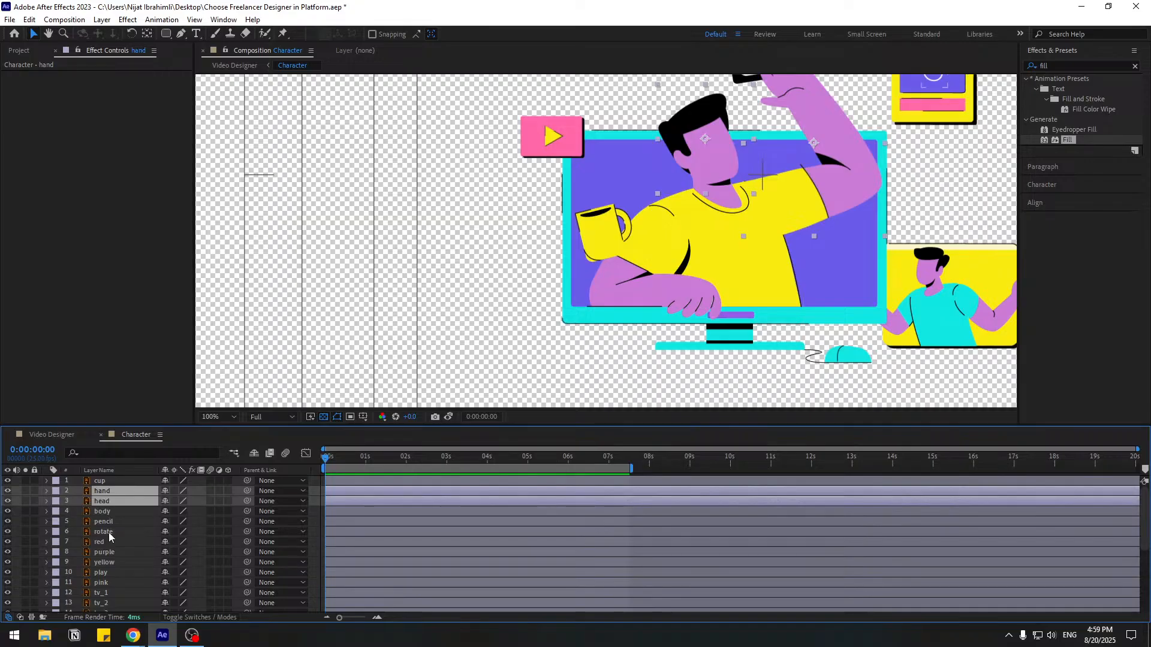
ctrl+click(109, 532)
click(109, 547)
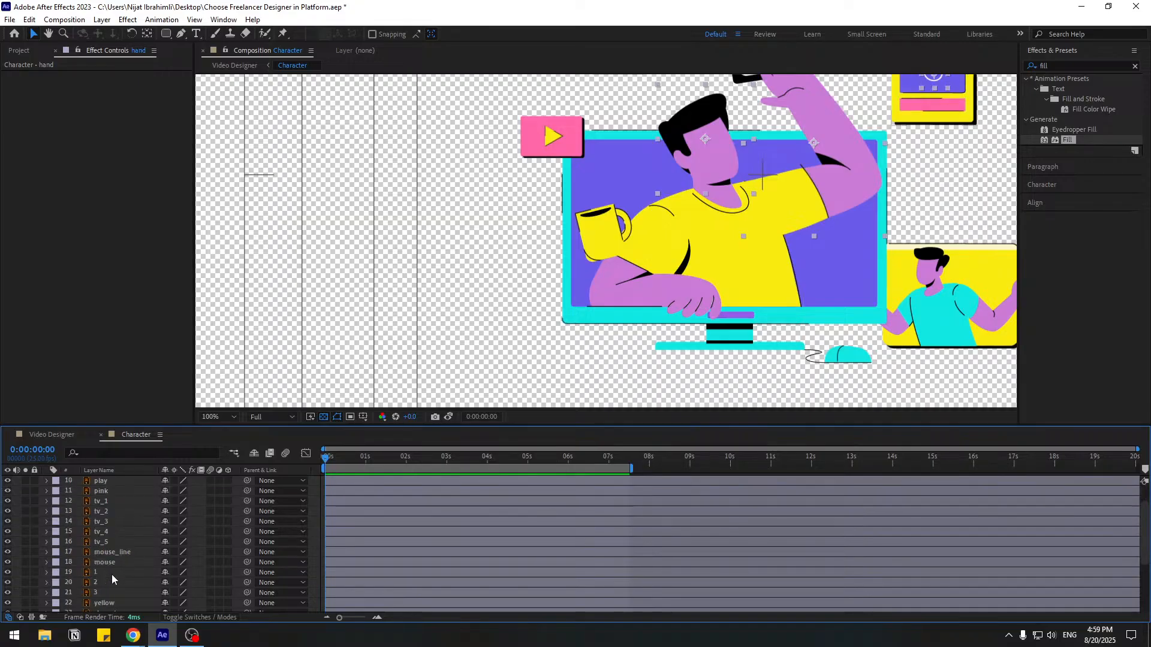
scroll(114, 575, down, 5)
shift+click(113, 603)
scroll(120, 594, up, 5)
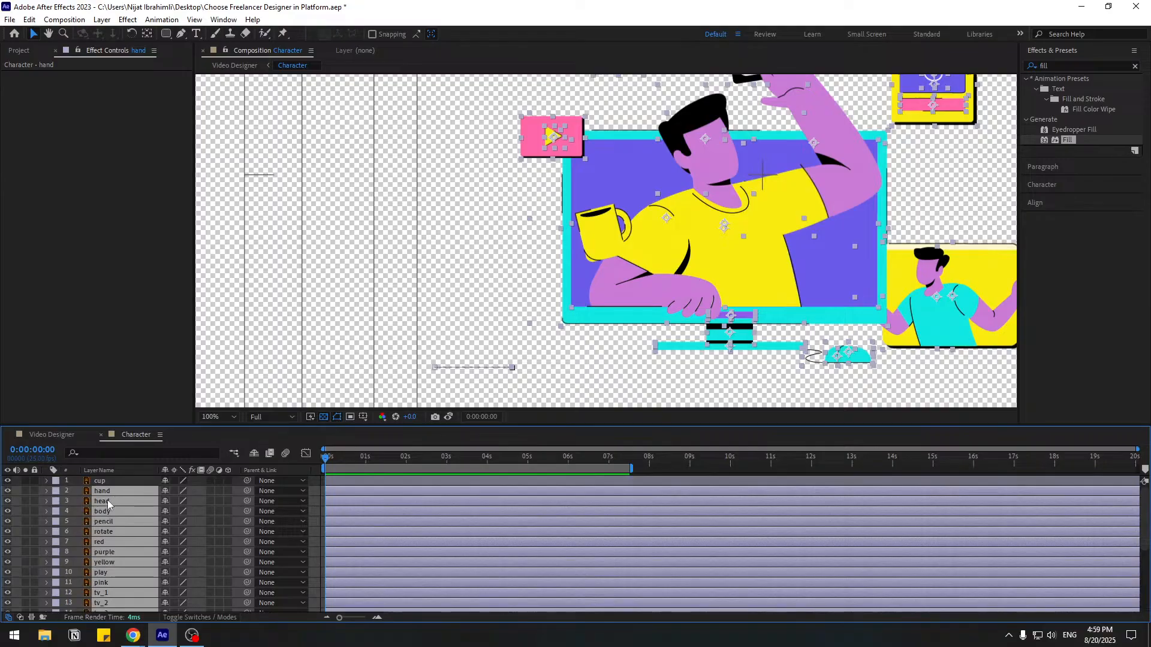
ctrl+click(108, 521)
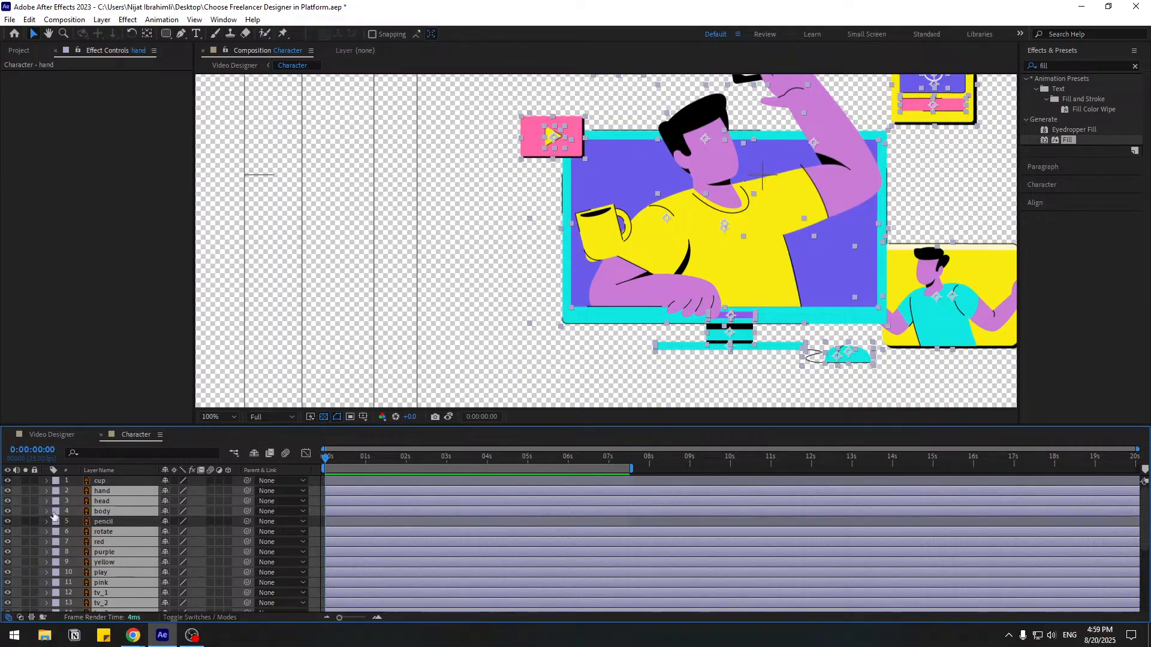
click(9, 533)
- In the Video Designer composition, start the Character layer at about 6 s and the work area at about 5.2 s, previewing the transition
click(57, 435)
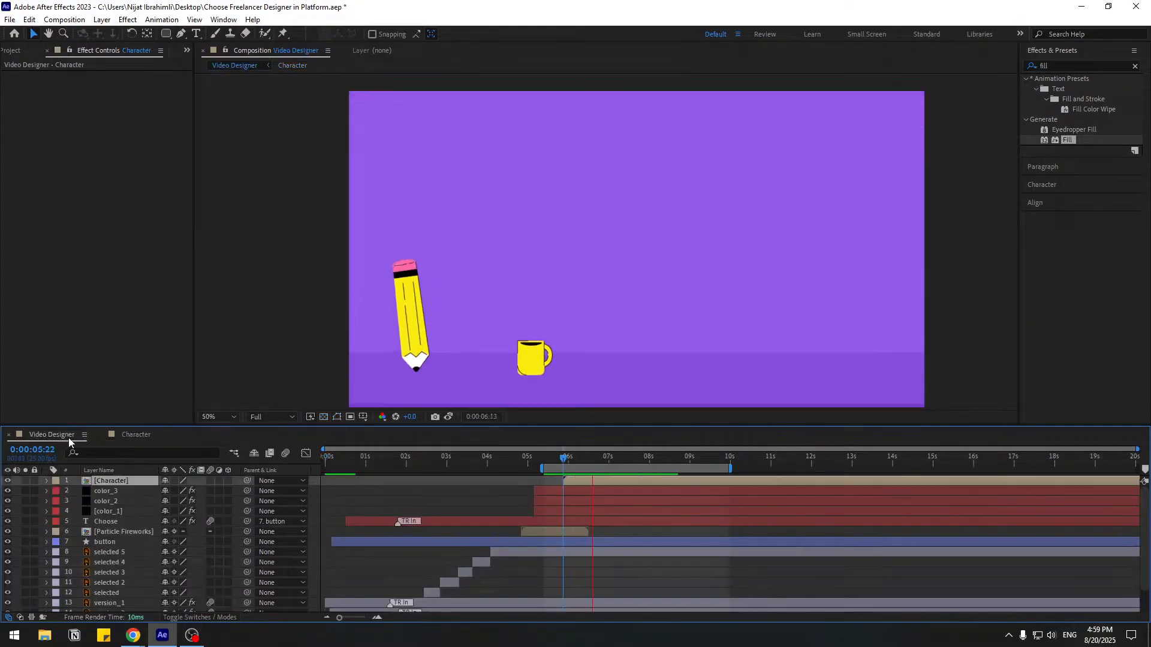
key(space)
key(space)
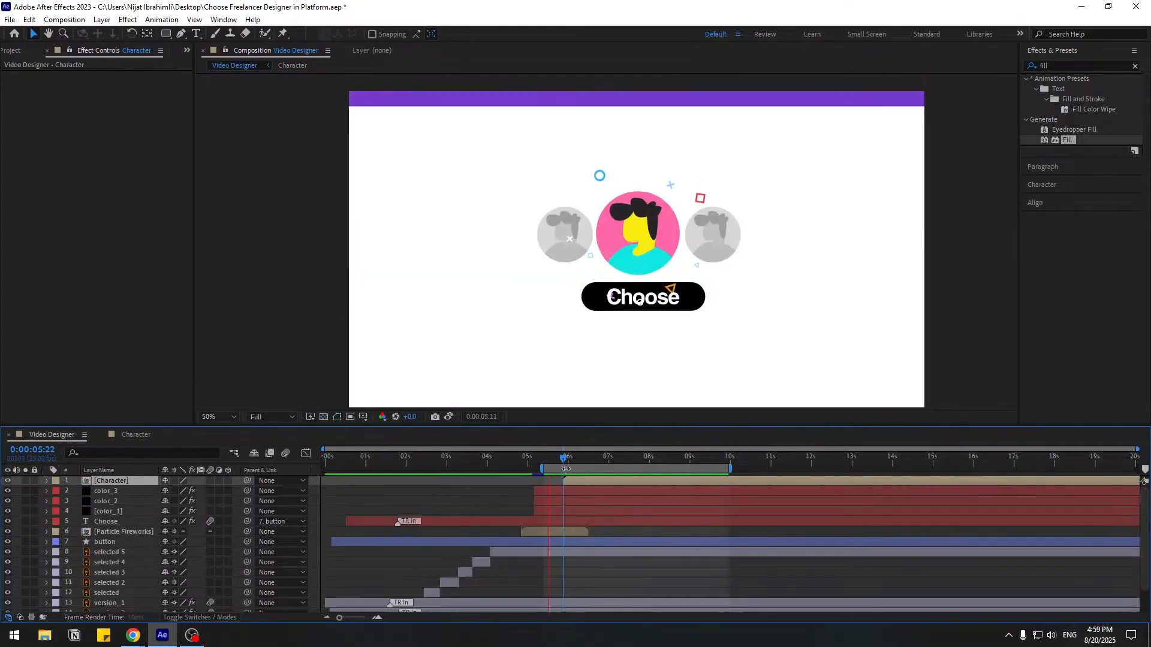
key(space)
key(space)
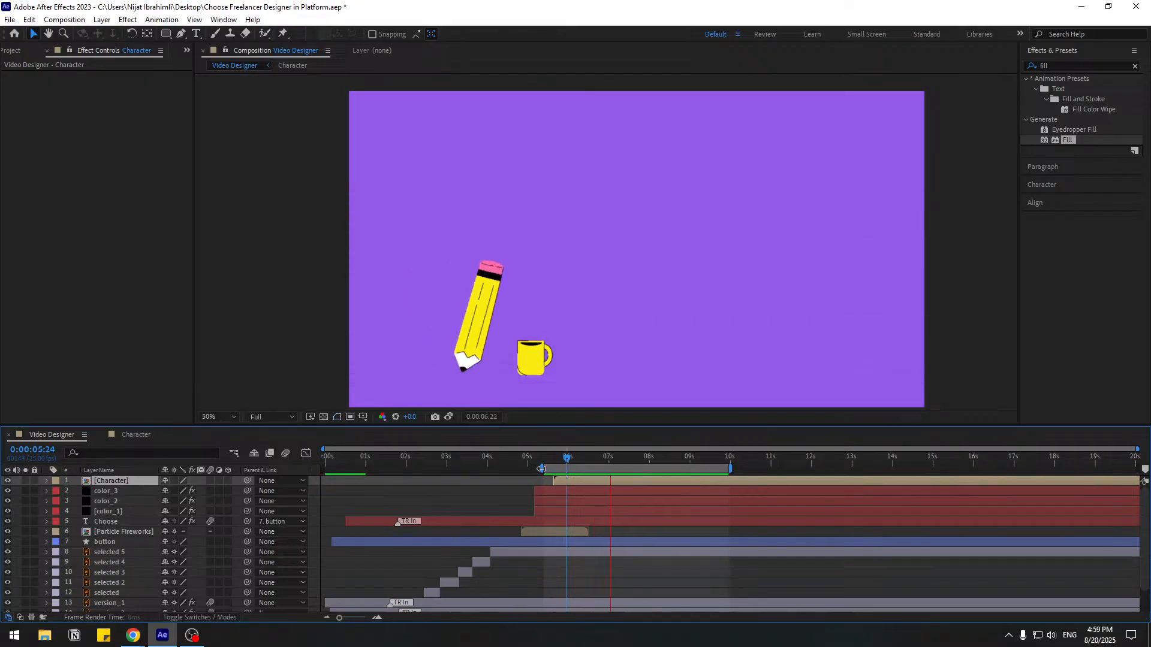
key(space)
drag(543, 469, 584, 482)
key(space)
key(space)
key(space)
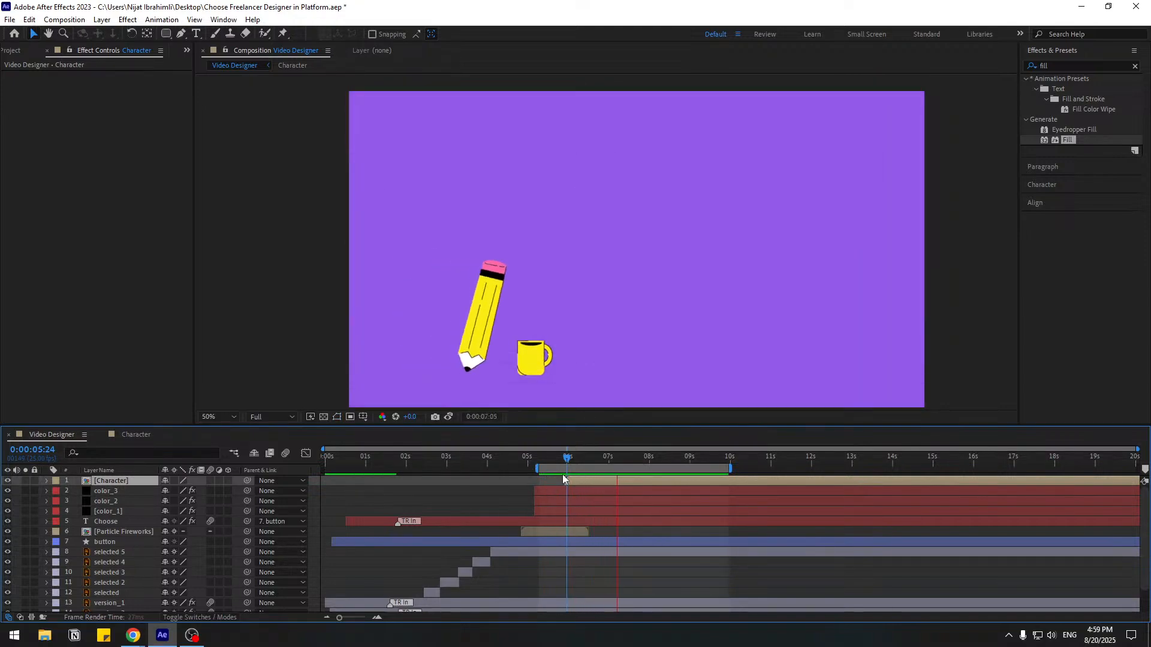
key(space)
- Back in the Character composition, shift the cup's Position and Rotation keyframes so they begin at frame 4
double_click(576, 480)
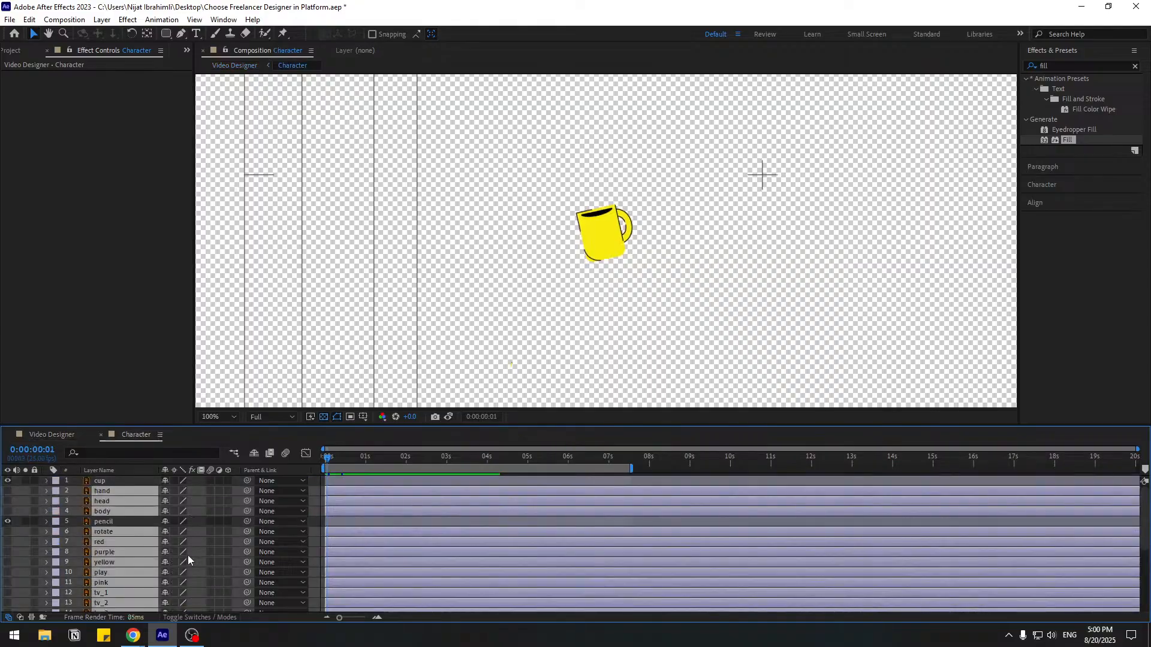
click(347, 523)
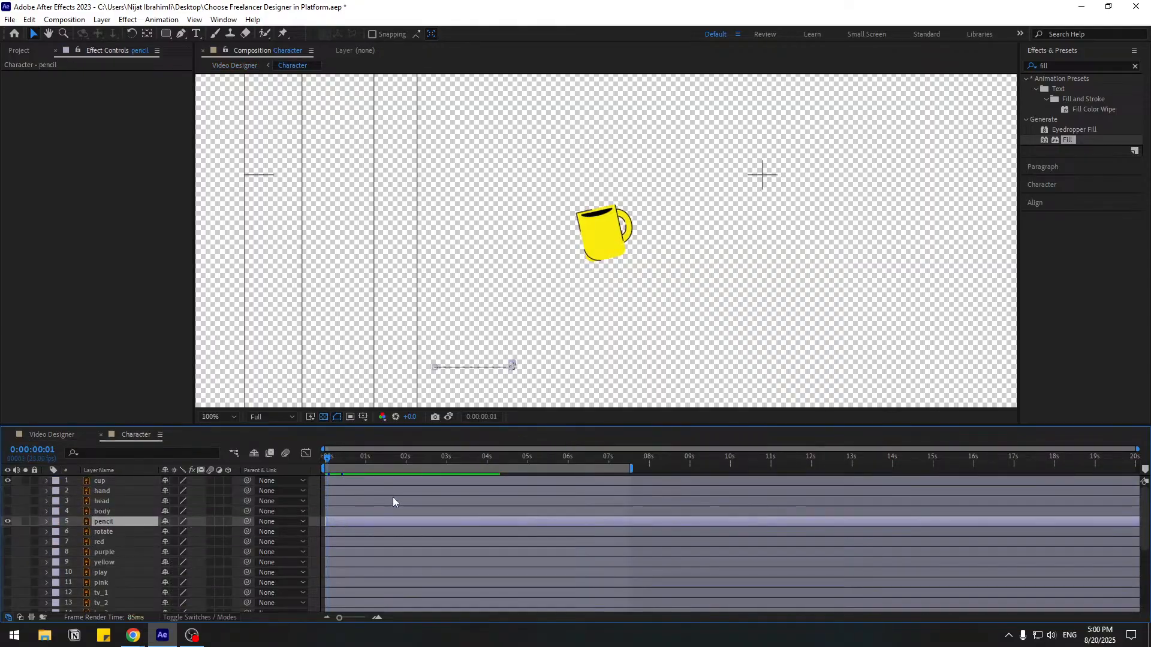
click(609, 241)
key(u)
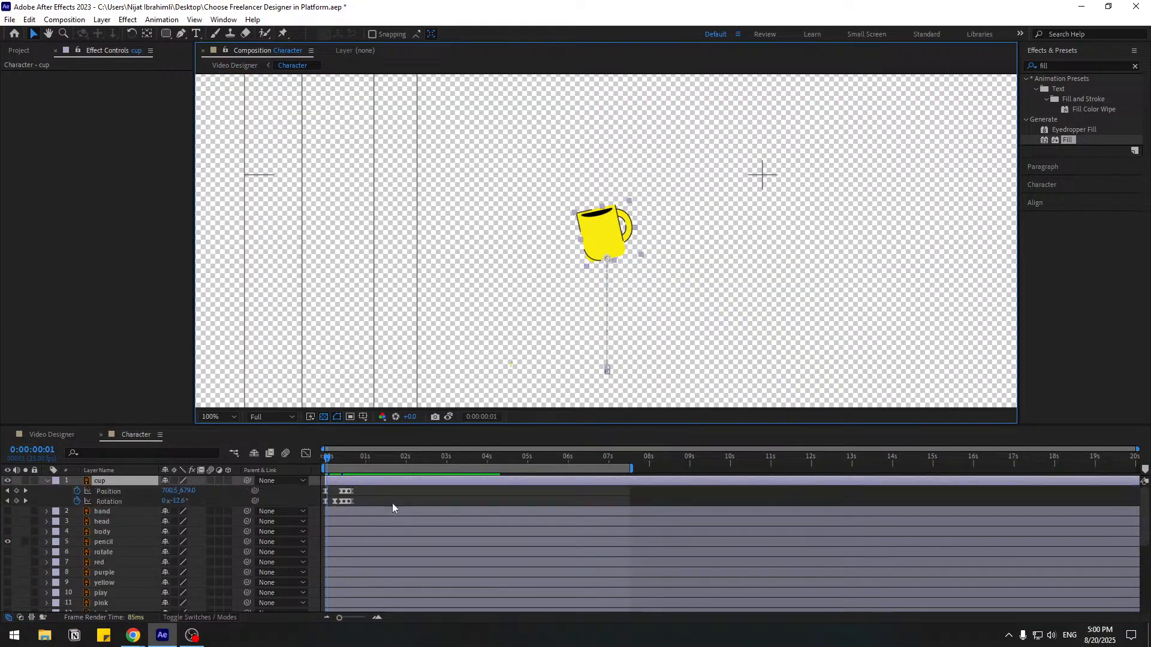
click(326, 460)
key(=)
key(=)
key(=)
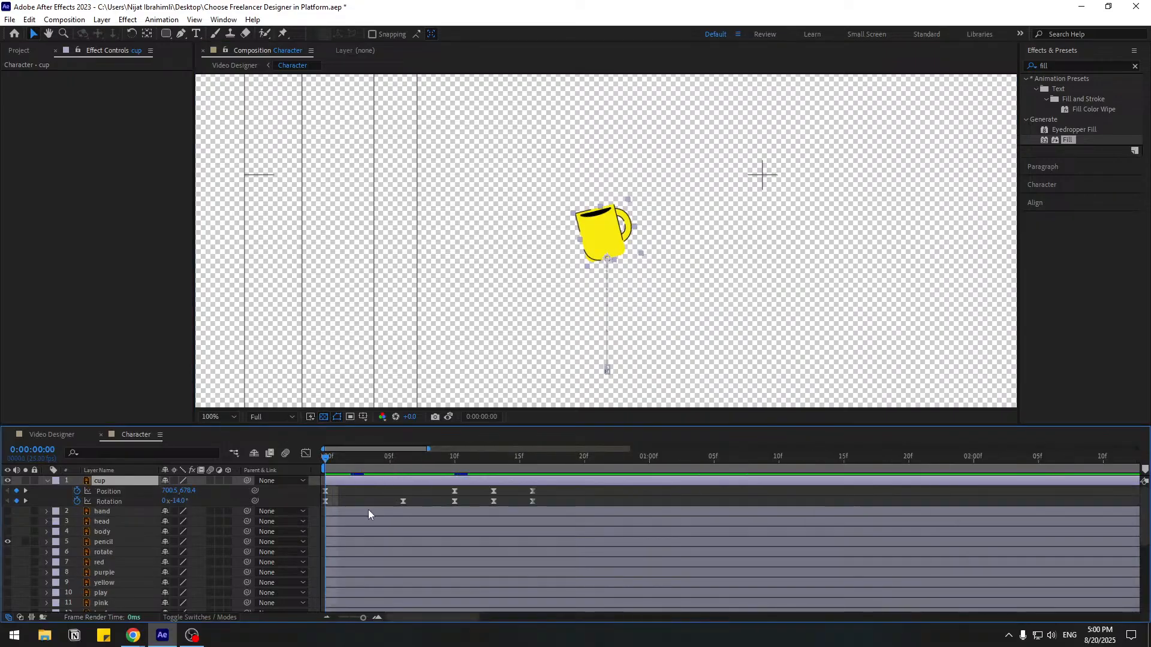
drag(500, 489, 351, 507)
click(373, 499)
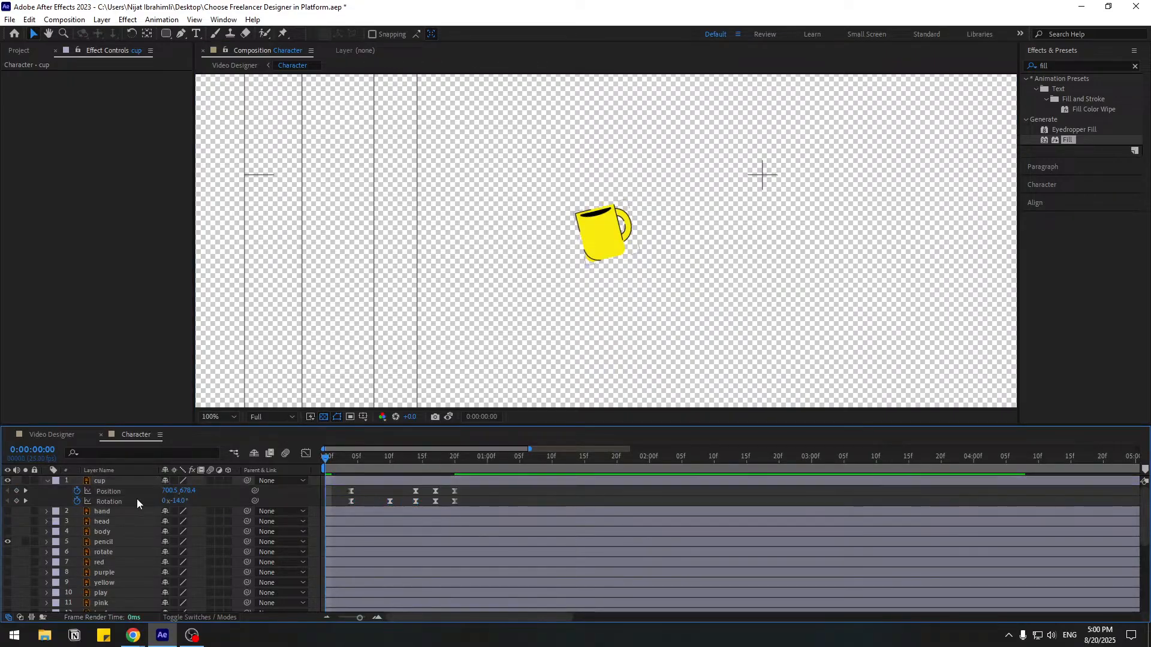
- Keyframe the cup's Scale at 0% at frame 0 and 100% at frame 4
click(113, 482)
key(shift+s)
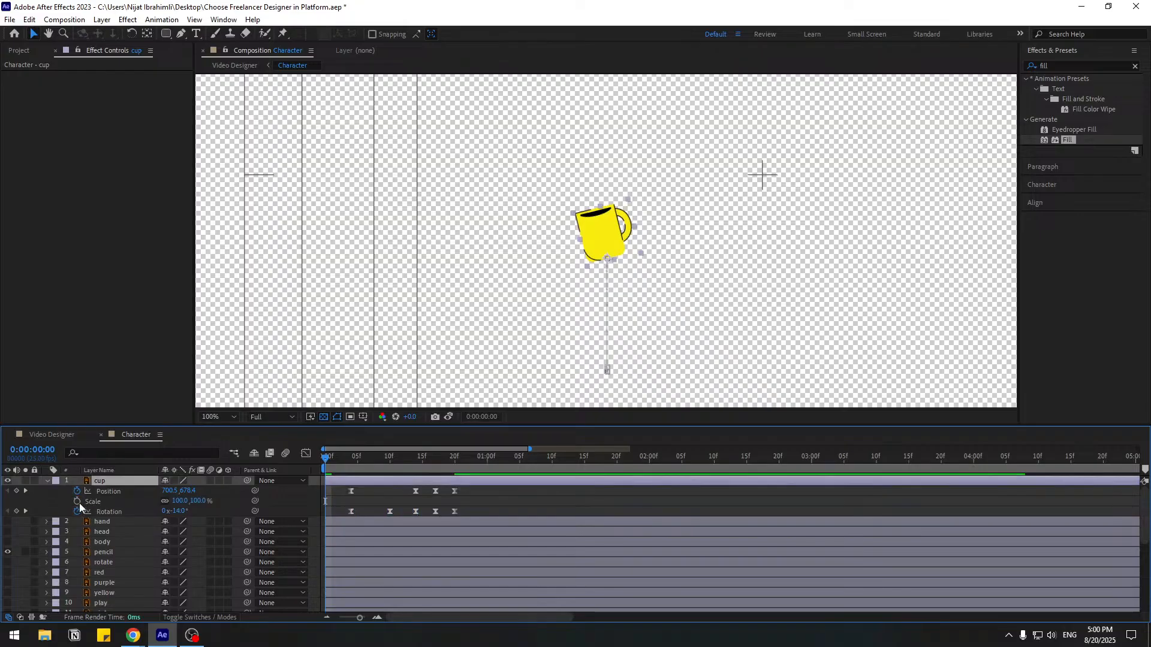
click(77, 502)
drag(340, 456, 351, 458)
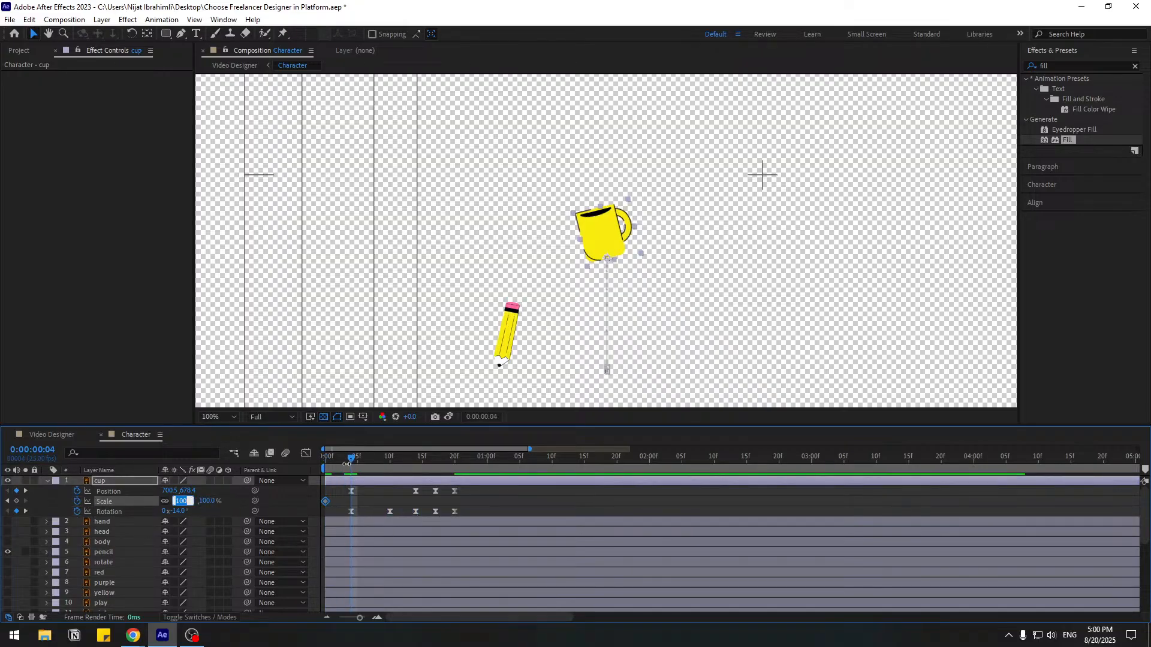
mouse_move(352, 458)
mouse_down()
mouse_move(311, 469)
mouse_move(351, 458)
mouse_up()
click(186, 499)
text(0)
key(Return)
click(181, 501)
text(100)
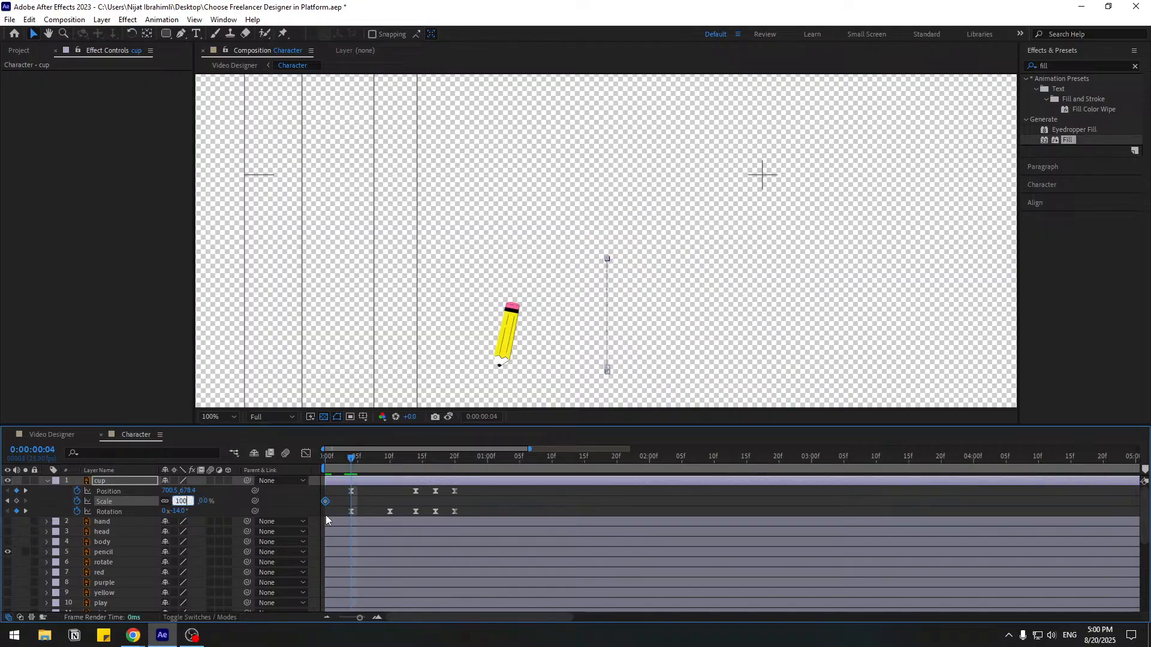
key(Return)
- Apply Easy Ease to both of the cup's Scale keyframes and preview the pop-in
click(325, 501)
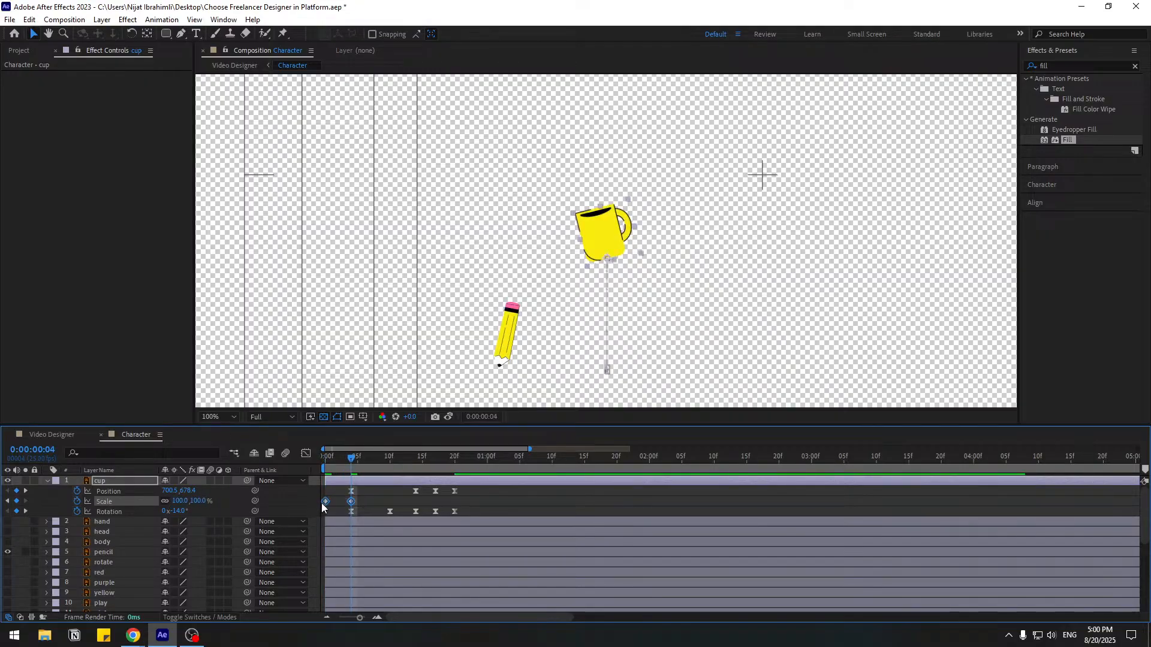
right_click(325, 501)
mouse_move(419, 493)
click(504, 533)
key(space)
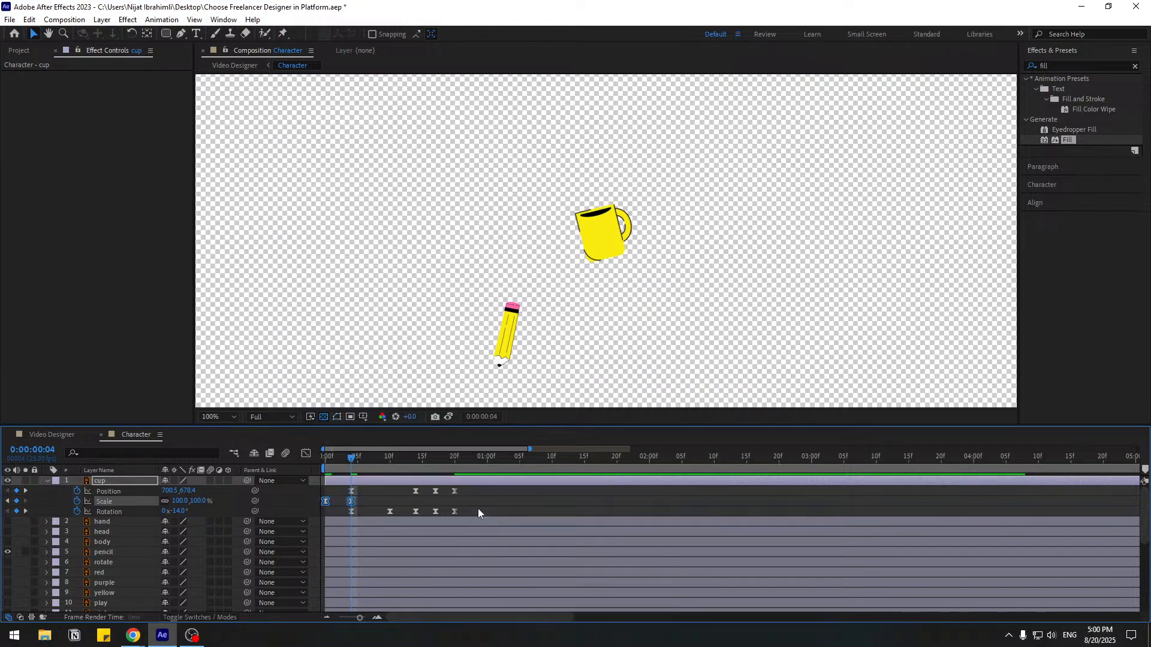
key(space)
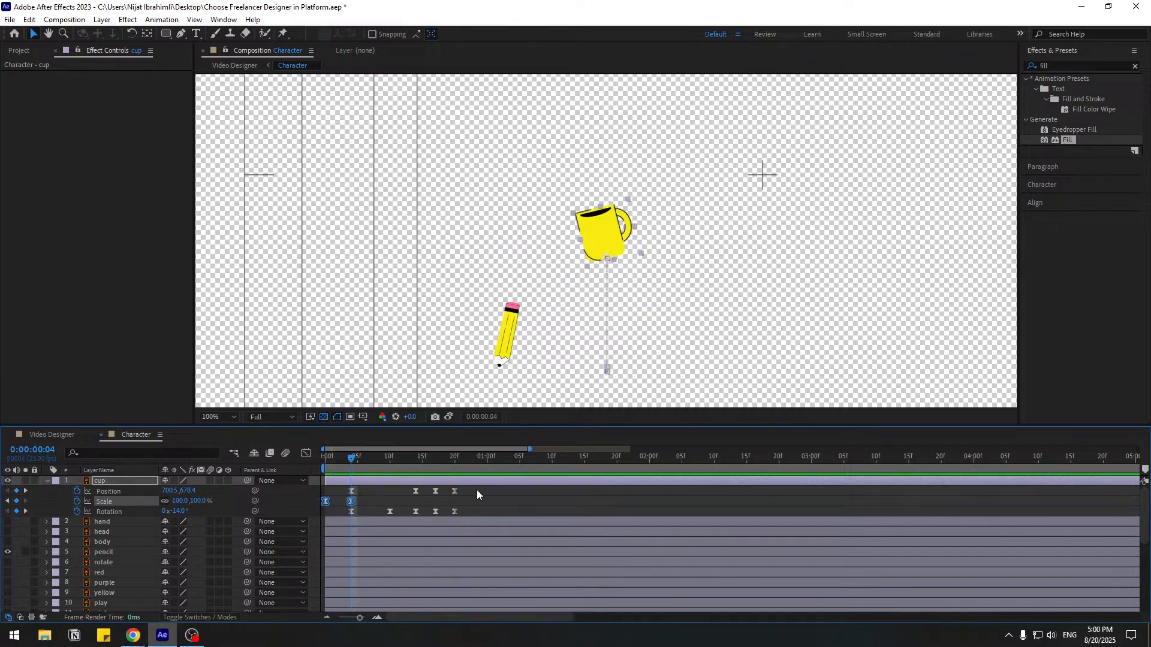
- Shift the cup's Position, Rotation and final Scale keyframes to begin at frame 7, and preview the transition in the Video Designer composition
drag(478, 493, 371, 512)
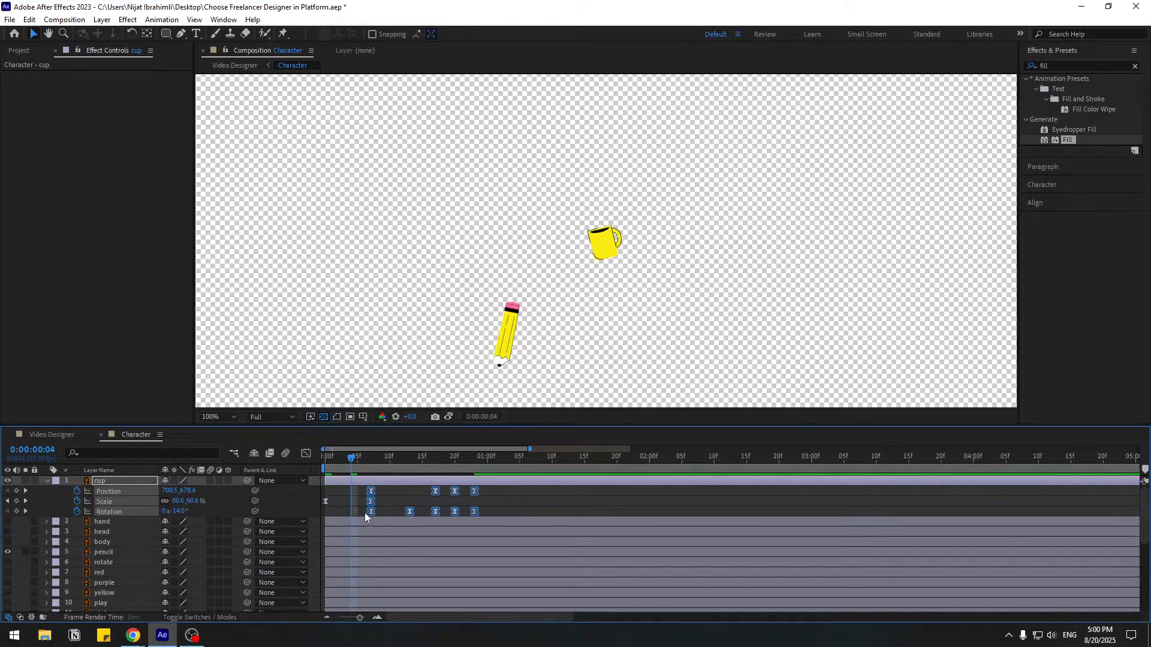
key(space)
click(57, 434)
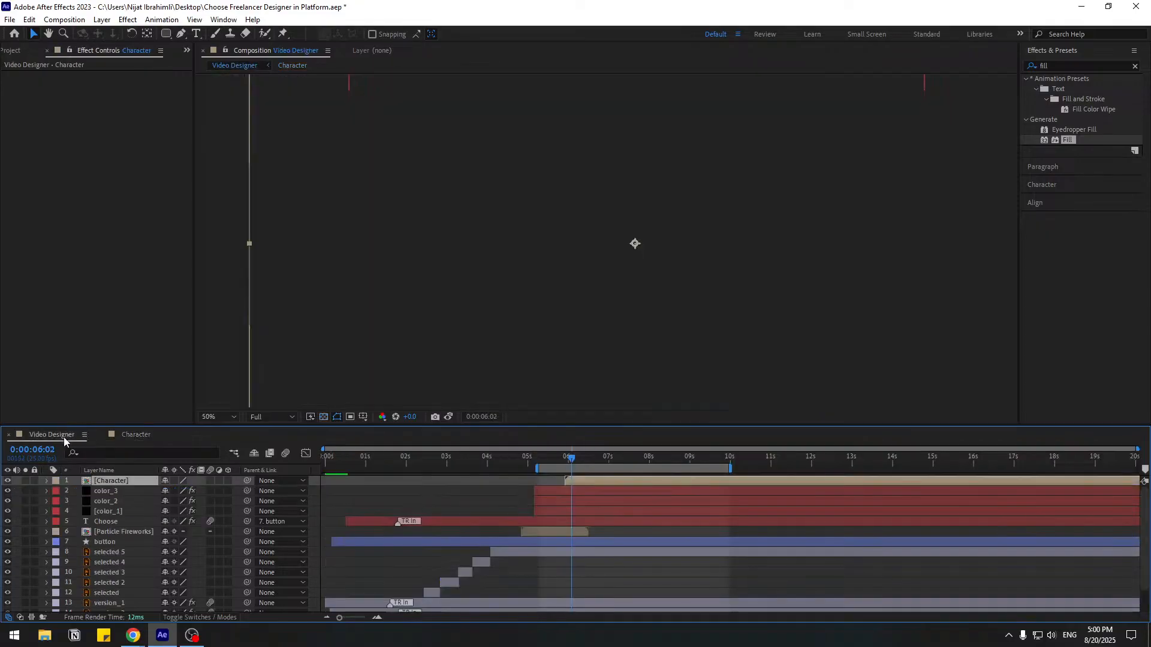
key(space)
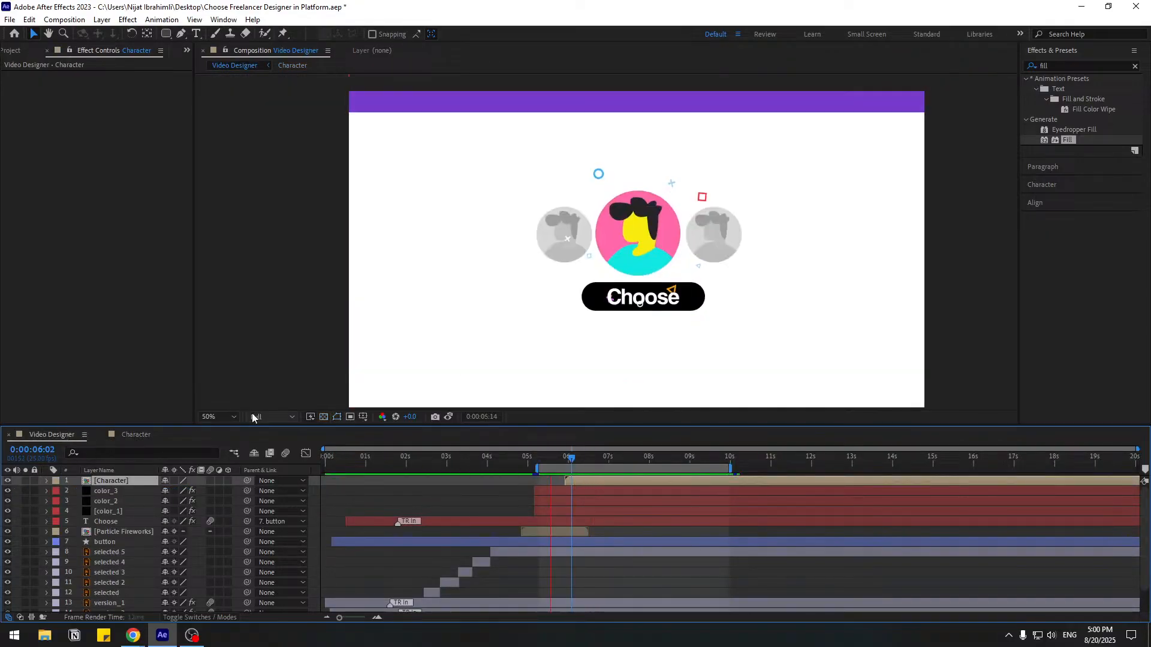
click(459, 508)
key(space)
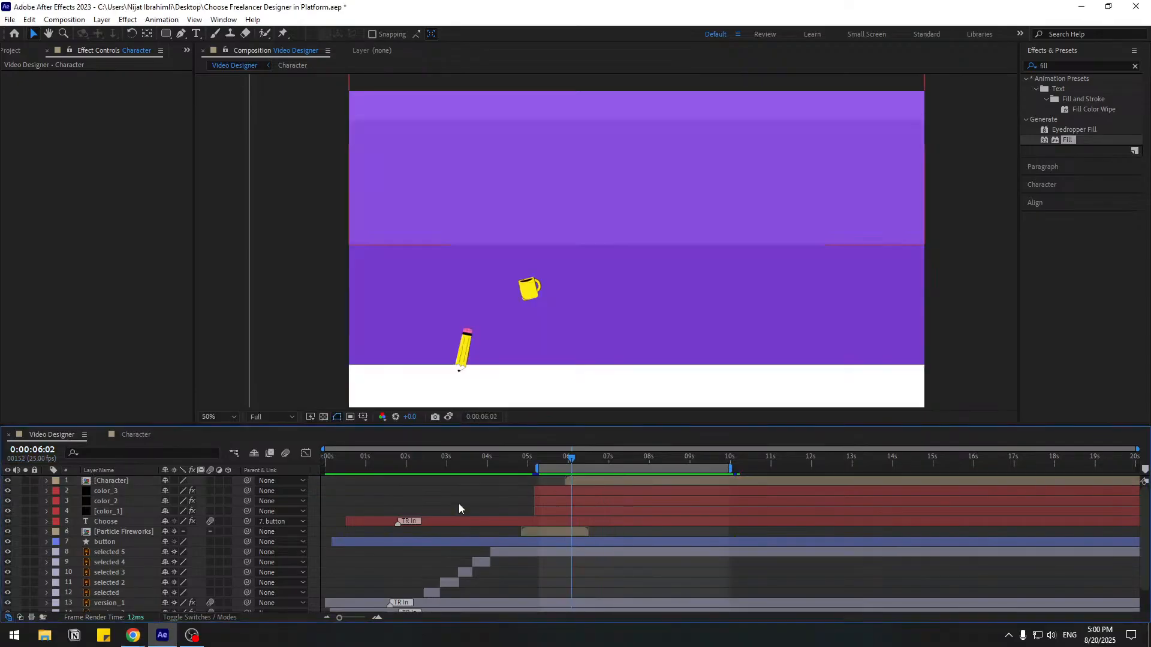
key(space)
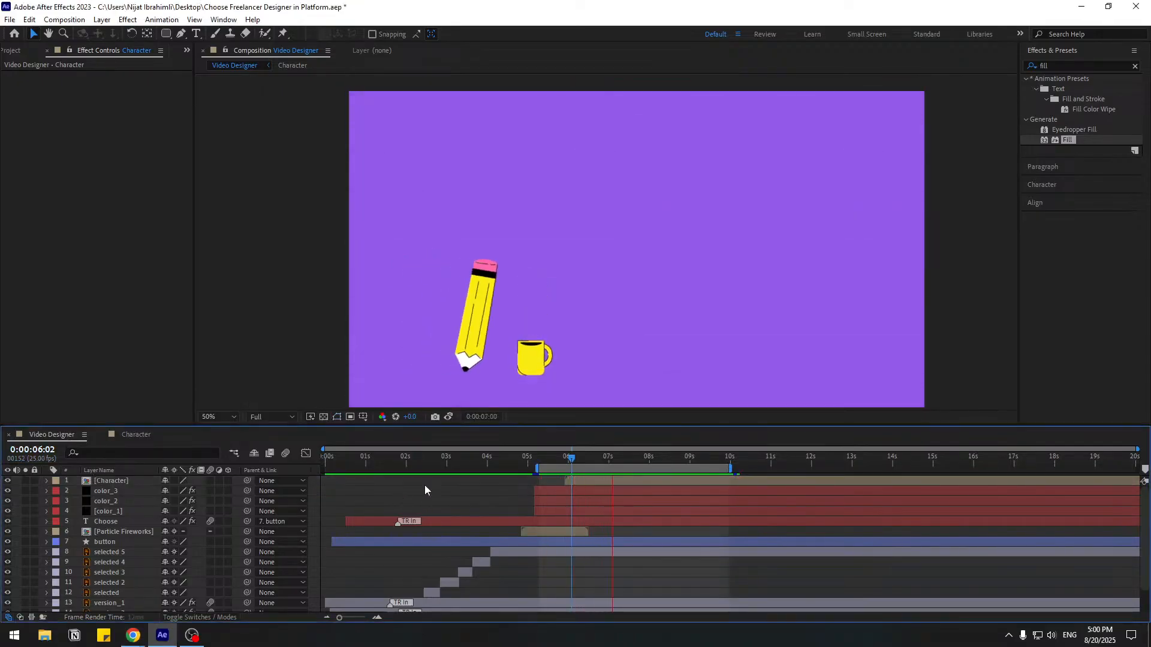
key(space)
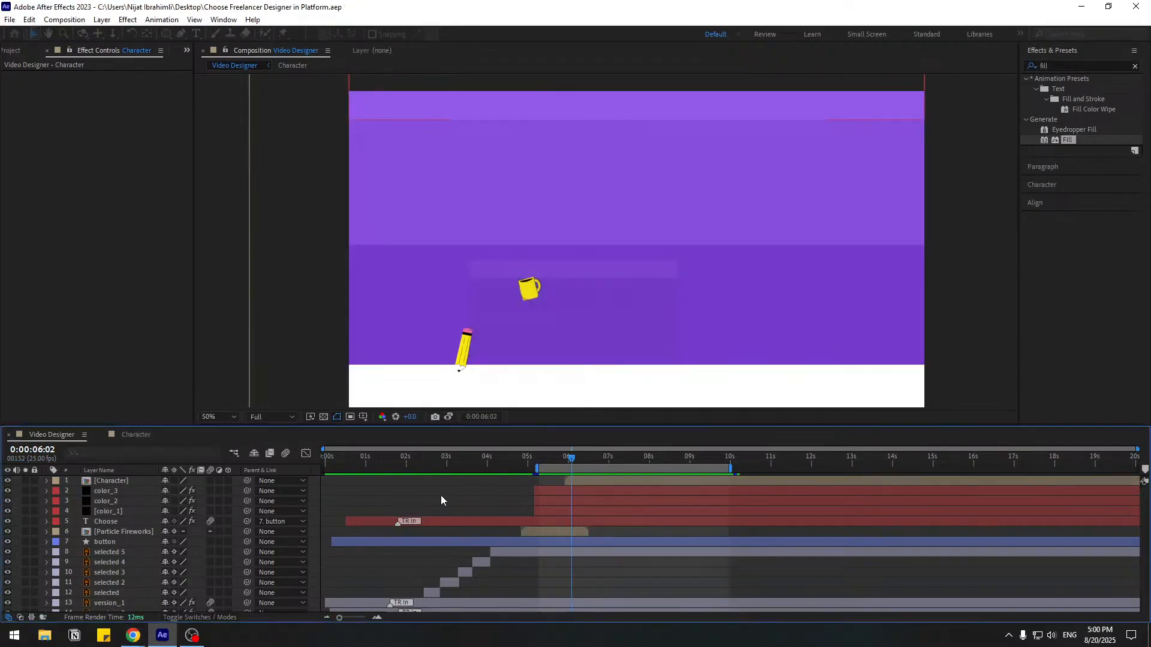
- Return to the Character composition and collapse the cup layer's properties
click(134, 434)
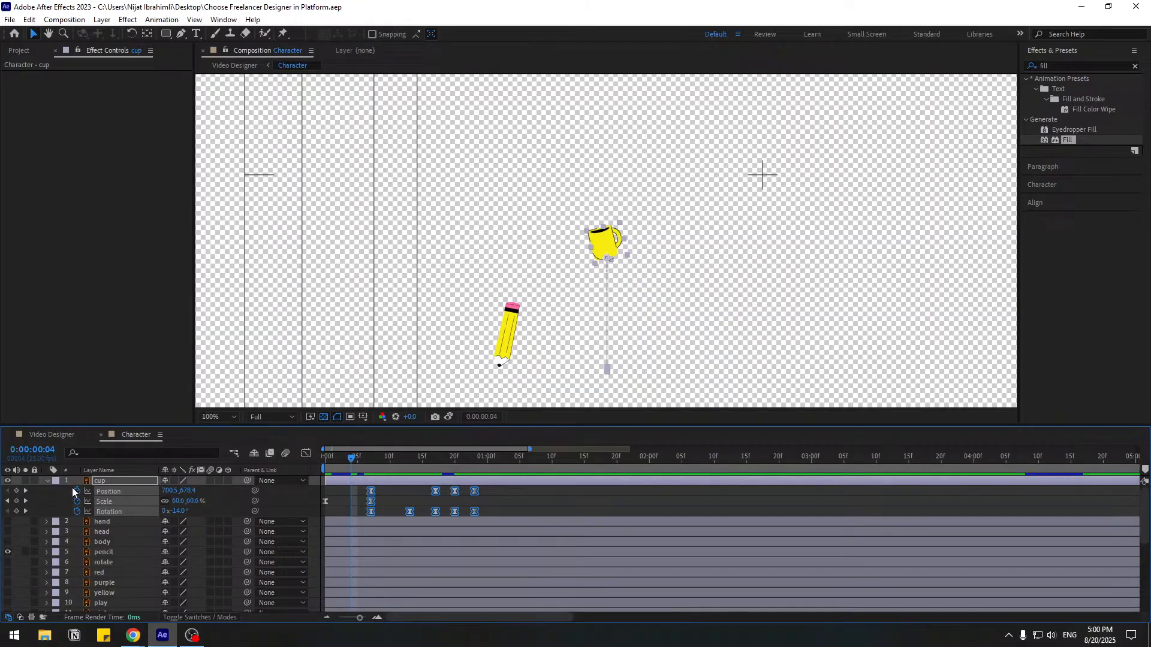
click(47, 481)
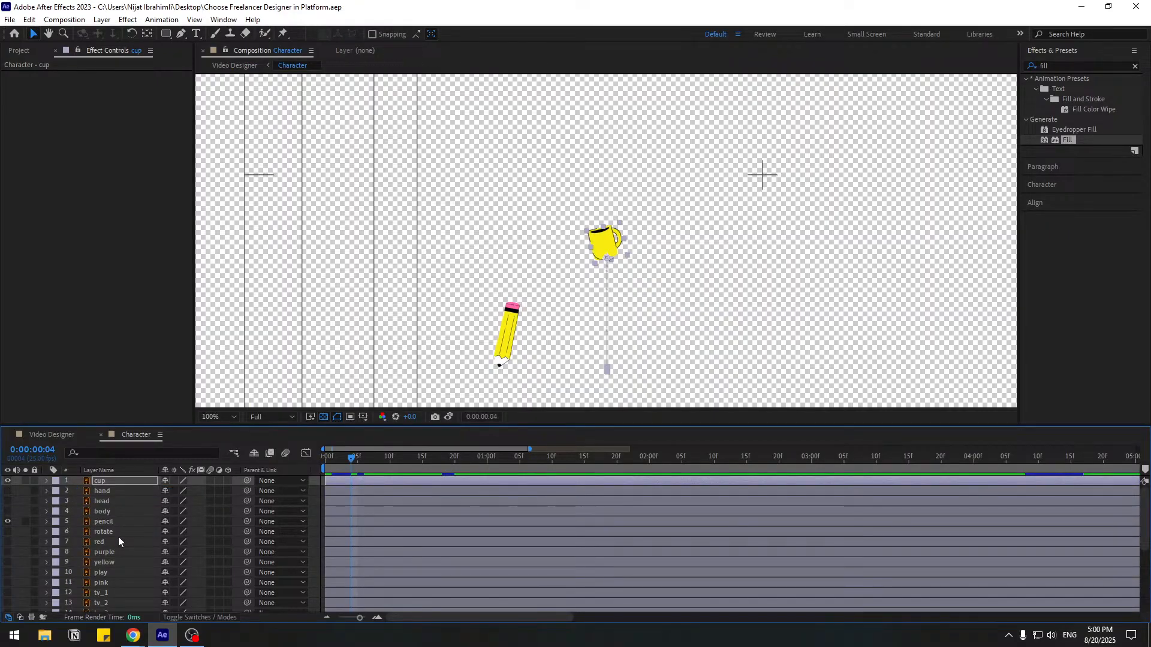
click(324, 416)
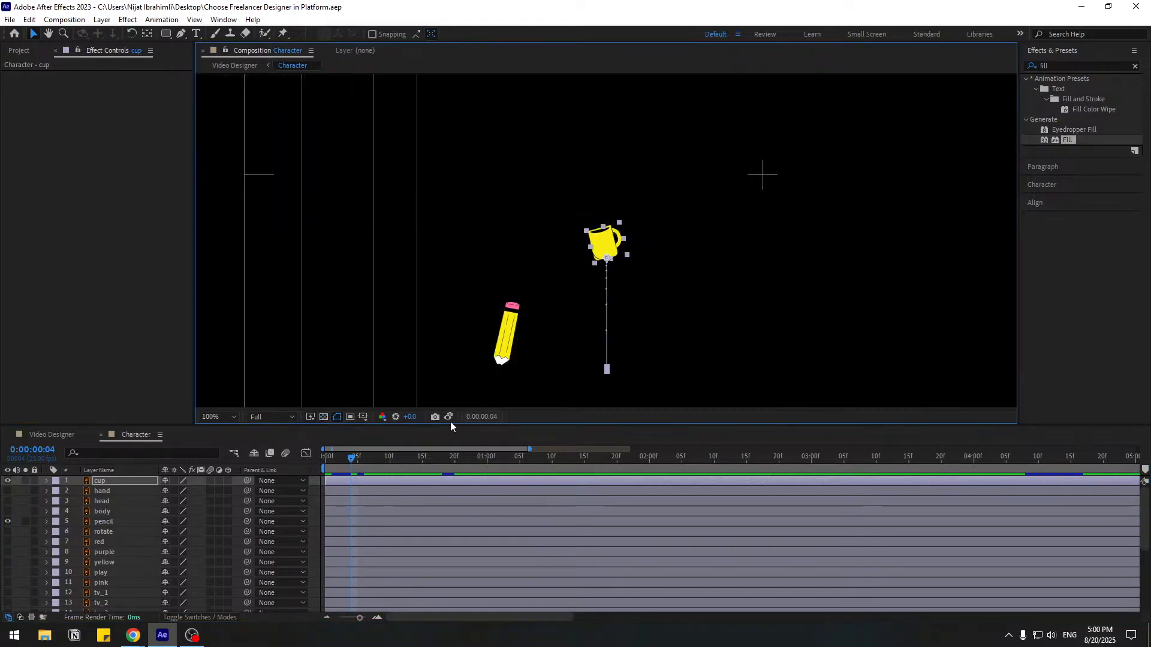
click(324, 417)
scroll(440, 333, down, 2)
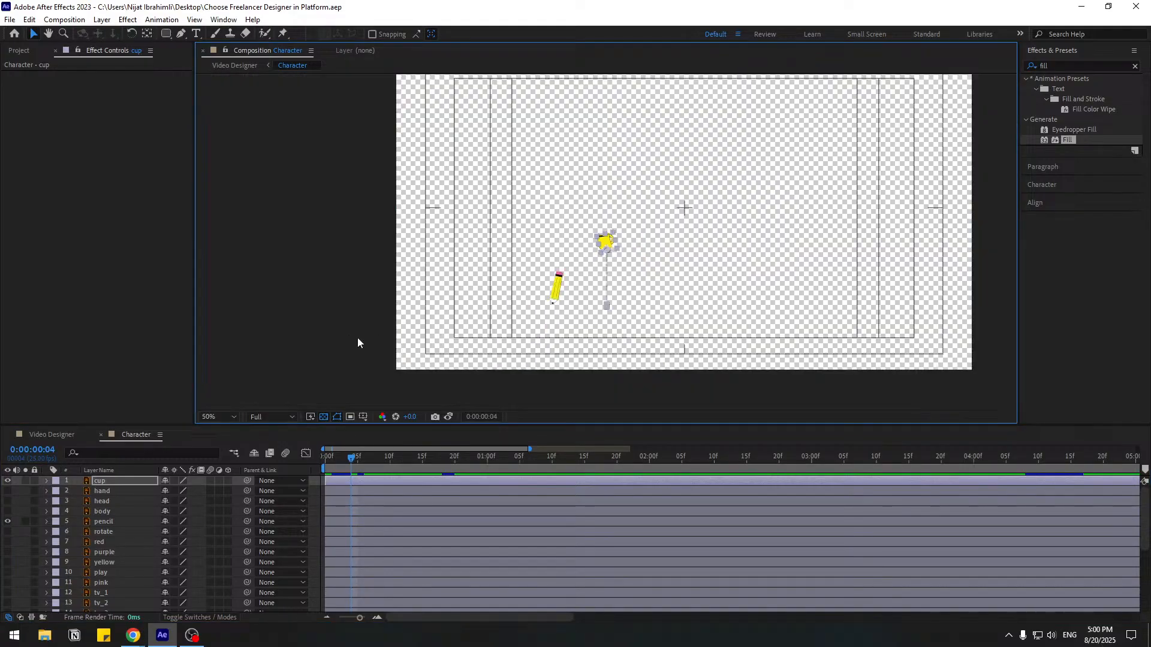
scroll(429, 360, up, 2)
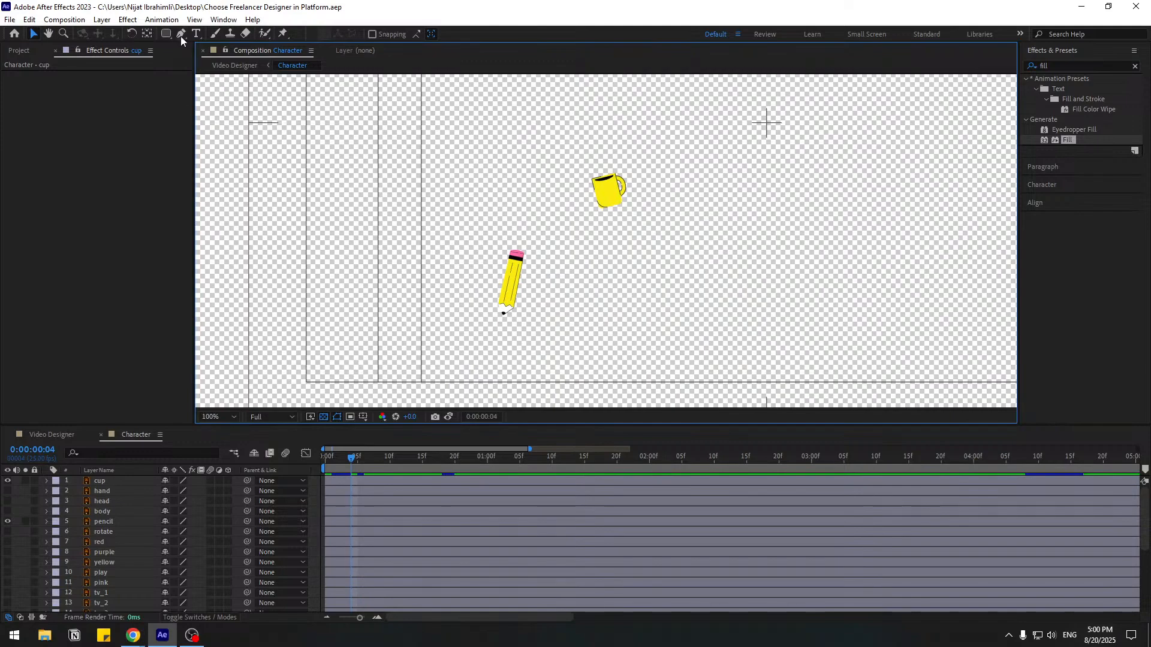
- With the Pen tool active, reveal the pencil layer's keyframes and set the current time to frame 16
click(181, 35)
scroll(489, 327, up, 4)
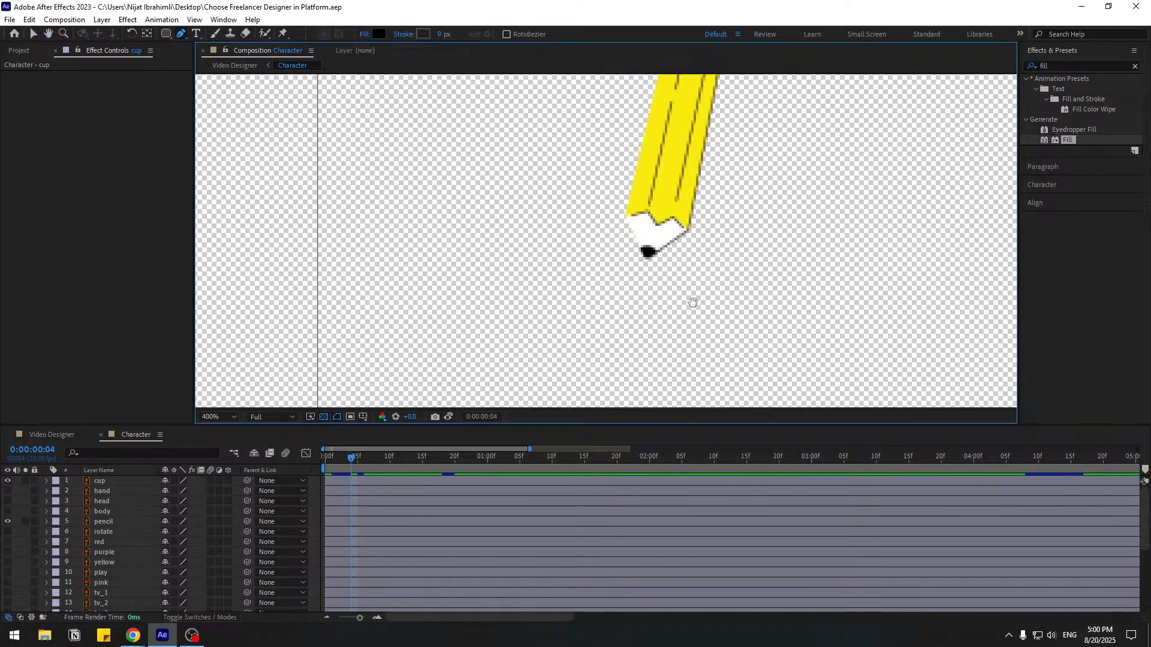
mouse_move(336, 458)
mouse_down()
mouse_move(319, 462)
mouse_move(410, 457)
mouse_up()
click(109, 522)
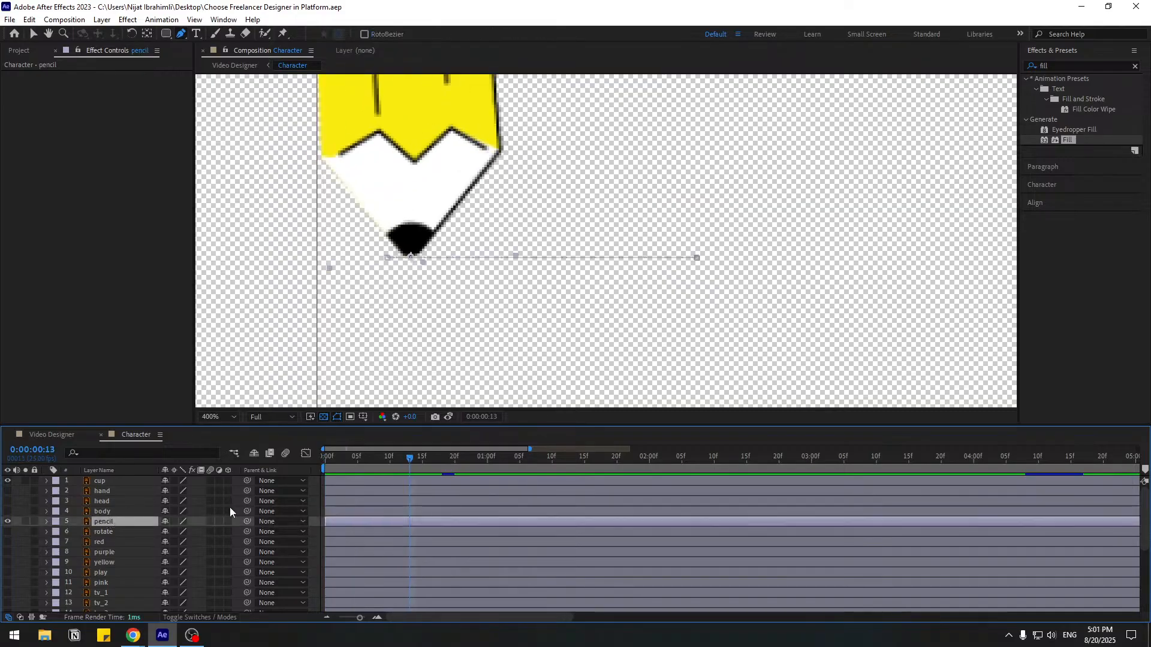
key(u)
mouse_move(339, 463)
mouse_down()
mouse_move(325, 459)
mouse_move(427, 457)
mouse_up()
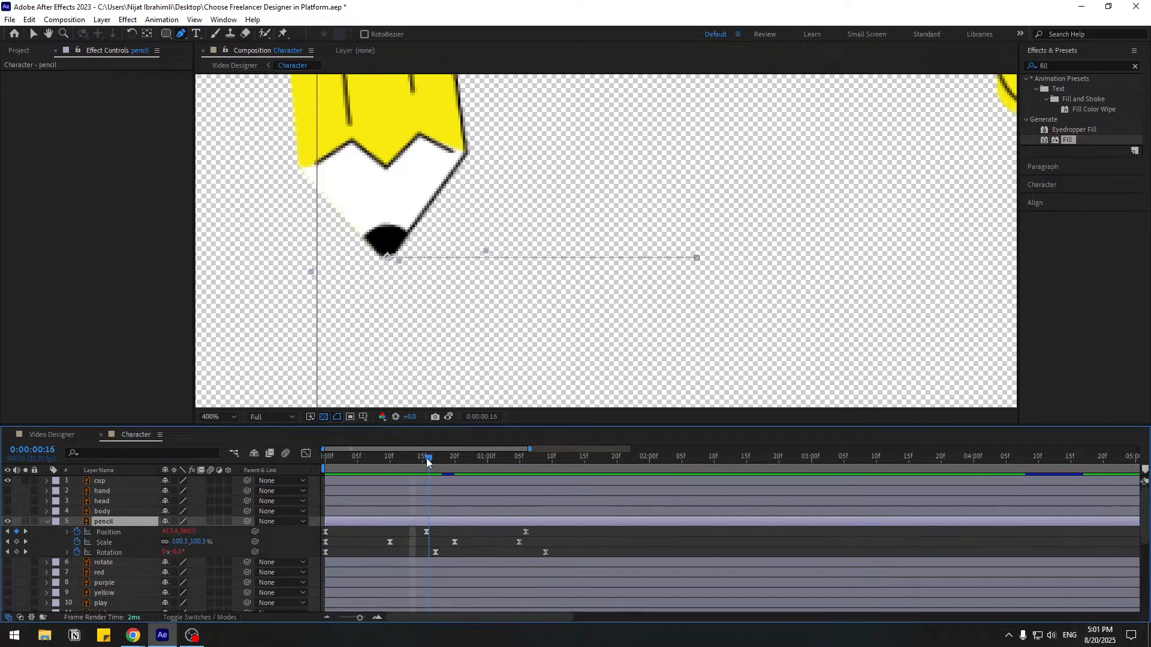
click(698, 265)
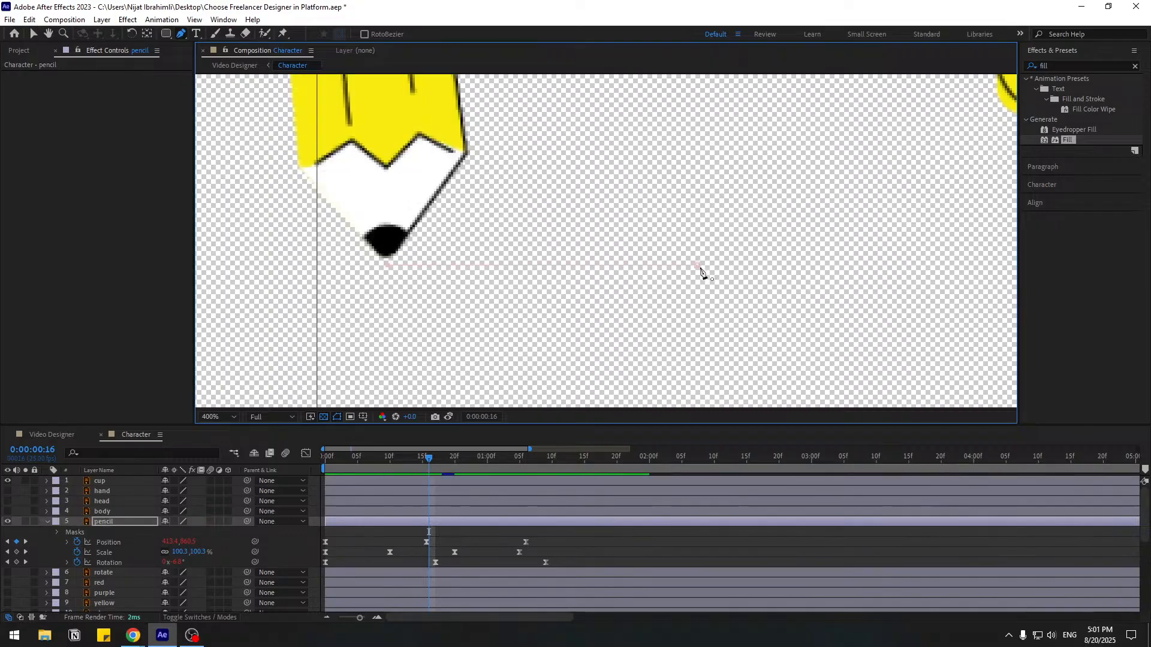
key(v)
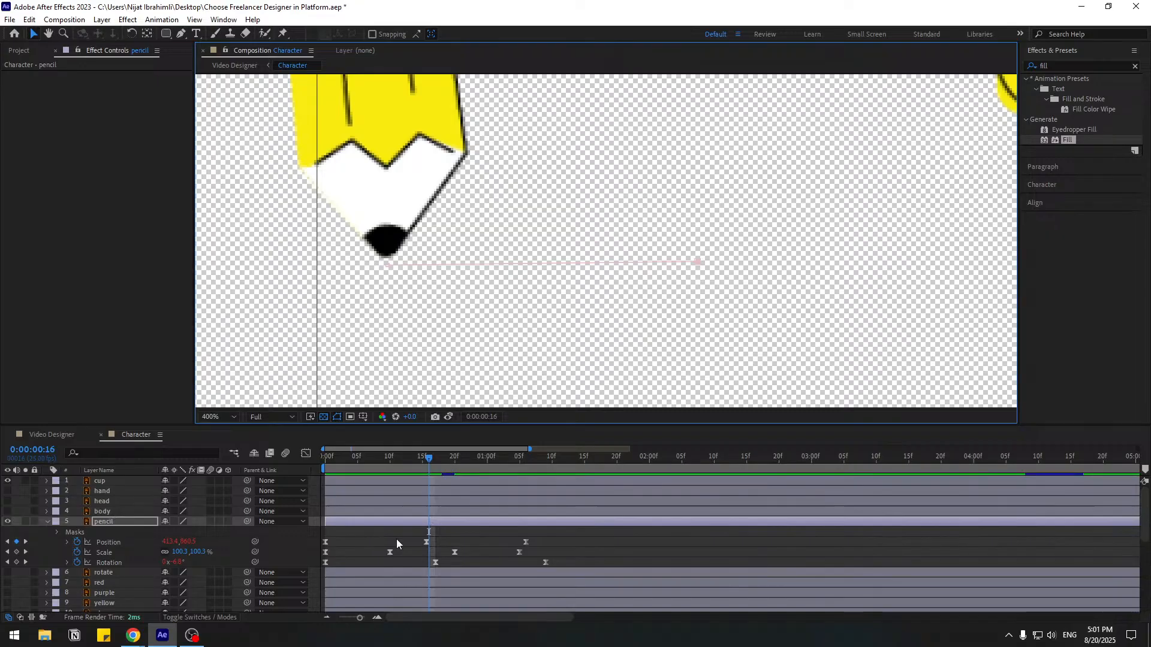
click(358, 534)
click(110, 519)
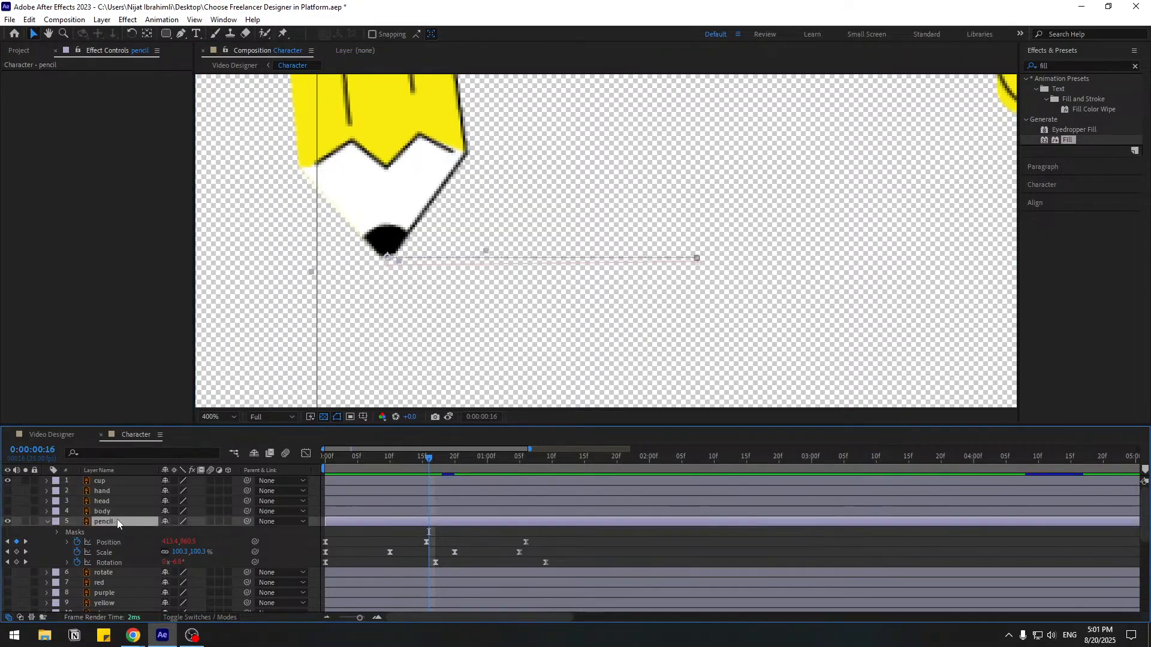
click(698, 265)
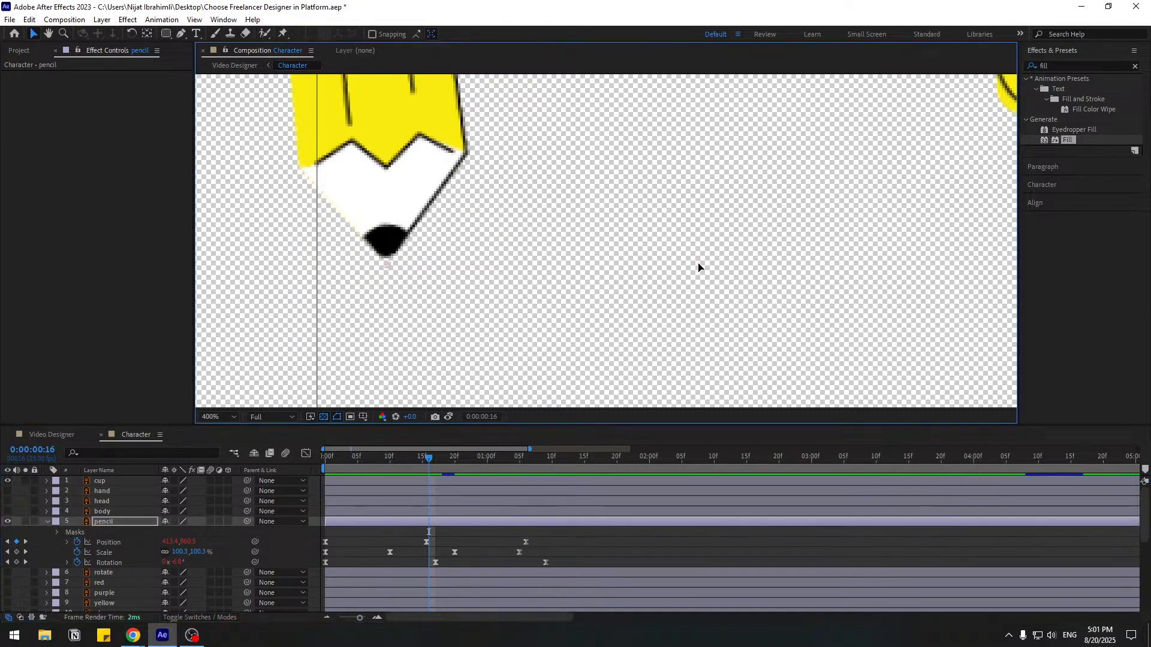
key(ctrl+z)
- With no layer selected, draw a straight horizontal Pen-tool line extending right from just below the pencil tip as a new shape layer
click(362, 541)
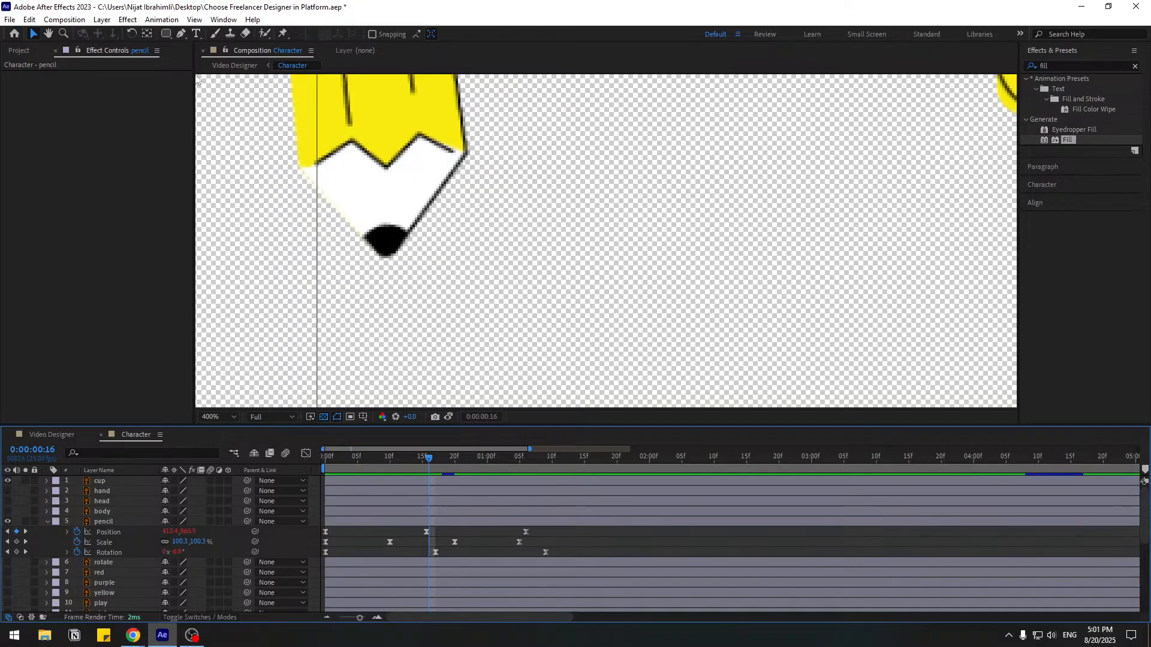
click(181, 34)
click(387, 265)
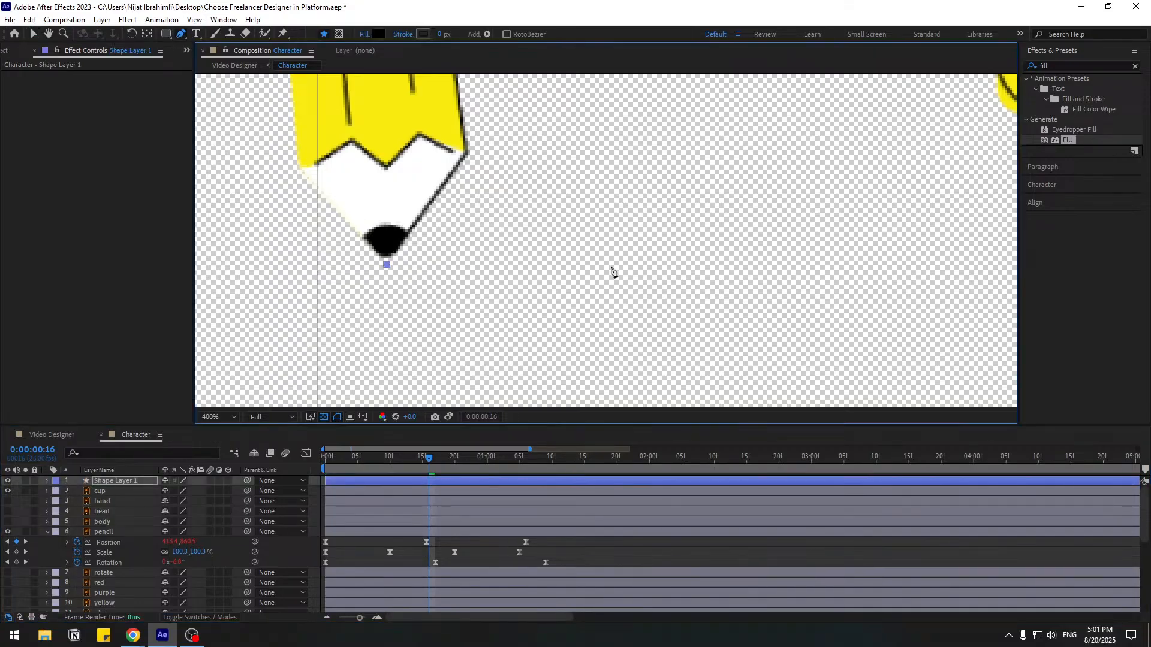
click(633, 265)
click(37, 36)
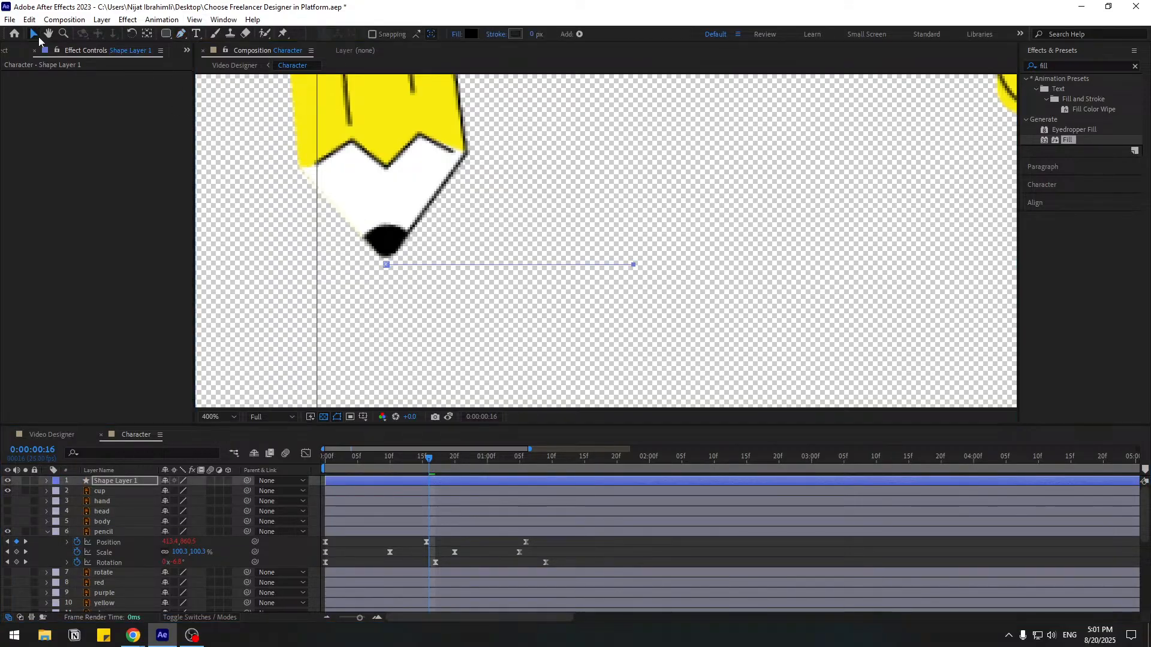
- Set the new line's fill to None and its stroke width to 3 px
click(120, 482)
click(456, 34)
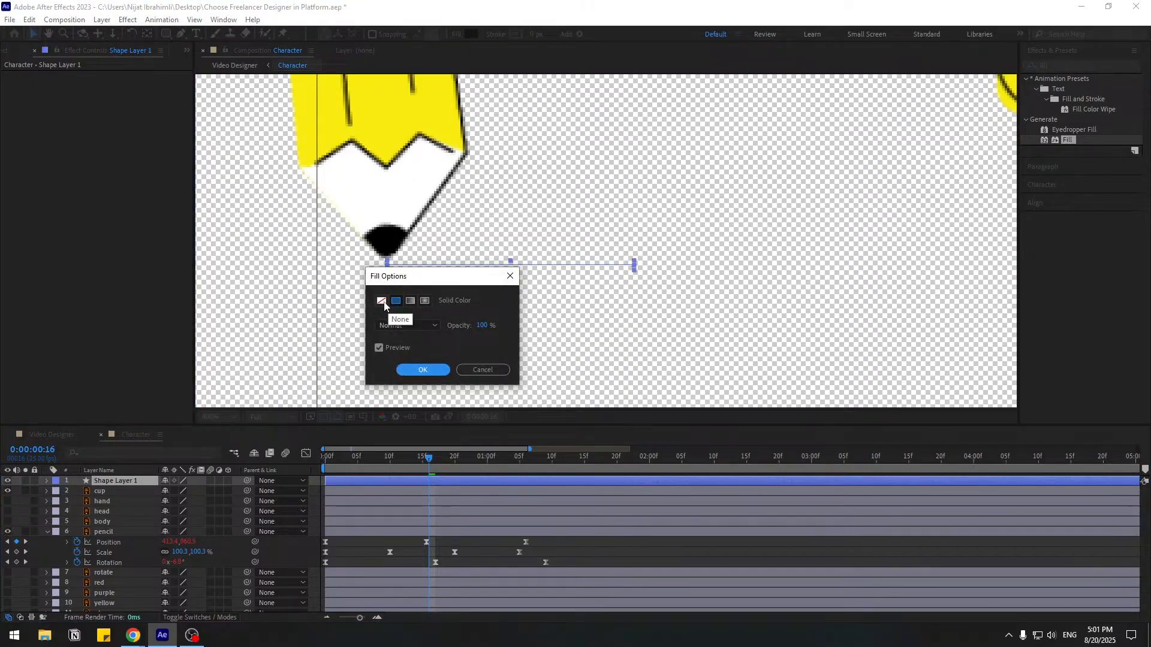
click(382, 302)
click(423, 370)
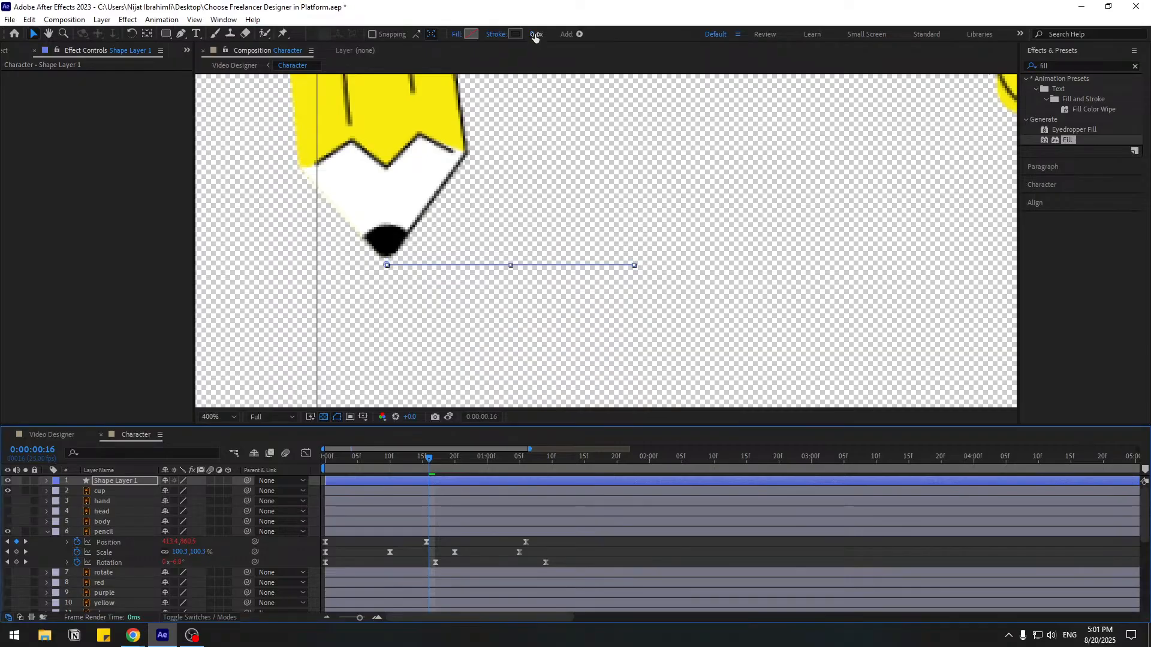
drag(535, 36, 540, 35)
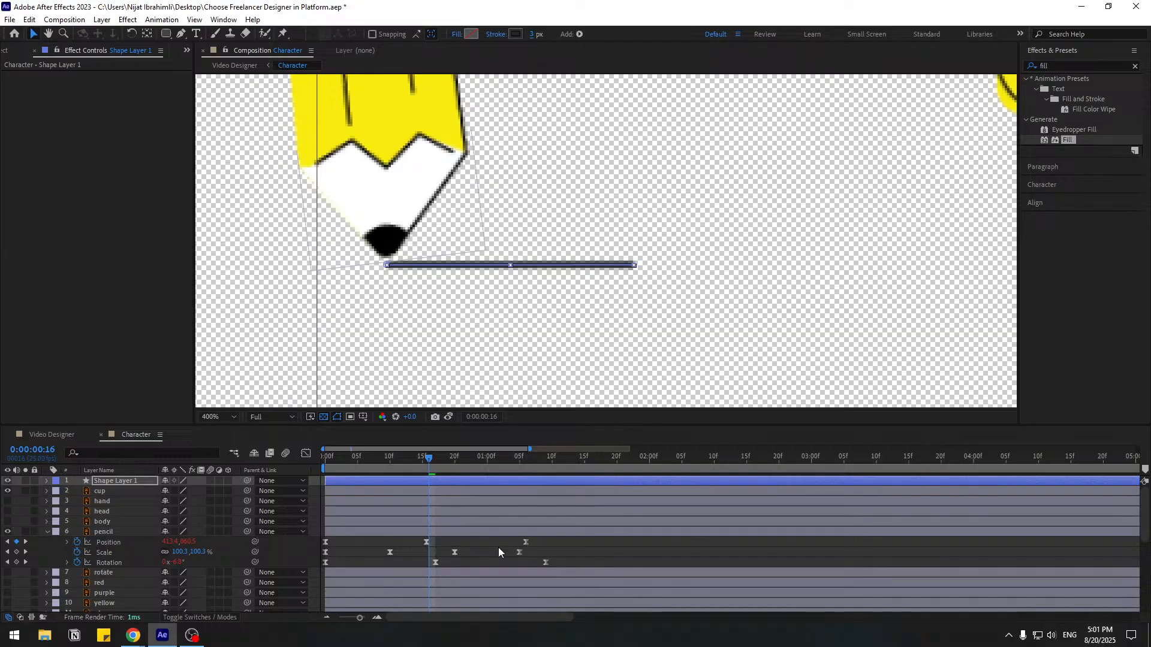
- At 0:00:01:02, extend the line's right end point to below the pencil tip and save the project
drag(480, 458, 498, 459)
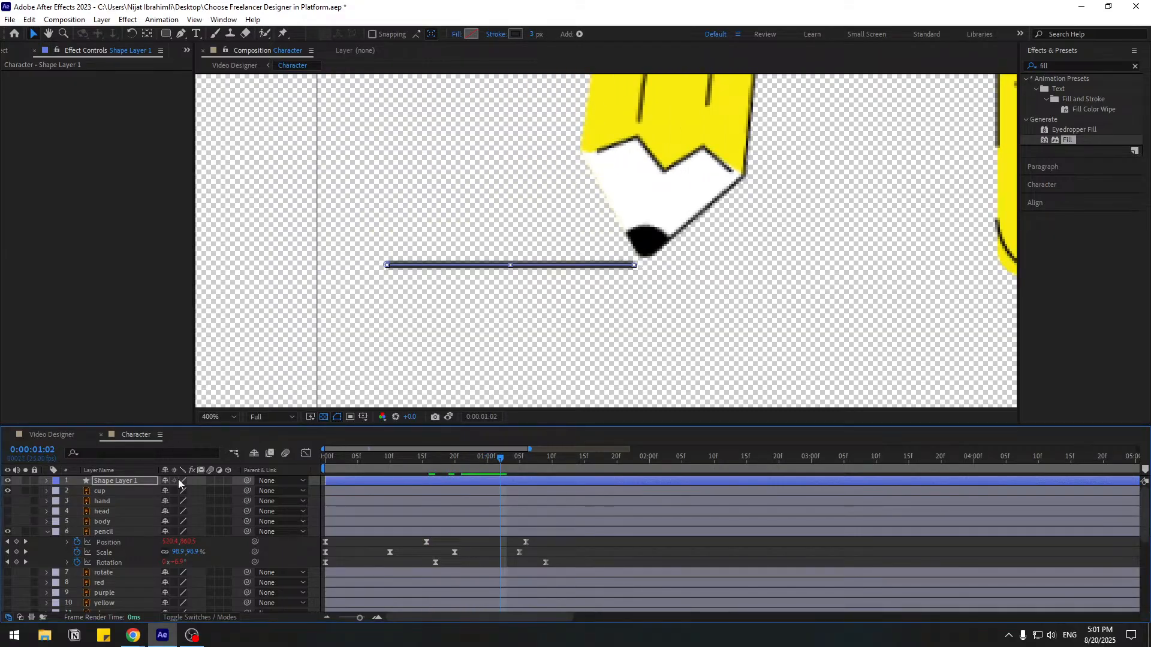
click(132, 483)
click(183, 37)
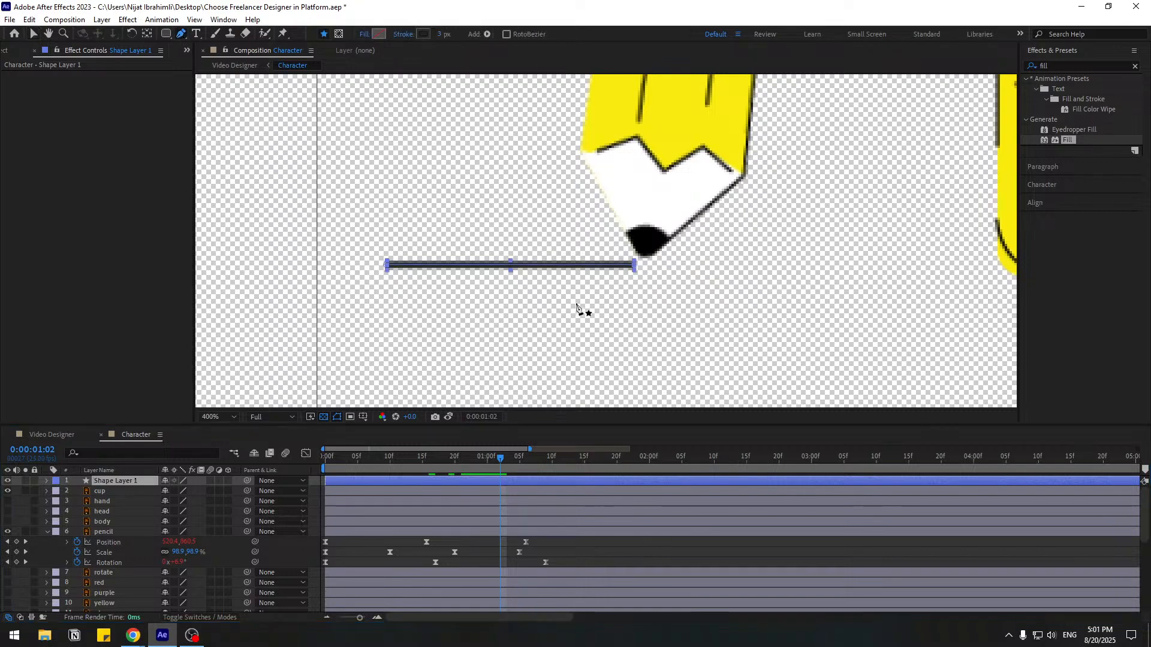
drag(634, 270, 643, 270)
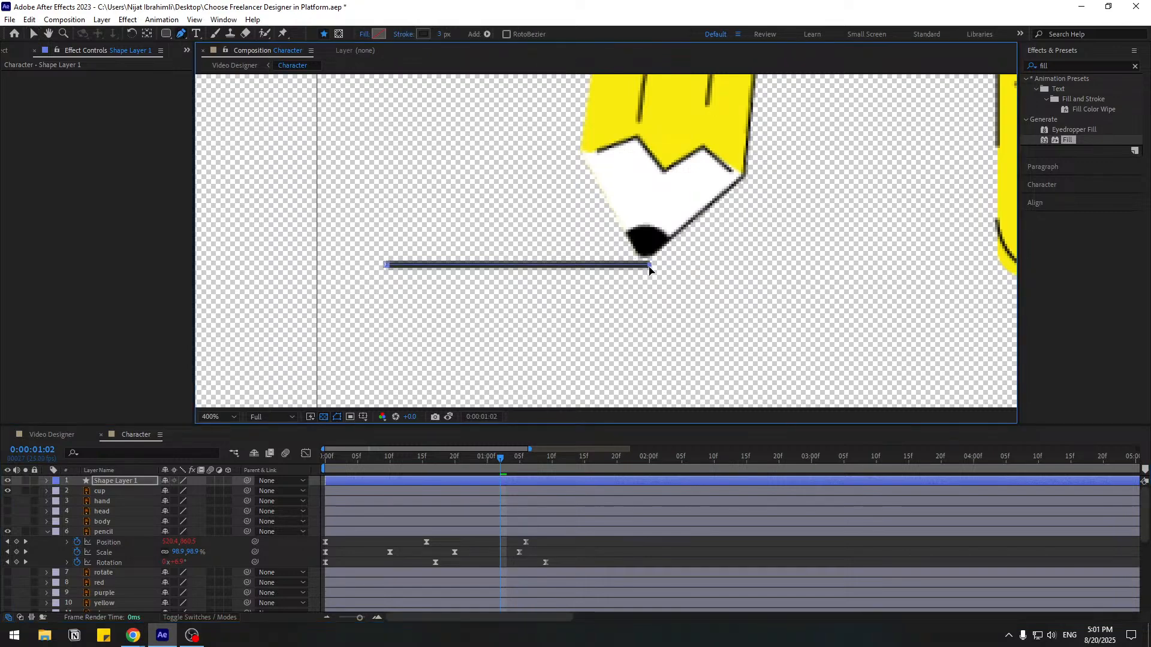
click(33, 34)
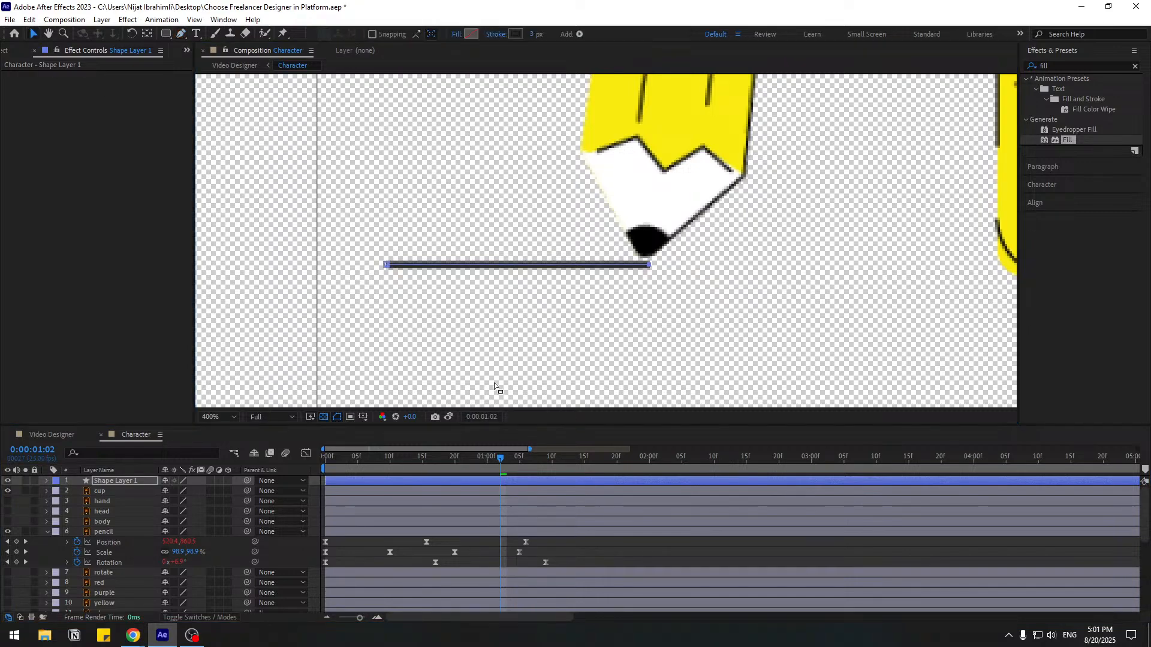
key(ctrl+s)
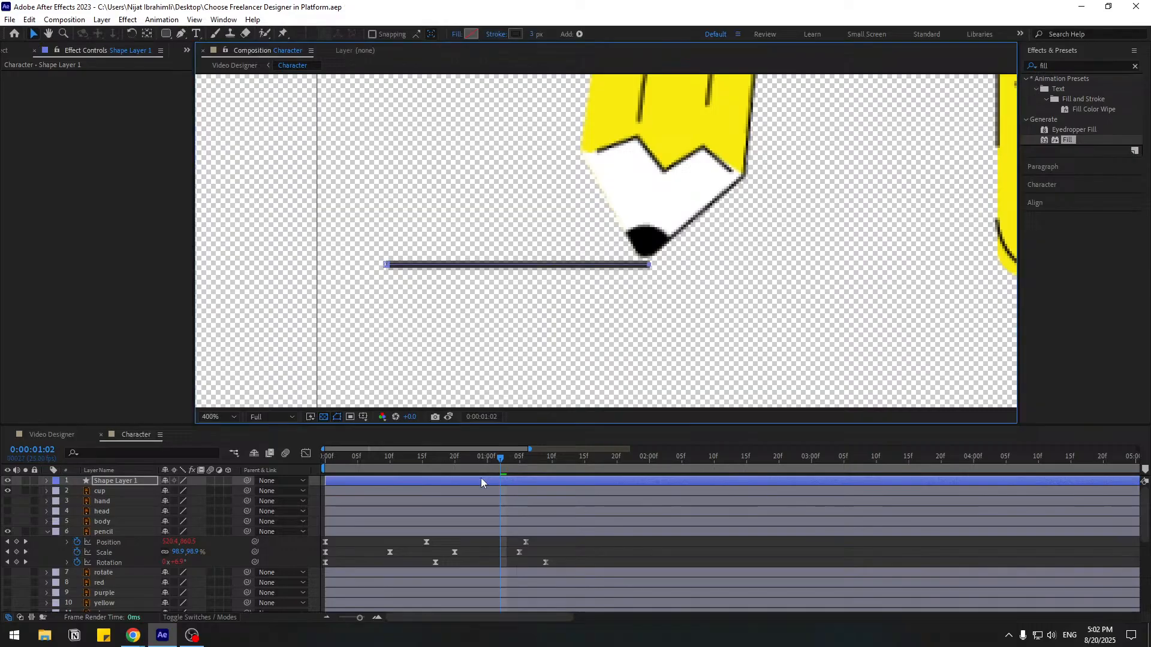
- Rename the line's shape layer to pencil_line and place it directly below the pencil layer
mouse_move(477, 458)
mouse_down()
mouse_move(326, 462)
mouse_move(376, 454)
mouse_move(351, 458)
mouse_up()
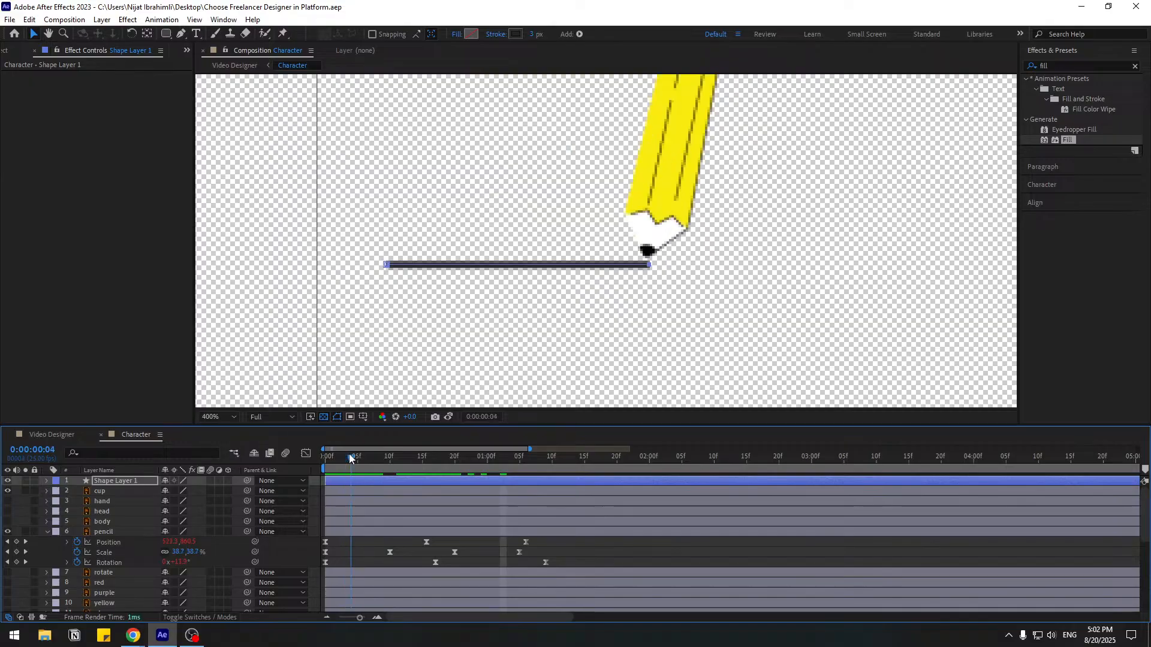
click(116, 485)
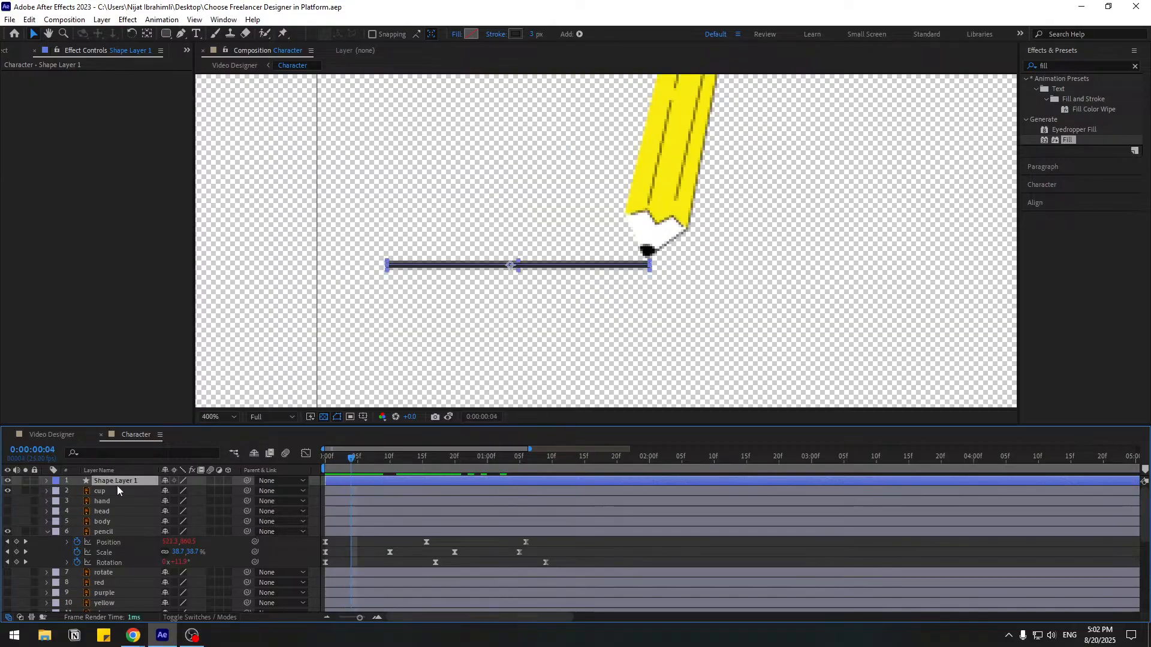
key(Return)
text(pencil_line)
key(Return)
drag(123, 482, 125, 566)
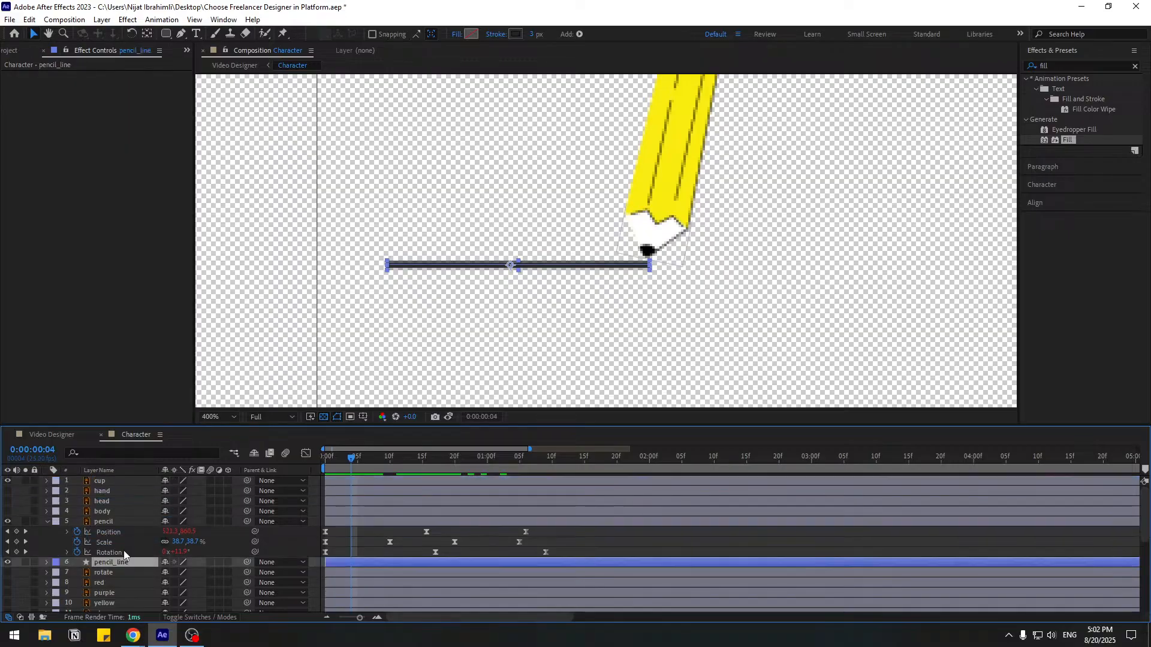
- Raise the pencil_line layer slightly so the line meets the pencil tip, and save the project
key(period)
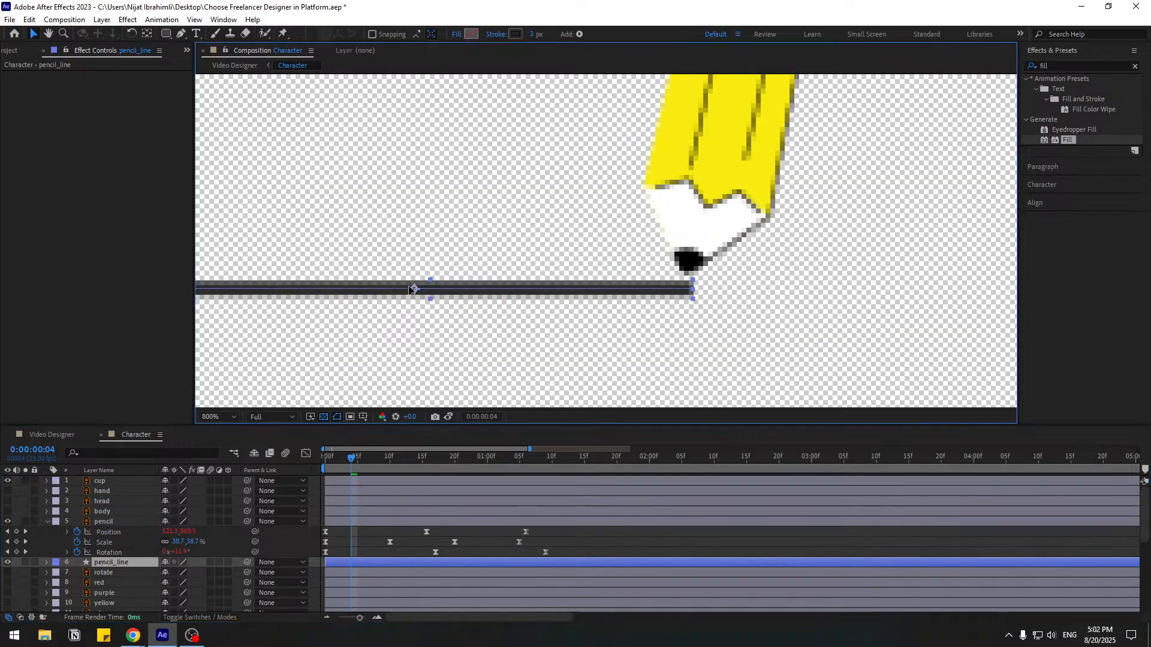
key(comma)
key(comma)
key(period)
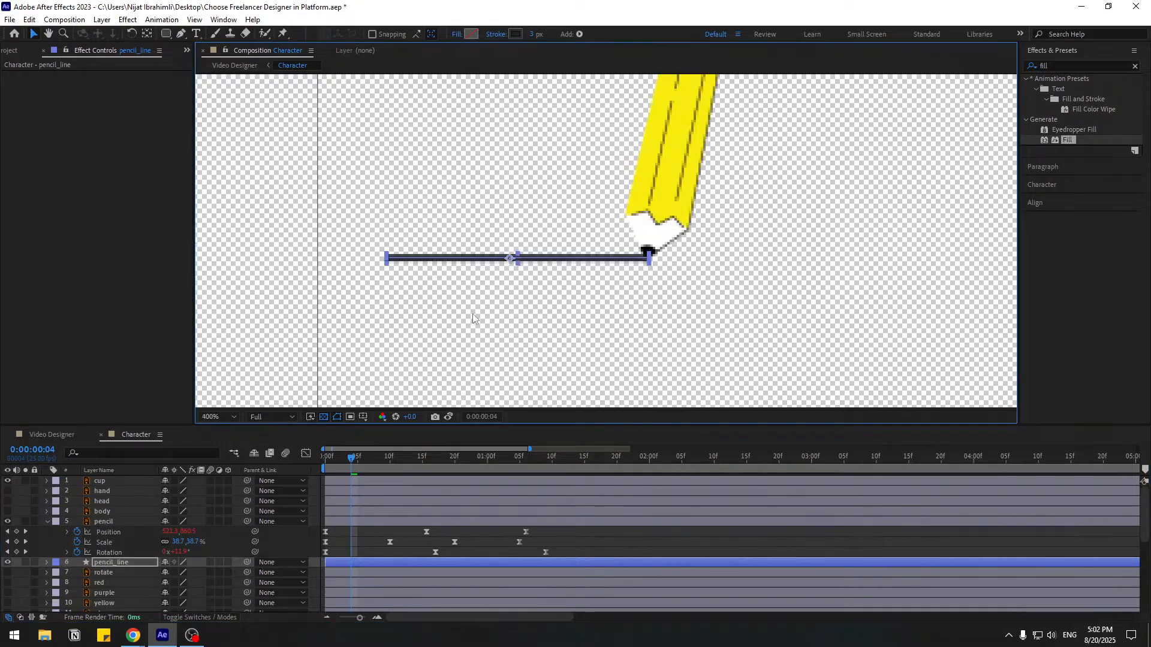
key(ctrl+s)
- Move the pencil_line layer's anchor point to the right end of the line
click(148, 34)
drag(507, 257, 646, 262)
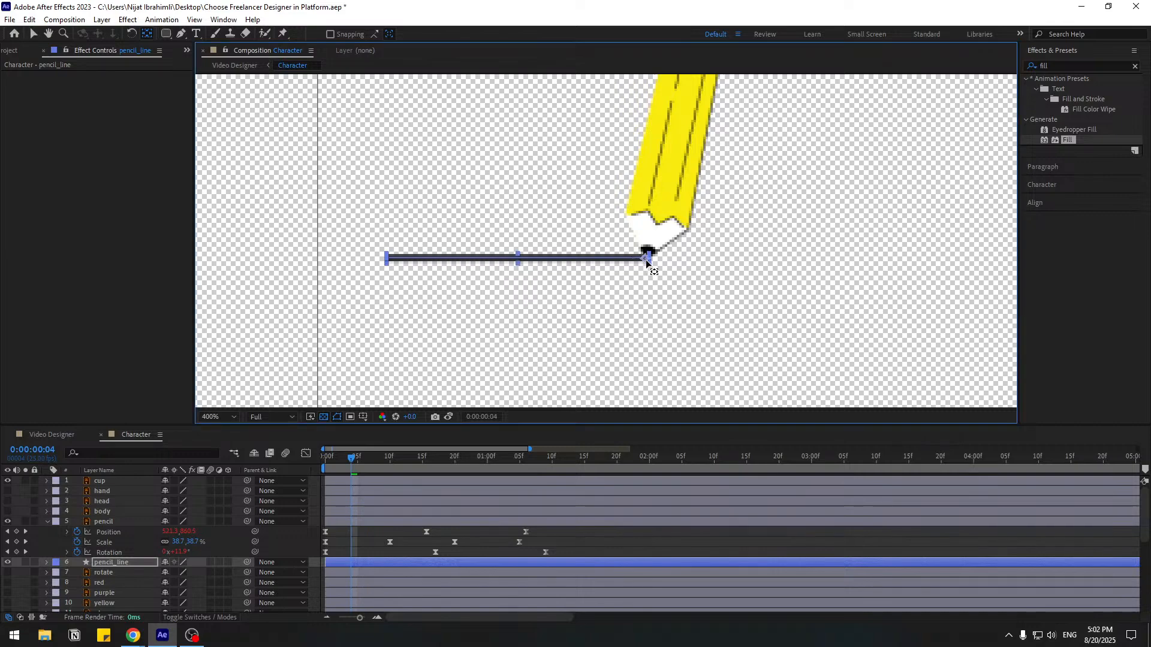
key(v)
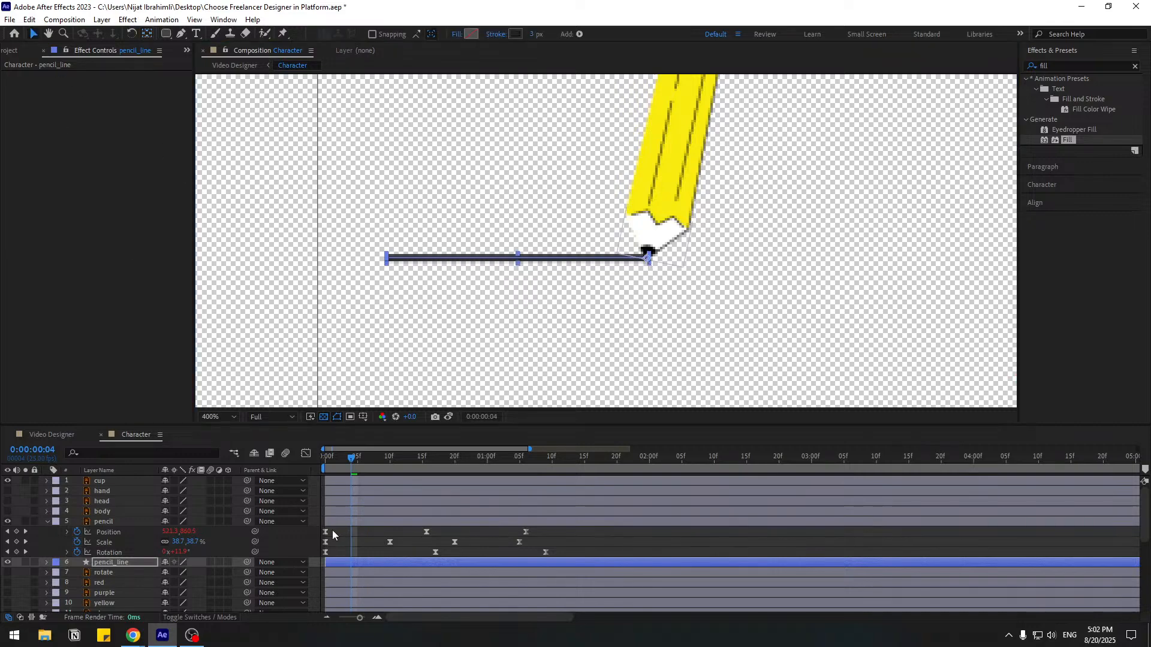
- Keyframe the pencil_line layer's Scale at 0% on frame 4 and 100% on frame 17
mouse_move(336, 459)
mouse_down()
mouse_move(322, 459)
mouse_move(351, 458)
mouse_up()
key(s)
click(76, 572)
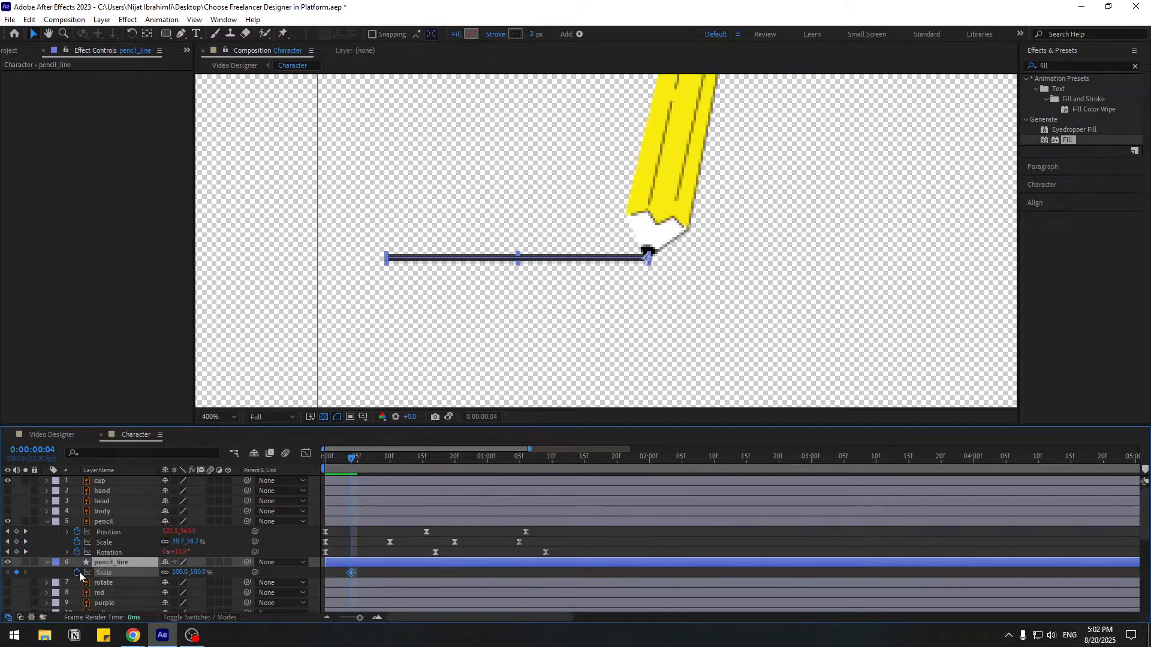
drag(362, 458, 434, 467)
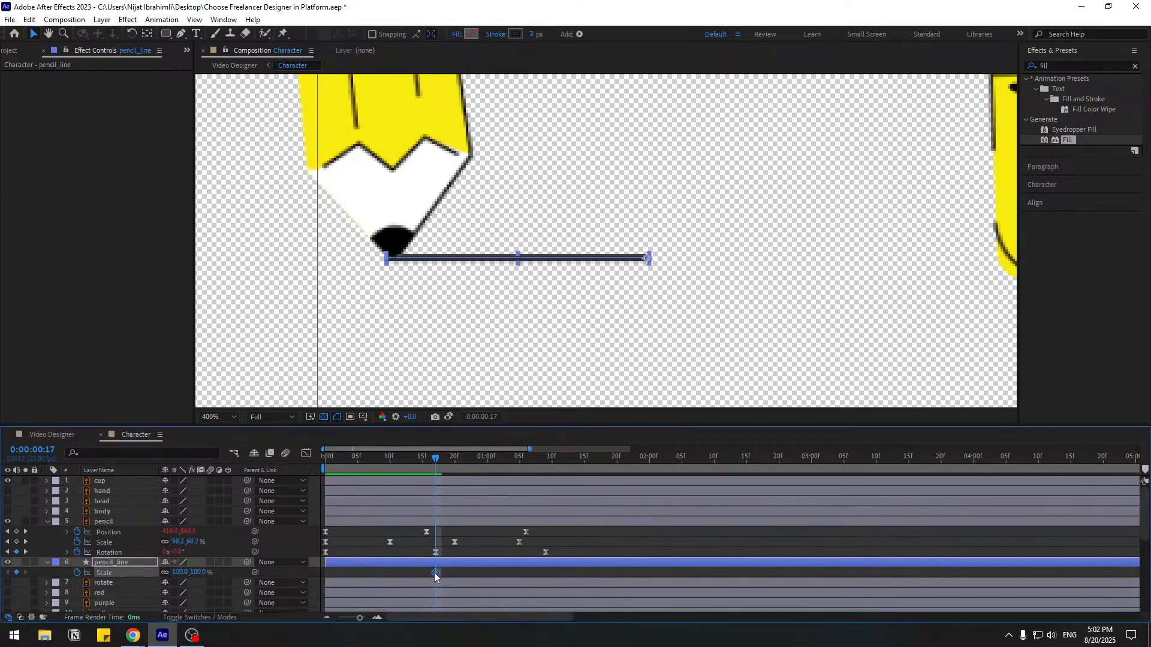
click(358, 460)
drag(355, 459, 352, 464)
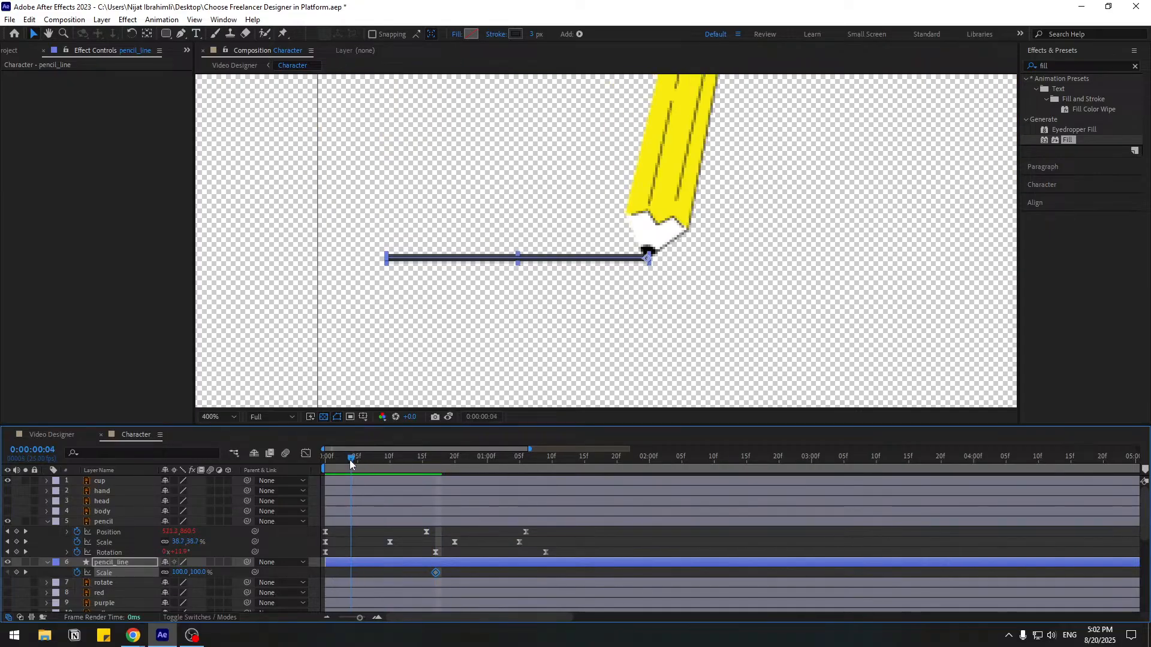
click(184, 572)
text(0)
key(Return)
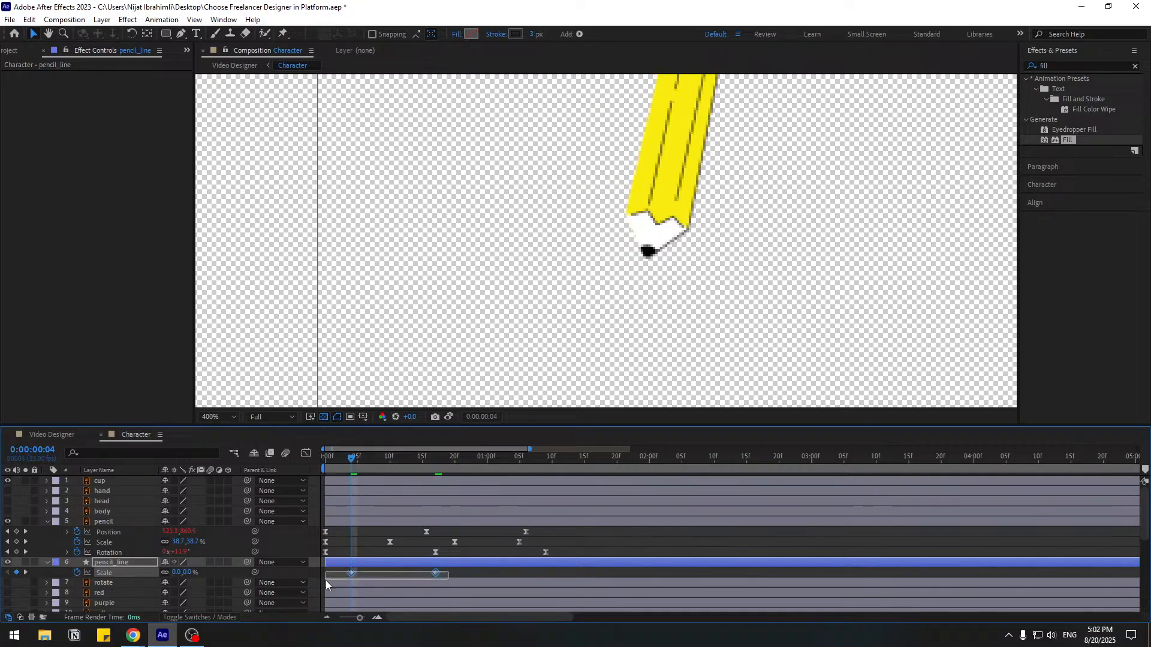
- Apply Easy Ease to both of the pencil_line layer's Scale keyframes
right_click(351, 572)
mouse_move(411, 567)
click(567, 486)
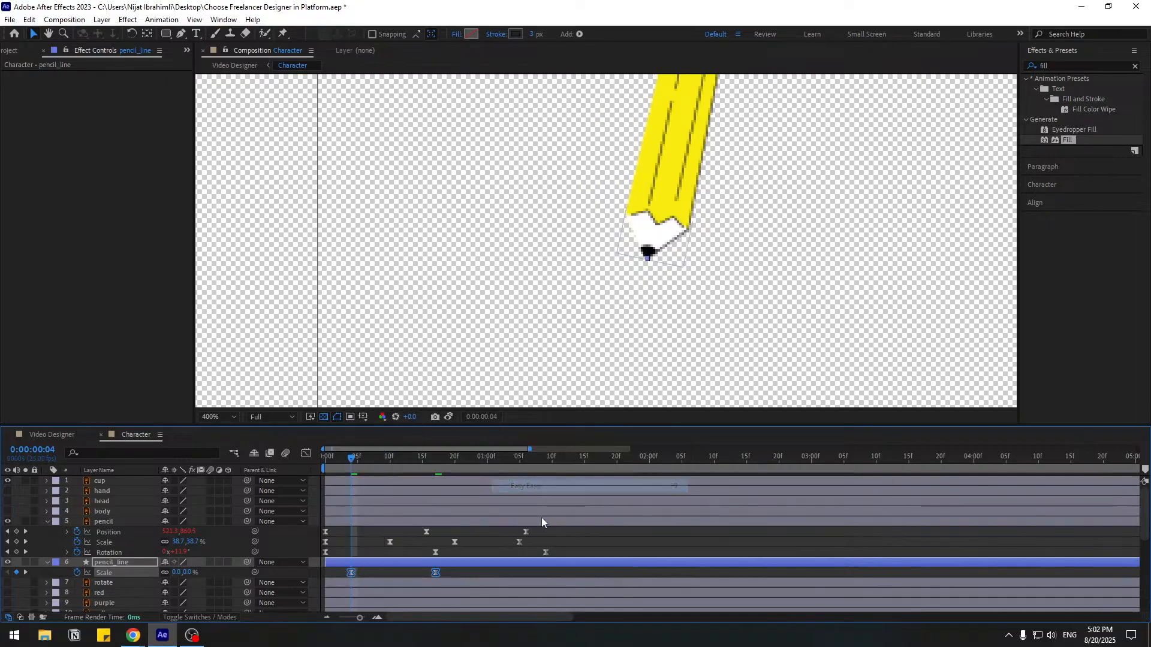
- Reshape the pencil_line layer's Scale speed curve so the line starts growing slowly and peaks at about frame 13, and preview it
key(space)
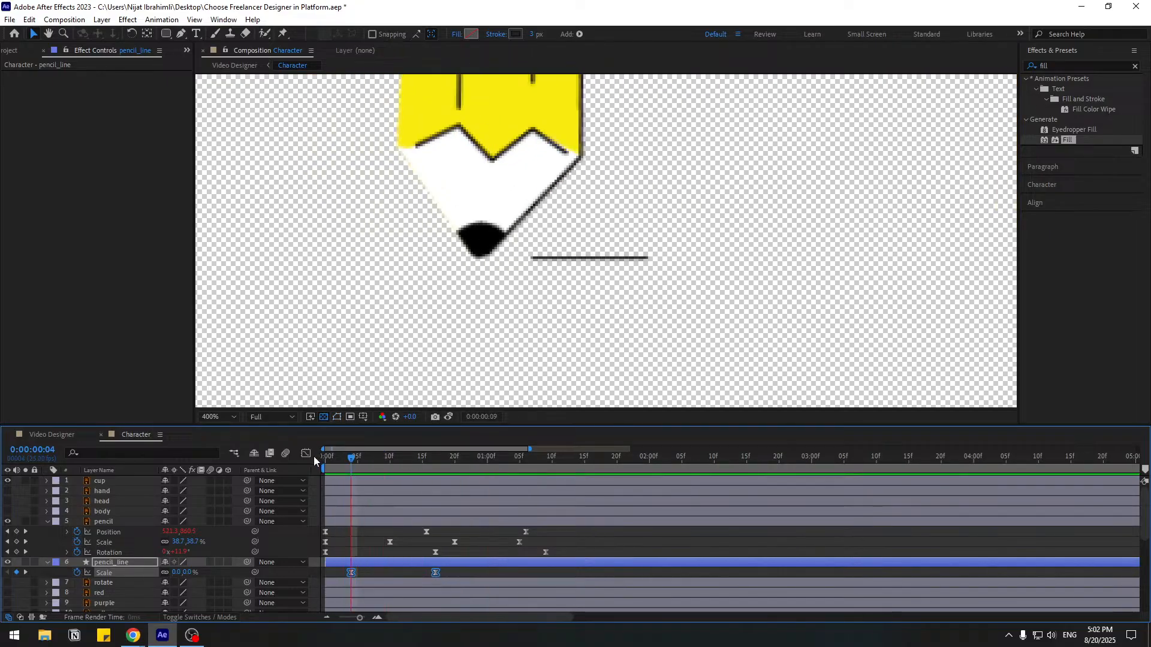
click(306, 453)
drag(340, 573, 382, 585)
key(space)
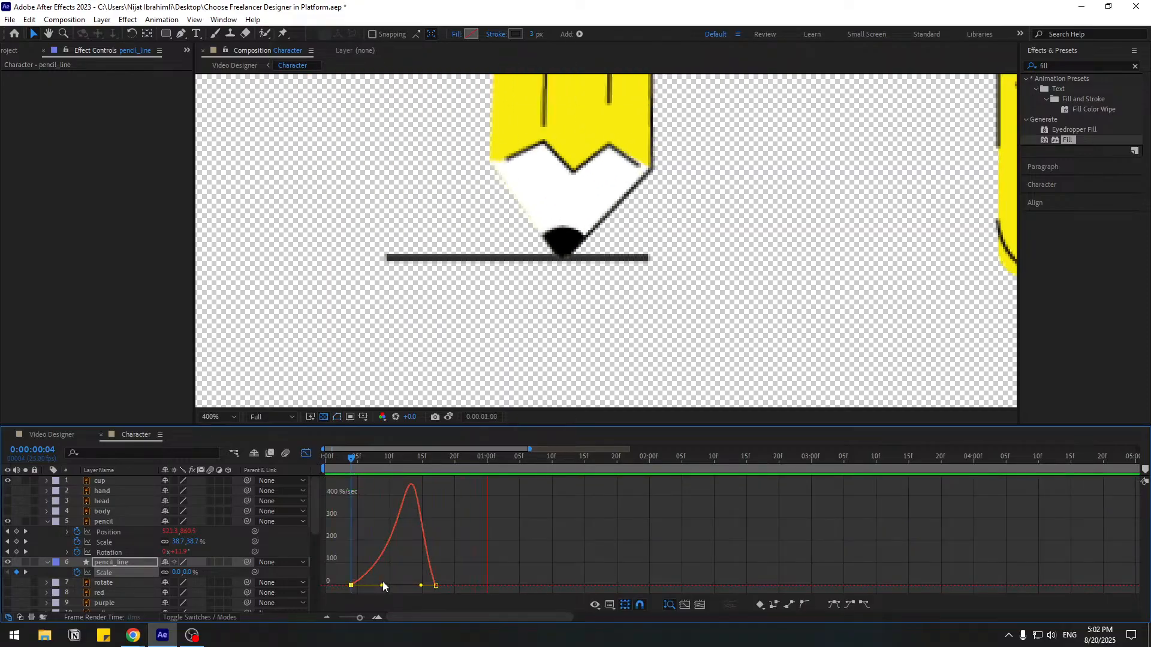
click(349, 463)
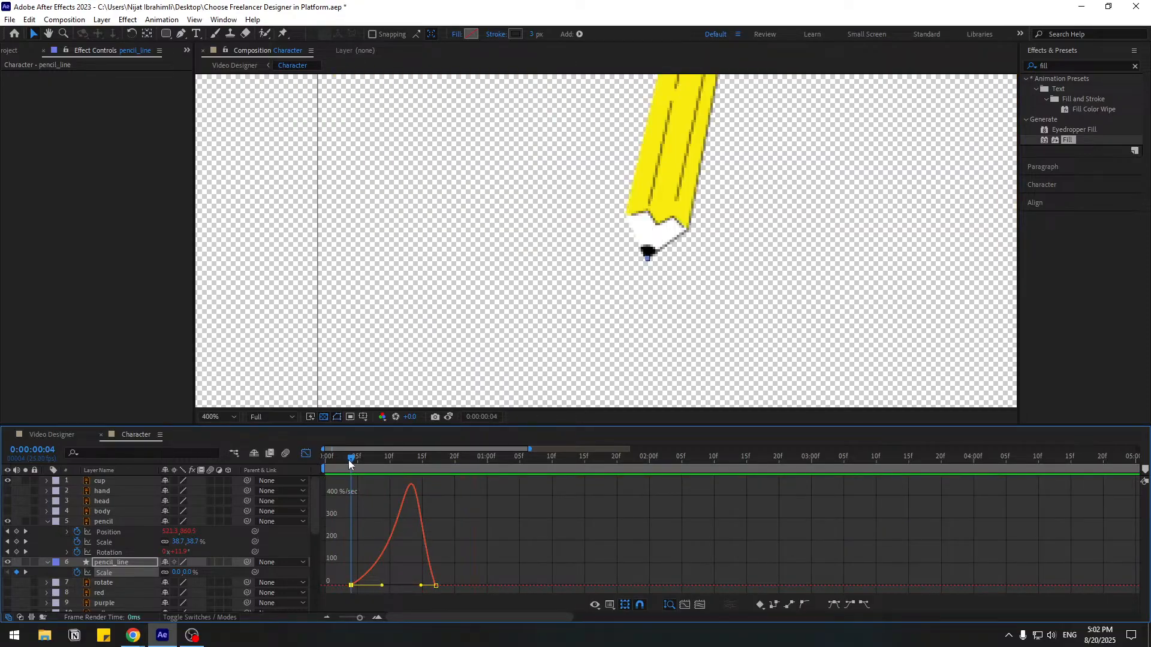
drag(349, 463, 371, 462)
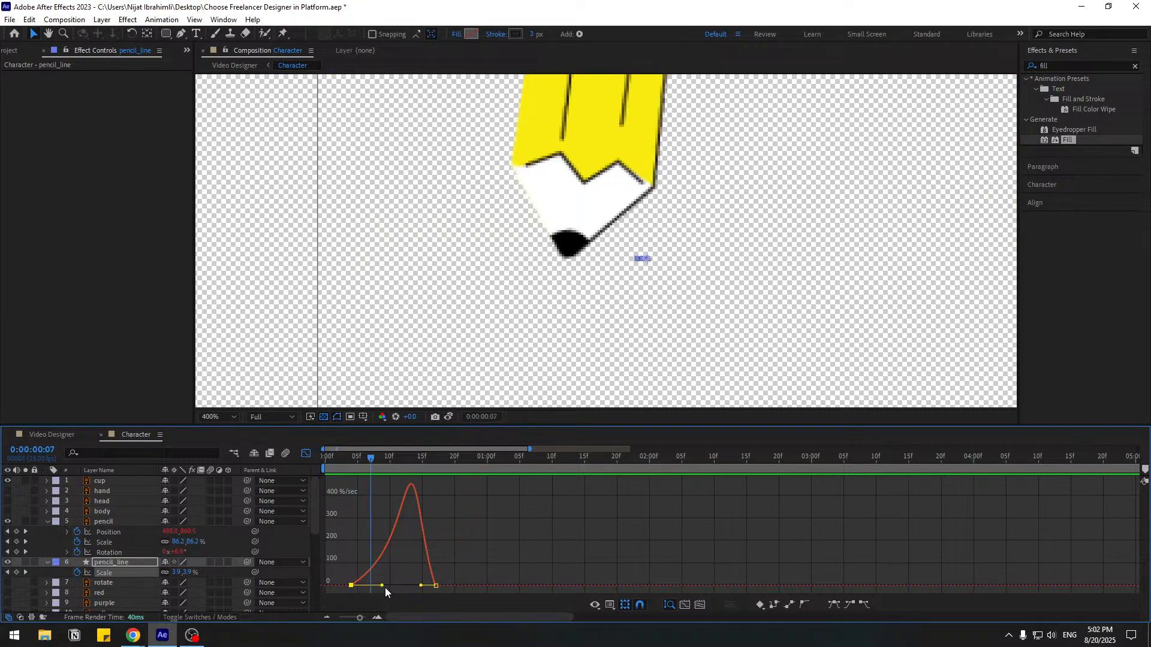
- Shift the speed peak of the pencil_line Scale animation to about frame 7 and play it back against the pencil tip
mouse_move(382, 585)
mouse_down()
mouse_move(402, 585)
mouse_move(368, 585)
mouse_up()
key(space)
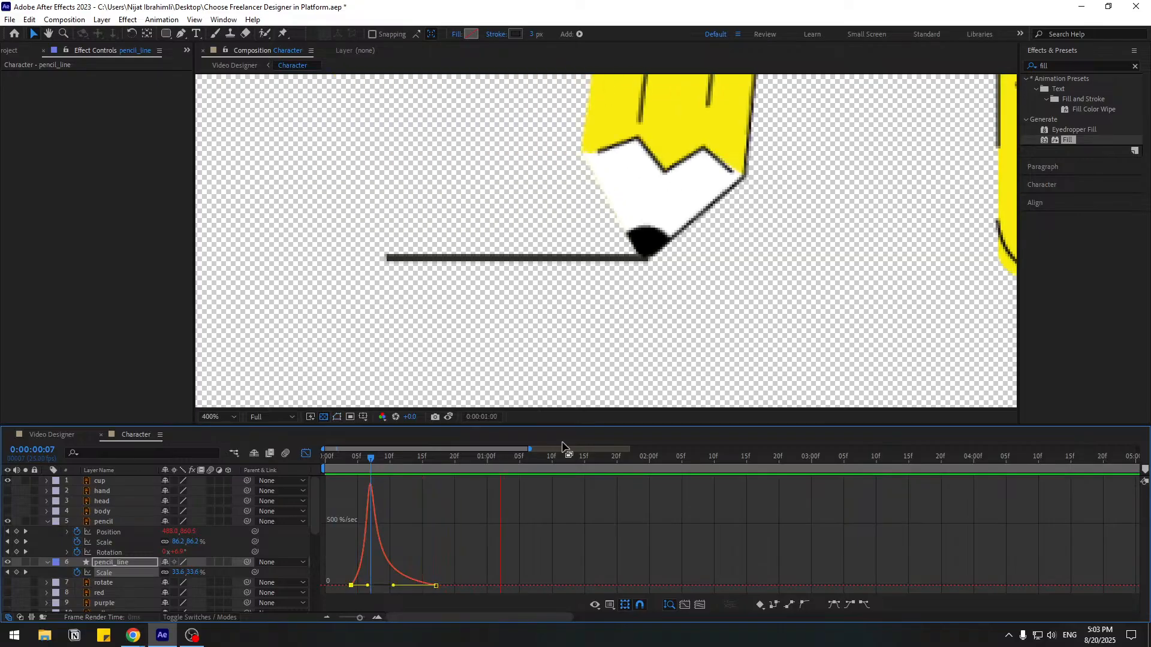
scroll(618, 360, down, 1)
scroll(619, 362, down, 1)
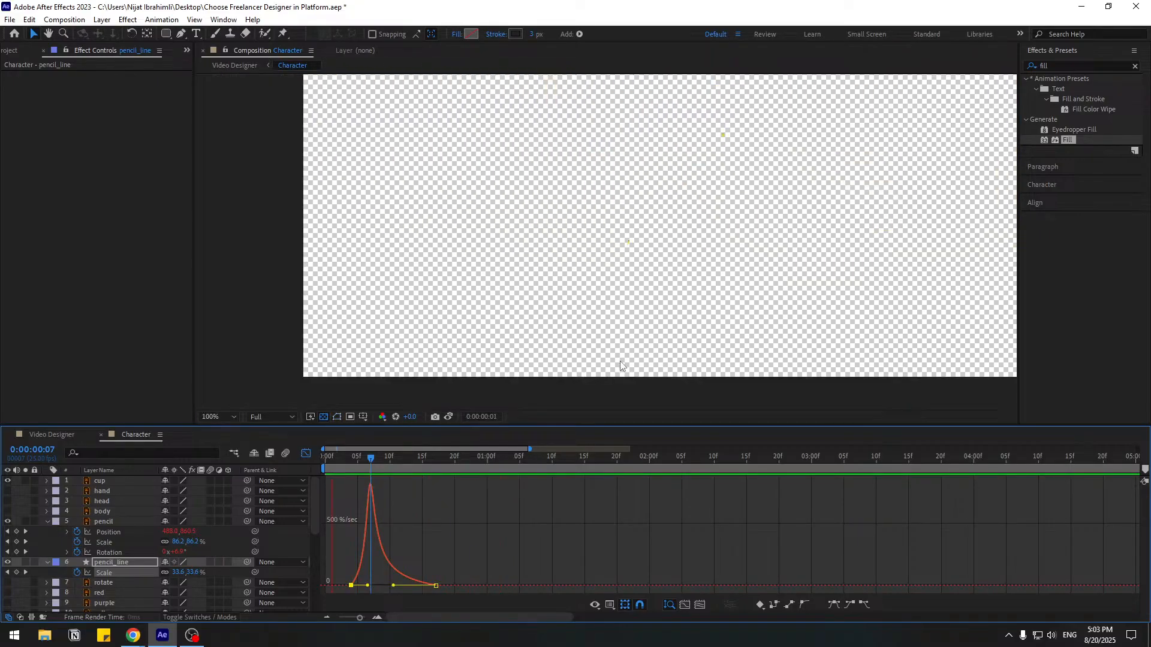
drag(365, 460, 395, 459)
scroll(607, 293, up, 2)
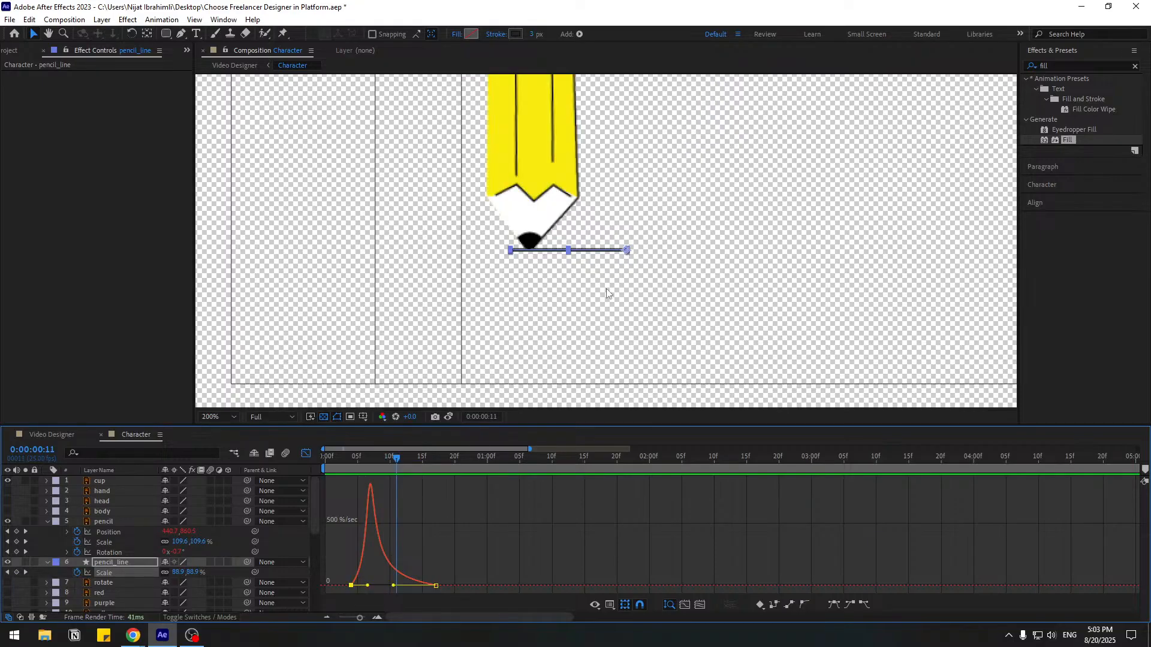
- Move the pencil_line layer's first Scale keyframe to frame 6 and preview the timing in the Video Designer composition
drag(367, 587, 364, 574)
click(306, 457)
click(369, 573)
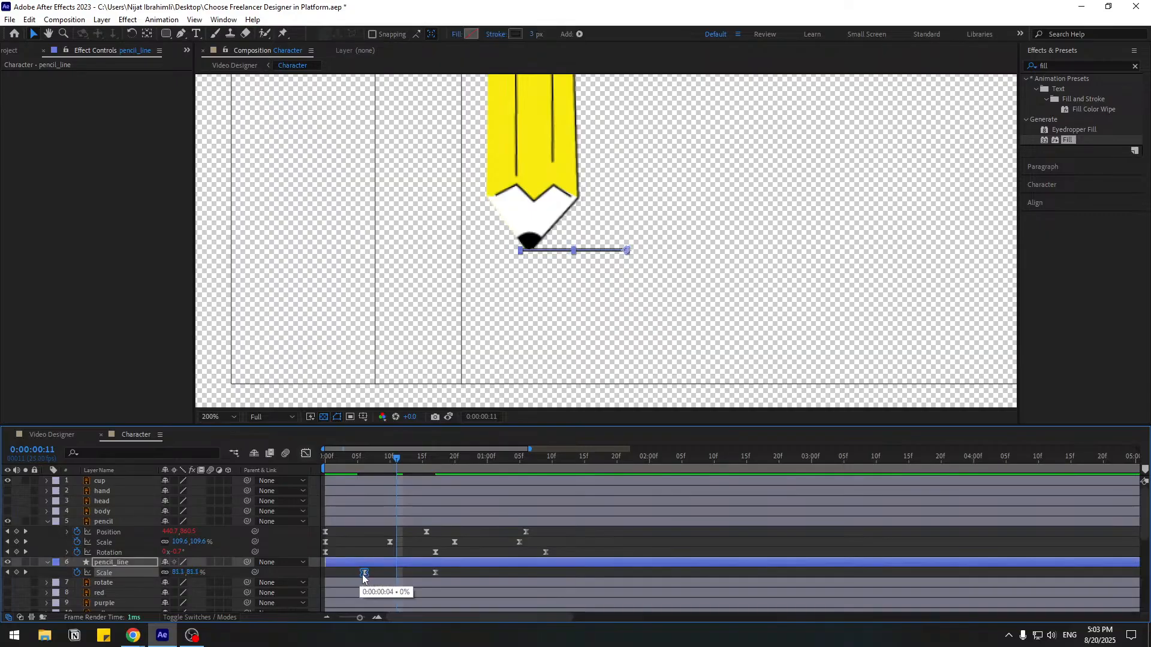
key(space)
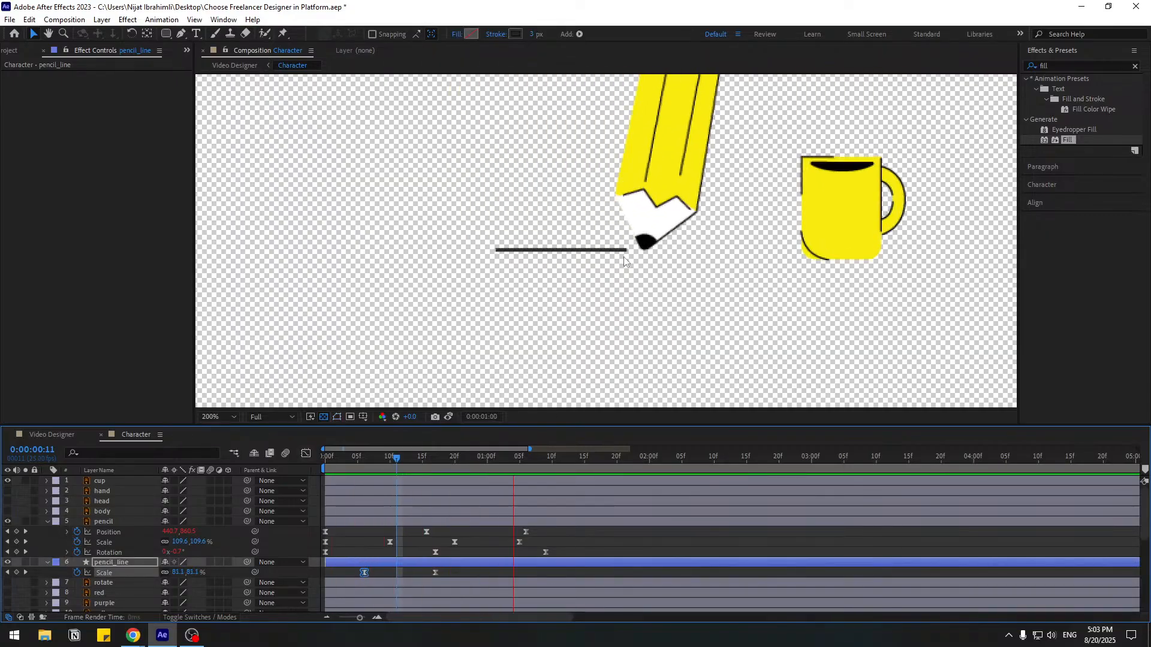
scroll(722, 319, down, 3)
key(space)
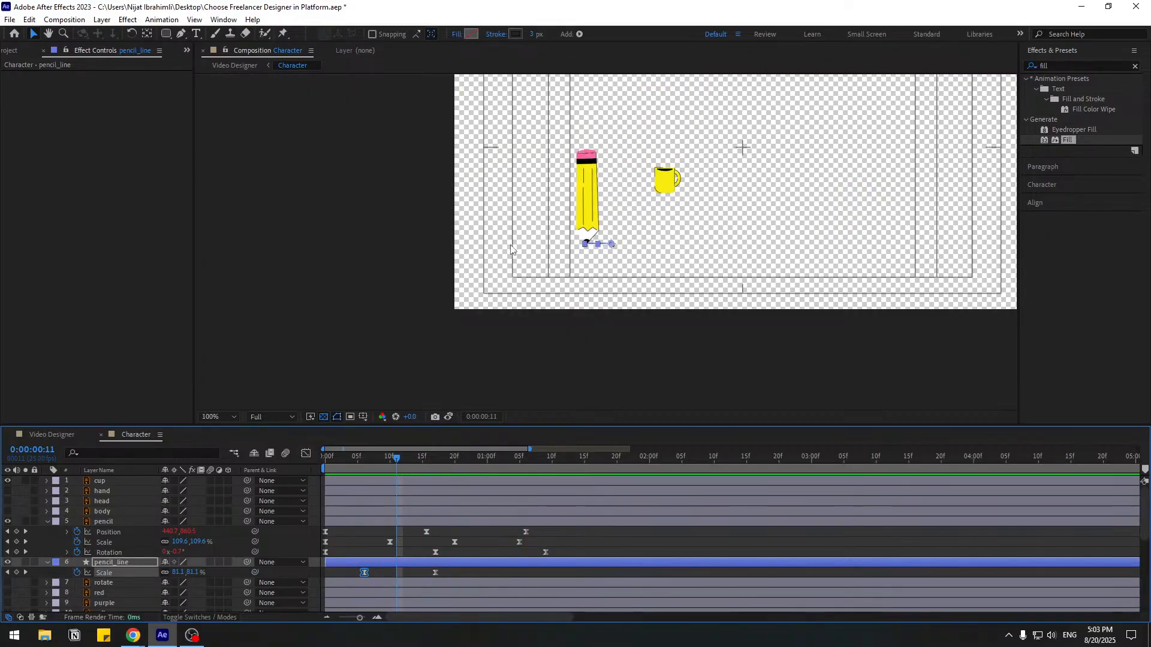
key(period)
key(period)
click(50, 434)
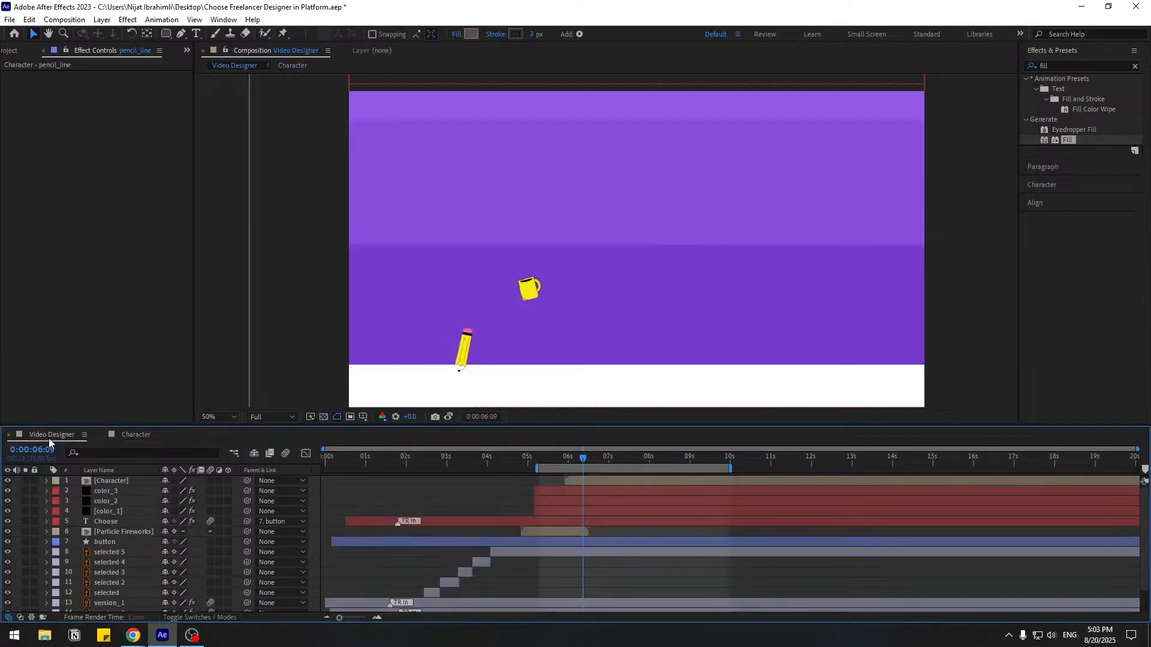
key(space)
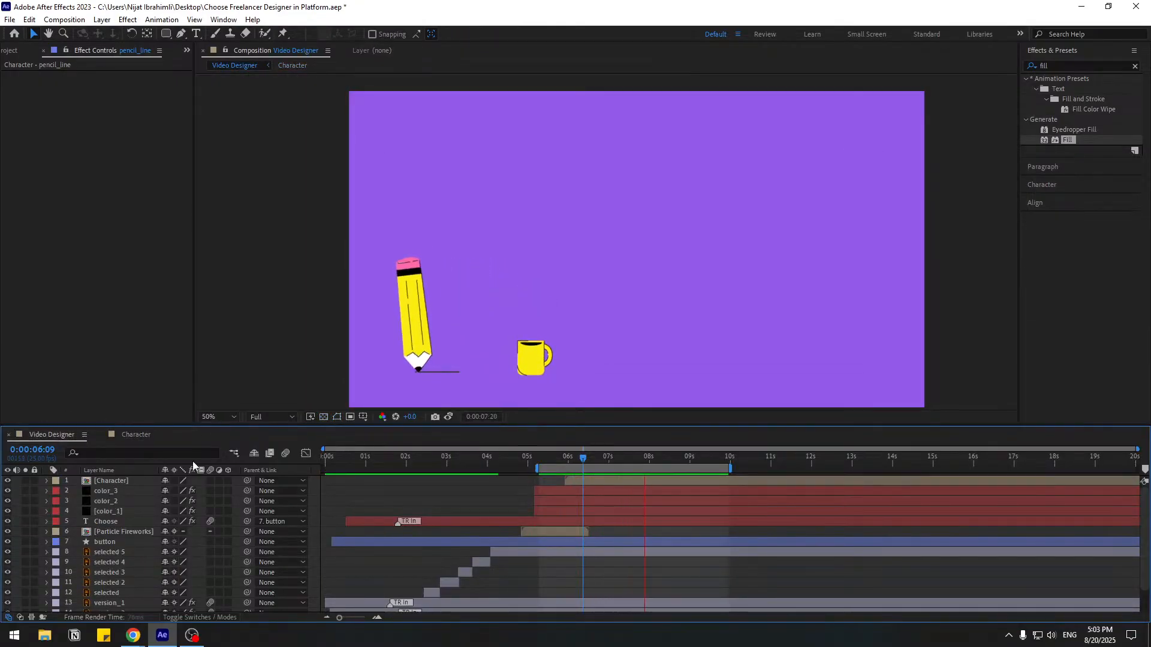
- In the Character composition at 0:00:01:07, extend the right end of the pencil_line path to the pencil tip
click(136, 435)
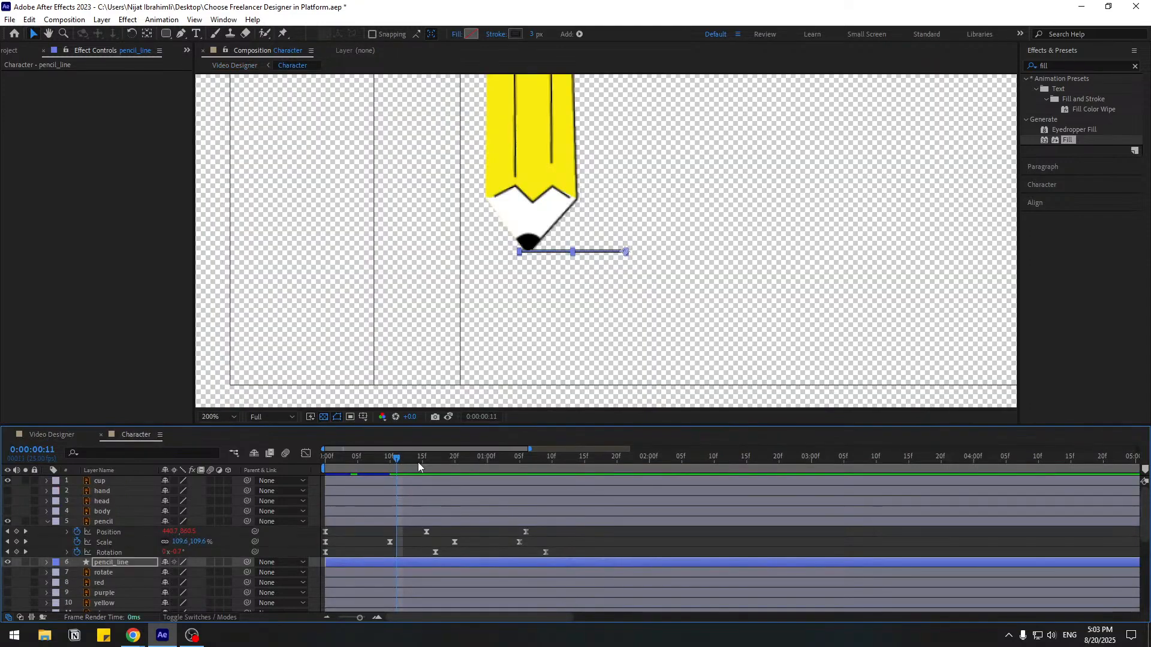
drag(461, 463, 530, 462)
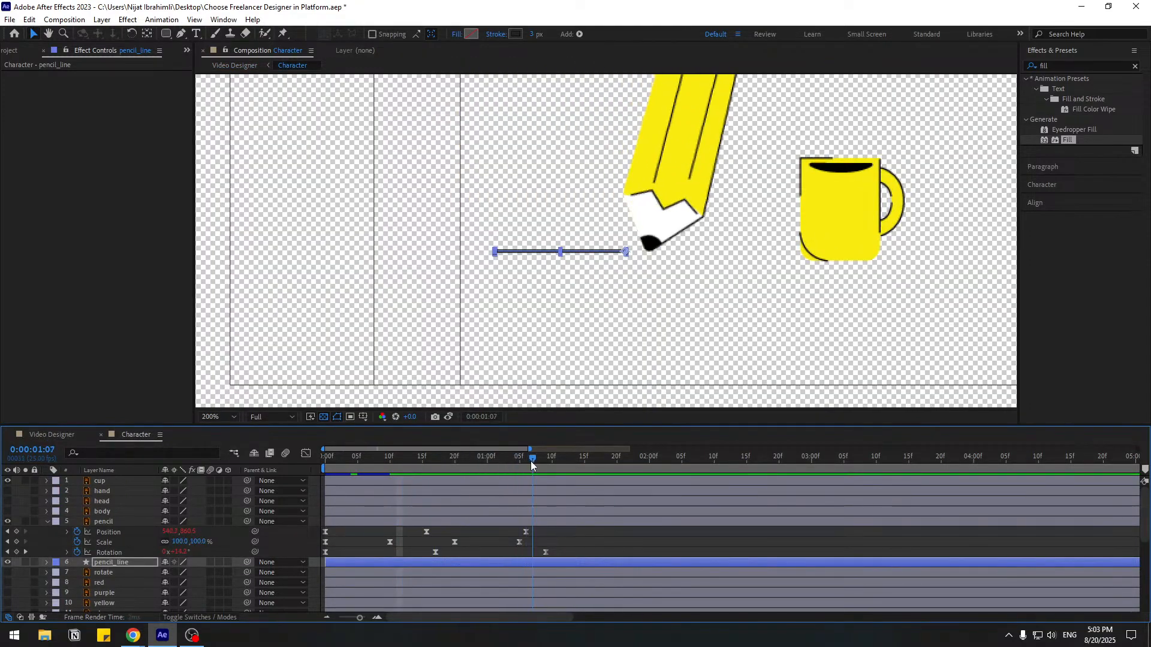
key(period)
key(period)
key(period)
click(180, 34)
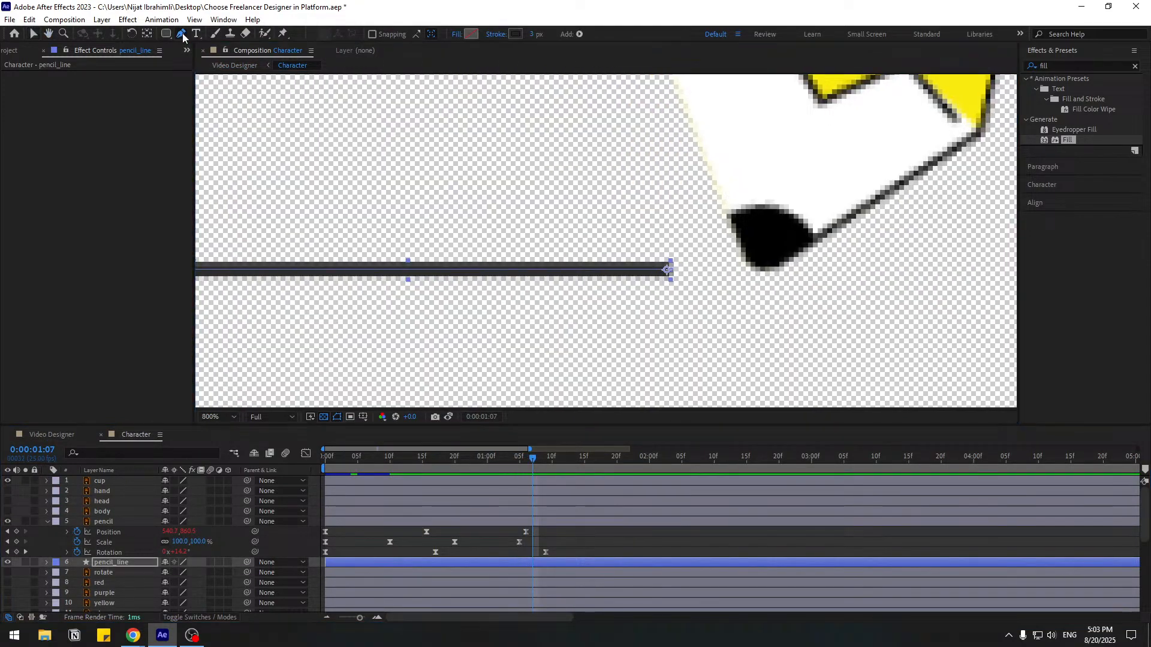
click(111, 567)
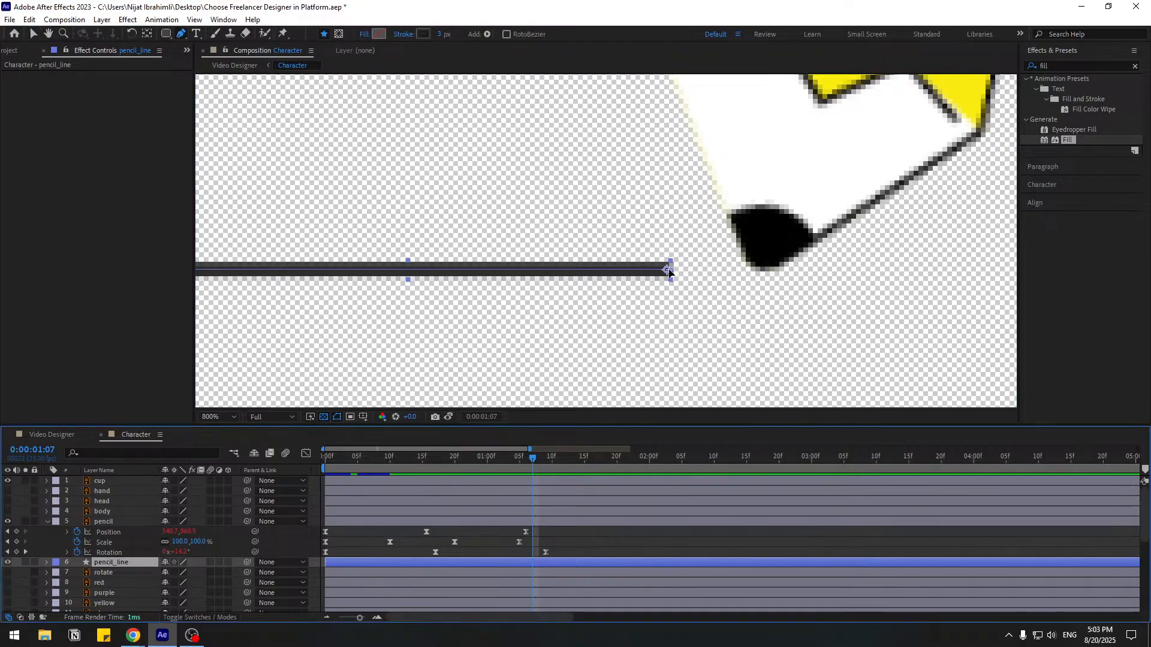
drag(668, 271, 757, 274)
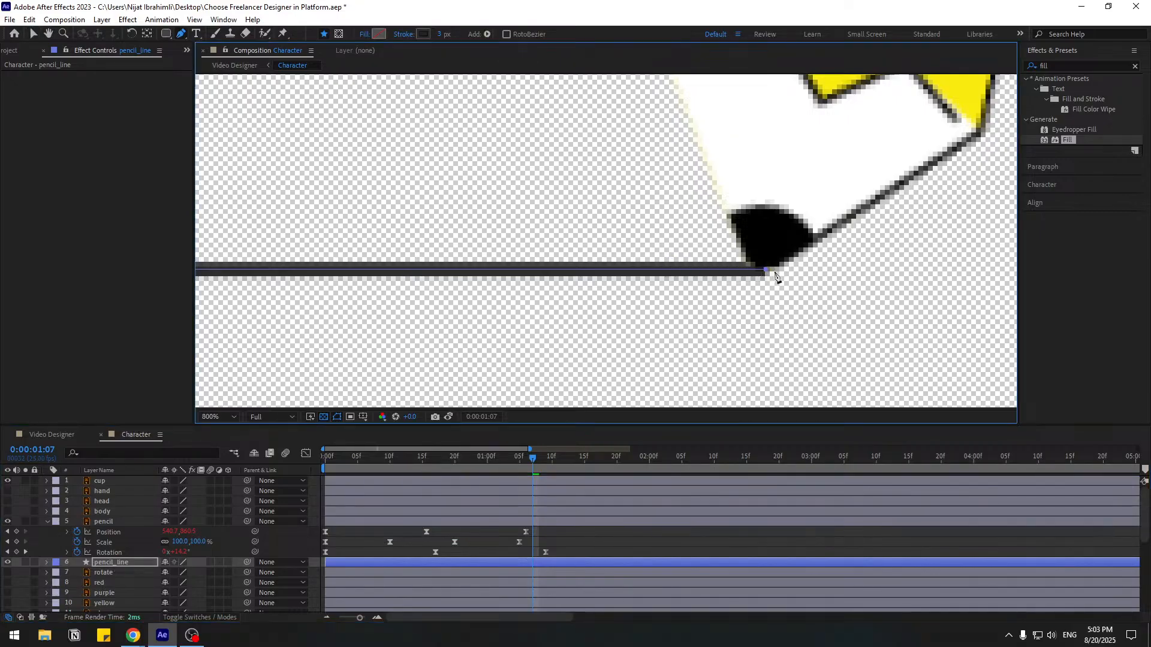
key(v)
click(662, 531)
- Preview the extended line and replace the pencil_line Scale keyframes with a single 0% keyframe at frame 6, with proportions unlinked
scroll(602, 313, down, 2)
key(space)
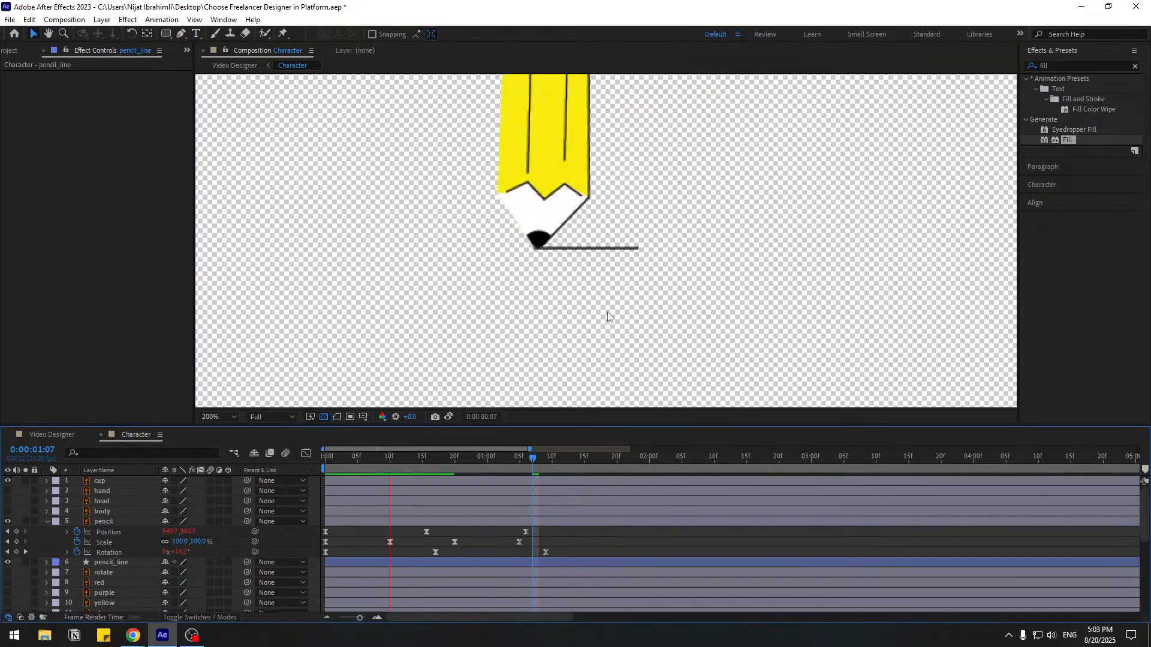
key(space)
drag(358, 457, 519, 456)
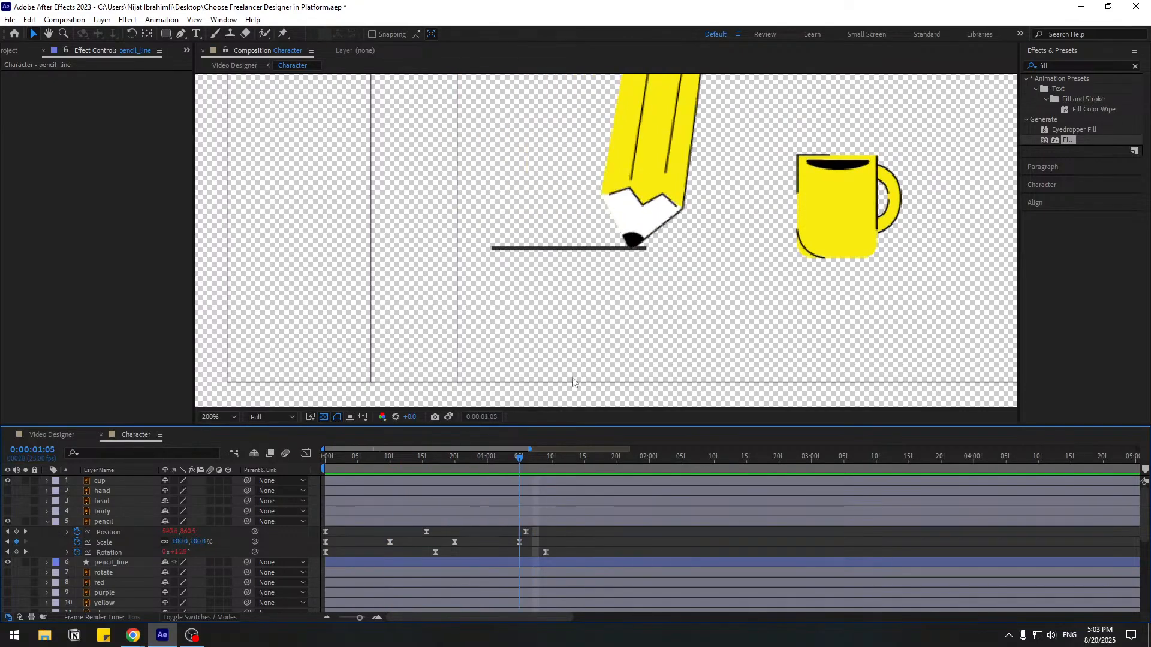
click(589, 250)
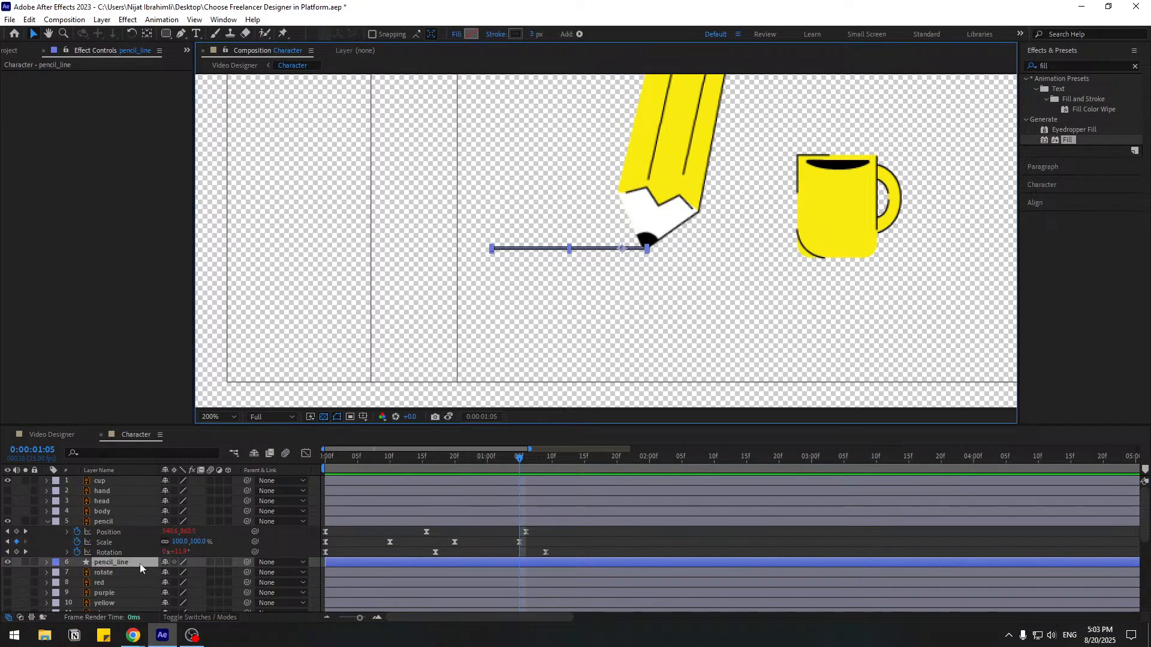
key(s)
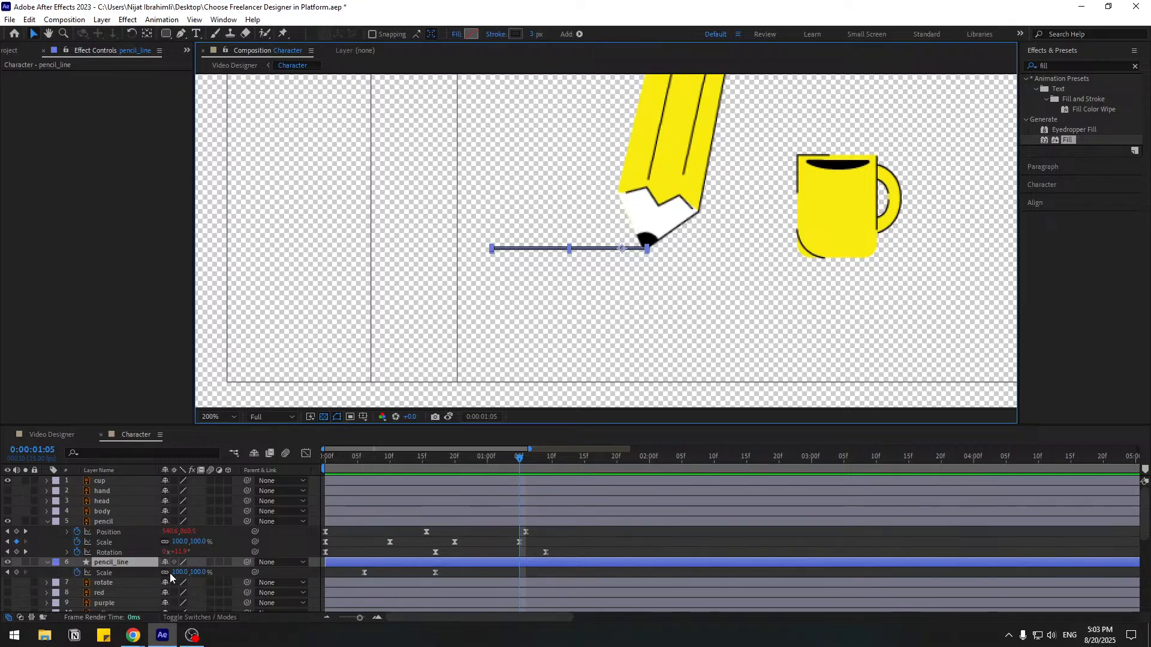
drag(369, 460, 365, 460)
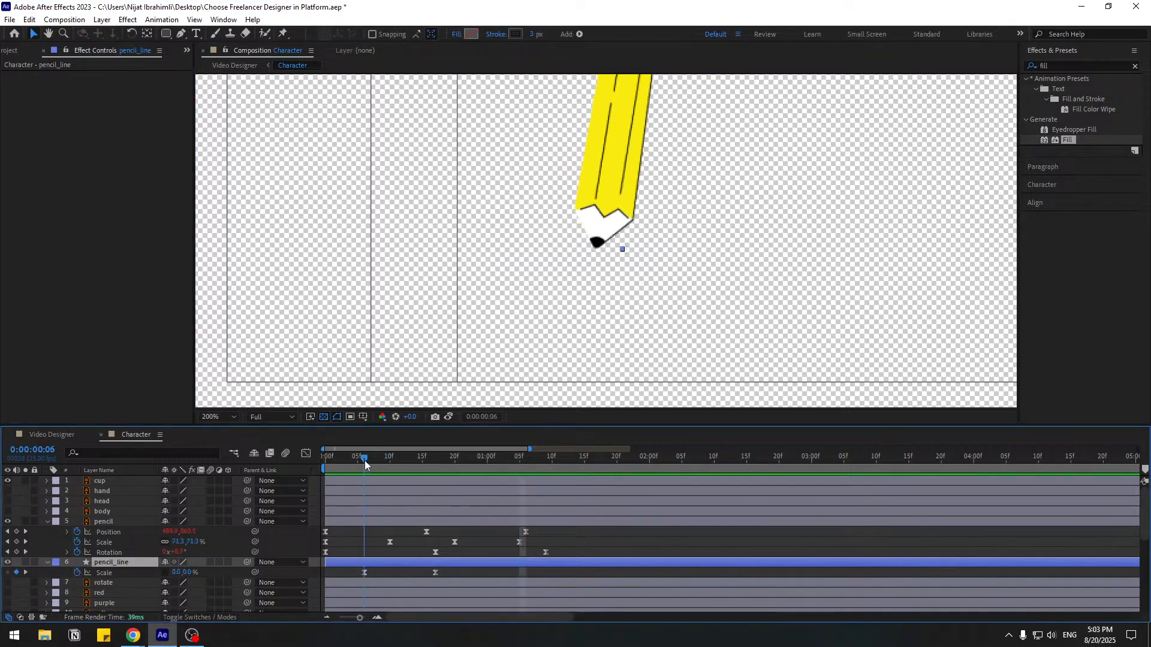
click(78, 573)
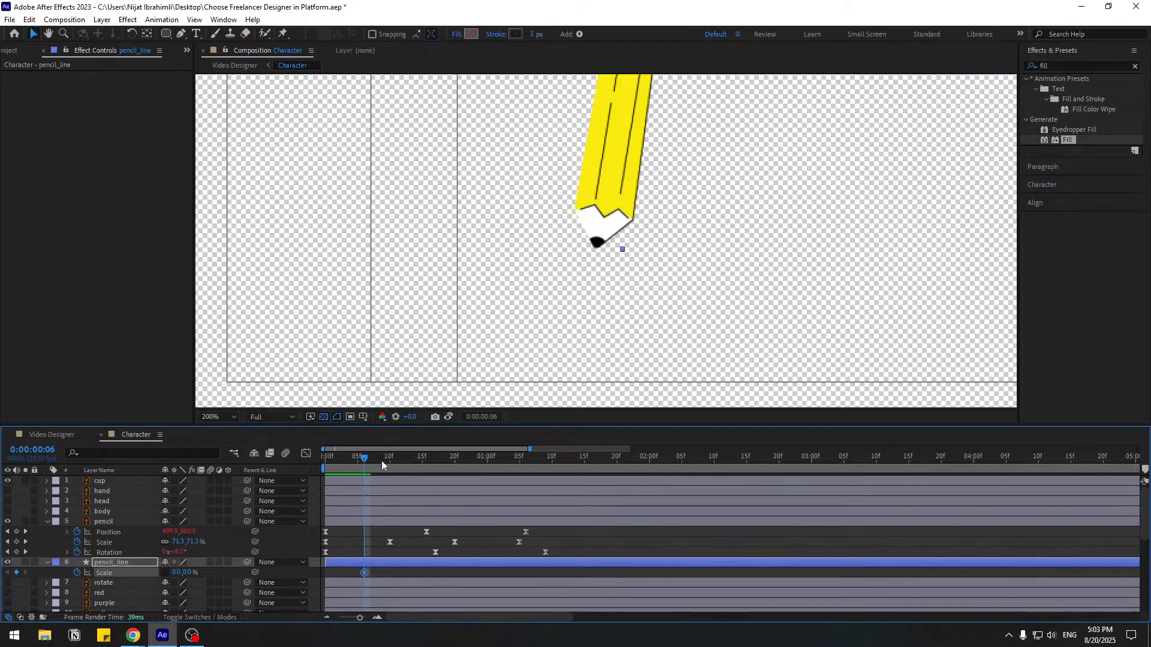
drag(382, 462, 454, 470)
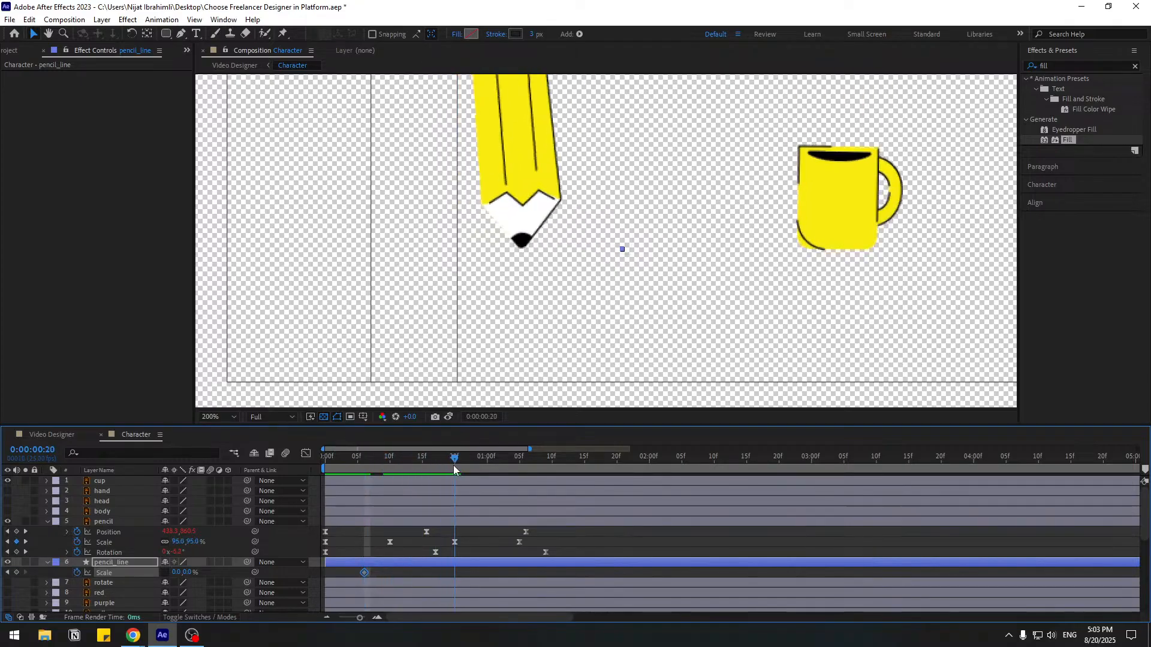
drag(177, 573, 184, 575)
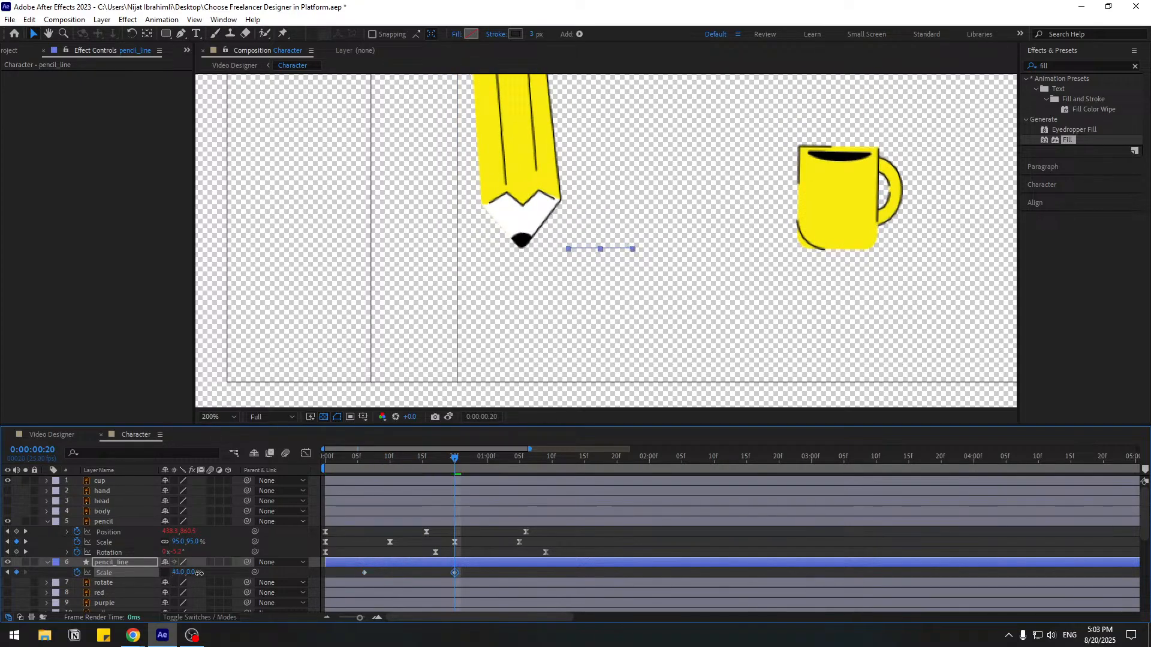
key(ctrl+z)
key(period)
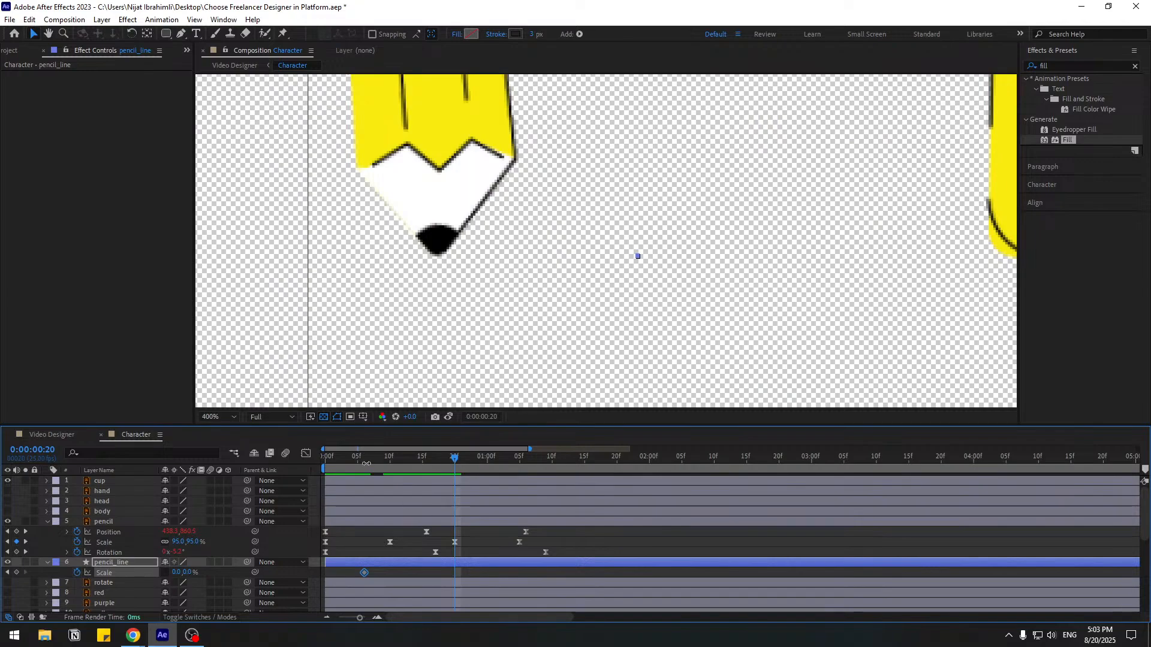
click(366, 464)
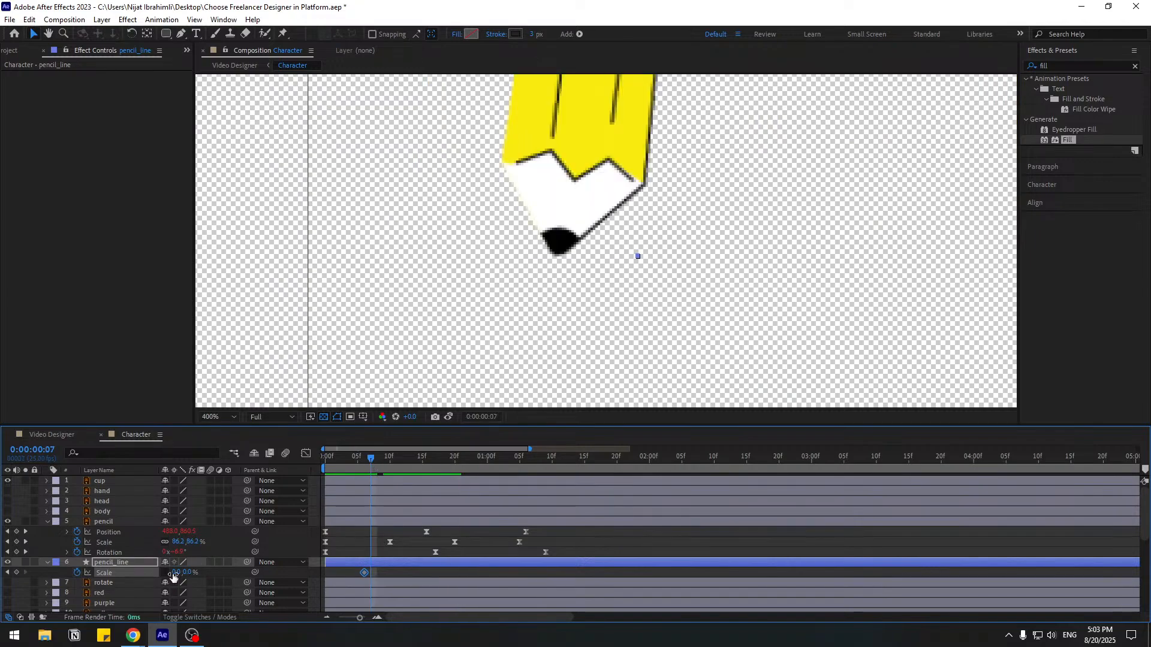
key(Return)
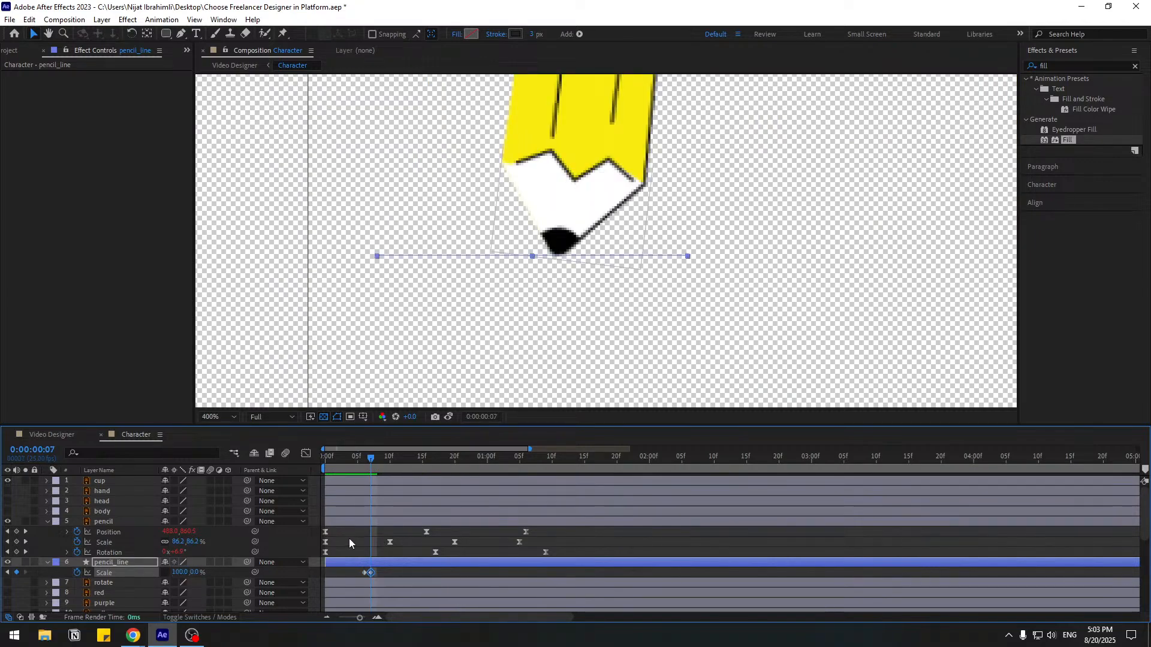
key(ctrl+z)
- Keyframe the pencil_line layer's Scale on frame 7 at 0% horizontally and 100% vertically
click(189, 573)
text(100)
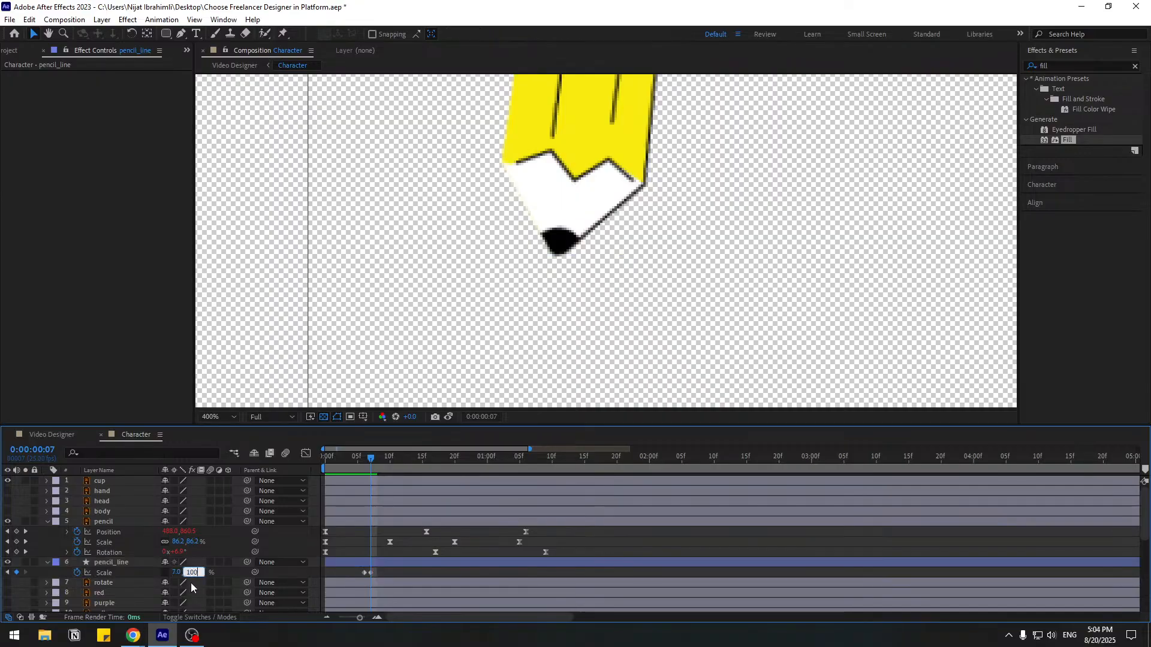
key(Return)
click(177, 572)
click(364, 460)
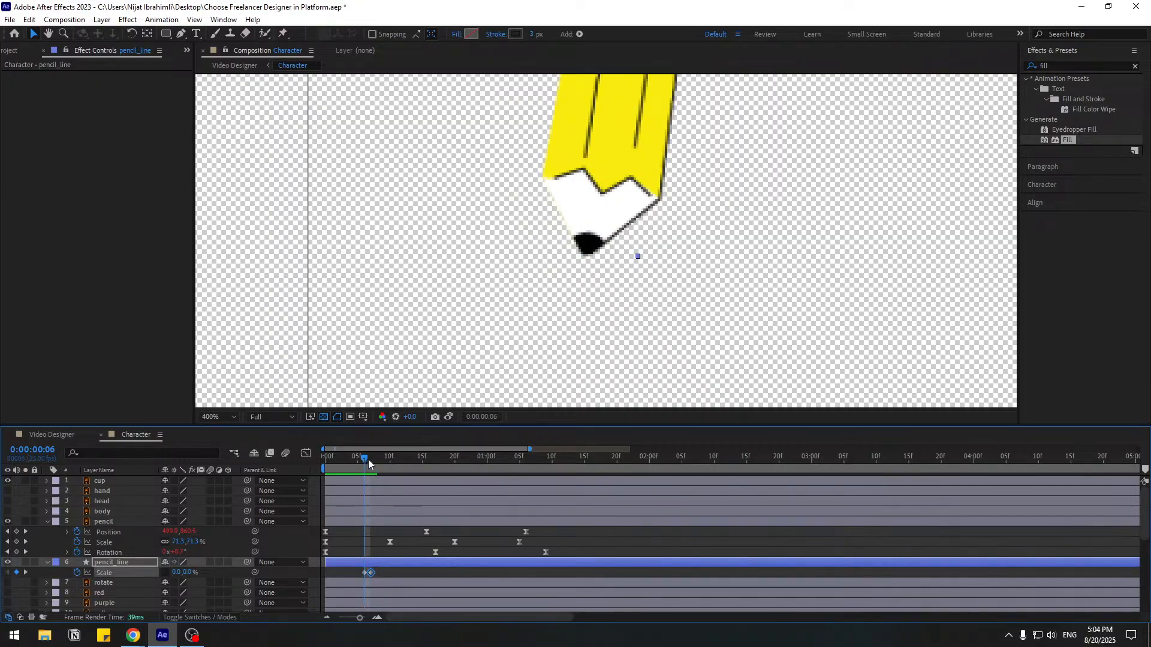
click(369, 461)
drag(177, 573, 173, 573)
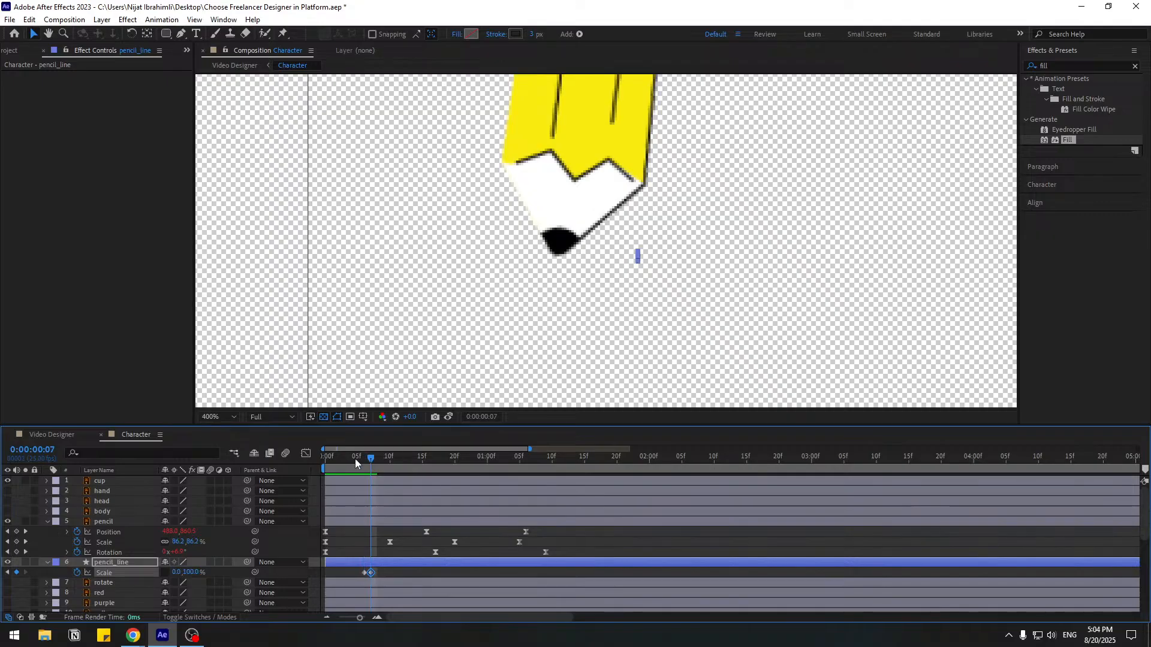
- Keyframe the pencil_line layer's Scale at 100% horizontally and vertically on frame 17
mouse_move(354, 458)
mouse_down()
mouse_move(452, 466)
mouse_move(437, 470)
mouse_up()
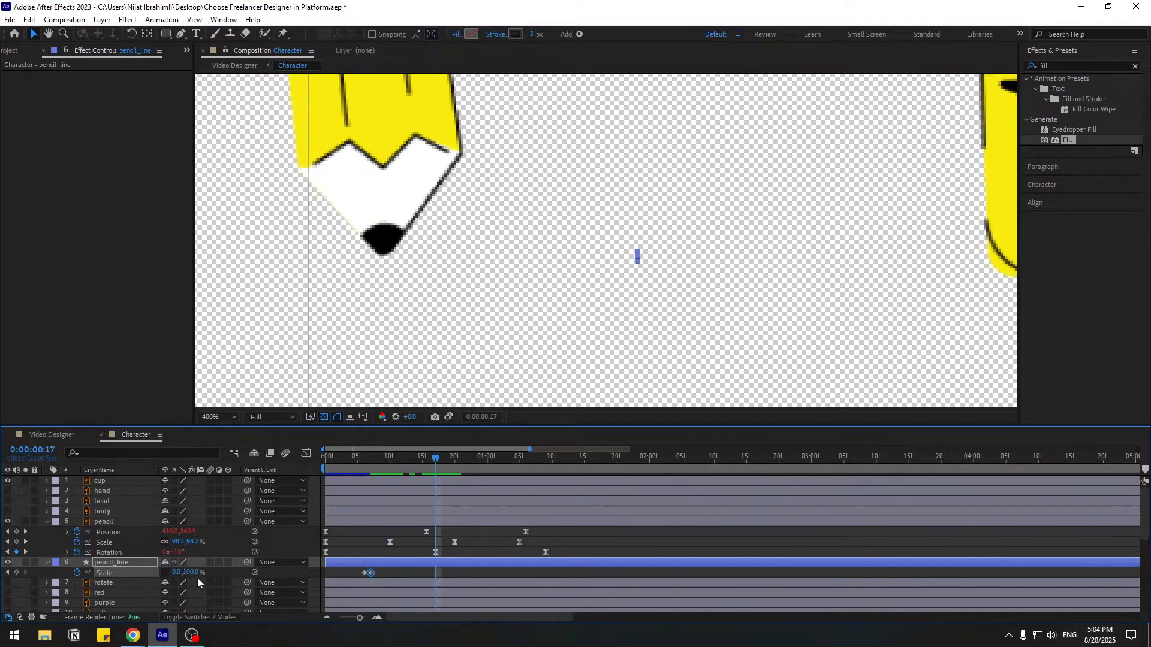
text(100)
key(Return)
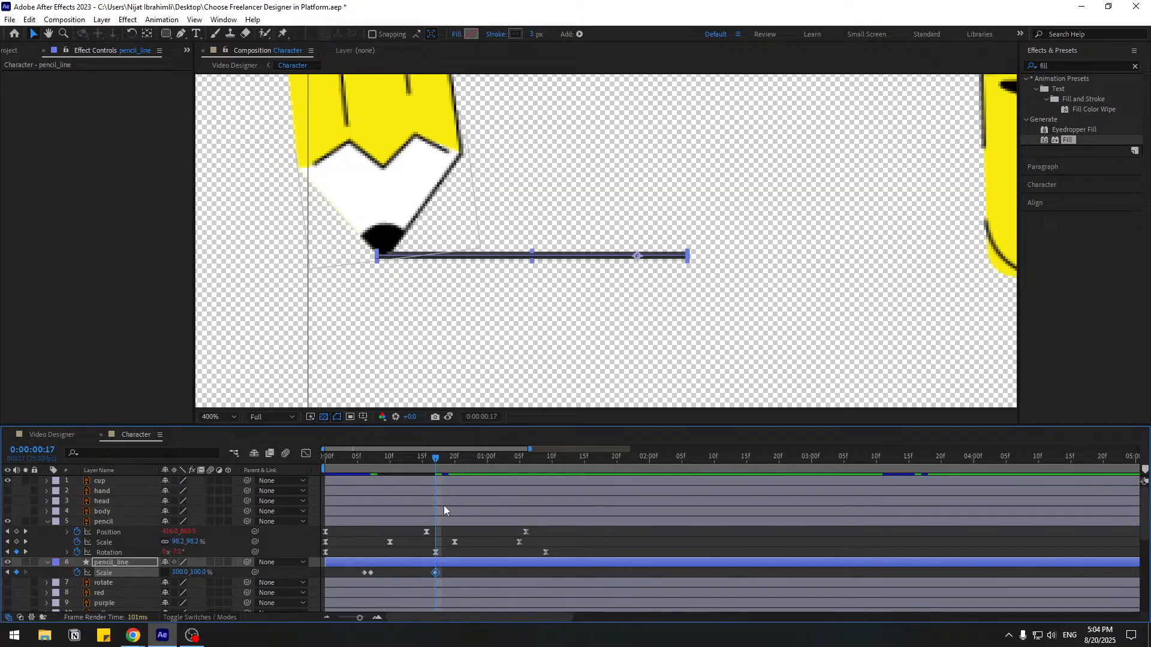
- Move the pencil_line layer's anchor point to the right end of the line and preview the animation
drag(360, 465, 449, 462)
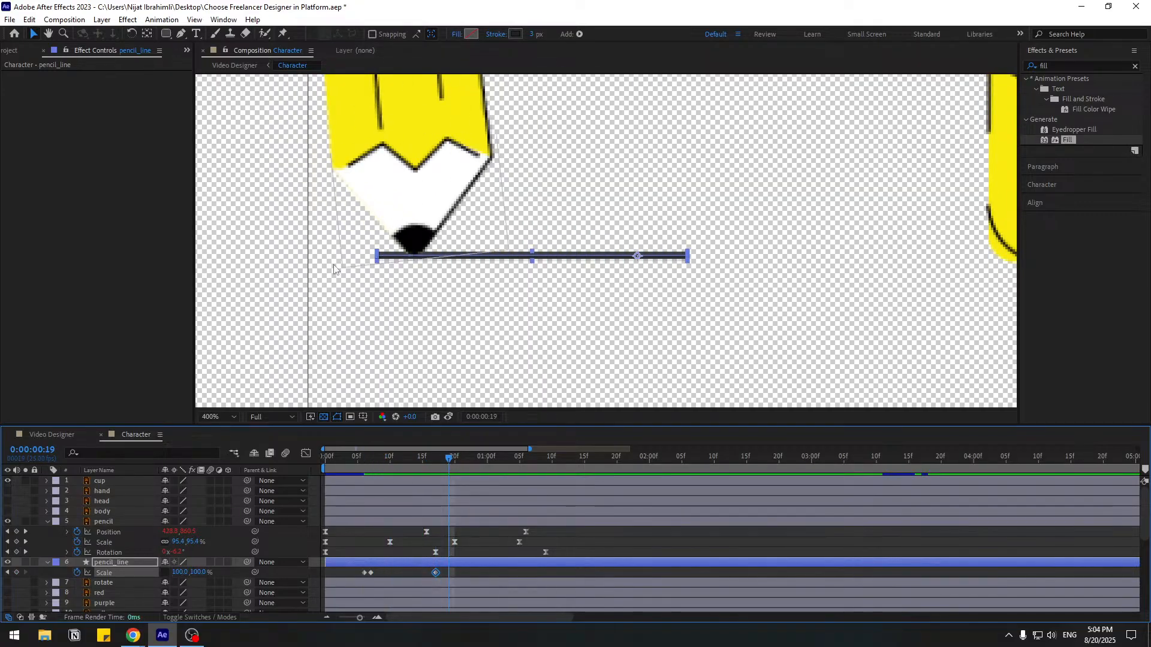
click(147, 34)
drag(635, 257, 670, 260)
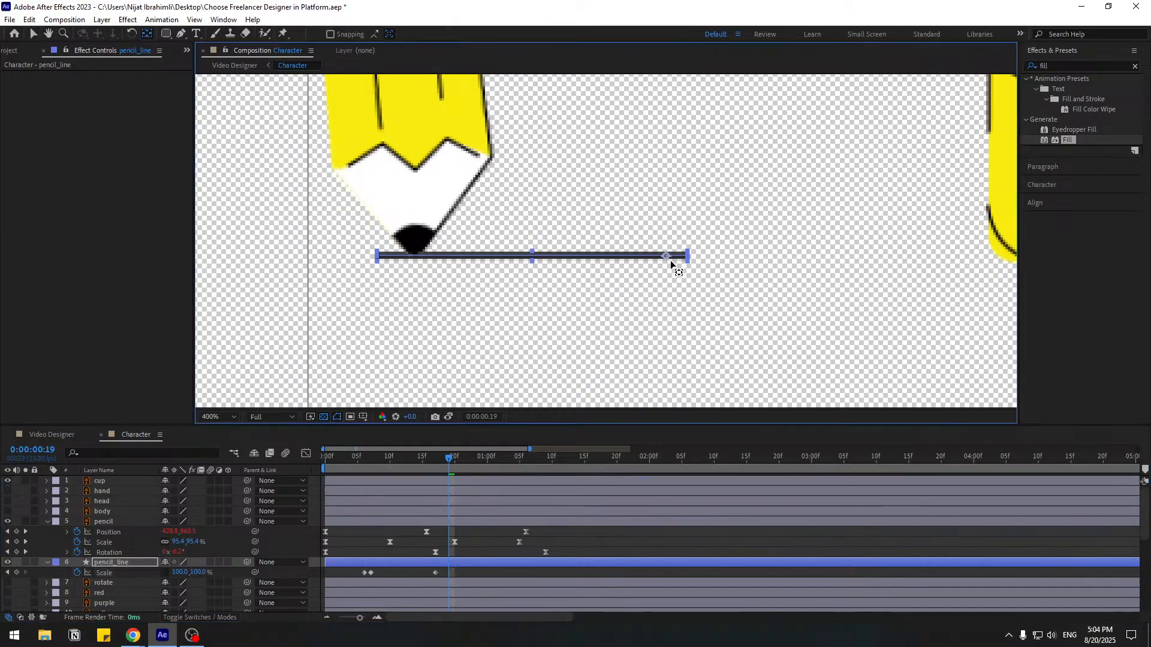
click(33, 34)
key(space)
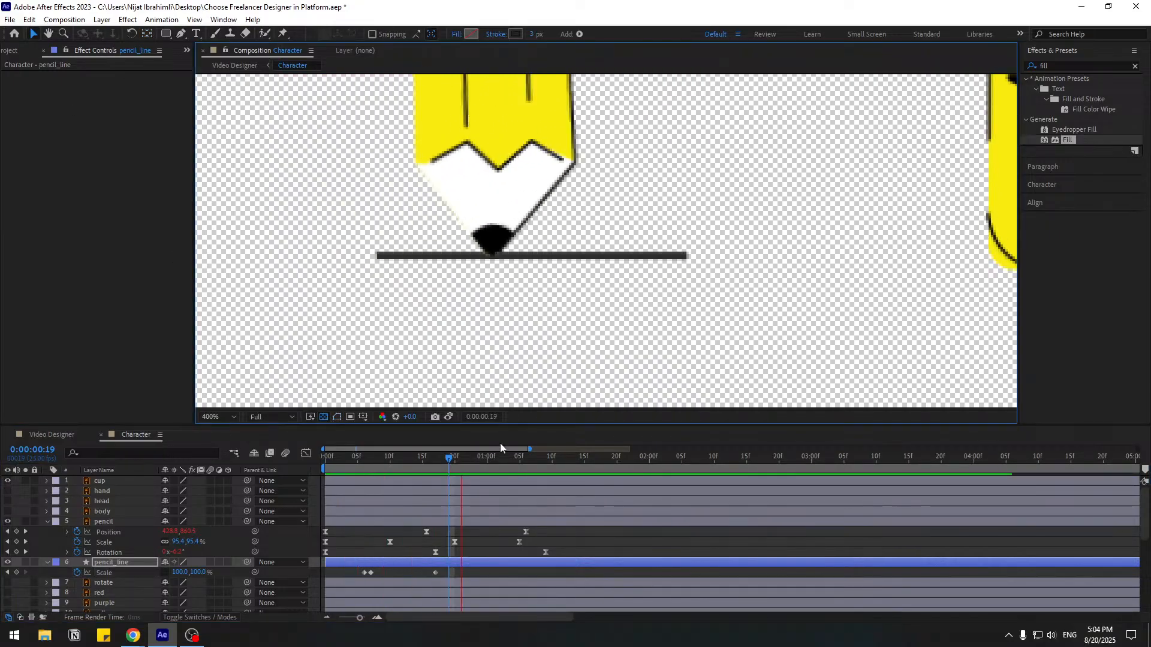
- Apply Easy Ease to all of the pencil_line layer's Scale keyframes
drag(385, 459, 415, 457)
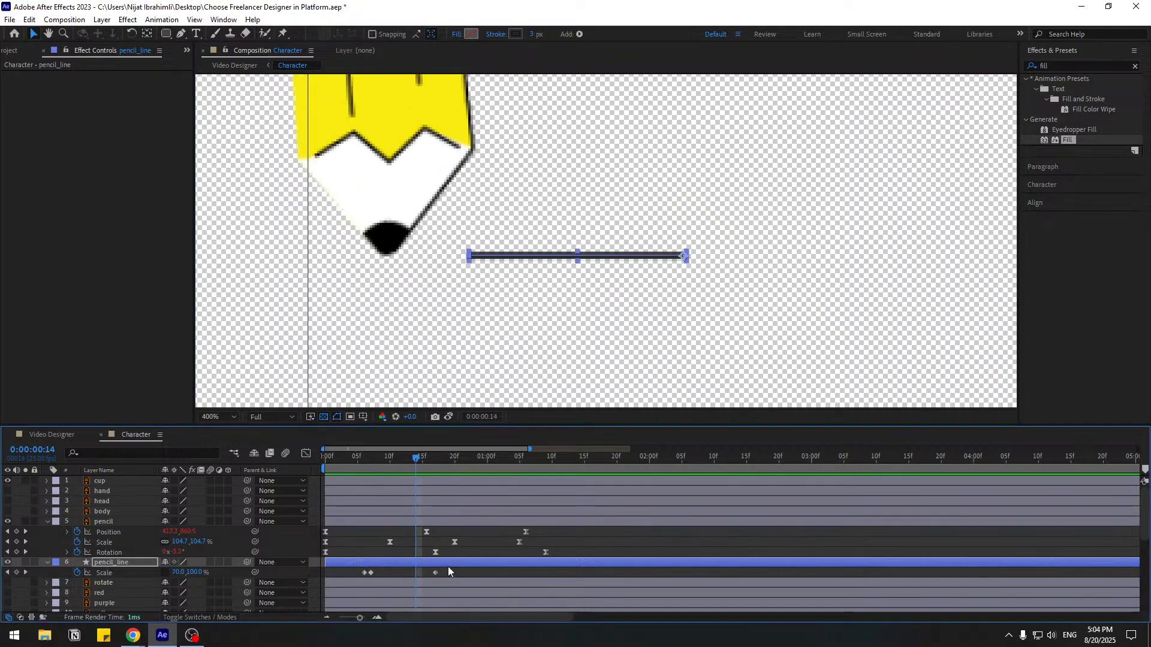
drag(448, 570, 367, 577)
right_click(371, 573)
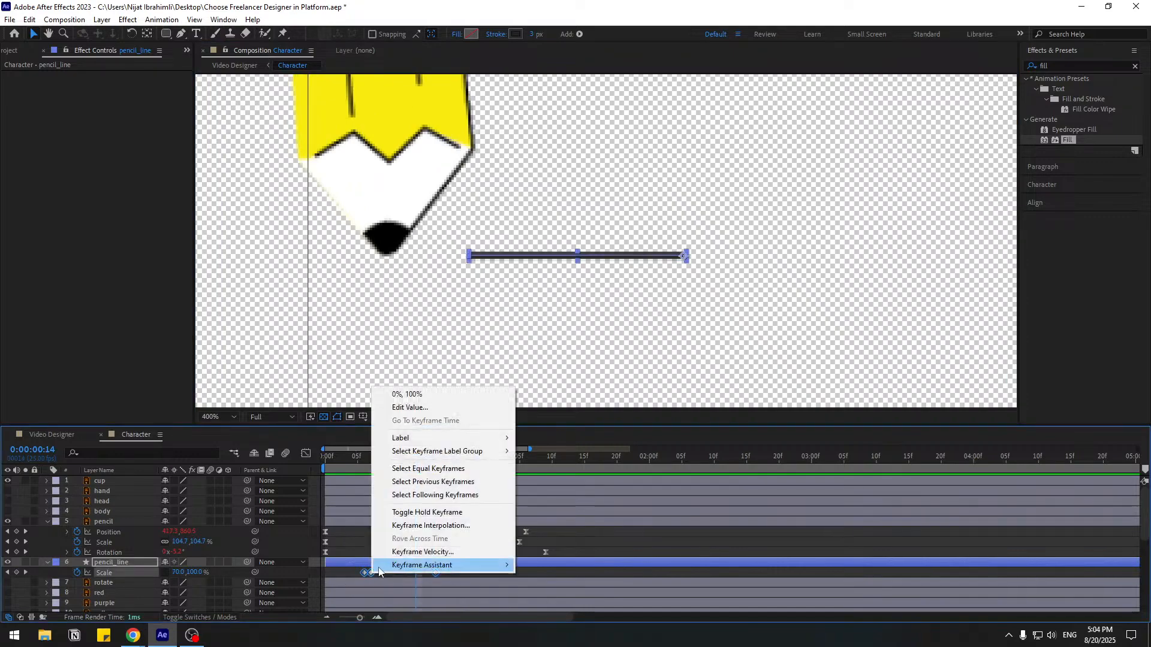
mouse_move(420, 633)
click(555, 506)
- In the pencil_line Scale speed graph, lengthen the incoming ease of the frame 17 keyframe so the speed peaks early, and preview it
click(306, 455)
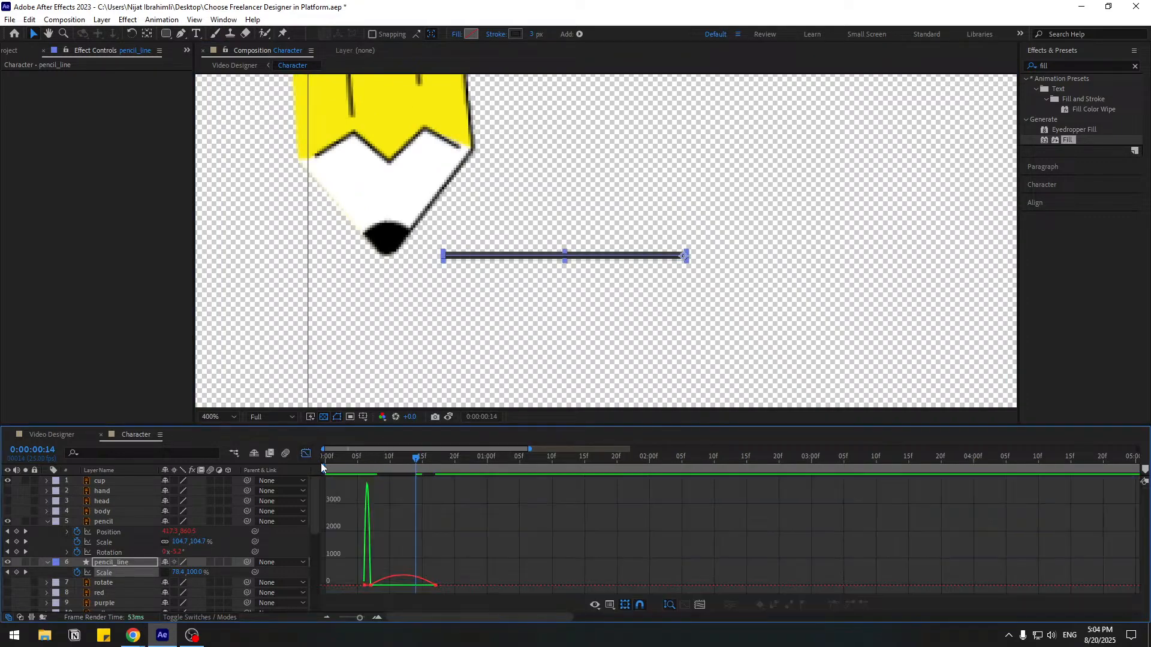
key(equal)
key(equal)
drag(462, 555, 589, 534)
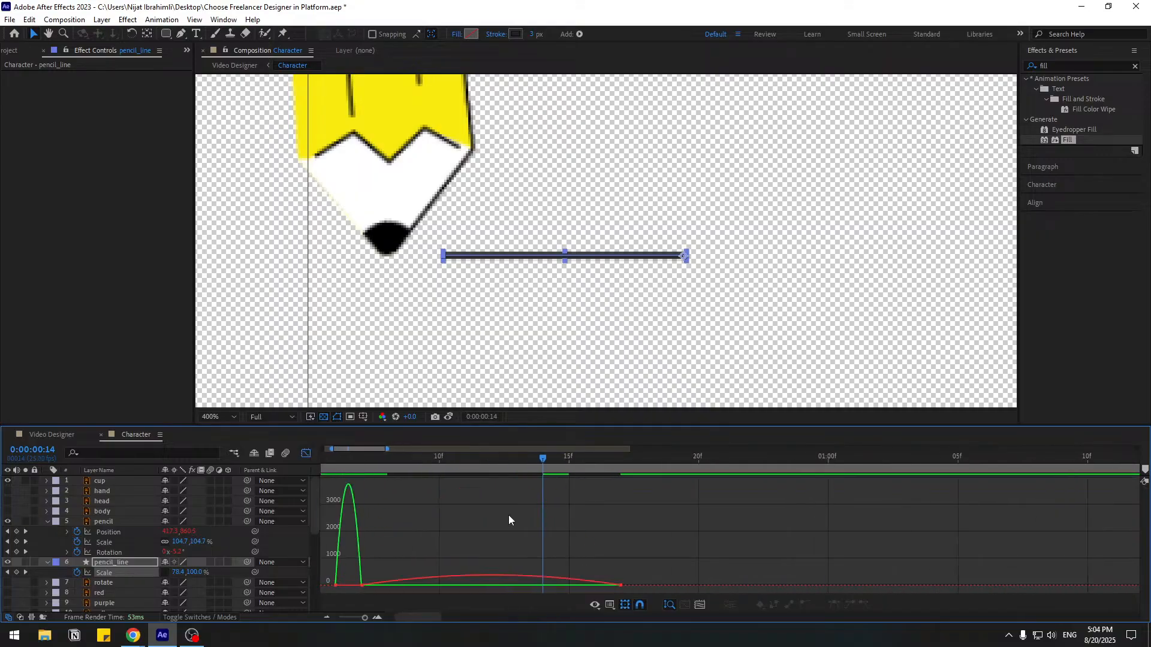
click(472, 582)
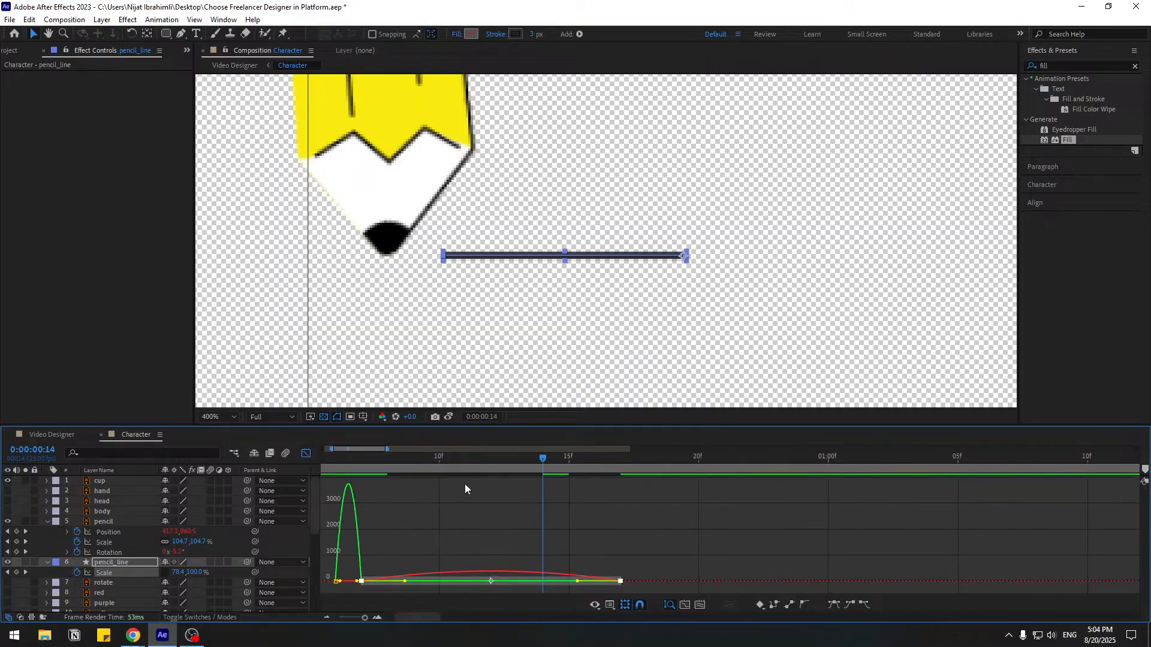
drag(385, 462, 460, 466)
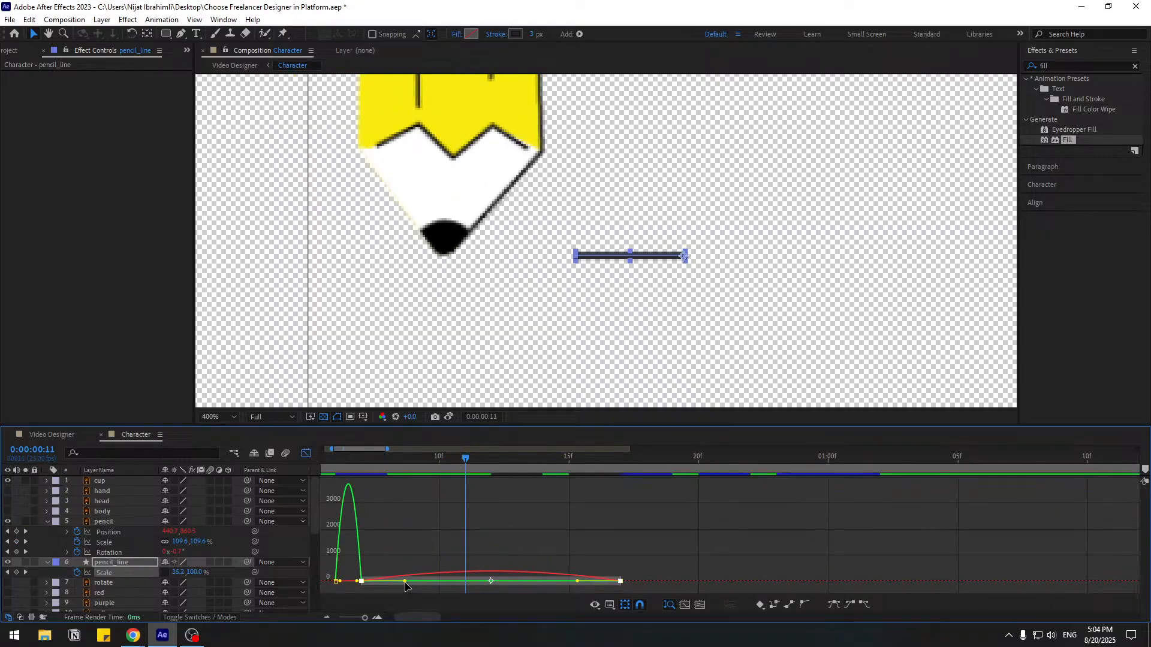
drag(576, 582, 506, 582)
key(minus)
key(space)
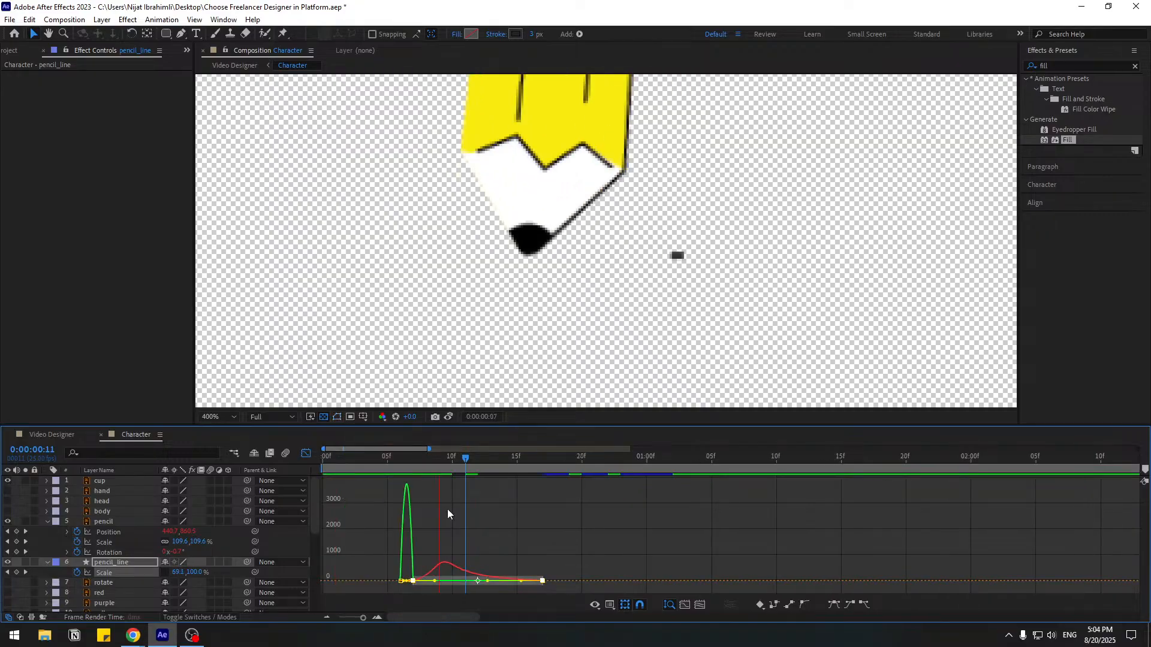
- Move the first two Scale keyframes of pencil_line earlier to frames 3 and 4 and preview the animation
click(306, 453)
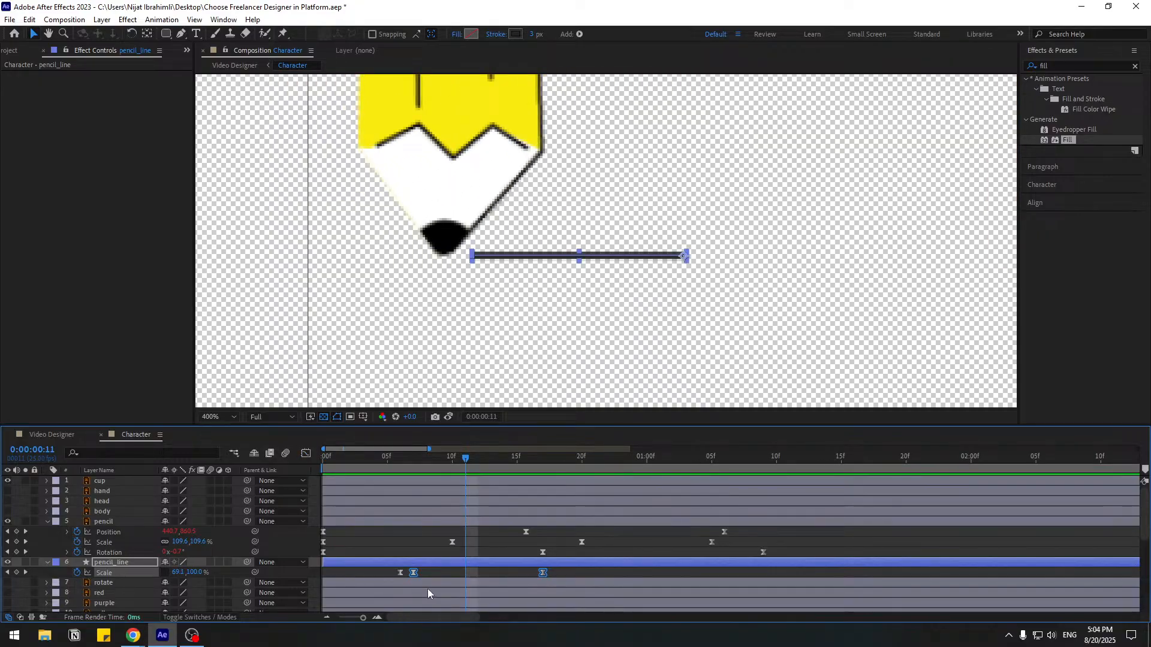
click(456, 570)
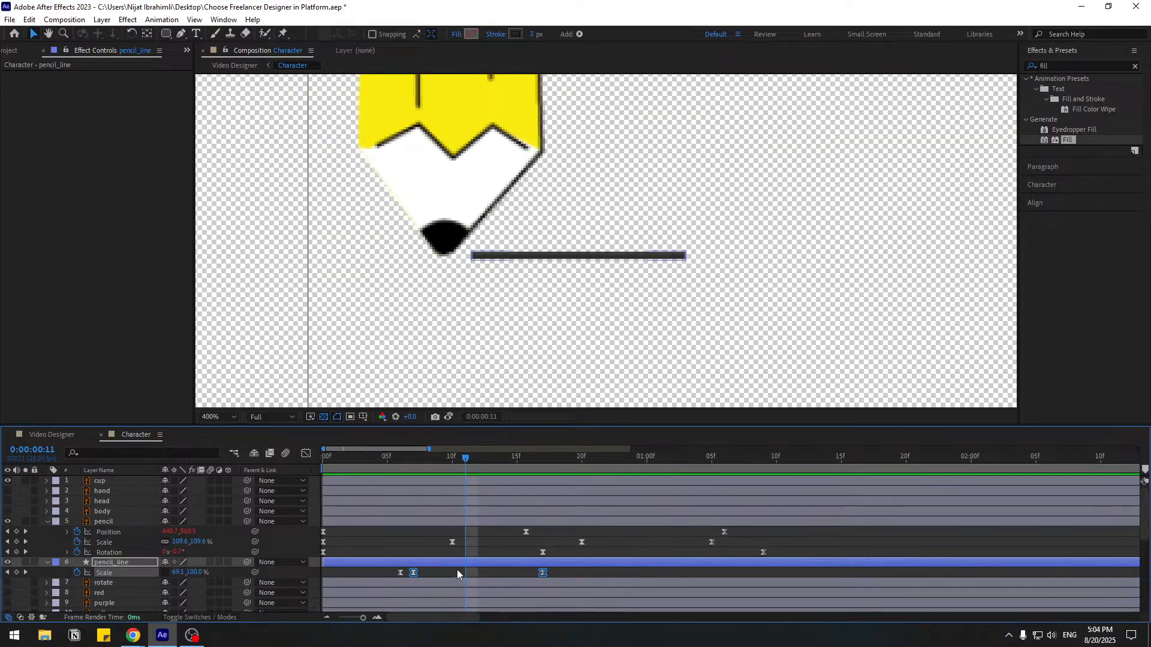
click(413, 573)
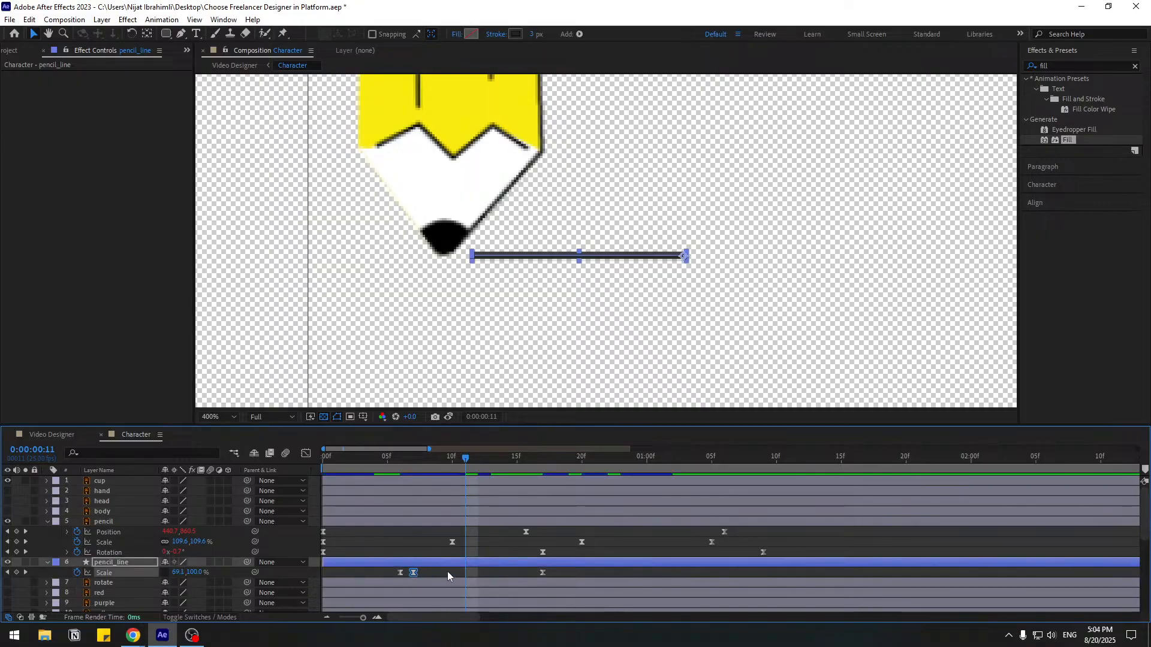
drag(447, 571, 387, 572)
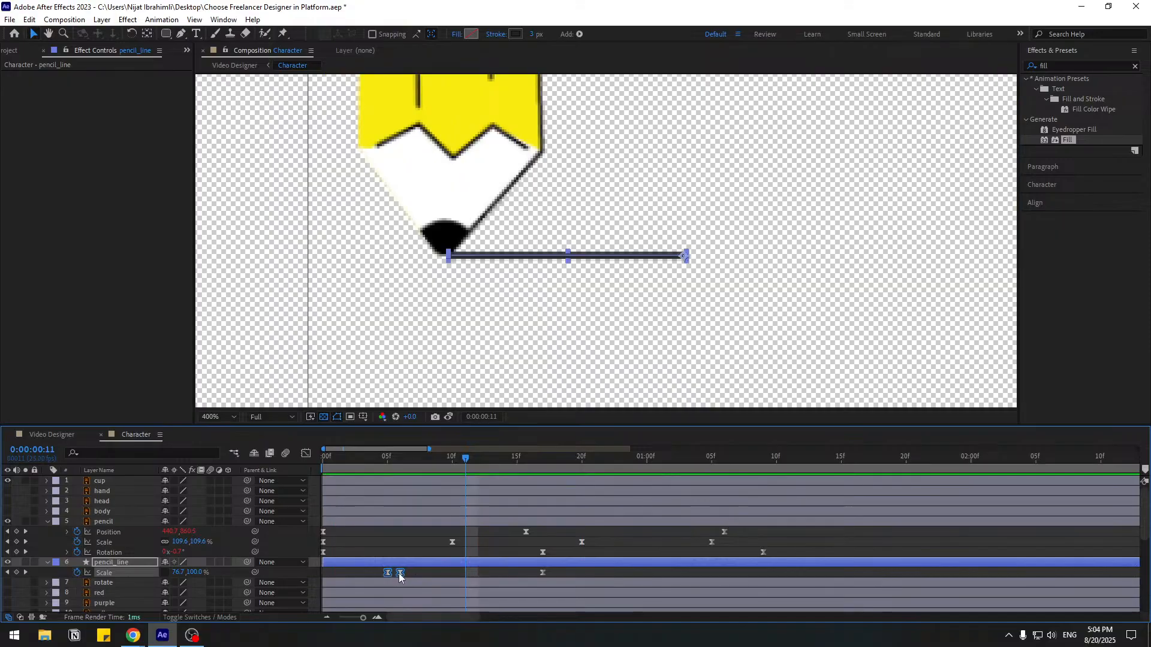
drag(400, 573, 387, 572)
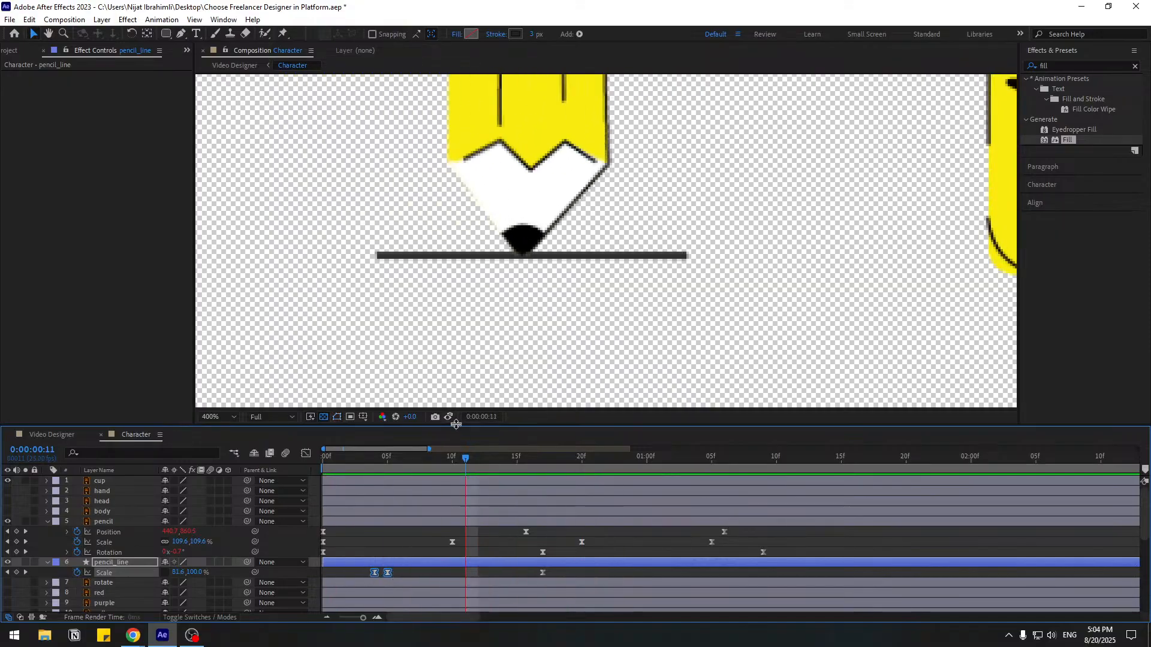
drag(389, 574, 382, 574)
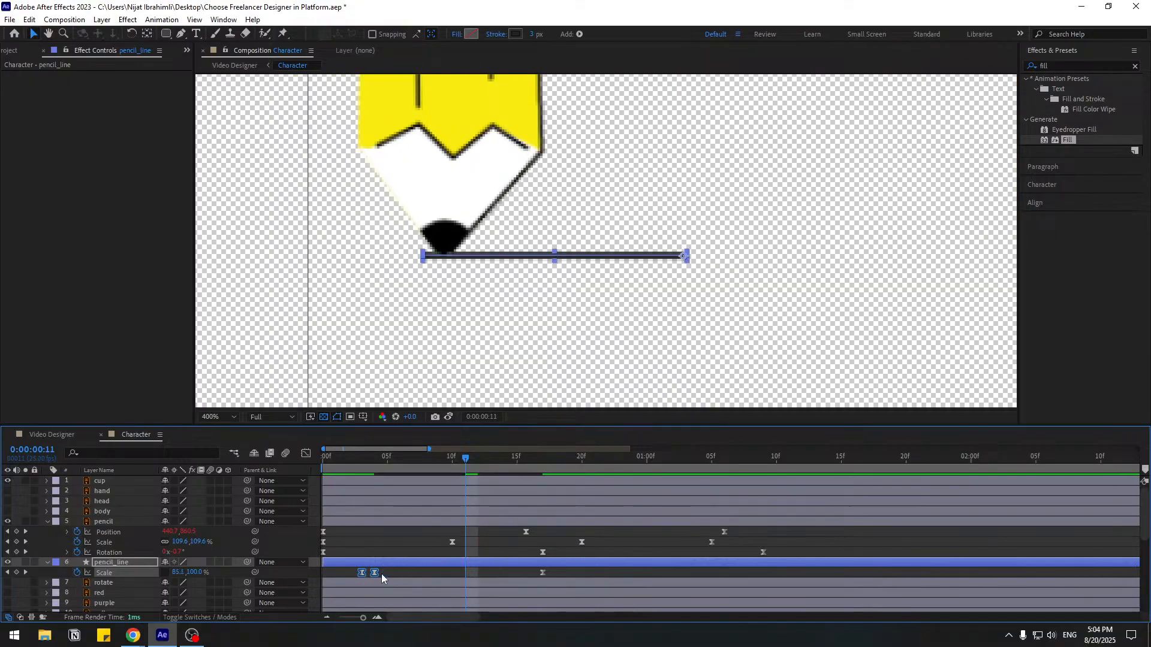
key(space)
scroll(615, 325, down, 1)
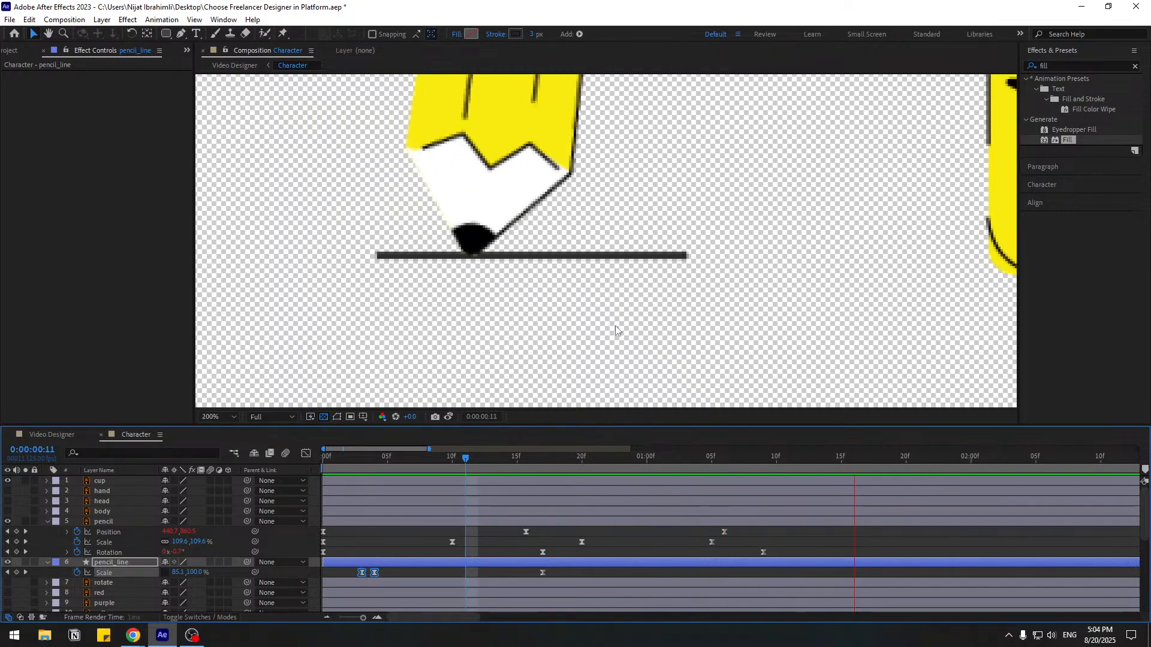
scroll(615, 326, down, 1)
- Preview the animation in the Video Designer composition and return to the Character composition
click(51, 435)
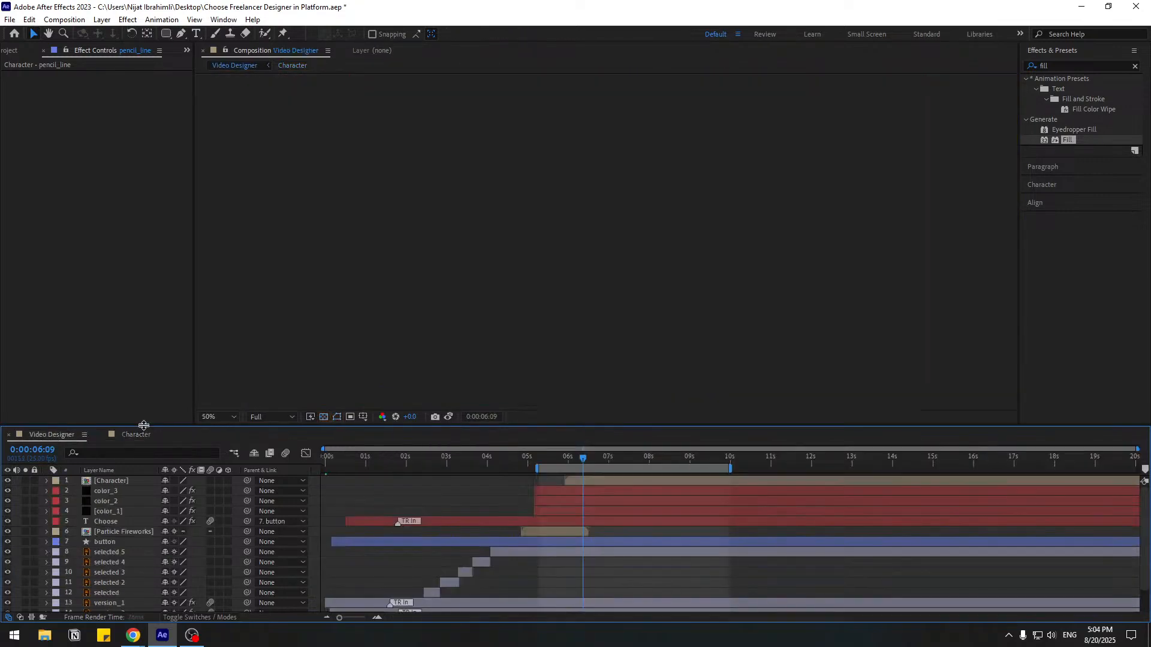
key(space)
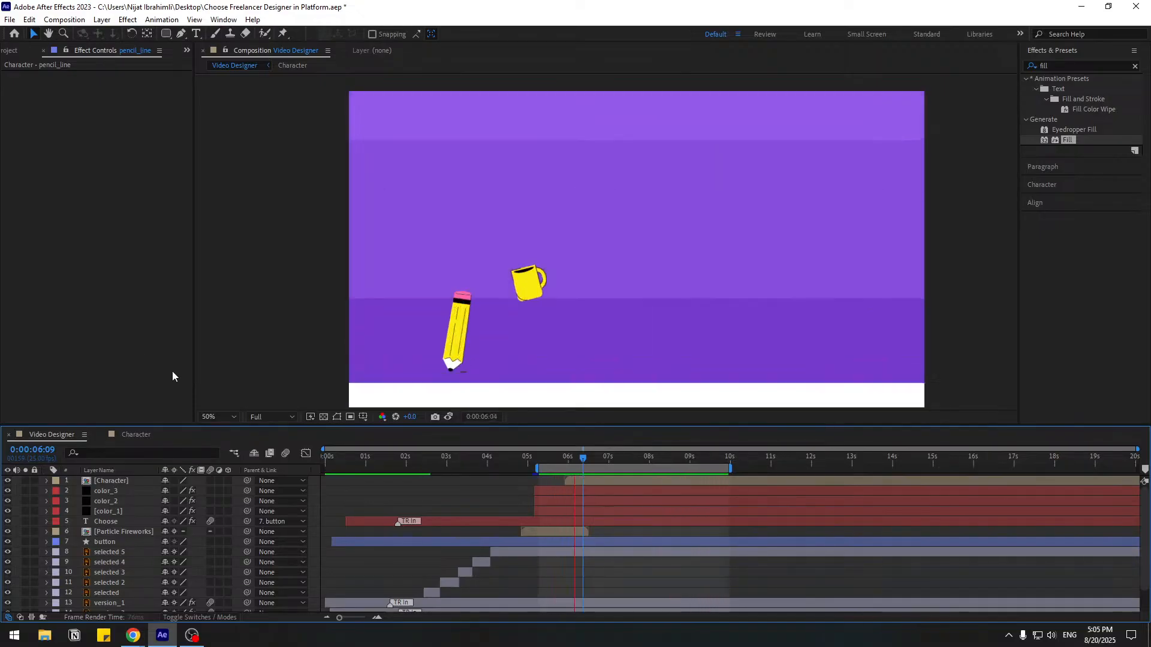
click(587, 466)
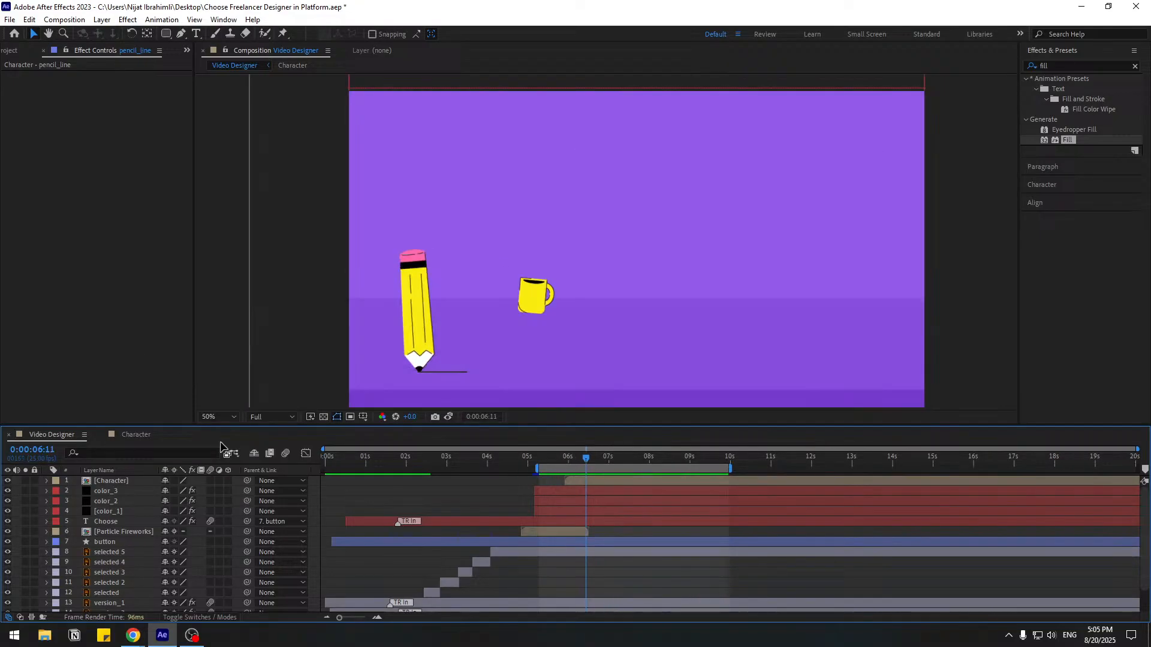
click(127, 434)
click(508, 537)
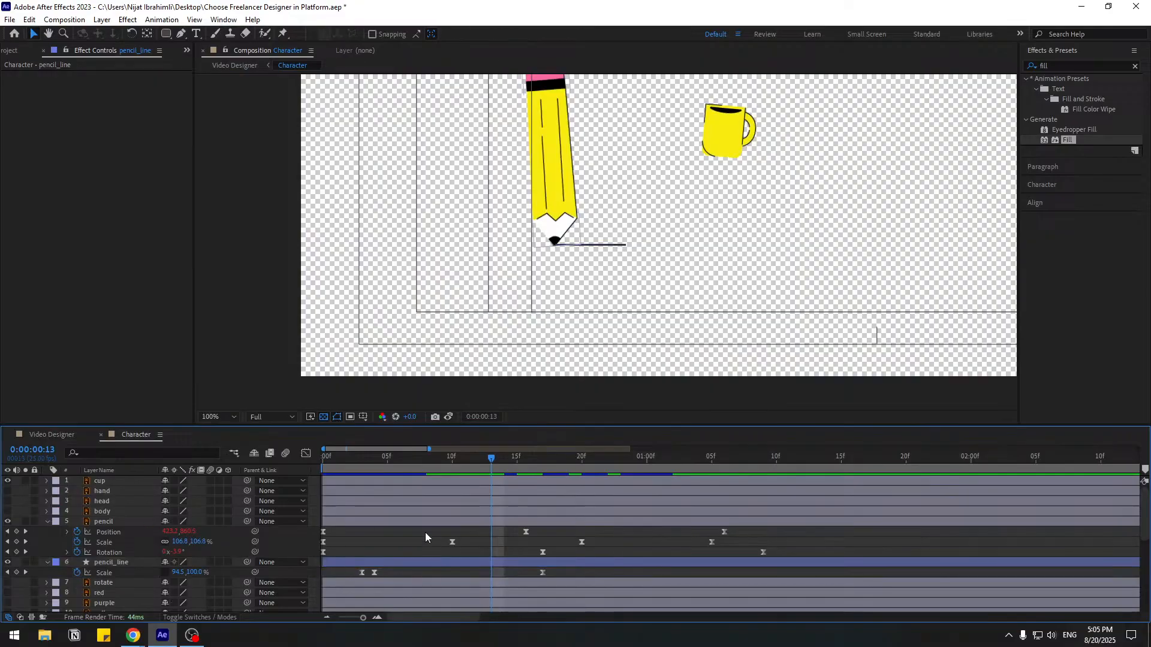
- Collapse the pencil and pencil_line properties, and show the rotate layer with the transparency grid off
scroll(429, 545, down, 3)
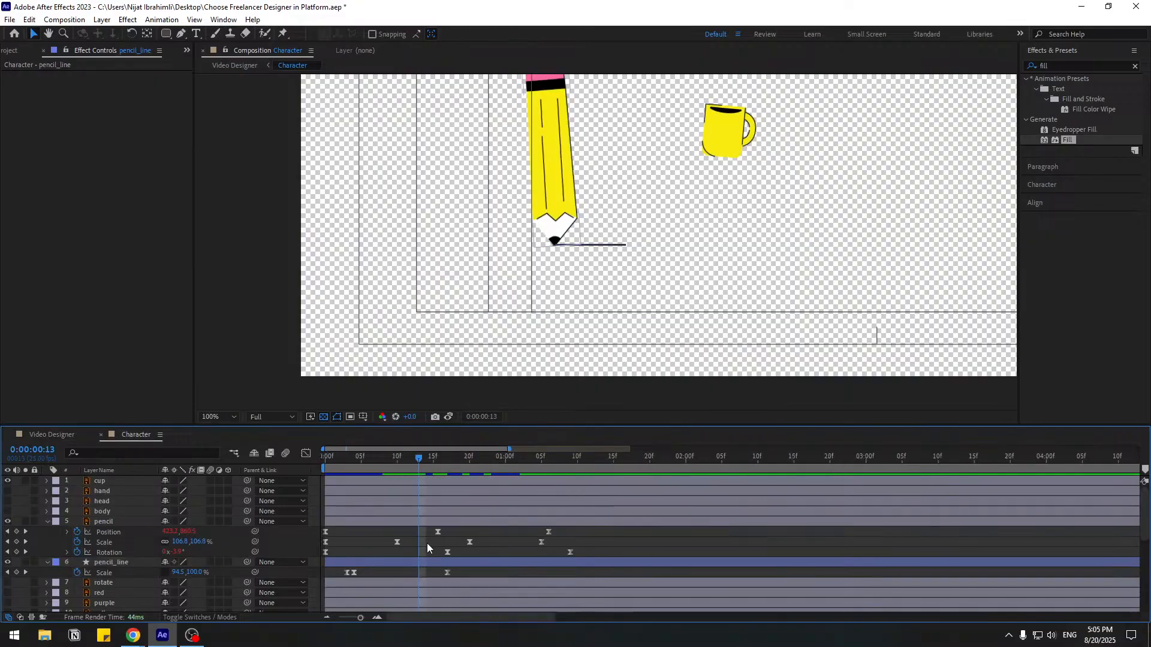
click(47, 522)
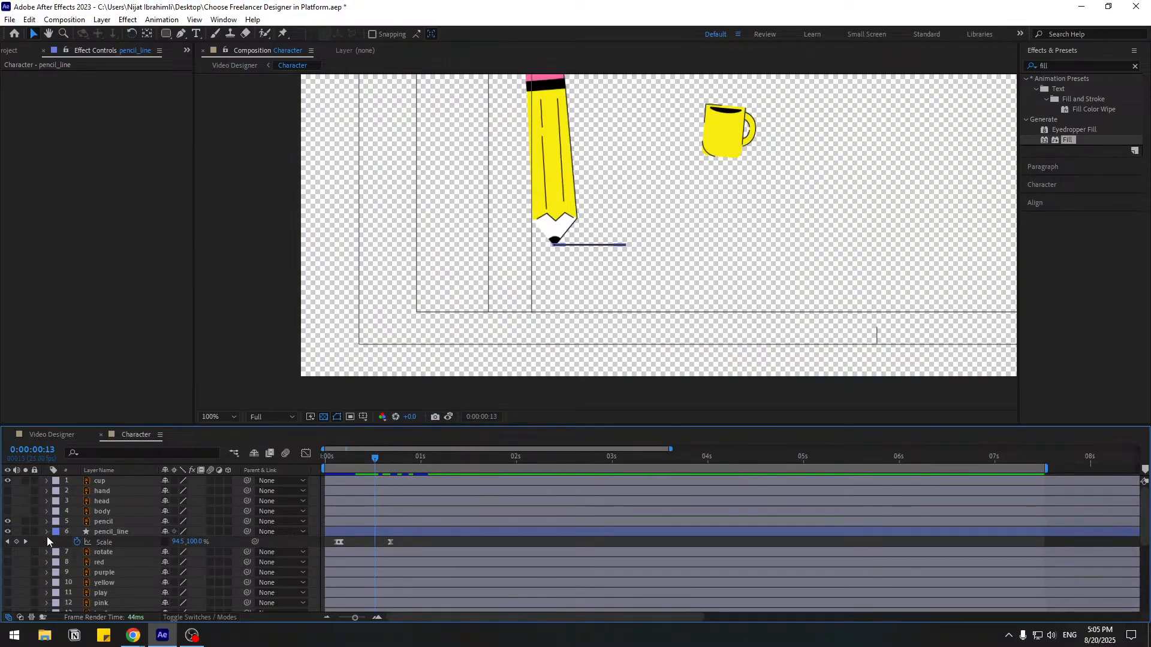
click(46, 532)
click(103, 542)
click(7, 541)
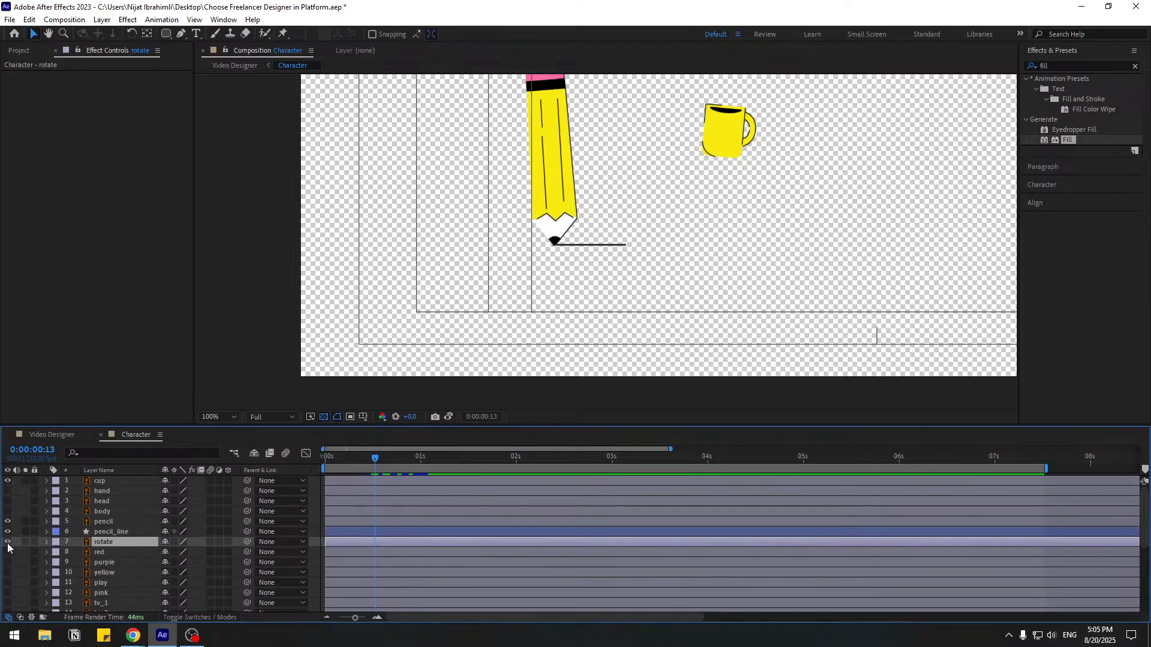
drag(824, 232, 602, 359)
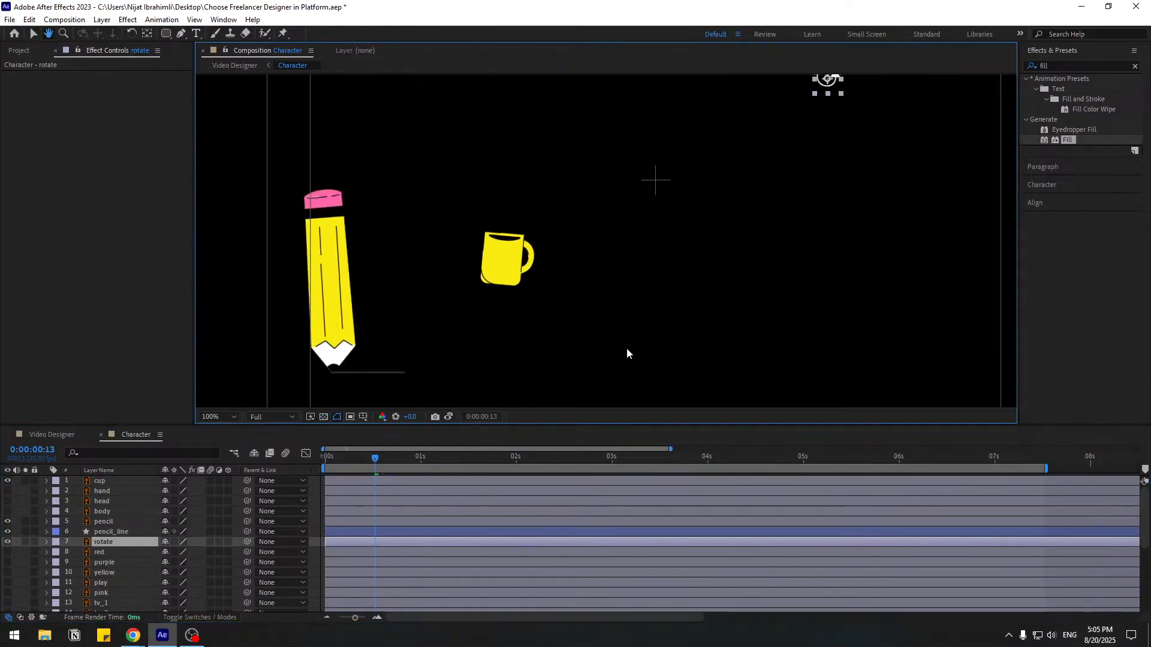
drag(871, 197, 680, 331)
scroll(686, 246, up, 1)
drag(698, 252, 610, 275)
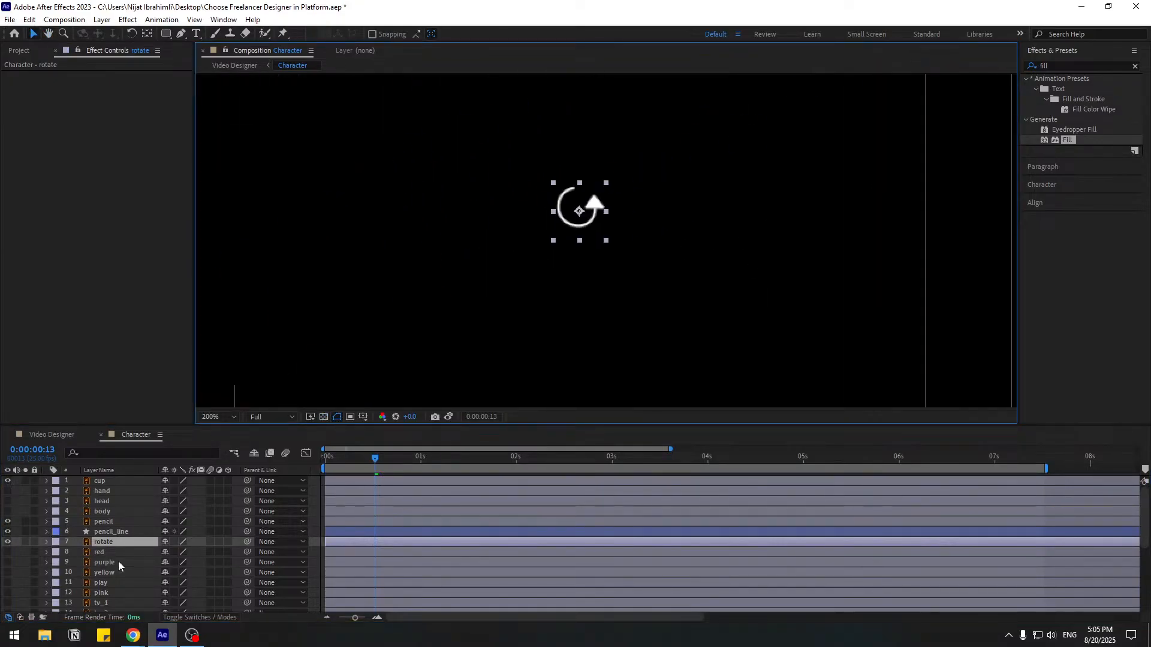
- Make the red, purple and yellow layers visible
click(68, 557)
click(7, 552)
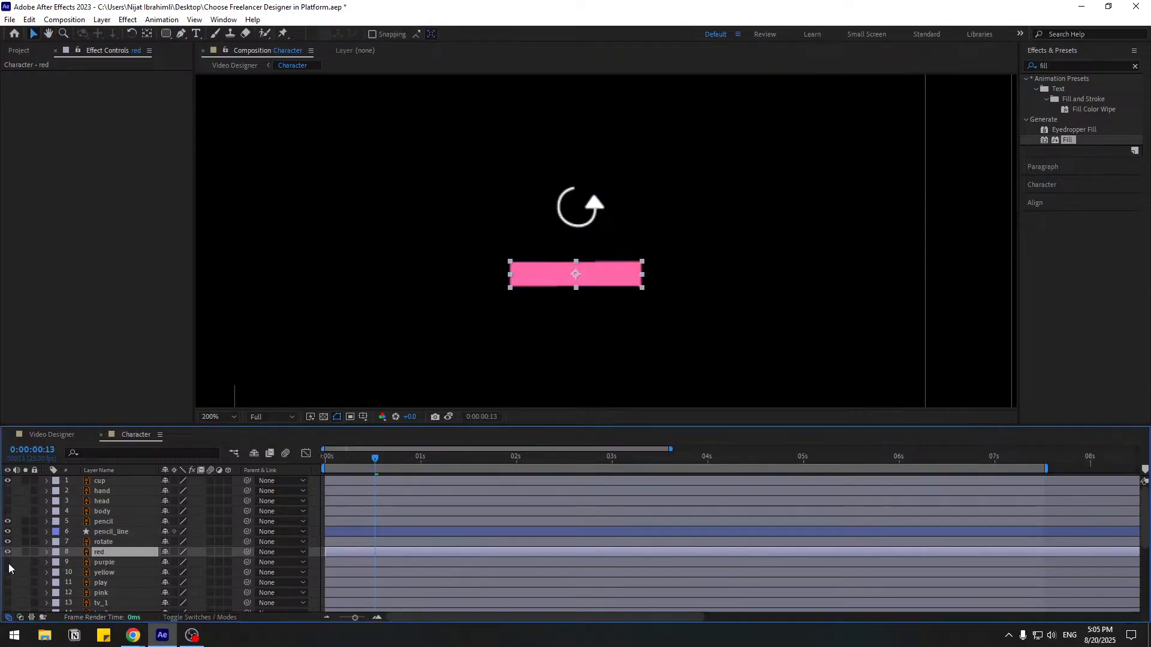
click(8, 562)
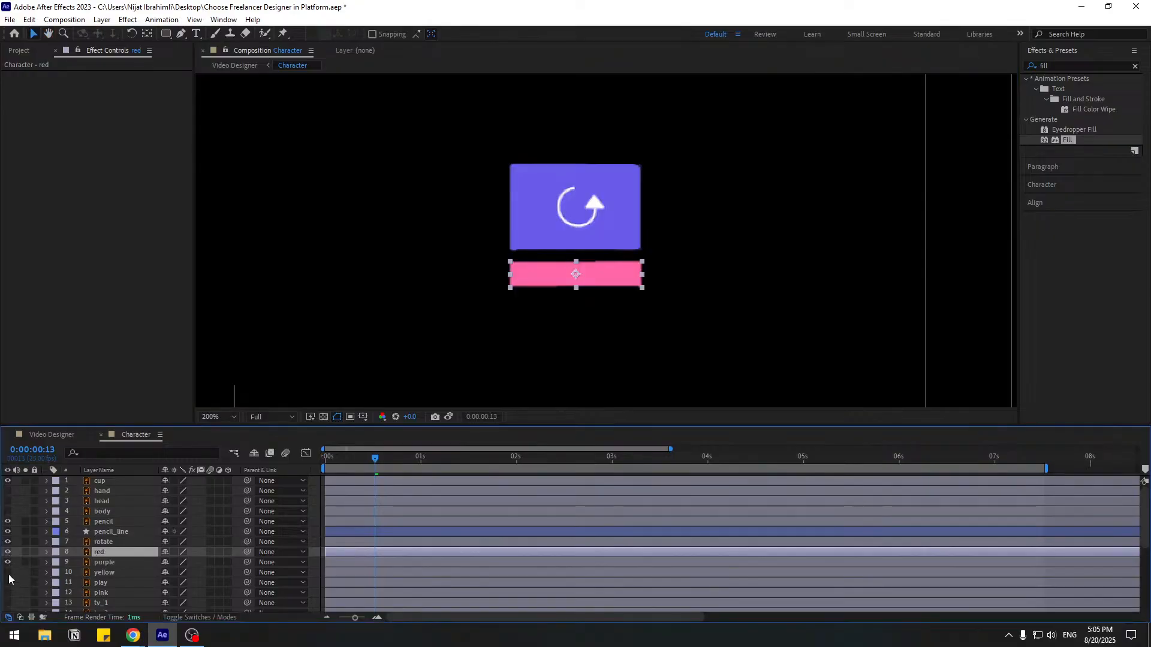
click(8, 572)
click(8, 582)
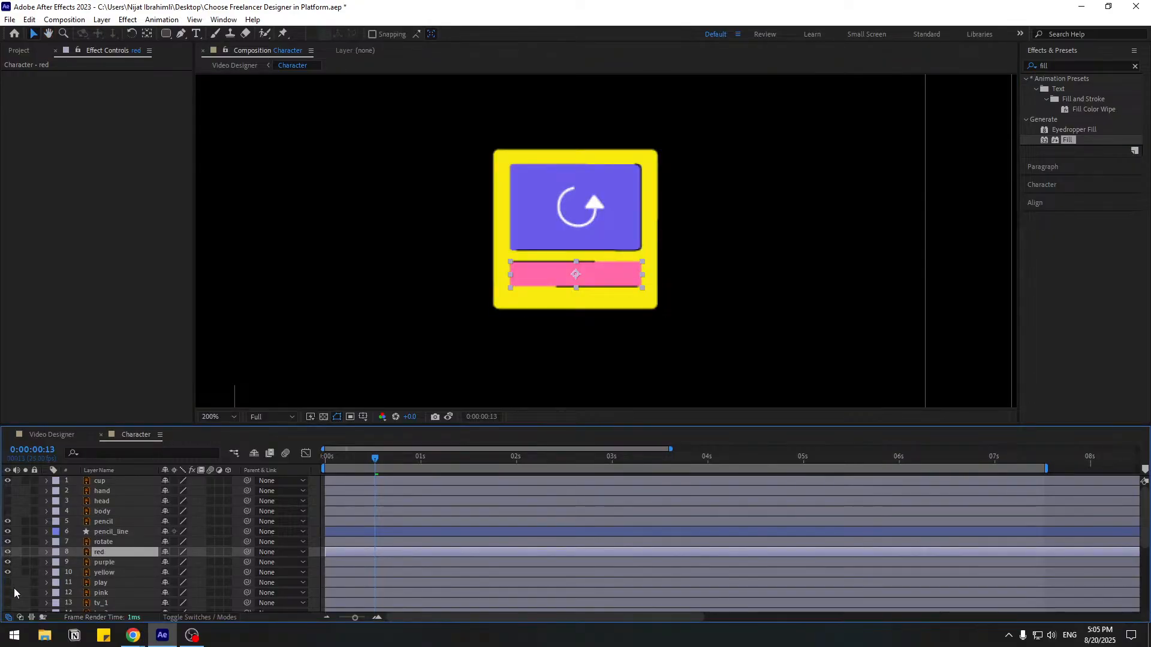
- Keyframe the yellow layer's vertical scale from 0% at the start to 100% at frame 10, with proportions unlinked
click(103, 573)
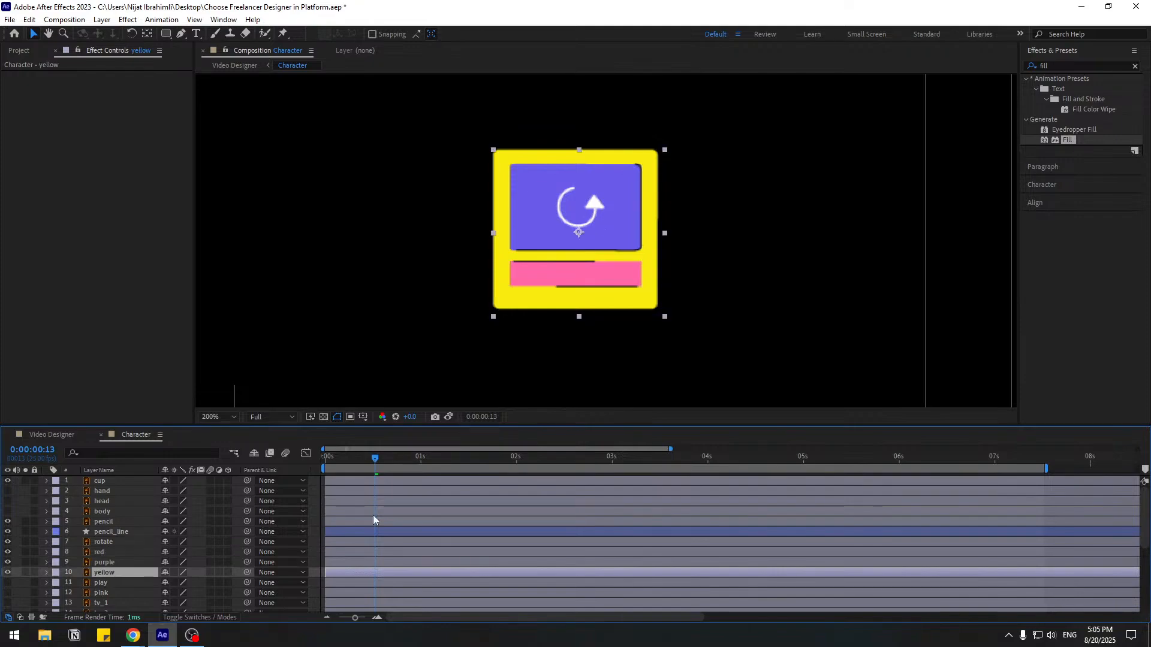
key(s)
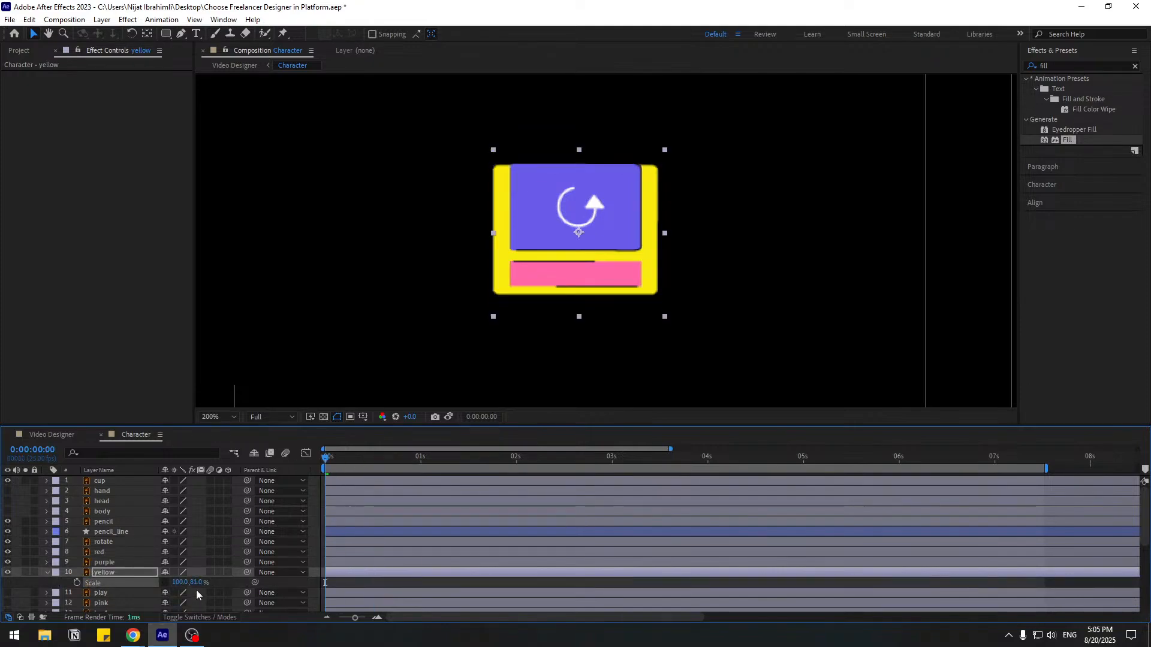
text(0)
key(Return)
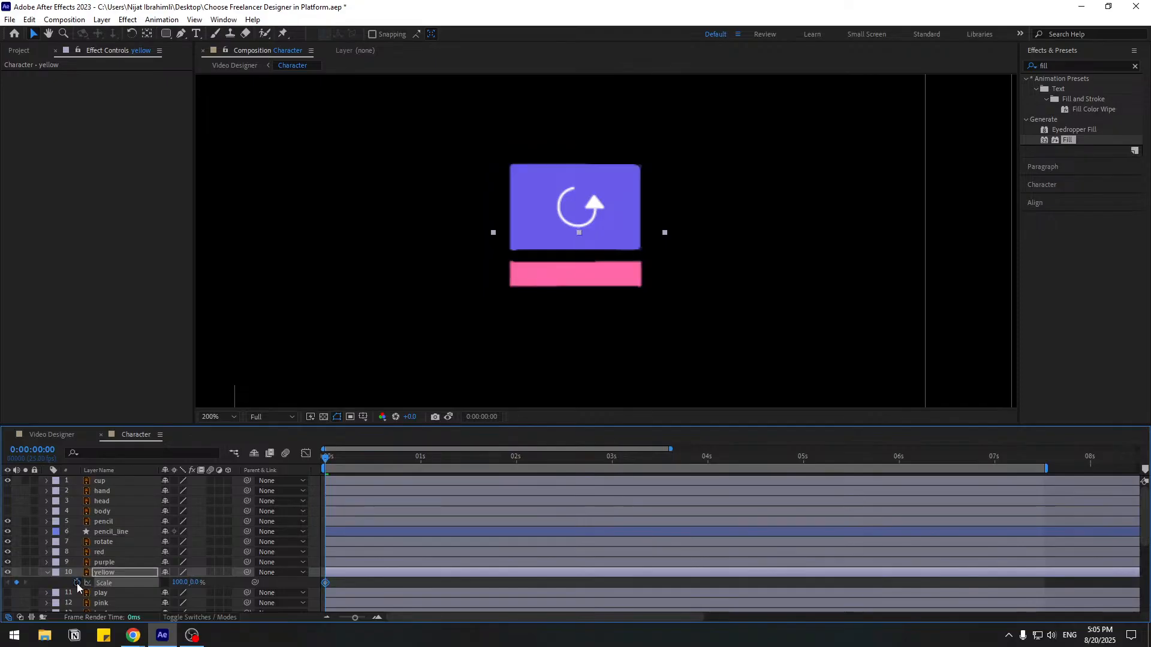
key(shift+Page_Down)
click(197, 583)
text(100)
key(Return)
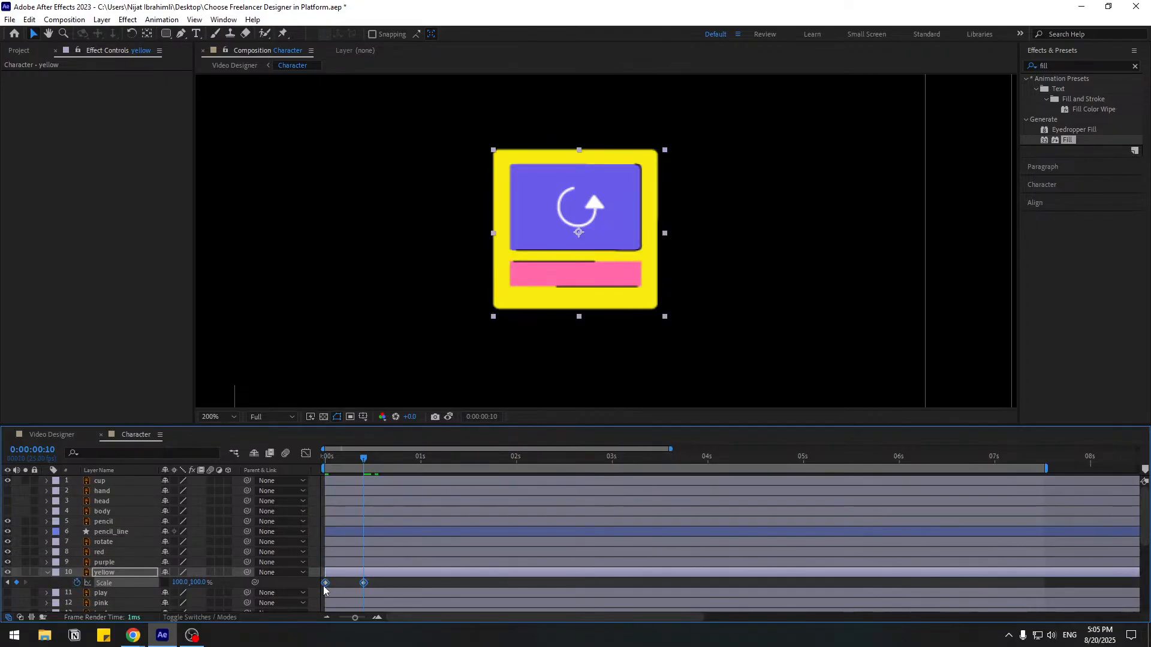
- Apply Easy Ease to both Scale keyframes of the yellow layer and preview the animation
right_click(323, 591)
mouse_move(398, 576)
click(502, 509)
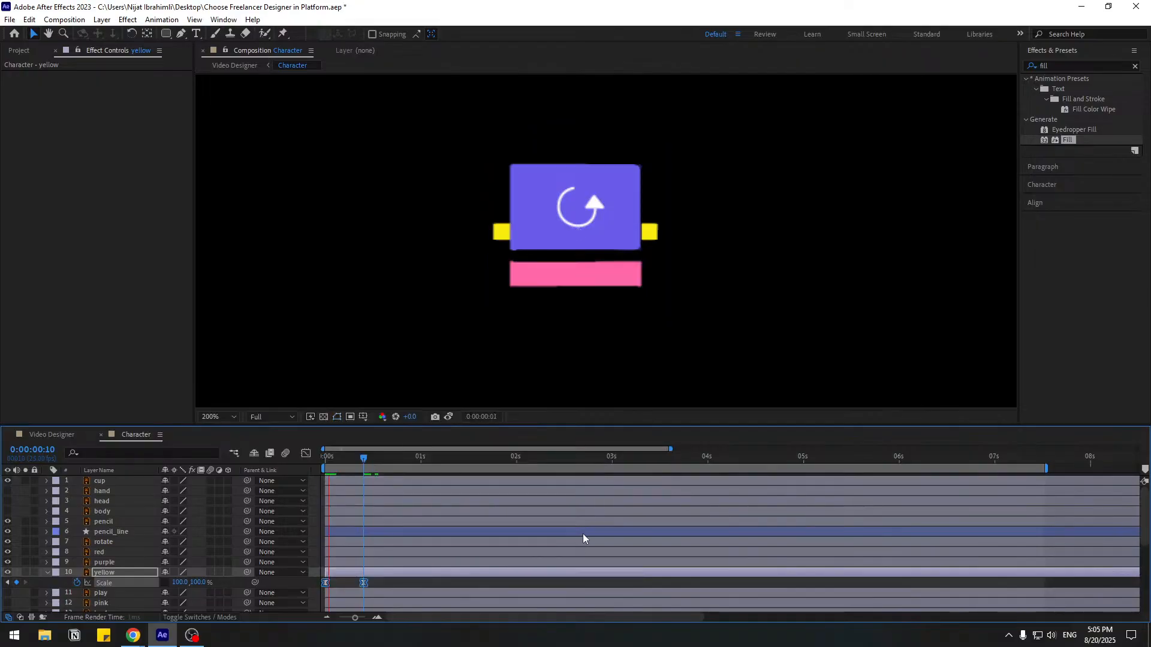
key(space)
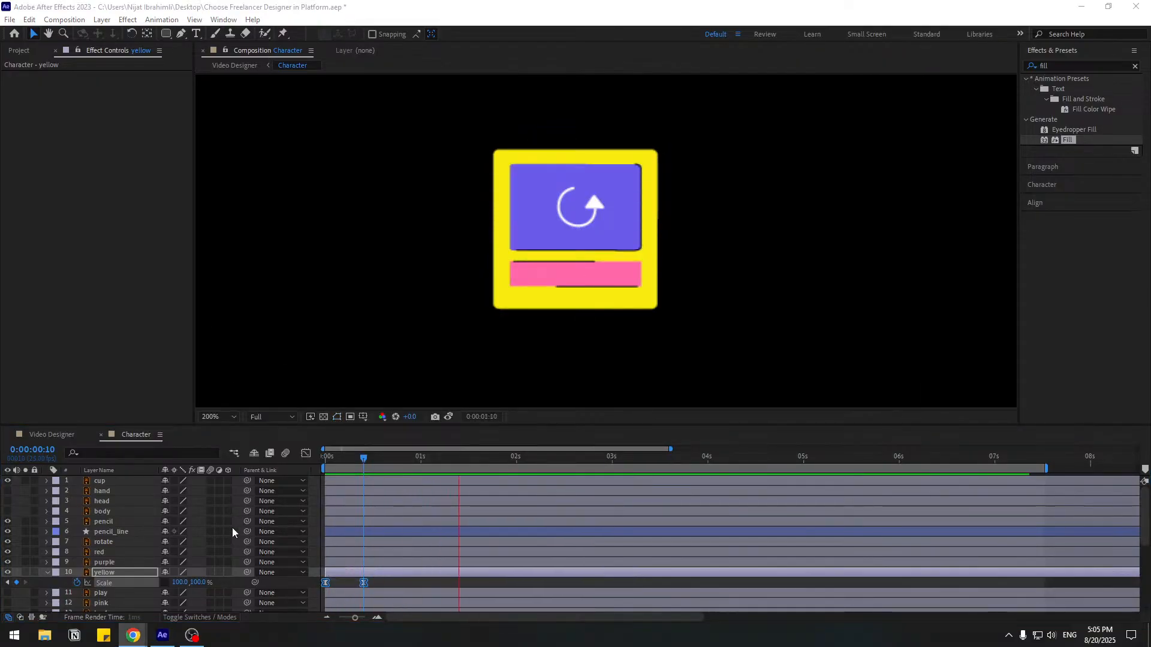
click(362, 460)
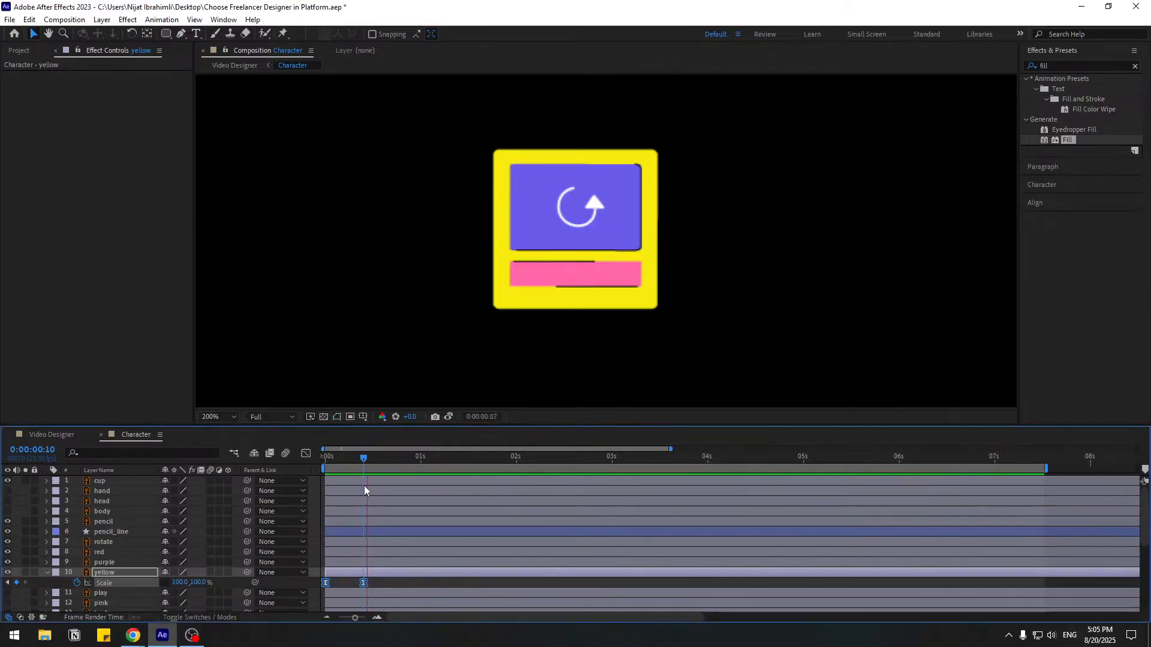
- Reshape the yellow layer's Scale speed curve to peak late, and move its end keyframe to frame 18
click(306, 454)
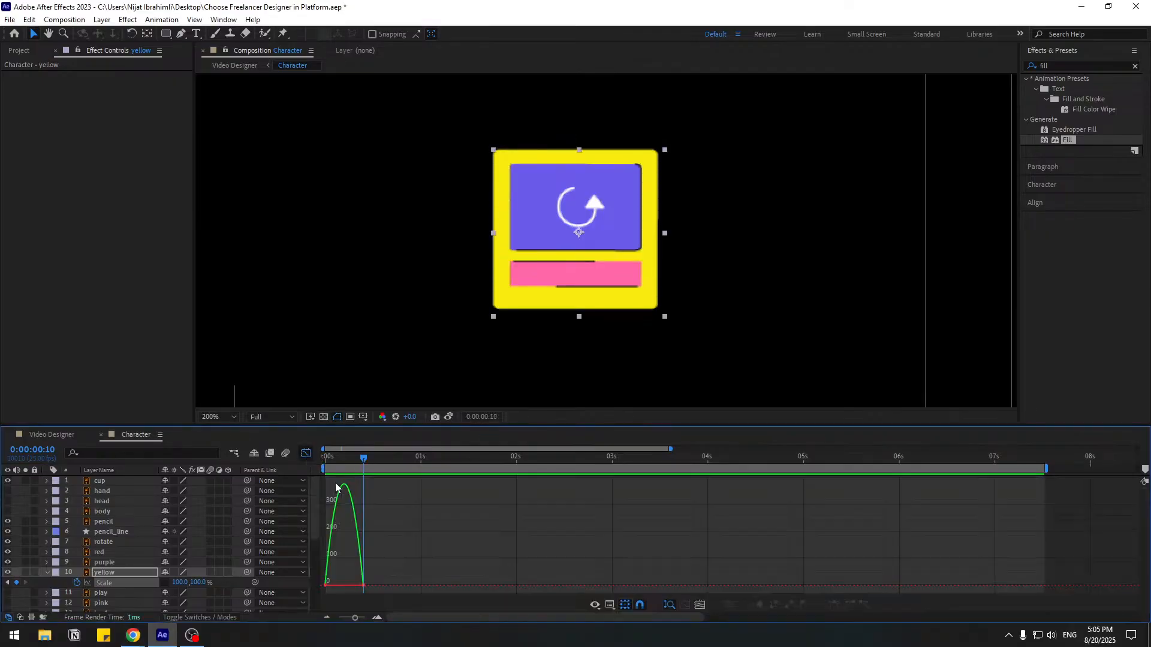
click(326, 585)
drag(333, 586, 340, 586)
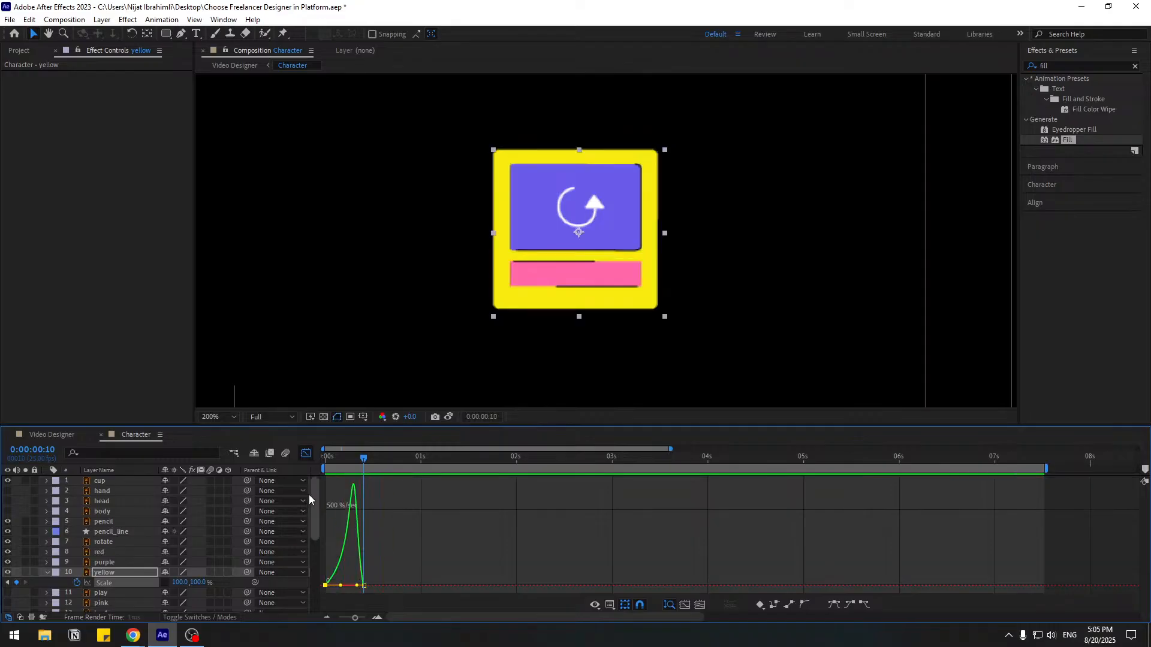
key(shift+F3)
drag(366, 589, 394, 586)
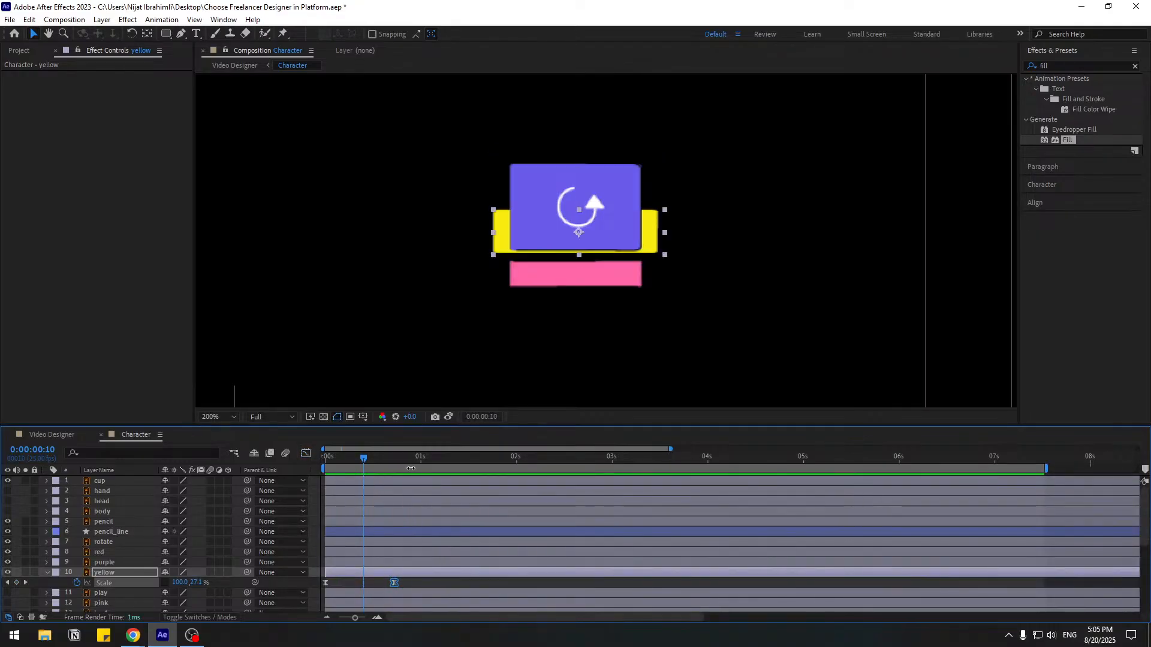
- Add a 100% Scale keyframe to the purple layer at frame 18 and return to the start of the timeline
key(k)
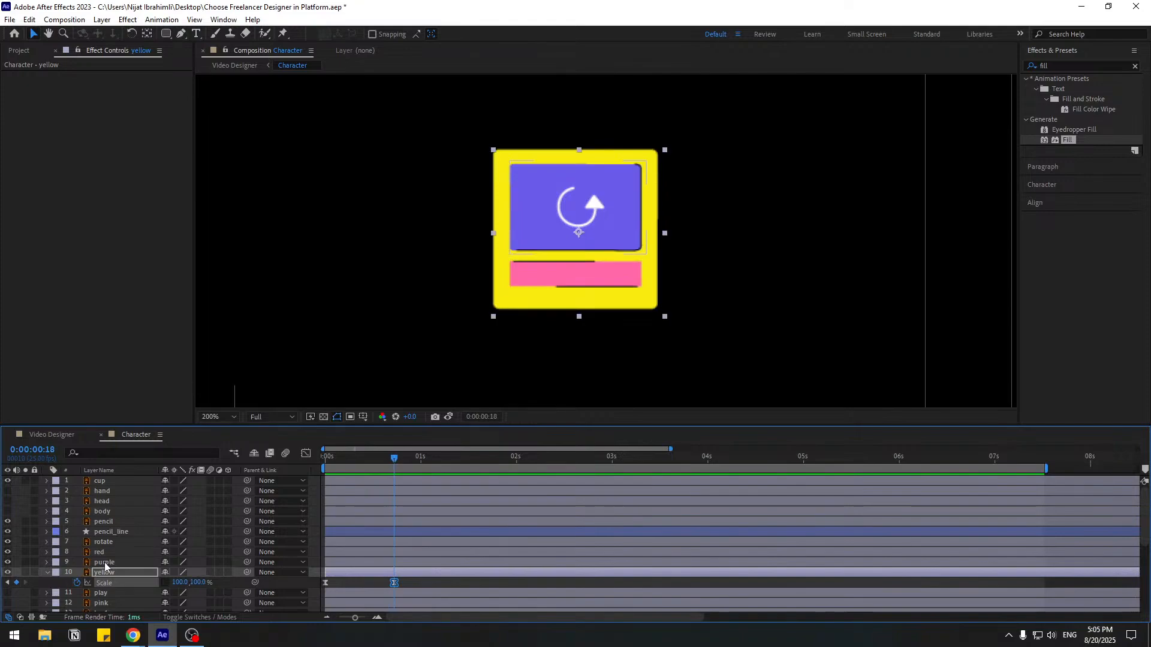
click(105, 563)
key(s)
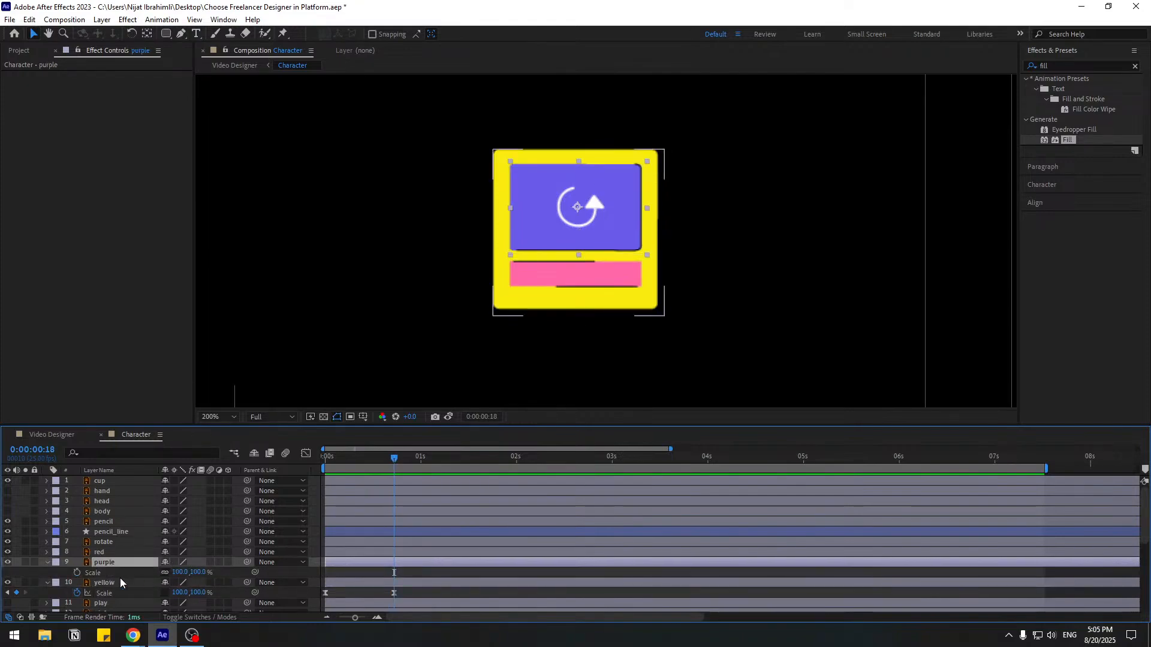
click(76, 573)
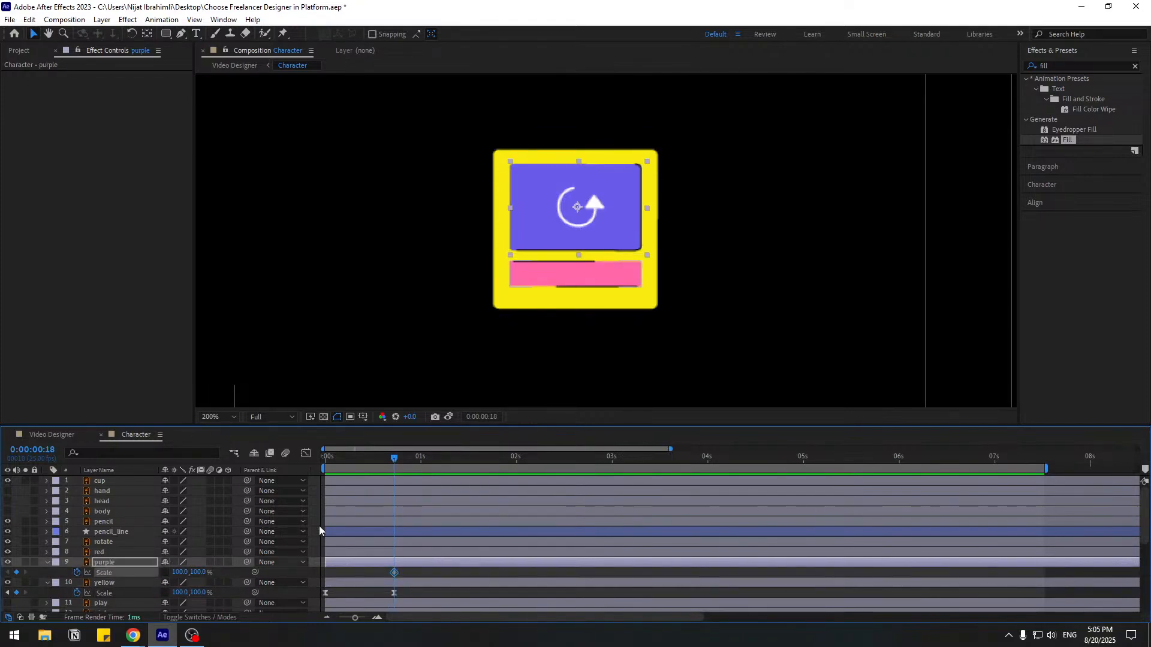
key(Home)
drag(199, 576, 182, 576)
mouse_move(327, 459)
mouse_down()
mouse_move(347, 459)
mouse_move(317, 462)
mouse_up()
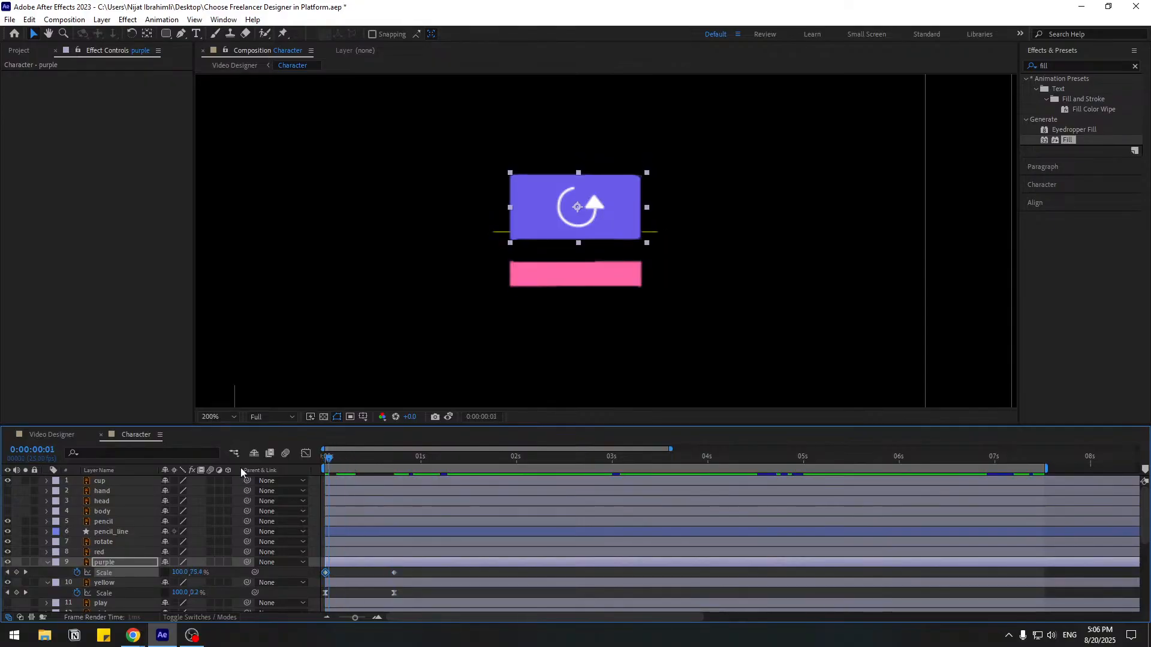
key(ctrl+z)
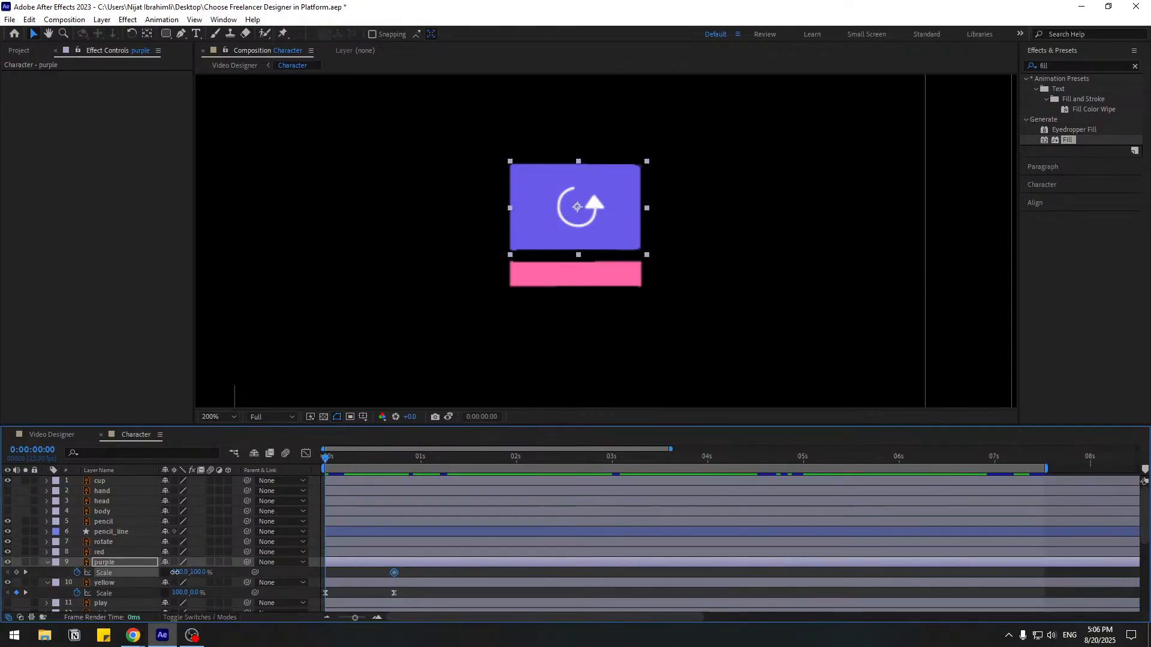
- Set the purple layer's horizontal scale to 0% at the start of the timeline
drag(174, 572, 181, 576)
text(0)
key(Return)
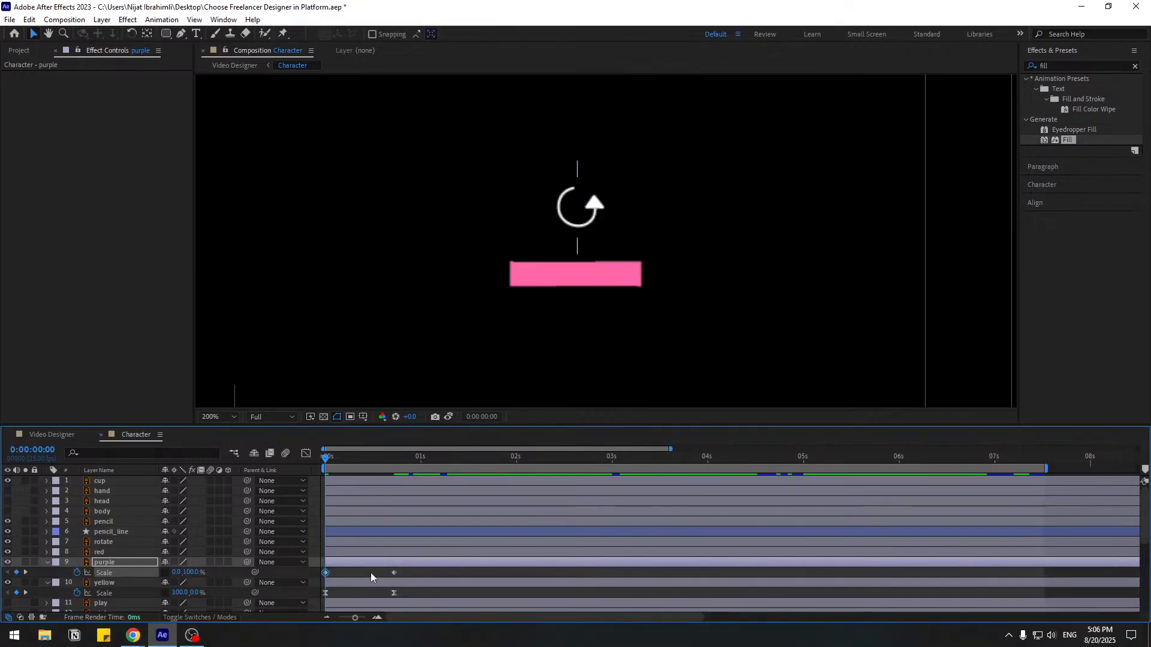
- Apply Easy Ease to both Scale keyframes of the purple layer
right_click(324, 573)
right_click(325, 572)
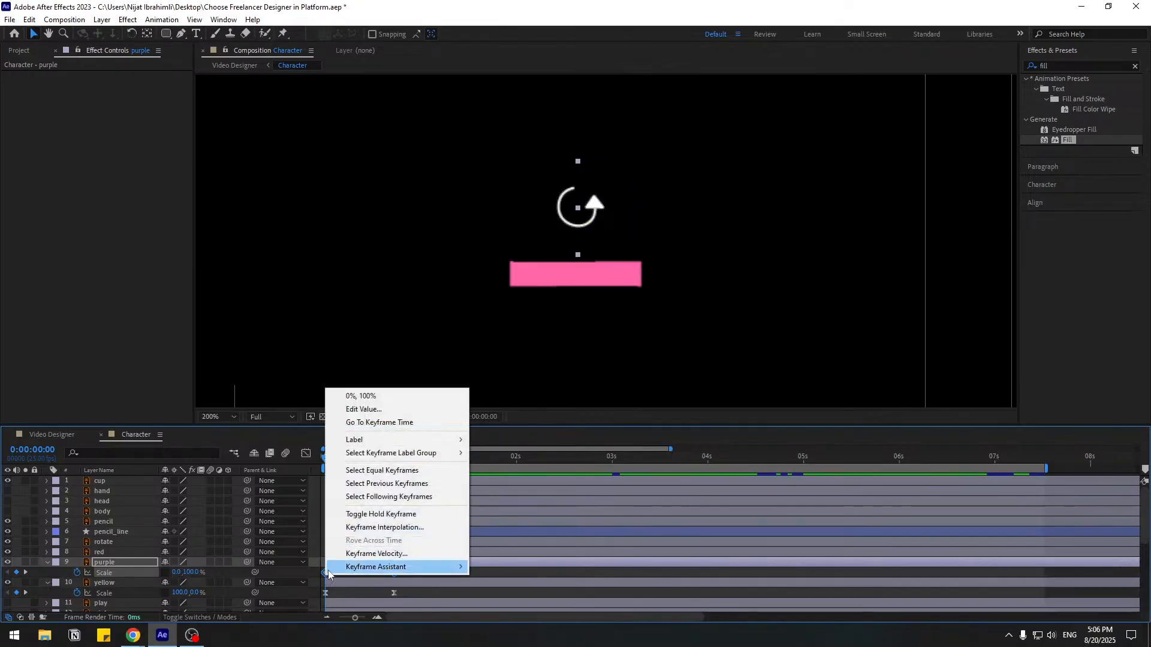
mouse_move(383, 567)
click(492, 515)
- Reshape the purple layer's Scale speed curve into a sharp peak, with about 52% influence at the end keyframe, and preview it
click(305, 453)
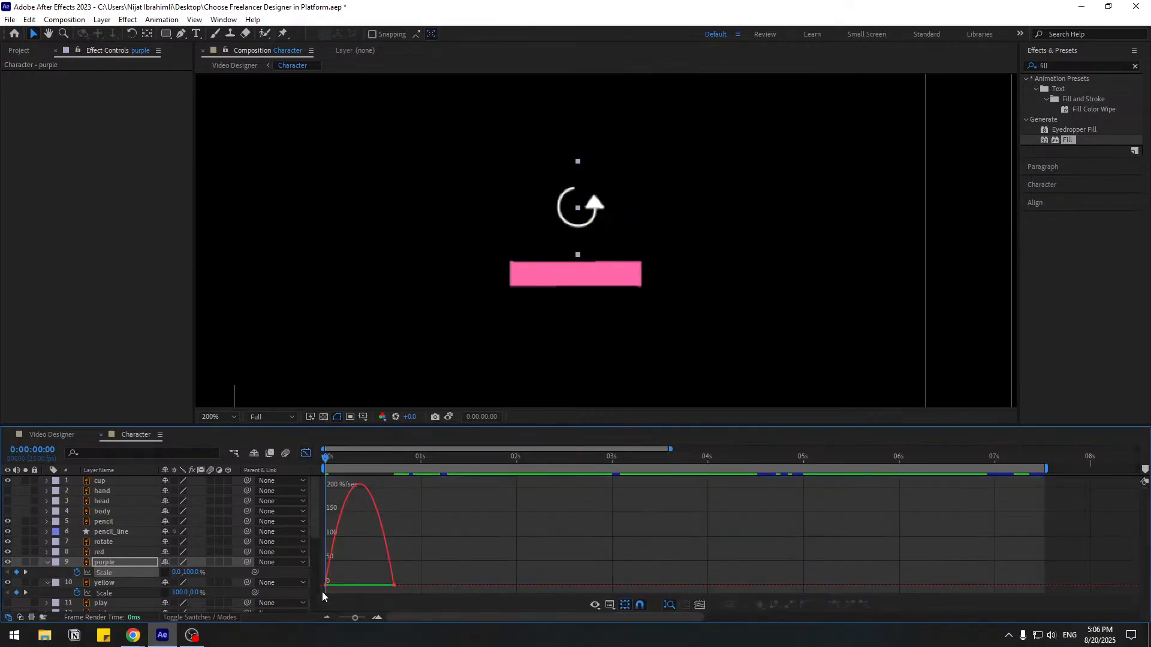
drag(315, 587, 361, 588)
key(space)
key(space)
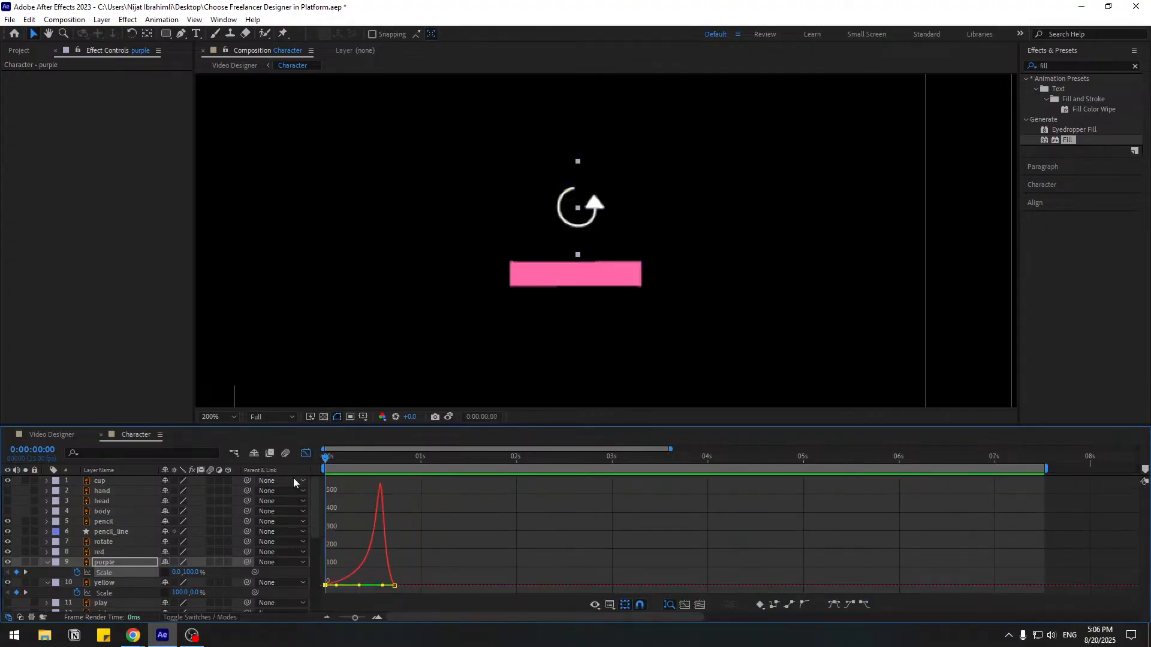
drag(384, 590, 376, 588)
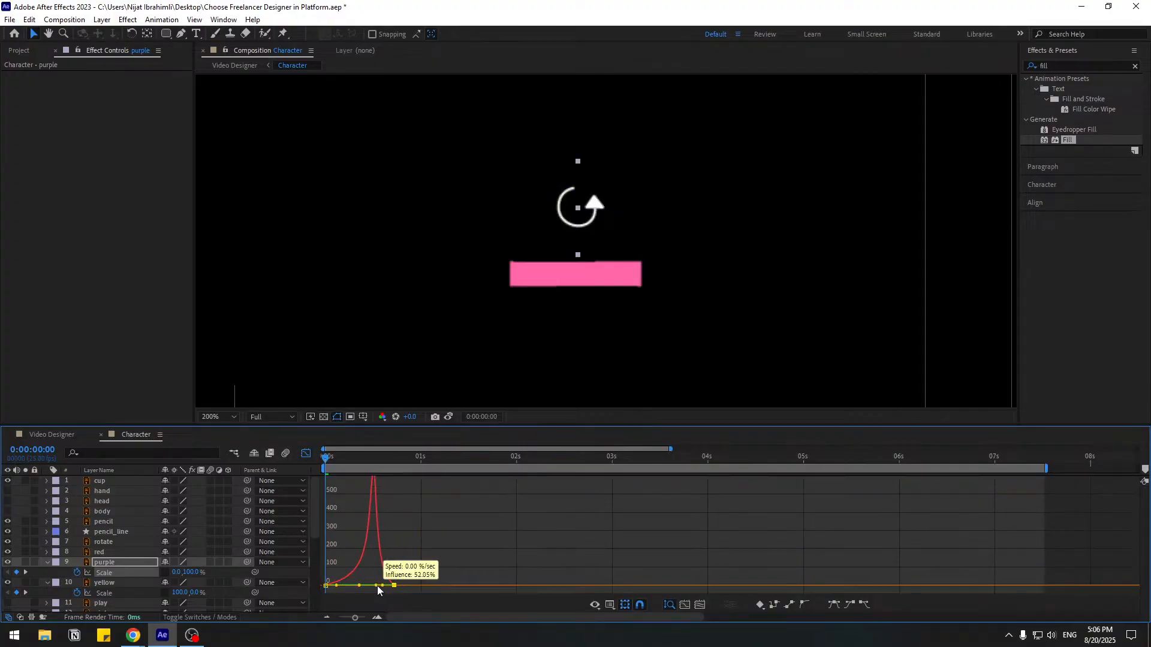
key(space)
key(space)
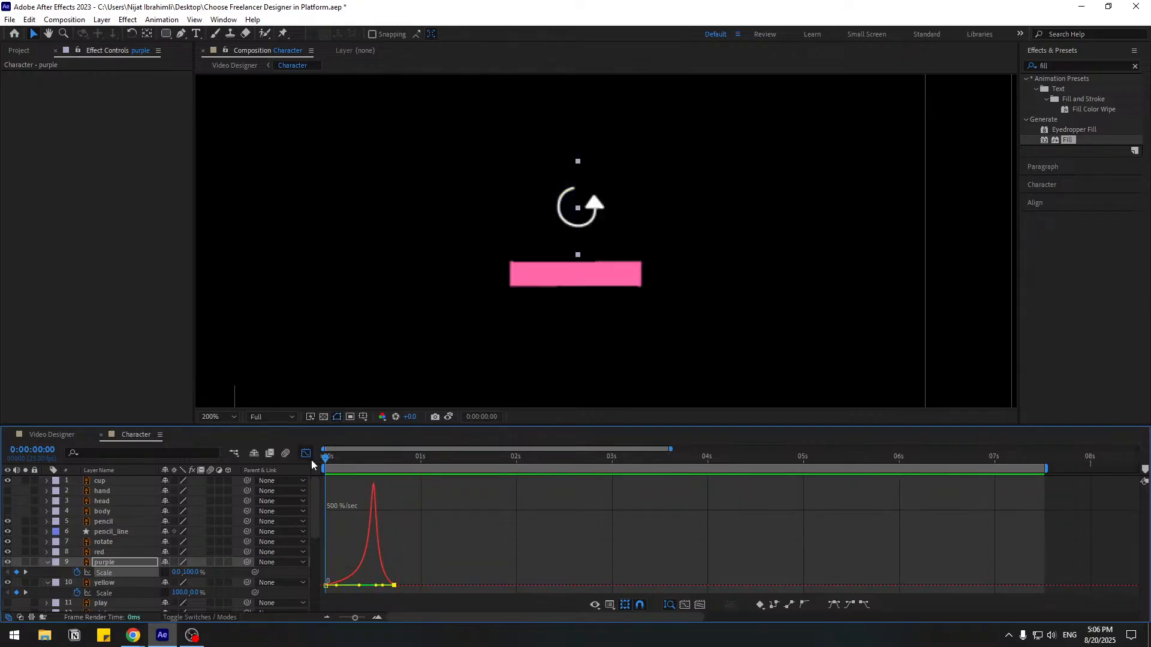
key(shift+F3)
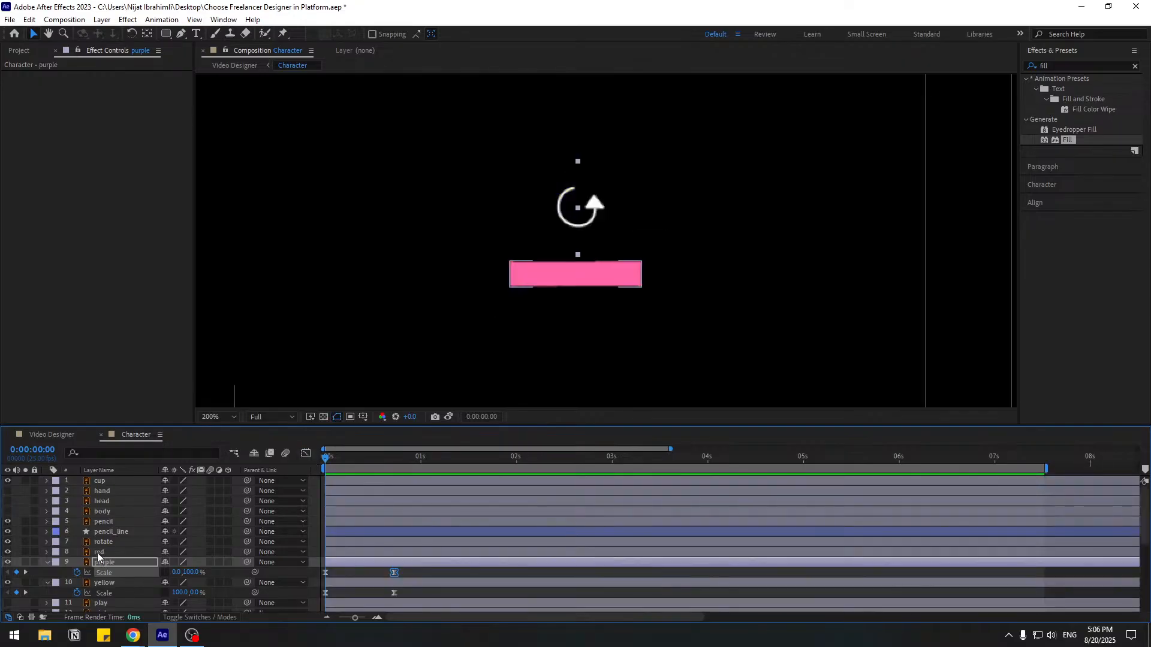
- Reveal the Scale property of the red layer
click(99, 552)
key(s)
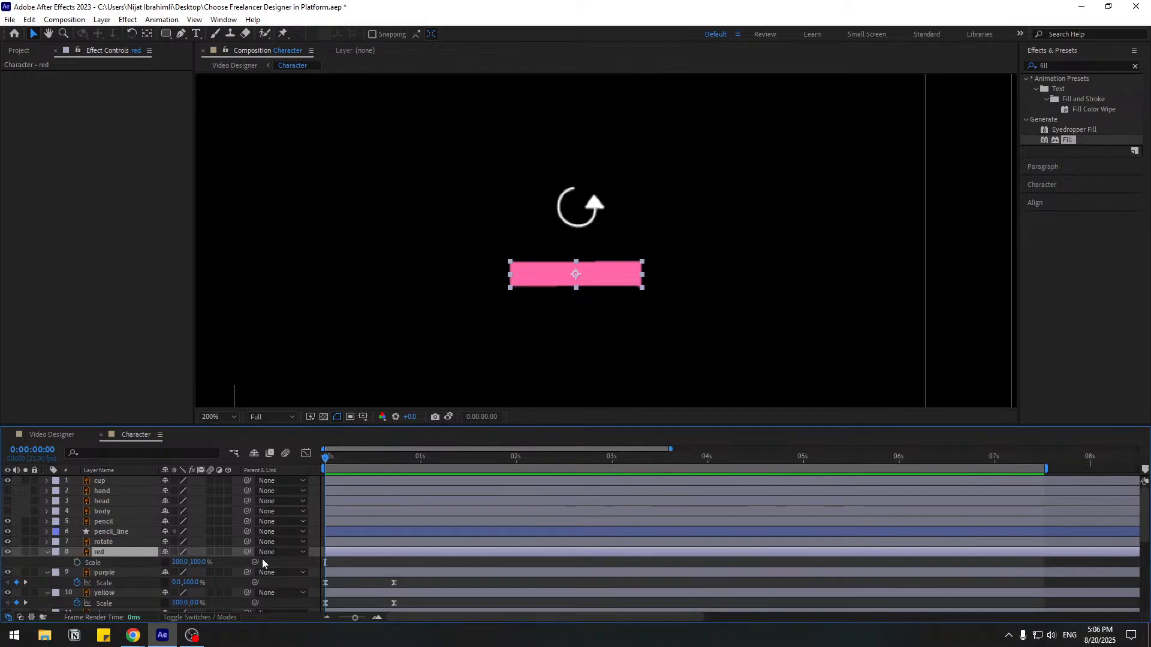
drag(179, 562, 176, 563)
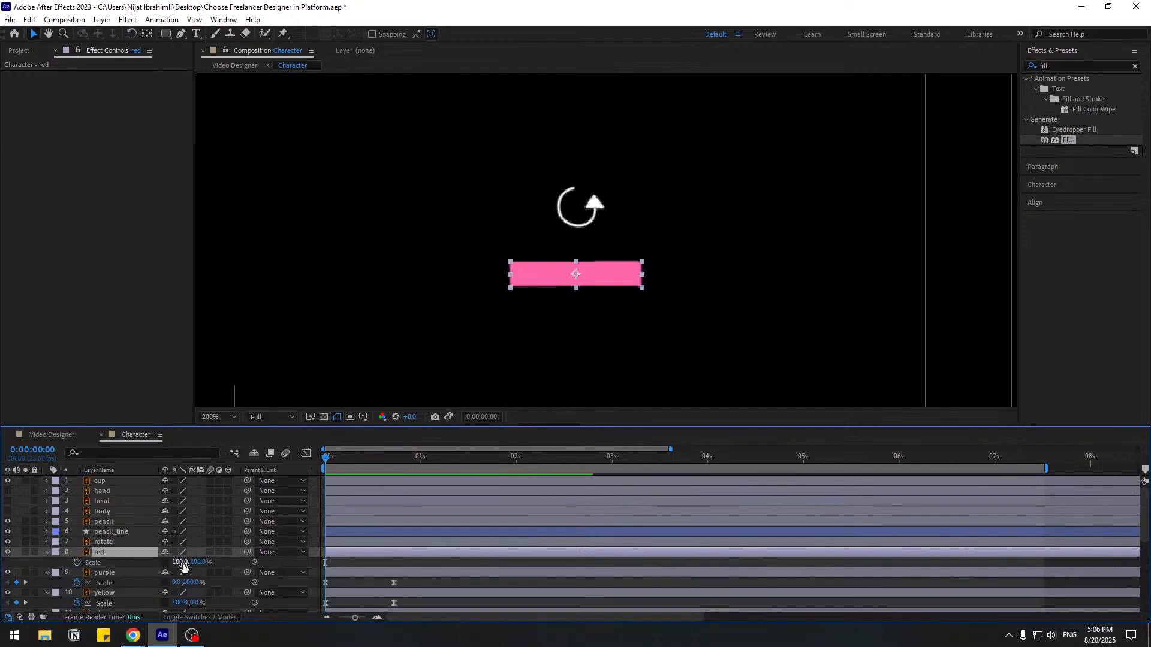
click(178, 562)
text(0)
key(Return)
click(76, 562)
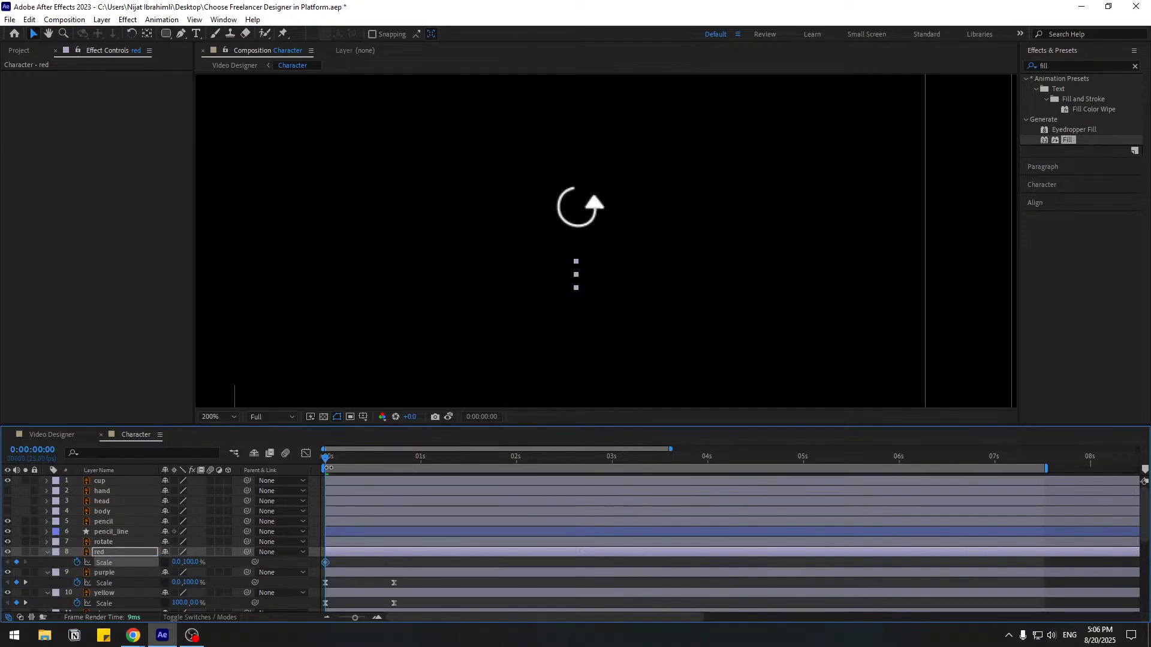
key(ctrl+z)
key(ctrl+z)
key(ctrl+z)
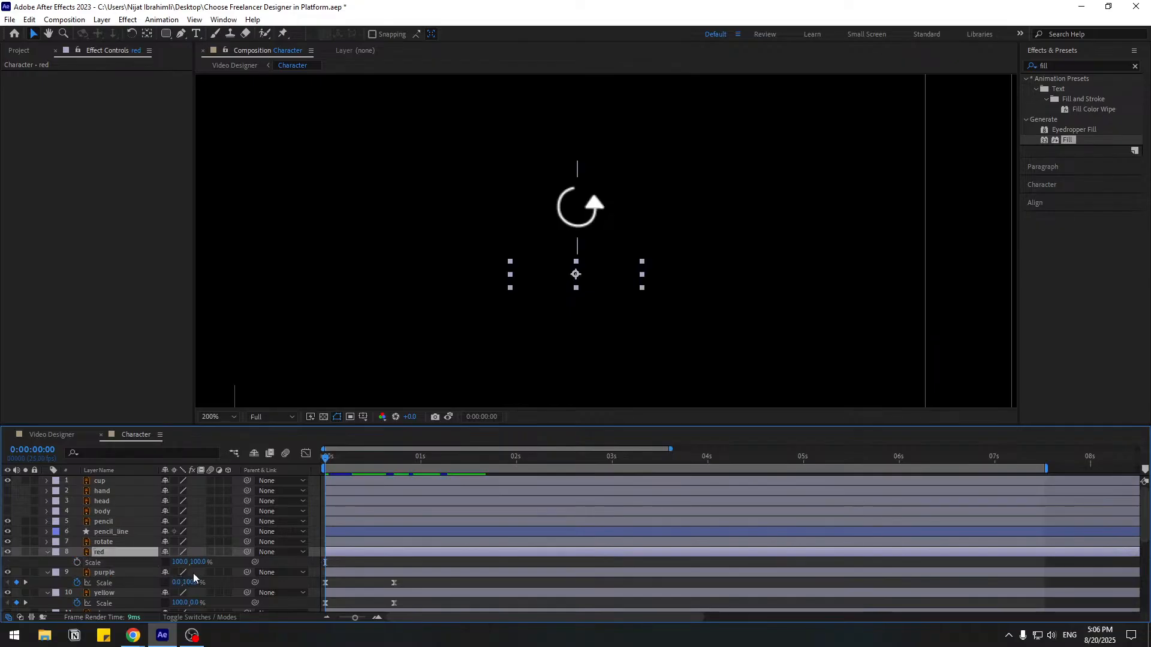
- Set the red layer's vertical scale to 0% at the start of the timeline and keyframe its Scale
drag(198, 563, 191, 562)
click(192, 563)
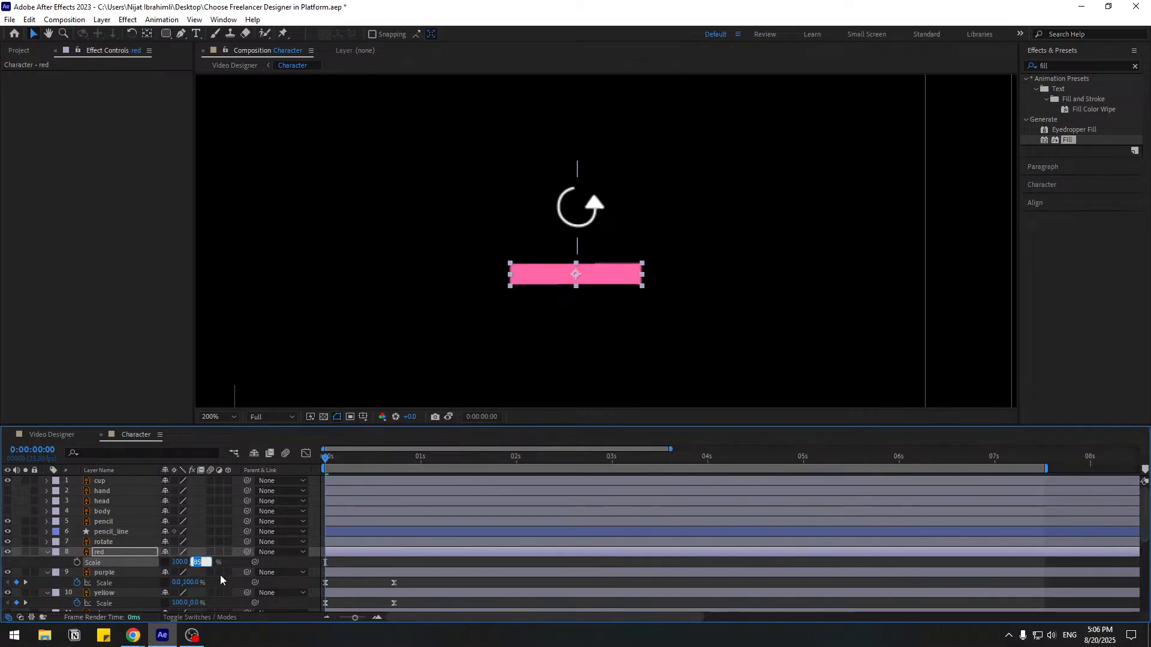
text(0)
key(Return)
click(76, 562)
- Set the red layer's vertical scale to 100% at frame 18
drag(371, 463, 394, 465)
click(196, 562)
text(100)
key(Return)
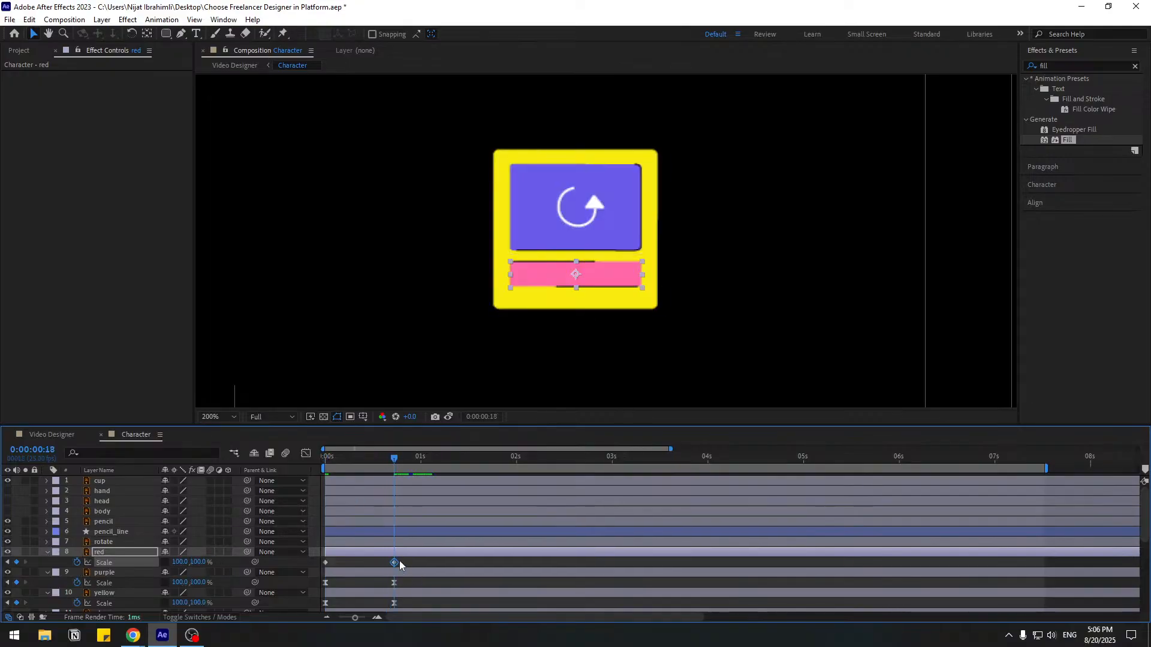
- Apply Easy Ease to both Scale keyframes of the red layer
right_click(325, 562)
mouse_move(384, 475)
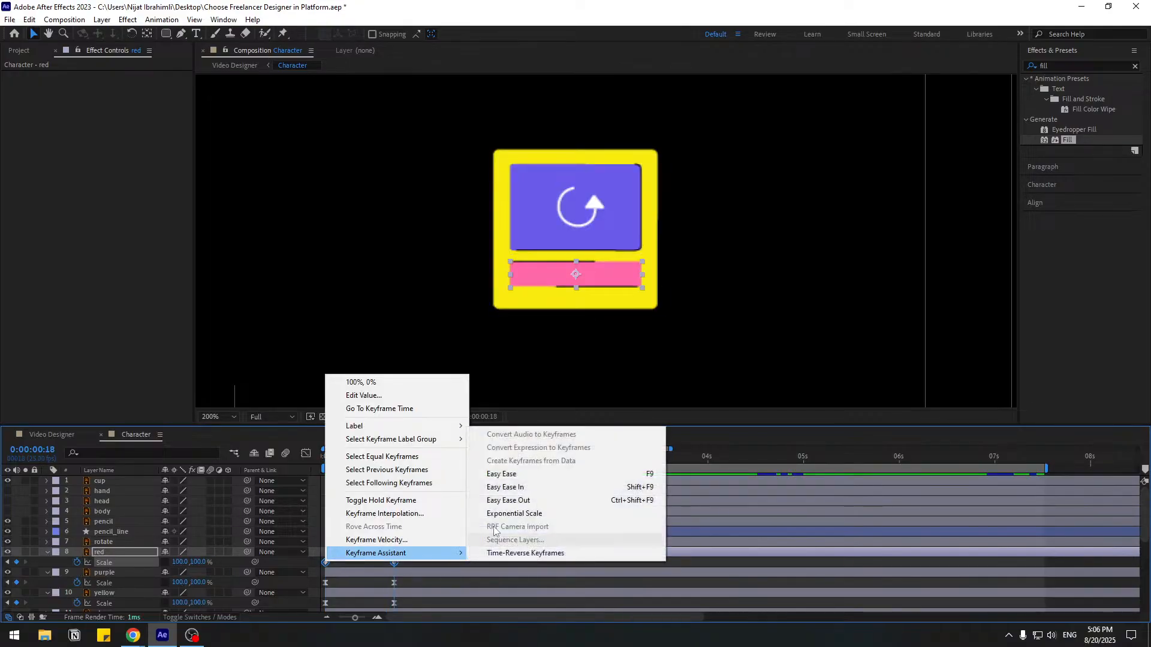
click(528, 475)
- Reshape the red layer's Scale speed curve to peak late, and preview the animation
click(307, 454)
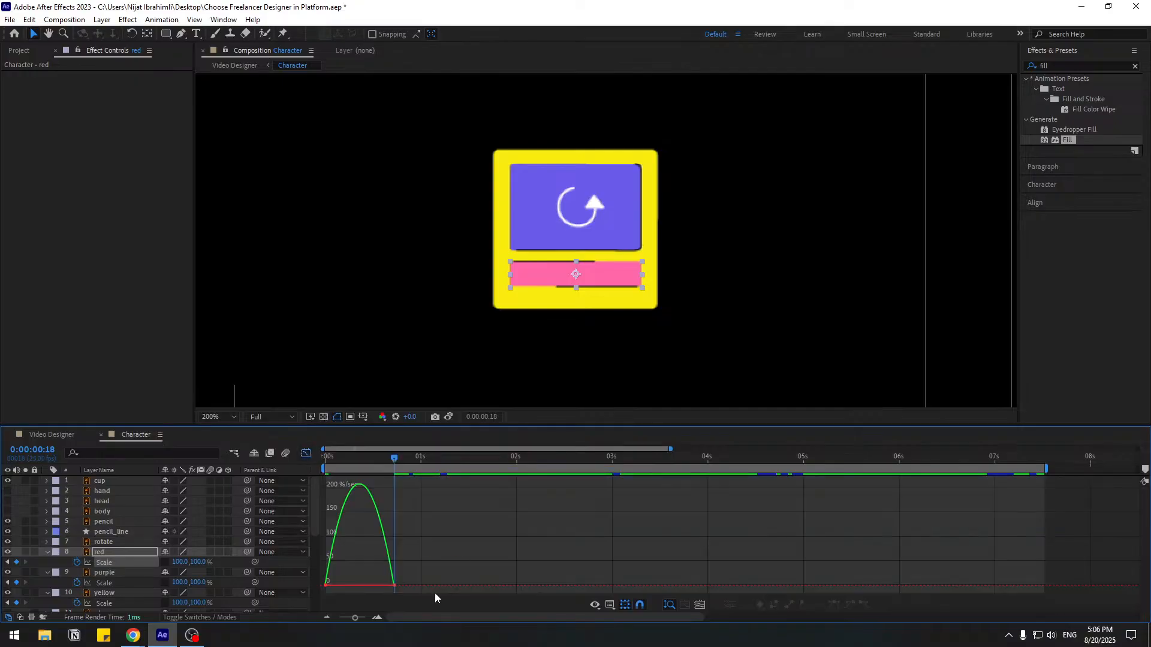
drag(336, 585, 352, 585)
key(space)
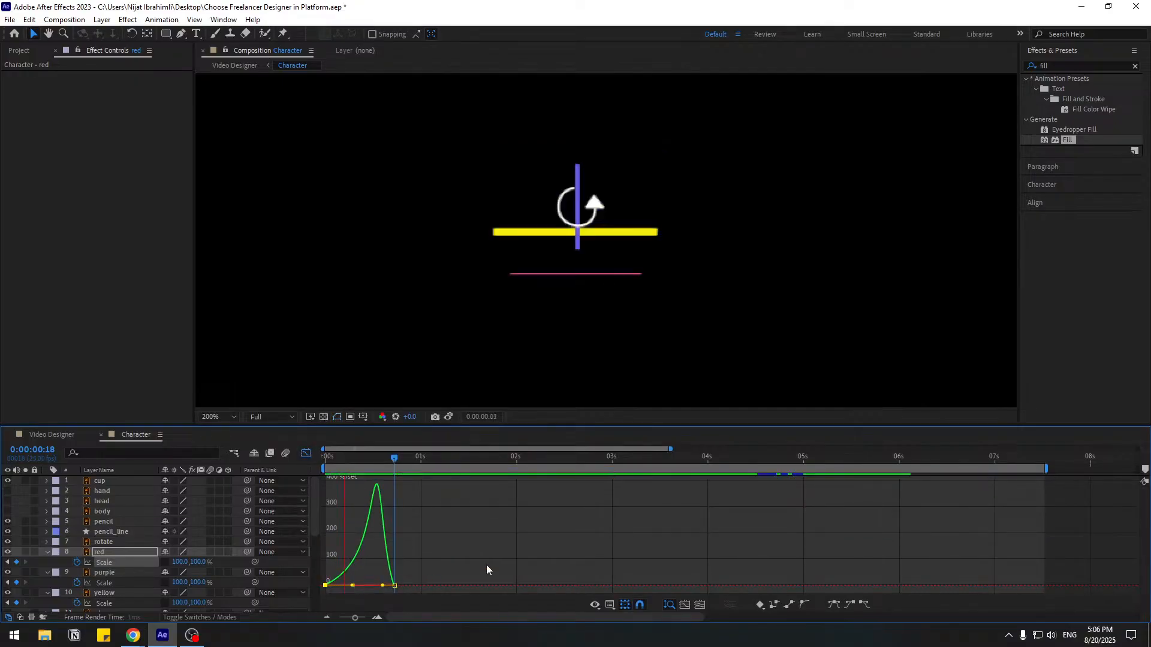
key(space)
key(shift+F3)
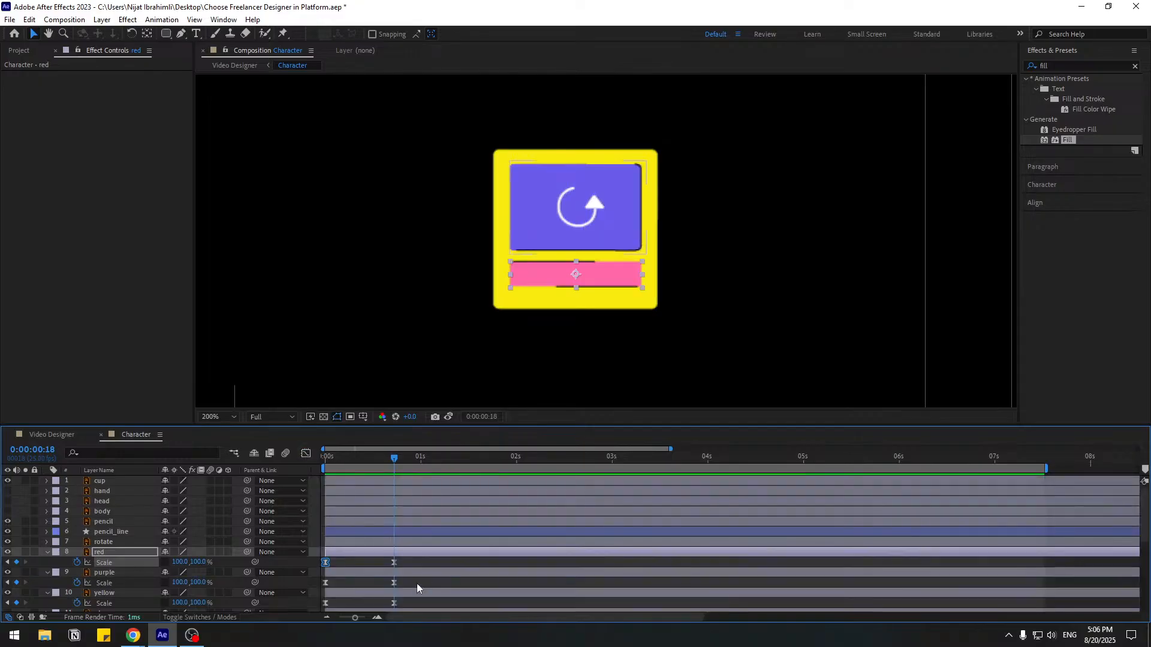
- Stagger the layers so purple starts about 2 frames in and red about 5 frames in, and preview the animation
drag(355, 552, 368, 572)
key(space)
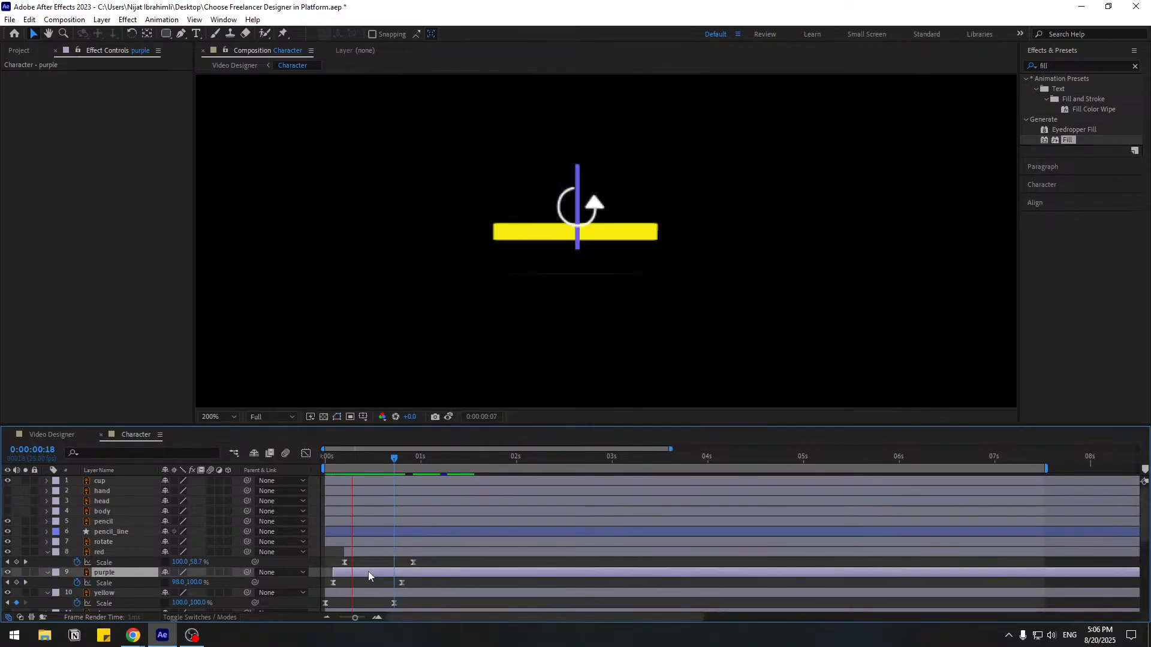
key(space)
key(space)
scroll(494, 340, down, 1)
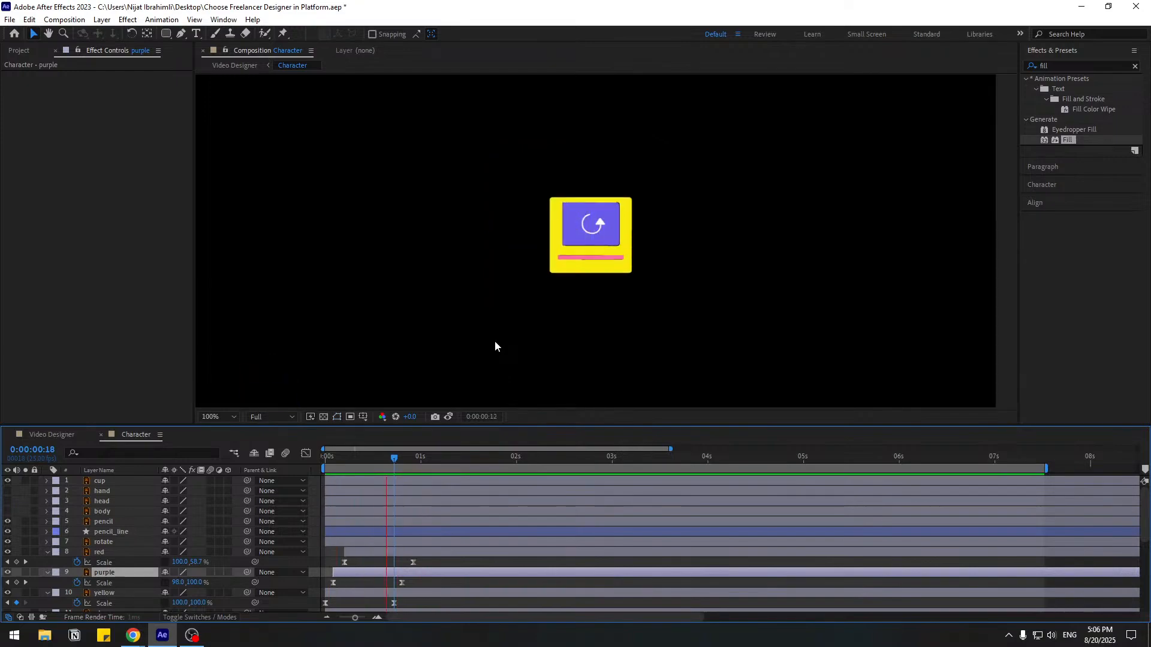
key(space)
key(space)
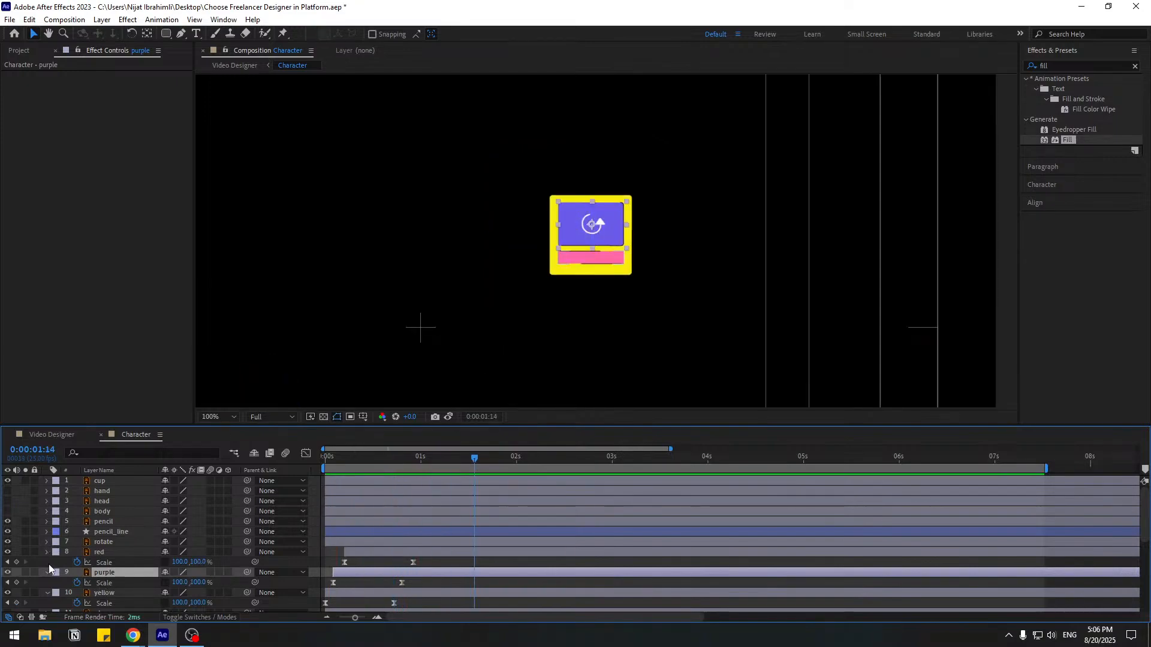
- Collapse the open Scale properties of the card layers and select the rotate layer
click(47, 563)
click(47, 574)
click(104, 542)
- Try out the rotate layer's Rotation to check how the arrow icon turns around its anchor point
scroll(606, 241, up, 1)
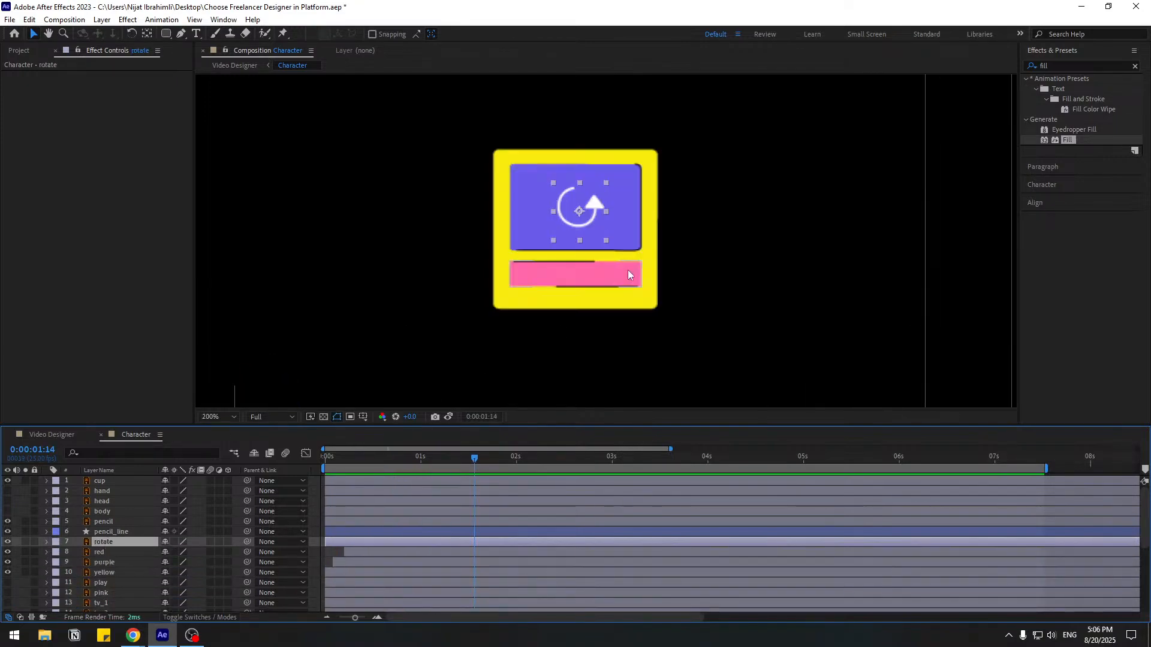
scroll(663, 267, up, 1)
key(r)
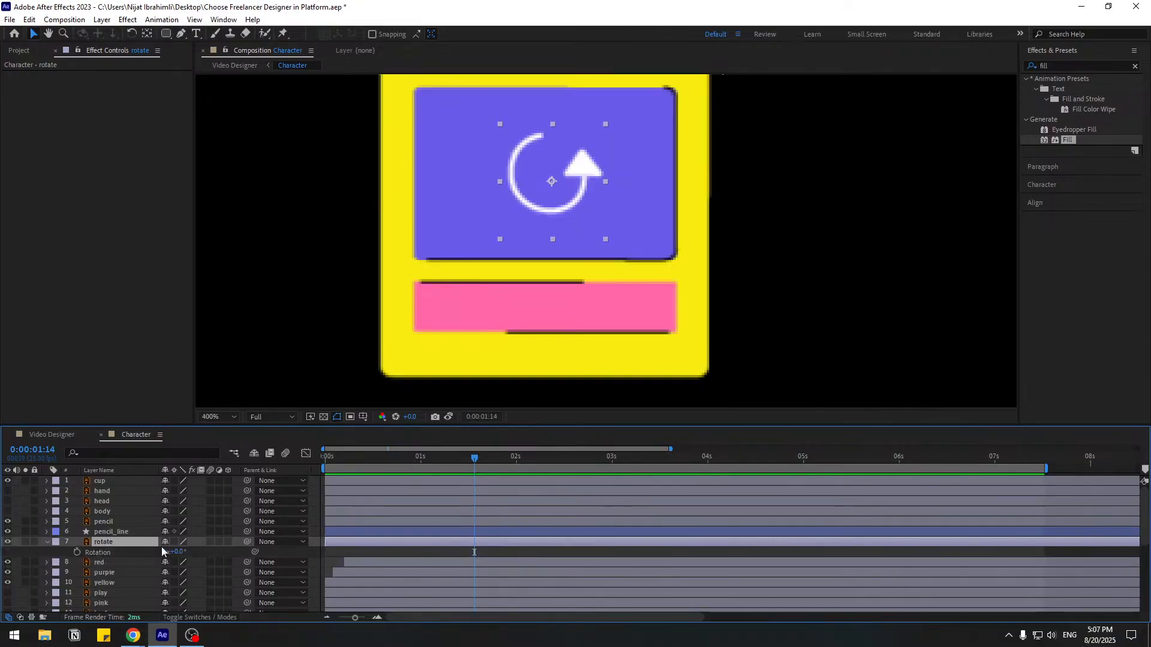
drag(162, 552, 508, 196)
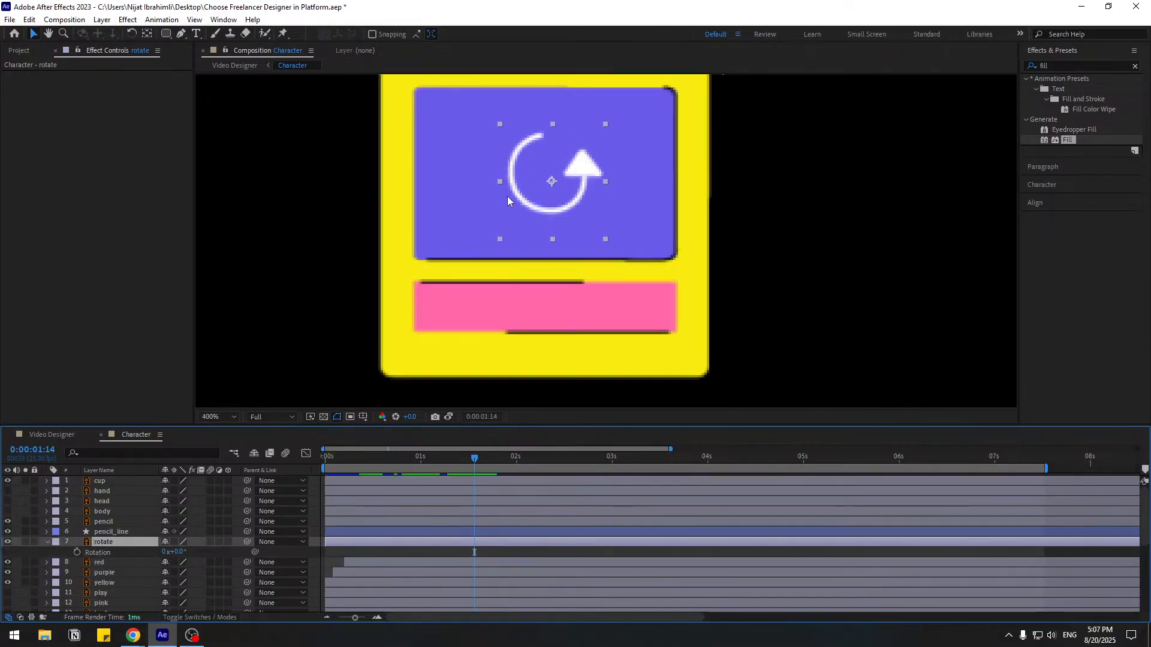
- Keyframe the rotate layer's Opacity from 0% at about frame 5 to 100% at frame 14
click(320, 459)
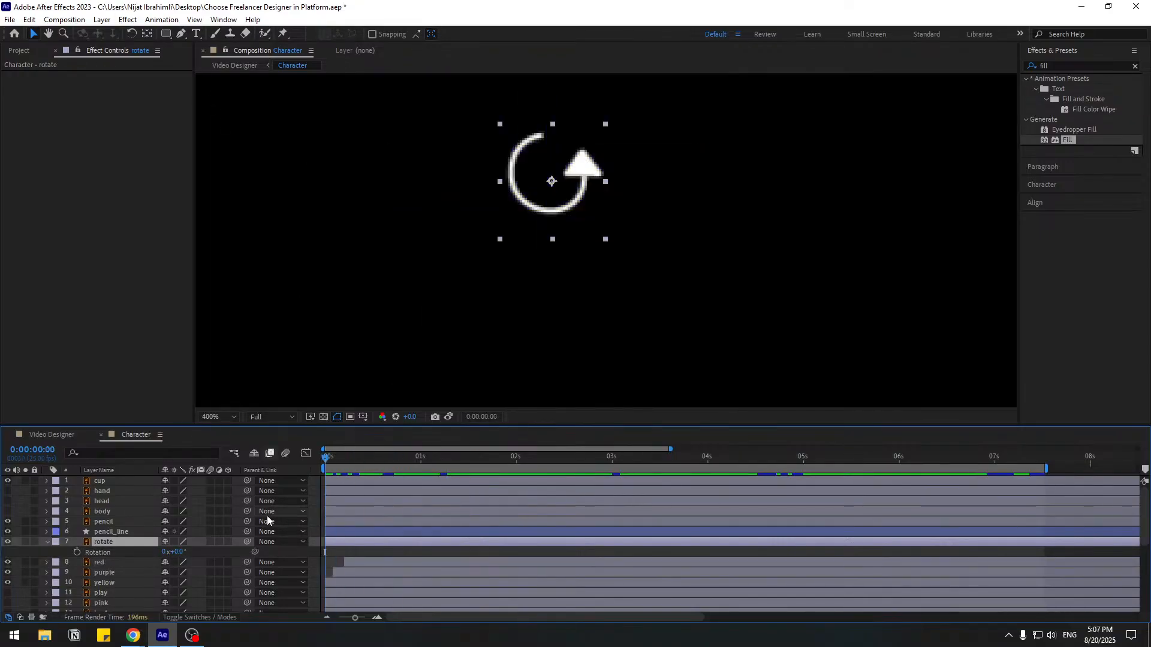
key(t)
click(167, 552)
text(0)
key(Return)
click(77, 551)
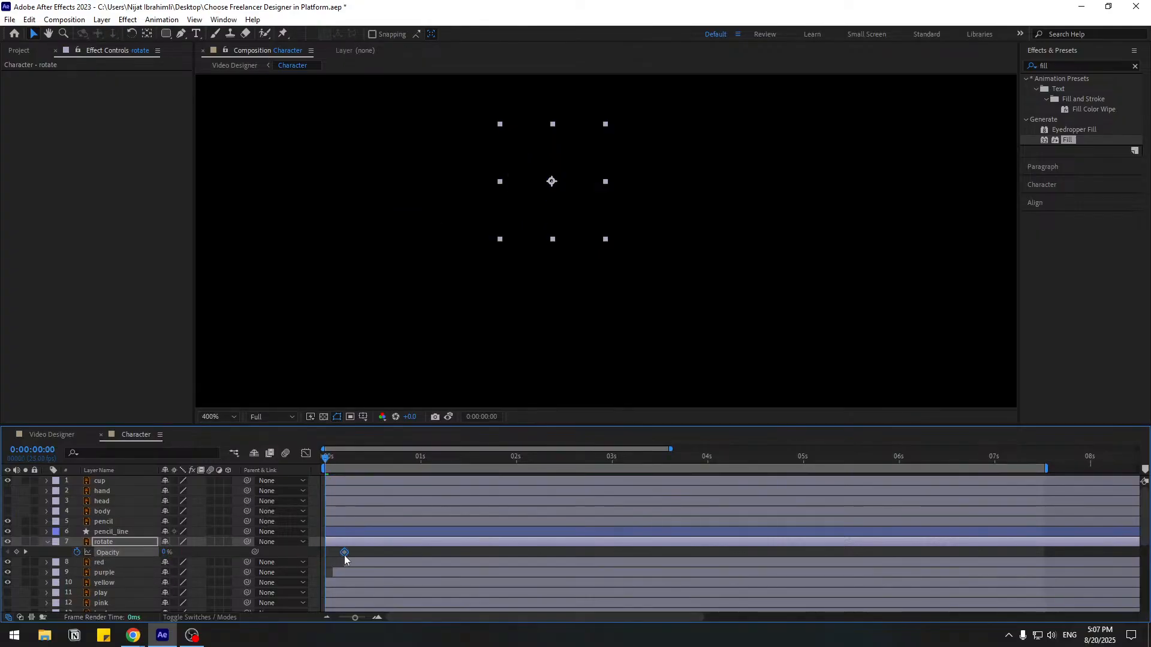
drag(351, 459, 379, 462)
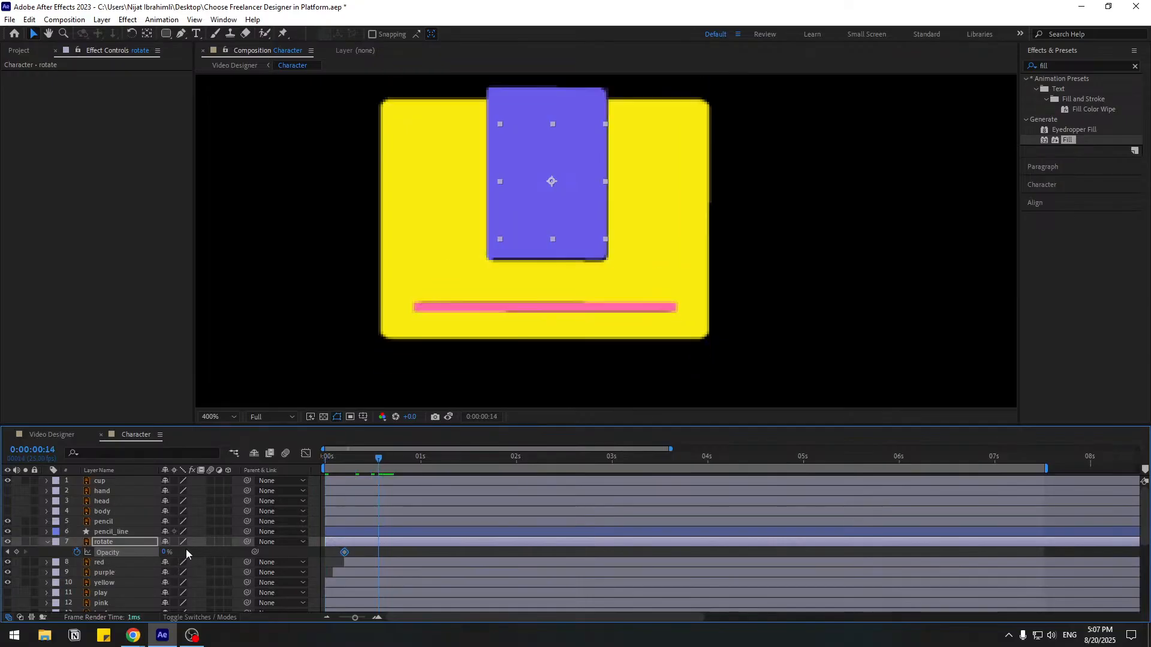
drag(166, 557, 322, 554)
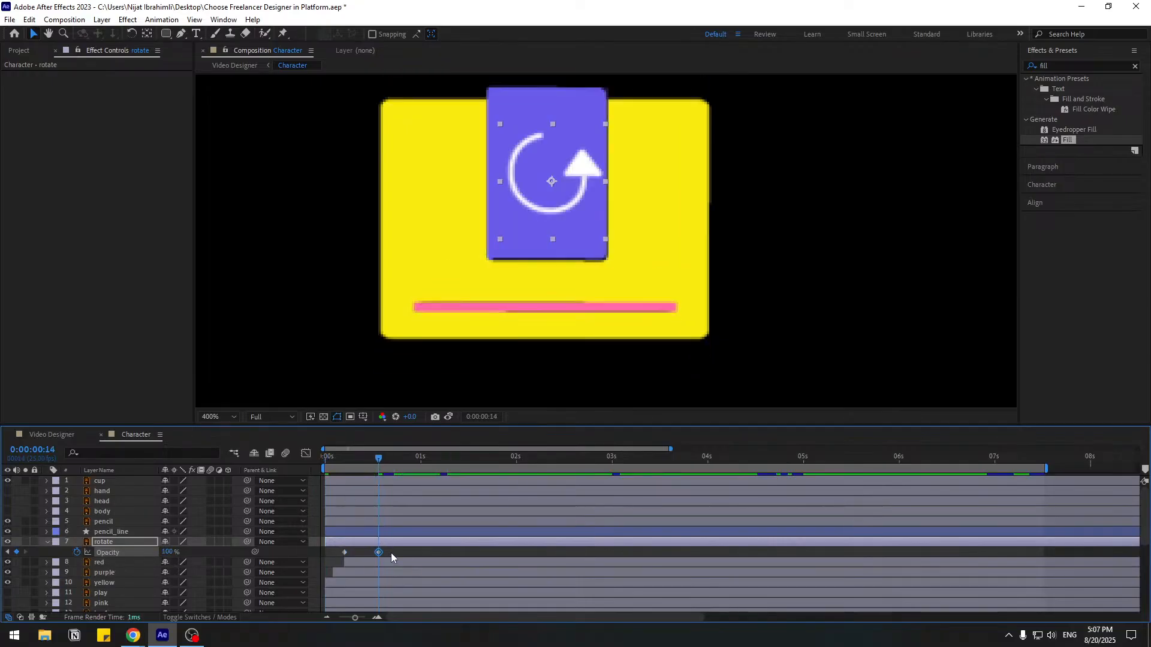
- Apply Easy Ease to both Opacity keyframes of the rotate layer and preview the fade-in
right_click(343, 556)
mouse_move(407, 544)
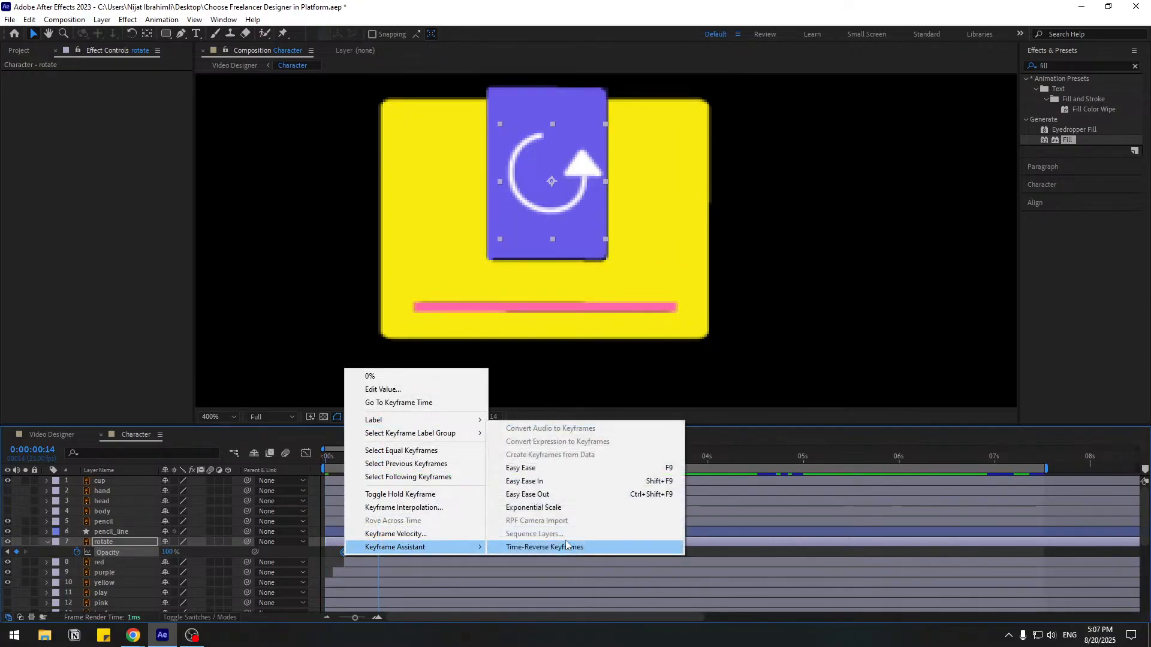
click(545, 469)
key(space)
- Delay the rotate layer's fade-in, moving the layer to start together with the red layer, and preview it
click(367, 541)
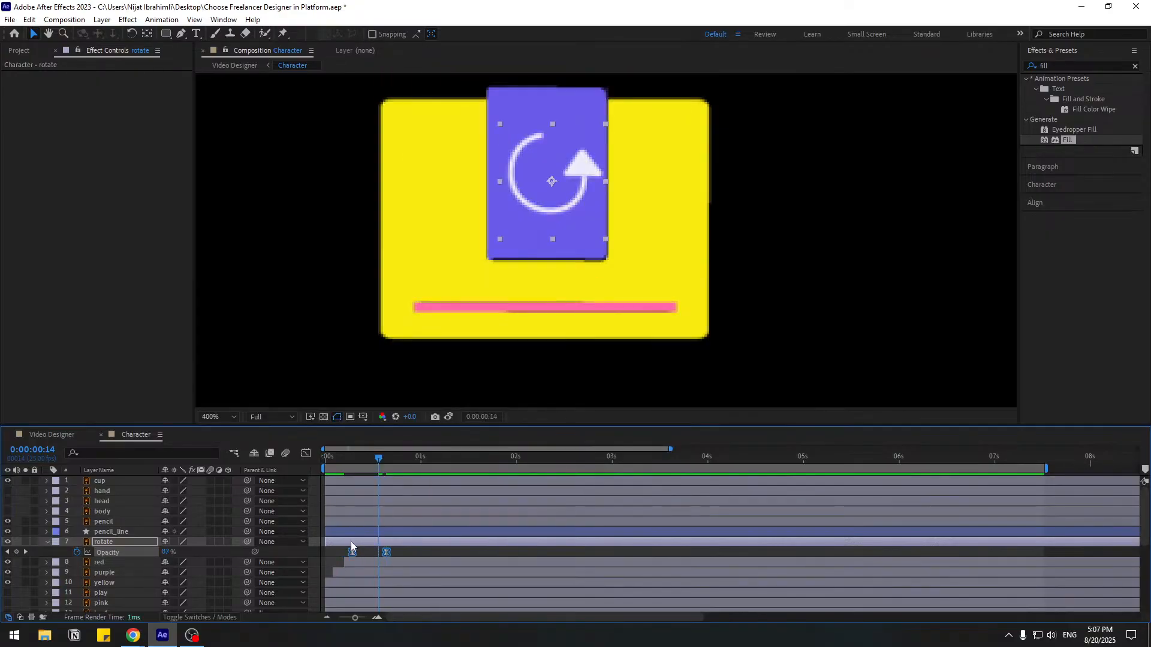
drag(350, 541, 376, 543)
key(space)
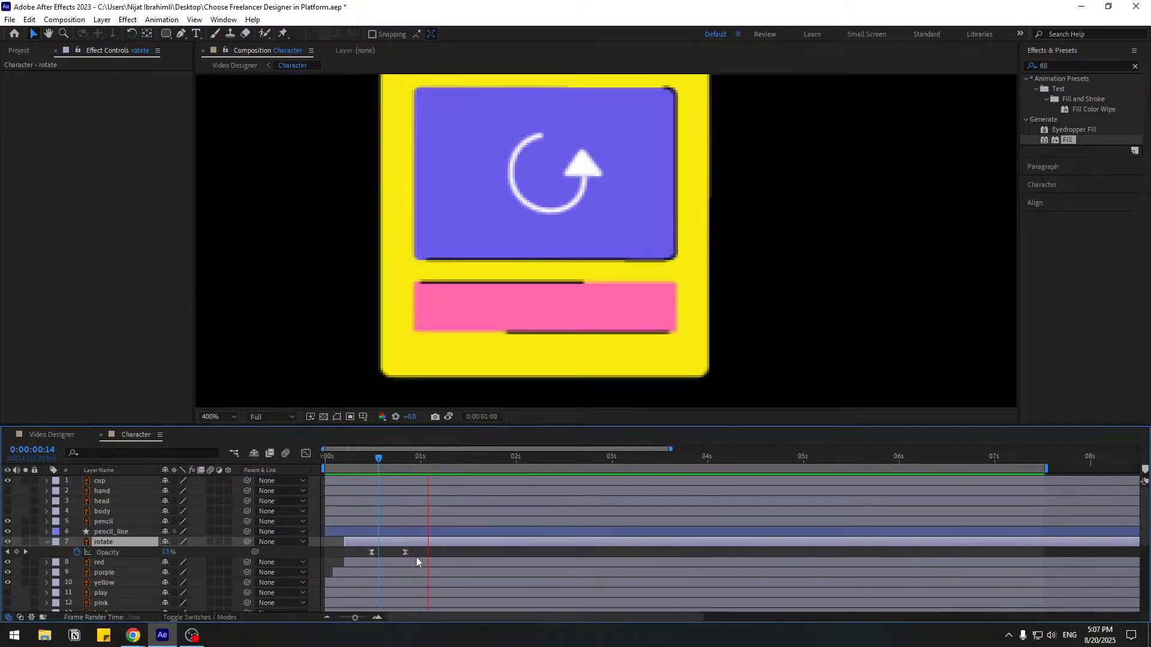
key(space)
- Add a 0° Rotation keyframe to the rotate layer and move it to the beginning of the layer
drag(397, 471, 434, 459)
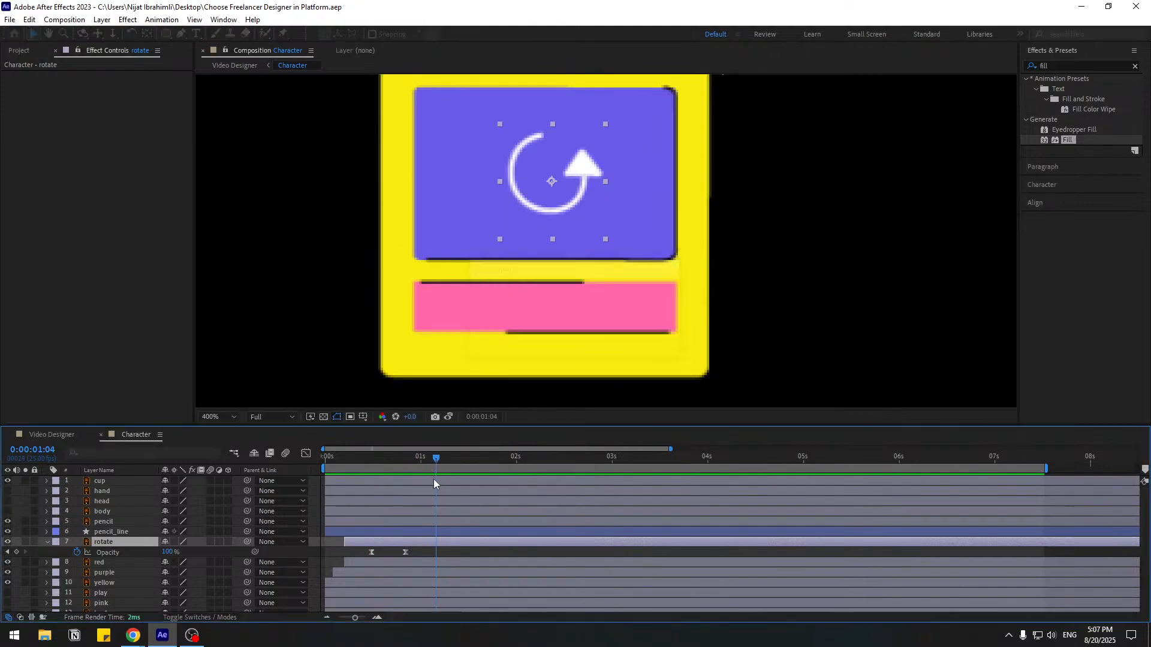
key(r)
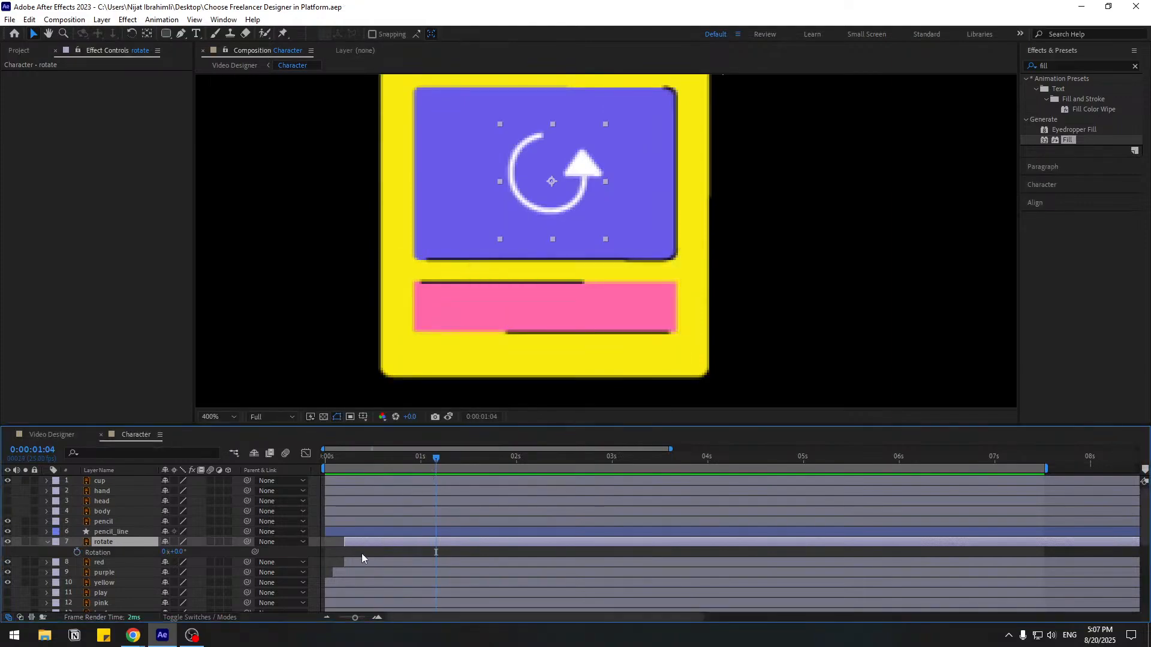
click(77, 552)
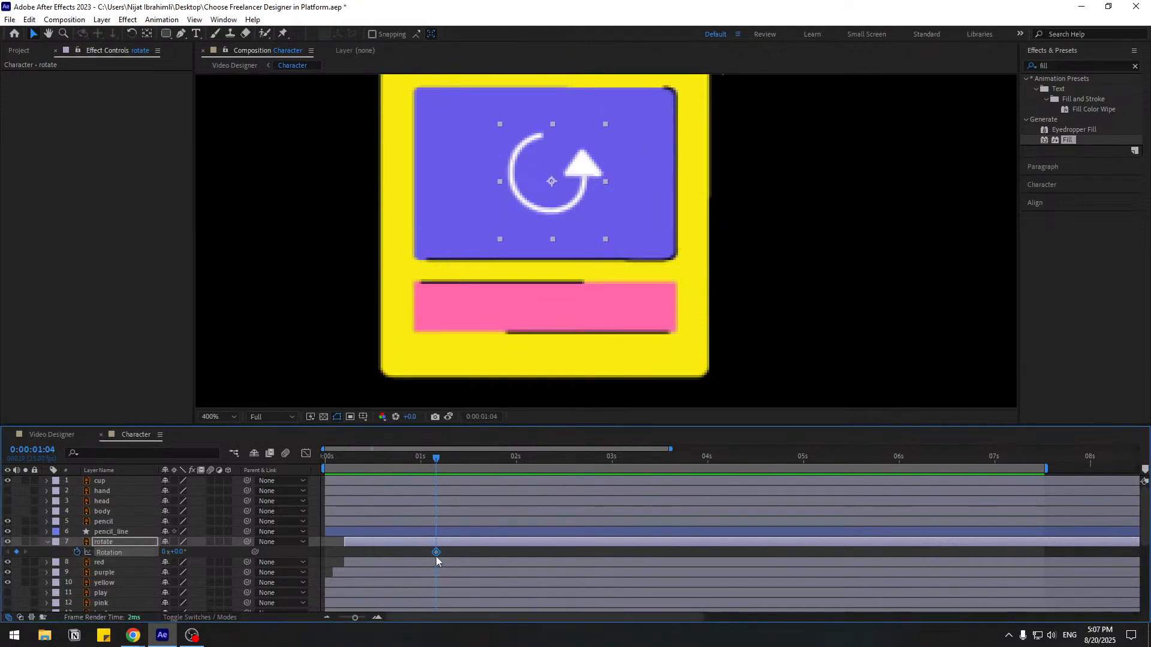
drag(435, 552, 346, 558)
- Set the rotate layer's Rotation to 5 full turns at 0:00:19:24 and preview the spin
scroll(549, 533, down, 4)
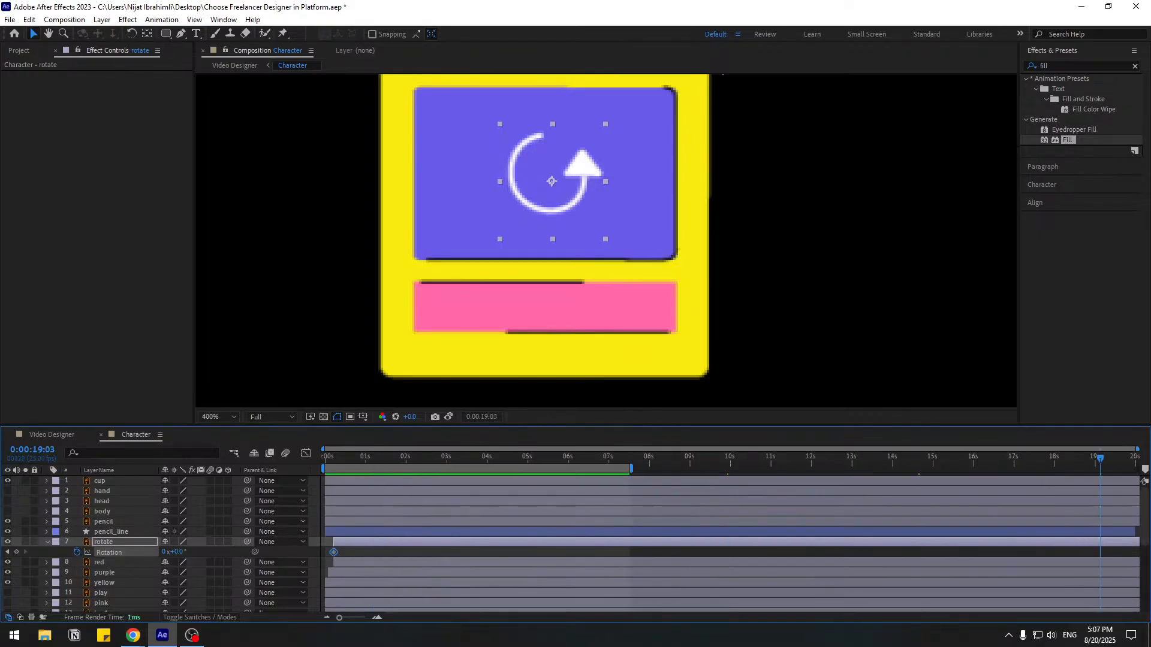
click(164, 552)
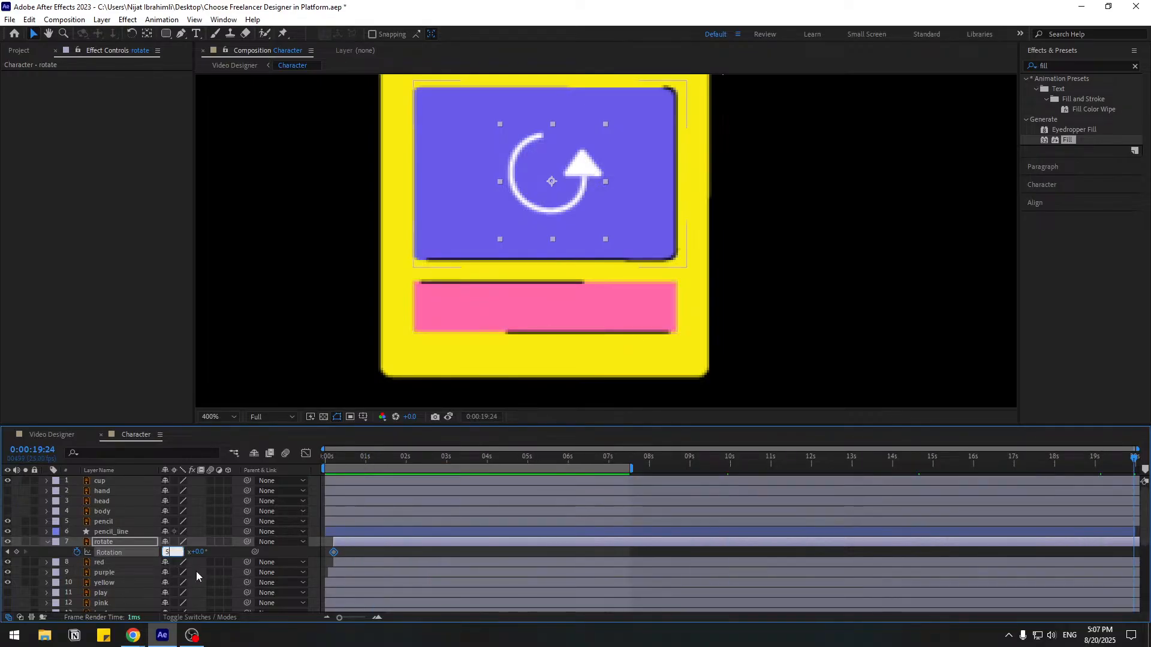
text(5)
key(Return)
key(space)
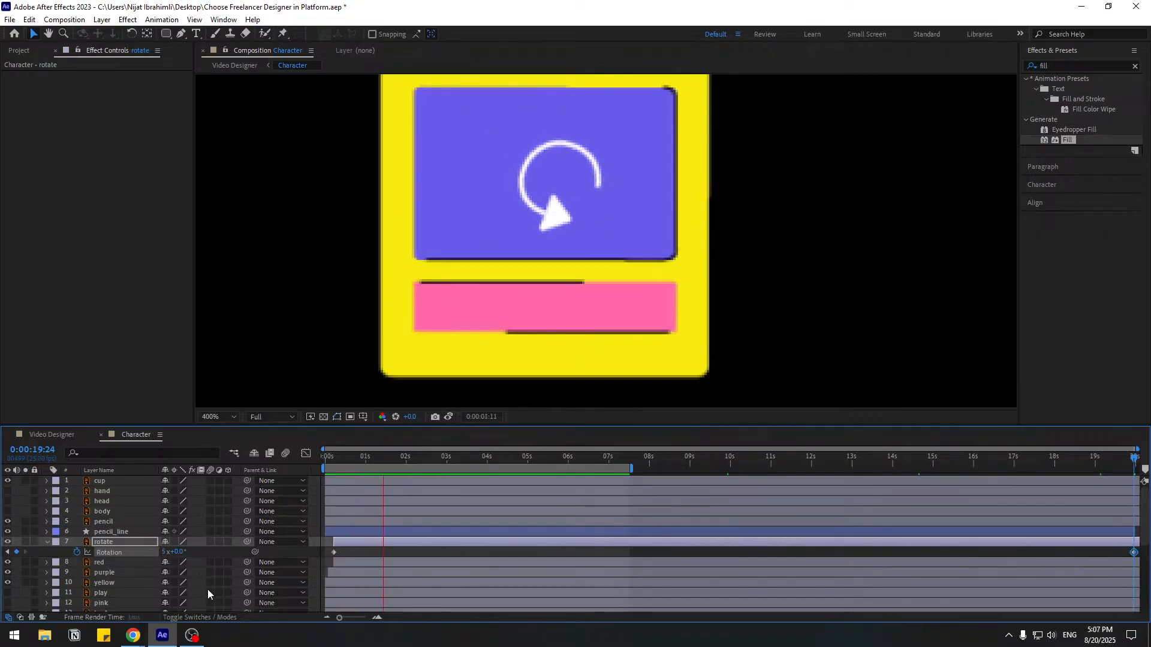
- Try 8 full turns for the rotate layer's Rotation keyframe at 0:00:19:24 and preview the spin
key(space)
click(164, 552)
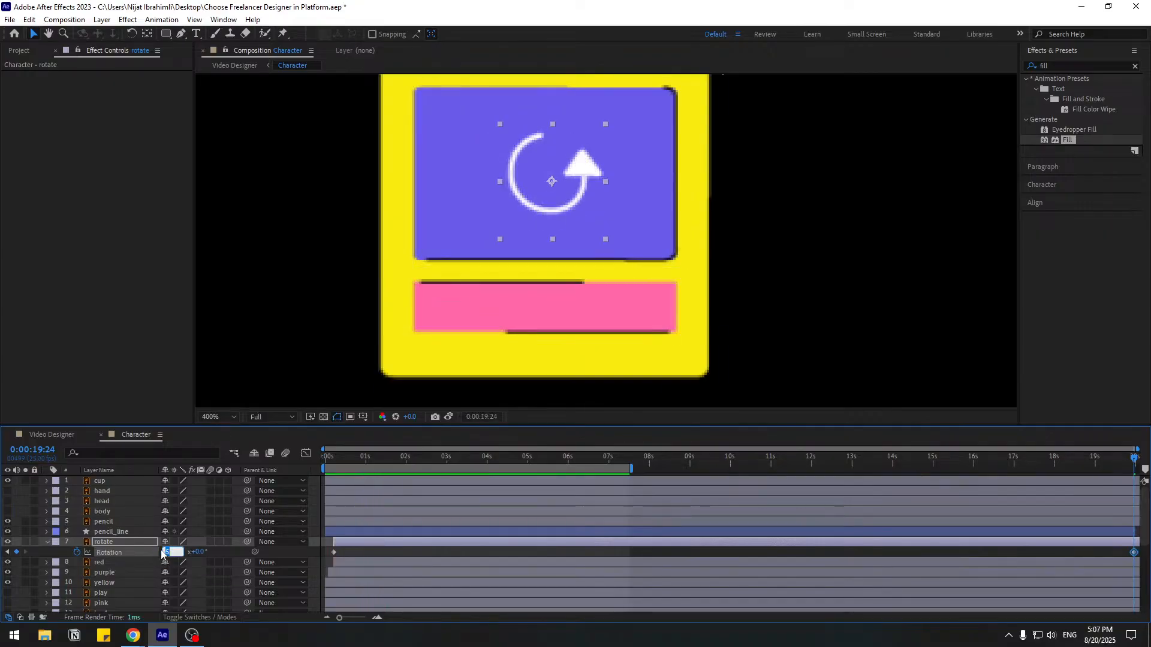
text(8)
key(Return)
key(space)
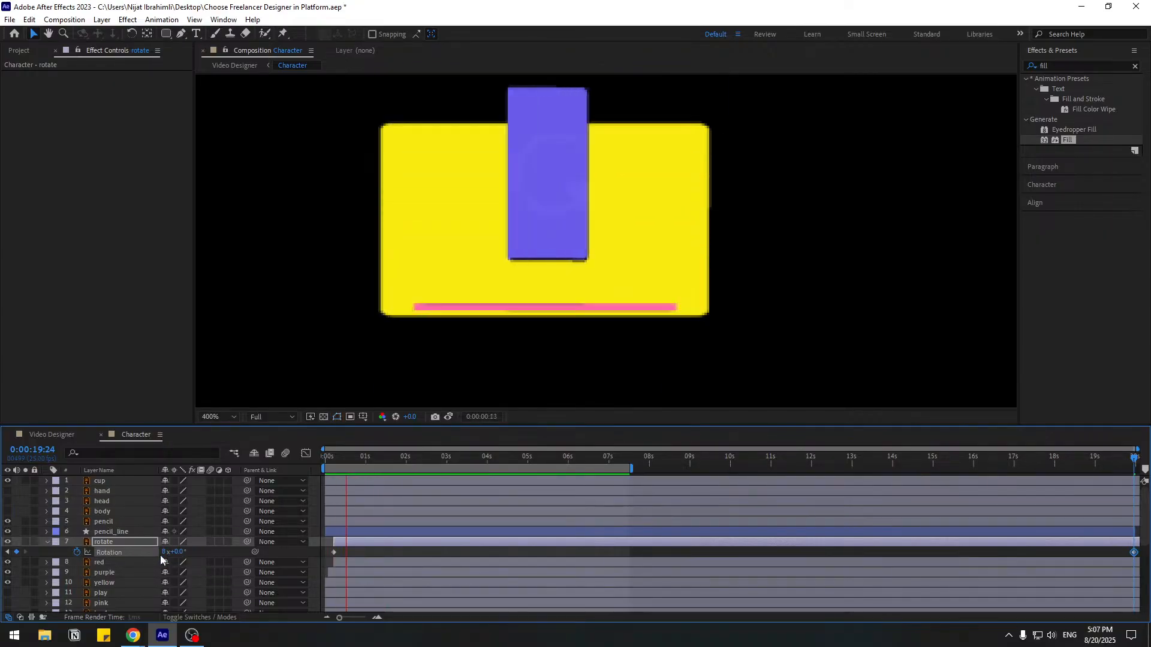
key(space)
key(space)
key(space)
- Set the rotate layer's Rotation to 10 full turns at 0:00:19:24 and preview the spin
click(165, 552)
text(10)
key(Return)
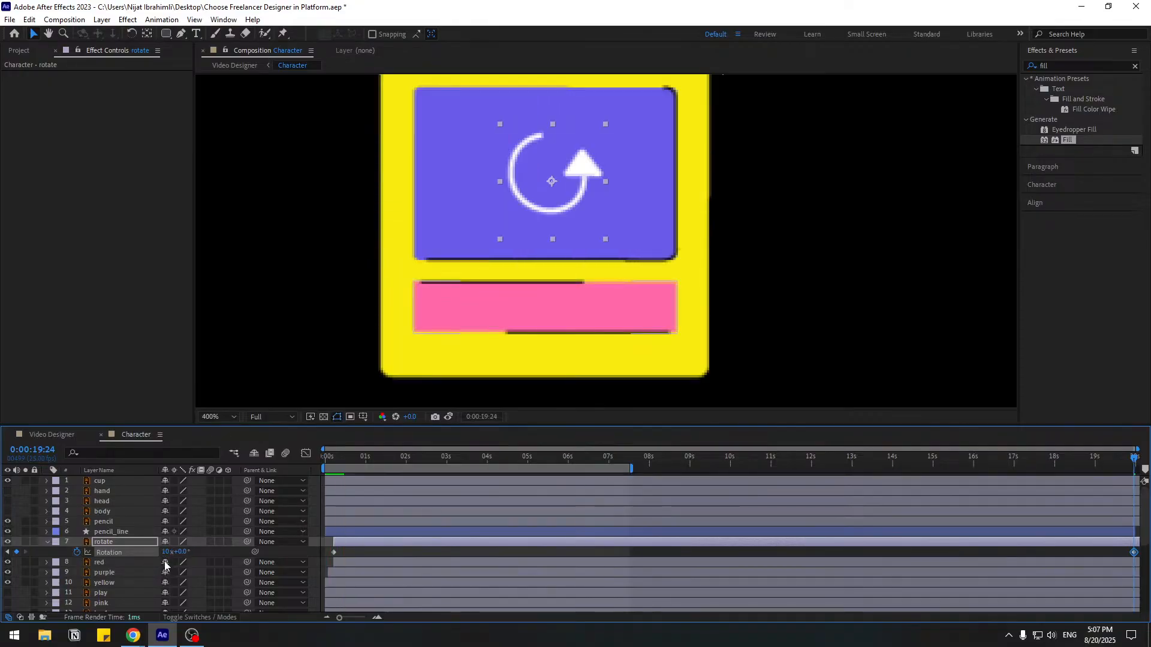
key(space)
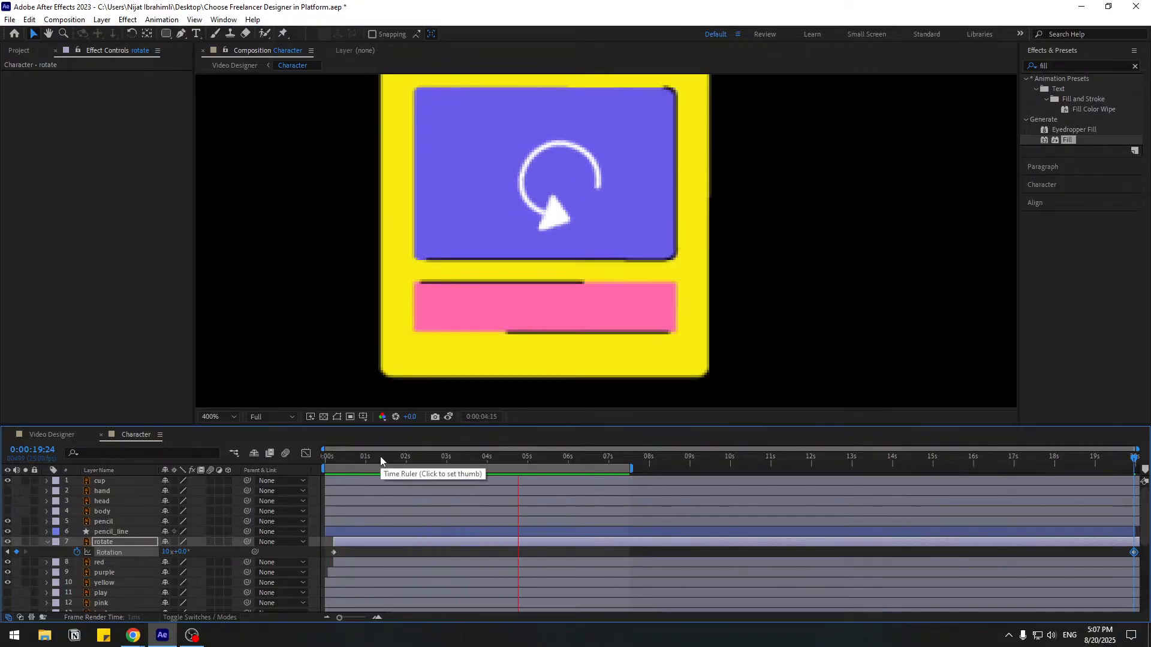
- Move the rotate layer's anchor point slightly down to the centre of the circular arrow
click(380, 455)
scroll(620, 232, up, 1)
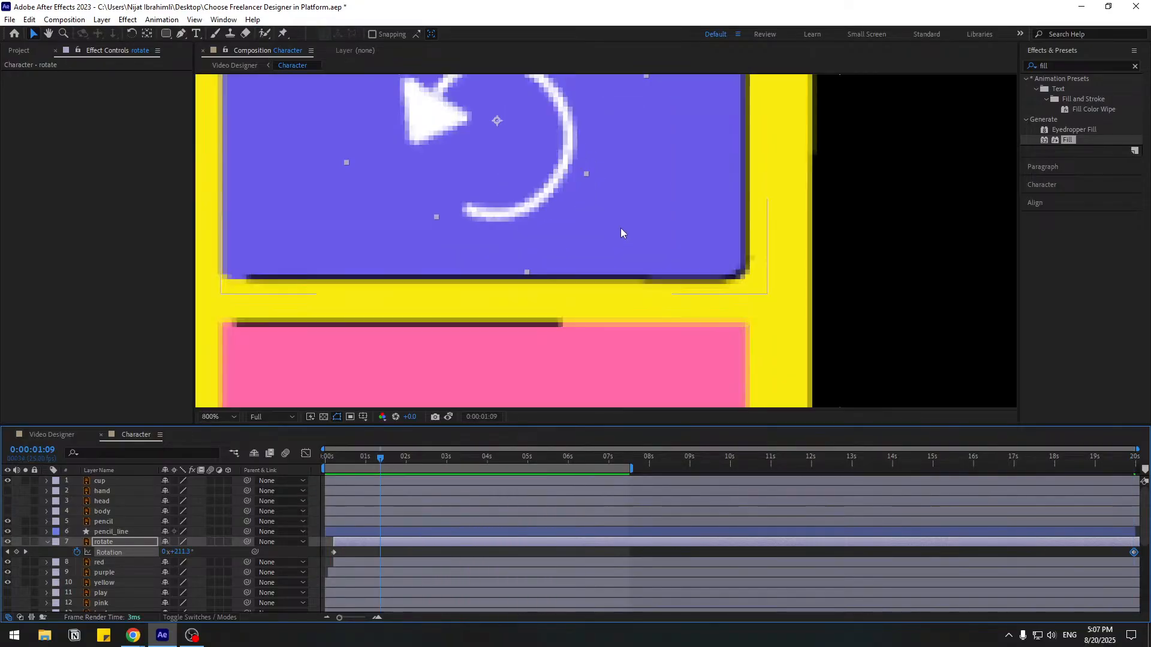
scroll(575, 179, up, 2)
key(y)
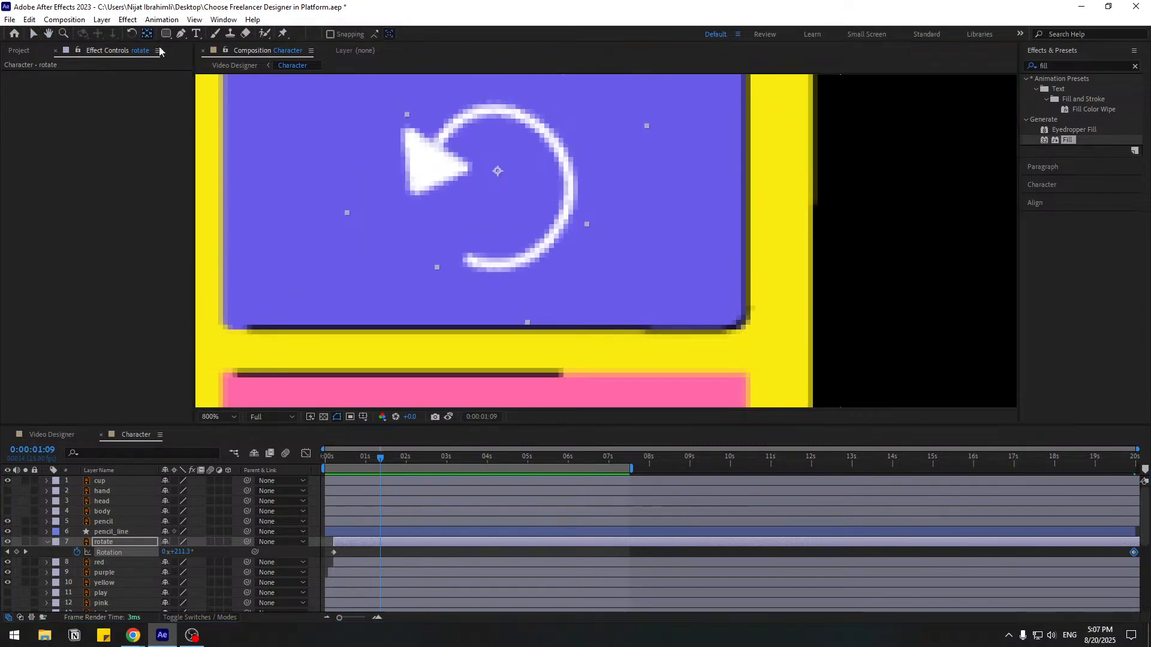
drag(496, 172, 498, 192)
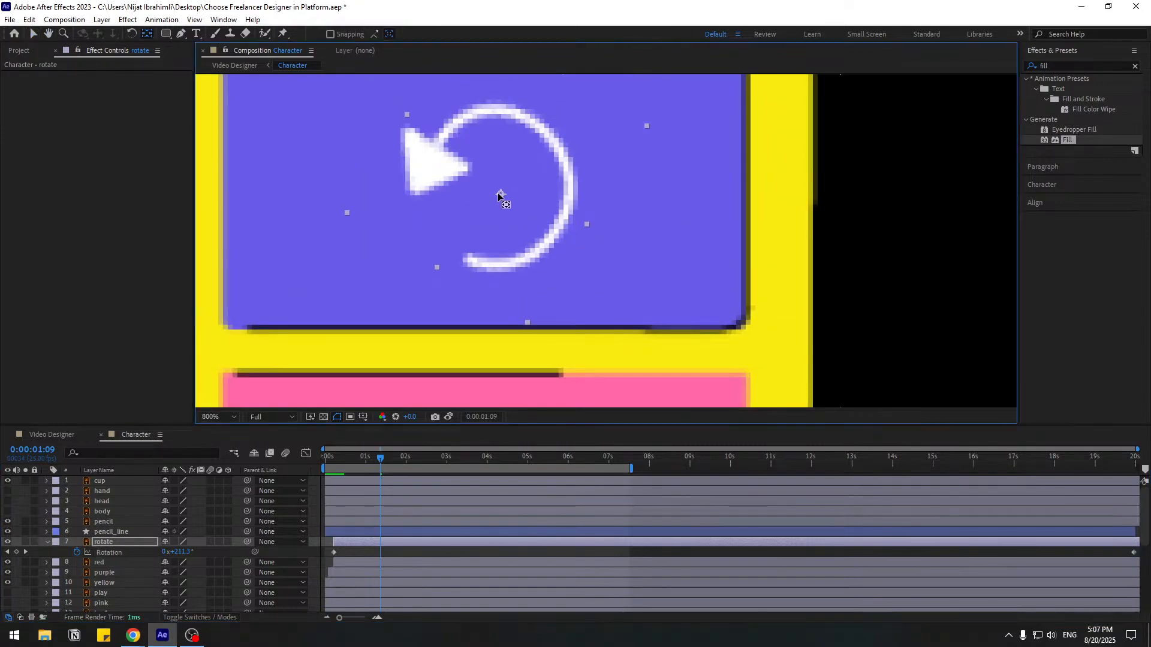
key(space)
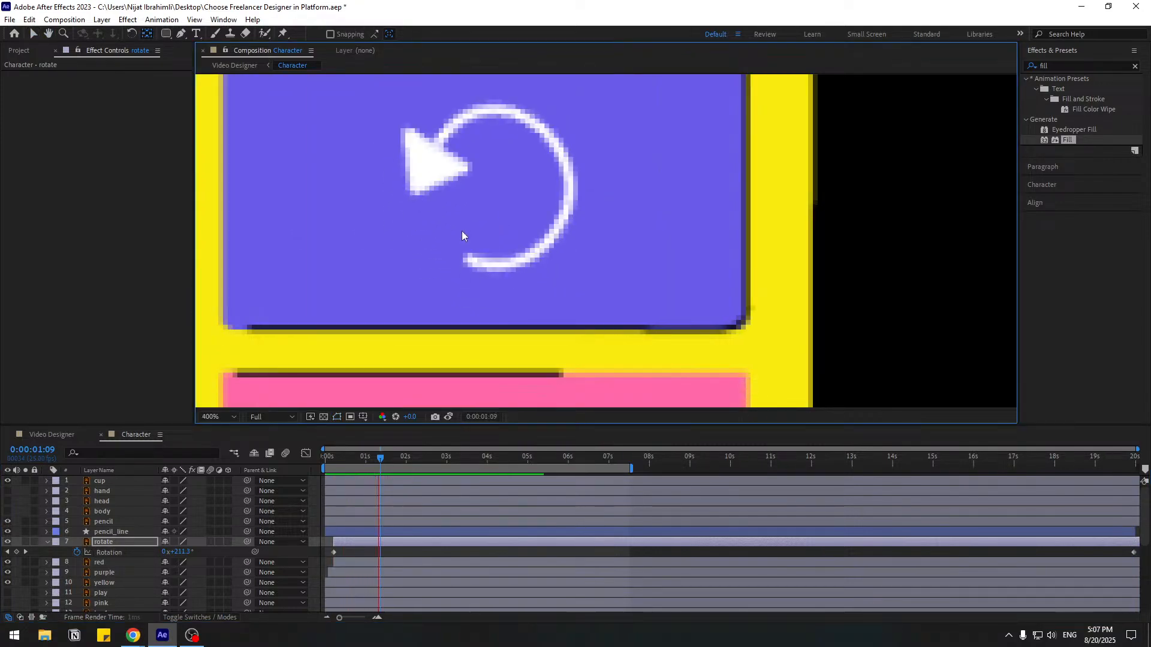
scroll(464, 235, down, 1)
key(space)
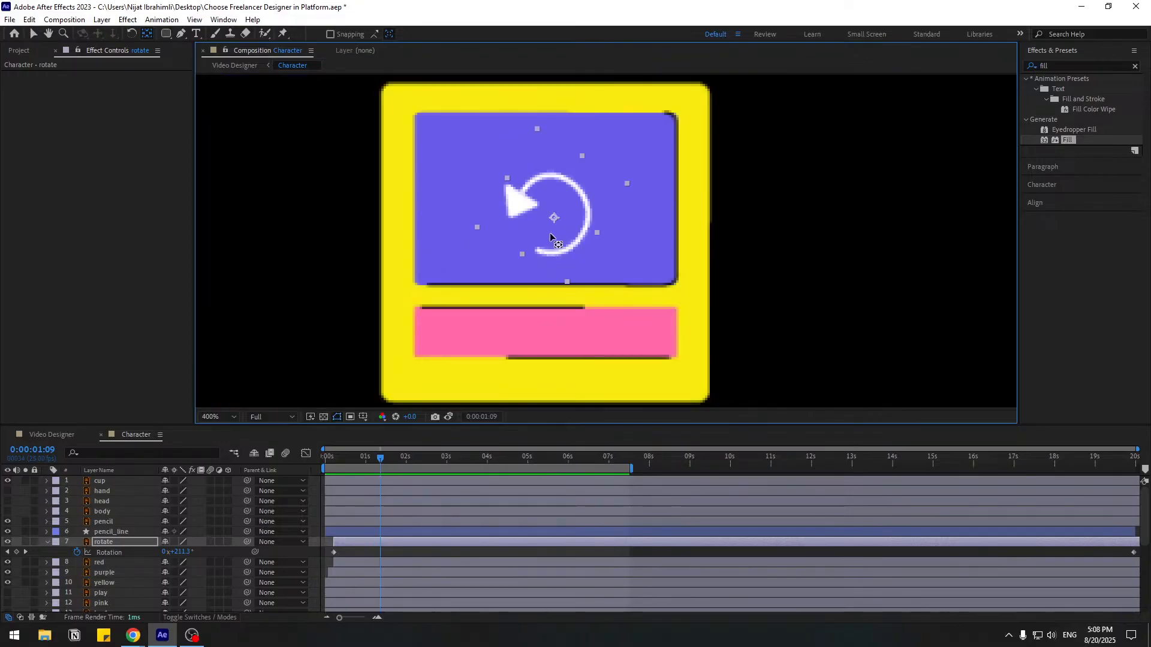
key(v)
- Preview the icon's spin in the Character composition and scrub through the animation in the Video Designer composition
key(space)
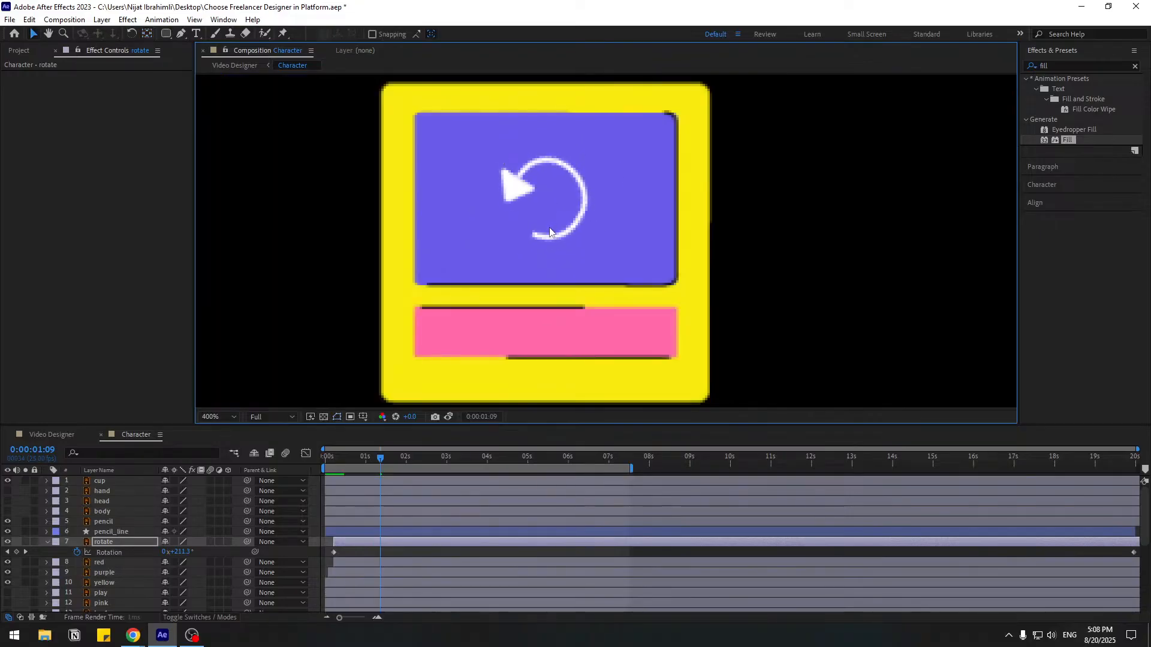
scroll(551, 235, down, 3)
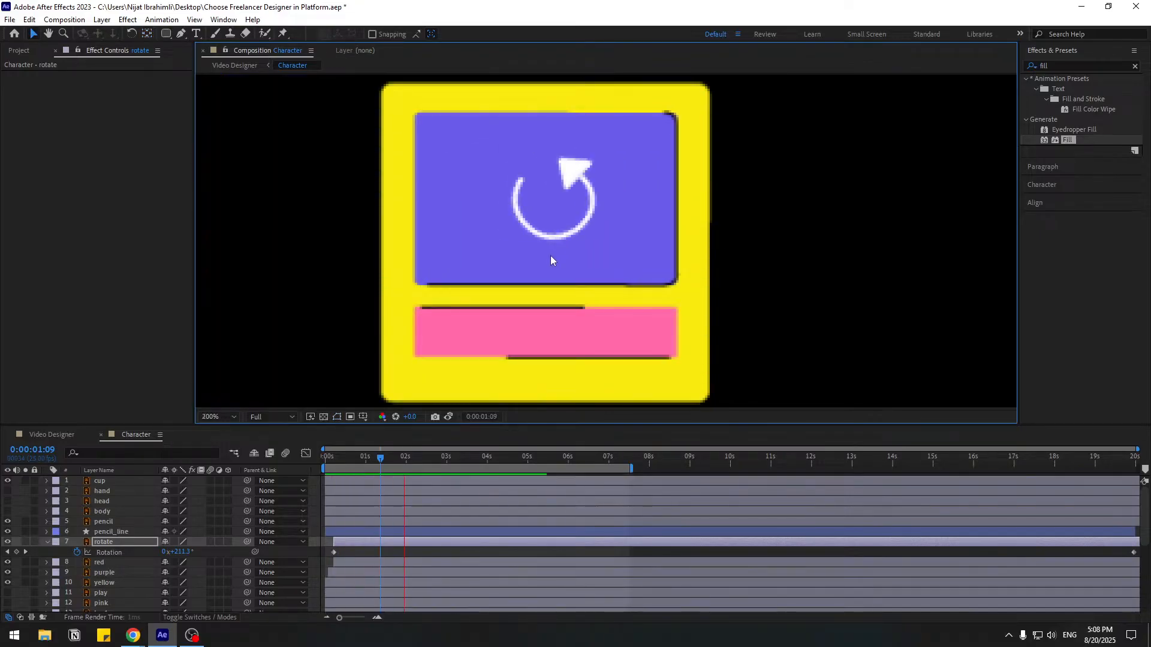
key(space)
key(space)
scroll(516, 266, down, 2)
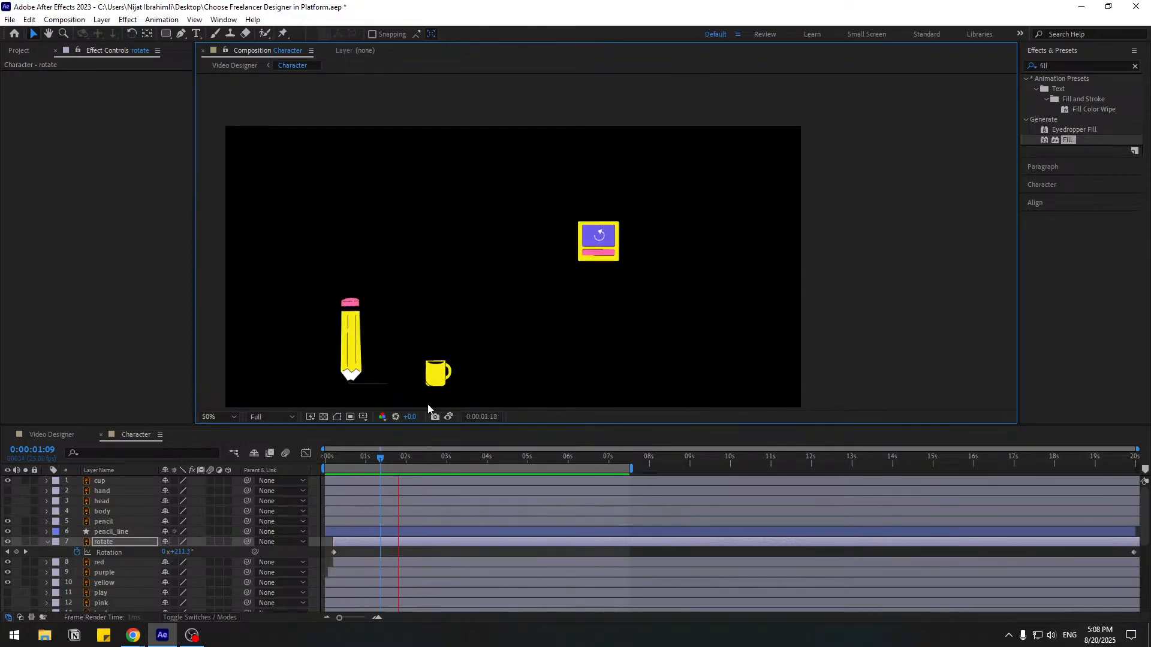
key(space)
click(52, 435)
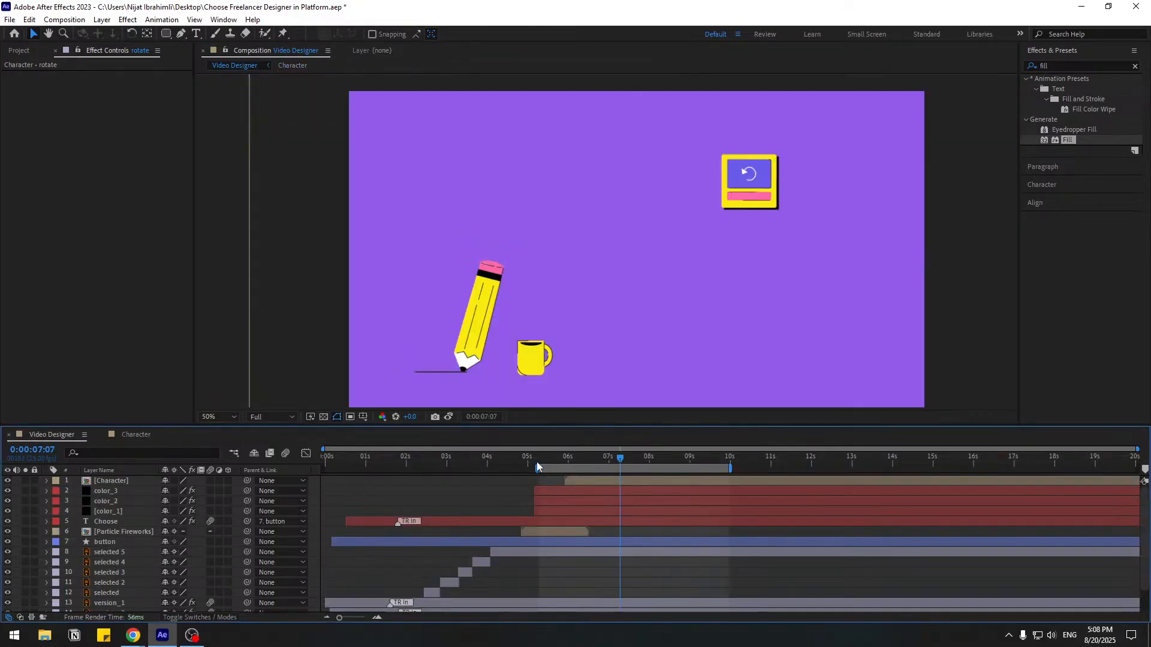
click(578, 464)
drag(578, 464, 694, 471)
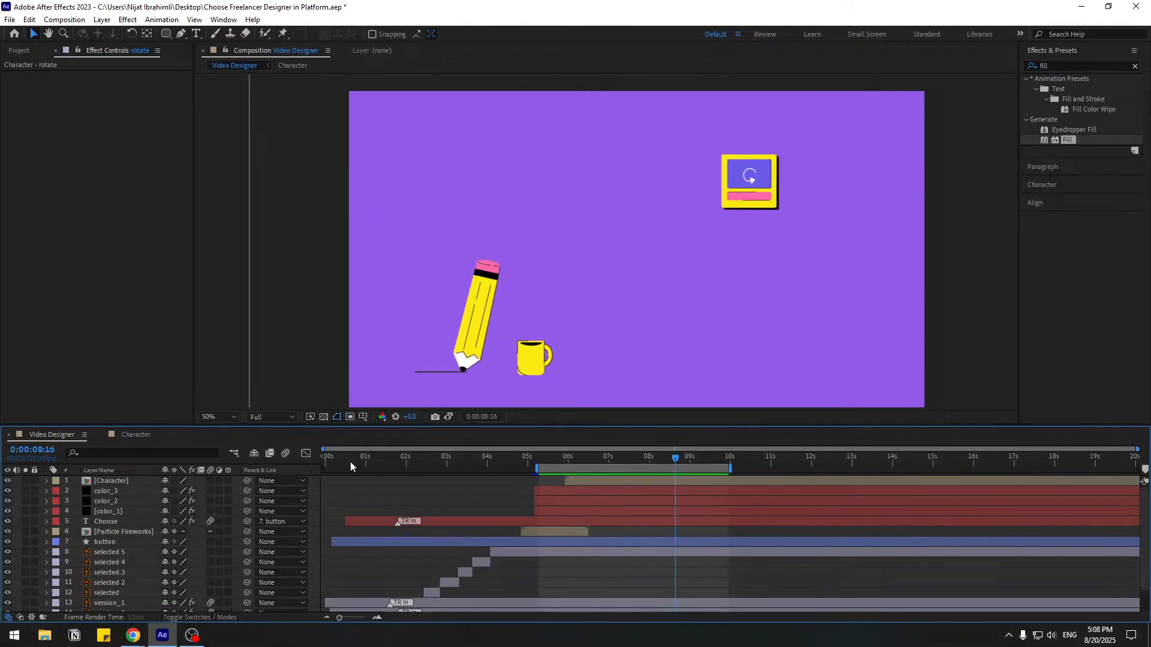
- Return to the Character composition, collapse the rotate layer's properties and move the current time to 0:00:02:07
click(131, 436)
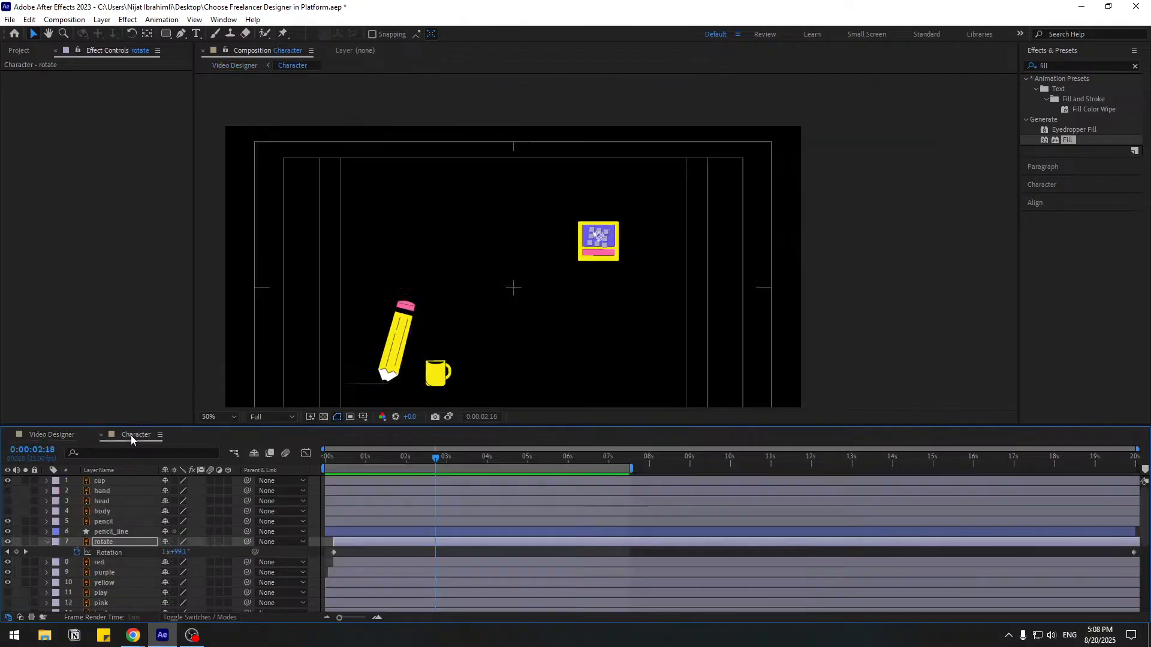
click(47, 543)
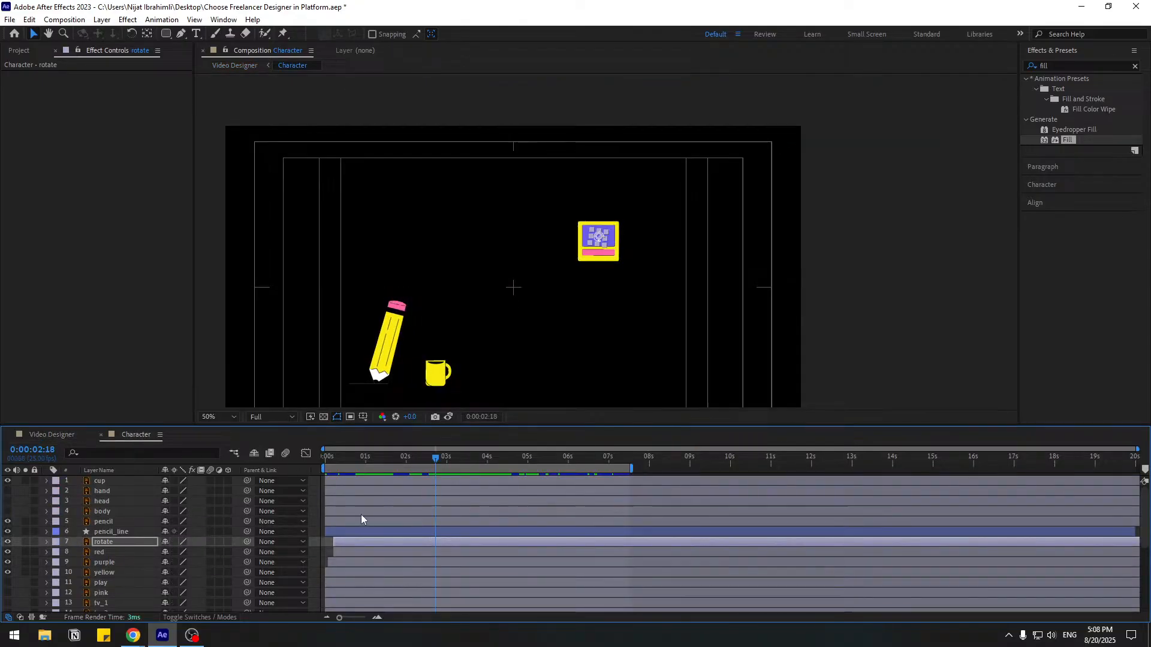
click(327, 552)
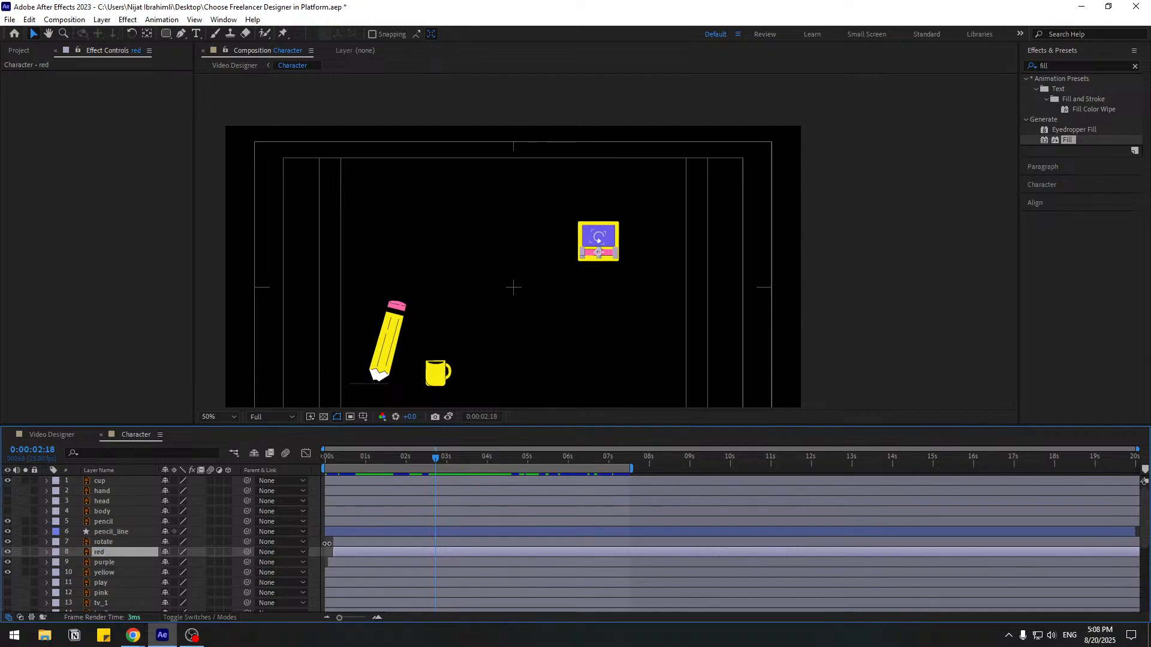
drag(336, 454, 418, 459)
- Make the play and pink layers visible
scroll(162, 553, down, 3)
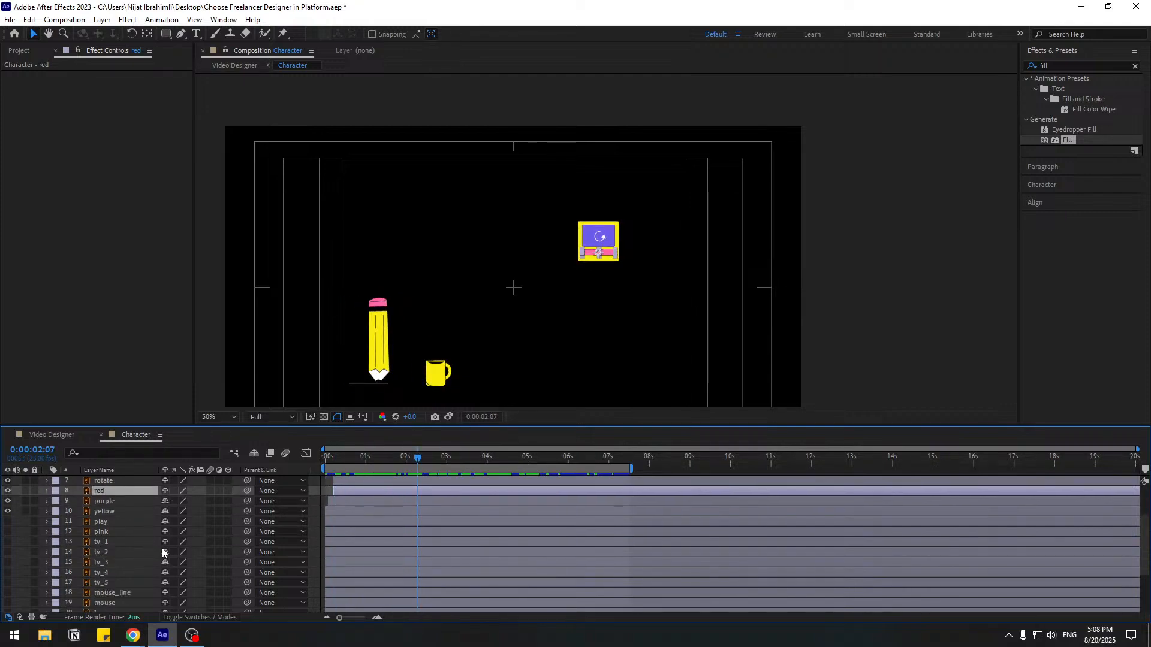
click(103, 523)
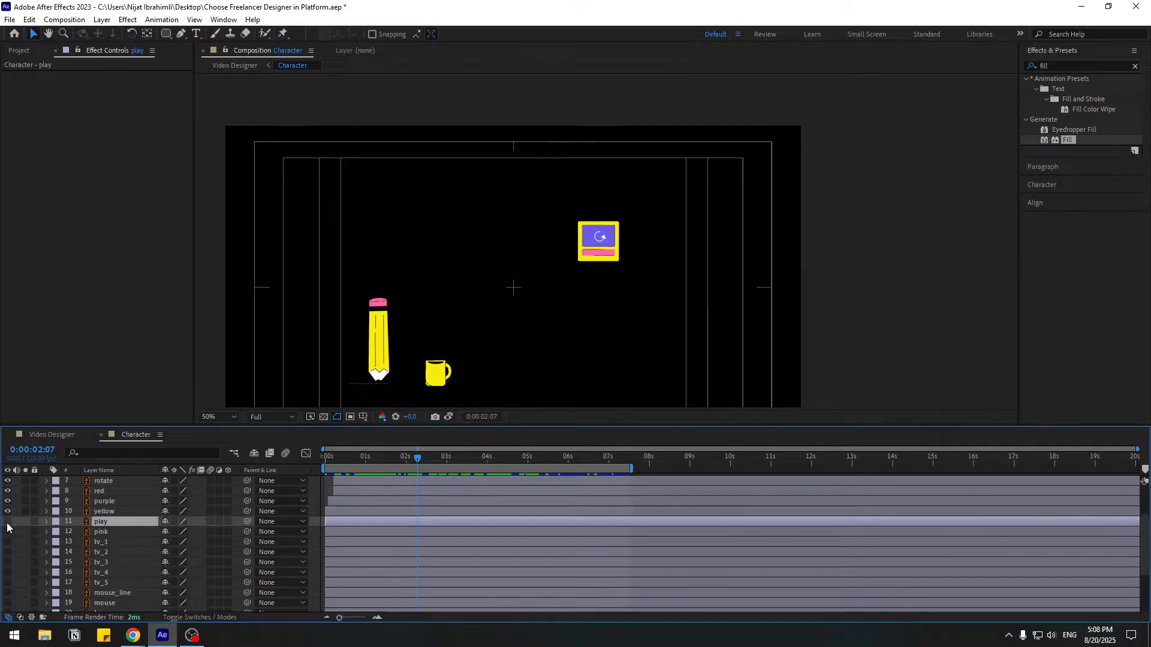
click(7, 523)
scroll(418, 342, up, 1)
drag(351, 344, 645, 289)
scroll(641, 291, up, 1)
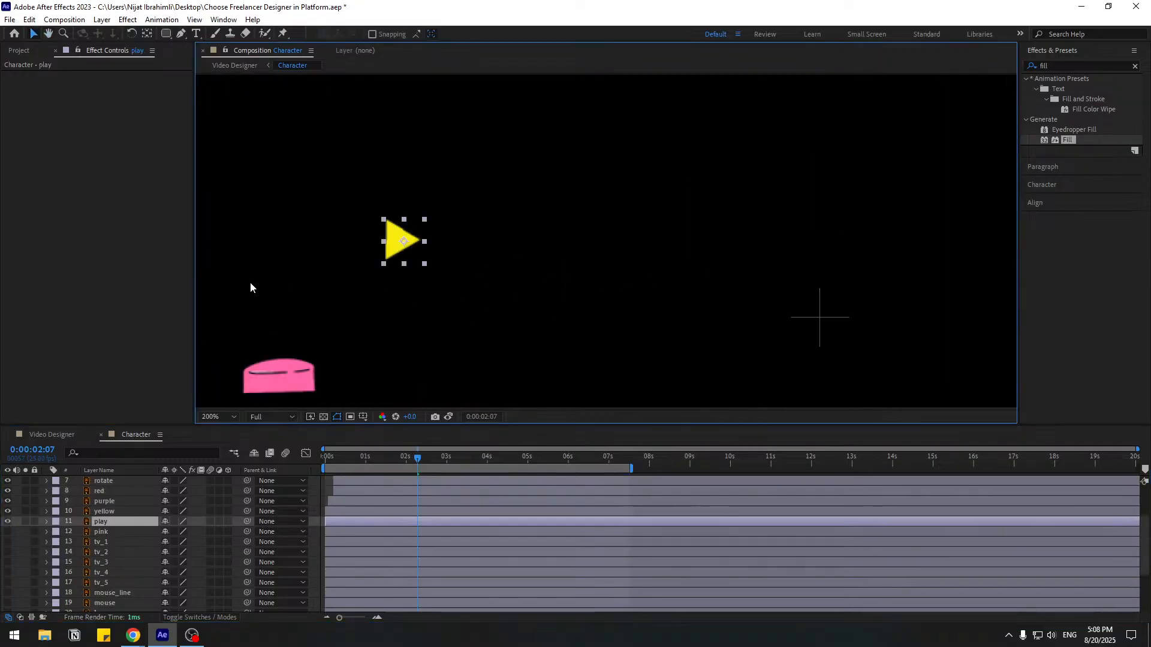
drag(251, 287, 372, 273)
click(102, 531)
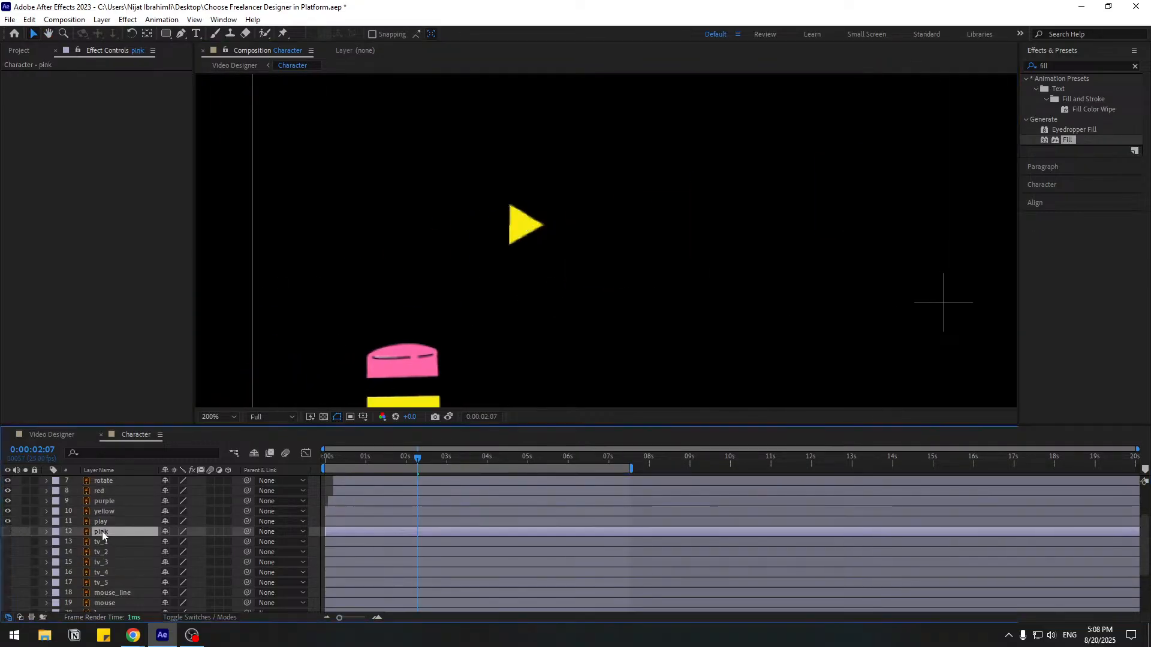
click(8, 532)
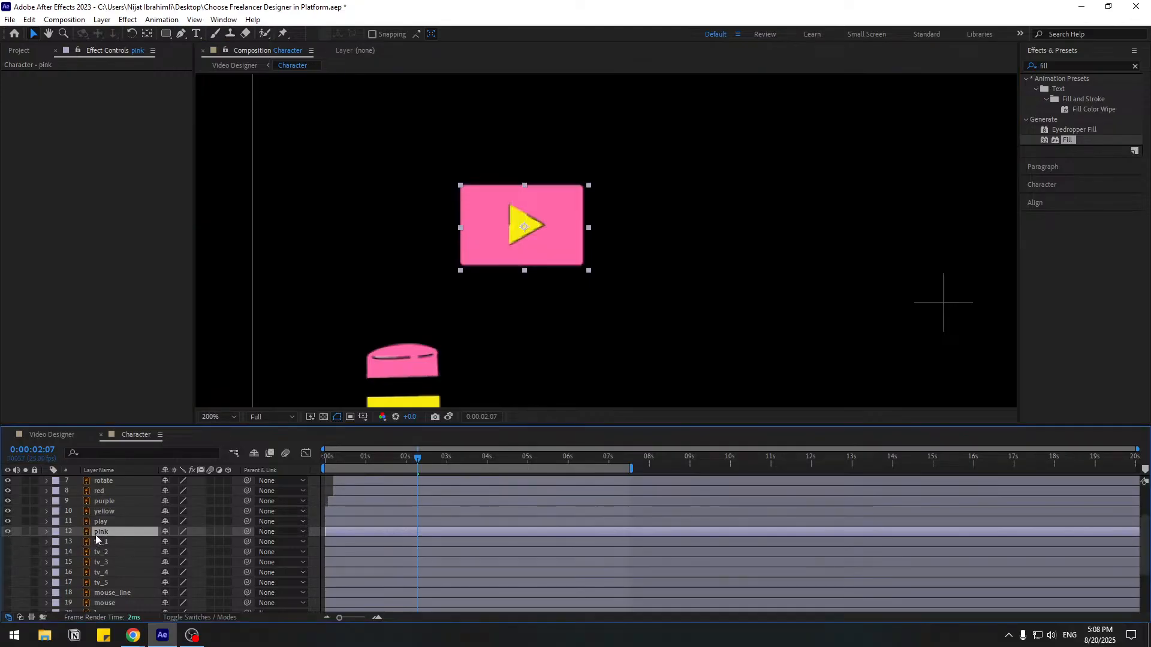
- Set the pink layer's Scale to 0% at the start of the composition
key(s)
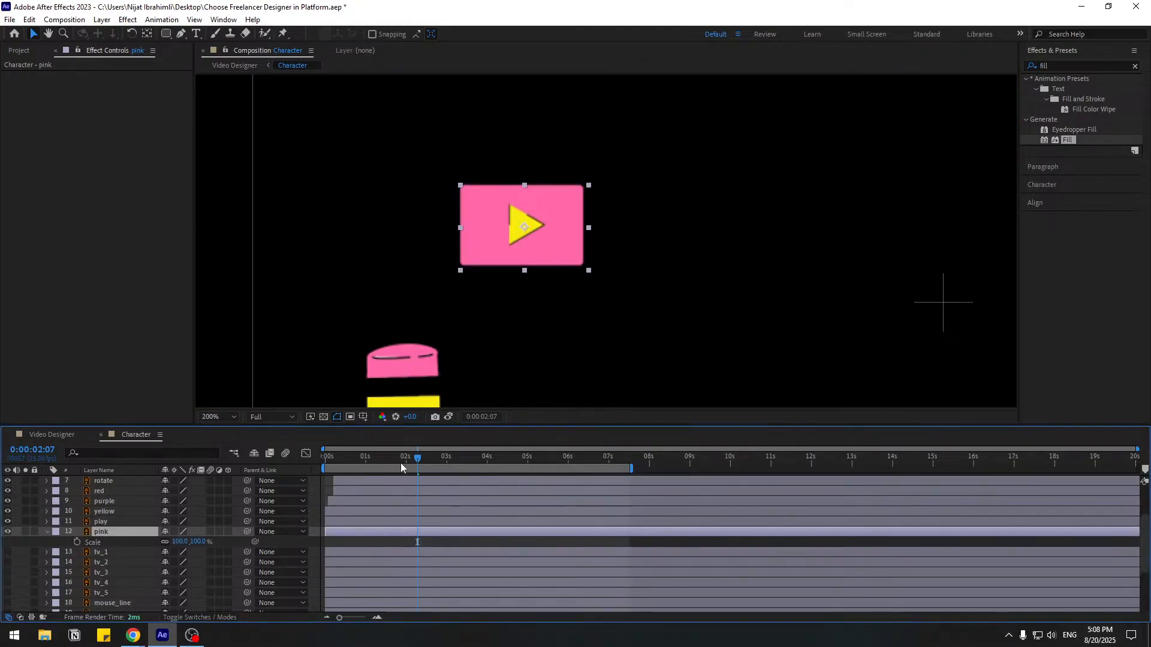
drag(401, 462, 271, 459)
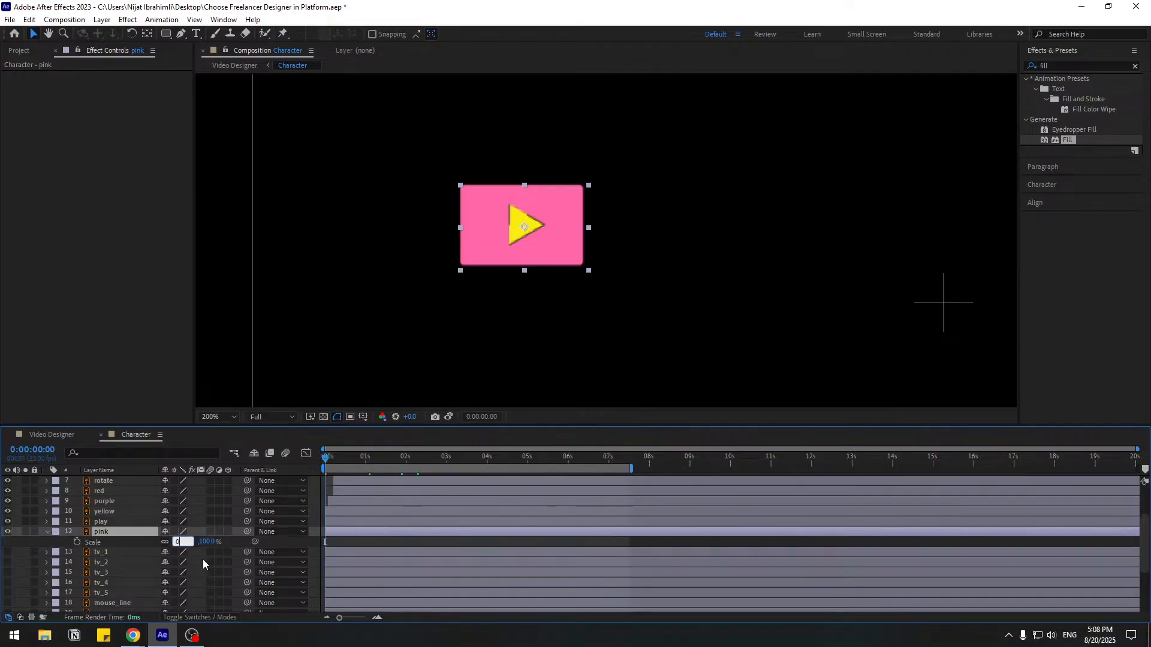
key(Return)
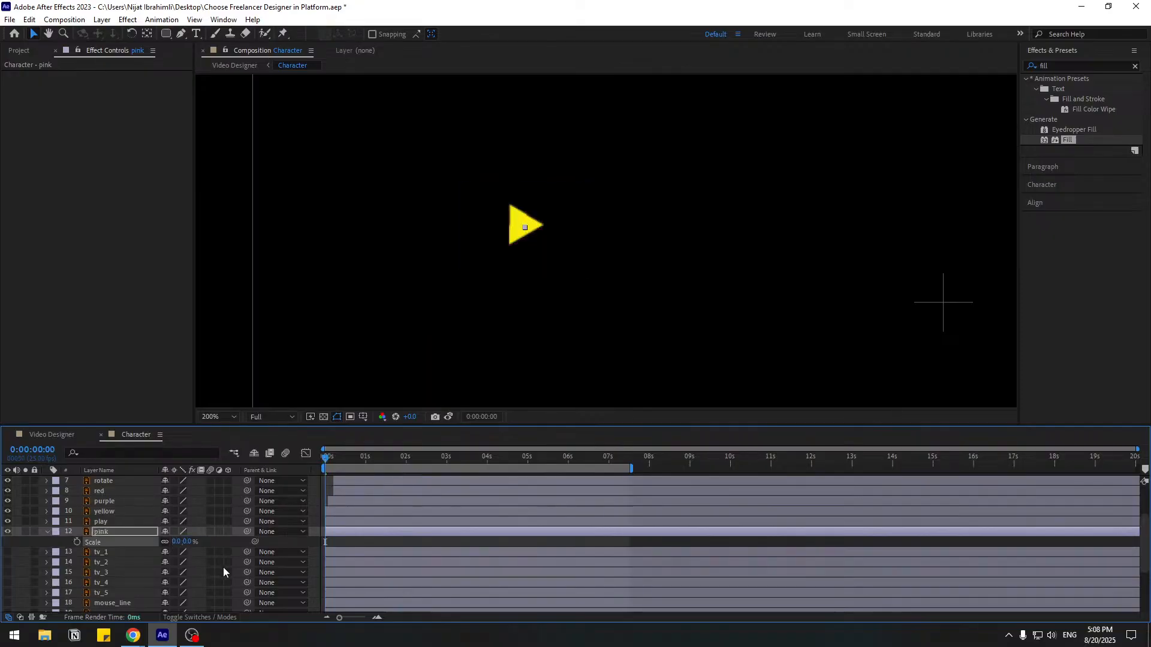
- Parent the play layer to the pink layer and add a starting Scale keyframe to the pink layer
click(103, 522)
drag(249, 524, 105, 533)
click(105, 534)
click(77, 542)
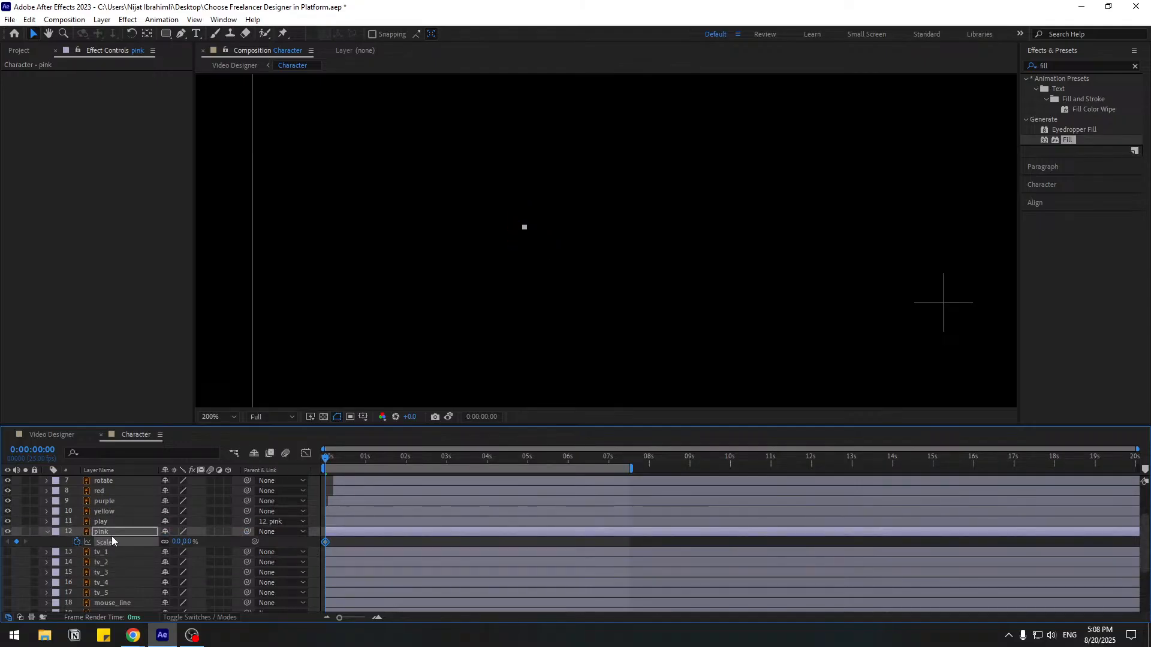
- Keyframe the pink layer's Scale at 110% at 0:00:00:10 and 95% at 0:00:00:20
key(space)
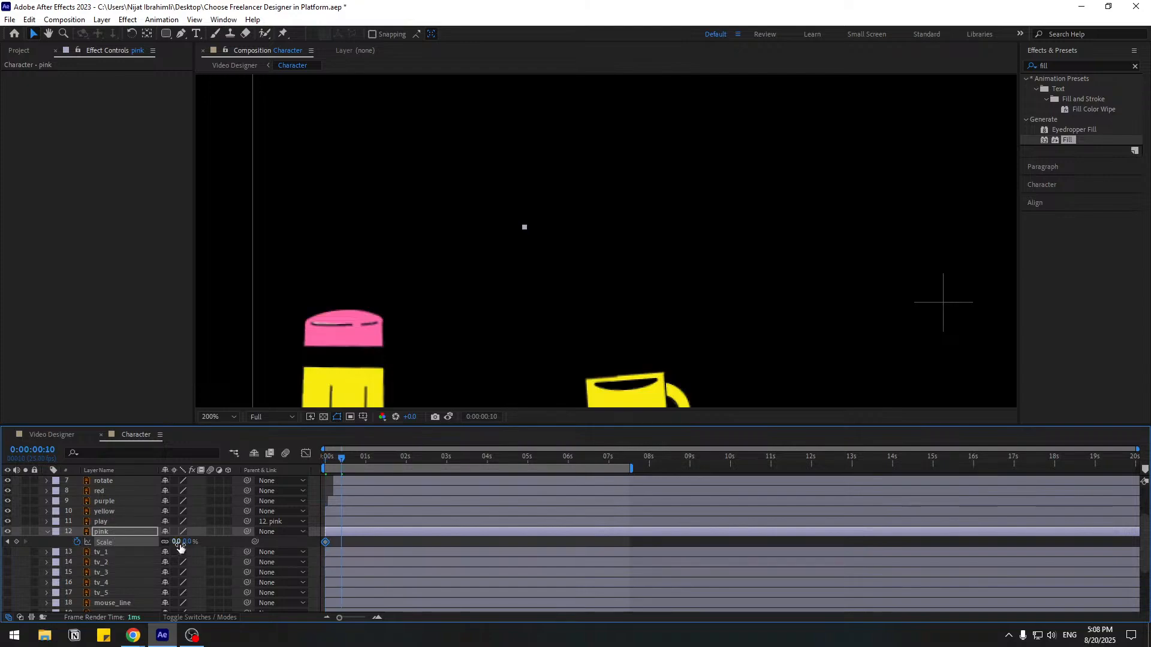
text(110)
key(Return)
key(shift+Page_Down)
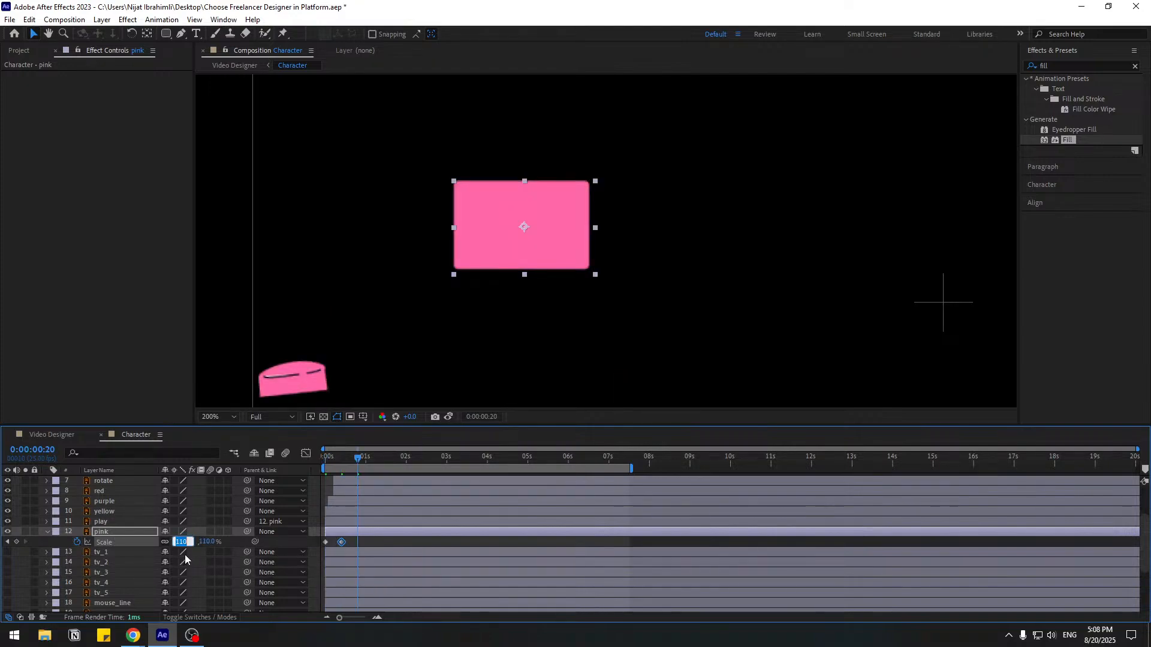
text(95)
key(Return)
- Keyframe the pink layer's Scale at 103% at 0:00:01:05 and 100% at 0:00:01:15
key(shift+Page_Down)
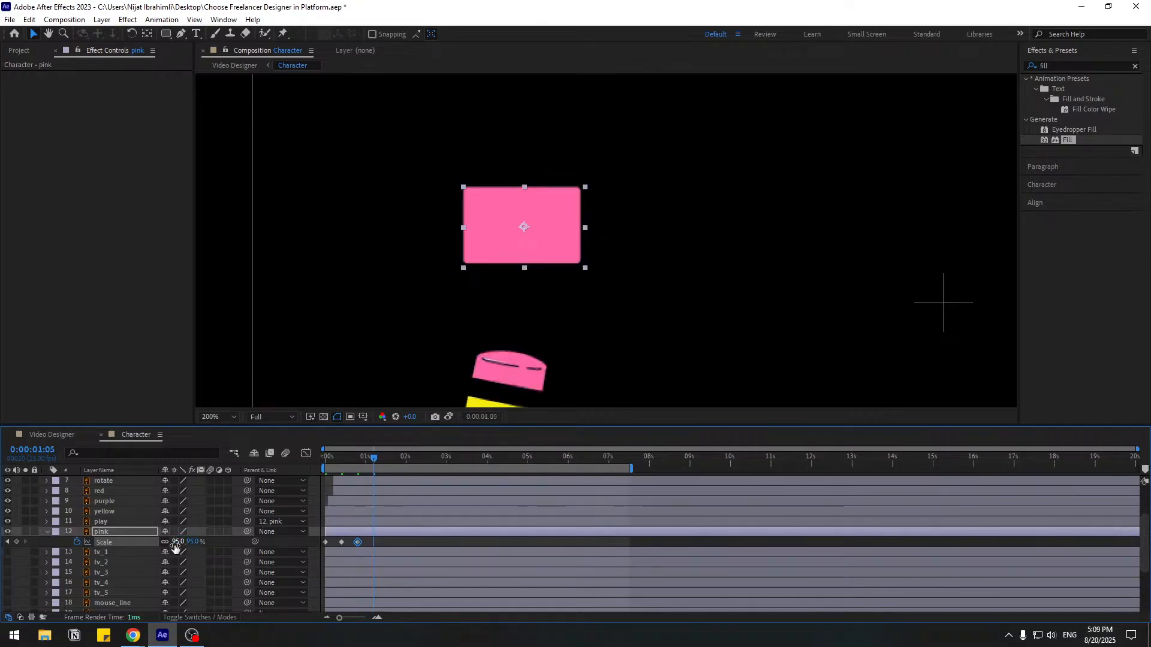
click(175, 545)
text(103)
key(Return)
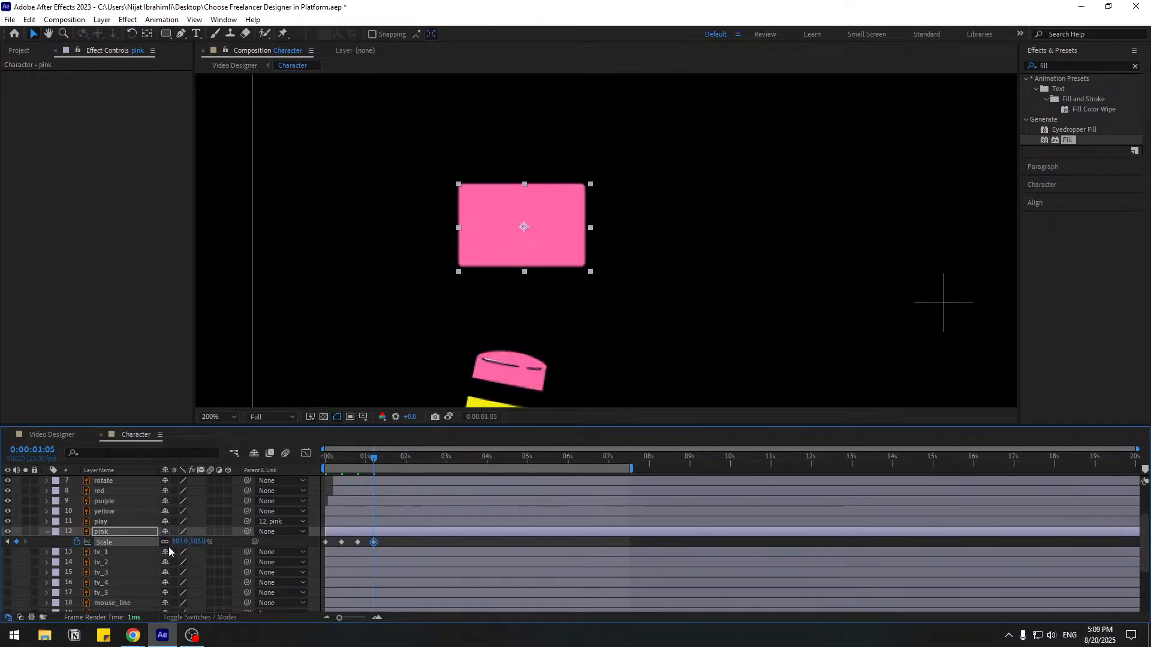
key(shift+Page_Down)
click(178, 542)
text(100)
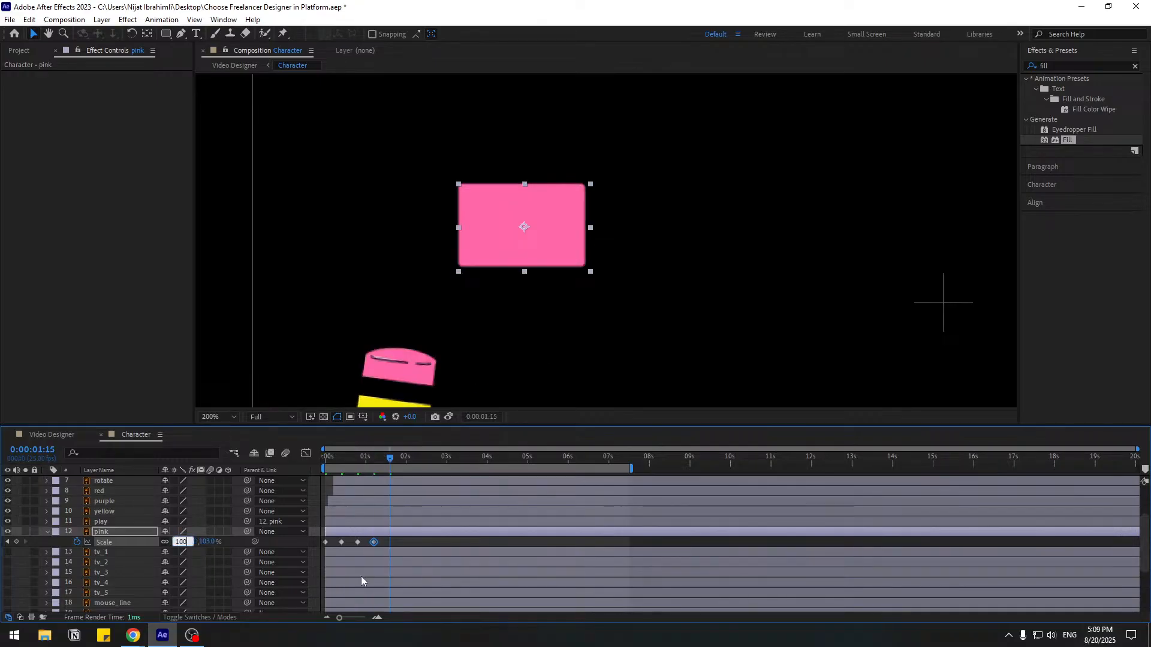
key(Return)
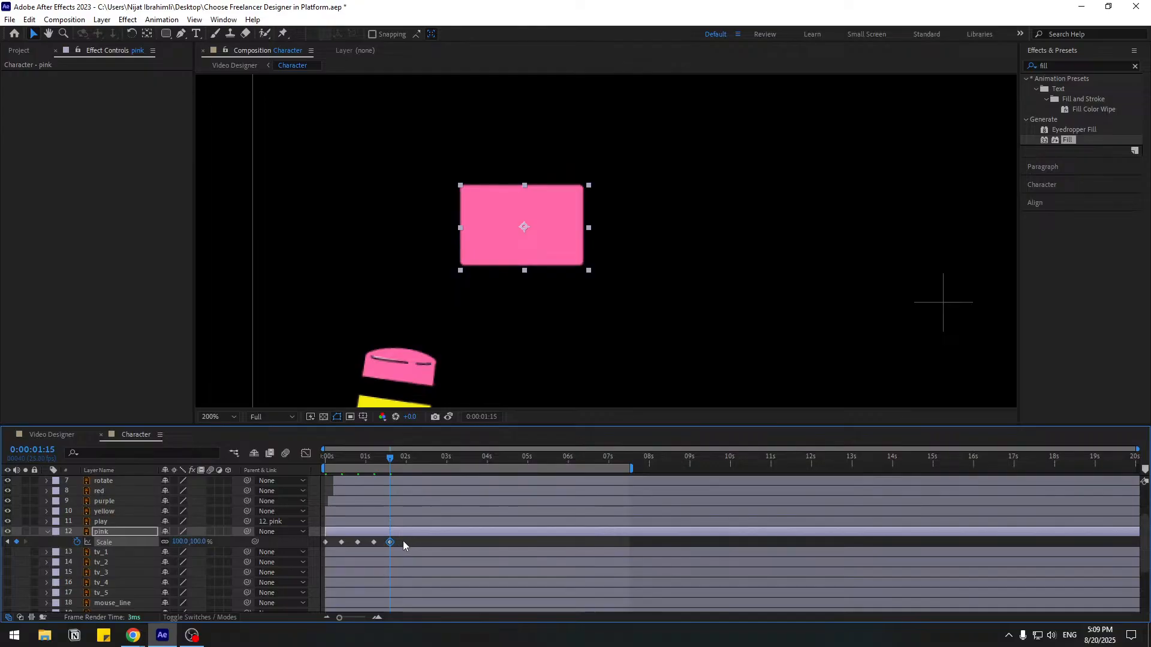
- Apply Easy Ease to all of the pink layer's Scale keyframes and preview the bounce-in
drag(403, 540, 324, 547)
right_click(324, 546)
mouse_move(395, 534)
click(532, 457)
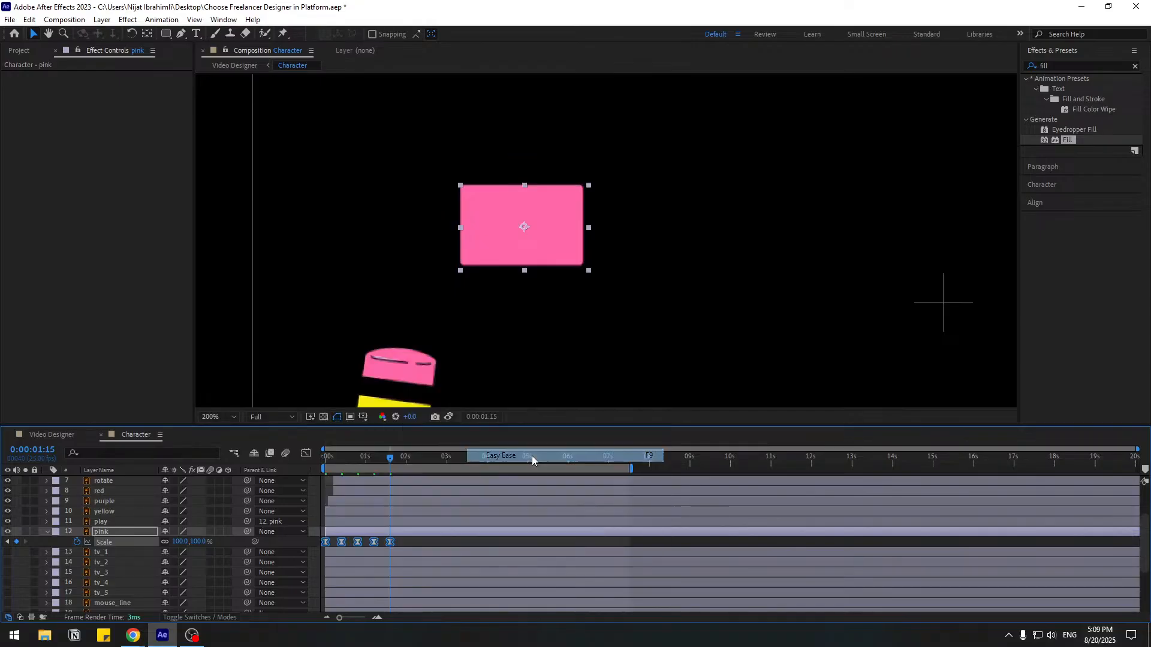
key(space)
key(space)
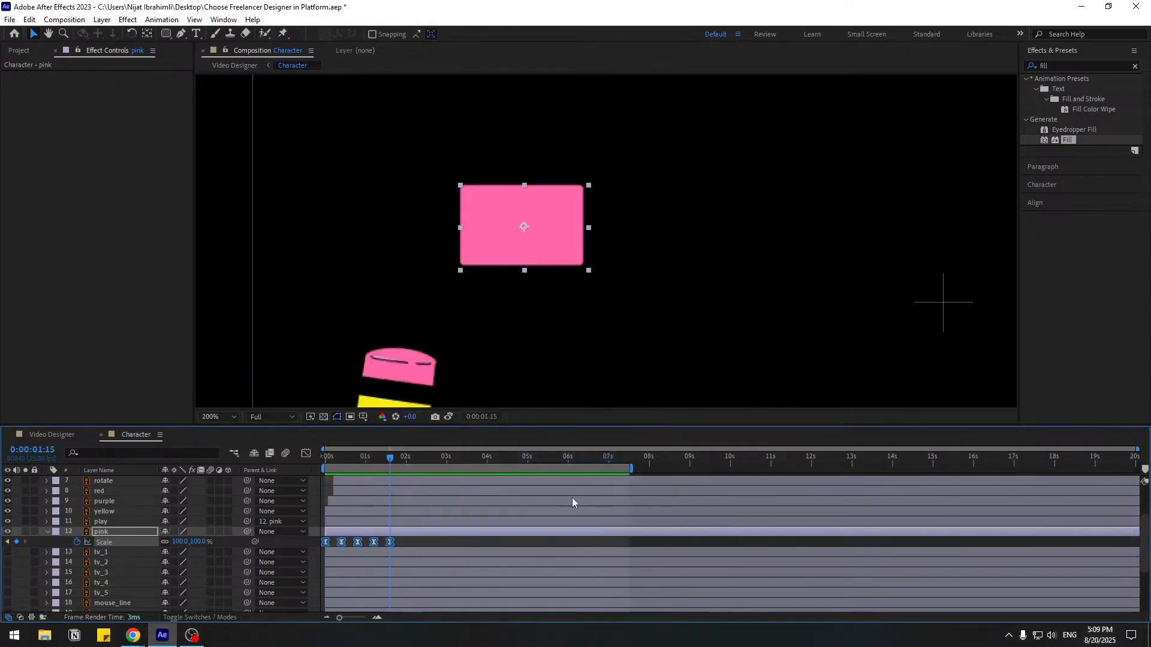
key(space)
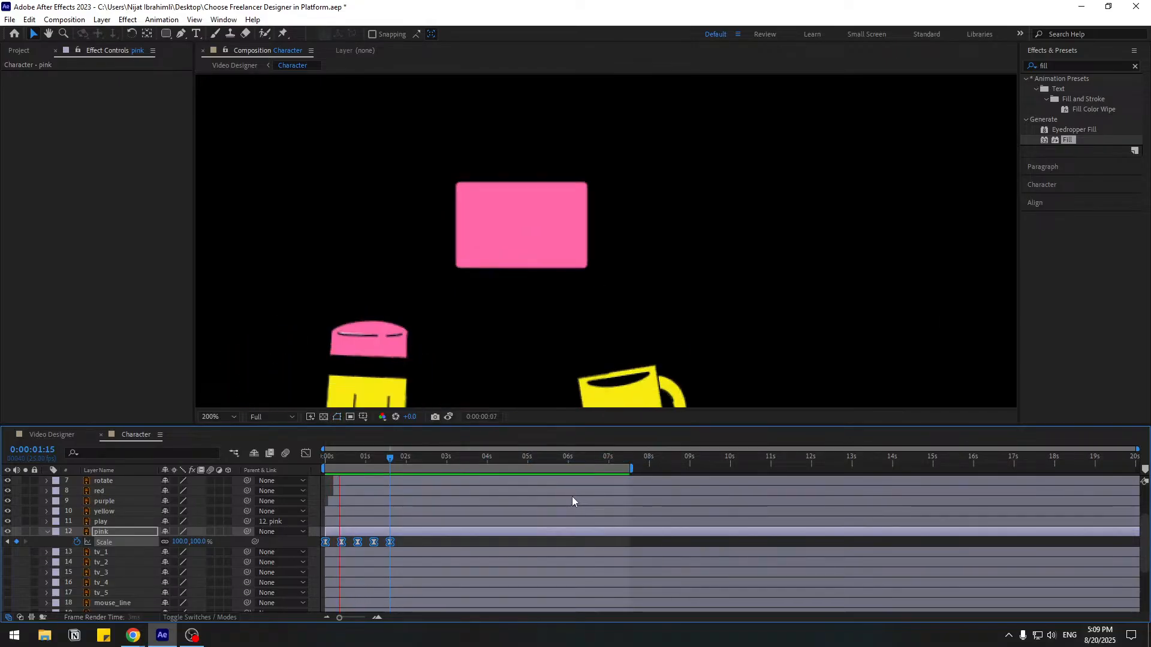
- Check where the play triangle sits relative to the pink panel in the full composition around 0:00:04:01
key(space)
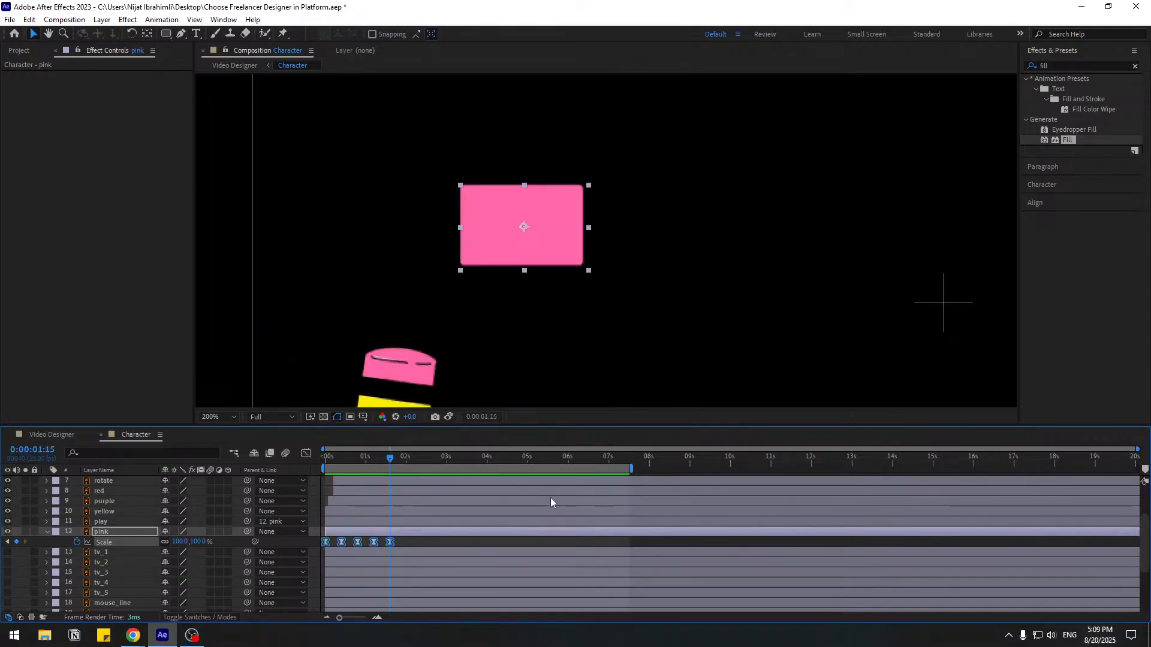
click(135, 523)
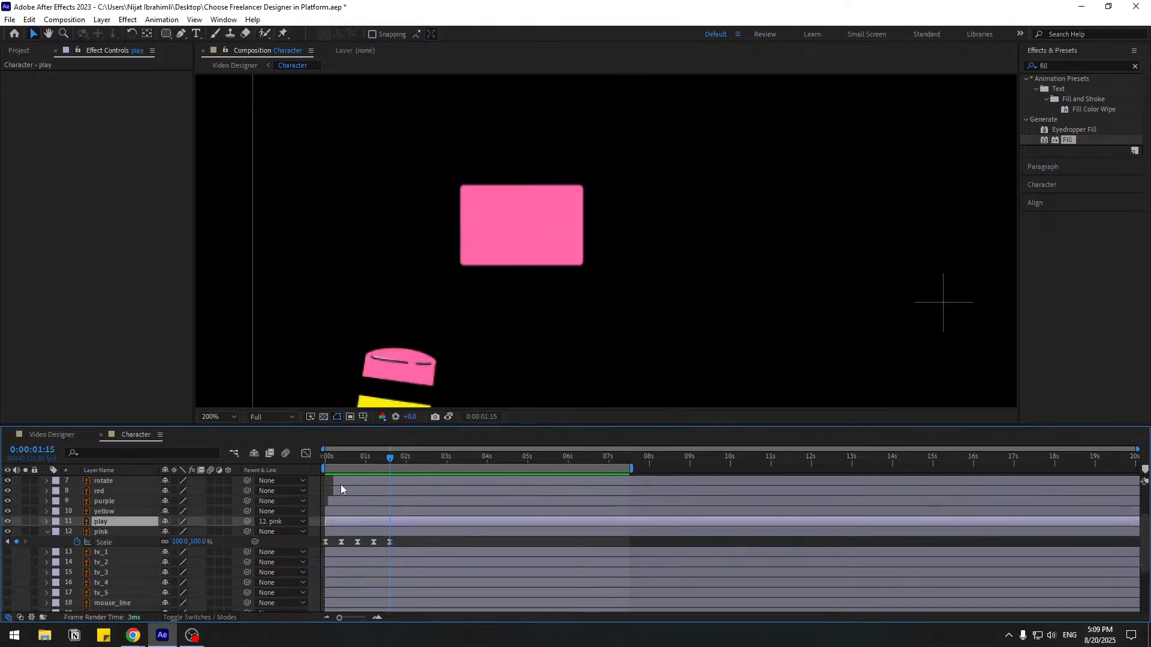
key(t)
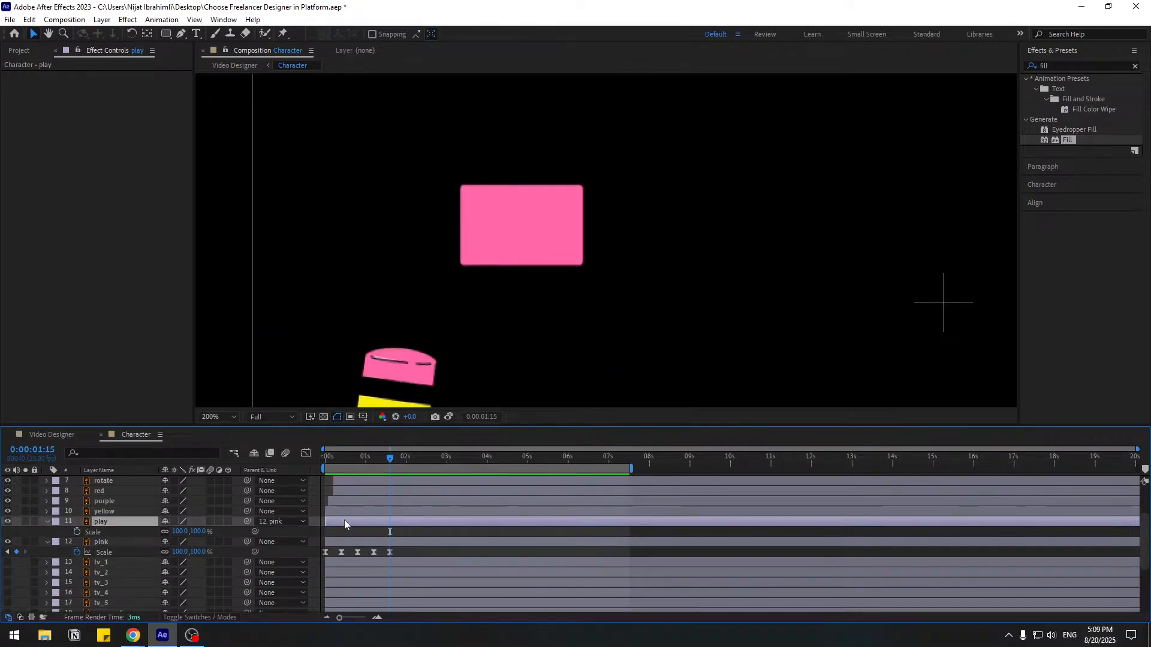
key(t)
drag(390, 462, 485, 454)
scroll(517, 358, down, 3)
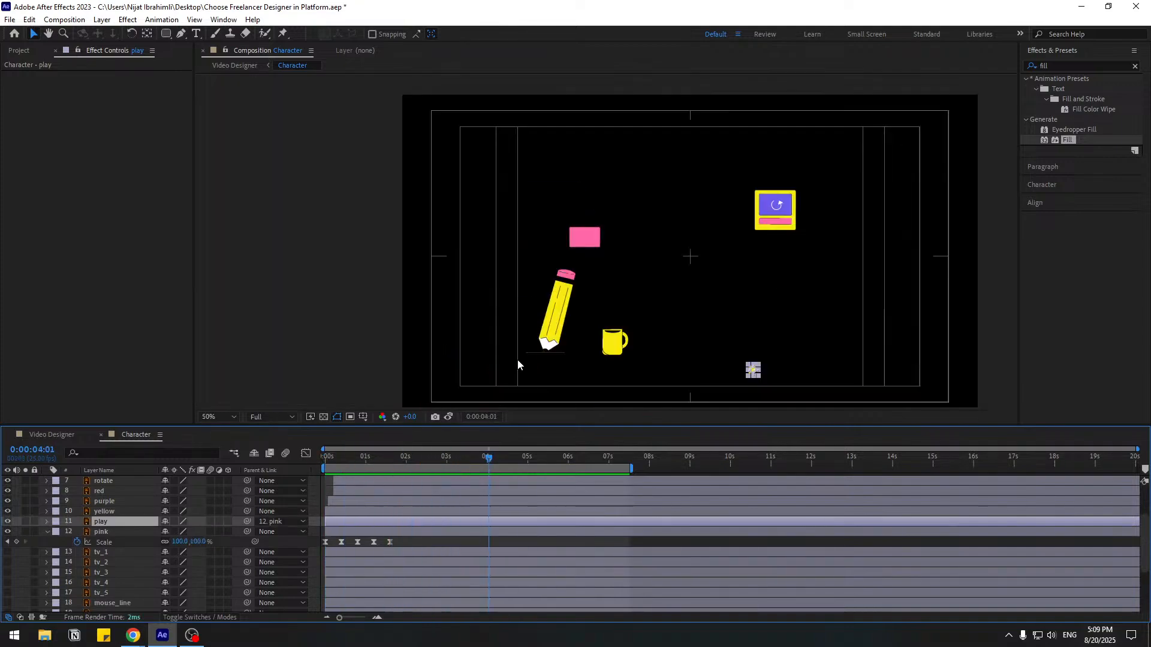
click(674, 537)
click(753, 371)
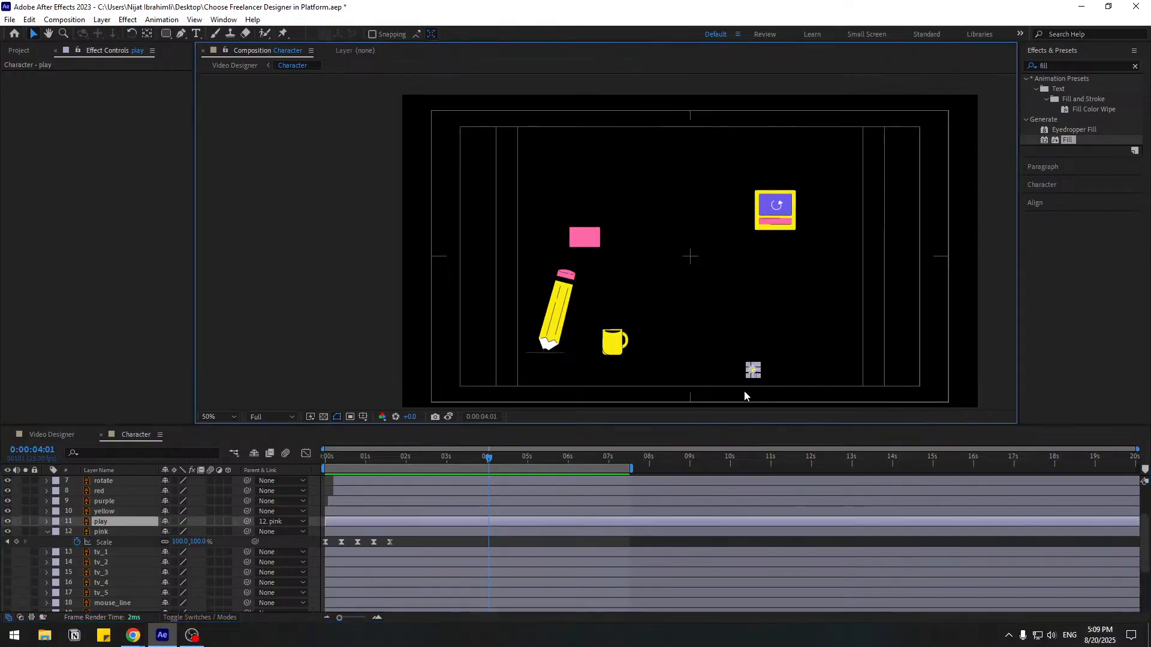
click(115, 531)
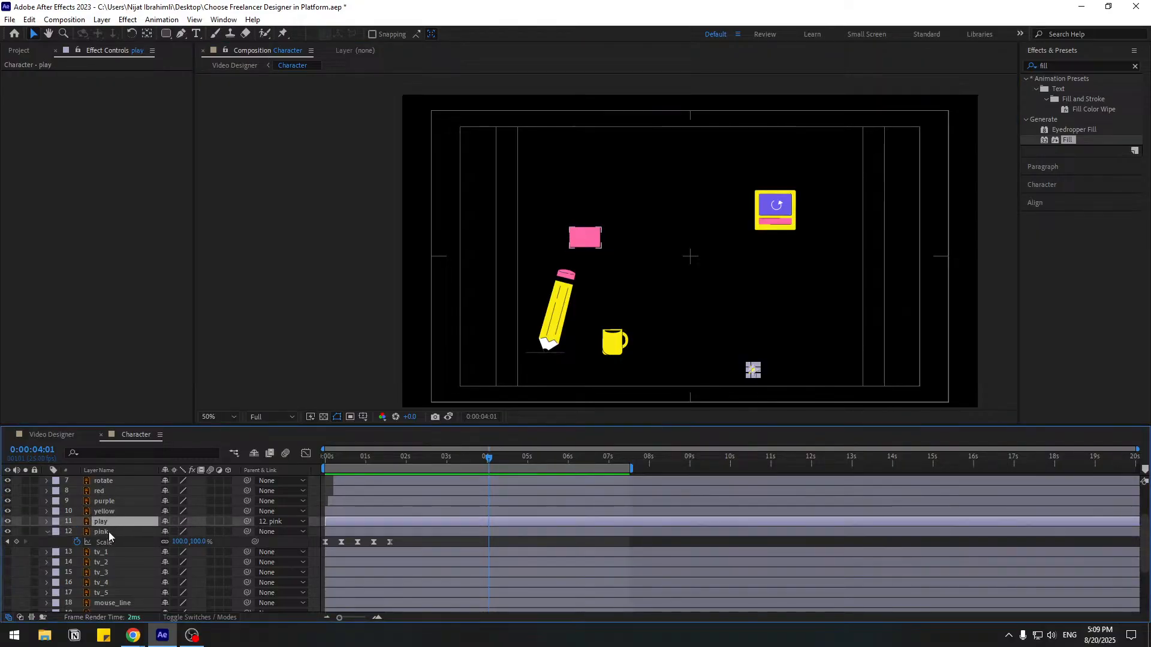
click(8, 552)
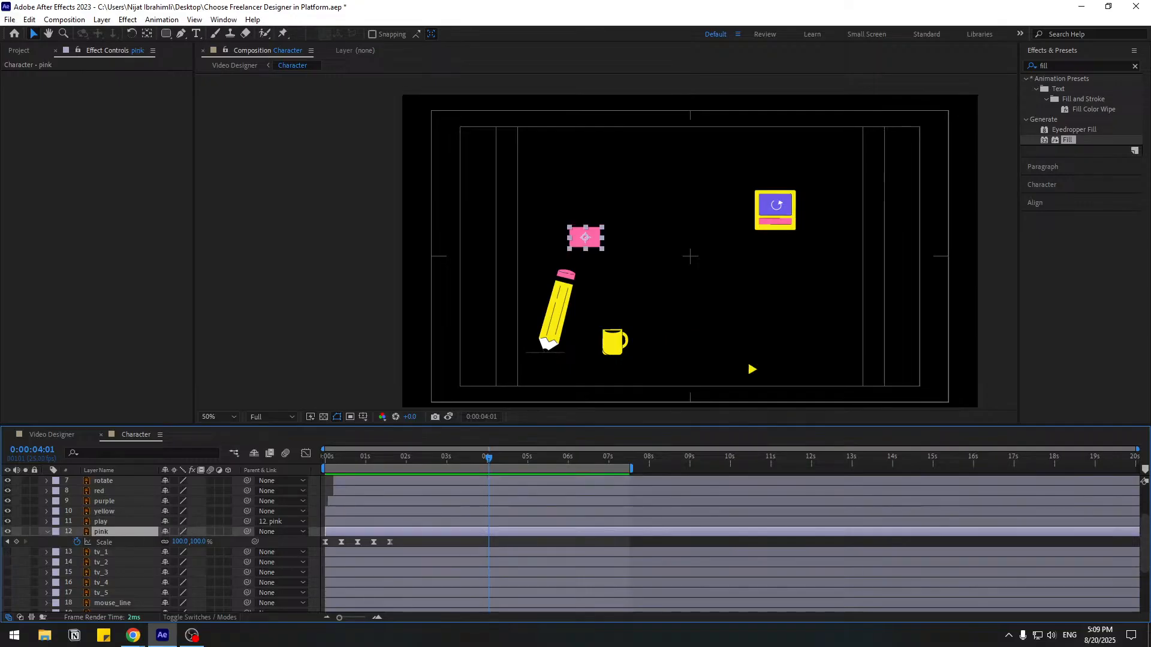
key(alt+Tab)
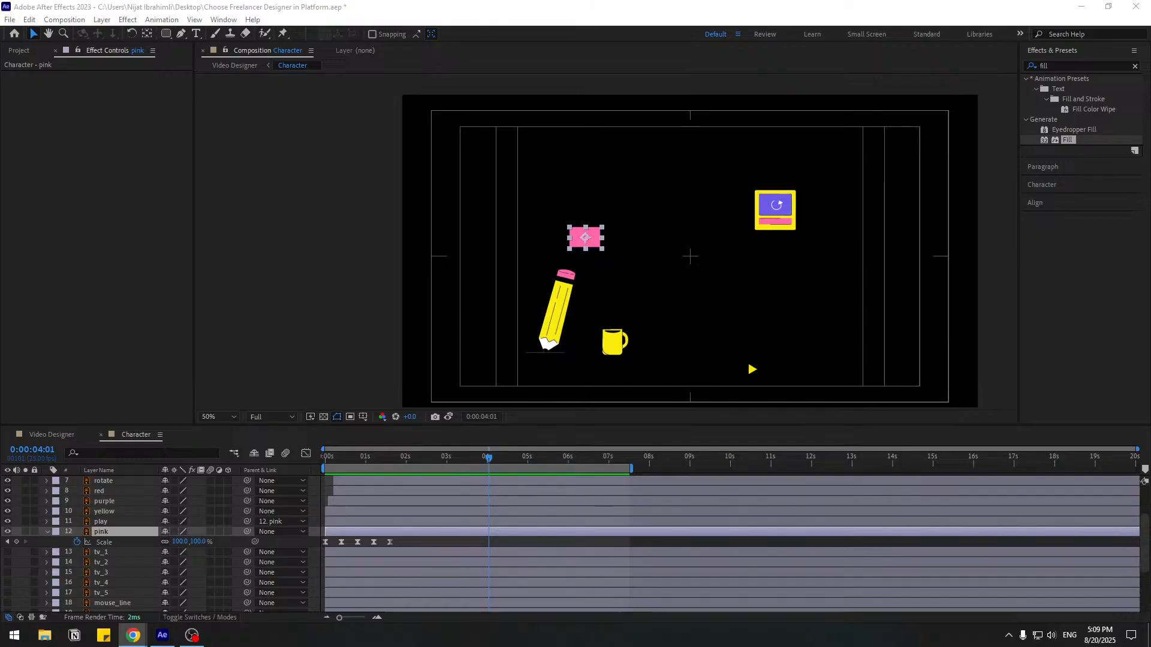
key(alt+Tab)
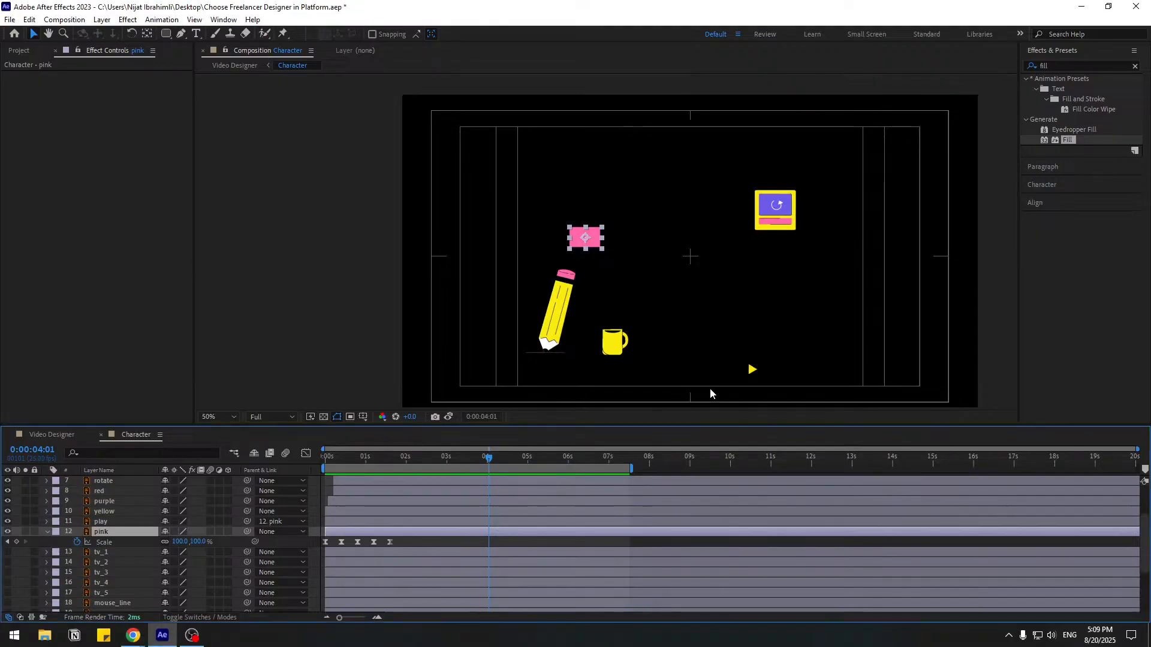
- Move the yellow play triangle onto the centre of the pink panel and preview the two scaling together
click(751, 370)
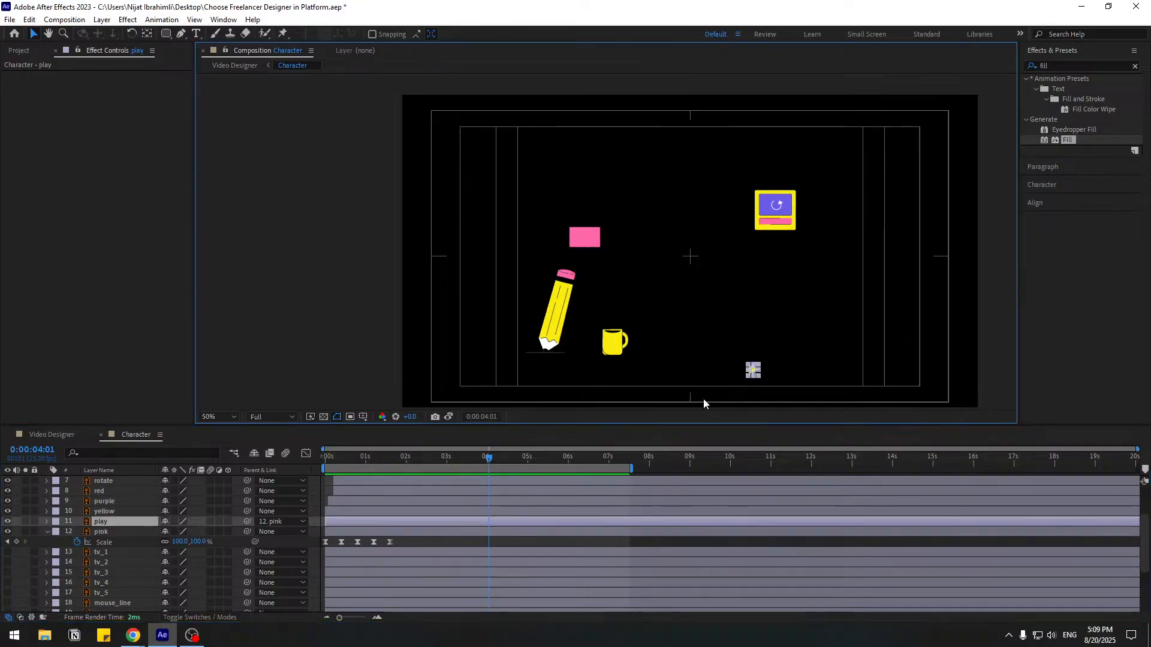
drag(751, 375, 582, 237)
scroll(651, 319, up, 4)
drag(653, 391, 583, 267)
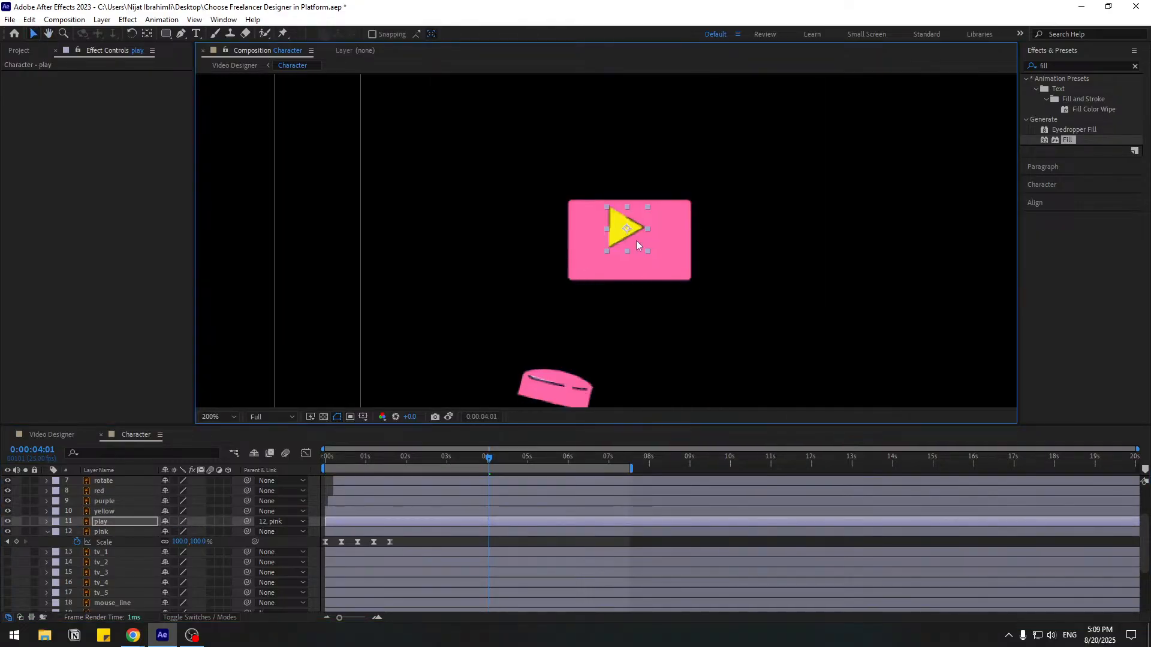
drag(624, 233, 629, 243)
key(space)
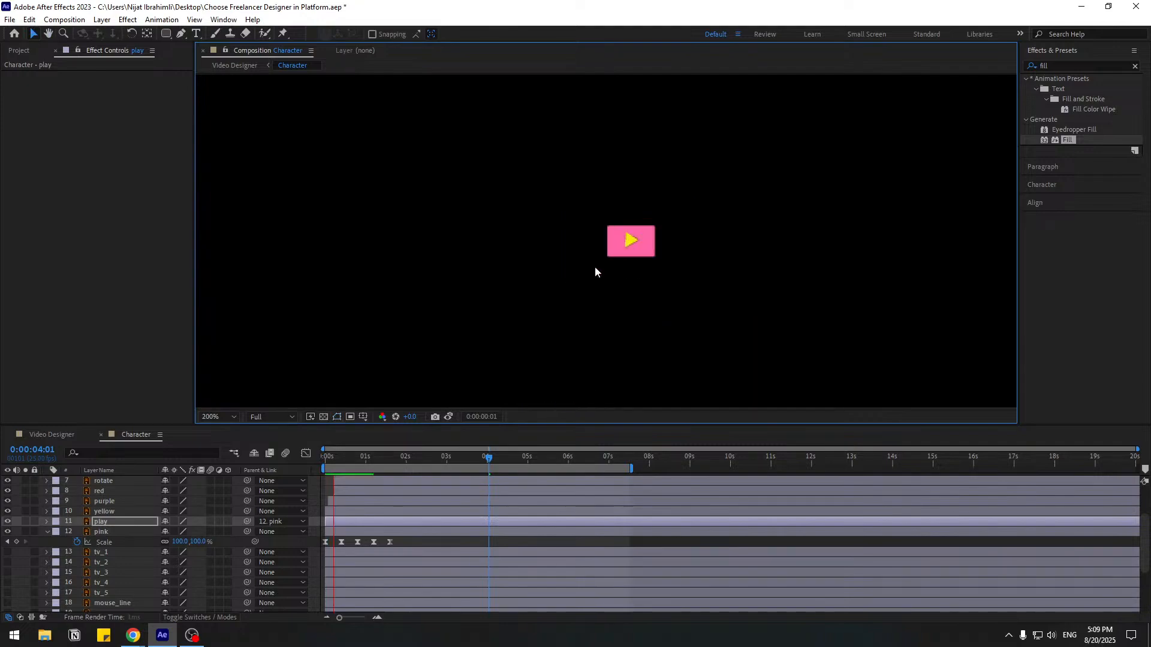
key(space)
- Shift the play and pink layers together to start about 0.8 seconds in, and preview the animation
ctrl+click(203, 531)
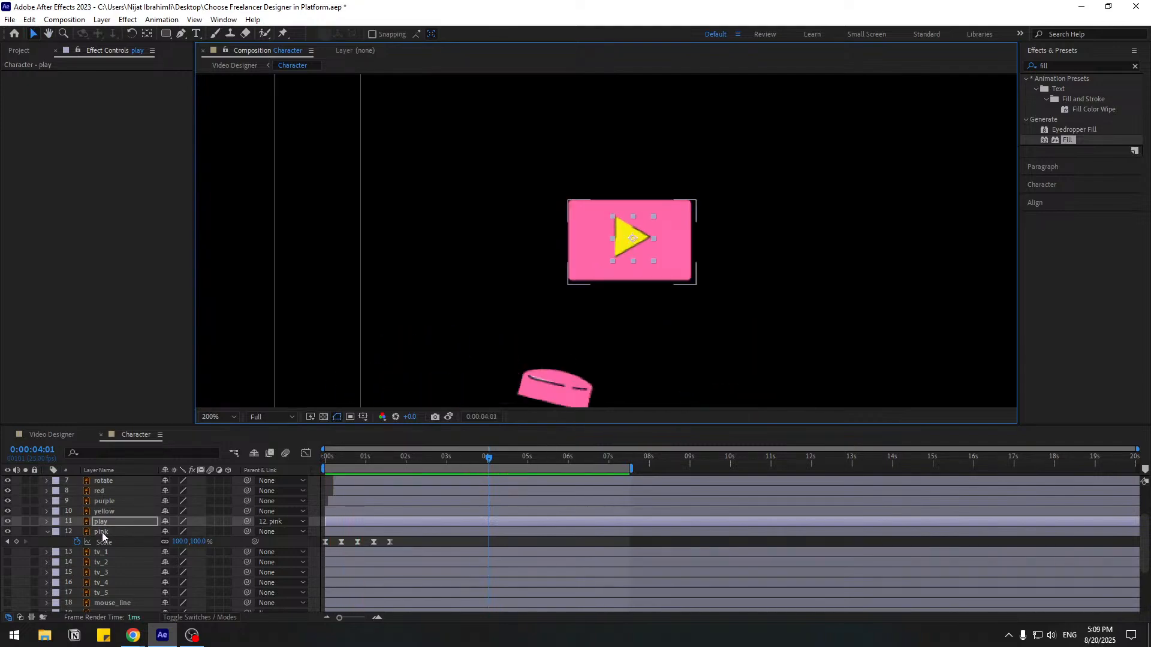
drag(340, 529, 374, 528)
scroll(465, 372, down, 4)
key(space)
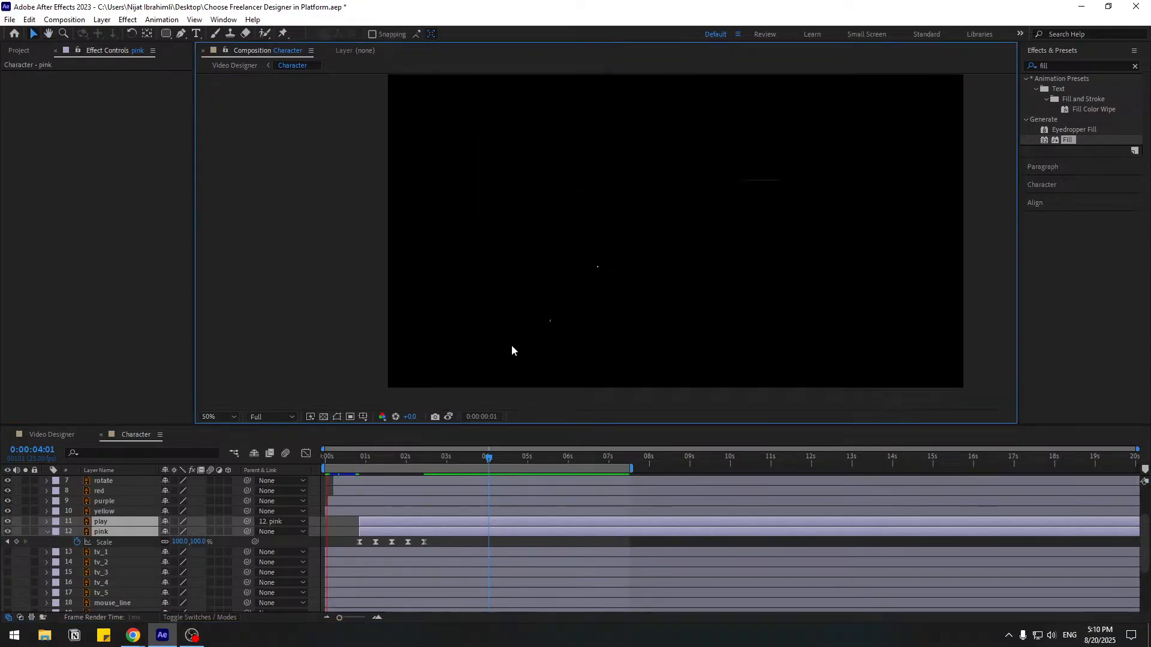
key(space)
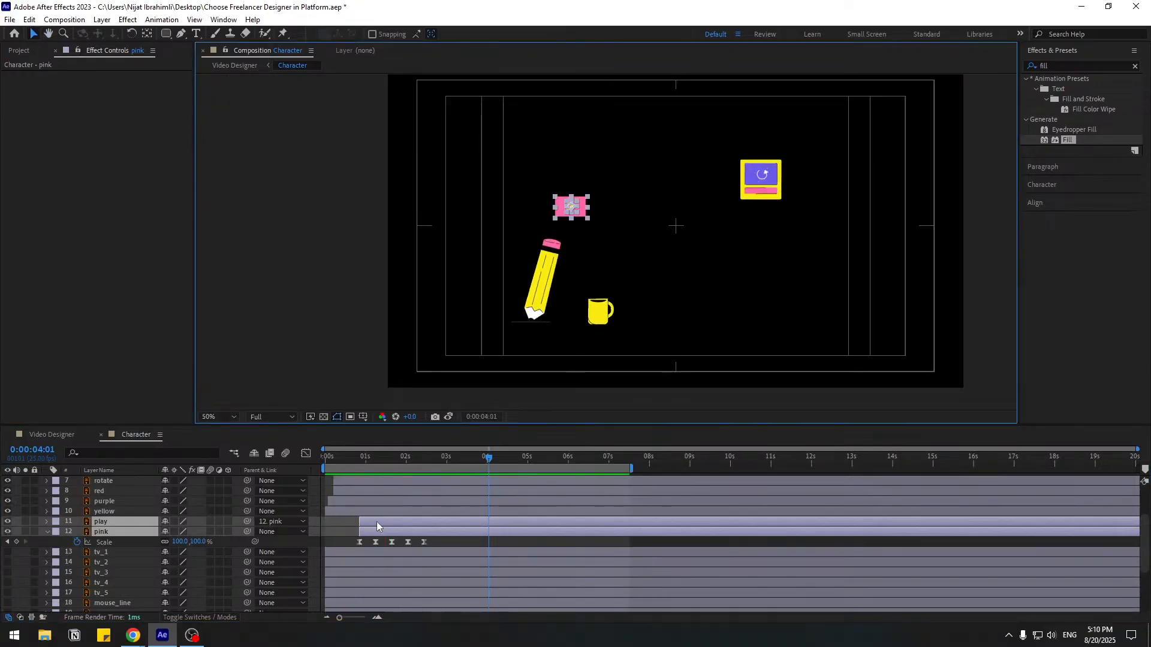
- Move the play and pink layers earlier to start about 0.5 seconds in, preview, and save the project
drag(378, 522, 362, 522)
key(space)
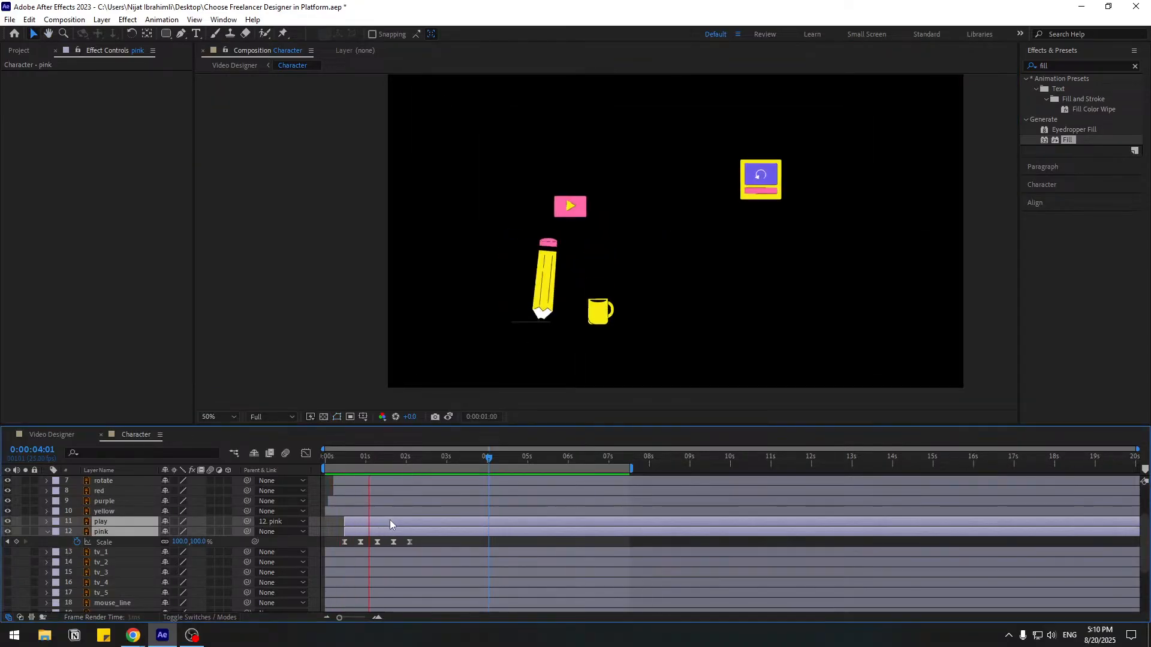
key(space)
click(445, 545)
key(ctrl+s)
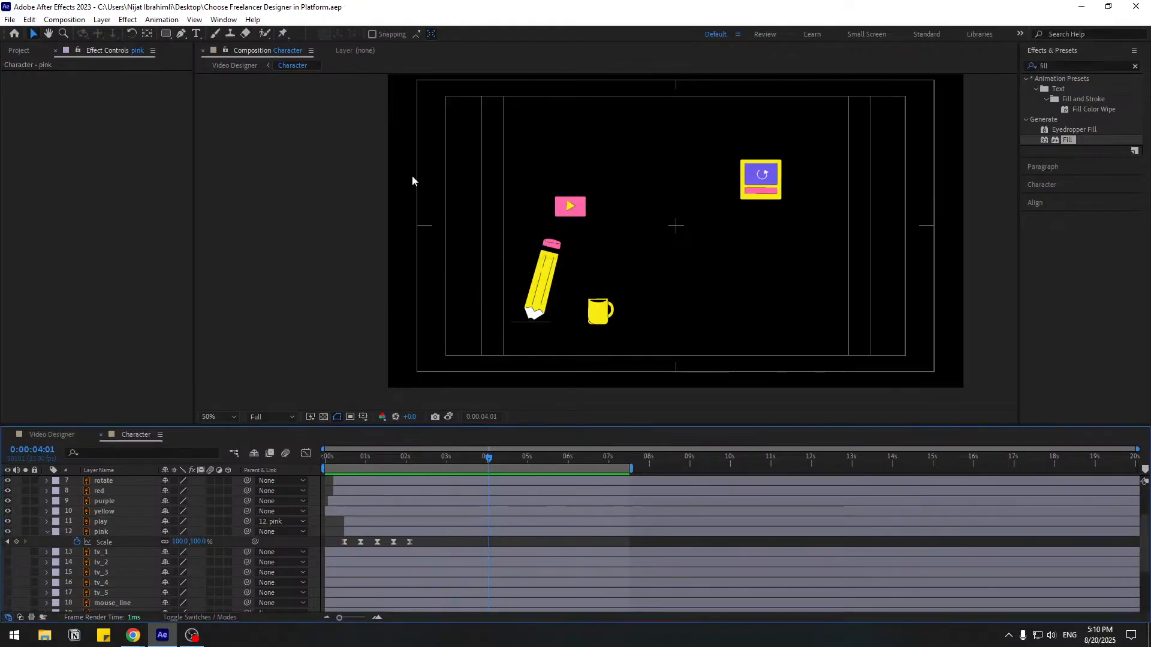
- Open Animation Composer 3 and expand the Starter Presets to the 2D Layer Transformations under Effects - 2D Layer
click(224, 19)
click(304, 84)
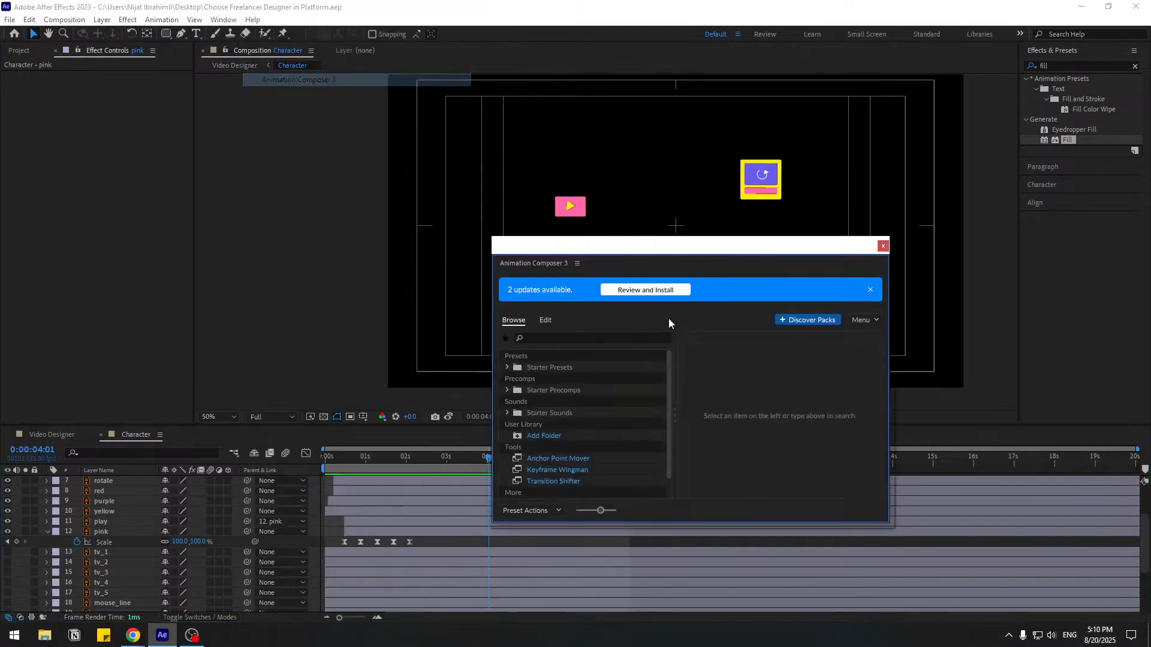
click(508, 368)
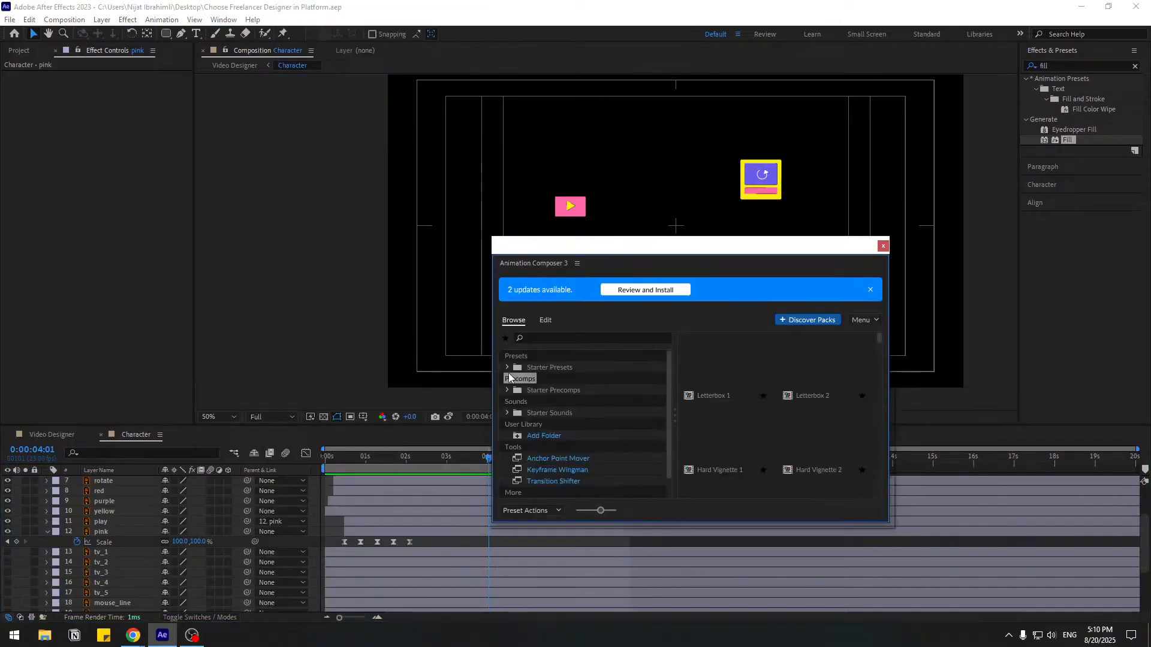
click(508, 368)
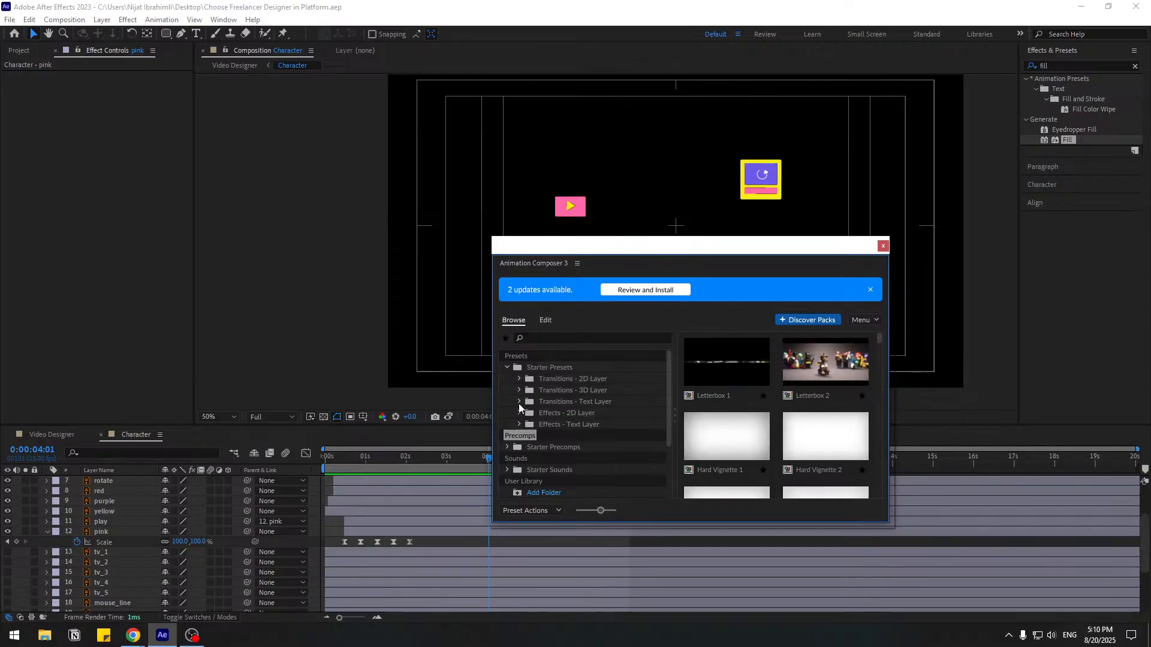
click(520, 414)
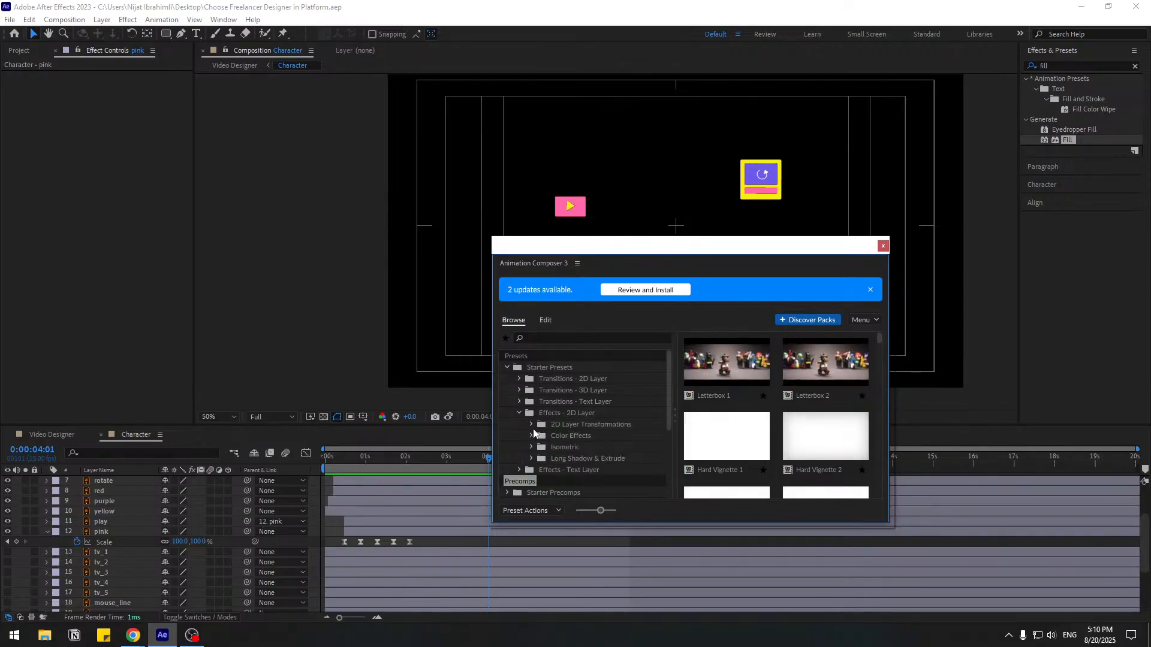
click(530, 425)
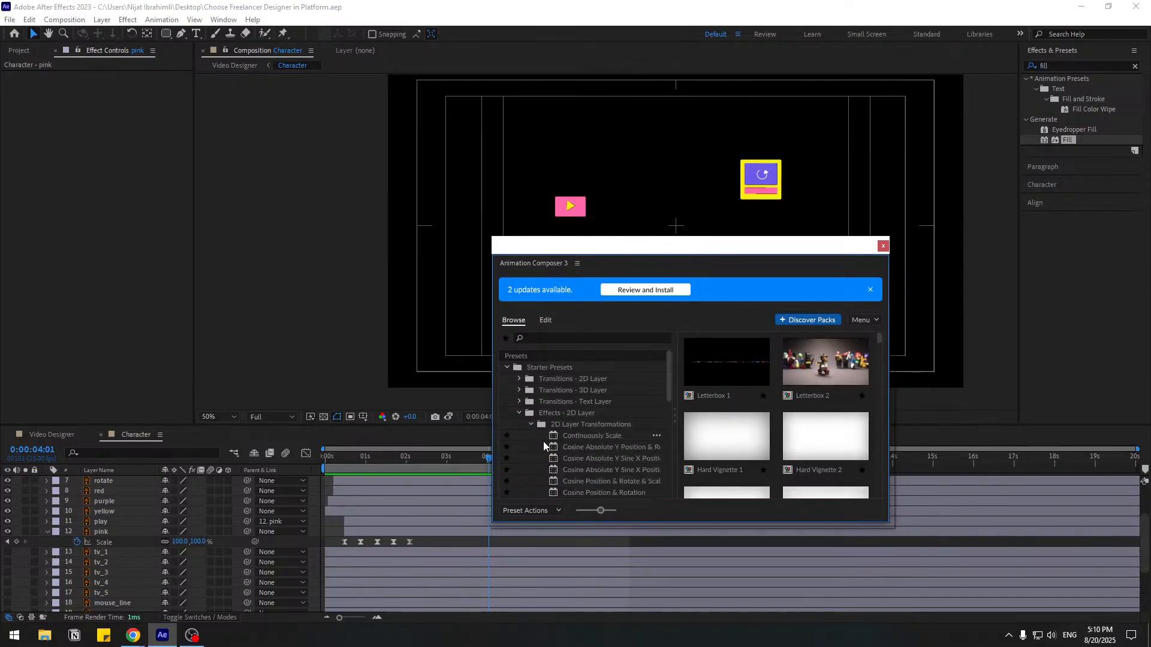
- Compare the previews of the cosine, wiggle, wave warp and blur presets among the 2D layer transformations
click(575, 448)
scroll(582, 462, down, 5)
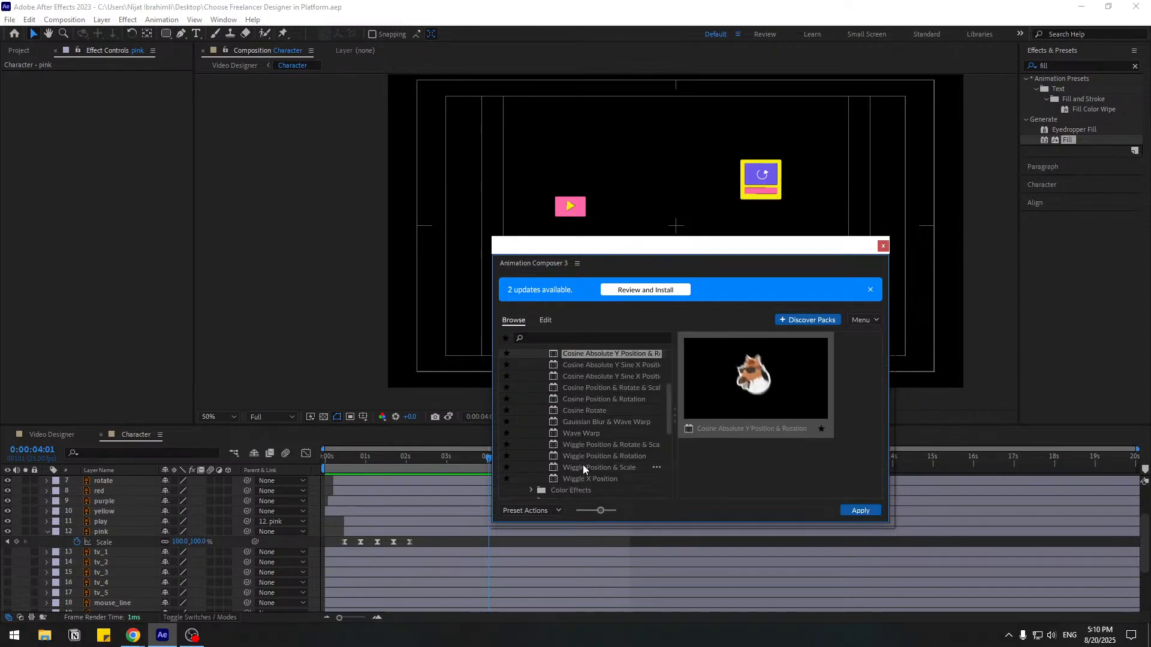
click(578, 444)
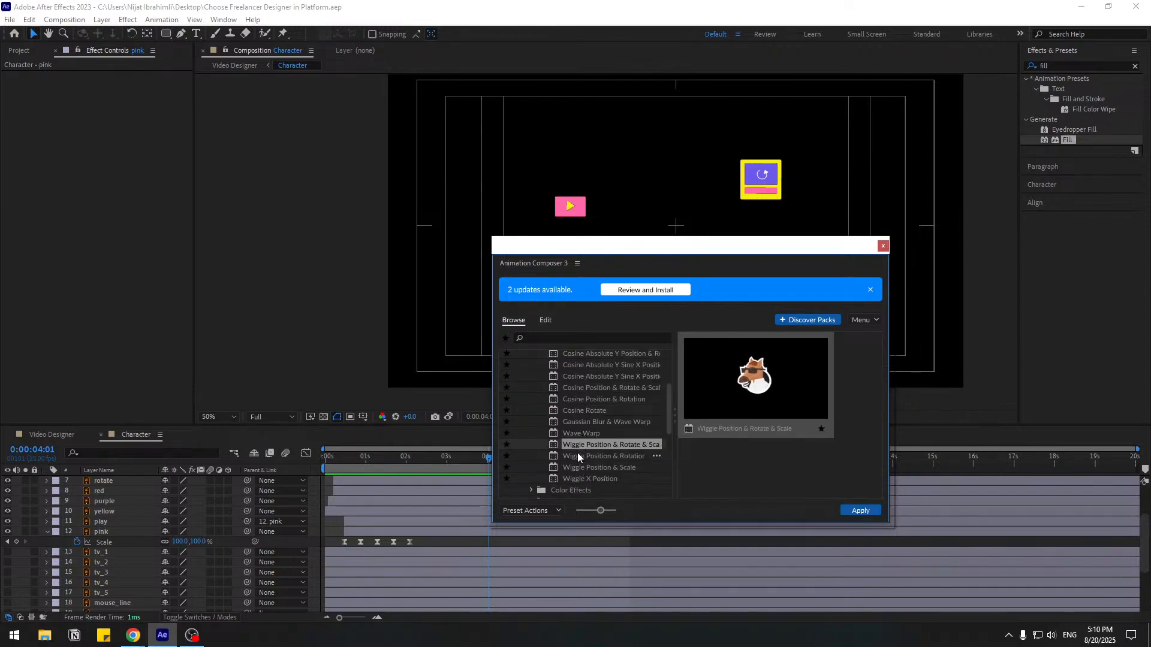
click(576, 456)
click(567, 478)
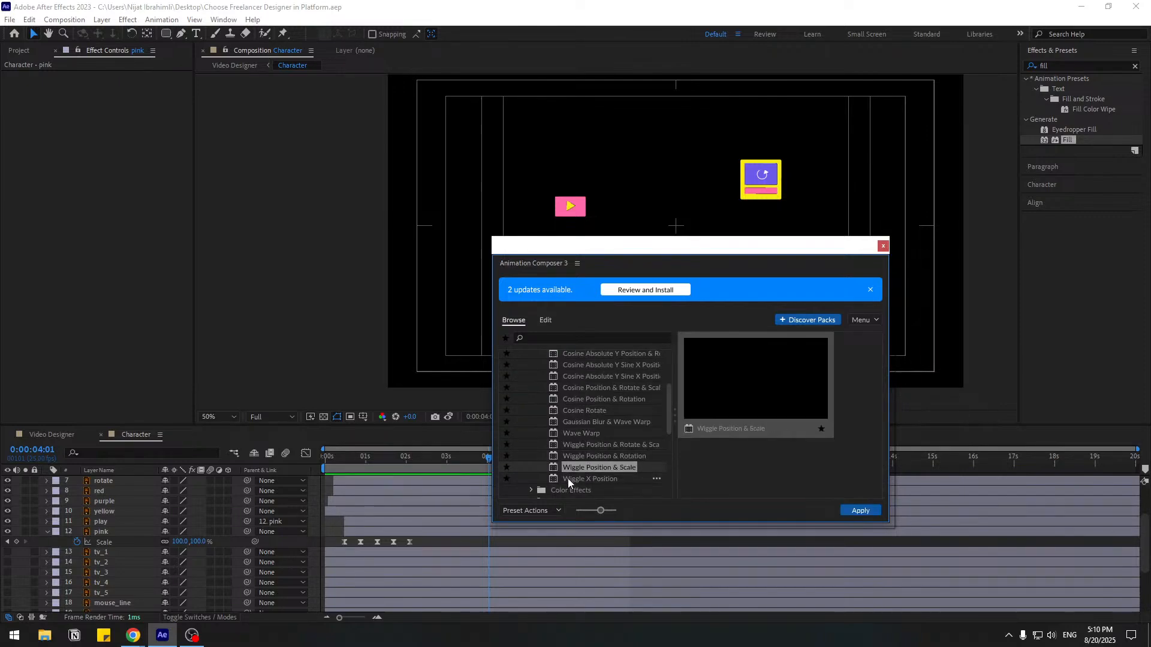
click(574, 443)
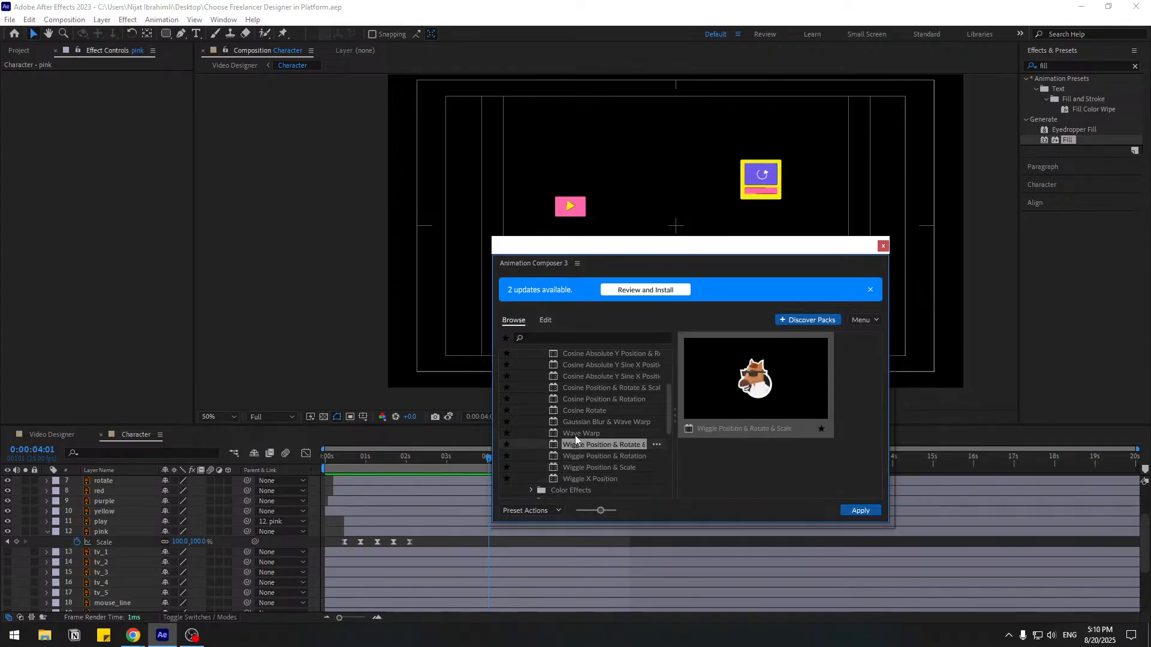
click(576, 432)
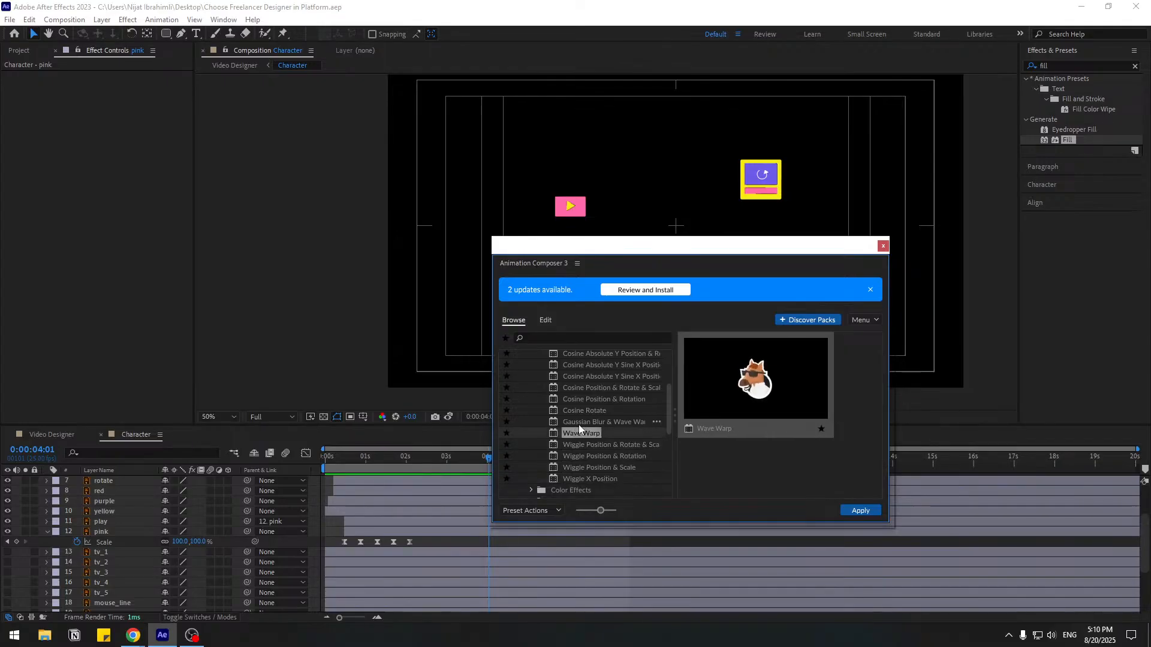
click(578, 423)
click(578, 409)
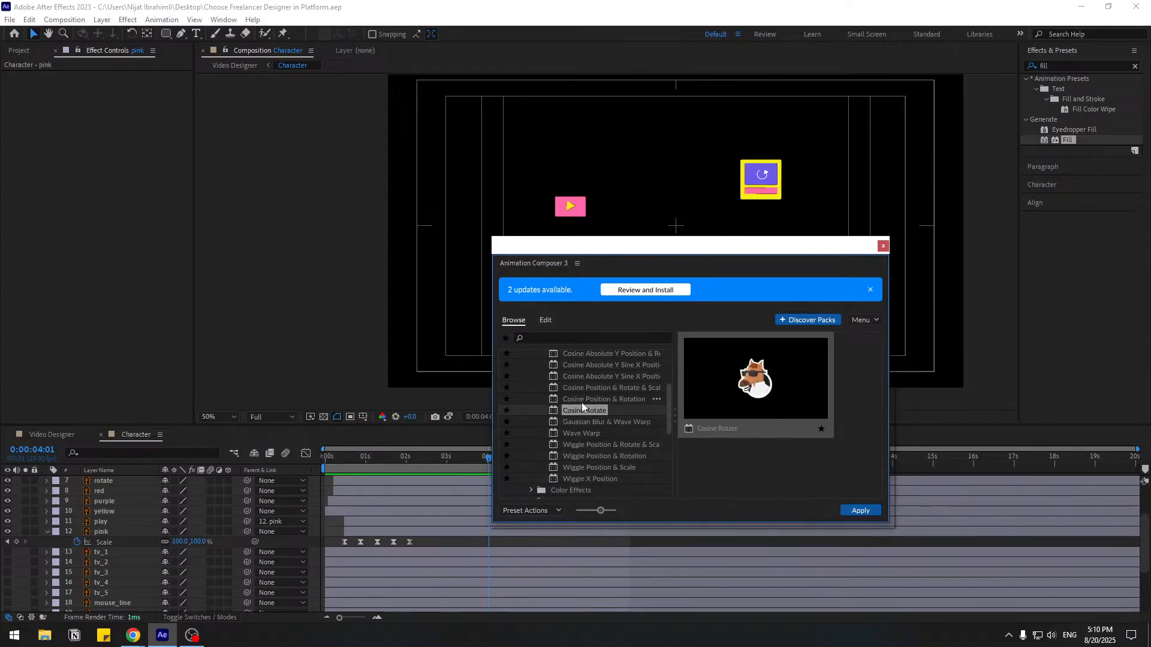
click(581, 400)
- Apply the Cosine Rotate preset to the pink layer and move the Animation Composer window clear of the artwork
click(580, 411)
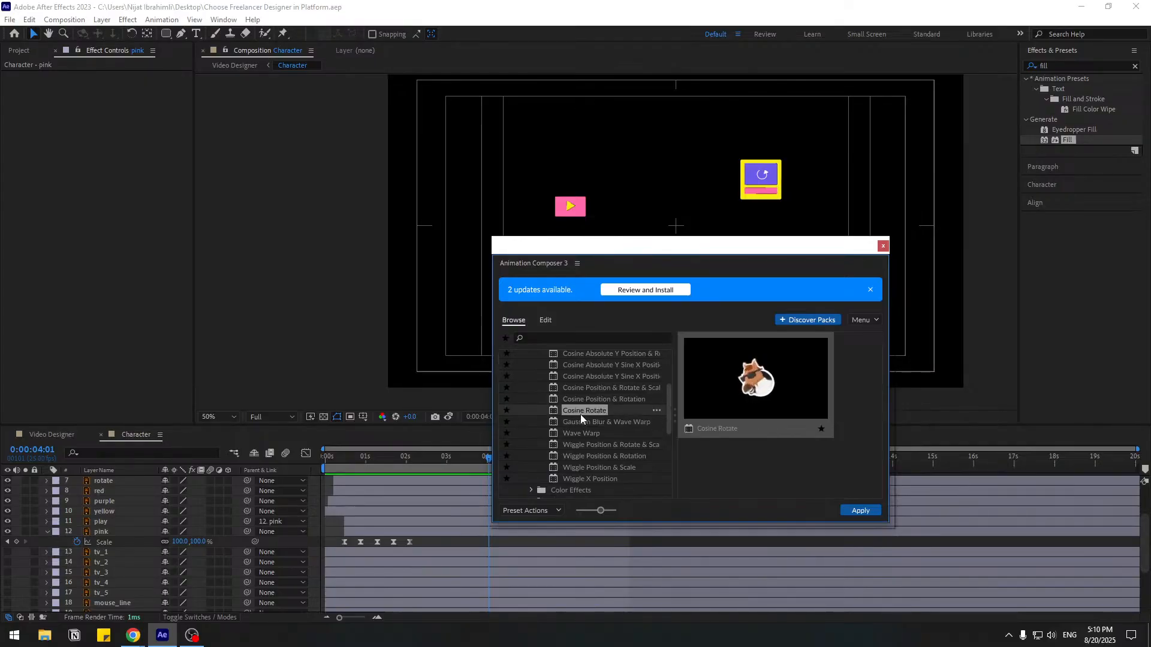
click(47, 531)
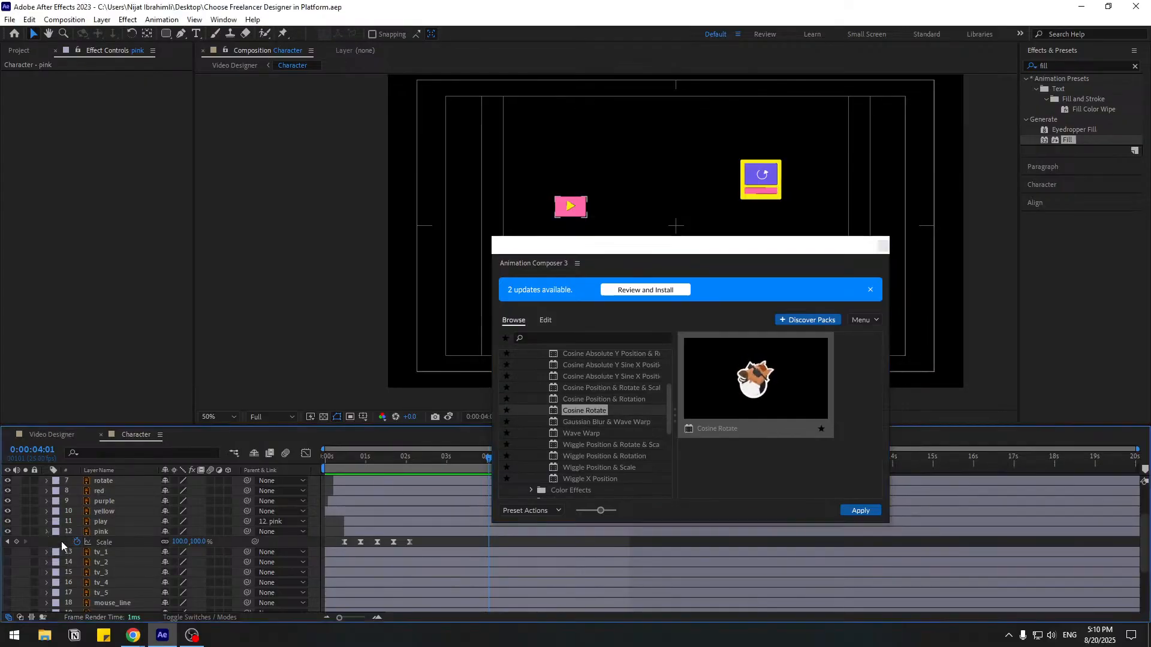
click(105, 533)
click(850, 511)
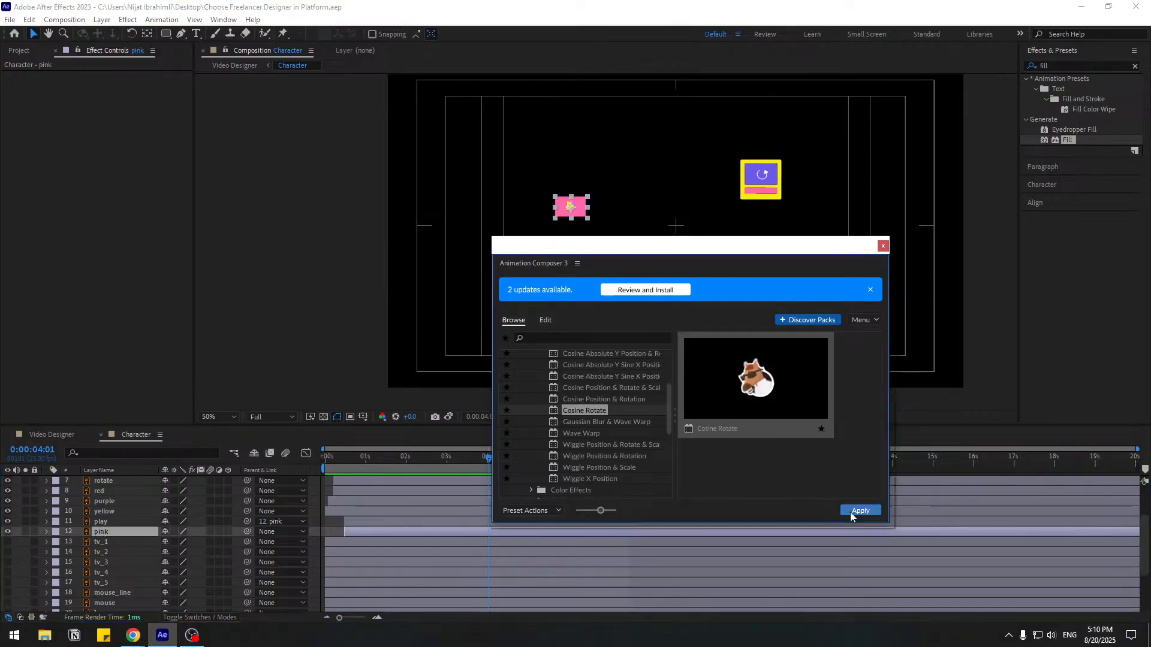
drag(580, 244, 715, 355)
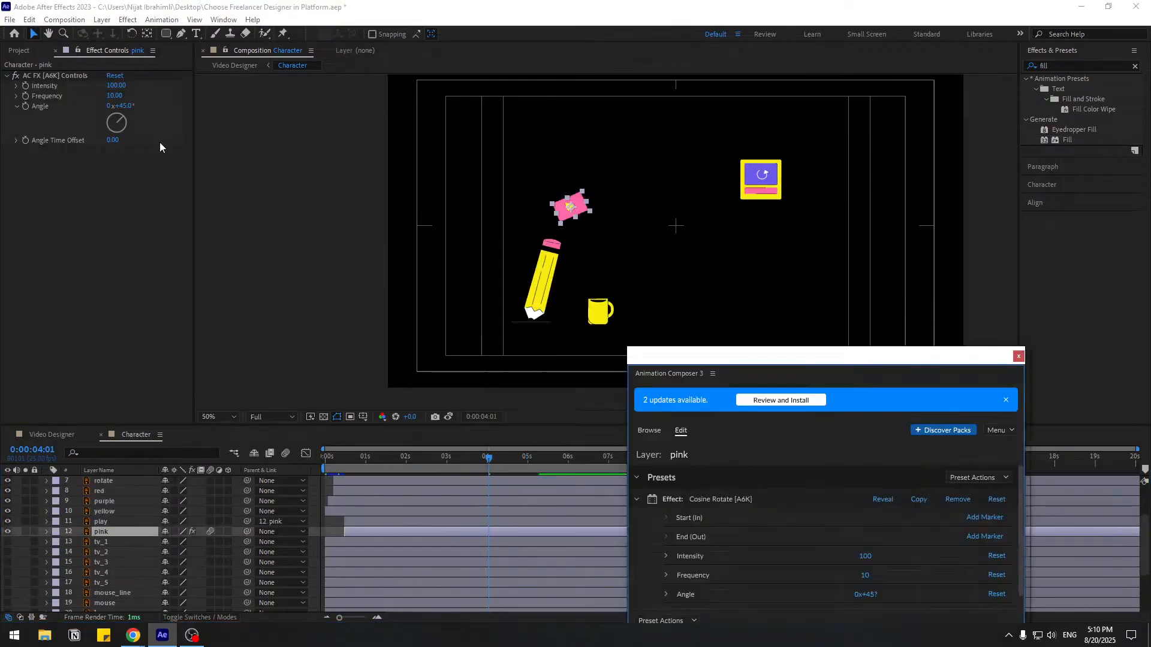
- Set the pink layer's Cosine Rotate intensity to 50 and preview the rotation from 0:00:01:11
click(116, 86)
text(50)
key(Return)
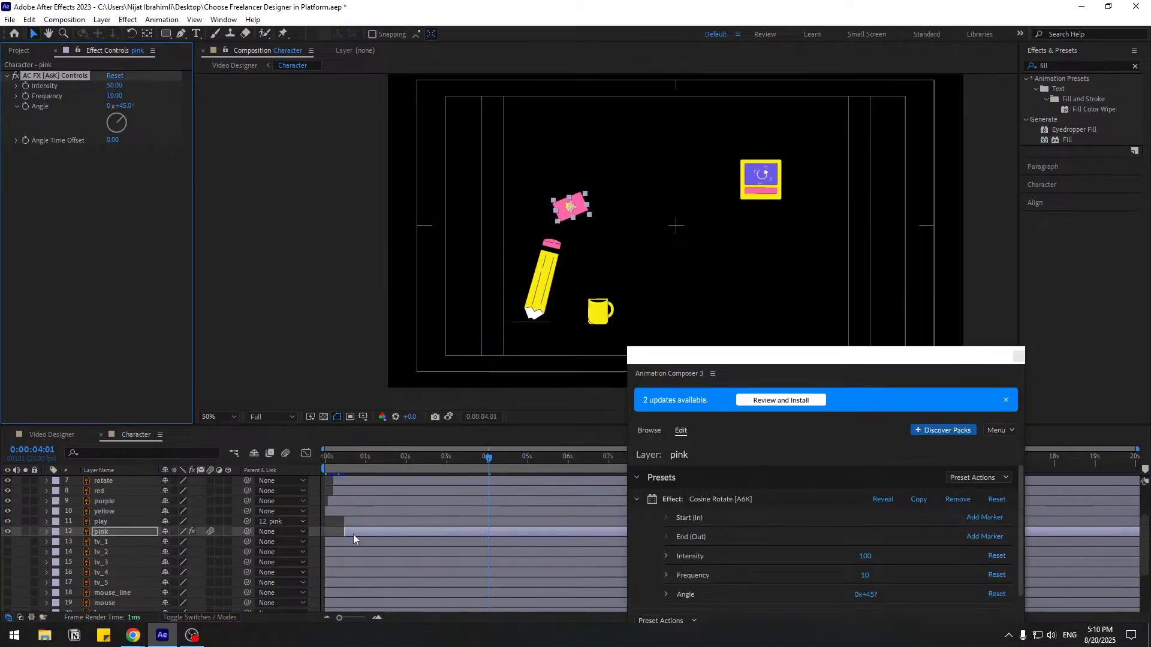
click(383, 461)
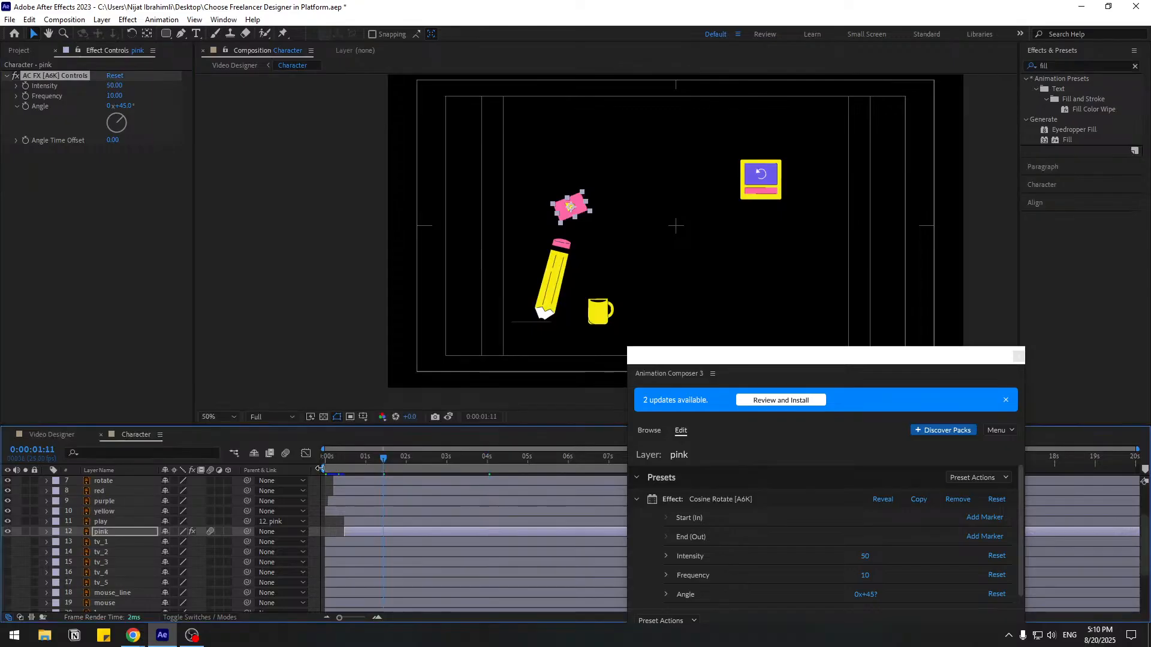
key(space)
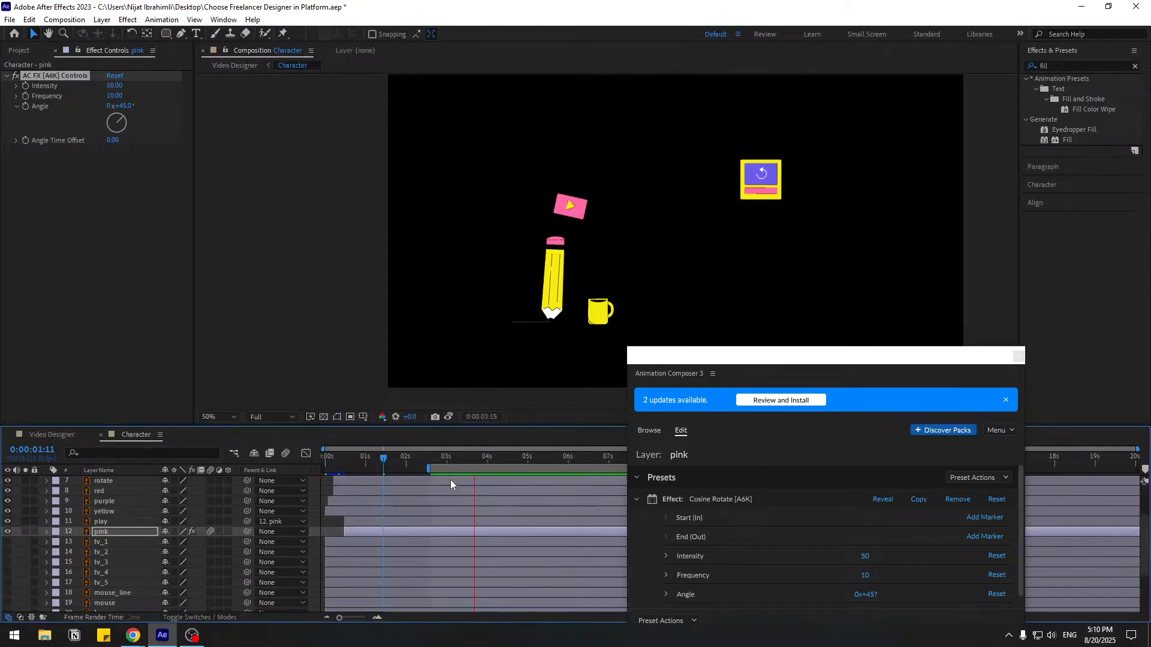
- Try a Cosine Rotate intensity of 25 on the pink layer and preview the sway
key(space)
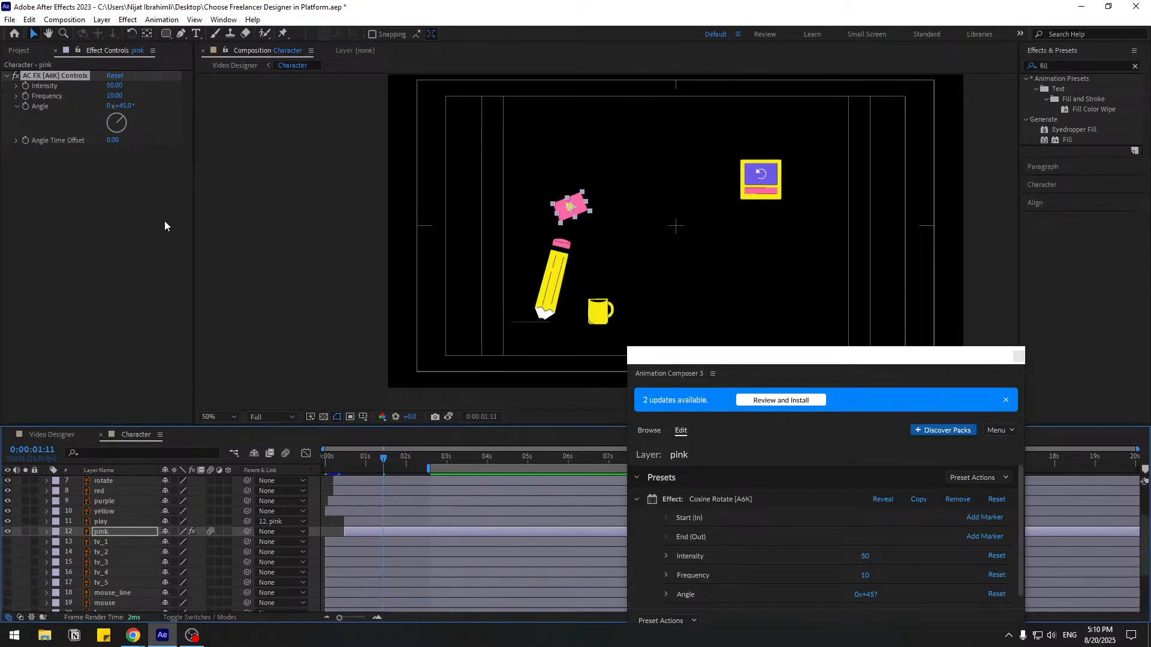
click(114, 86)
text(25)
key(Return)
key(space)
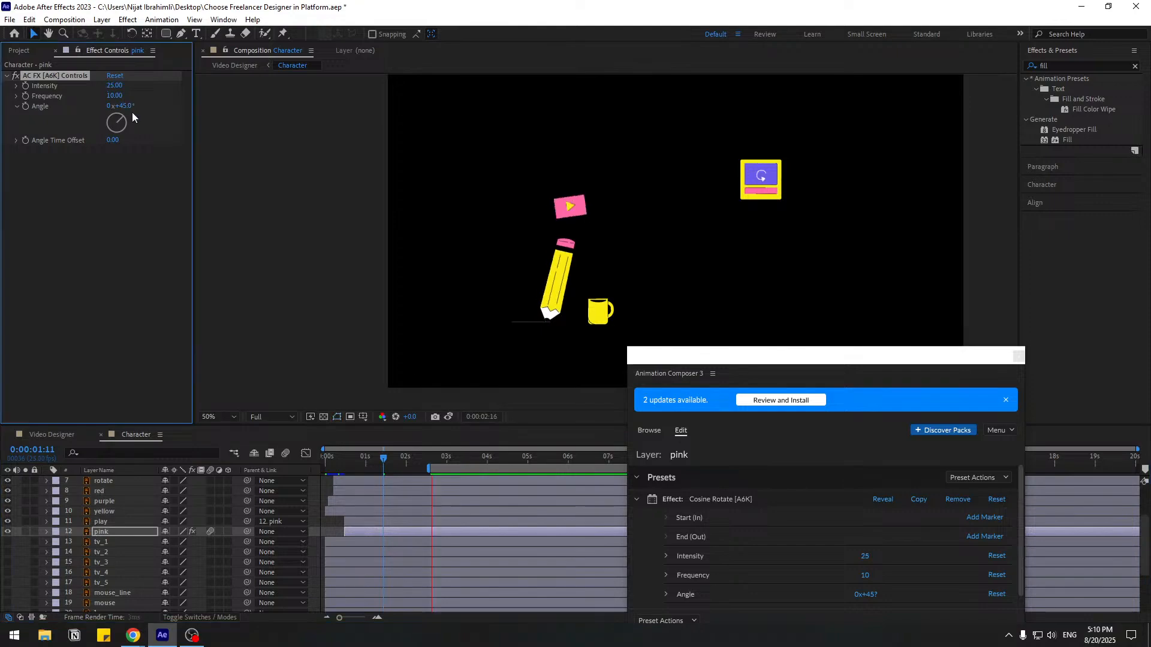
key(space)
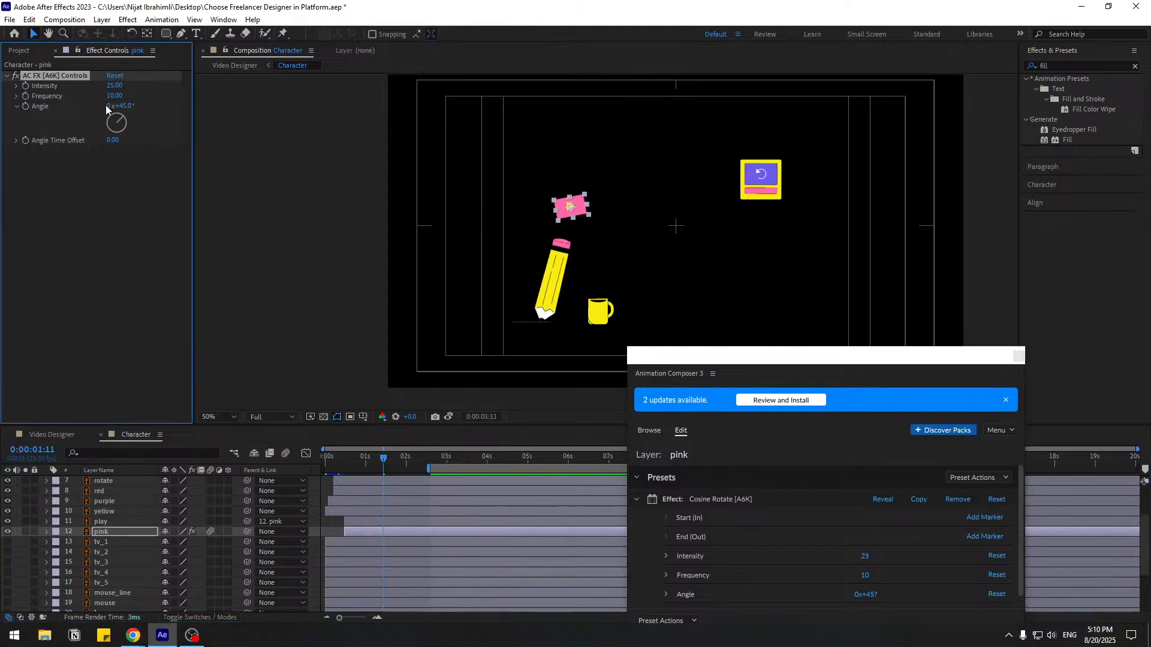
- Set the pink layer's Cosine Rotate intensity to 15 and preview the rotation
click(113, 86)
text(15)
key(Return)
key(space)
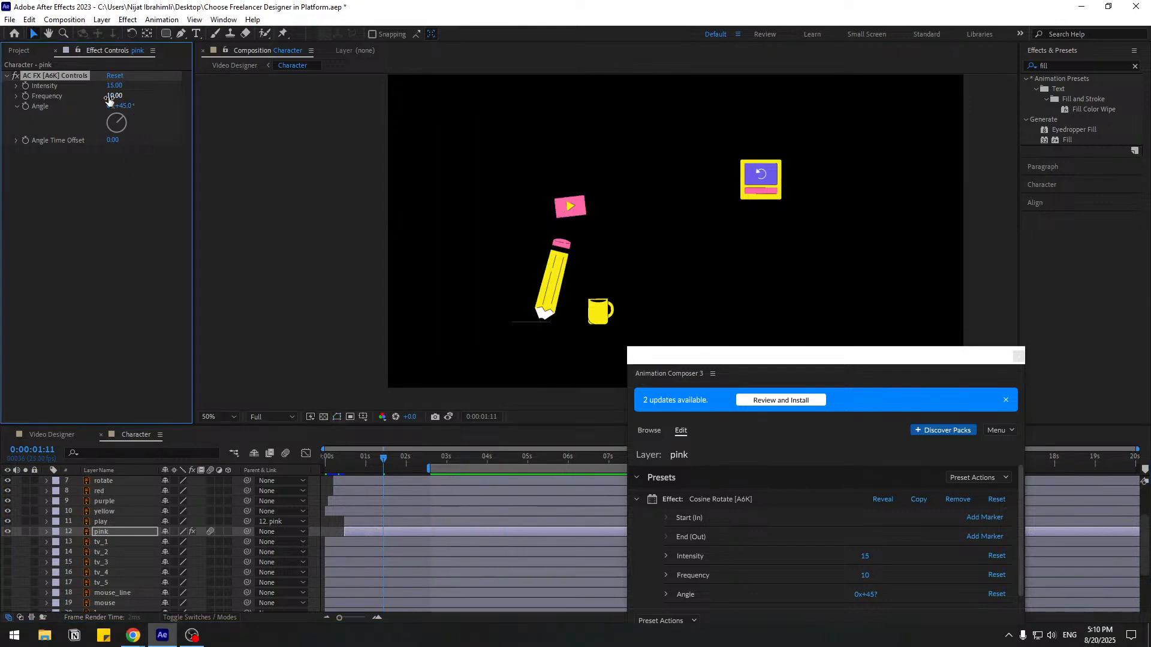
key(space)
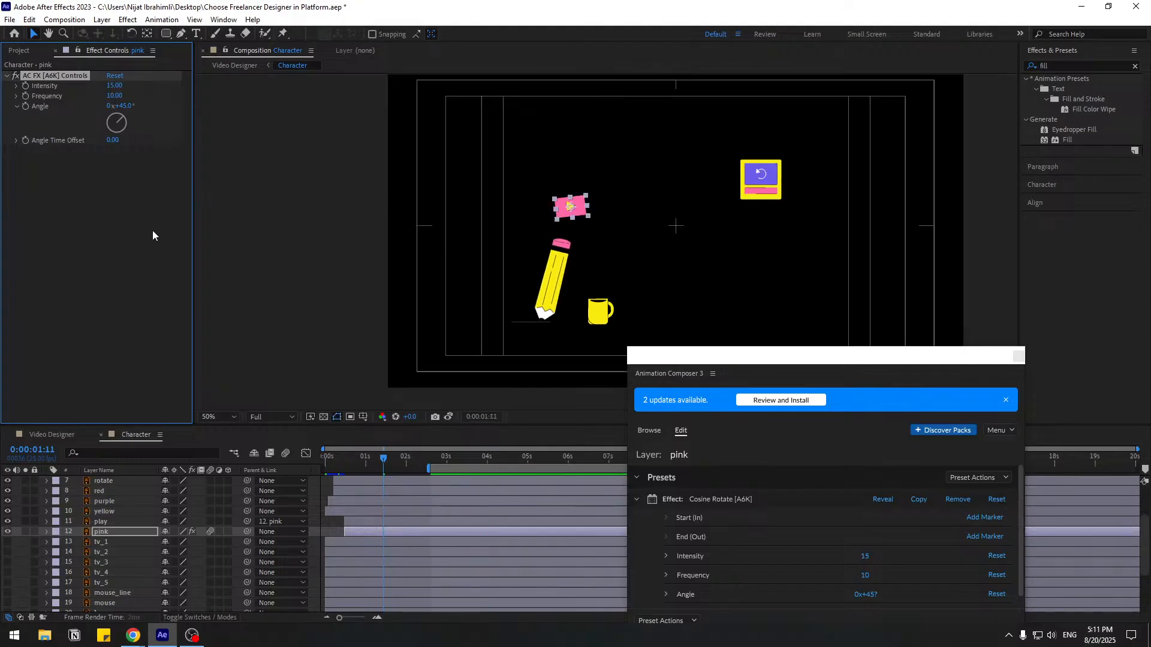
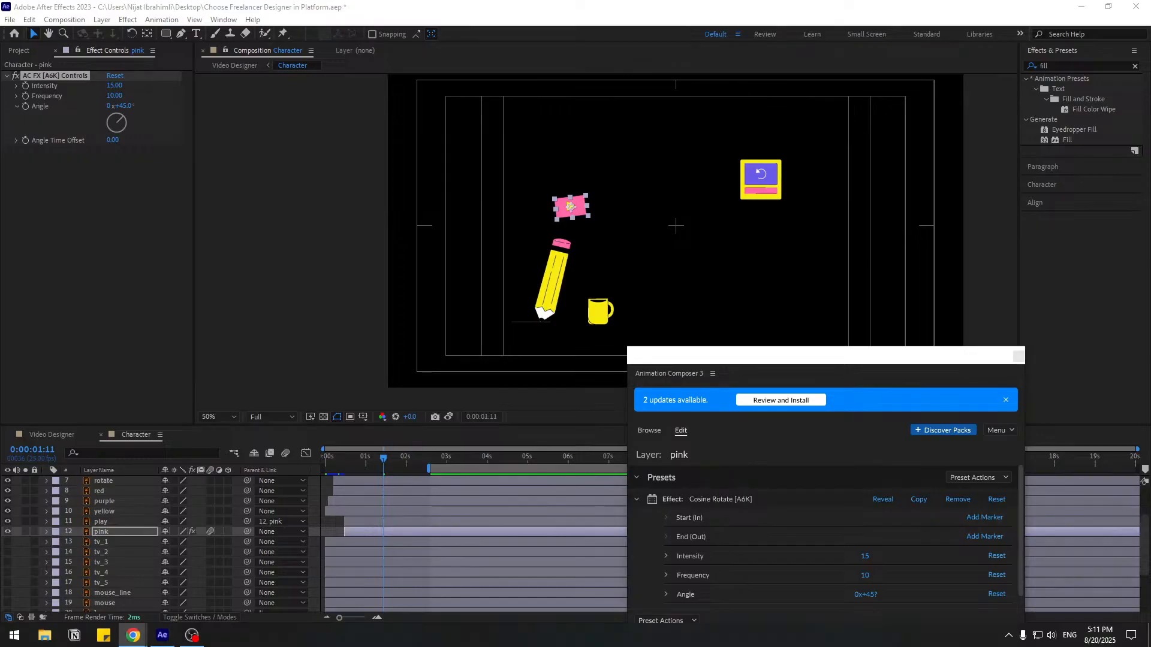
drag(735, 357, 743, 367)
key(space)
key(space)
- Apply the Cosine Rotate preset to the play layer, the yellow triangle on the pink panel
scroll(578, 204, up, 4)
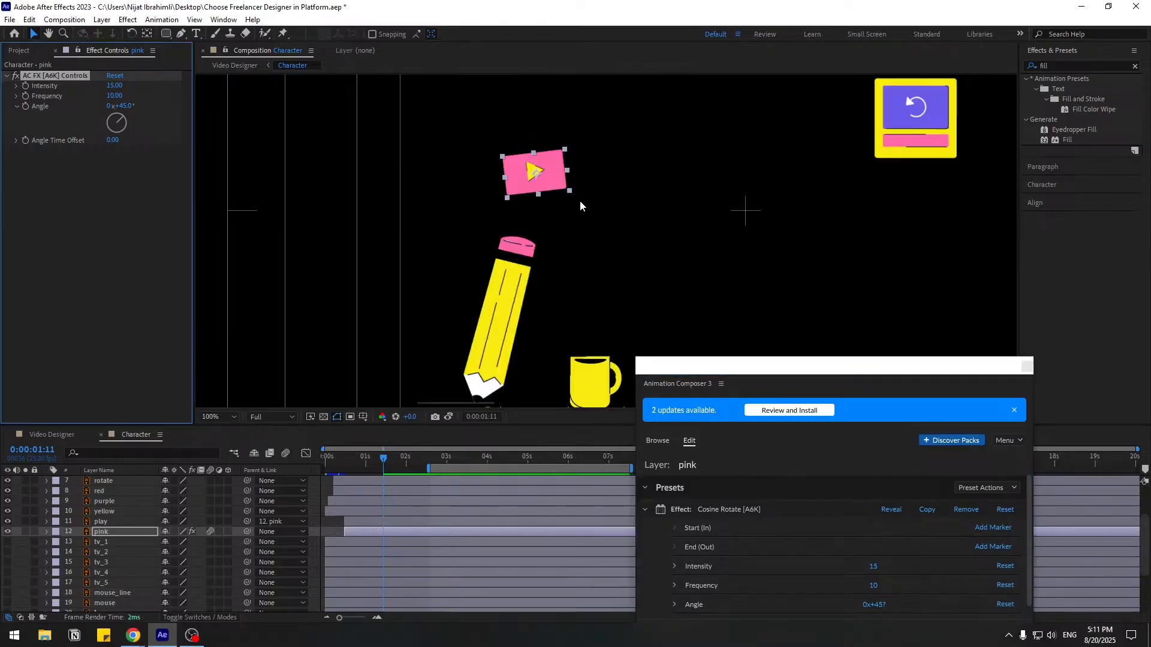
click(103, 522)
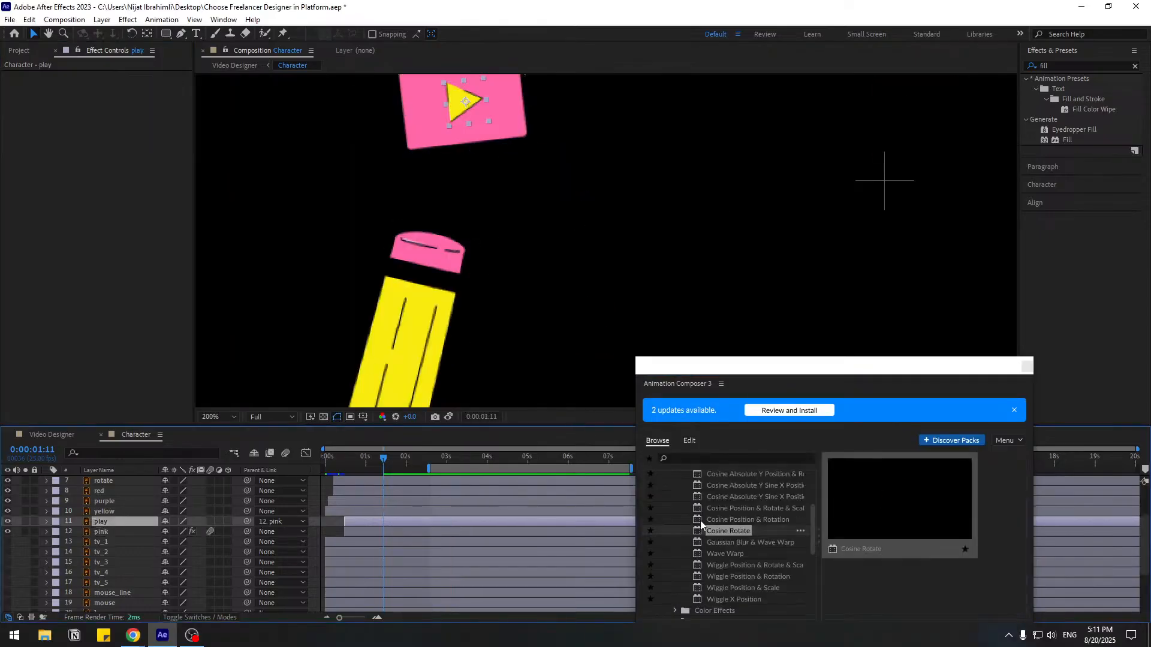
drag(788, 377, 784, 275)
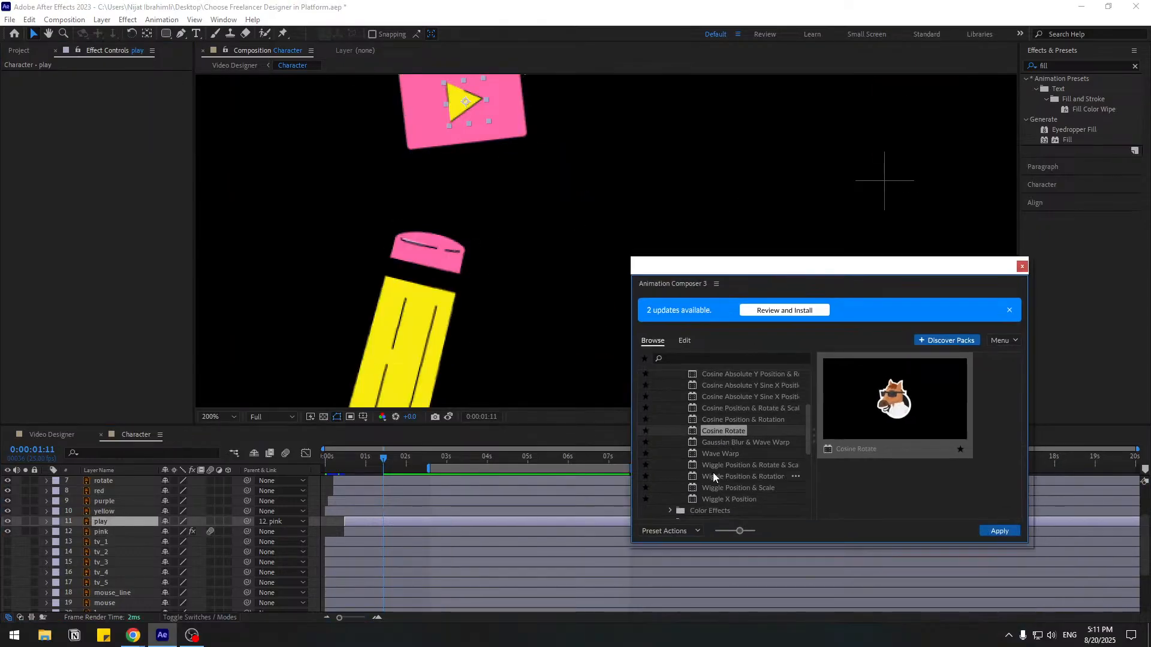
click(995, 532)
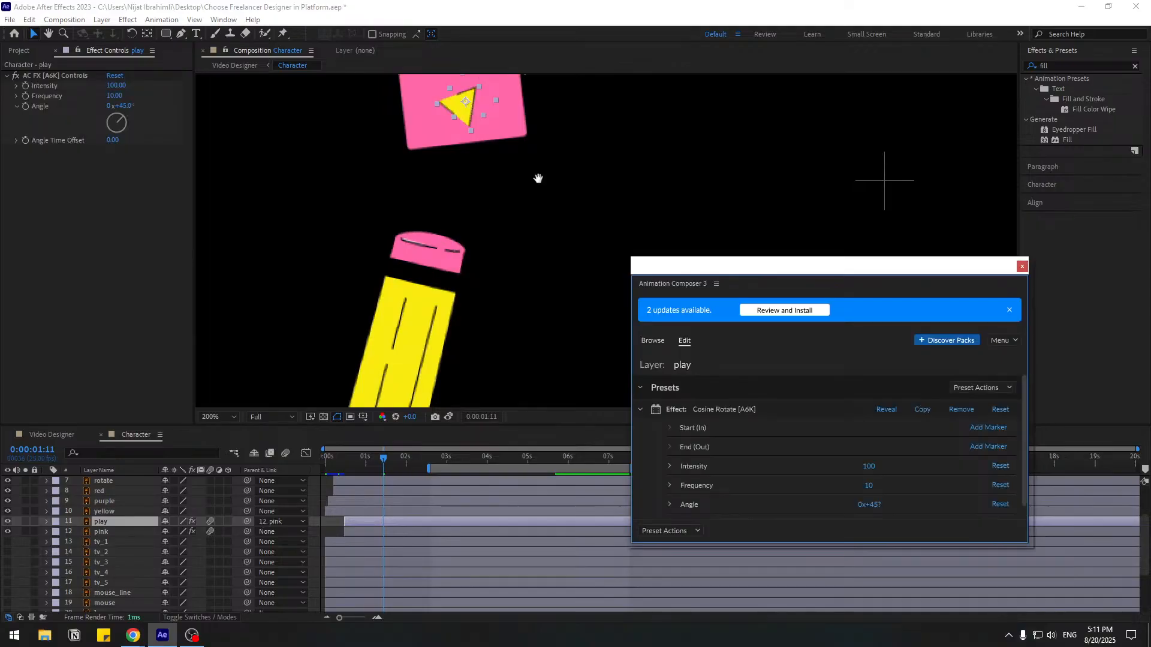
- Set the play layer's Cosine Rotate intensity to -15 and preview its counter-sway against the pink panel
click(116, 85)
text(-15)
click(139, 127)
key(space)
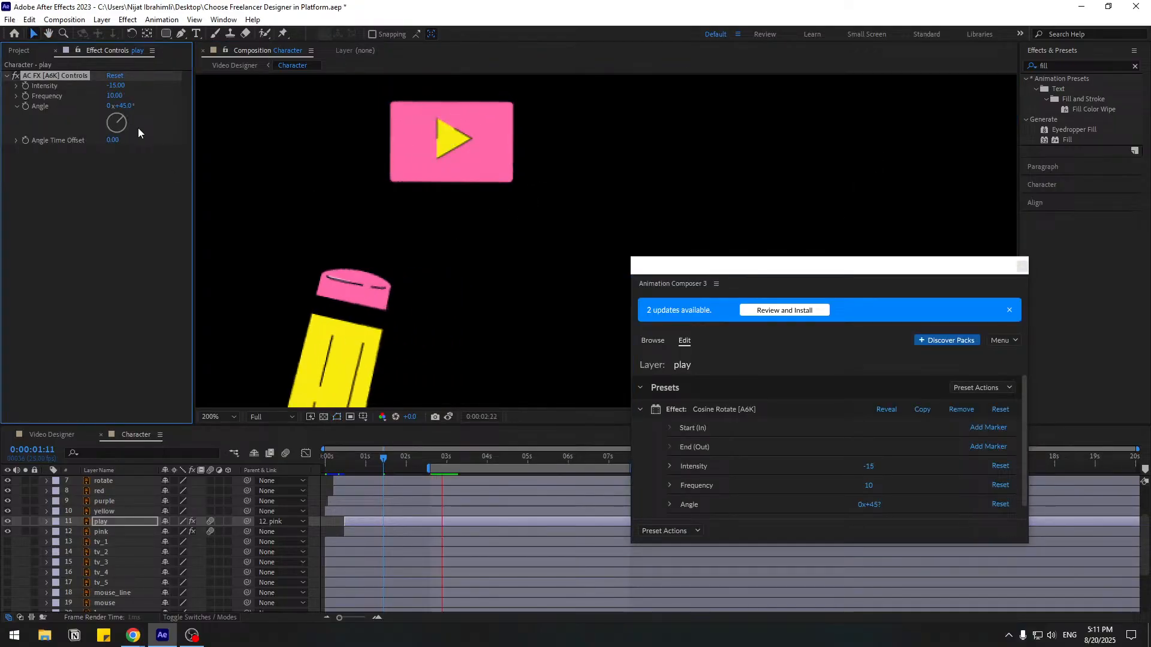
key(space)
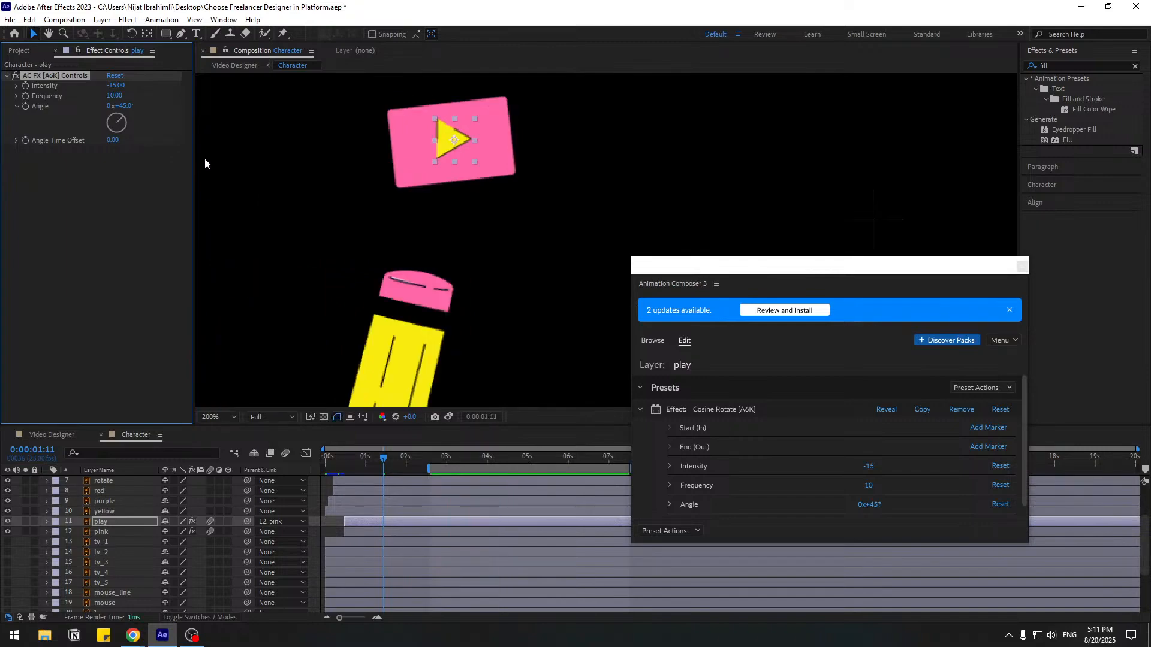
- Shift the play layer to start slightly after the pink layer and preview with the work area starting before both entrances finish
click(364, 525)
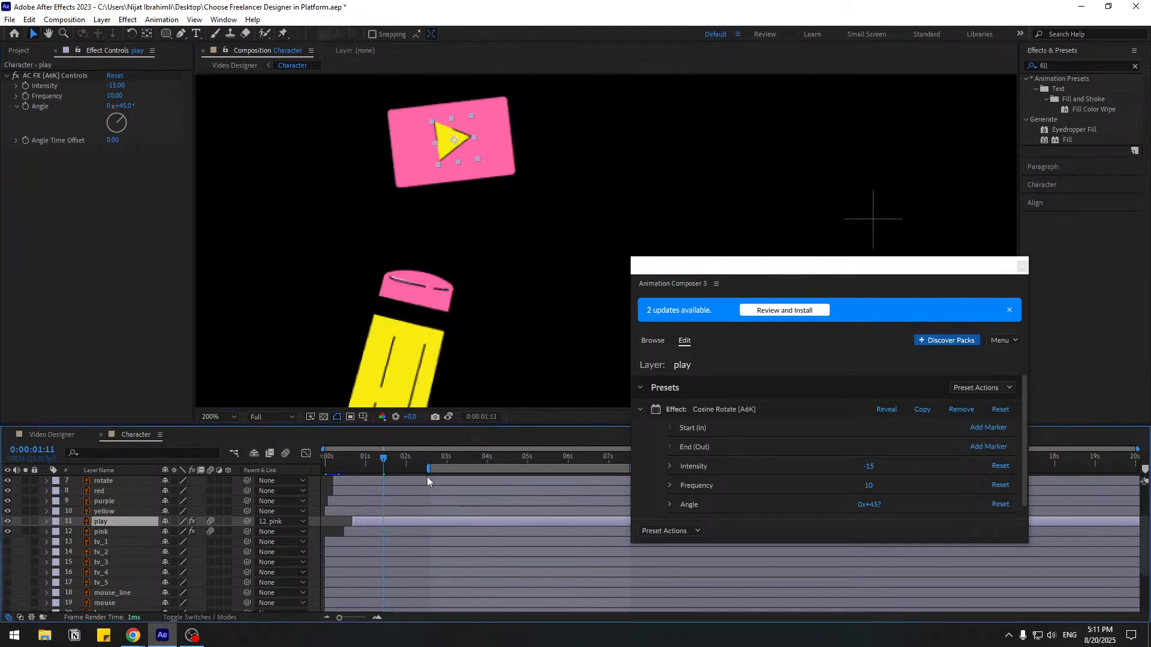
drag(429, 469, 340, 472)
key(space)
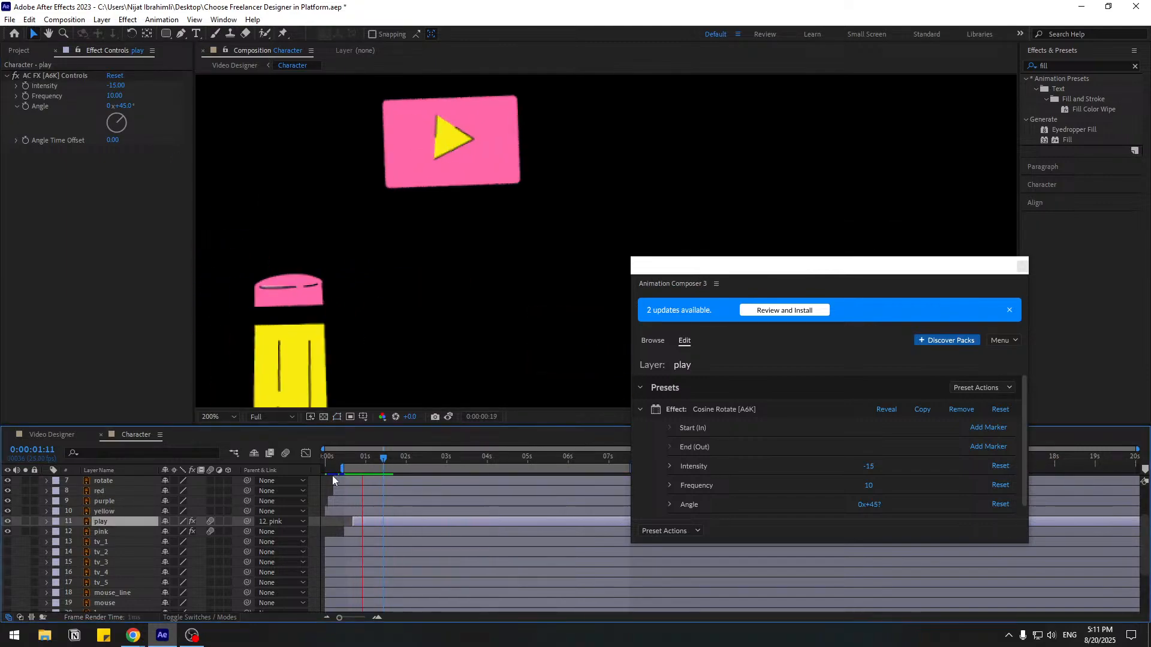
scroll(479, 229, down, 1)
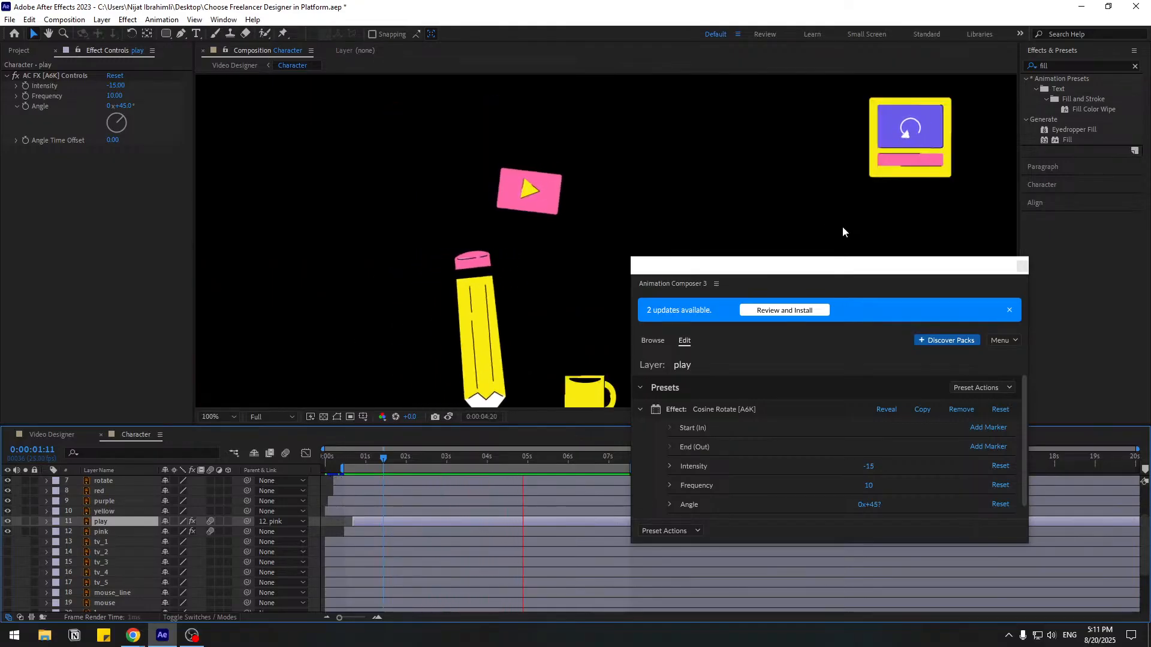
key(space)
- Parent the rotate, red and purple layers to the yellow layer
click(871, 157)
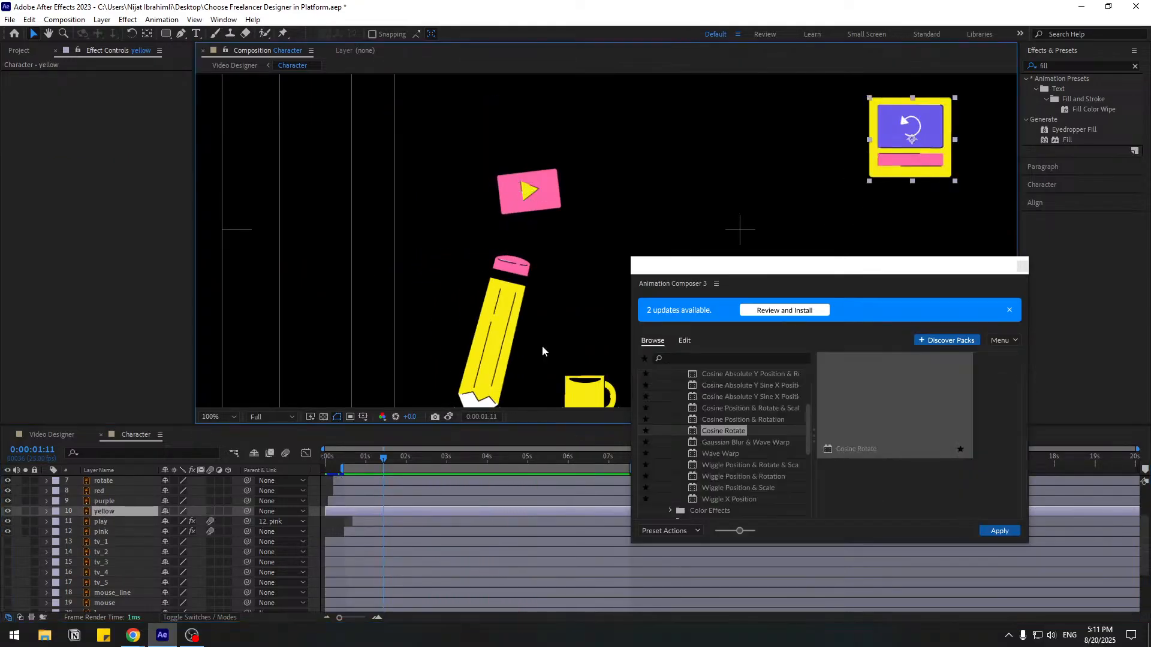
scroll(127, 542, up, 1)
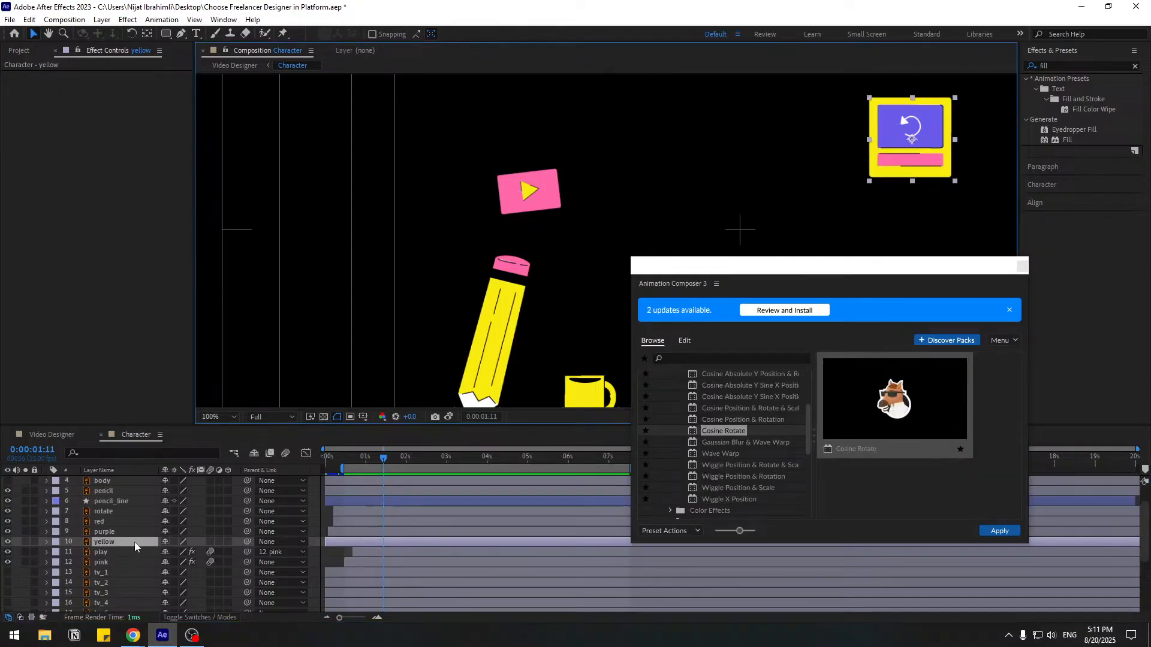
click(100, 524)
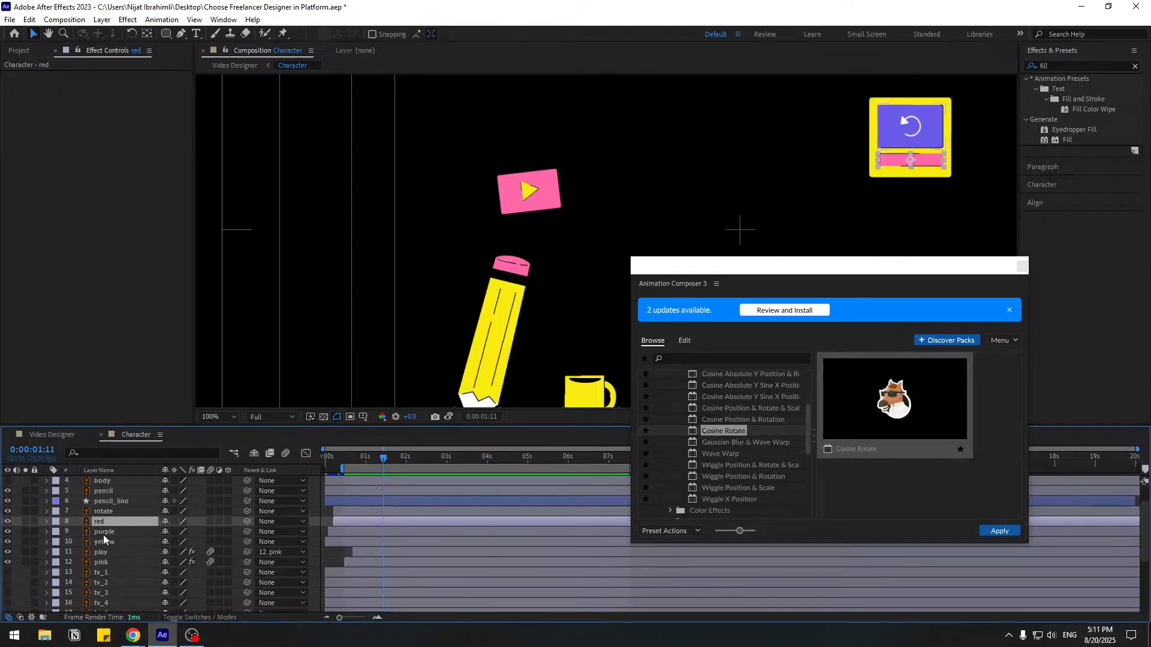
shift+click(103, 534)
shift+click(103, 512)
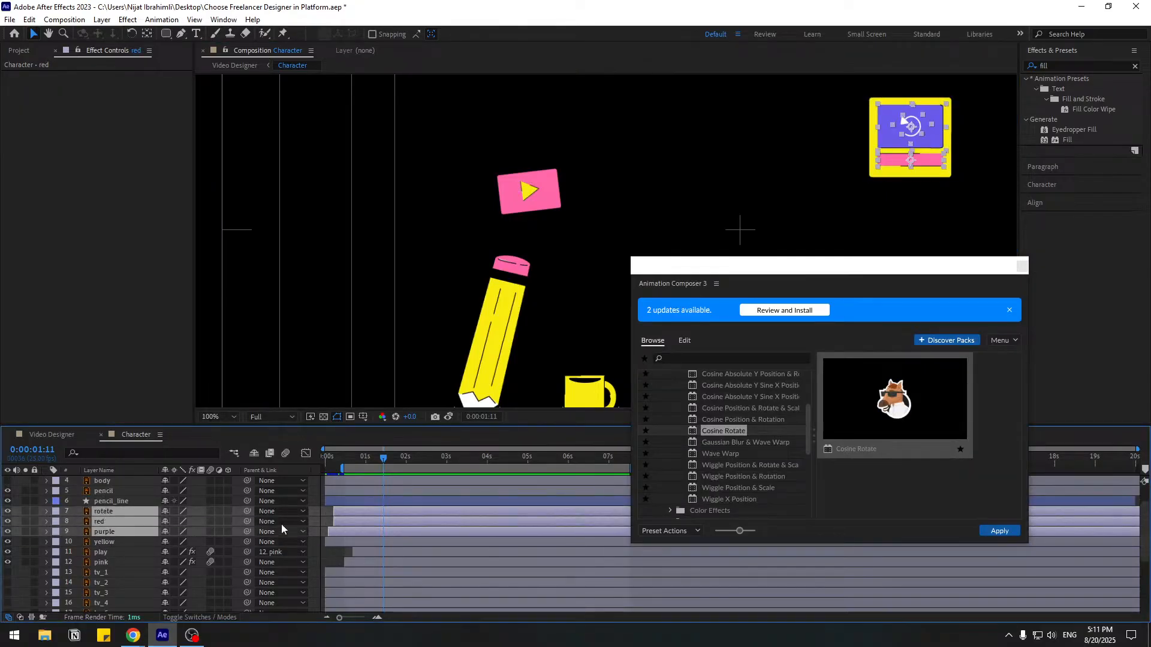
drag(247, 512, 100, 544)
- Shift the rotate layer in time so it starts slightly after the red layer
click(118, 548)
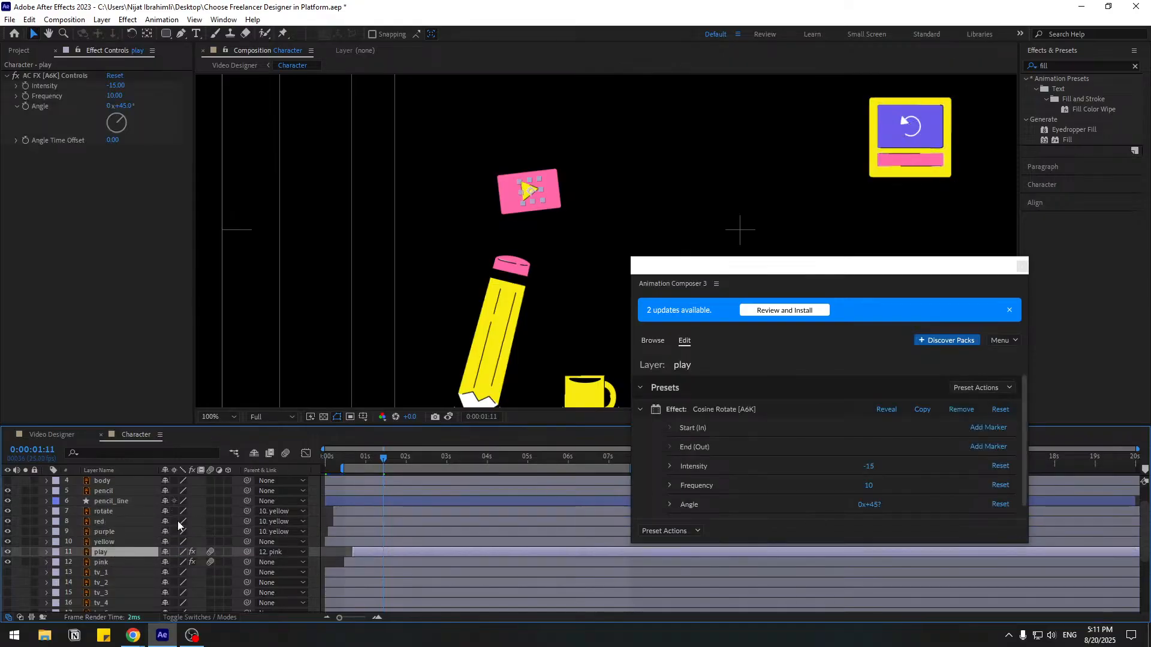
click(122, 520)
click(367, 512)
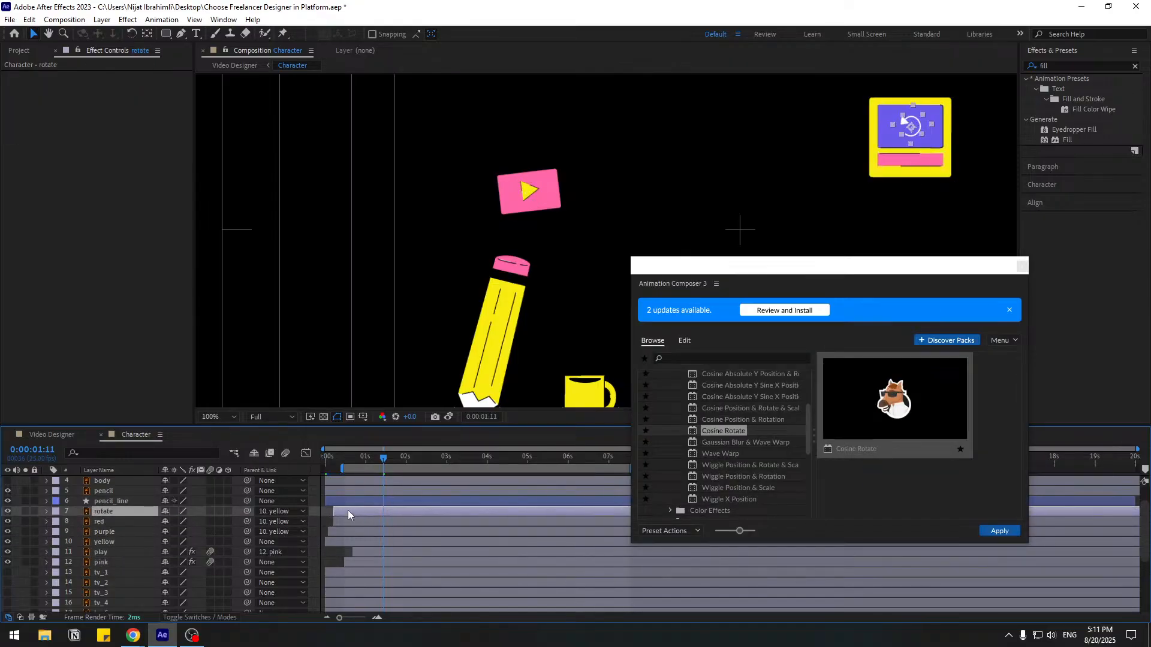
drag(348, 513, 356, 515)
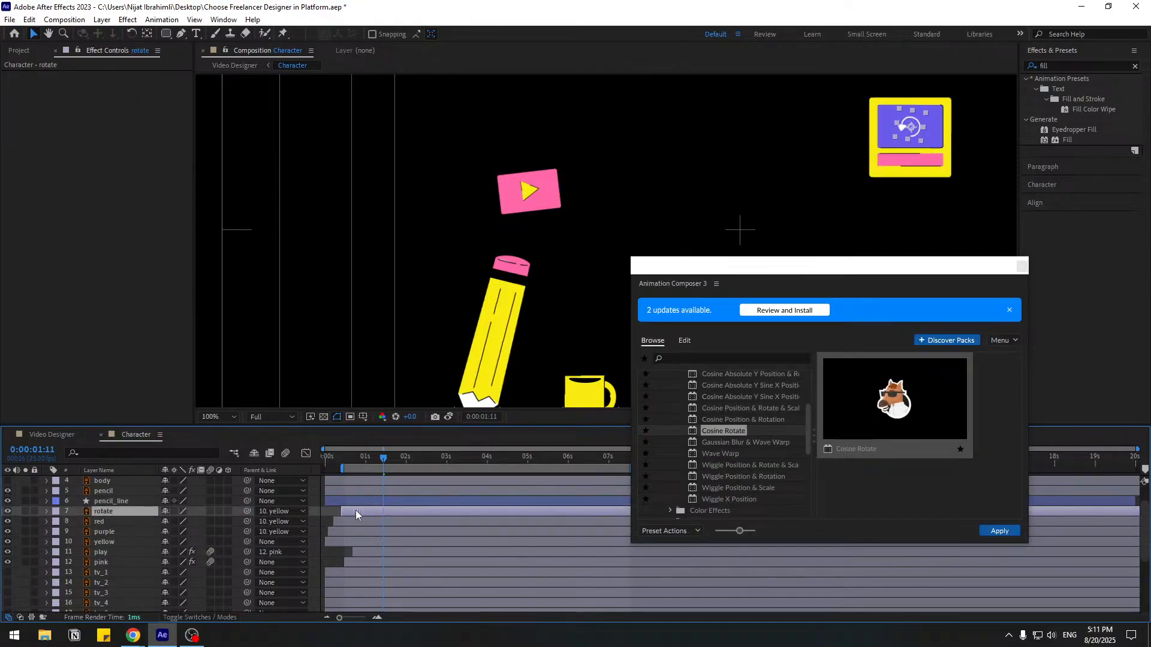
- Apply the Cosine Rotate preset to the yellow layer with an intensity of 15 and preview the whole composition
click(107, 542)
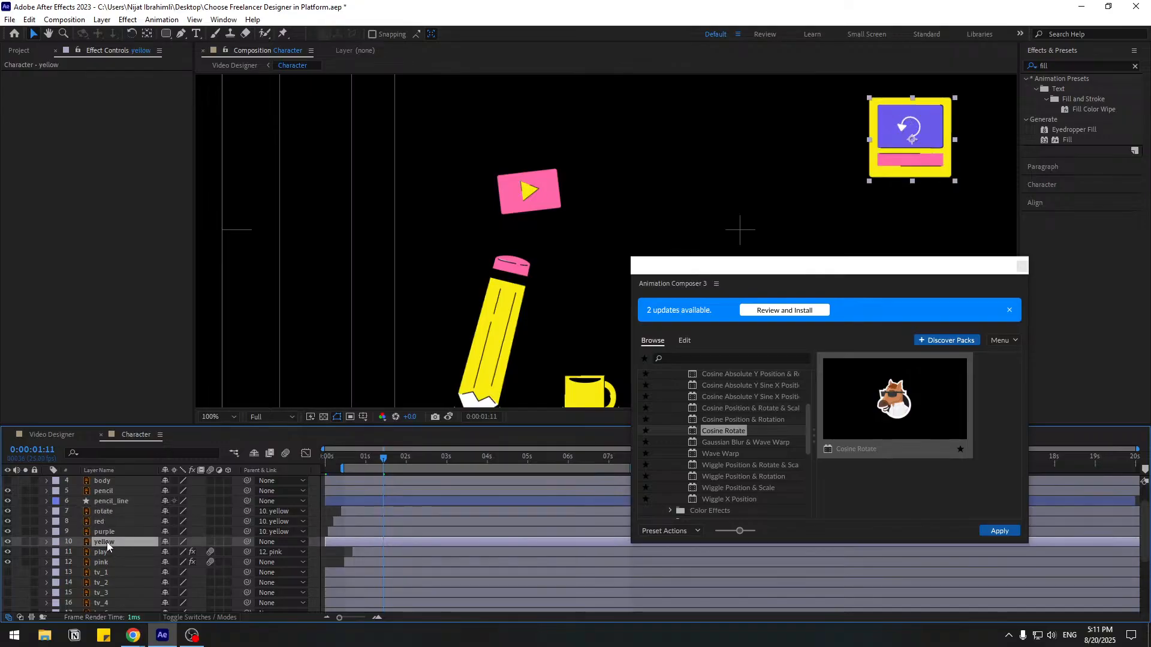
click(993, 532)
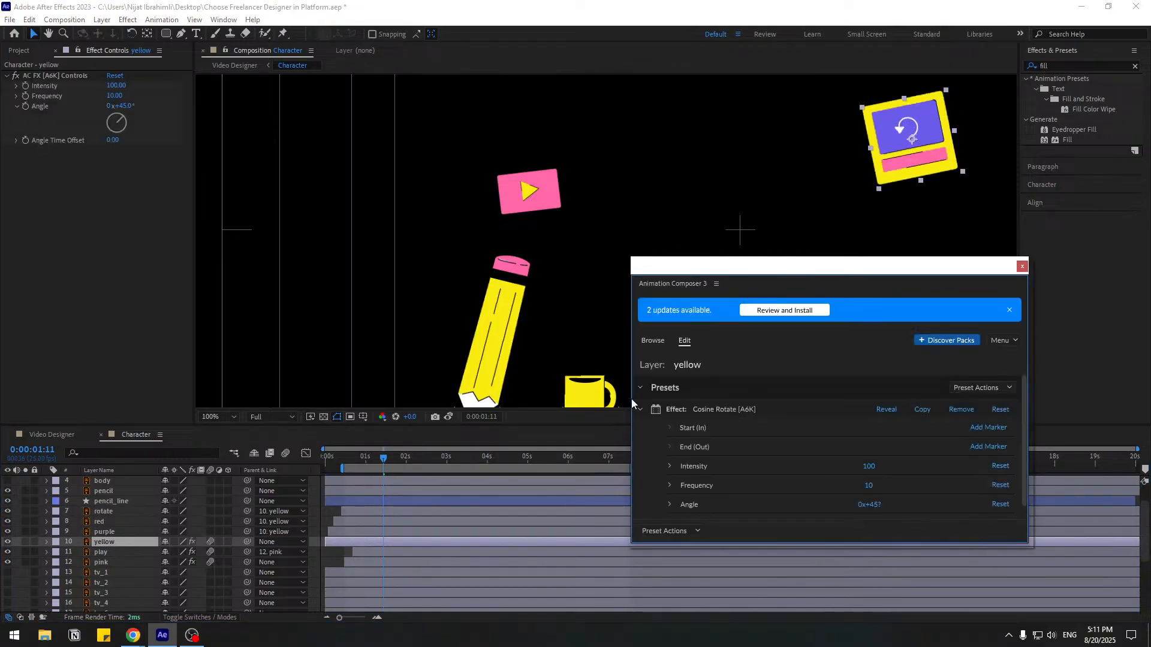
click(114, 86)
text(15)
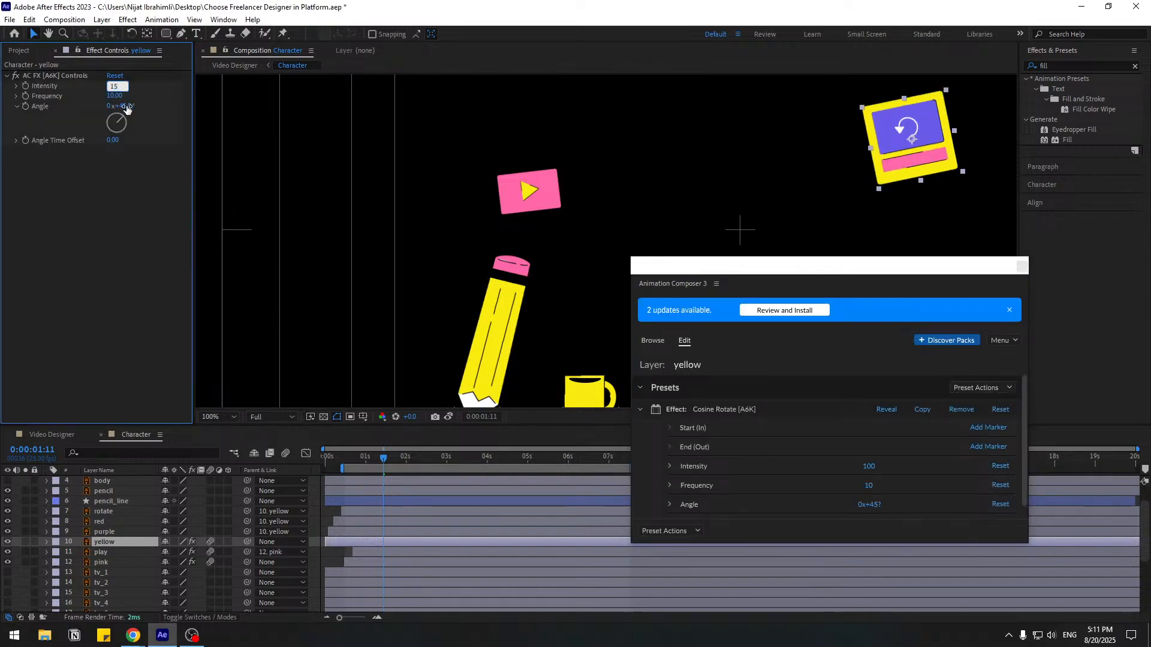
key(Return)
key(space)
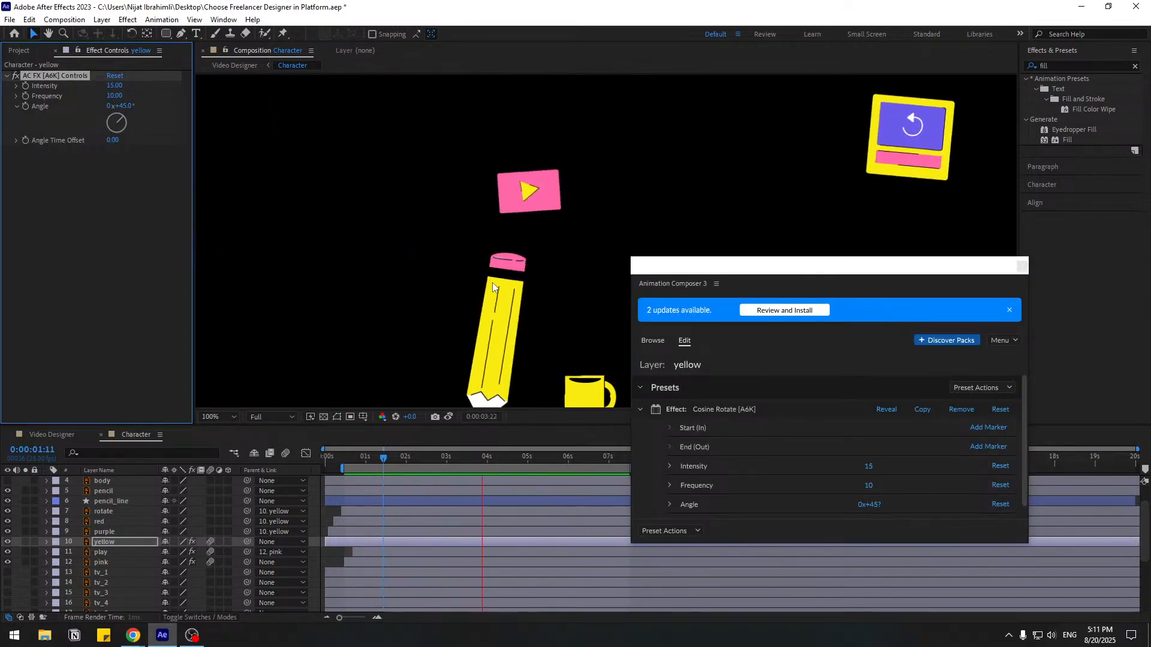
scroll(494, 286, down, 2)
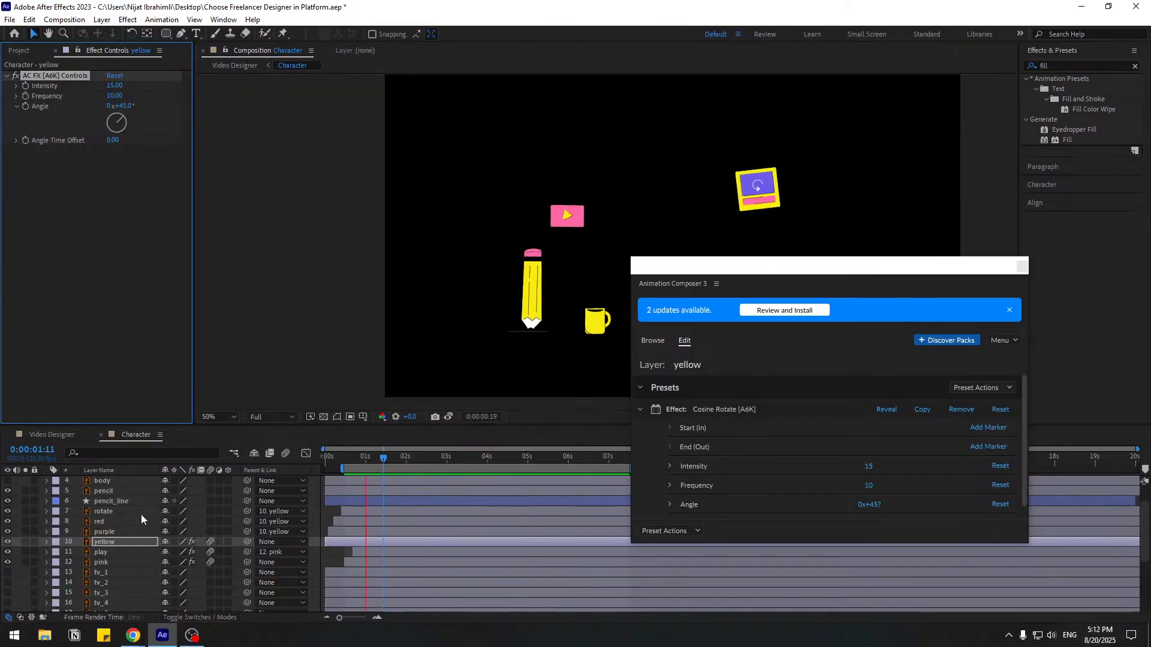
key(space)
key(space)
key(space)
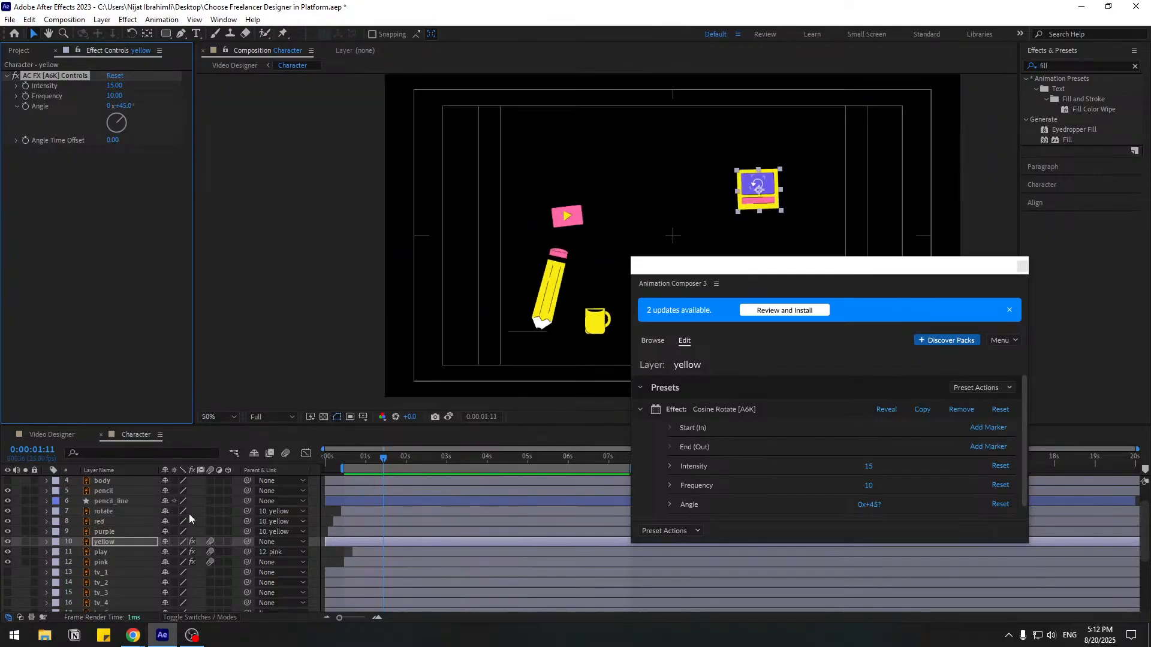
- Make the layers tv_1 through tv_5 visible and save the project
click(112, 571)
scroll(123, 579, down, 1)
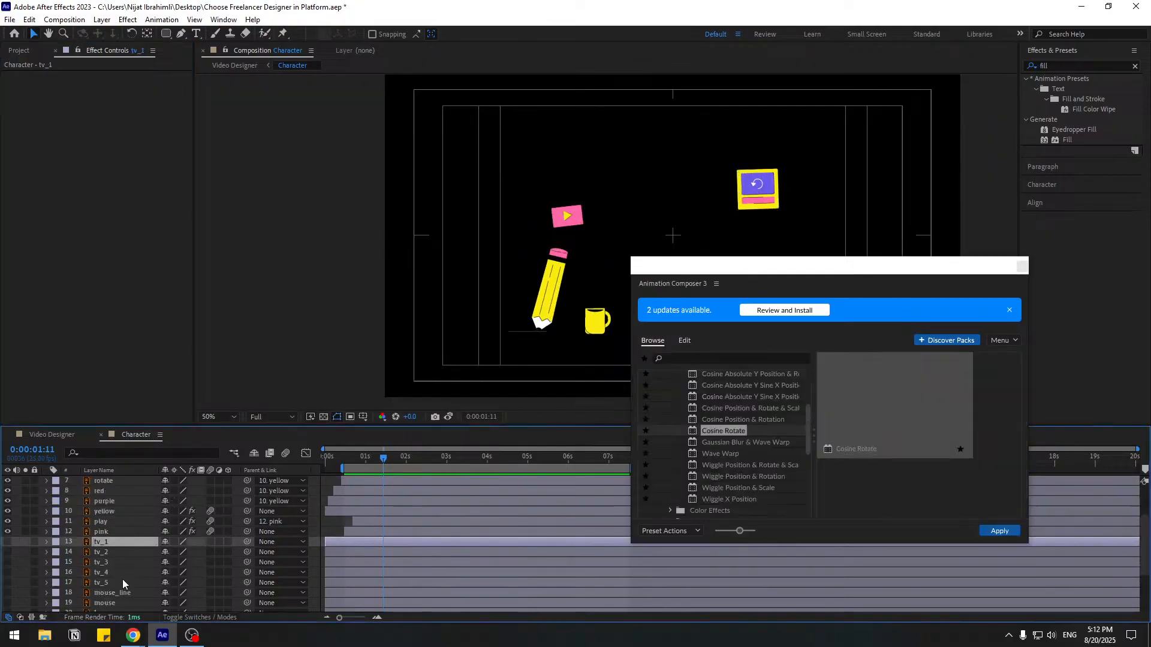
click(11, 512)
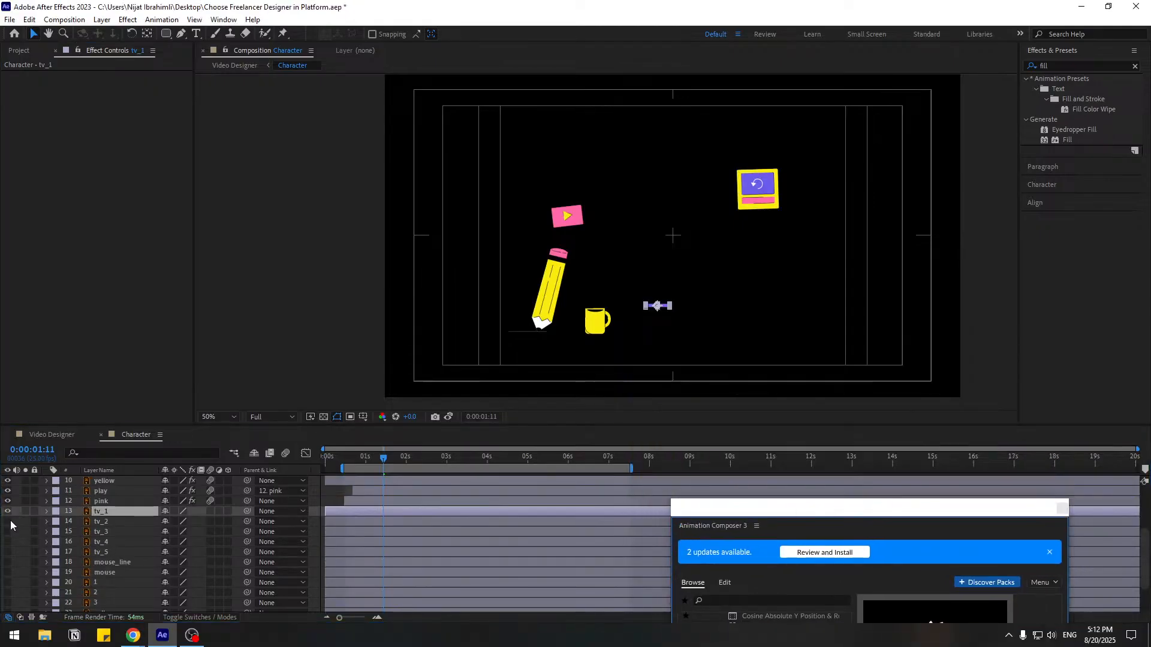
click(9, 520)
drag(8, 531, 8, 562)
scroll(690, 332, up, 2)
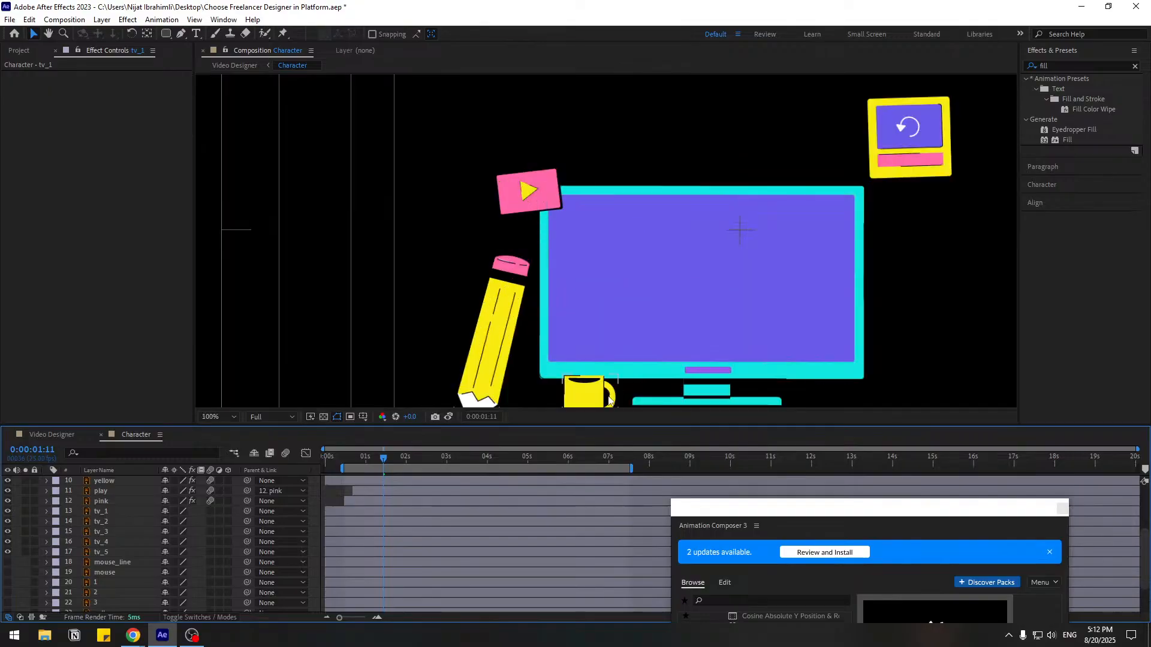
key(ctrl+s)
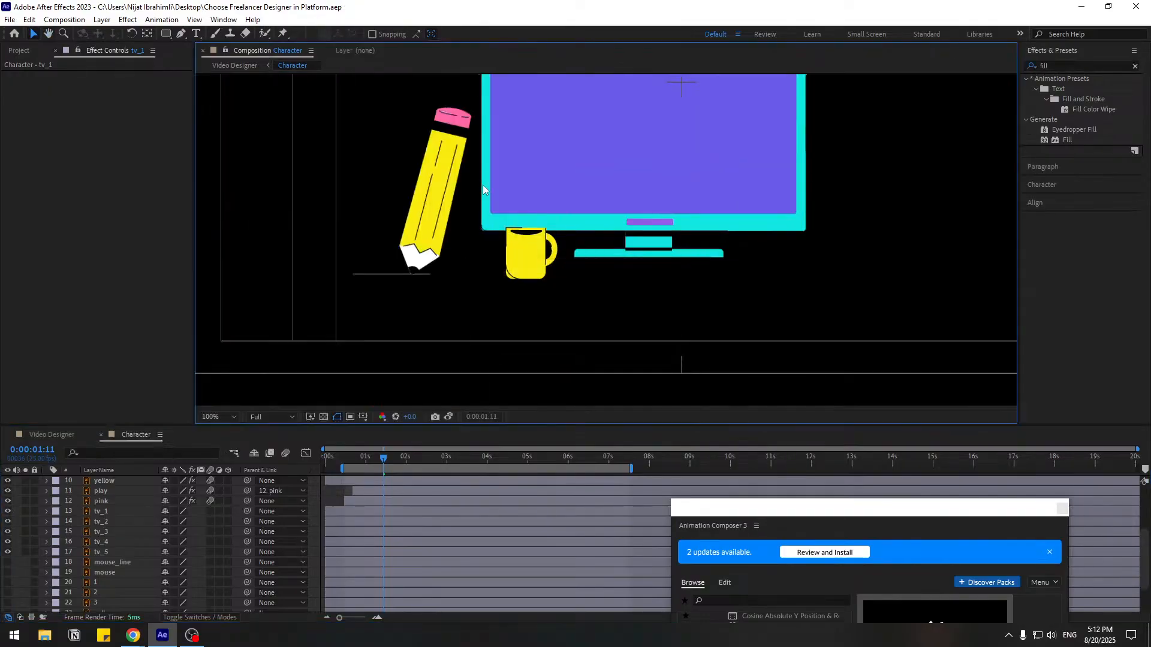
- Solo the layers tv_1 through tv_5 and turn on the transparency grid in the composition view
drag(480, 192, 435, 272)
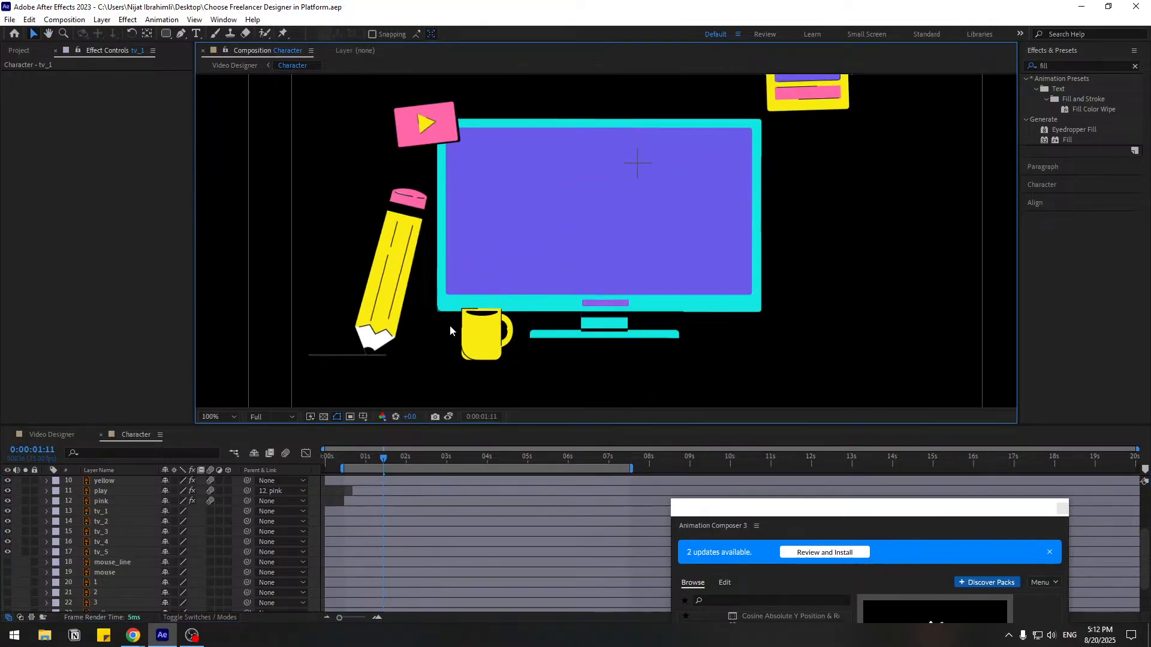
click(450, 307)
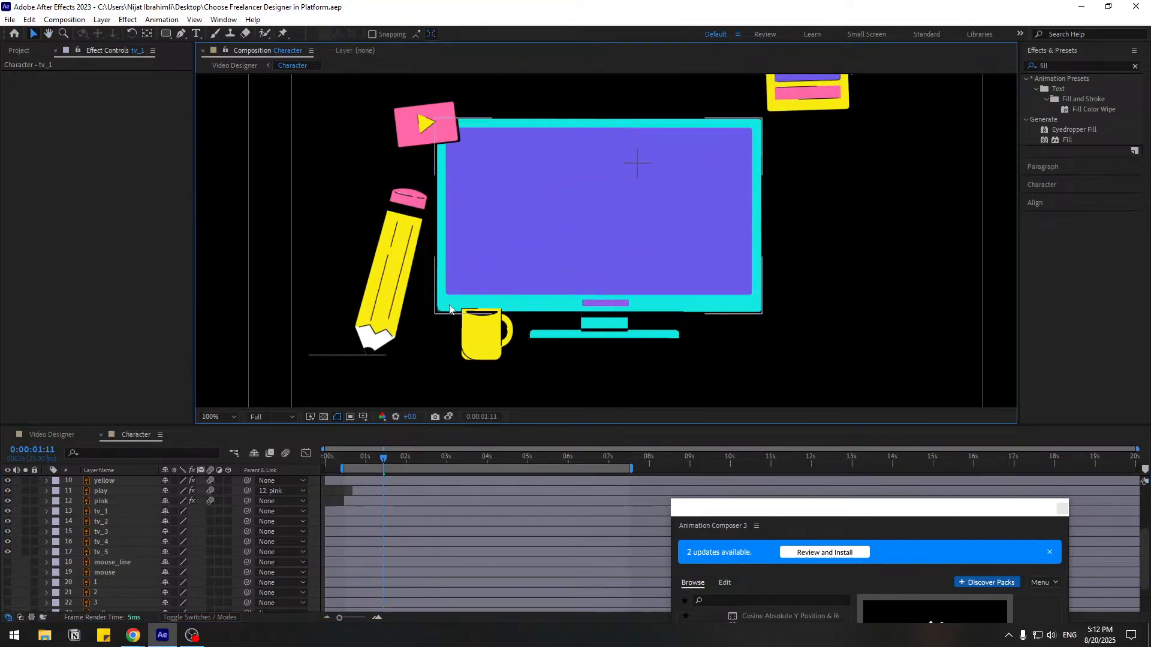
click(108, 544)
click(109, 551)
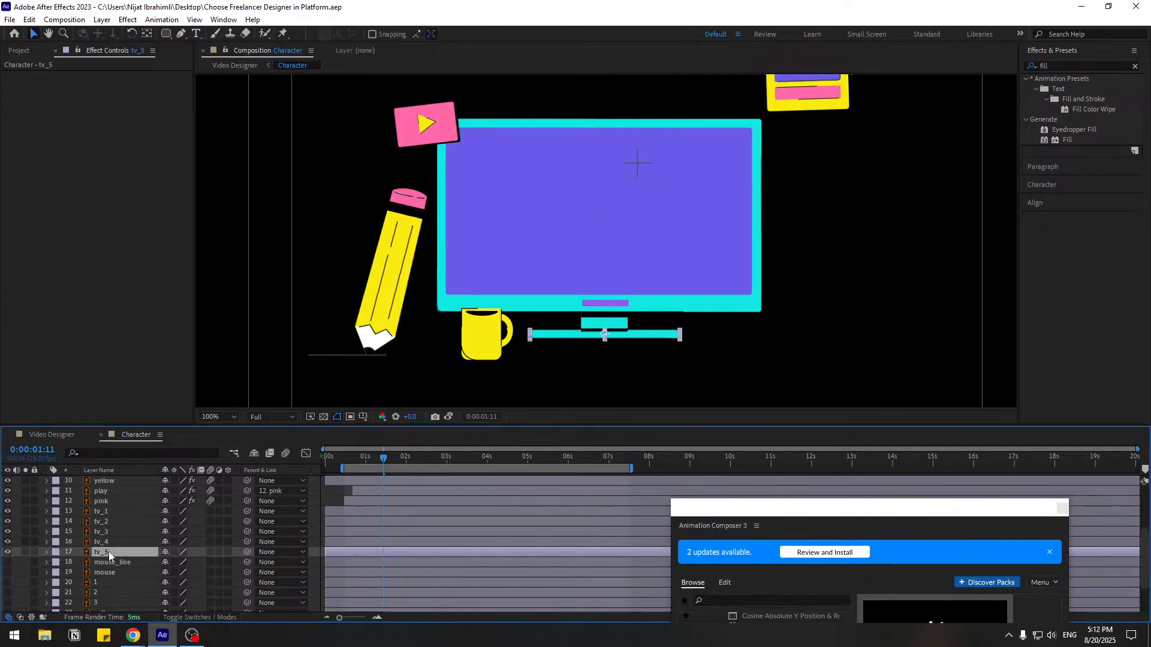
shift+click(103, 513)
click(25, 513)
click(369, 352)
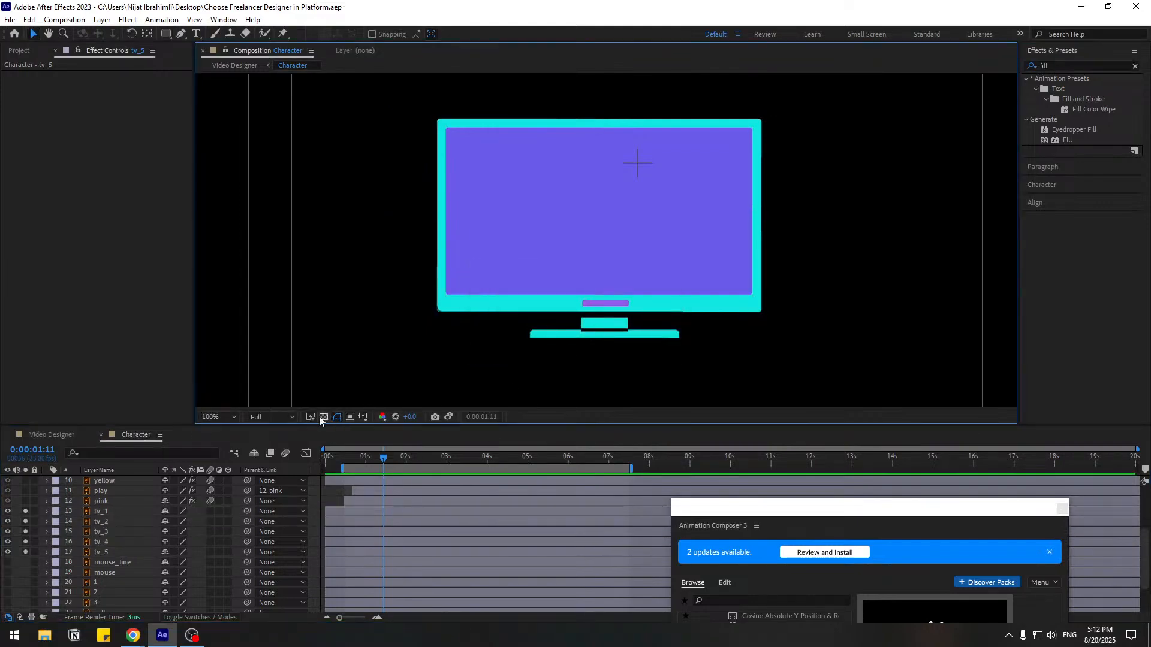
click(322, 417)
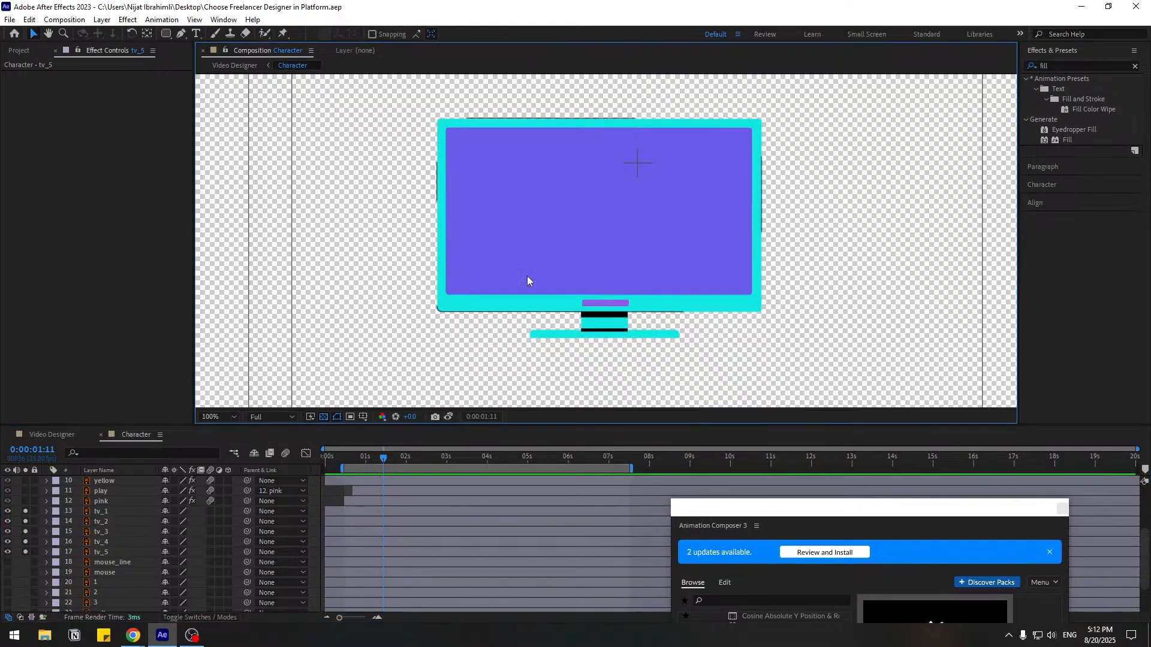
- Check which part of the monitor each tv layer holds by hiding and showing the layers in turn
click(571, 203)
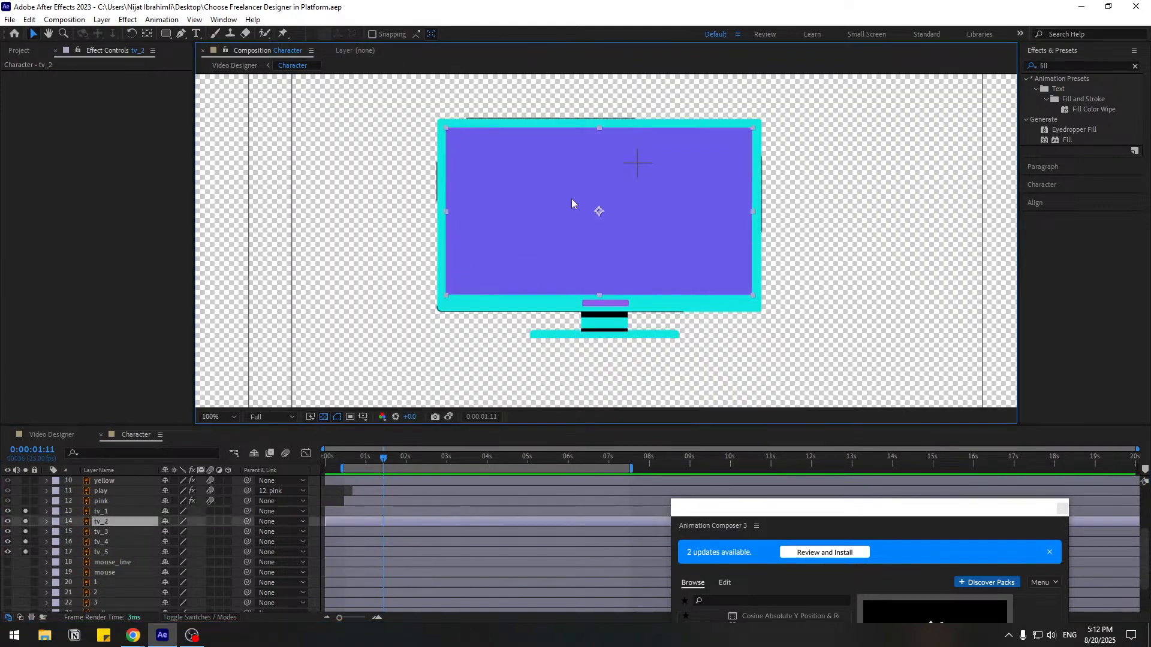
click(7, 522)
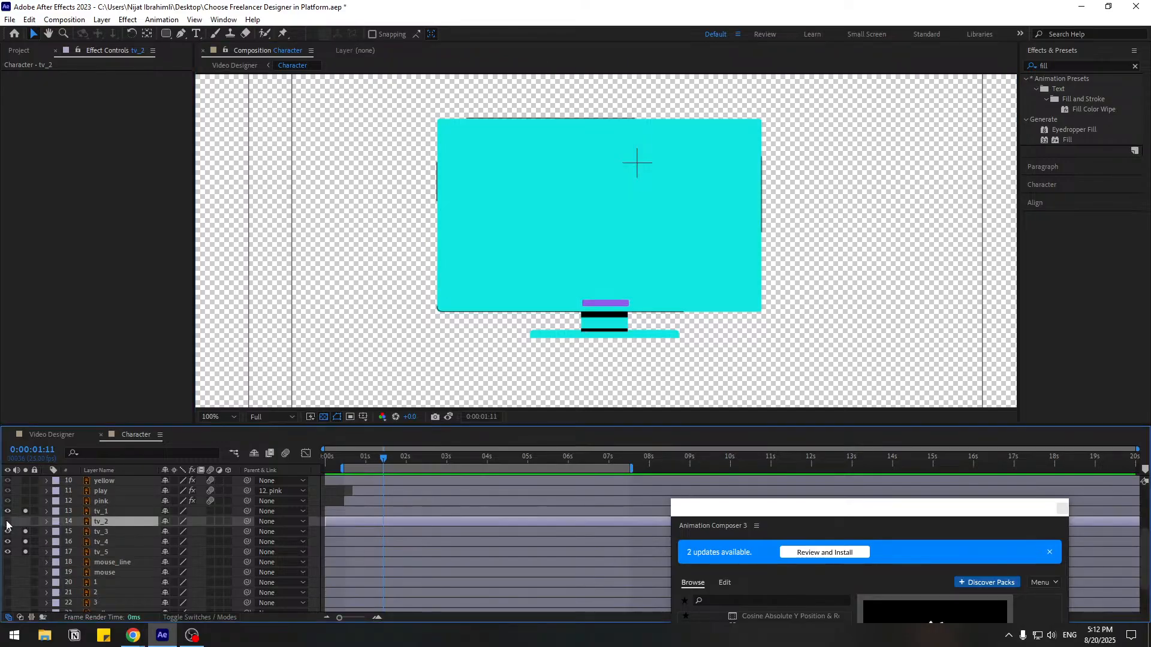
click(7, 521)
click(7, 512)
click(7, 512)
click(7, 542)
click(7, 533)
click(102, 533)
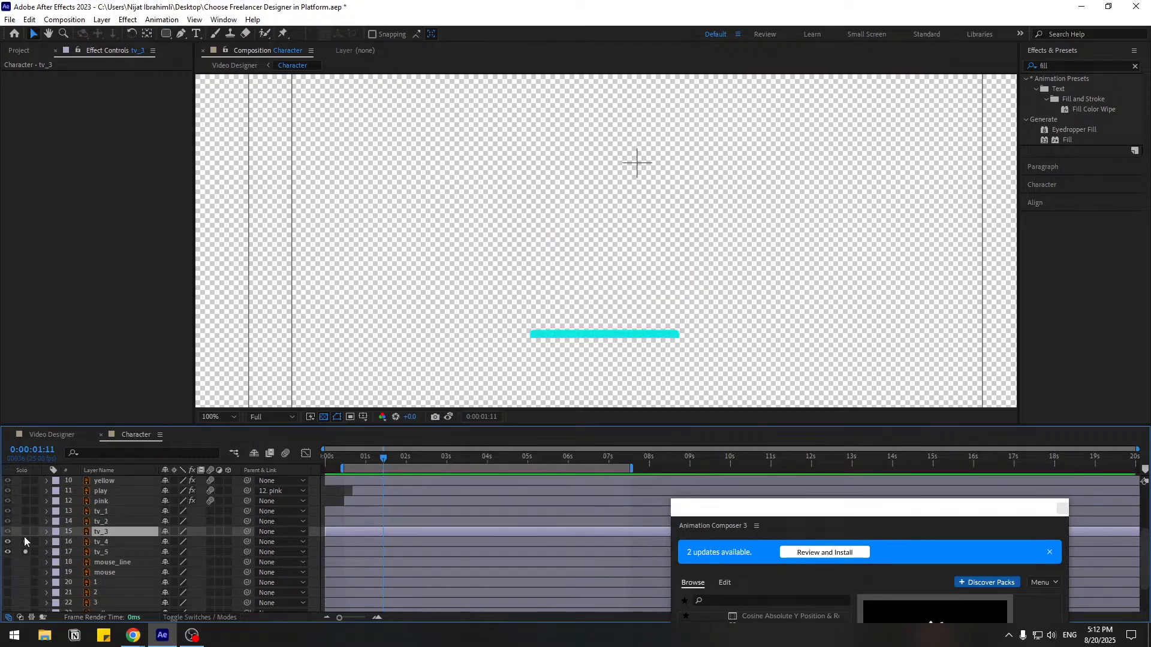
click(26, 514)
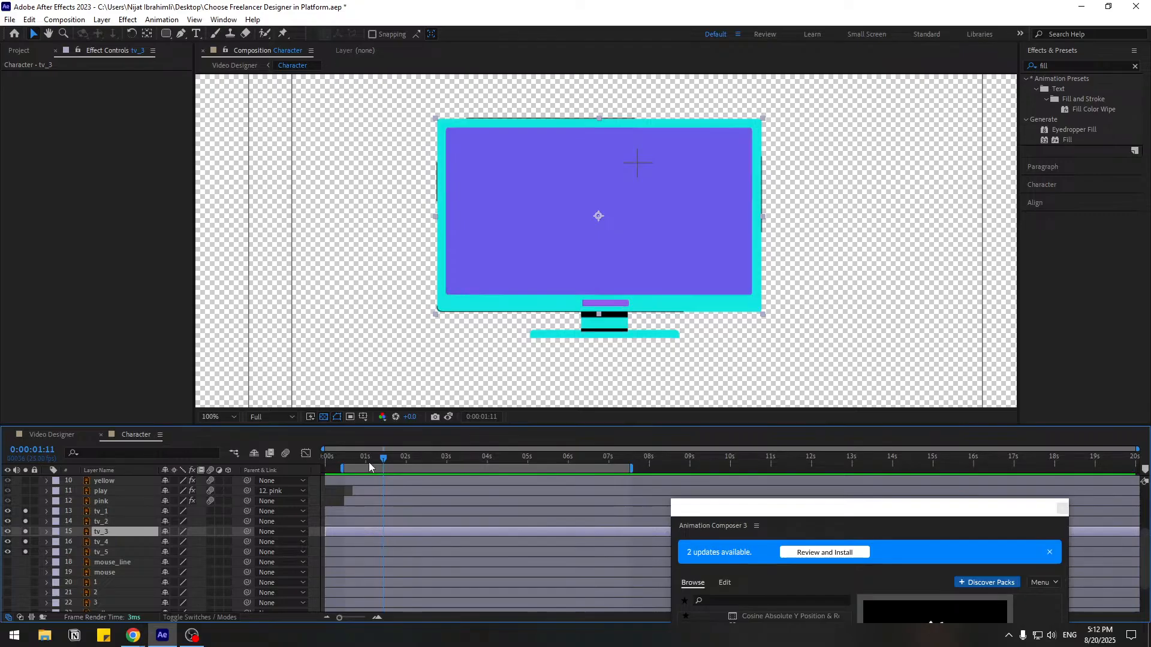
- Set the tv_3 layer's scale to 0% in both width and height at the start of the composition
drag(355, 468, 346, 461)
key(p)
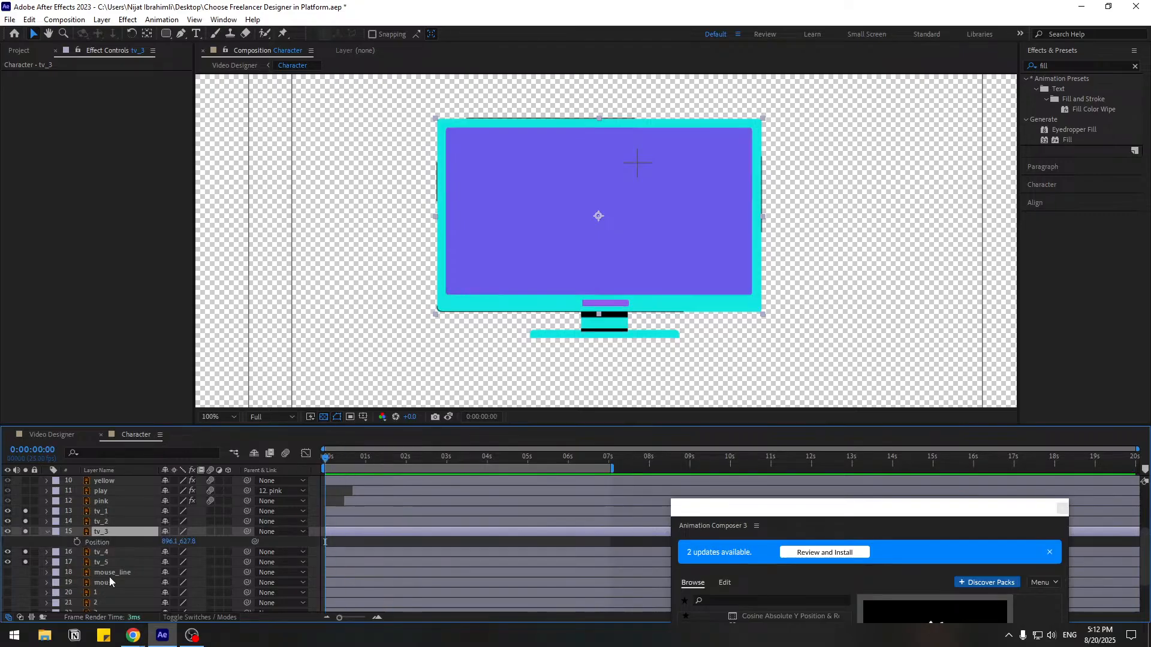
key(comma)
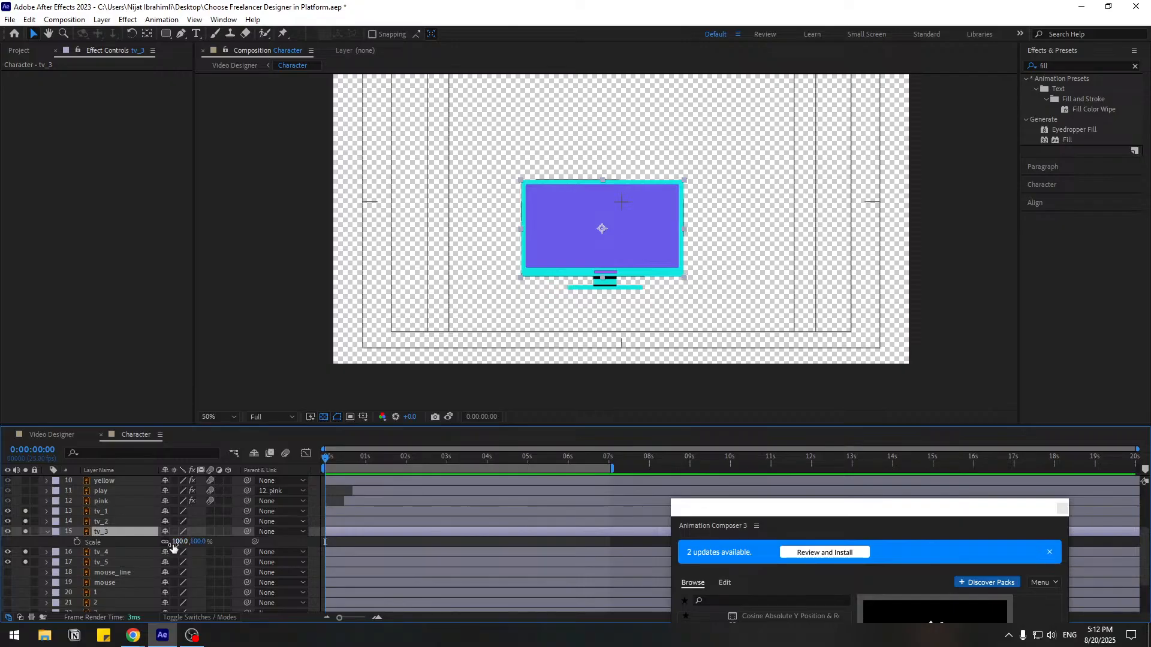
click(177, 542)
text(0)
key(Return)
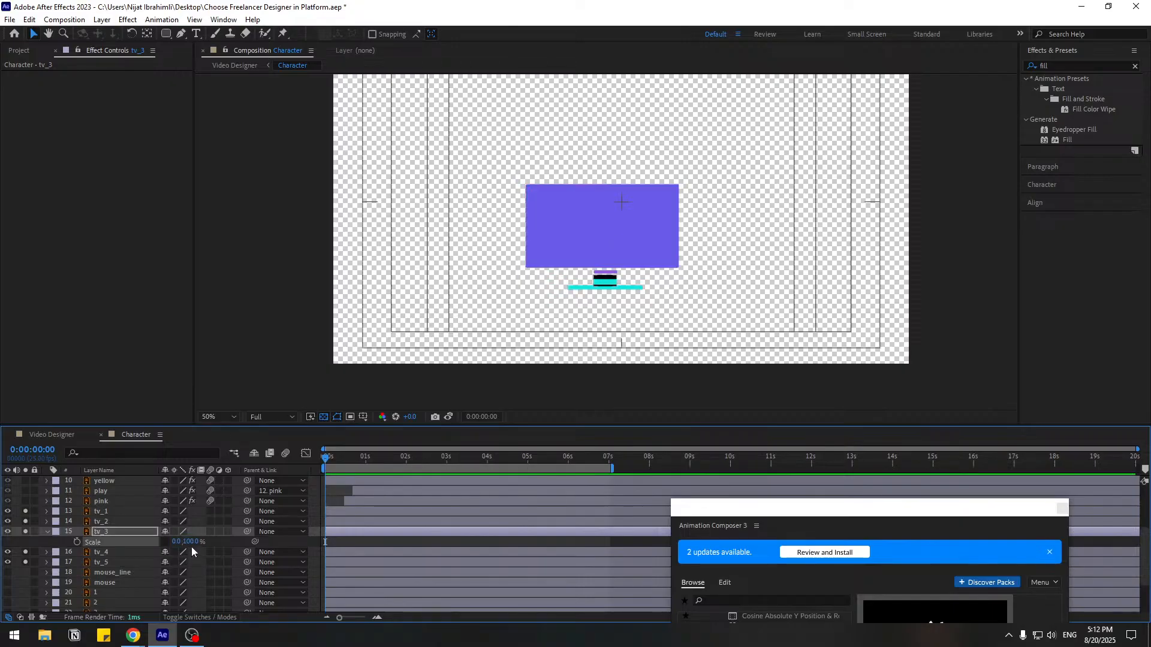
click(191, 543)
text(0)
key(Return)
- Animate the tv_3 layer's scale from the first frame to about 81% wide and 171% high at 0:00:00:10
click(177, 542)
text(26)
key(Return)
click(178, 541)
text(100)
key(Return)
text(120)
key(Return)
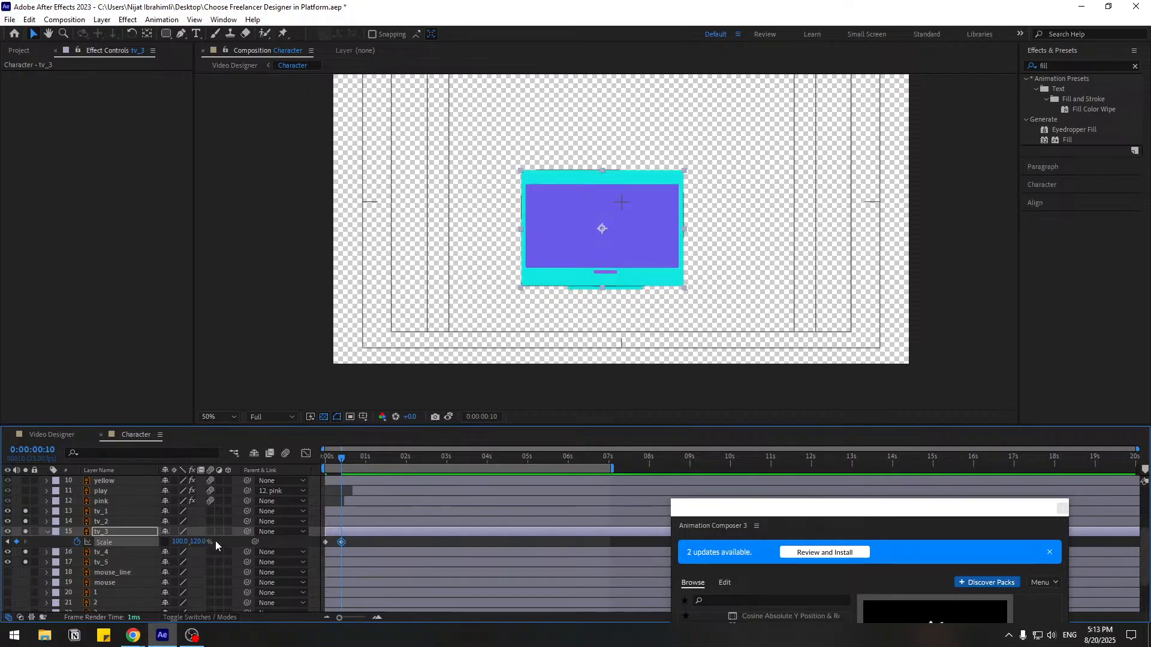
drag(197, 541, 173, 541)
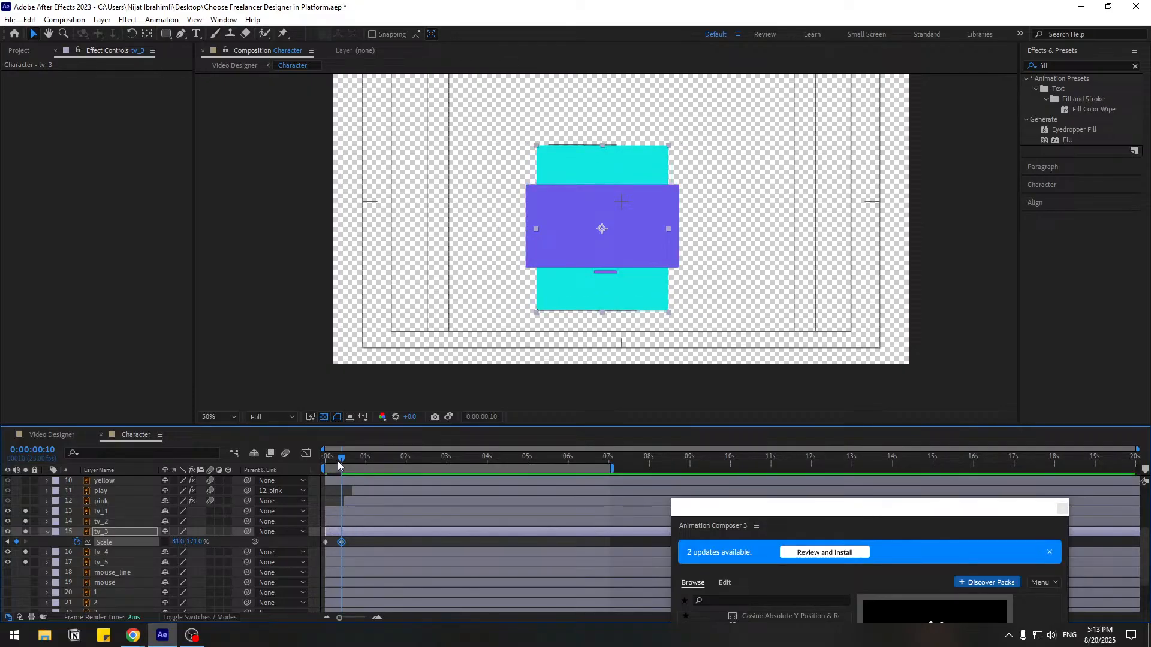
- Keyframe the tv_3 layer's position at the first frame below the composition, at about 896.1, 1190.8
drag(339, 465, 322, 462)
key(shift+p)
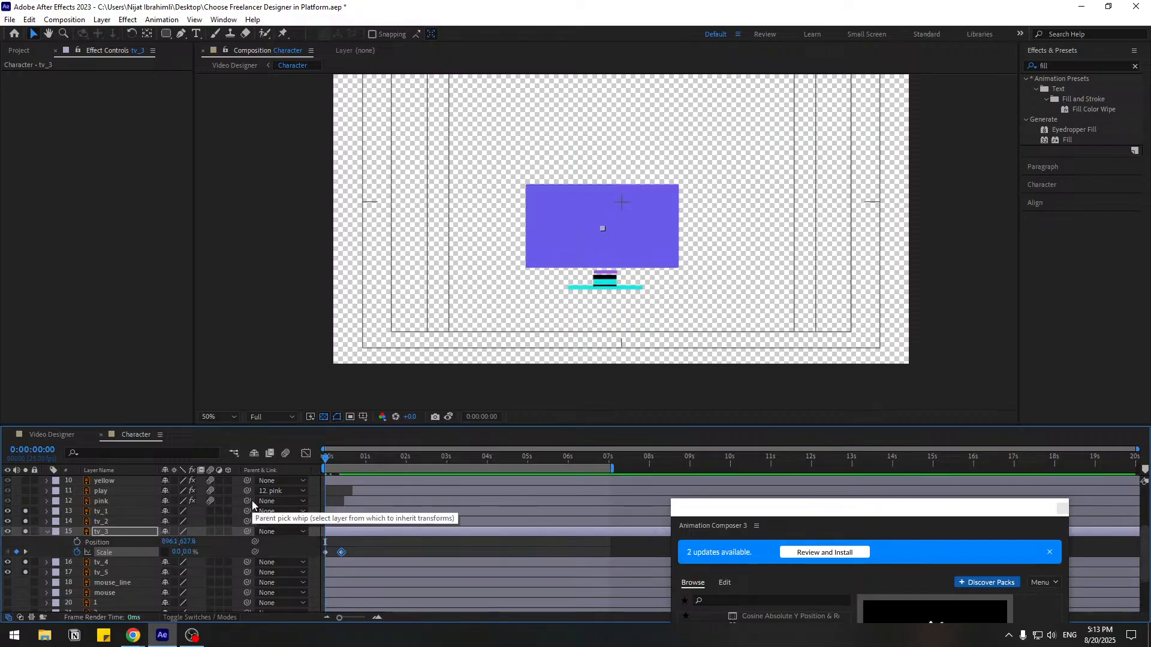
click(78, 542)
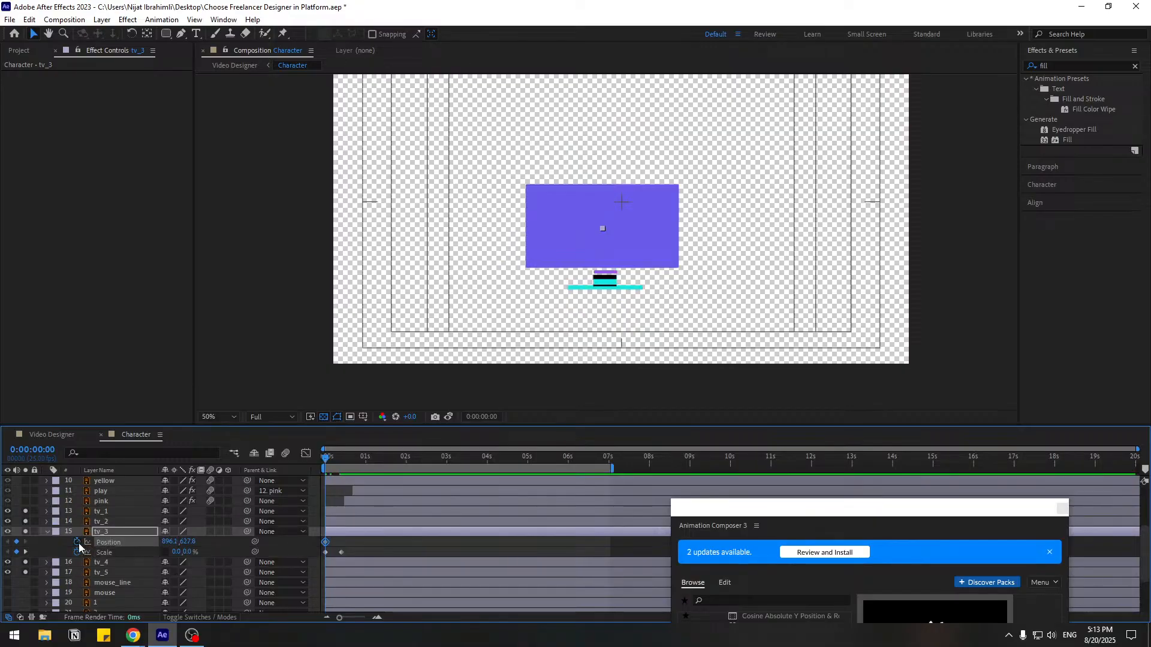
key(k)
drag(340, 462, 303, 479)
drag(188, 543, 379, 532)
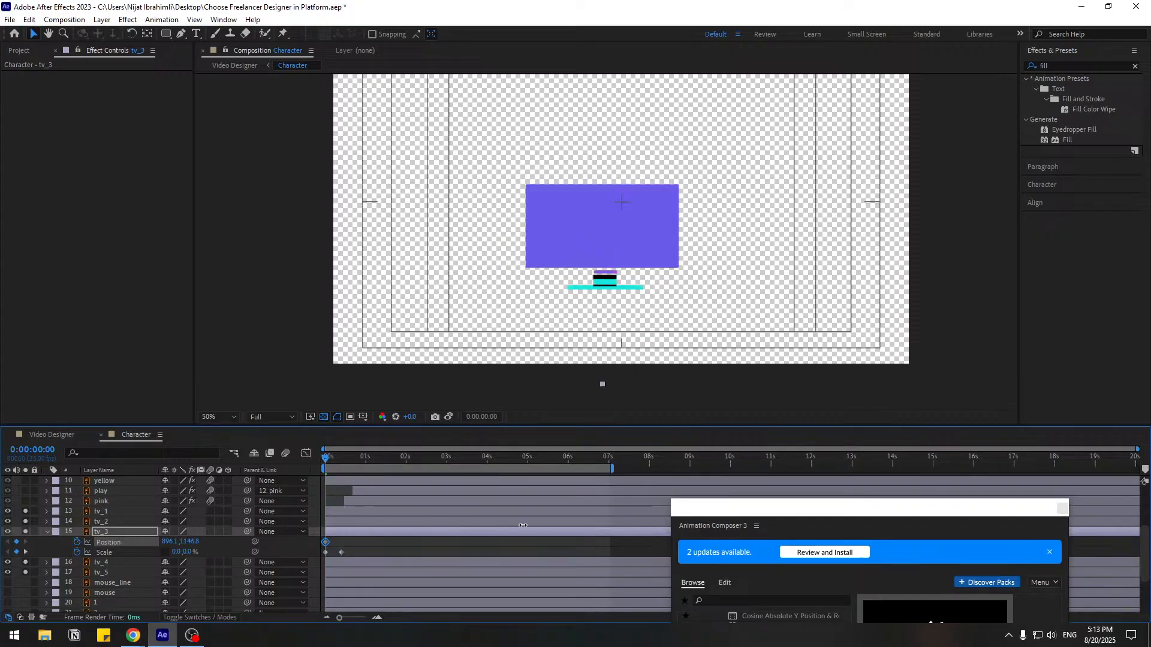
- Raise the tv_3 layer to about 896.1, 314.8 with a position keyframe at 0:00:00:10
key(k)
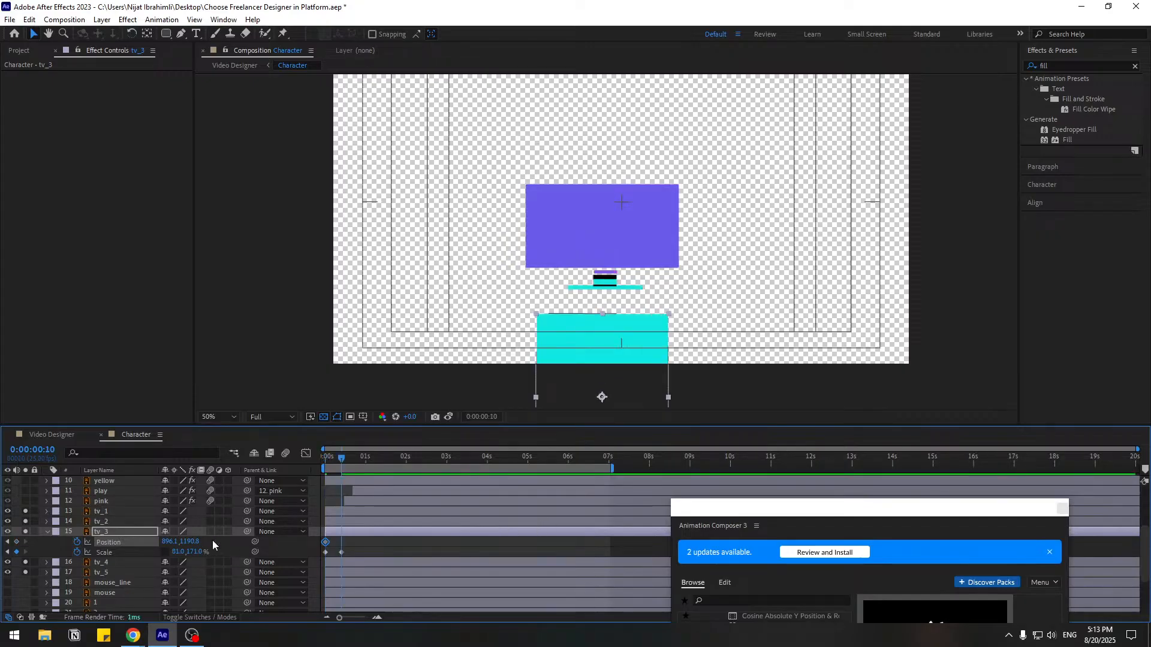
drag(190, 542, 2, 542)
click(217, 416)
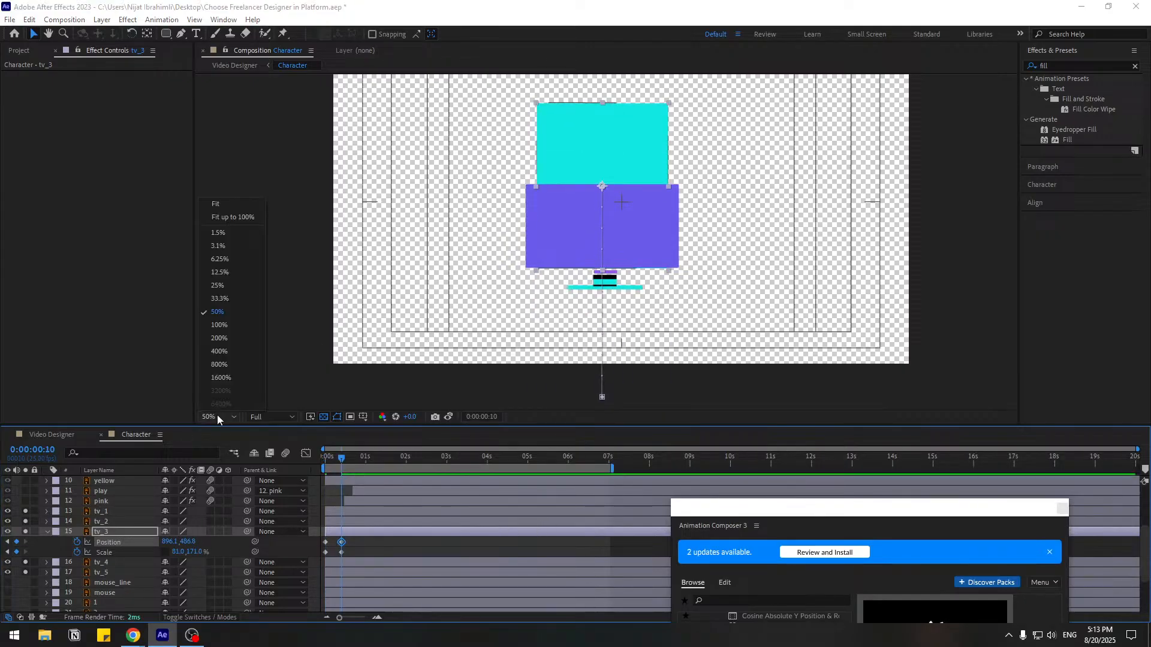
click(237, 217)
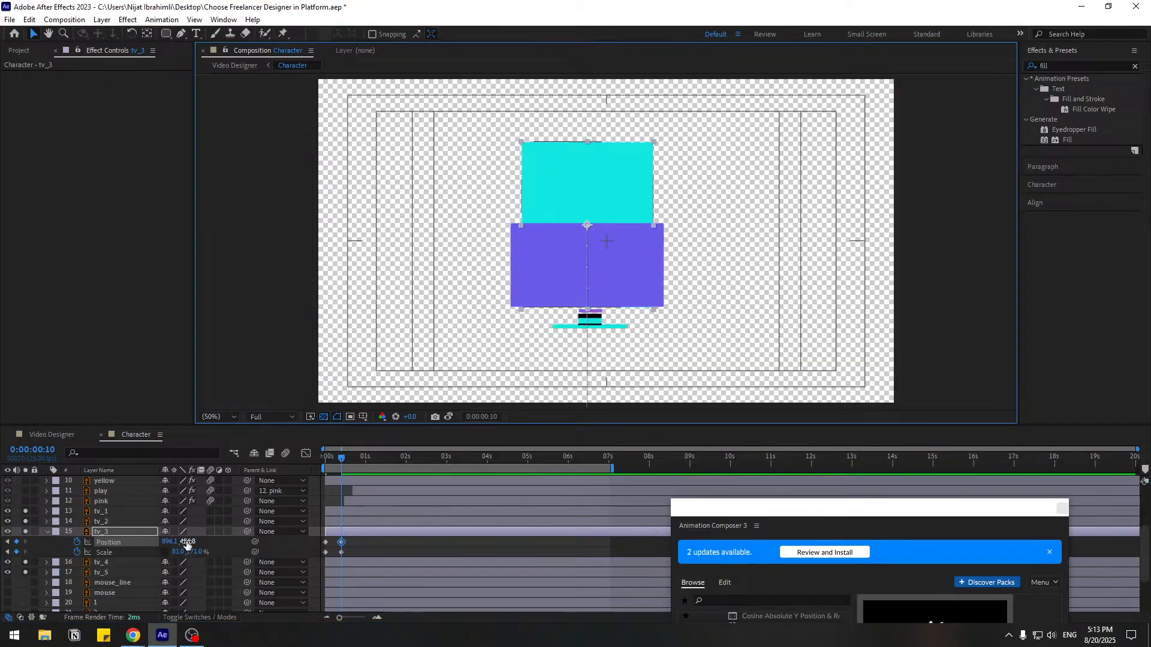
drag(187, 543, 90, 536)
- At 0:00:00:20, keyframe the tv_3 layer's scale at 105, 95% and its position at about 896.1, 635.8
key(shift+Page_Down)
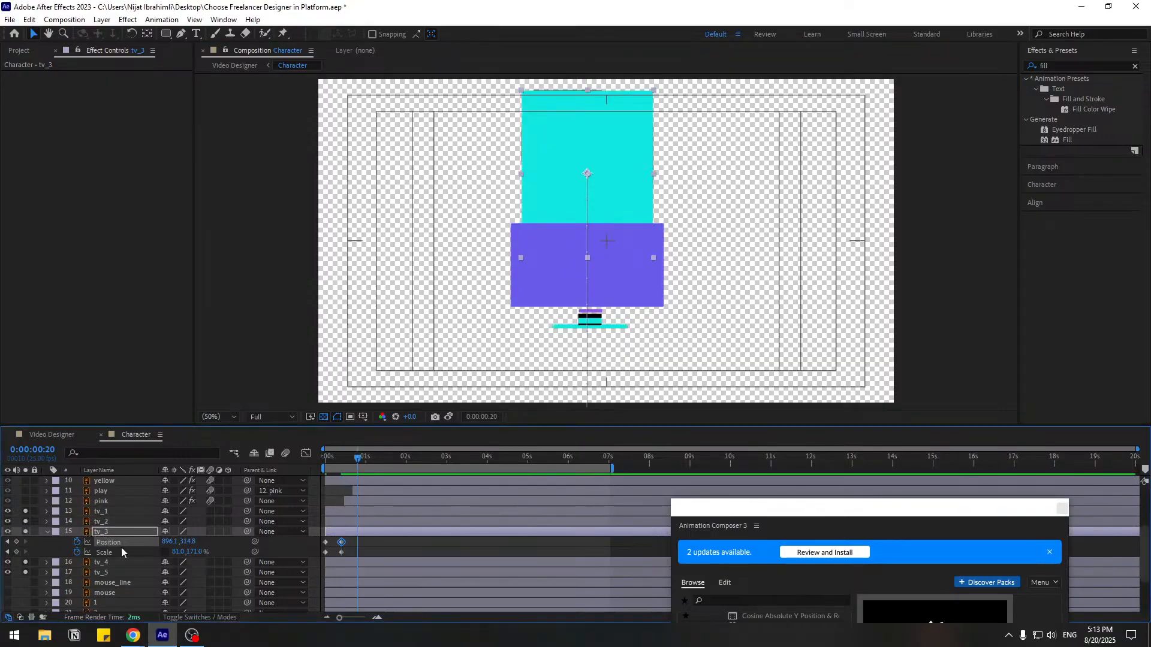
drag(187, 541, 325, 542)
scroll(750, 357, up, 2)
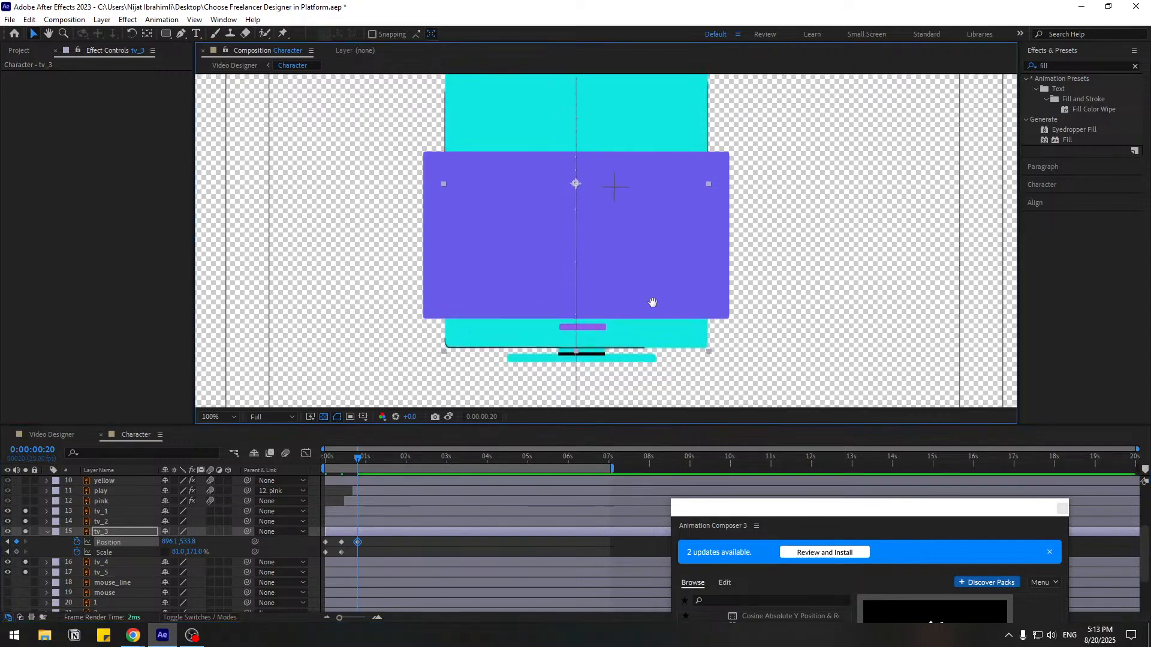
click(178, 552)
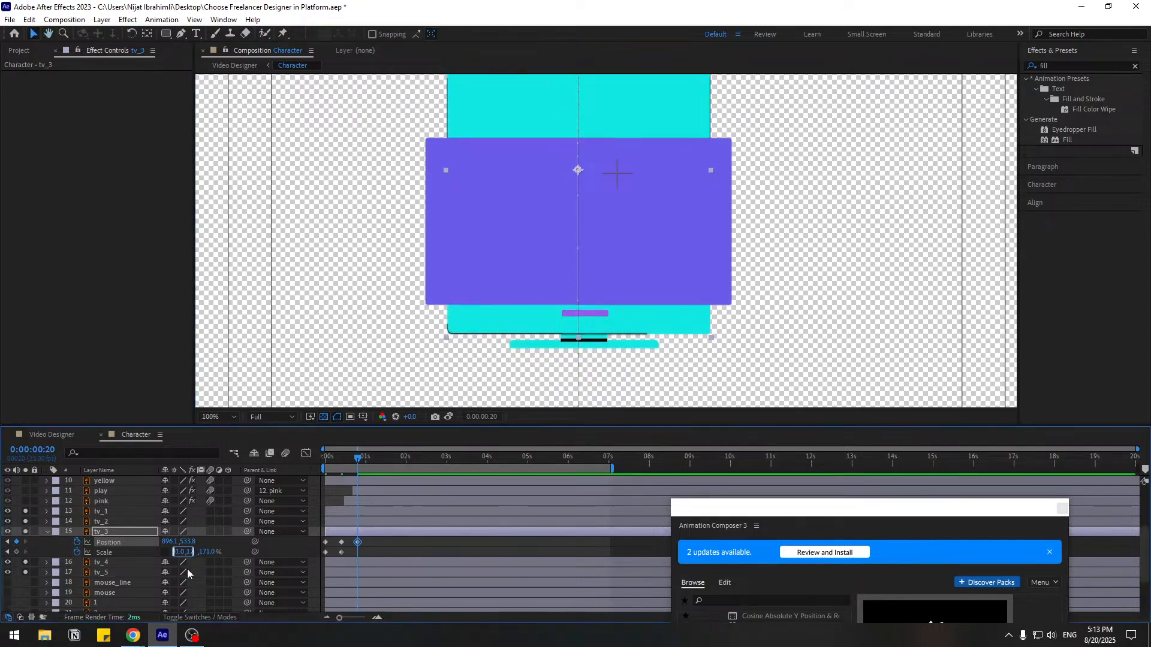
text(105)
key(Tab)
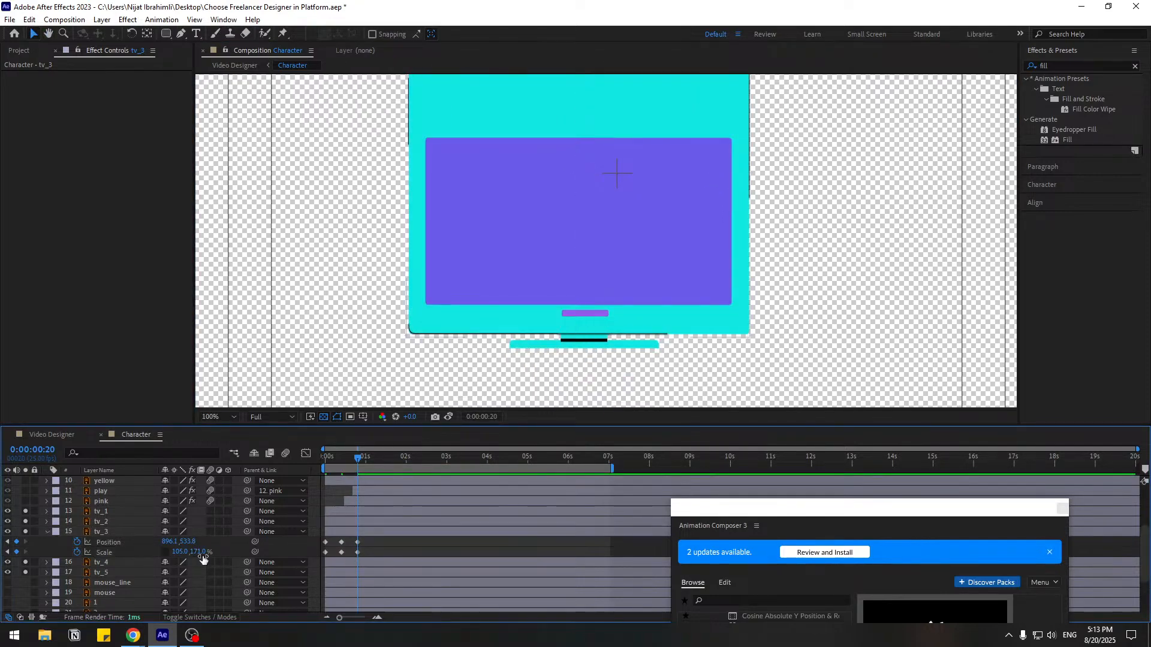
text(95)
key(Return)
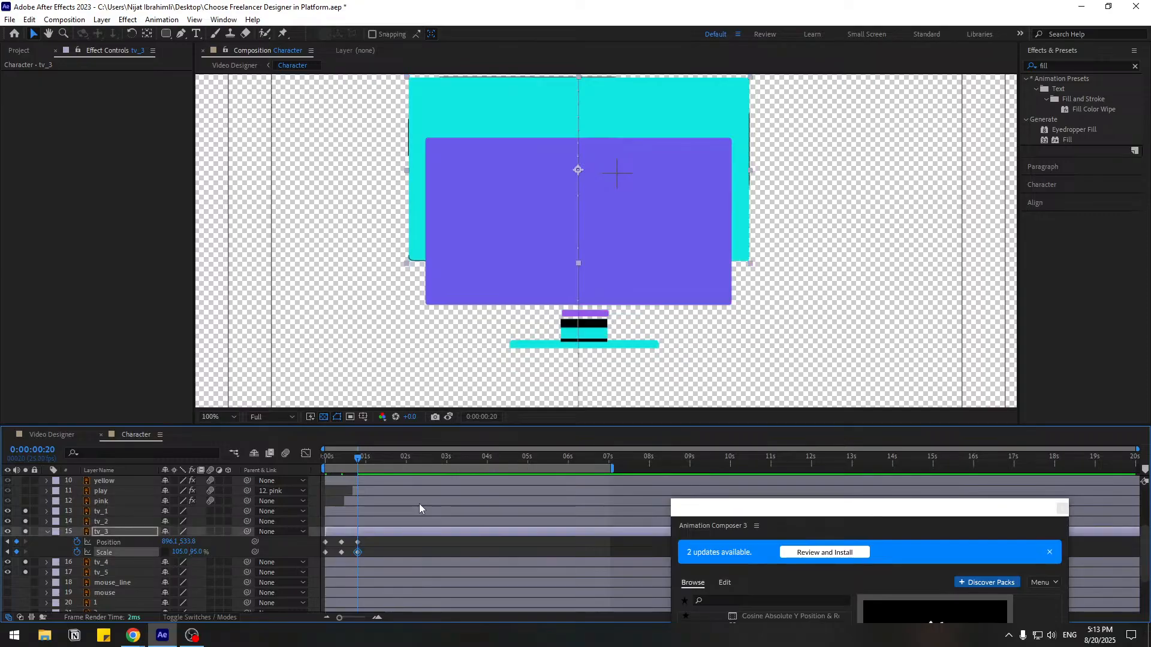
drag(191, 546, 253, 541)
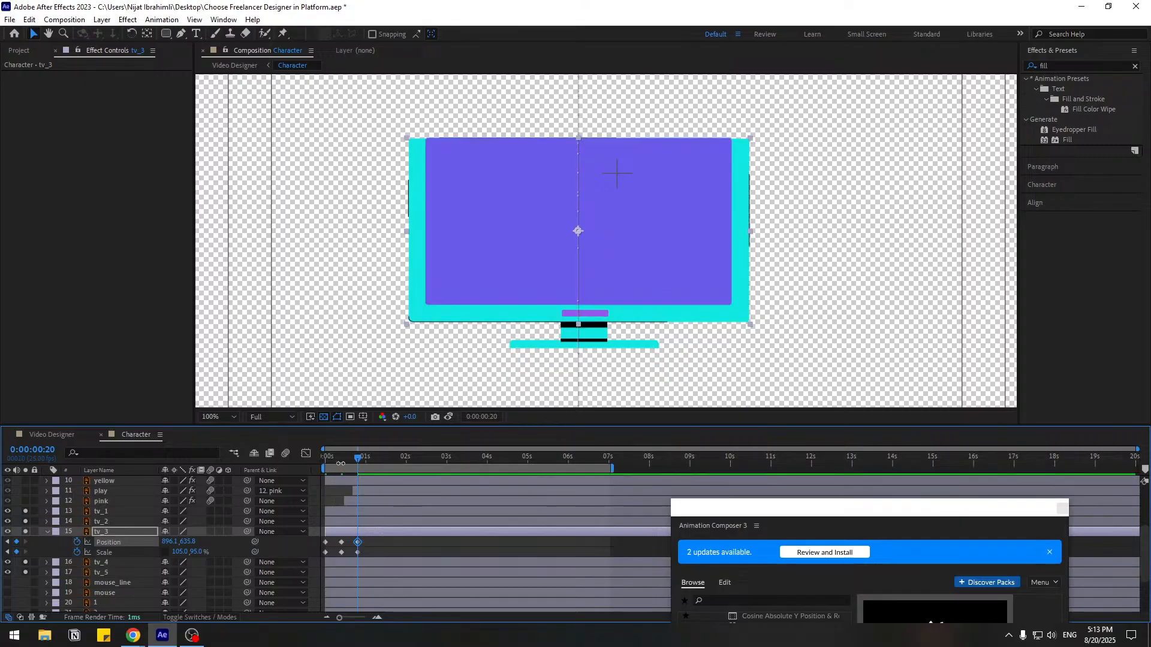
- Add settling position keyframes to the tv_3 layer at 0:00:01:05 and 0:00:01:15, ending at about 896.1, 638.8
click(326, 465)
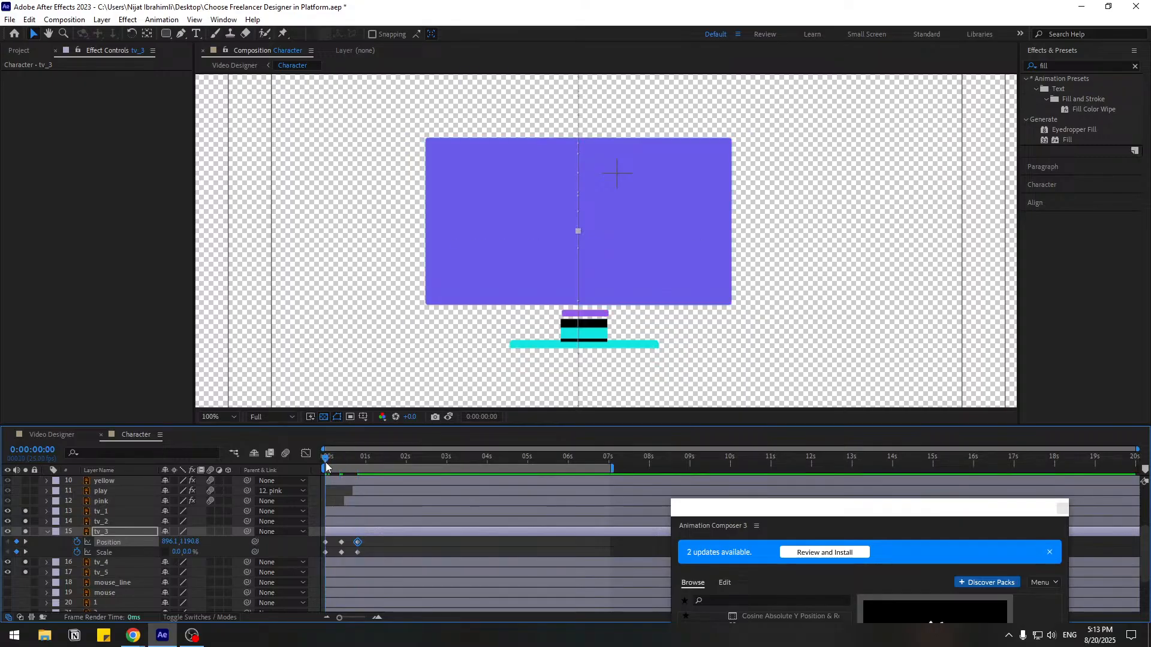
drag(325, 465, 359, 469)
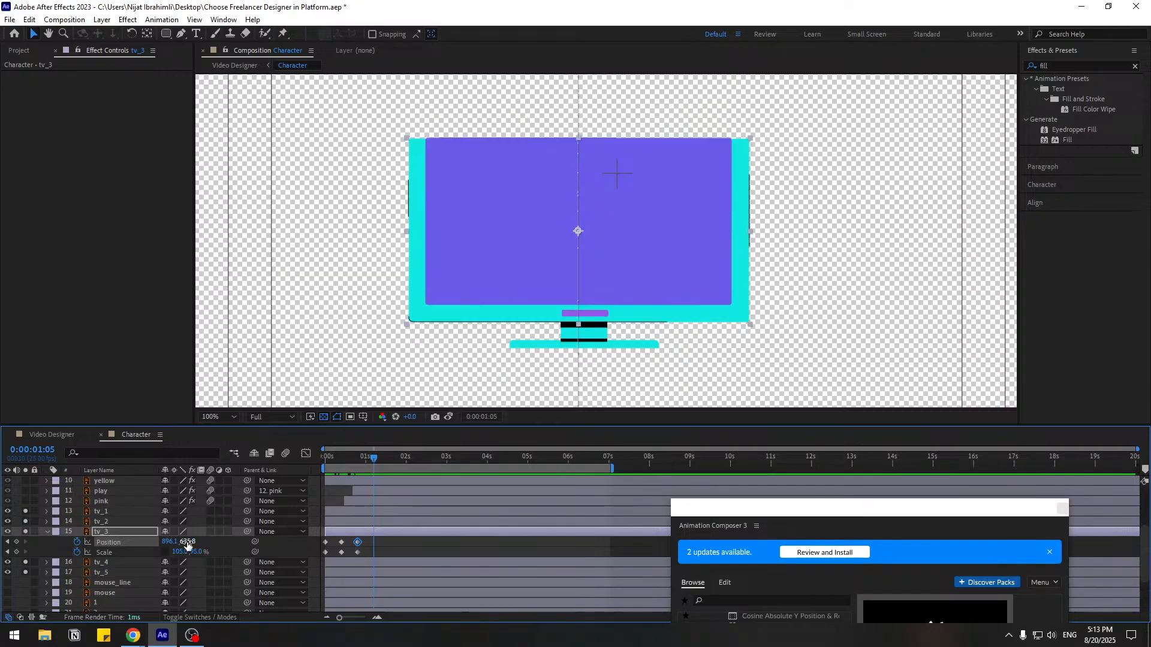
drag(187, 545, 199, 543)
key(shift+Page_Down)
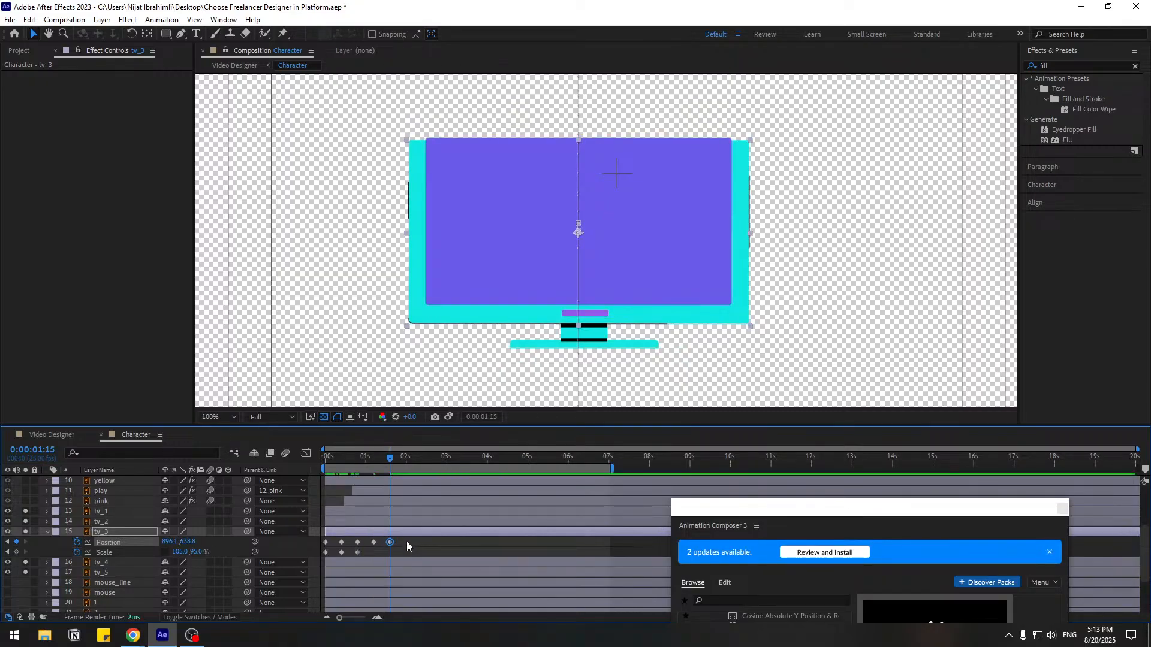
- Apply Easy Ease to all position keyframes of the tv_3 layer
drag(407, 545, 323, 546)
right_click(326, 546)
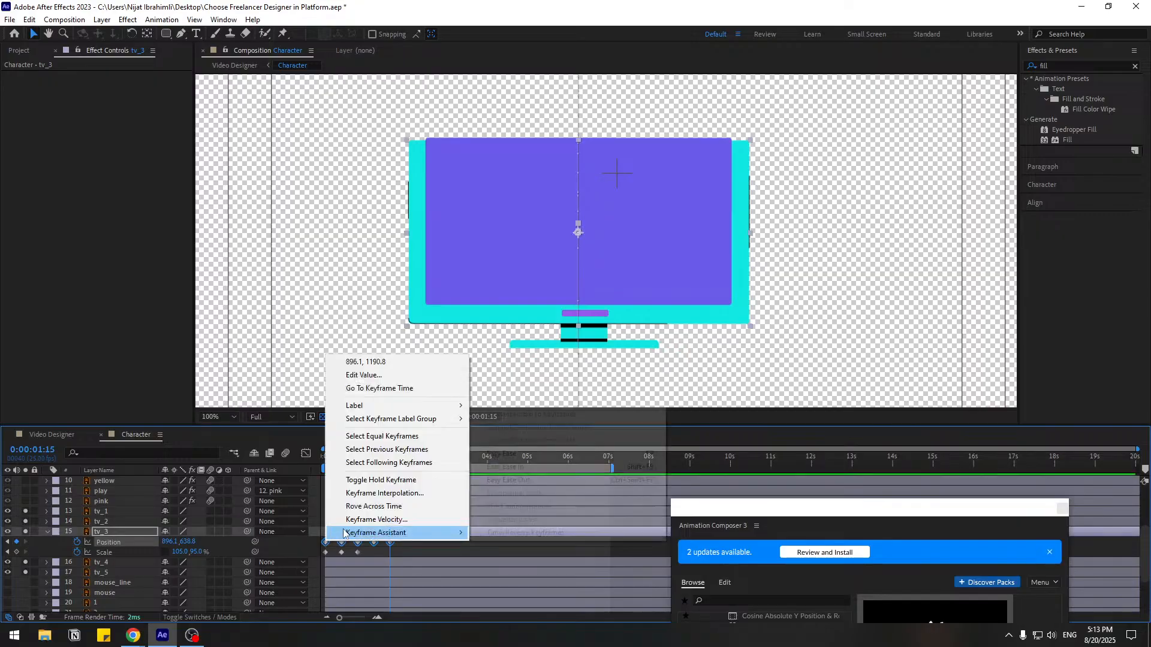
mouse_move(396, 604)
click(520, 449)
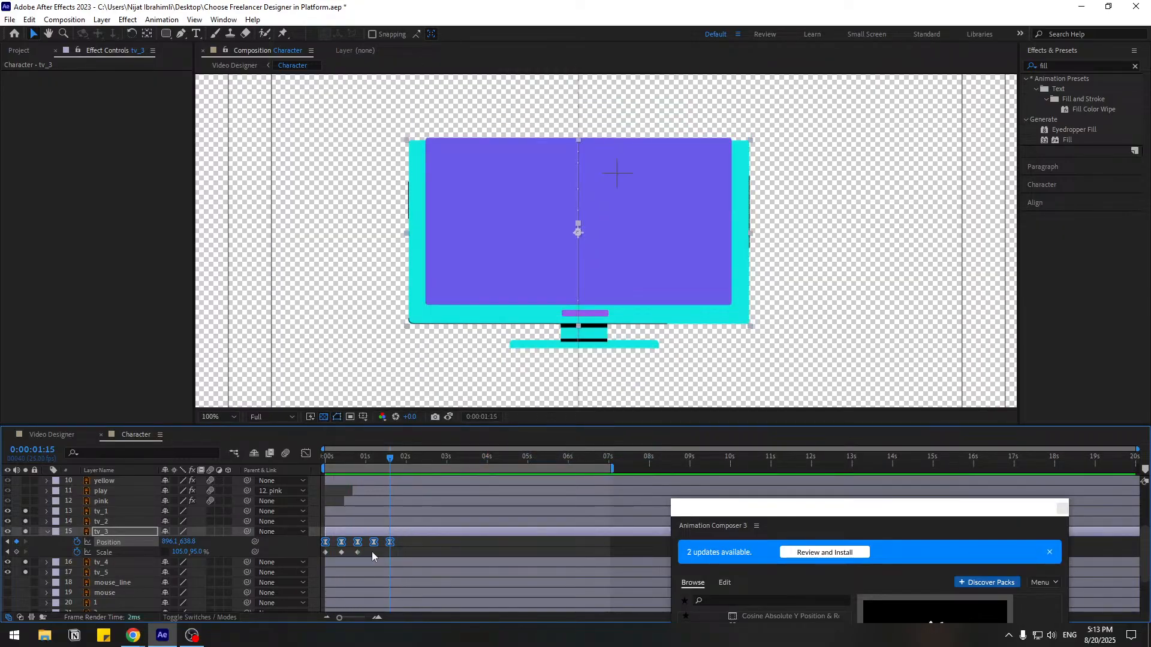
- Preview the monitor frame's entrance, squeeze the last three tv_3 position keyframes closer together in time, and replay it
key(comma)
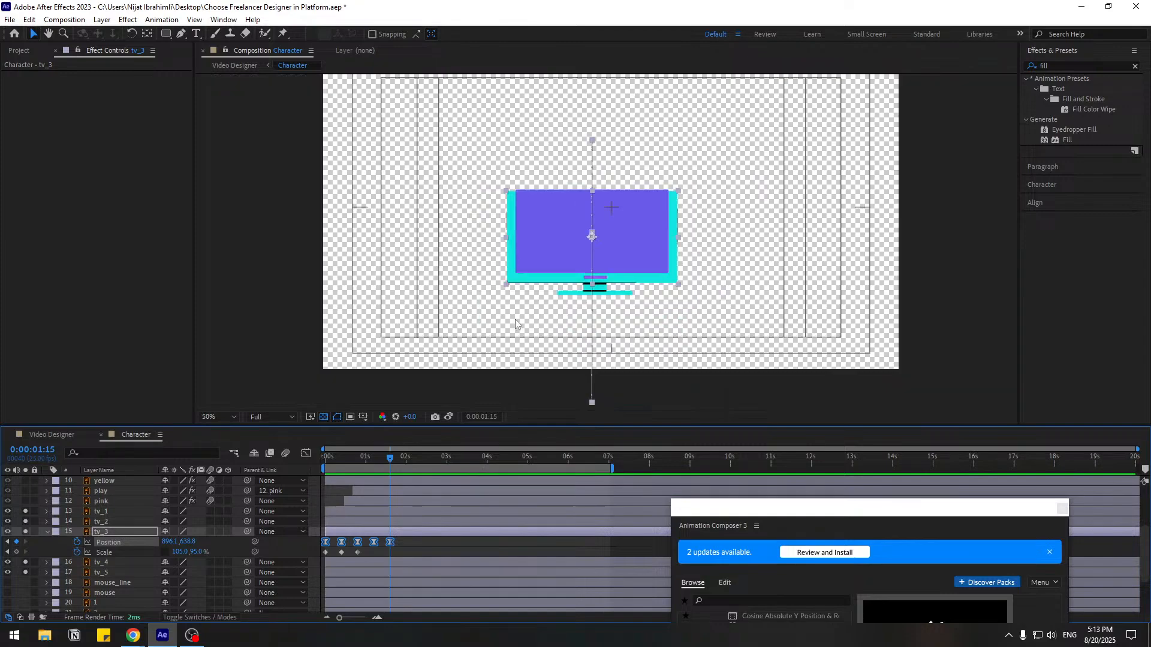
click(310, 391)
key(space)
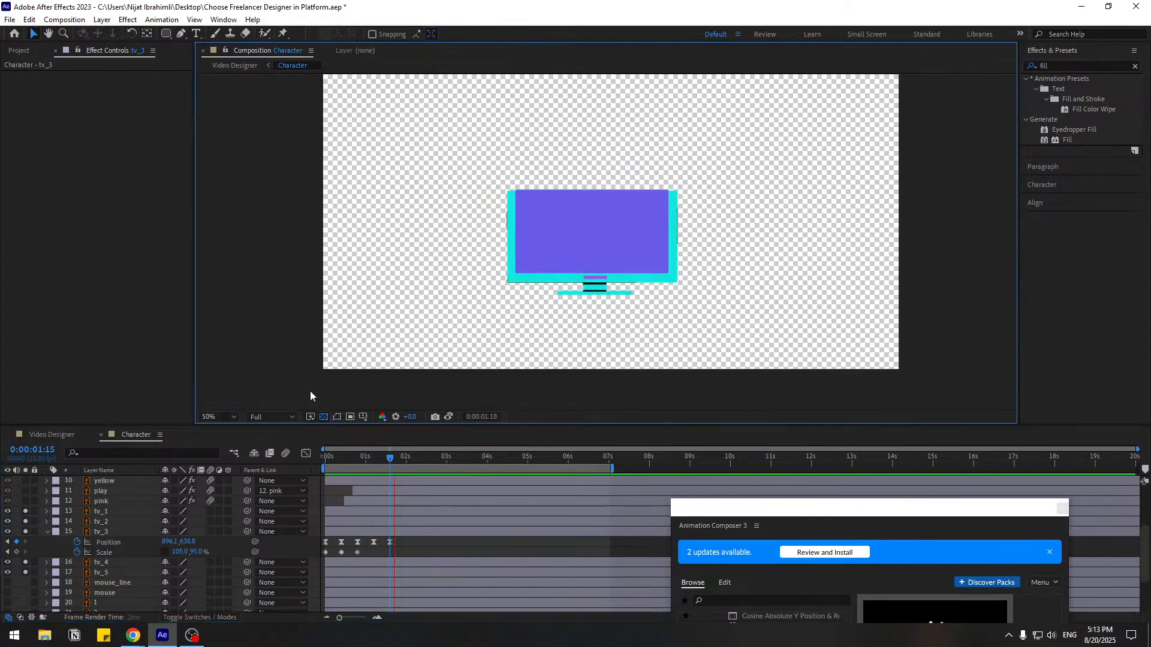
key(space)
drag(396, 543, 355, 543)
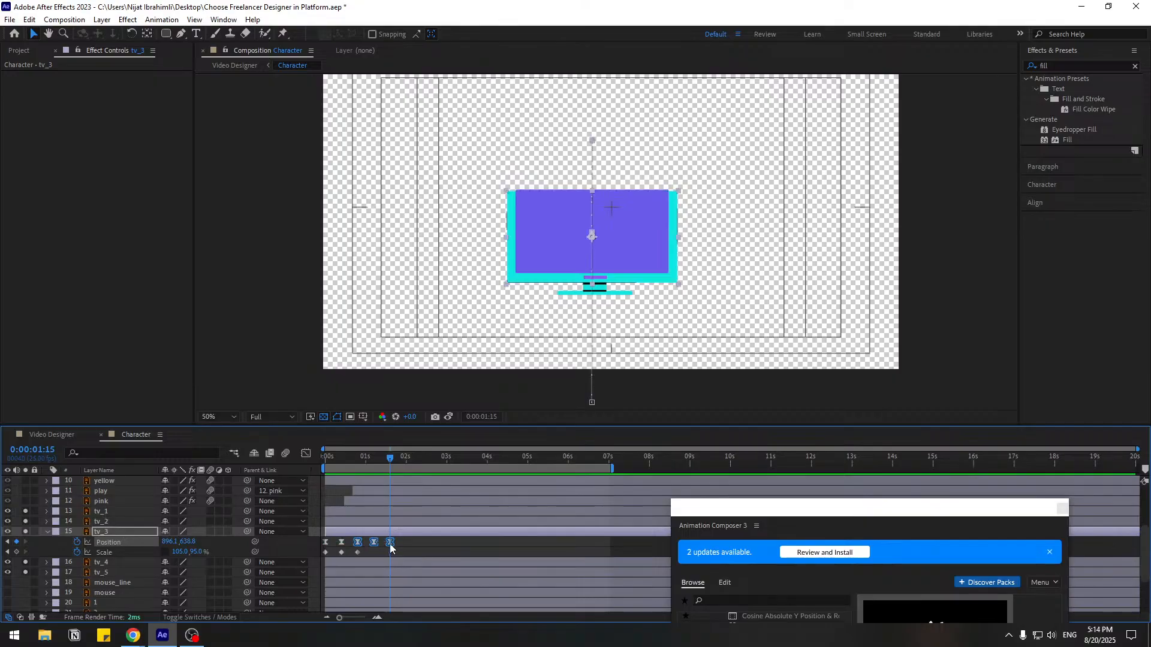
key(space)
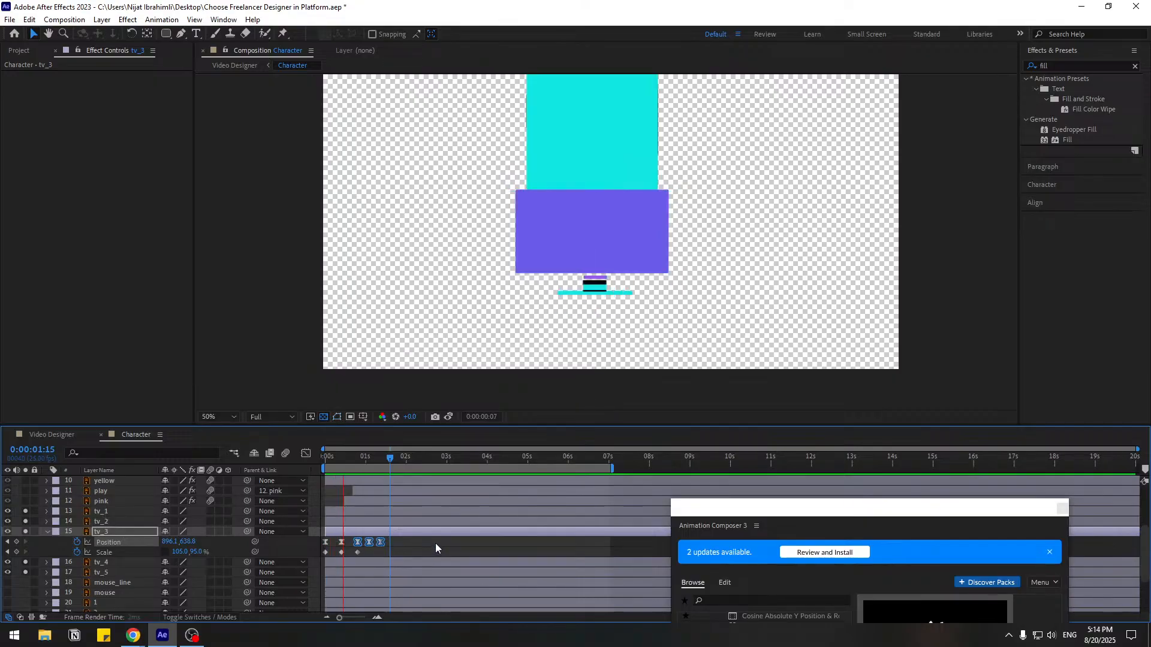
- Stop the preview and keyframe the tv_3 layer's scale at 98, 102% at 0:00:01:02
key(space)
key(slash)
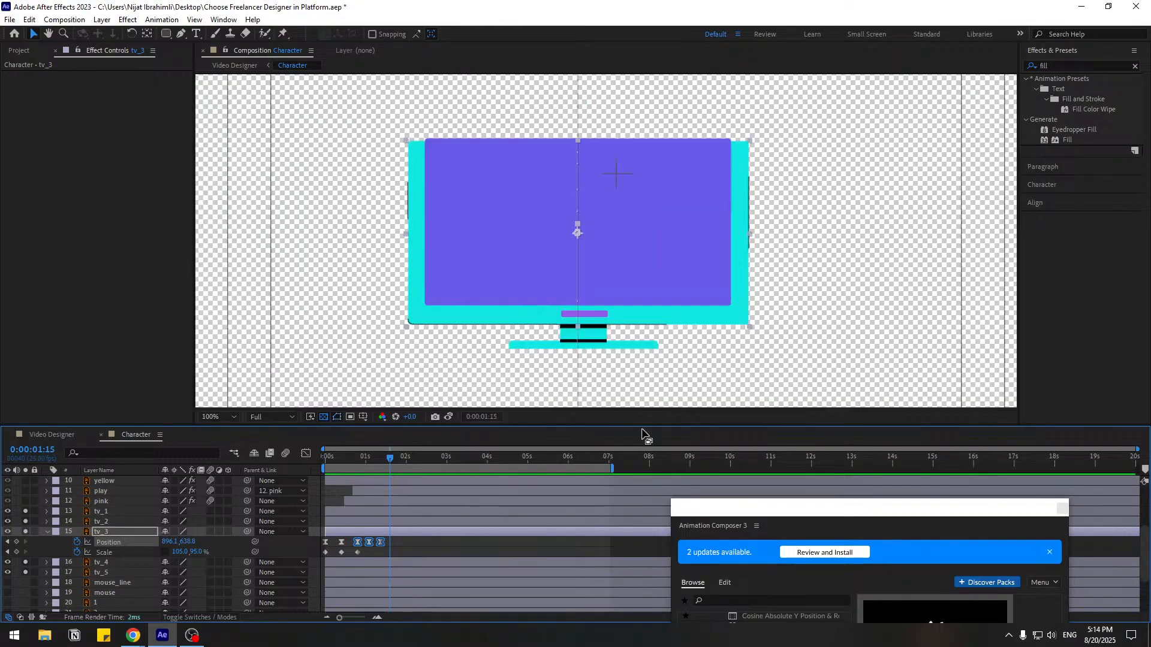
drag(360, 461, 367, 461)
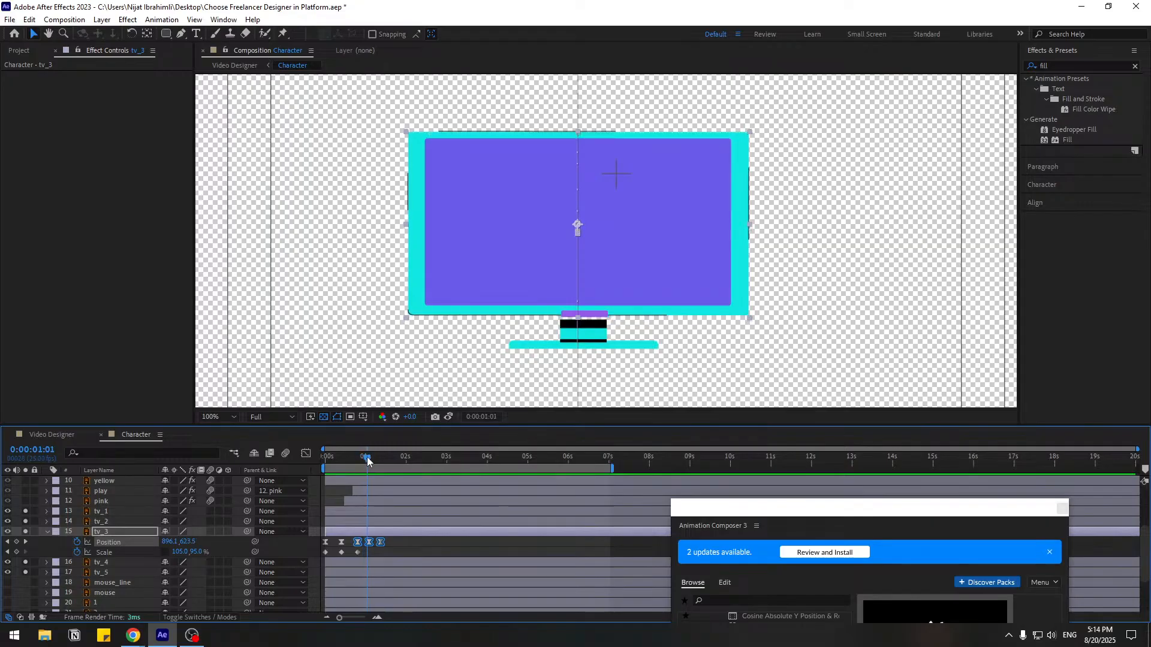
click(396, 548)
key(Page_Down)
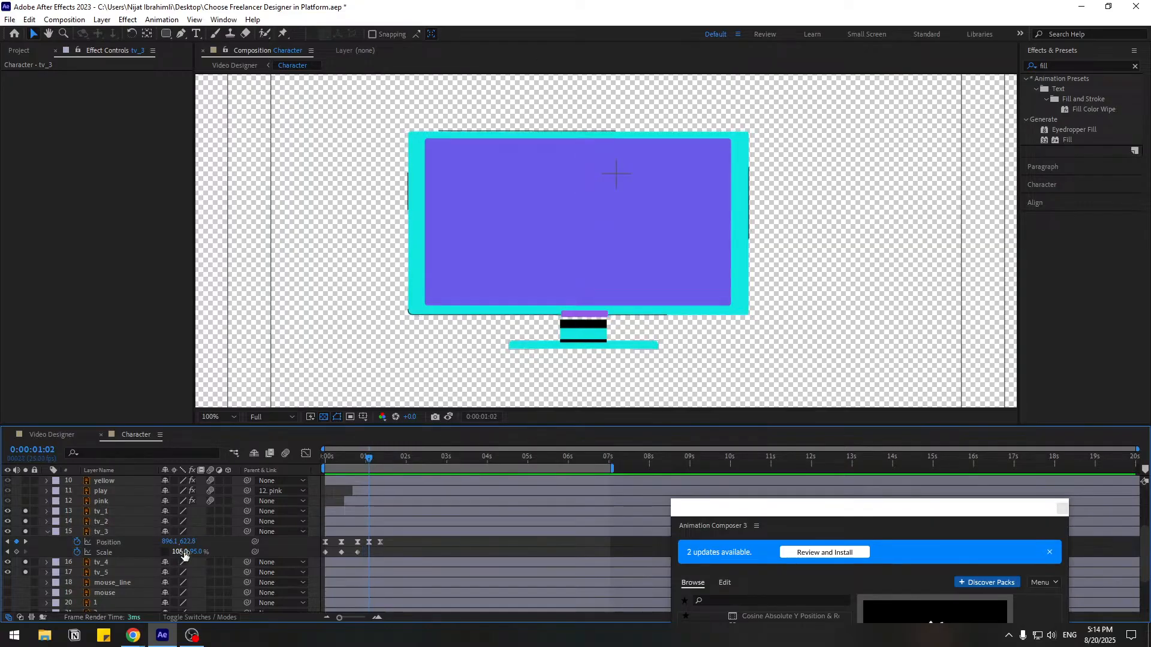
click(183, 553)
text(98)
key(Return)
click(207, 552)
text(100)
key(Return)
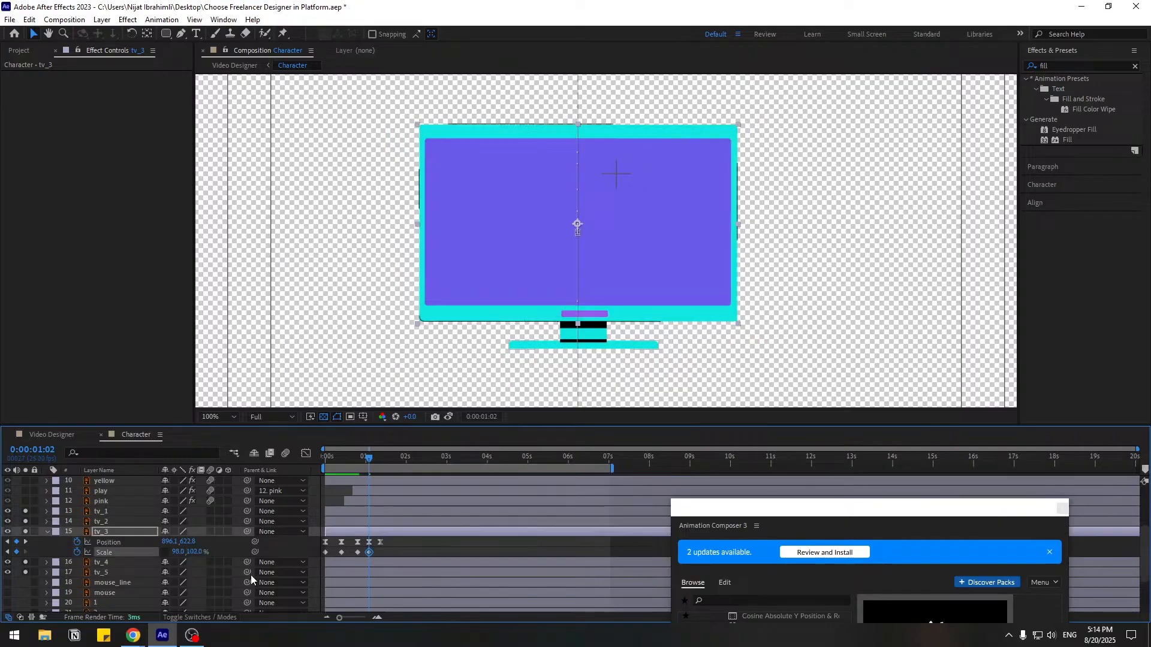
- Add a final scale keyframe of 100, 100% to the tv_3 layer at 0:00:01:09
key(Page_Down)
key(Page_Down)
key(Page_Down)
key(Page_Down)
key(Page_Down)
key(Page_Down)
key(Page_Down)
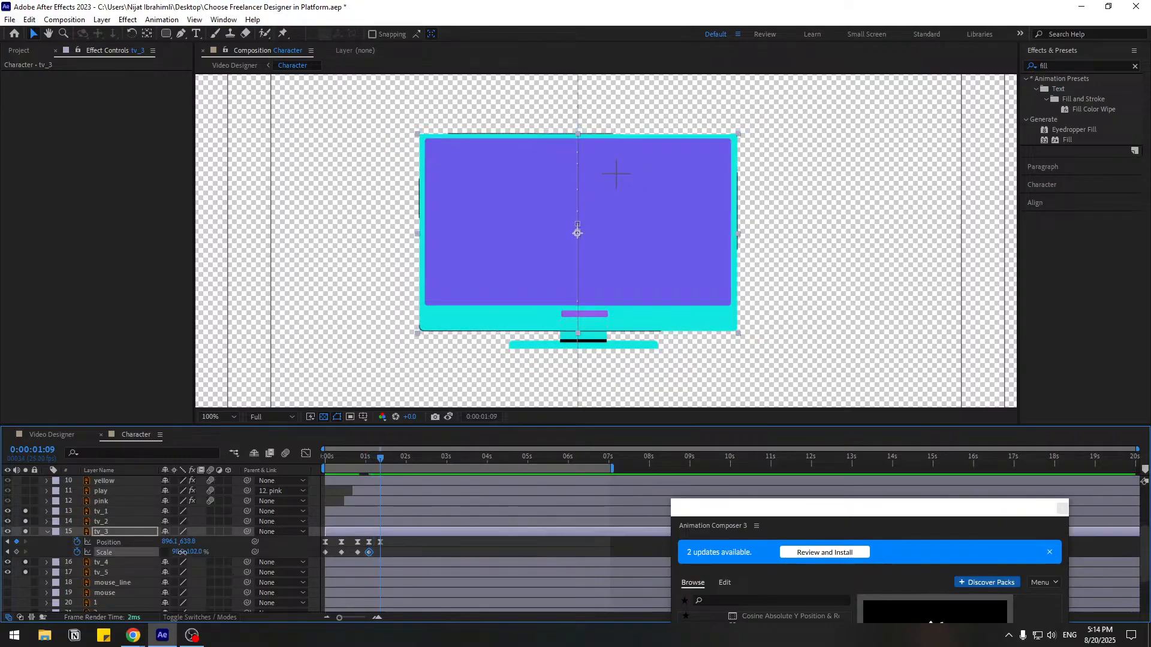
key(Return)
click(201, 553)
text(100)
key(Return)
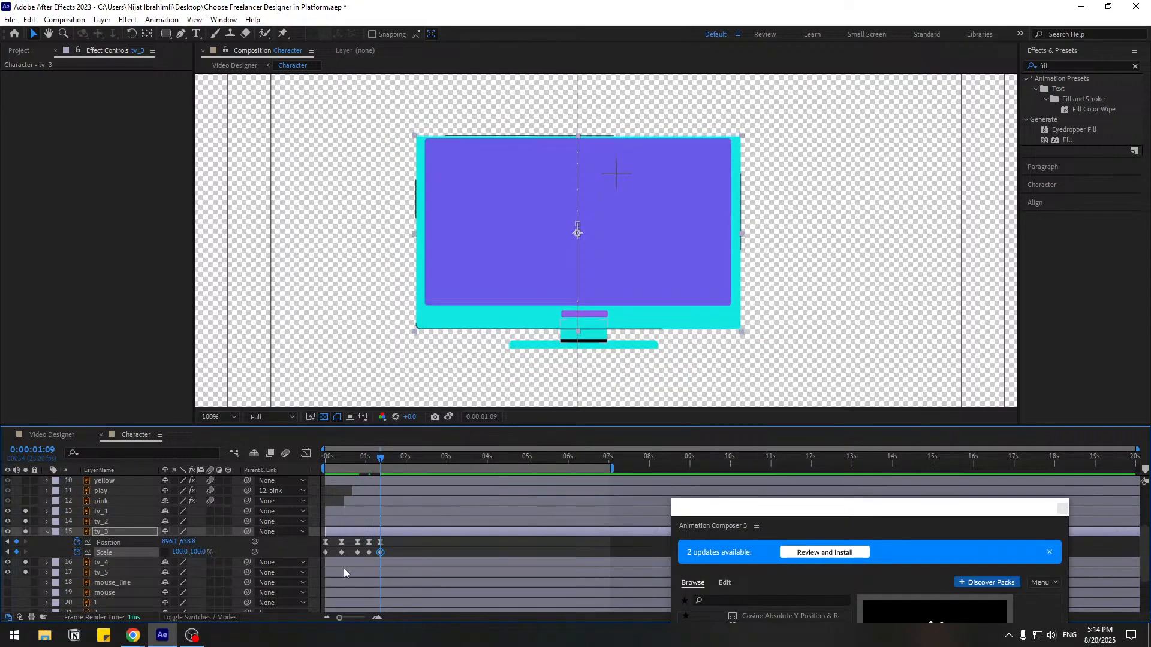
- Preview the monitor frame's entrance and apply Easy Ease to all scale keyframes of the tv_3 layer
key(space)
key(space)
drag(394, 552, 319, 562)
right_click(326, 553)
mouse_move(390, 543)
click(507, 465)
click(396, 543)
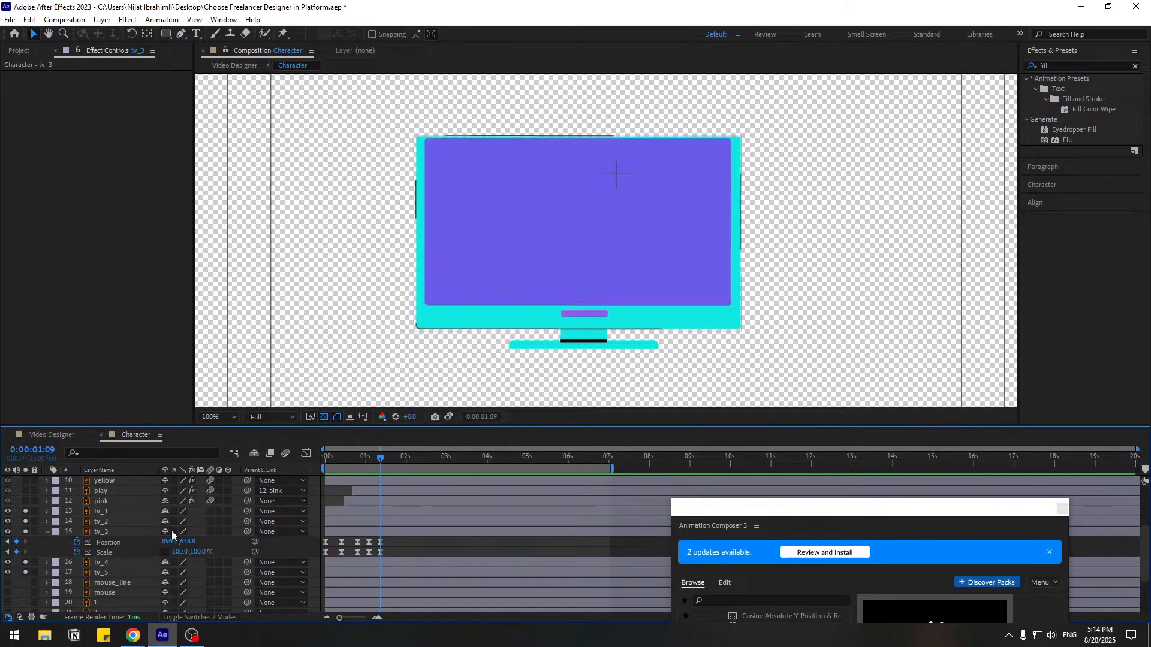
- Move the purple tv_2 screen slightly straight down to sit centred within the cyan monitor frame
click(99, 521)
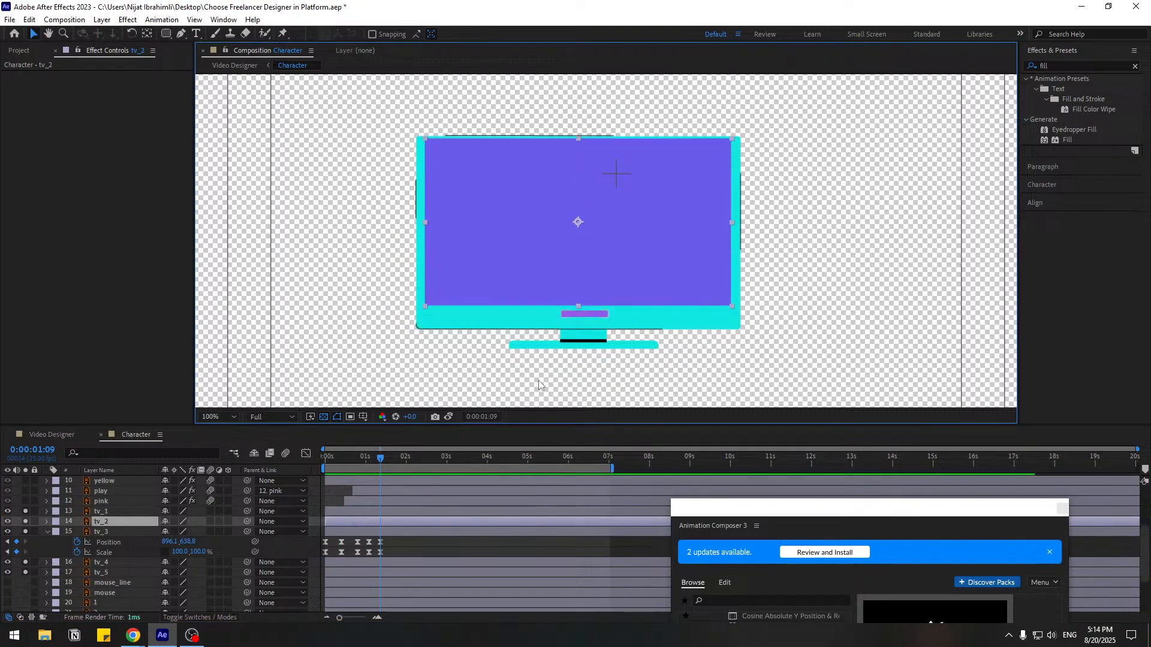
click(396, 467)
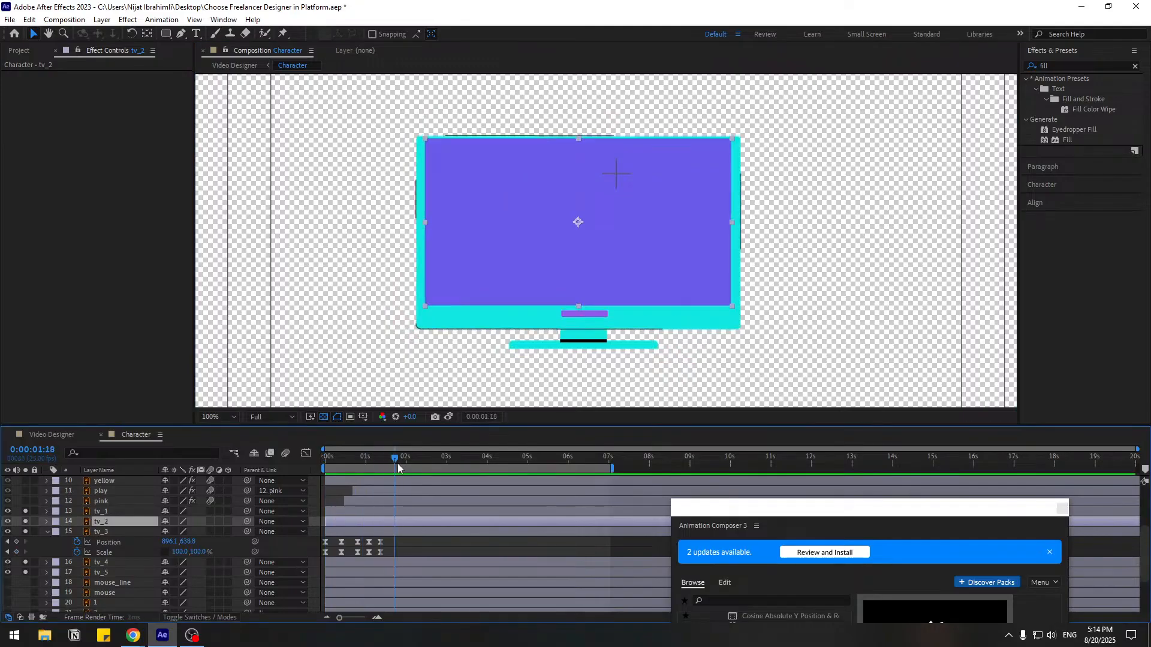
drag(652, 208, 654, 219)
mouse_move(395, 459)
mouse_down()
mouse_move(327, 460)
mouse_move(404, 458)
mouse_move(370, 459)
mouse_move(391, 458)
mouse_up()
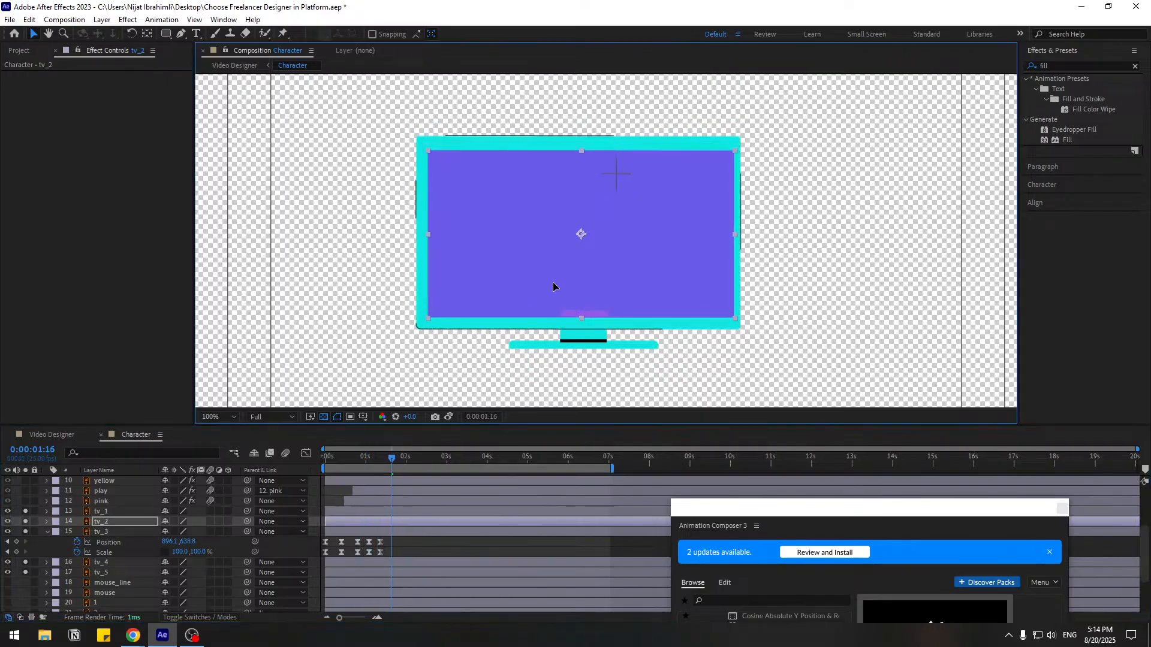
key(ctrl+z)
drag(560, 277, 559, 282)
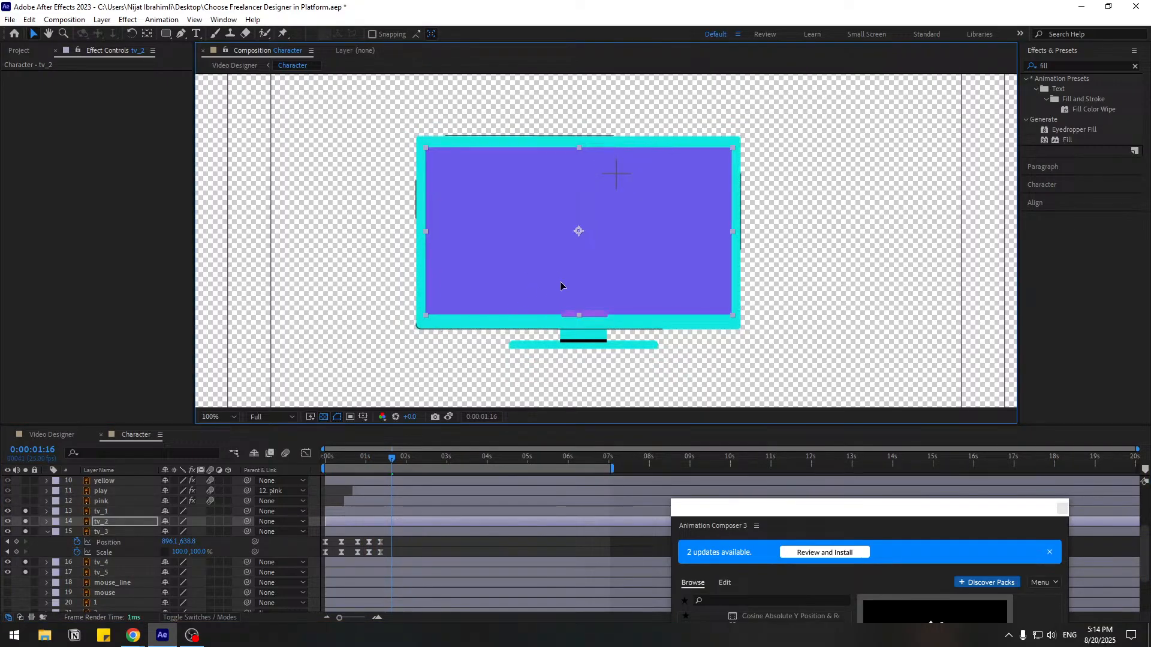
- Start the tv_2 layer at 0:00:01:16 and keyframe its scale from 0, 100% there to 100, 100% just before three seconds
key(s)
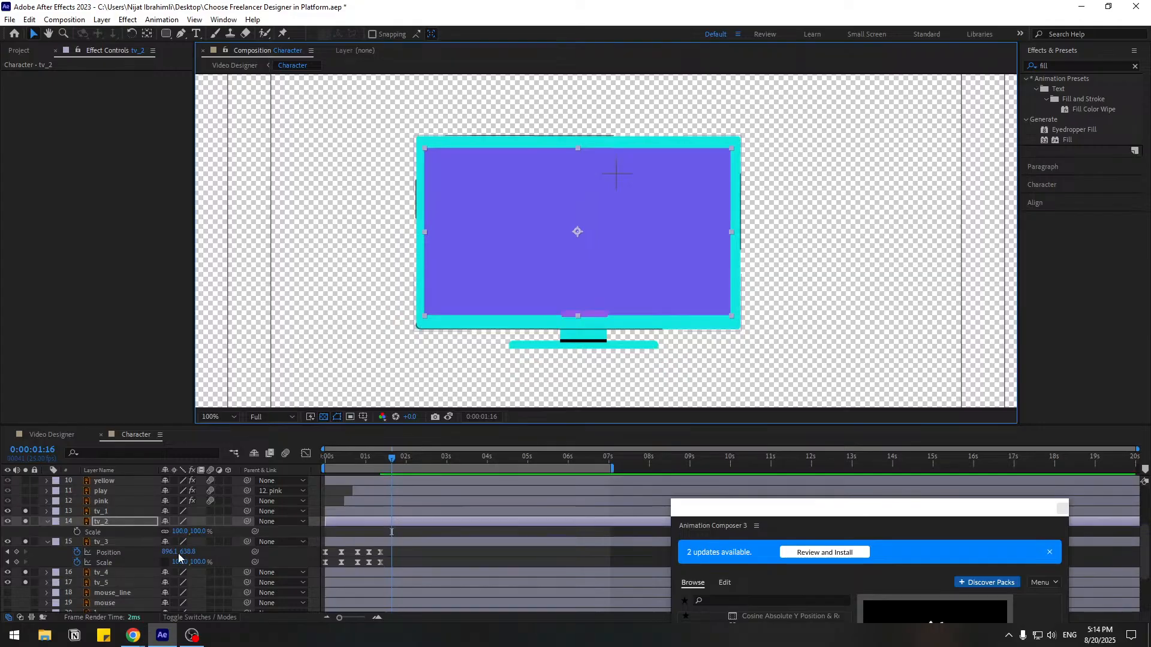
drag(334, 523, 391, 522)
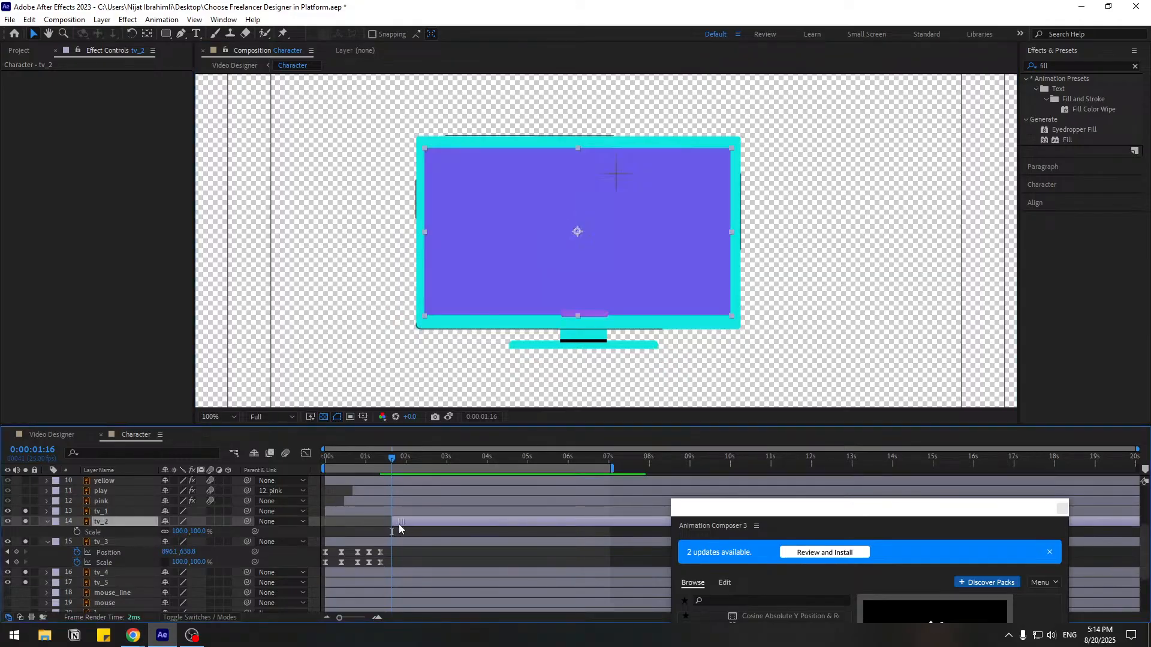
click(76, 532)
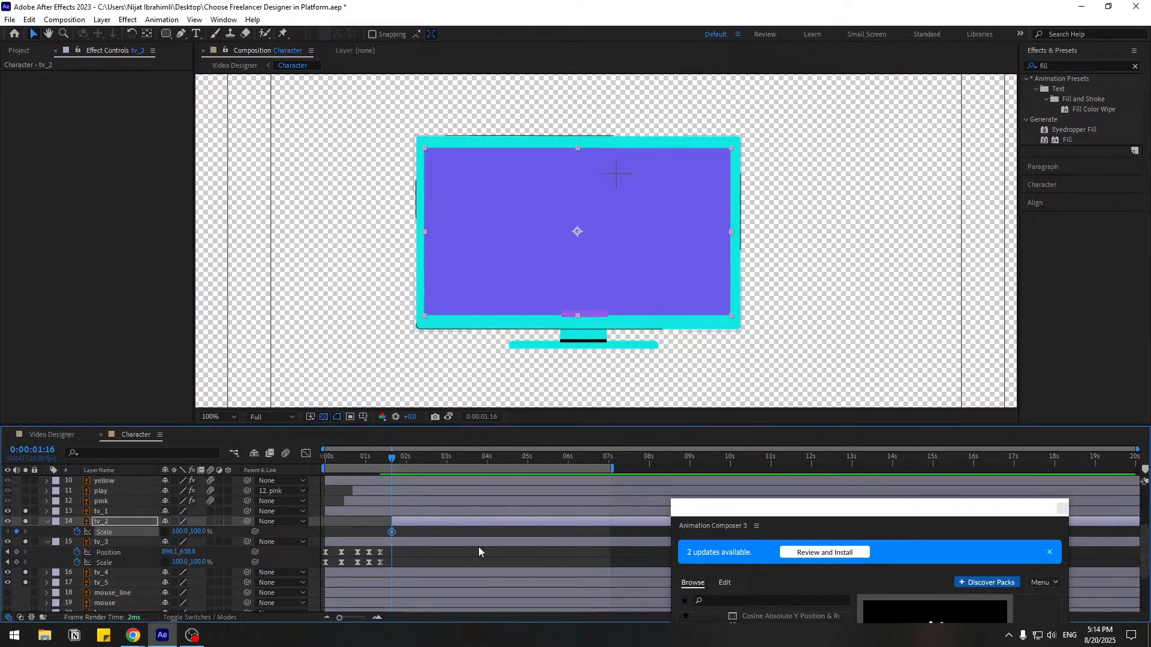
drag(393, 532, 445, 533)
drag(188, 532, 174, 535)
click(177, 532)
text(0)
key(Return)
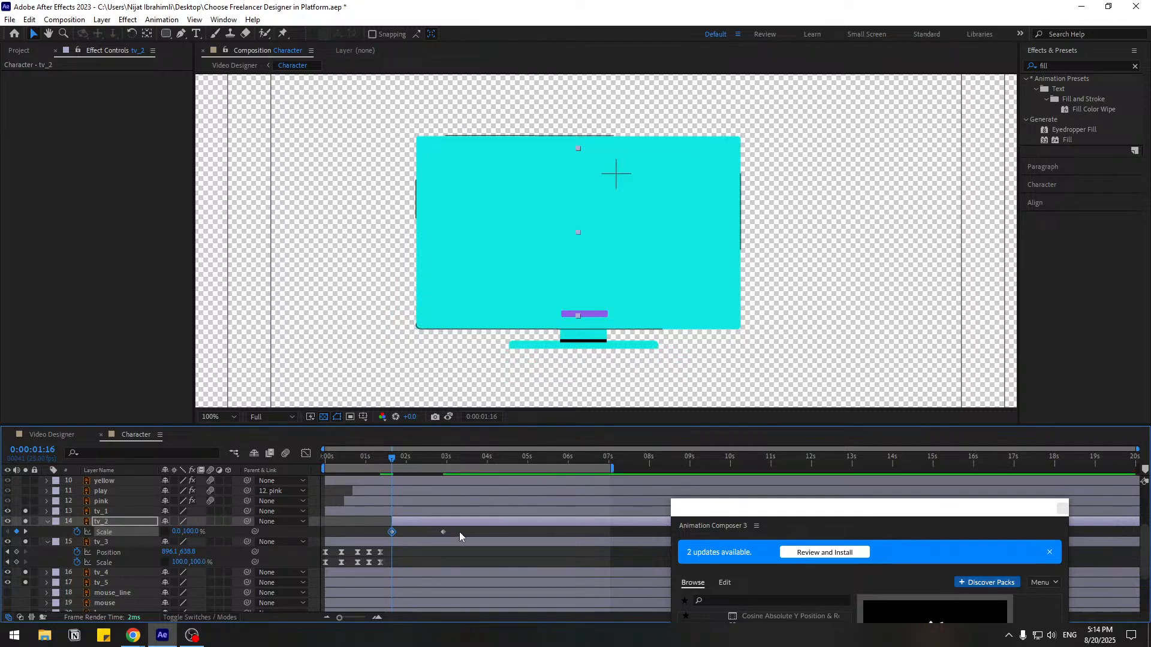
- Apply Easy Ease to both tv_2 scale keyframes and lengthen the first keyframe's outgoing speed handle
right_click(393, 531)
mouse_move(414, 524)
click(590, 446)
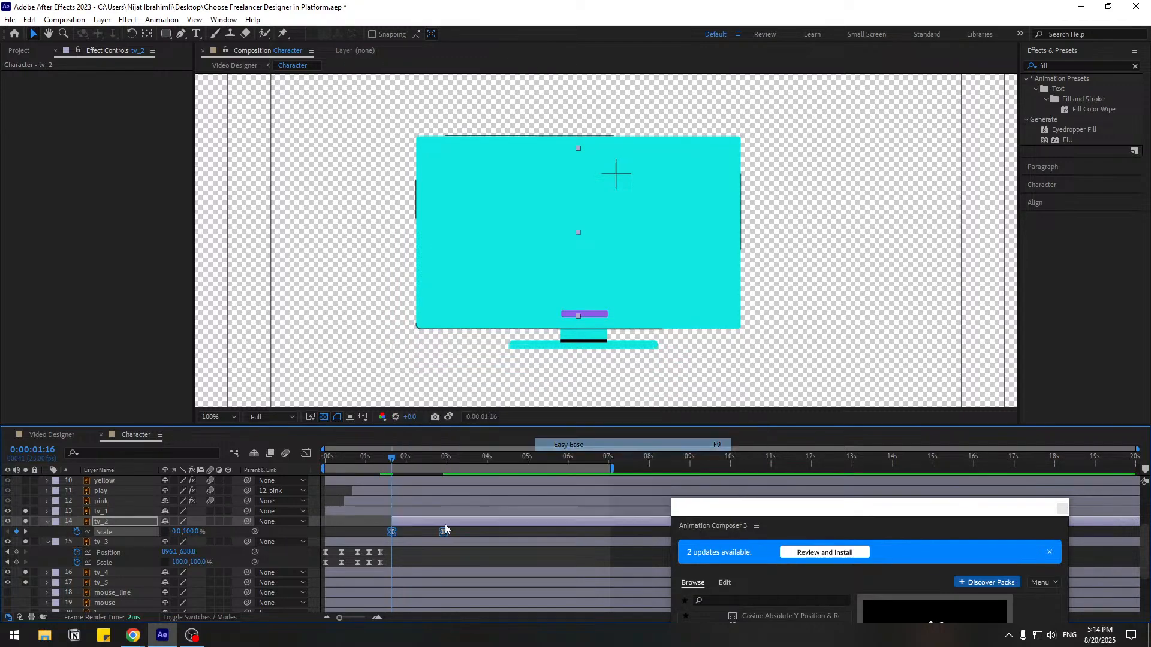
click(306, 453)
drag(367, 568, 412, 589)
click(306, 453)
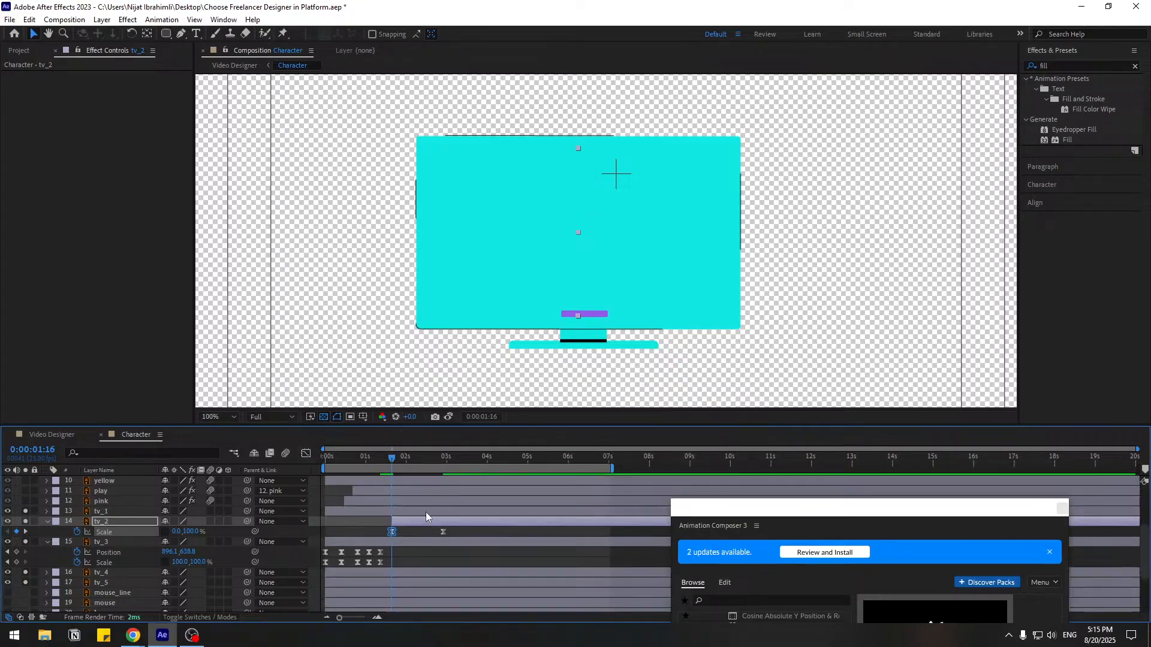
- Shift the tv_2 layer to start at about 0:00:01:00, bring its last scale keyframe to about 0:00:01:24, and preview the reveal
click(421, 522)
key(space)
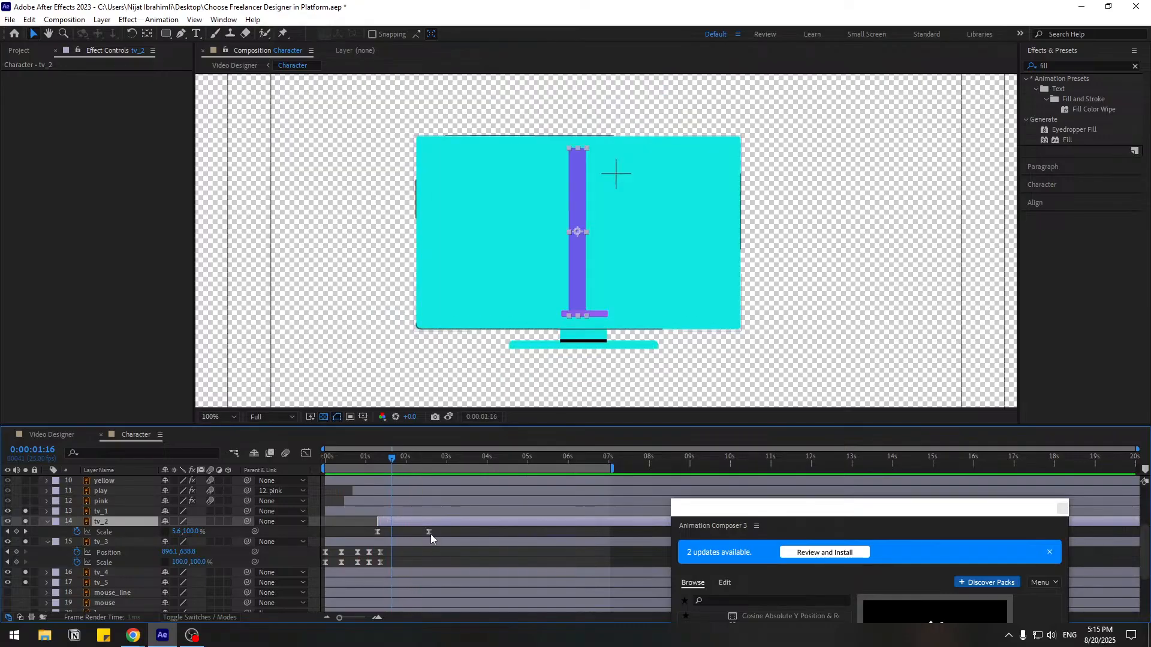
drag(430, 535, 413, 524)
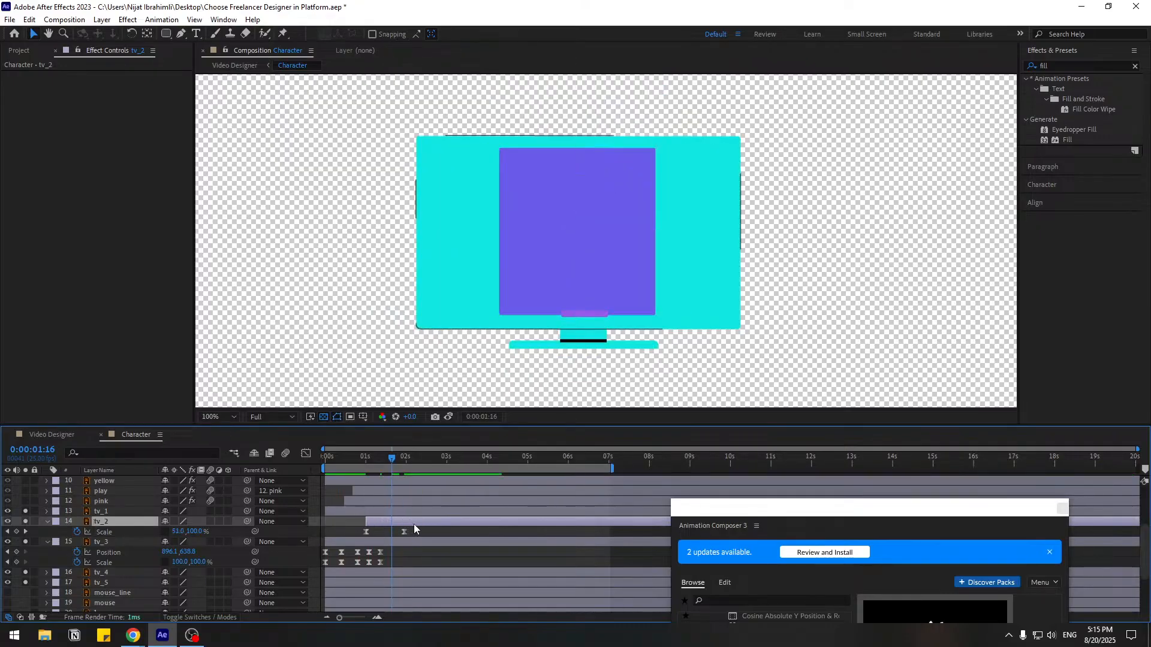
key(space)
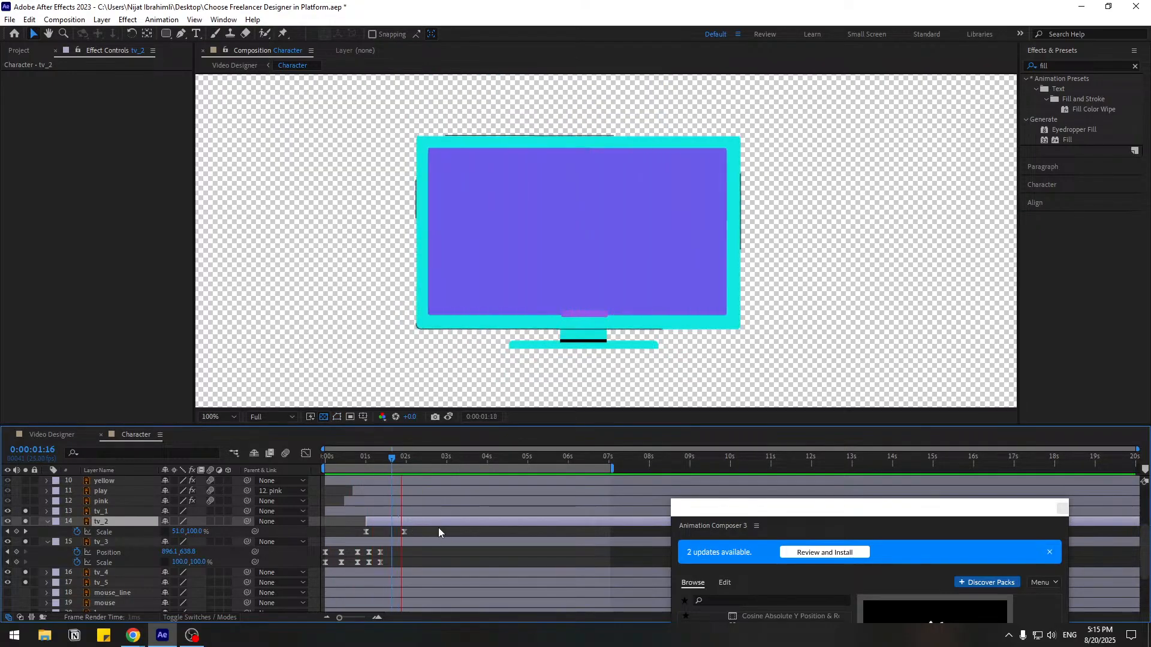
key(space)
- Lengthen the incoming speed handle of tv_2's last scale keyframe so the screen opens faster and settles slowly, and preview it
click(403, 532)
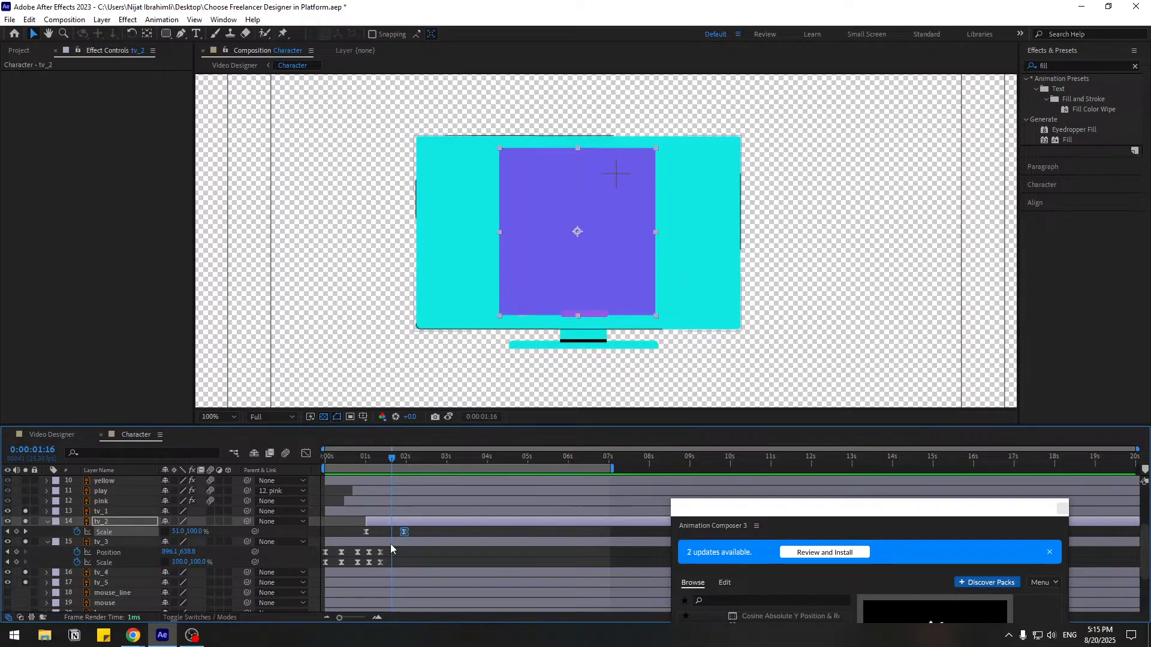
click(306, 454)
scroll(361, 565, up, 5)
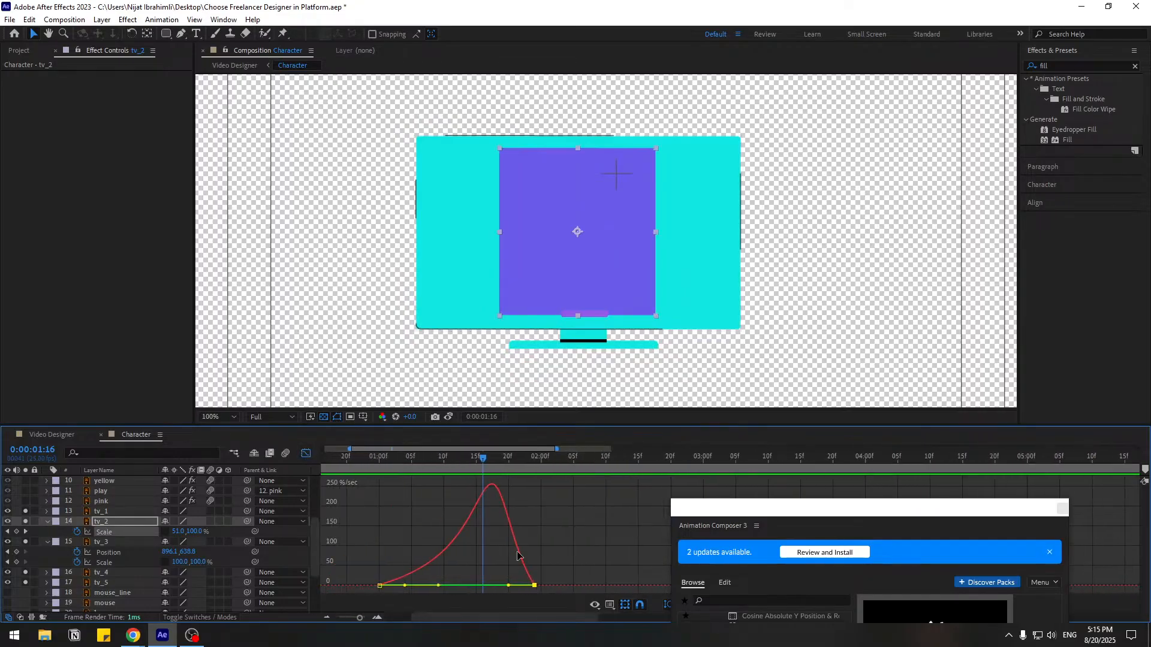
drag(508, 586, 461, 587)
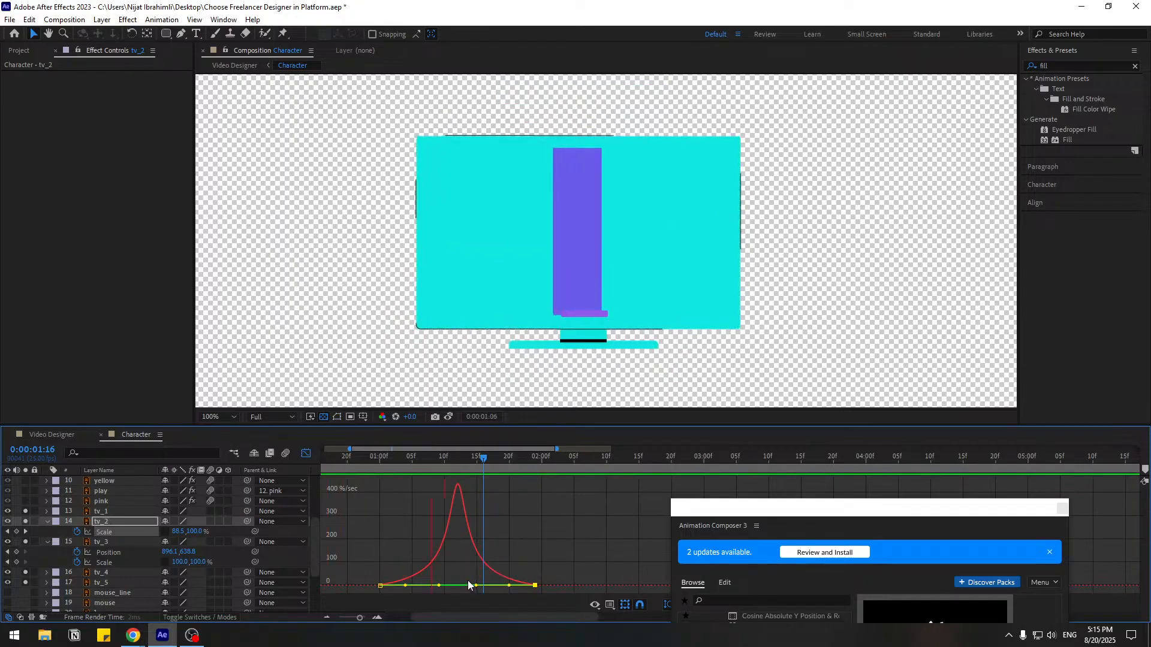
key(space)
click(306, 454)
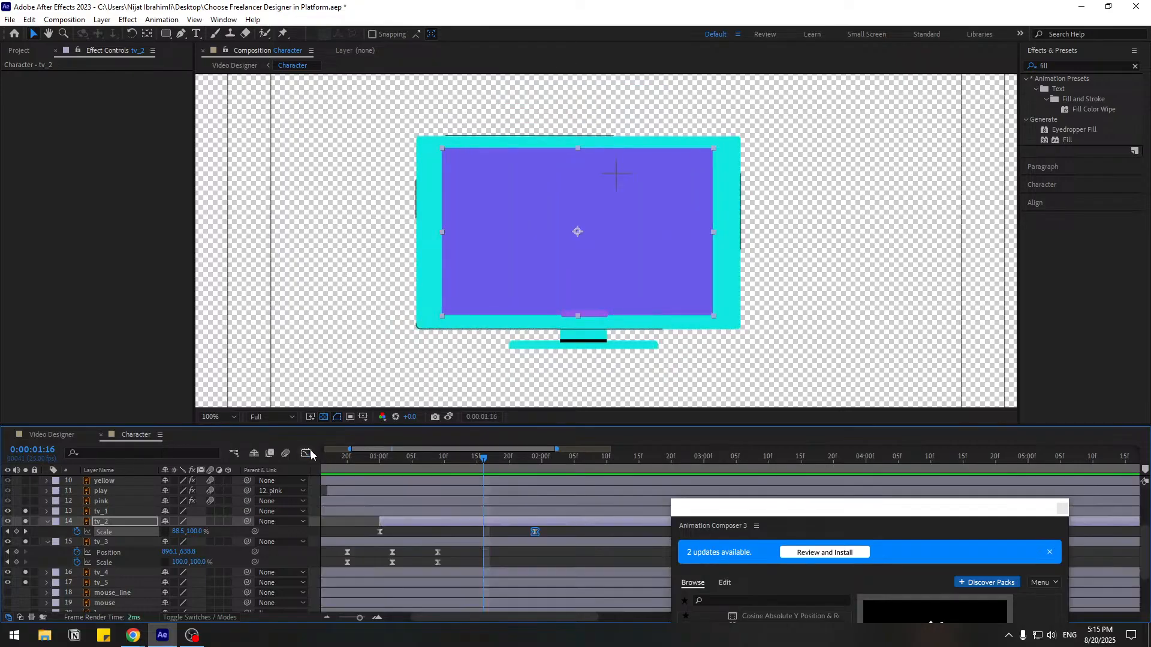
- At 0:00:02:08, parent the tv_2 layer to the tv_3 layer
click(519, 460)
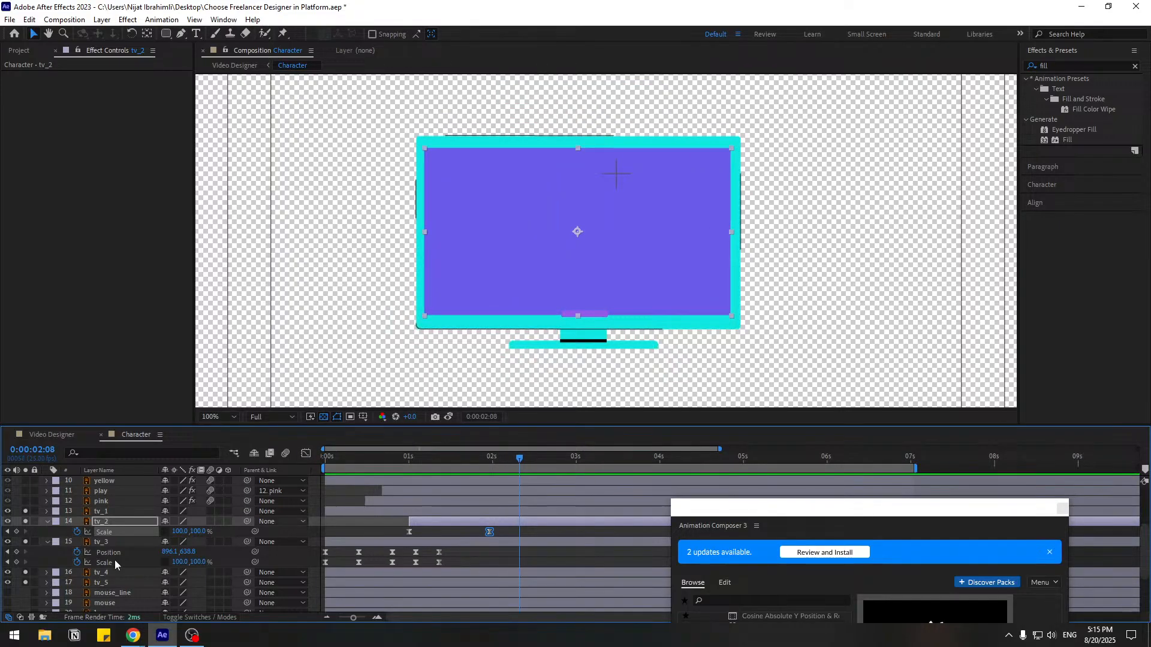
click(105, 522)
drag(249, 519, 106, 542)
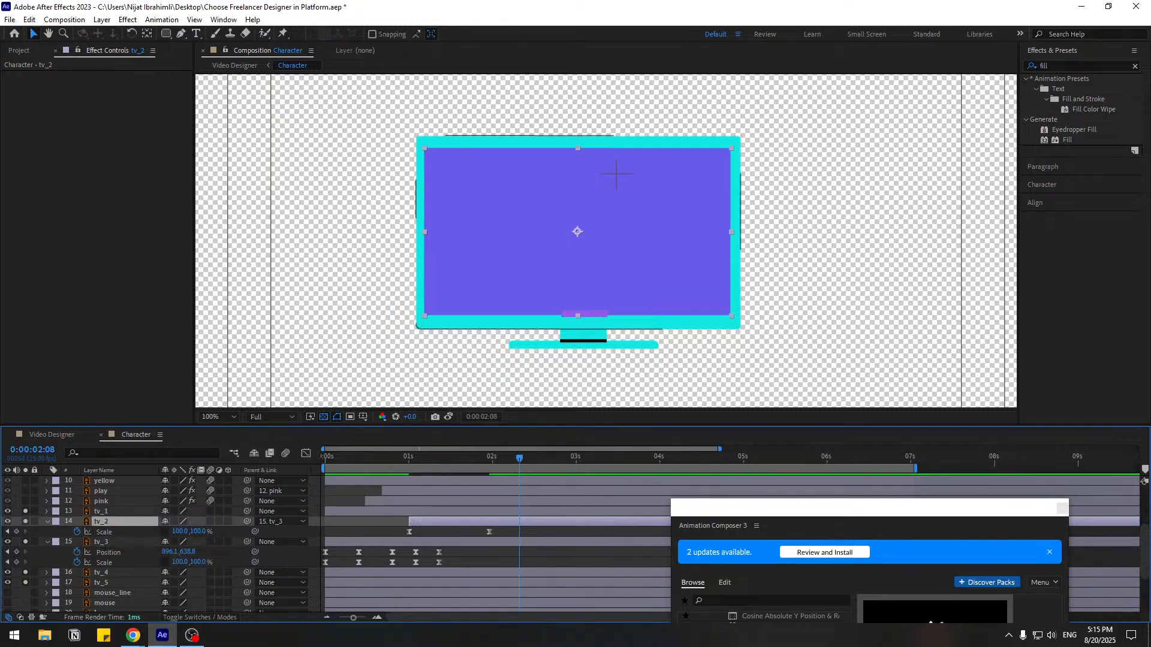
- Preview the parented screen, shift the tv_2 layer earlier to start at about 0:00:00:17, and replay the animation
click(413, 532)
key(space)
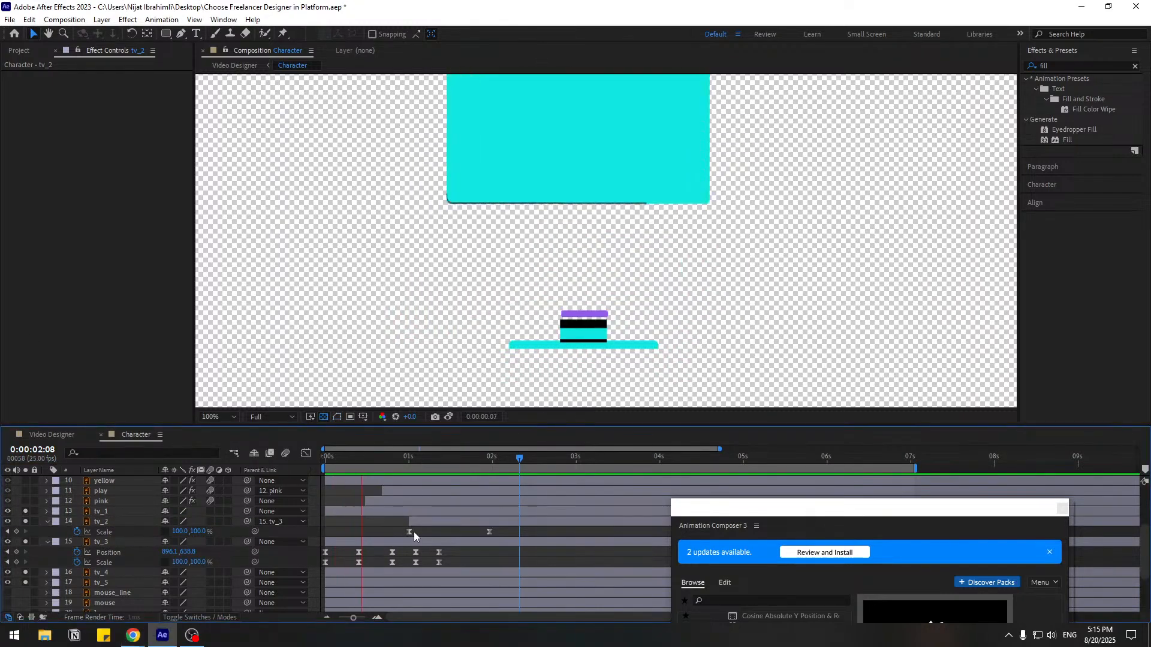
drag(426, 522, 398, 521)
key(space)
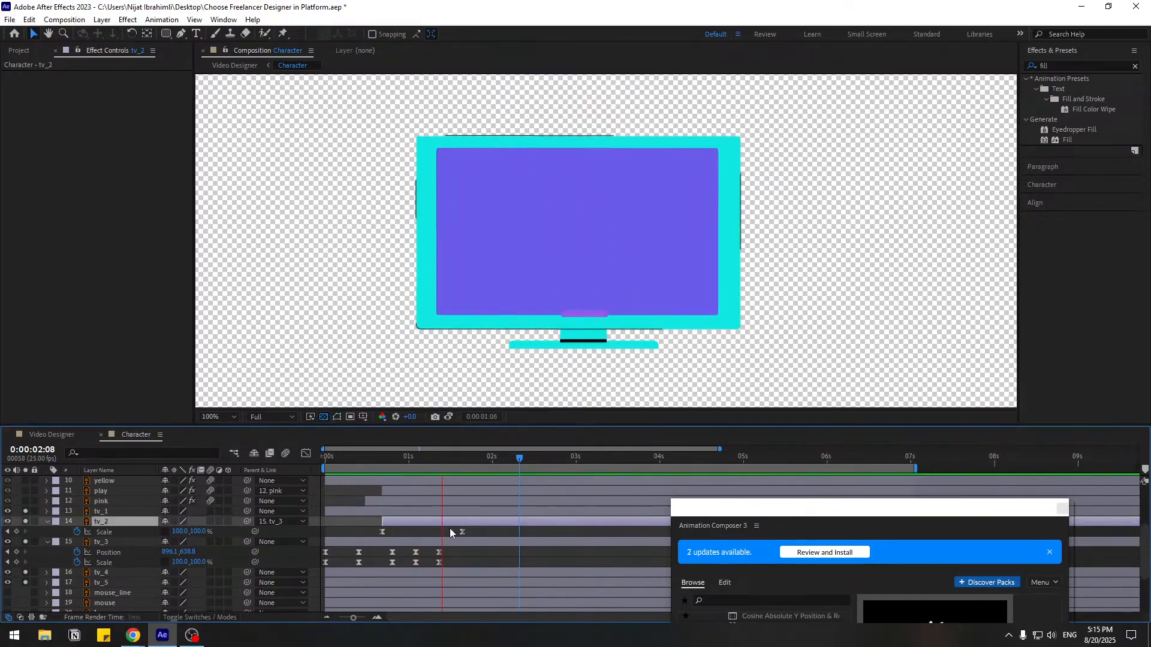
key(space)
key(space)
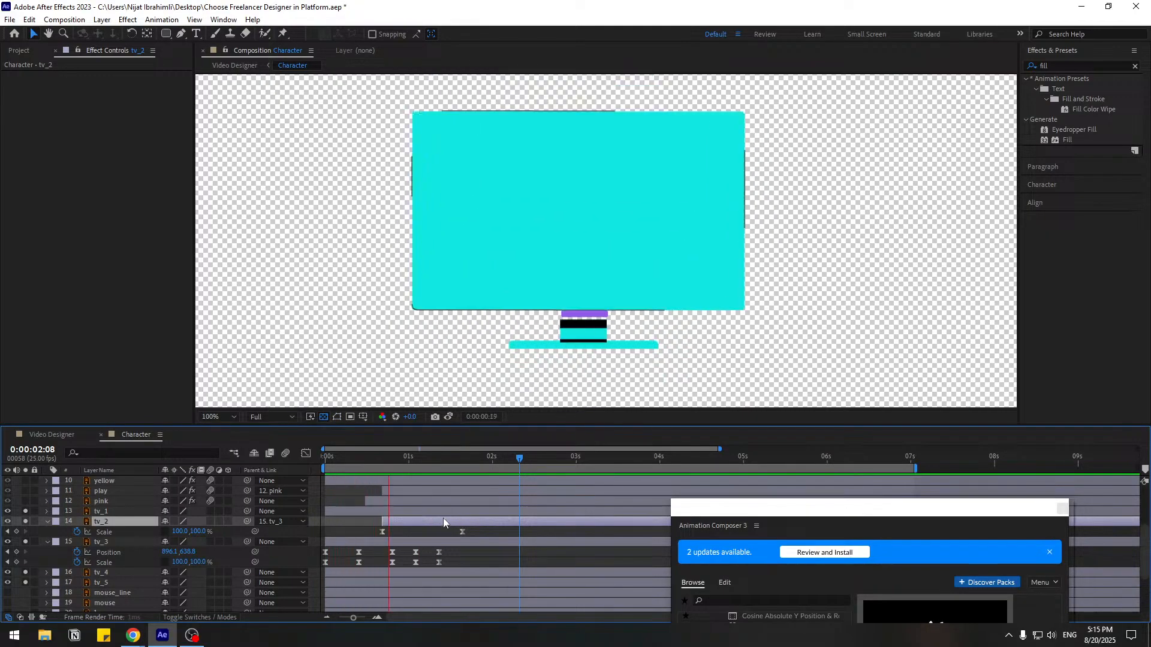
key(space)
- Show the speed graph of all tv_3 position keyframes, magnified from 0:00:00:00
drag(450, 554, 321, 557)
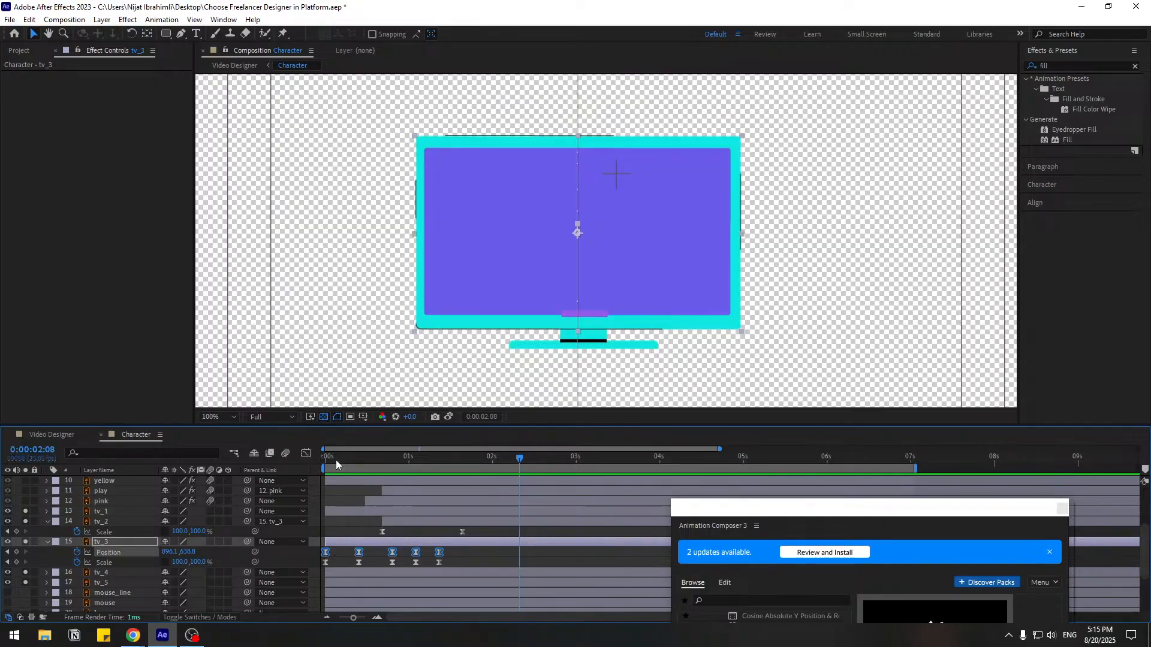
click(307, 454)
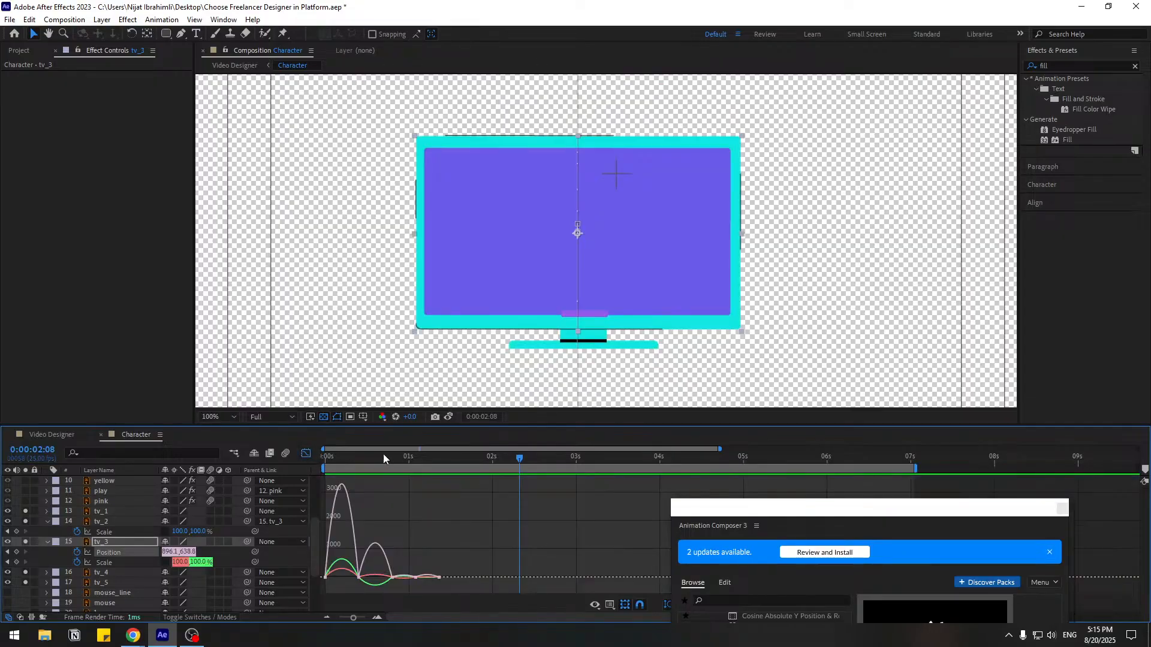
drag(382, 455, 271, 465)
key(equal)
key(equal)
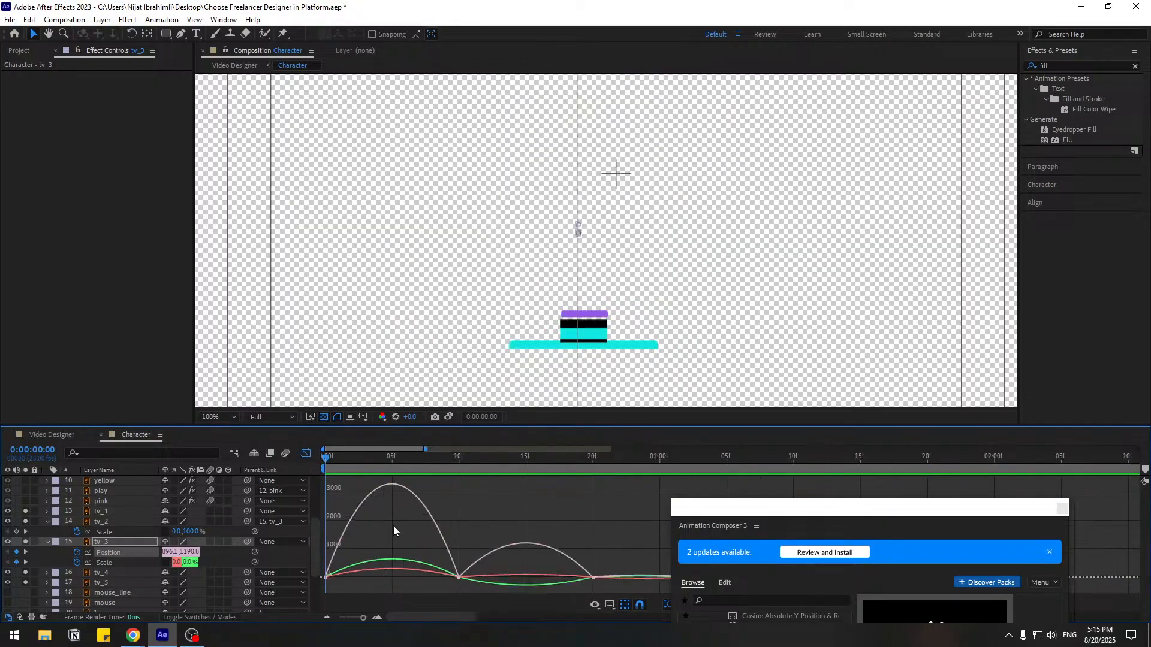
- Try lengthening the outgoing speed handle of tv_3's first position keyframe, and undo each attempt
click(346, 527)
drag(348, 579, 392, 581)
key(ctrl+z)
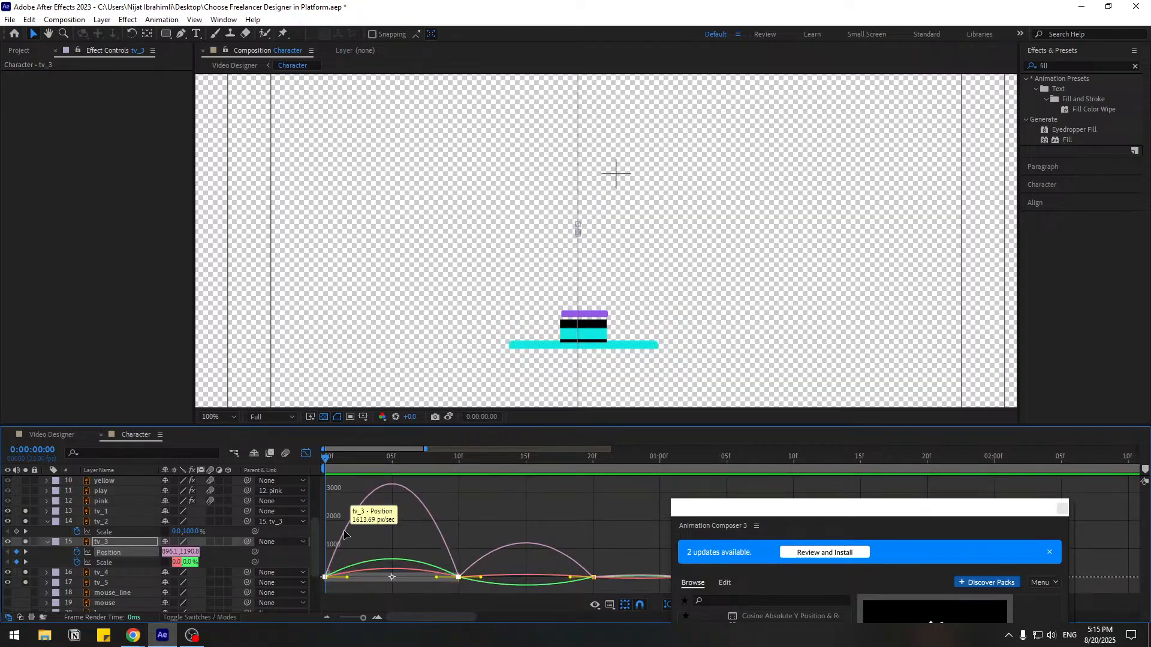
drag(347, 578, 358, 578)
key(ctrl+z)
key(ctrl+z)
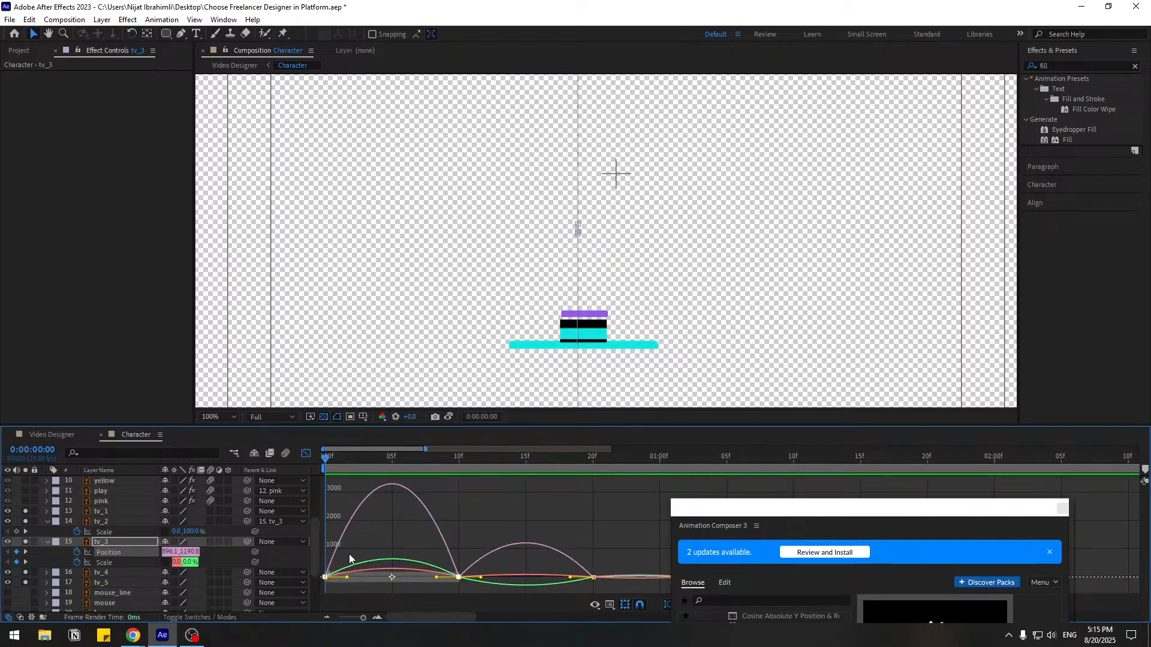
click(348, 553)
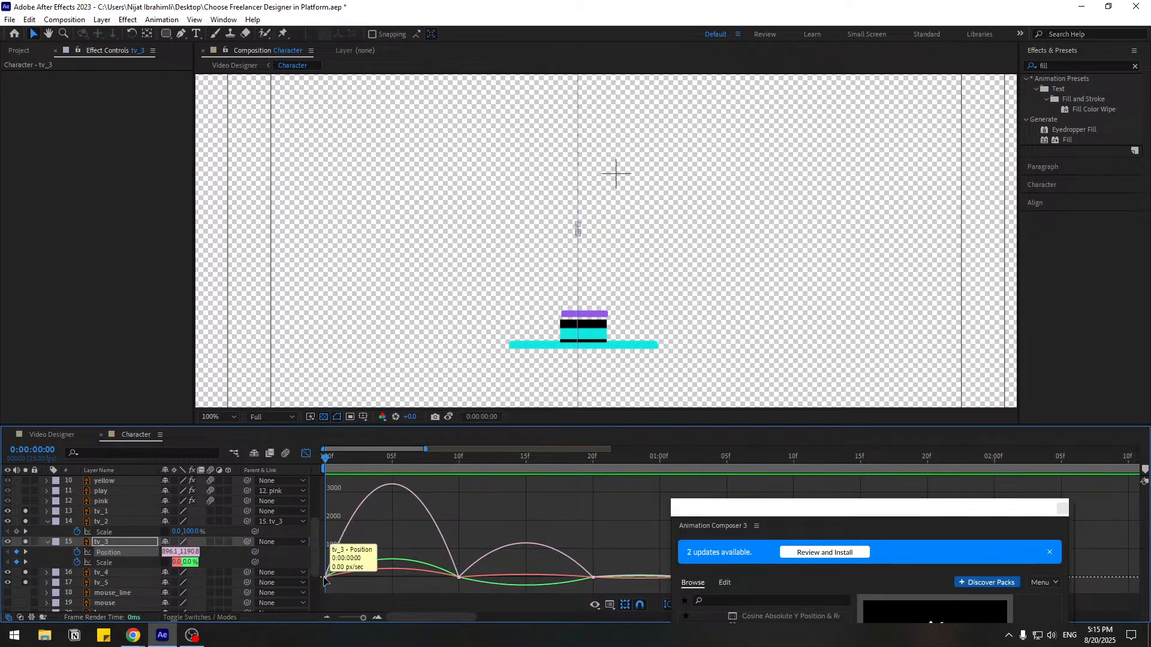
- Lengthen the outgoing speed handle of tv_3's first position keyframe so the speed peaks just before 0:00:00:10, preview it, and close the graph
click(347, 579)
drag(352, 580, 450, 582)
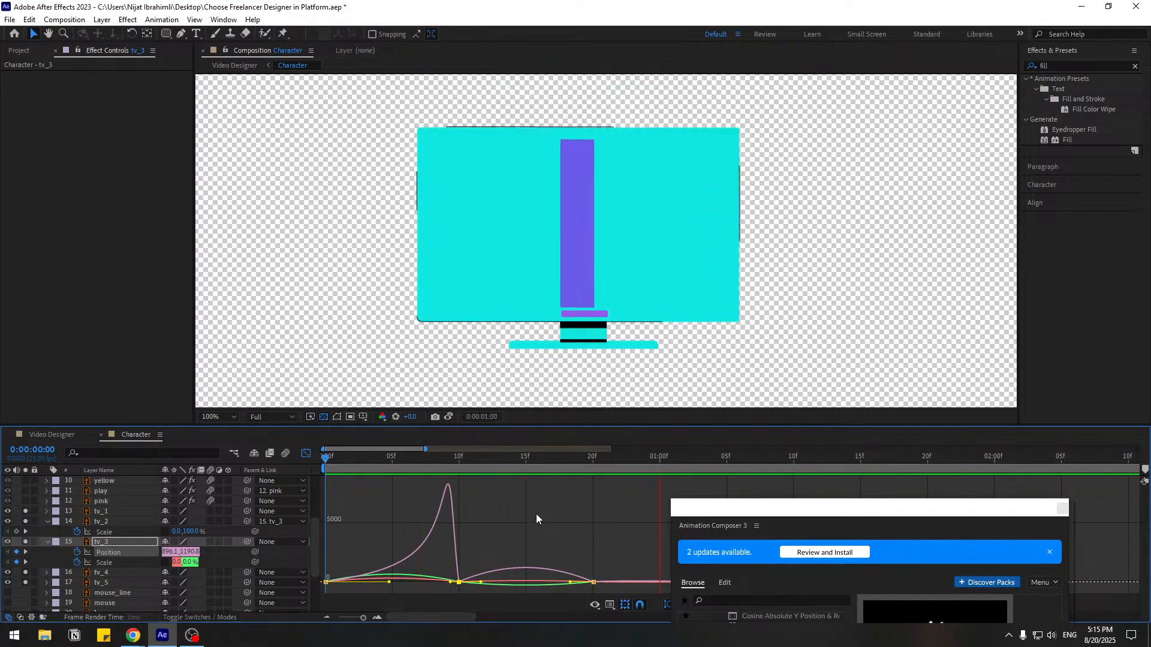
key(space)
scroll(496, 346, down, 1)
key(space)
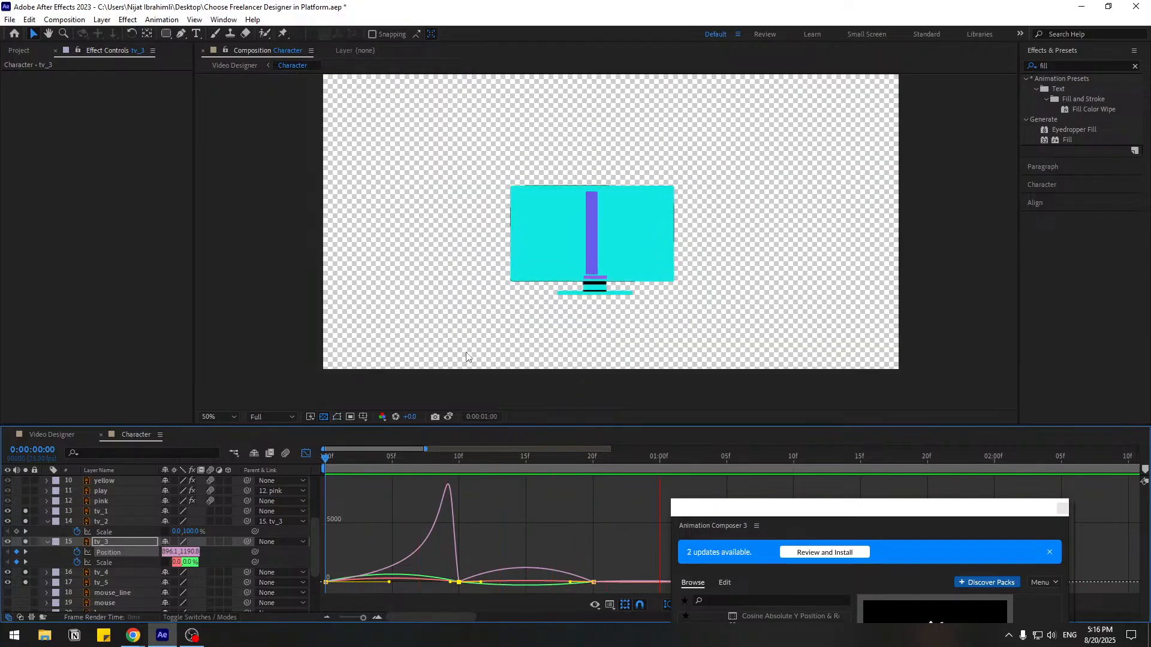
key(space)
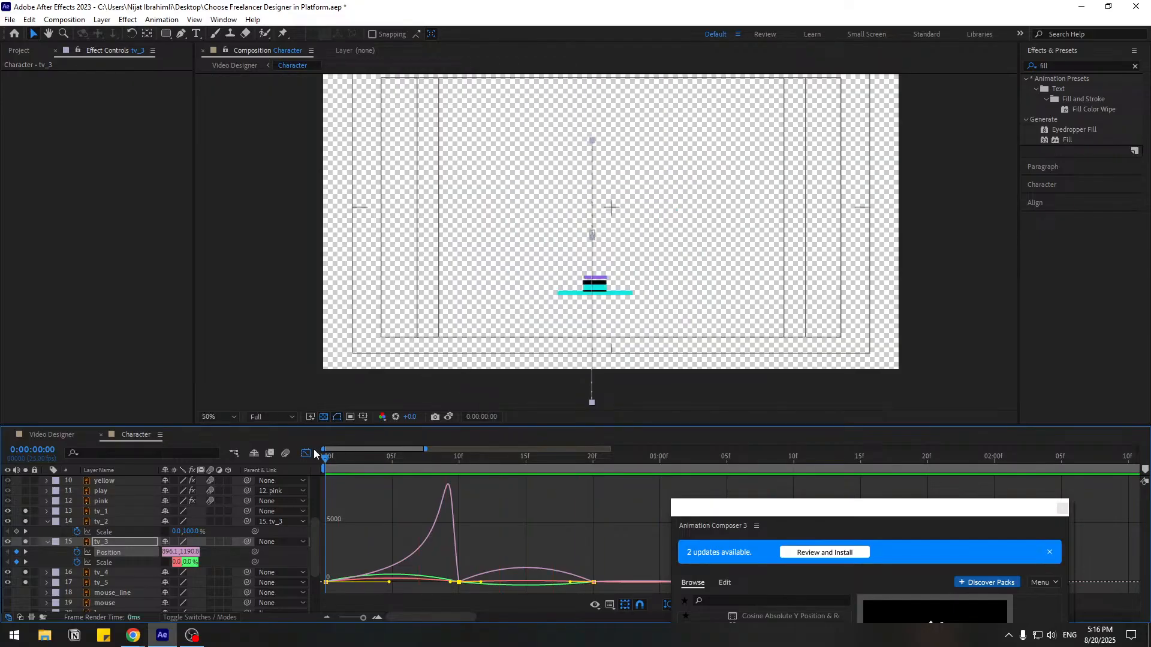
click(307, 453)
scroll(516, 463, down, 3)
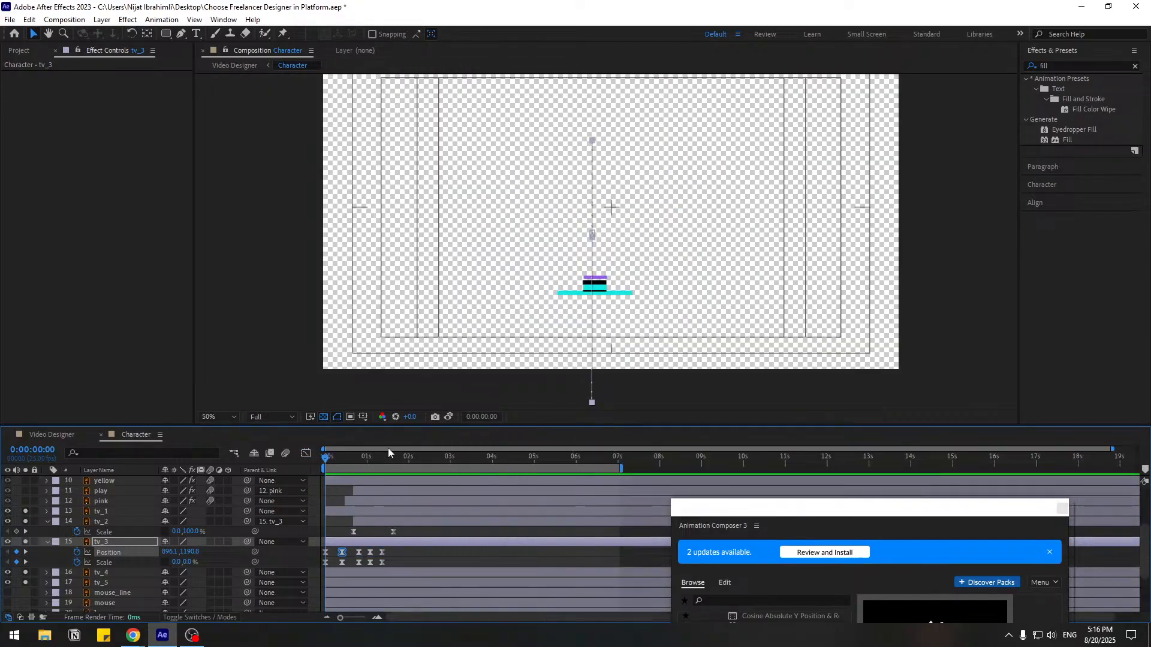
- At 0:00:02:06, nudge the stand layers tv_4 and tv_5 left together to centre them under the monitor frame
drag(344, 460, 416, 463)
key(period)
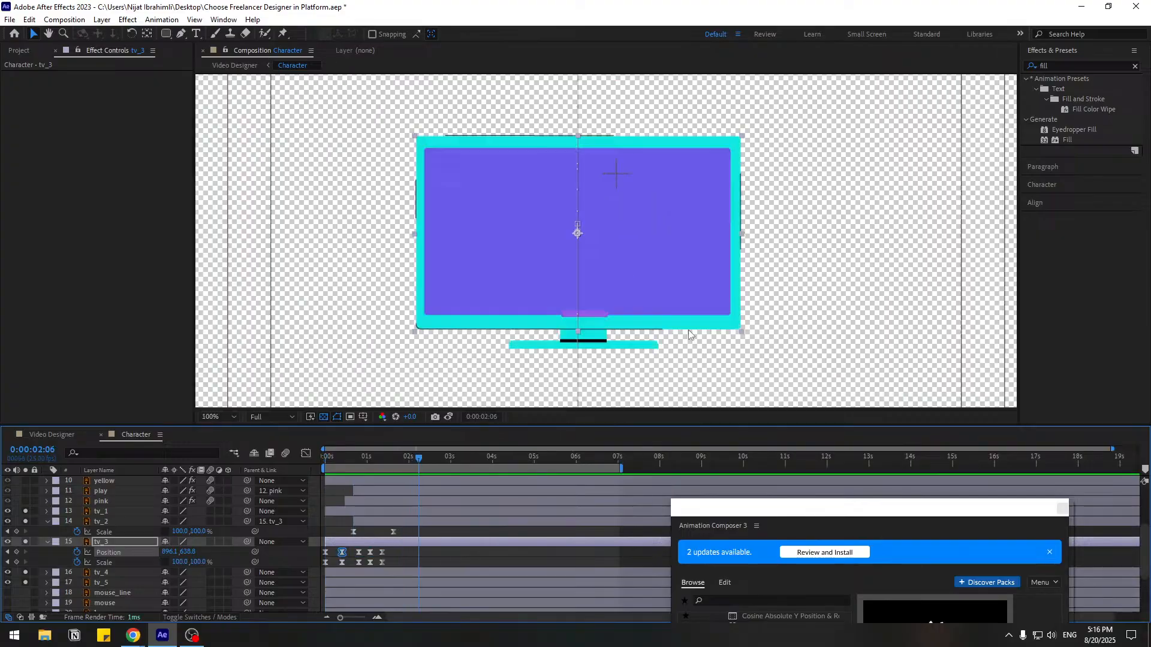
click(557, 530)
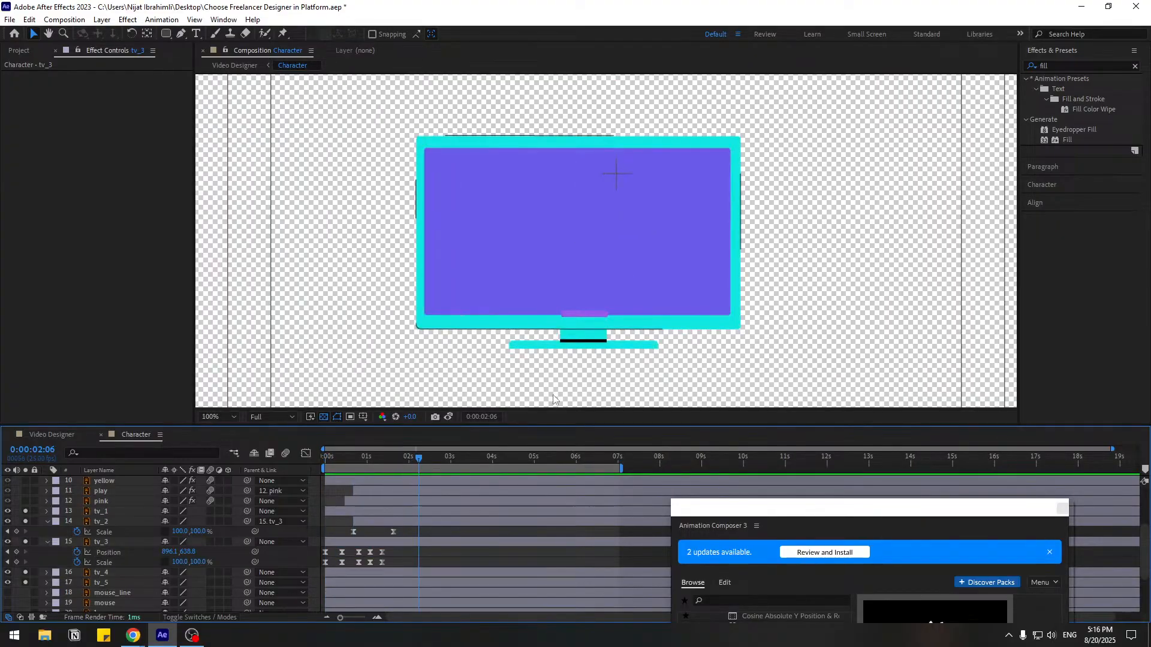
click(541, 344)
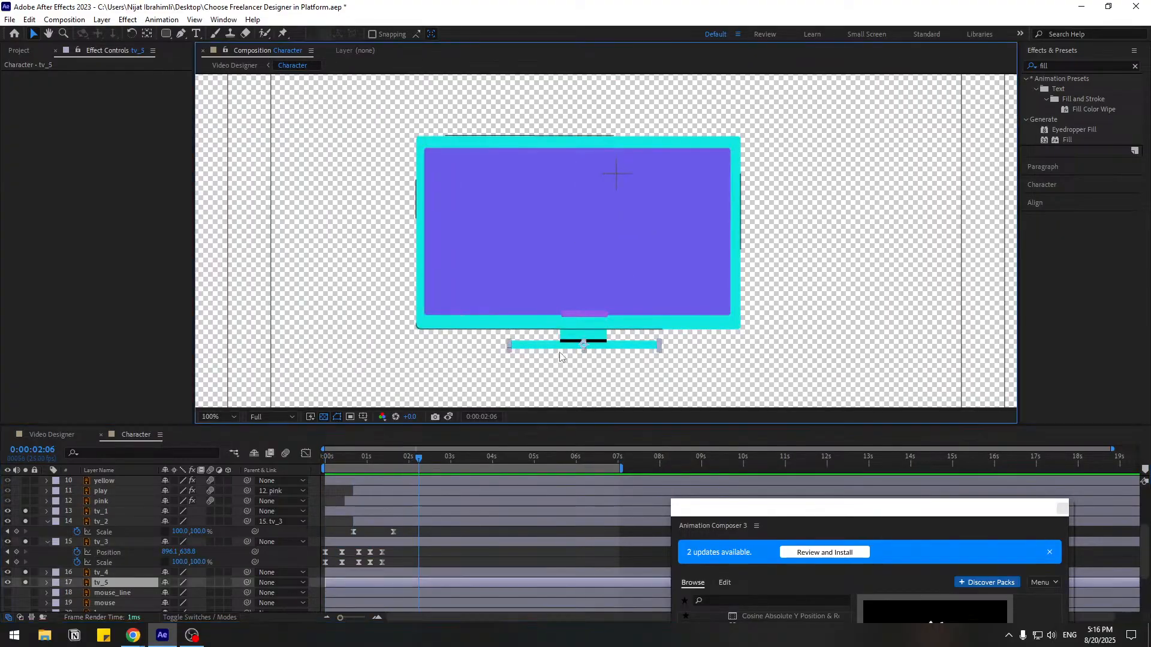
ctrl+click(118, 567)
key(Left)
key(Left)
key(Left)
key(Left)
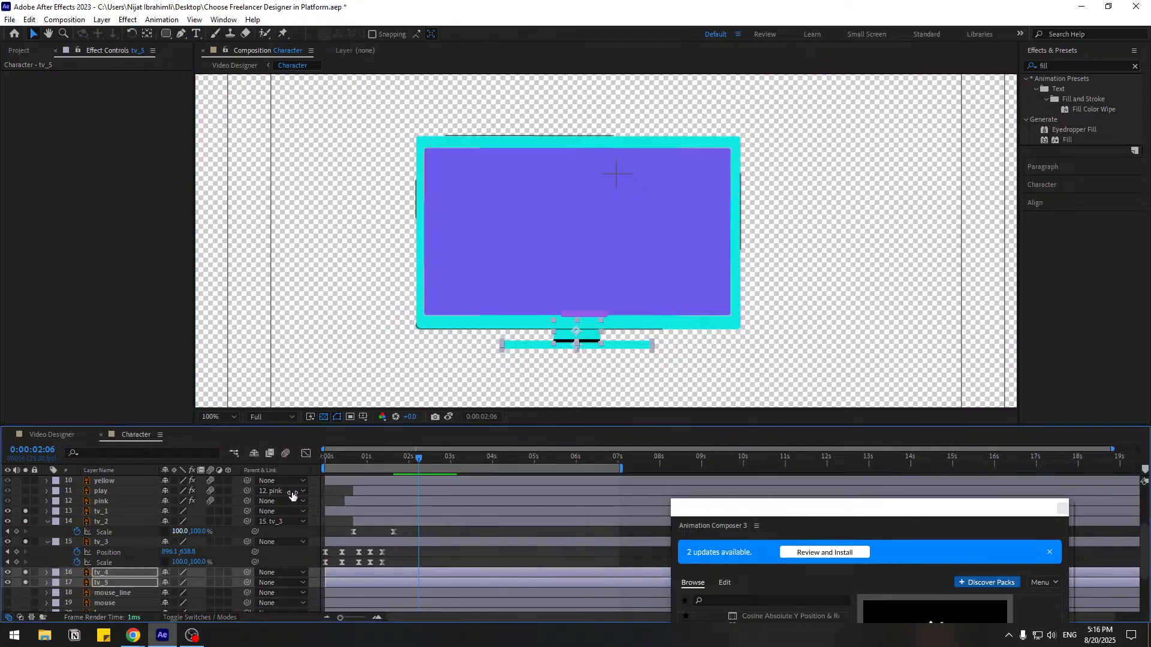
- Move the small purple tv_1 bar left so it lines up with the edges of the stand neck
click(596, 316)
scroll(593, 323, up, 2)
drag(592, 353, 550, 196)
drag(501, 266, 465, 293)
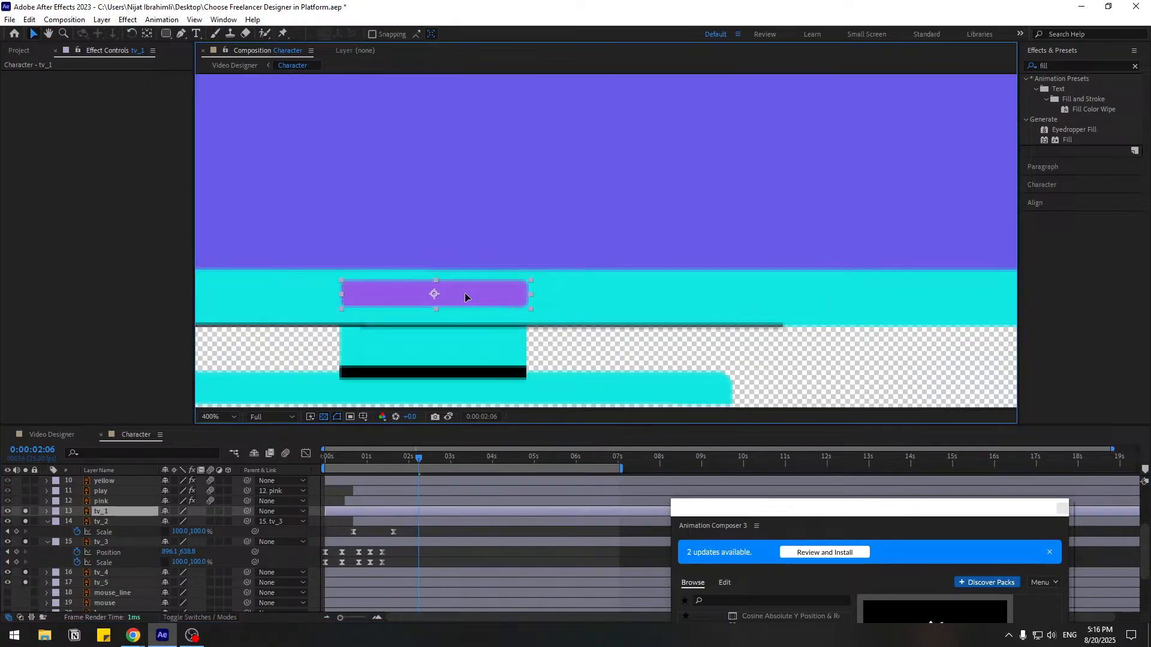
key(F2)
key(/)
drag(672, 302, 707, 347)
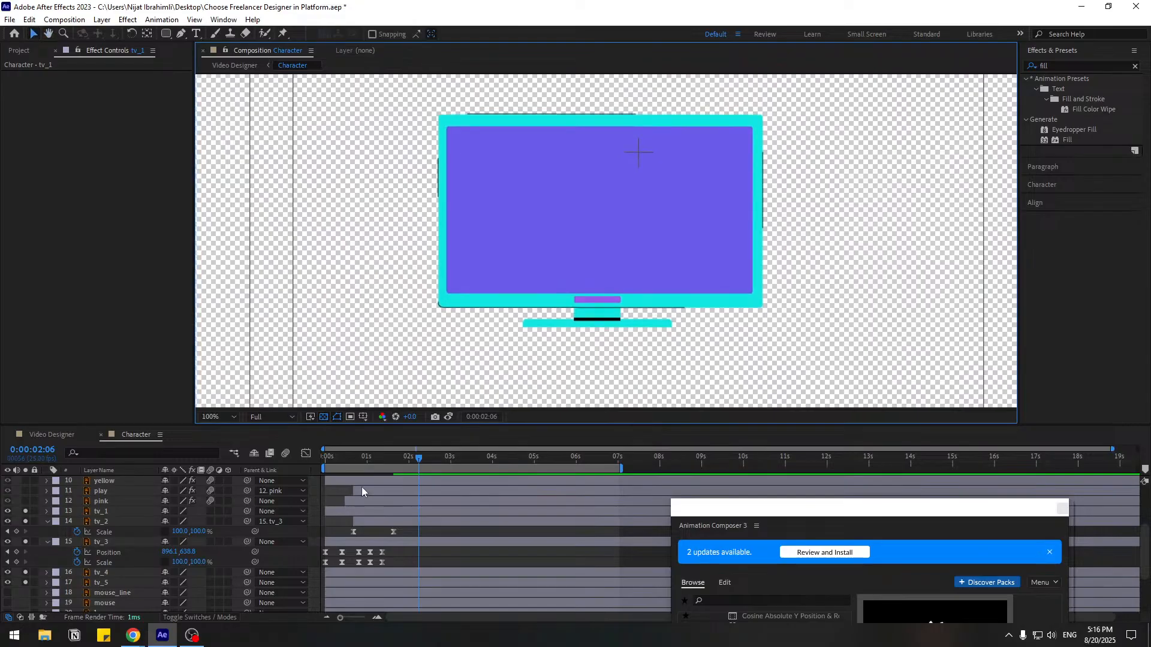
- Animate tv_5's unlinked scale from 0% width at 0:00:00:00 to 100% just after one second, keeping the height at 100%
drag(388, 460, 319, 460)
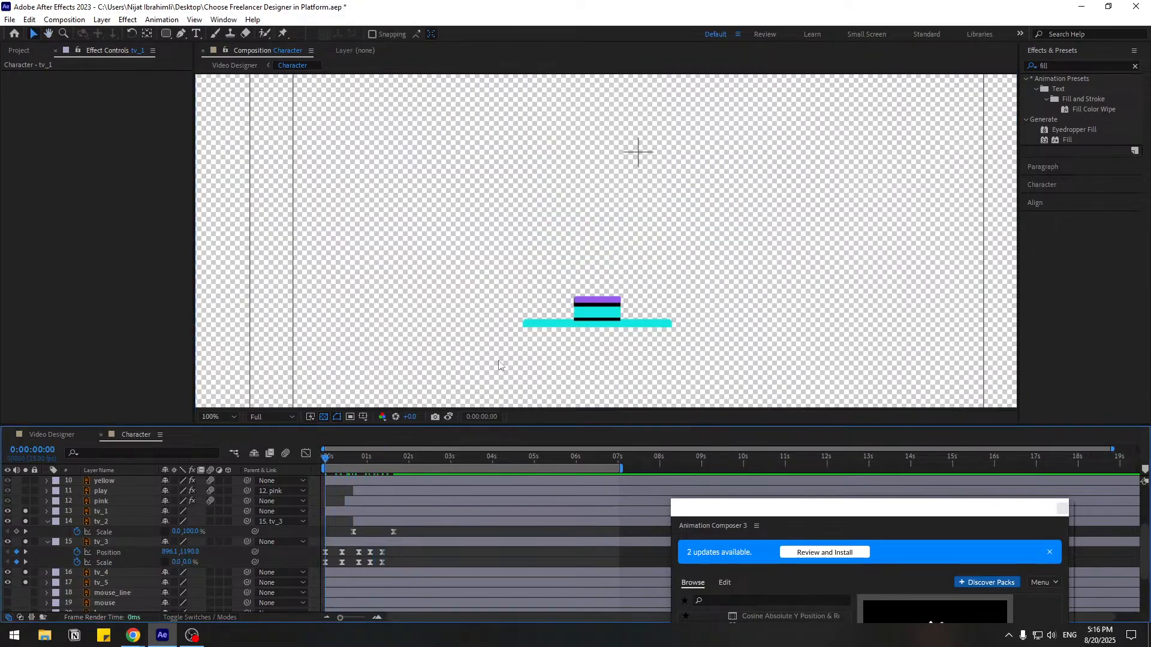
click(529, 324)
scroll(318, 535, down, 1)
key(s)
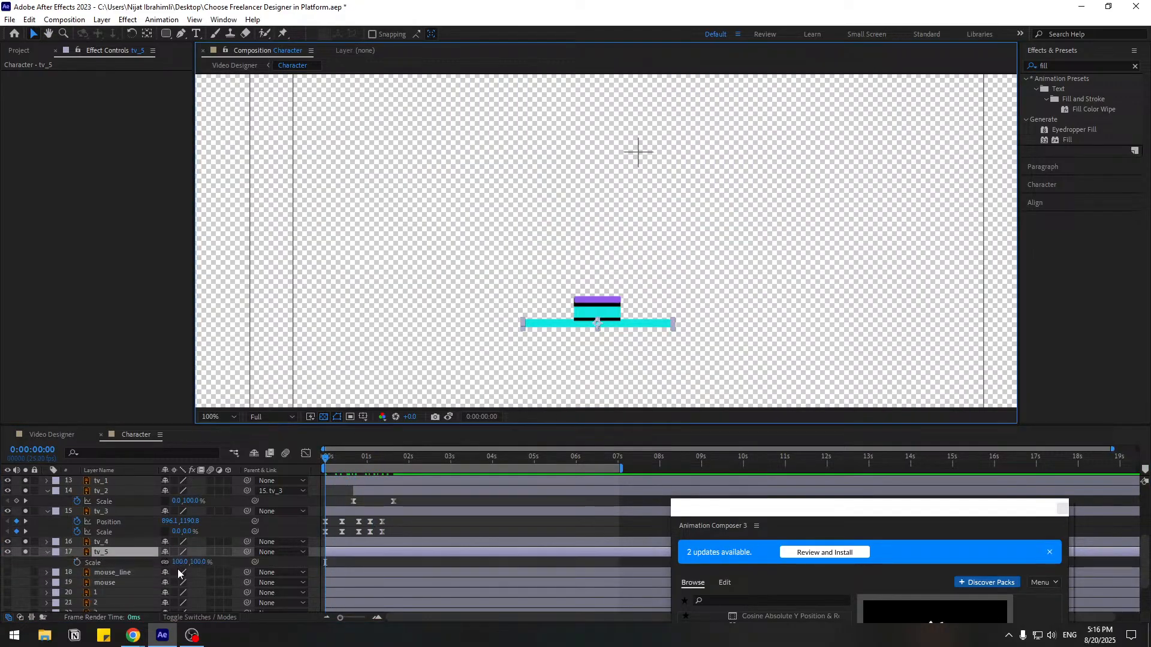
click(164, 563)
click(76, 563)
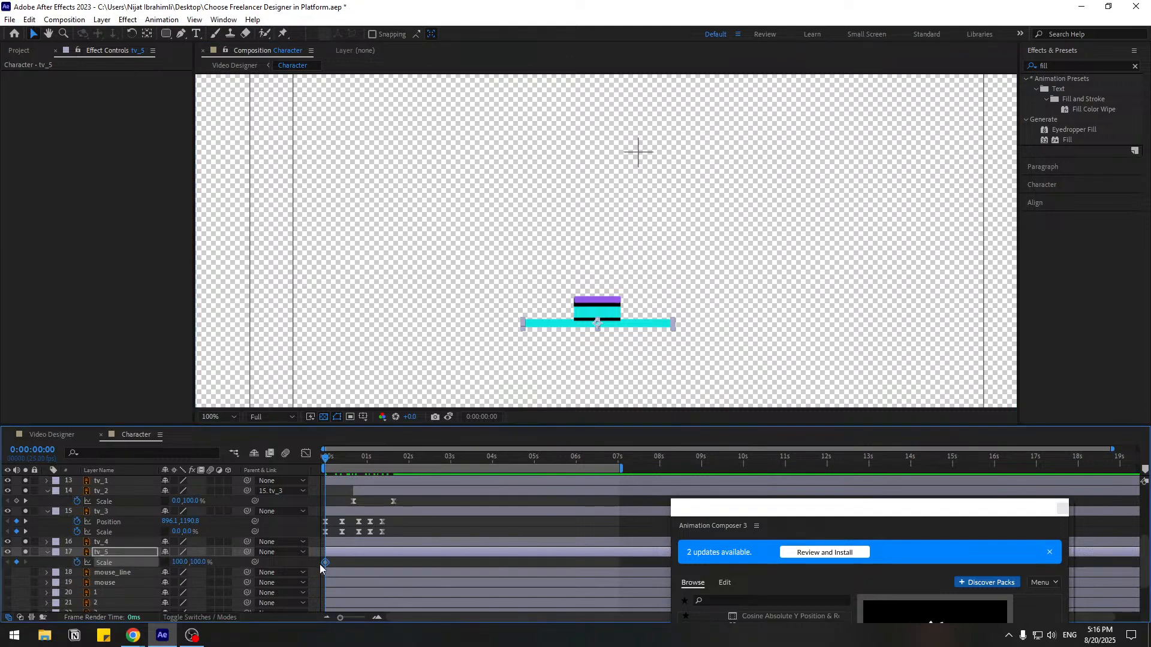
drag(356, 568, 373, 568)
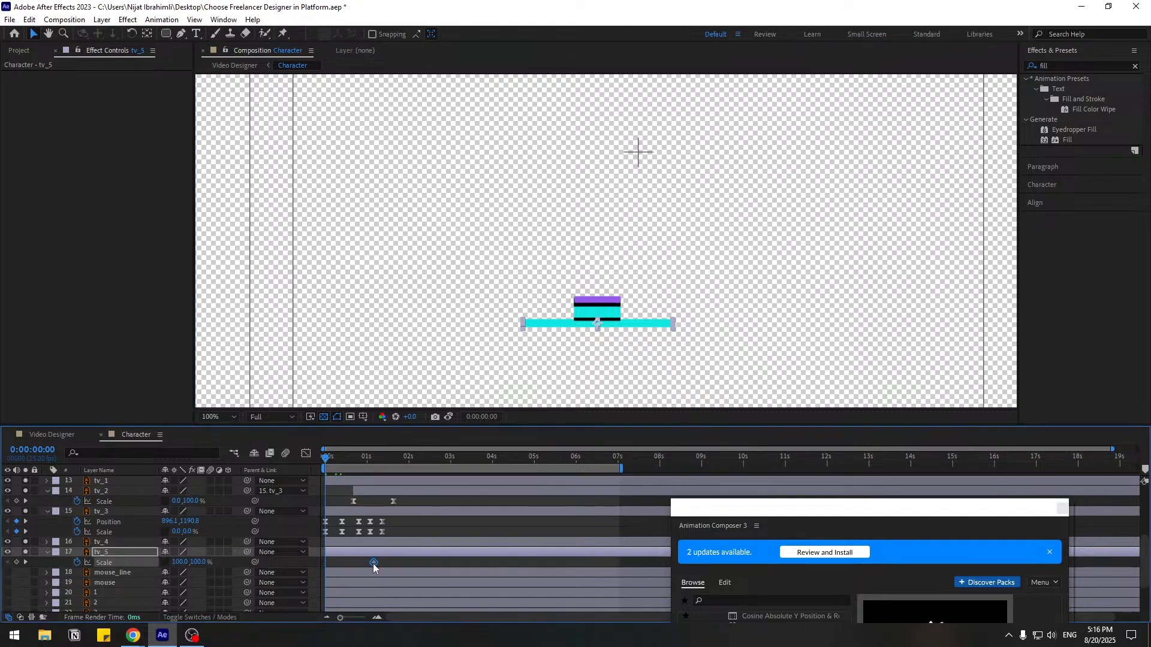
drag(177, 563, 172, 564)
click(175, 563)
text(0)
key(Return)
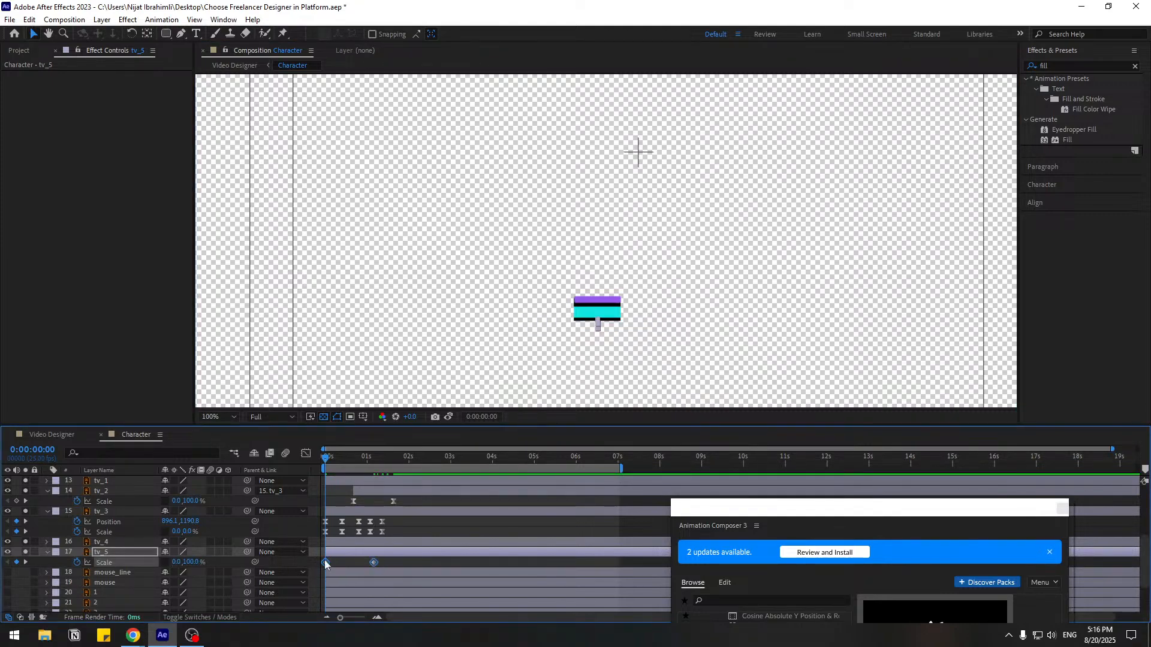
- Ease tv_5's scale keyframes, reshape the speed curve to peak near its end, and preview the base's growth
right_click(325, 563)
mouse_move(389, 620)
click(497, 473)
click(306, 454)
drag(314, 597, 347, 585)
key(space)
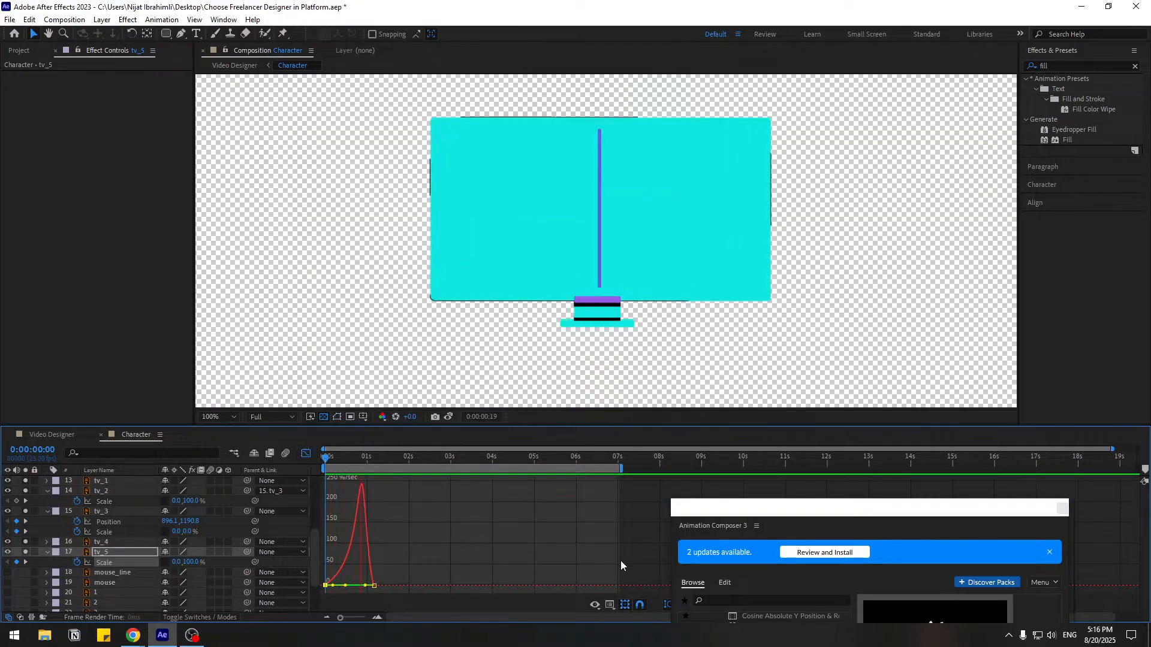
key(space)
click(306, 454)
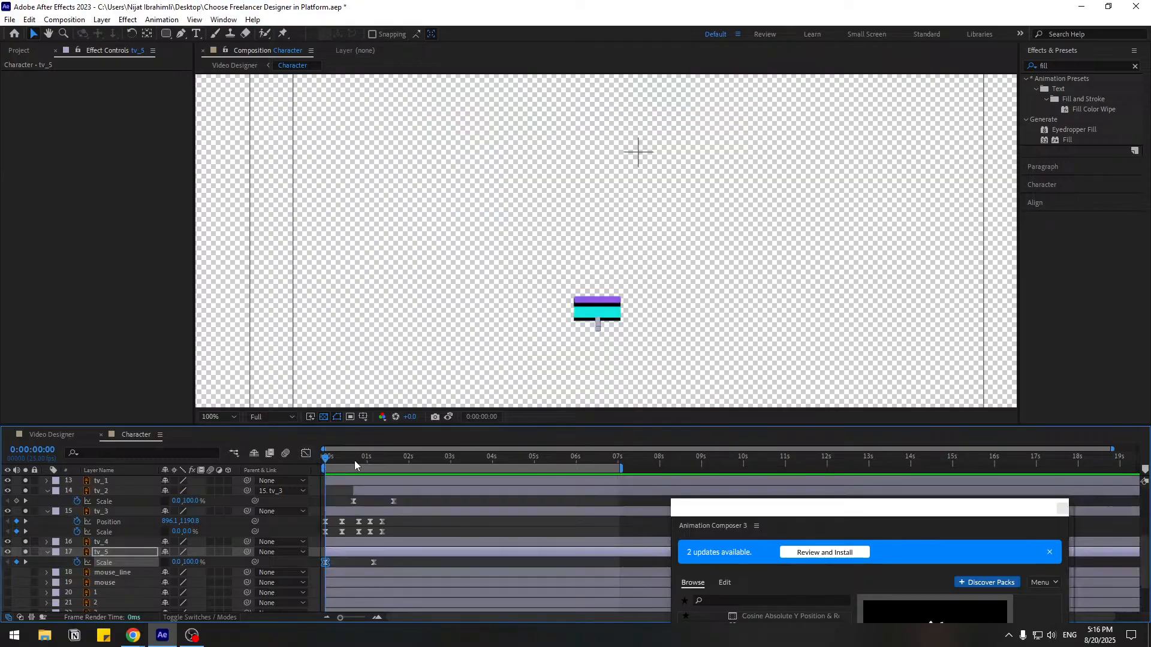
- Animate tv_4's unlinked scale from 0% width at 0:00:00:00 to 100% just after one second, keeping the height at 100%
click(582, 318)
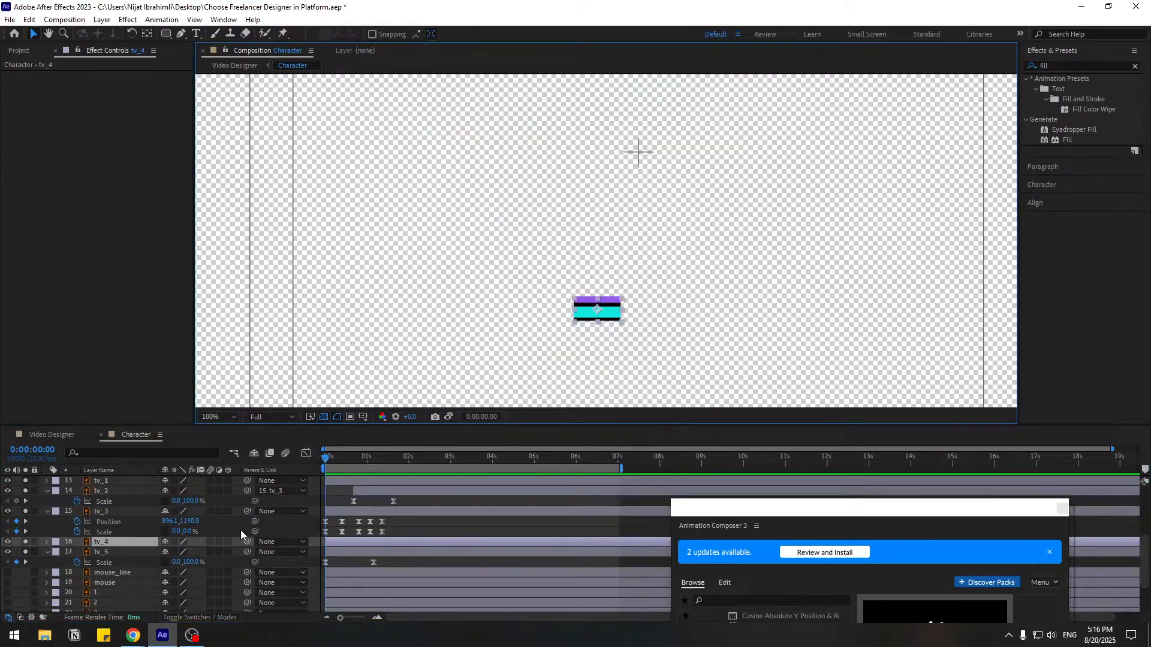
key(s)
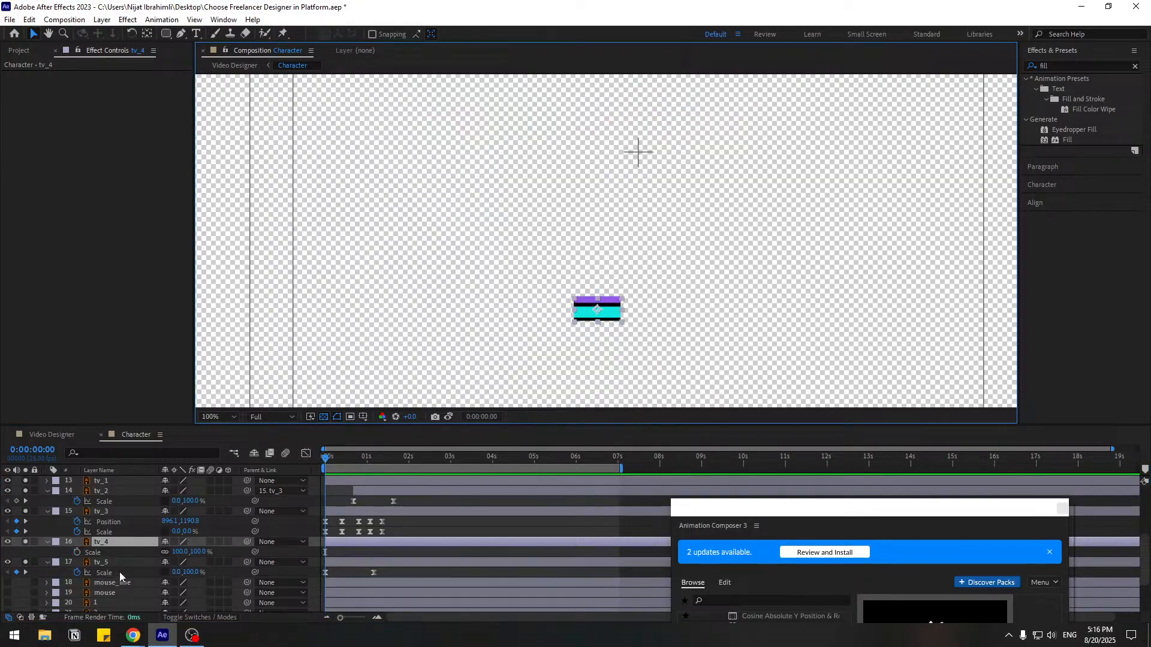
click(163, 556)
key(Return)
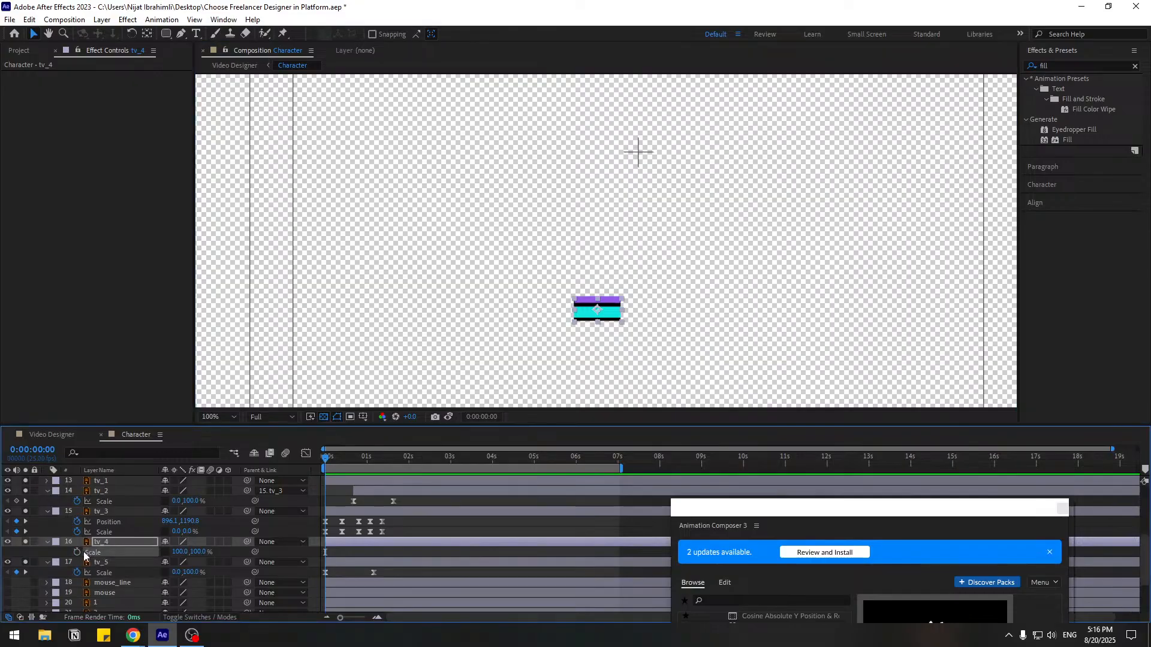
drag(323, 555, 362, 556)
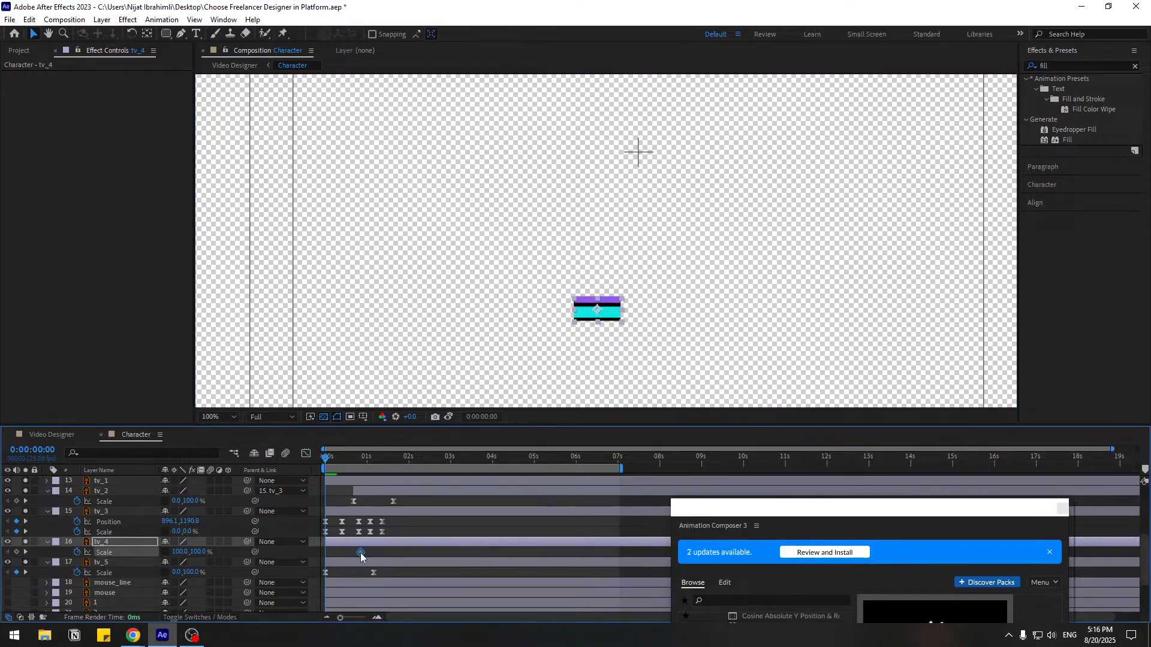
click(183, 557)
key(Return)
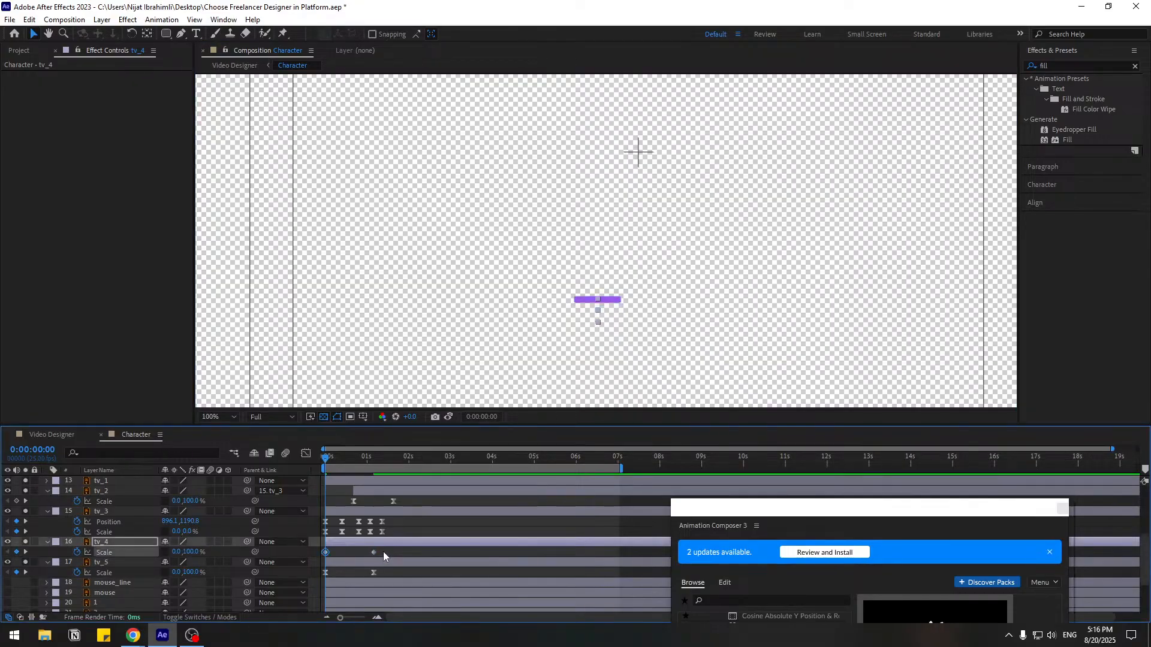
- Apply Easy Ease to both tv_4 scale keyframes and preview the stand neck's growth
drag(384, 551, 322, 557)
right_click(325, 553)
mouse_move(384, 544)
click(512, 491)
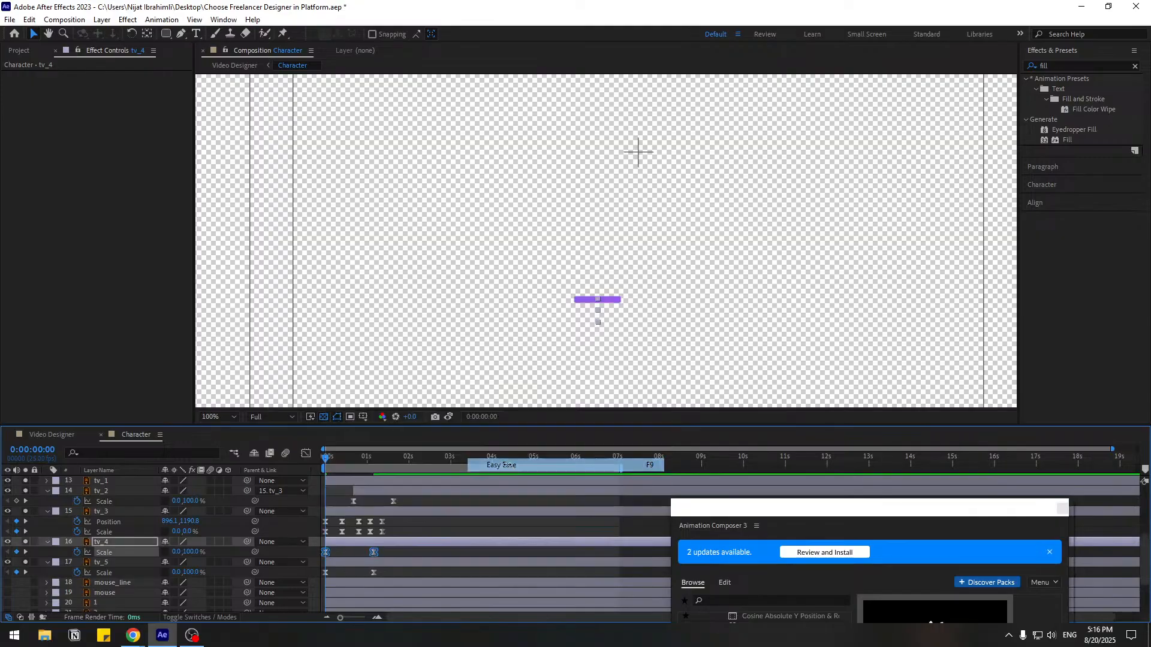
key(space)
key(space)
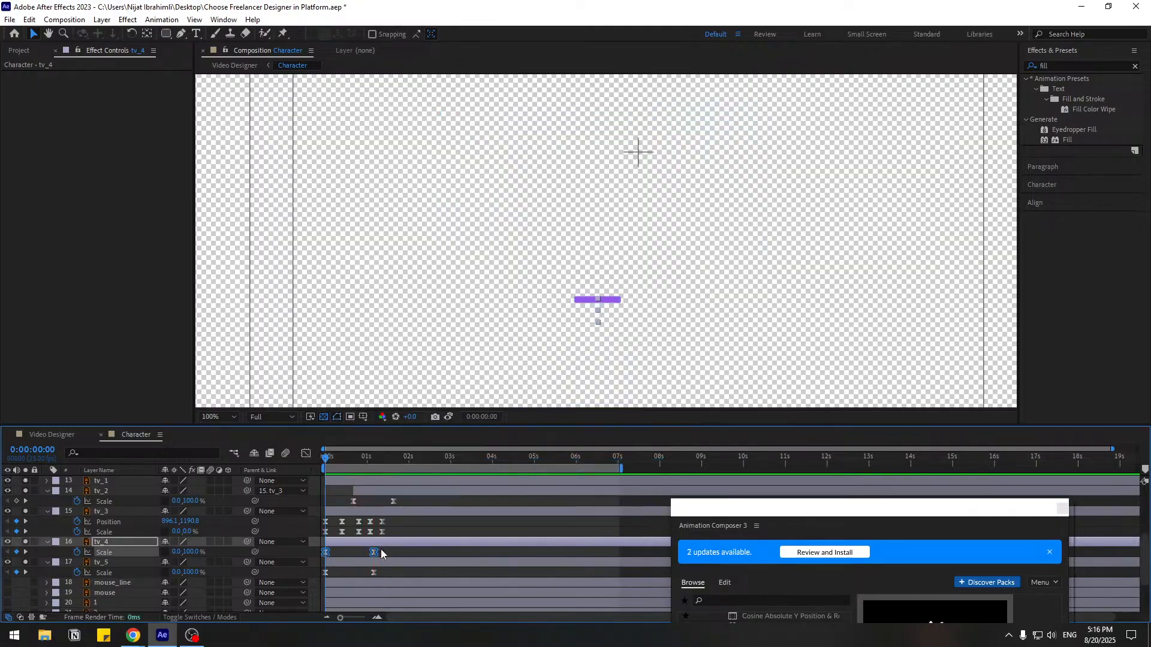
- Move the end scale keyframes of tv_4 and tv_5 earlier, shift tv_4 to start at about 0:00:00:06, and preview the stagger
shift+click(373, 572)
drag(374, 573, 377, 545)
key(space)
key(space)
click(368, 545)
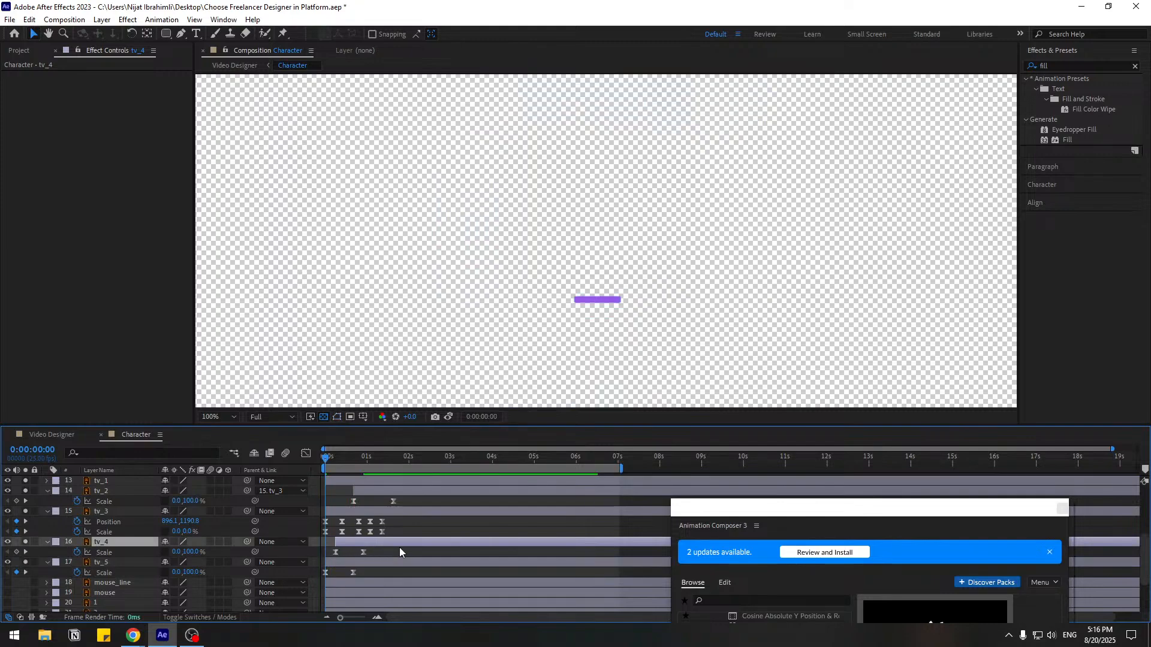
key(space)
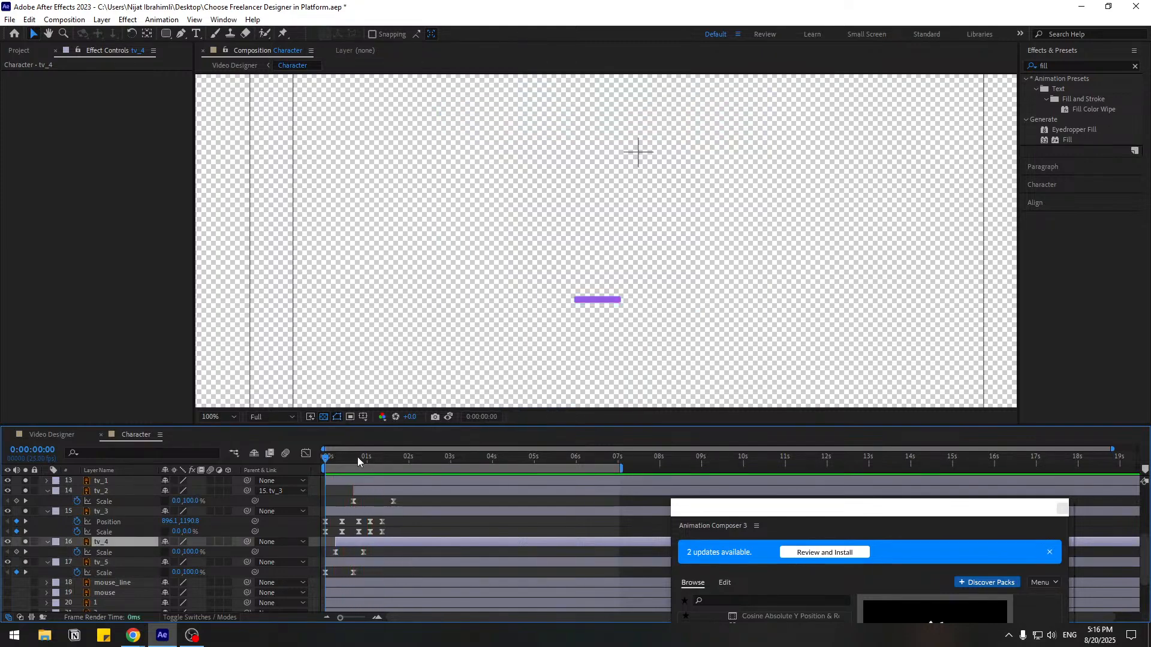
- Unlink tv_1's scale, start the layer at about 0:00:01:21, and keyframe its scale there at 0% width and 100% height
drag(358, 457, 454, 457)
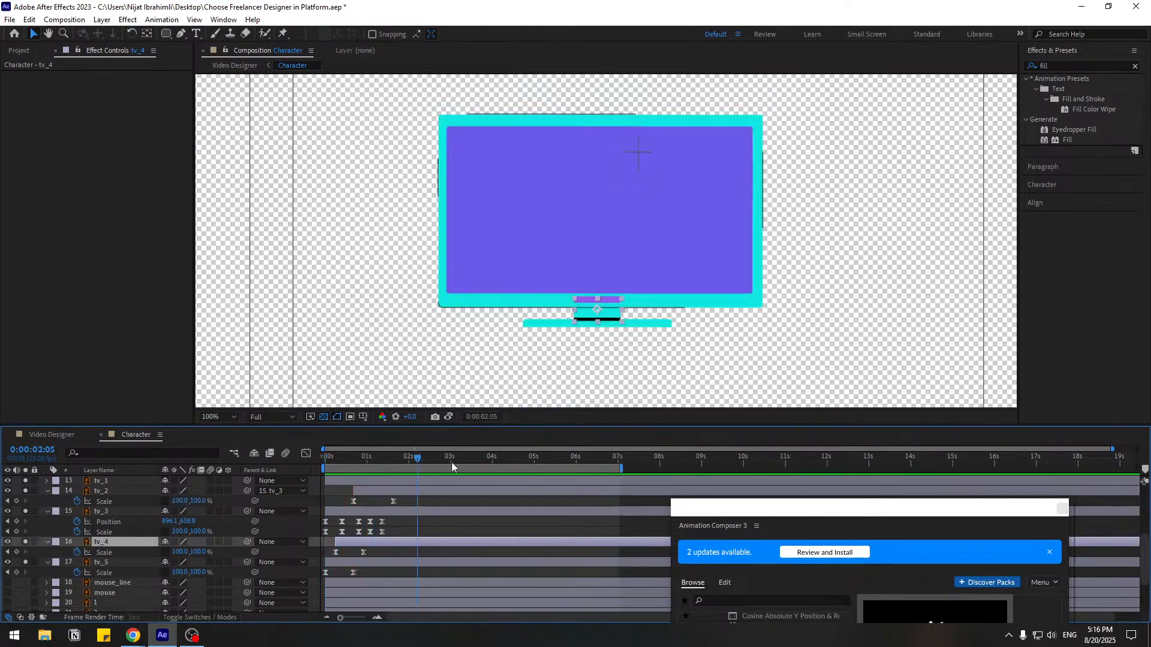
click(587, 300)
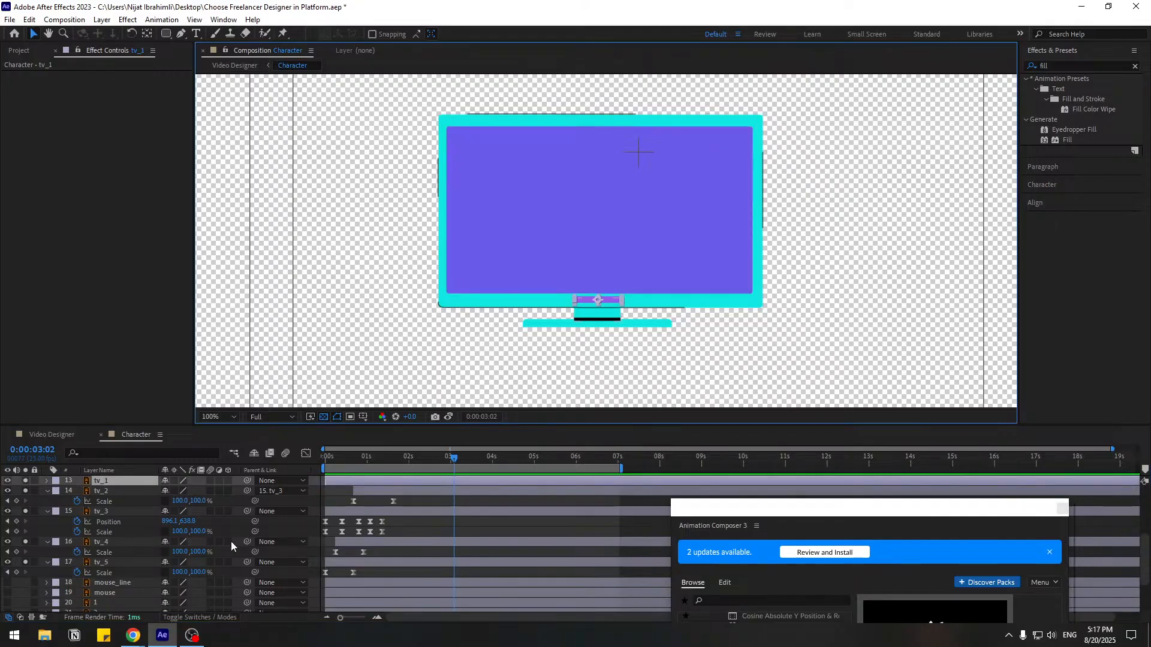
key(s)
click(166, 491)
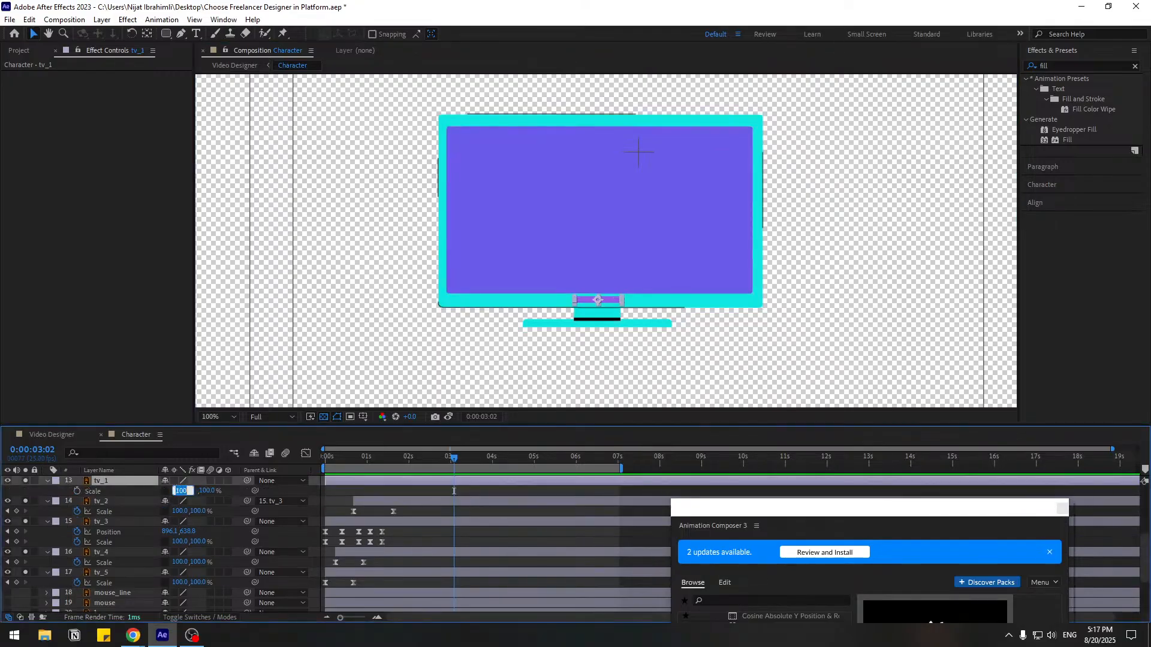
text(0)
key(Return)
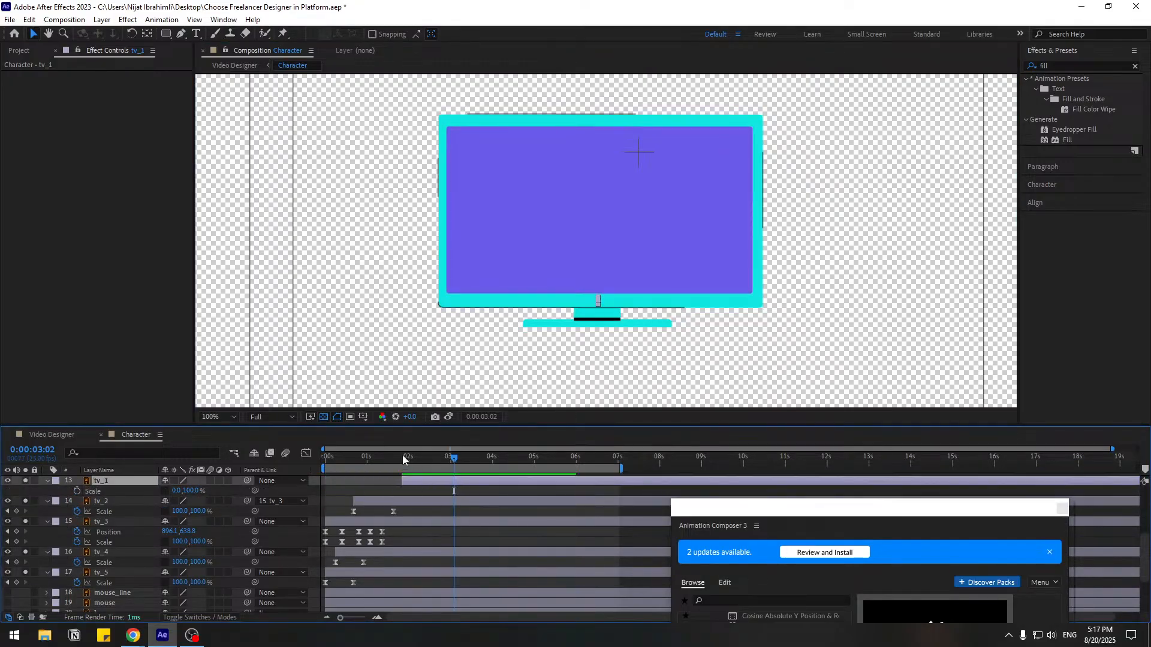
click(403, 456)
key(alt+bracketleft)
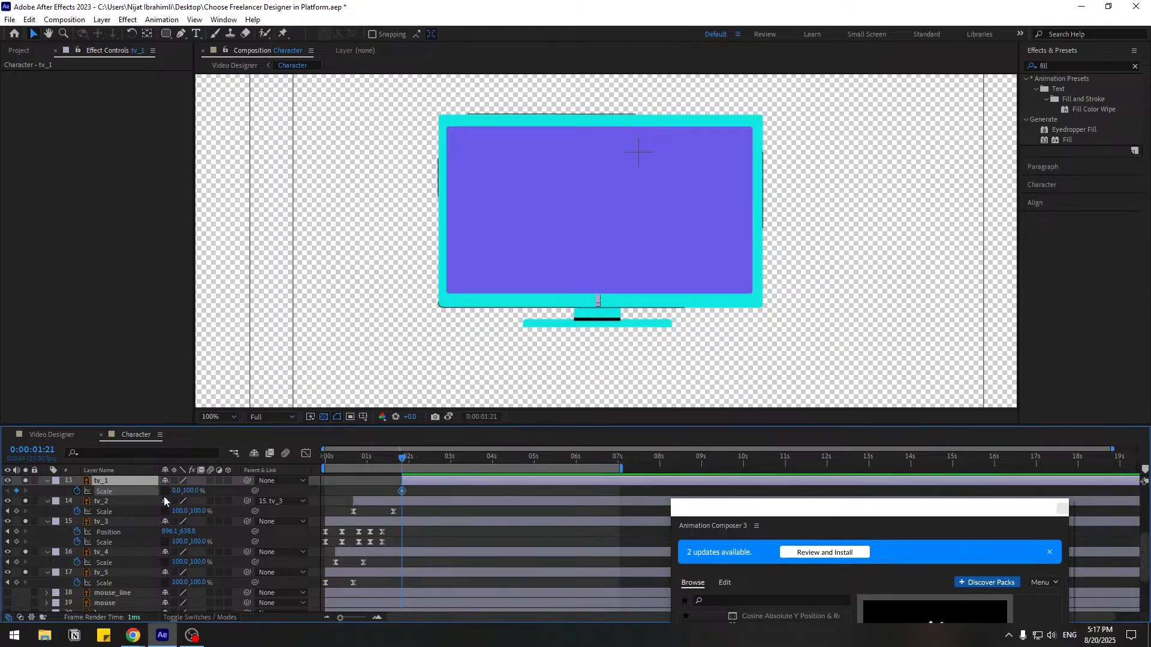
- Set tv_1's scale width to 100% at 0:00:02:21 and apply Easy Ease to both of its scale keyframes
click(444, 458)
click(182, 490)
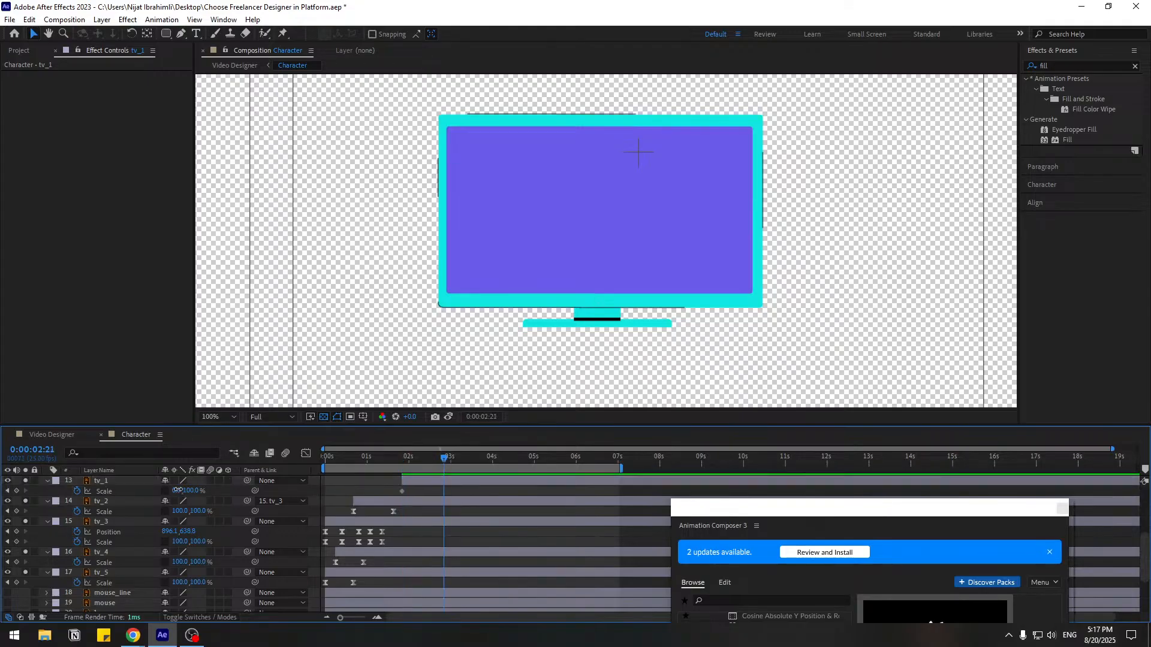
key(Return)
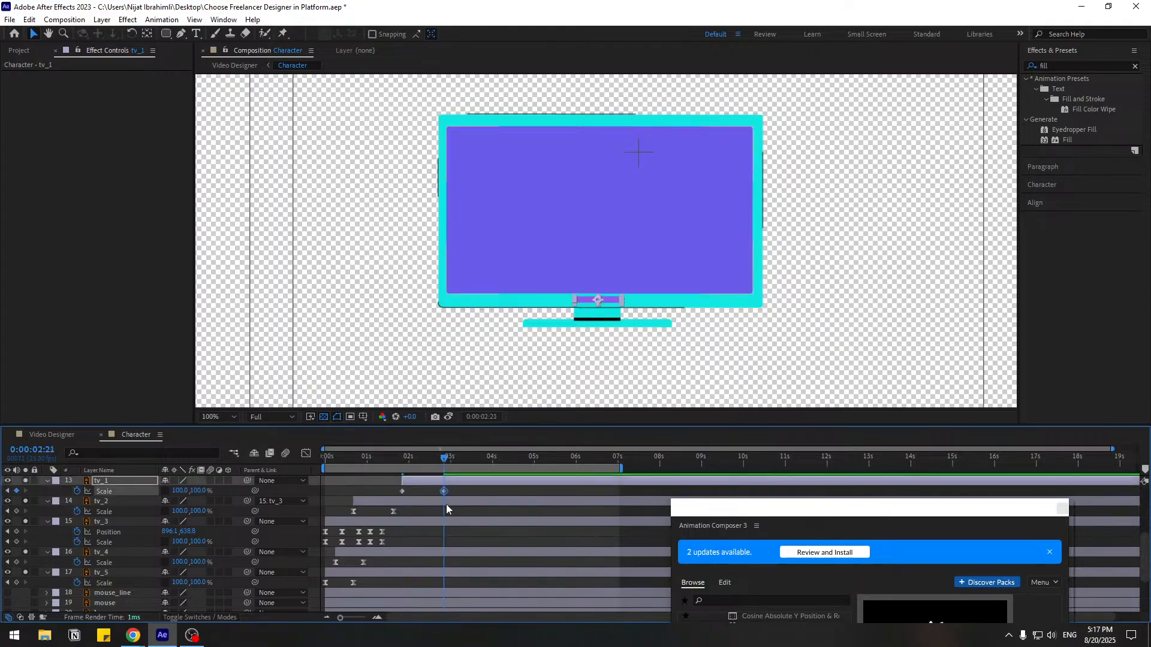
right_click(402, 491)
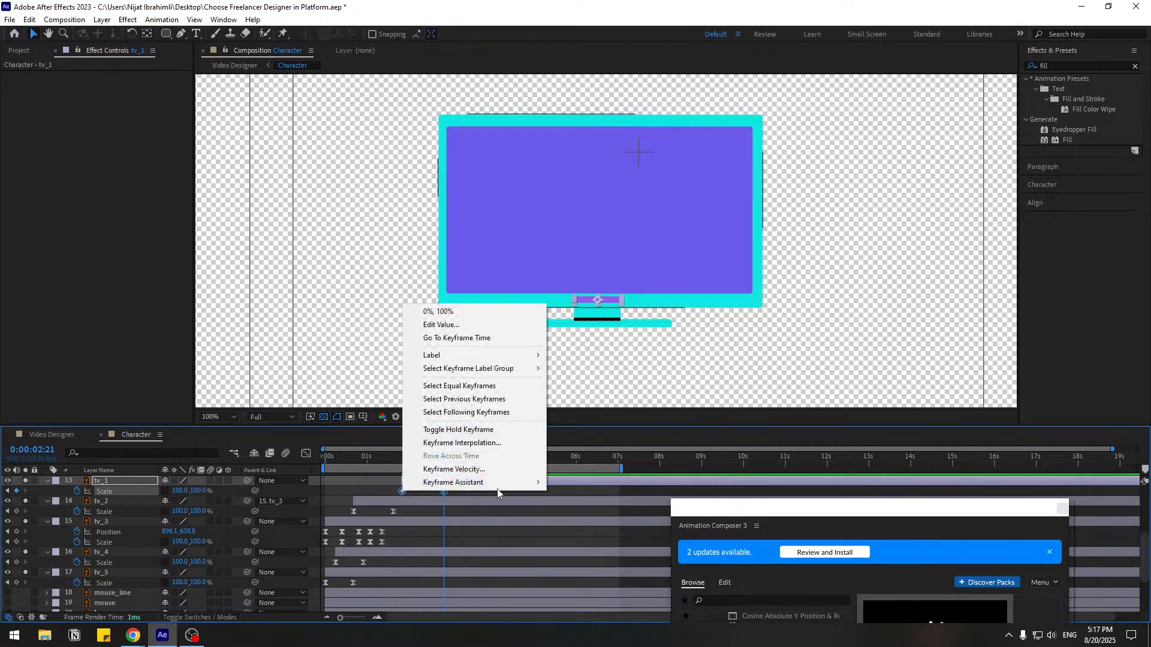
mouse_move(497, 482)
click(578, 521)
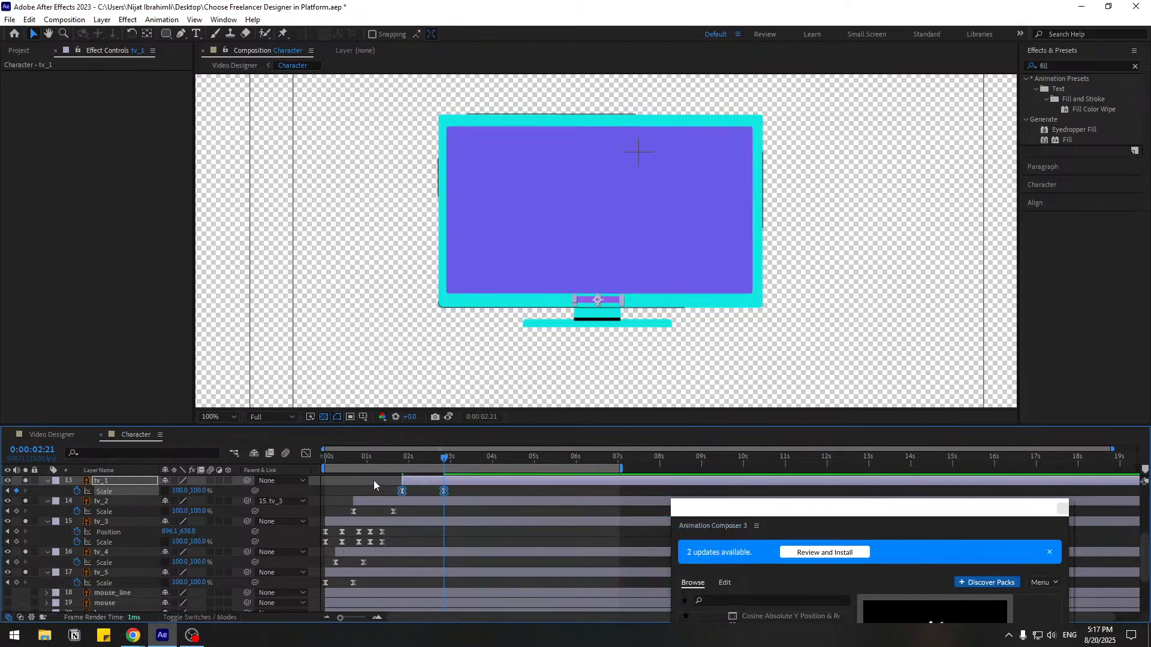
- Adjust tv_1's scale speed curve, preview it, and move the end scale keyframe earlier to about 0:00:02:10
click(306, 453)
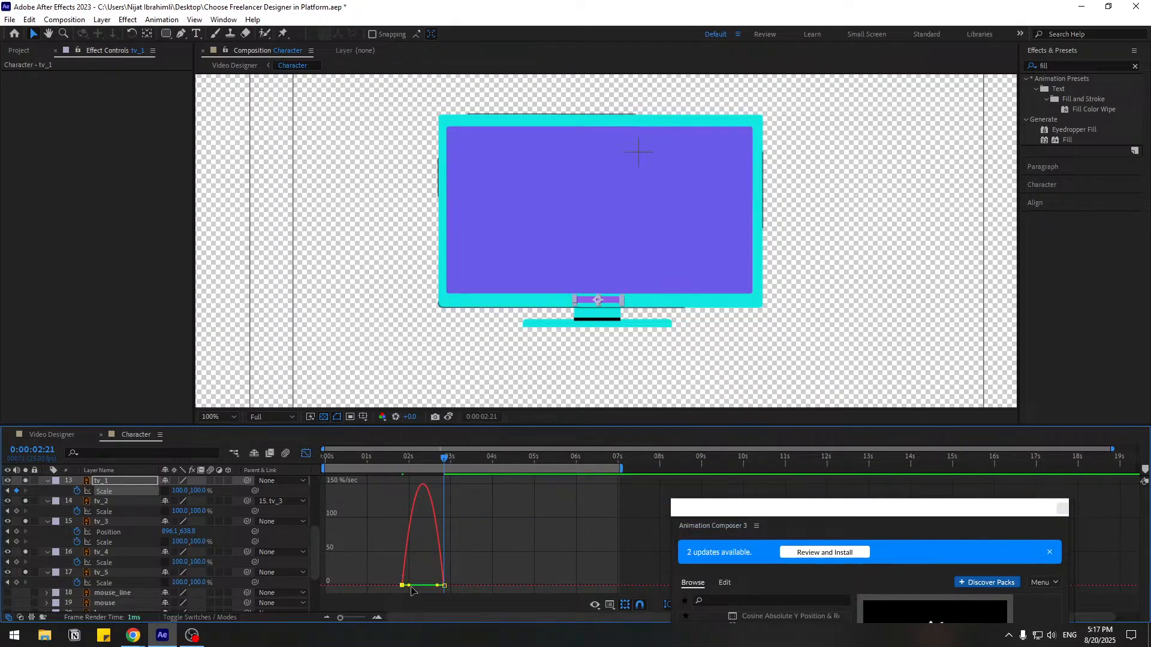
drag(412, 588, 419, 587)
click(305, 453)
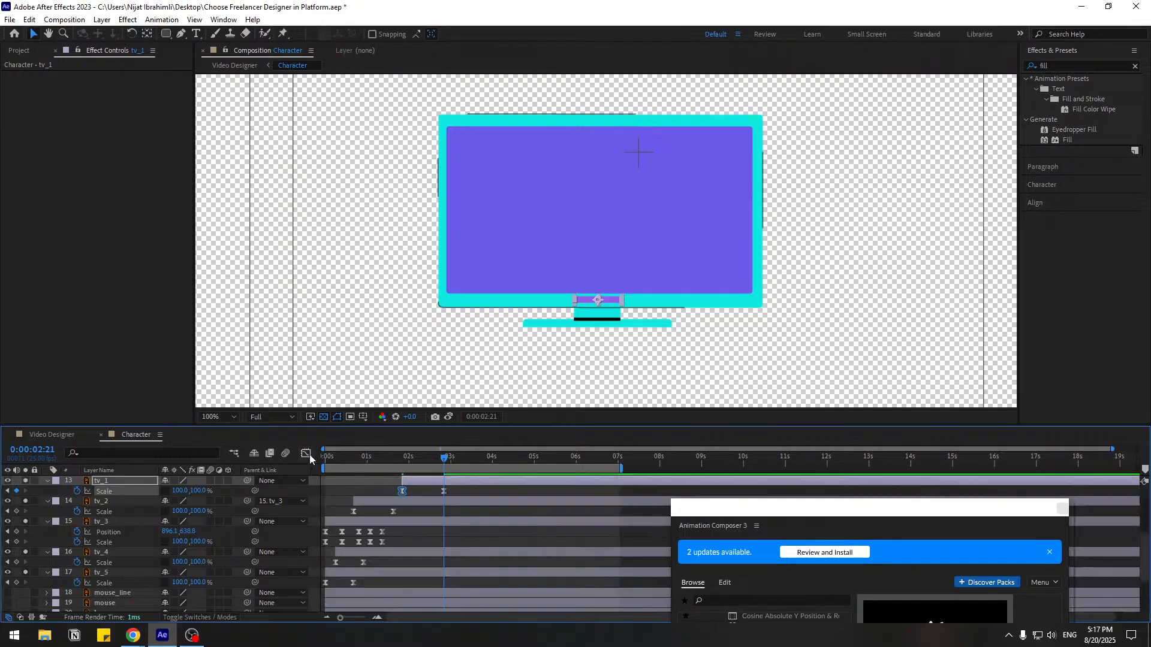
key(space)
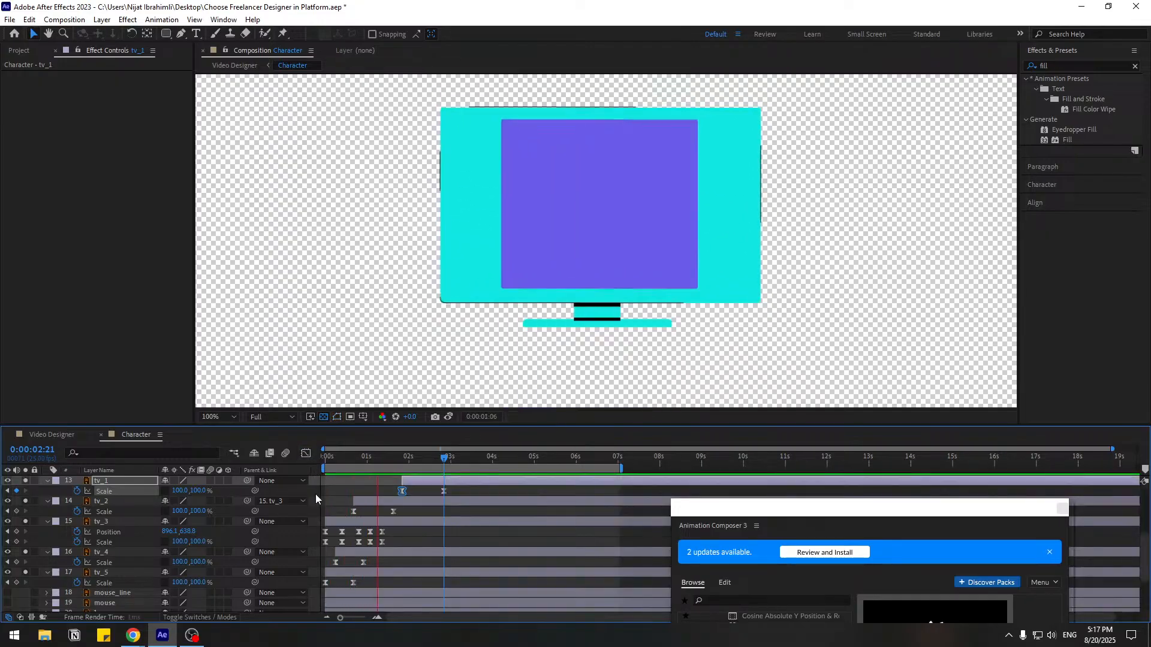
click(443, 491)
drag(443, 492, 425, 491)
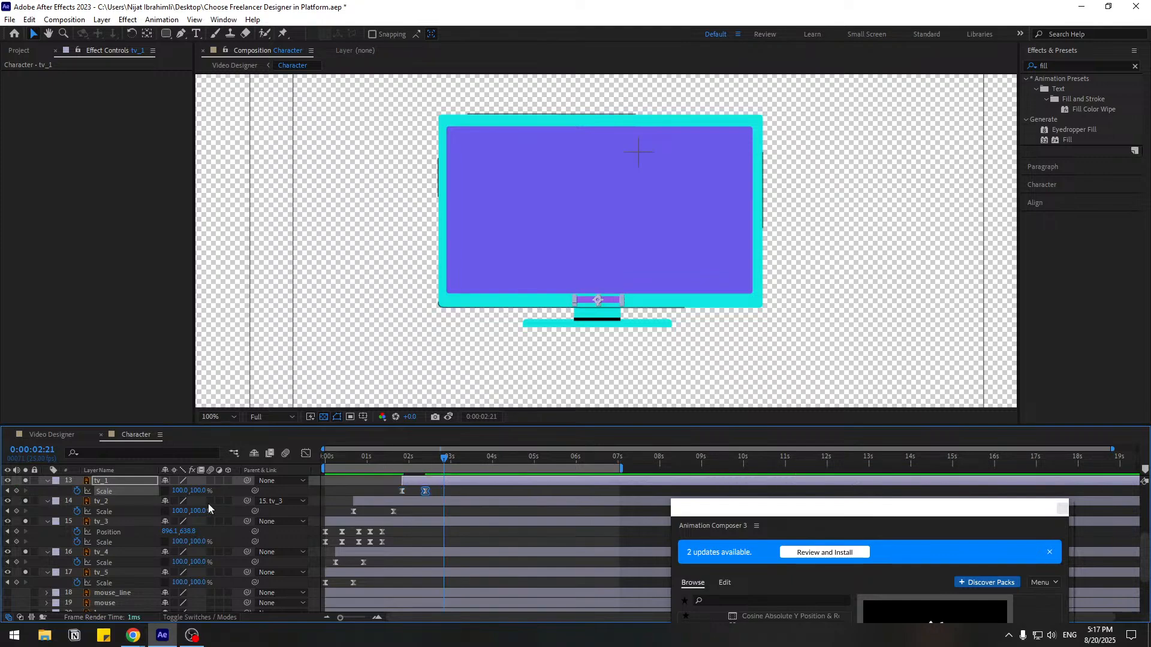
- Parent tv_1 to tv_3, shift tv_1 to start at about 0:00:00:24, and preview the monitor's entrance
scroll(249, 481, up, 1)
drag(246, 507, 123, 548)
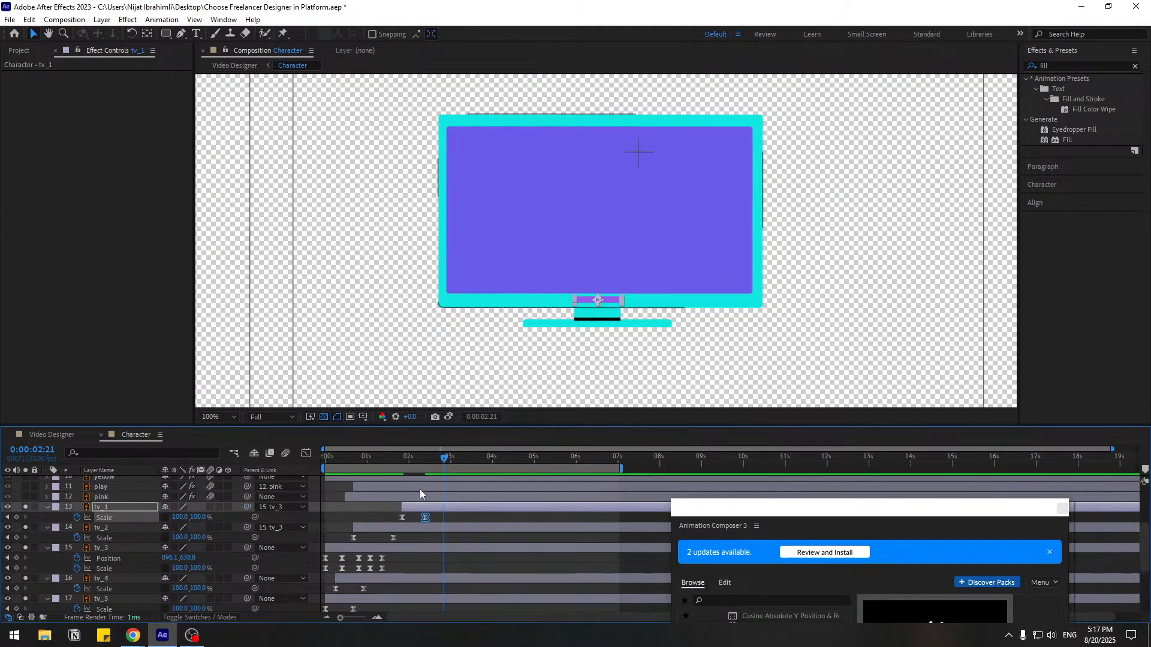
drag(420, 505, 386, 506)
drag(332, 458, 417, 464)
scroll(434, 512, up, 1)
drag(435, 512, 430, 508)
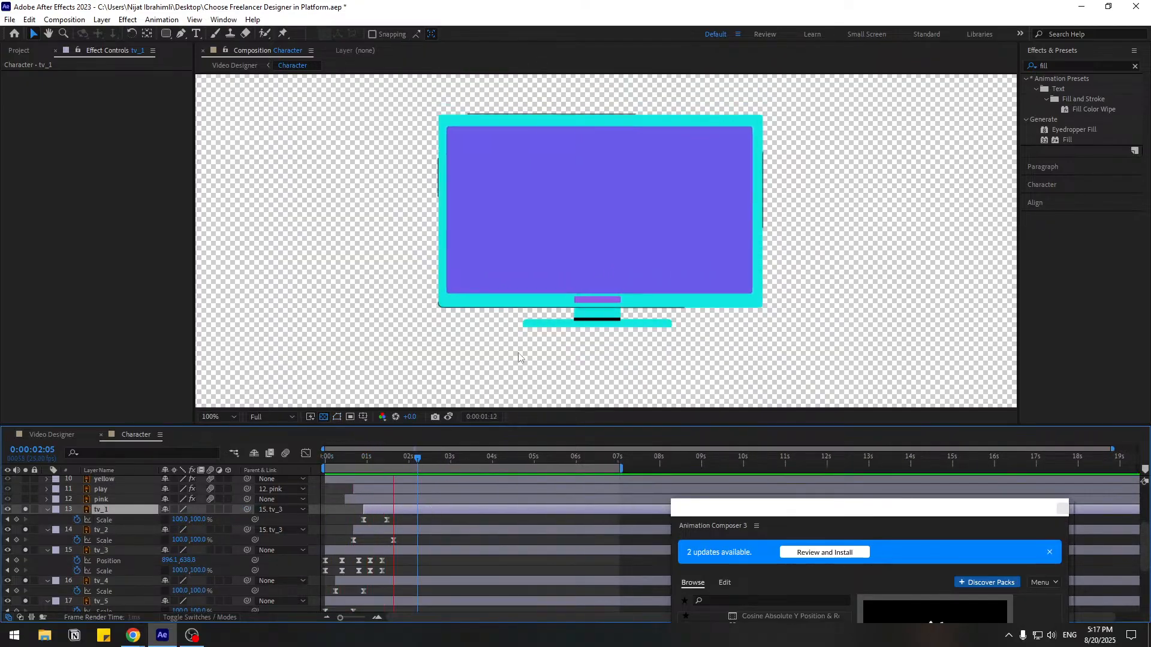
key(space)
scroll(523, 355, down, 3)
key(space)
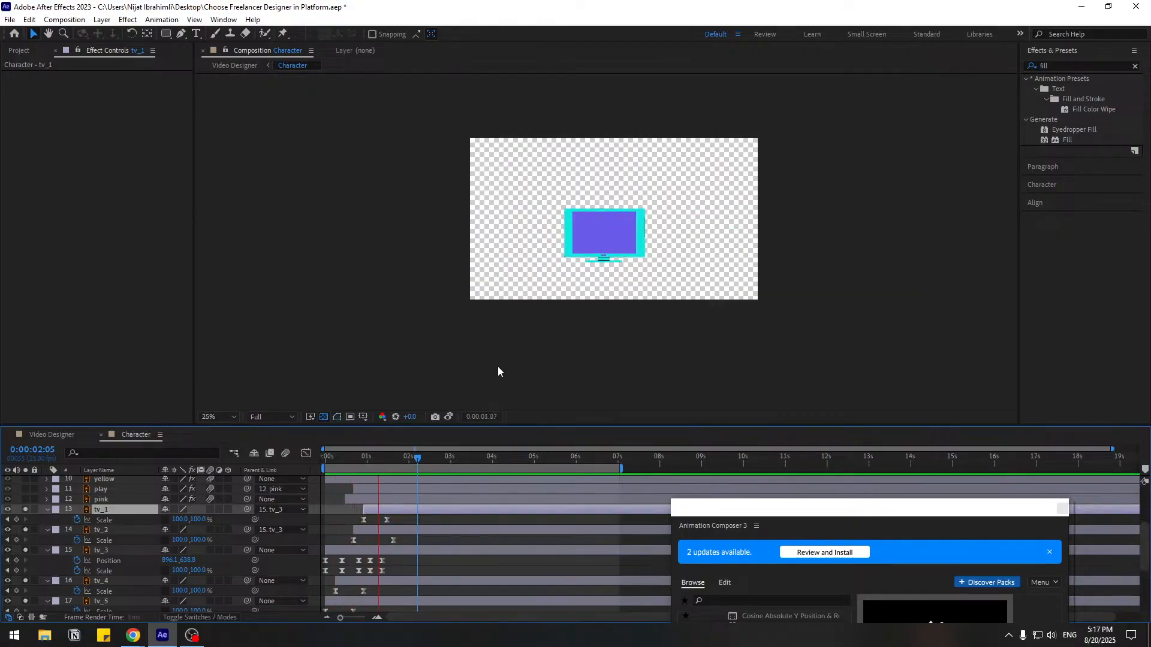
key(space)
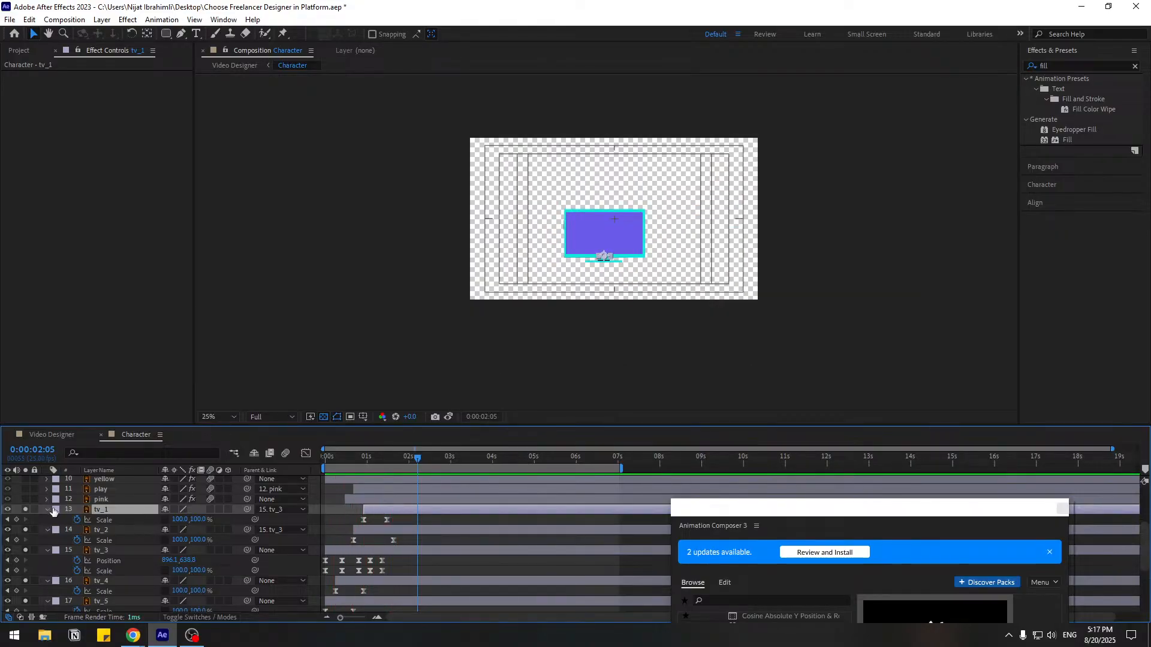
- Collapse the properties of tv_1 to tv_5 and turn off solo on all five layers
shift+click(108, 580)
click(49, 513)
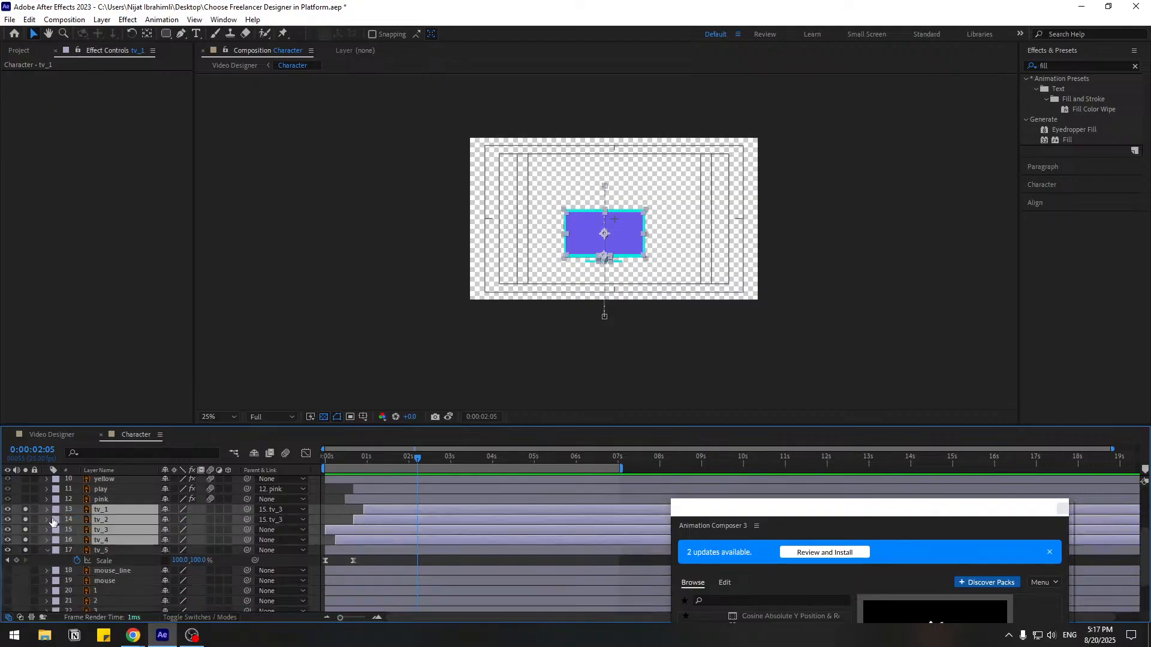
click(95, 551)
click(54, 550)
click(26, 550)
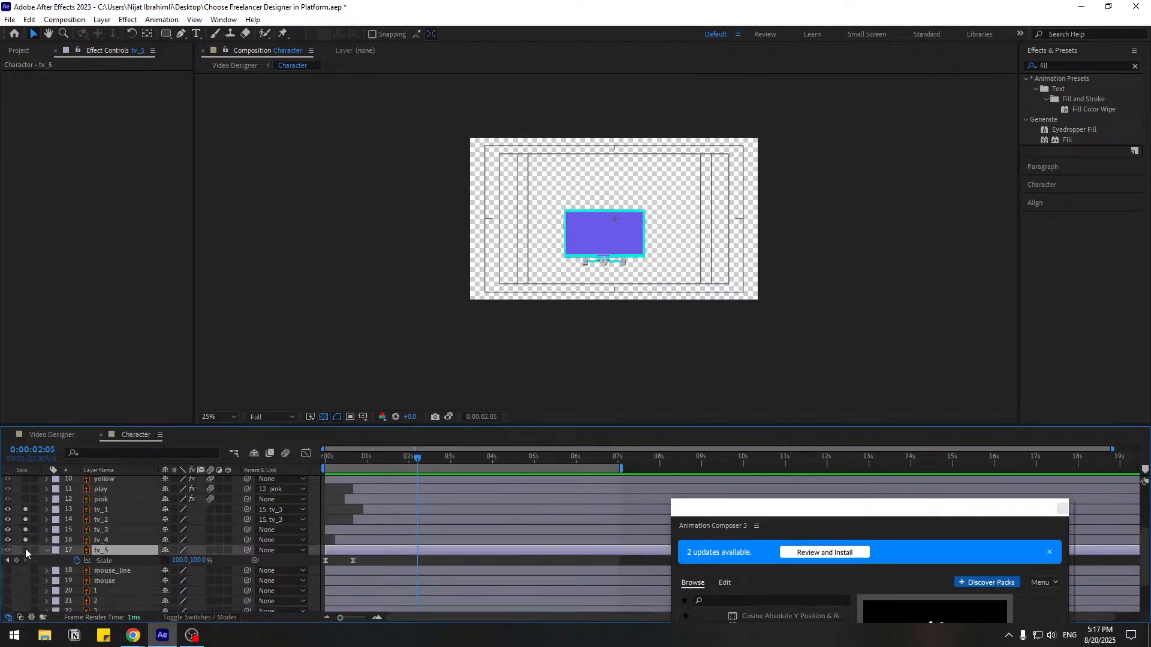
drag(25, 550, 26, 509)
click(47, 549)
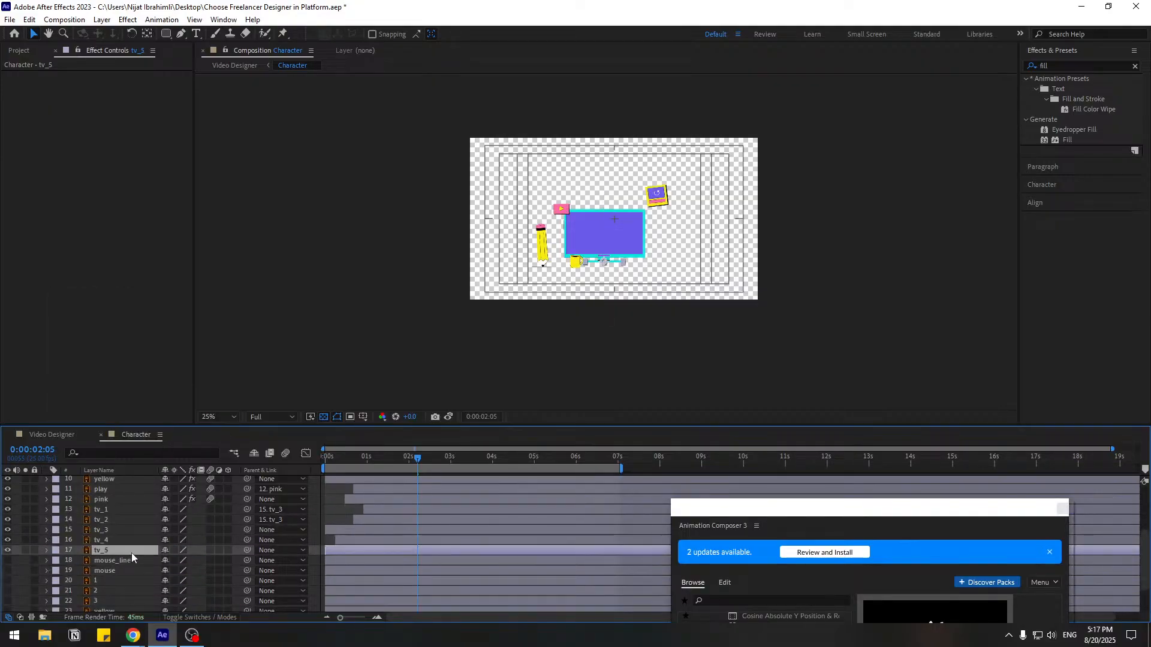
- Shift the tv_1 to tv_5 layers together so the earliest ones start just after 0:00, and preview the composition
shift+click(95, 513)
drag(372, 512, 401, 512)
key(space)
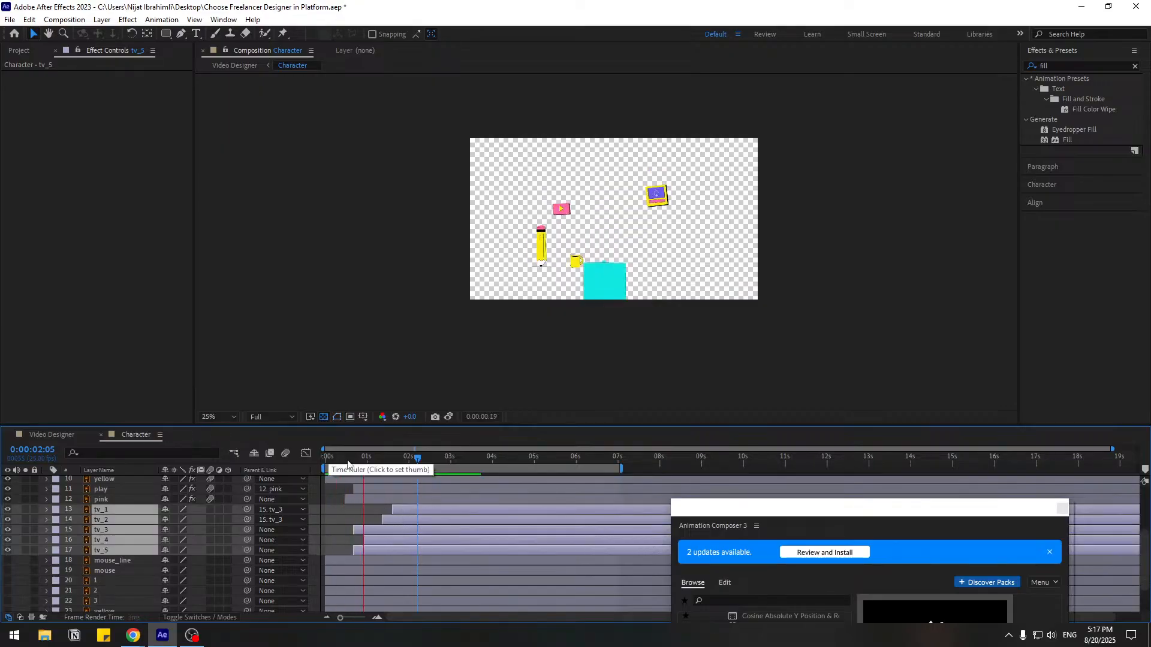
click(215, 417)
click(221, 253)
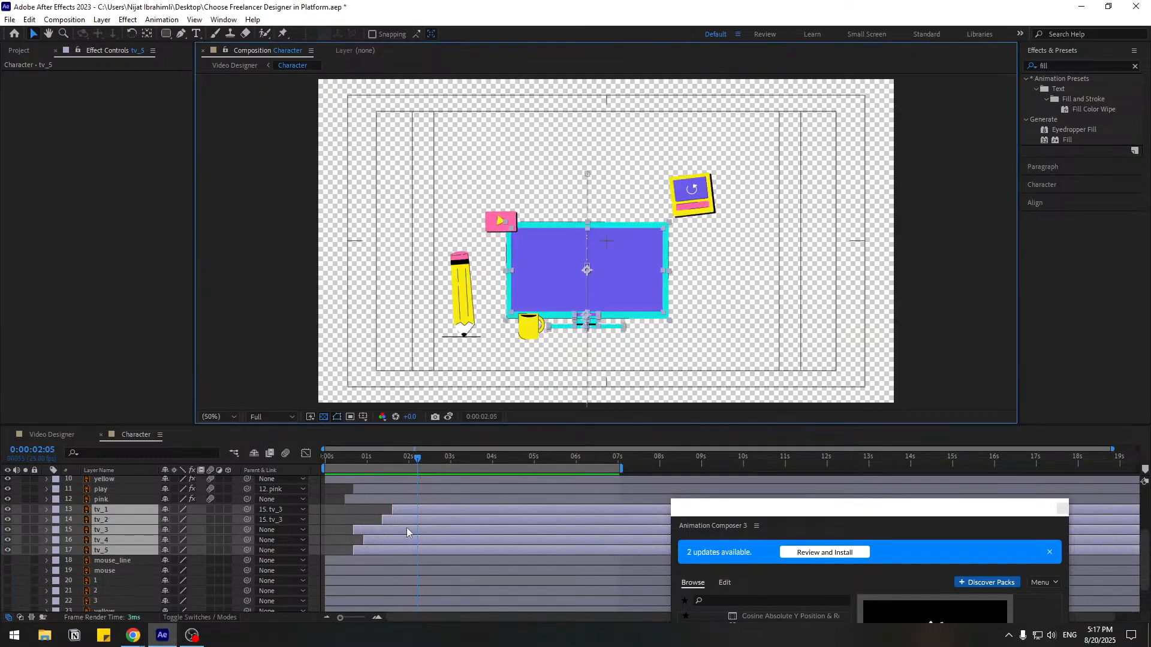
drag(415, 512, 390, 505)
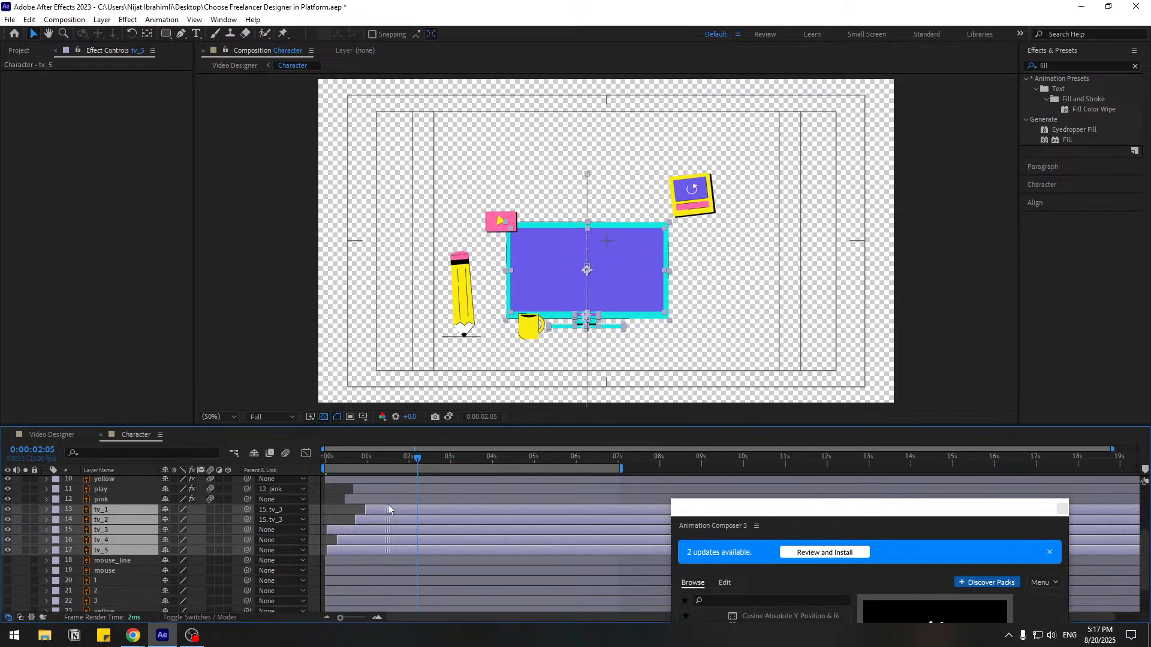
key(space)
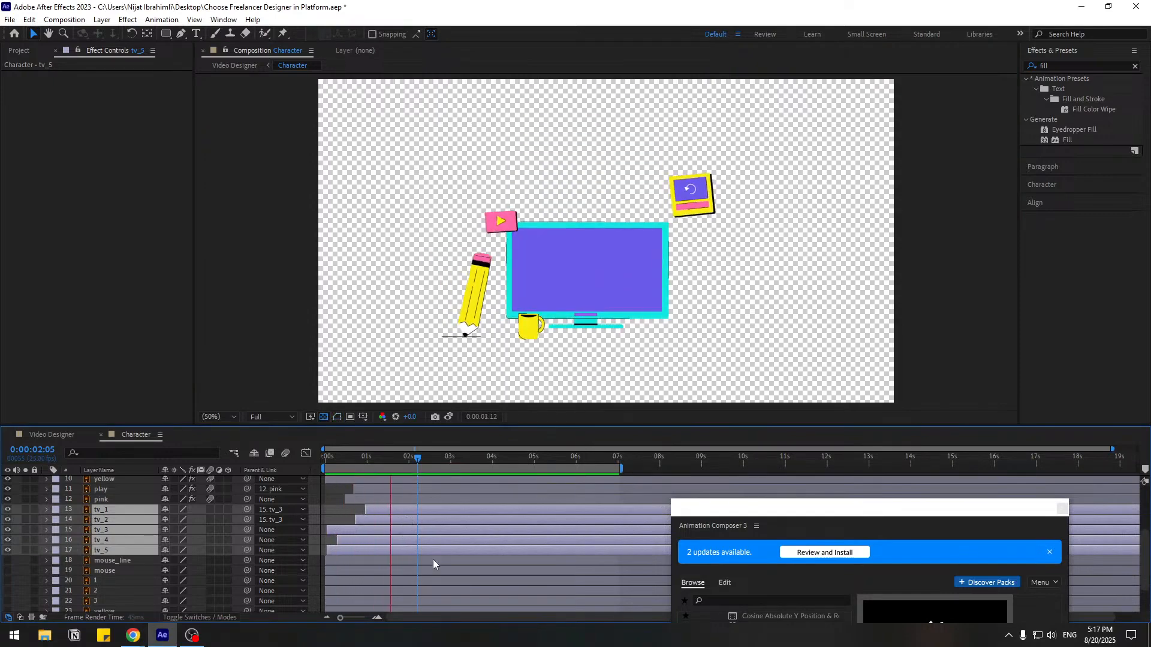
key(space)
- Shift the cup, pencil and pencil_line layers to start at about 0:00:01:00 and preview the timing
click(531, 337)
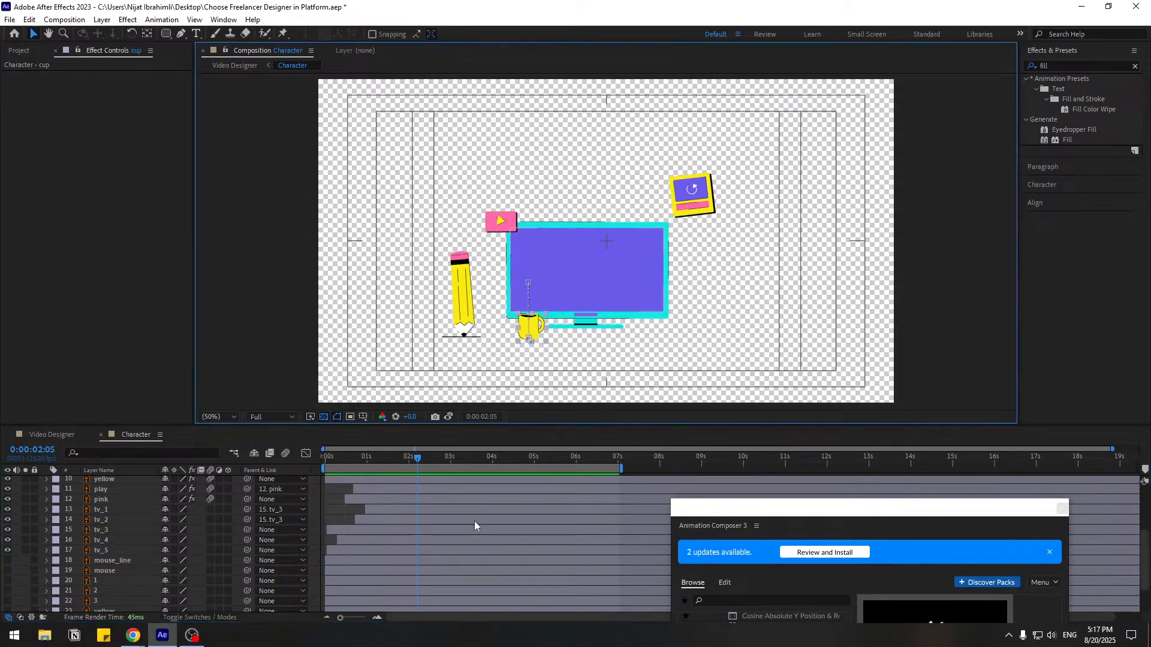
scroll(476, 517, up, 3)
drag(354, 480, 396, 482)
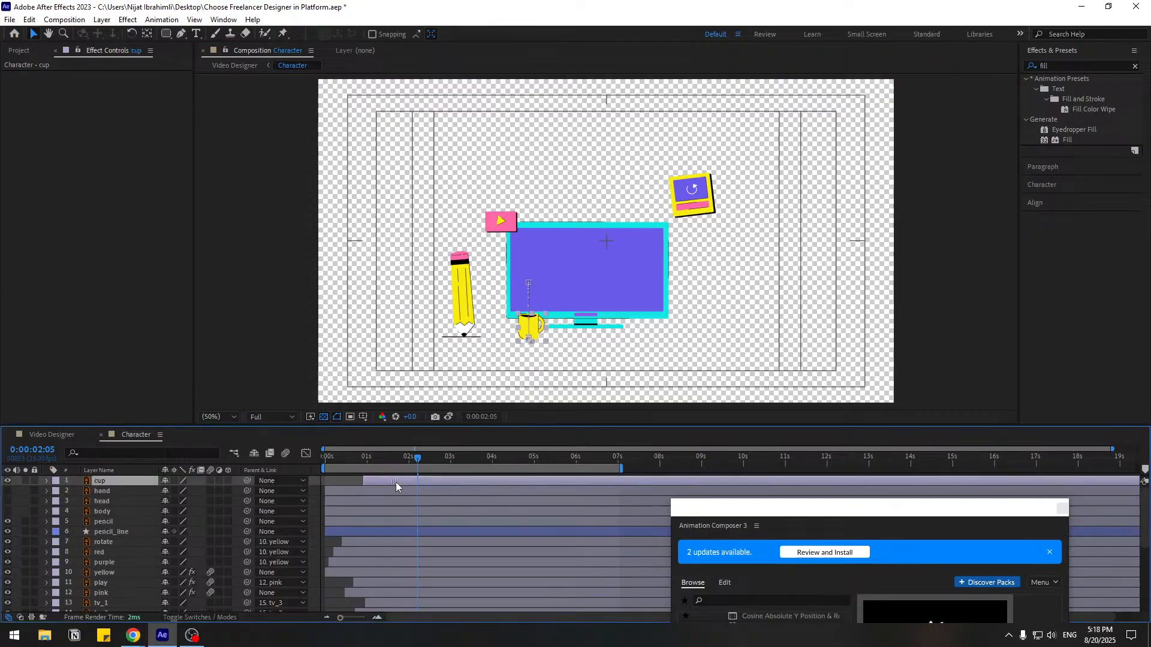
click(453, 311)
shift+click(114, 532)
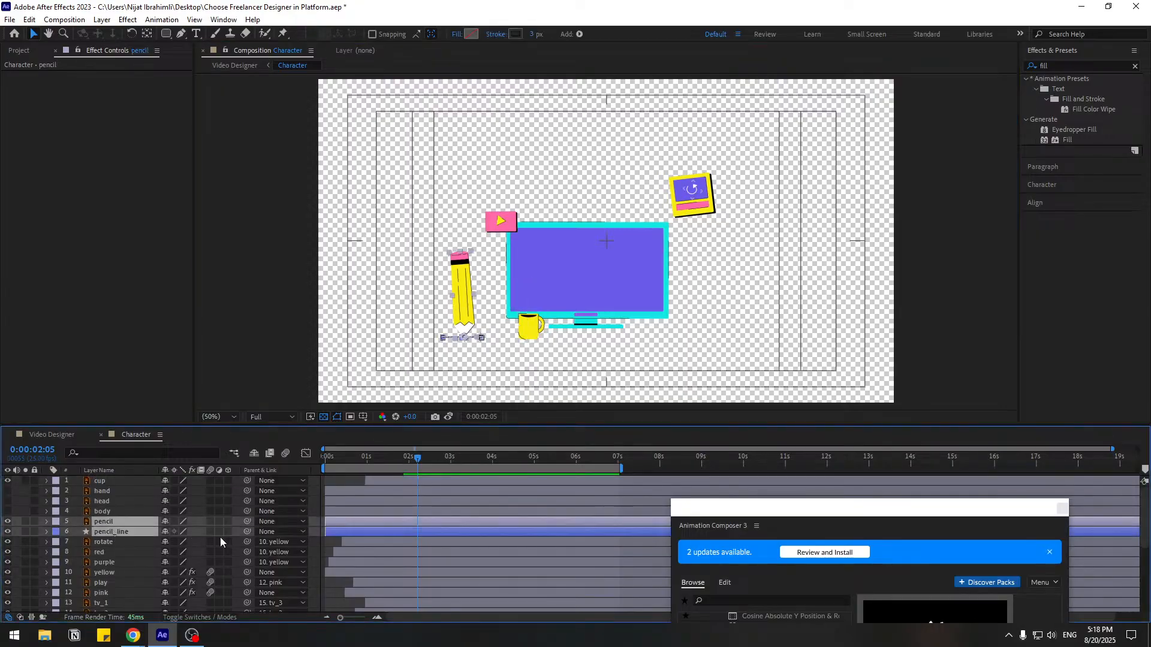
drag(354, 526, 419, 527)
key(space)
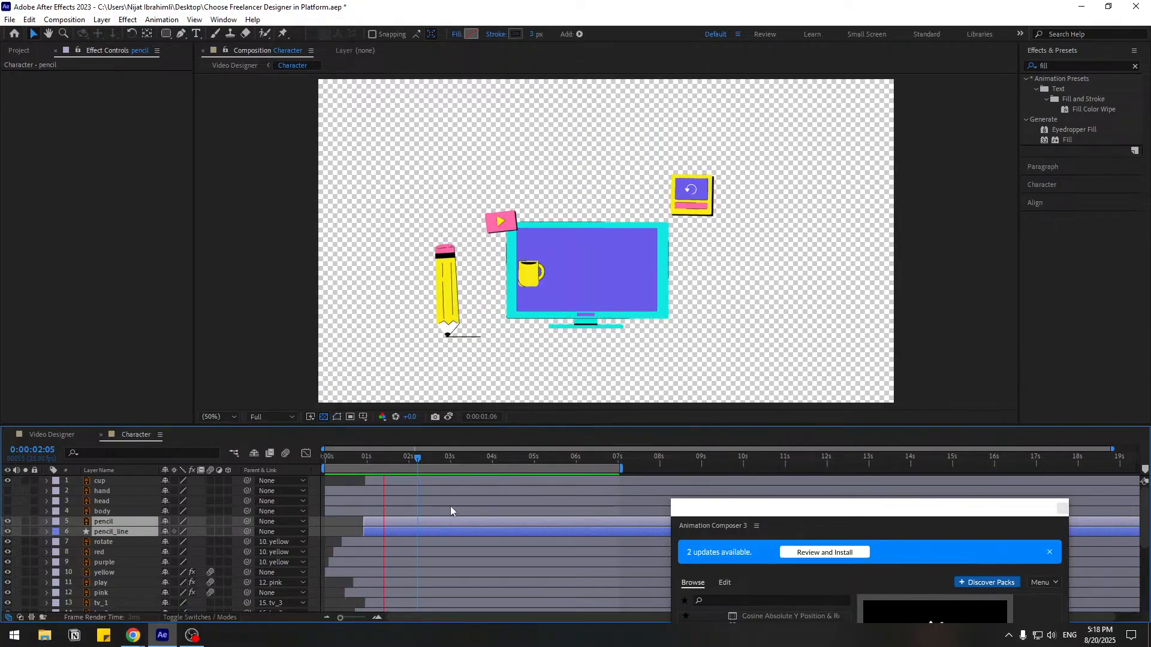
key(space)
- Preview the illustration's entrance in the Video Designer composition and go to 0:00:07:08
click(45, 433)
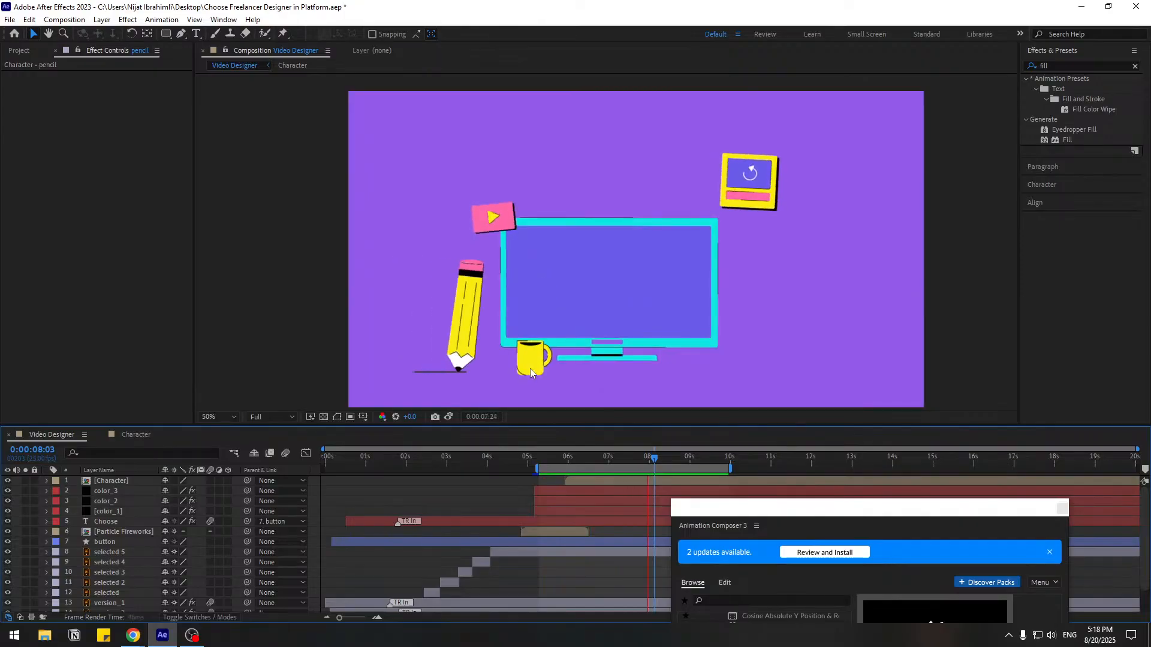
click(232, 418)
click(226, 217)
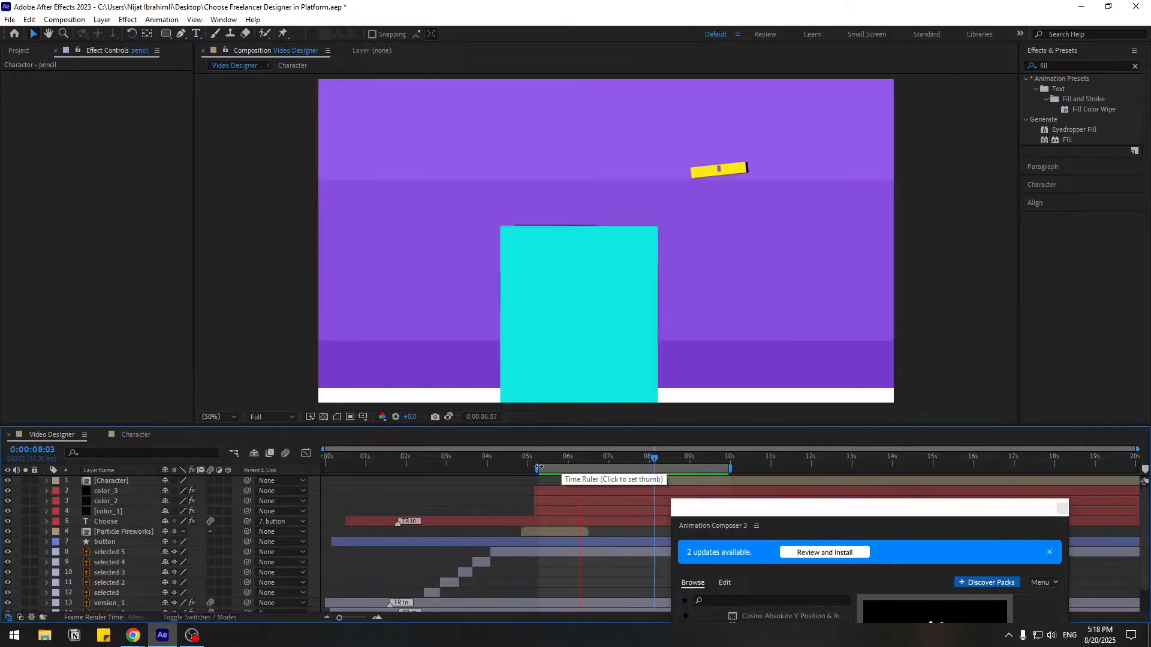
click(621, 459)
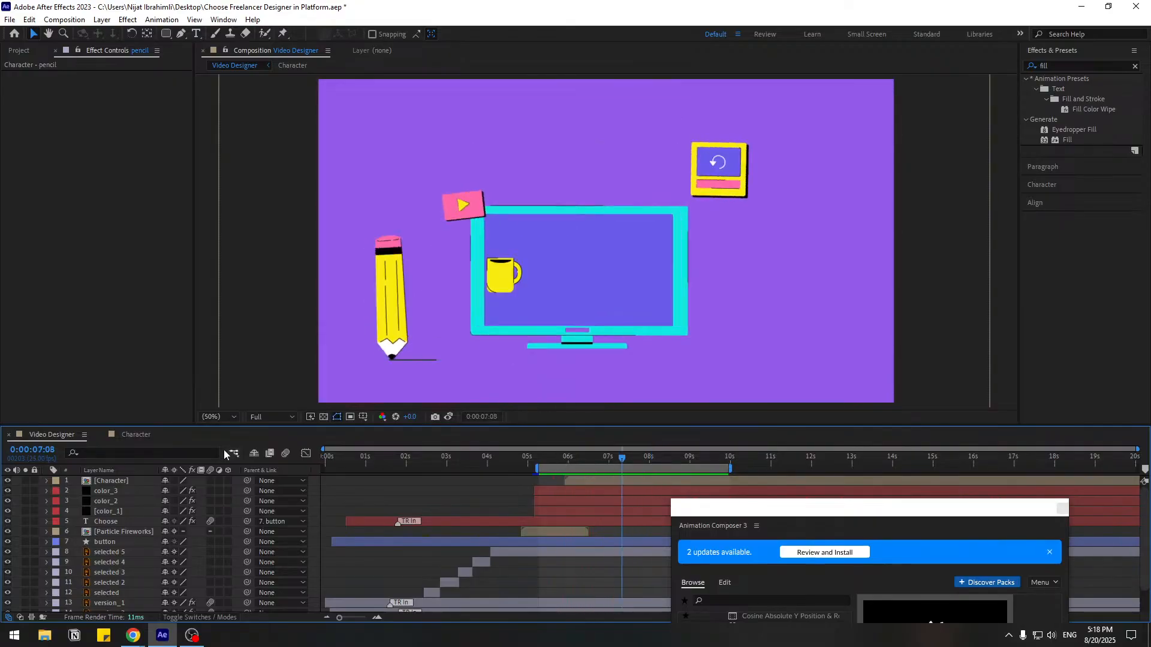
- Return to the Character composition and make the mouse layer visible
click(136, 434)
click(332, 521)
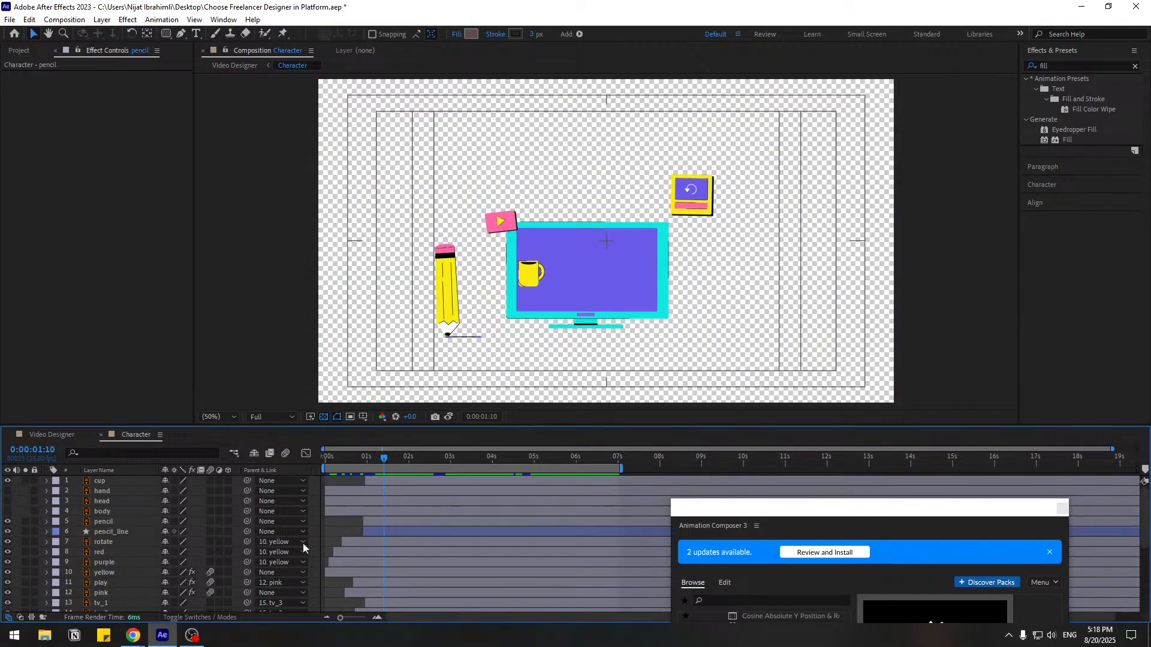
scroll(311, 545, down, 1)
scroll(176, 576, down, 3)
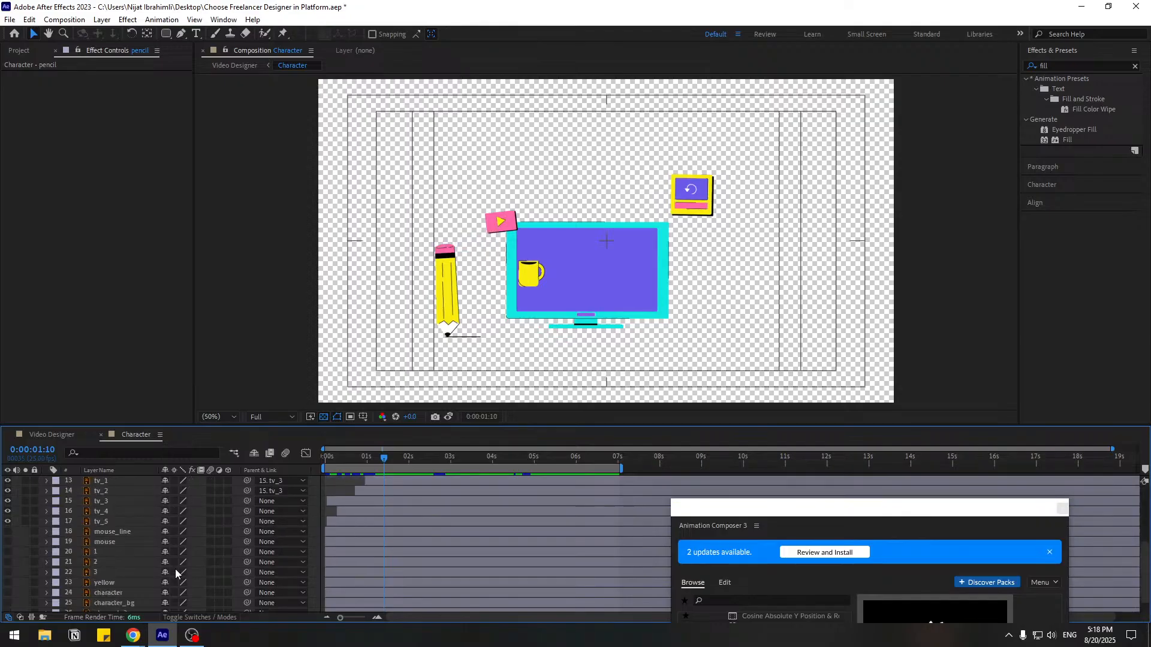
click(118, 536)
click(115, 543)
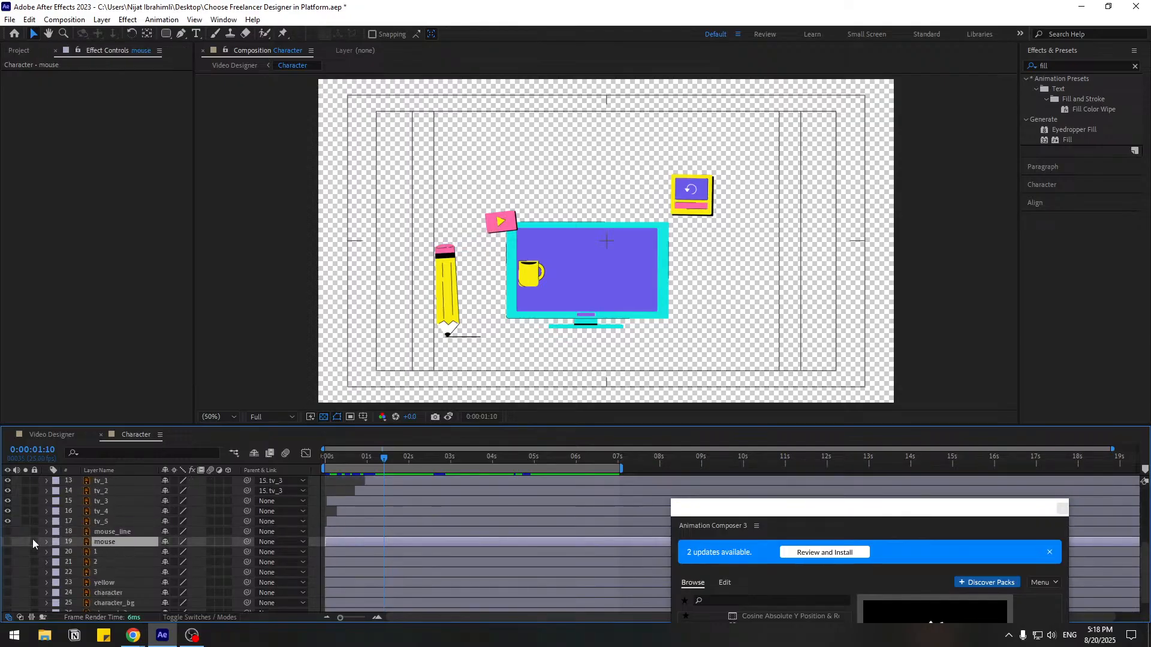
click(7, 542)
scroll(657, 334, up, 1)
scroll(659, 342, up, 3)
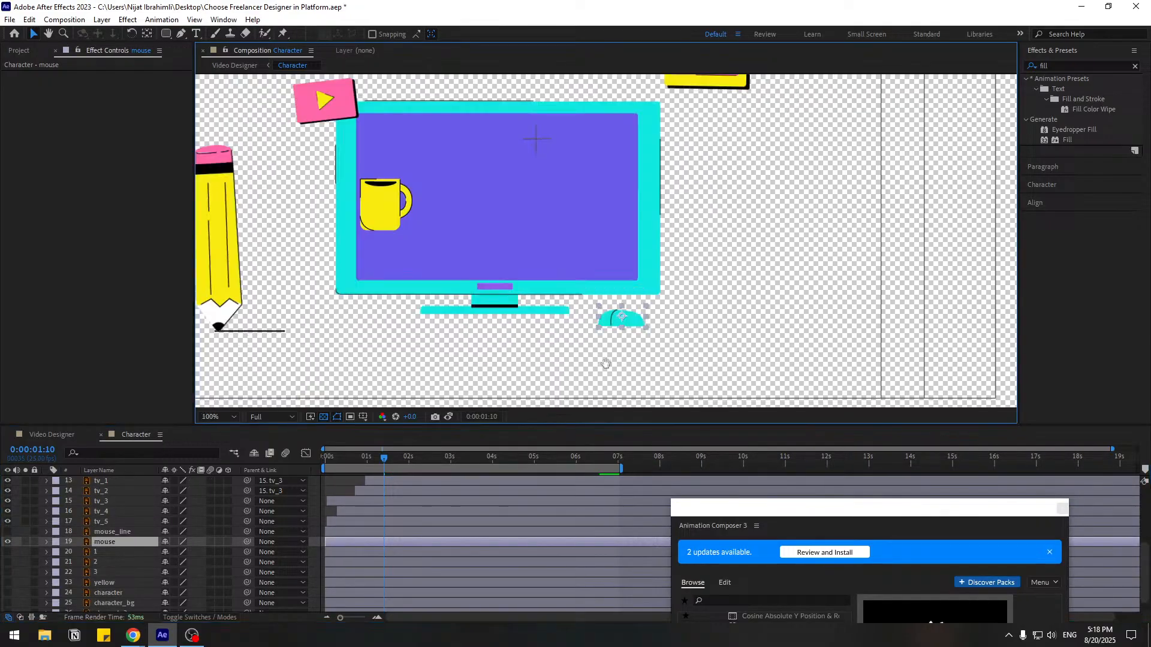
scroll(690, 353, down, 4)
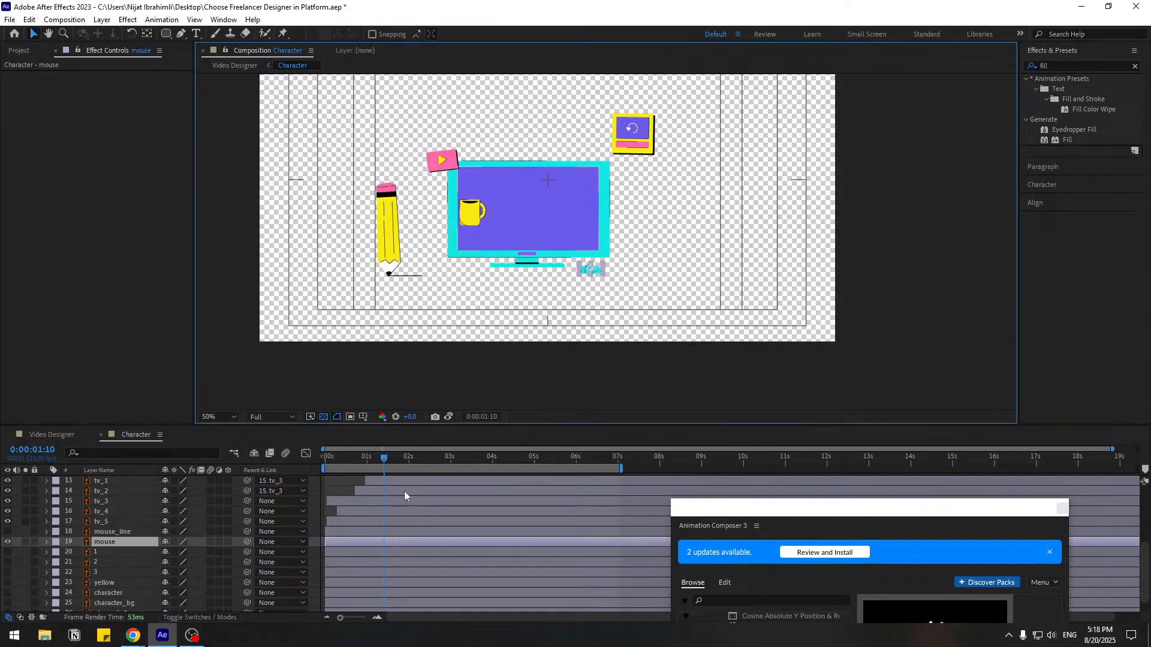
- Start the mouse layer at 0:00:01:10 and keyframe its X position at 1804.7 there and 1099.7 at 0:00:03:14
key(p)
drag(354, 545, 404, 549)
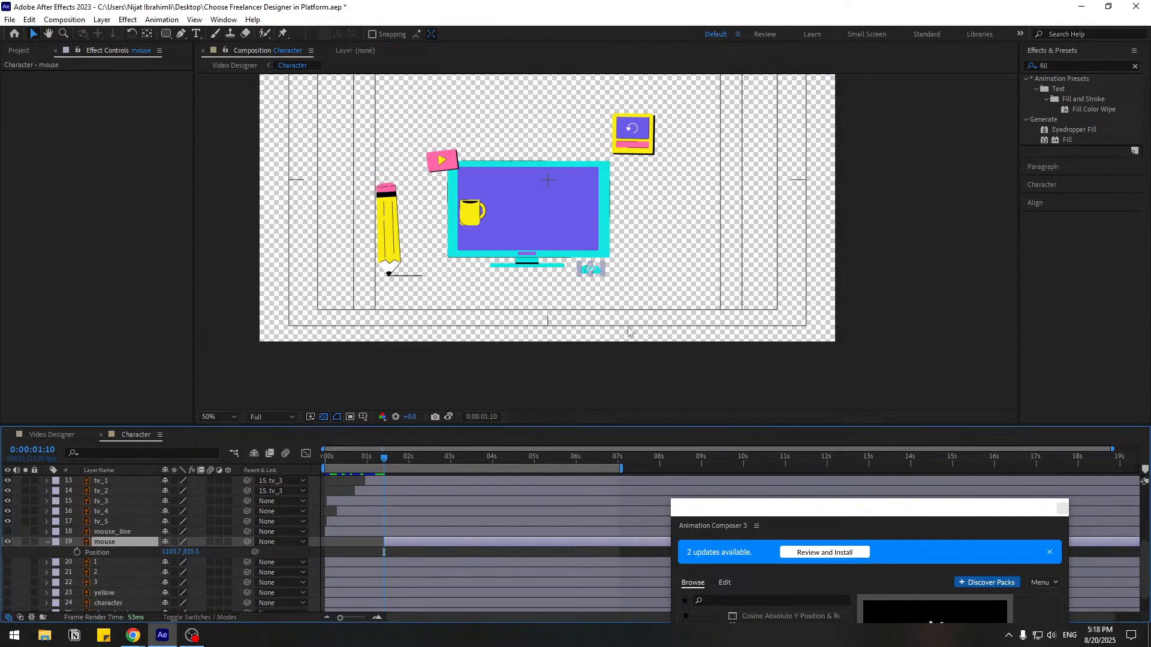
scroll(641, 331, up, 1)
drag(652, 332, 549, 272)
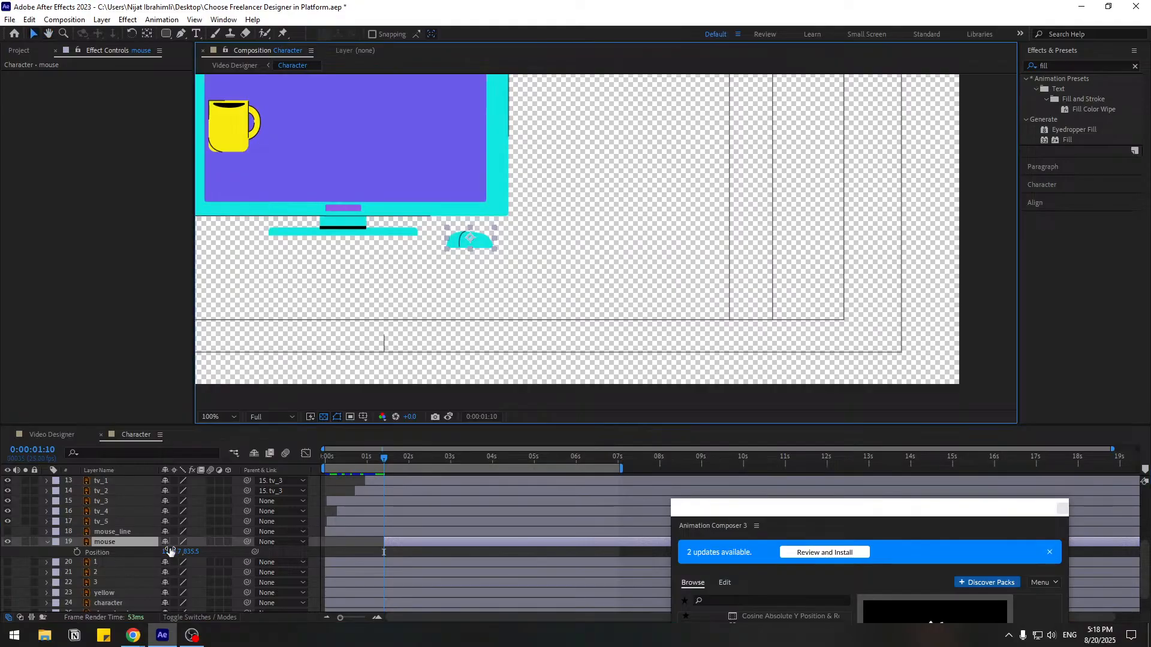
drag(170, 550, 590, 551)
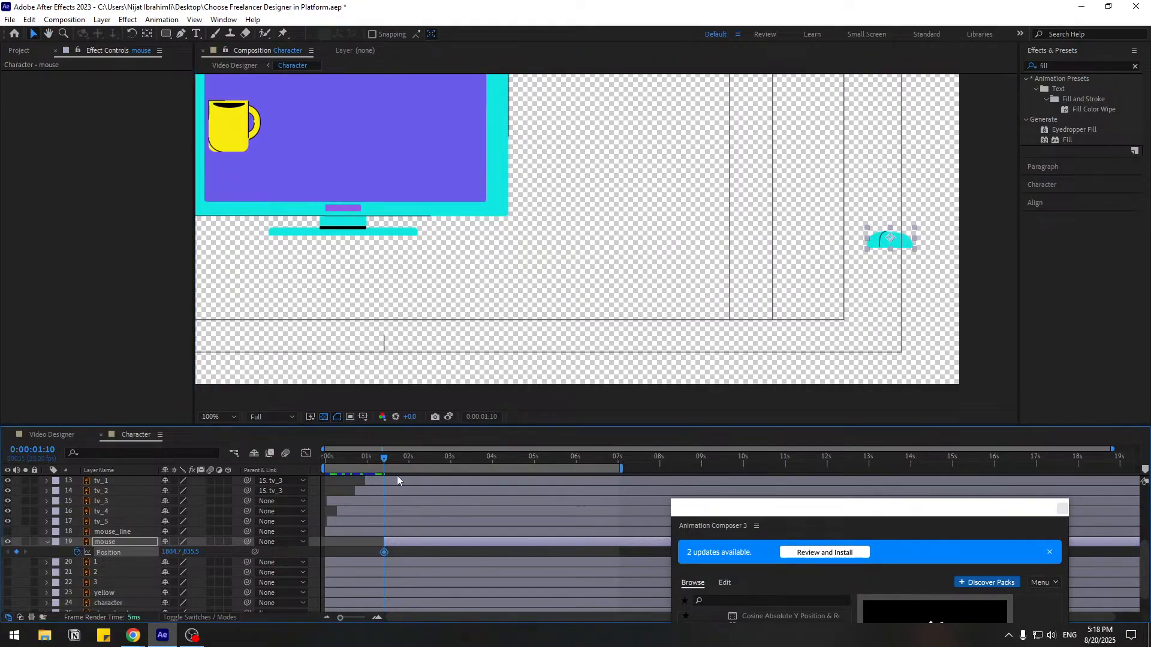
click(474, 462)
drag(170, 551, 127, 551)
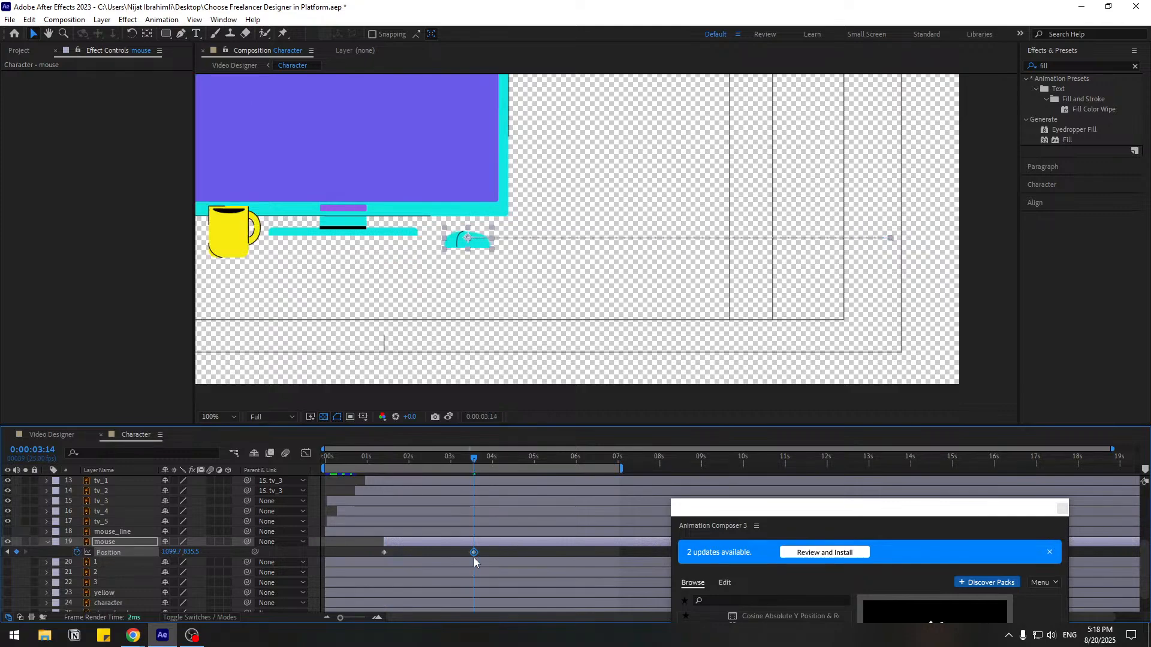
- Apply Easy Ease to both position keyframes of the mouse layer and reshape its speed graph into a sharp peak near the start
drag(474, 558, 363, 560)
right_click(383, 552)
mouse_move(455, 544)
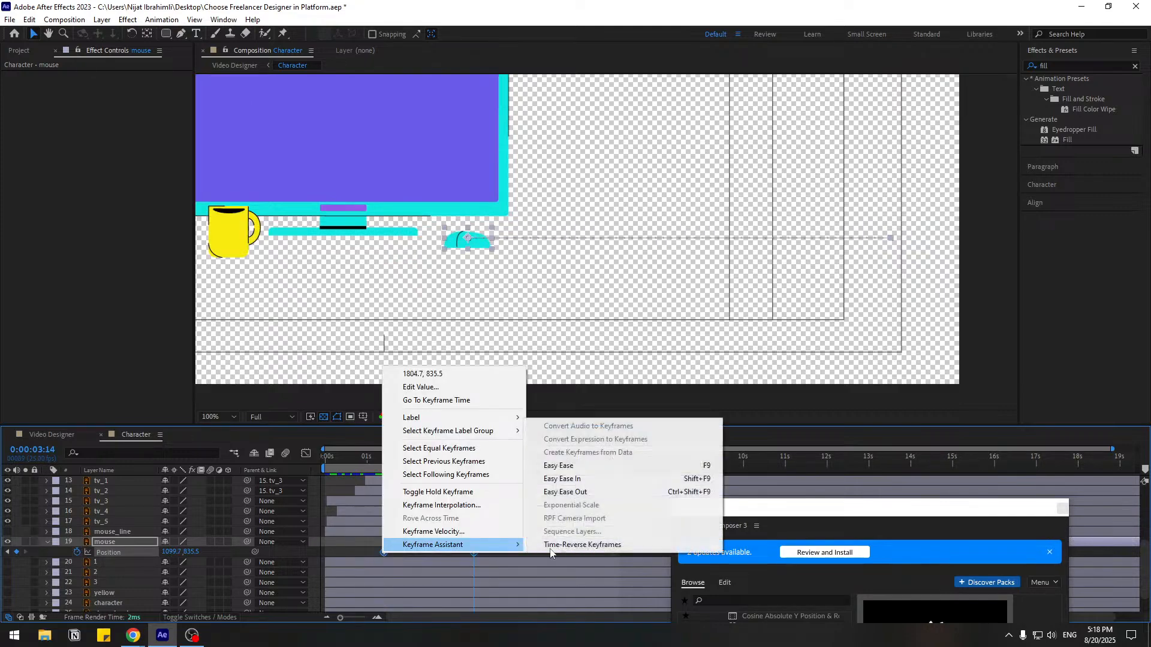
click(596, 467)
click(306, 453)
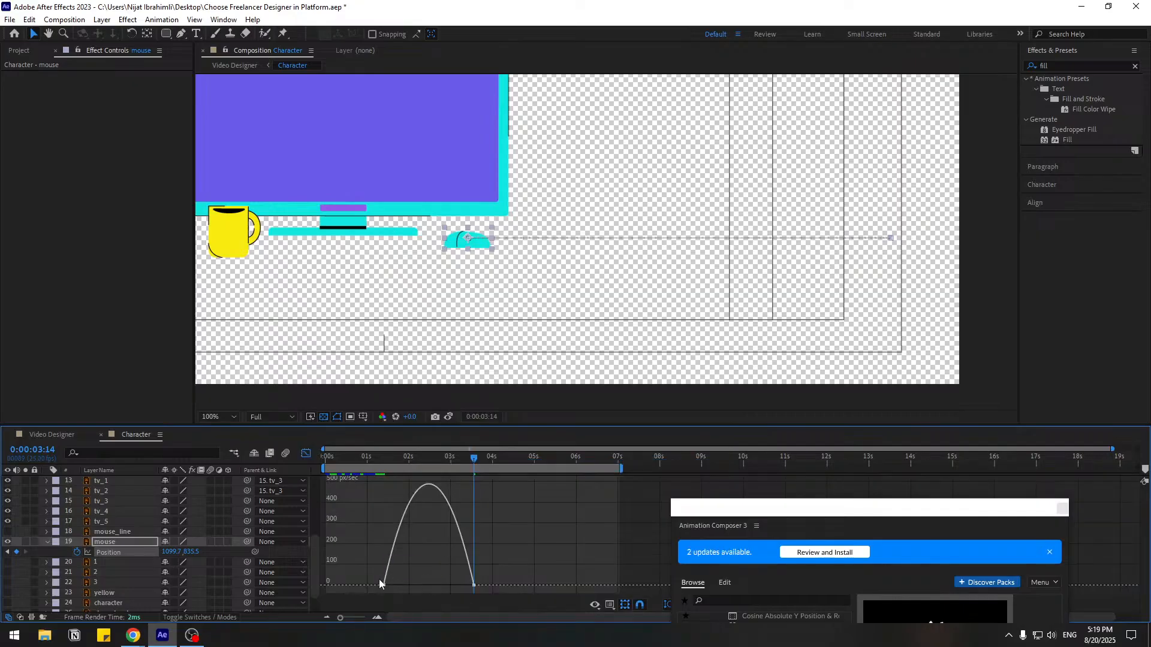
drag(458, 586, 407, 586)
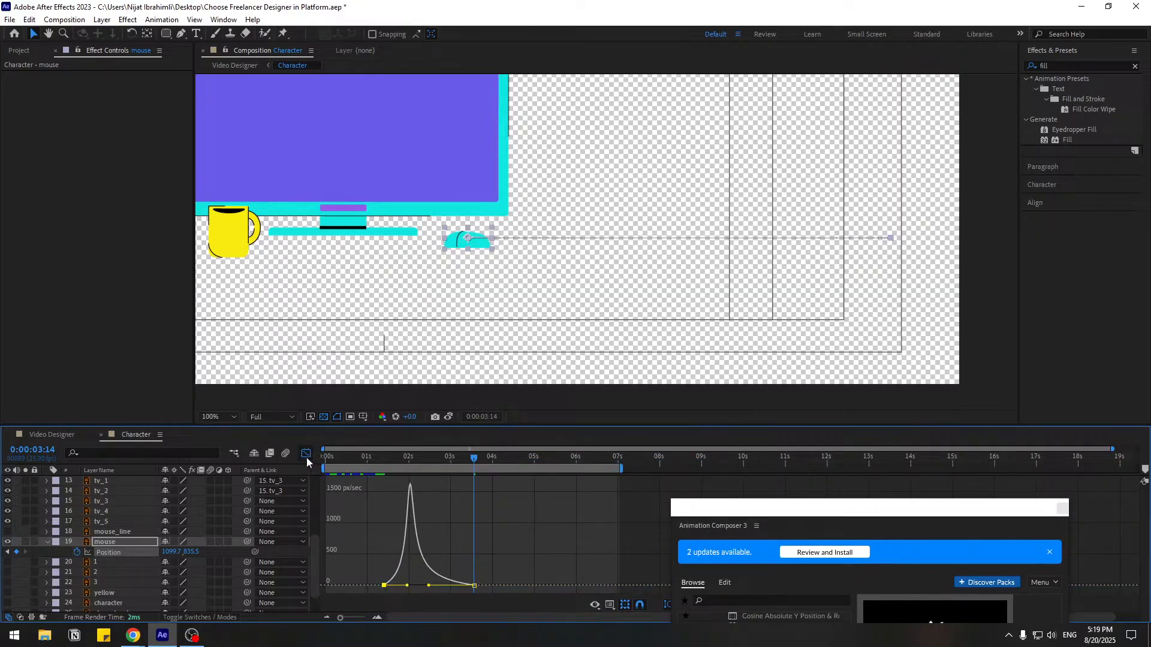
- Start the work area just after 1 s and preview the mouse's slide-in
drag(324, 468, 376, 468)
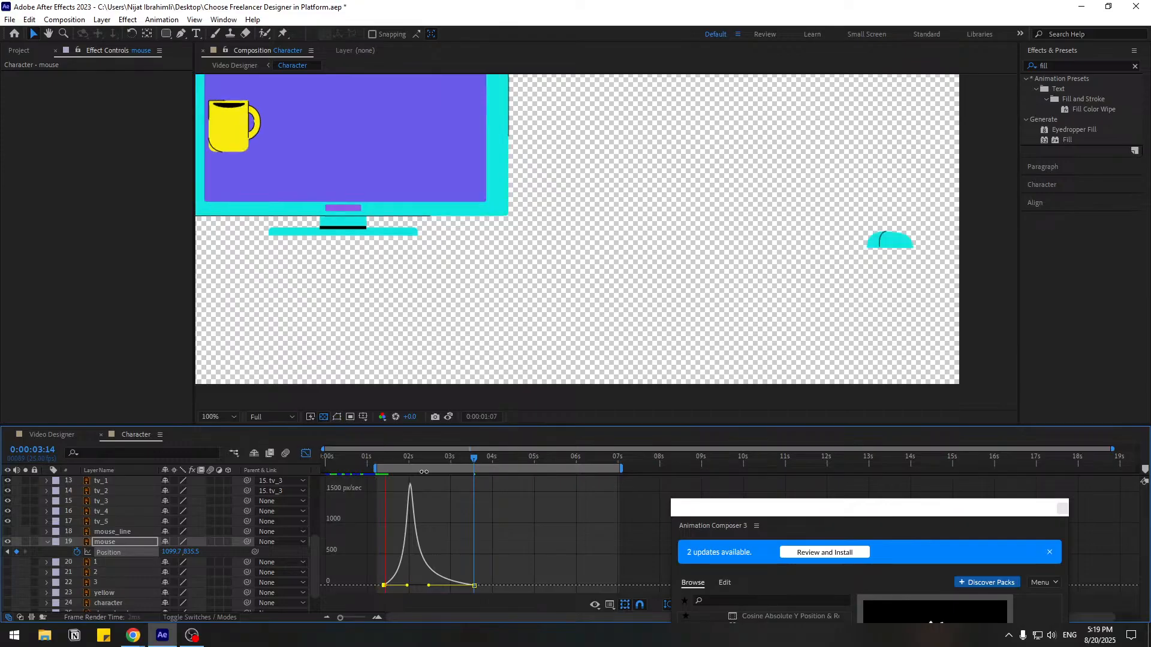
key(space)
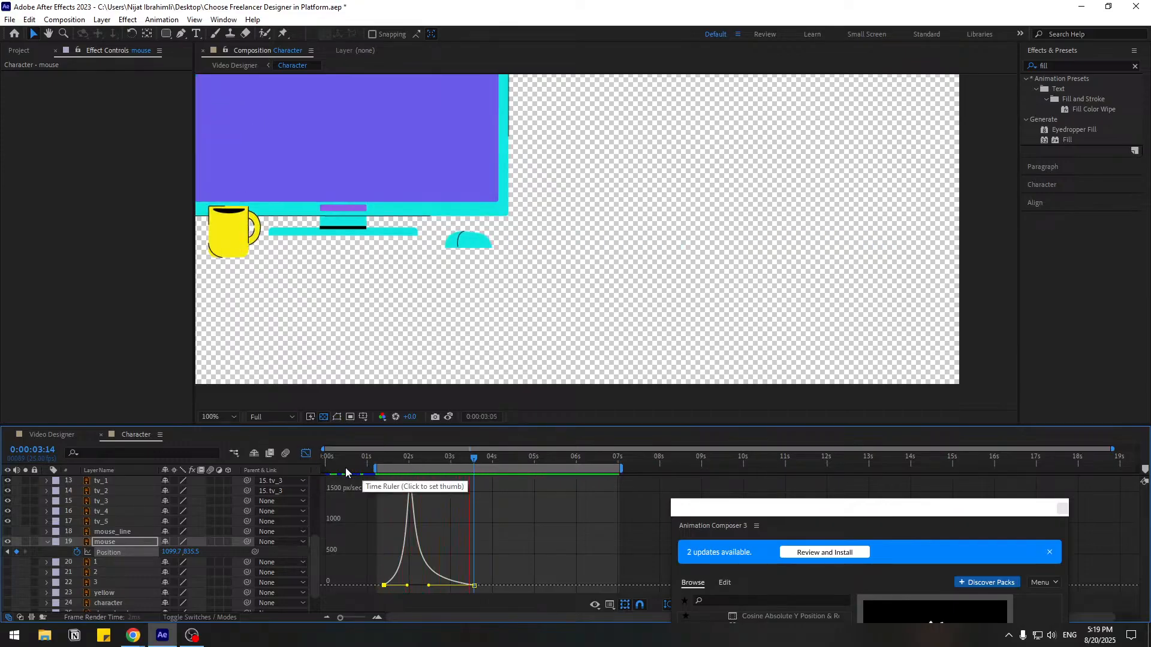
key(space)
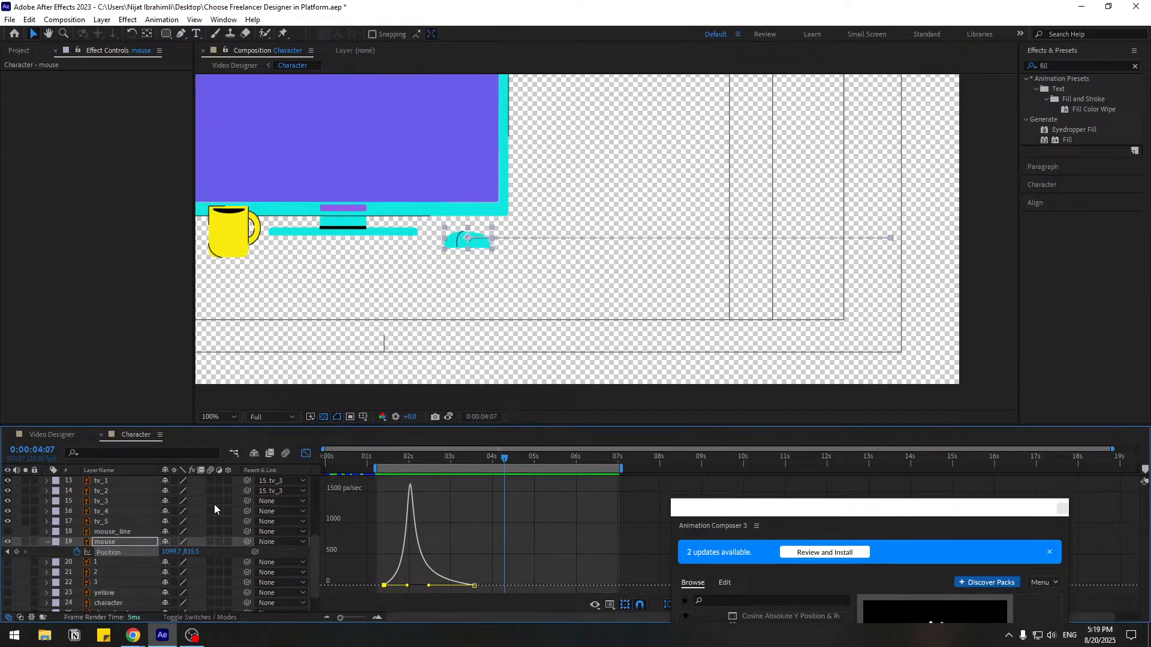
- Show the mouse_line layer, parent it to the mouse layer and shift its start to match that layer's
click(114, 531)
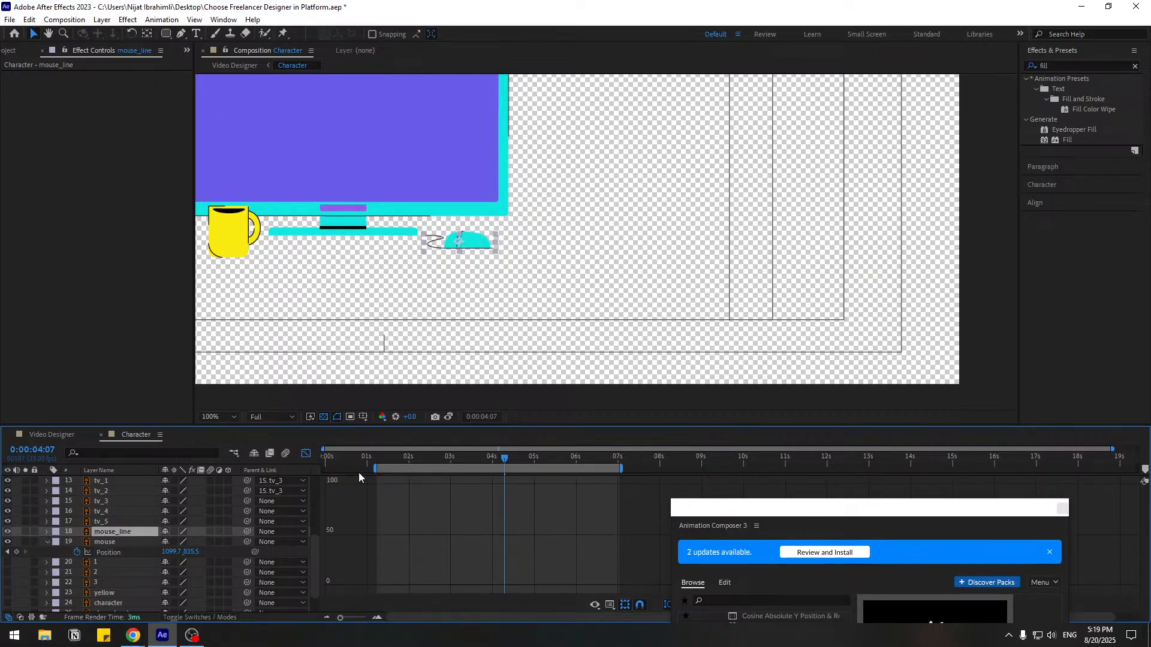
click(306, 454)
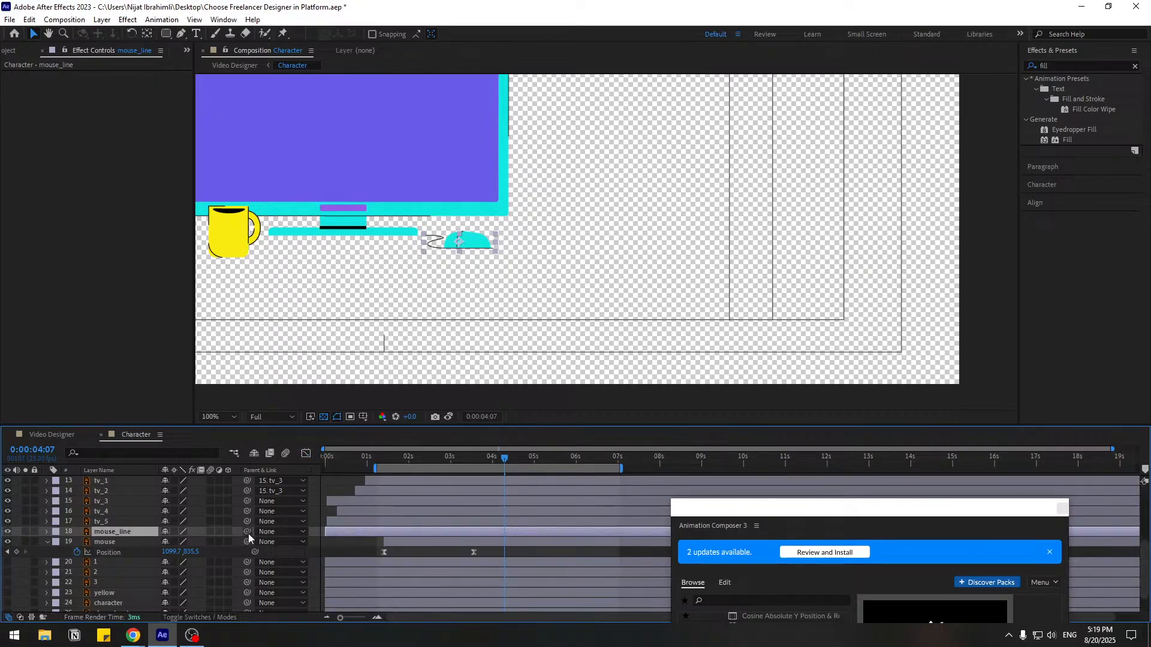
drag(247, 532, 107, 544)
click(108, 543)
drag(350, 531, 405, 537)
key(space)
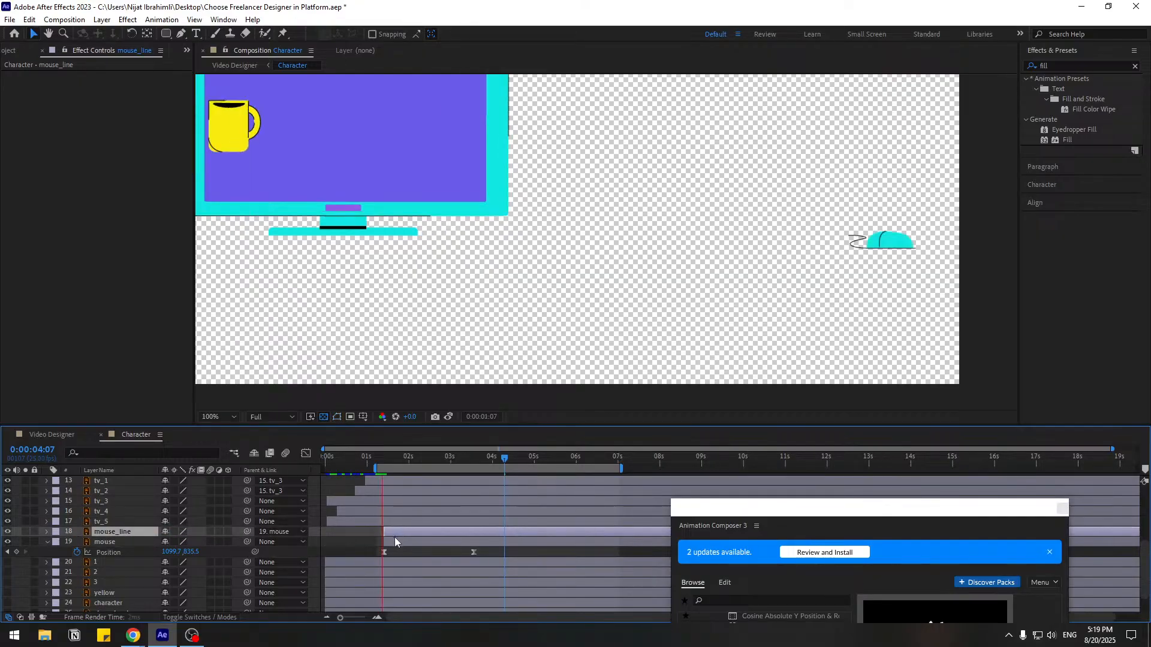
- Keyframe the opacity of the mouse and mouse_line layers from 0% at 0:00:01:10 to 100% at 0:00:02:21
drag(406, 458, 385, 462)
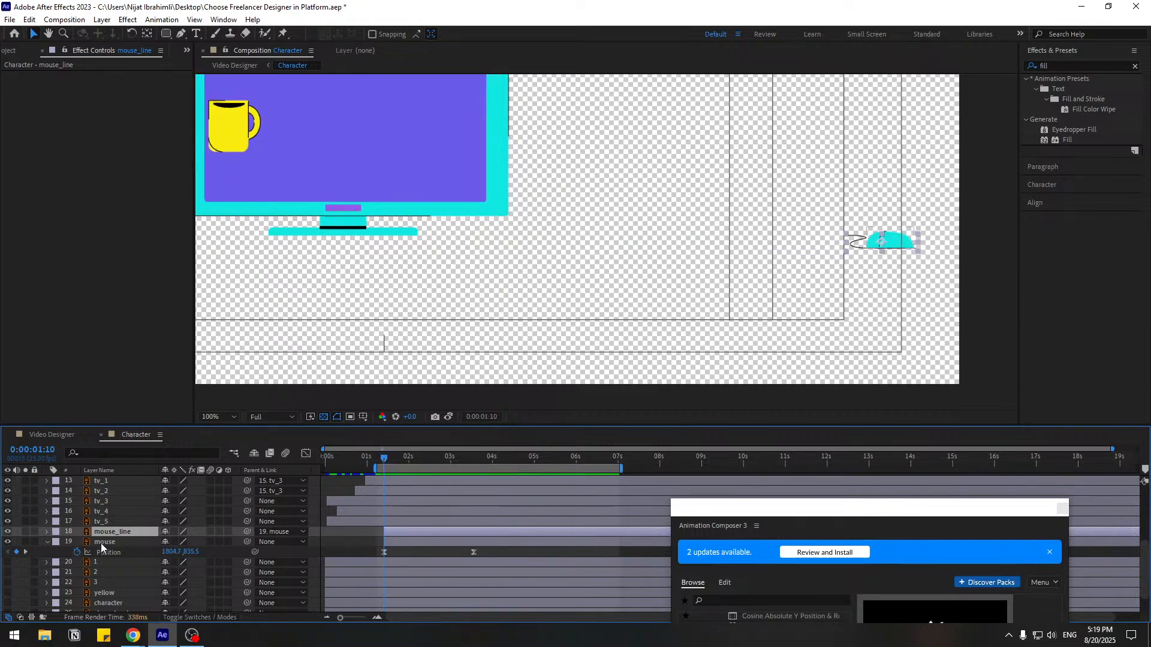
ctrl+click(100, 545)
key(t)
key(alt+shift+t)
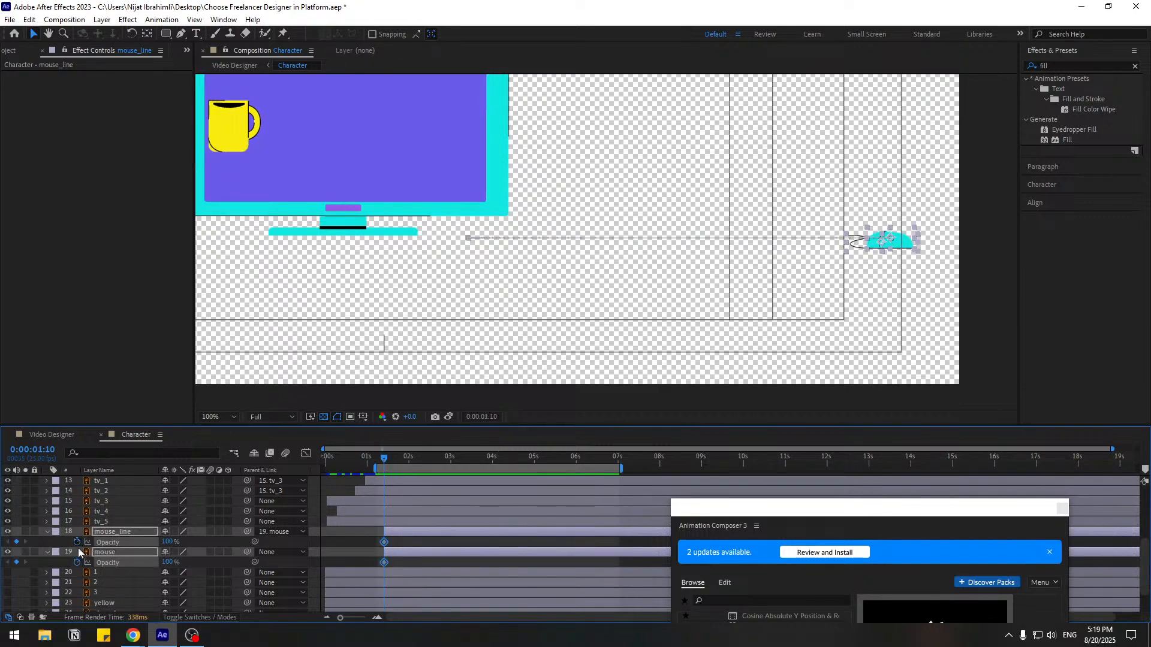
key(Return)
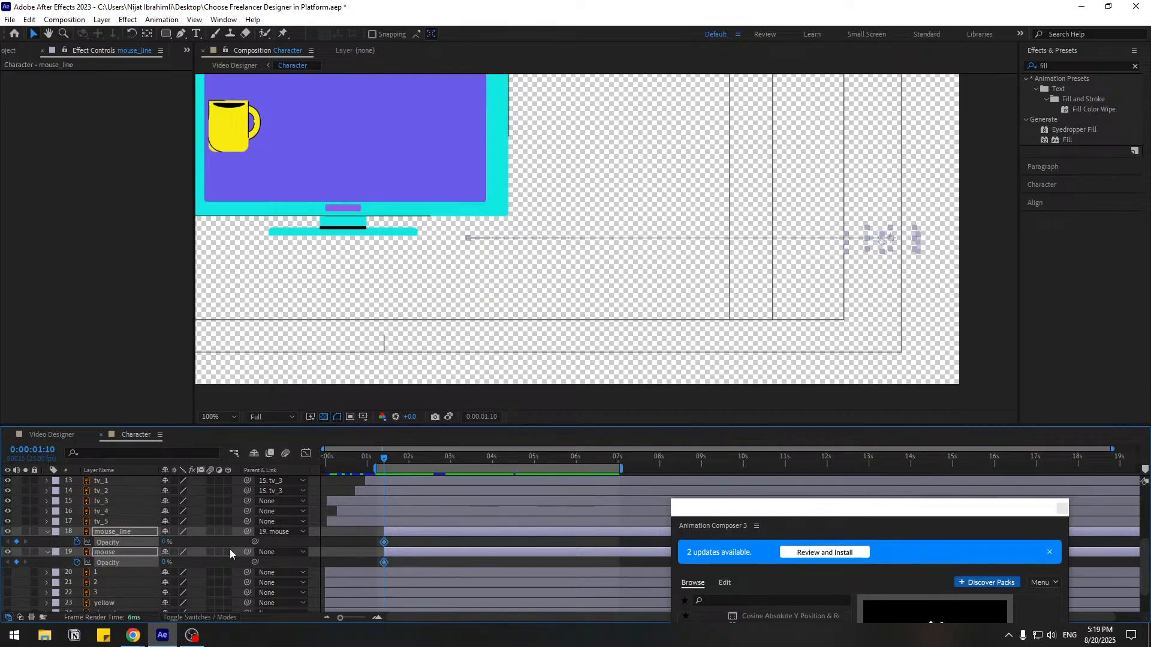
drag(412, 458, 444, 458)
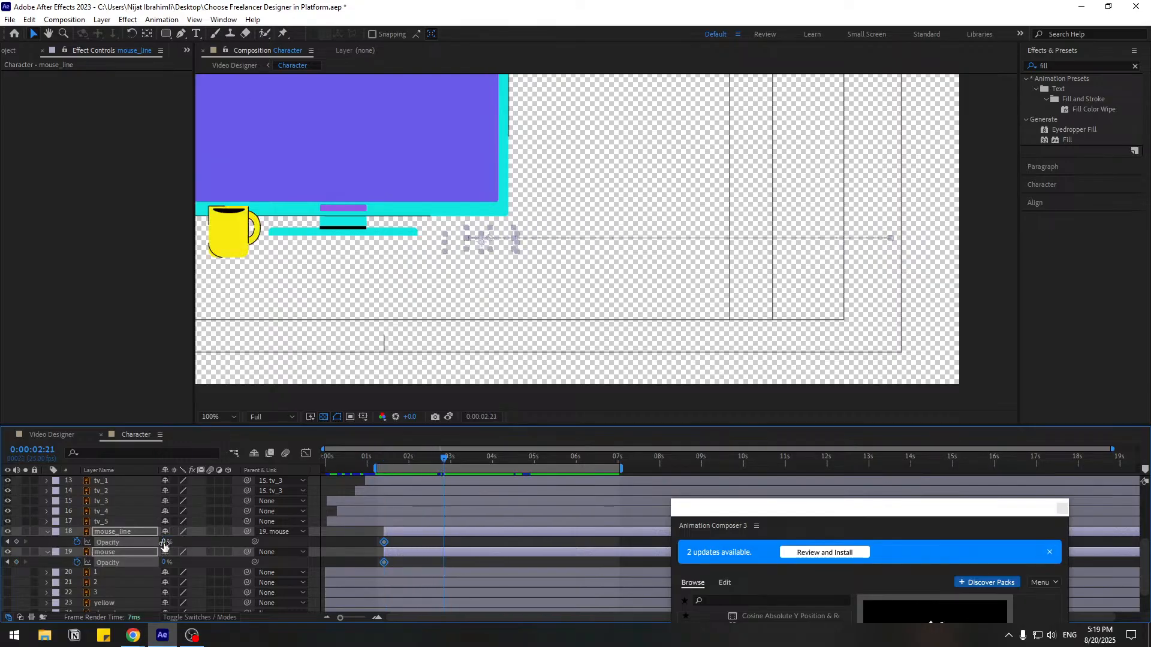
drag(165, 545, 258, 543)
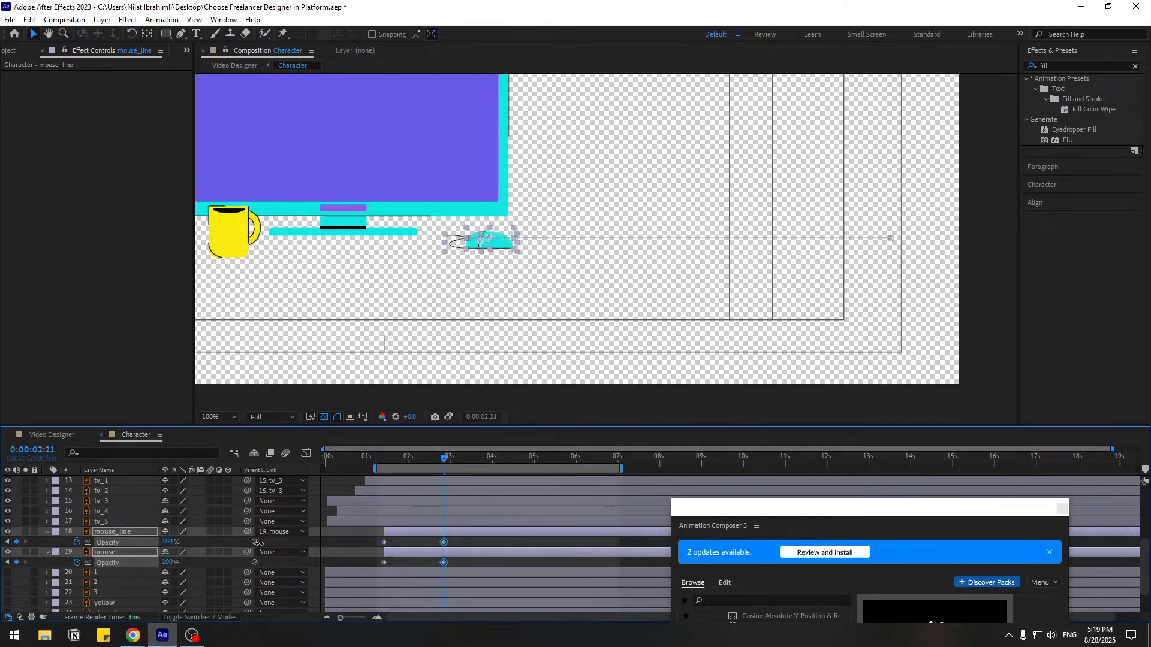
- Apply Easy Ease to the opacity keyframes of the mouse and mouse_line layers and preview the fade-in
right_click(385, 562)
mouse_move(434, 554)
click(577, 476)
key(space)
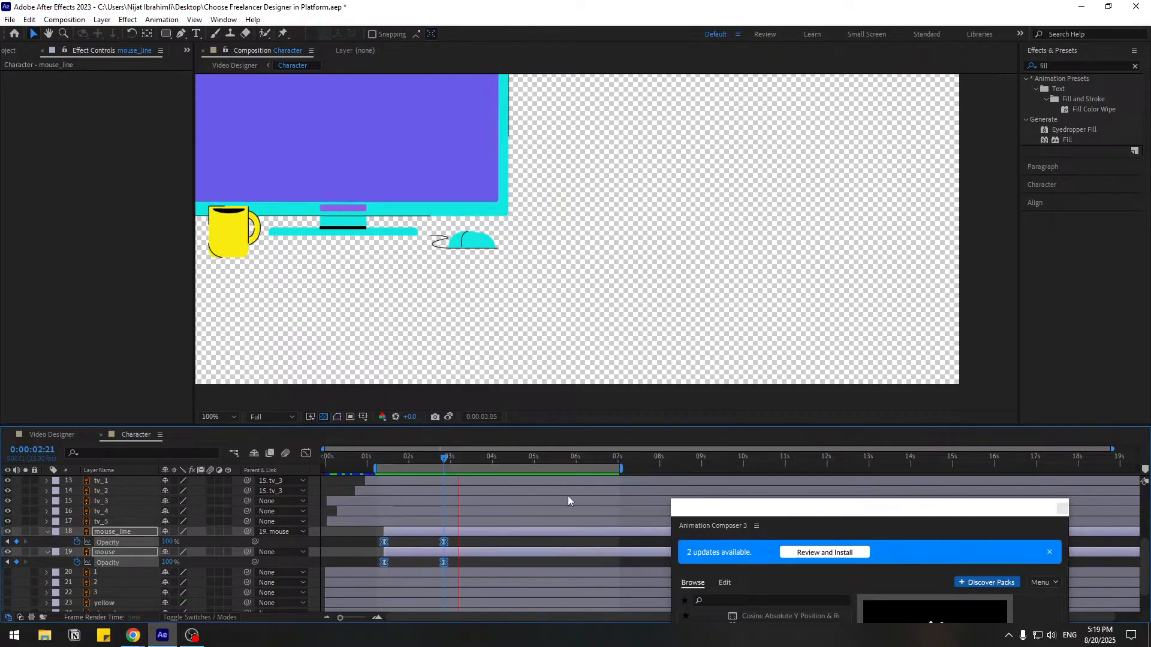
click(480, 542)
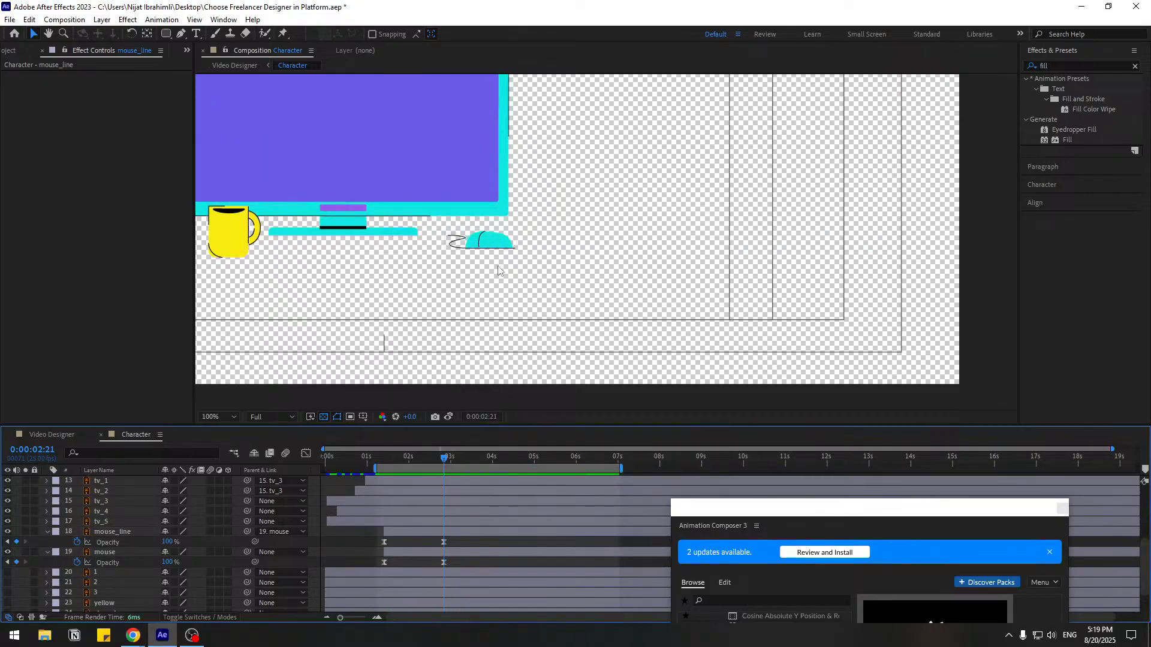
drag(448, 460, 485, 460)
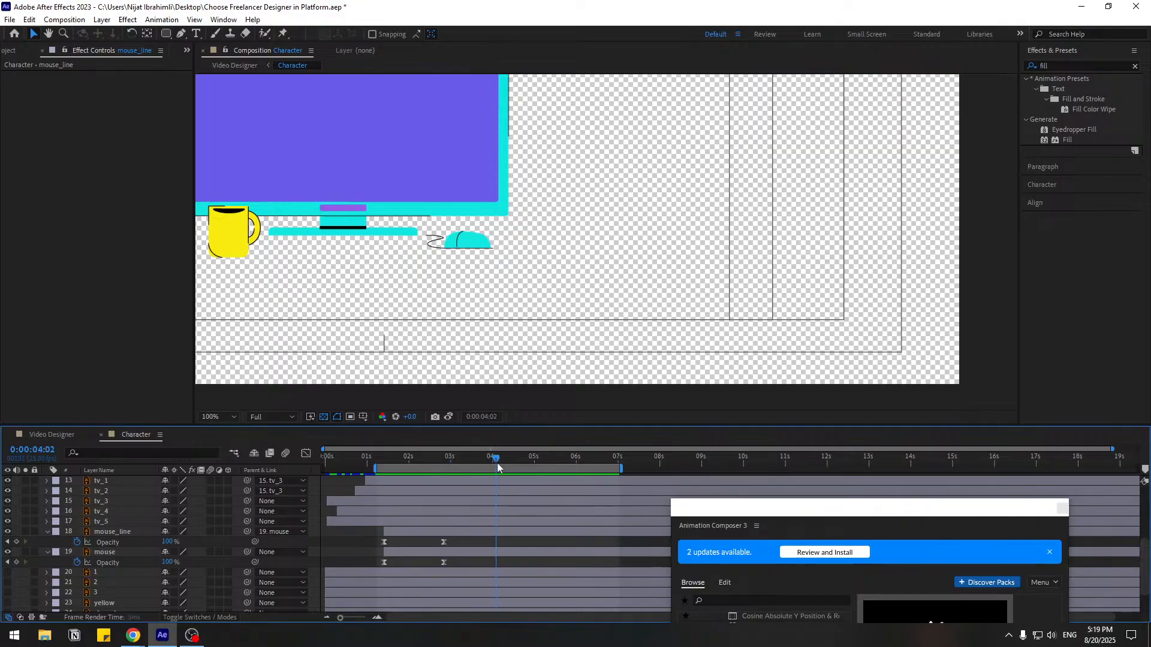
click(473, 247)
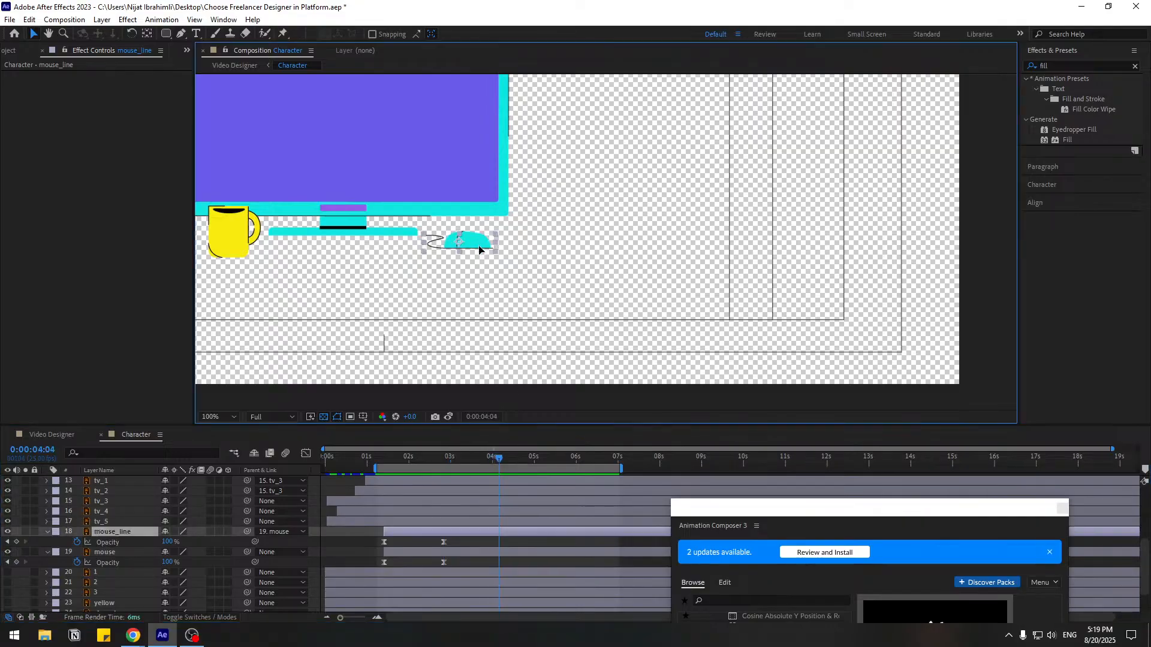
drag(480, 249, 483, 254)
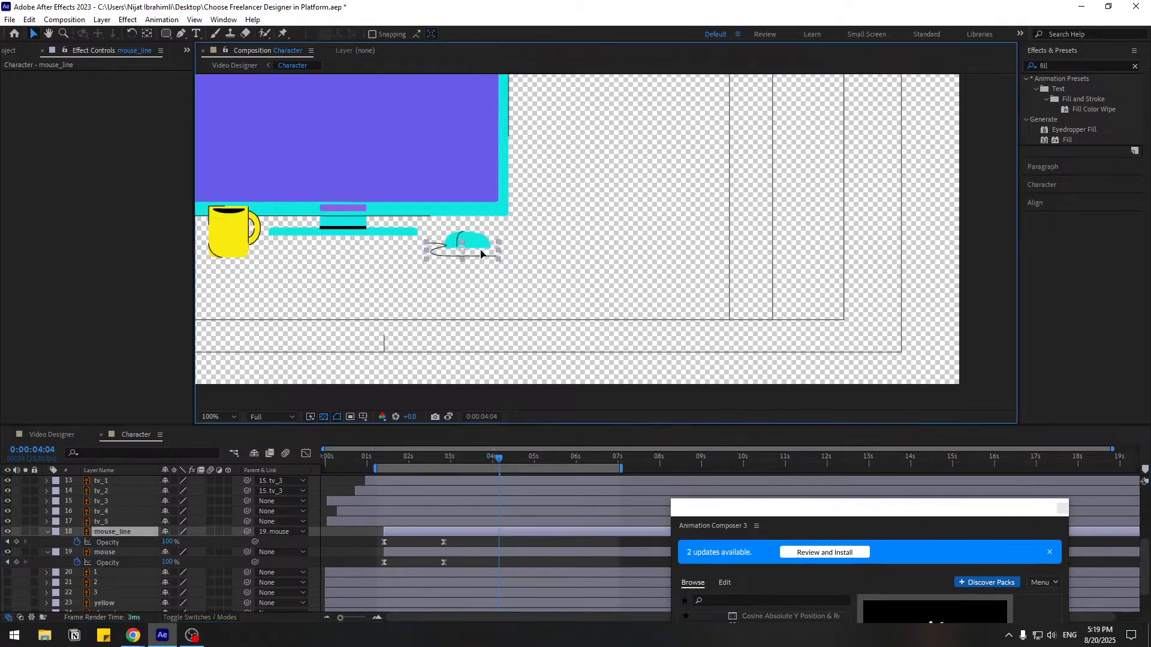
- Reveal the mouse layer's Position and keyframe it at 0:00:05:02 with the mouse nudged to 1132.7, 849.5
click(112, 552)
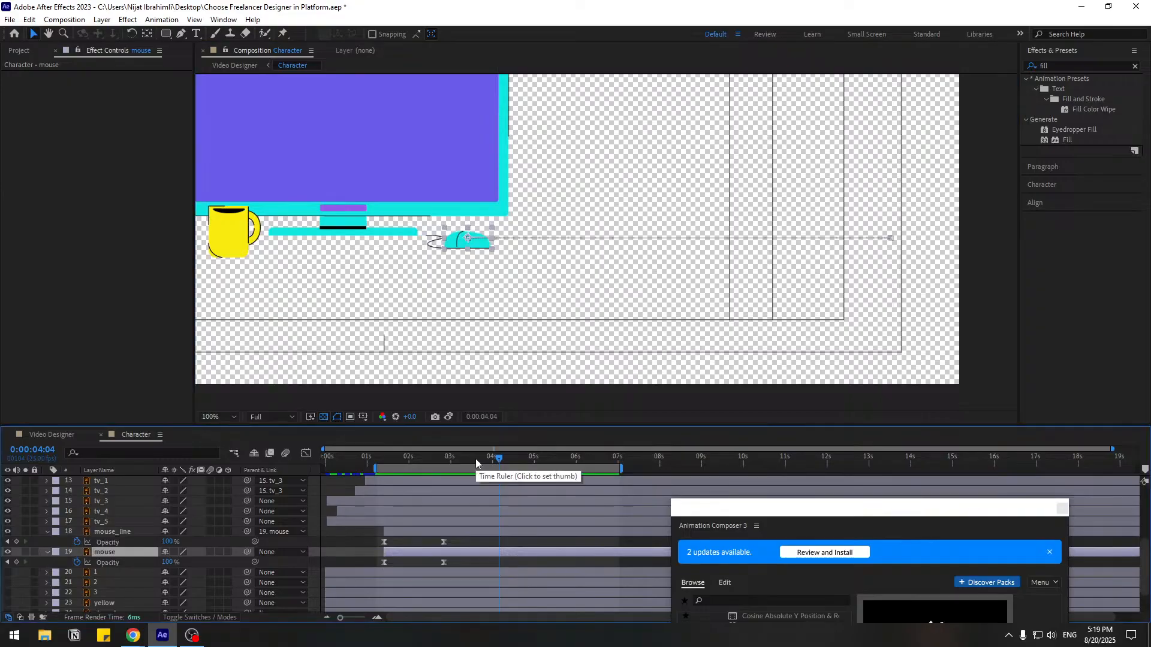
key(shift+p)
drag(514, 462, 537, 467)
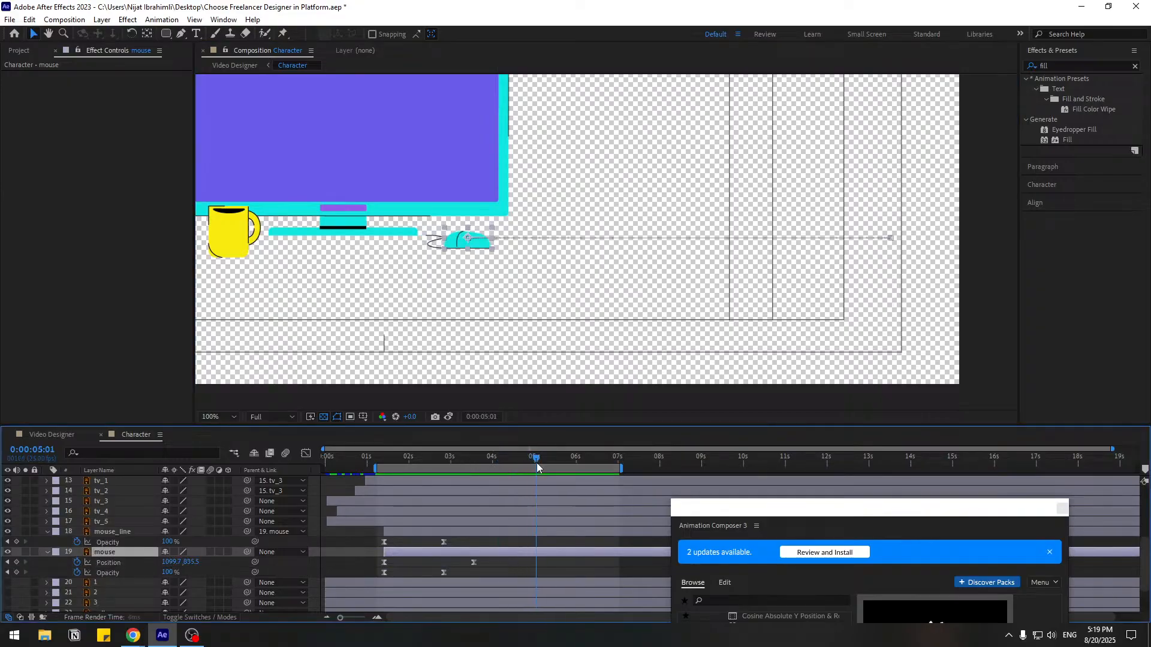
drag(460, 243, 480, 251)
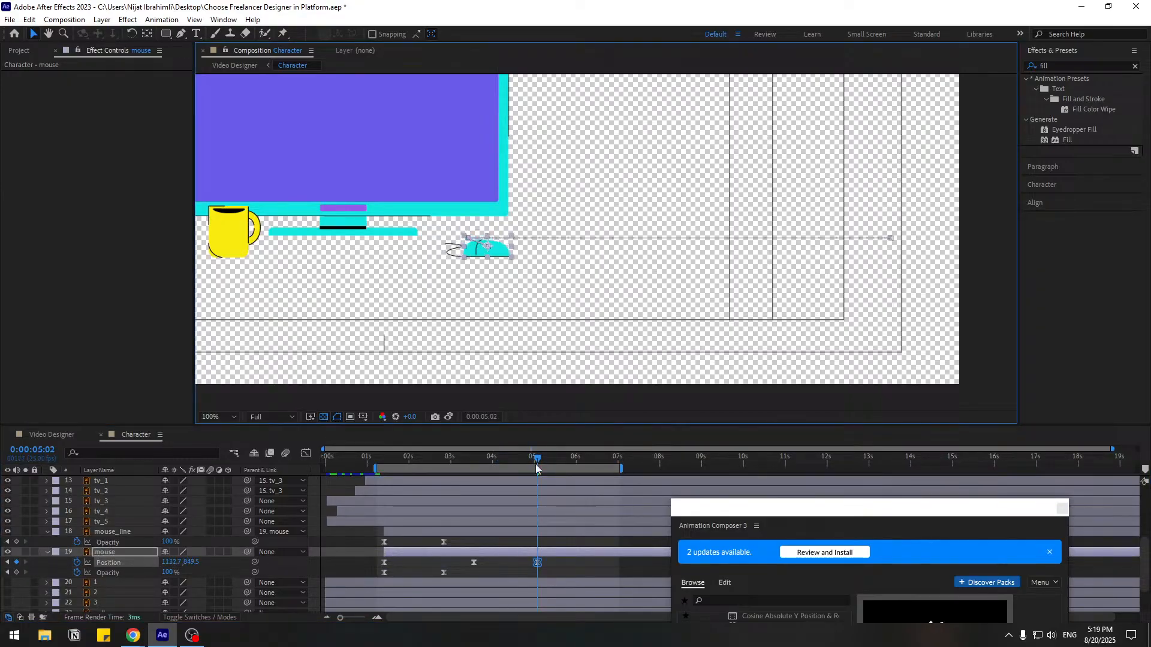
- Add further position keyframes to the mouse layer at about 7 s, about 9.4 s and 0:00:11:16, shifting the mouse slightly around the desk
drag(552, 460, 621, 459)
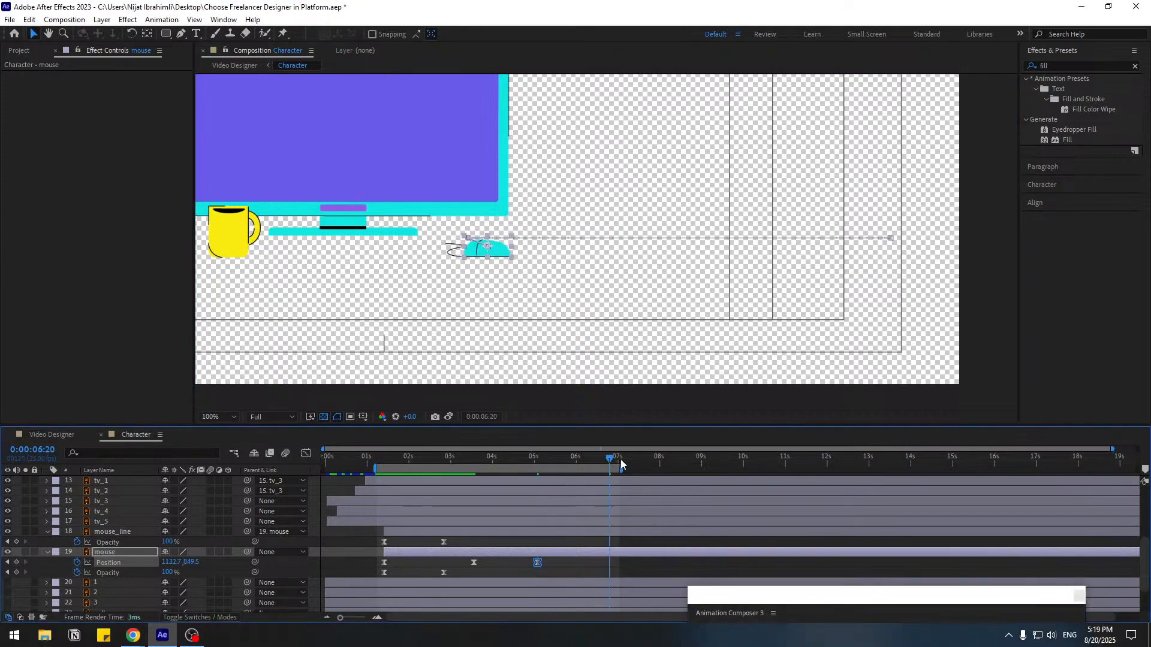
drag(489, 262, 428, 254)
click(717, 463)
key(ctrl+z)
click(813, 462)
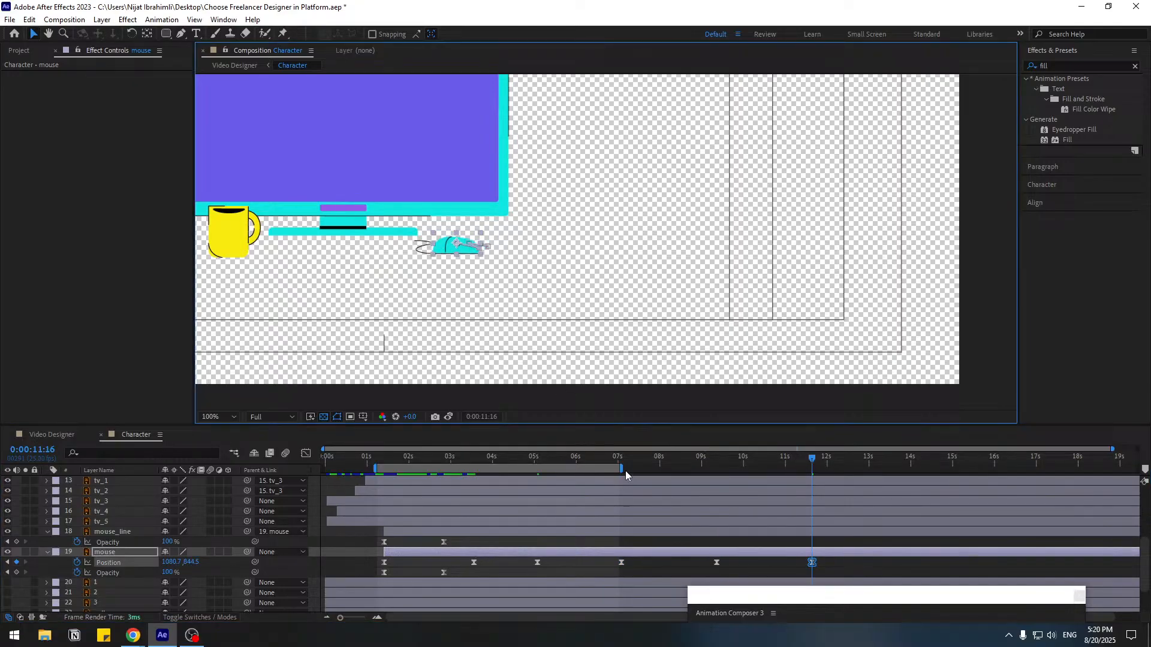
- Extend the end of the work area to just past 12 s and preview the mouse movement
drag(625, 470, 834, 470)
key(space)
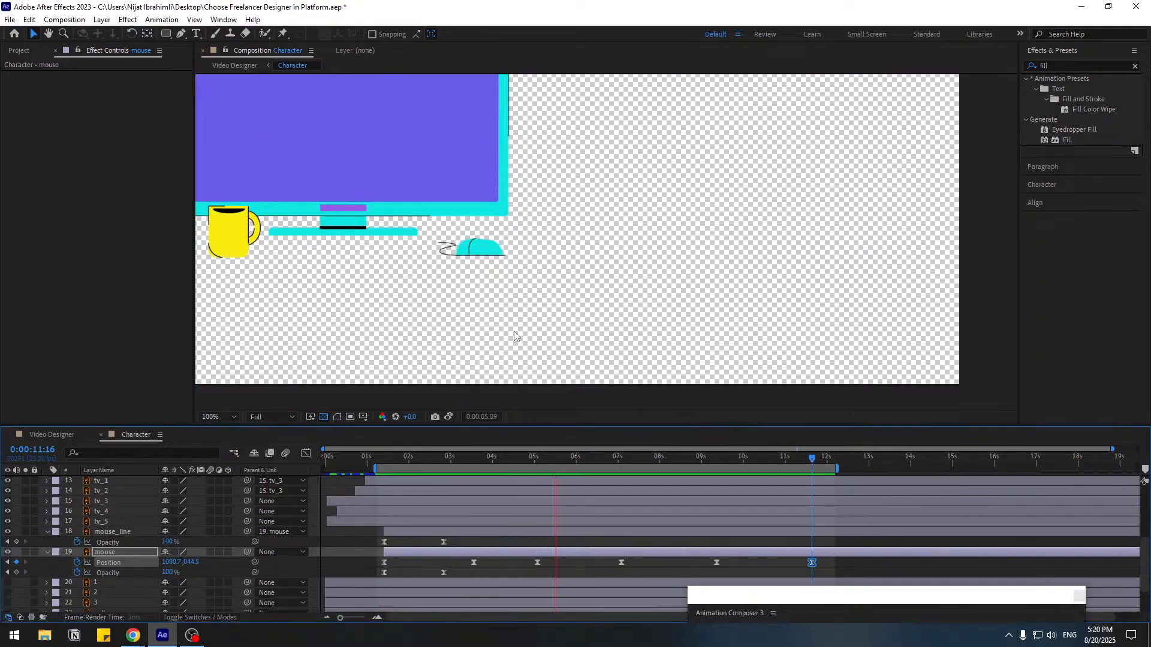
key(space)
- Compress the mouse's last five position keyframes to end at about 8 s, paste a copy of them at 0:00:07:24 and preview the scene
drag(827, 563, 463, 561)
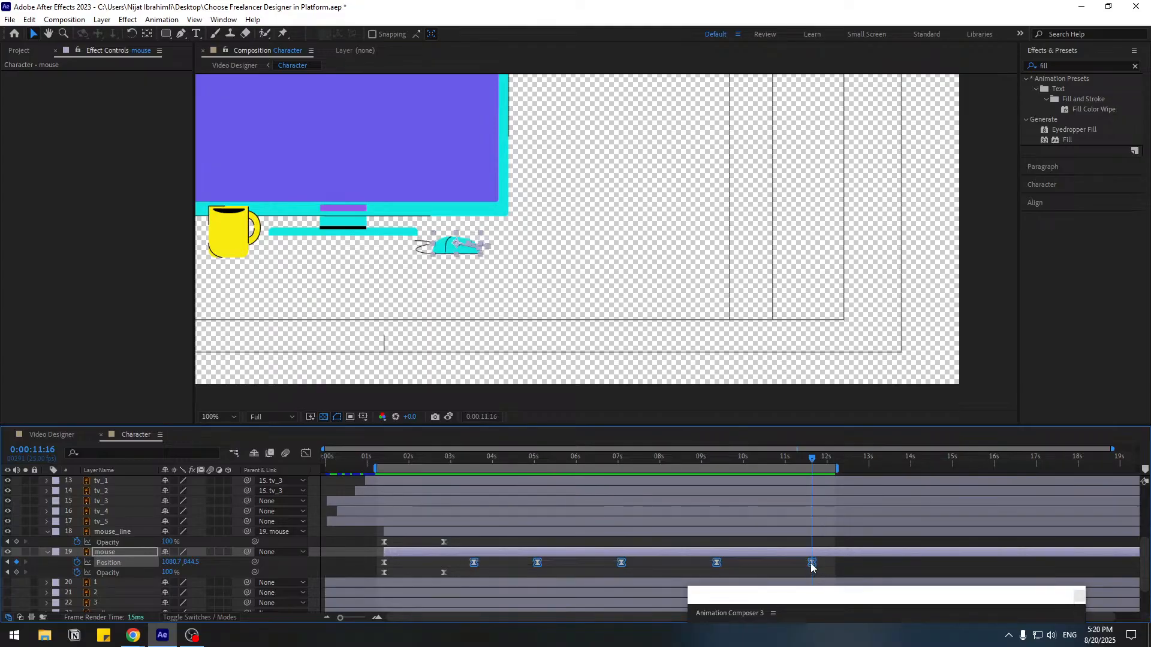
drag(812, 567, 658, 567)
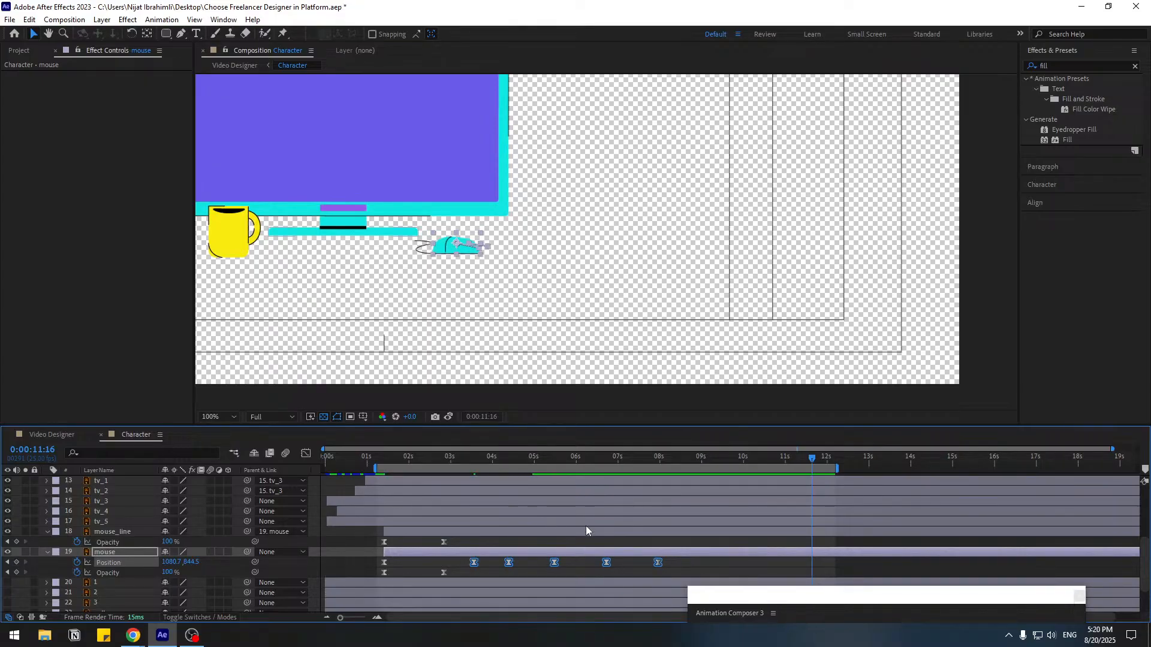
click(662, 459)
key(ctrl+v)
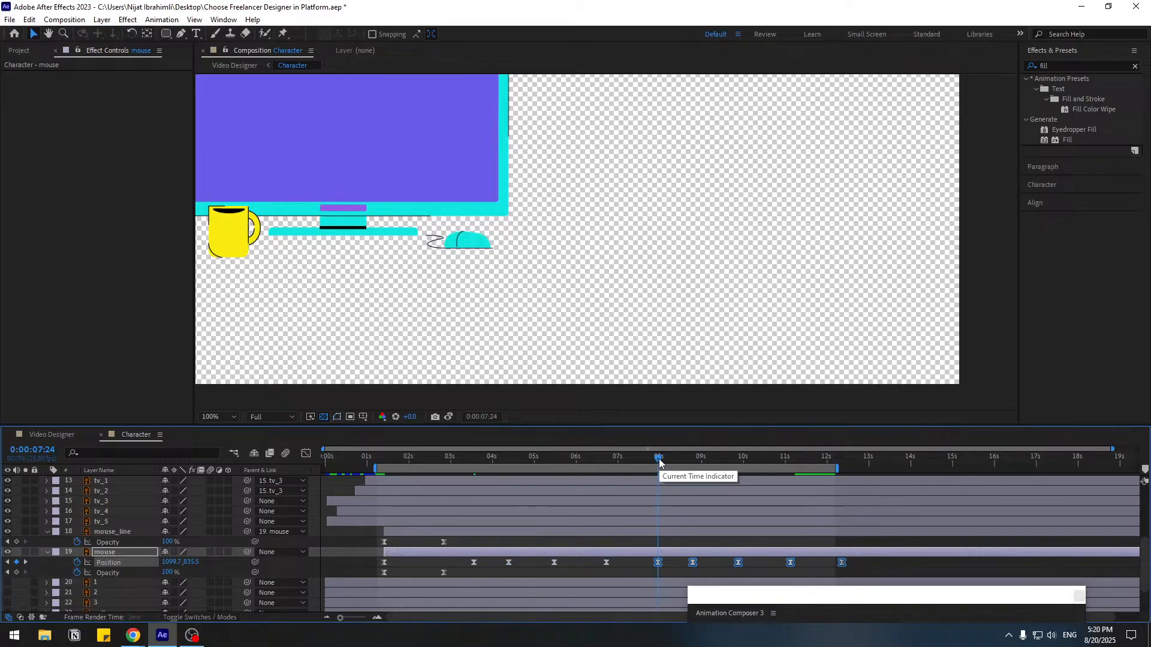
key(space)
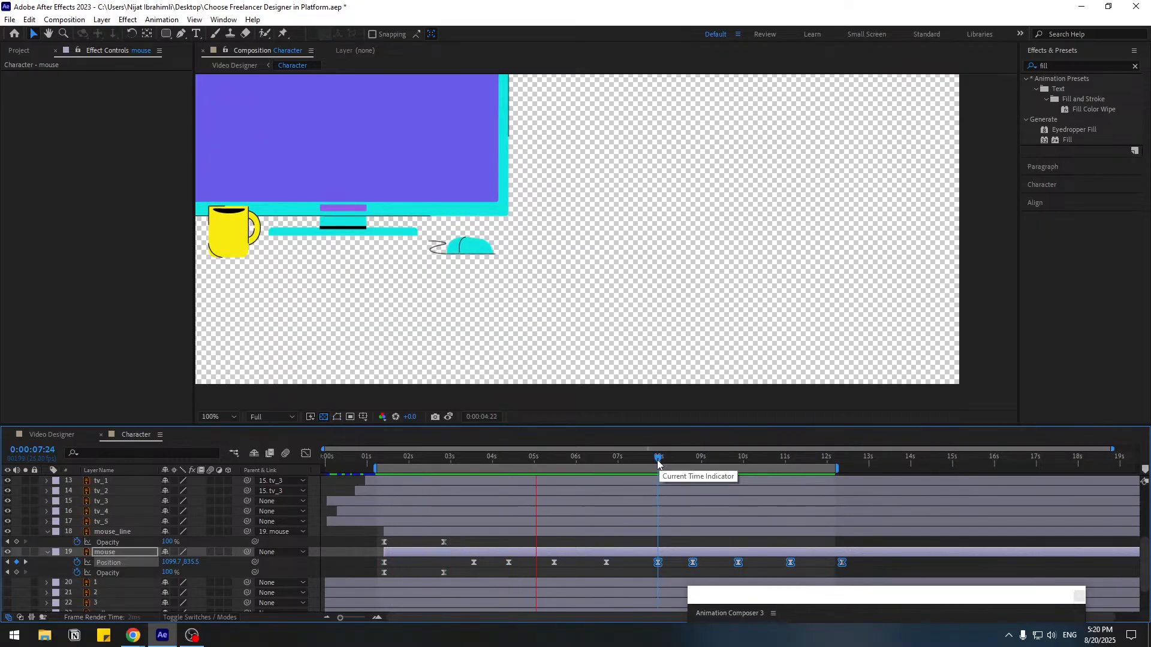
scroll(617, 331, down, 2)
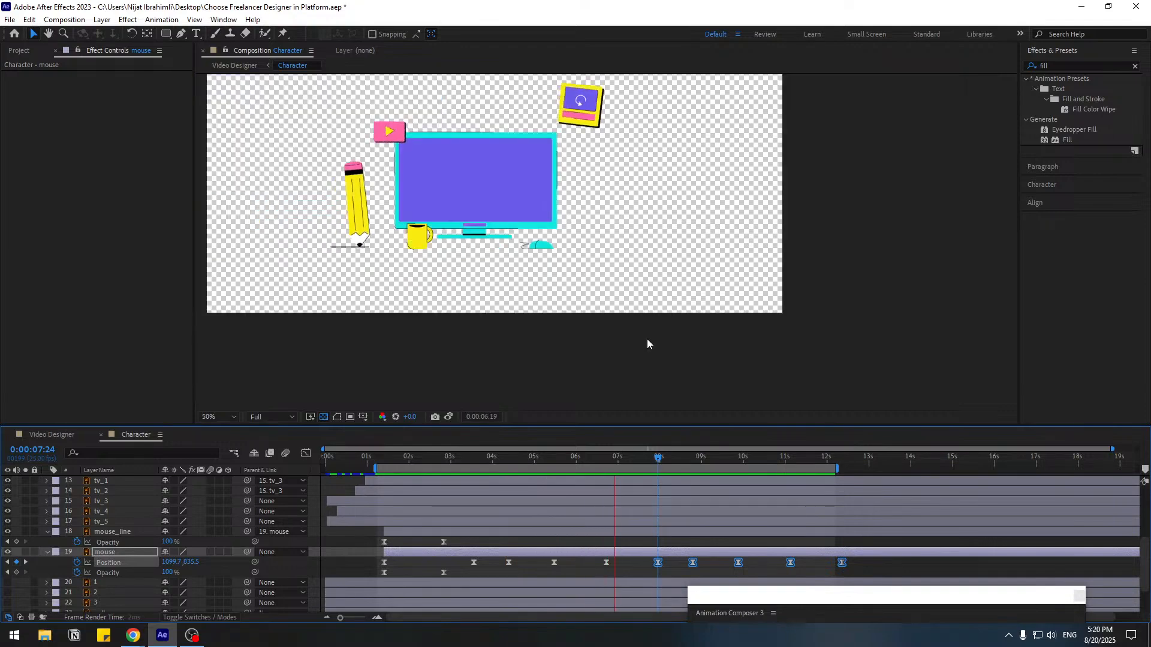
click(601, 457)
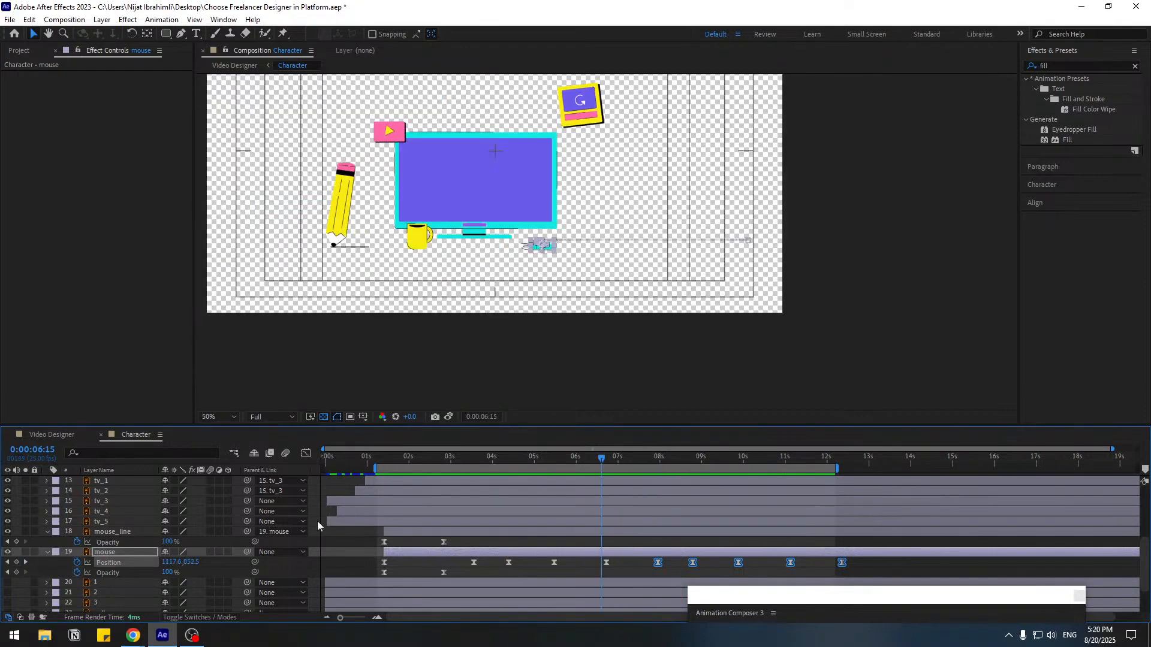
- Collapse the mouse and mouse_line layers and make layers 1, 2, 3 and yellow visible
click(46, 532)
click(46, 542)
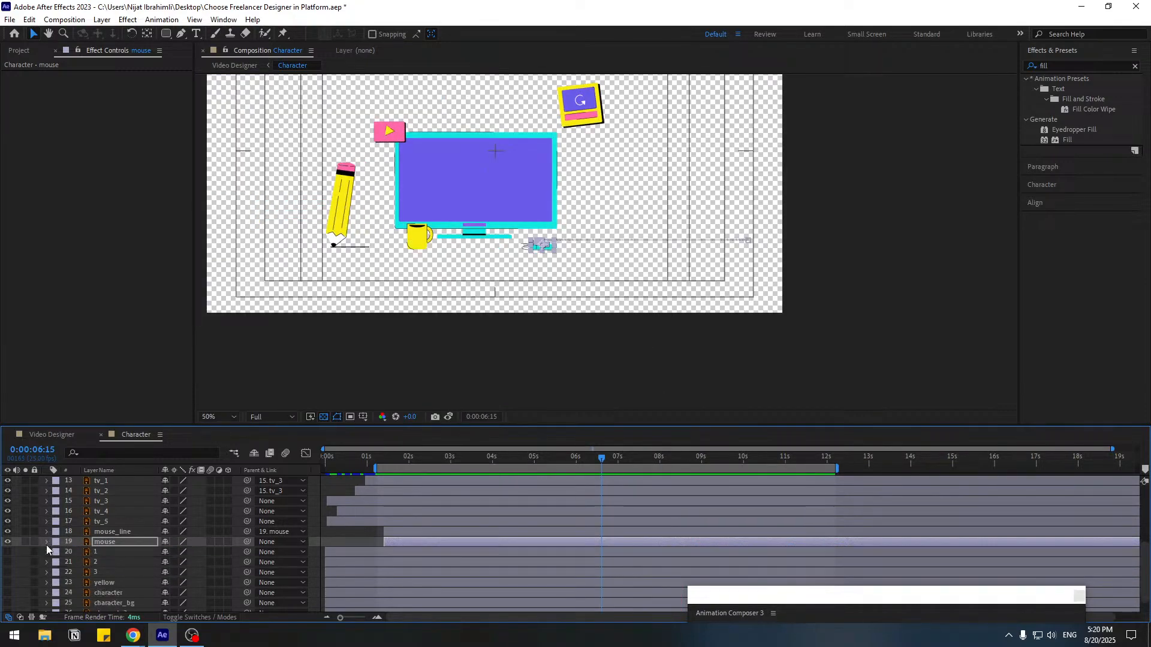
click(92, 552)
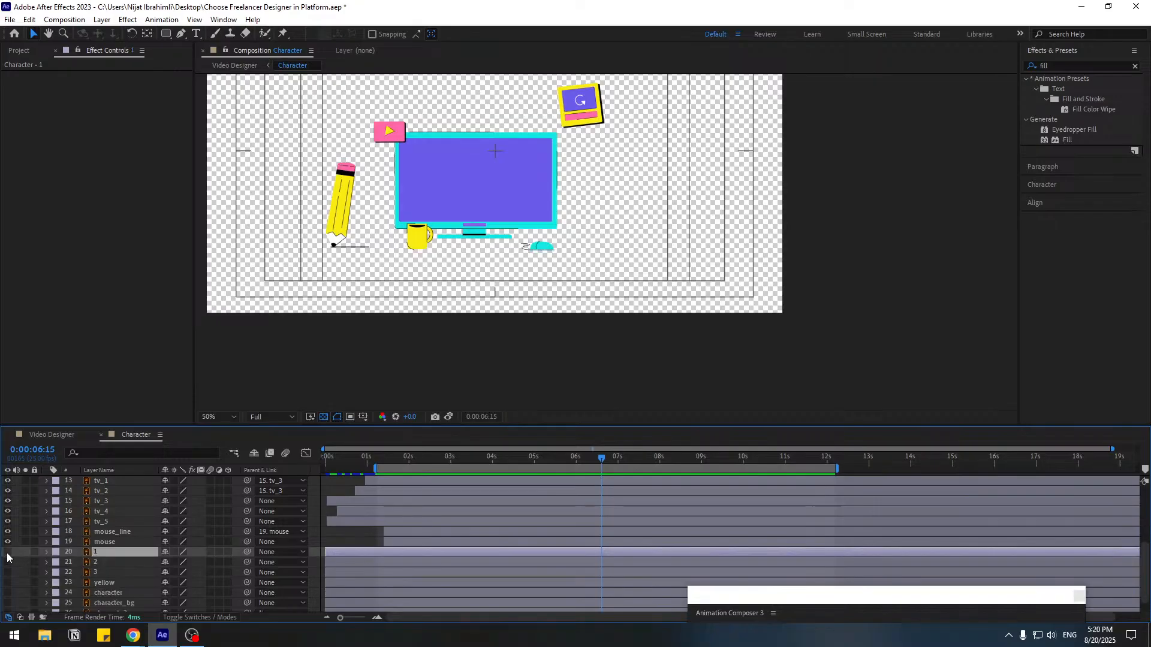
click(8, 553)
click(8, 573)
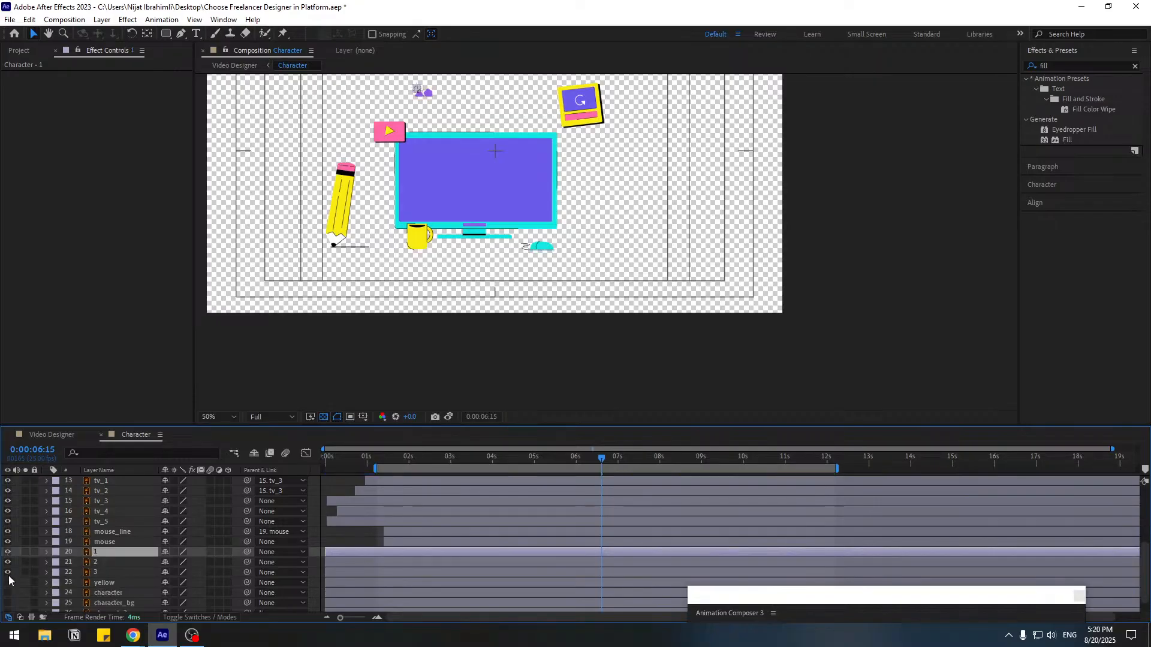
scroll(392, 200, up, 4)
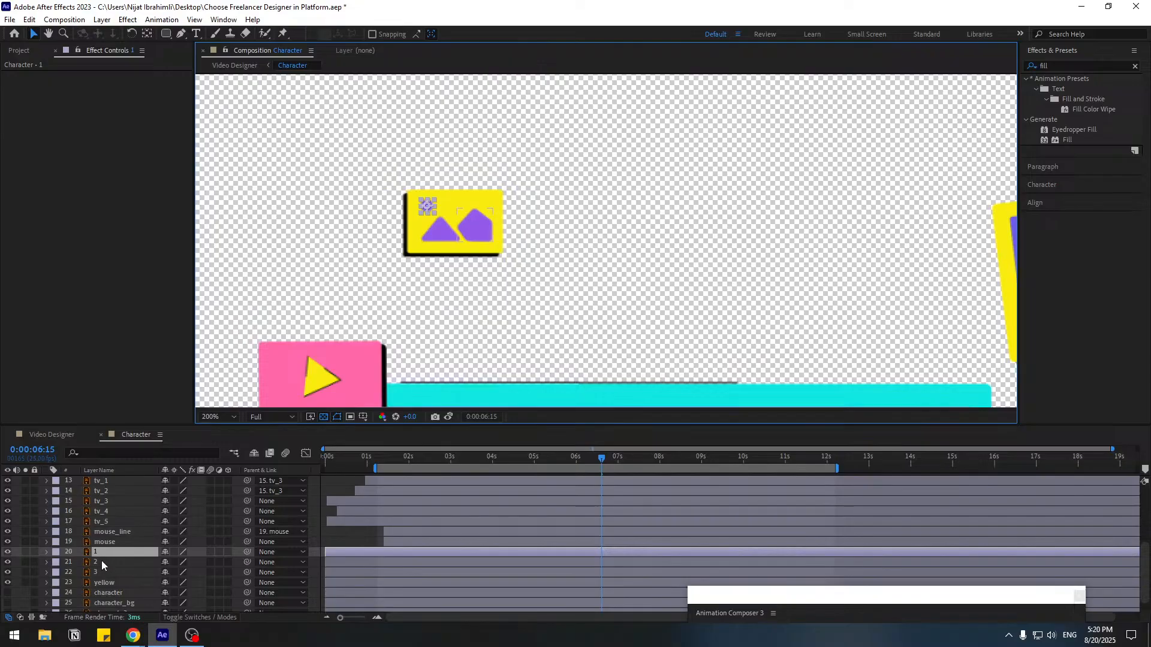
- Parent layers 1, 2 and 3 to the yellow layer
ctrl+click(101, 563)
ctrl+click(100, 564)
ctrl+click(85, 565)
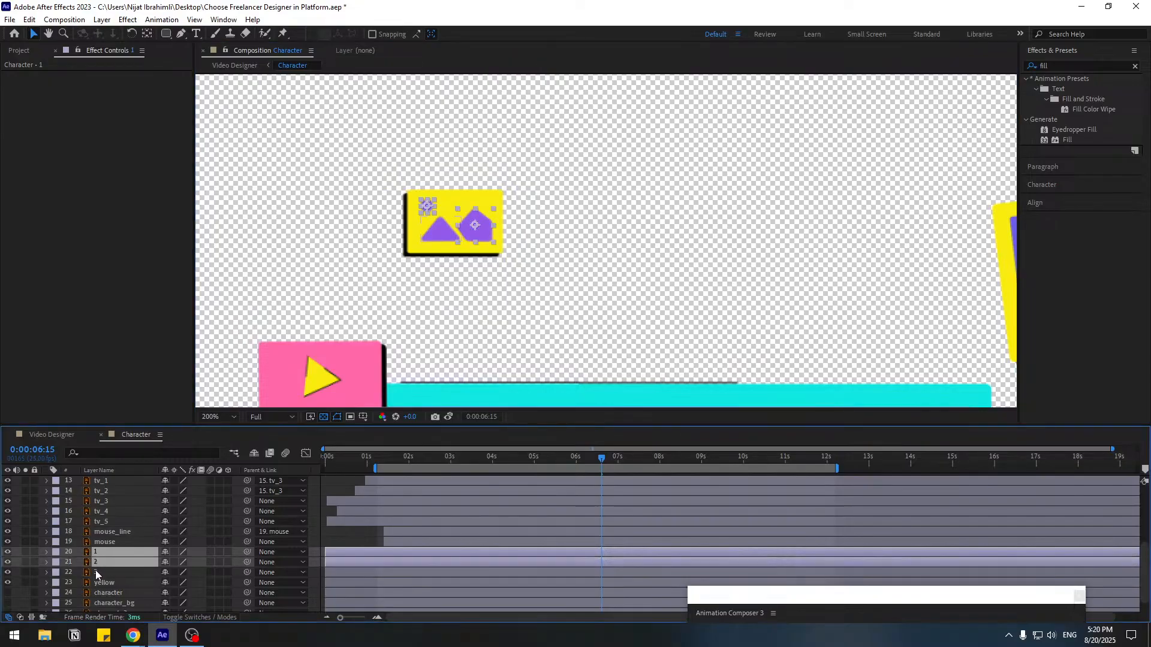
ctrl+click(96, 570)
drag(247, 552, 102, 586)
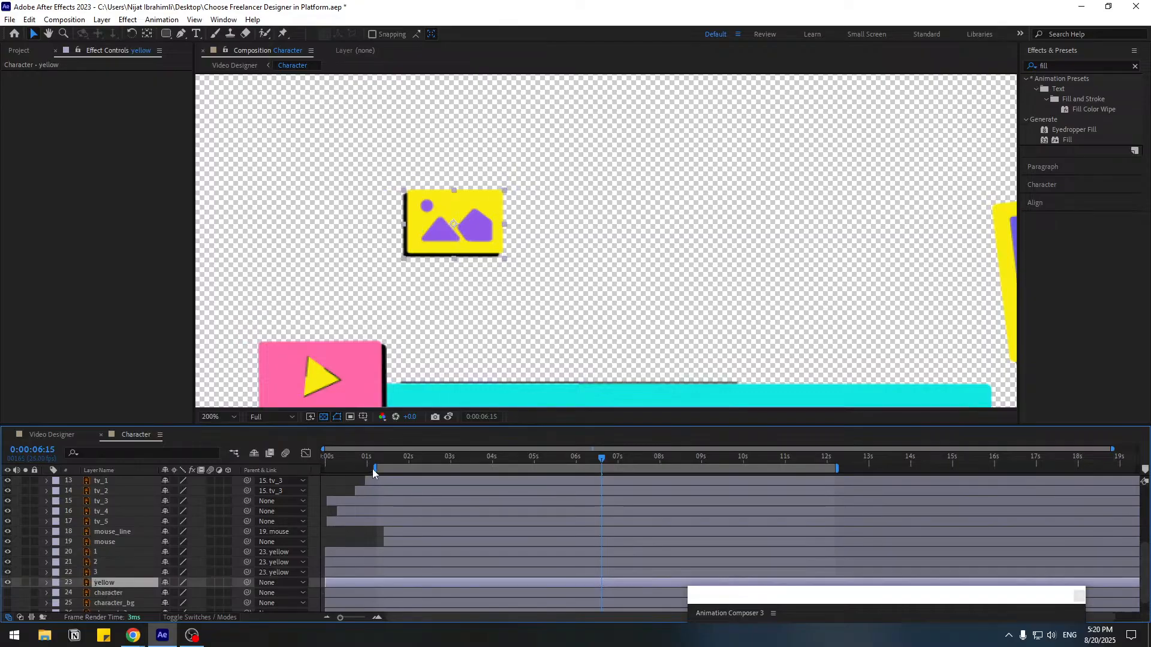
- Return to the start of the composition and solo layers 1, 2, 3 and yellow
key(Home)
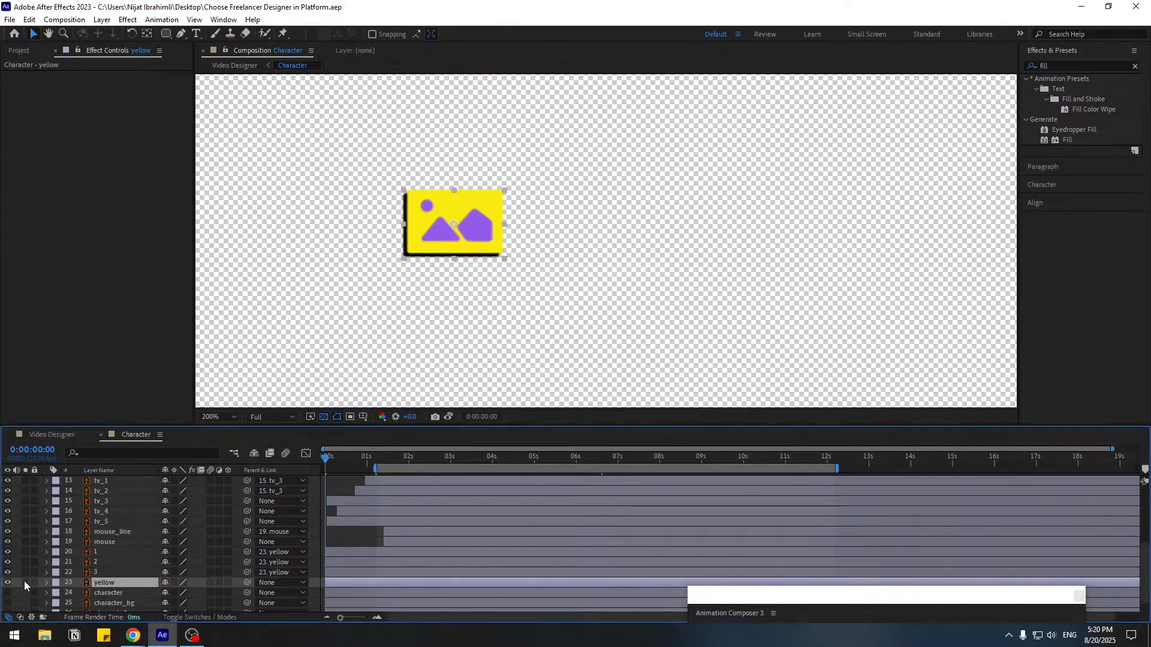
drag(24, 581, 29, 552)
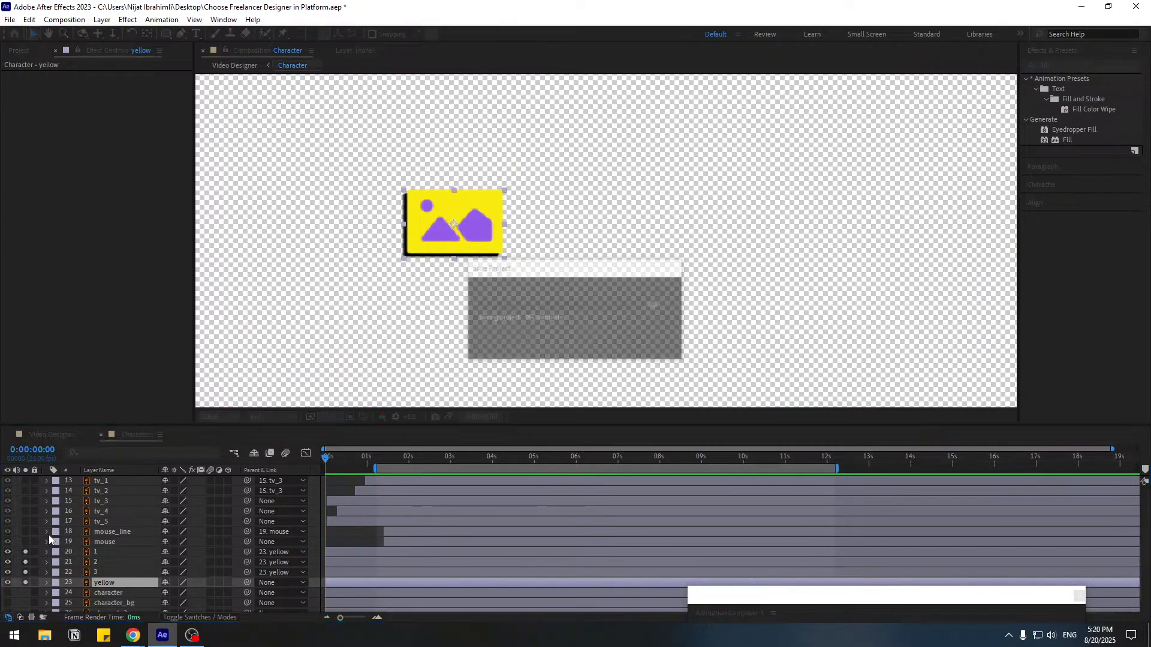
key(alt+Tab)
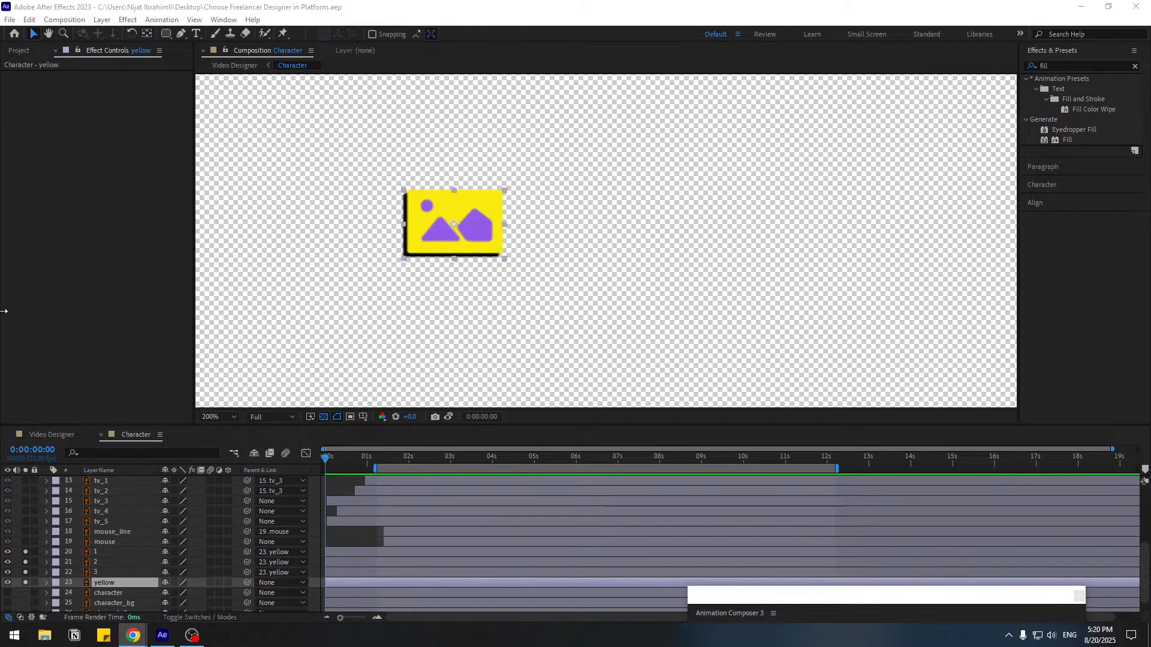
click(349, 538)
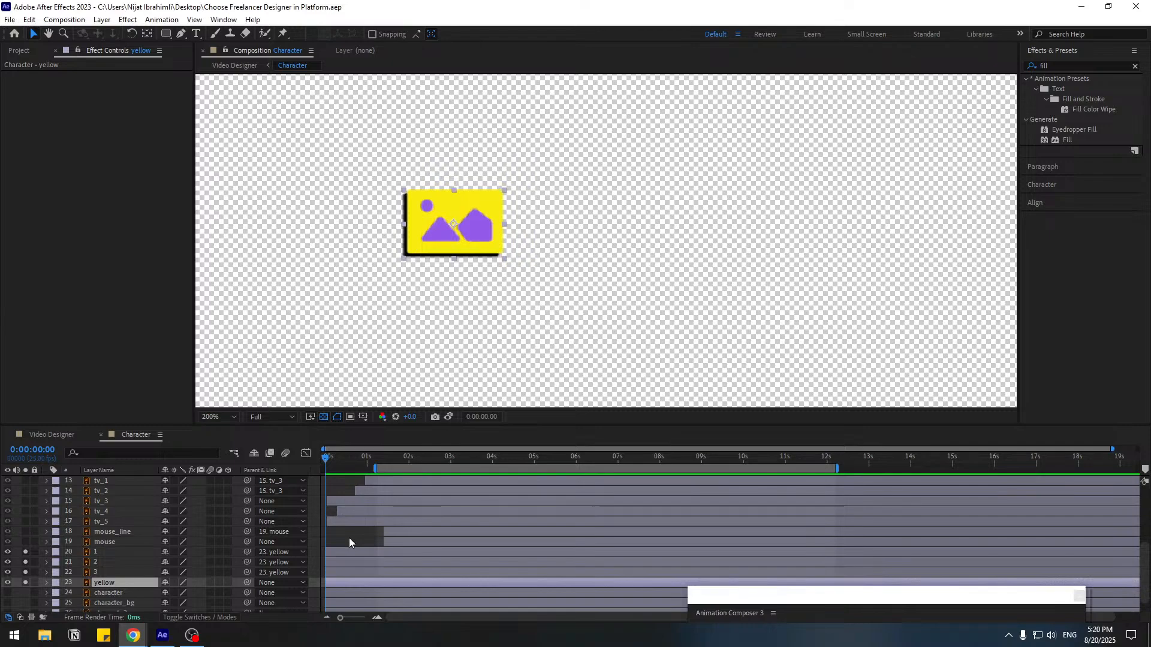
- Add scale keyframes to the yellow layer: 0% at the start and 110% at 0:00:00:10
click(108, 586)
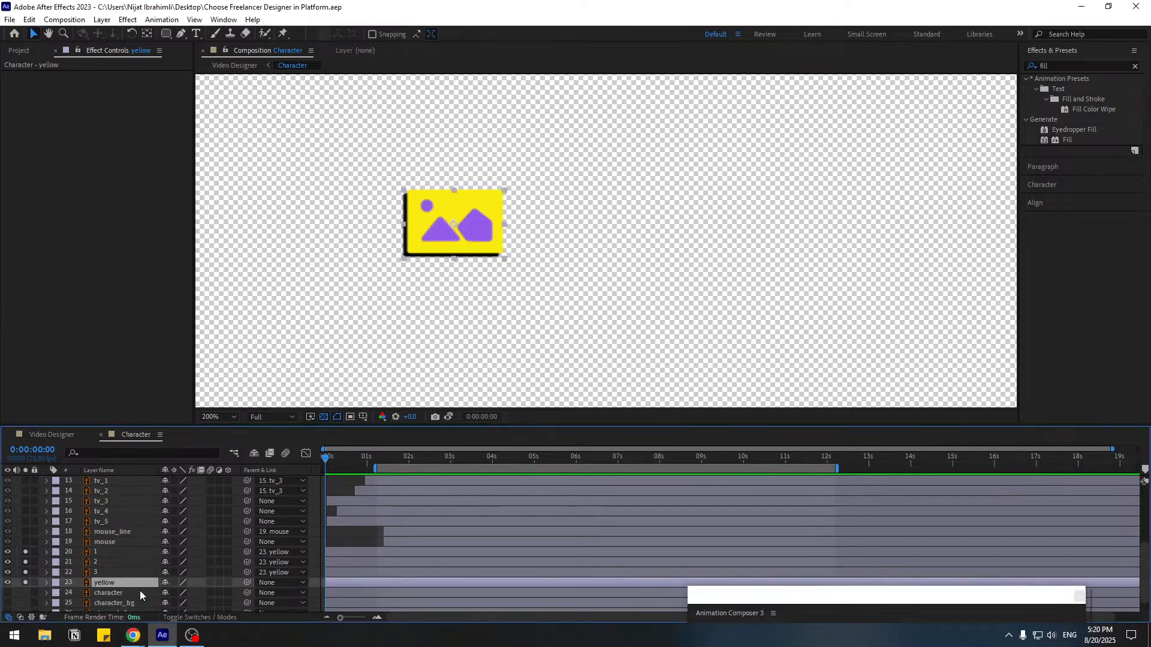
key(s)
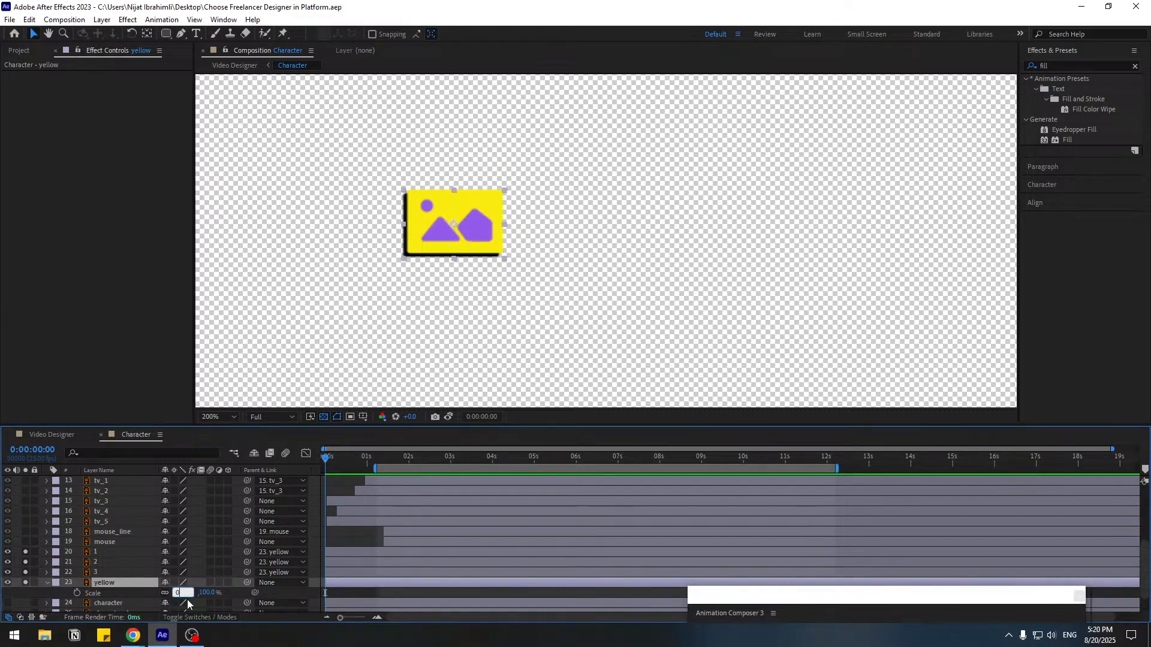
click(187, 599)
text(0)
key(Return)
click(77, 594)
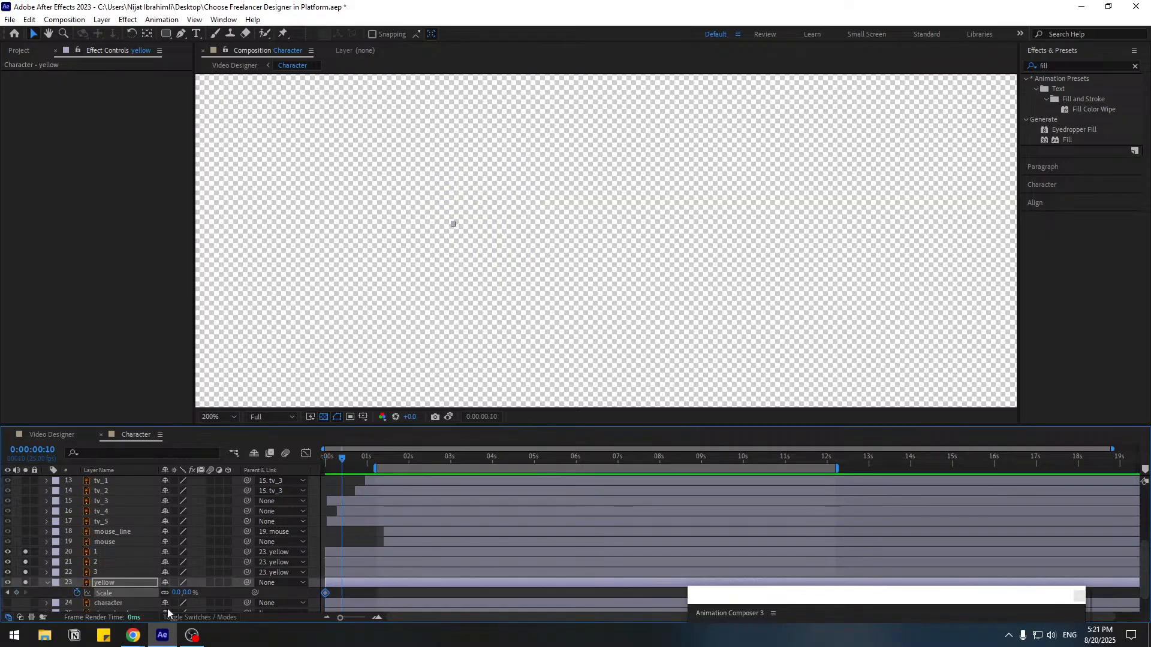
text(110)
key(Return)
key(shift+Page_Down)
- Add yellow layer scale keyframes of 95% at 0:00:00:20, 103% at 0:00:01:05 and 100% at 0:00:01:15
click(181, 593)
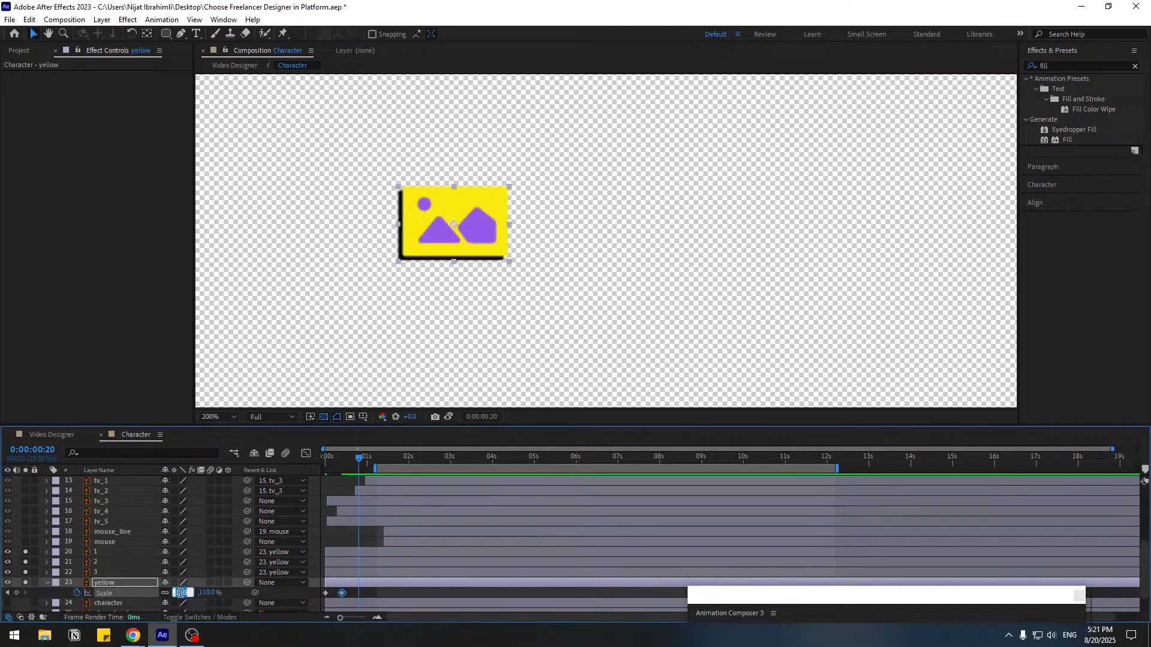
text(95)
key(Return)
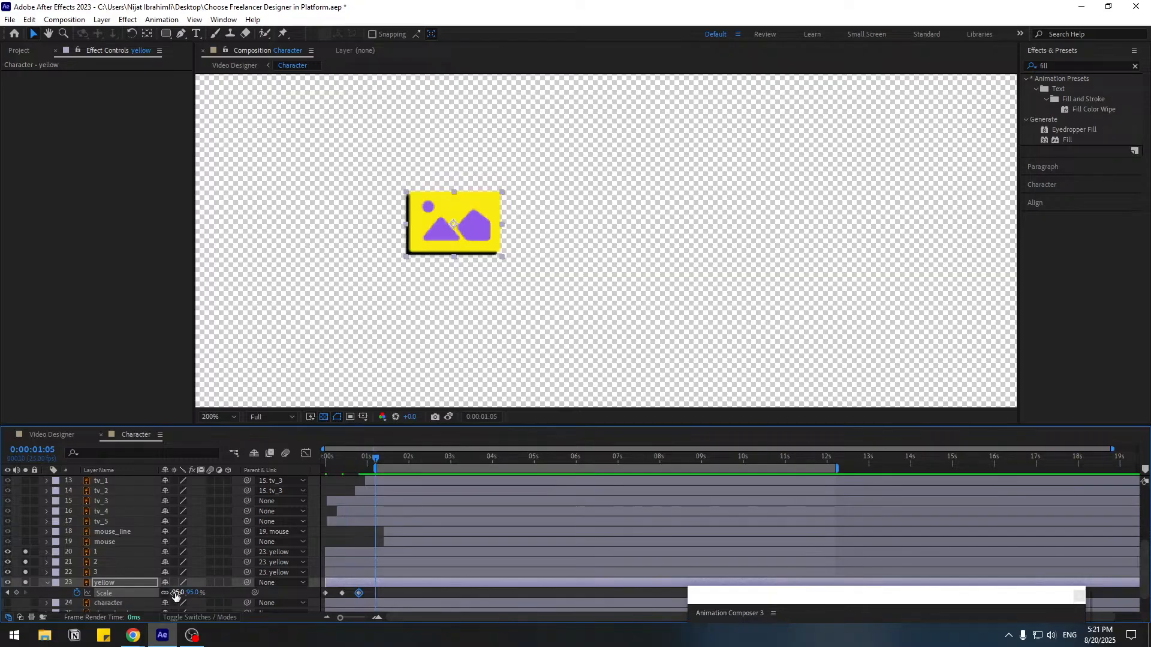
click(177, 592)
key(Return)
key(shift+Page_Down)
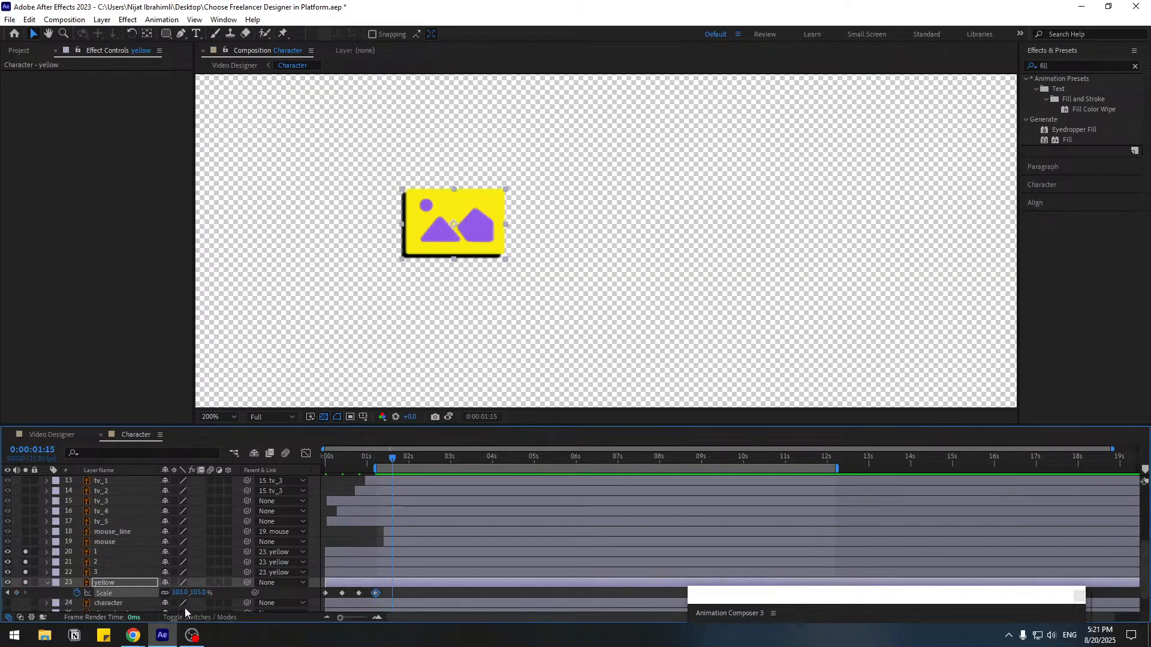
text(100)
key(Return)
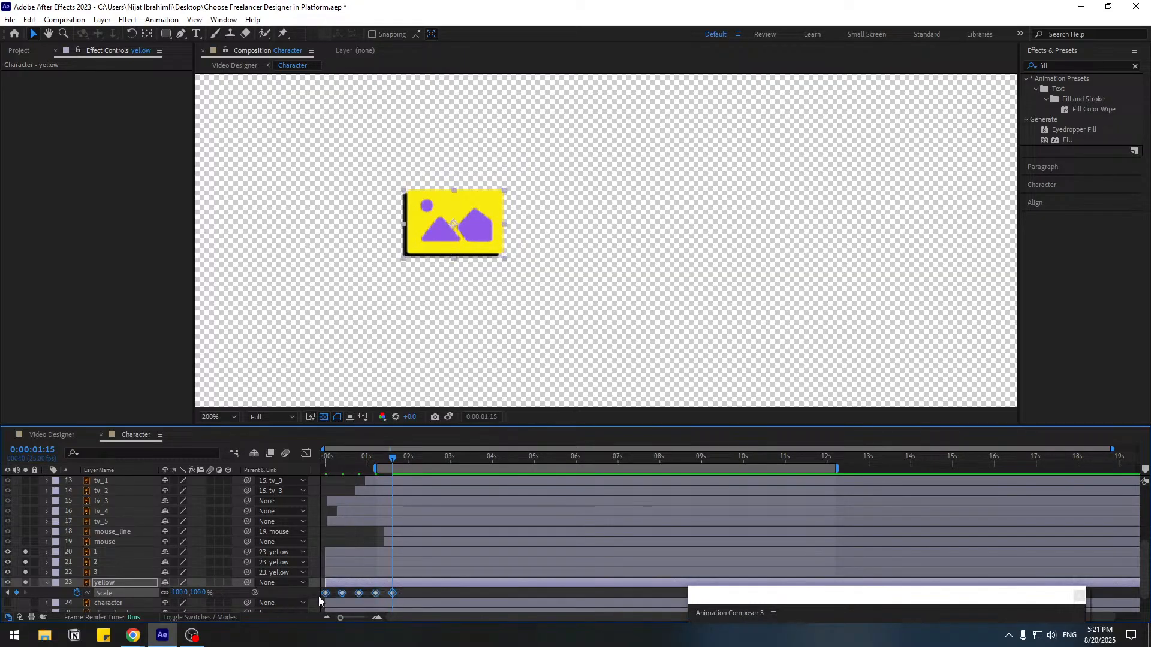
- Apply Easy Ease to the yellow layer's five scale keyframes, start the work area at 0 s and preview the pop-in
right_click(324, 598)
mouse_move(385, 586)
click(553, 508)
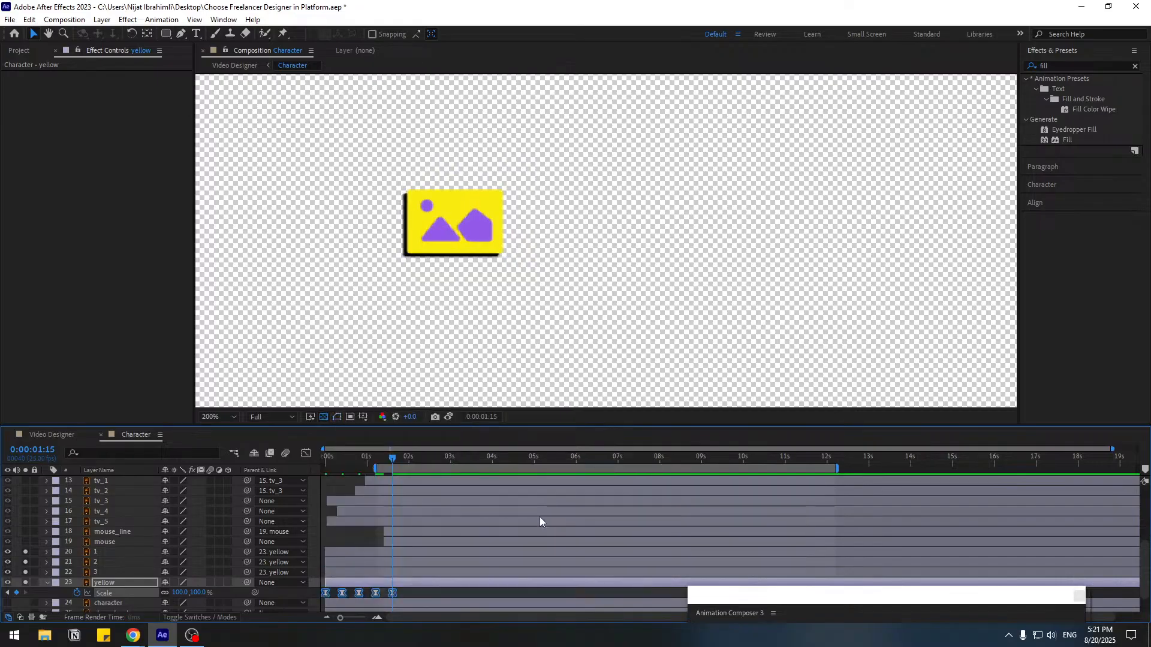
key(space)
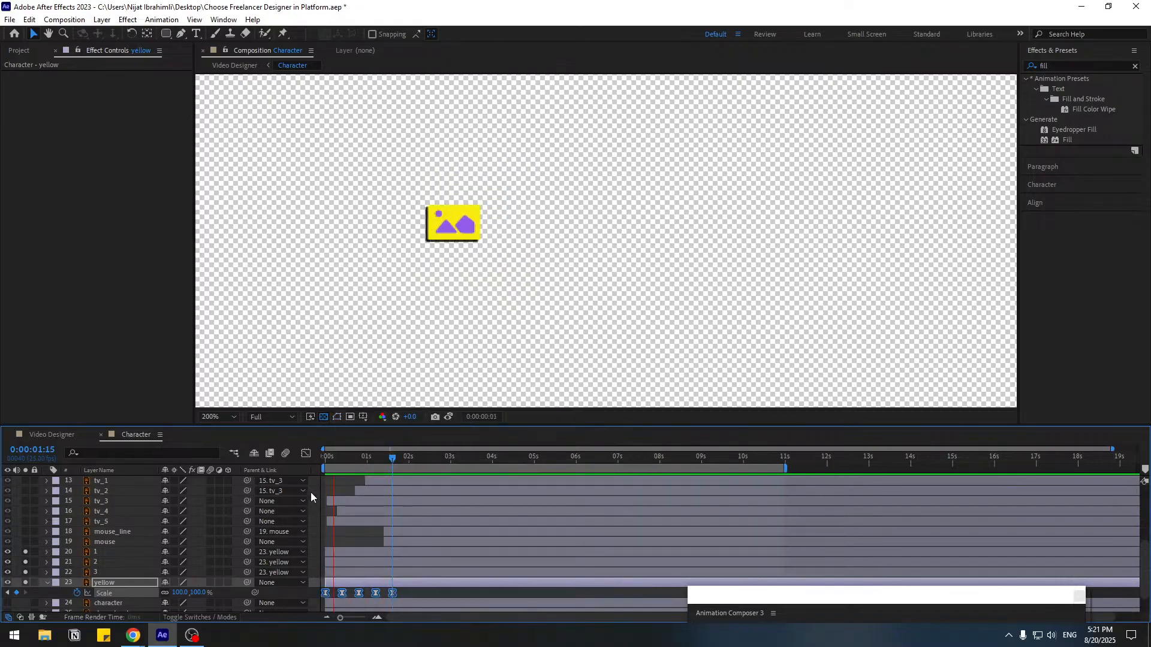
click(406, 460)
click(517, 592)
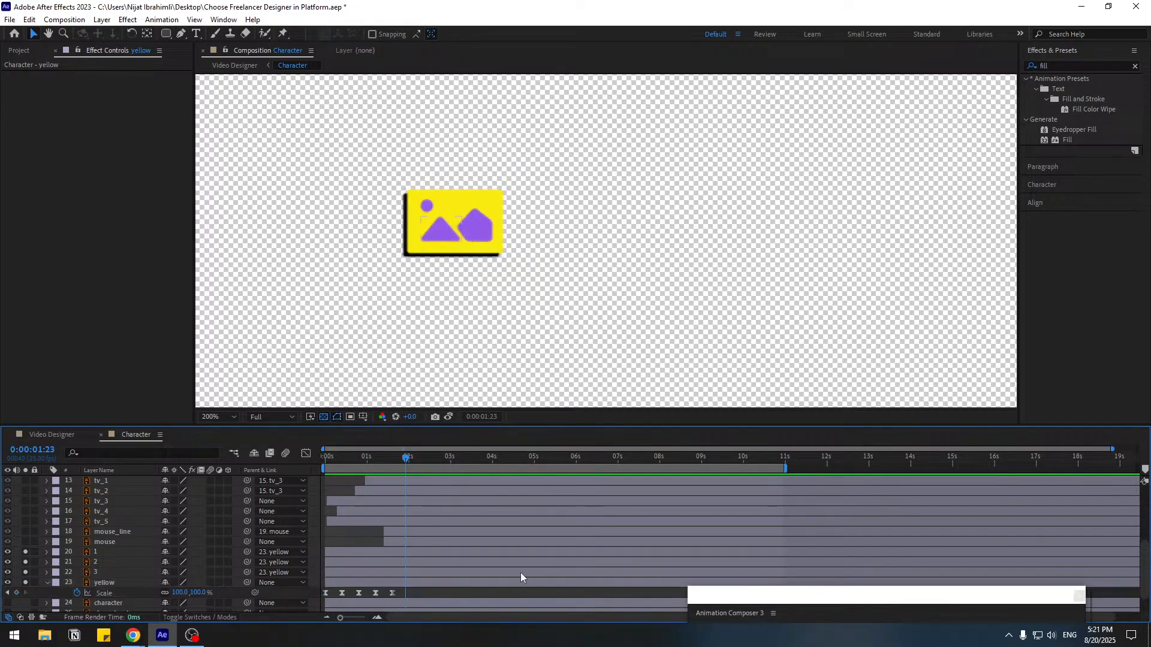
- Apply Animation Composer's 2D-layer transition Overshoot Position & Scale as an In animation to layers 1, 2 and 3
drag(740, 597, 664, 214)
scroll(709, 388, up, 3)
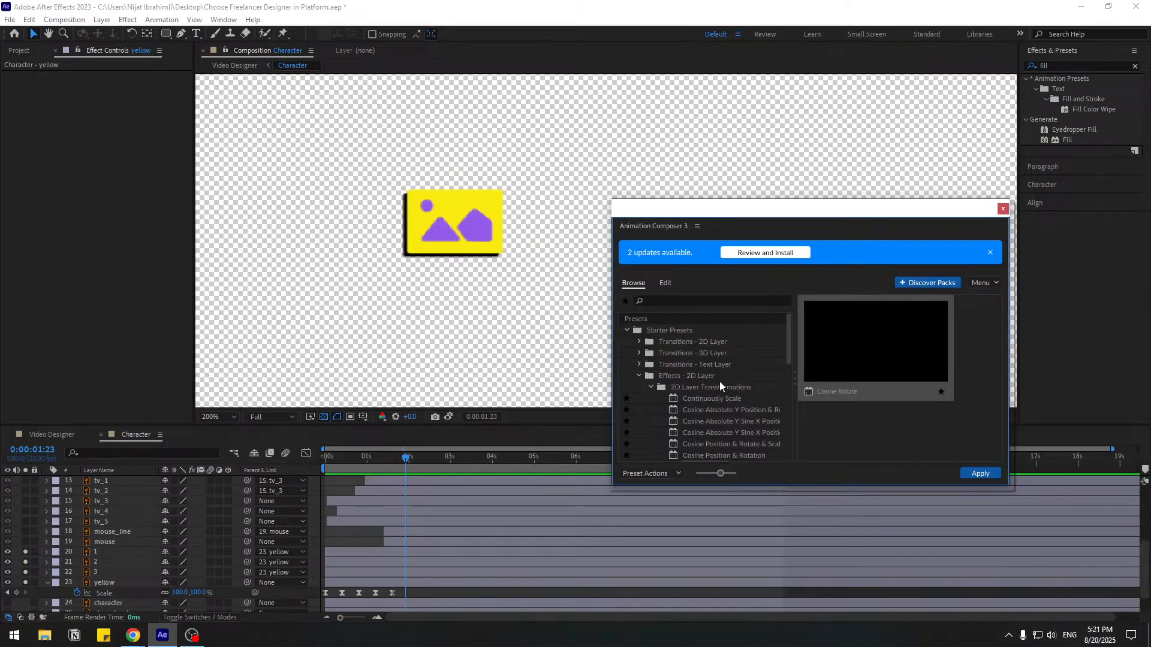
click(639, 341)
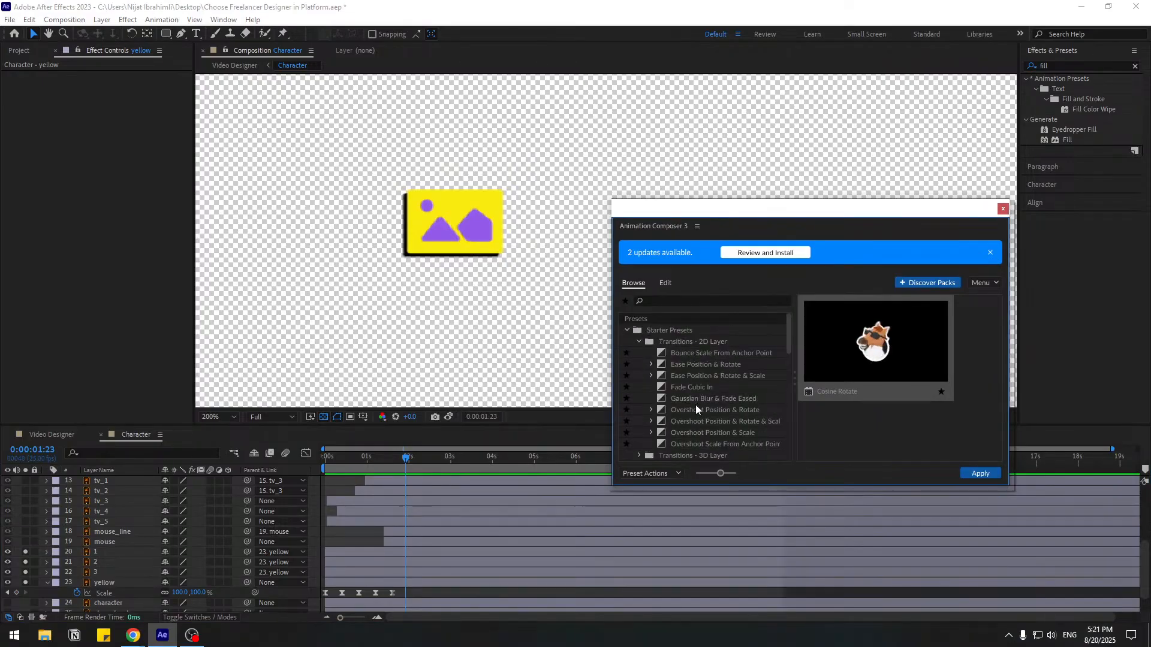
click(95, 553)
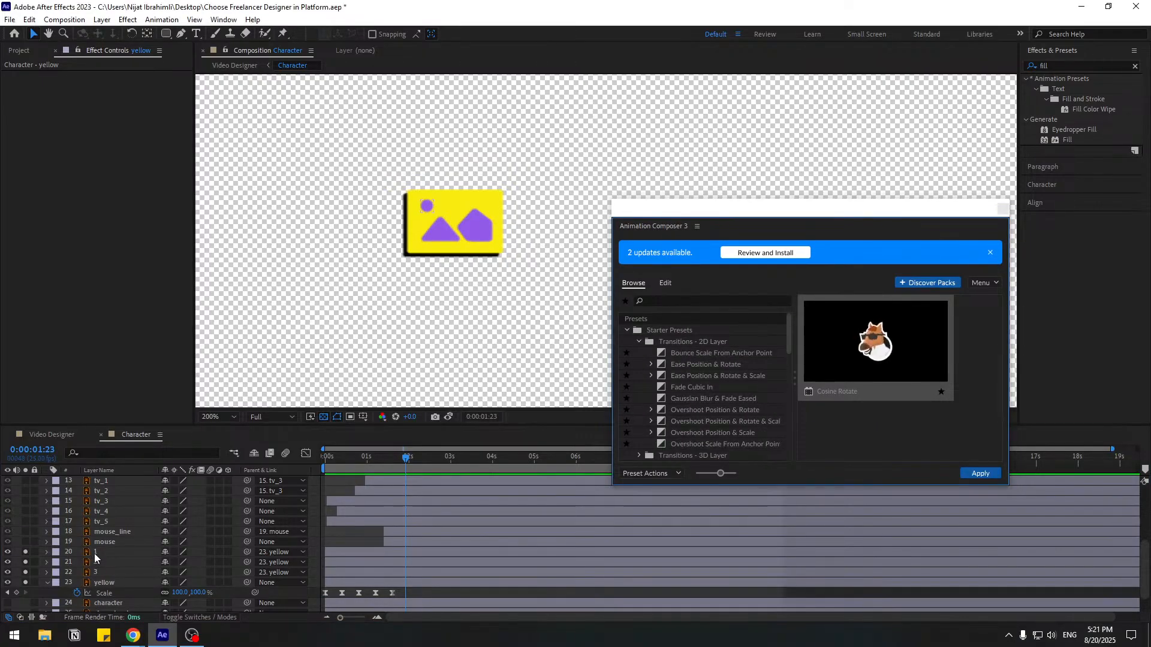
ctrl+click(95, 562)
ctrl+click(96, 572)
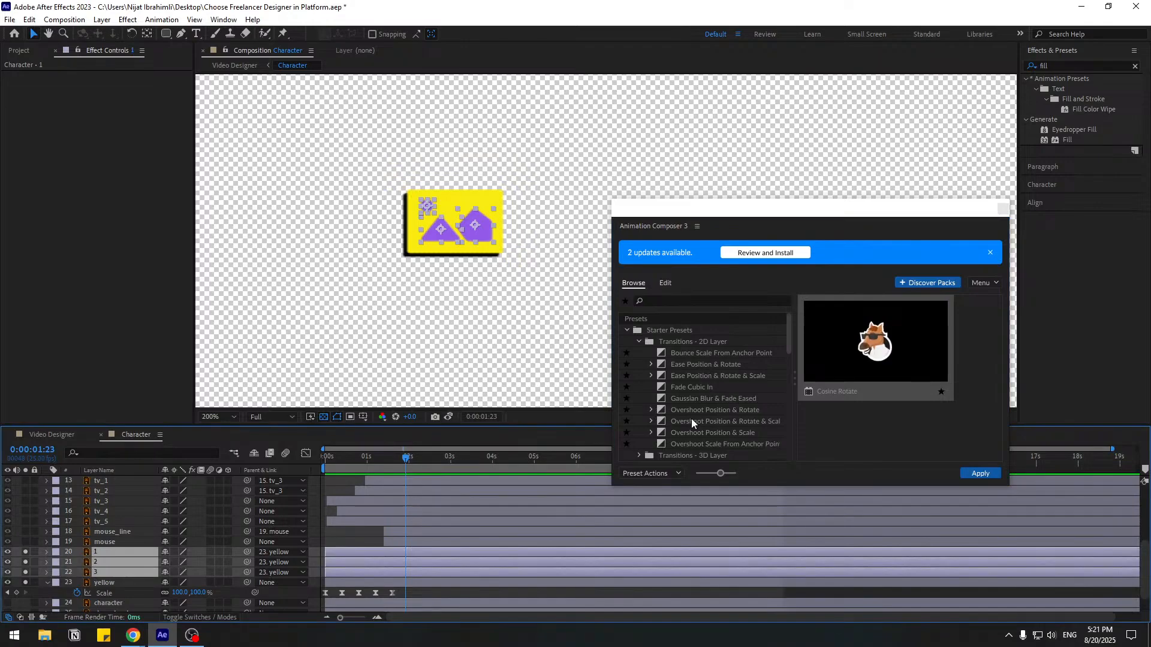
click(684, 434)
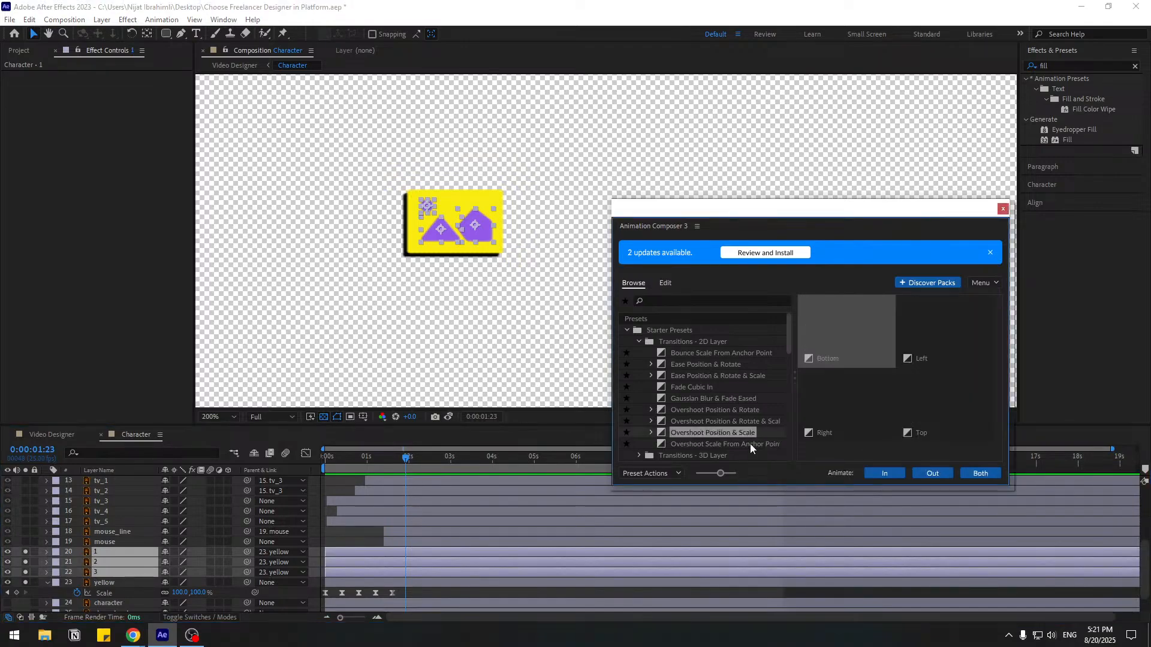
click(891, 473)
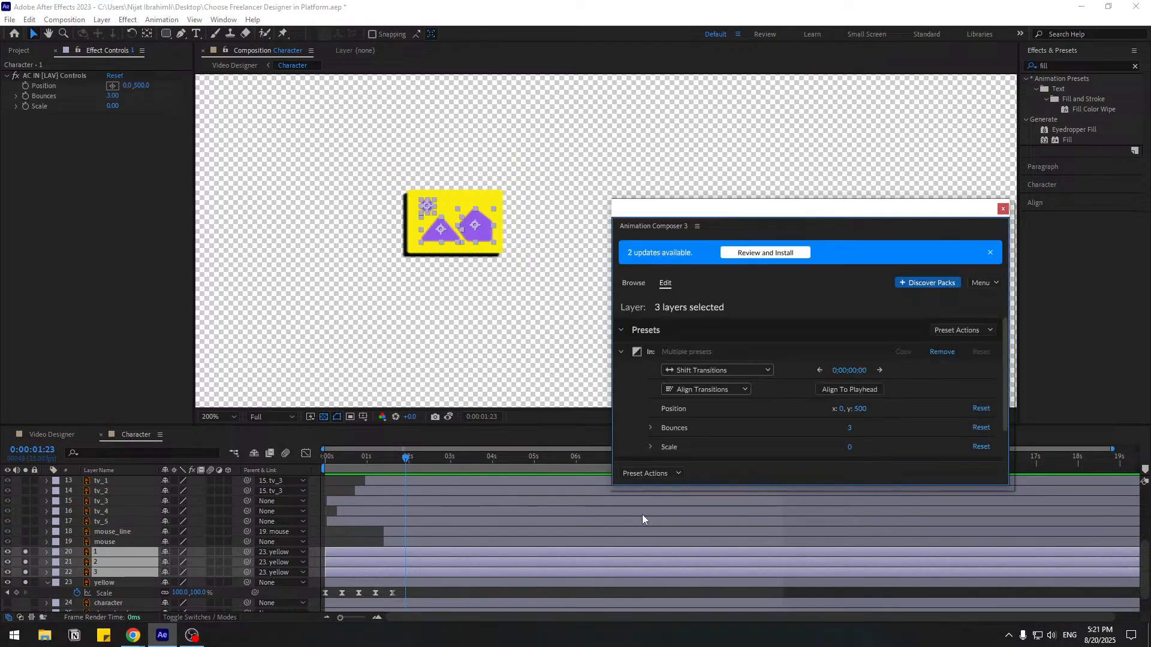
- Stagger the entrances by delaying layer 2 about 5 frames and layer 3 about 10 frames, and preview them
click(344, 540)
drag(345, 563, 358, 572)
key(space)
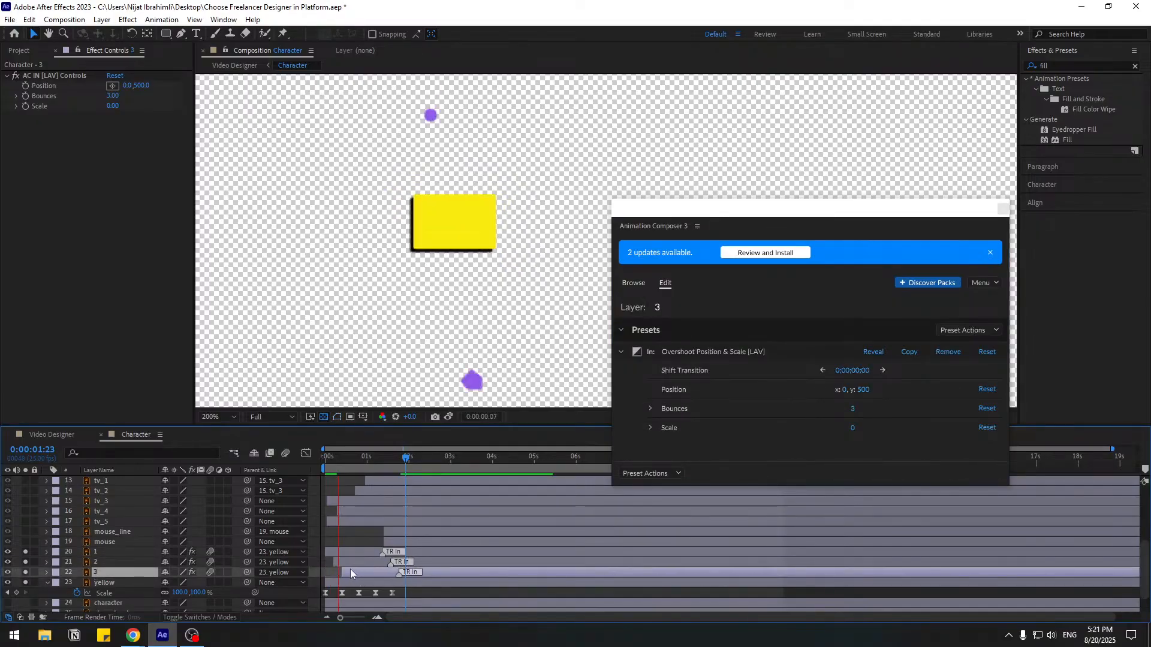
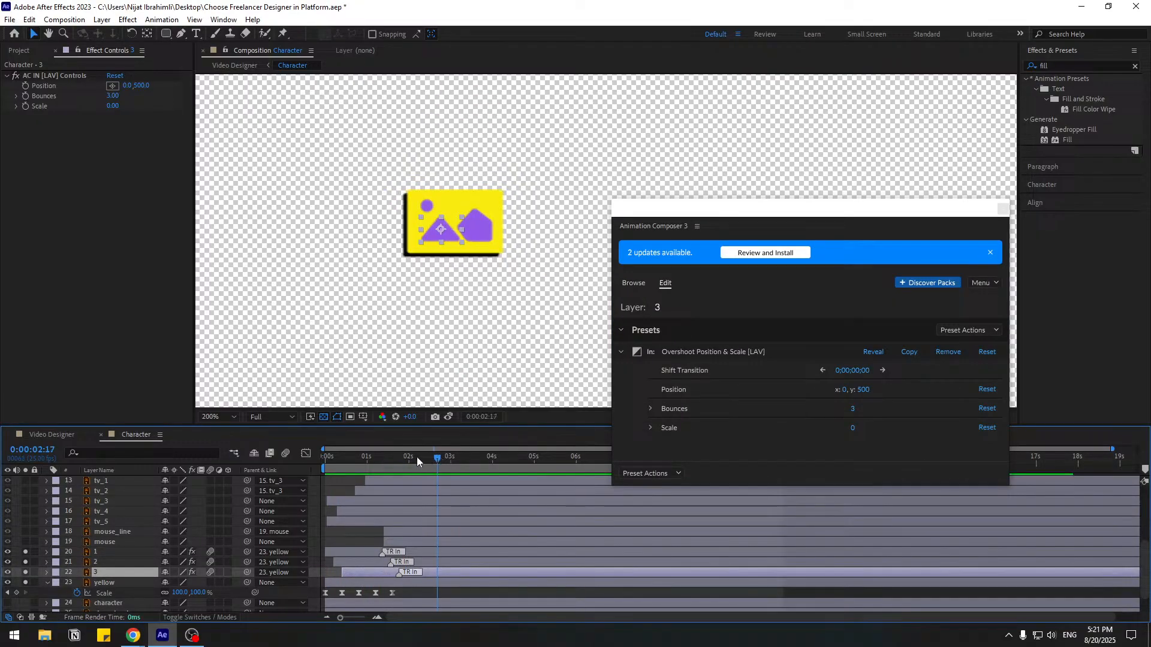
- Set Bounces to 1 in layer 3's overshoot transition and preview the entrance
drag(417, 458, 341, 459)
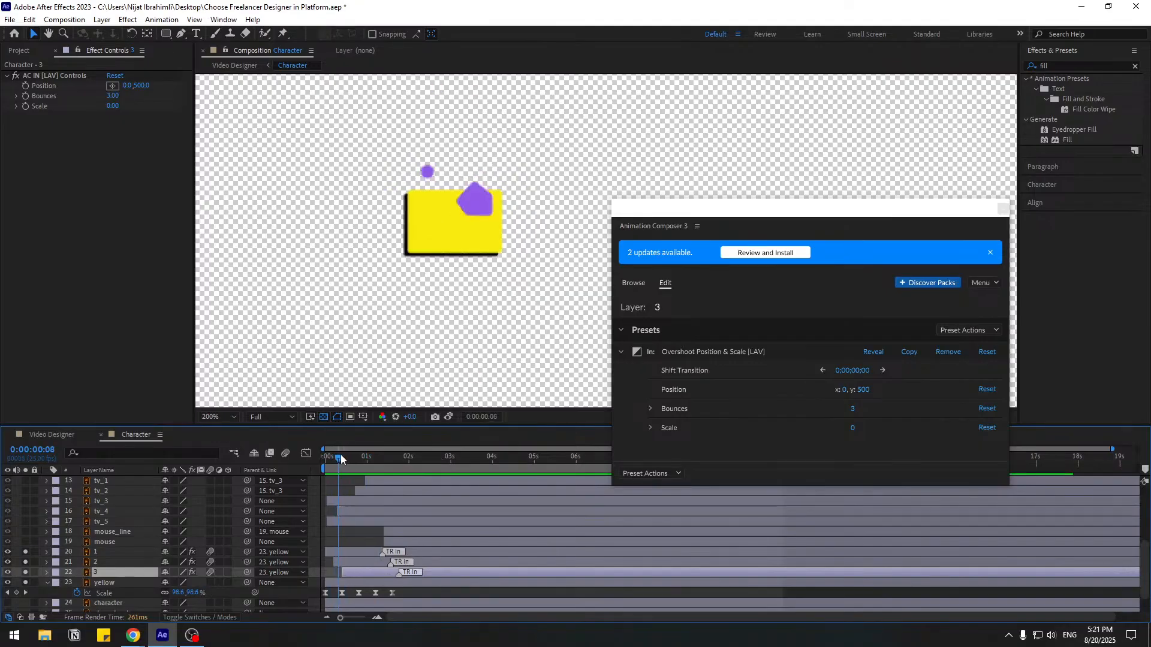
click(112, 96)
text(1)
key(Return)
key(space)
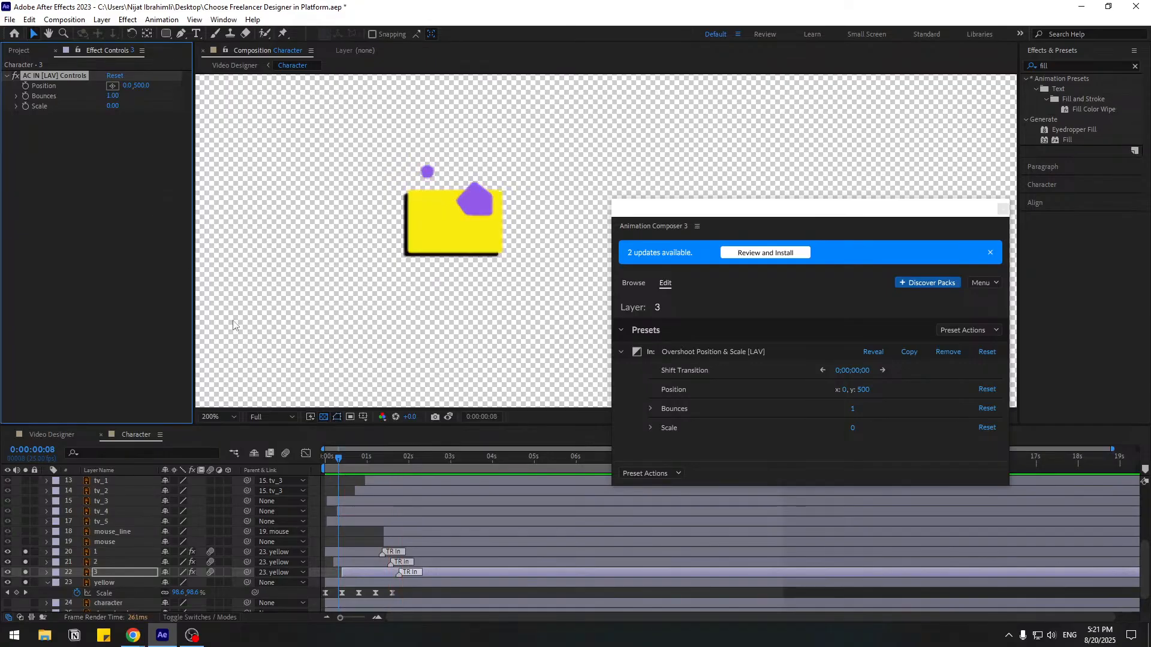
- Try vertical transition positions of 338 and 10 for layer 3, previewing the entrance with each
mouse_move(340, 460)
mouse_down()
mouse_move(328, 456)
mouse_move(453, 462)
mouse_move(330, 469)
mouse_up()
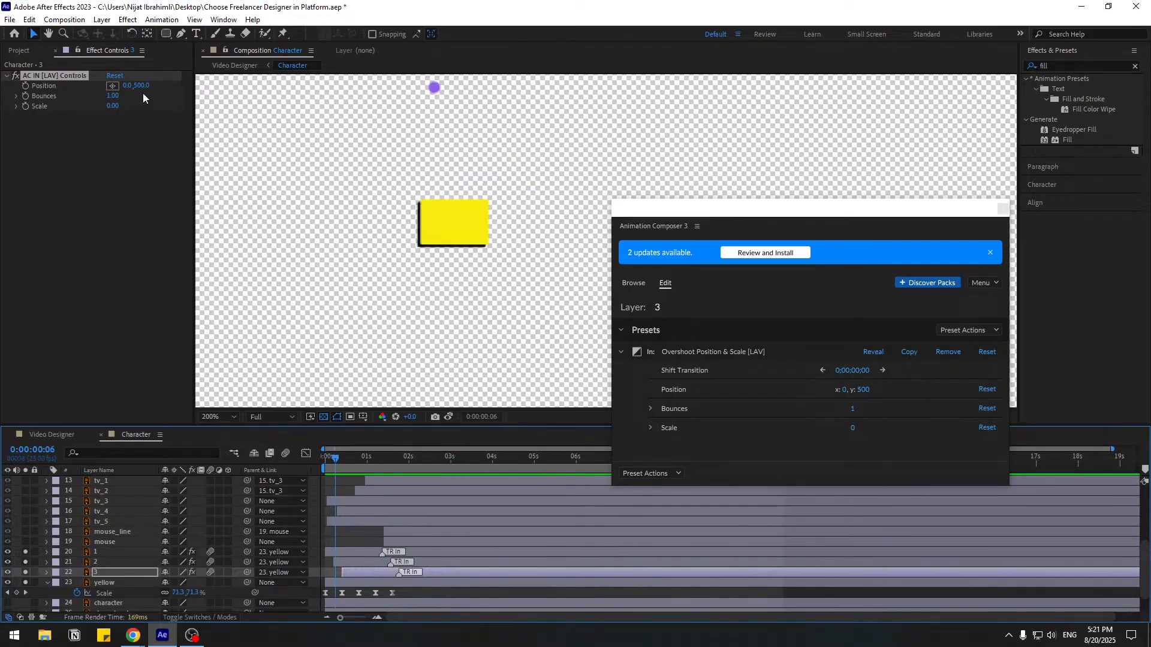
drag(138, 88, 108, 87)
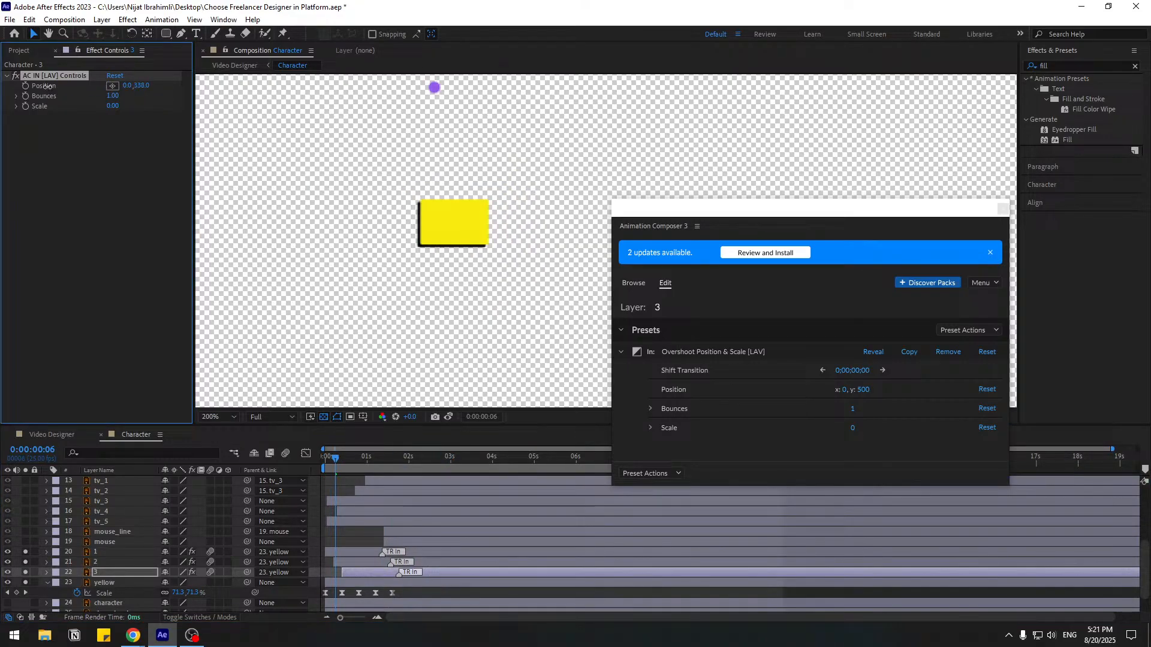
key(space)
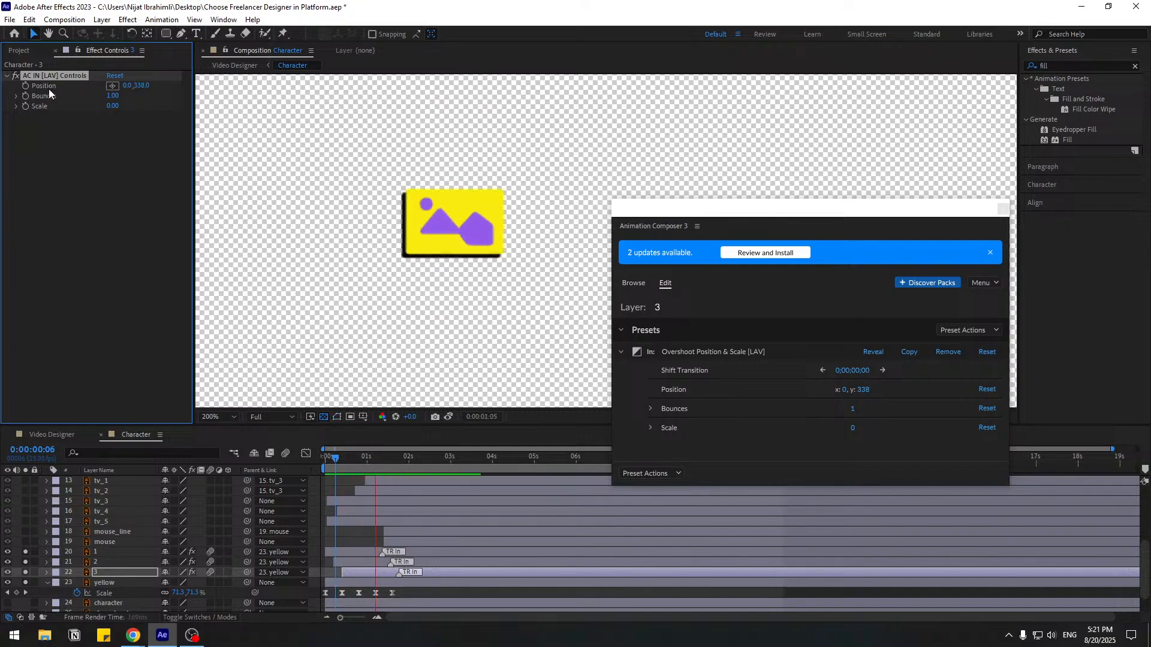
key(space)
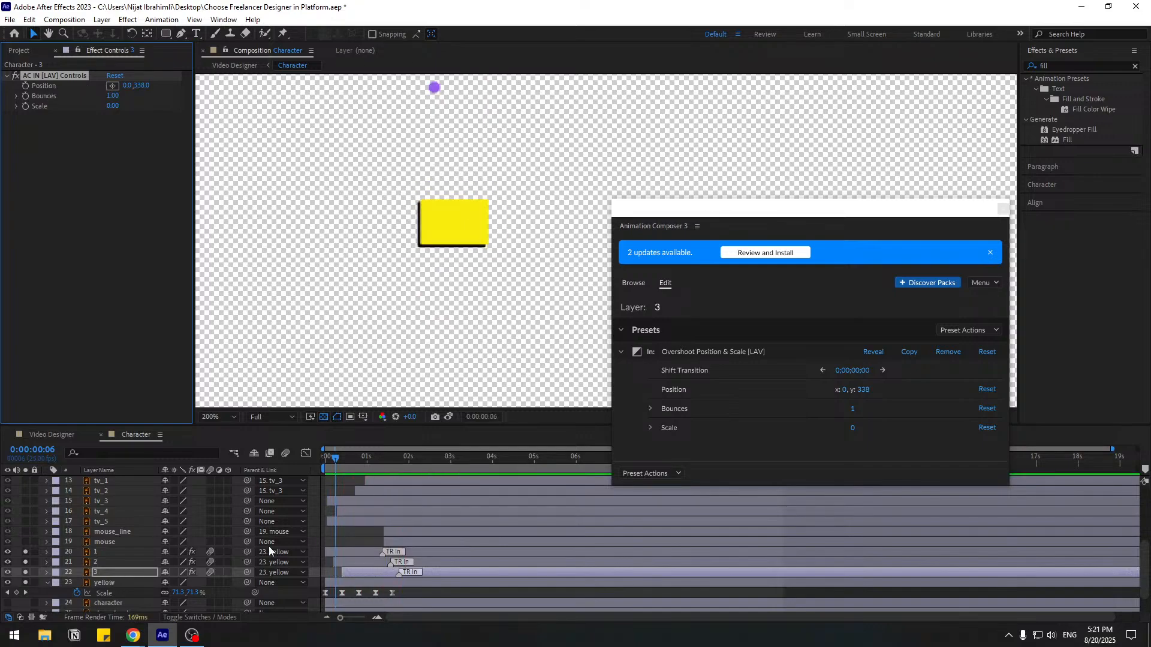
mouse_move(400, 460)
mouse_down()
mouse_move(434, 461)
mouse_move(336, 462)
mouse_move(406, 461)
mouse_up()
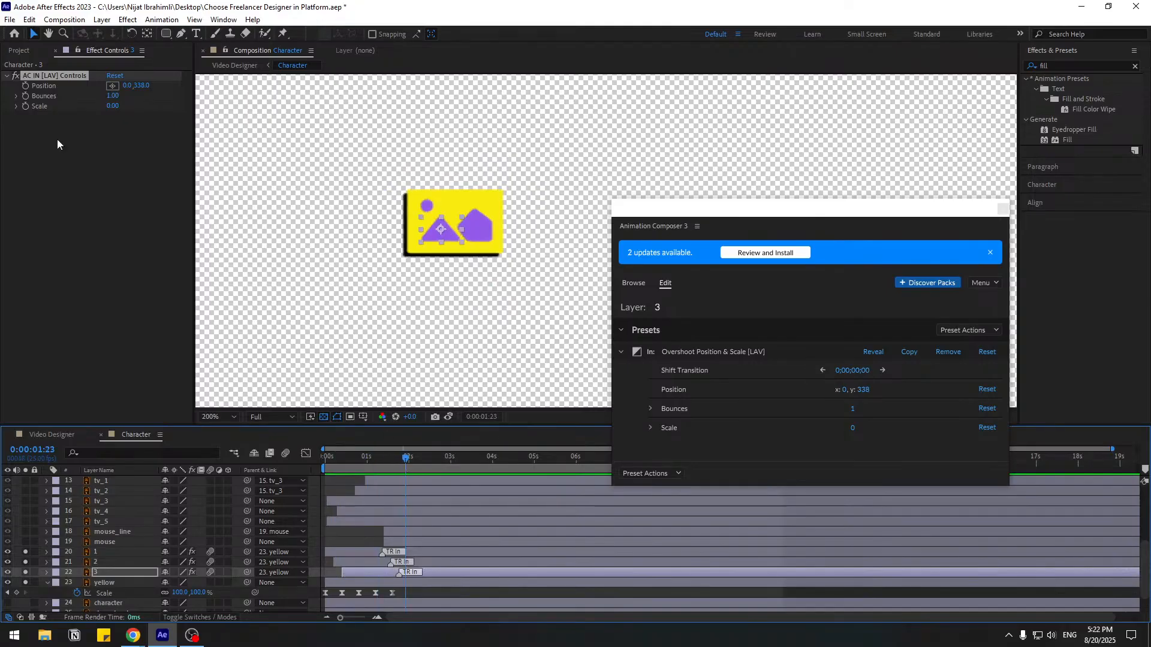
click(136, 87)
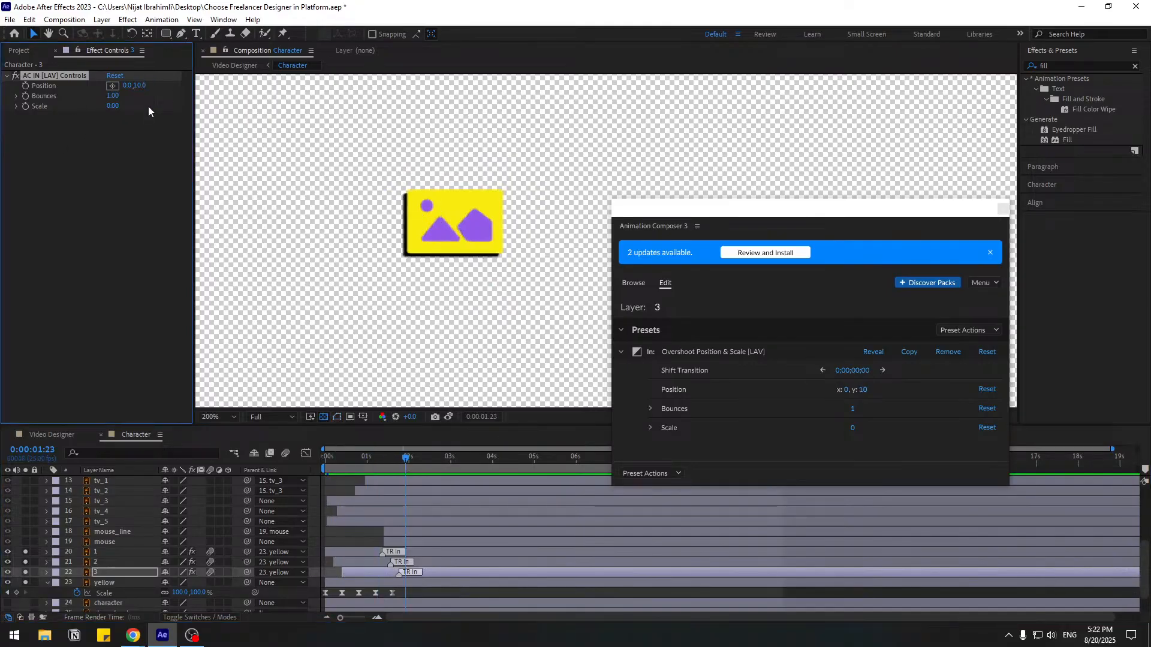
key(space)
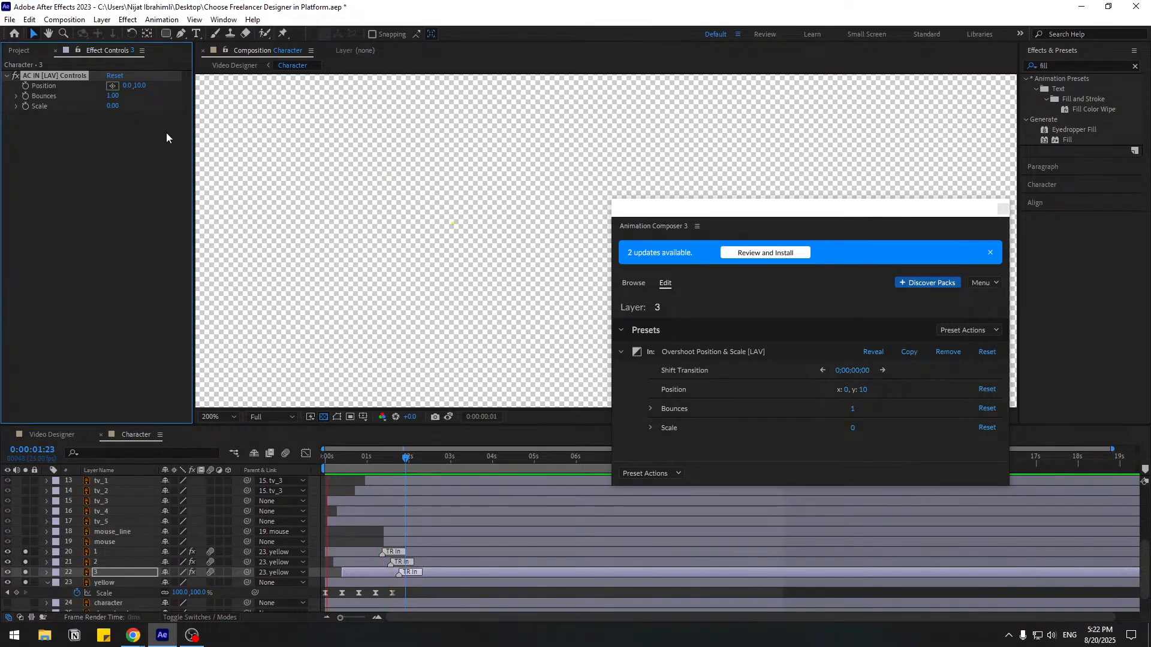
- Set the vertical position of layer 3's overshoot transition to 100 and preview the entrance
click(140, 87)
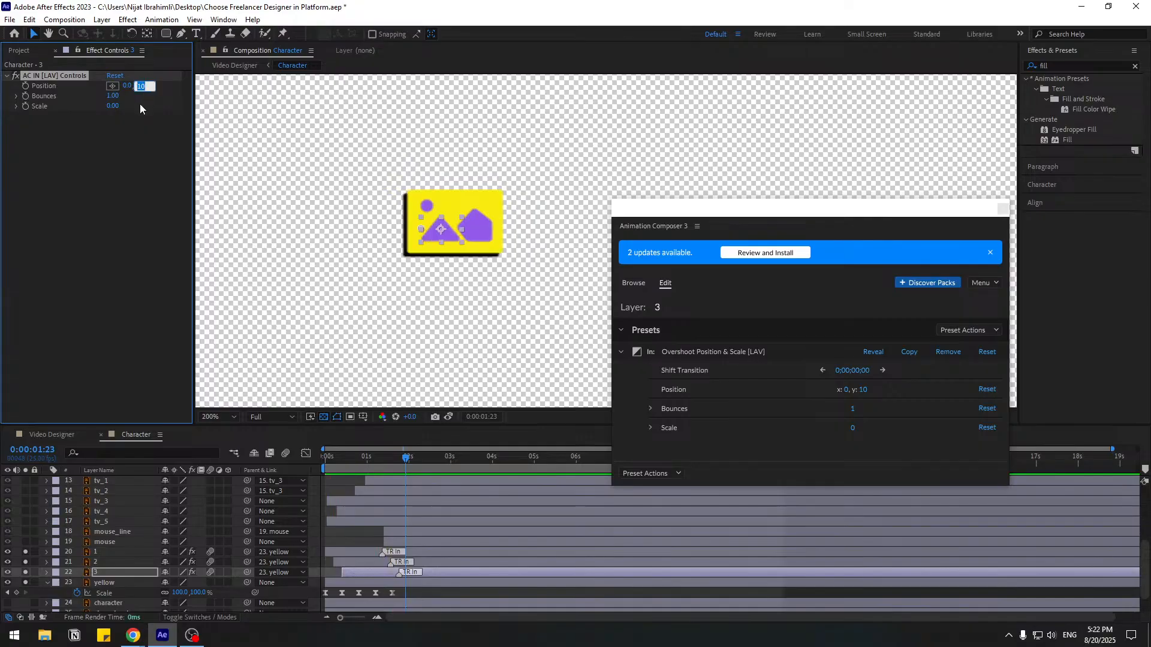
key(Return)
key(space)
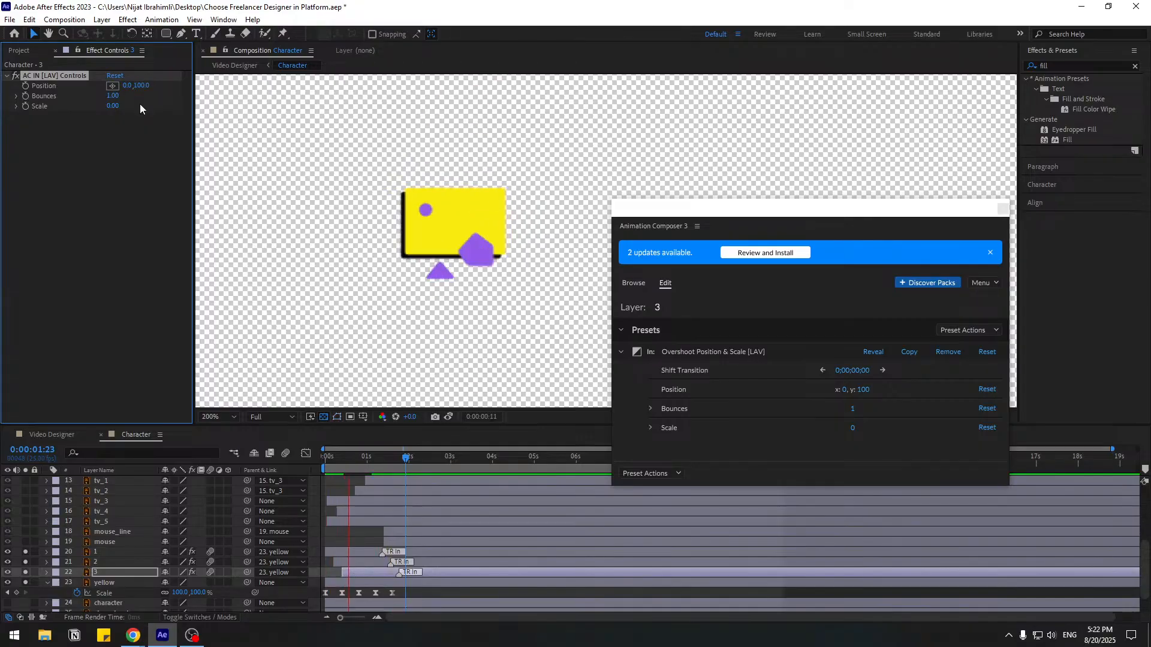
- Set the vertical position of layer 3's overshoot transition to 25 and preview the entrance
key(space)
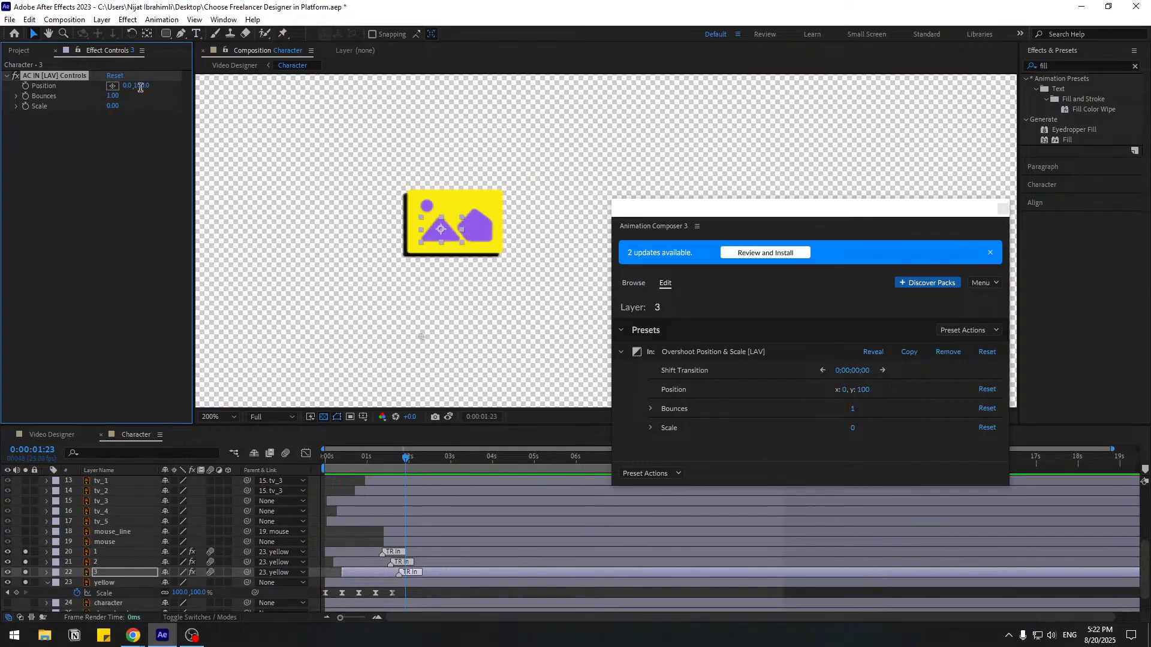
click(139, 87)
text(25)
key(space)
- Set the vertical position of the overshoot transitions on layers 2 and 1 to 25
click(97, 562)
click(139, 87)
text(25)
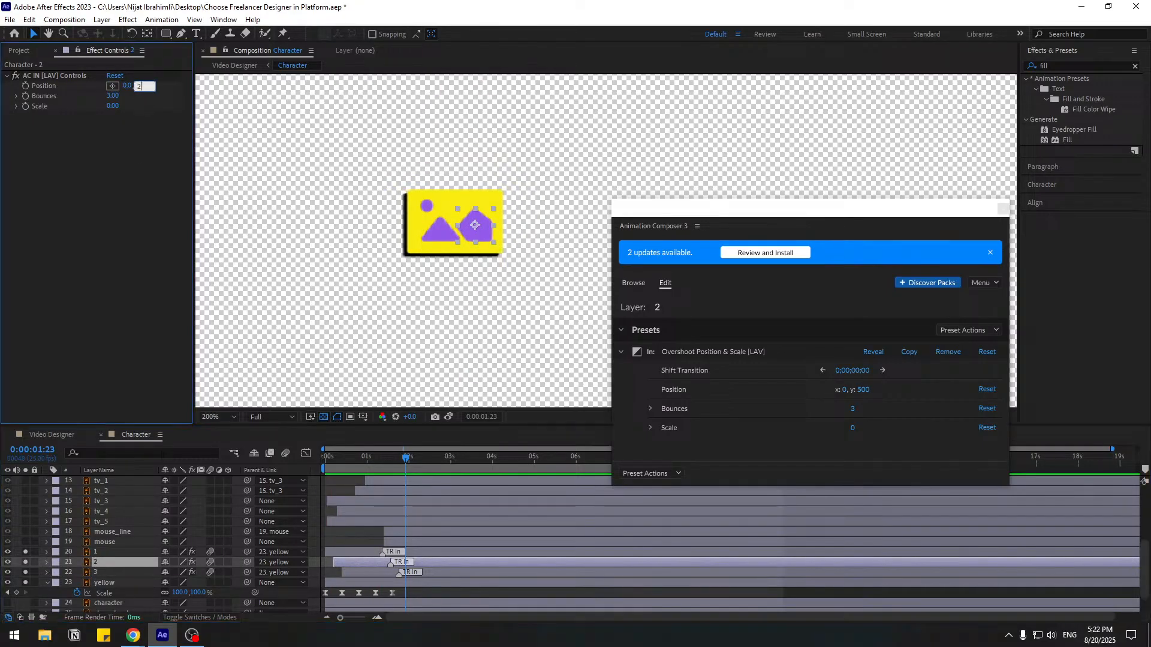
key(Return)
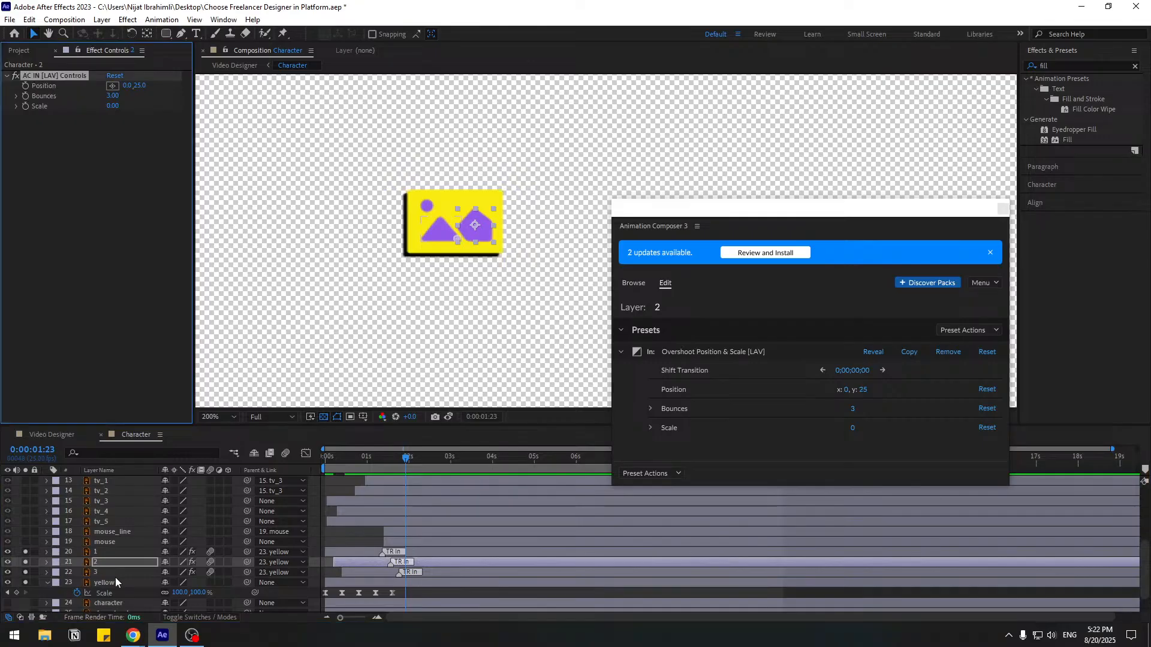
click(95, 553)
click(141, 86)
text(25)
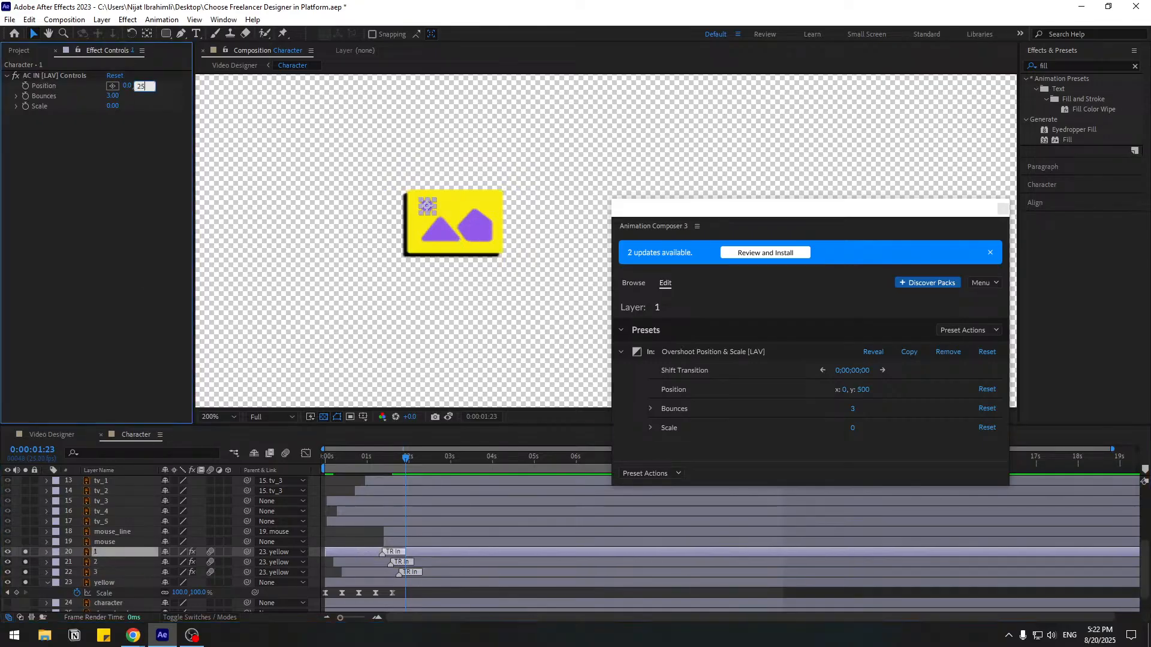
key(Return)
- Preview the yellow card's entrance and examine how the circle, triangle and pentagon move inside it
key(space)
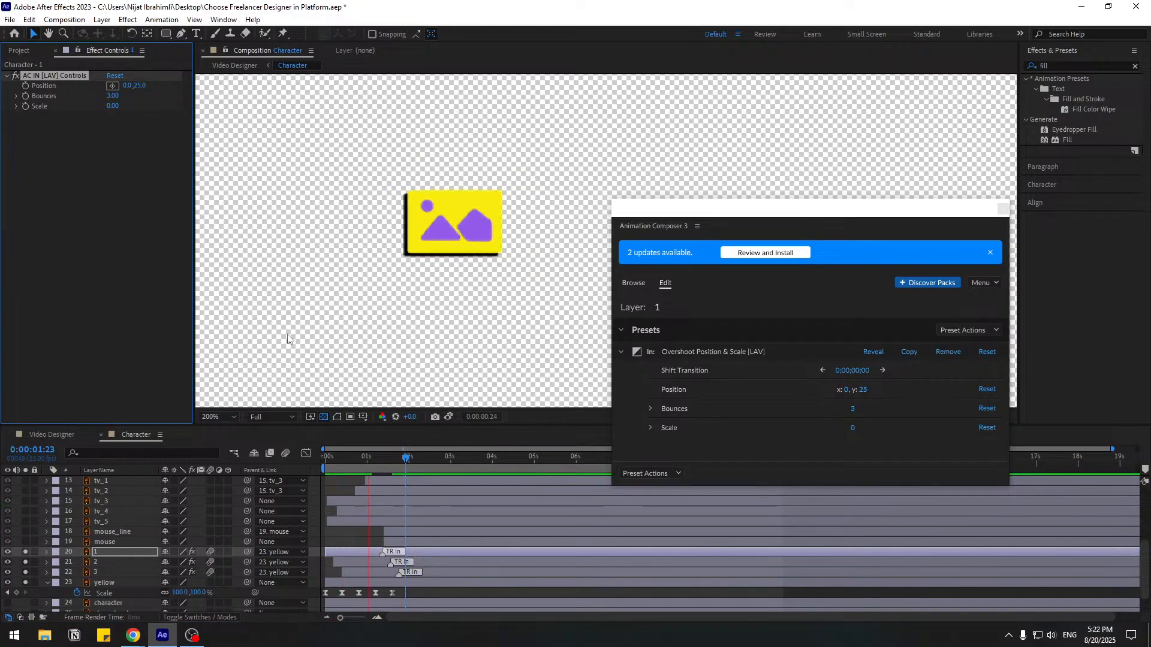
key(space)
key(space)
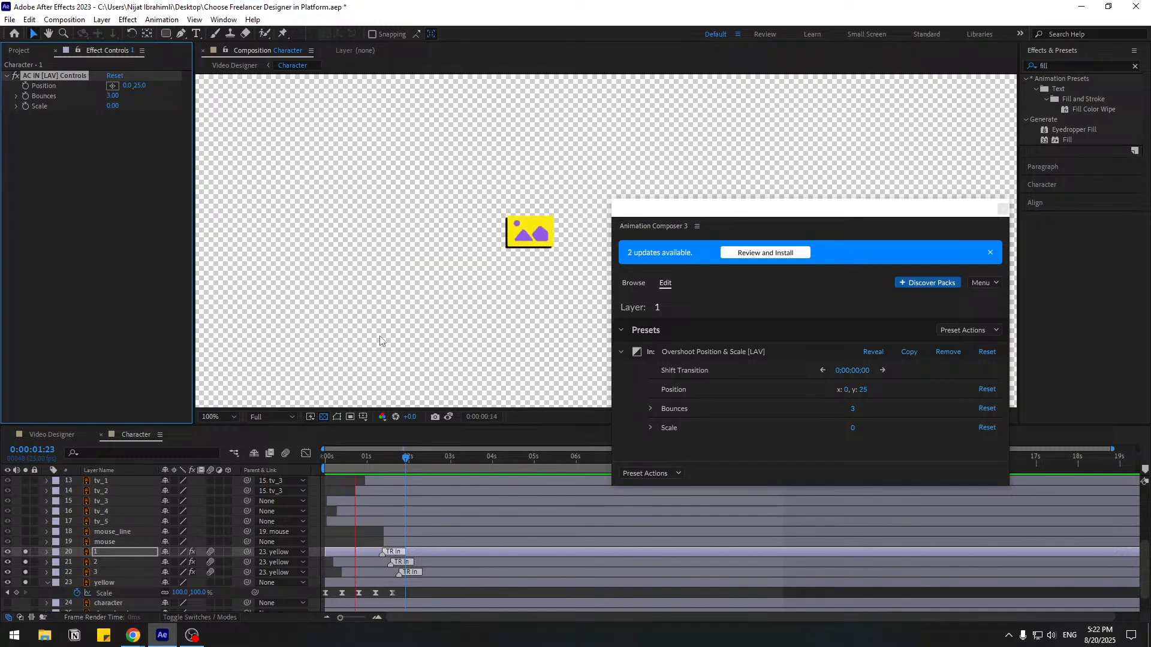
scroll(380, 341, up, 4)
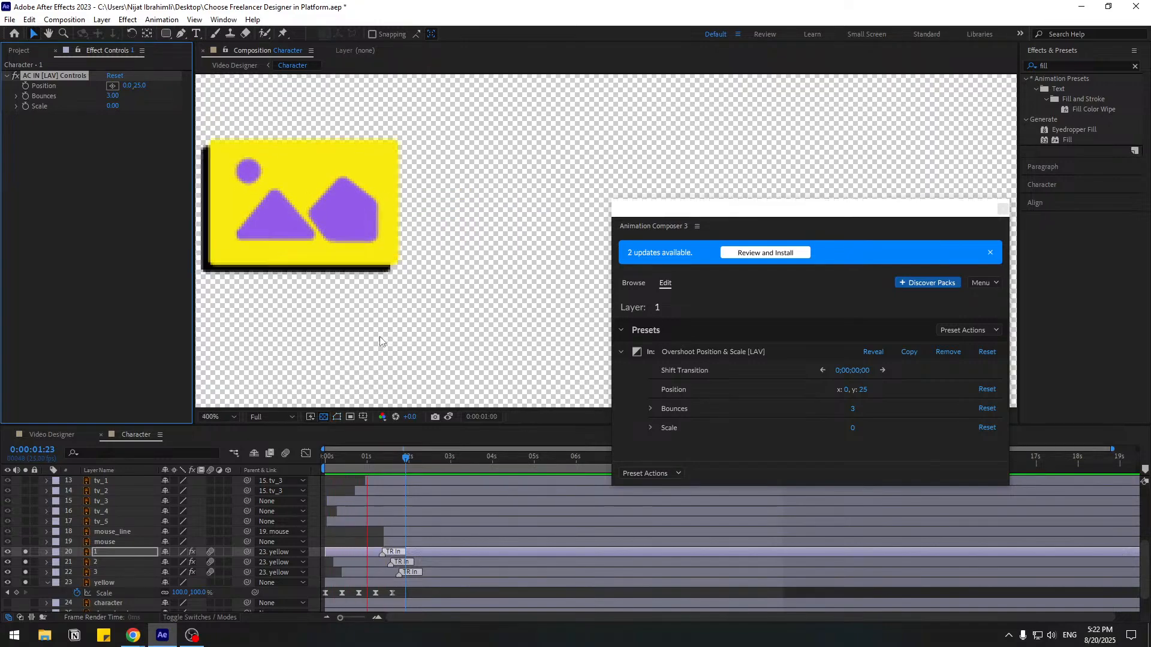
key(space)
key(space)
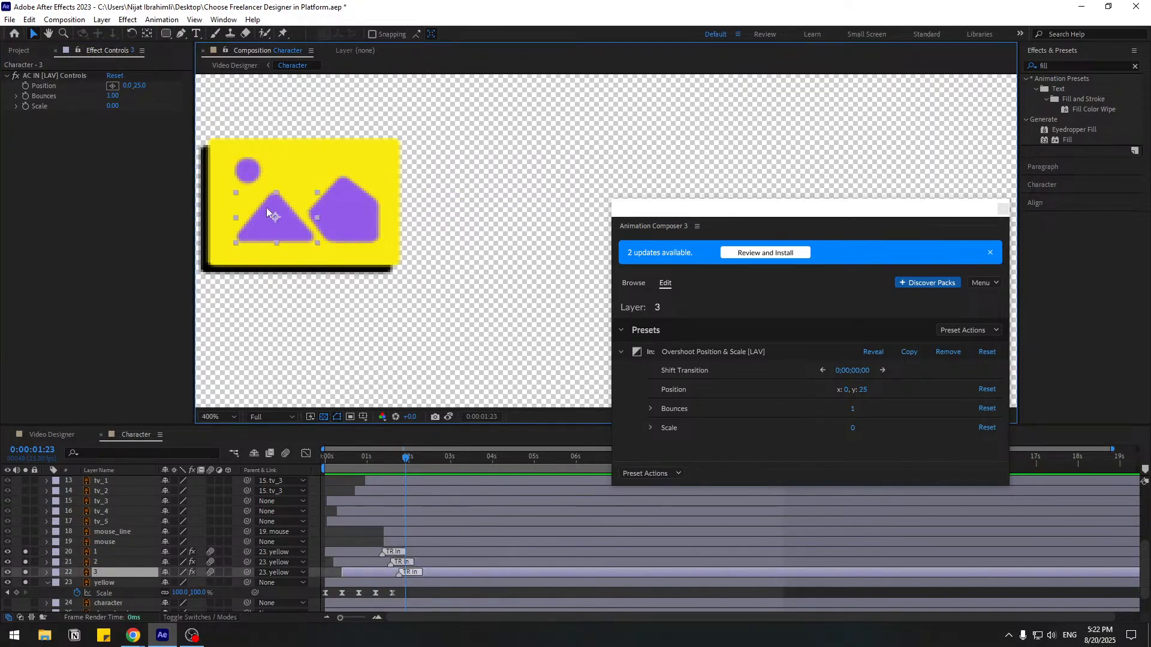
scroll(398, 318, down, 4)
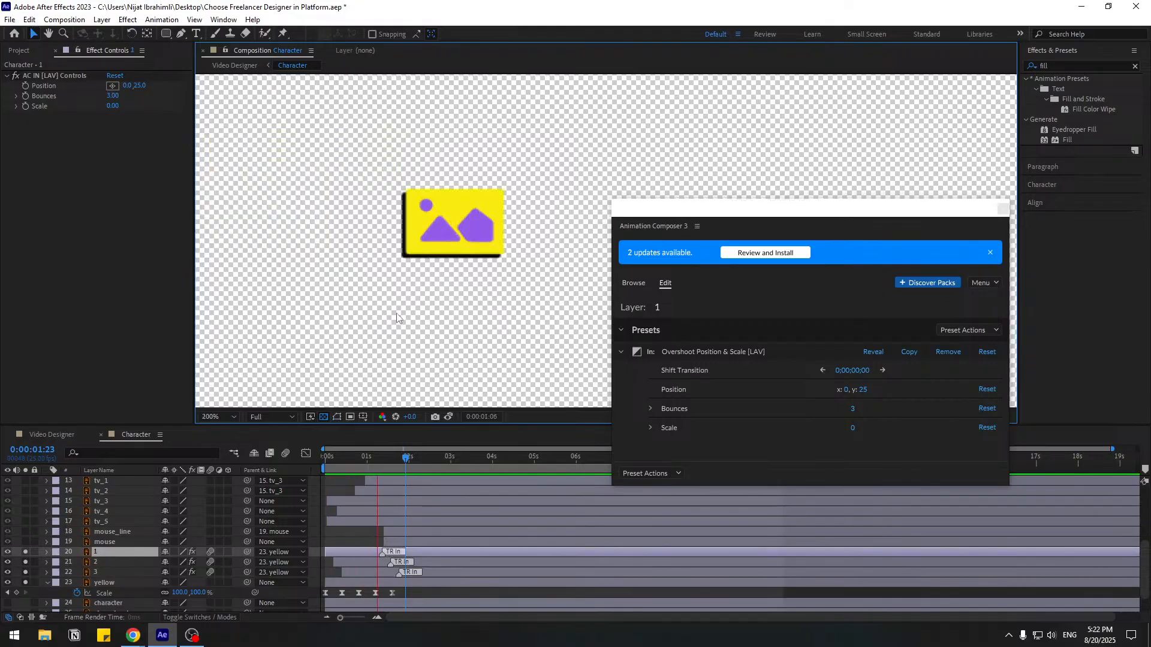
key(space)
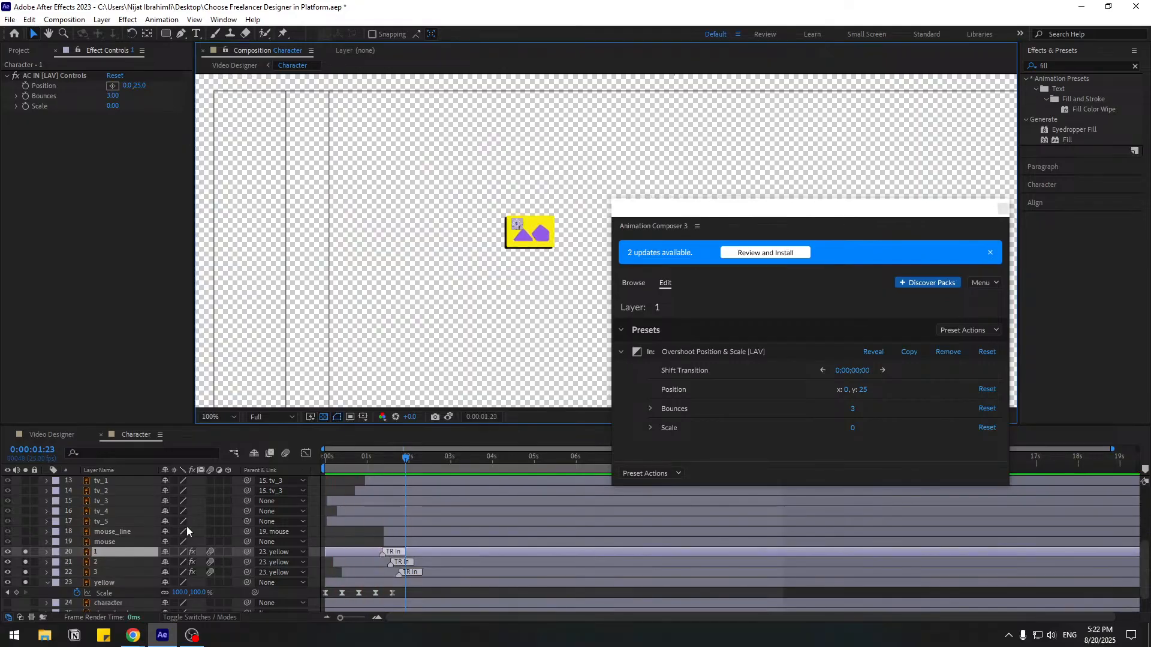
- Turn off solo for layers 1, 2, 3 and yellow, and bring the whole desk illustration into view
drag(29, 551, 27, 583)
click(101, 583)
drag(490, 327, 340, 294)
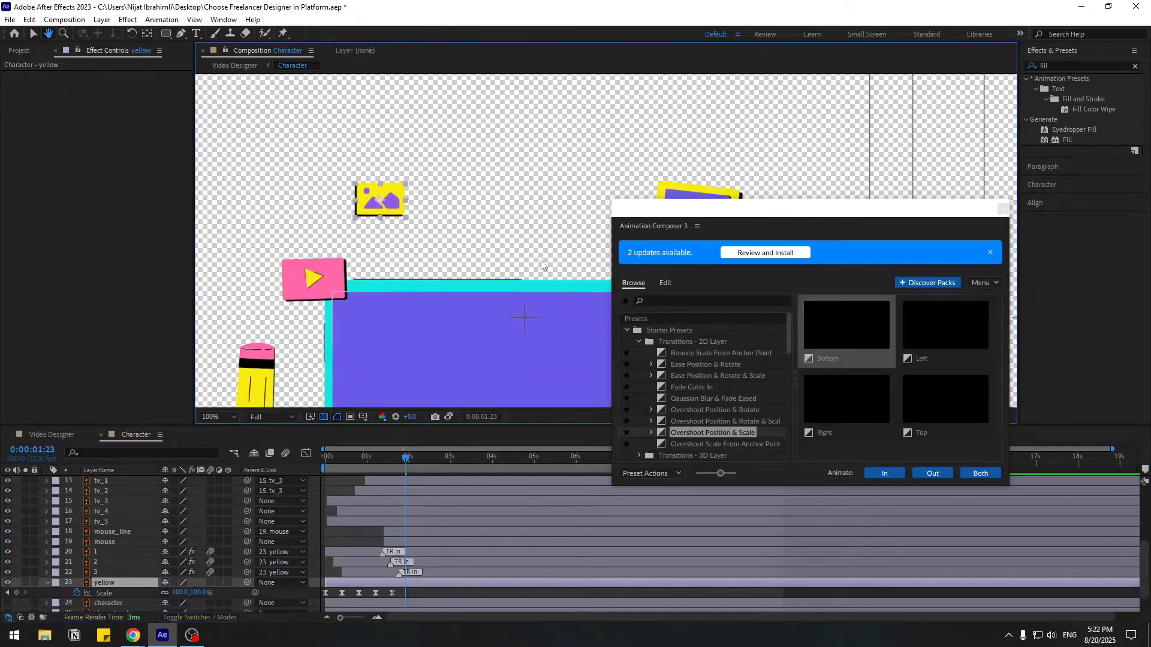
drag(718, 218, 867, 504)
scroll(410, 358, down, 3)
scroll(443, 382, up, 2)
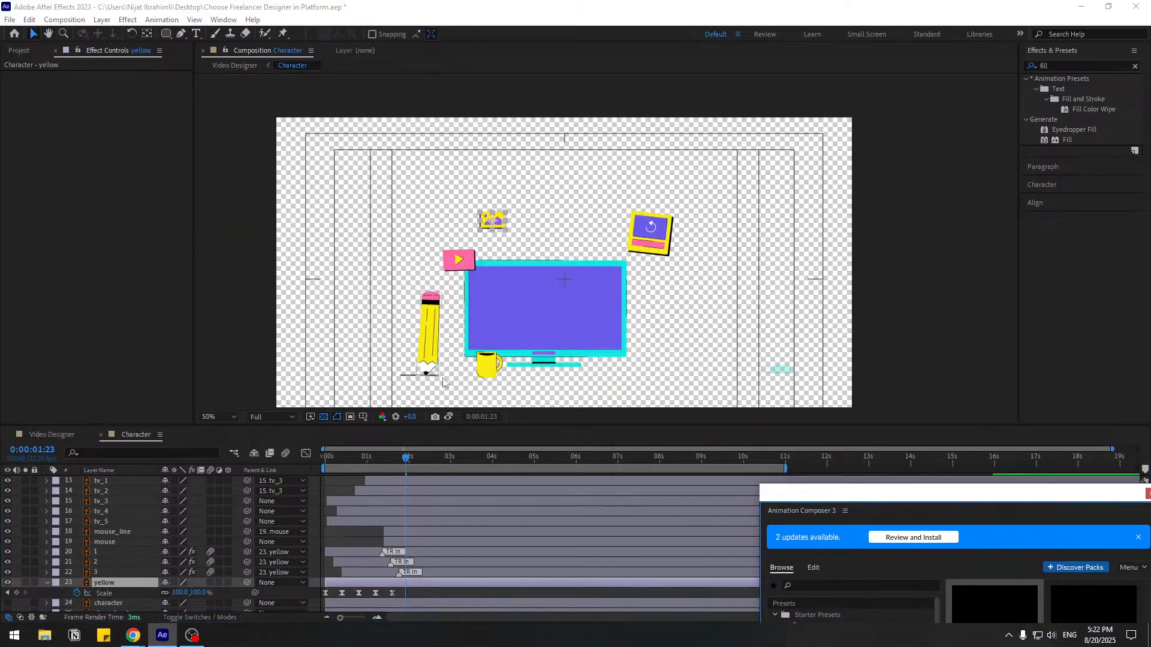
- Delay layers 1, 2, 3 and yellow together by about 0.9 seconds and preview the full composition
drag(325, 460, 417, 461)
shift+click(99, 552)
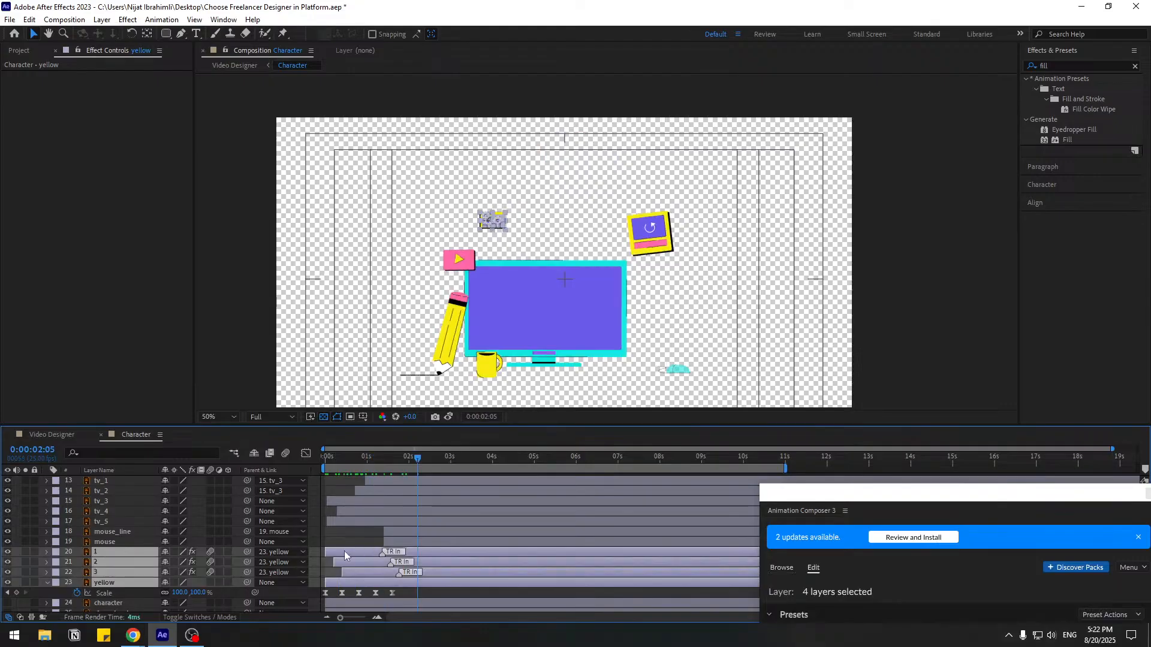
drag(345, 556, 374, 550)
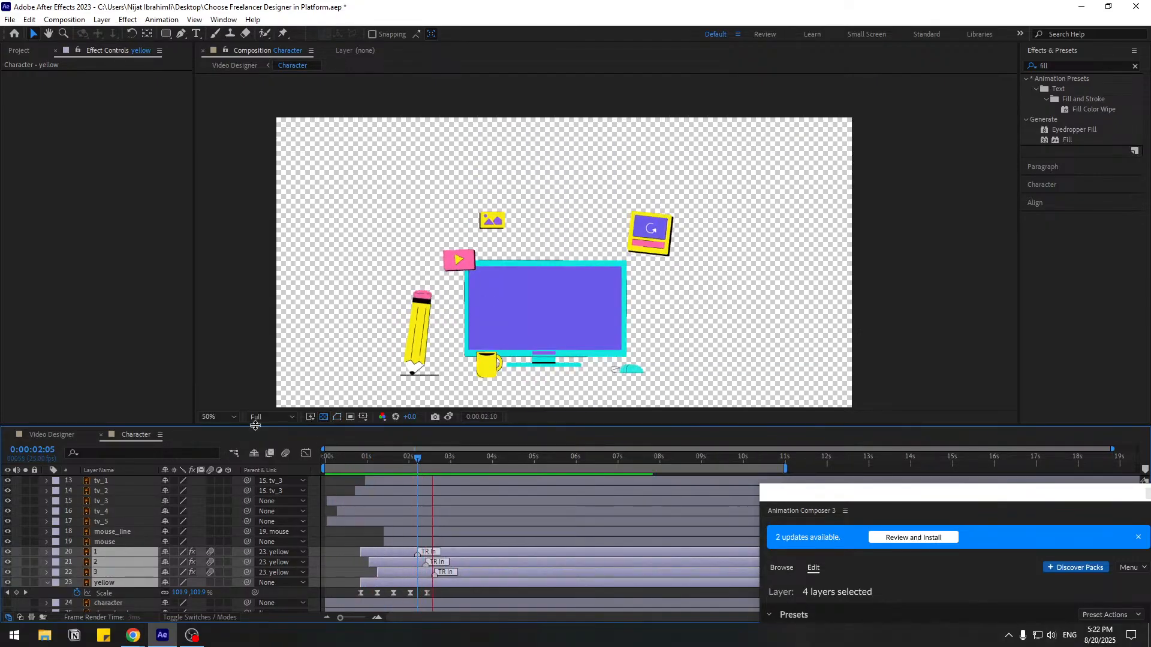
click(229, 417)
click(227, 221)
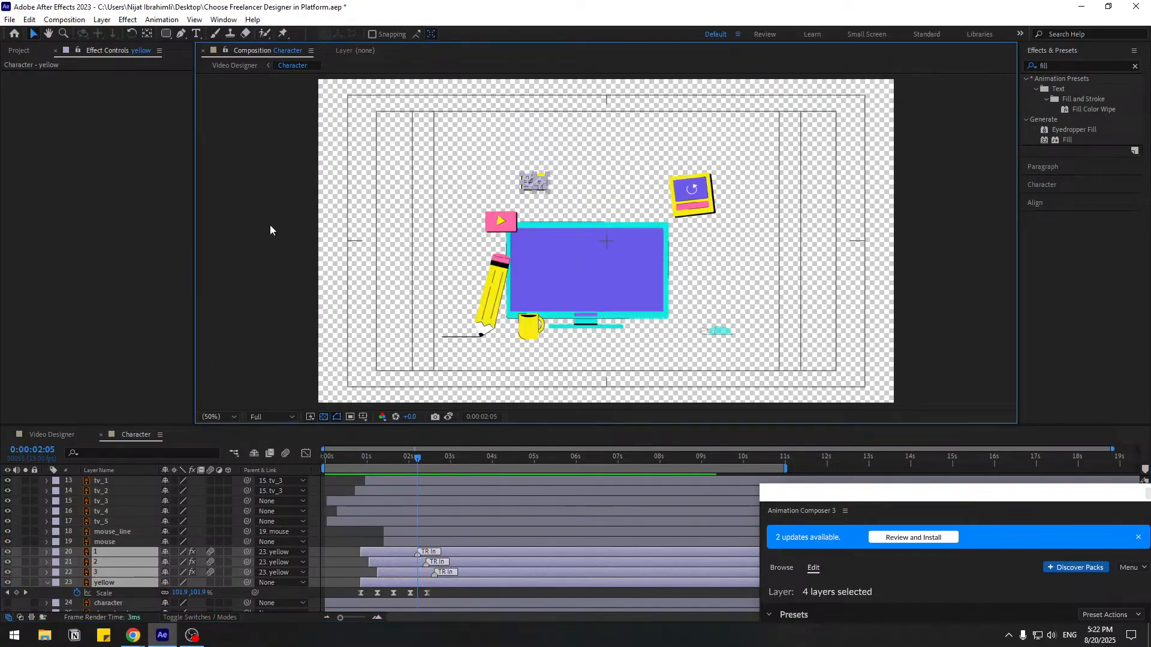
key(space)
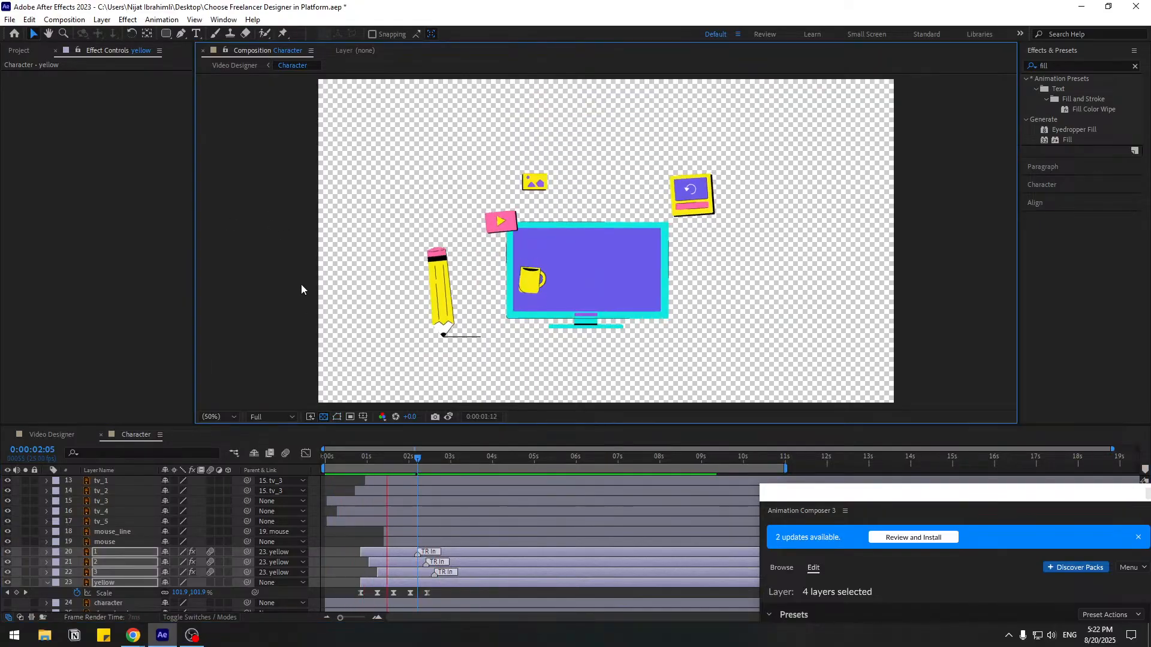
scroll(222, 560, down, 2)
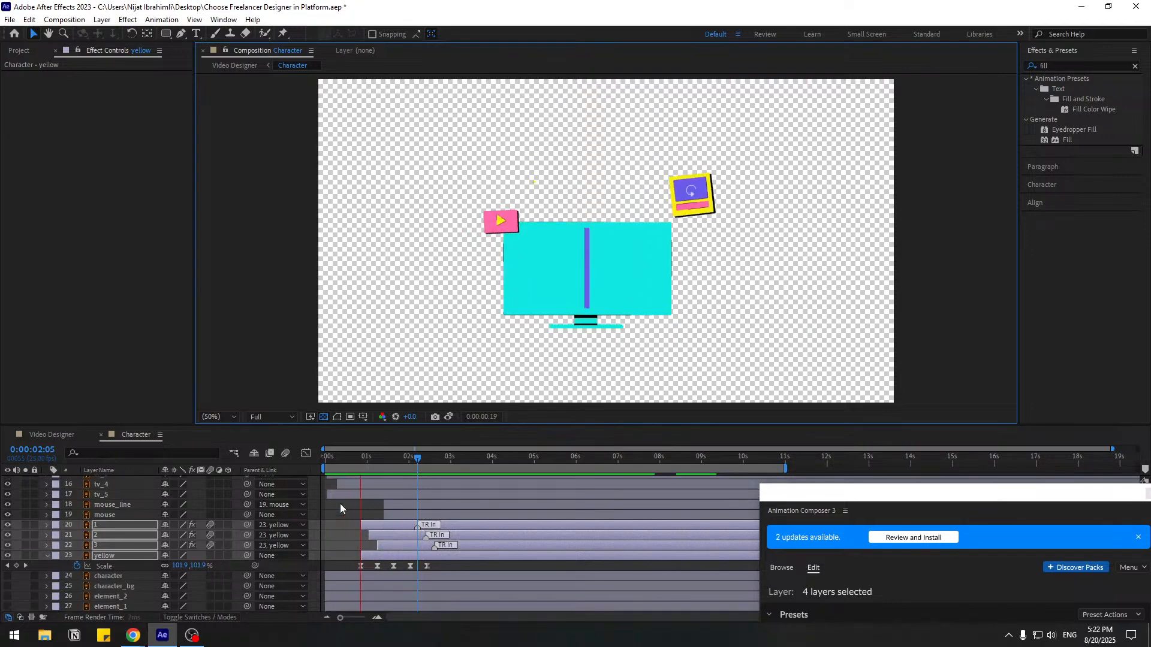
key(space)
- Collapse the yellow layer, show the clapperboard layers element_2 and element_1, and parent element_2 to element_1
click(46, 556)
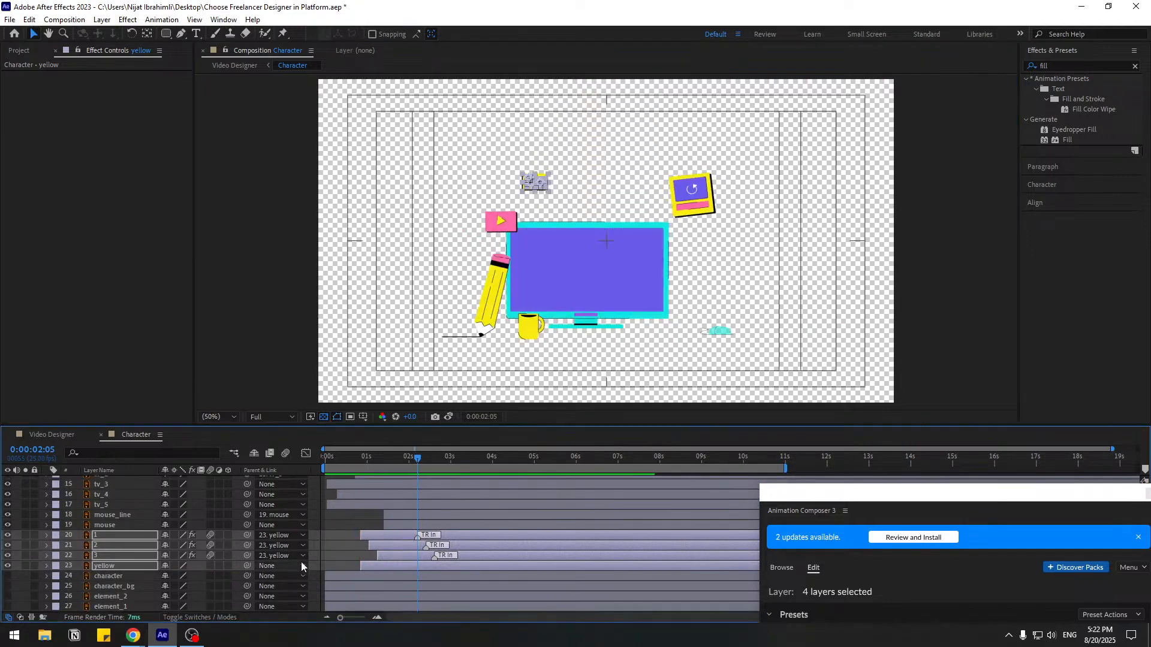
click(345, 527)
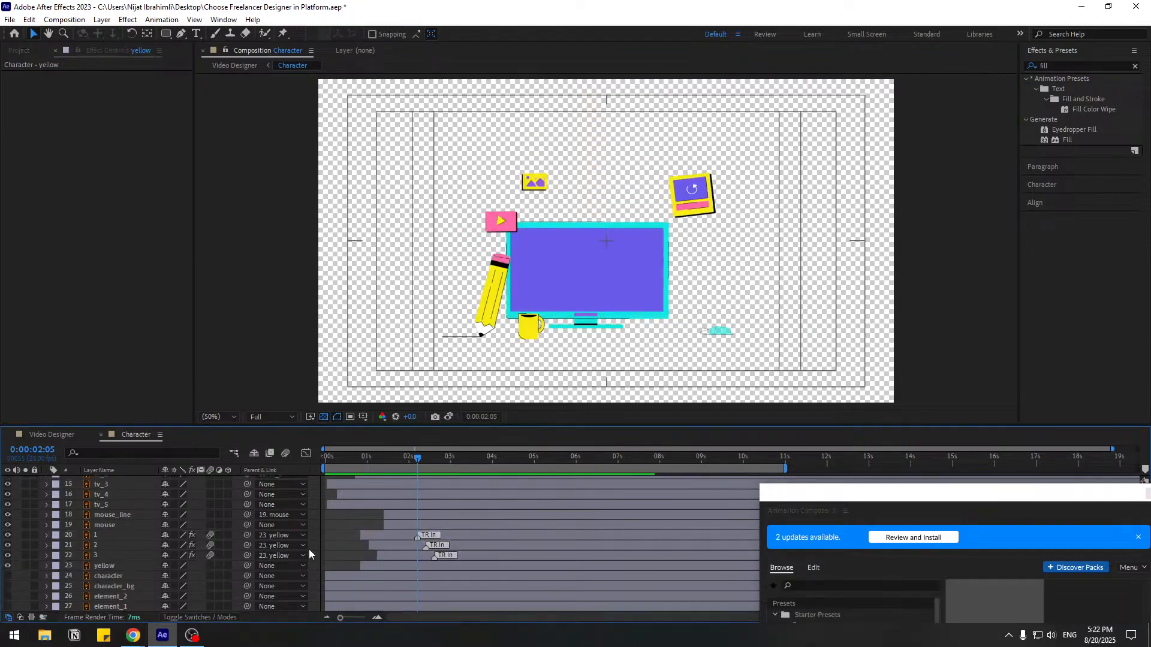
click(99, 597)
click(7, 596)
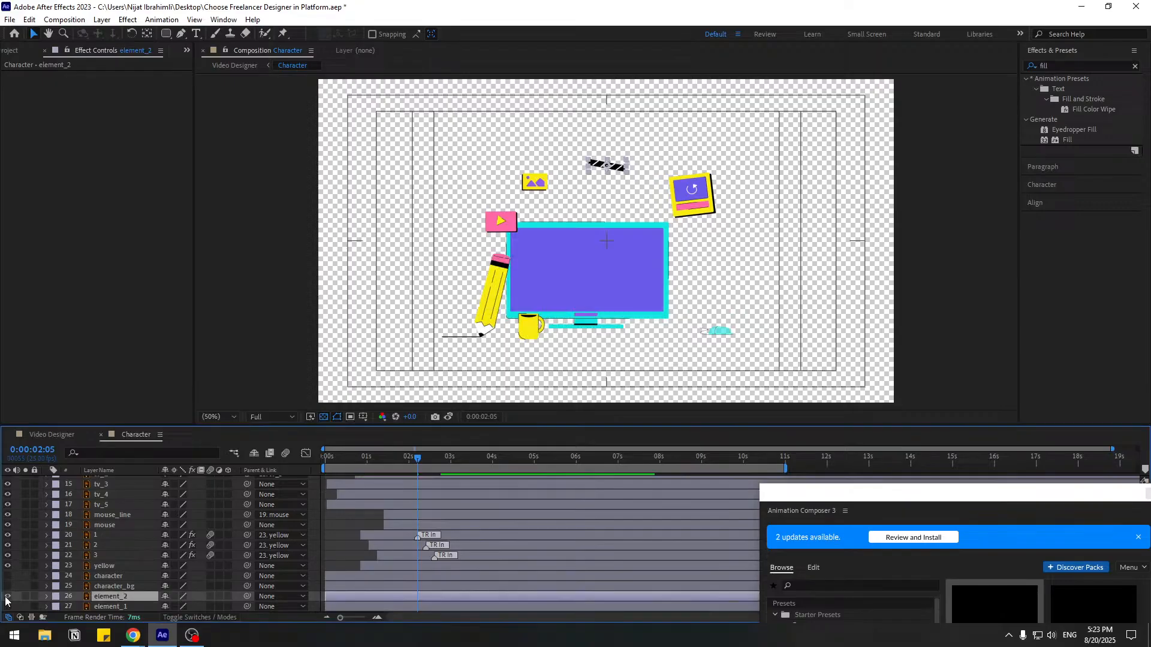
click(8, 607)
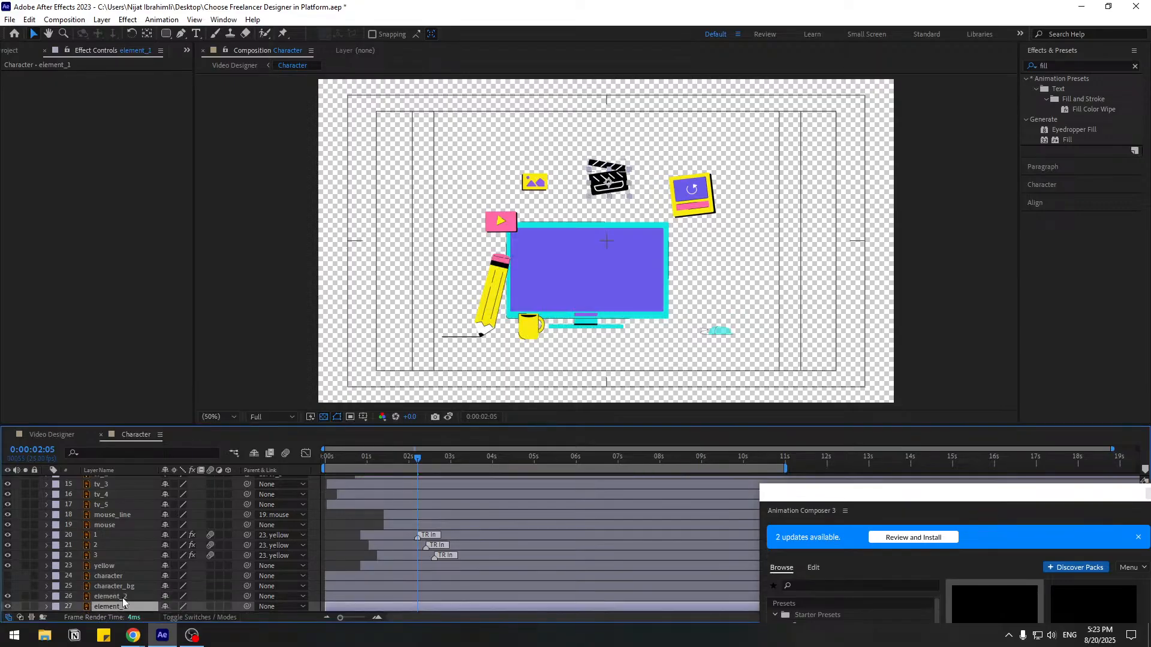
drag(246, 597, 114, 607)
- Apply the Overshoot Scale From Anchor Point preset to element_1 as an In transition
click(102, 608)
drag(764, 91, 560, 327)
drag(872, 495, 729, 206)
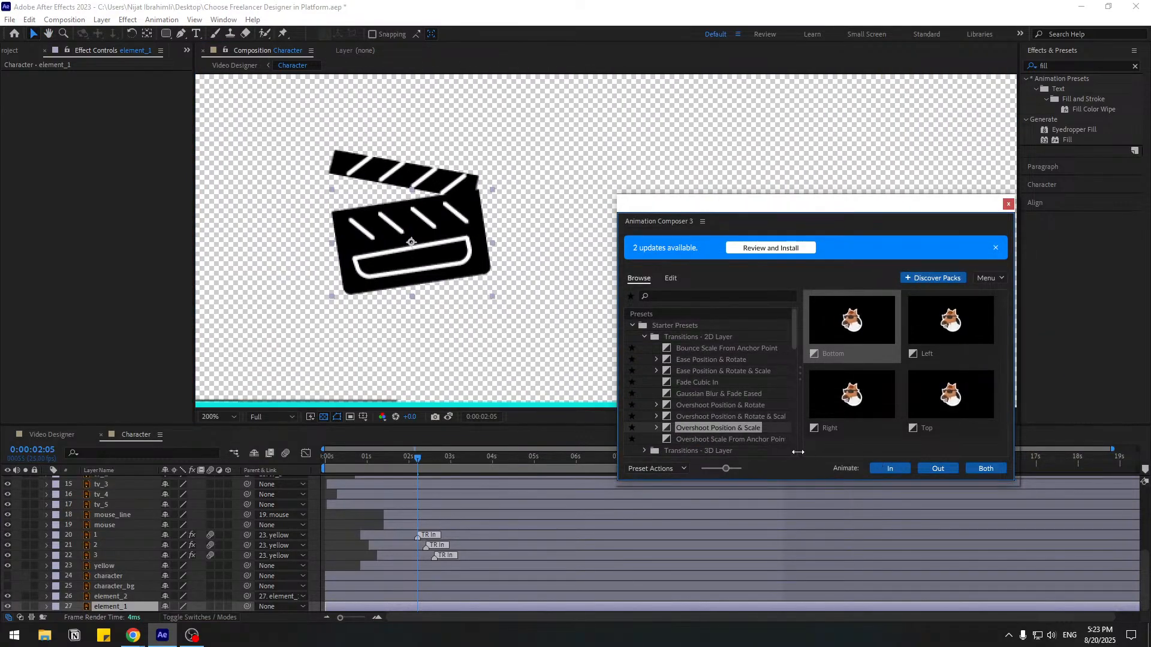
click(728, 444)
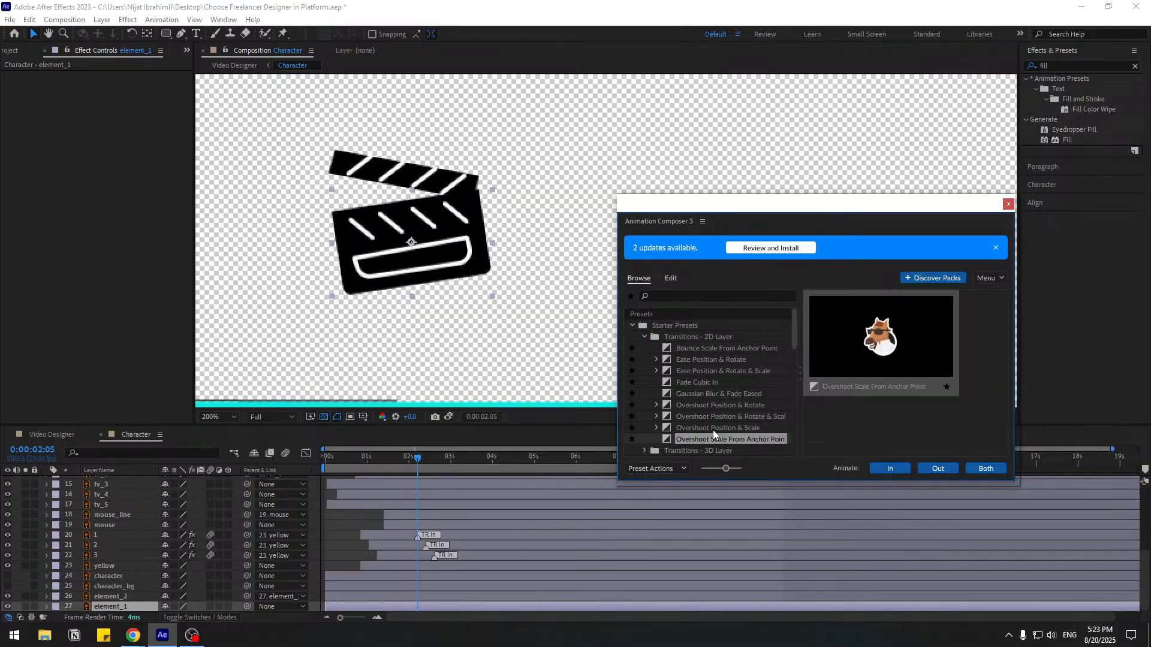
click(713, 430)
click(707, 441)
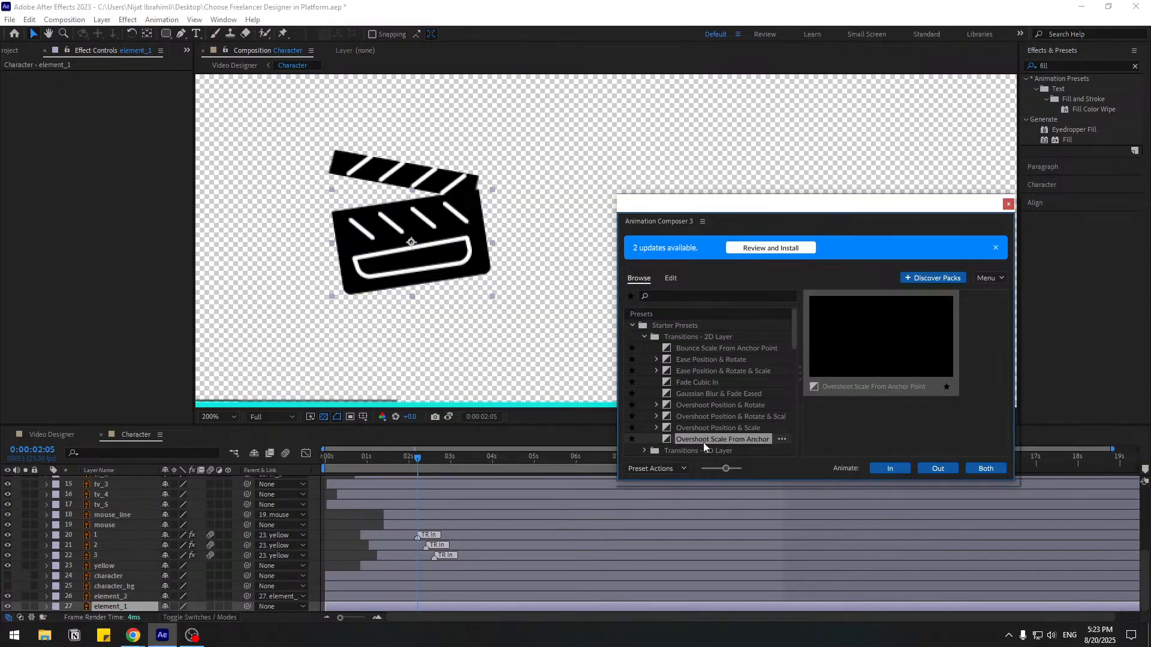
click(887, 469)
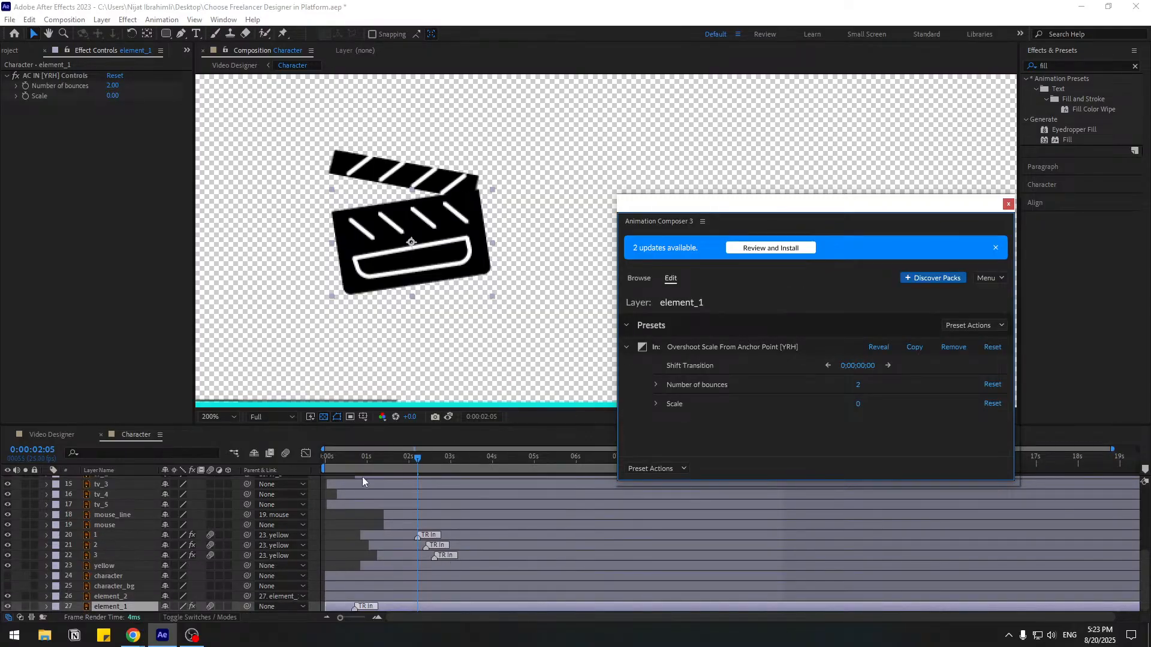
- Solo element_2 and element_1, lengthen element_1's In transition to end at about 1.8 seconds, and preview it
drag(364, 458, 312, 468)
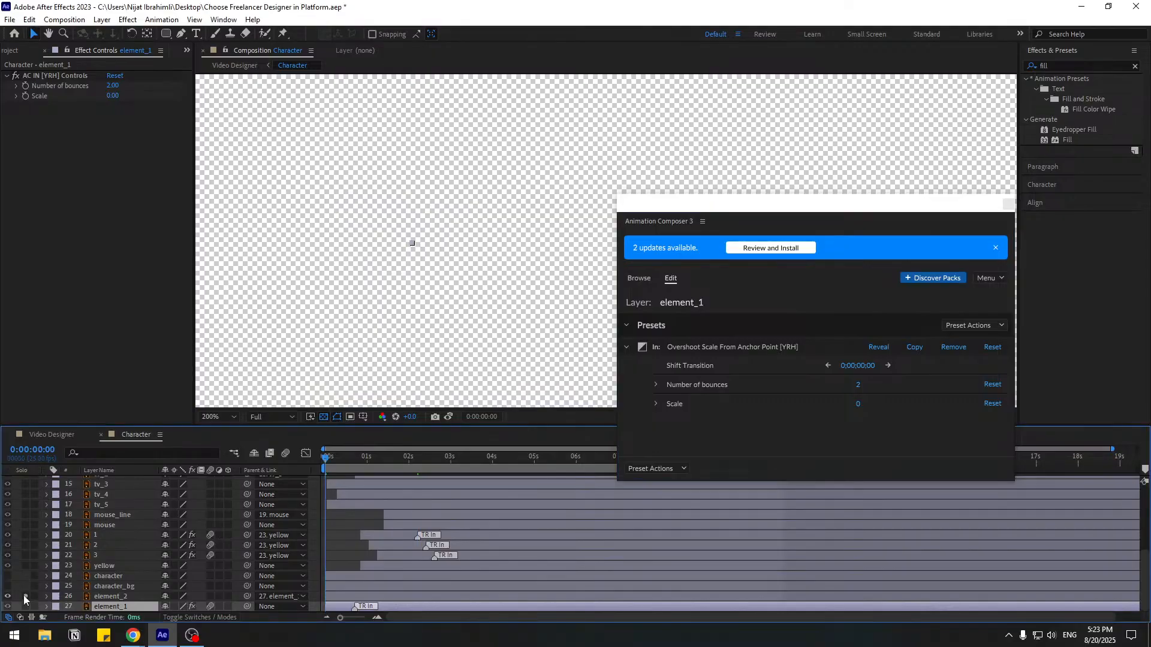
drag(25, 597, 25, 607)
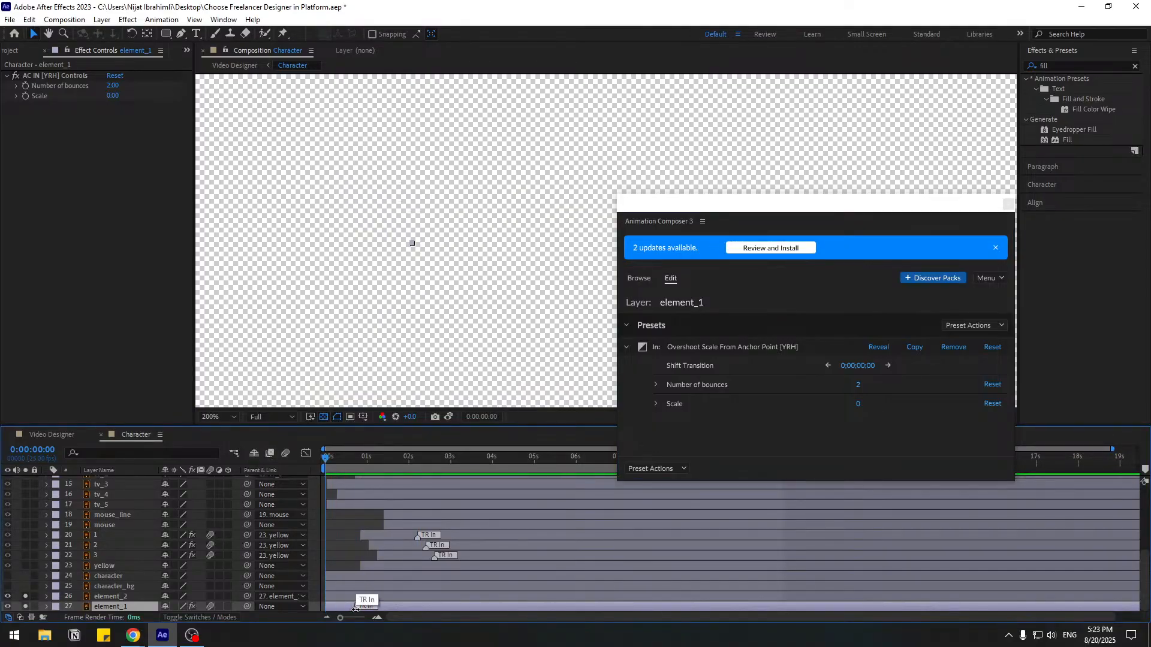
drag(355, 609, 365, 609)
key(space)
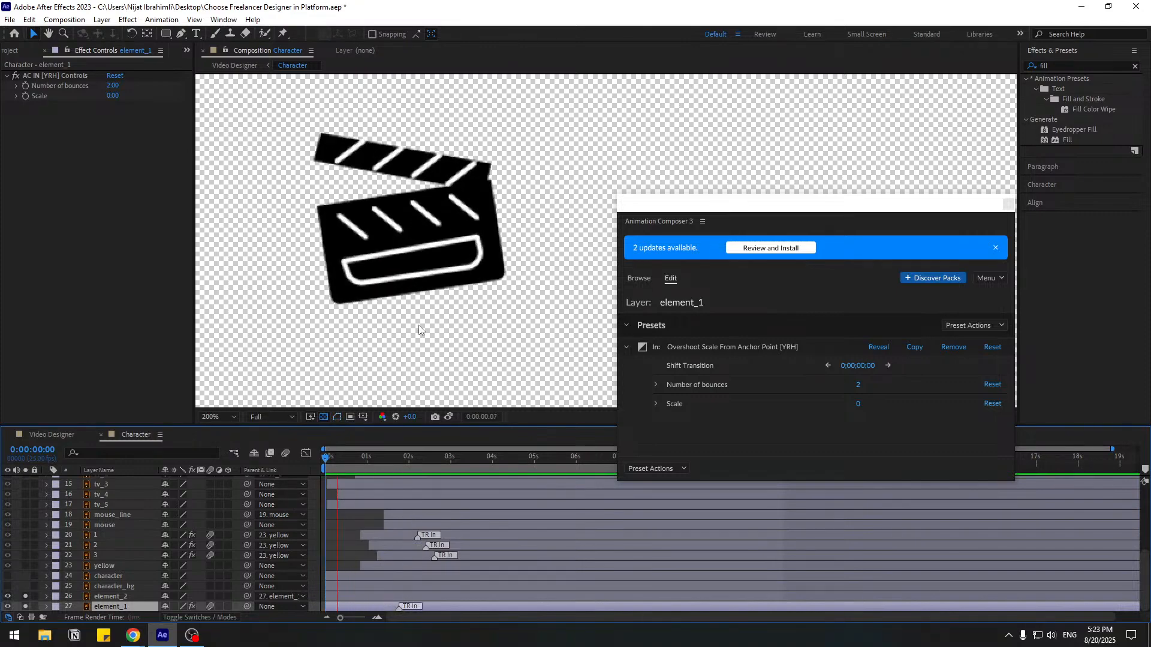
- Move element_2's anchor point to the hinge at the right end of the clapper bar
drag(399, 455, 429, 456)
click(394, 155)
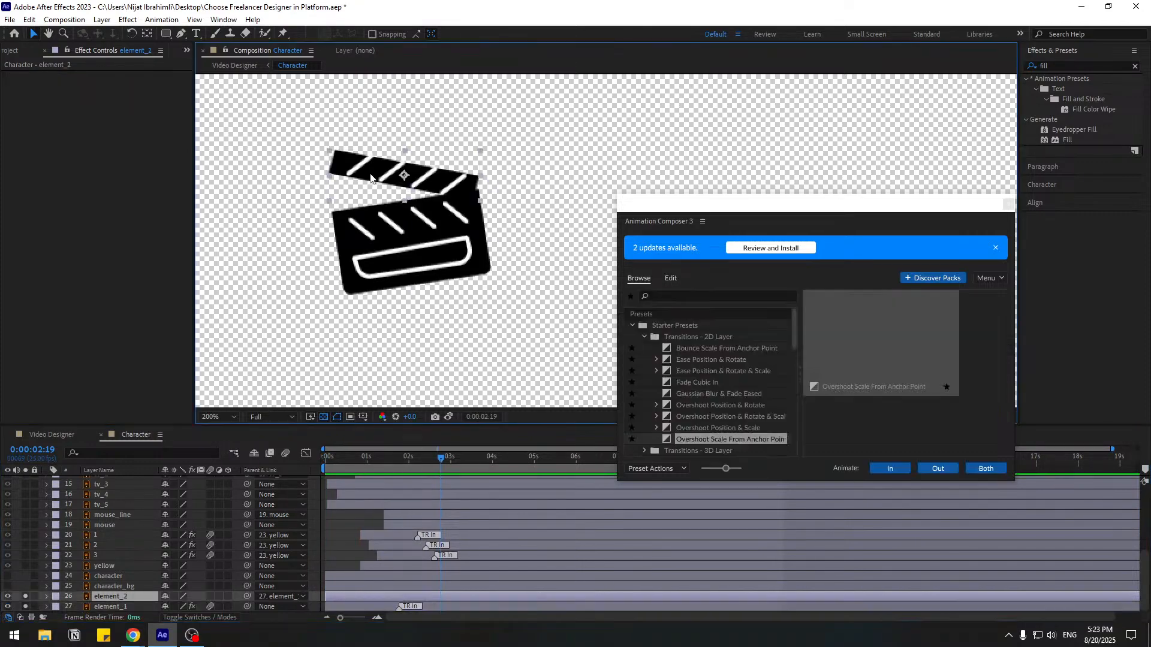
key(y)
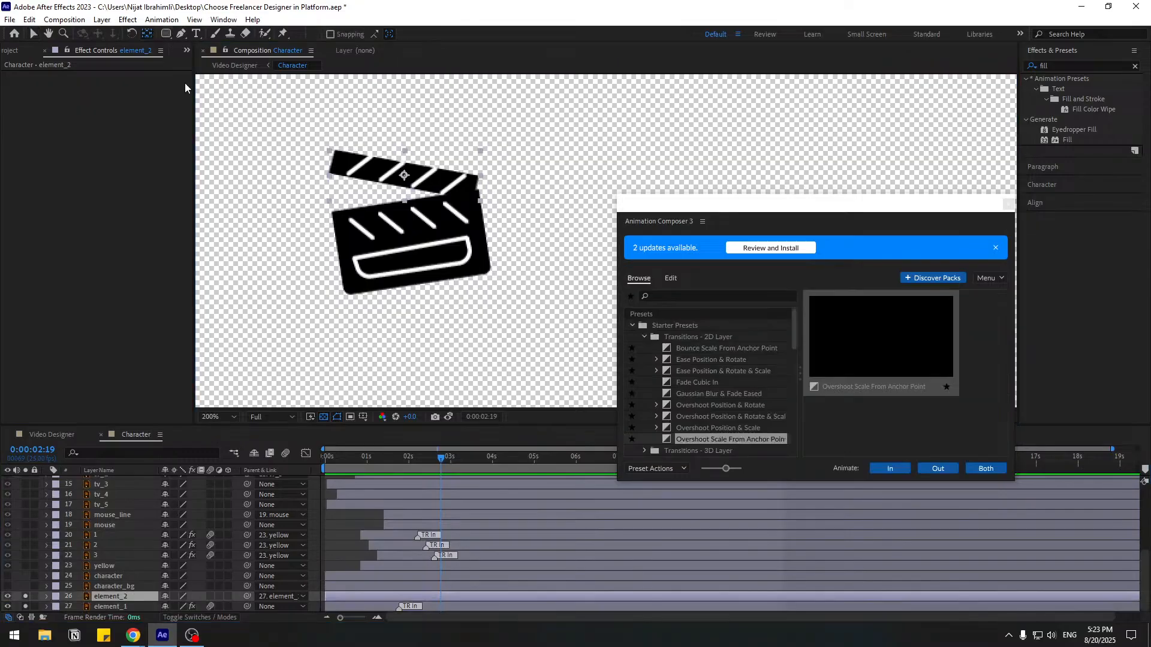
drag(403, 177, 467, 190)
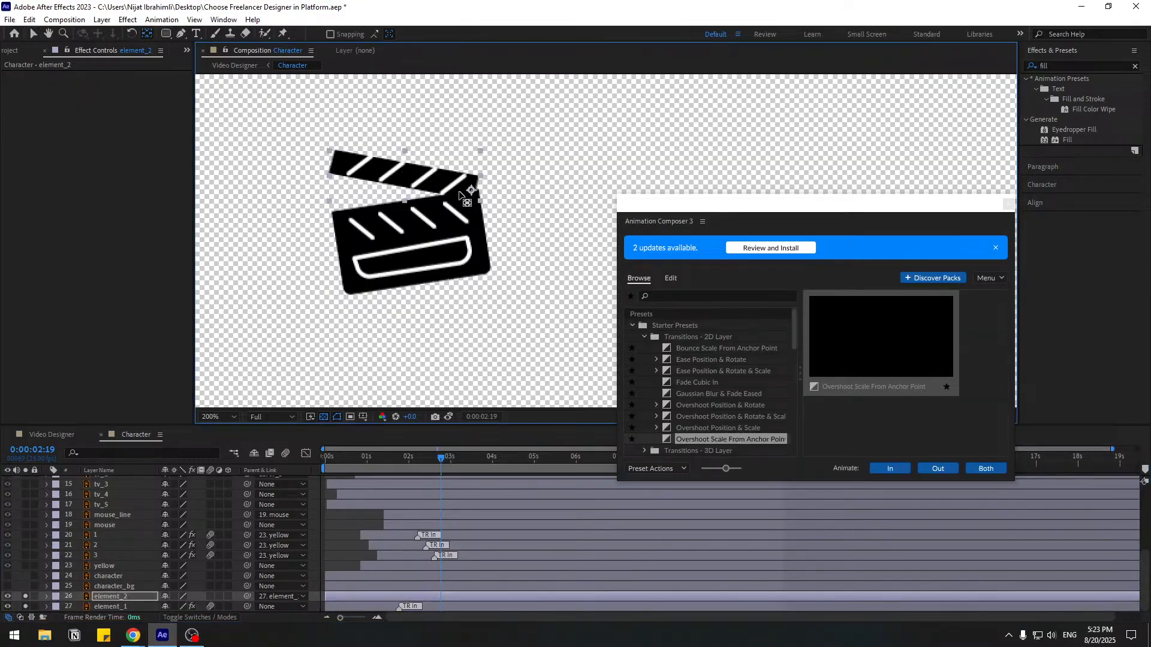
key(v)
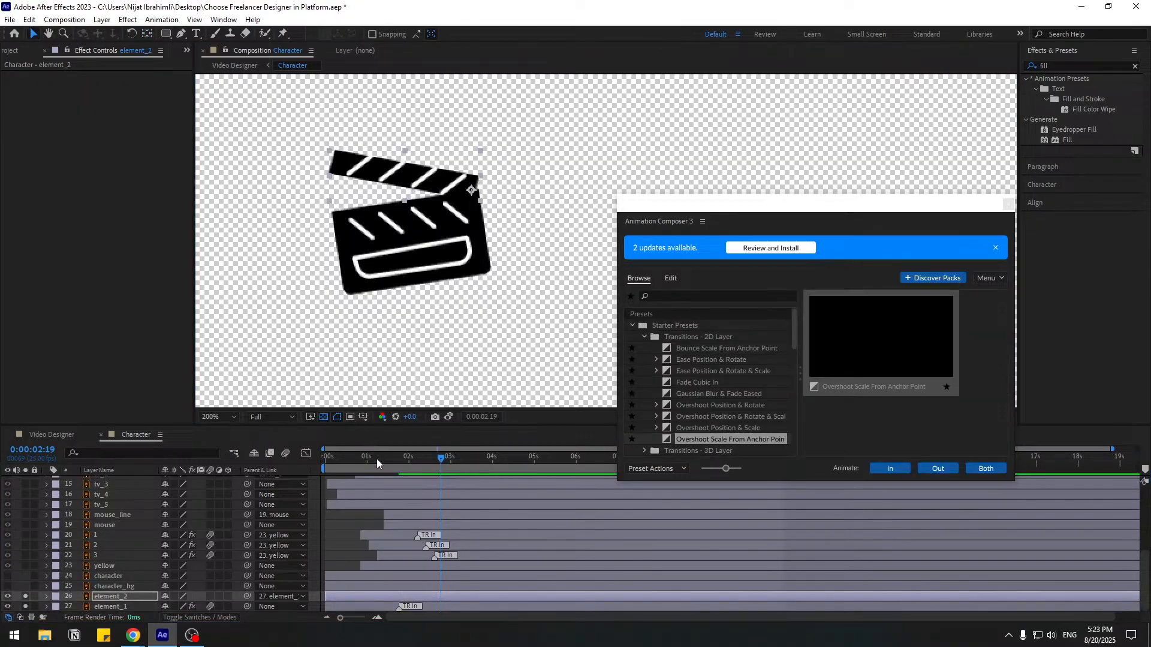
- Keyframe element_2's Rotation every 10 frames from 0 seconds, swinging the clapper shut at 20 frames and setting 9° at 0:00:01:05
key(Home)
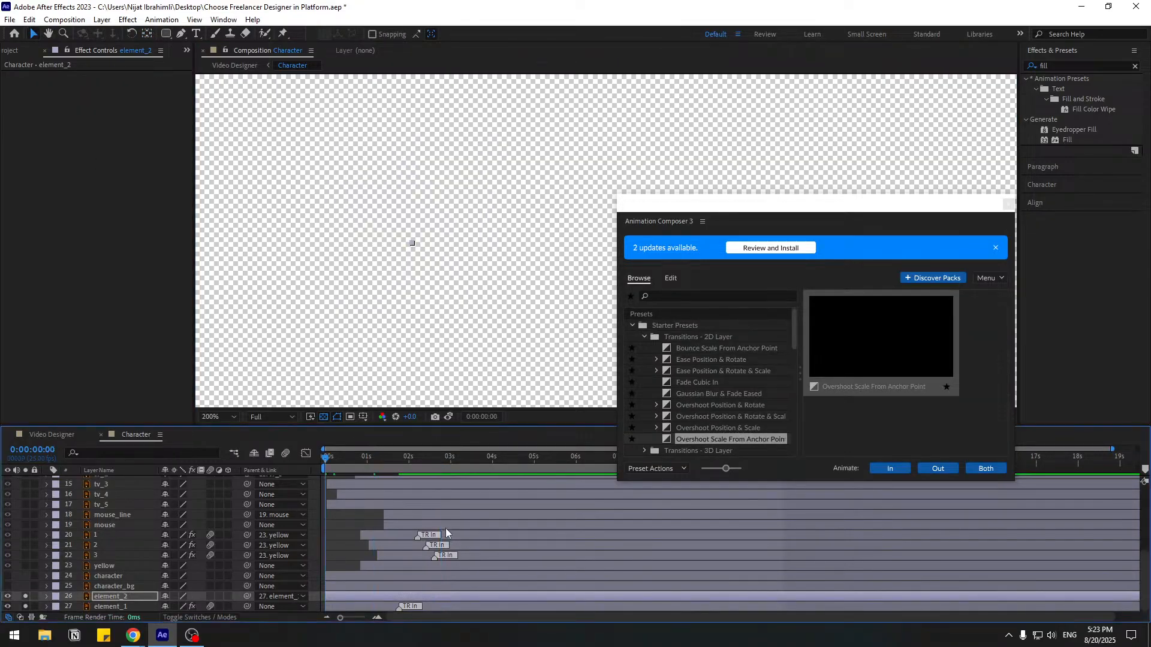
key(r)
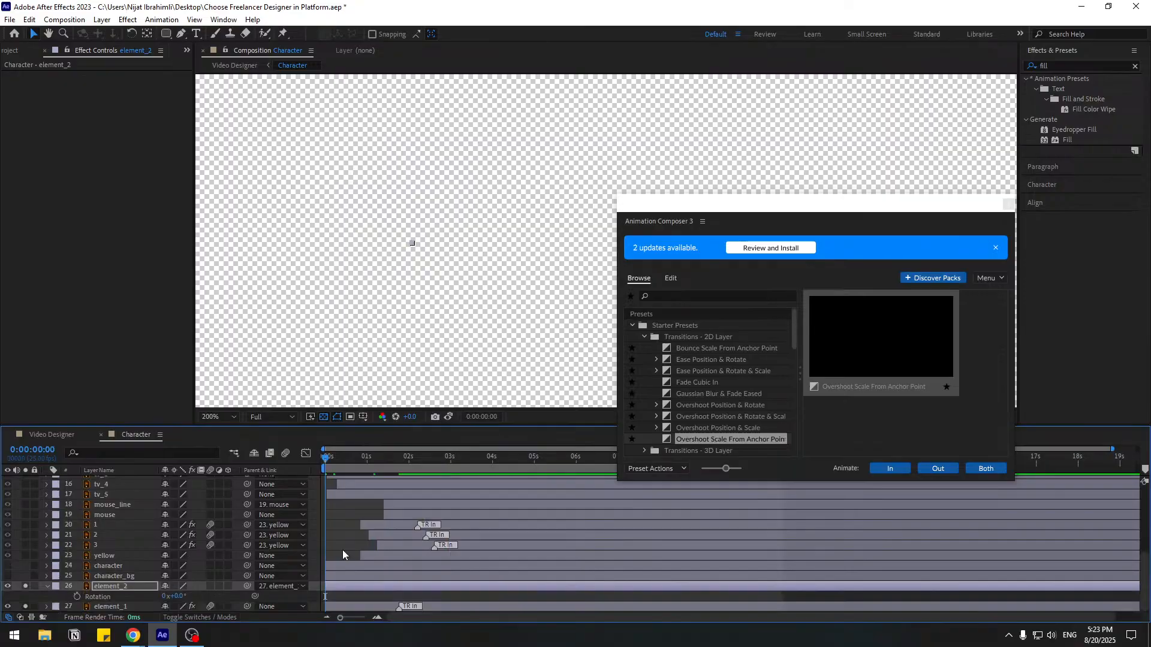
click(77, 597)
key(shift+Page_Down)
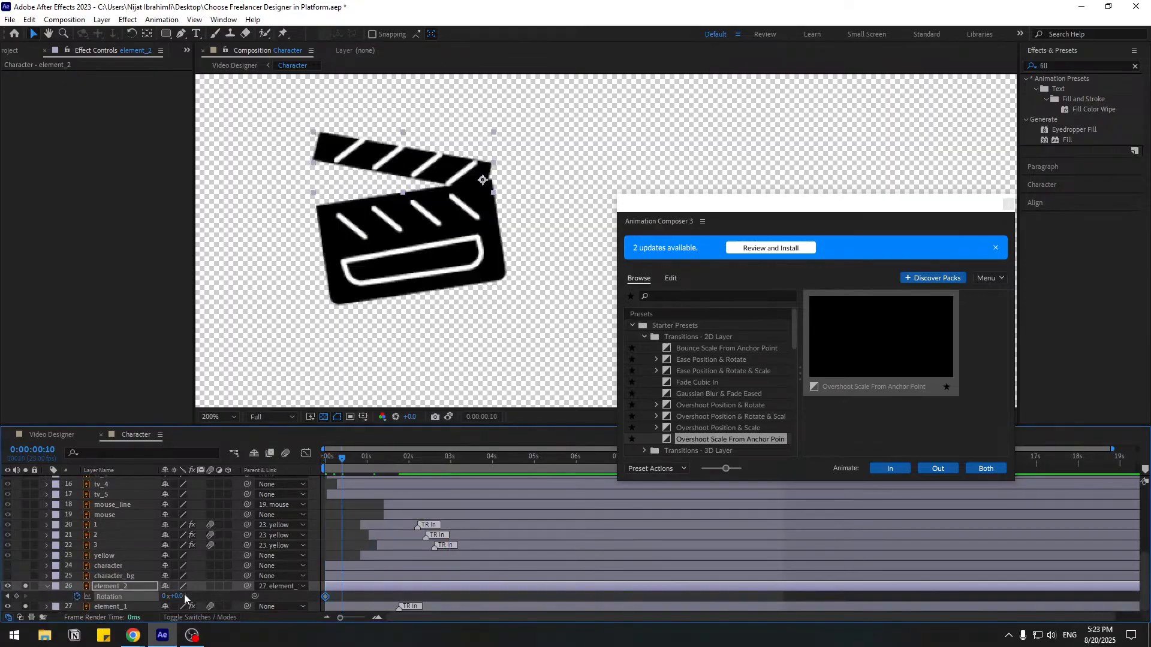
drag(174, 599, 128, 596)
key(shift+Page_Down)
key(shift+Page_Down)
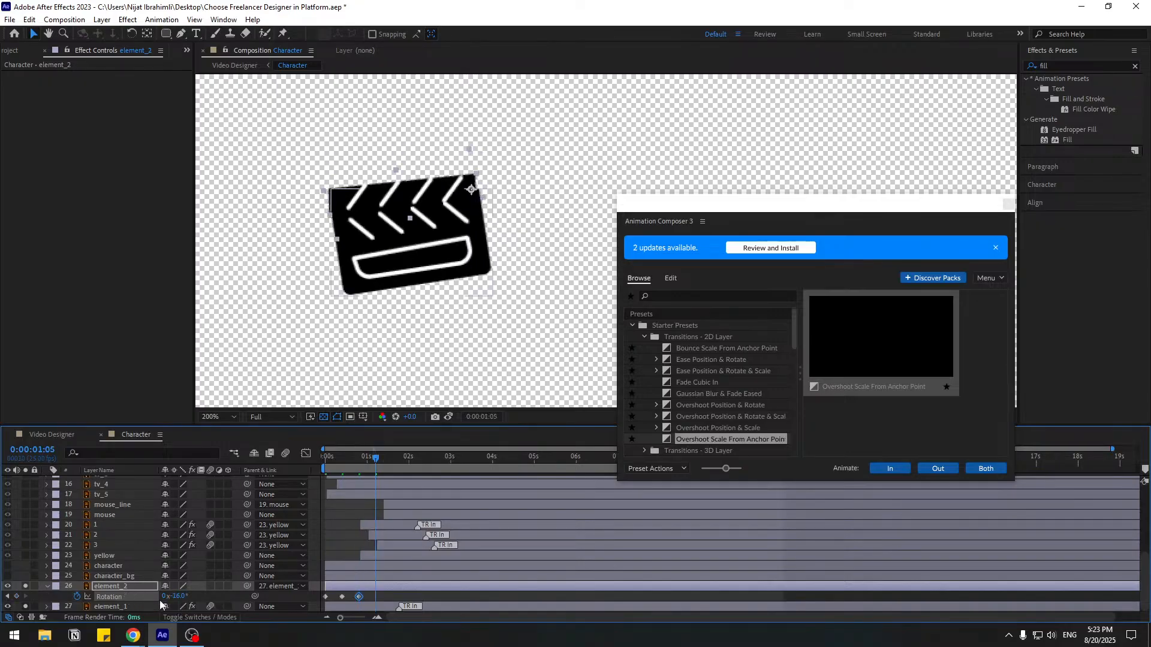
drag(178, 599, 199, 602)
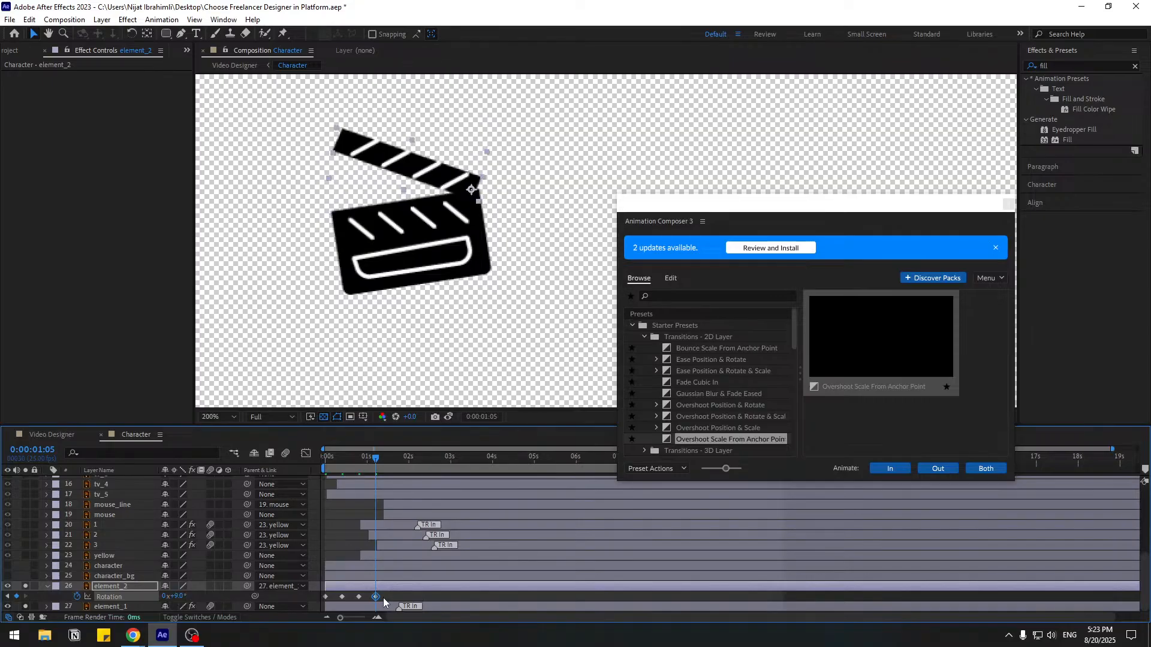
- Duplicate element_2's rotation keyframes starting at 0:00:01:05 and preview the clapper's motion
drag(383, 602, 312, 574)
key(ctrl+c)
key(ctrl+v)
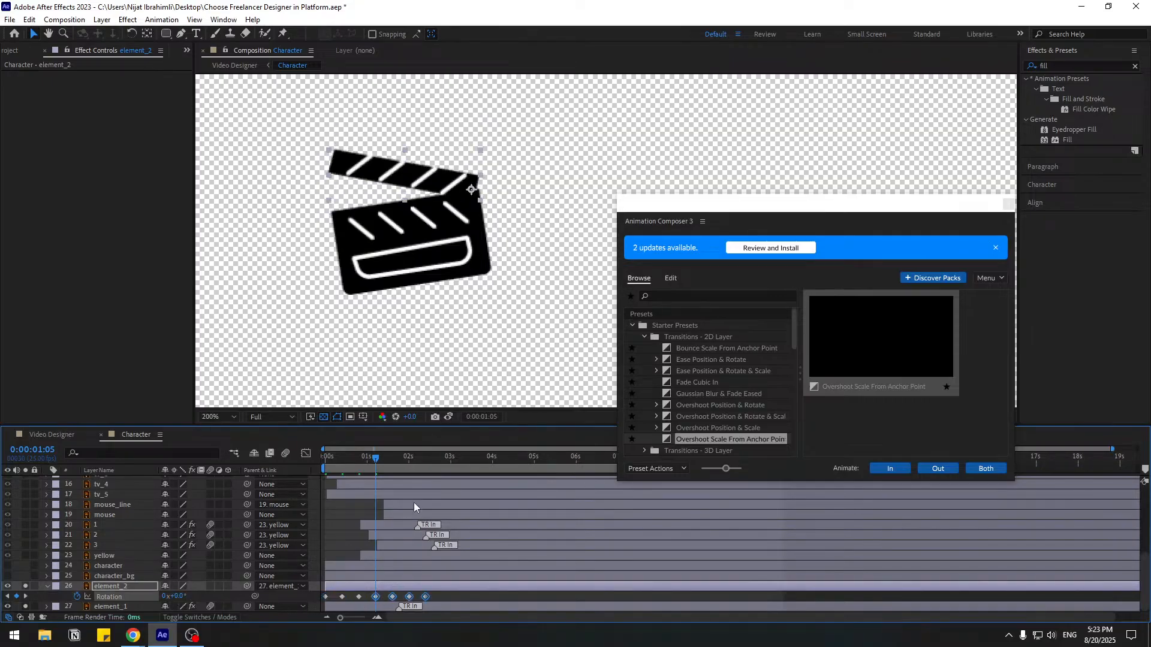
key(space)
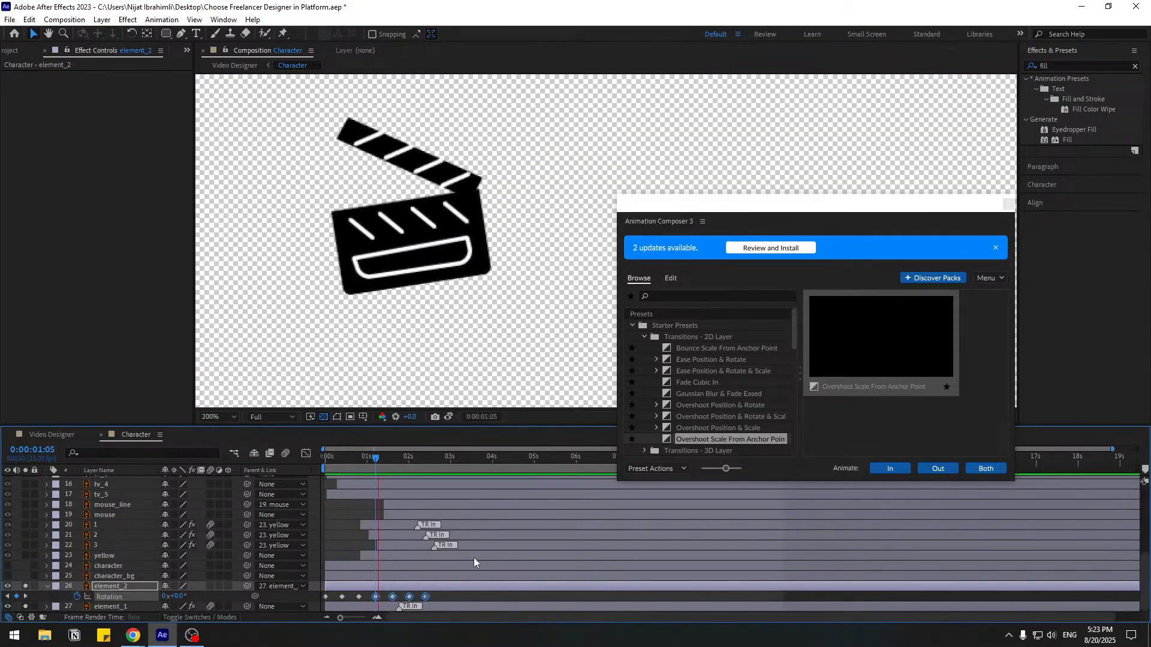
key(space)
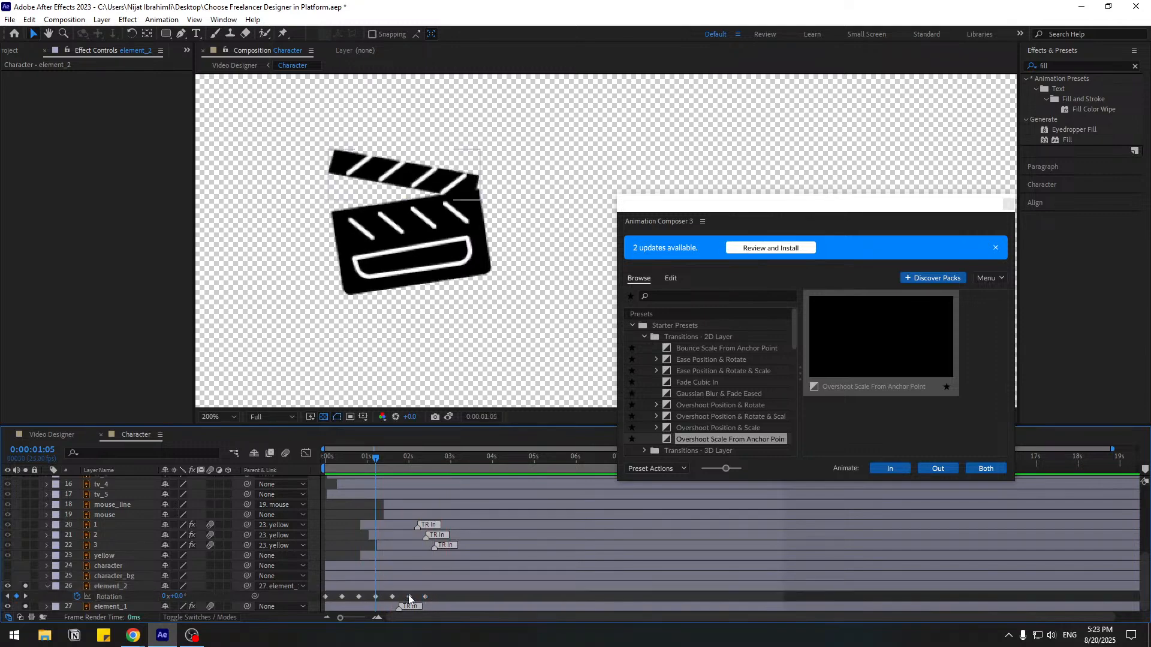
- Apply Easy Ease to all of element_2's rotation keyframes
right_click(425, 596)
mouse_move(509, 592)
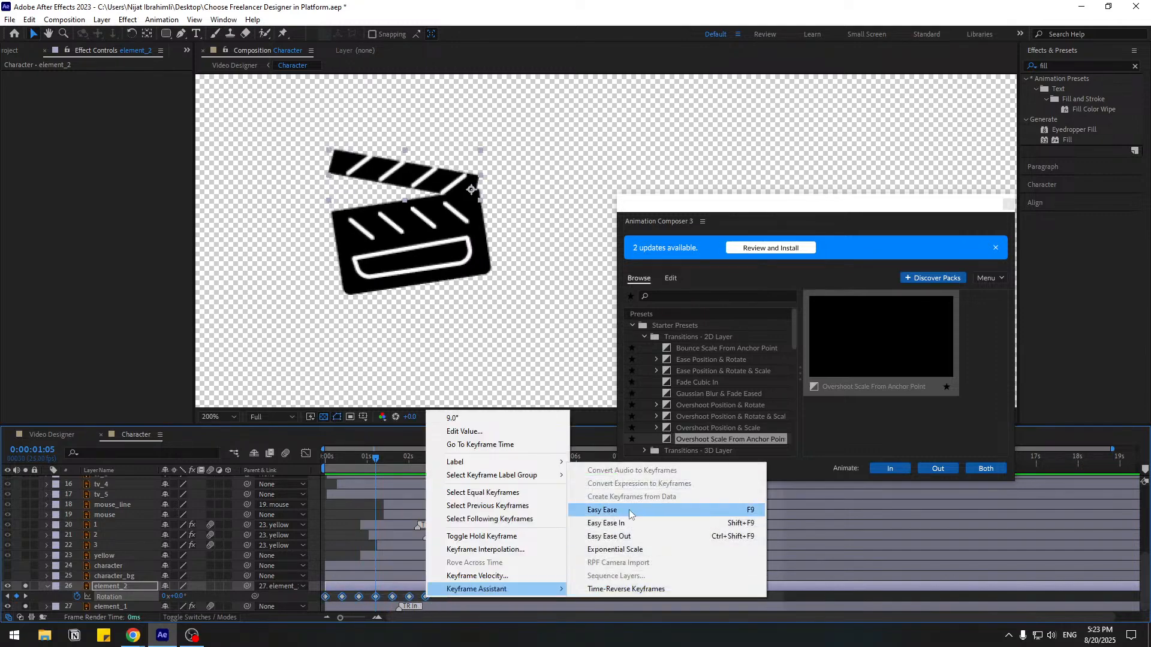
click(600, 511)
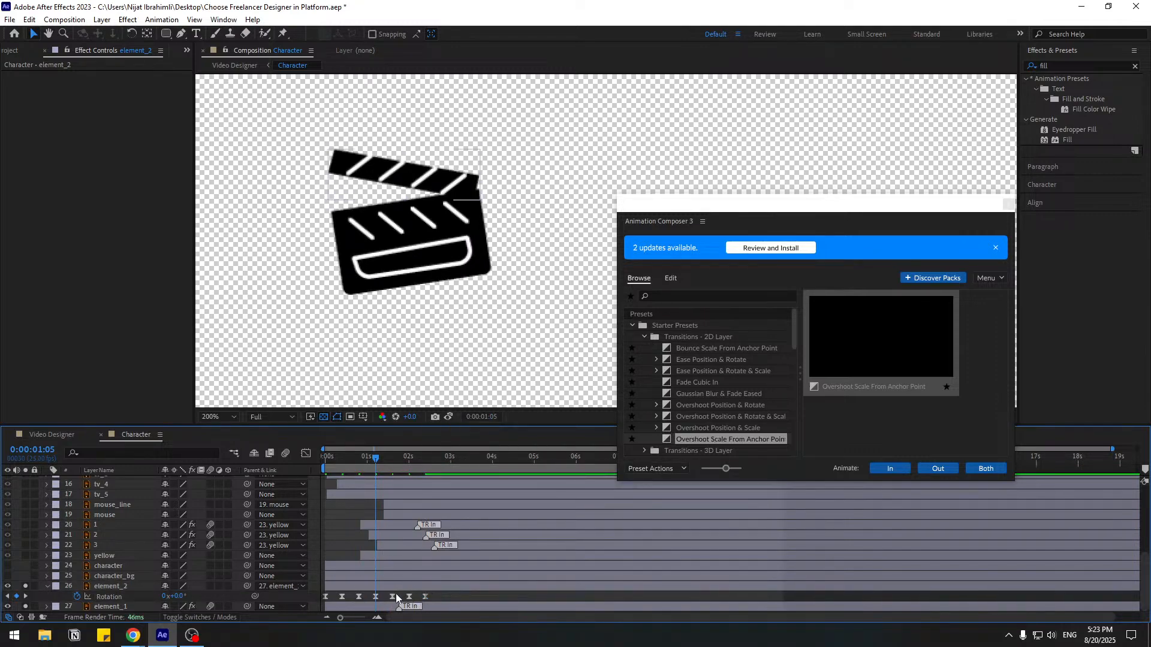
- Repeat element_2's eased rotation keyframes by pasting copies at 0:00:02:10, 0:00:04:20 and 0:00:09:15
drag(436, 600, 323, 593)
drag(408, 455, 427, 458)
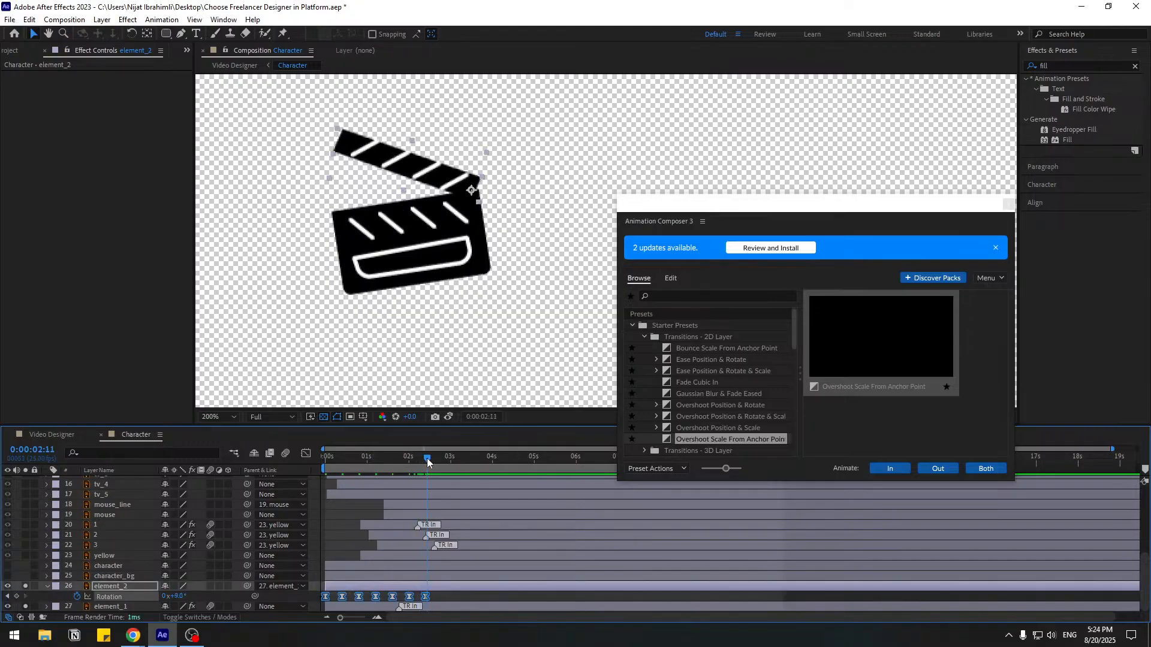
key(ctrl+v)
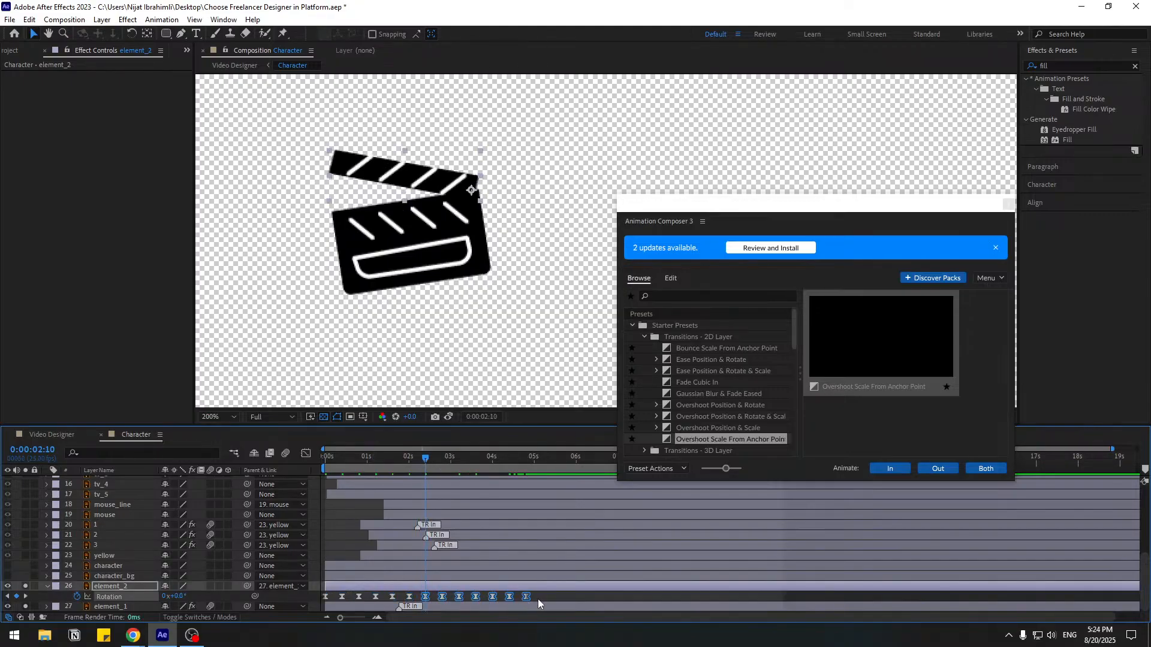
drag(538, 602, 323, 594)
click(526, 458)
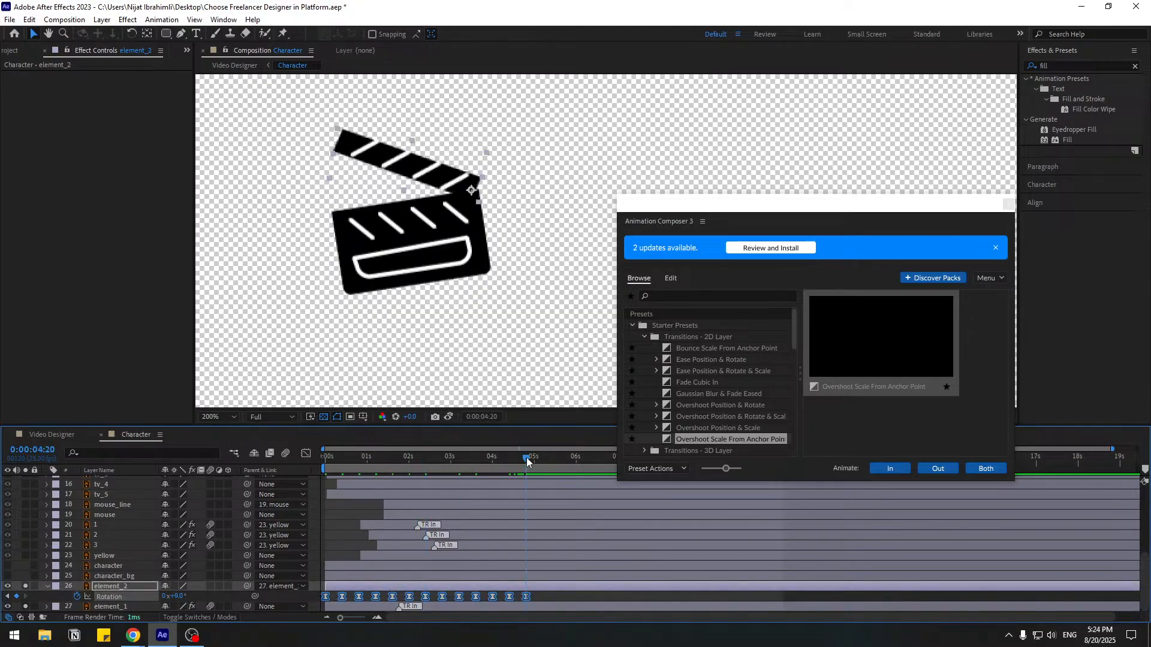
key(ctrl+v)
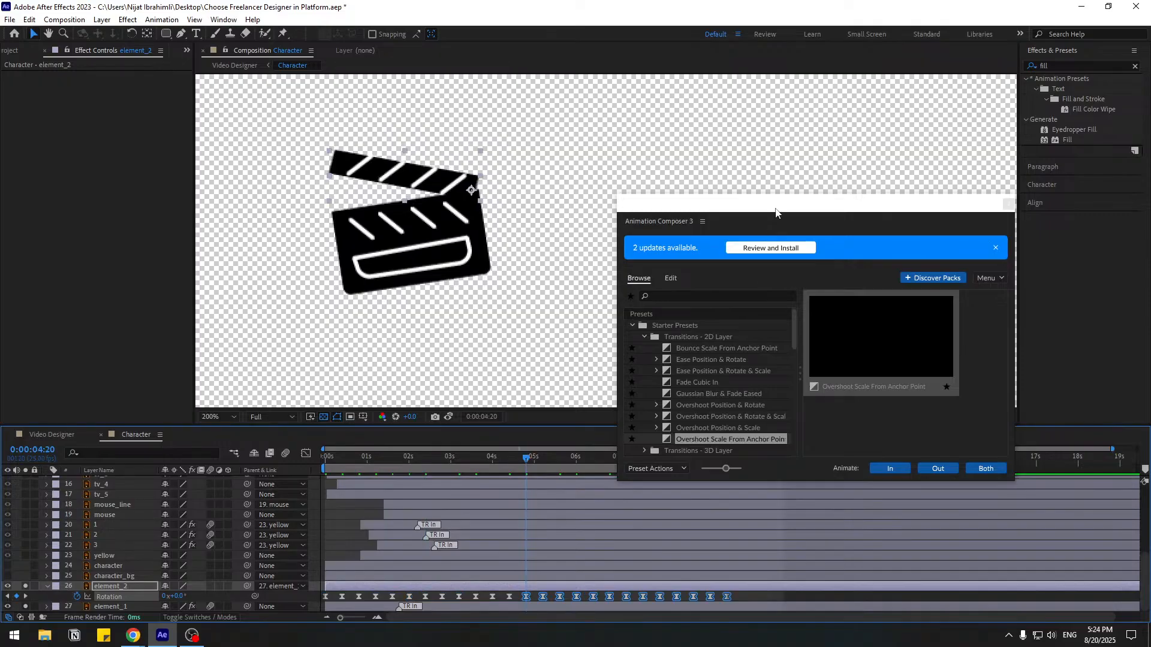
drag(776, 211, 832, 626)
drag(707, 462, 726, 462)
key(ctrl+v)
- Preview the repeating clapper animation and turn off solo for the clapperboard layers
key(space)
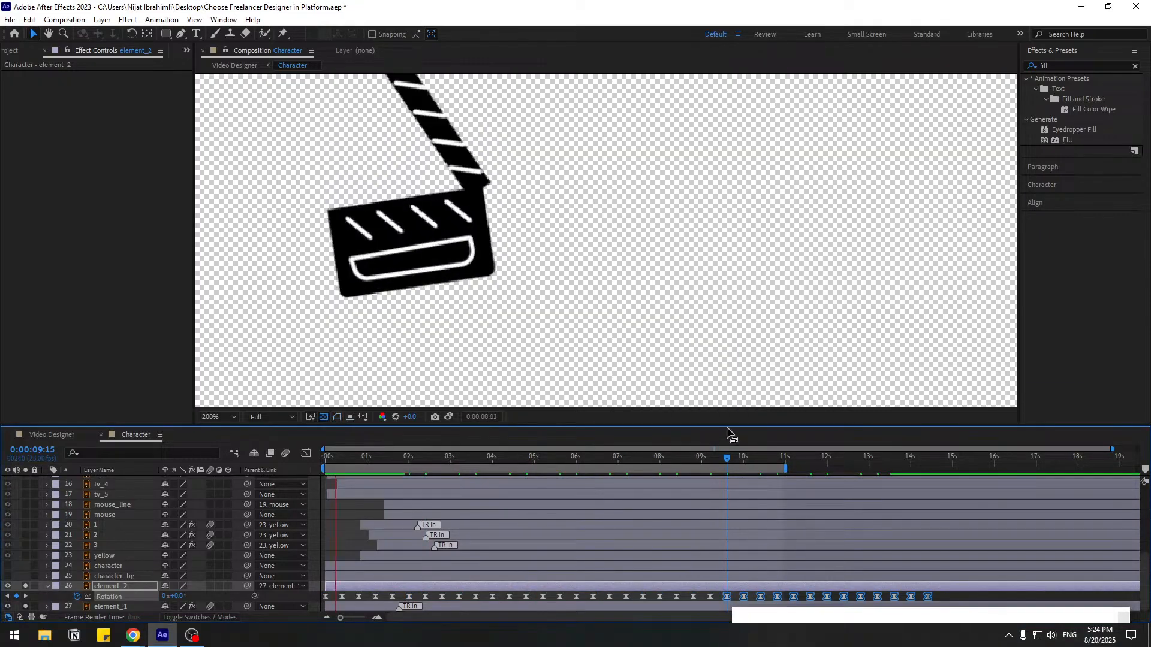
scroll(469, 330, down, 1)
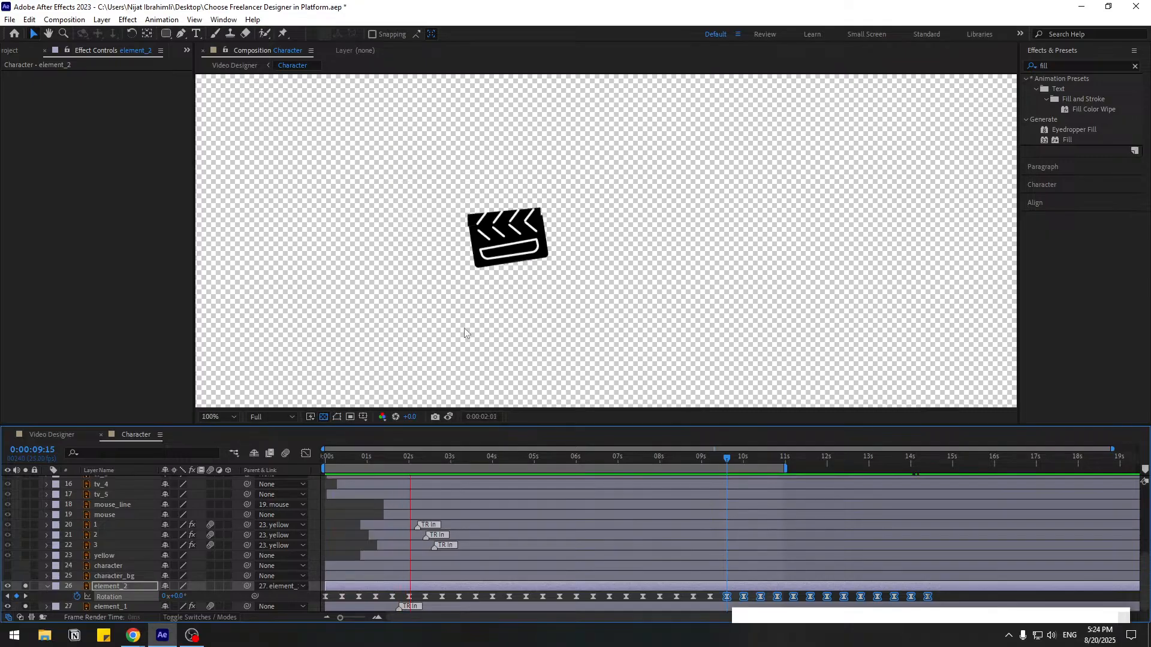
key(space)
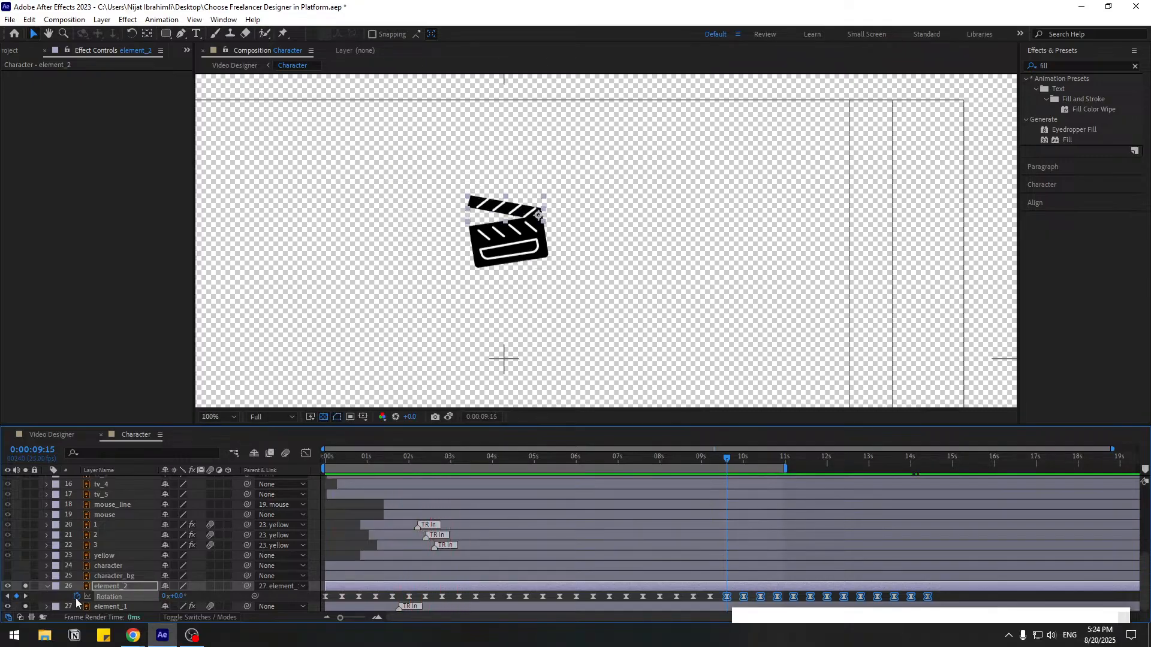
click(25, 586)
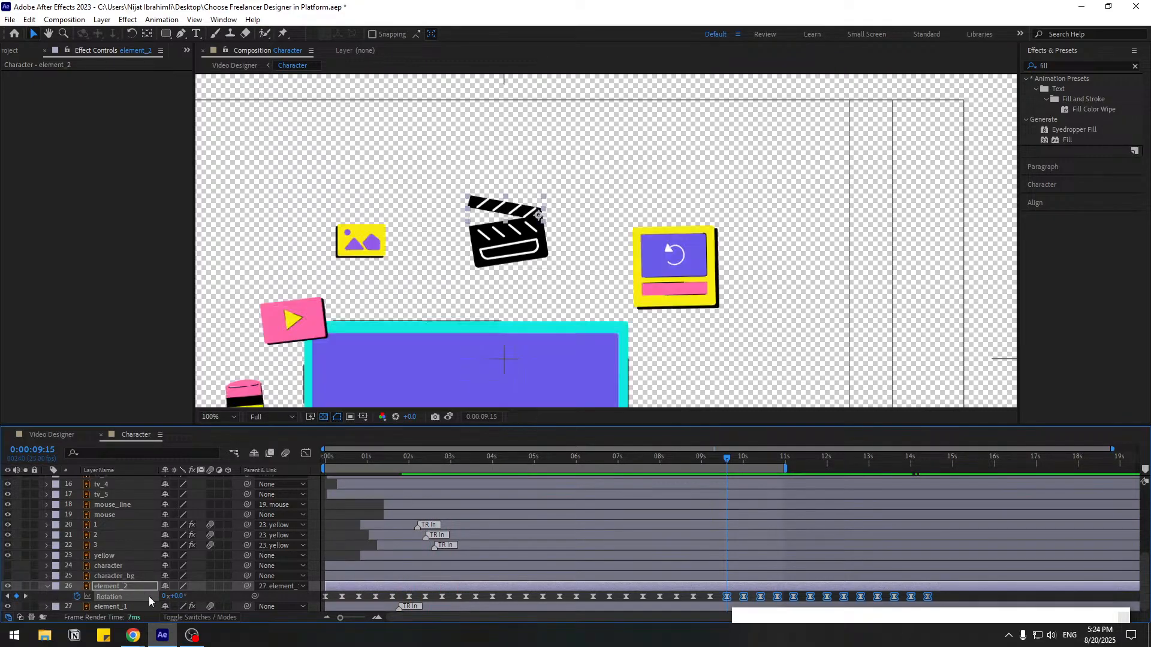
- Shift element_2 and element_1 together so they start at about 0.7 seconds, and preview the timing
click(111, 606)
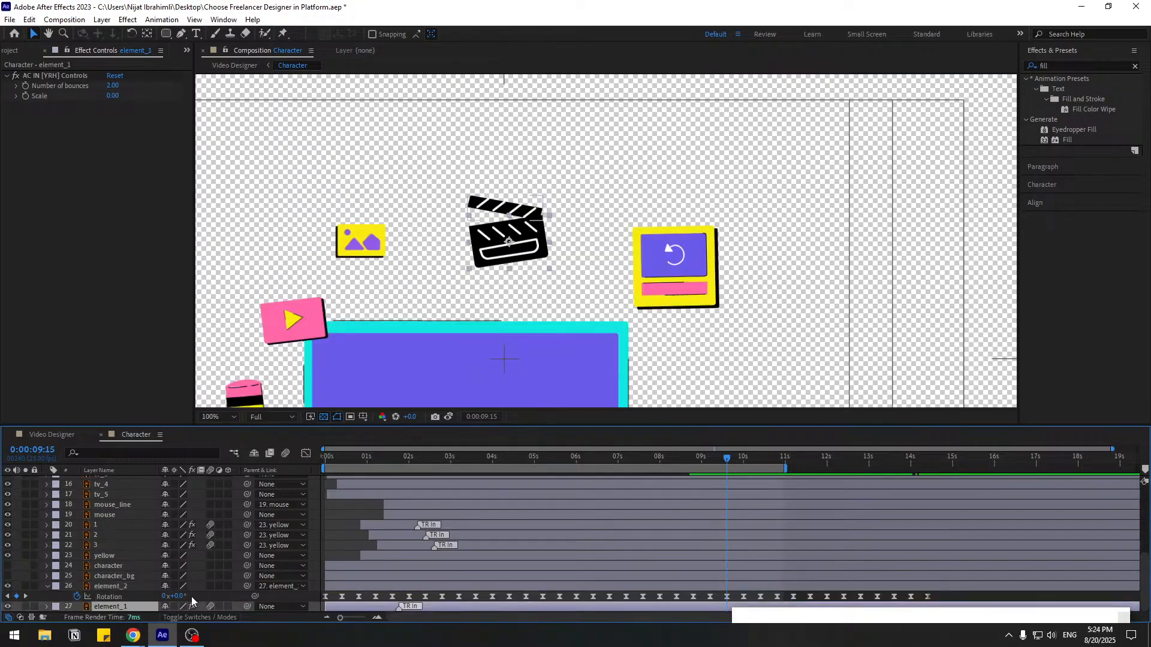
shift+click(125, 586)
click(357, 460)
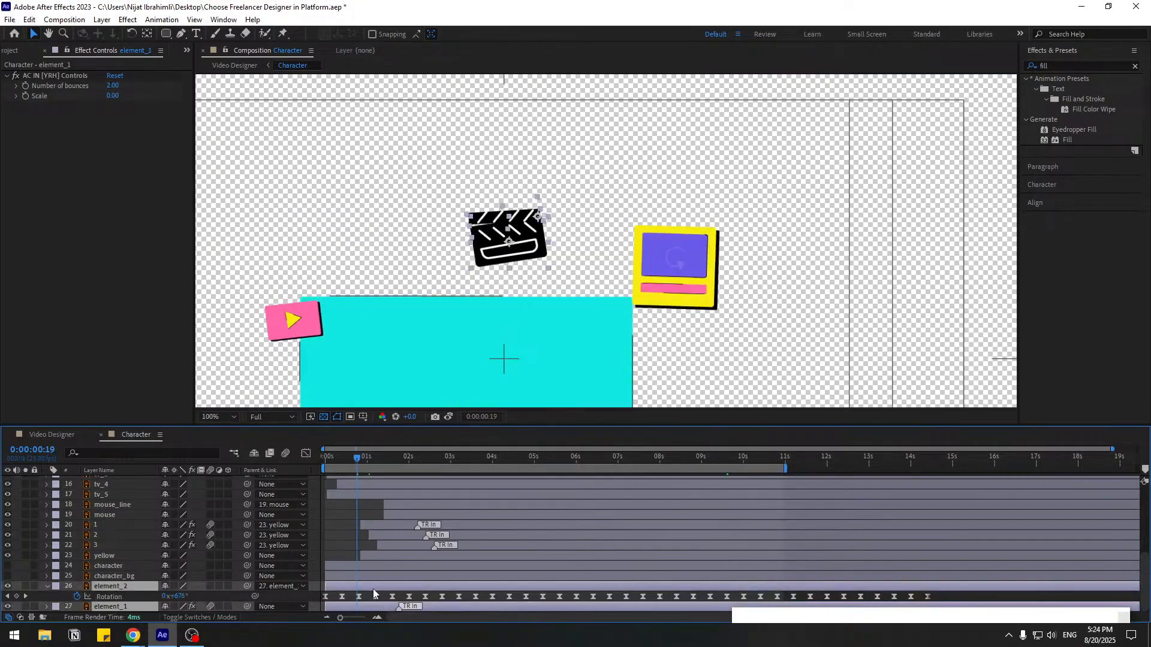
drag(373, 592, 417, 592)
key(comma)
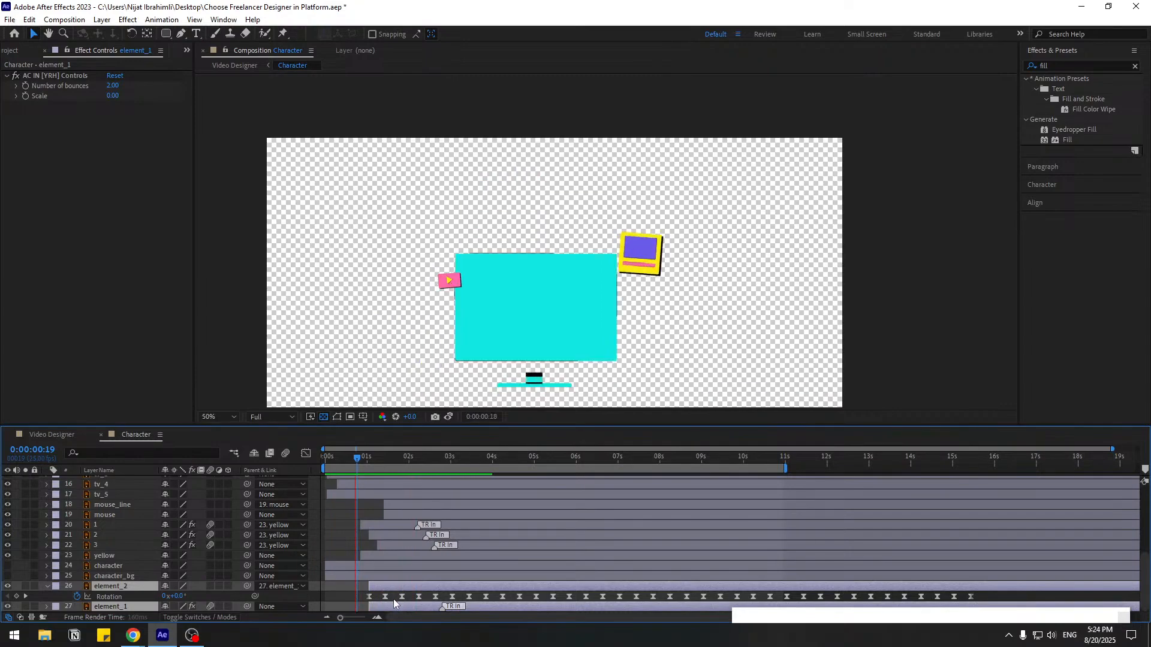
drag(402, 585, 387, 585)
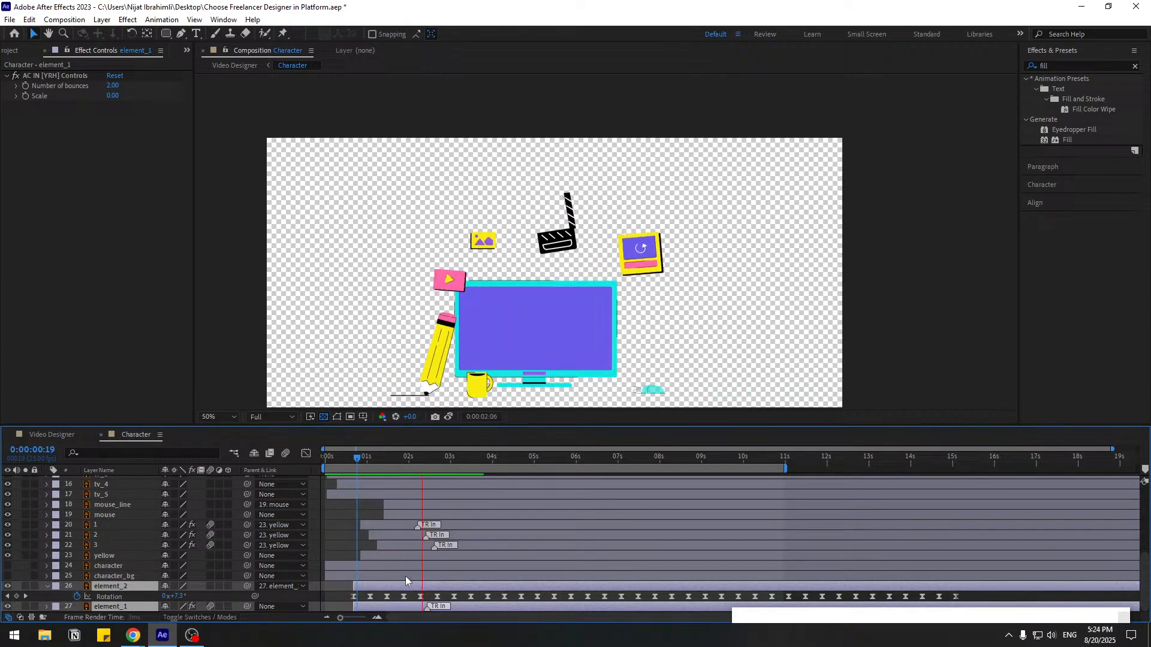
- Save the project and preview the animation in the Video Designer composition
click(467, 458)
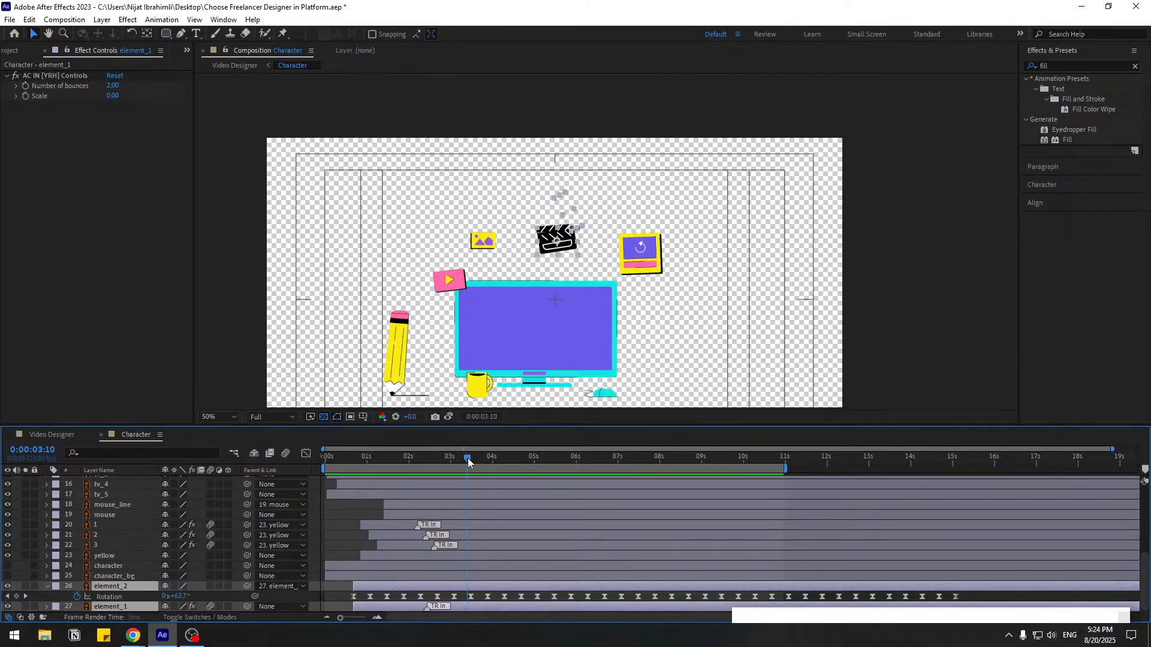
key(ctrl+s)
click(51, 435)
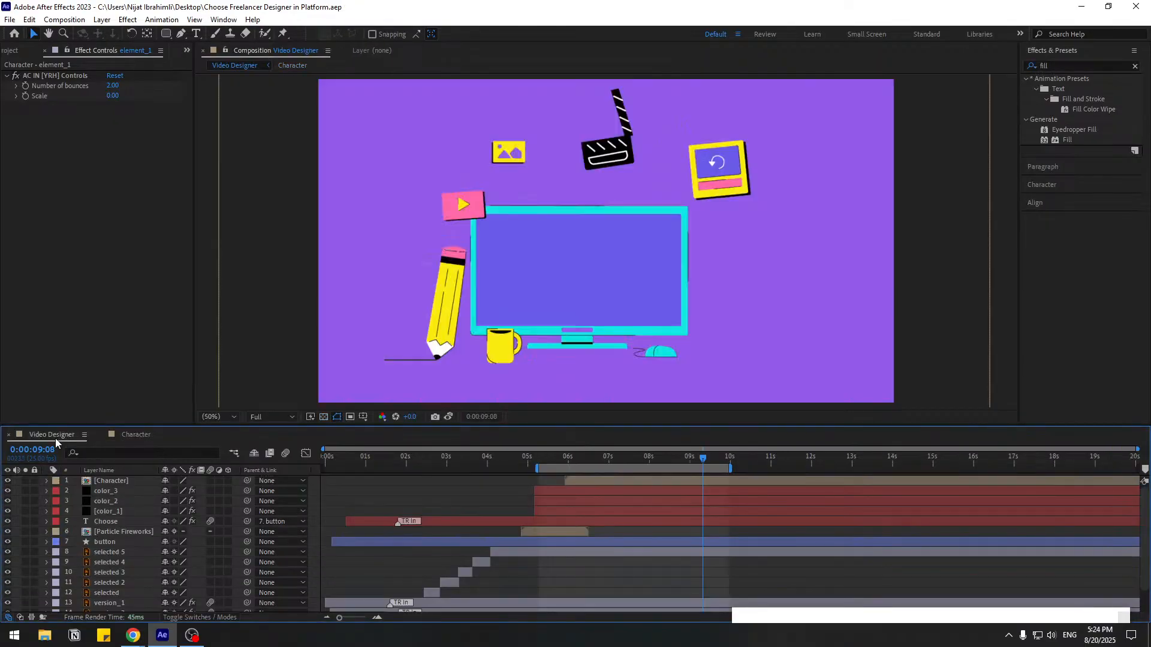
key(space)
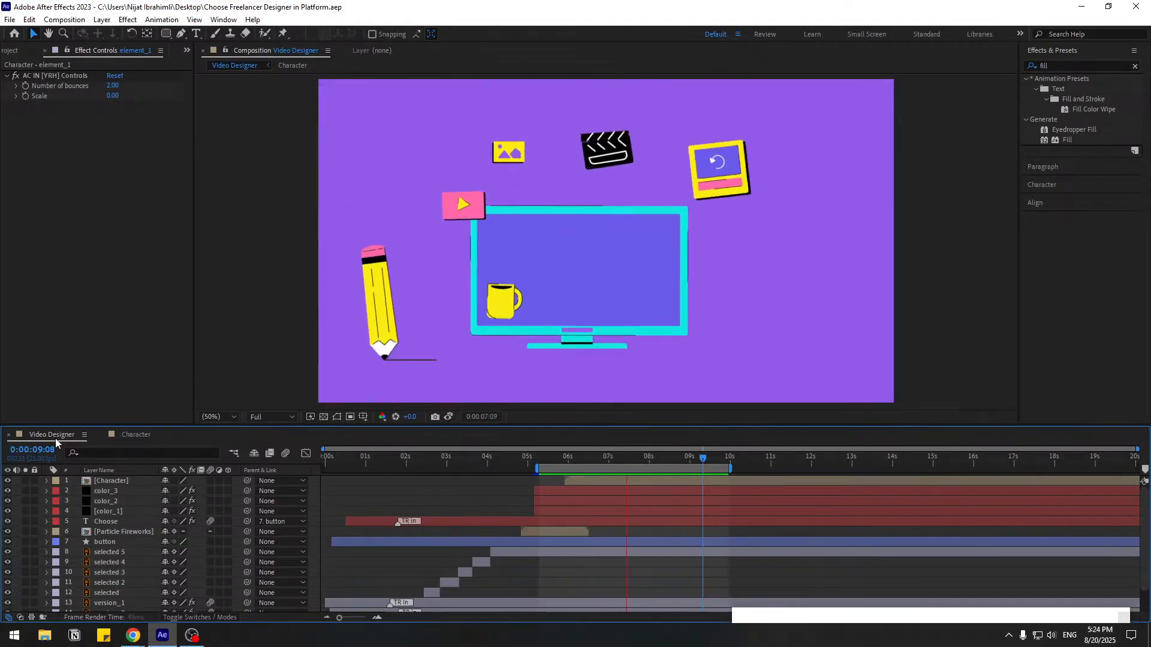
key(space)
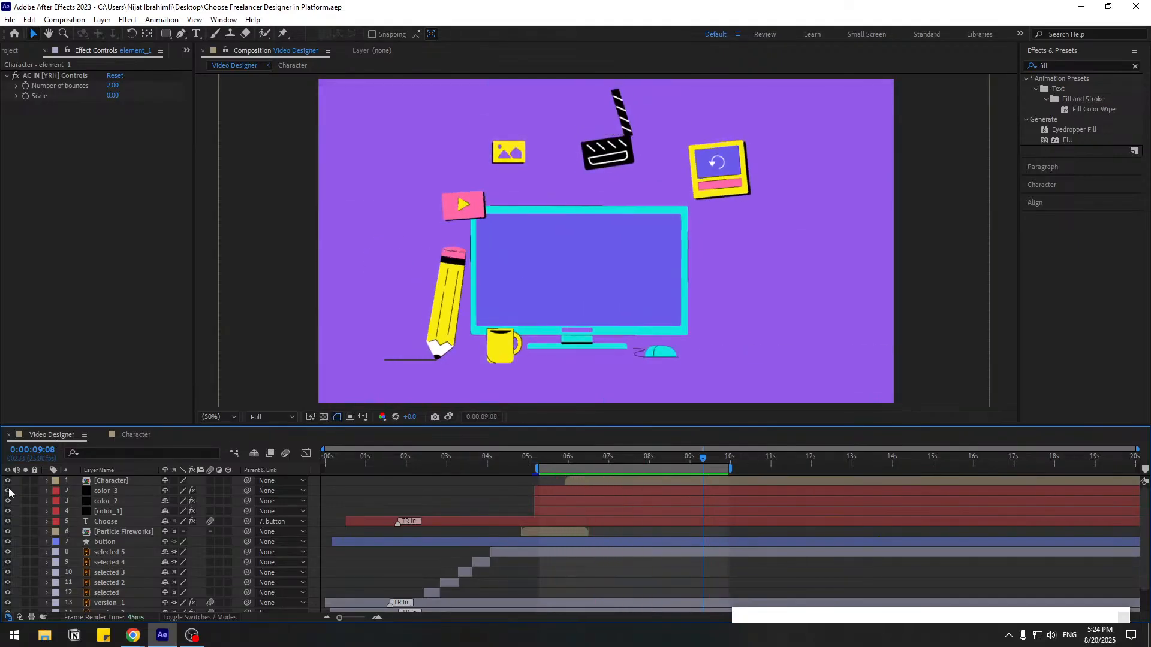
- In the Character composition, collapse element_2, show the character and character_bg layers, and parent character to character_bg
click(124, 437)
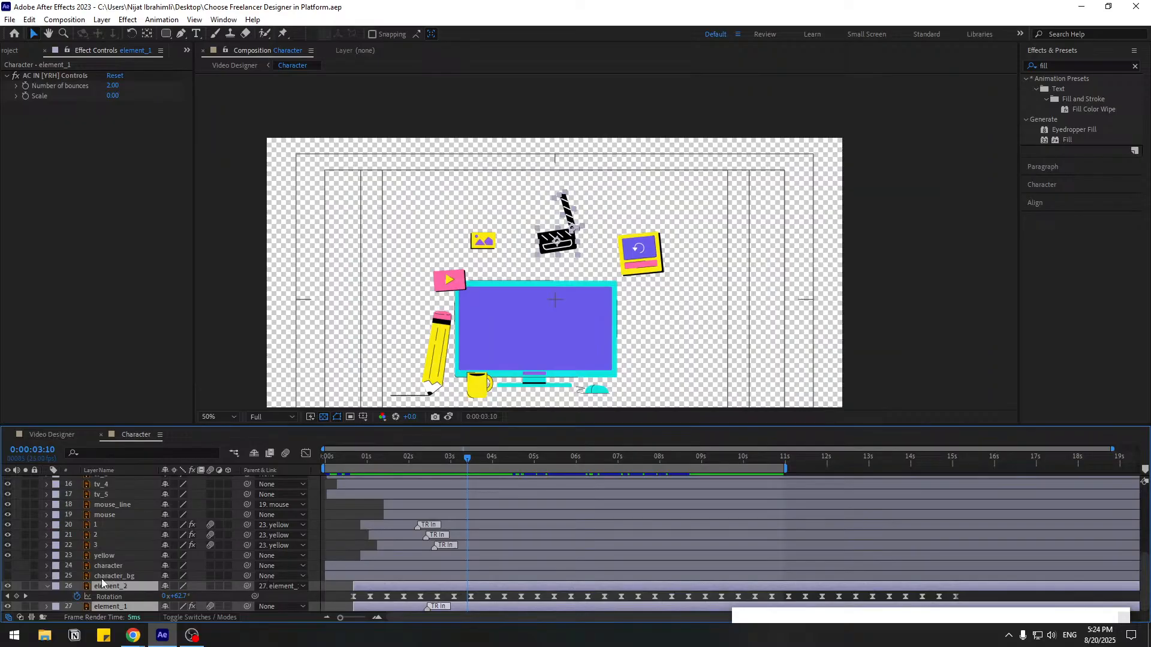
click(46, 587)
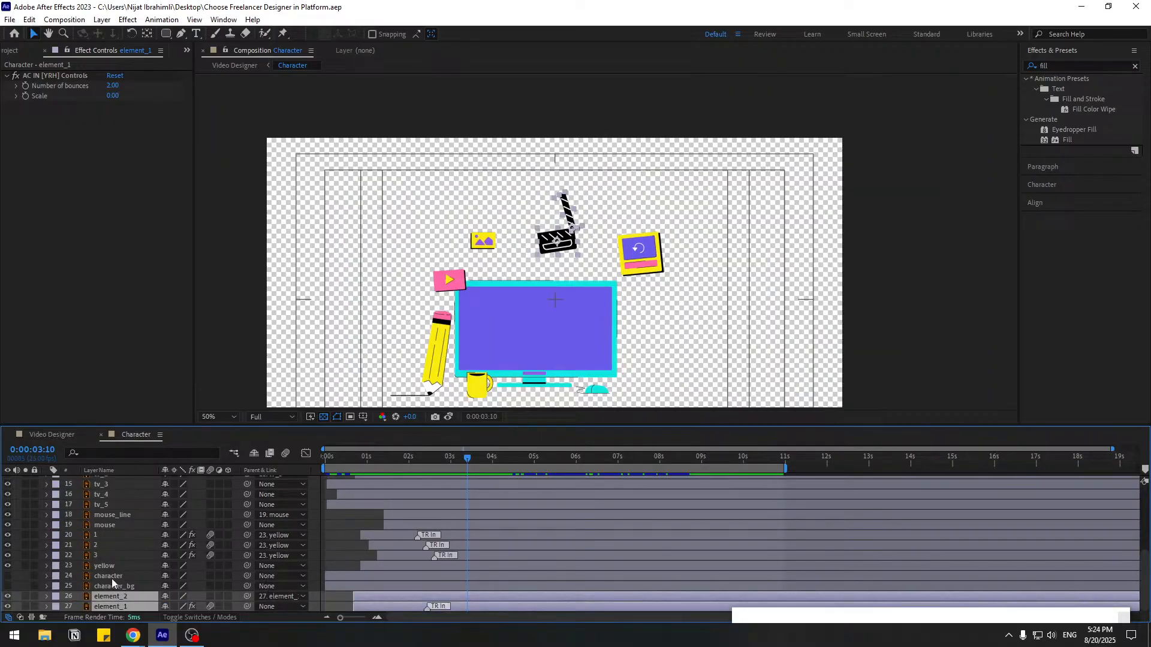
click(111, 587)
scroll(18, 586, up, 1)
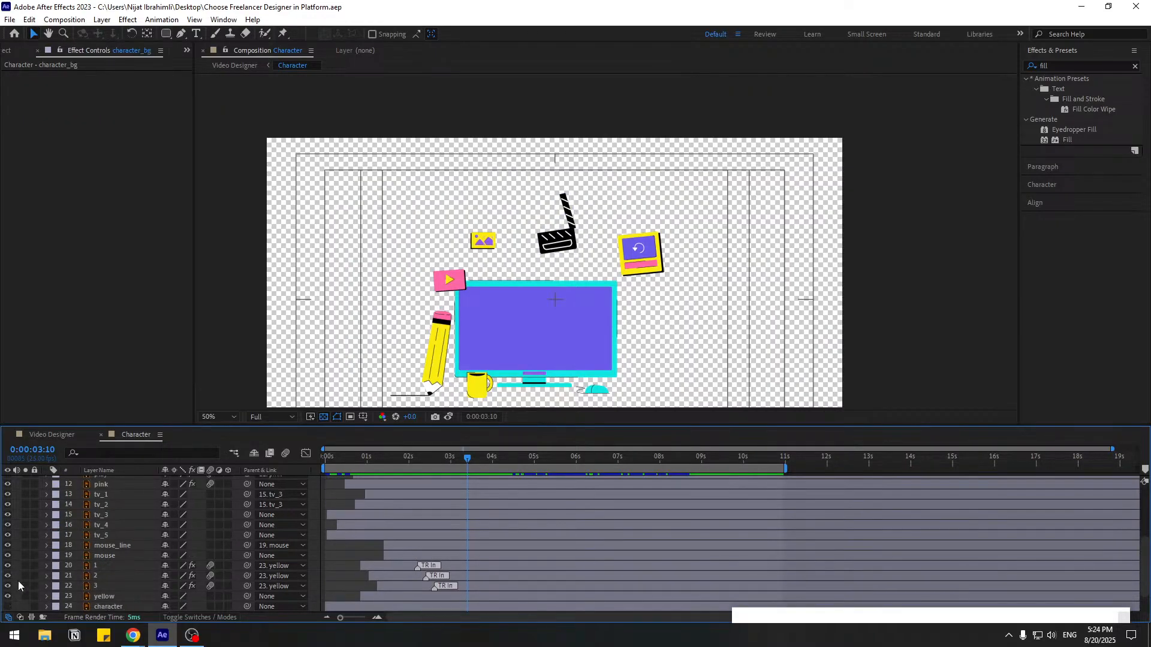
scroll(50, 602, down, 1)
click(7, 586)
click(7, 576)
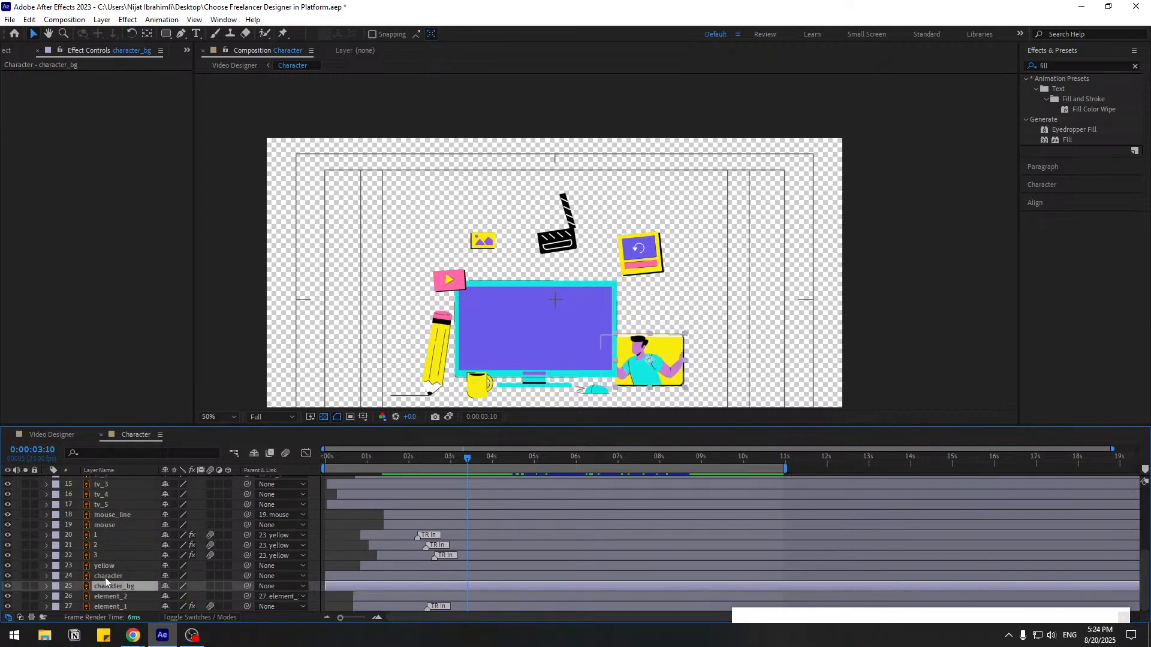
click(108, 576)
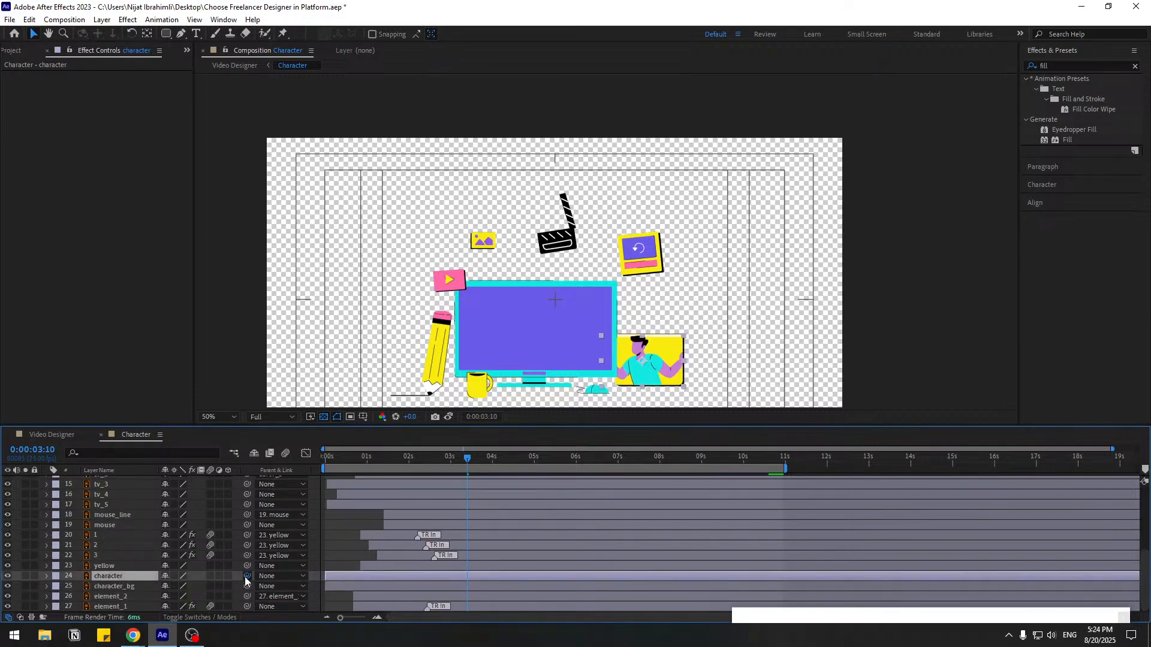
drag(247, 577, 119, 589)
- Apply the Overshoot Scale From Anchor Point preset to character_bg as an In transition
click(119, 588)
drag(656, 380, 621, 350)
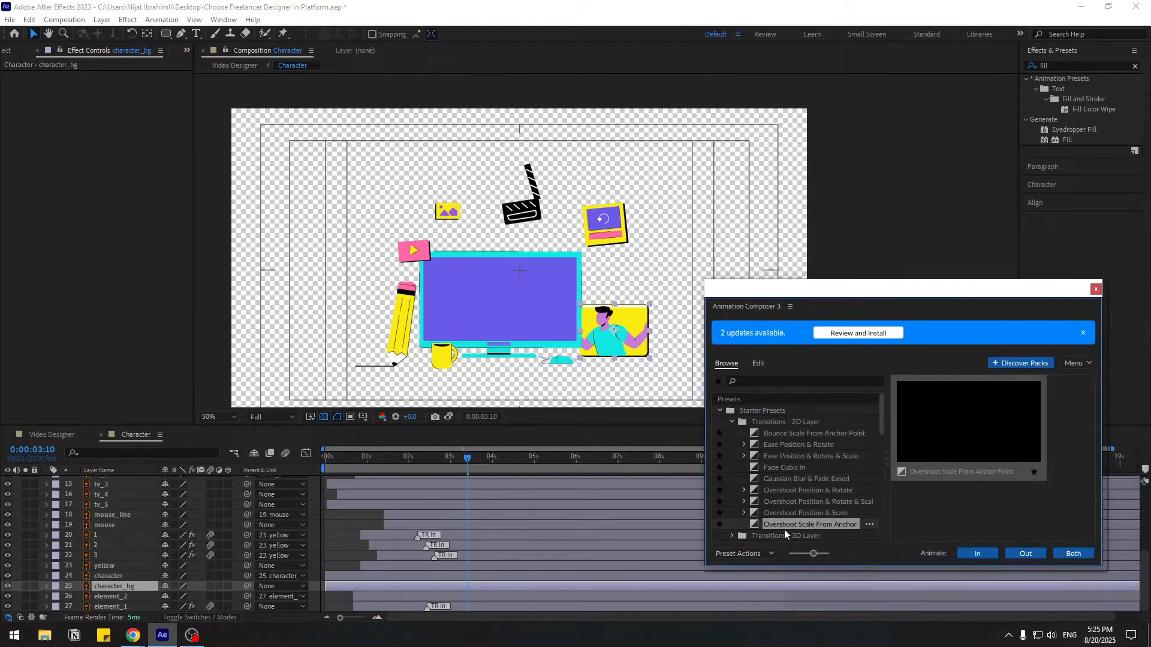
click(978, 552)
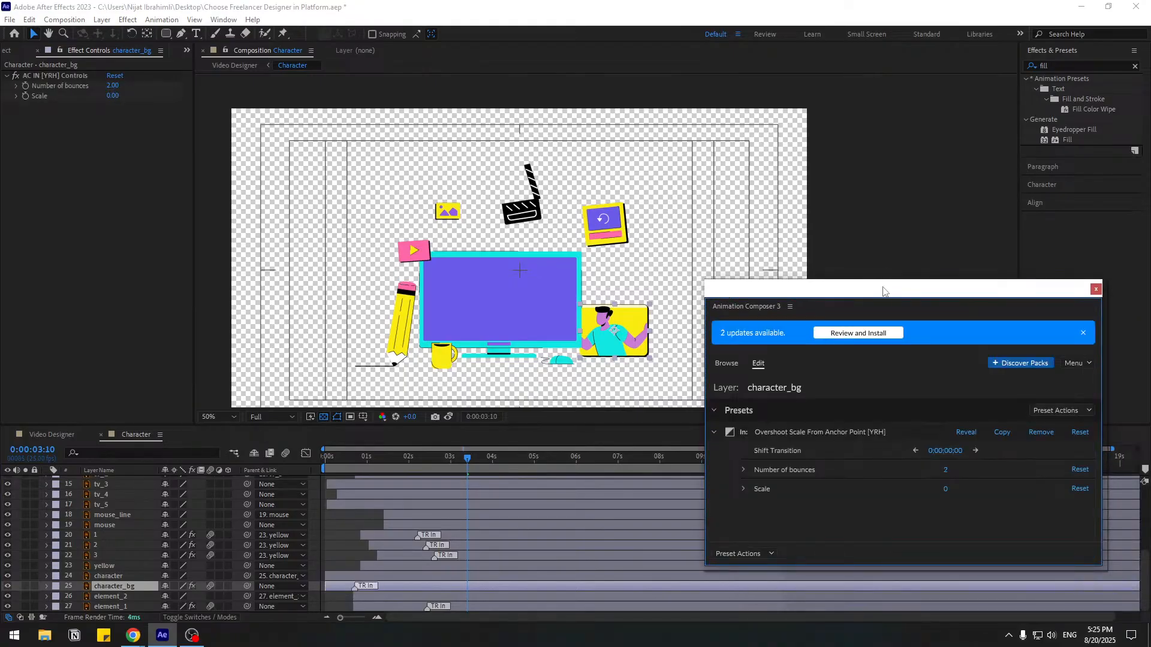
drag(883, 291, 865, 597)
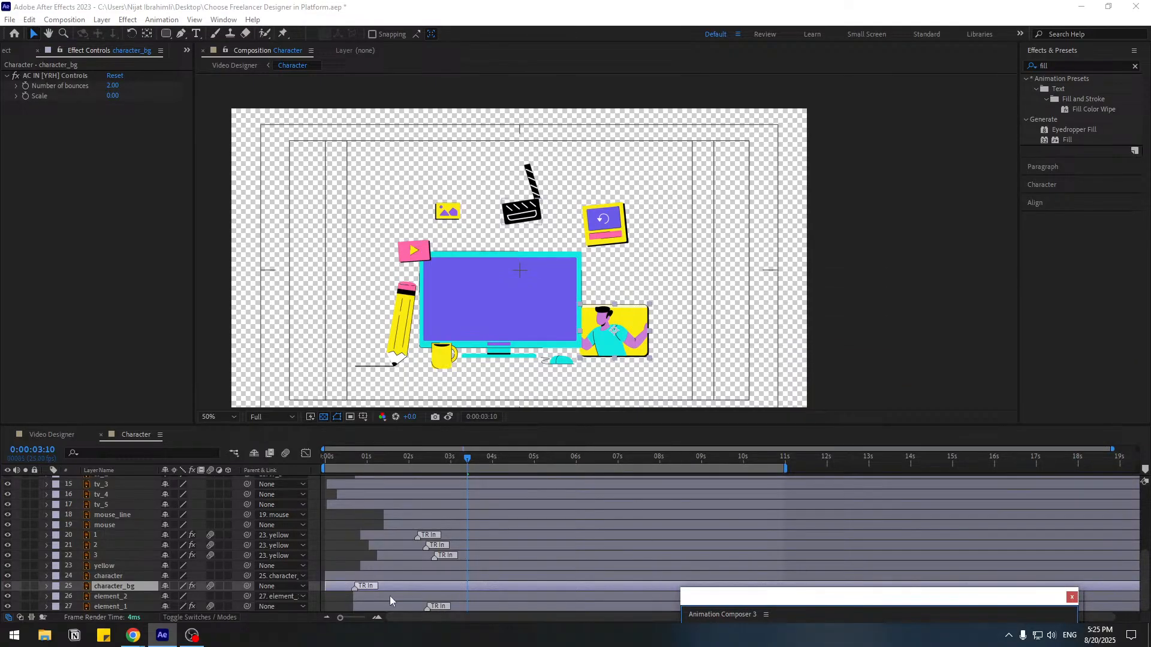
- Lengthen character_bg's In transition to about 1.5 seconds, shift character and character_bg to start at about 1.1 seconds, and preview
drag(355, 589, 403, 586)
click(357, 578)
click(354, 585)
shift+click(354, 577)
key(space)
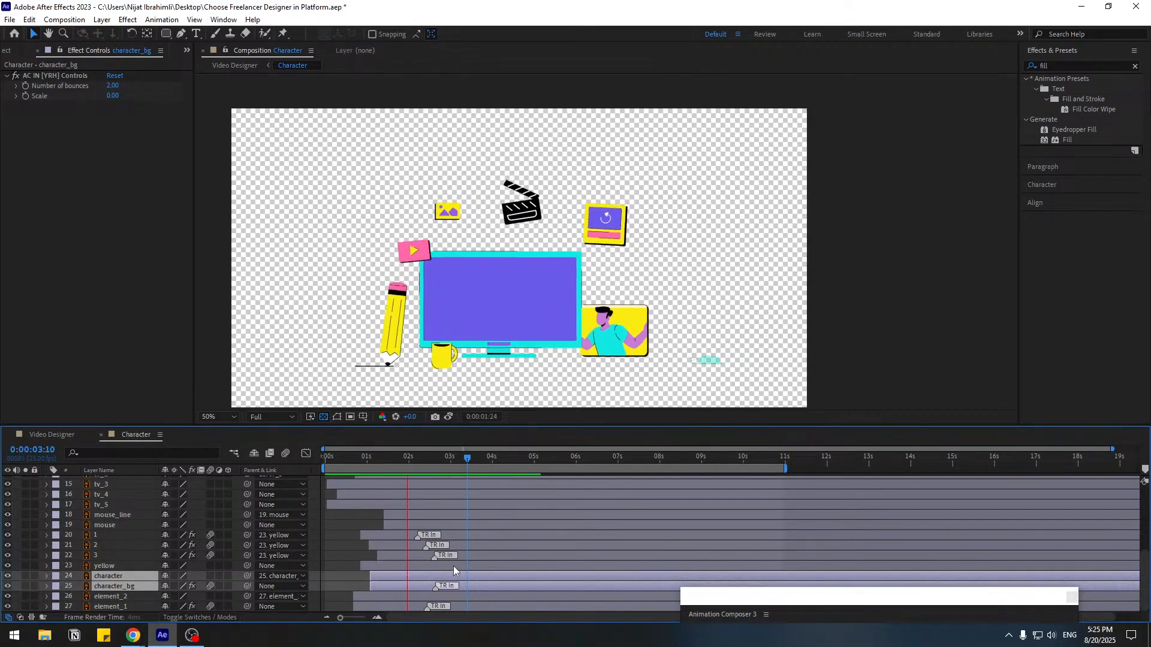
- Move the character and character_bg layers up the layer stack to sit directly above tv_1
key(space)
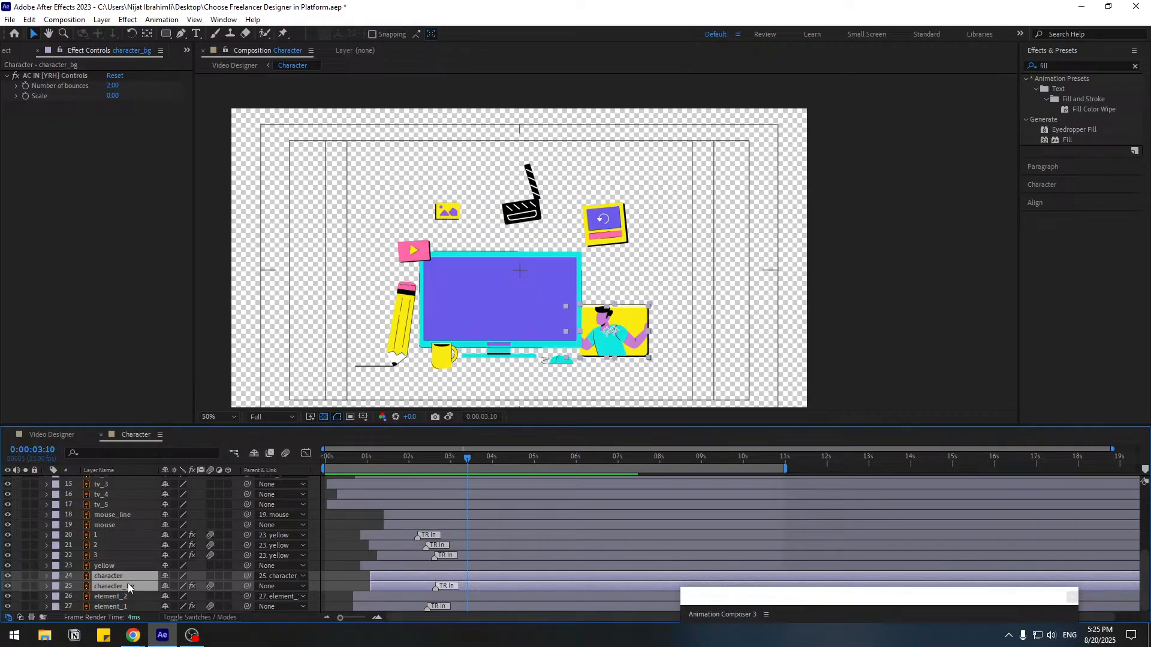
mouse_move(121, 578)
mouse_down()
mouse_move(126, 476)
mouse_move(120, 592)
mouse_up()
scroll(110, 584, down, 3)
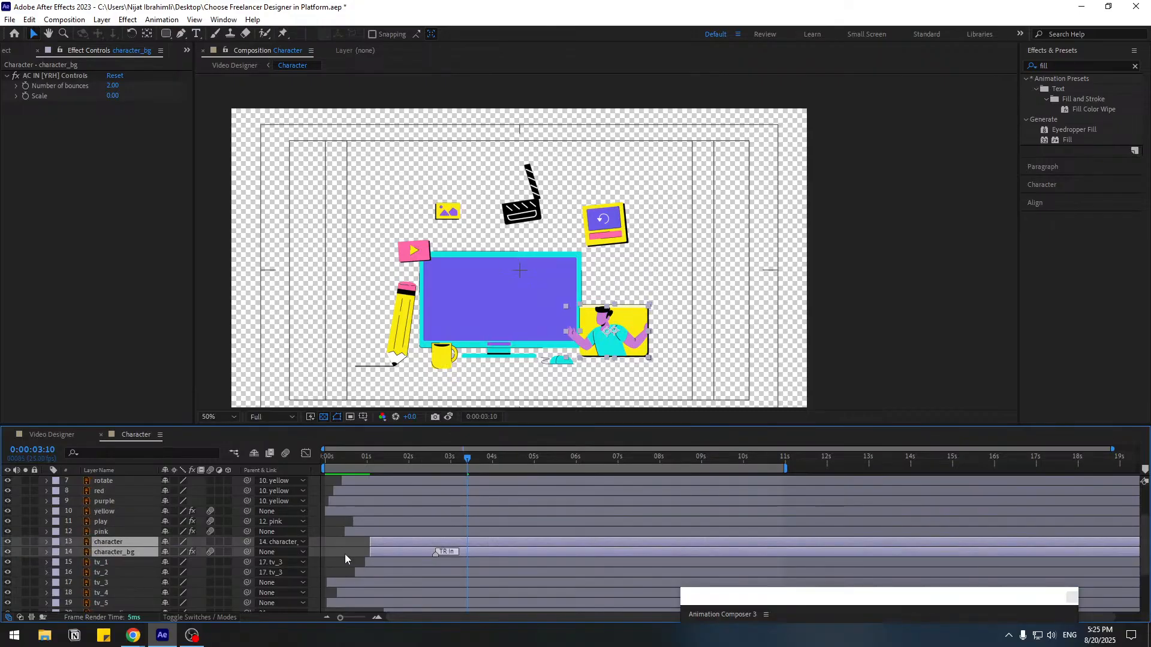
click(346, 555)
- Move the character layer's anchor point to the bottom centre of the man's torso, at the card's lower edge
click(123, 543)
scroll(625, 313, up, 1)
drag(625, 313, 537, 257)
scroll(631, 294, up, 1)
key(v)
click(147, 34)
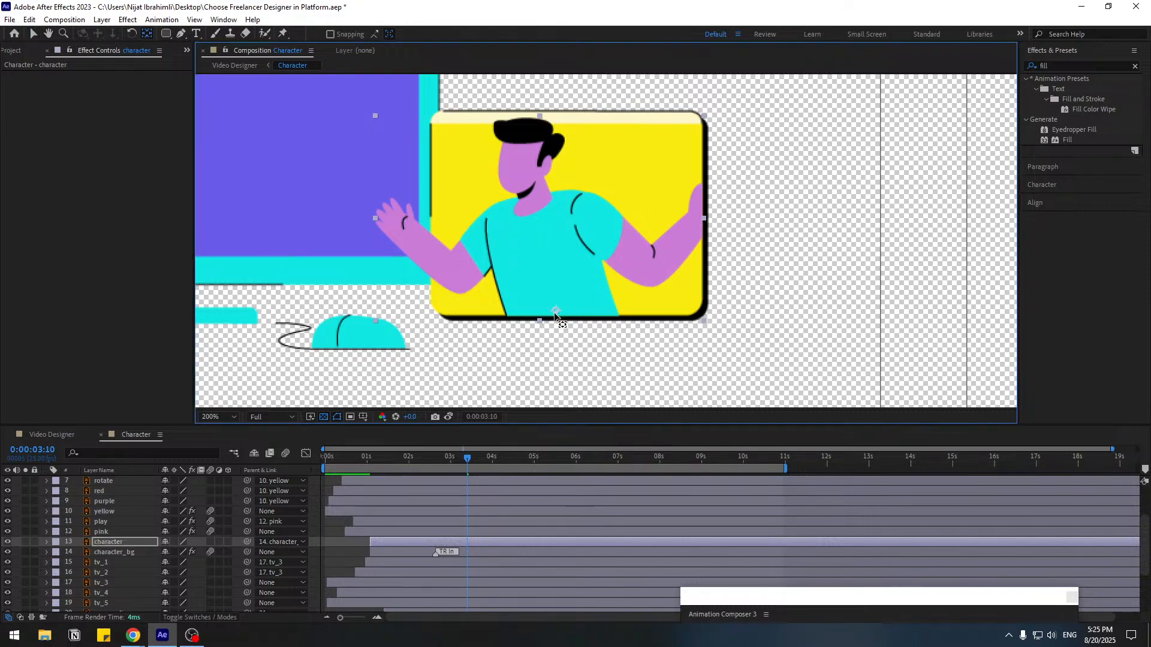
click(33, 35)
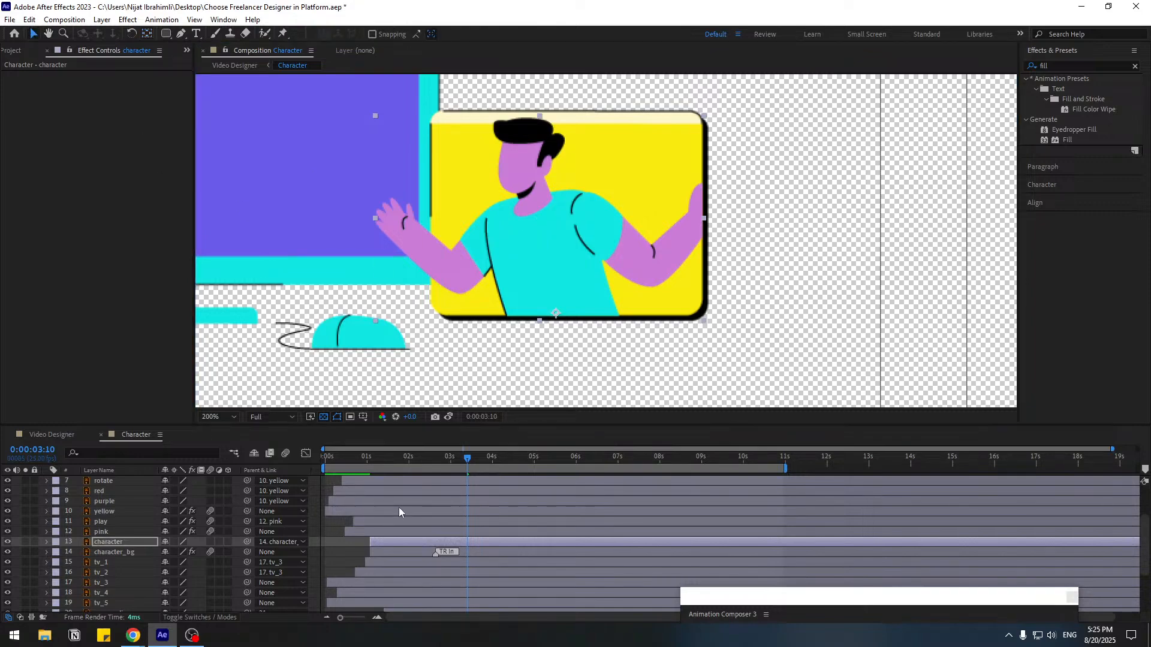
- Keyframe the character layer's Scale at 100% at 0:00:01:02, 80% at 0:00:01:12 and 100% at 0:00:01:22
key(s)
click(372, 458)
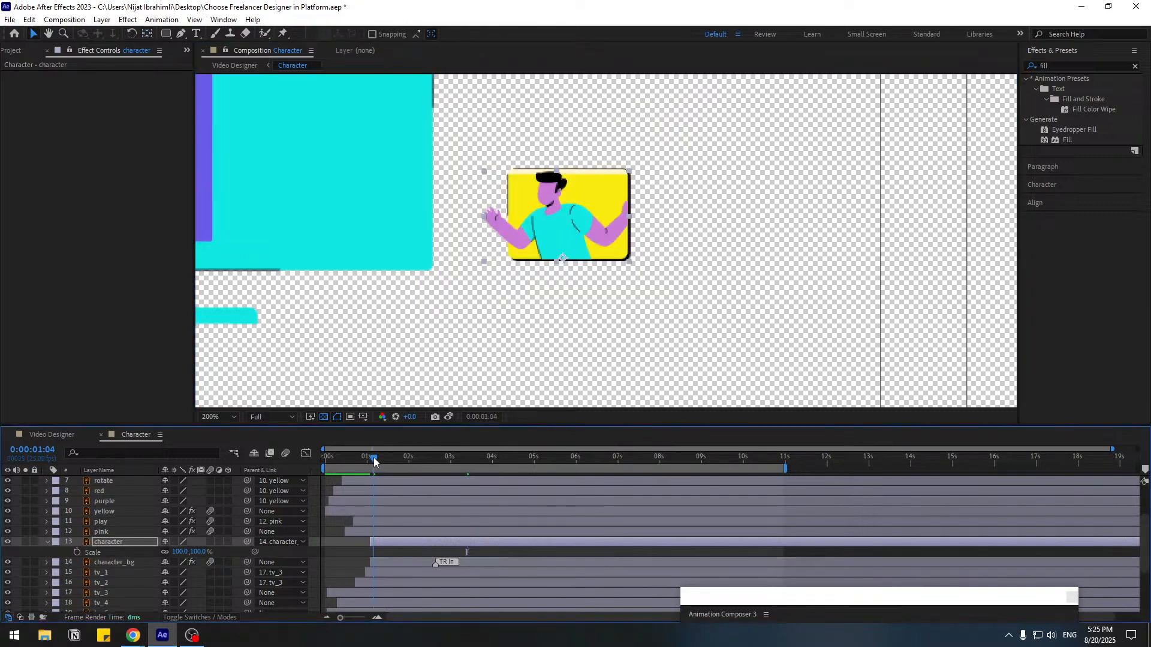
click(76, 553)
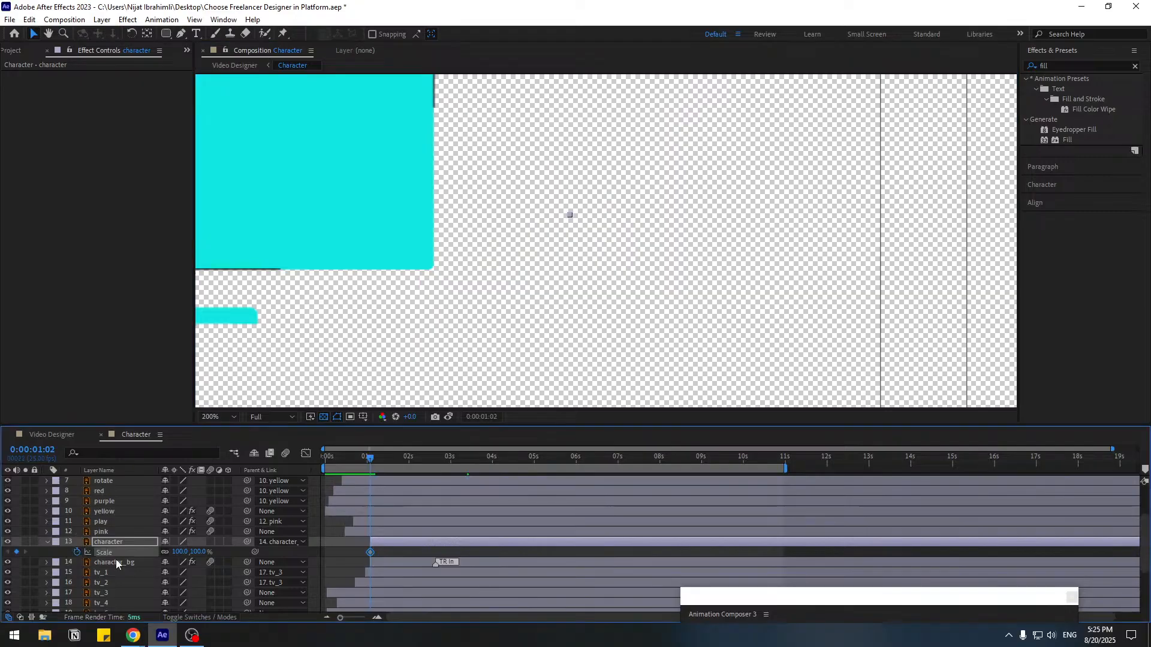
key(shift+Page_Down)
key(Return)
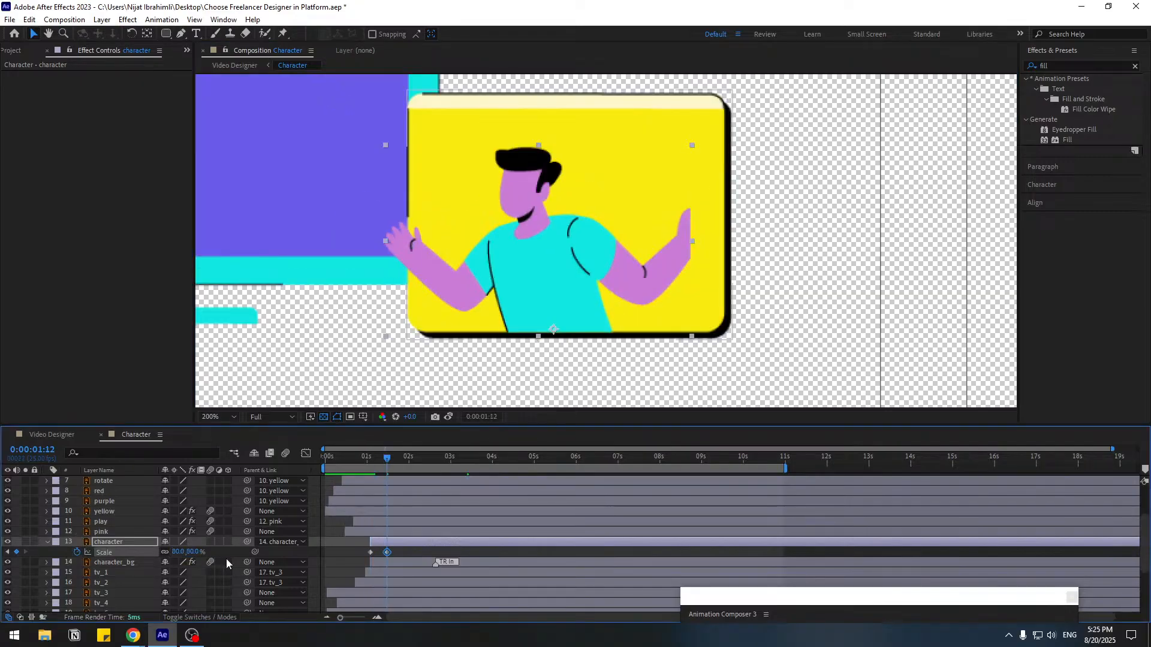
key(shift+Page_Down)
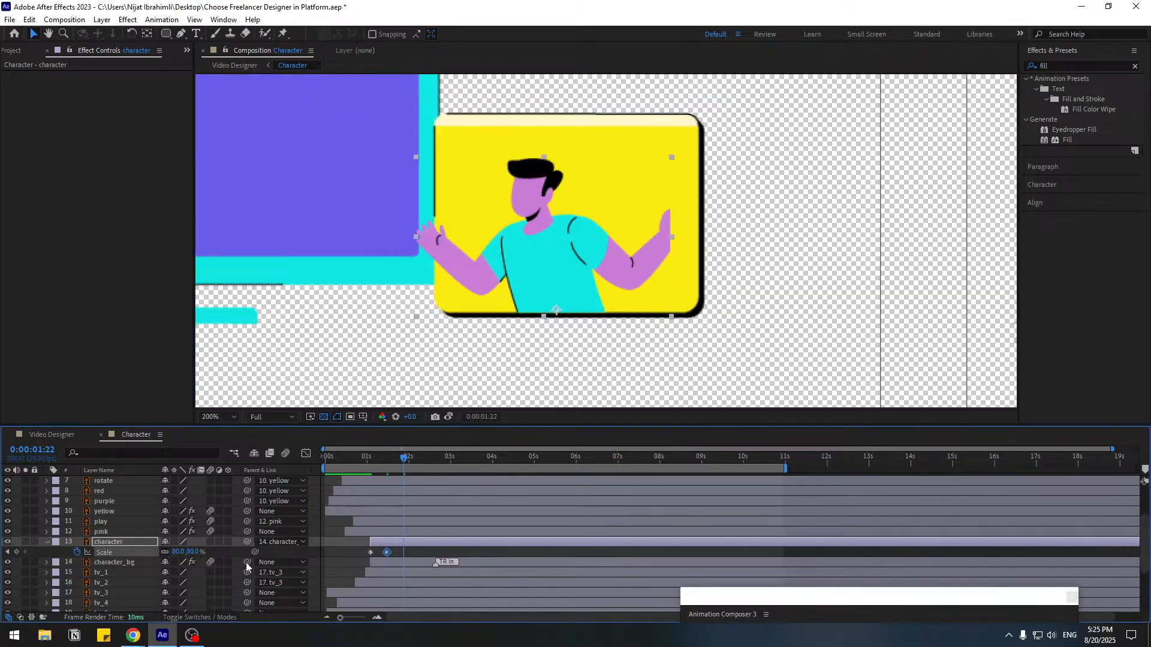
key(Return)
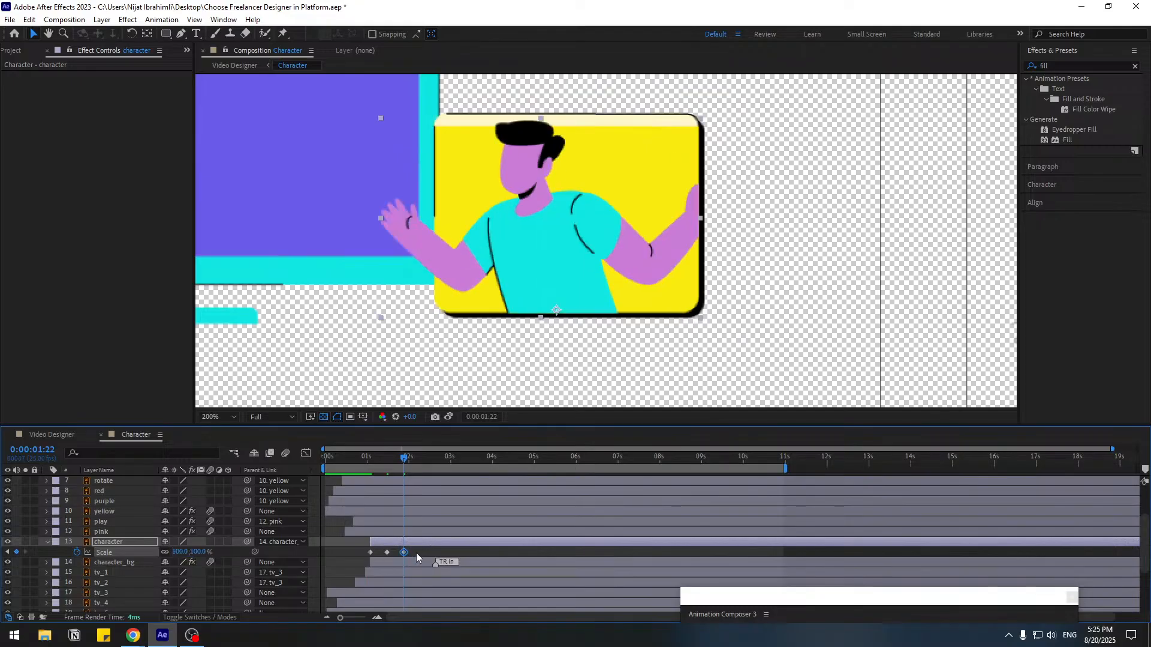
- Apply Easy Ease to all three Scale keyframes of the character layer
drag(418, 554, 356, 557)
right_click(370, 552)
mouse_move(420, 545)
click(529, 478)
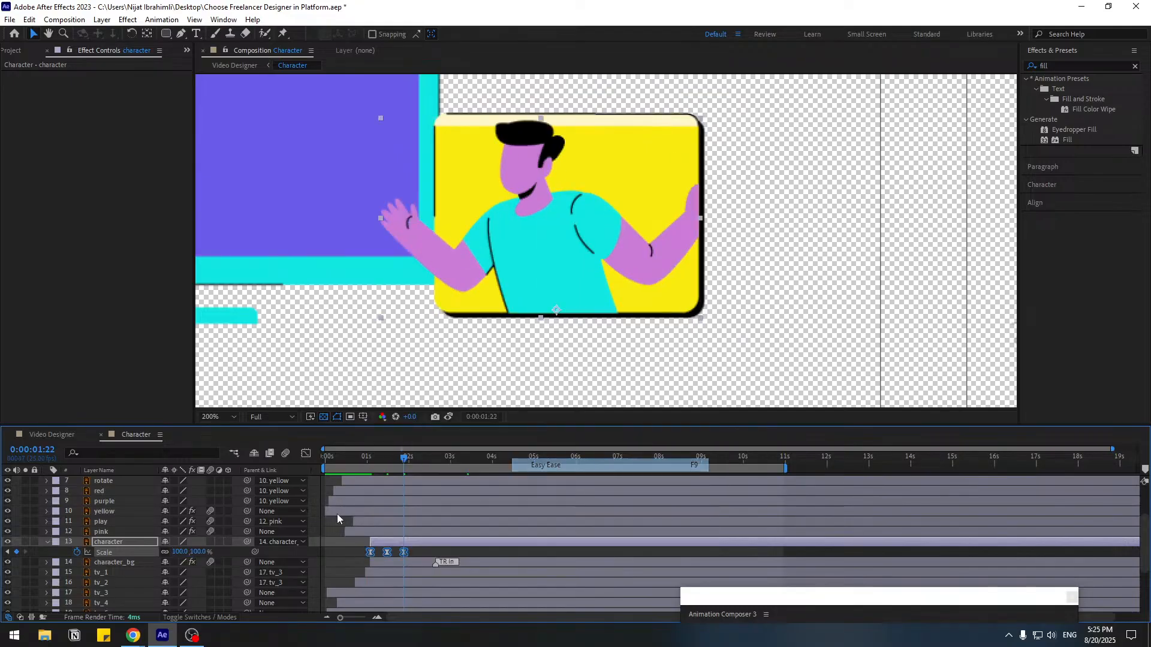
- Add the expression loopOutDuration(type = "cycle", duration = 0) to the character layer's Scale and preview the loop
alt+click(77, 552)
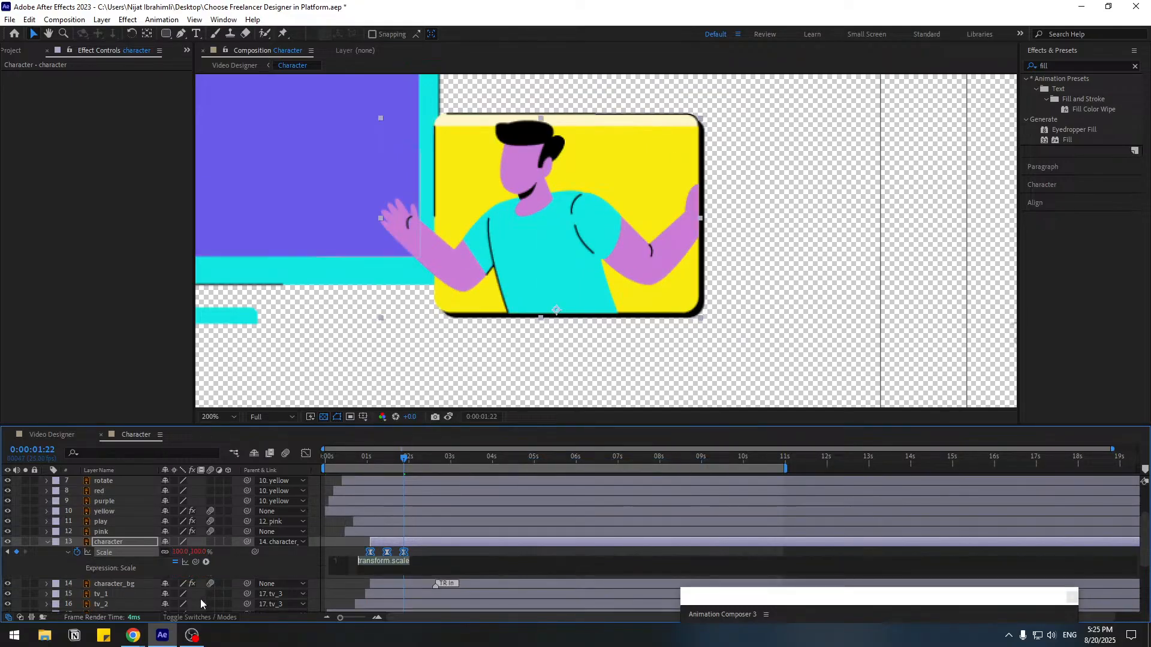
click(207, 561)
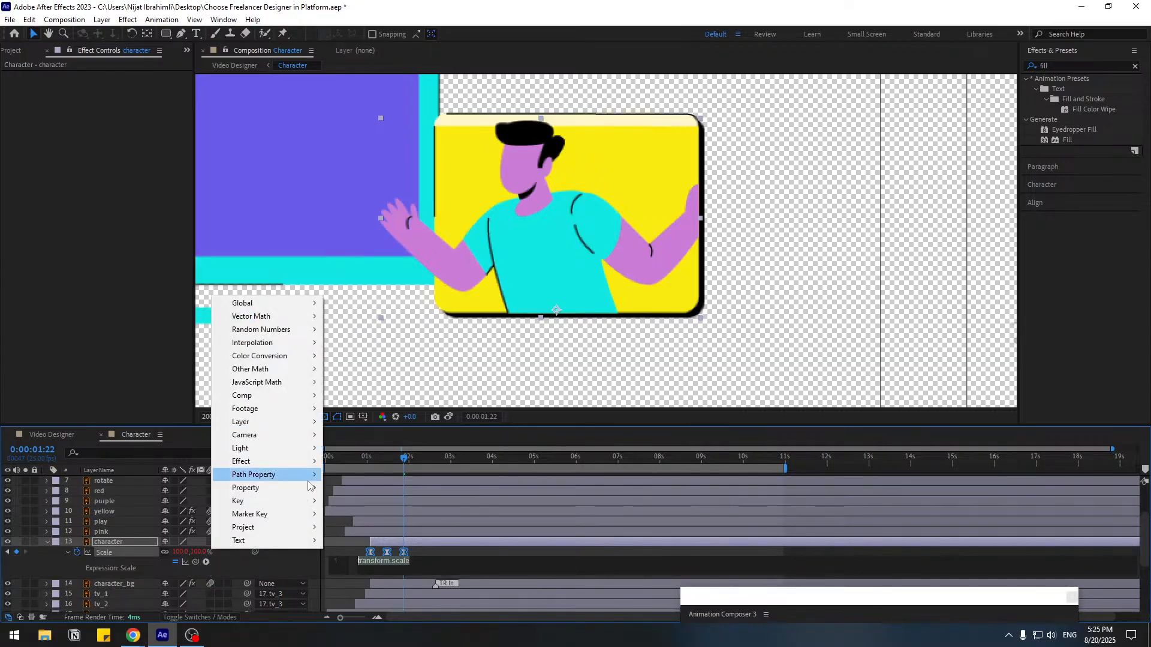
mouse_move(309, 487)
click(395, 368)
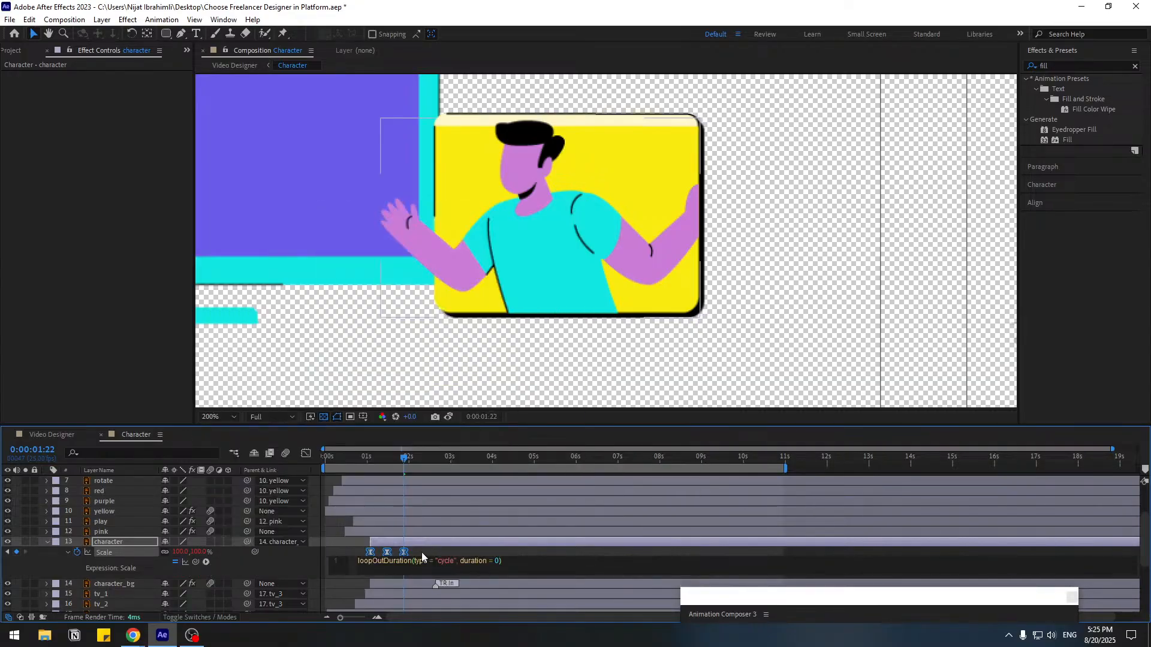
click(456, 479)
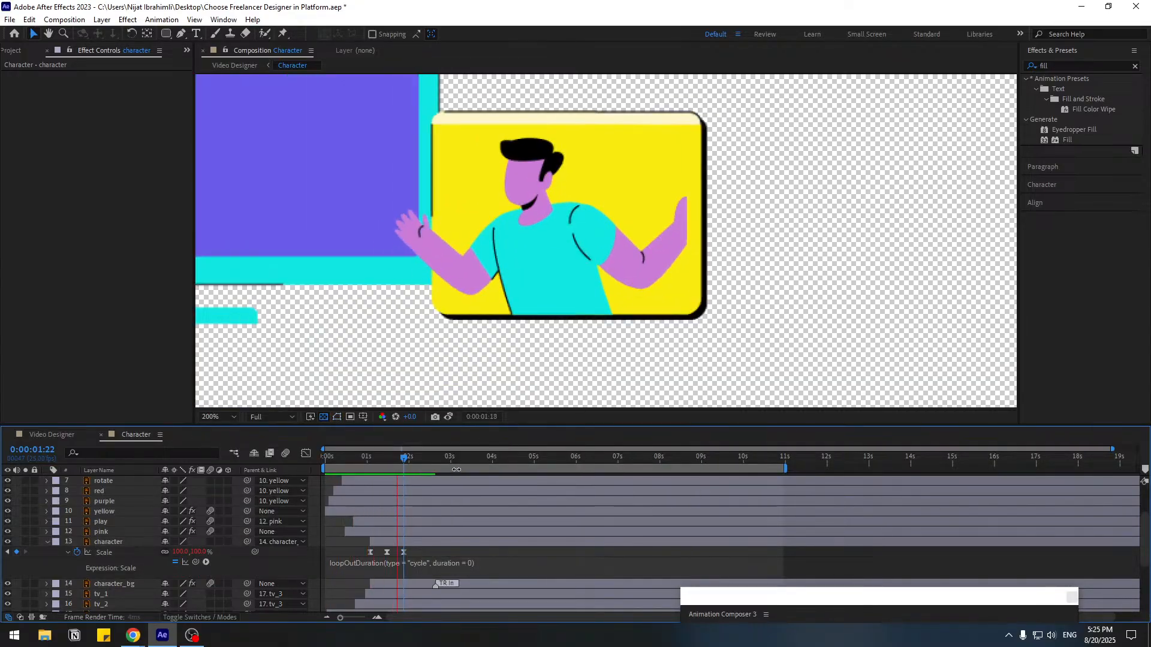
key(comma)
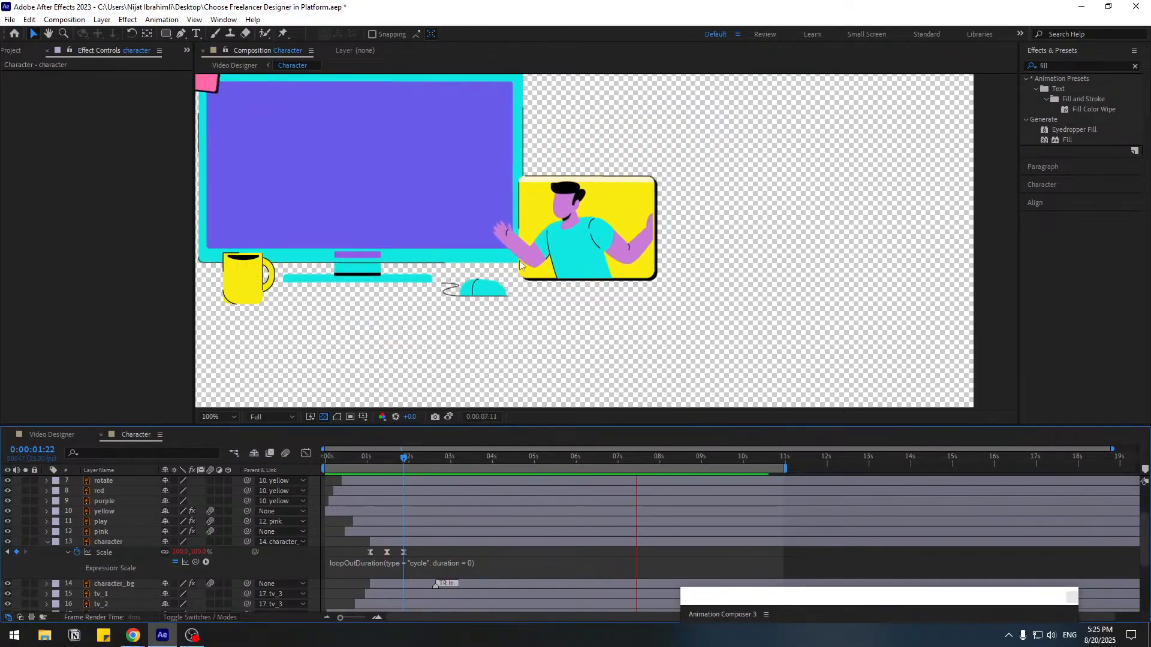
key(space)
- Set the character's middle Scale keyframe at 0:00:01:12 to 95% and preview the animation
click(386, 455)
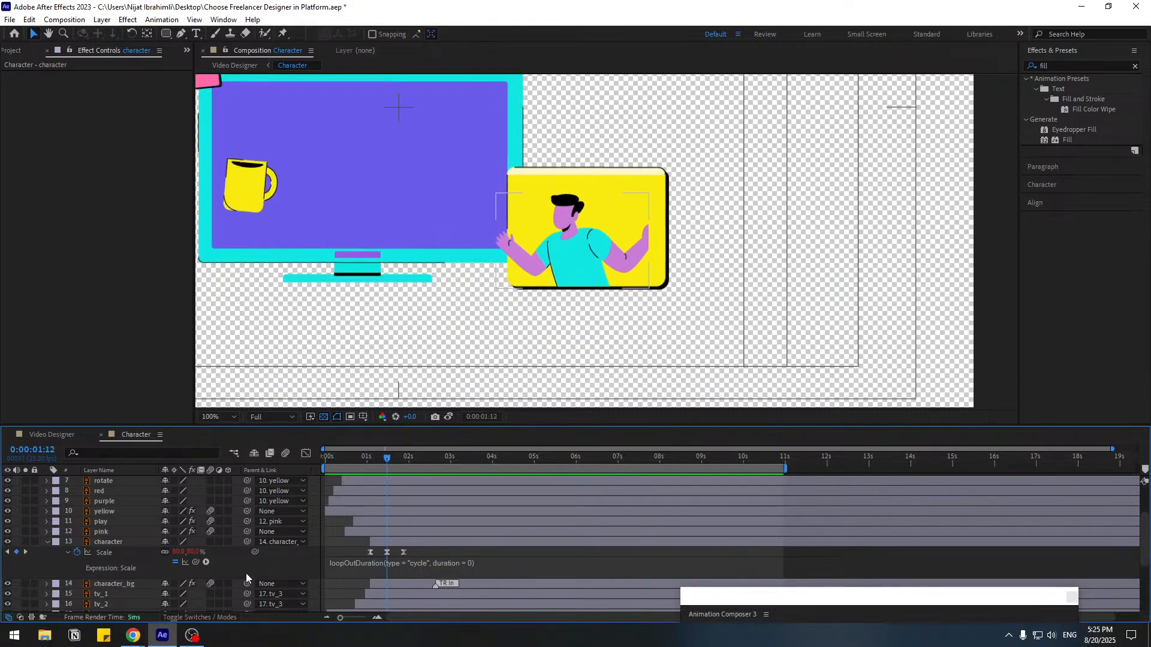
click(178, 552)
text(95)
key(Return)
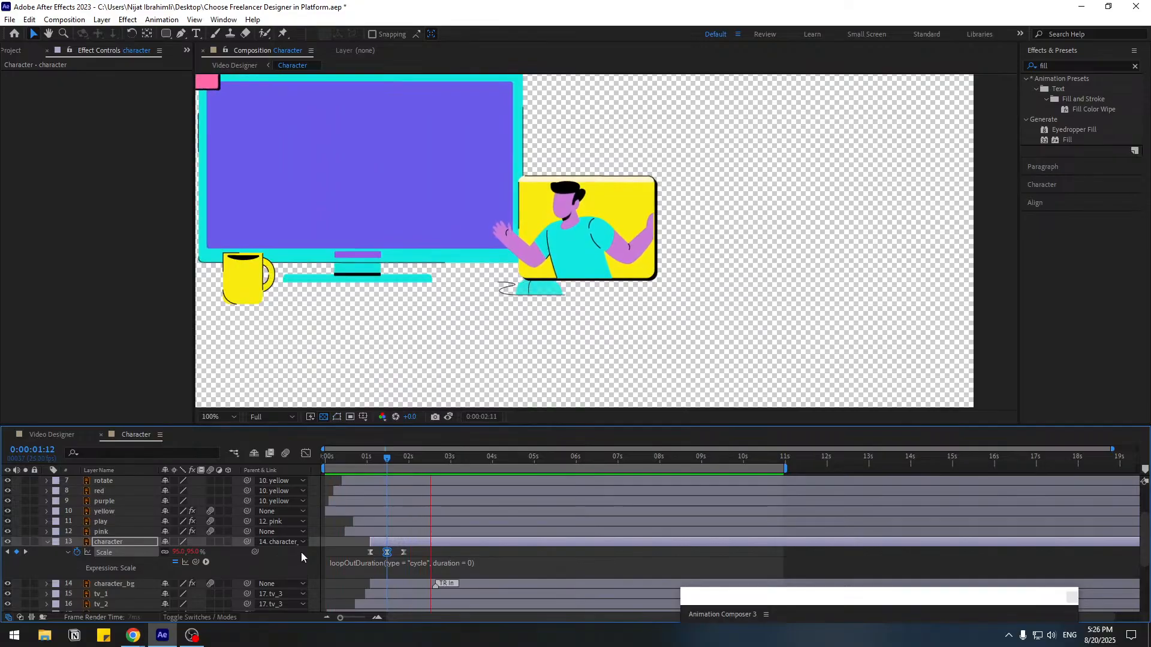
scroll(586, 302, down, 1)
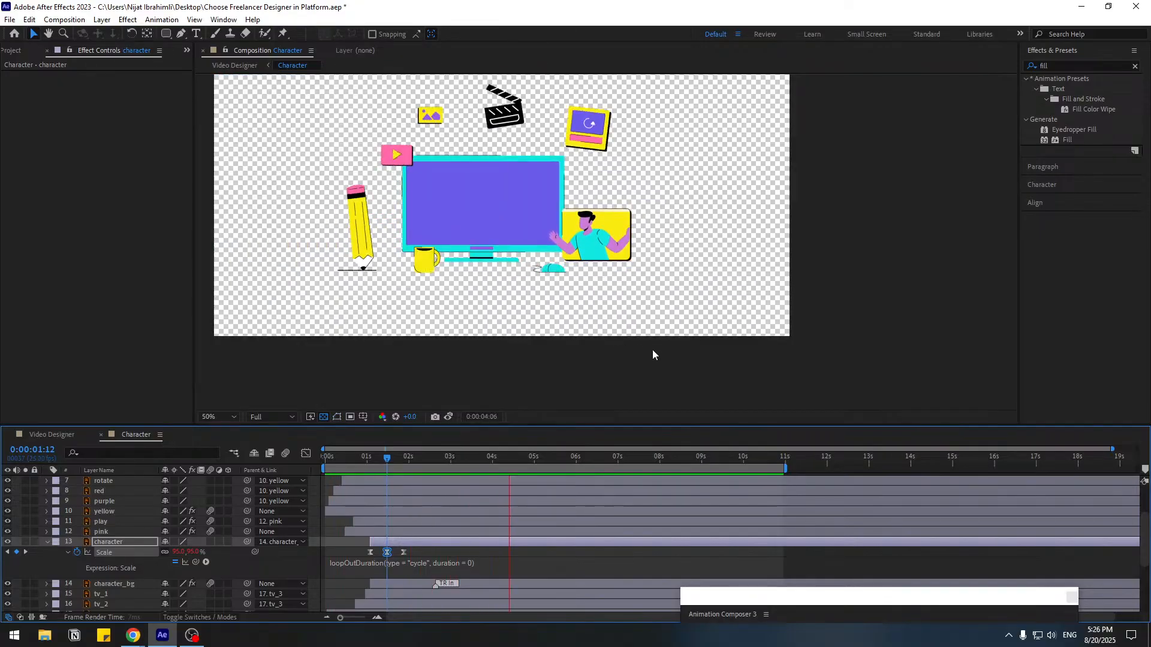
- Shift character and character_bg to start at about 0.9 seconds, preview the timing, and save the project
click(47, 542)
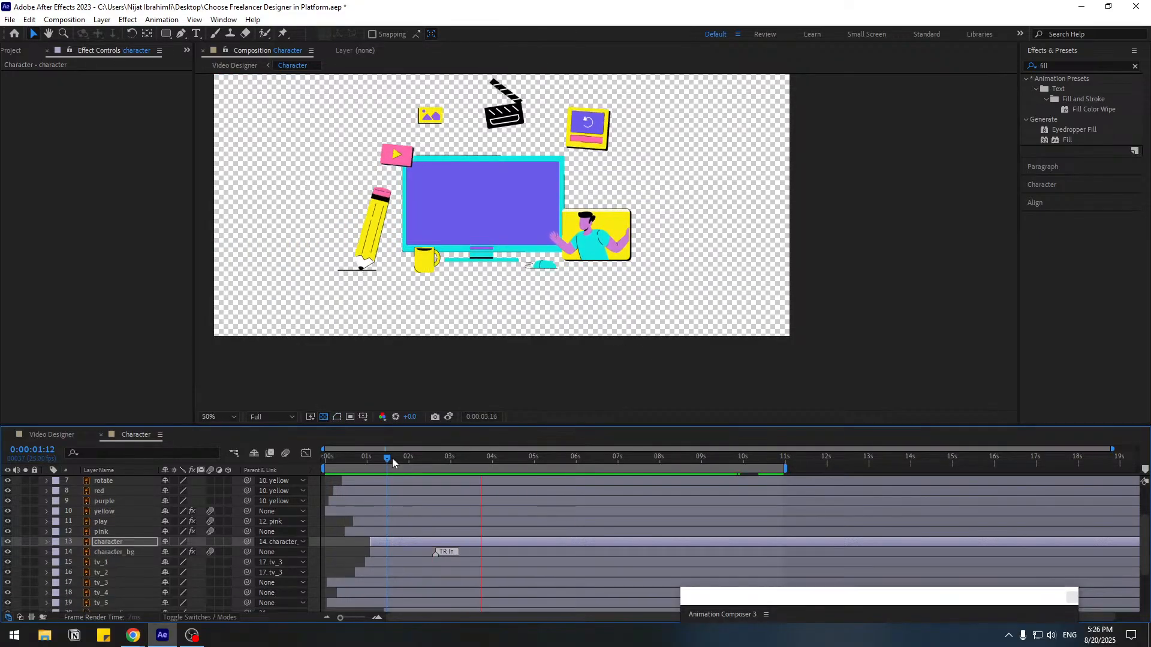
click(392, 458)
shift+click(151, 552)
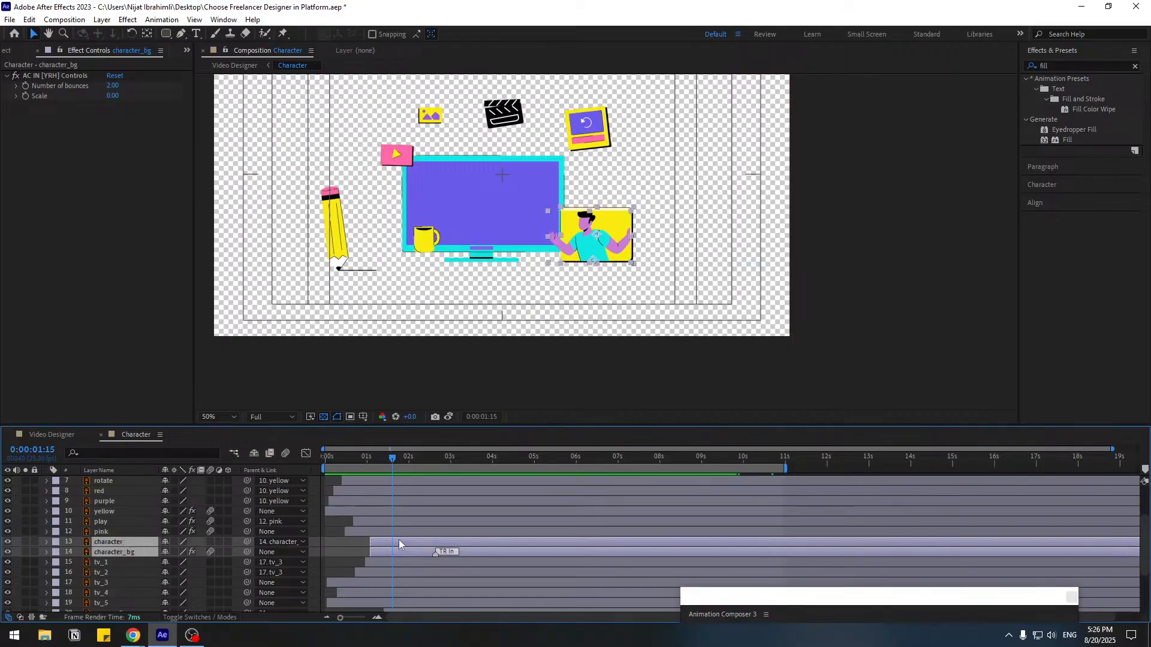
drag(398, 540, 389, 542)
key(space)
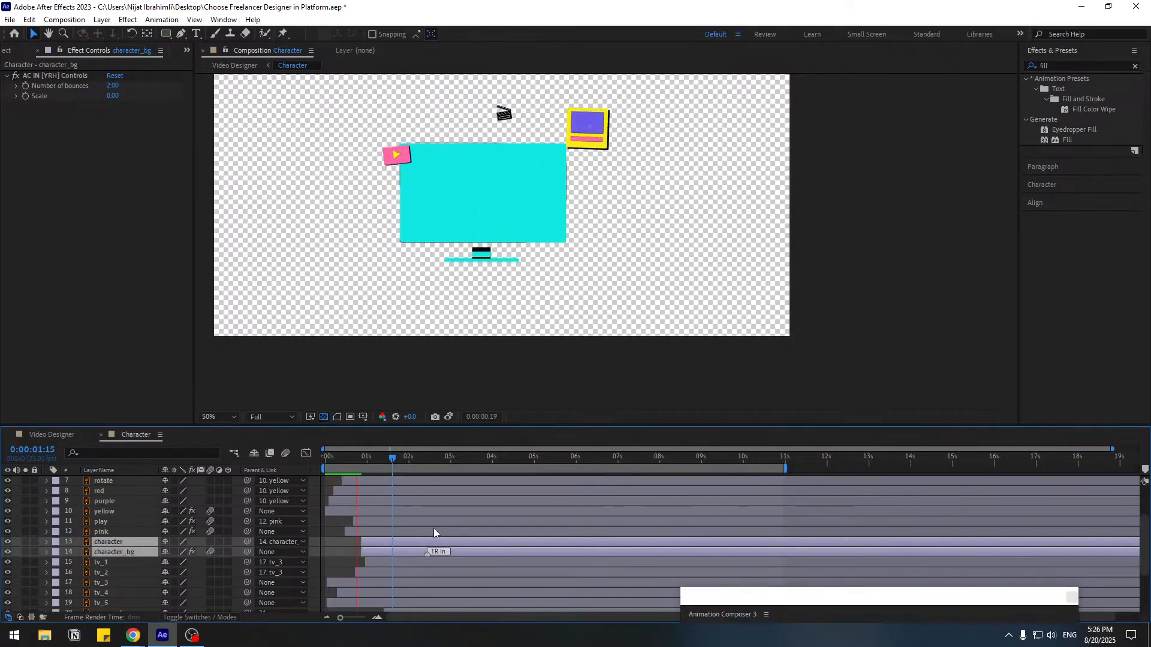
click(453, 457)
key(ctrl+s)
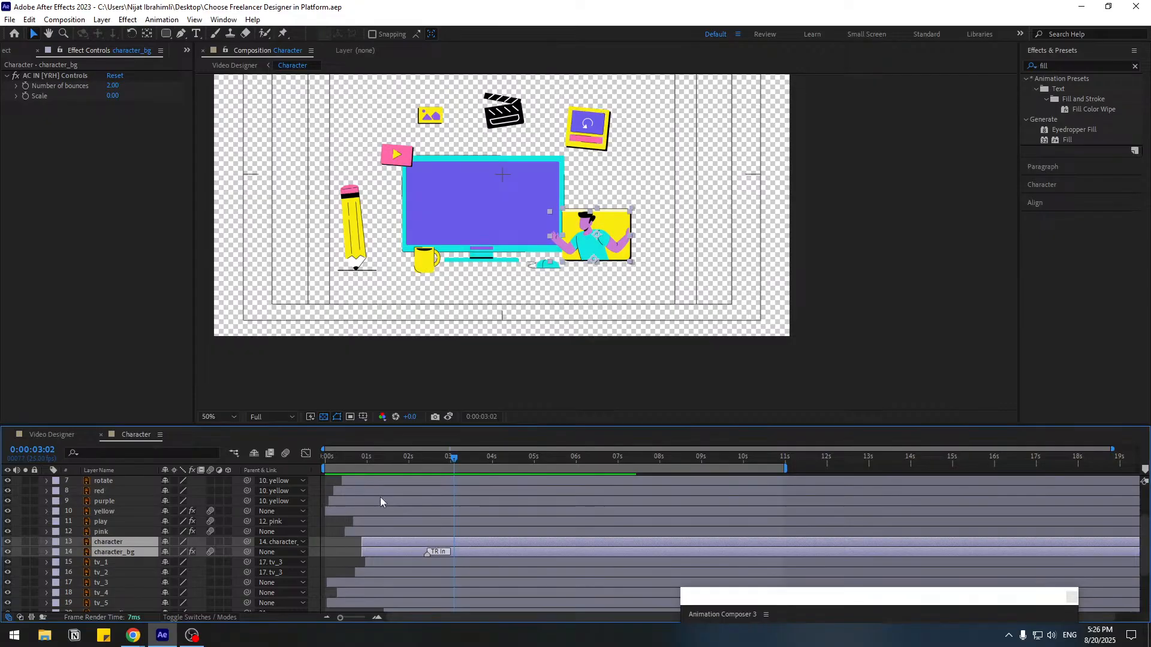
- Show the body, head and hand layers
scroll(167, 510, up, 3)
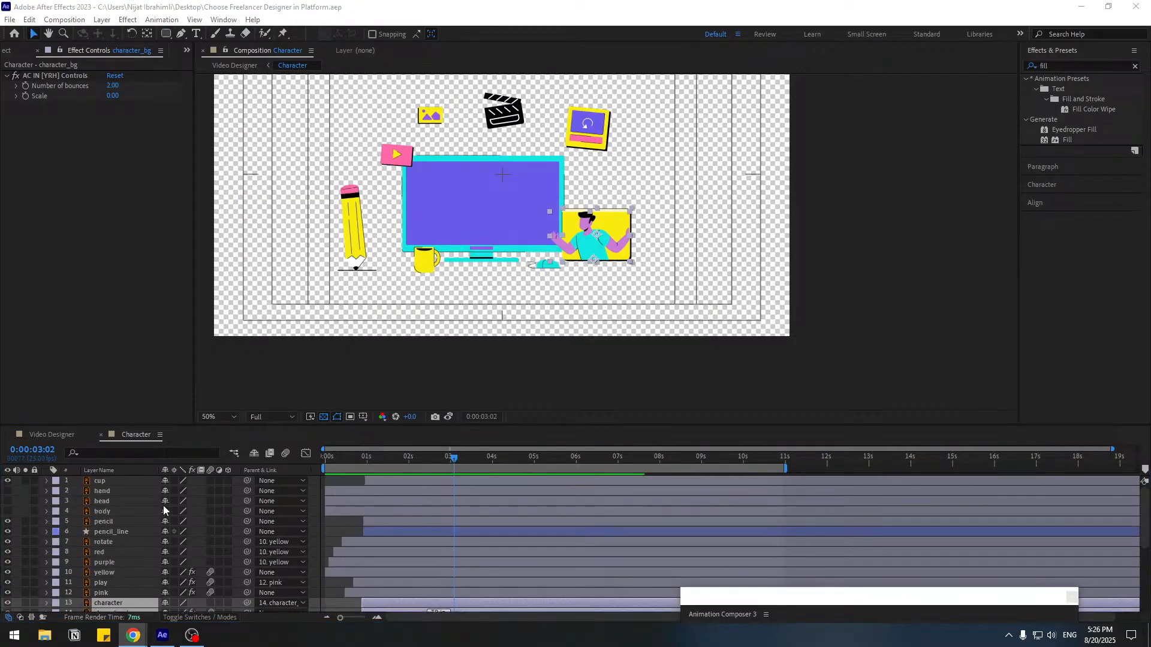
click(108, 511)
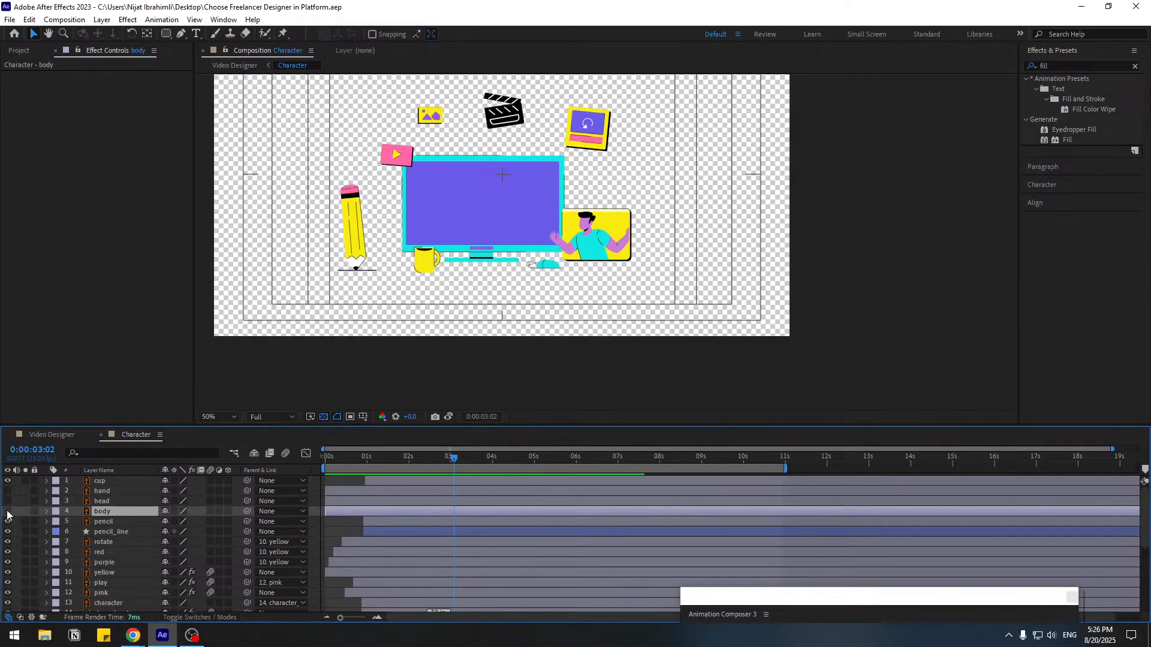
click(7, 511)
click(7, 502)
click(8, 491)
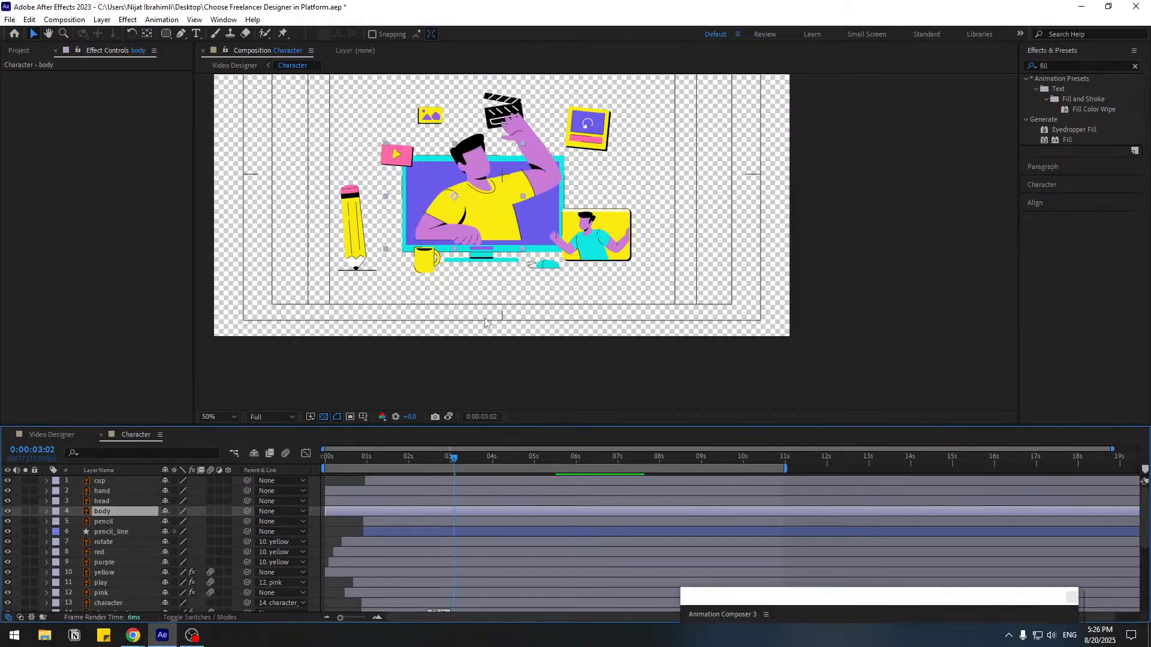
- Solo the hand layer and place three puppet pins on it: on the yellow sleeve, the elbow and the palm
scroll(447, 189, up, 2)
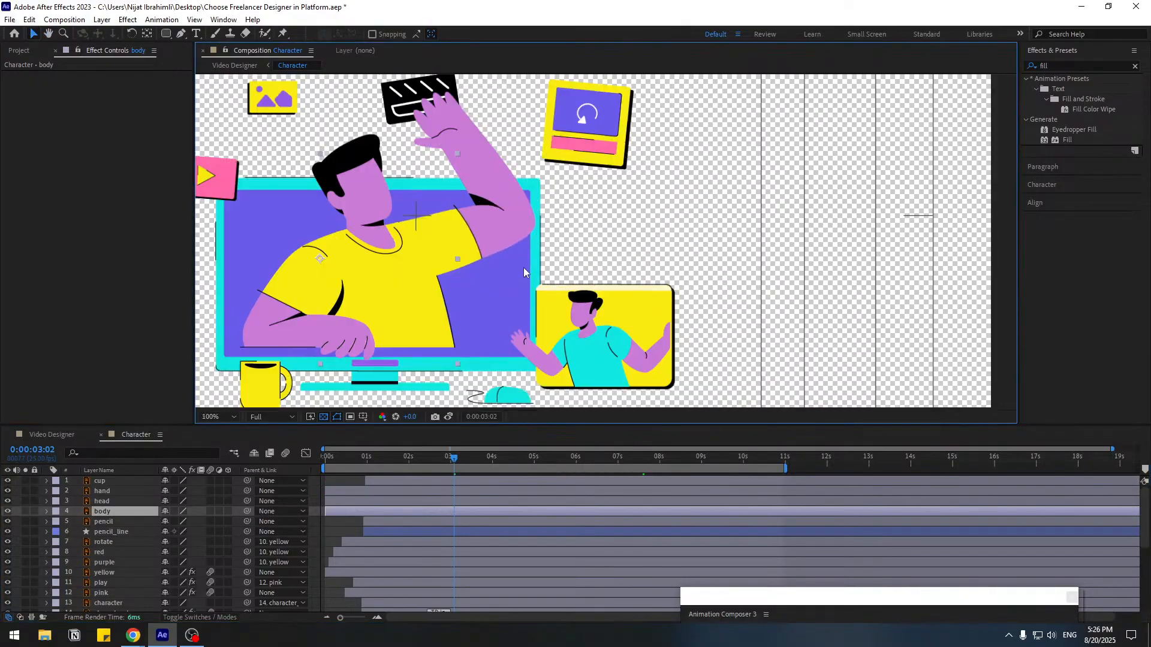
click(111, 491)
click(25, 490)
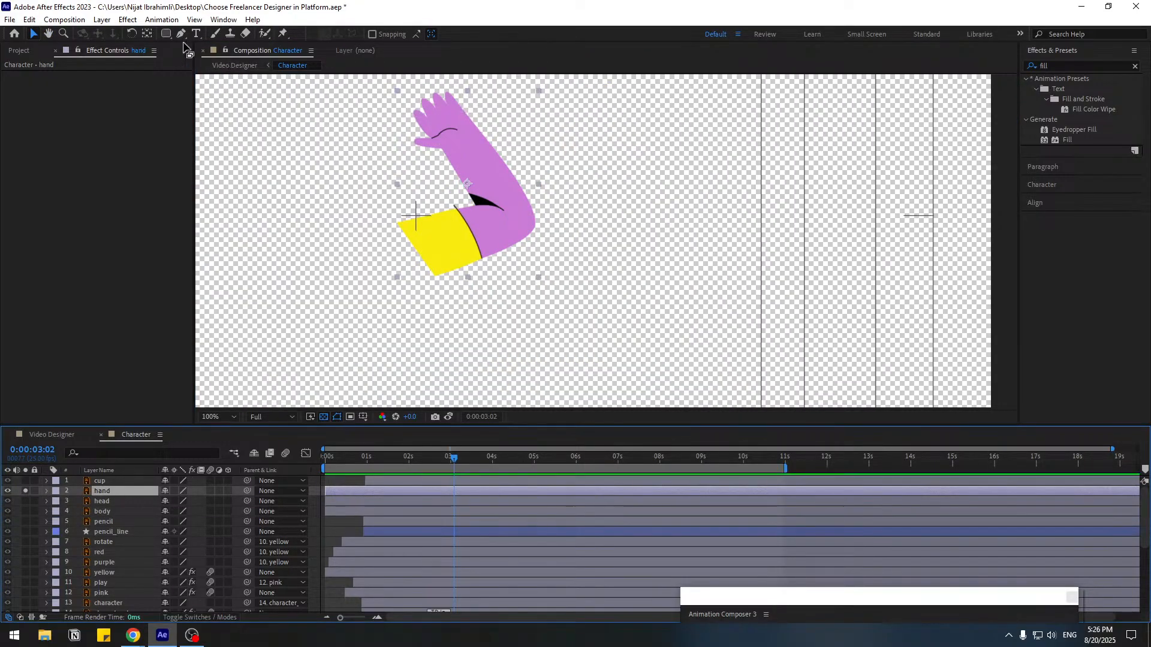
drag(413, 264, 423, 293)
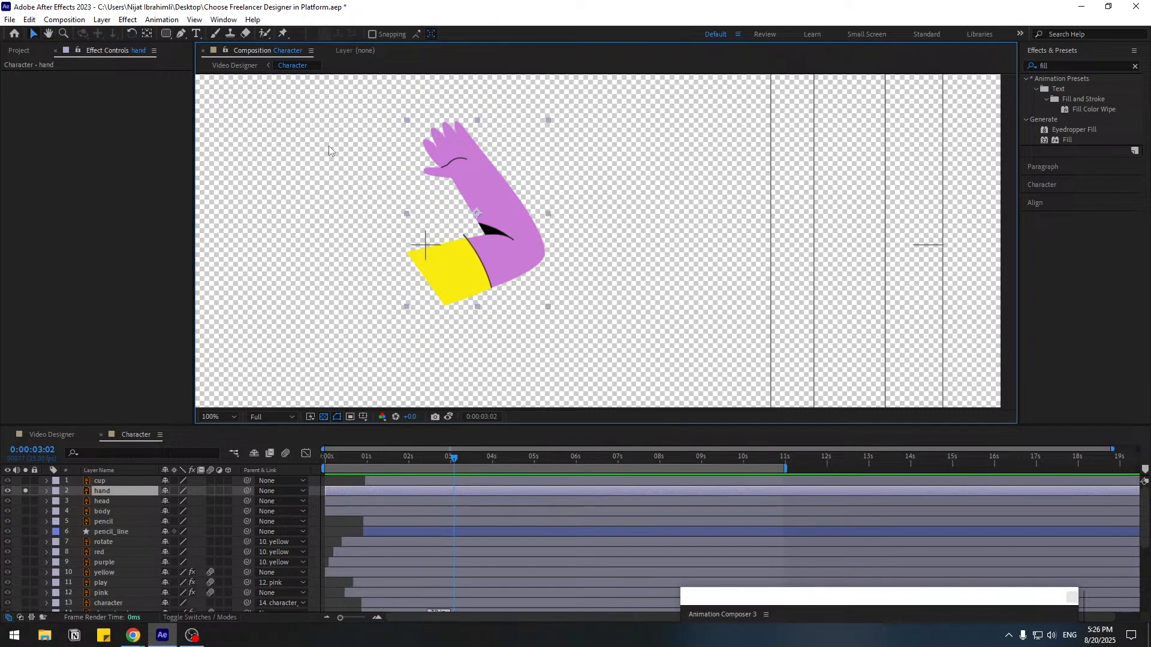
click(283, 34)
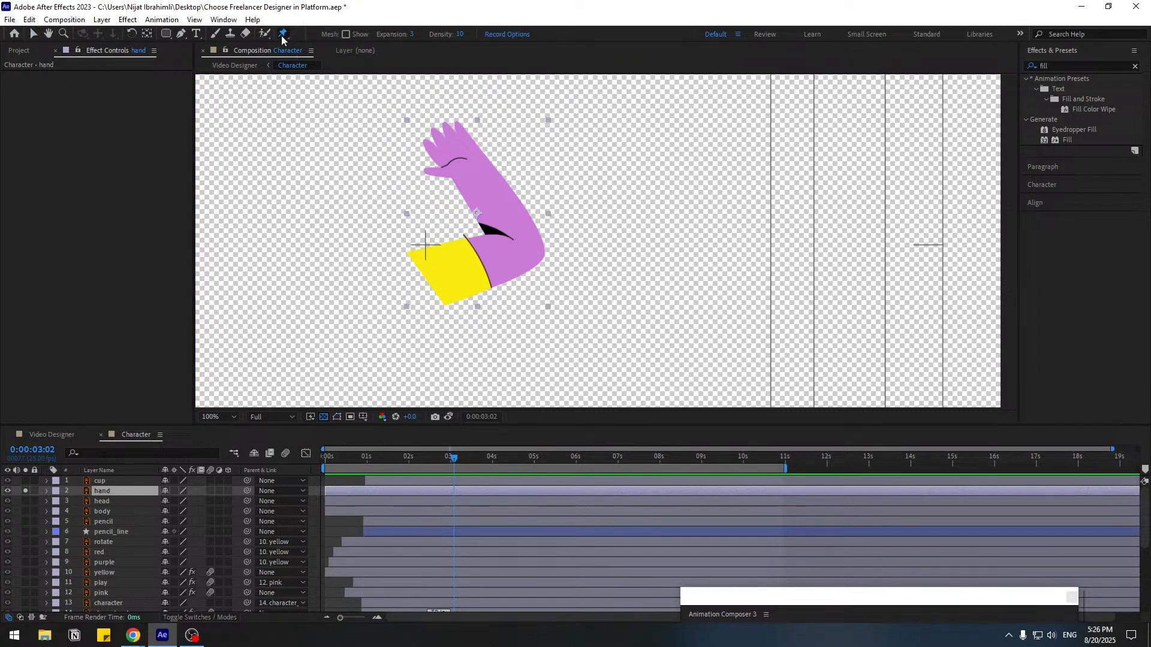
click(437, 276)
click(521, 238)
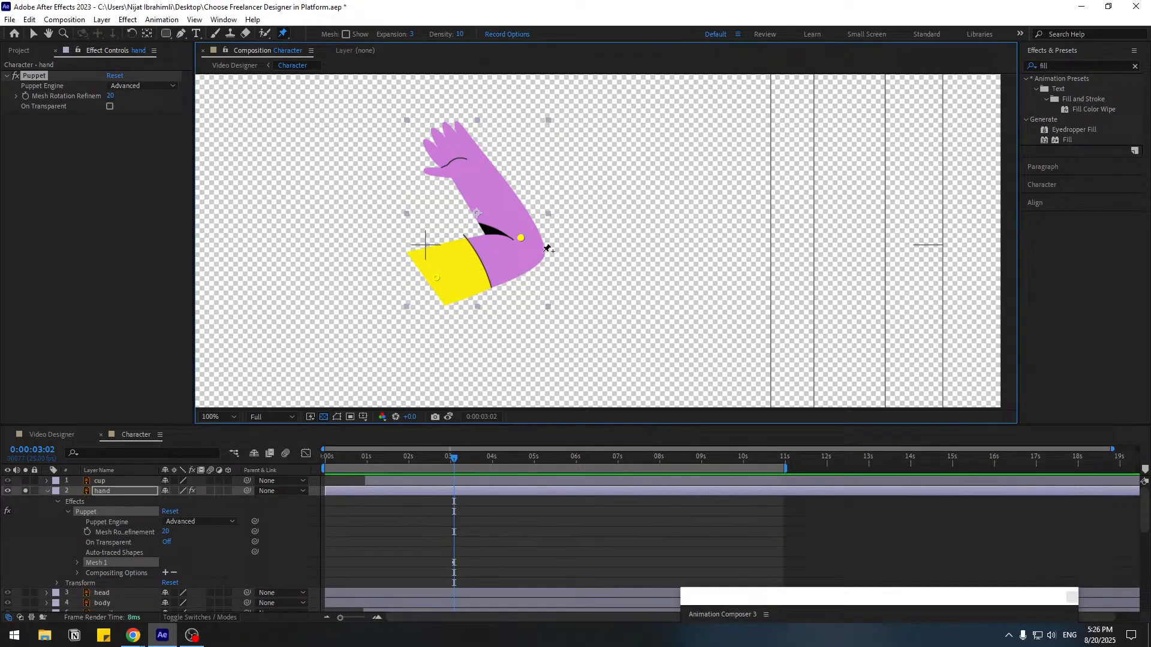
click(464, 155)
click(40, 34)
- Open the Duik Angela script, move its window clear of the hand artwork, and show its Links and constraints tools
click(224, 19)
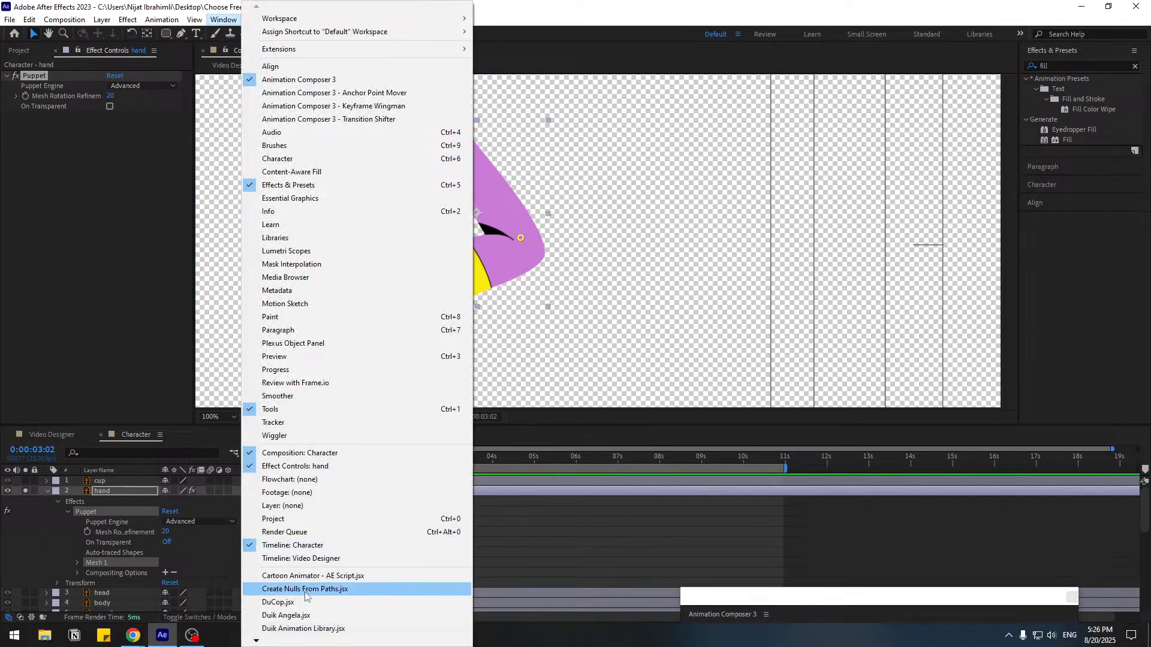
click(300, 617)
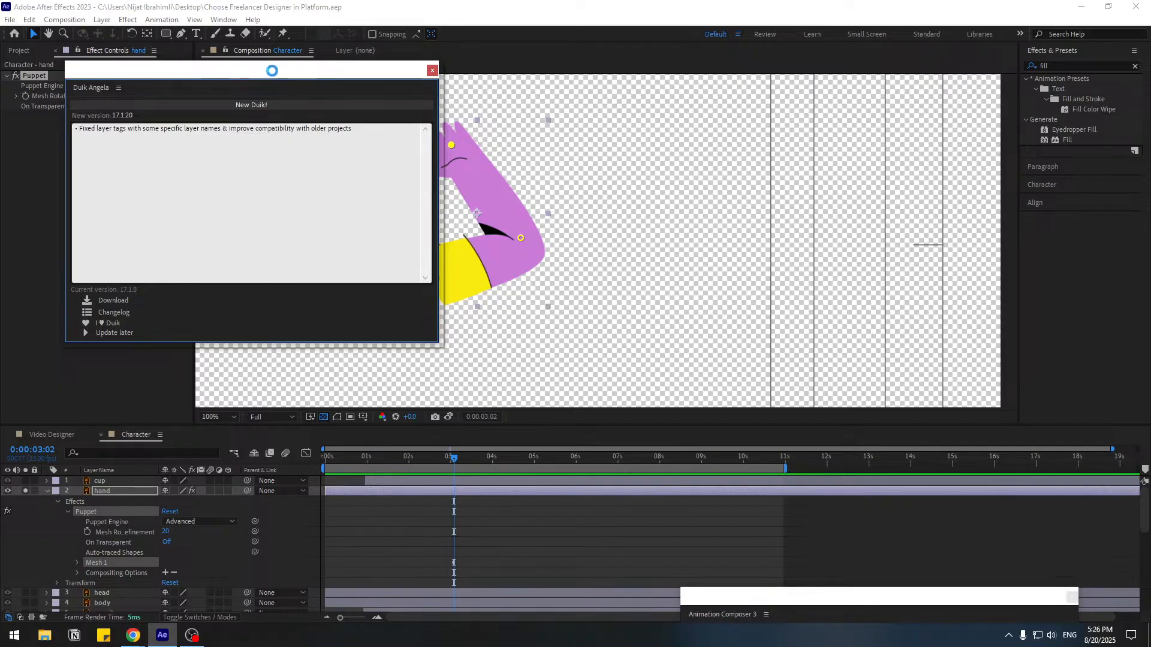
drag(271, 71, 904, 231)
click(735, 268)
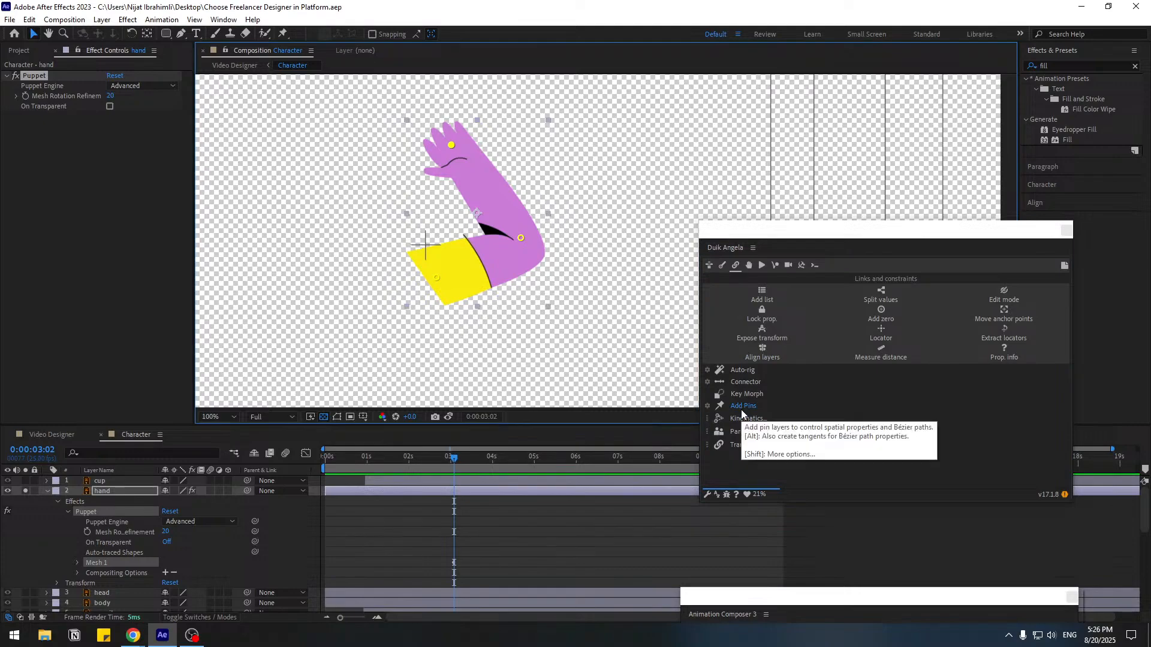
- Try to add Duik pin layers for the hand layer's Puppet effect without hiding the layer controls
click(37, 78)
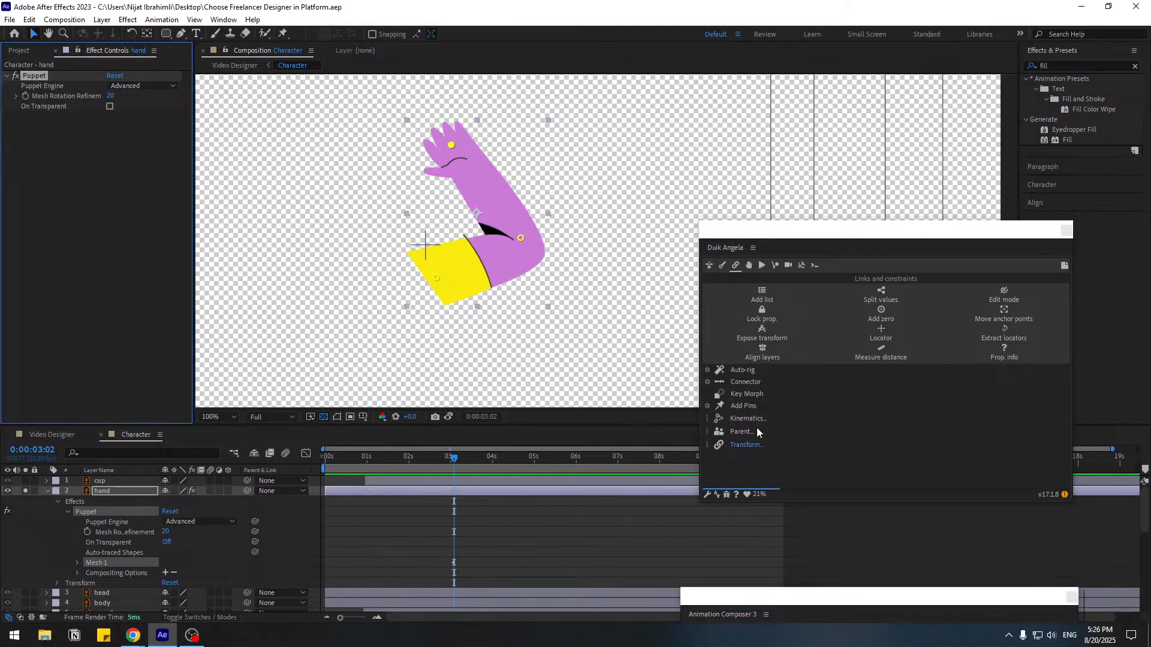
click(745, 410)
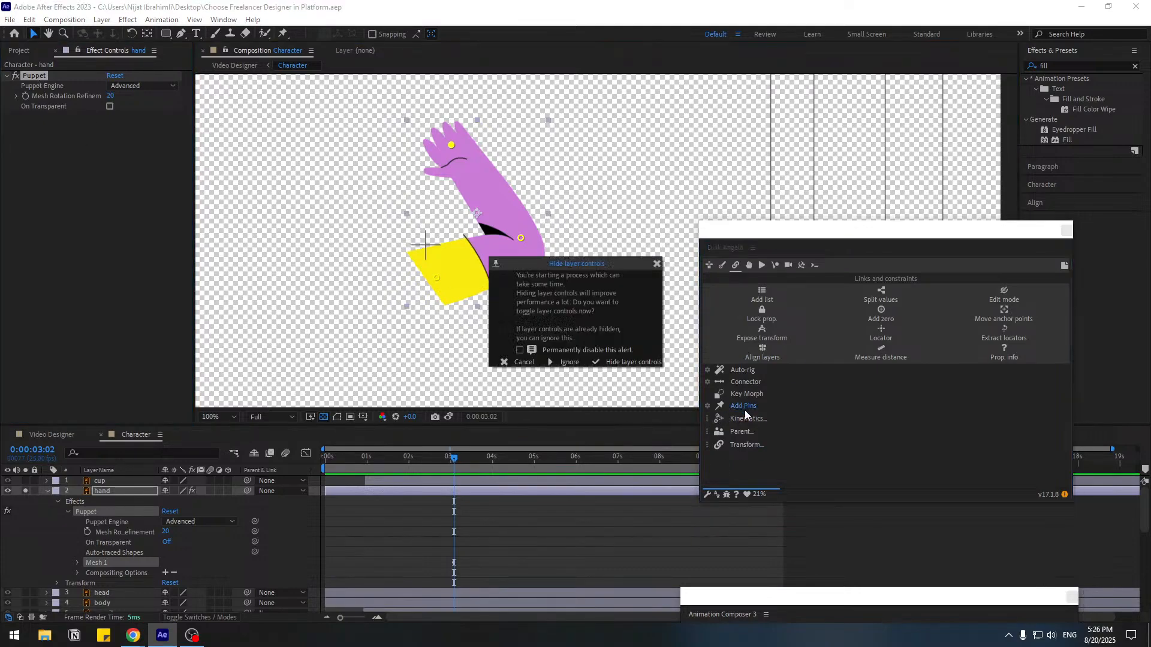
click(567, 362)
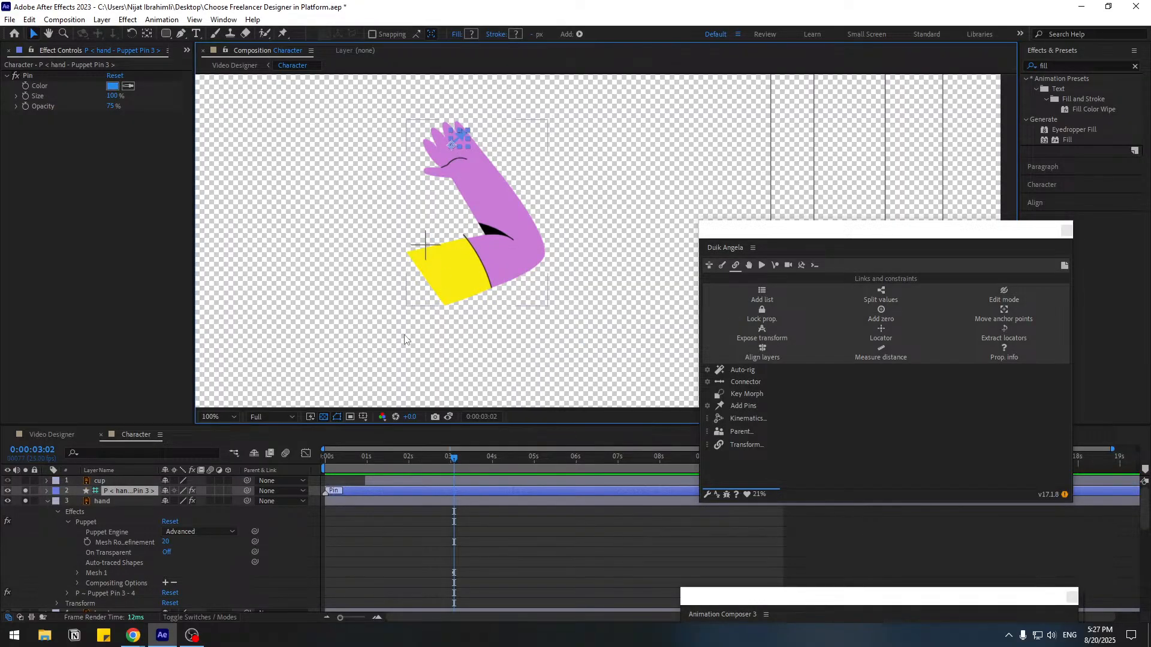
scroll(466, 231, up, 1)
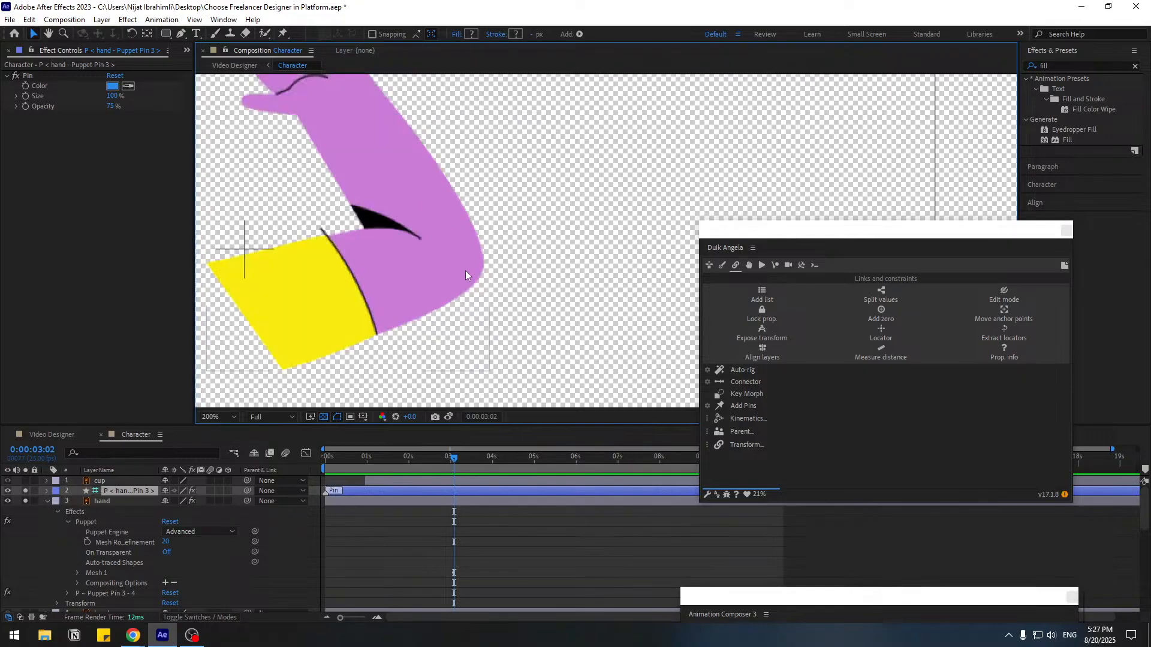
scroll(465, 271, down, 1)
key(Delete)
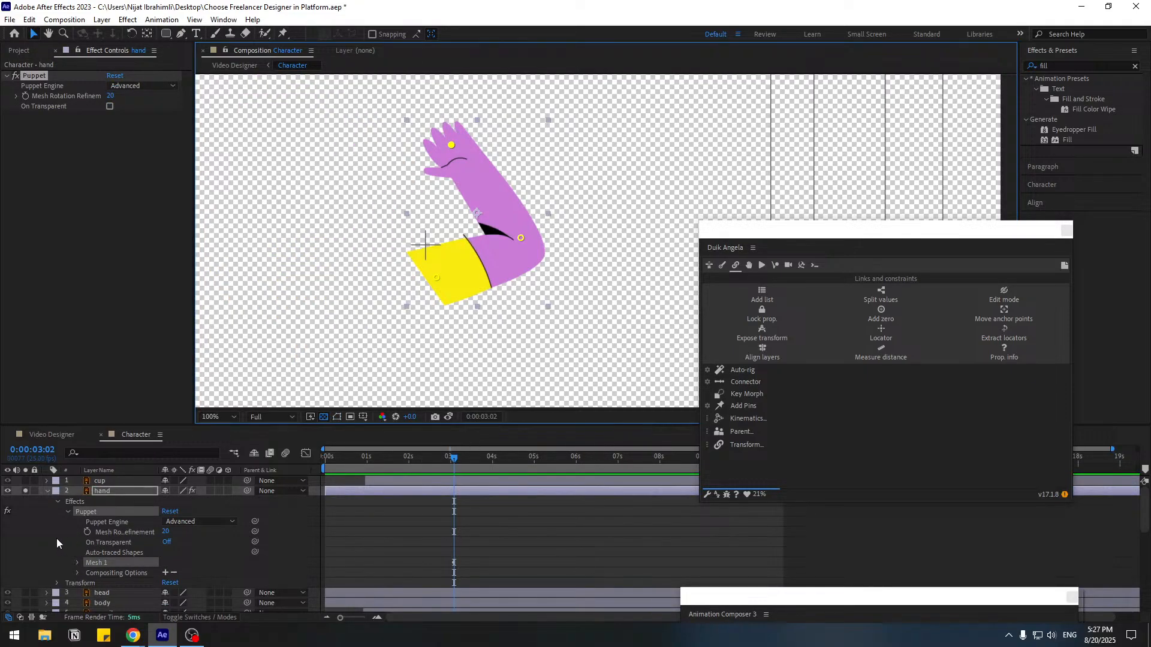
- Move the hand layer's anchor point onto the lower part of the yellow sleeve
click(98, 491)
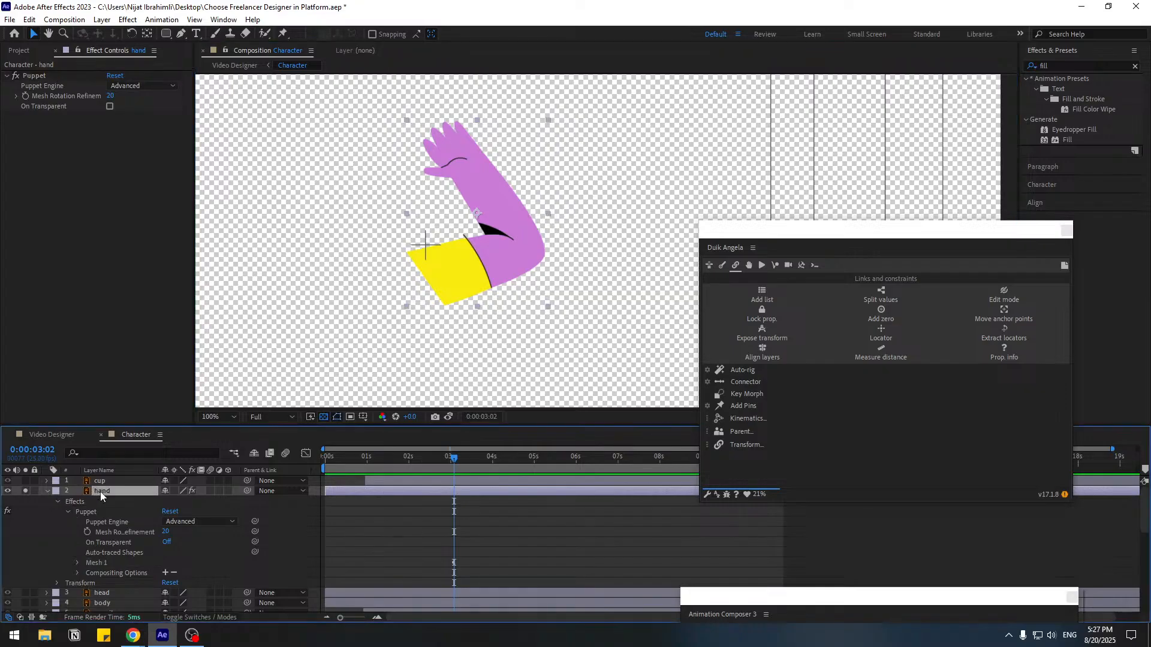
click(491, 244)
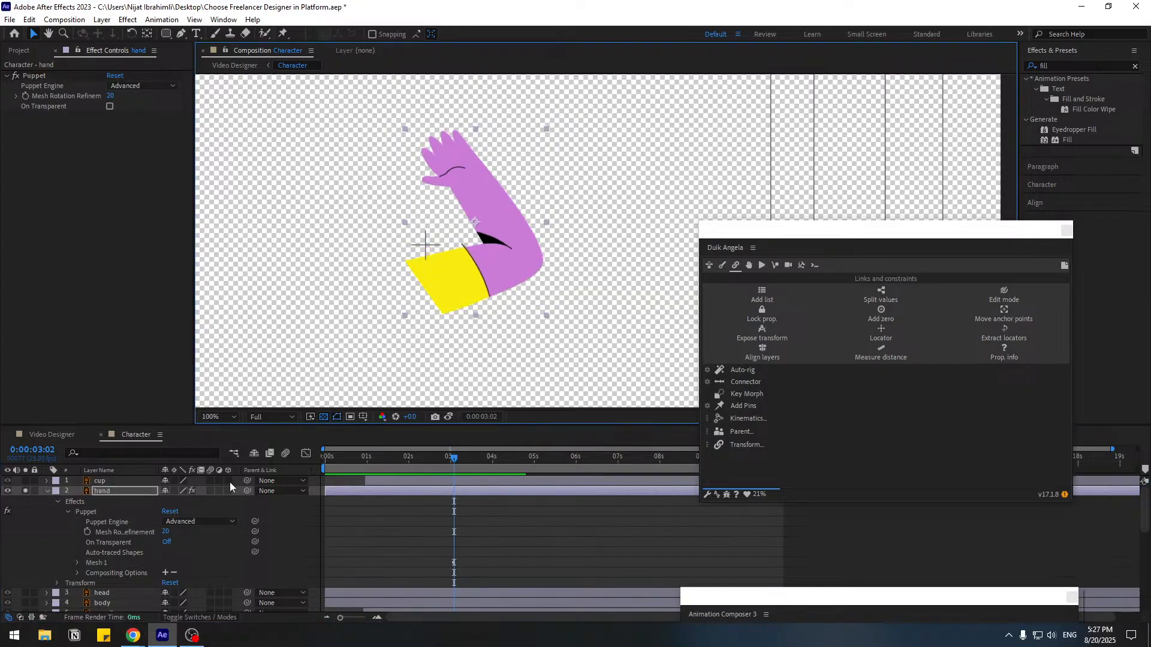
click(163, 495)
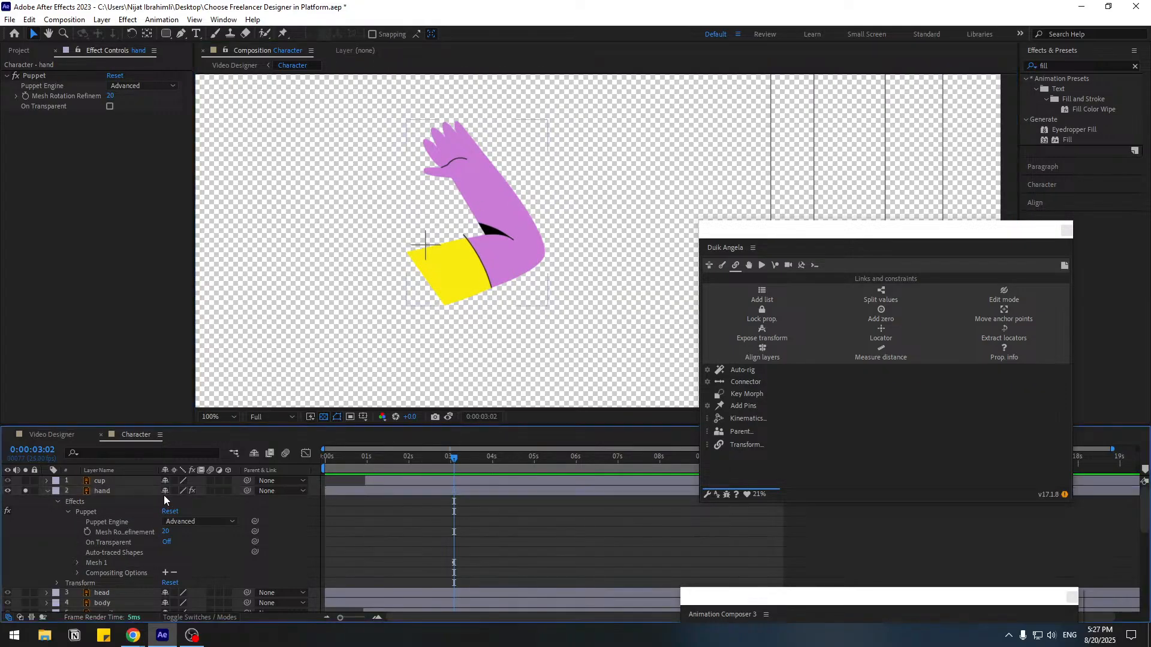
click(121, 492)
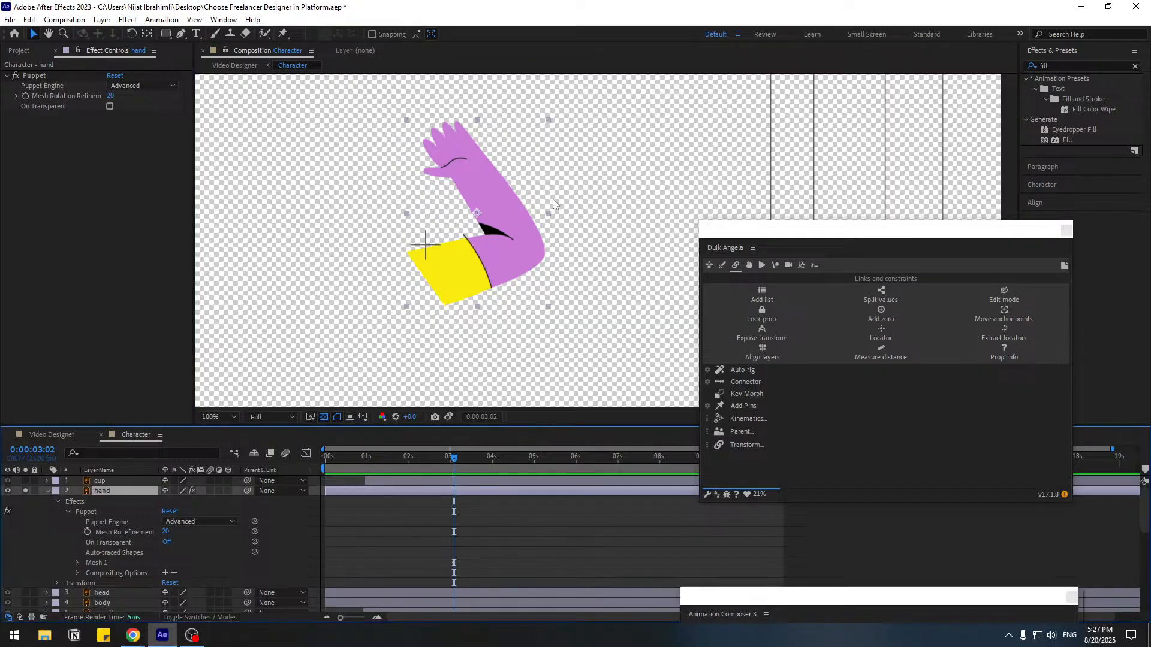
click(148, 35)
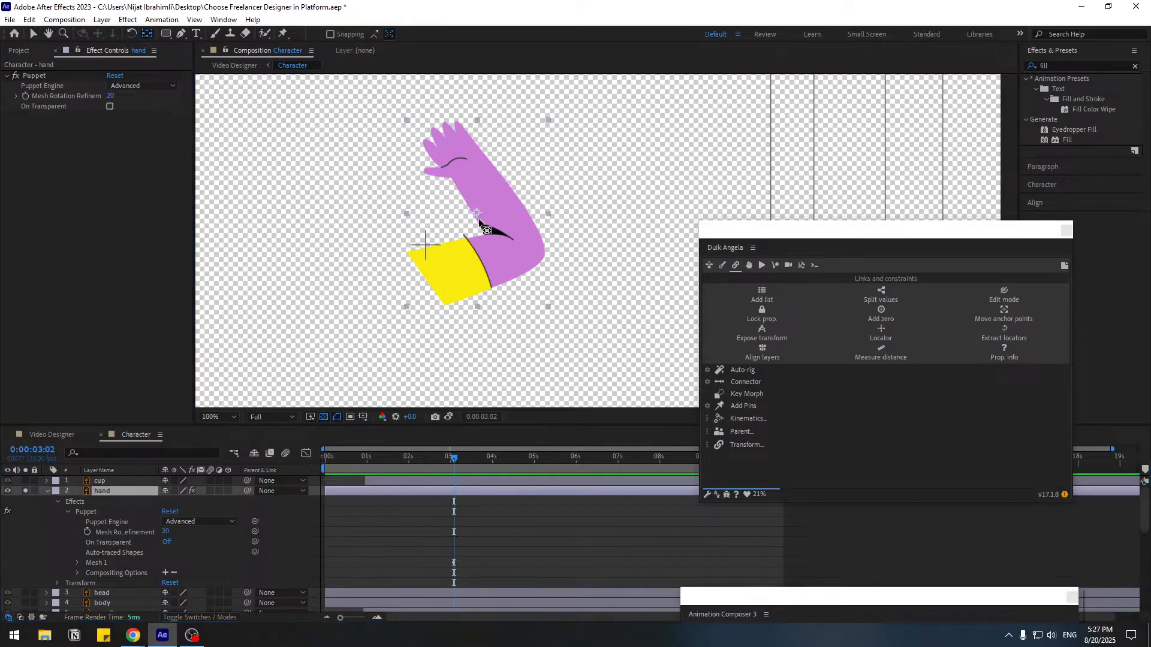
drag(479, 220, 441, 289)
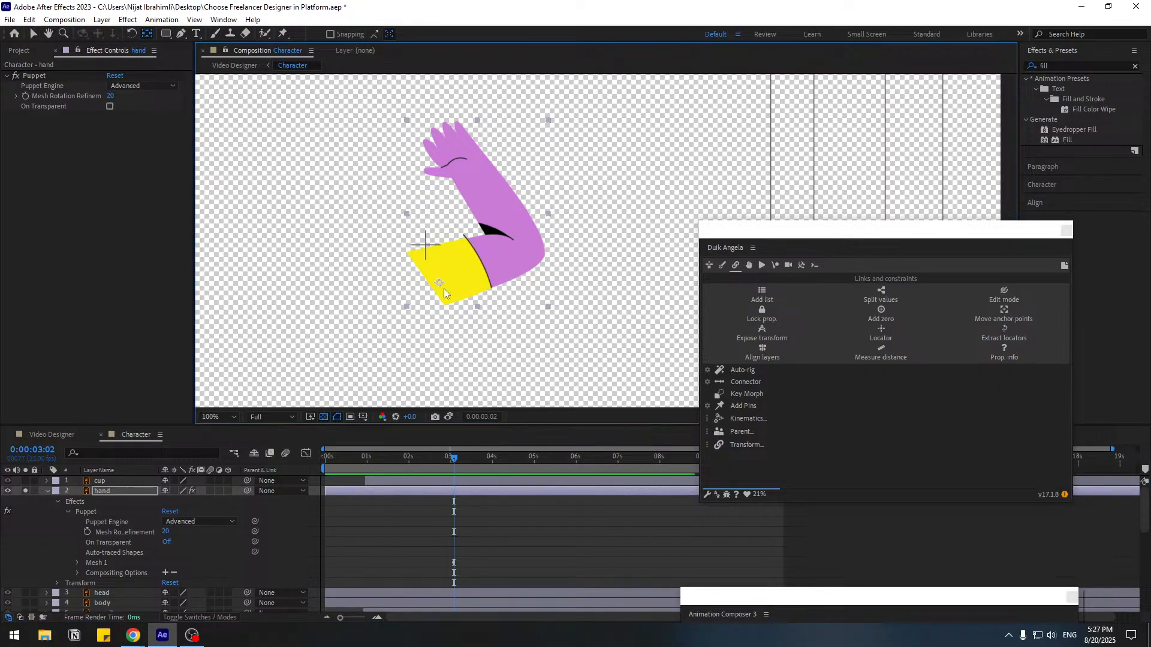
key(v)
- Delete the Puppet effect from the hand layer and save the project
click(35, 76)
key(Delete)
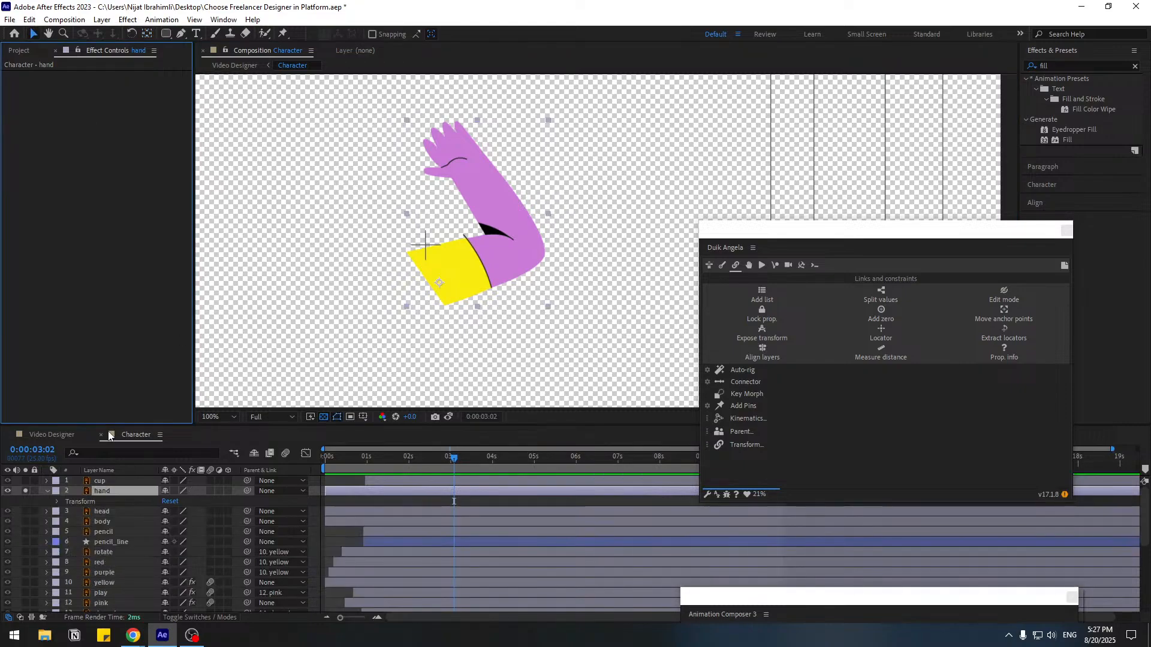
click(101, 496)
key(ctrl+s)
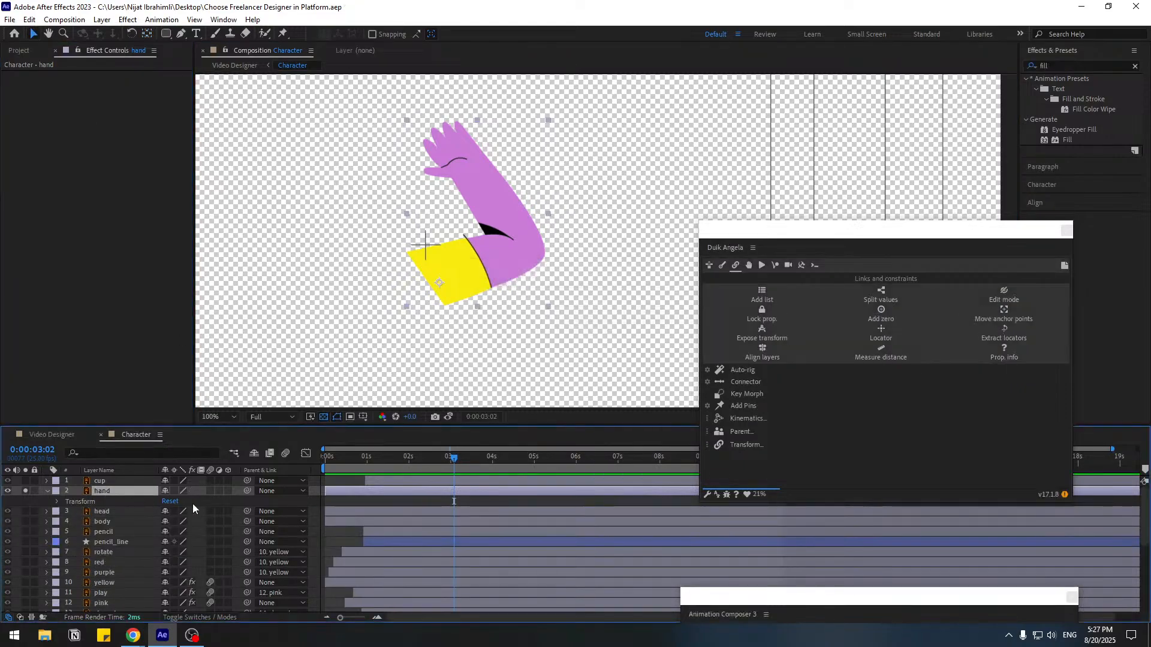
- Place new puppet pins on the hand's yellow sleeve, elbow and finger base, and save the project
click(284, 33)
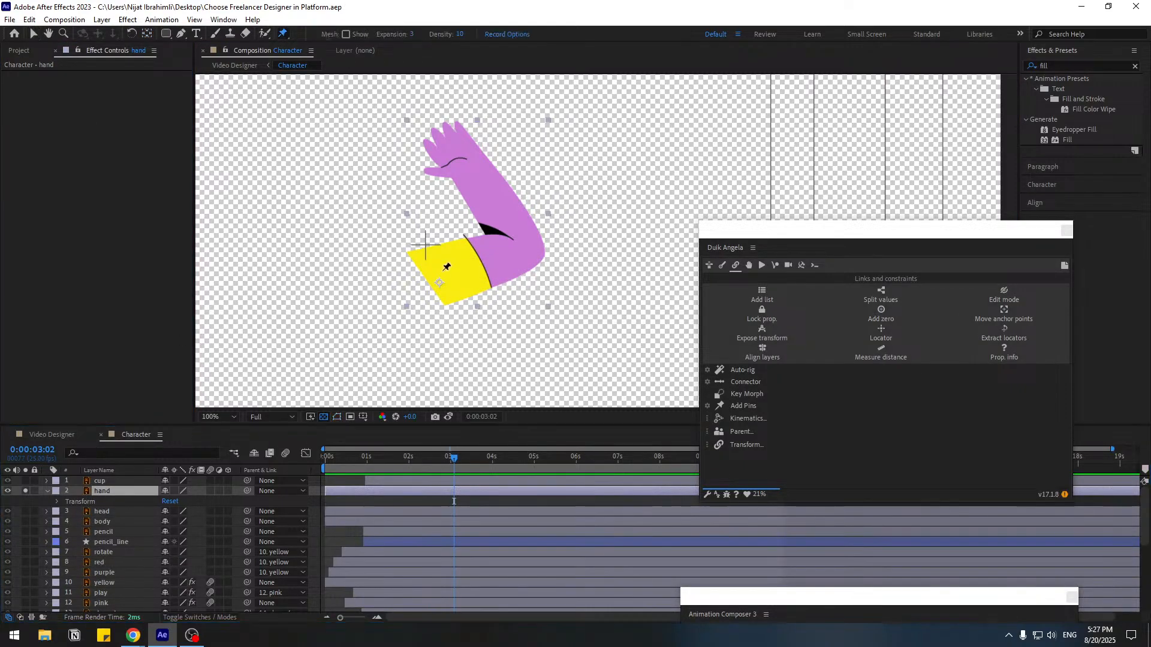
click(520, 235)
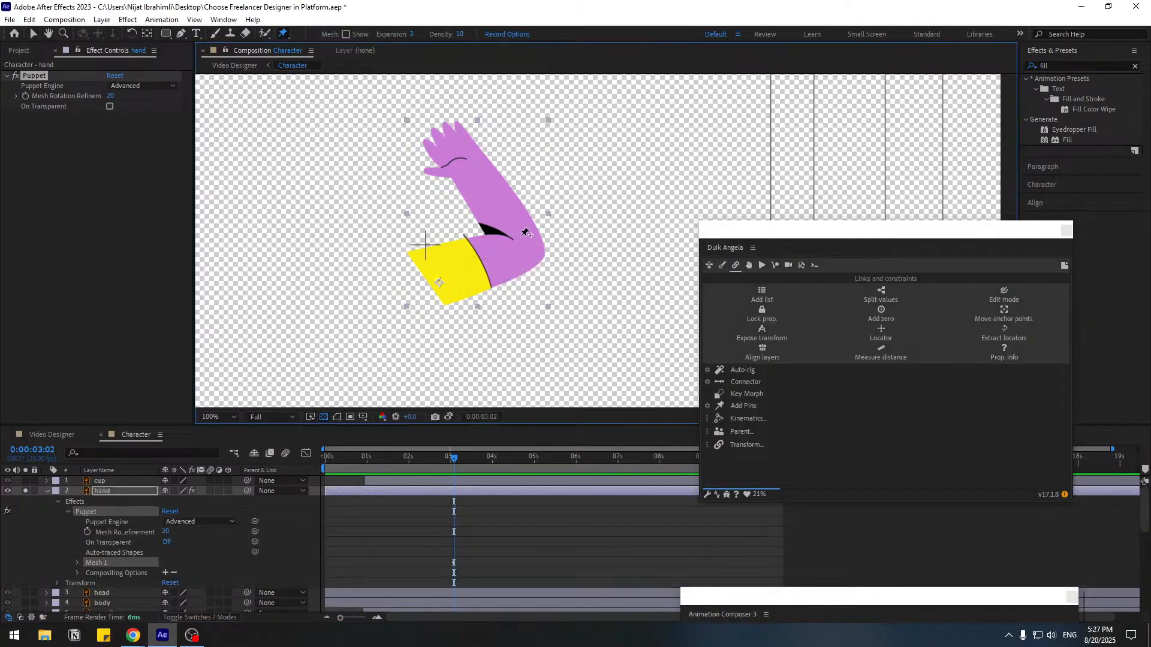
key(ctrl+s)
- Try to add Duik pin layers for the newly placed puppet pins, ignoring the layer-controls alert
click(748, 408)
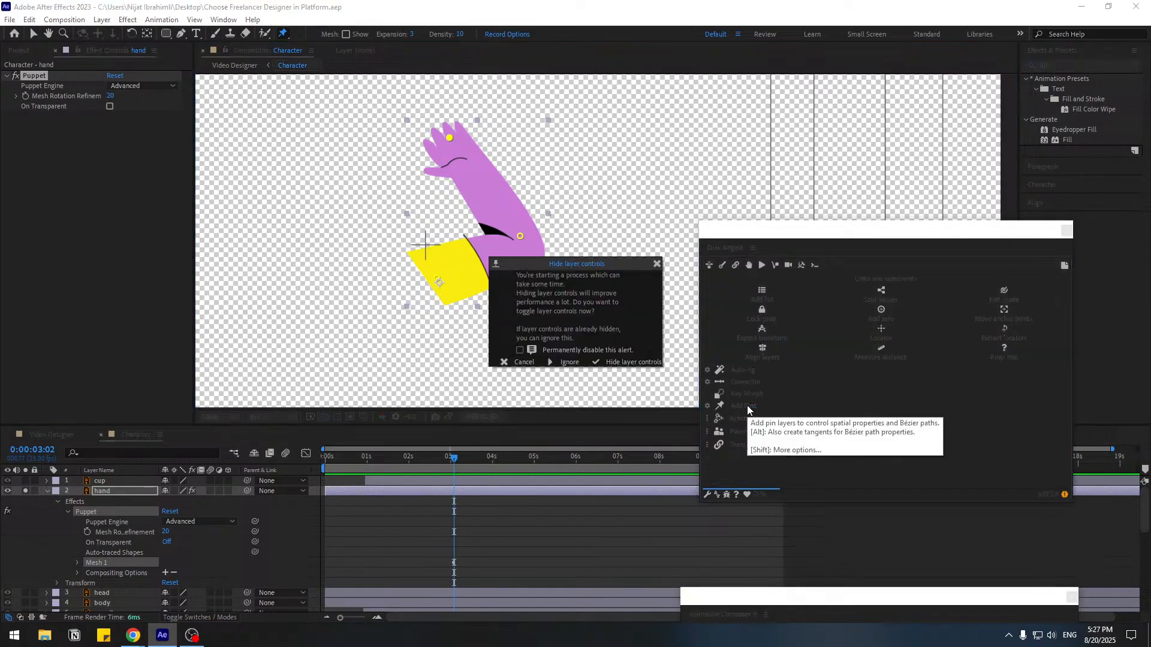
click(568, 362)
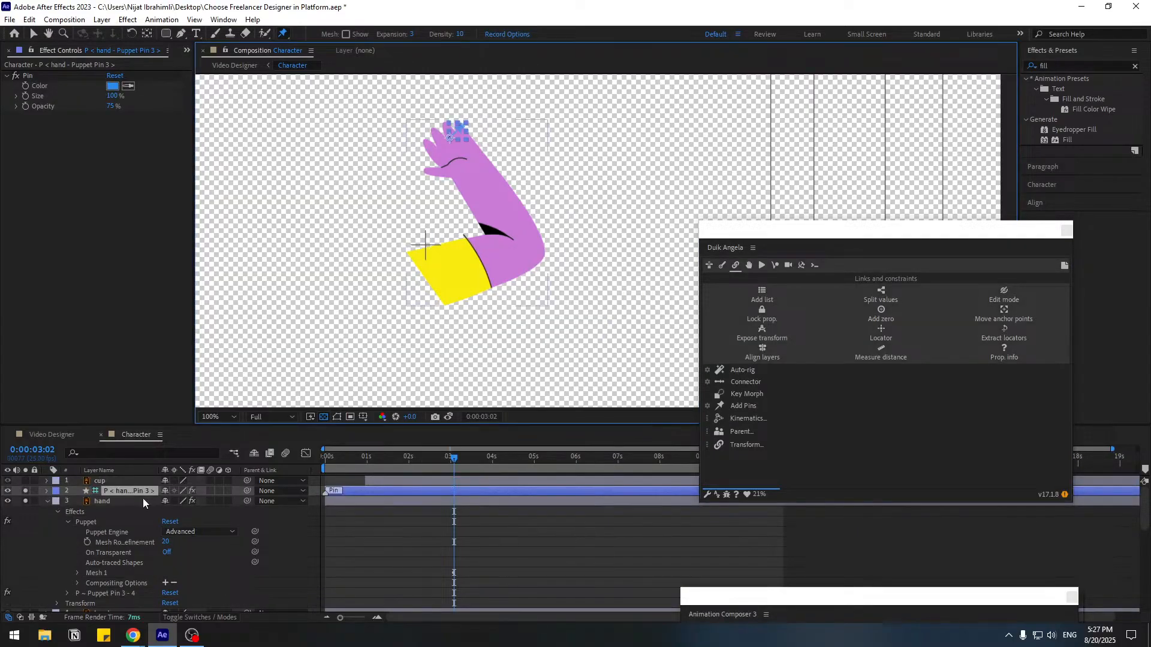
key(ctrl+z)
key(ctrl+s)
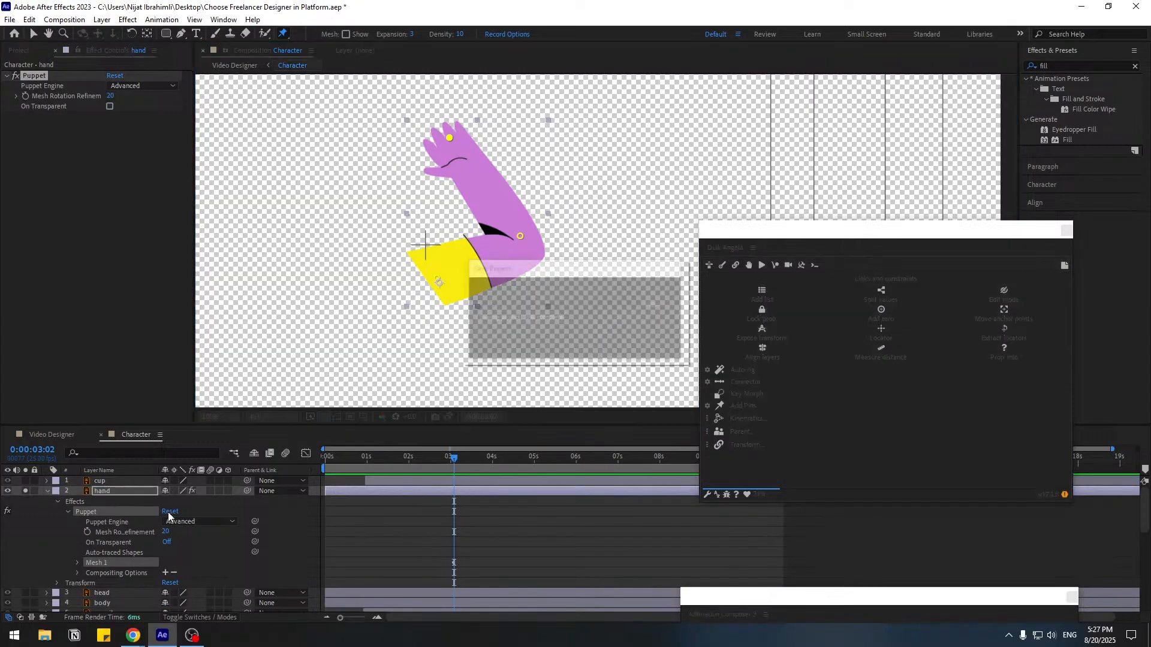
key(v)
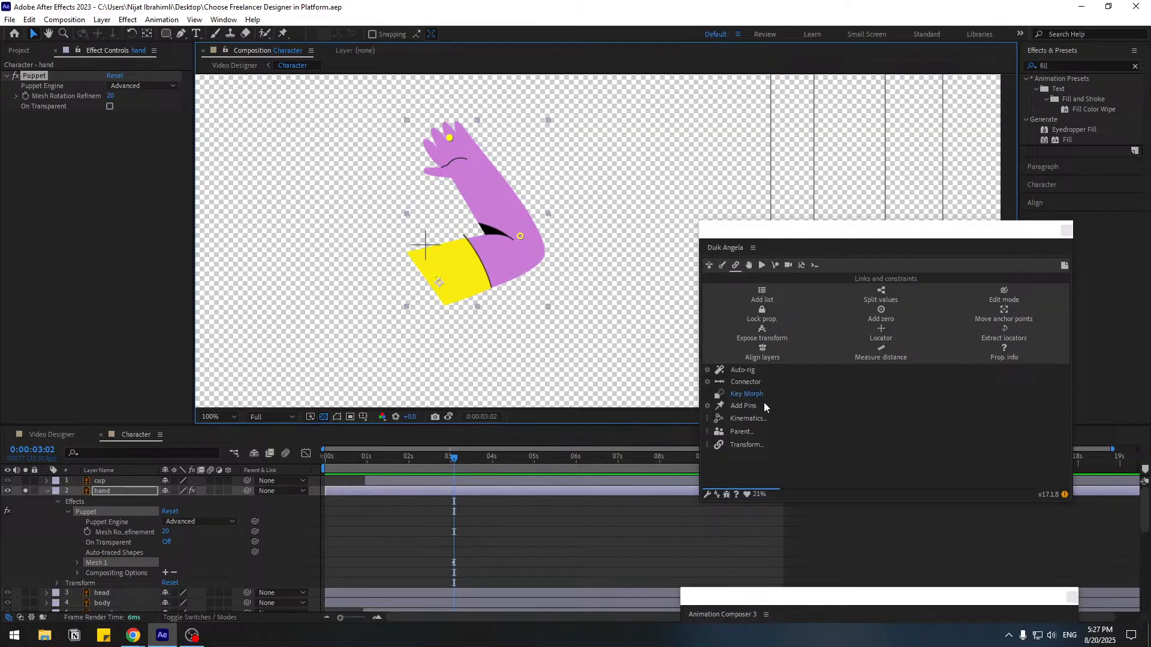
click(723, 266)
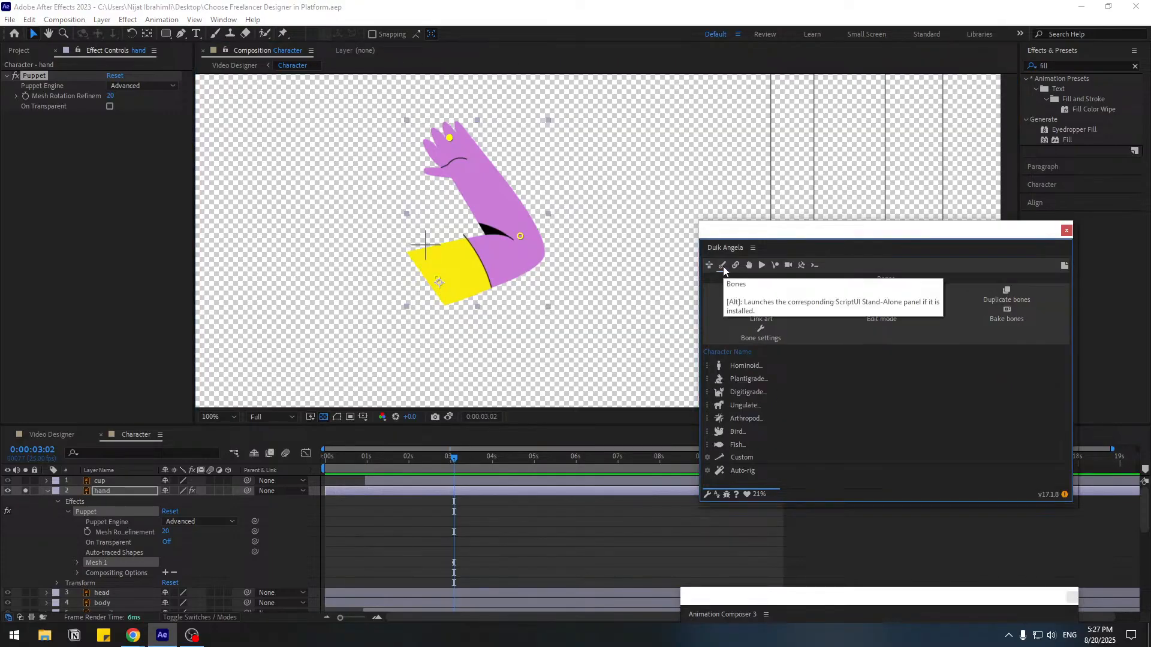
click(736, 266)
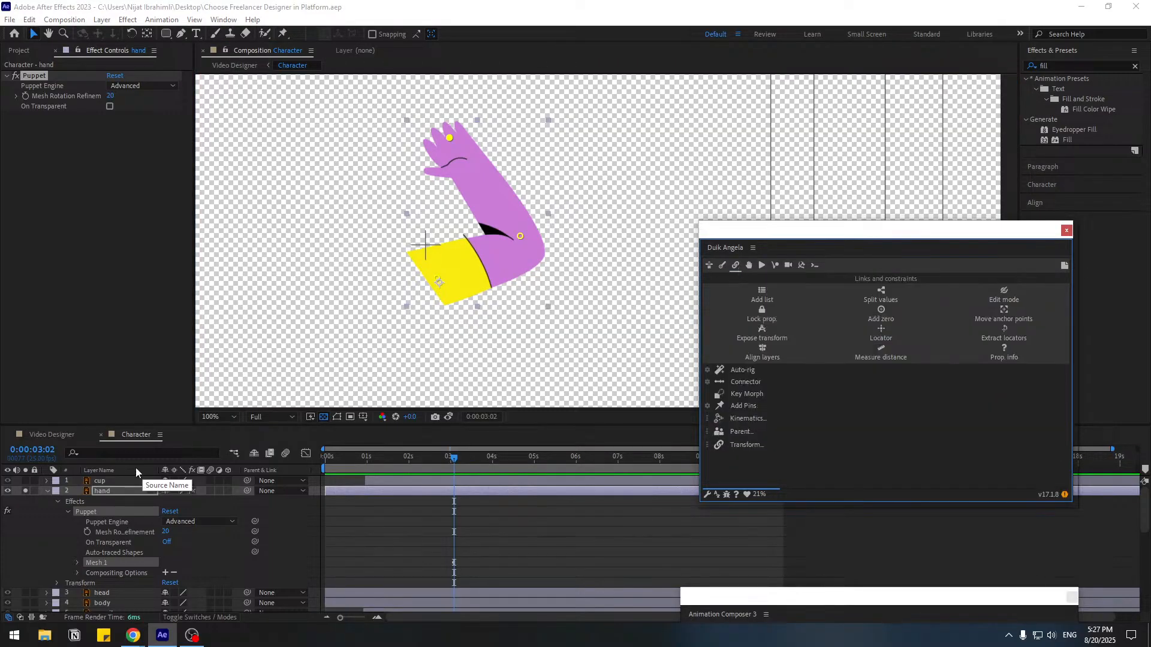
- Remove the Puppet effect and its pins from the hand layer
click(41, 531)
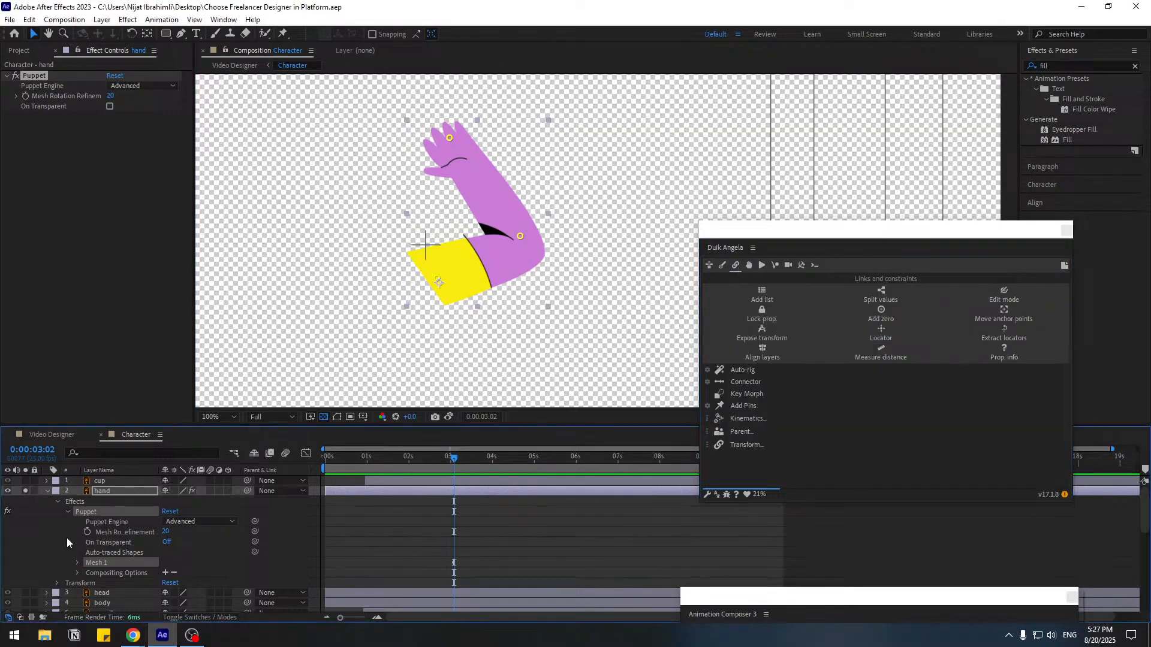
click(84, 513)
click(192, 522)
click(92, 511)
key(Delete)
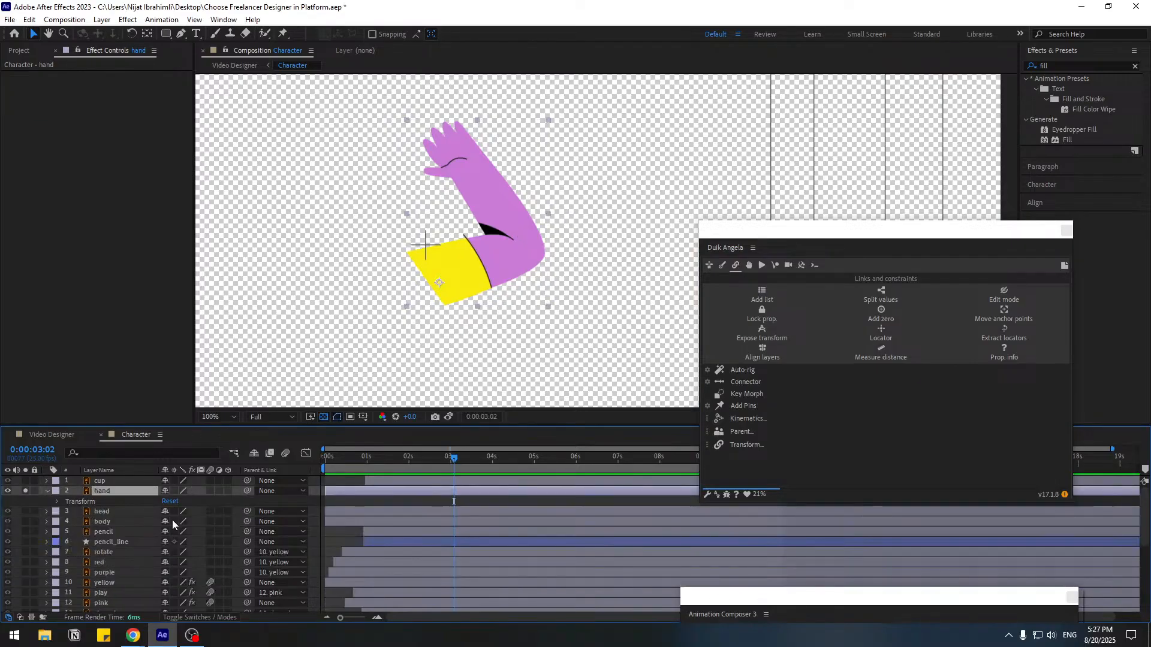
- Place three puppet pins on the hand layer: on the yellow sleeve, the elbow and the palm
click(70, 498)
click(95, 493)
click(283, 33)
click(441, 280)
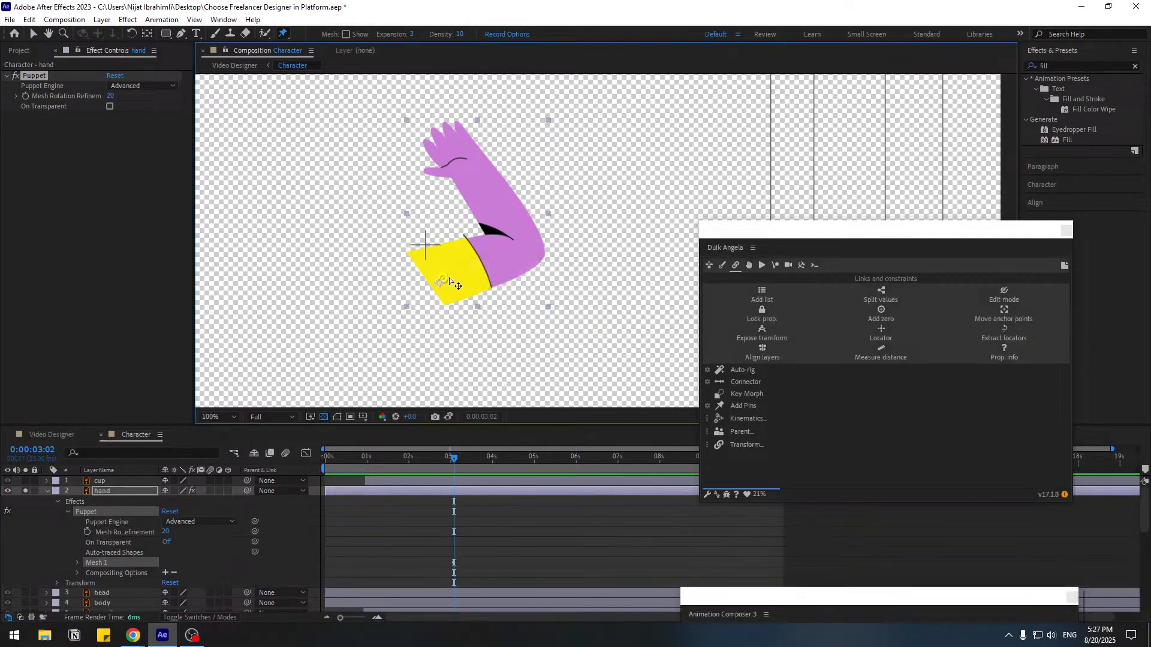
click(517, 240)
click(454, 141)
- Set the hand layer's Puppet Engine to Legacy and accept the engine-change warning
click(191, 522)
click(192, 536)
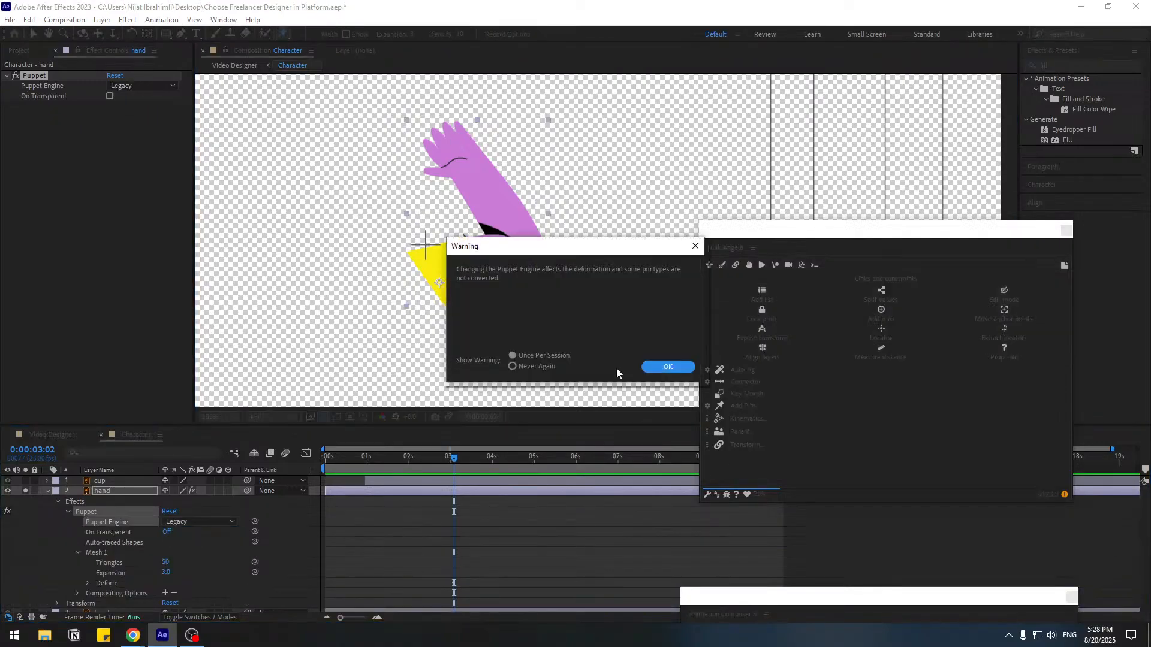
click(660, 369)
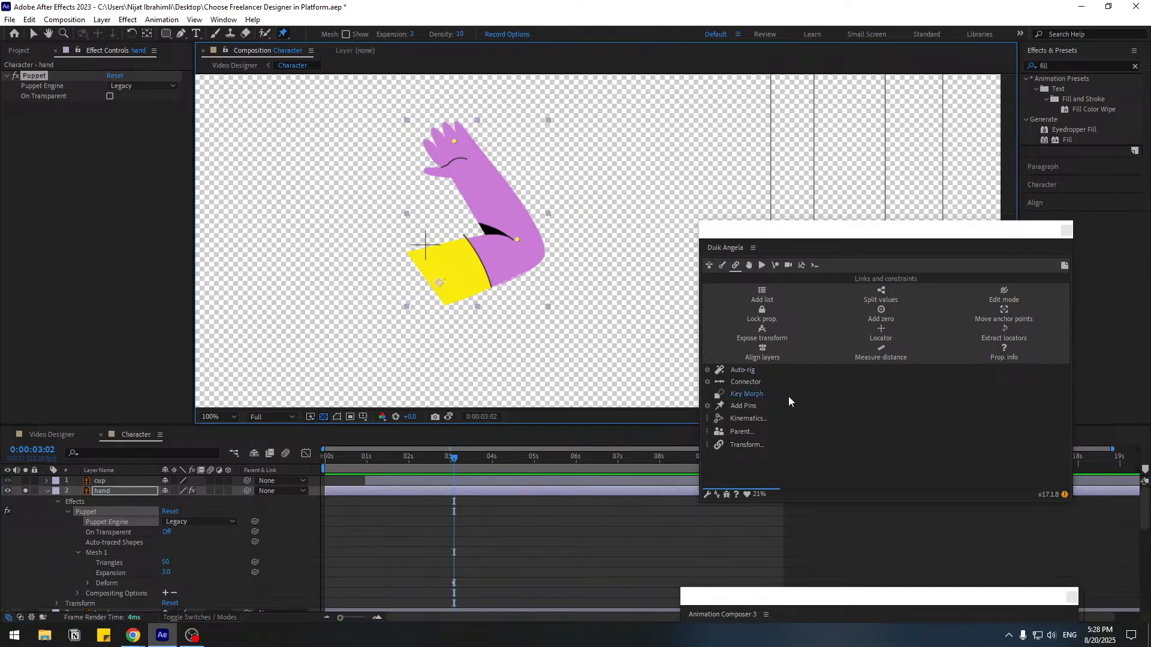
- Add Duik pin layers for the hand's three puppet pins, keeping the Puppet Engine on Legacy
click(742, 405)
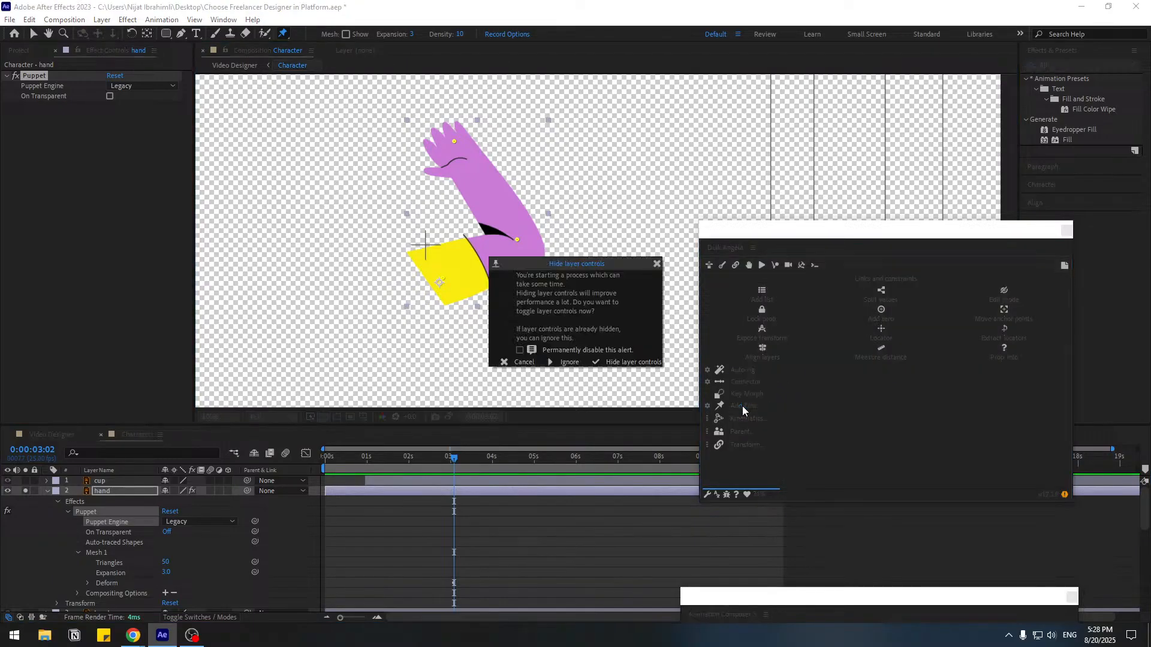
click(569, 362)
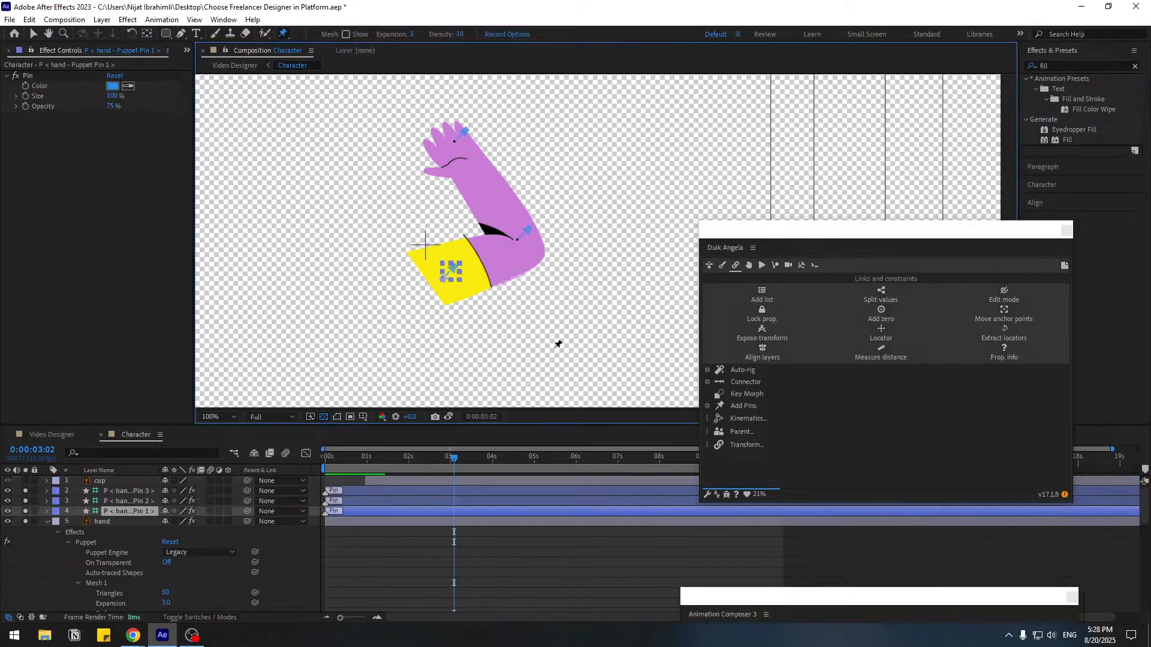
click(28, 33)
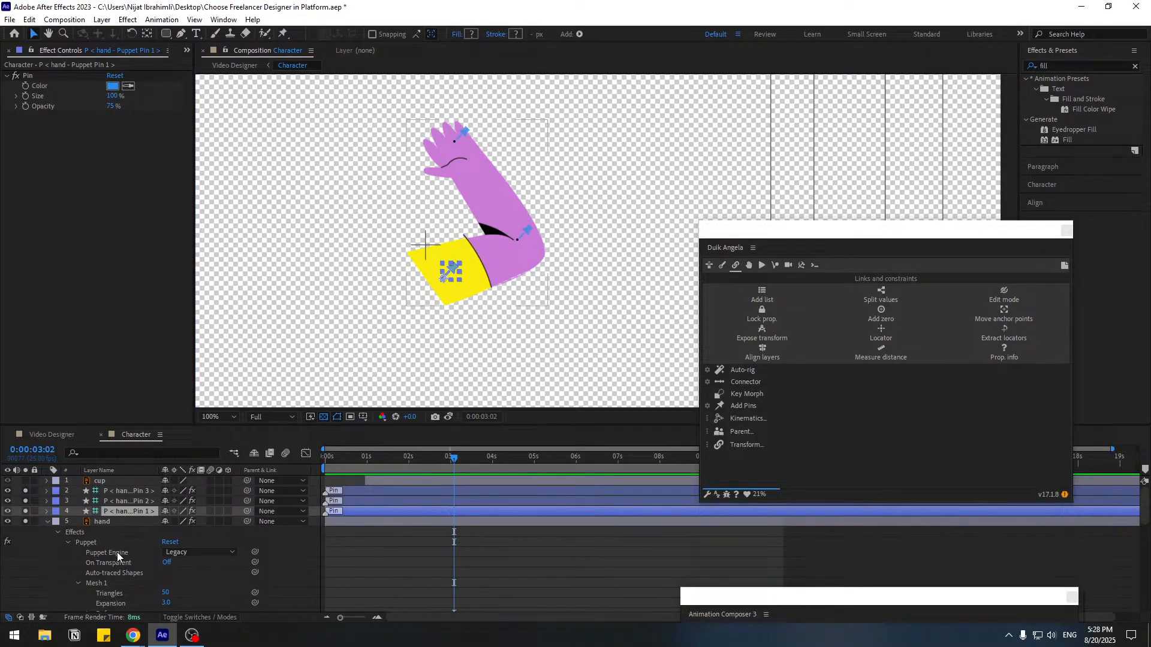
click(180, 552)
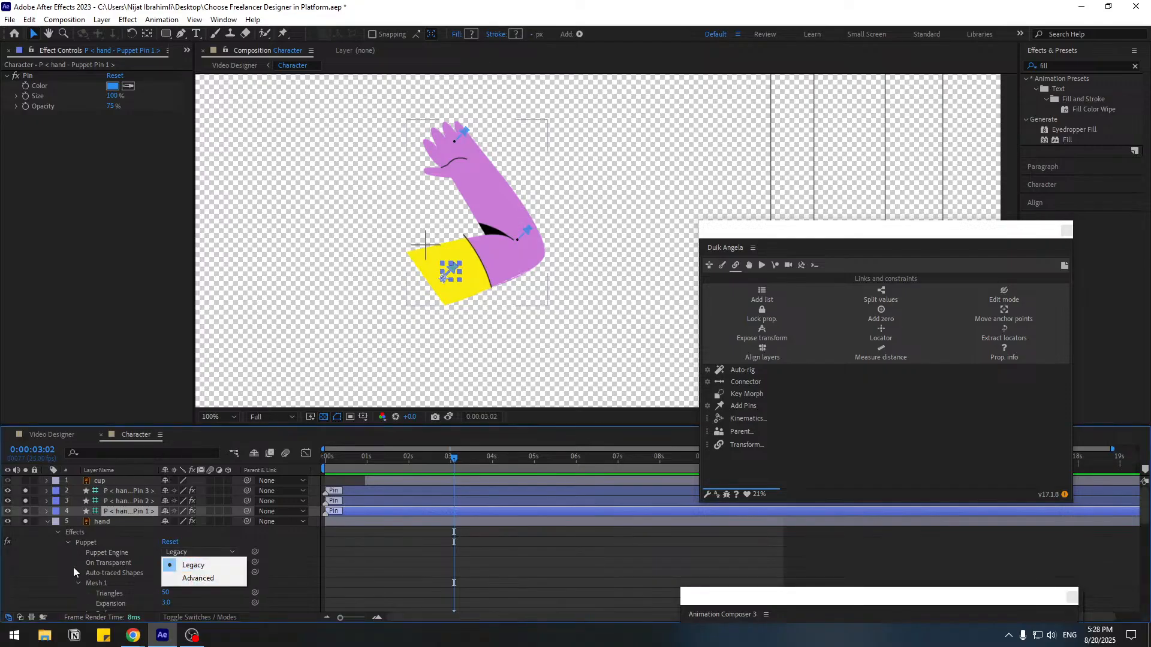
click(202, 570)
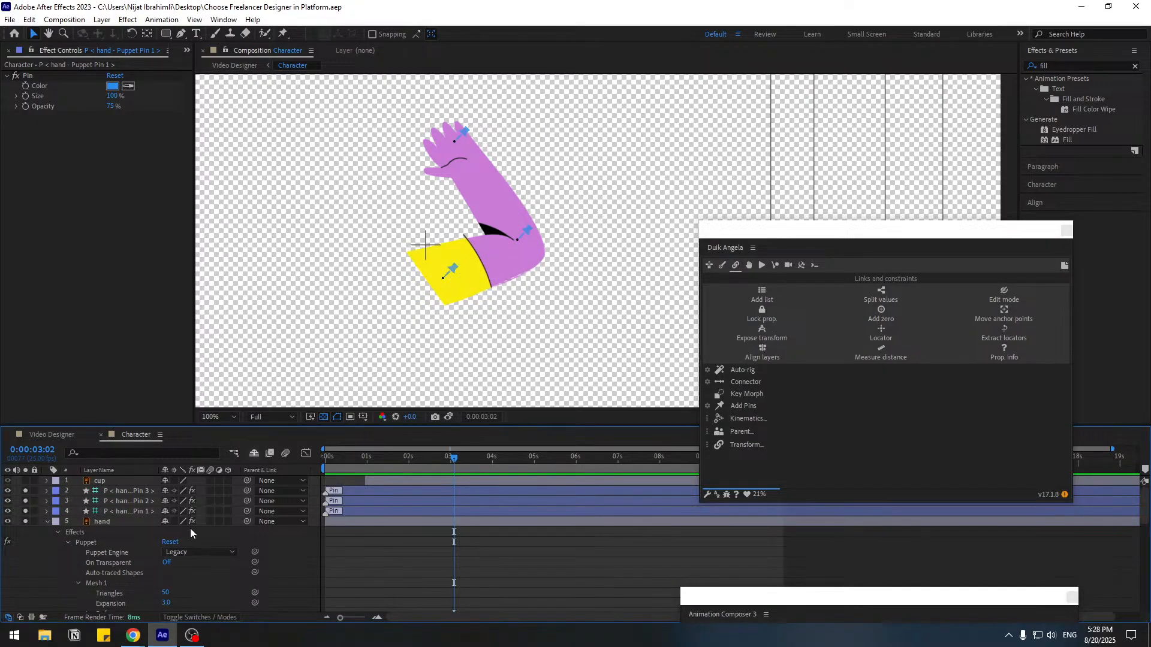
- Parent the hand's Puppet Pin 3 layer to Pin 2, and the Pin 2 layer to Pin 1
click(138, 492)
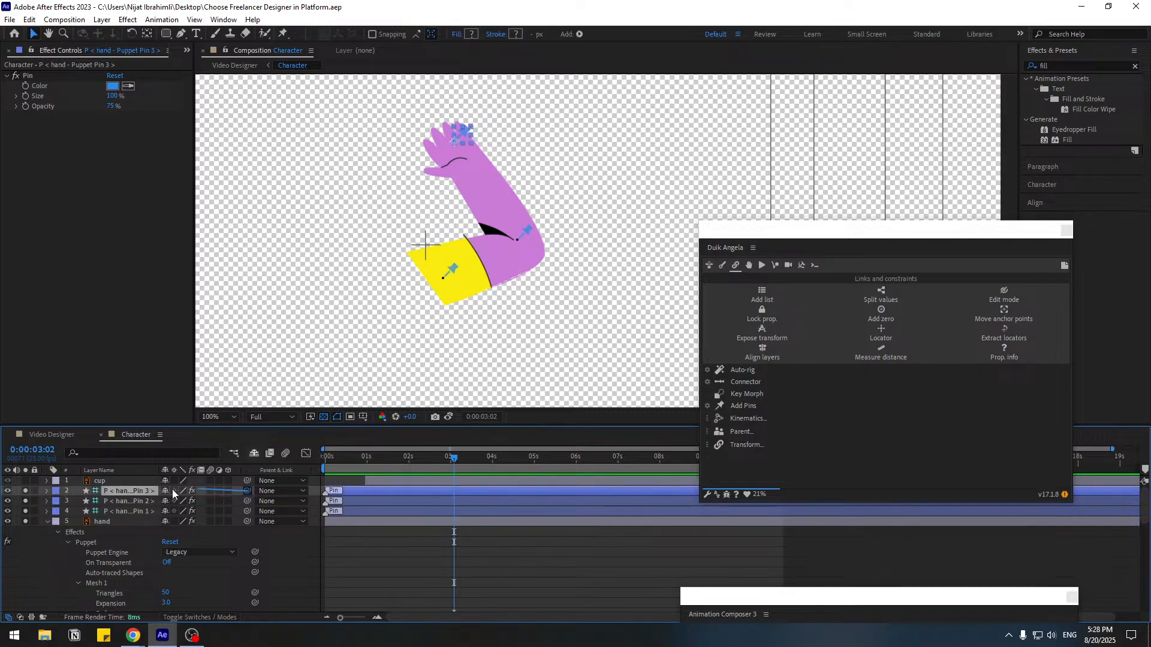
drag(171, 490, 120, 504)
click(120, 504)
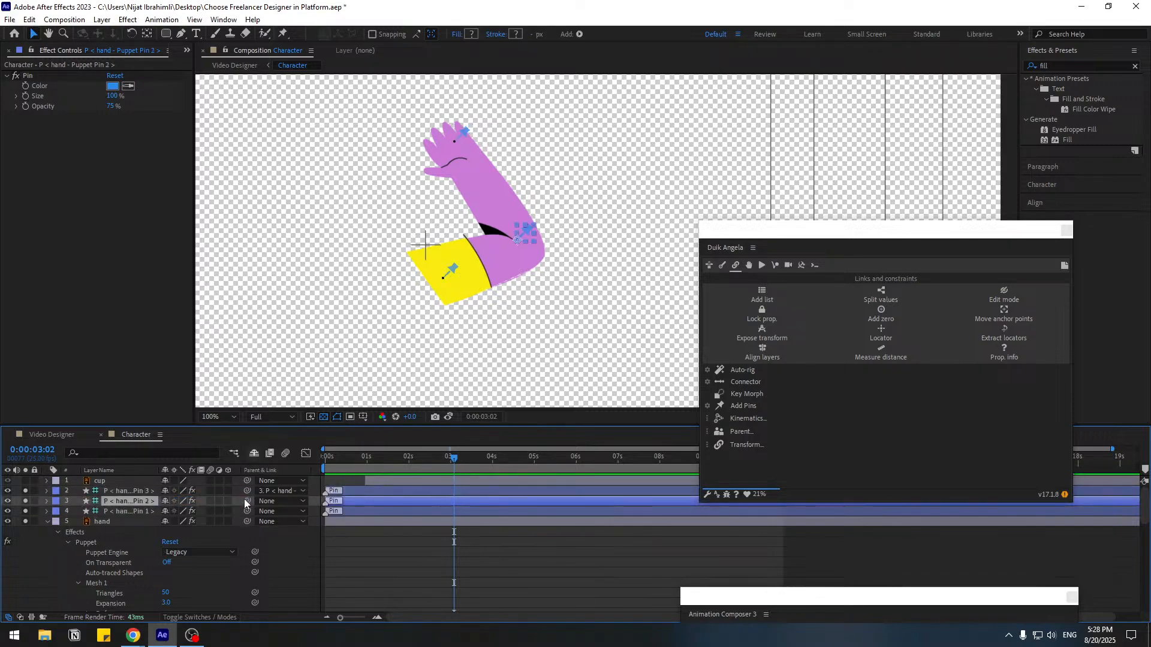
drag(246, 501, 120, 511)
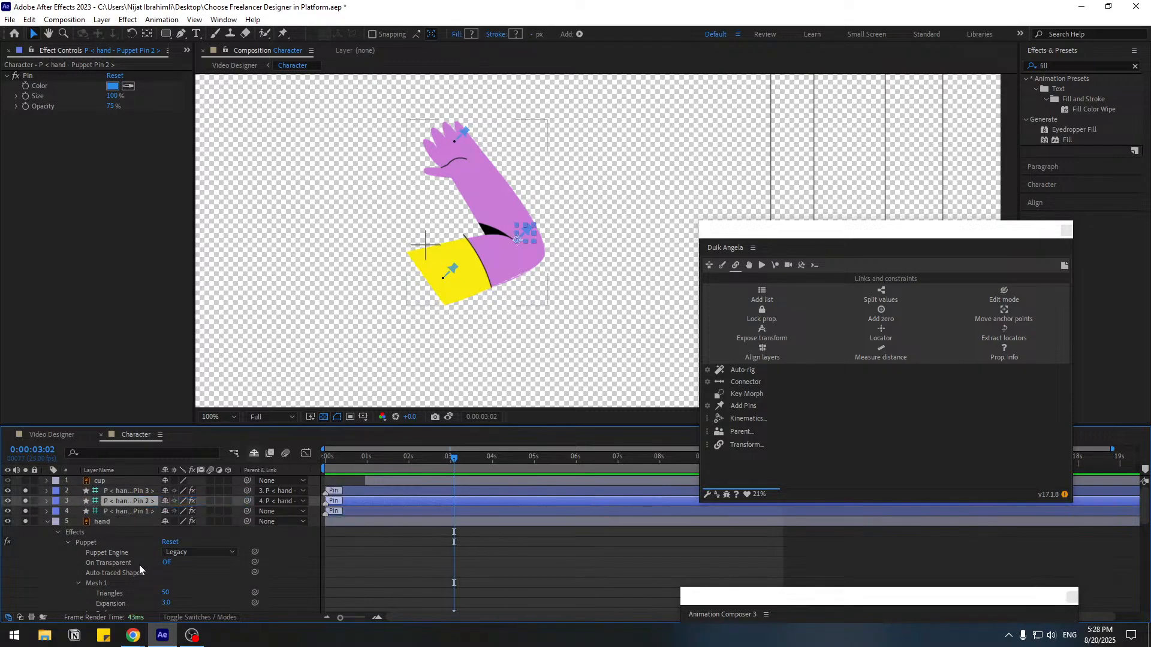
- Collapse the hand layer's properties and parent the hand's Puppet Pin 1 layer to the body layer
click(134, 512)
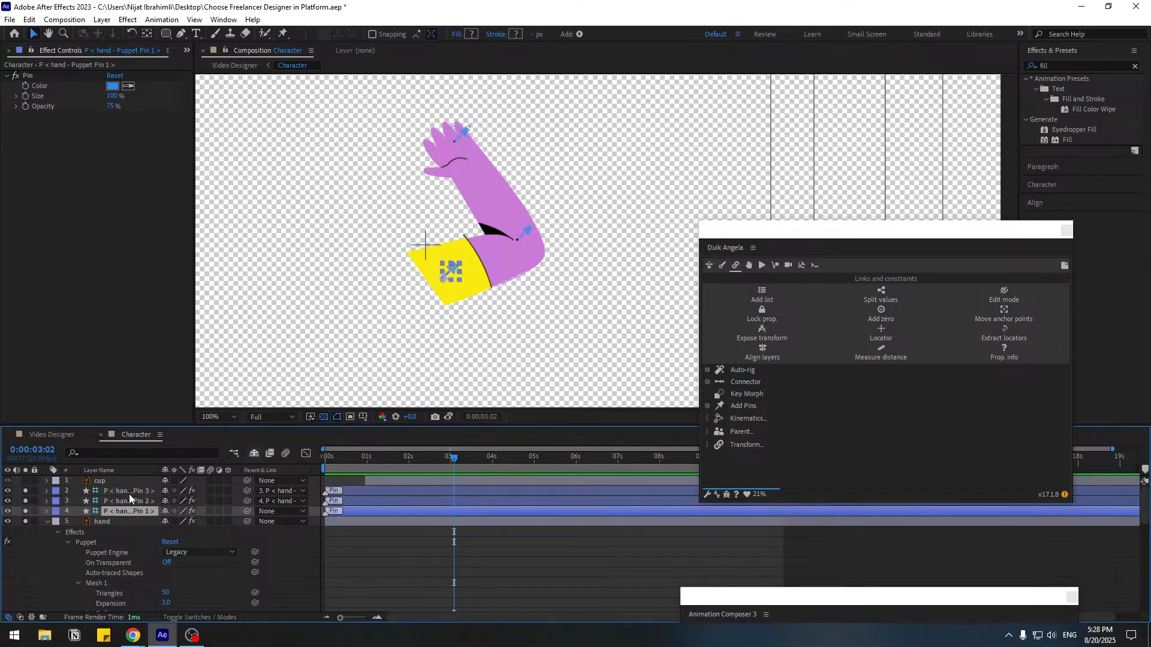
click(47, 522)
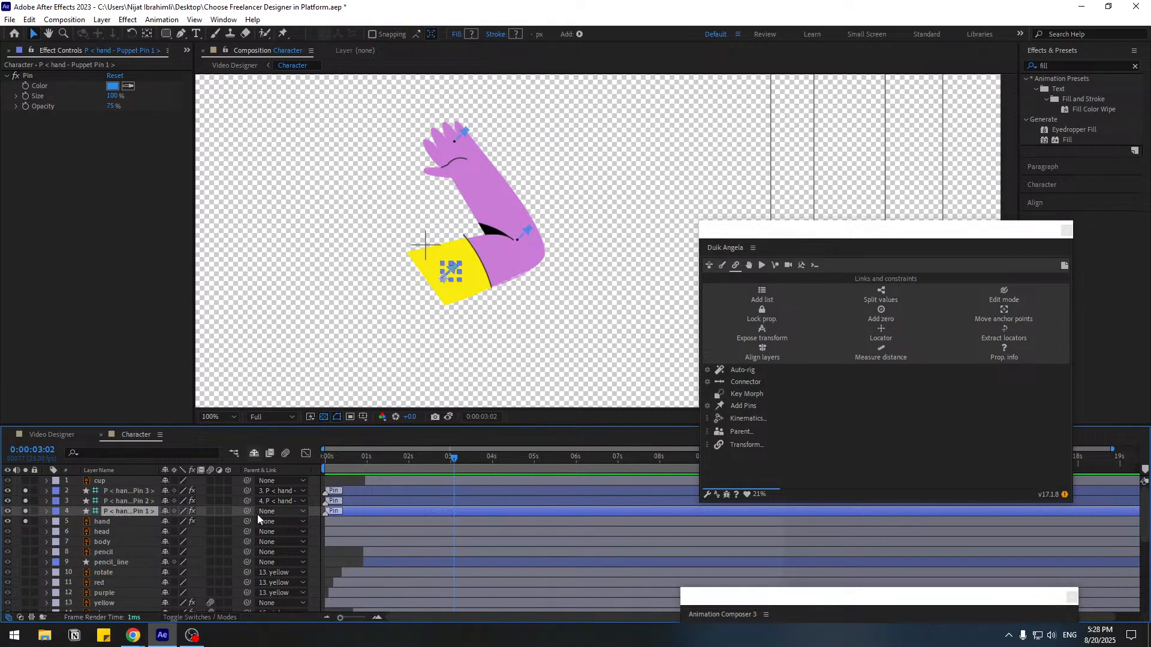
drag(138, 512, 106, 541)
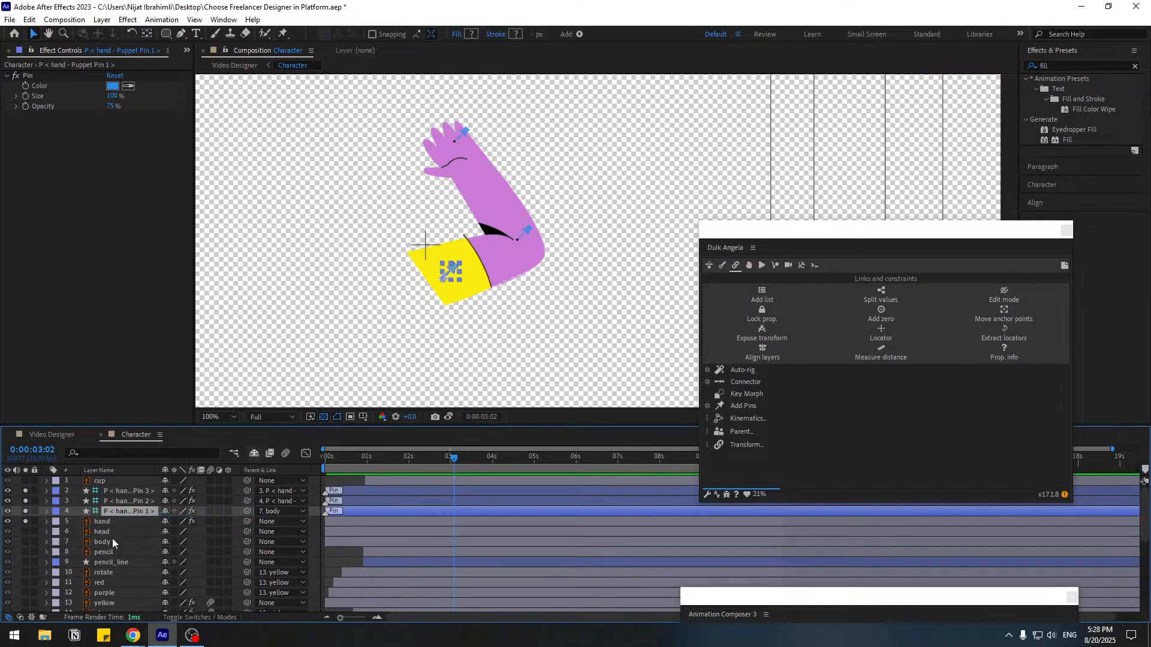
- Run Duik's Auto-rig on the hand's three pin layers to create an IK controller, and save the project
shift+click(118, 488)
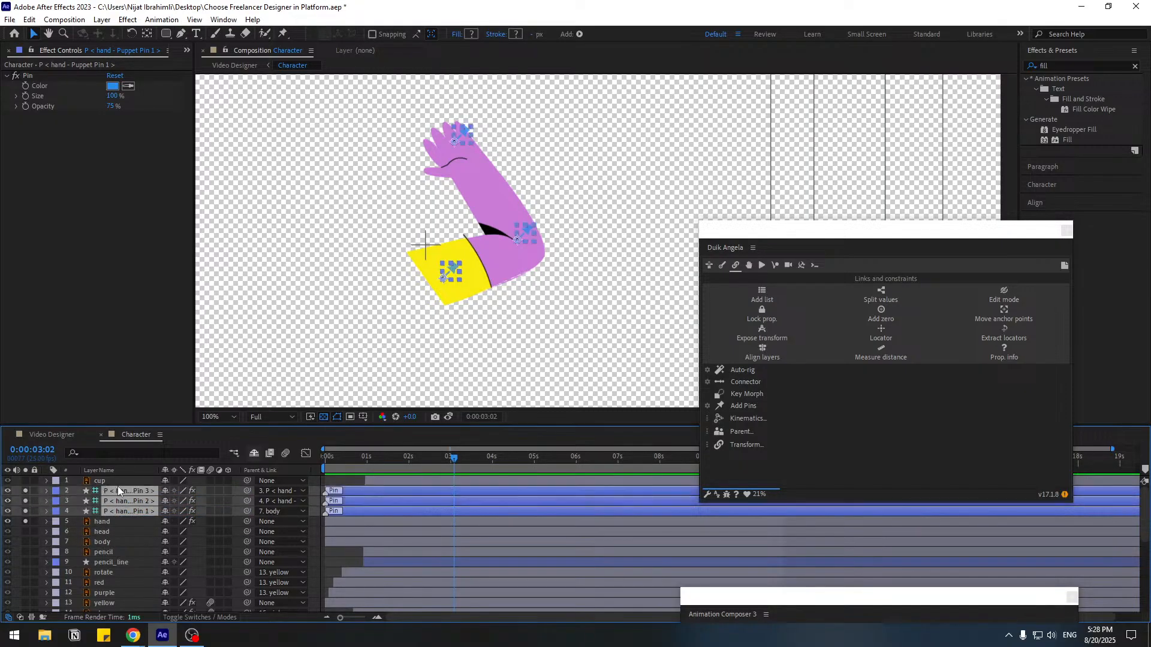
click(737, 368)
click(633, 364)
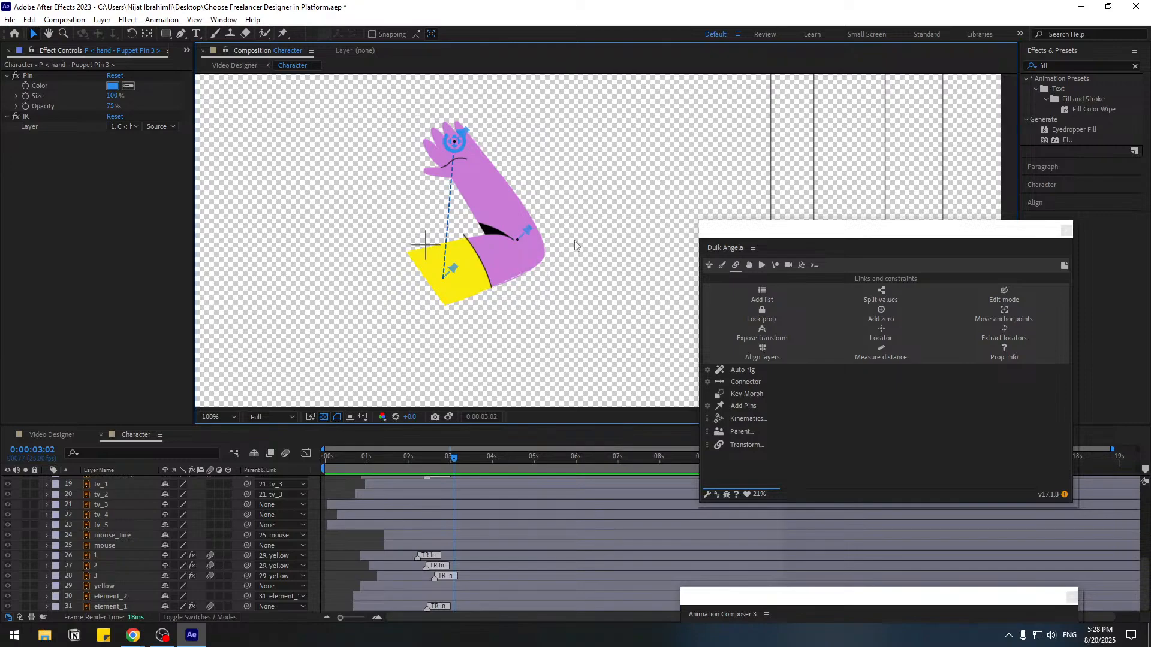
key(ctrl+s)
- Try moving the hand's IK controller to test how the arm bends
scroll(93, 517, up, 6)
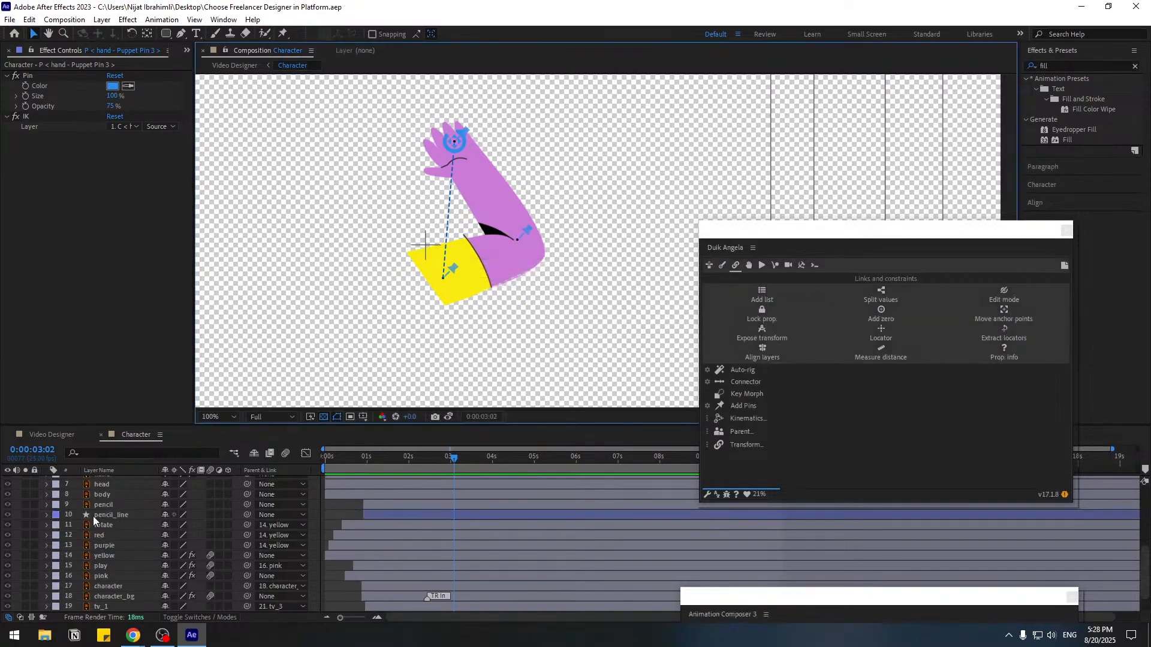
click(130, 480)
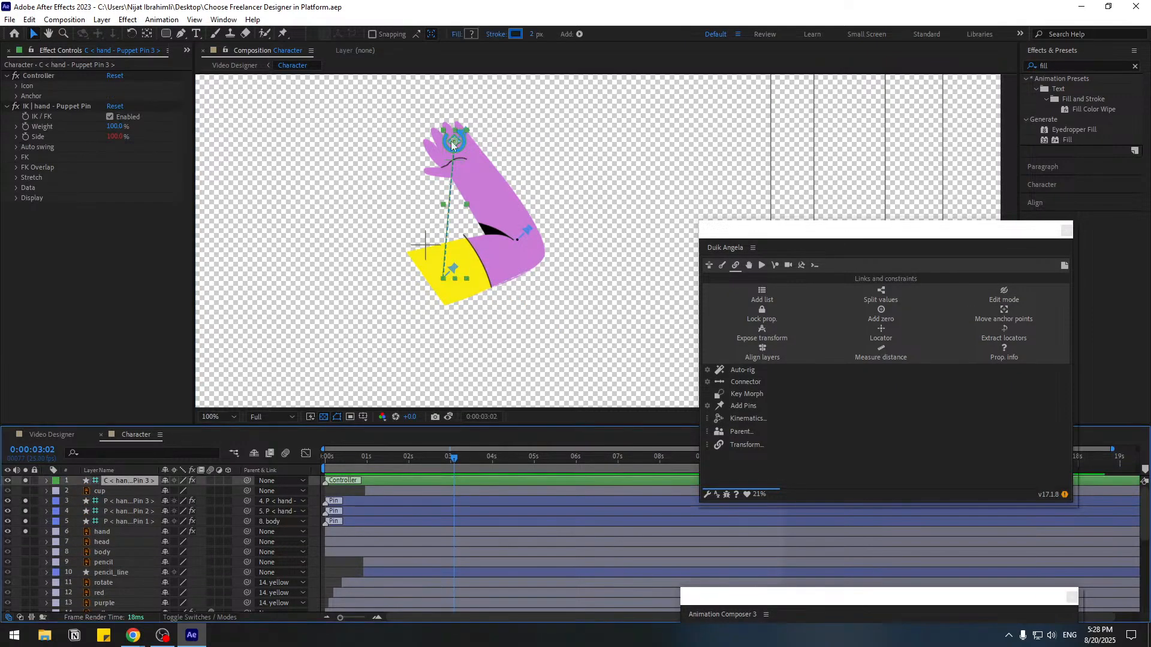
mouse_move(454, 143)
mouse_down()
mouse_move(476, 138)
mouse_move(440, 154)
mouse_up()
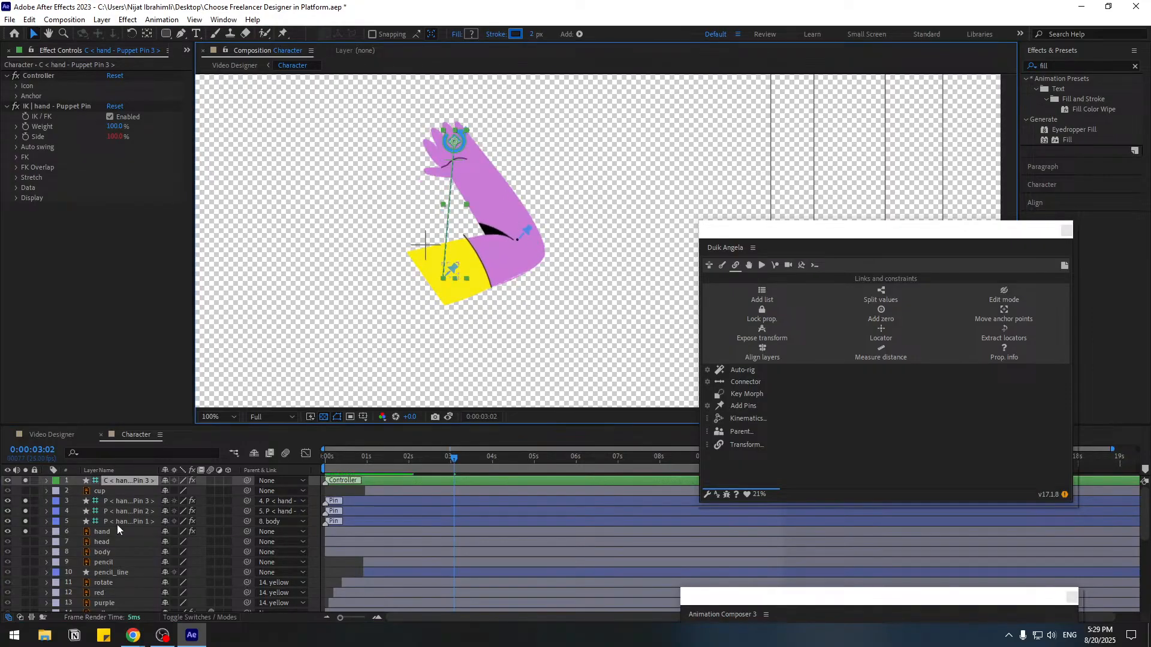
- Turn off solo on the controller, pin and hand layers, and move the body layer directly above the hand layer
drag(26, 481, 27, 528)
mouse_move(455, 137)
mouse_down()
mouse_move(433, 131)
mouse_move(461, 137)
mouse_up()
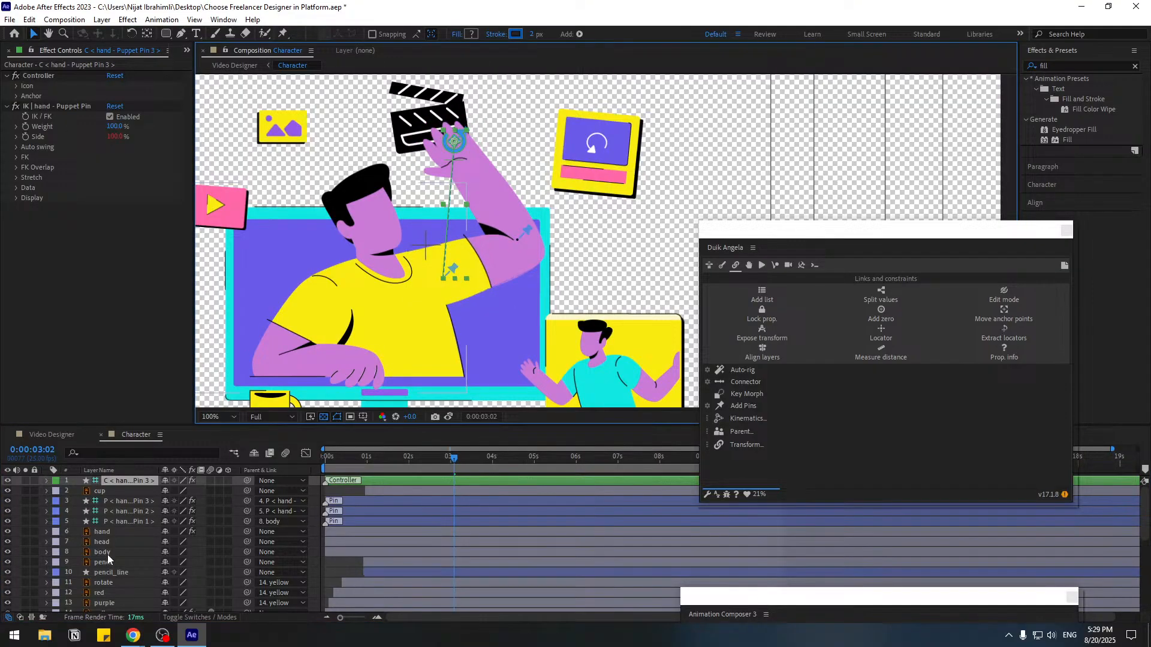
drag(107, 555, 115, 527)
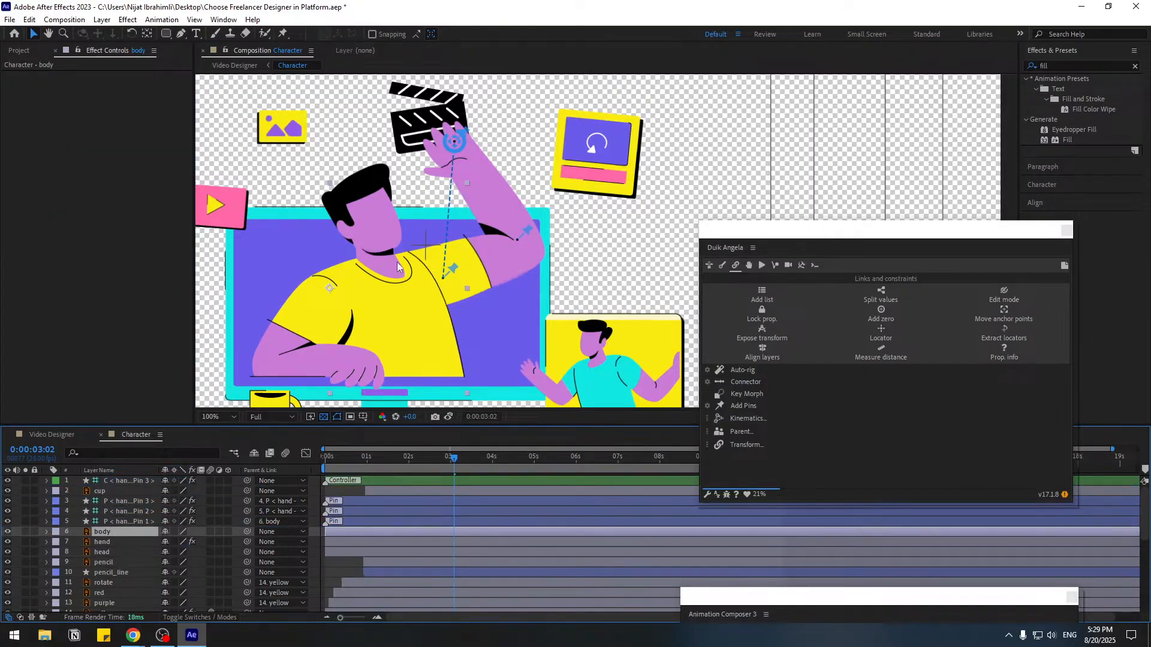
mouse_move(455, 147)
mouse_down()
mouse_move(441, 151)
mouse_move(455, 146)
mouse_up()
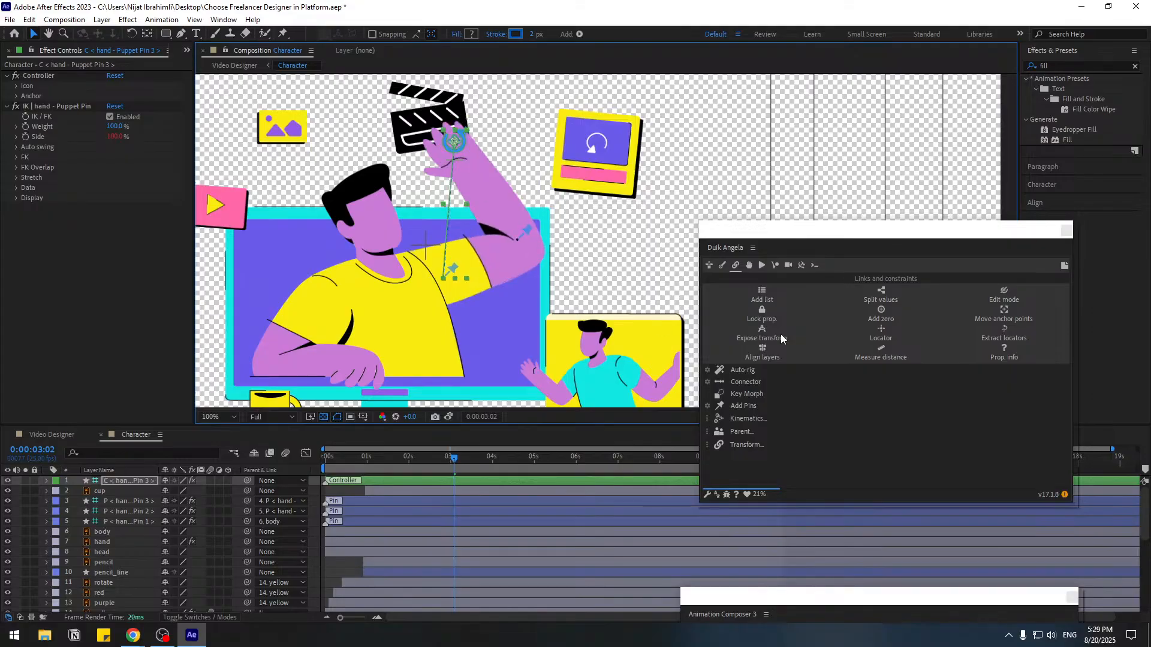
click(1067, 232)
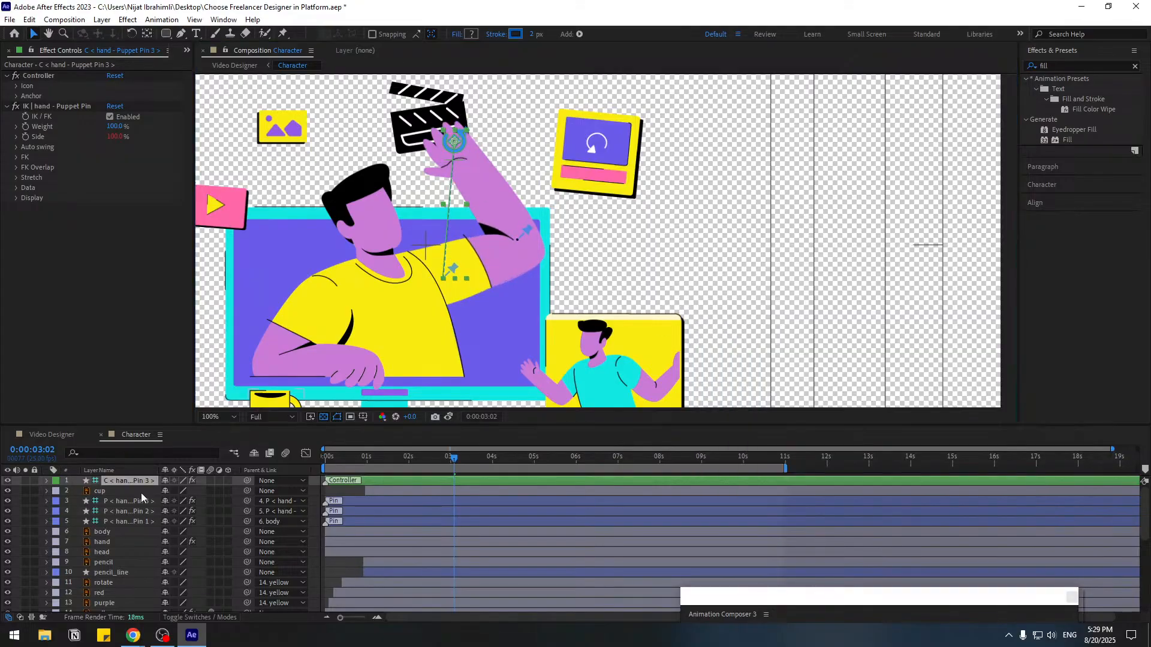
- Parent the head layer to the body layer
click(105, 532)
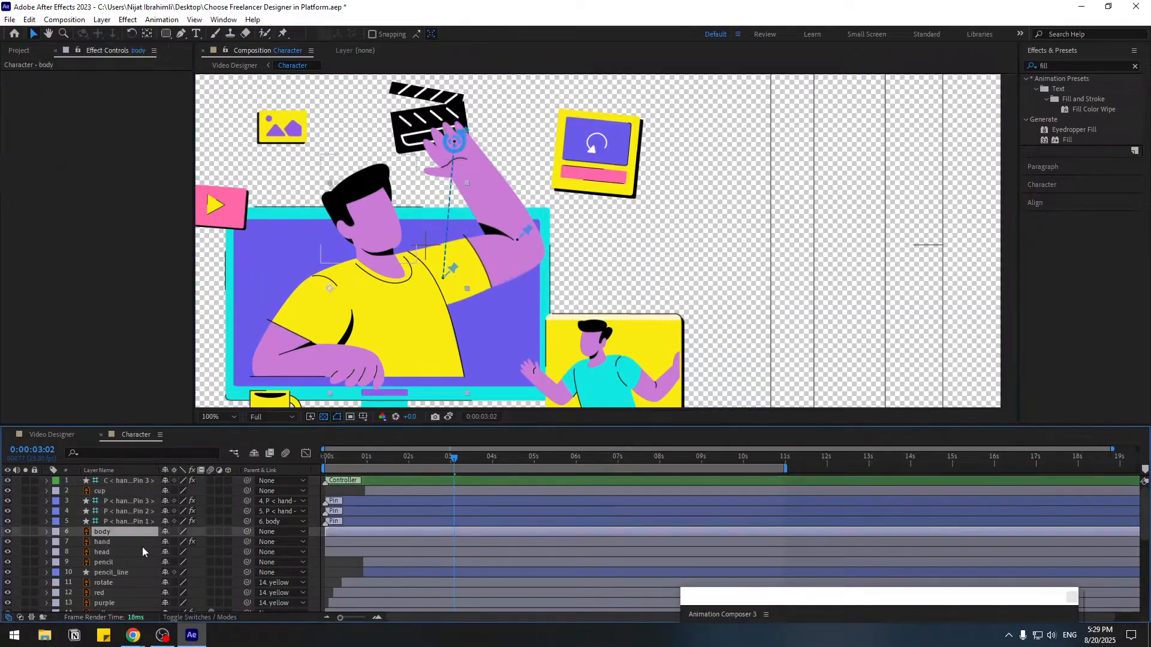
click(103, 552)
drag(247, 552, 106, 532)
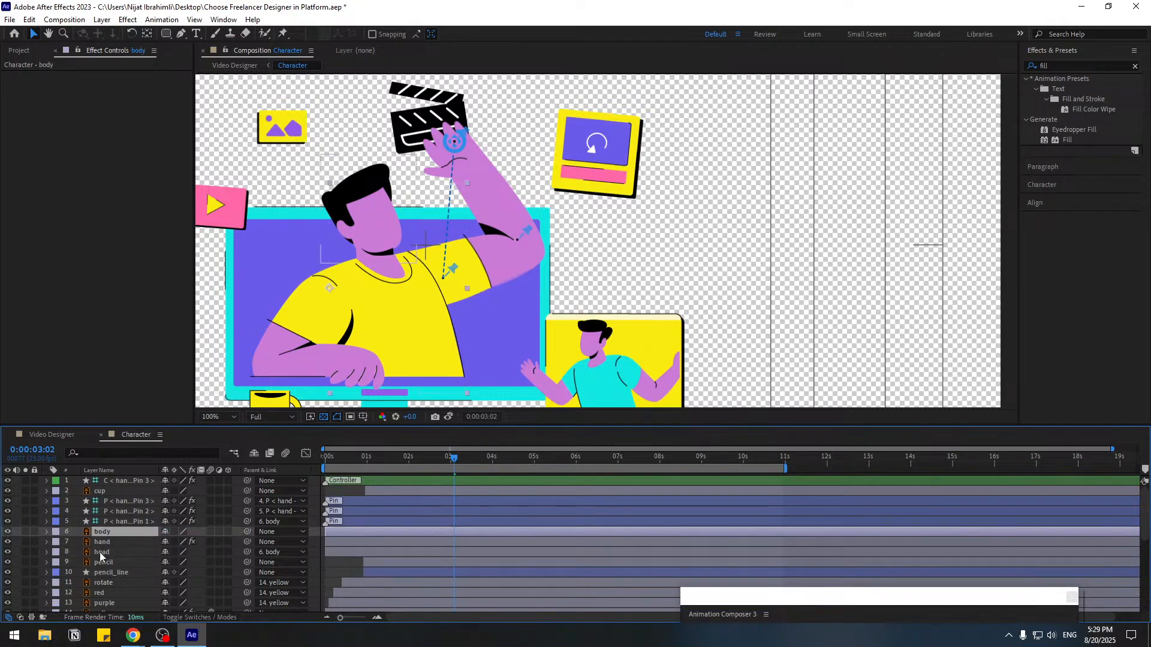
- Move the body layer's anchor point to the base of the torso, beside the resting hand, and save the project
click(147, 33)
drag(329, 287, 395, 379)
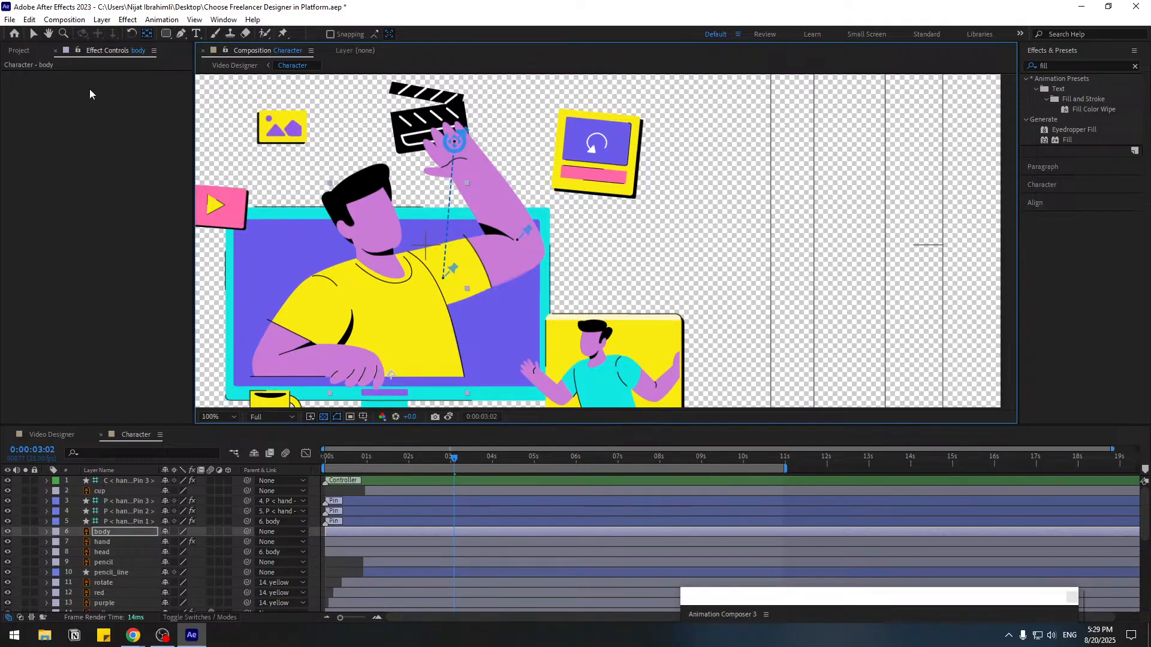
click(34, 36)
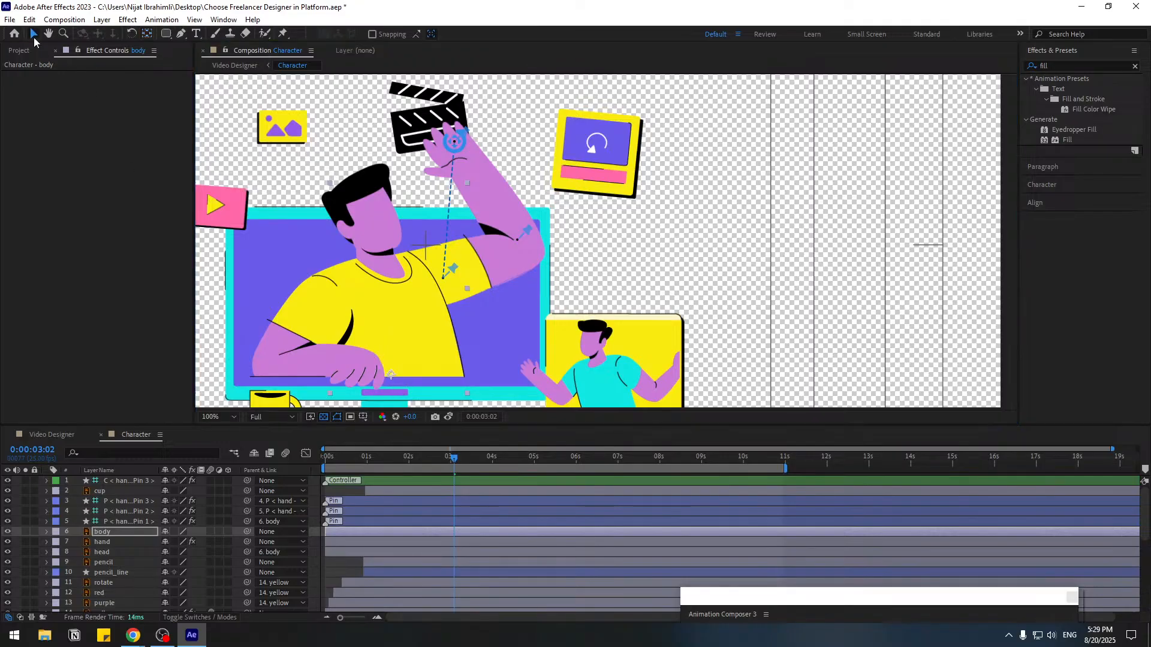
click(108, 535)
key(ctrl+s)
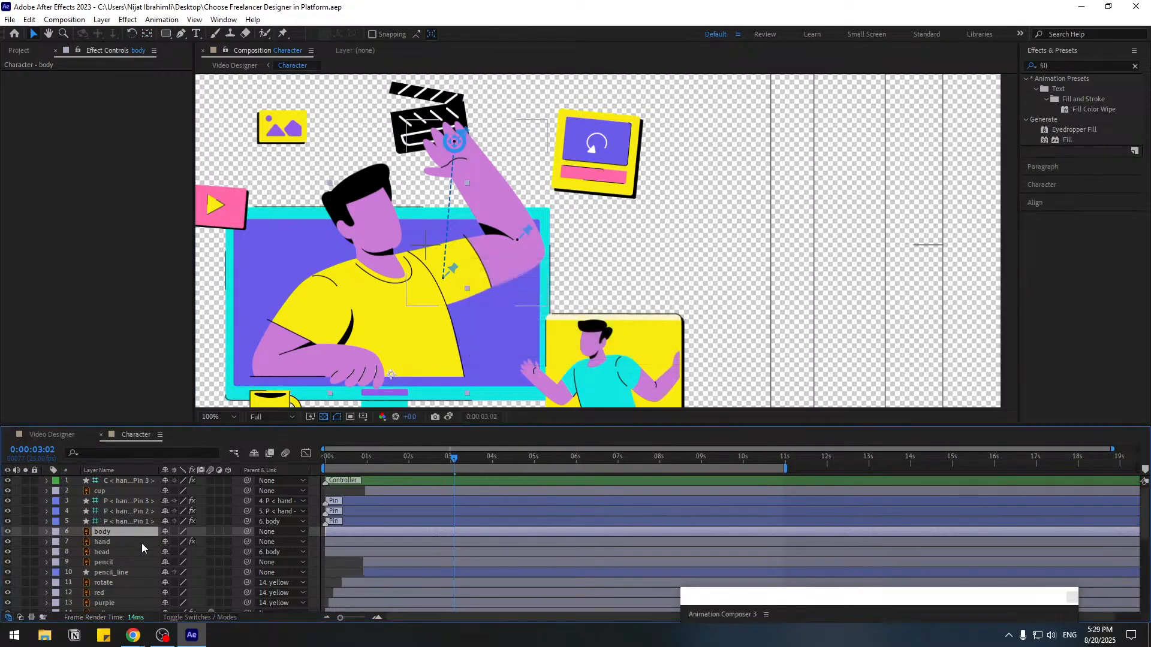
- Pre-compose the hand's controller, its three pin layers, and the body, hand and head layers into a new composition named character-Rig
shift+click(109, 483)
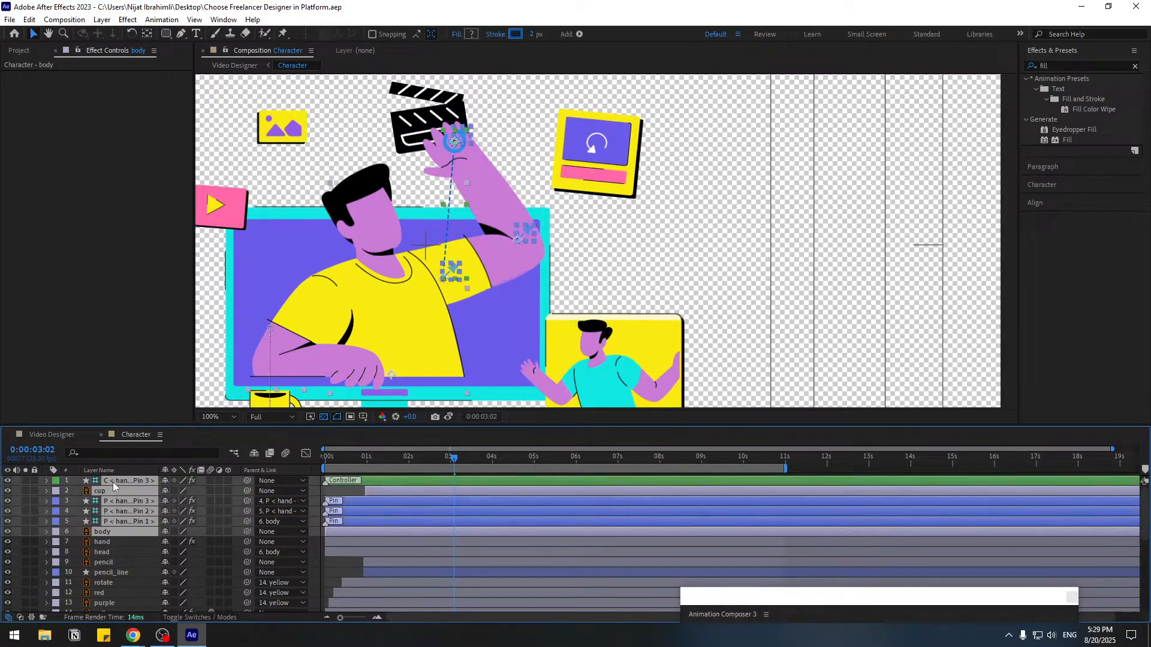
click(107, 542)
click(102, 552)
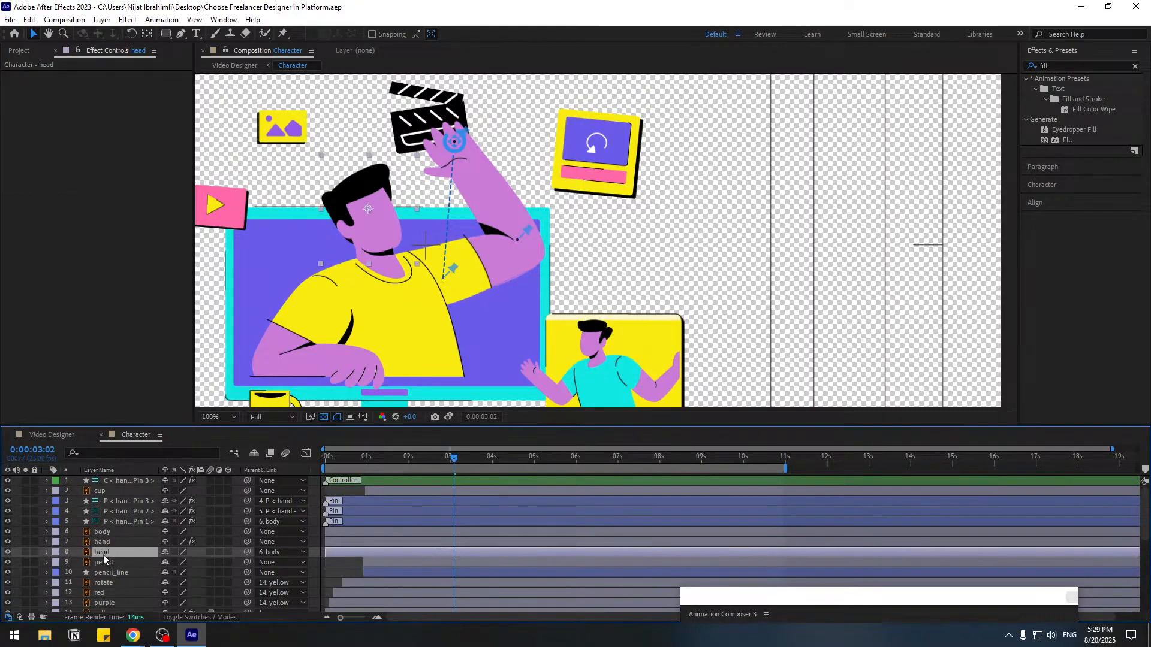
shift+click(106, 521)
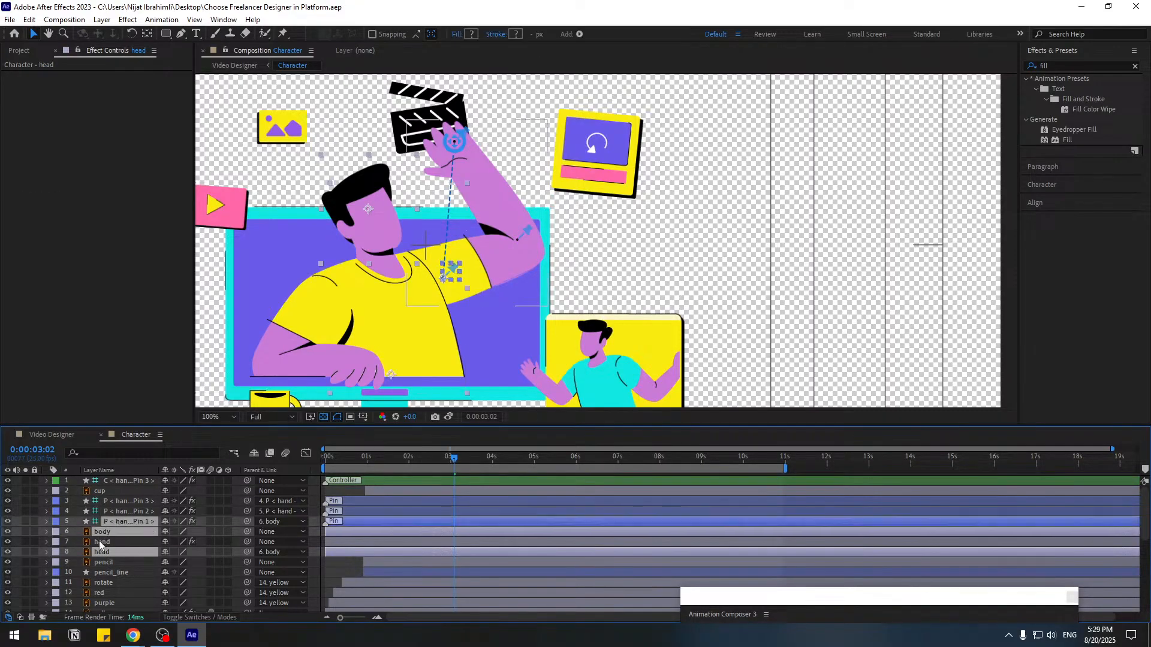
ctrl+click(106, 512)
ctrl+click(105, 509)
ctrl+click(115, 502)
ctrl+click(115, 509)
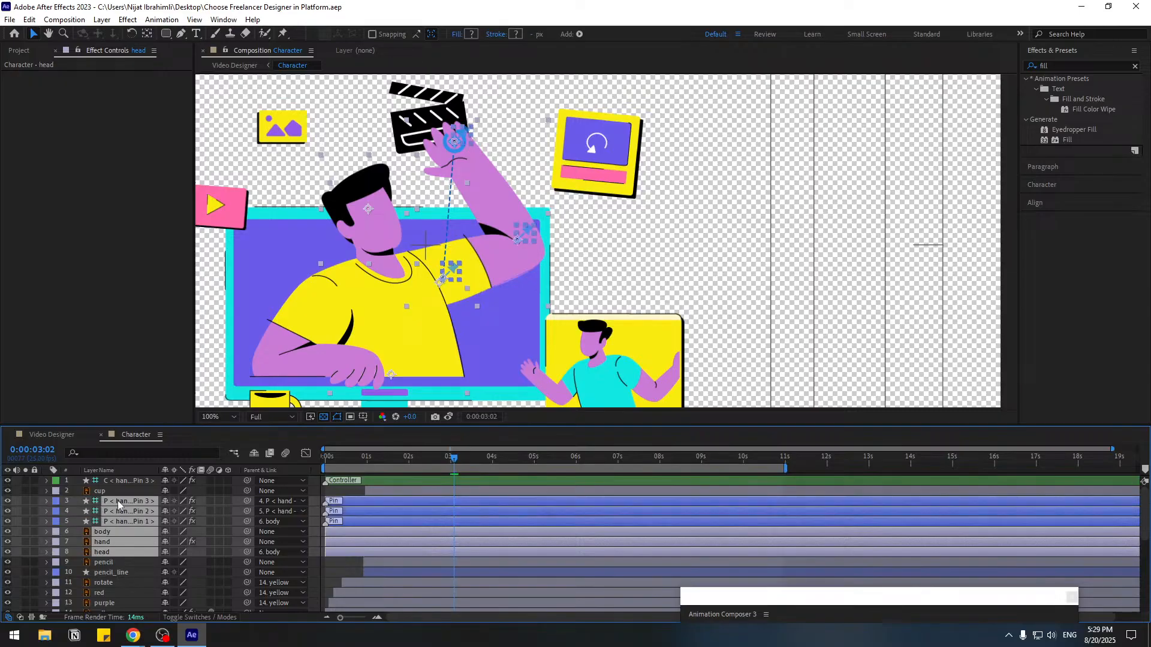
ctrl+click(118, 480)
right_click(118, 527)
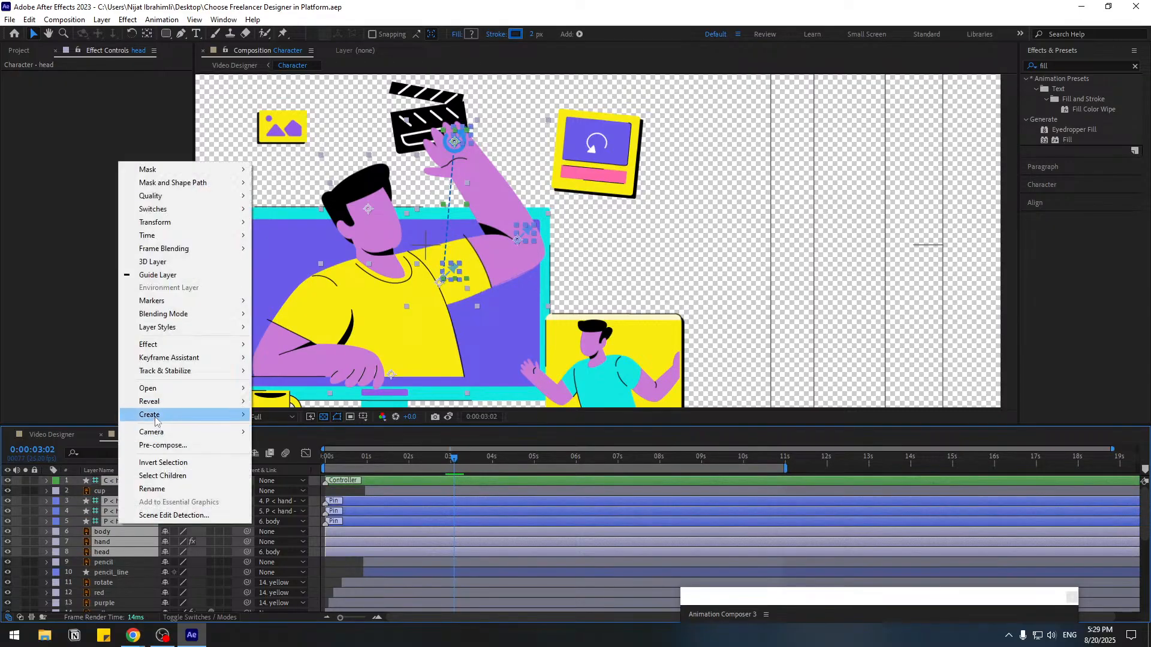
click(160, 442)
text(character-Rig)
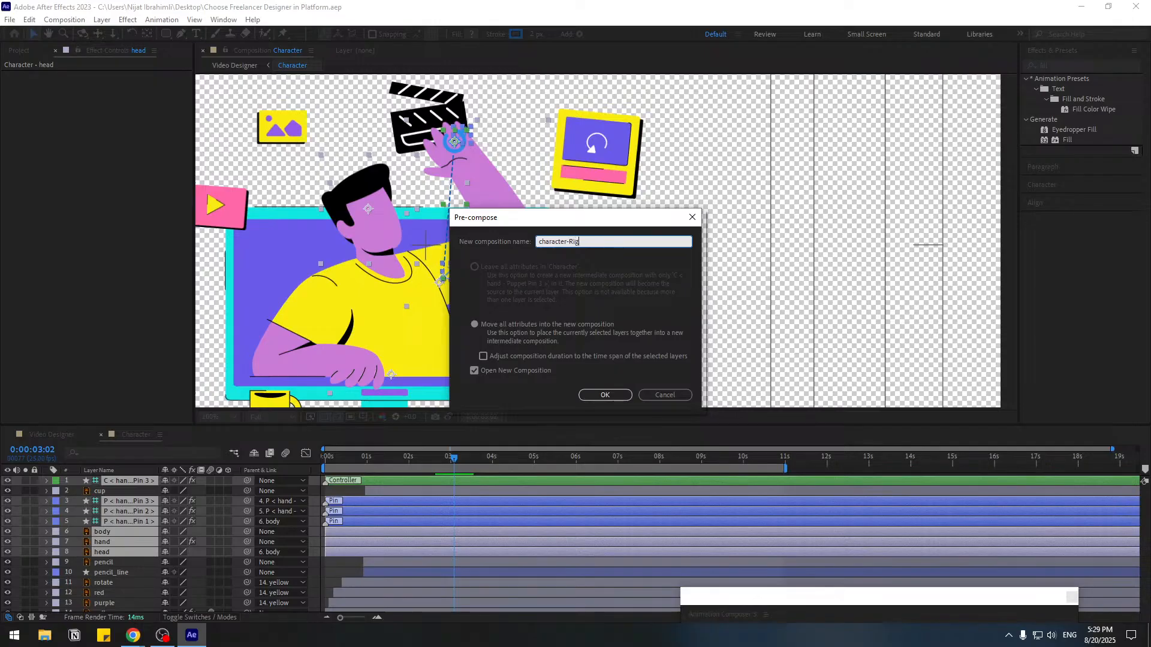
click(605, 394)
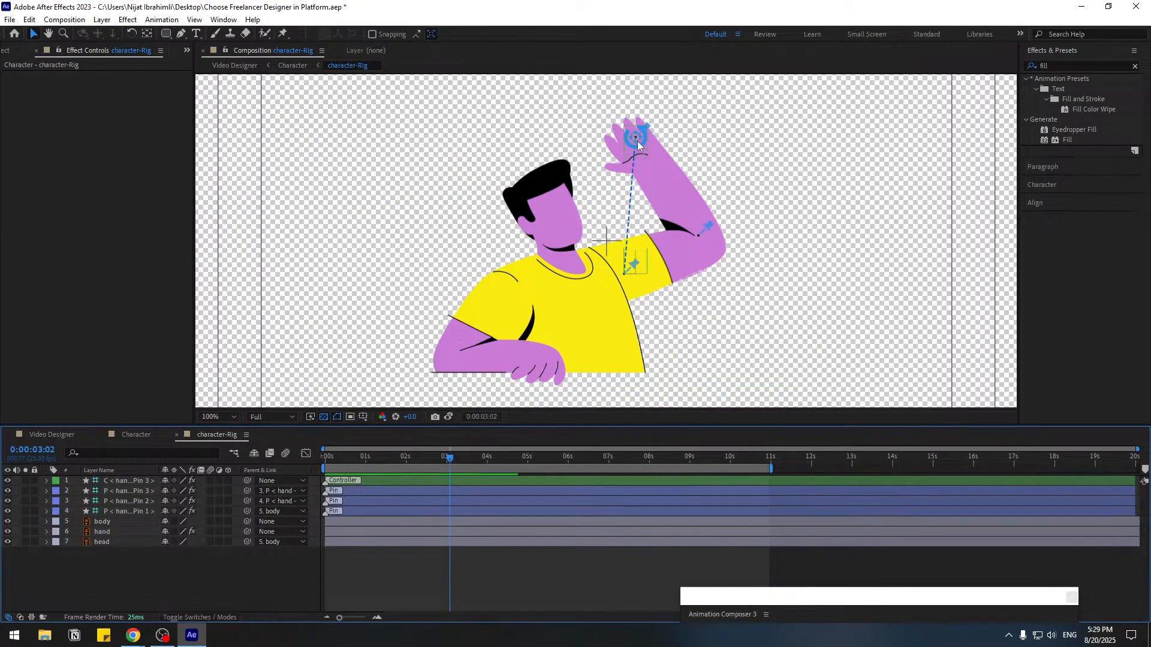
- Test the hand's IK controller inside the character-Rig composition, restore its position and save the project
click(636, 141)
mouse_move(634, 143)
mouse_down()
mouse_move(653, 139)
mouse_move(641, 141)
mouse_up()
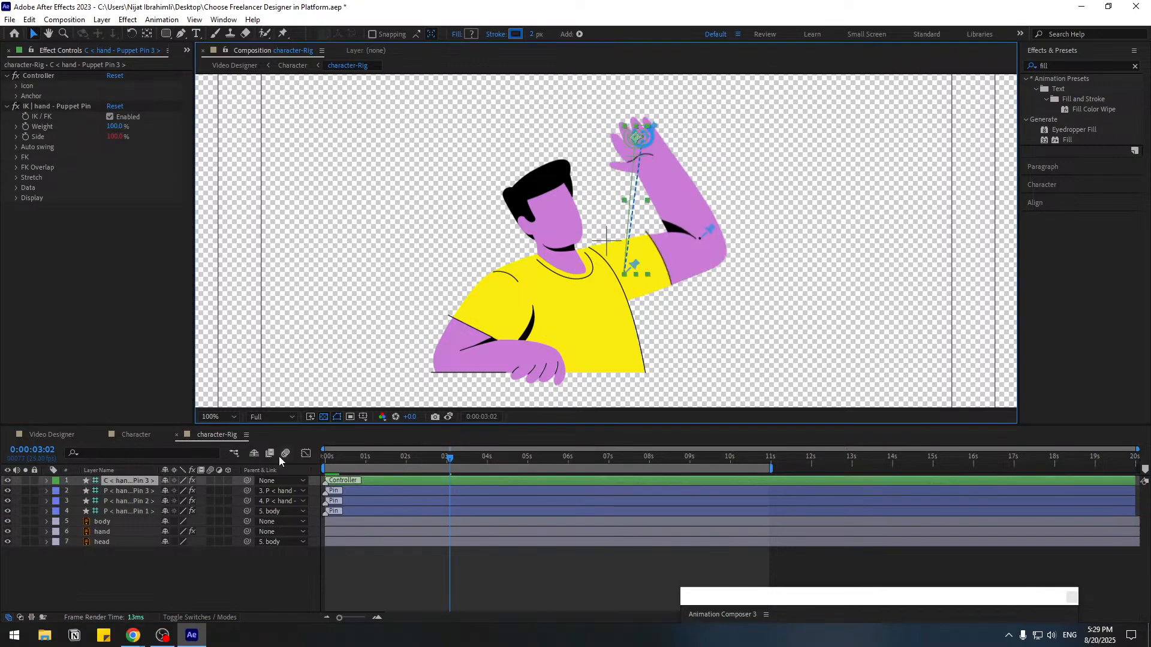
key(ctrl+s)
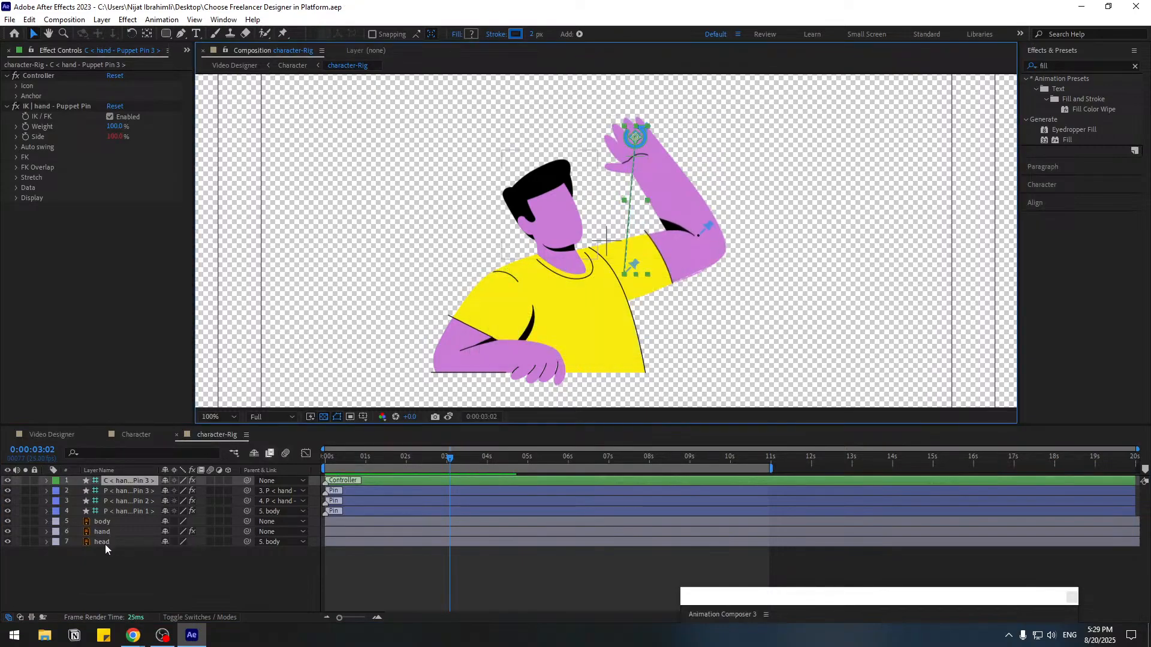
- Solo the head layer to move its anchor point down to the chin, and turn solo off again
click(106, 542)
key(period)
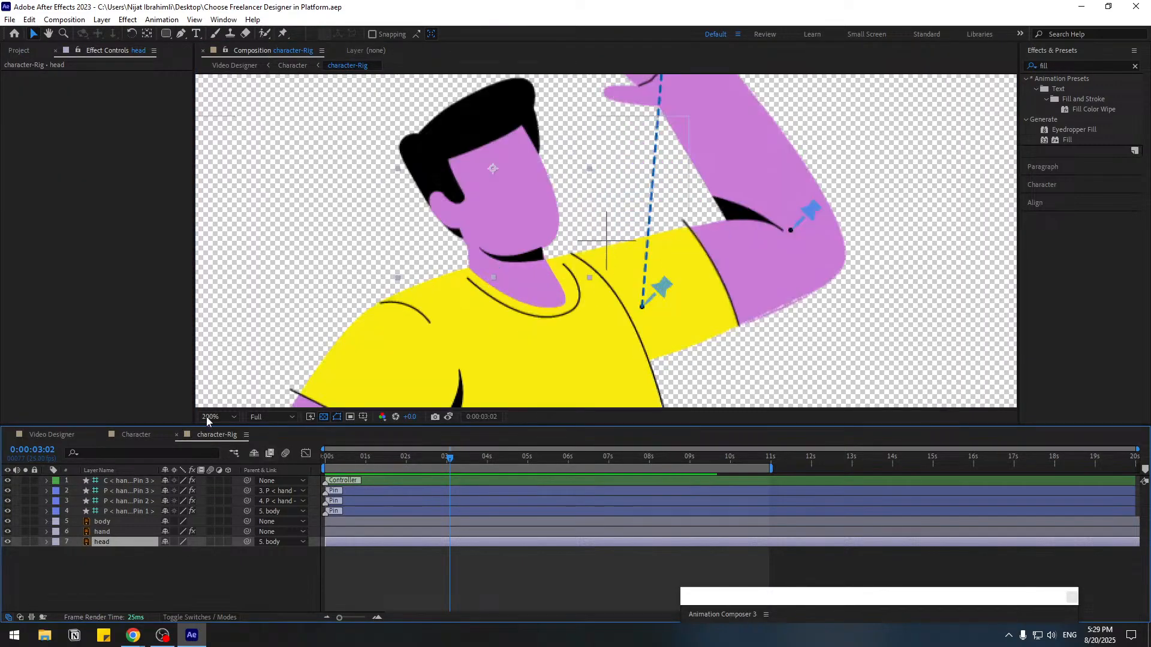
click(26, 541)
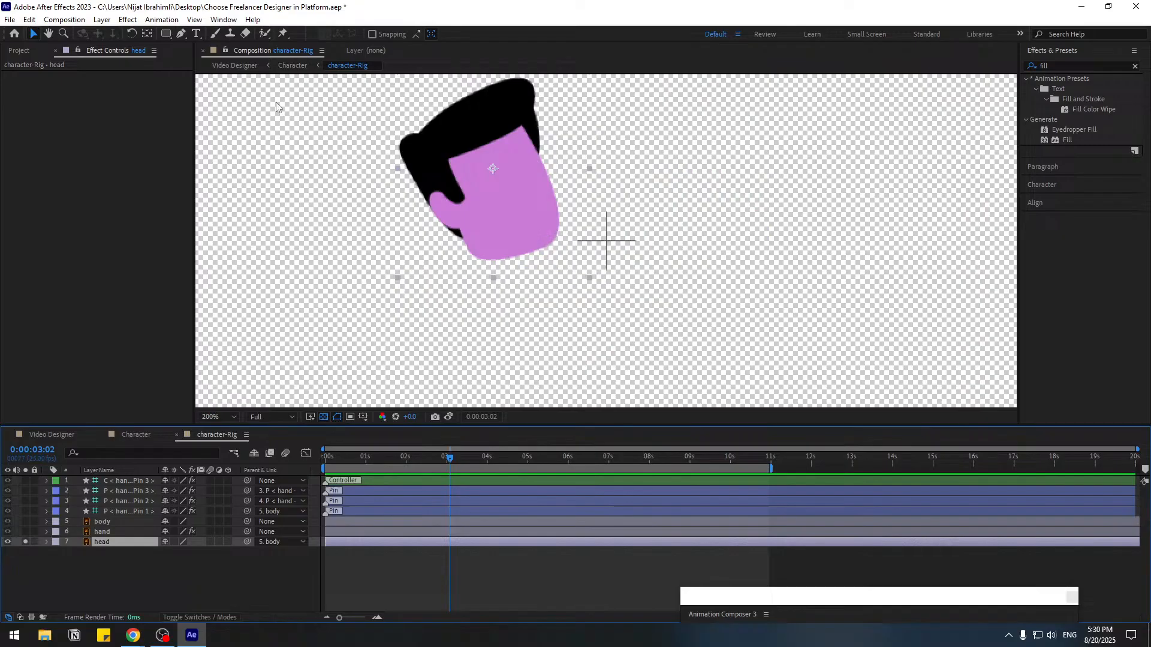
click(147, 33)
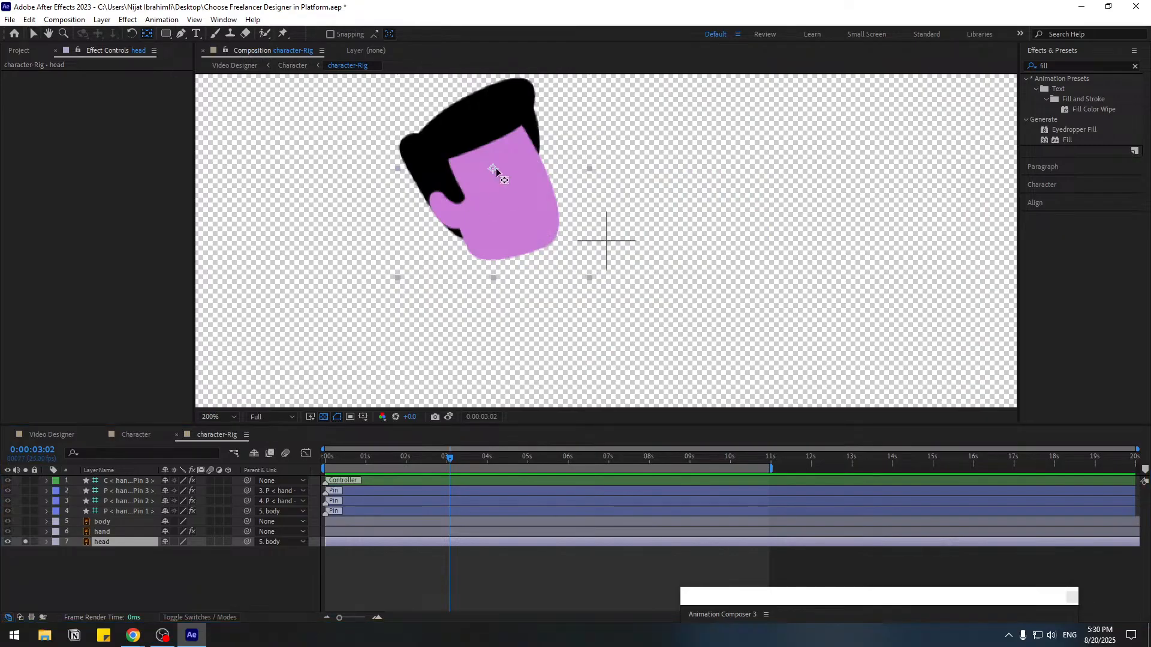
drag(495, 171, 508, 239)
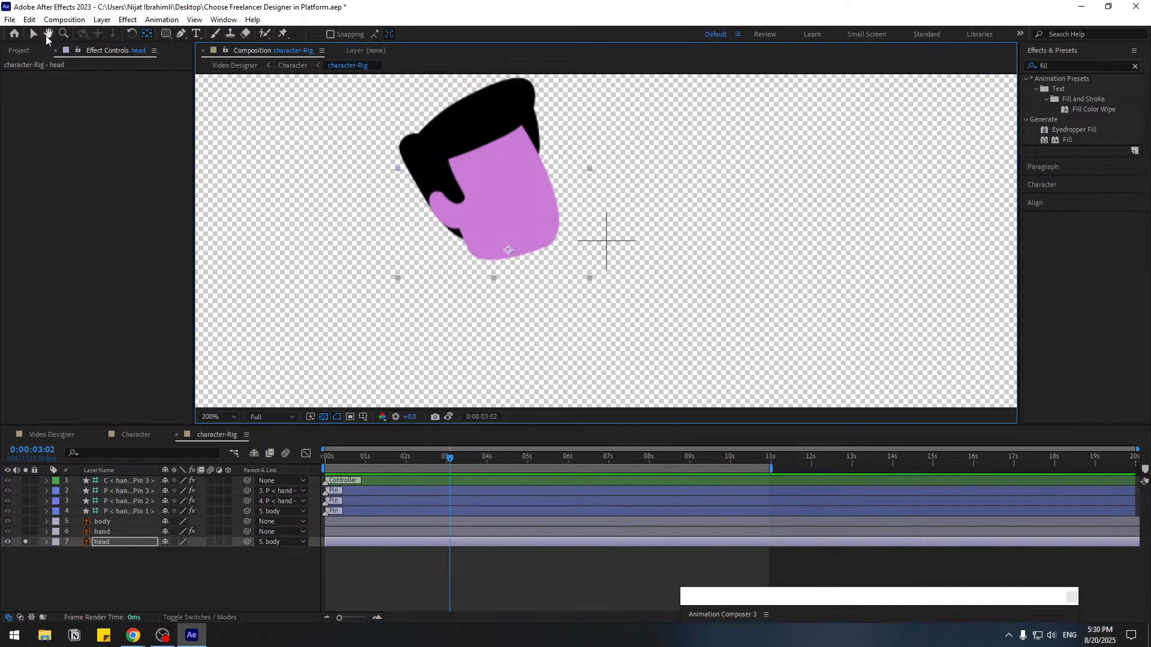
key(v)
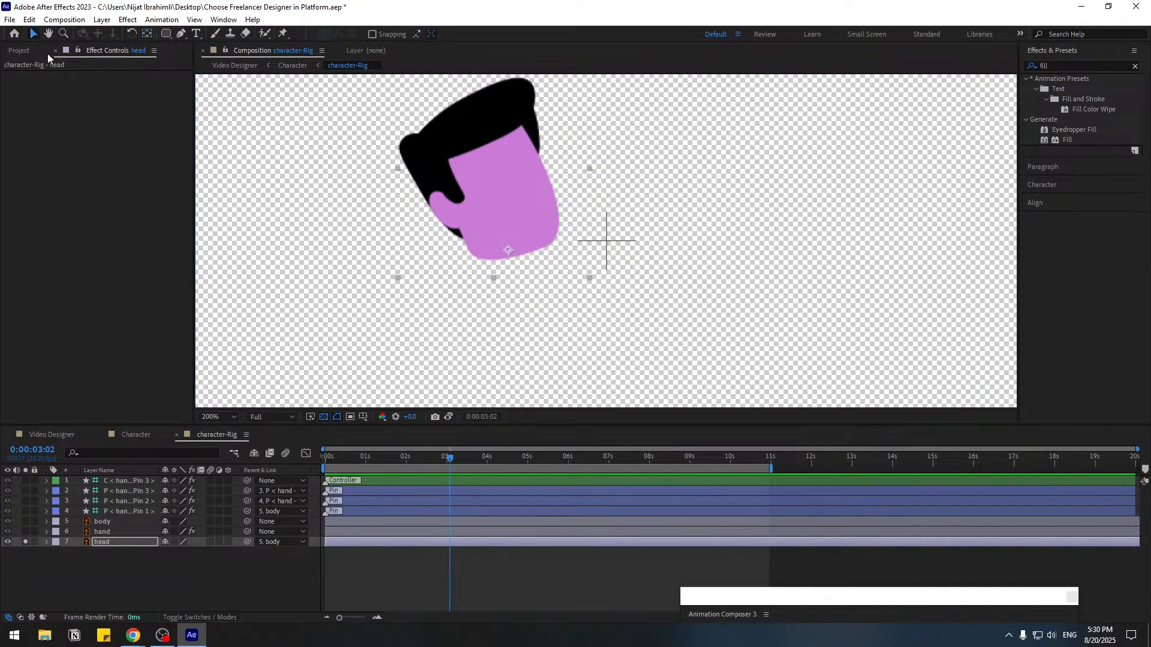
click(25, 541)
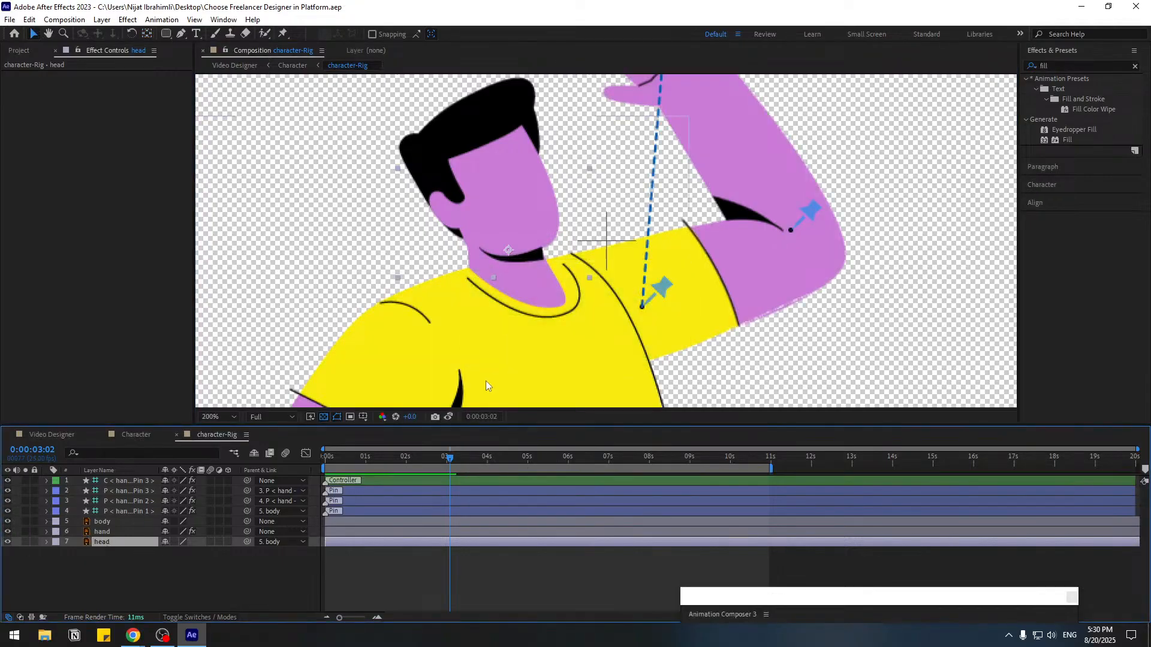
- Add the expression wiggle(1,6) to the head layer's Rotation and save the project
key(r)
key(Home)
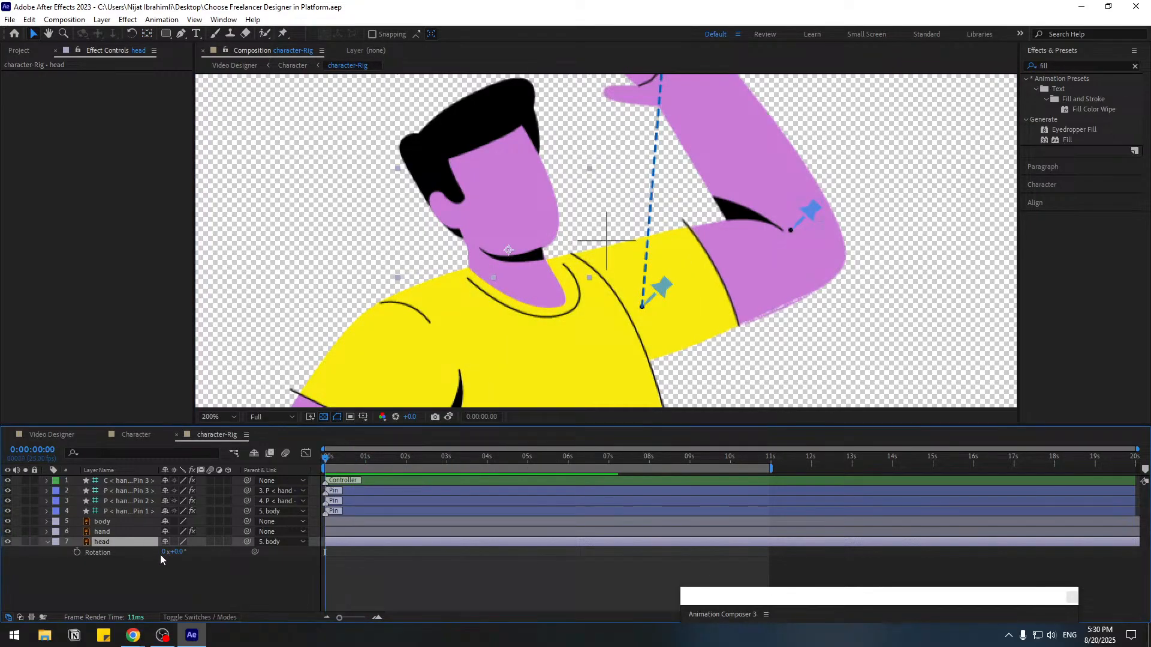
click(77, 552)
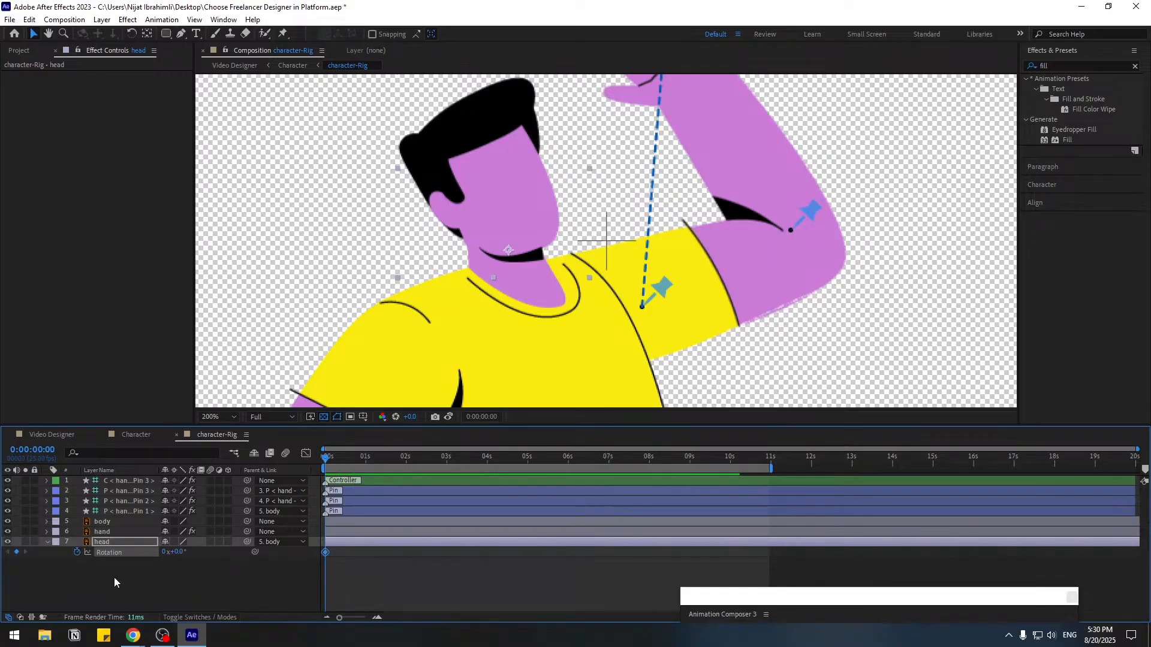
click(75, 553)
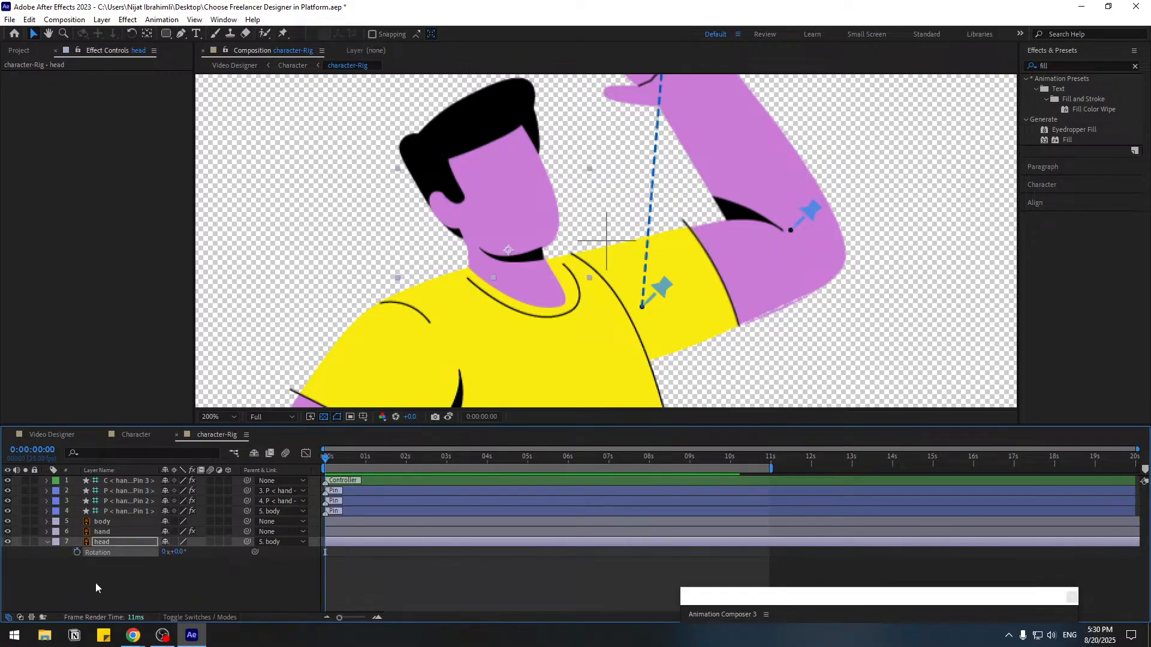
alt+click(77, 553)
text(wigg)
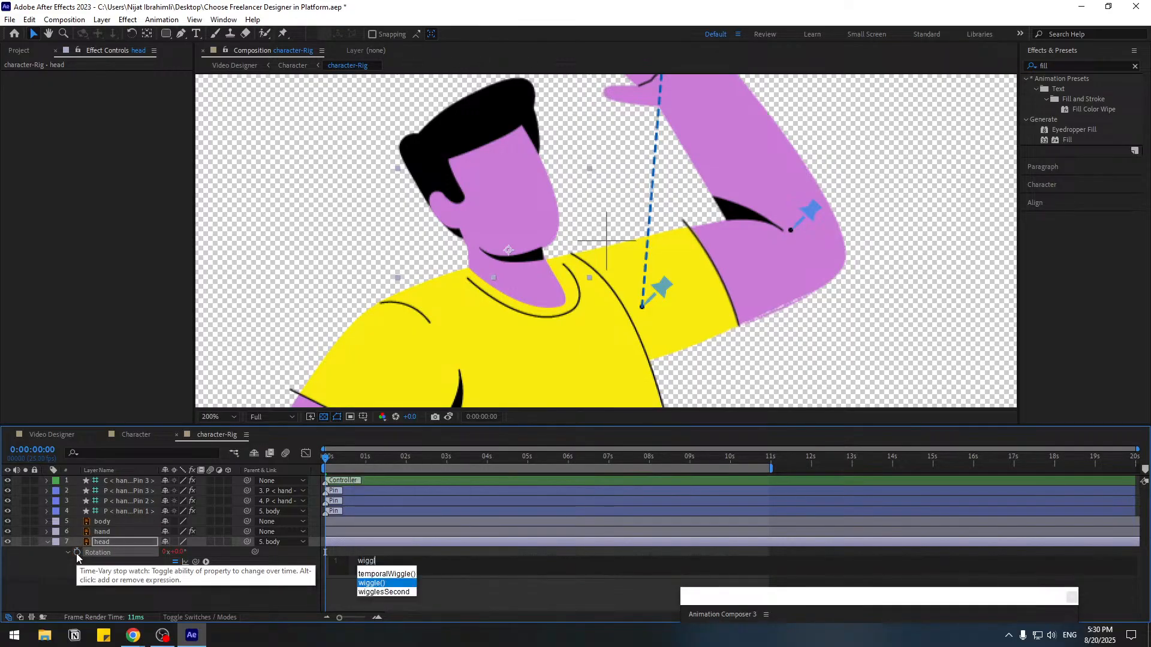
key(Return)
text(1,6)
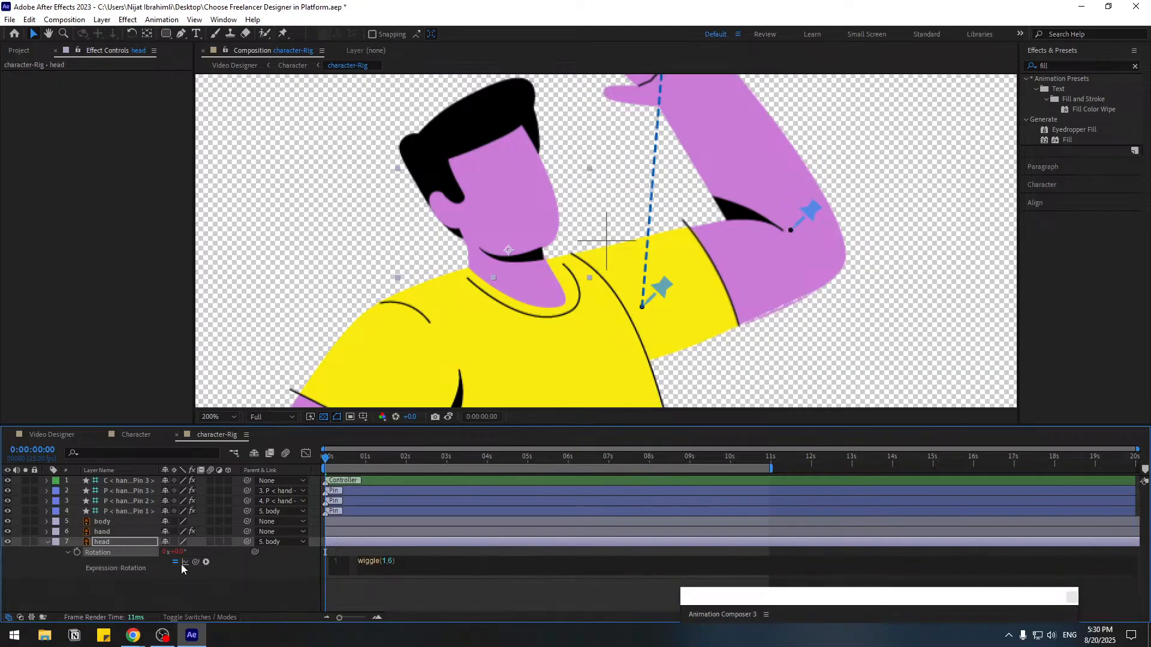
click(198, 578)
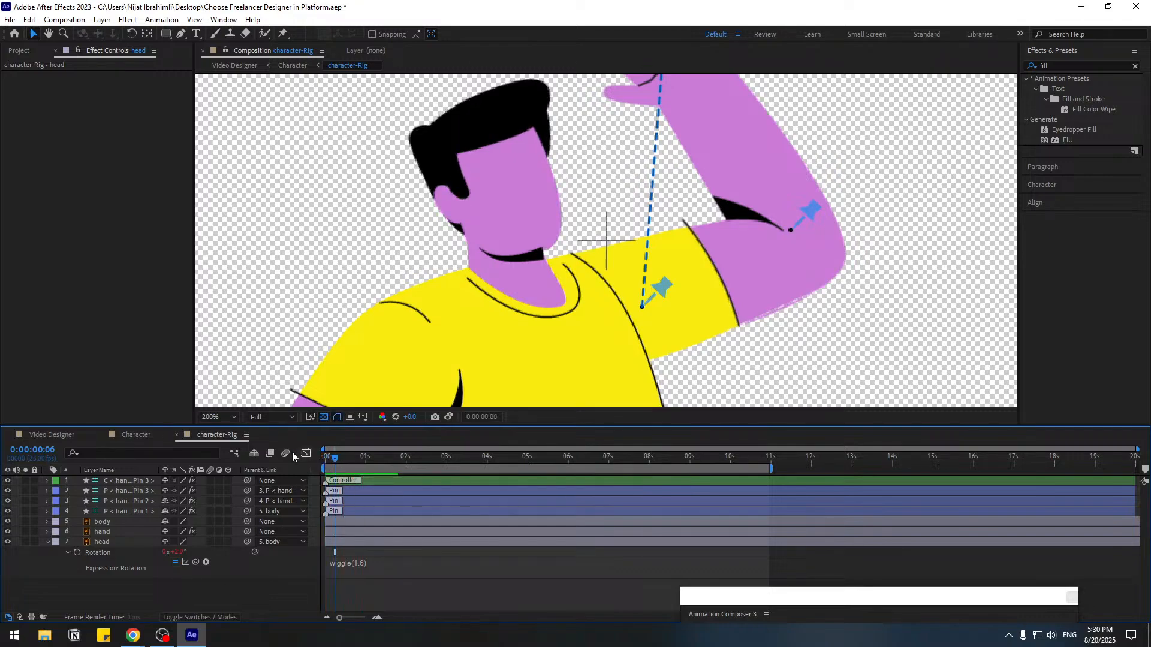
key(ctrl+s)
- Preview the head's wiggle with the whole figure in view at Quarter resolution, and return the resolution to Full
click(230, 420)
click(225, 214)
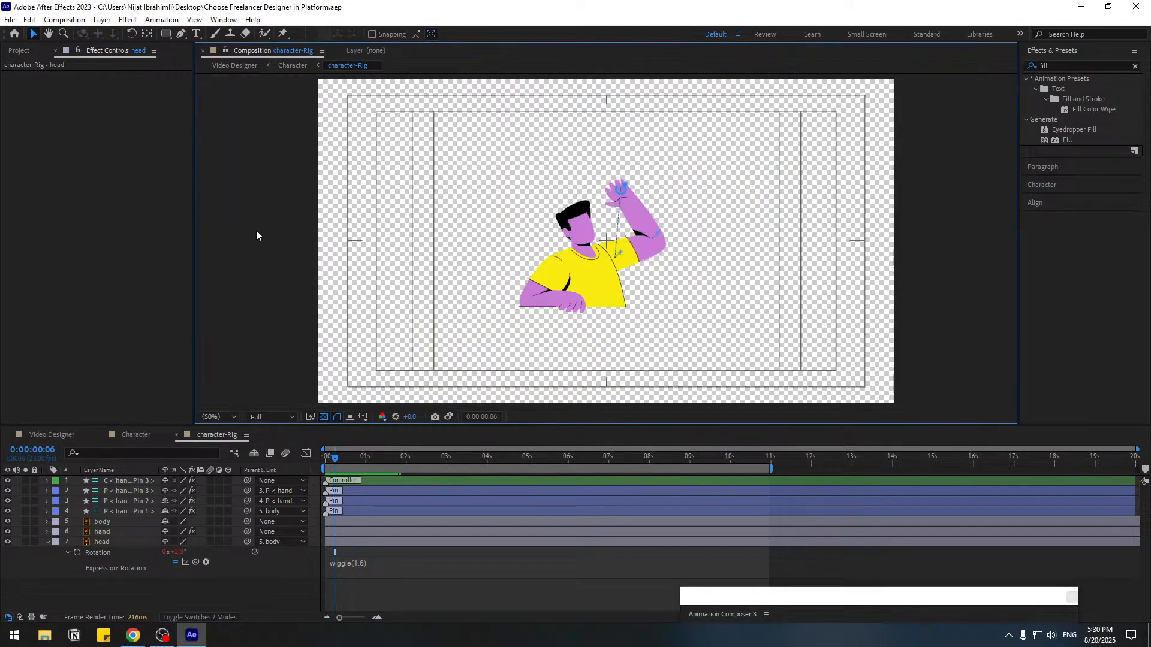
click(255, 419)
click(260, 485)
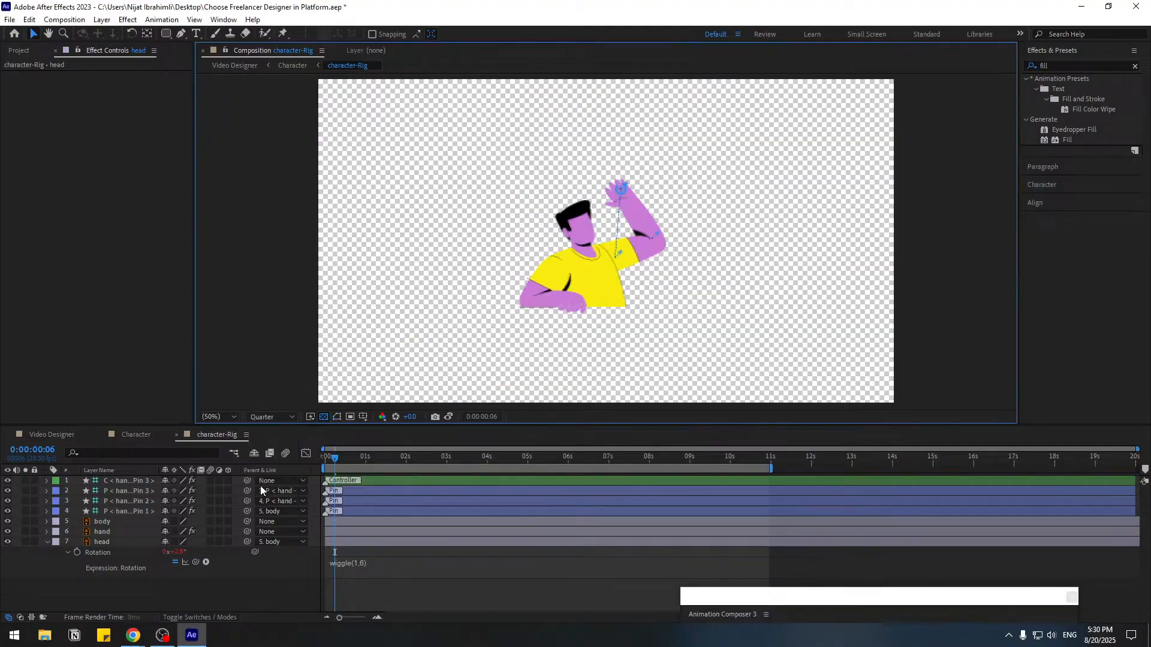
key(space)
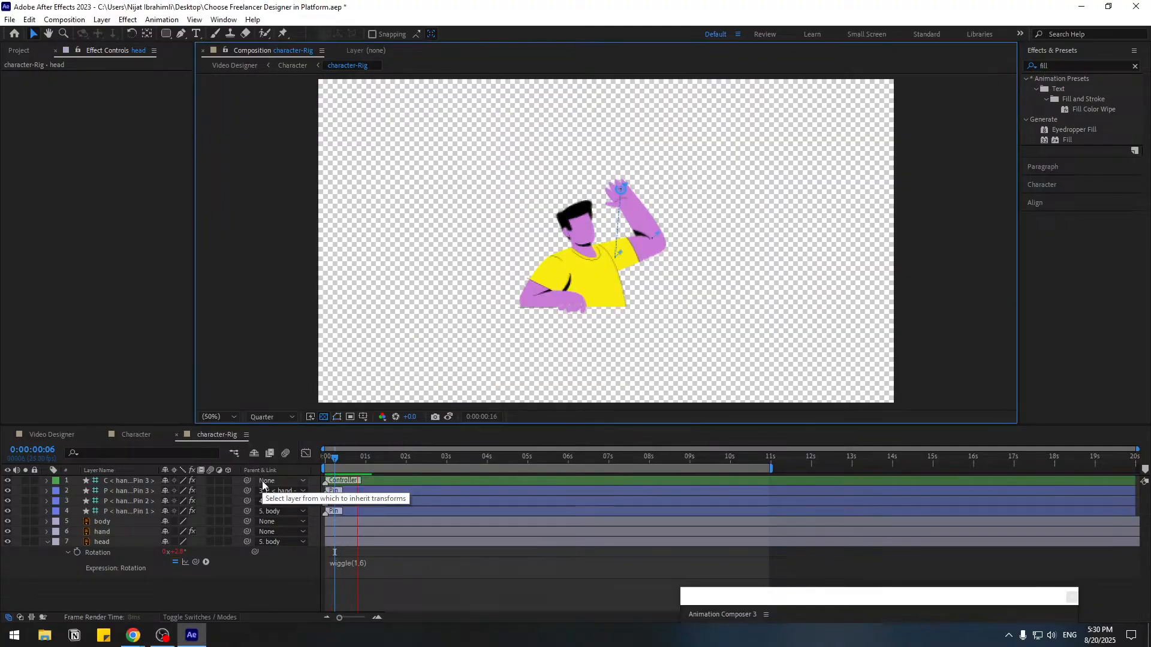
key(slash)
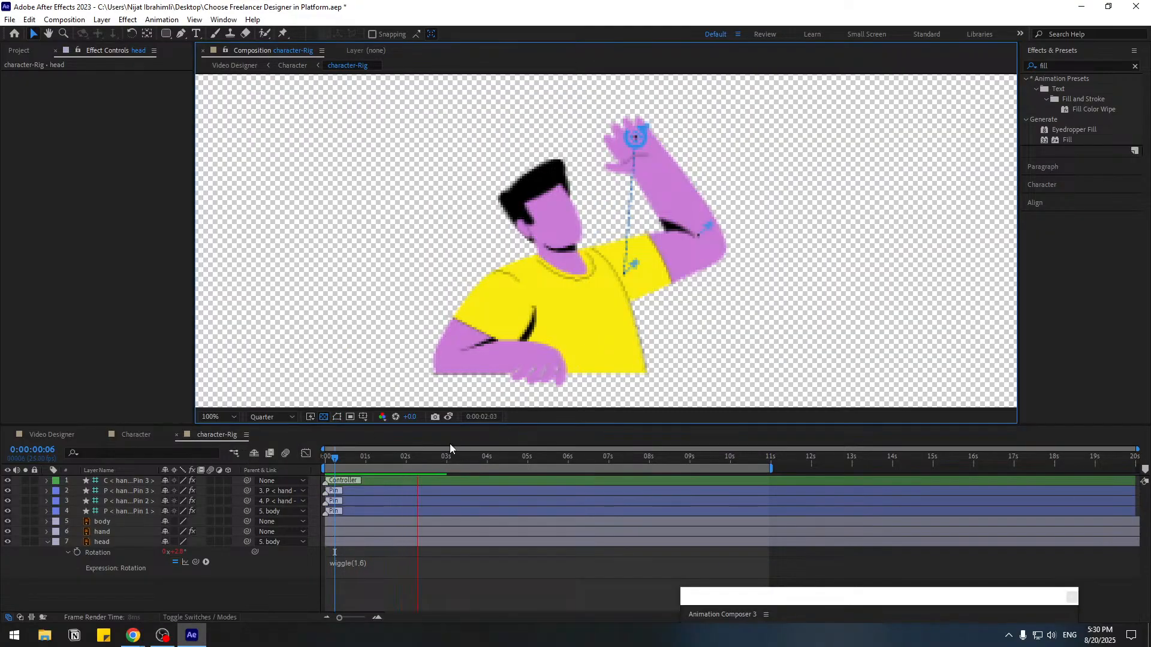
click(430, 460)
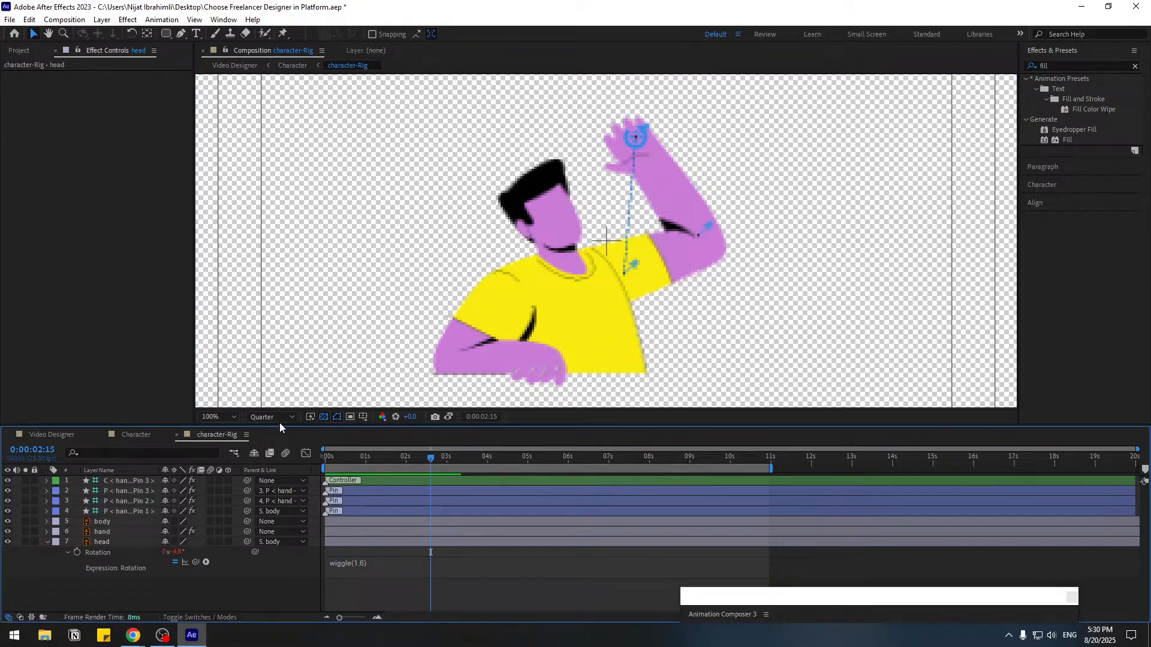
click(280, 419)
click(275, 440)
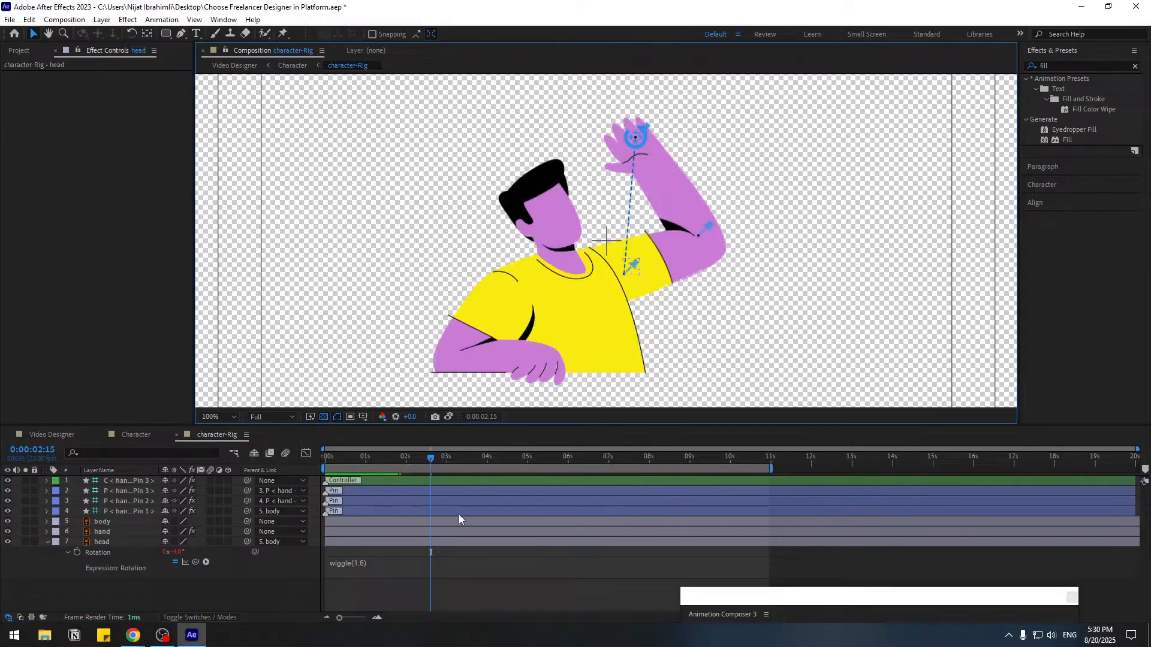
- Change the head's Rotation expression to wiggle(2,9), preview it, return to the first frame and save the project
click(356, 565)
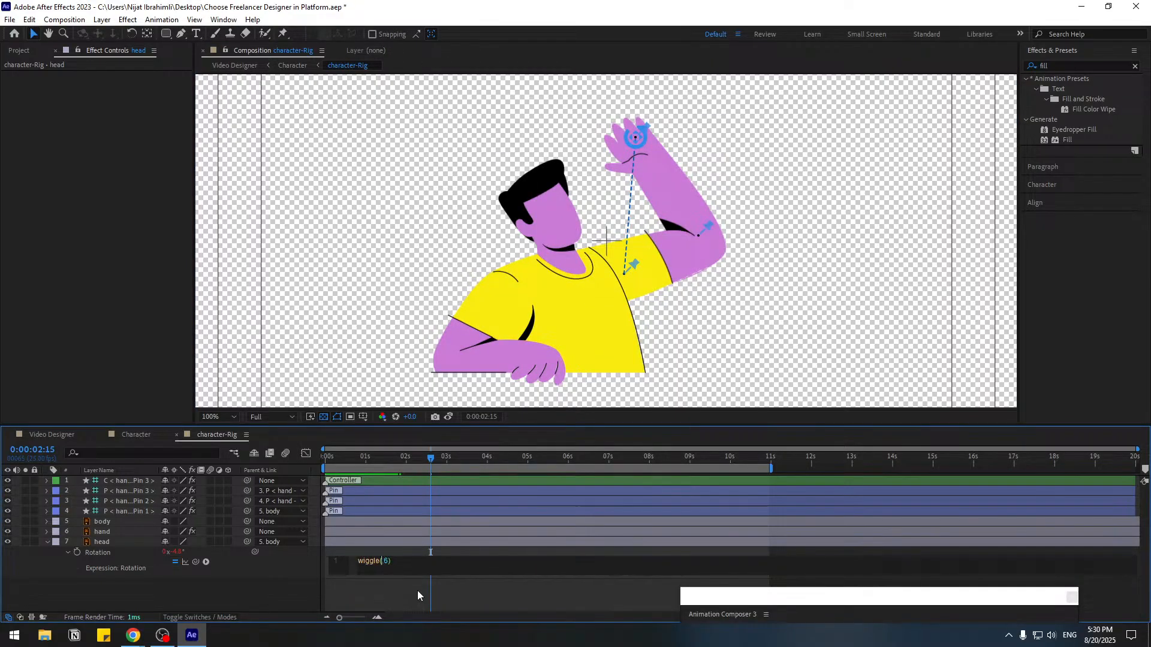
text(2,9)
click(395, 611)
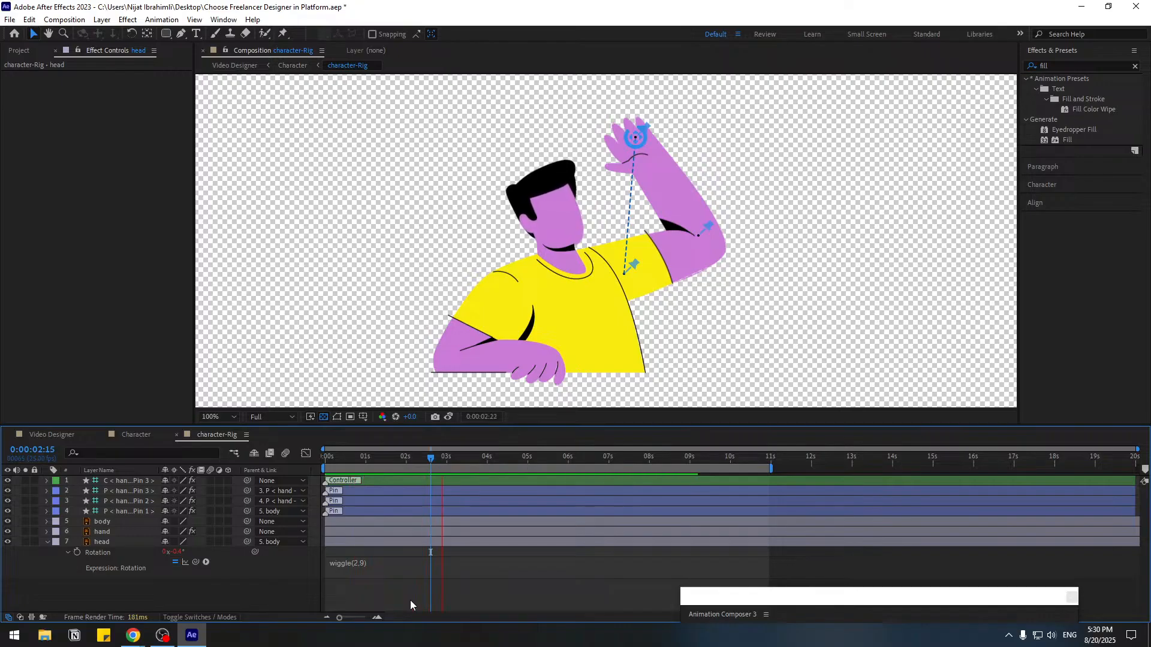
click(358, 459)
drag(358, 459, 325, 461)
key(ctrl+s)
click(48, 541)
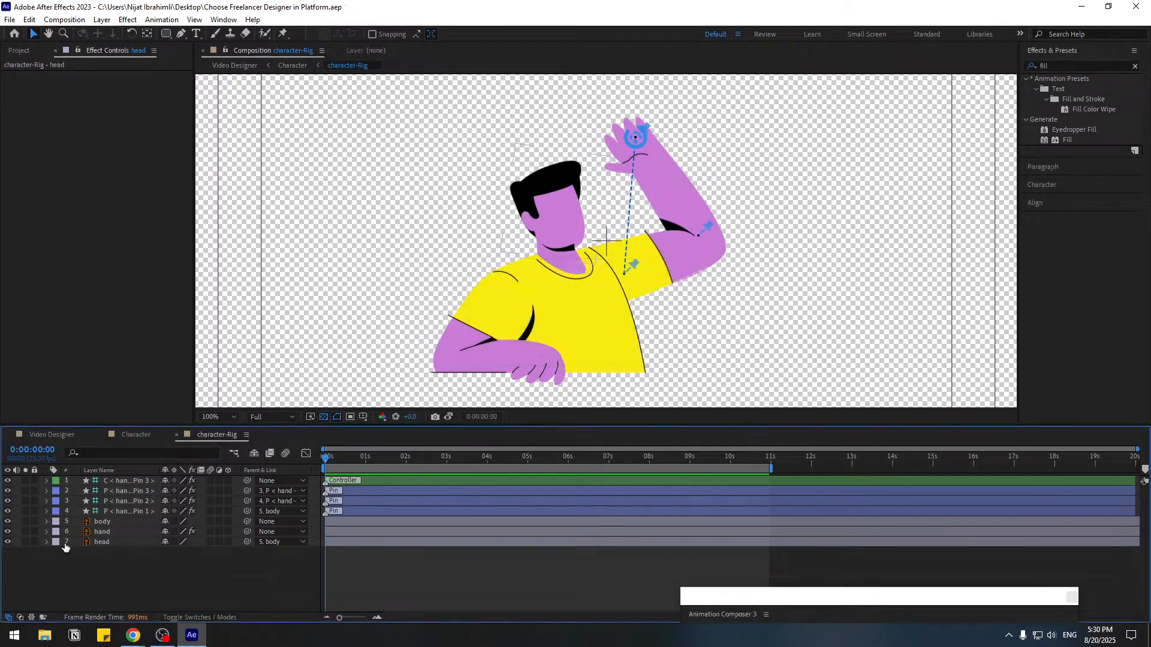
- In the Character composition, at 0:00:02:21, move the character-Rig layer's anchor point to the torso's base, beside the resting hand
click(138, 435)
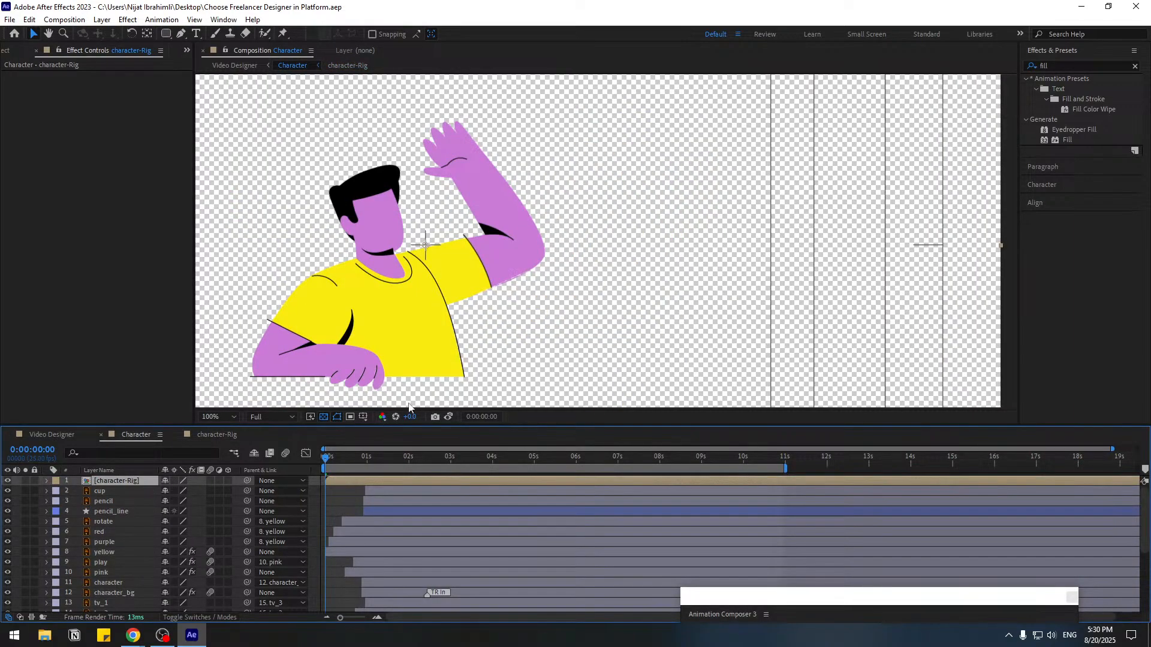
key(comma)
key(comma)
drag(346, 453, 444, 462)
key(period)
drag(426, 329, 513, 297)
key(s)
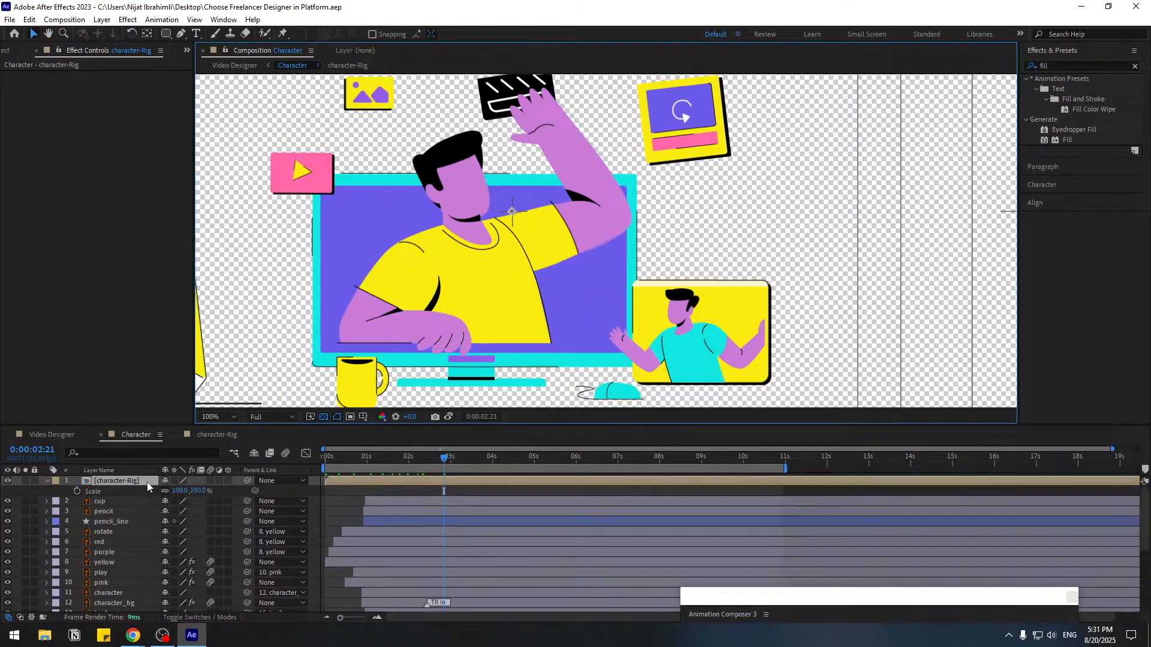
key(y)
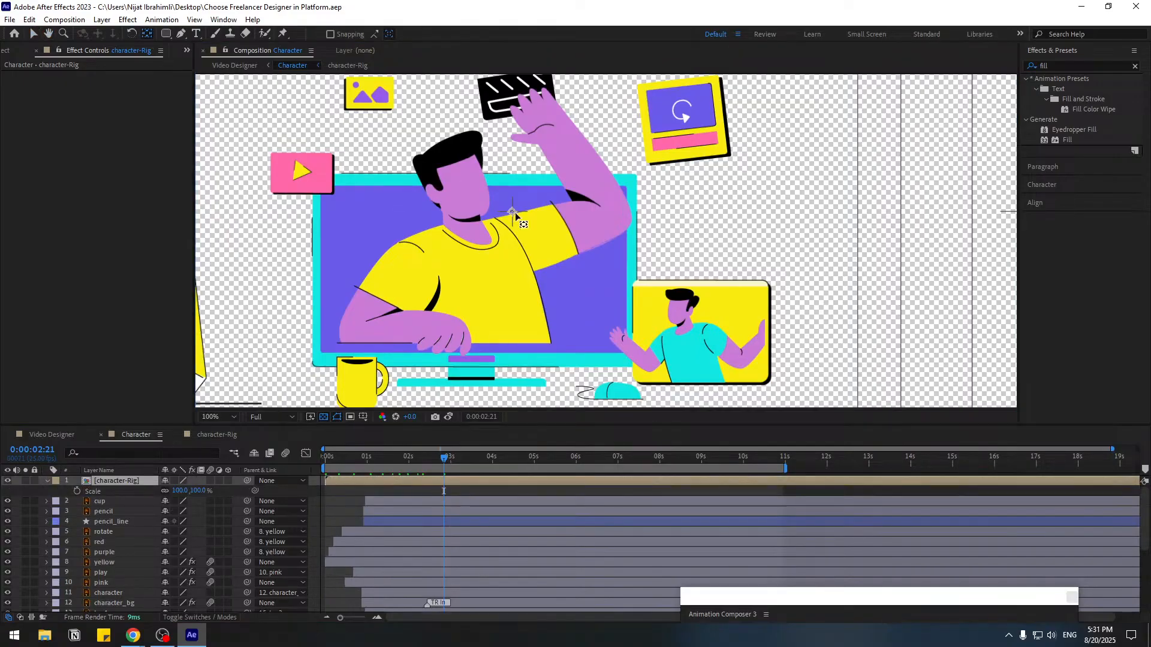
drag(515, 214, 476, 342)
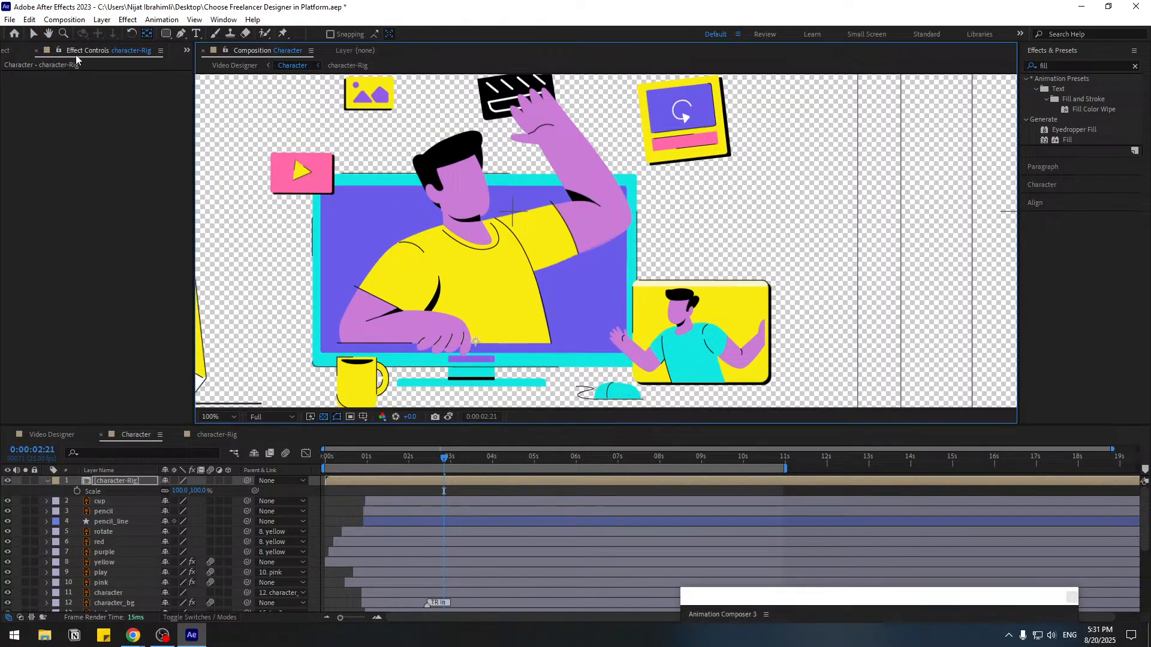
click(35, 34)
- Make the character-Rig layer start at 0:00:02:21 and keyframe its Scale at 0% there
drag(379, 485, 449, 485)
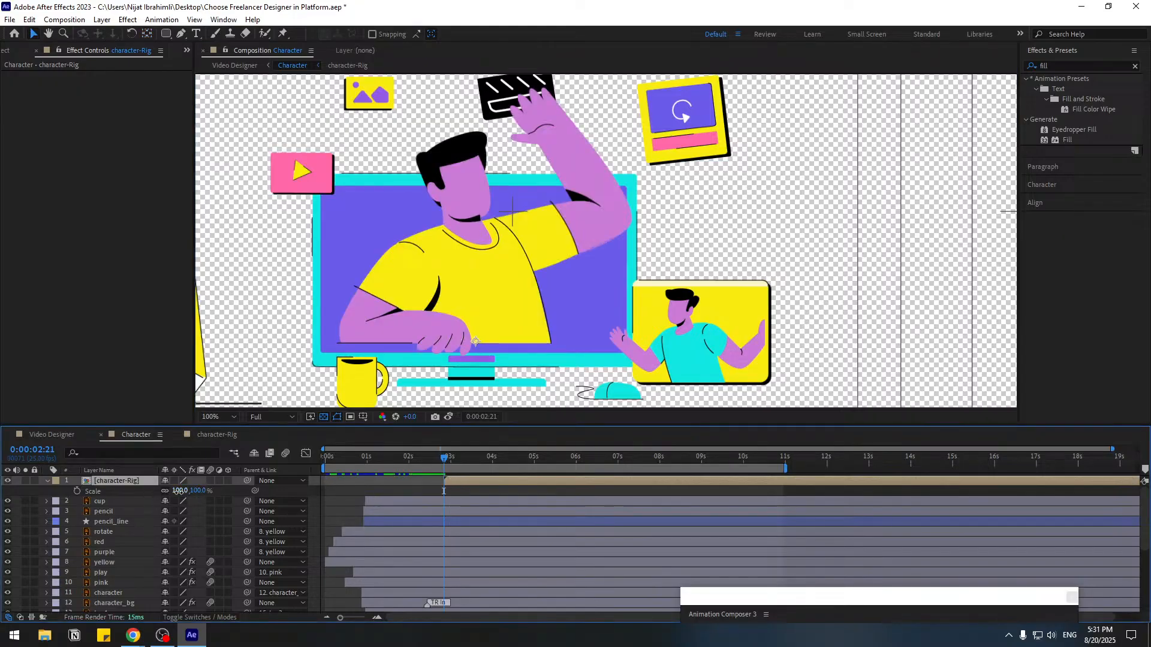
click(179, 491)
text(0)
click(77, 491)
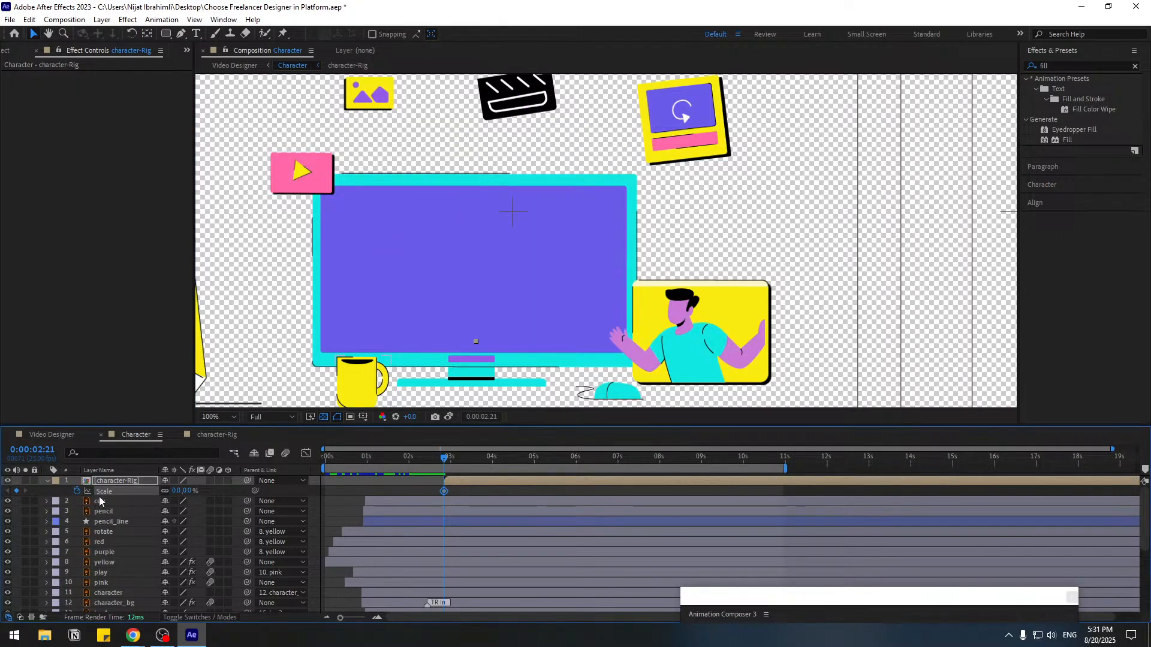
- Keyframe the character-Rig layer's Scale at 110% at 0:00:03:06 and 95% at 0:00:03:16
key(space)
click(176, 491)
text(1)
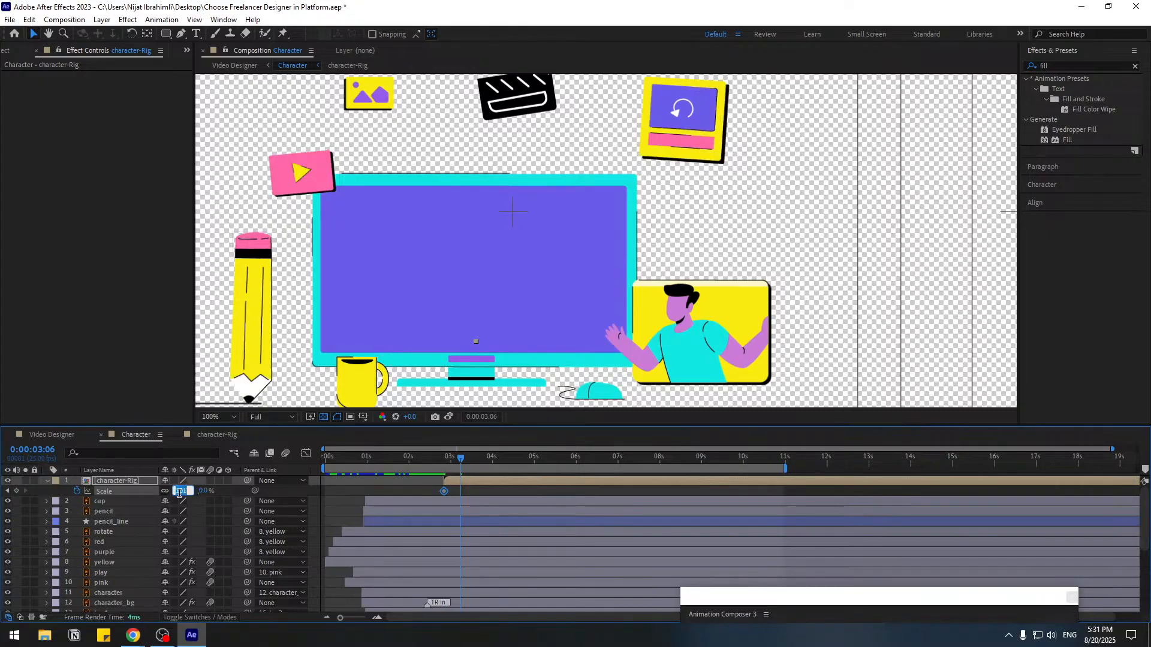
text(10)
key(Return)
key(space)
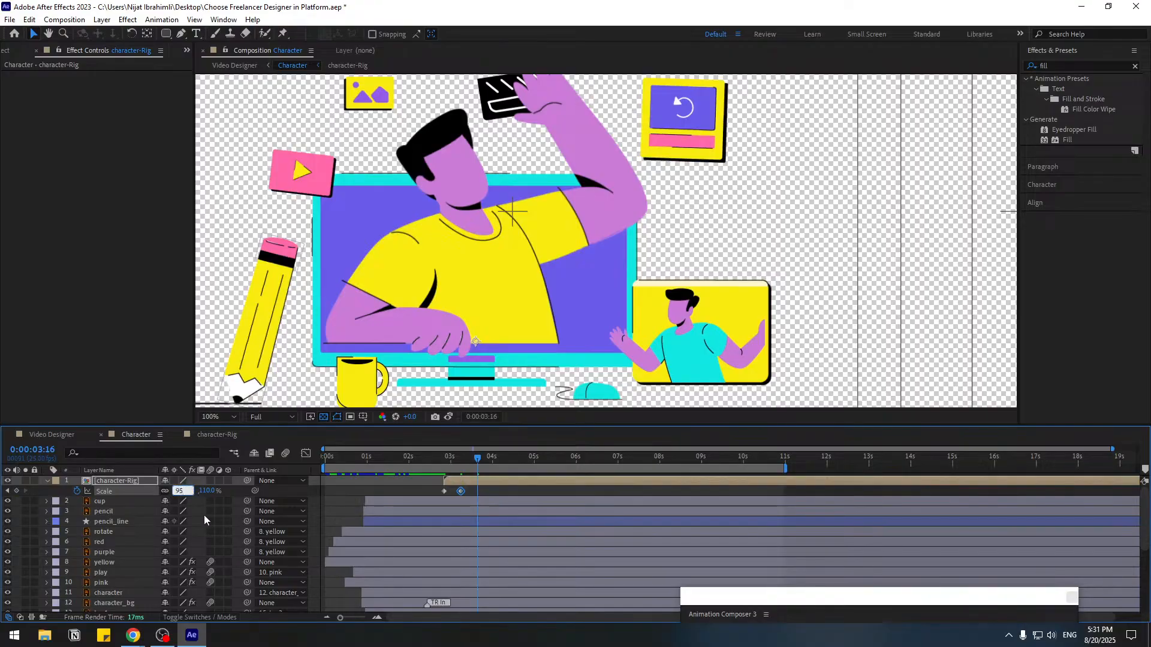
key(Return)
- Keyframe the character-Rig layer's Scale at 103% at 0:00:04:01 and 100% at 0:00:04:11
key(shift+Page_Down)
click(177, 492)
text(103)
key(Return)
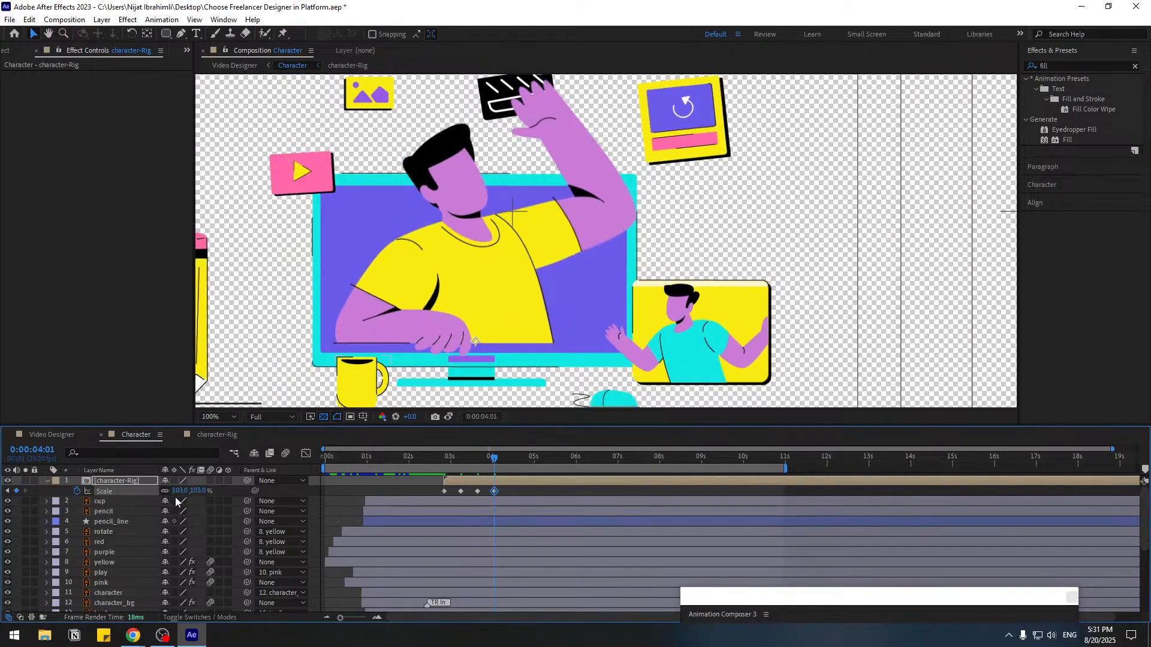
key(shift+Page_Down)
click(177, 491)
text(100)
key(Return)
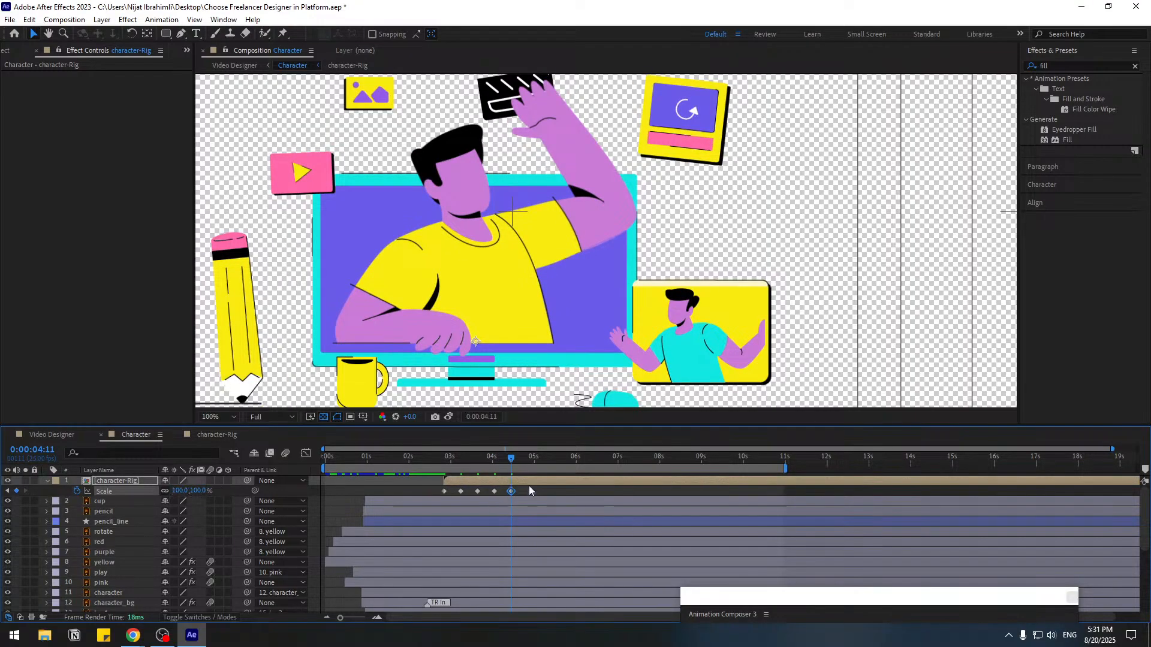
- Apply Easy Ease to all five Scale keyframes of the character-Rig layer
drag(530, 487, 442, 496)
right_click(444, 491)
mouse_move(520, 484)
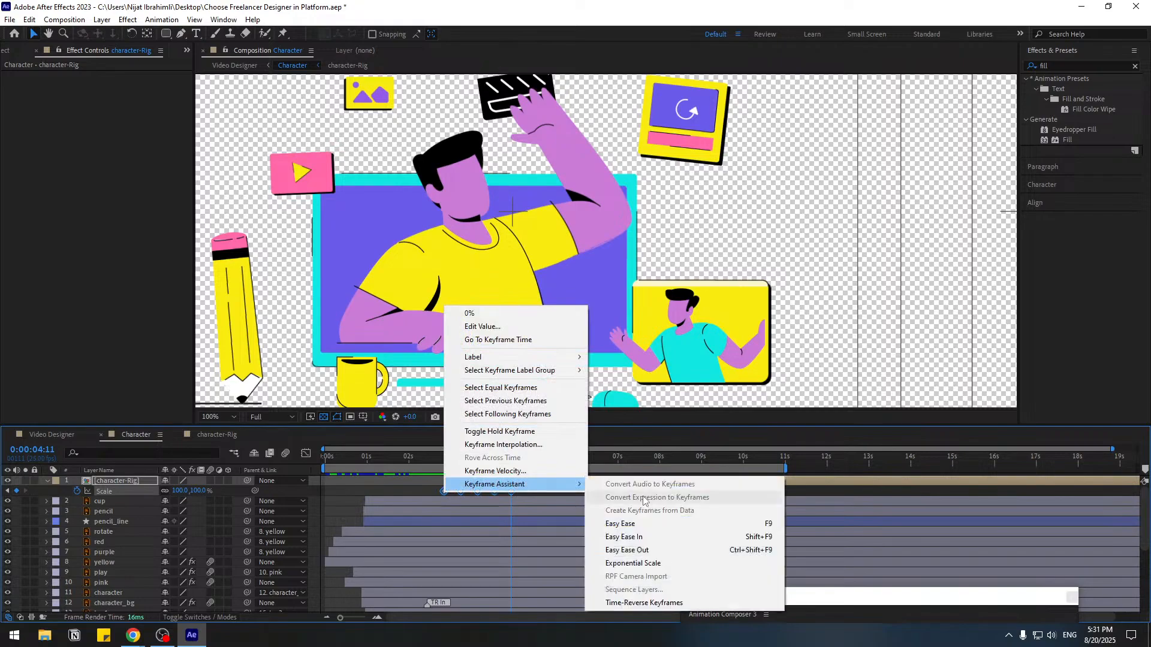
click(620, 524)
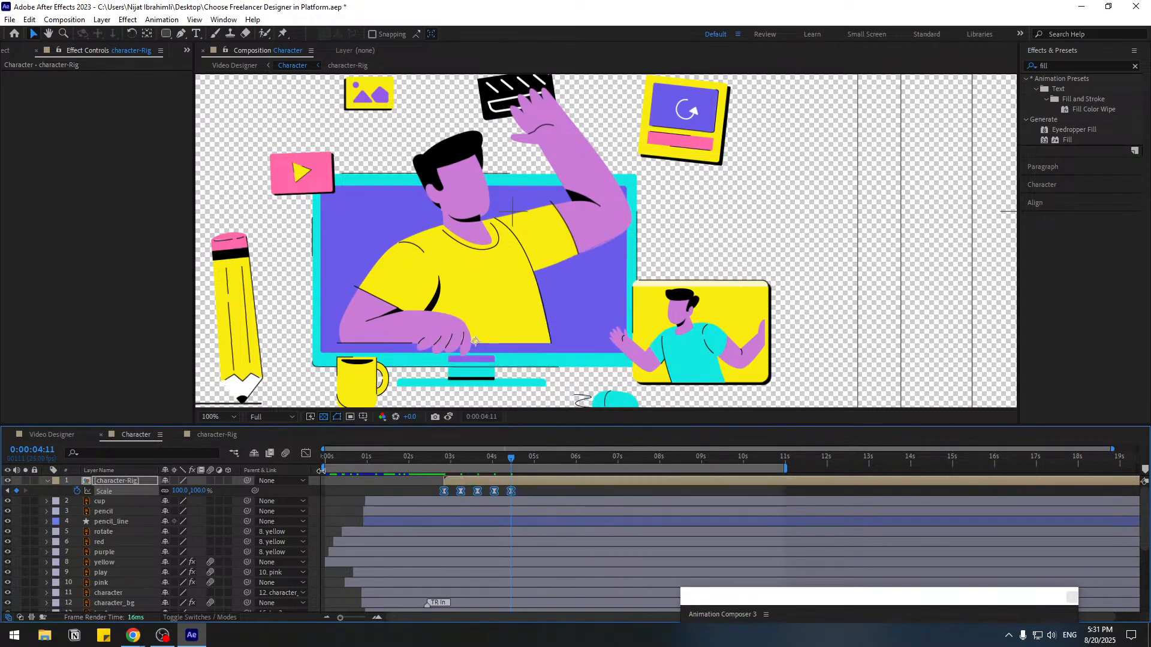
- Set the work area to begin just before the character-Rig layer's start and preview its scale animation
drag(322, 470, 444, 477)
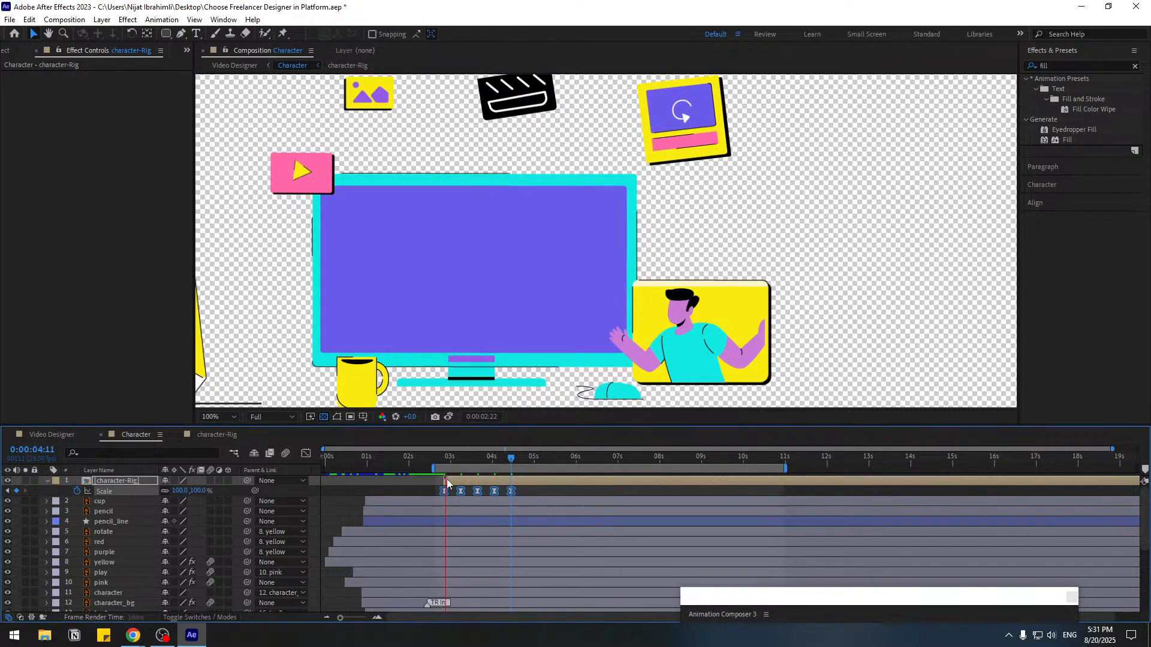
key(space)
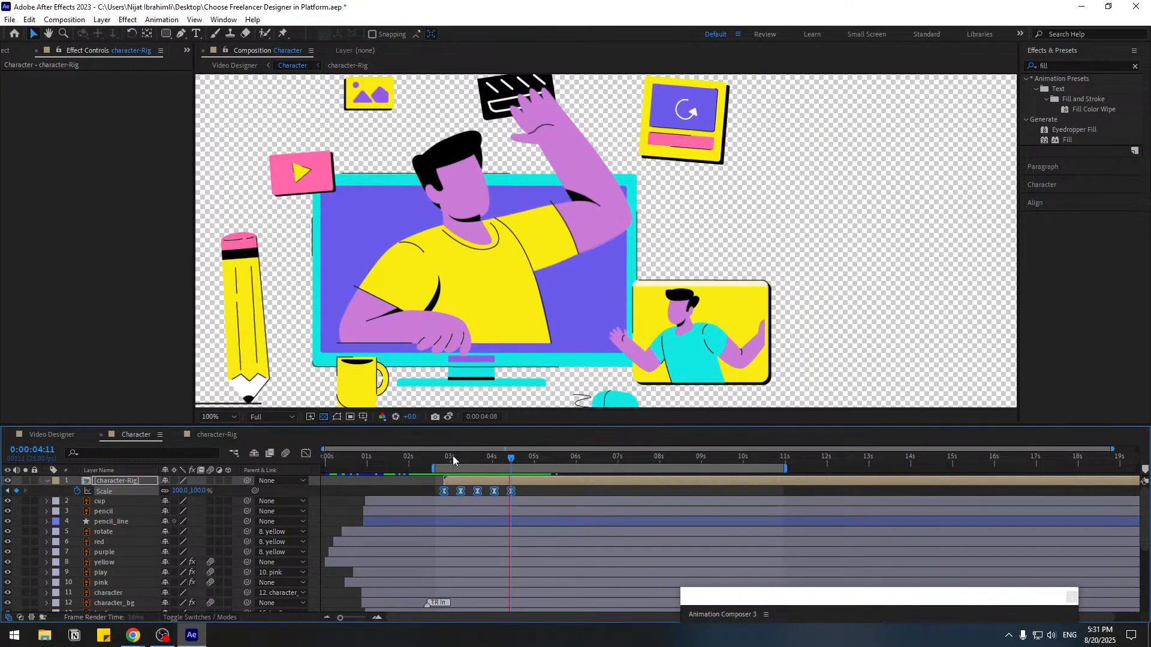
click(452, 457)
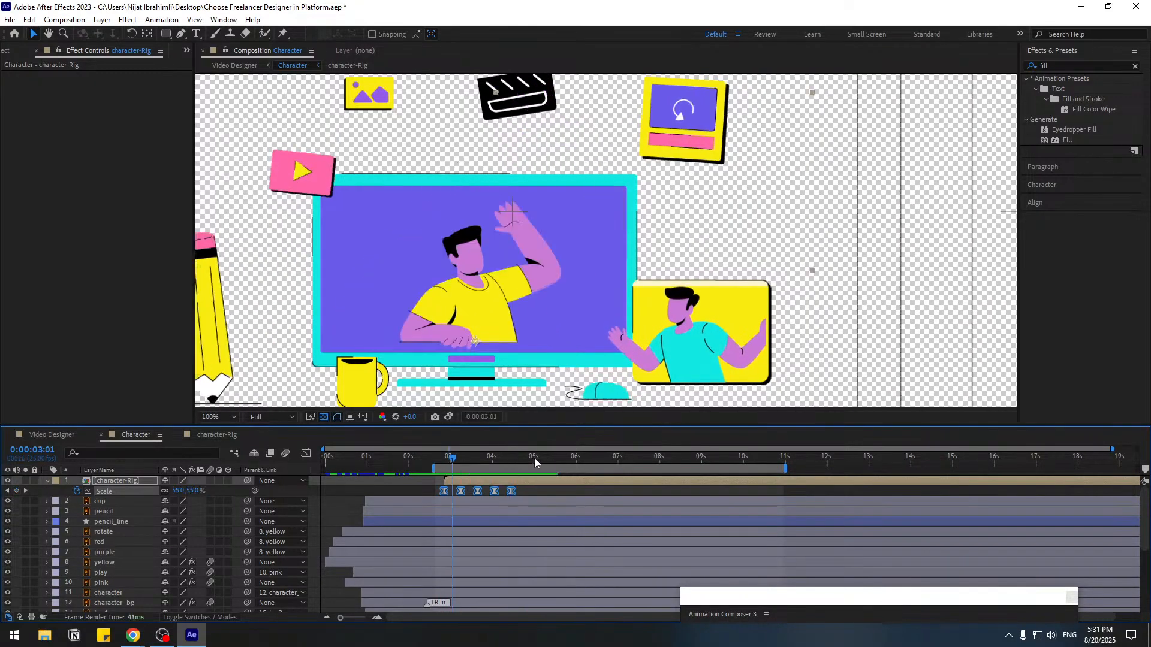
- Move the character-Rig layer slightly down and left so the figure rests on the monitor screen's lower edge, and preview the animation
click(534, 458)
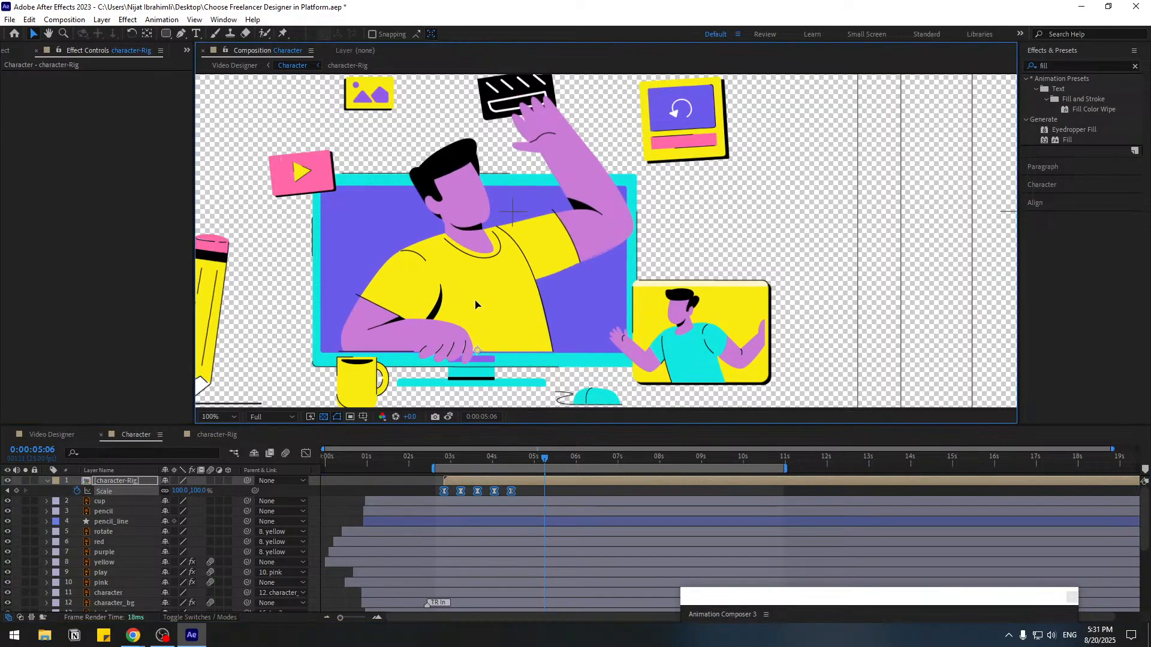
drag(475, 302, 465, 300)
key(space)
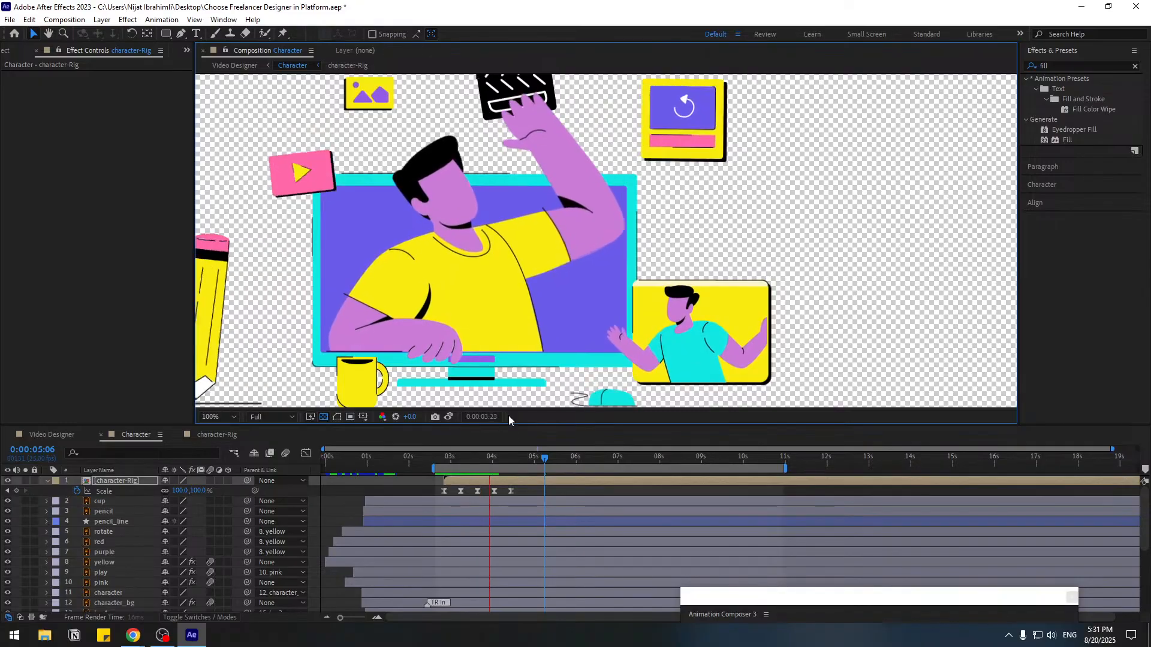
- In the character-Rig composition, keyframe the hand controller's Position at 956, 367 at 0:00:00:00 and 1138, 367 at 0:00:00:10
click(207, 436)
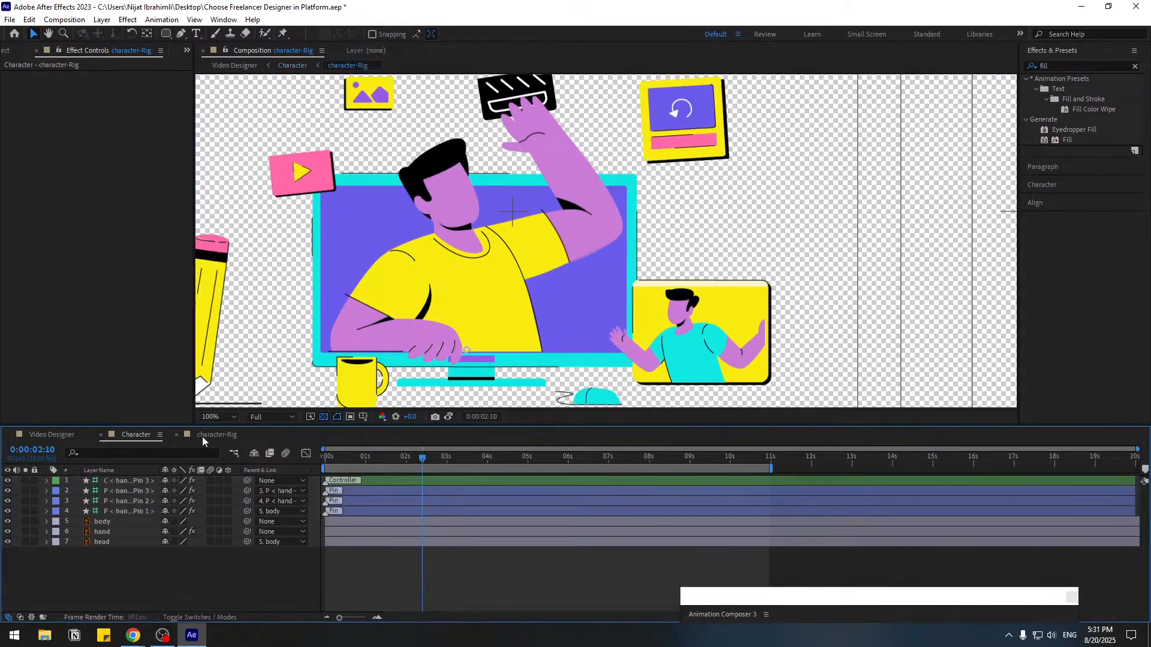
click(637, 139)
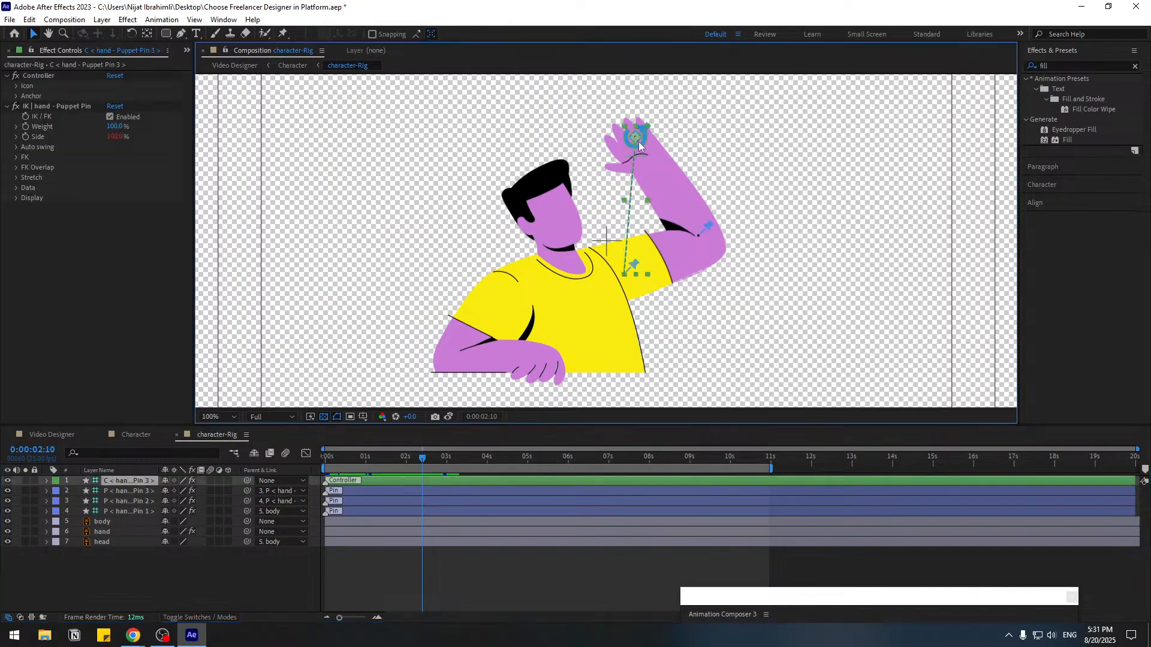
drag(376, 459, 310, 459)
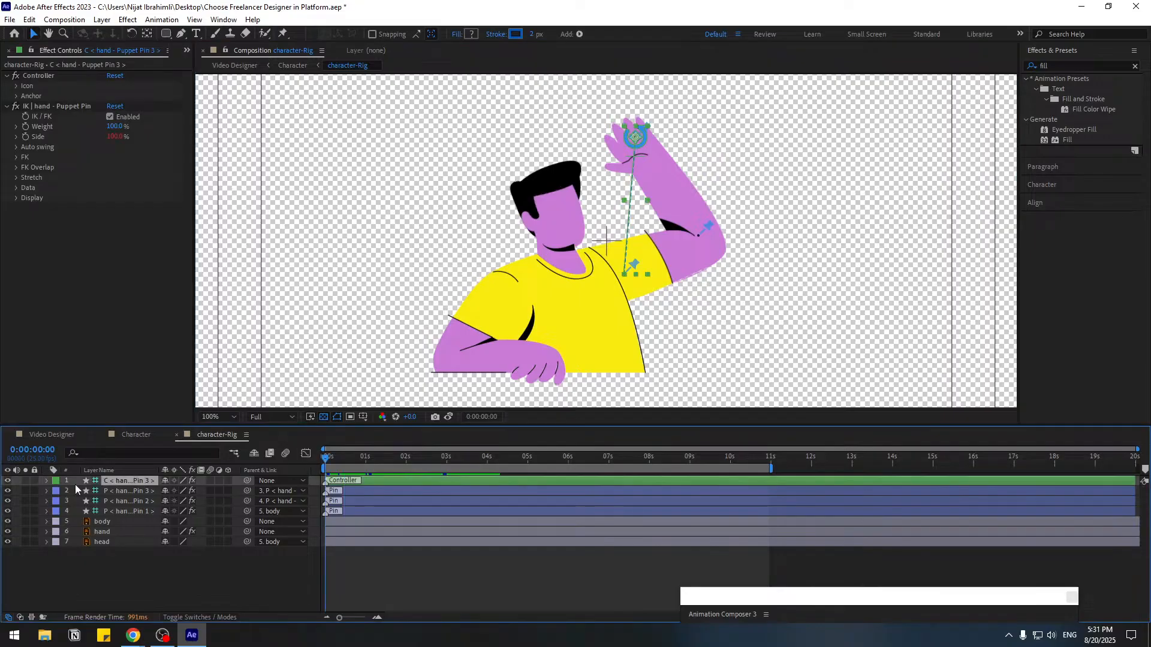
key(p)
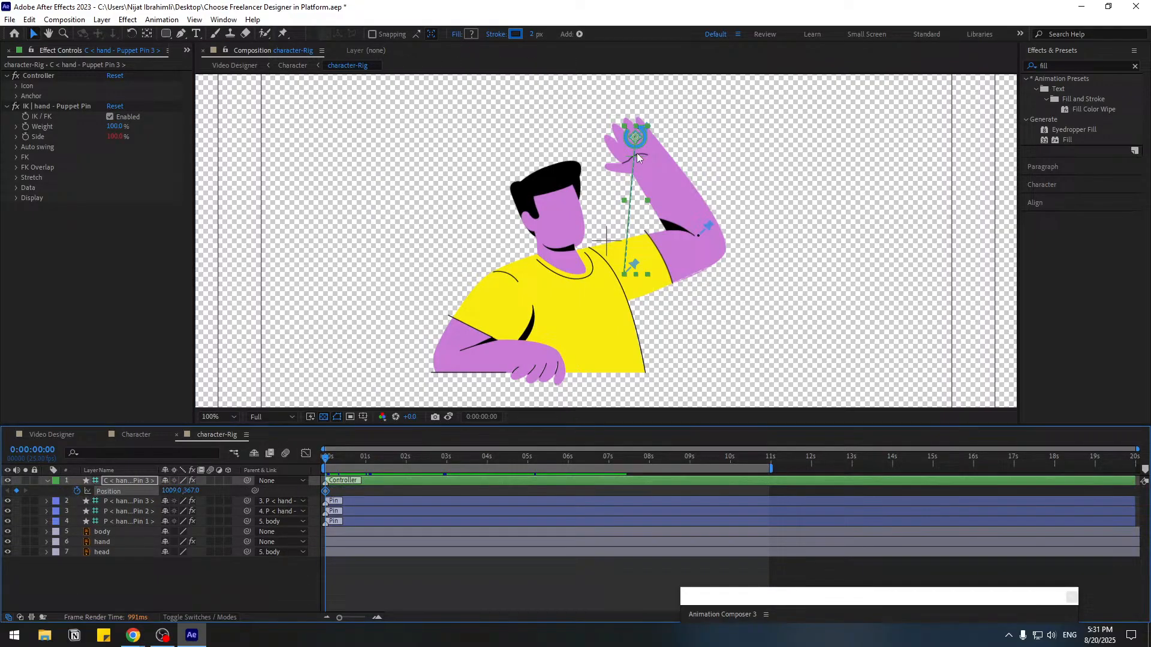
drag(167, 490, 268, 481)
key(shift+Page_Down)
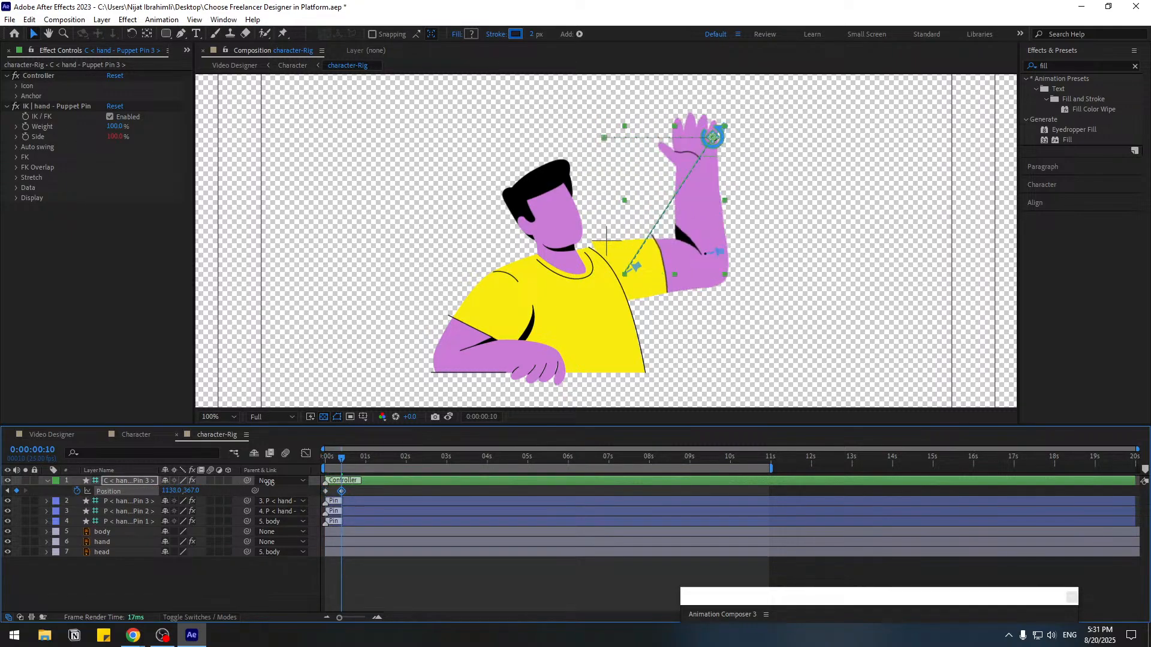
- Copy the hand controller's first Position keyframe to 0:00:00:20 and apply Easy Ease to all three Position keyframes
key(shift+Page_Down)
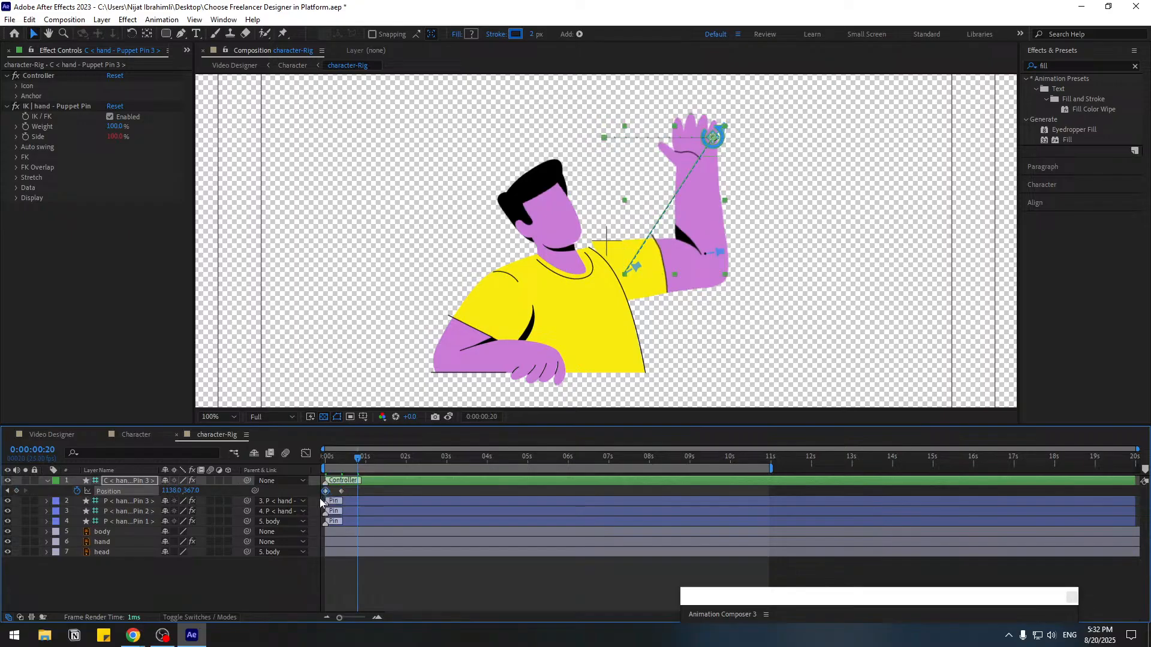
key(ctrl+v)
right_click(325, 491)
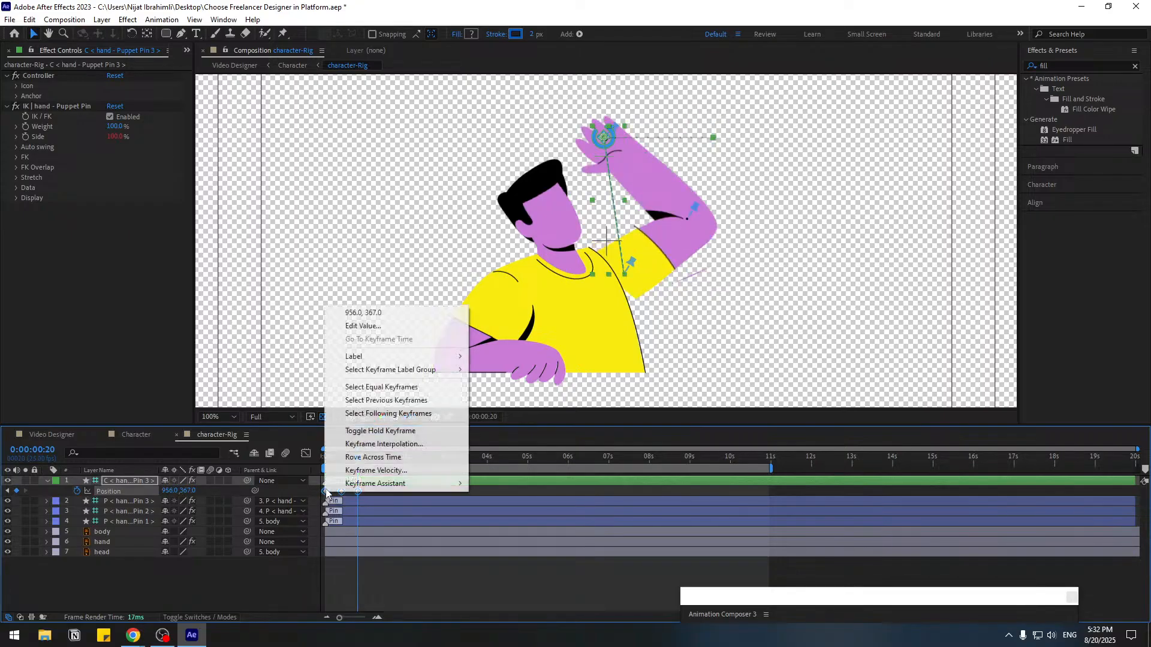
mouse_move(420, 483)
click(495, 520)
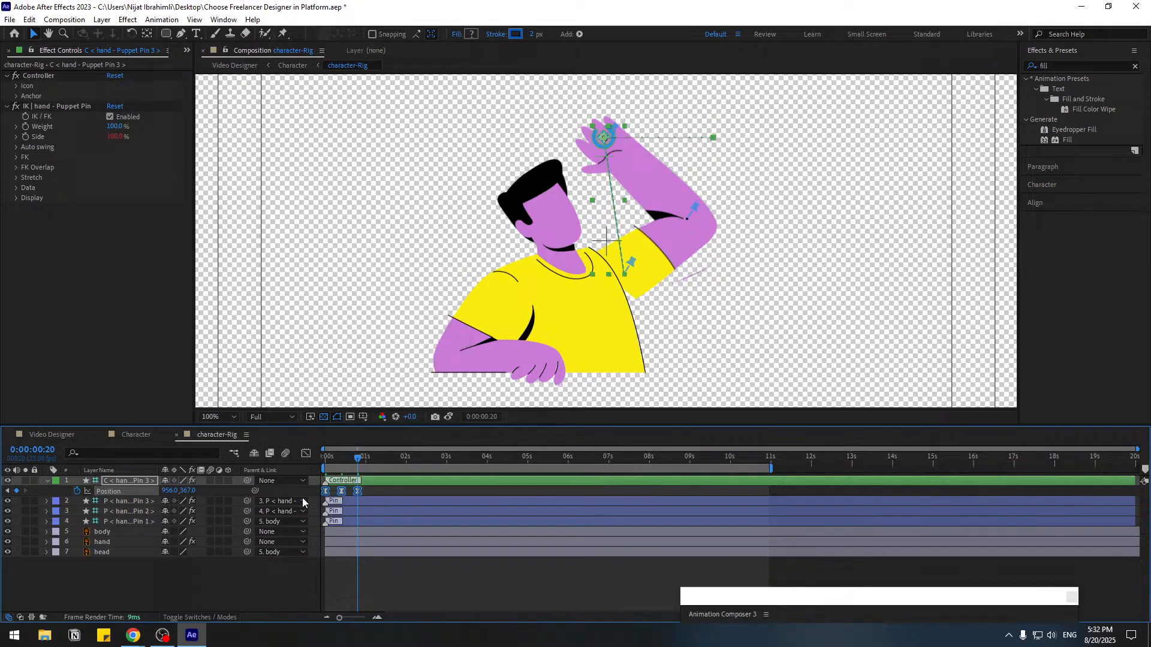
- Add the loopOutDuration(type = "cycle", duration = 0) expression to the hand controller's Position, preview the wave, and collapse the layer's properties
alt+click(78, 491)
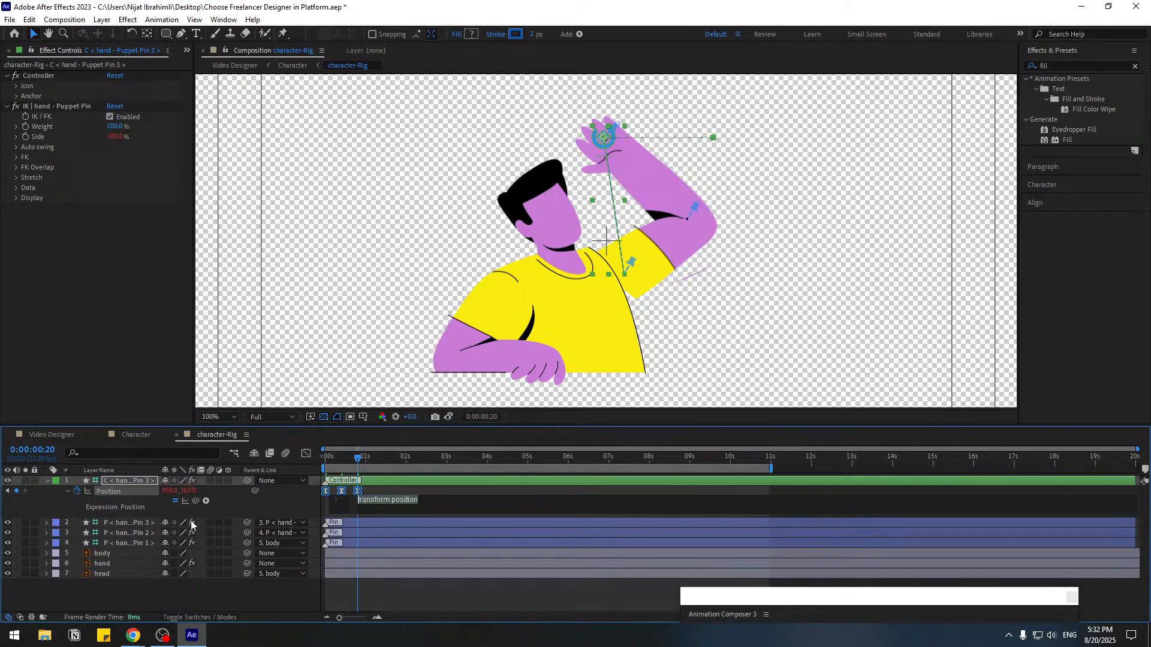
click(207, 500)
mouse_move(287, 427)
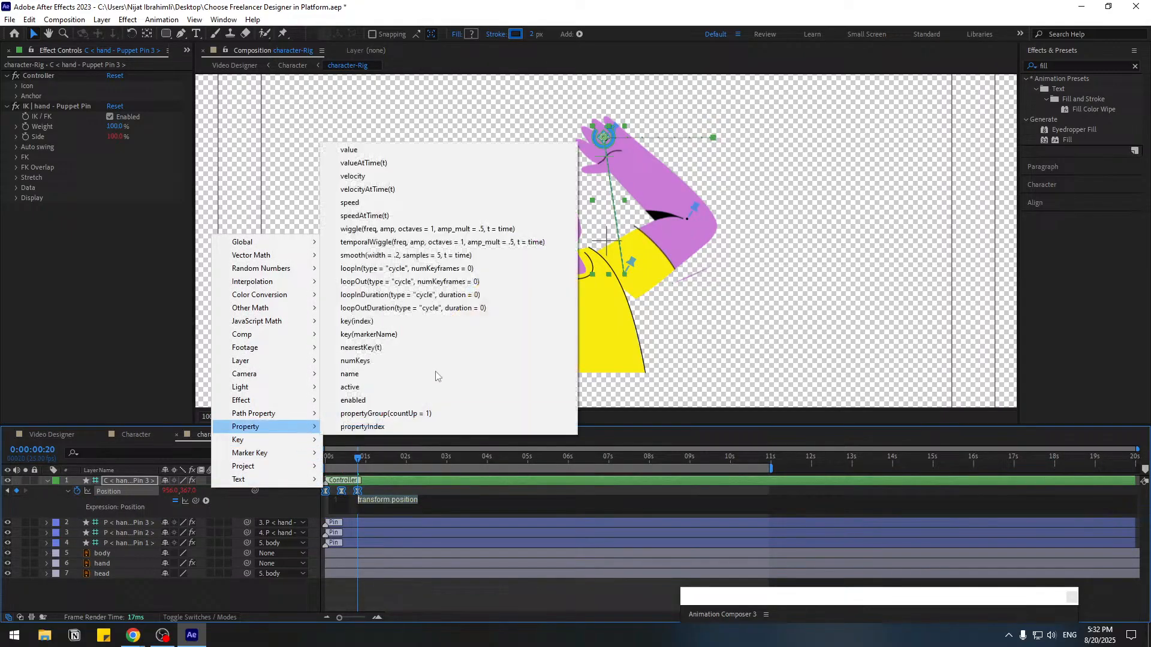
click(424, 307)
click(440, 592)
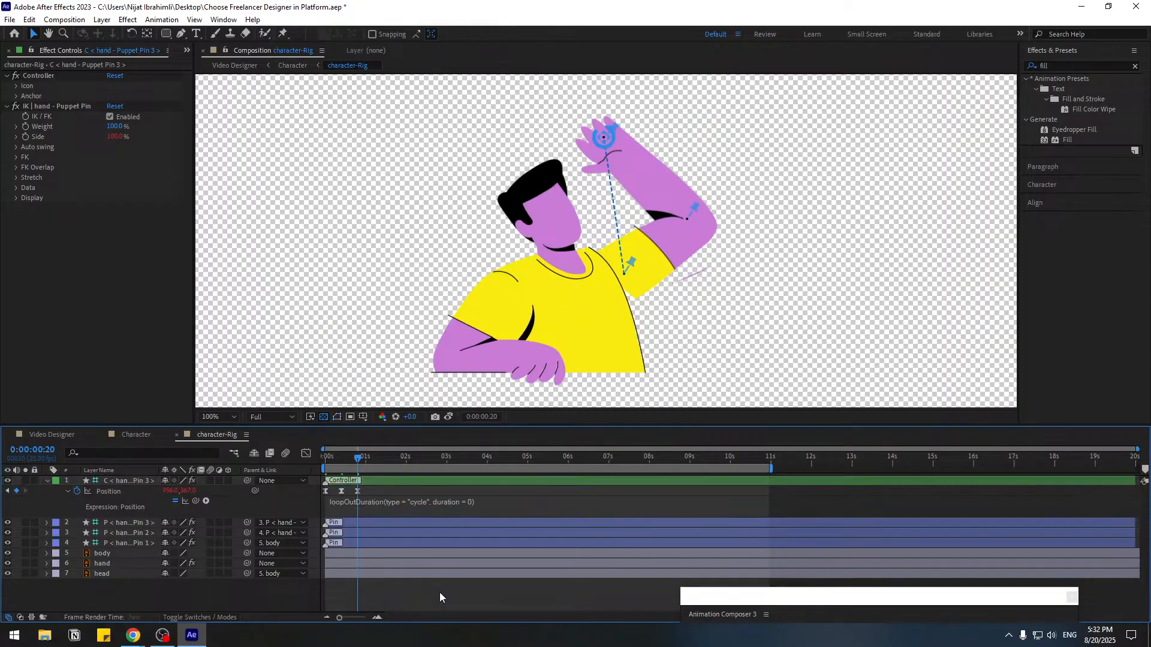
key(space)
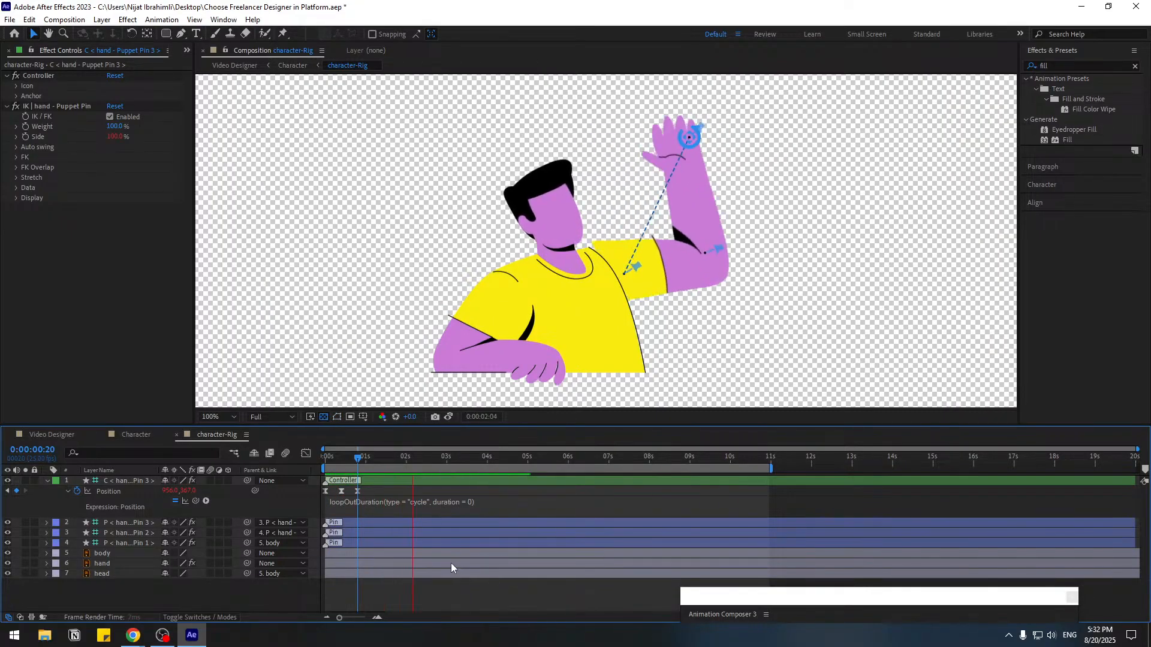
key(space)
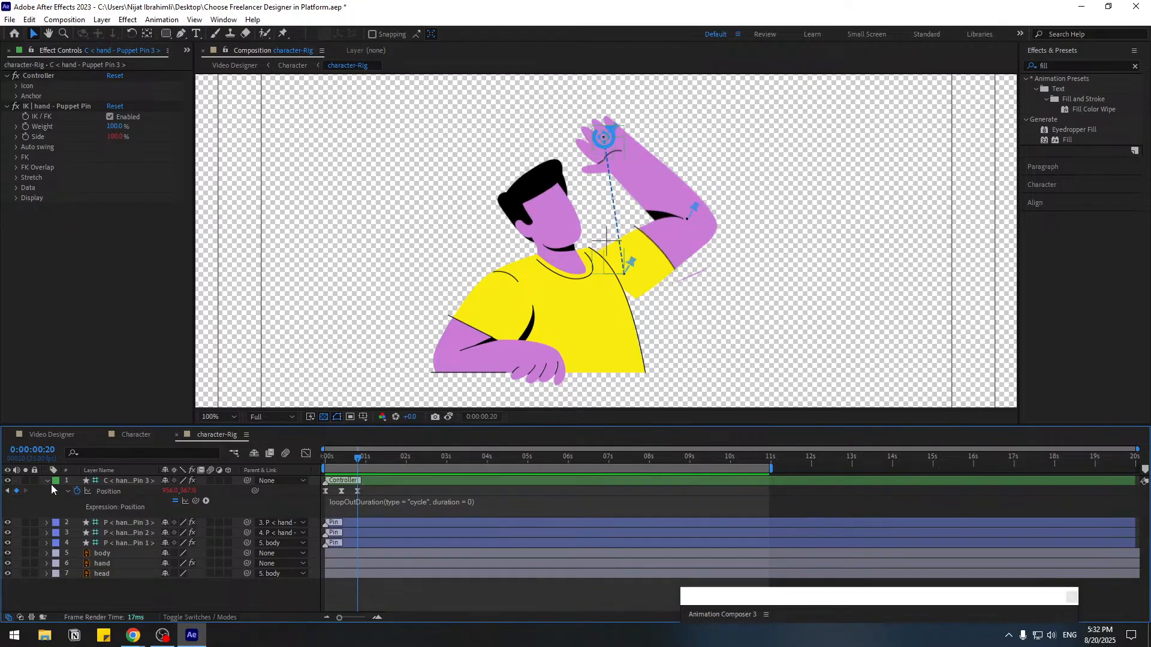
key(u)
- Keyframe the hand's Puppet Pin 1 layer Position at 409.9, 161.2 at 0:00:00:00 and 414.4, 167.7 at 0:00:00:10
click(138, 510)
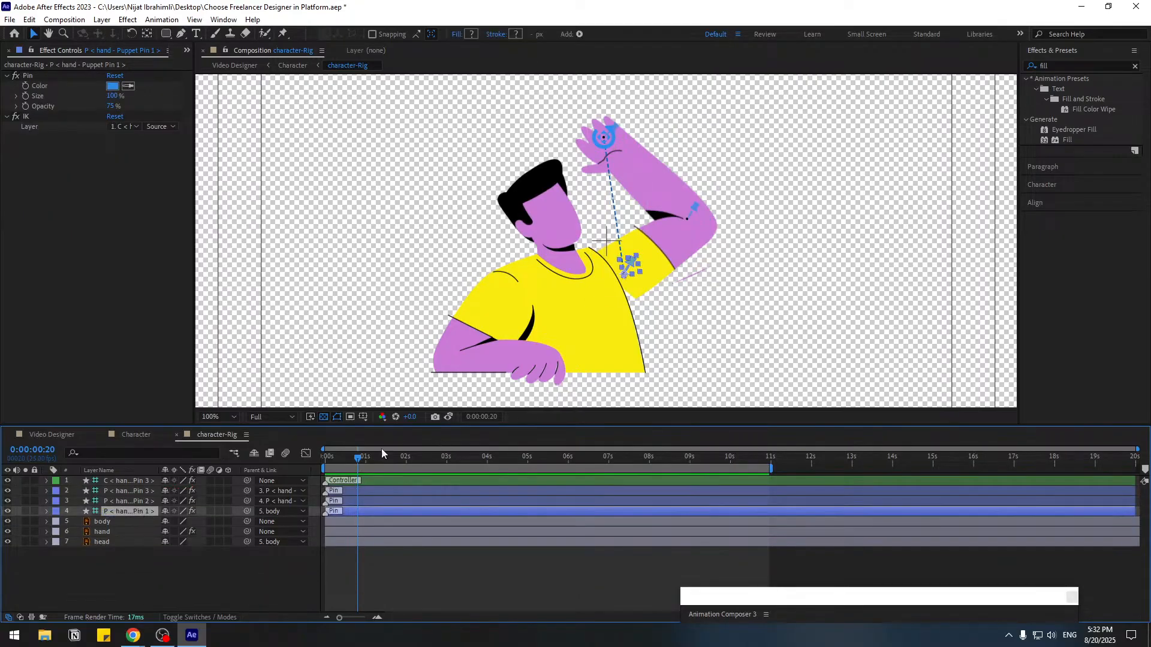
drag(351, 462, 290, 460)
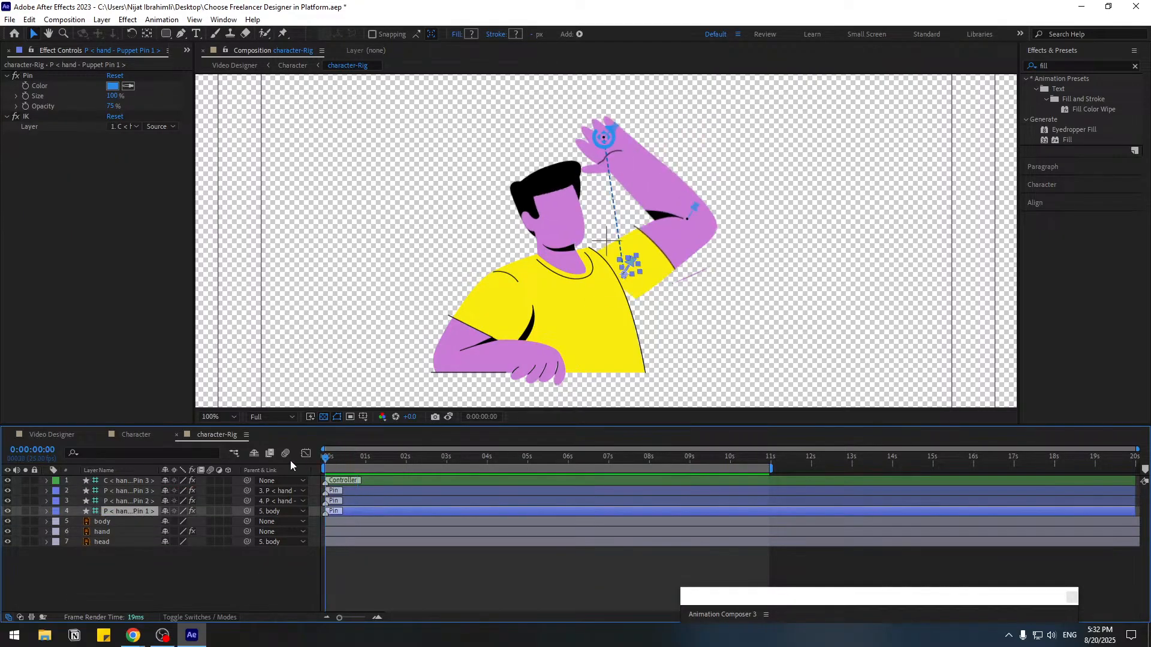
key(p)
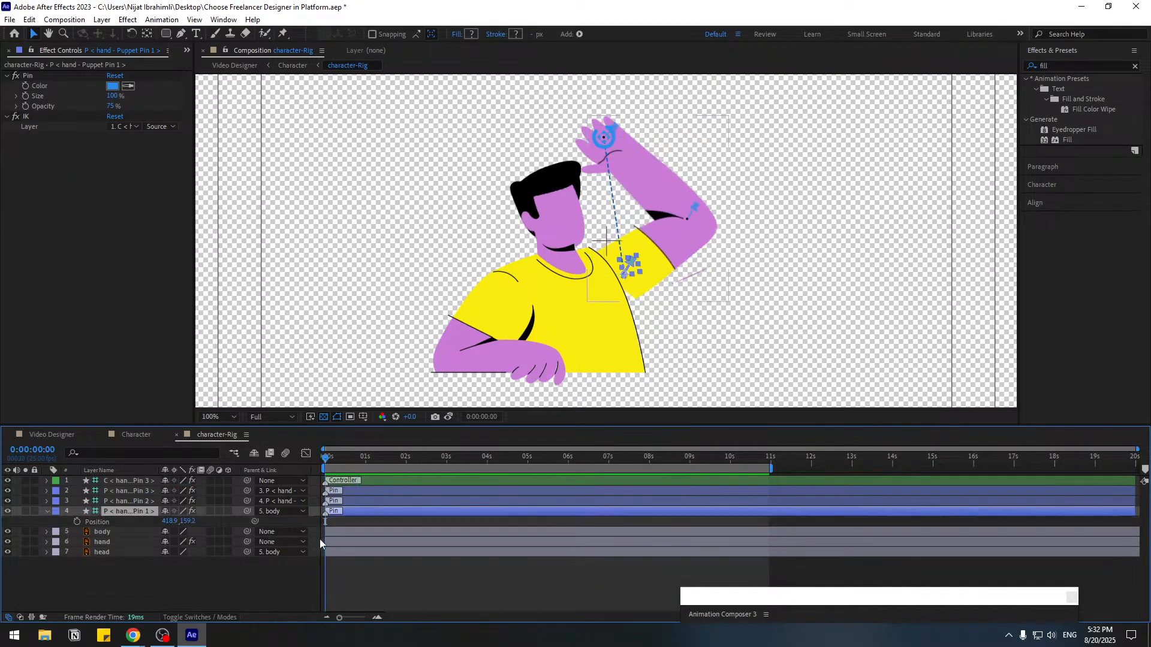
click(77, 521)
scroll(611, 283, up, 2)
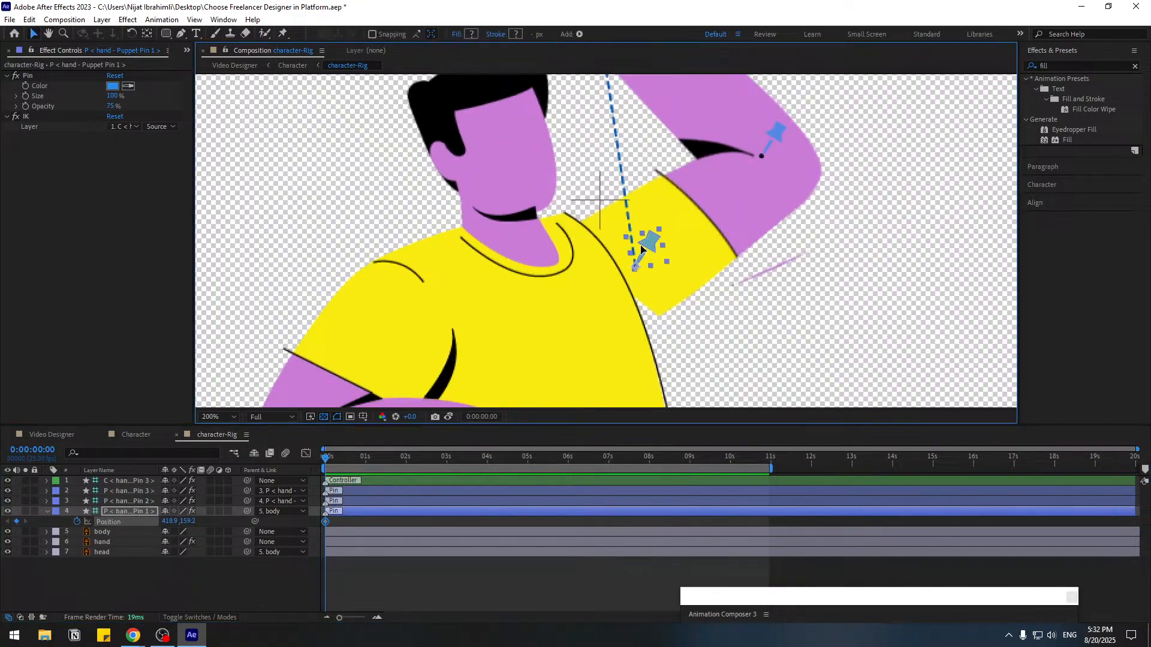
drag(642, 249, 654, 266)
key(shift+Page_Down)
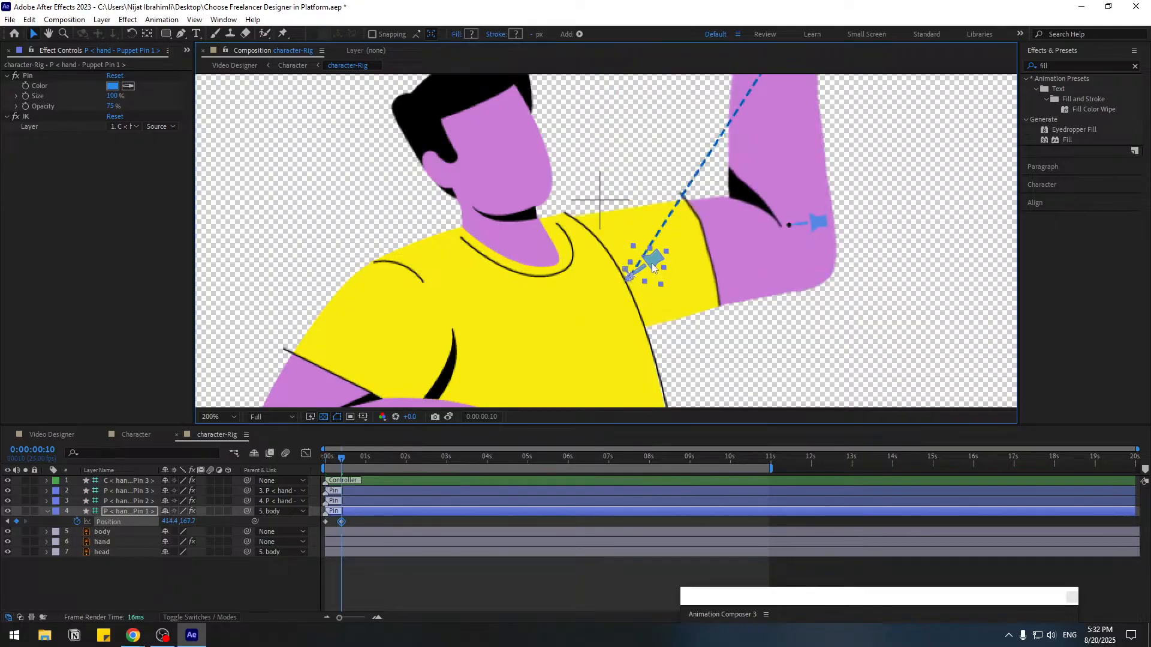
- Copy Puppet Pin 1's first Position keyframe to 0:00:00:20 and apply Easy Ease to its three Position keyframes
key(shift+Page_Down)
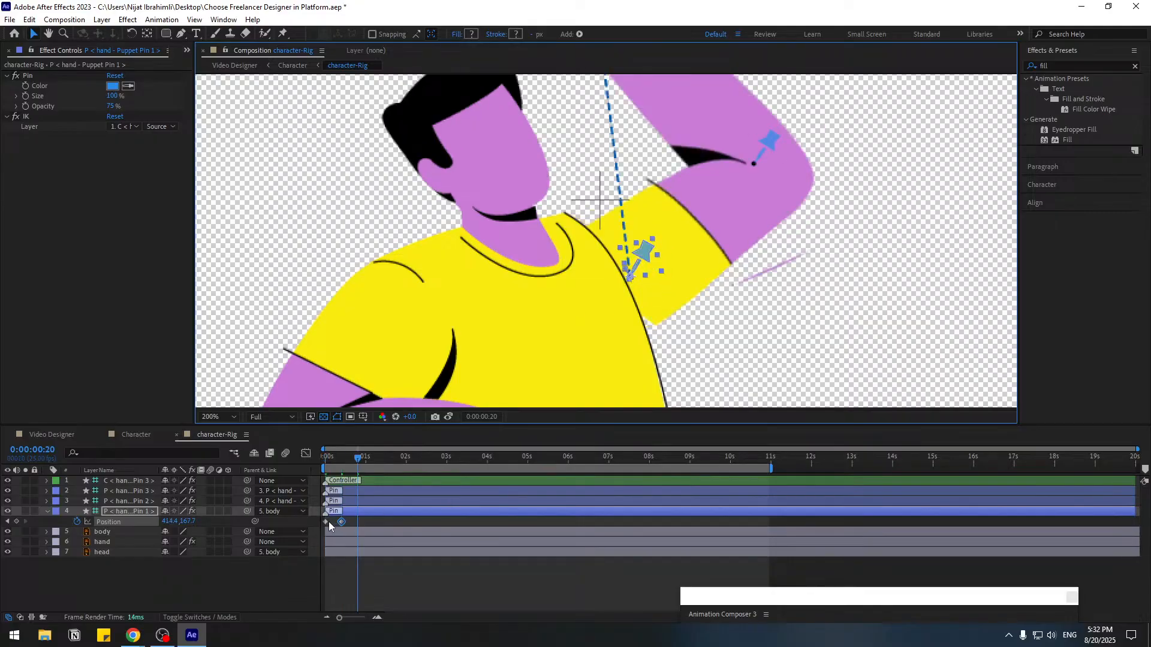
click(327, 521)
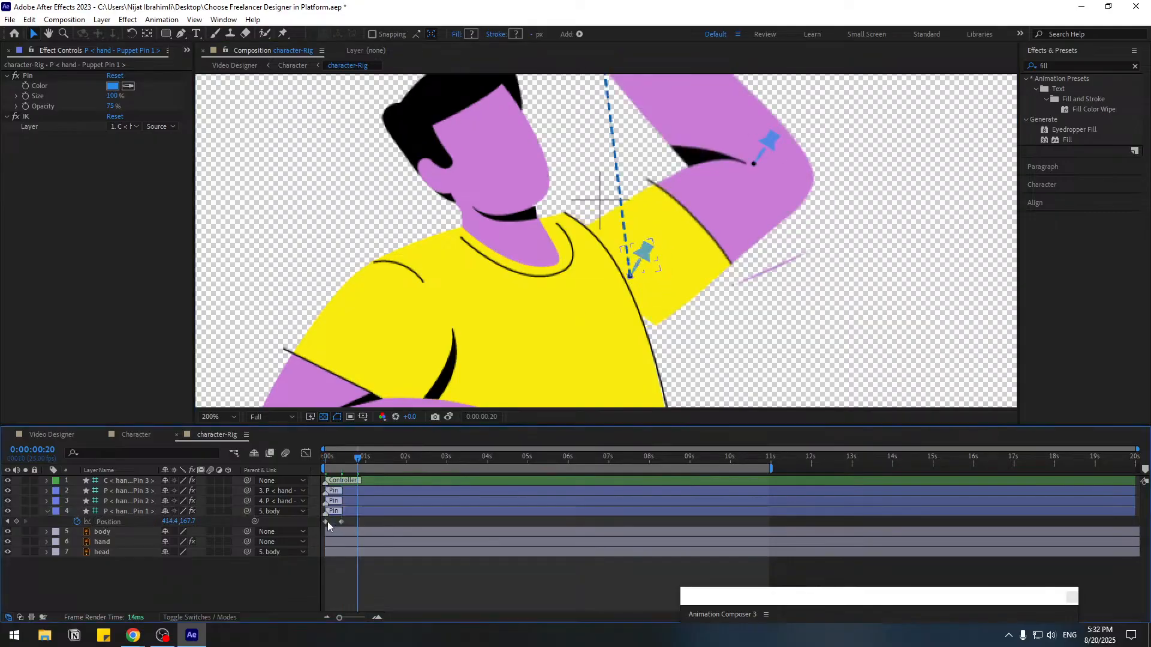
key(ctrl+c)
key(ctrl+v)
drag(370, 519, 323, 526)
right_click(326, 522)
mouse_move(329, 515)
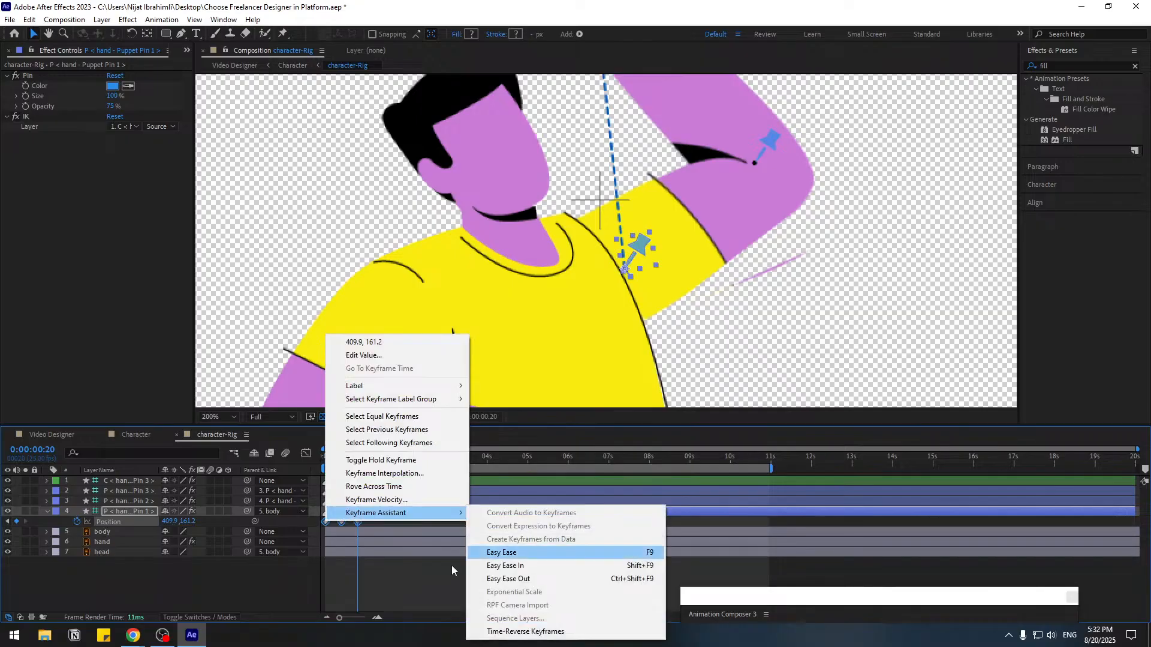
click(503, 552)
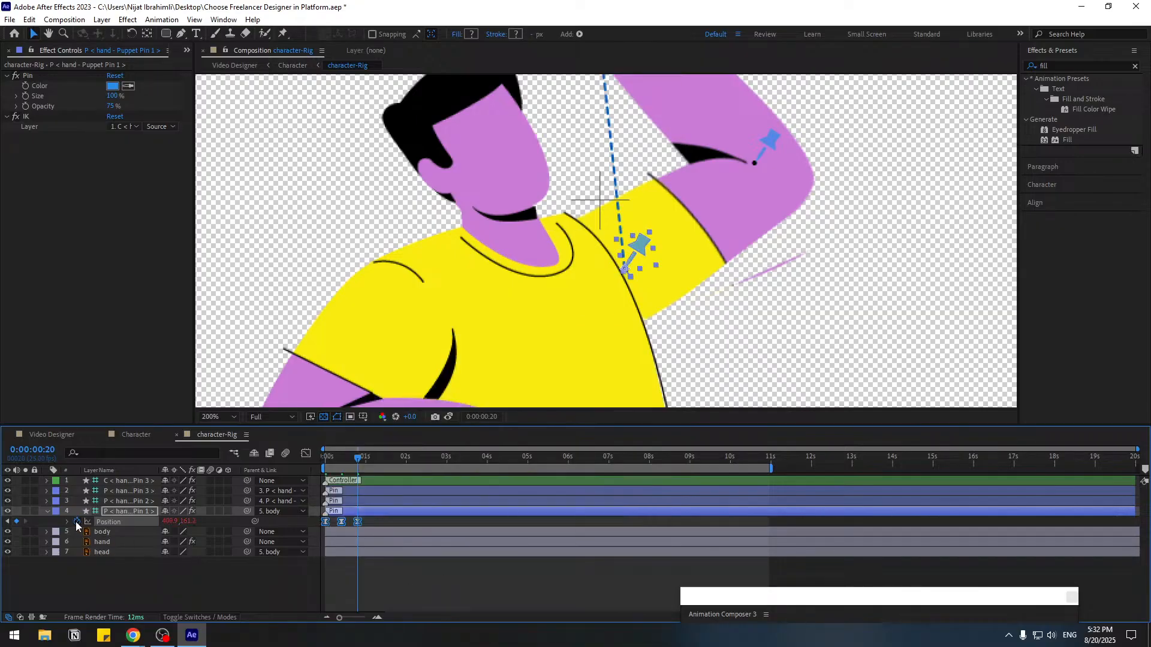
- Add the loopOutDuration(type = "cycle", duration = 0) expression to Puppet Pin 1's Position and preview the arm's wave
alt+click(76, 521)
click(206, 532)
mouse_move(281, 457)
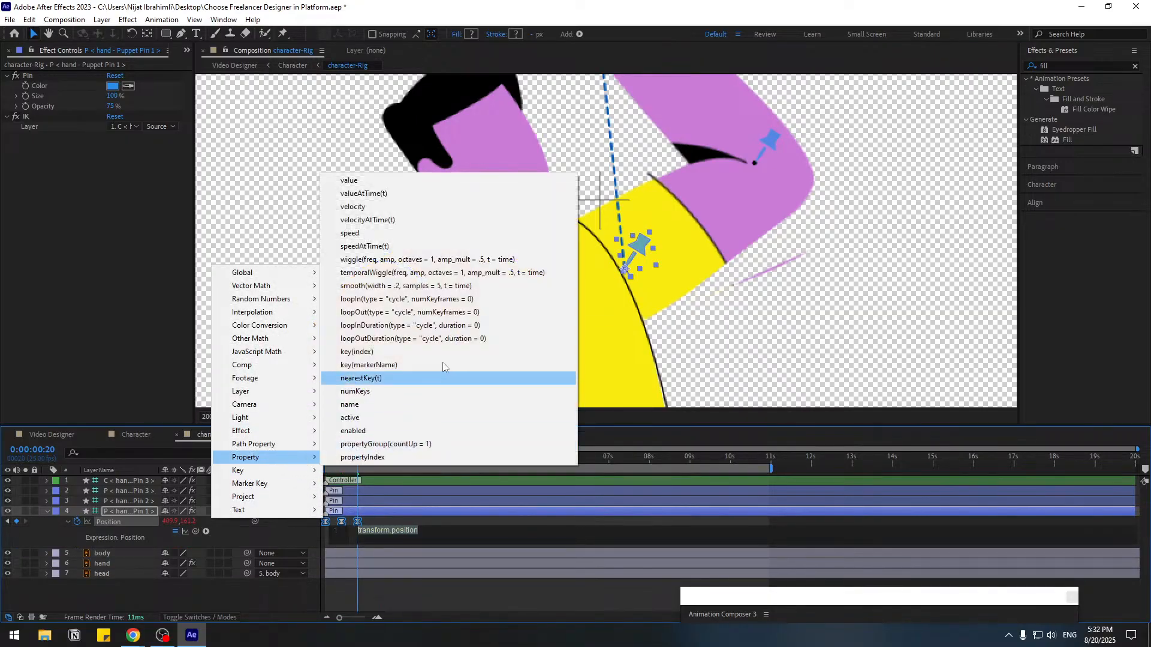
click(436, 341)
click(285, 599)
scroll(471, 292, down, 1)
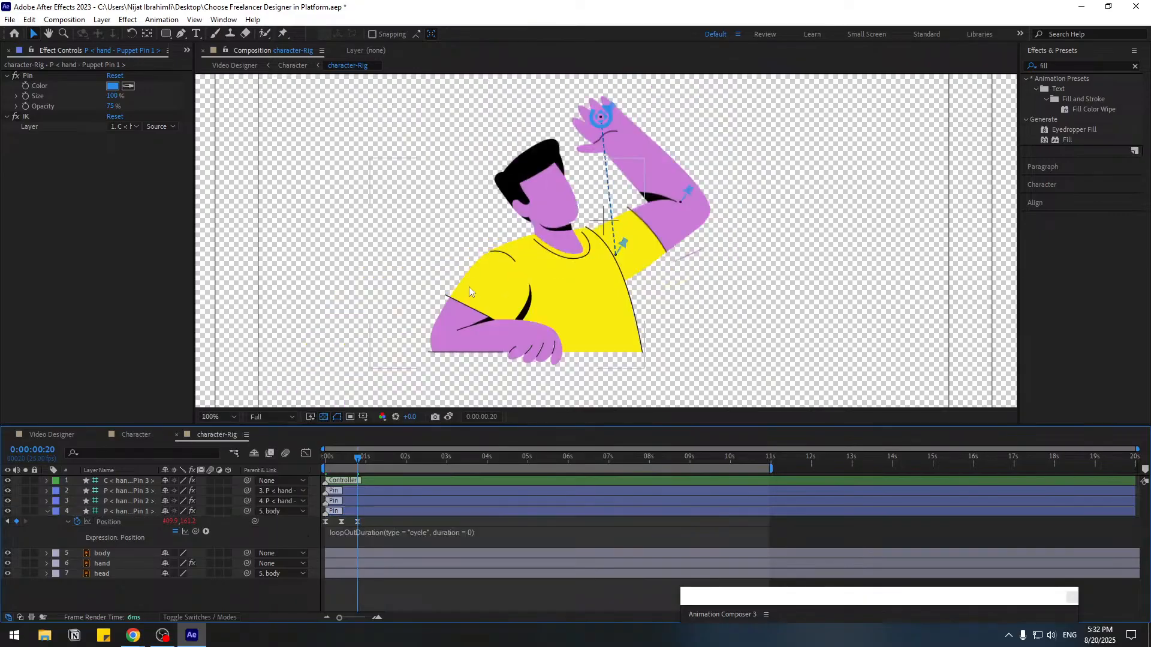
key(space)
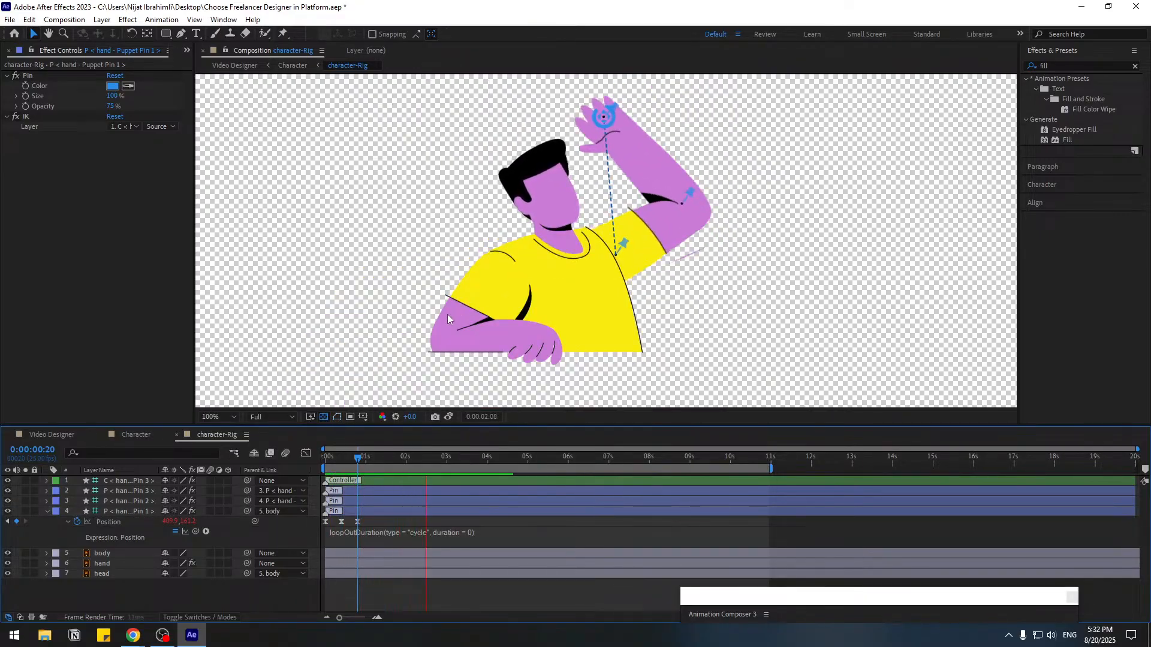
- In the Character composition, start the work area at 0:00, move the character-Rig layer earlier to begin at about 1 second, and save
click(176, 435)
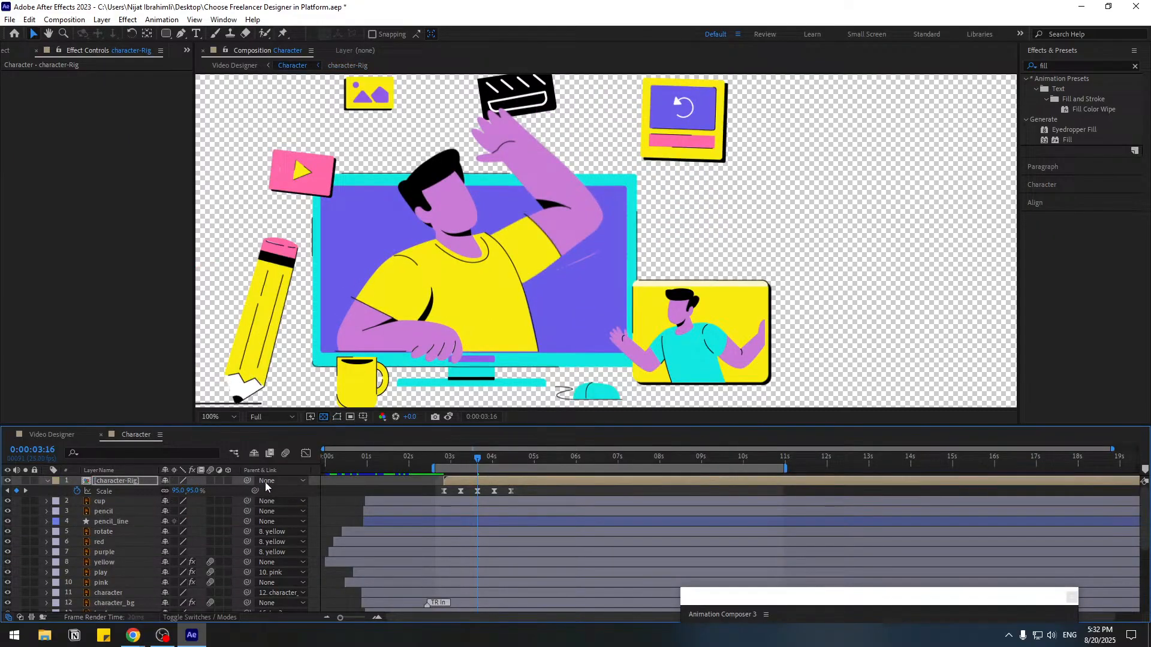
key(space)
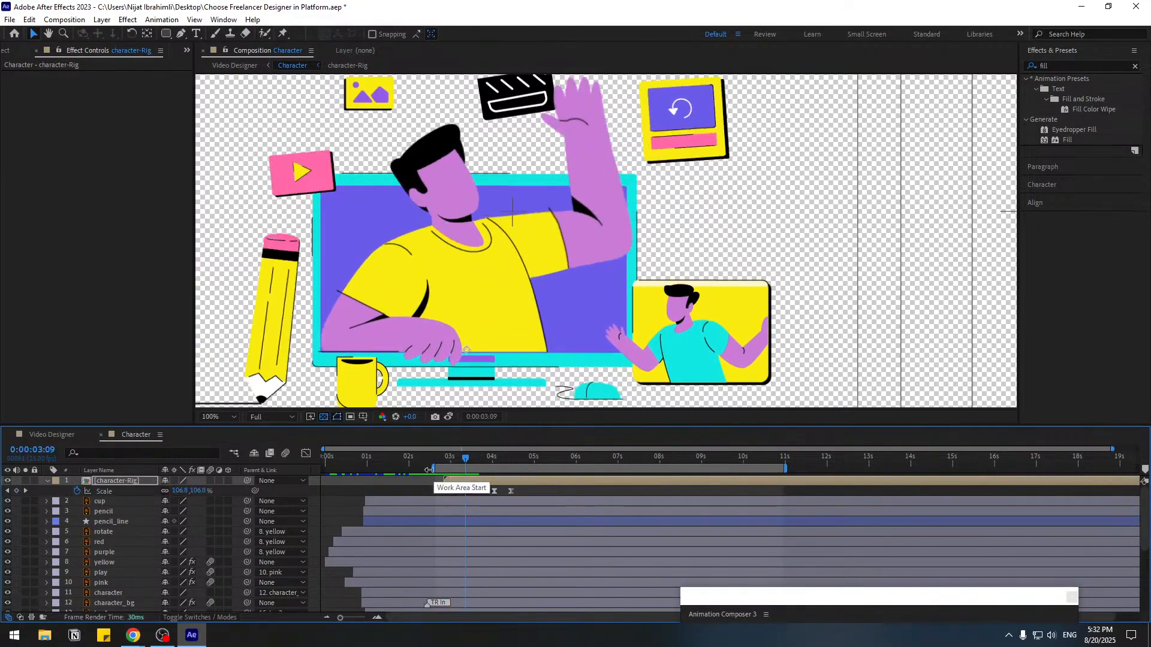
mouse_move(433, 468)
mouse_down()
mouse_move(303, 469)
mouse_move(379, 459)
mouse_up()
click(354, 460)
drag(463, 479, 386, 477)
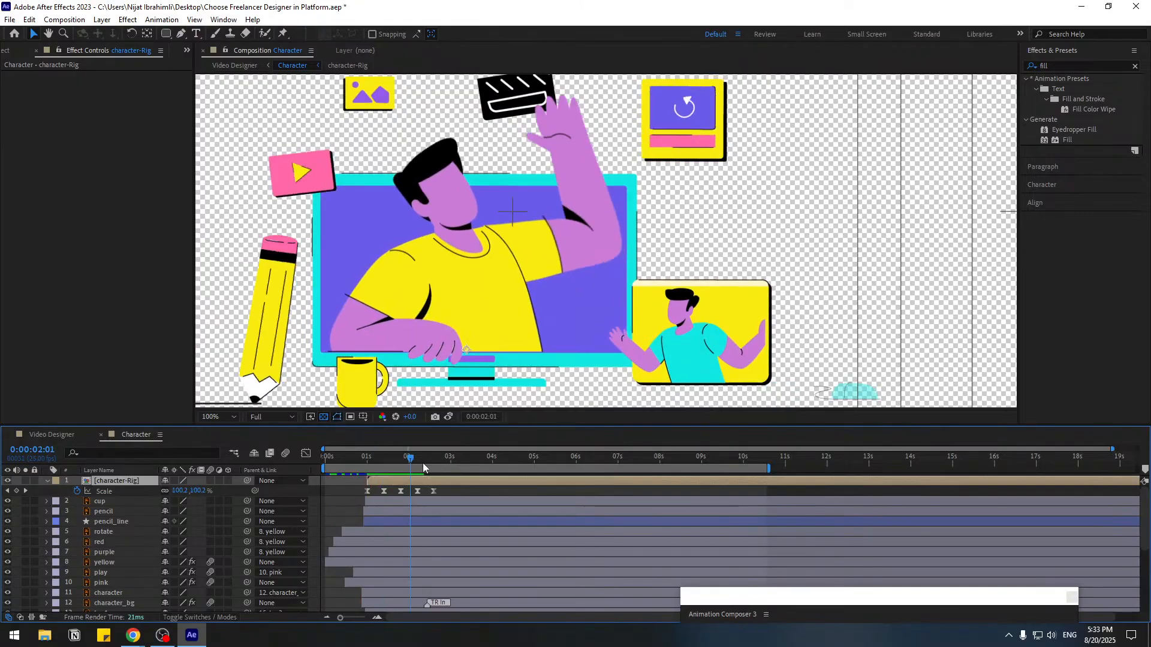
key(ctrl+s)
- Set the Video Designer composition's work area from the beginning to 0:00:08:22, save the project, and preview the full animation
click(40, 437)
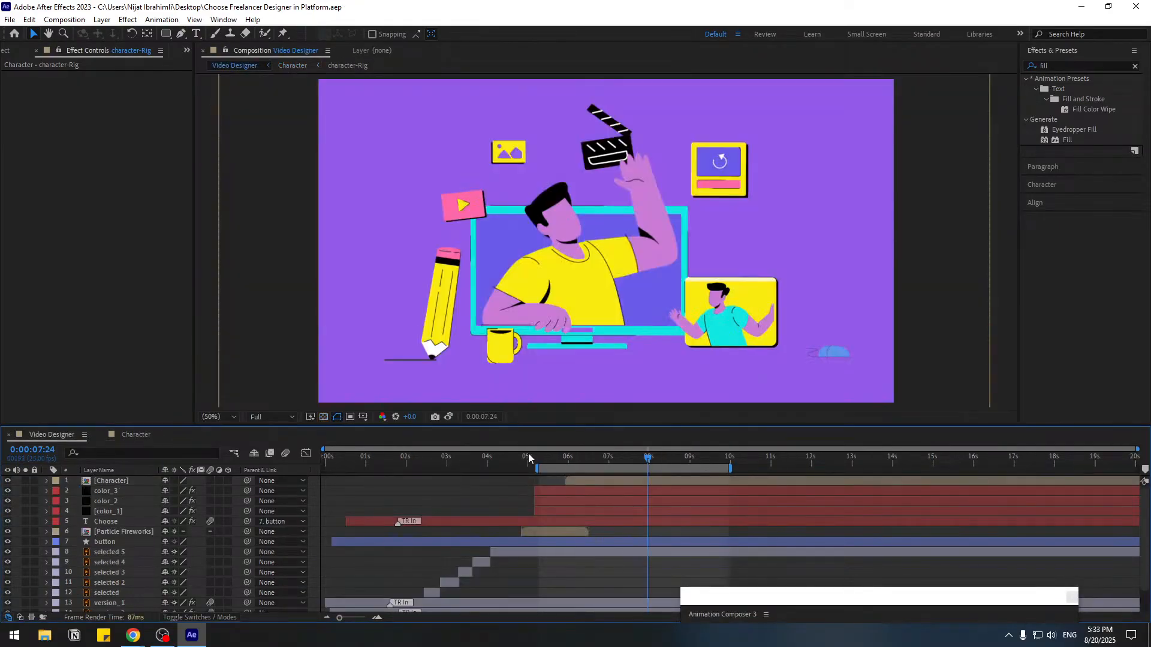
drag(528, 458, 599, 462)
drag(617, 467, 684, 459)
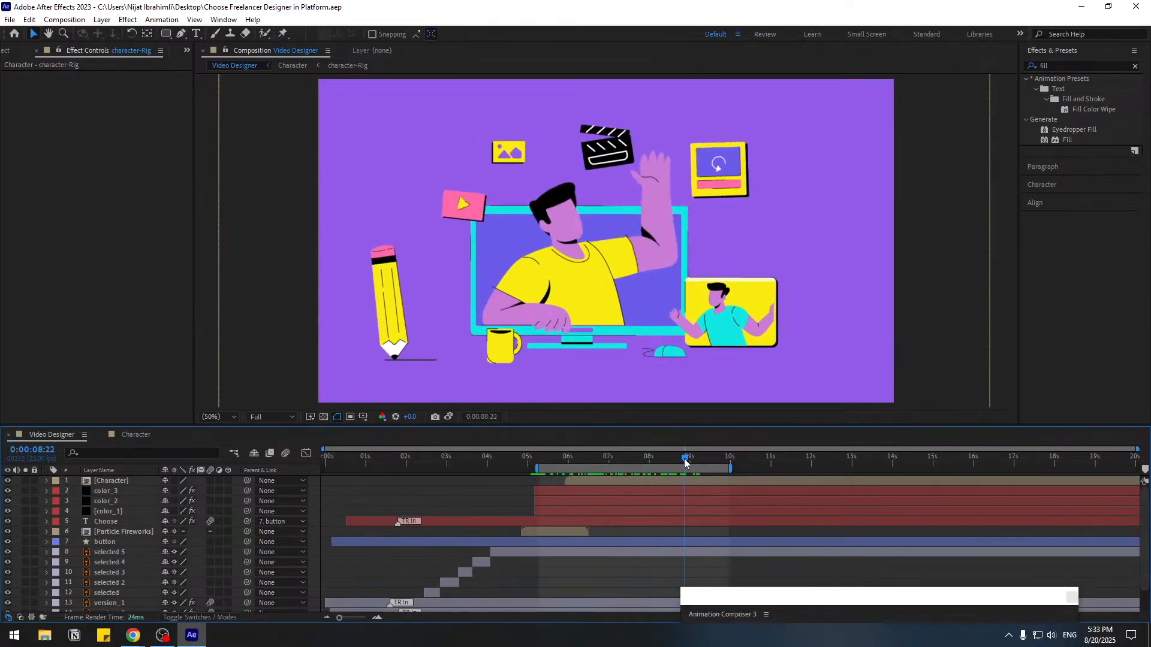
key(n)
drag(533, 470, 327, 470)
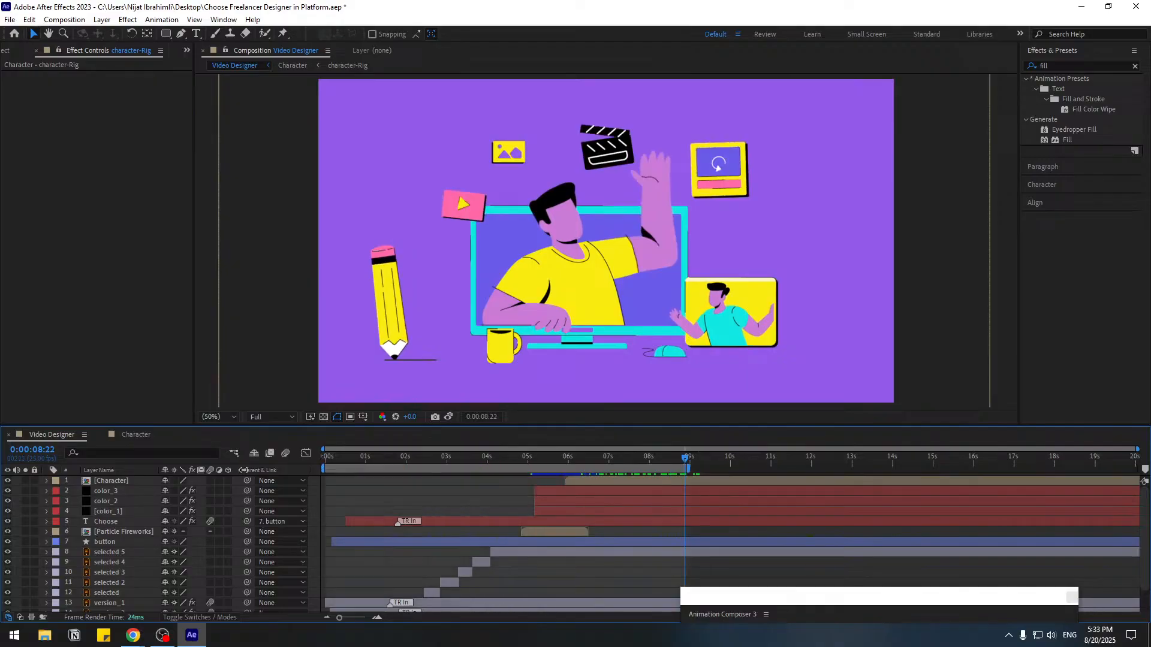
key(ctrl+s)
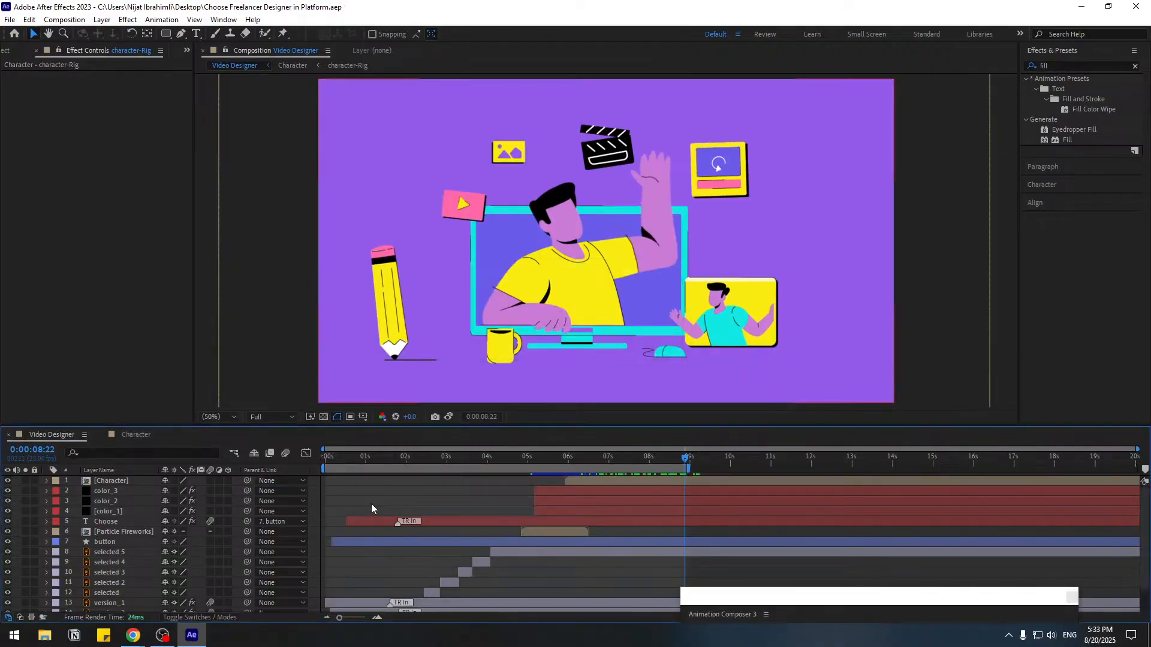
key(space)
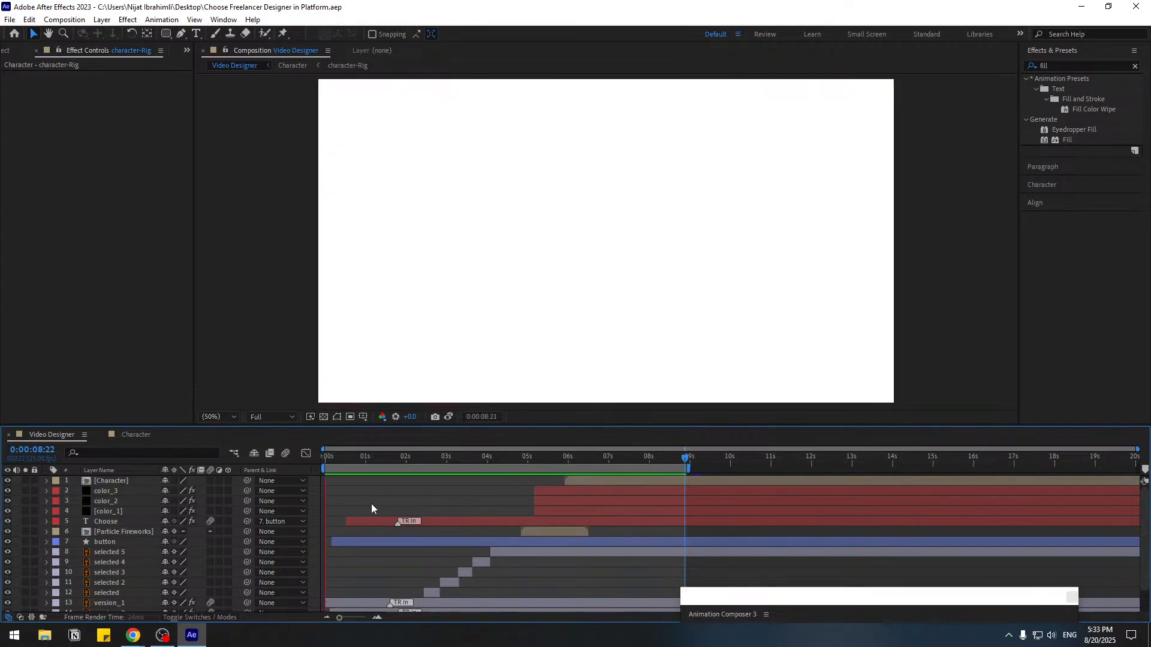
- Enable motion blur on all layers of the Video Designer composition and save the project
click(340, 460)
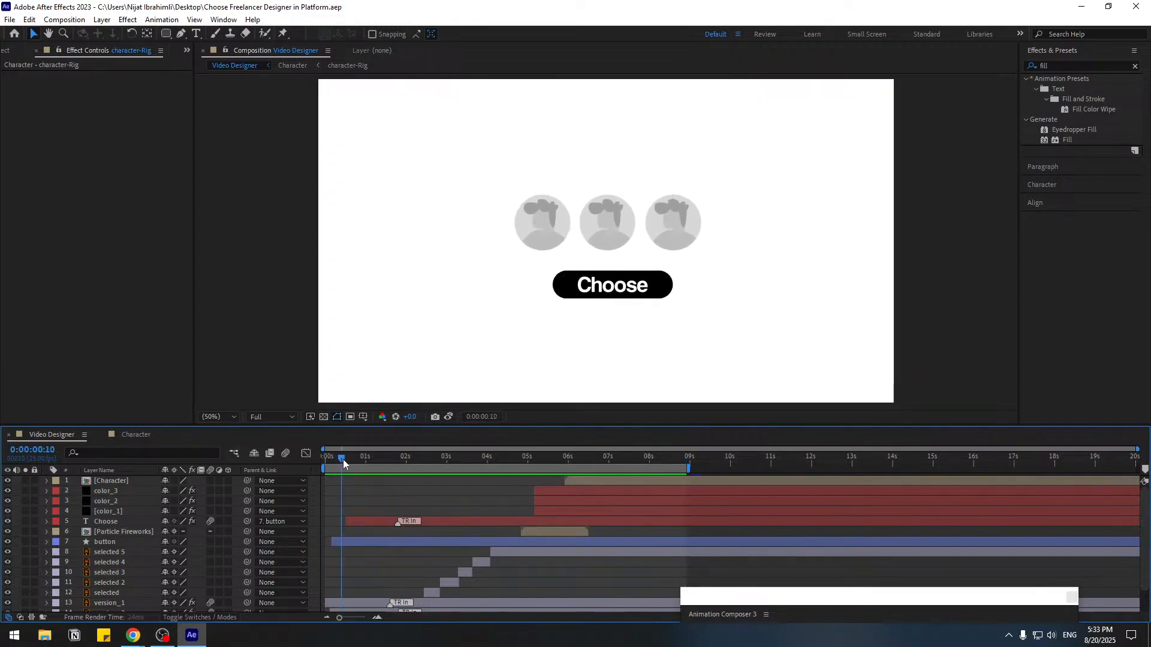
key(ctrl+a)
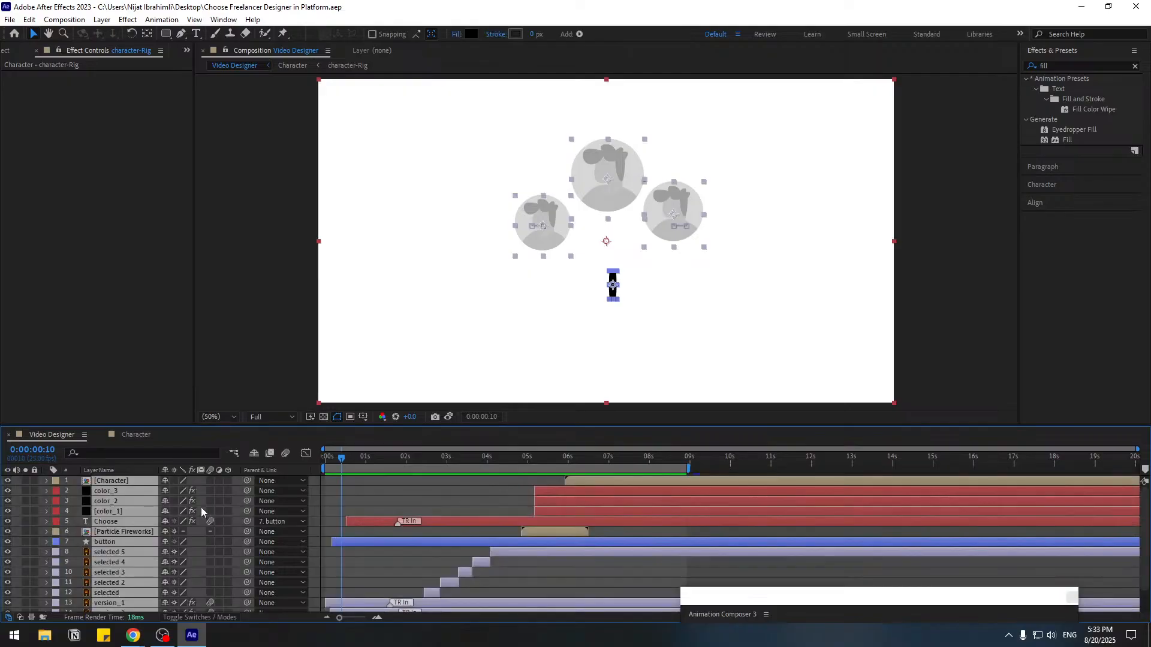
click(210, 481)
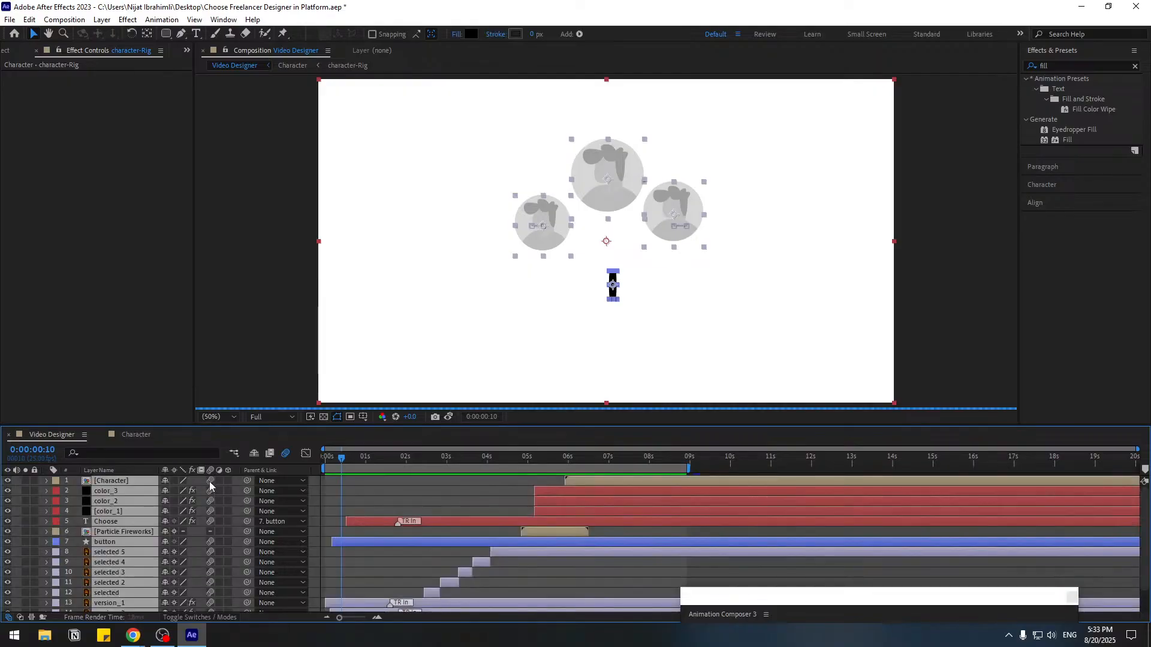
key(ctrl+s)
click(430, 487)
- Enable motion blur on all layers of the Character composition and deselect them
click(136, 434)
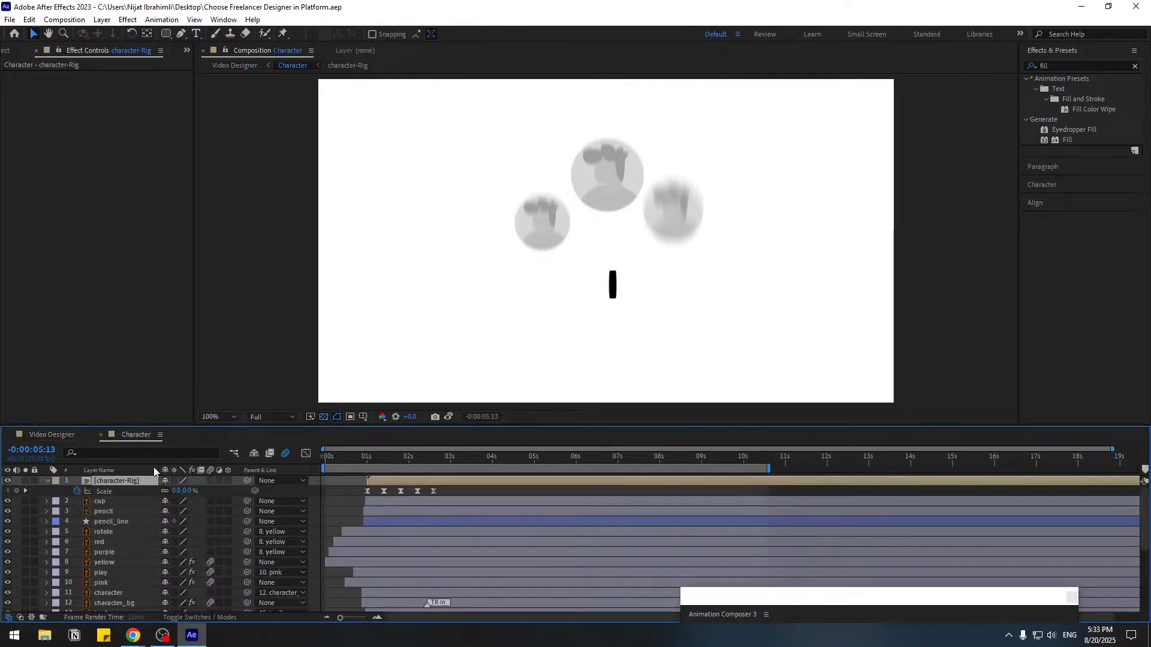
key(ctrl+a)
click(210, 481)
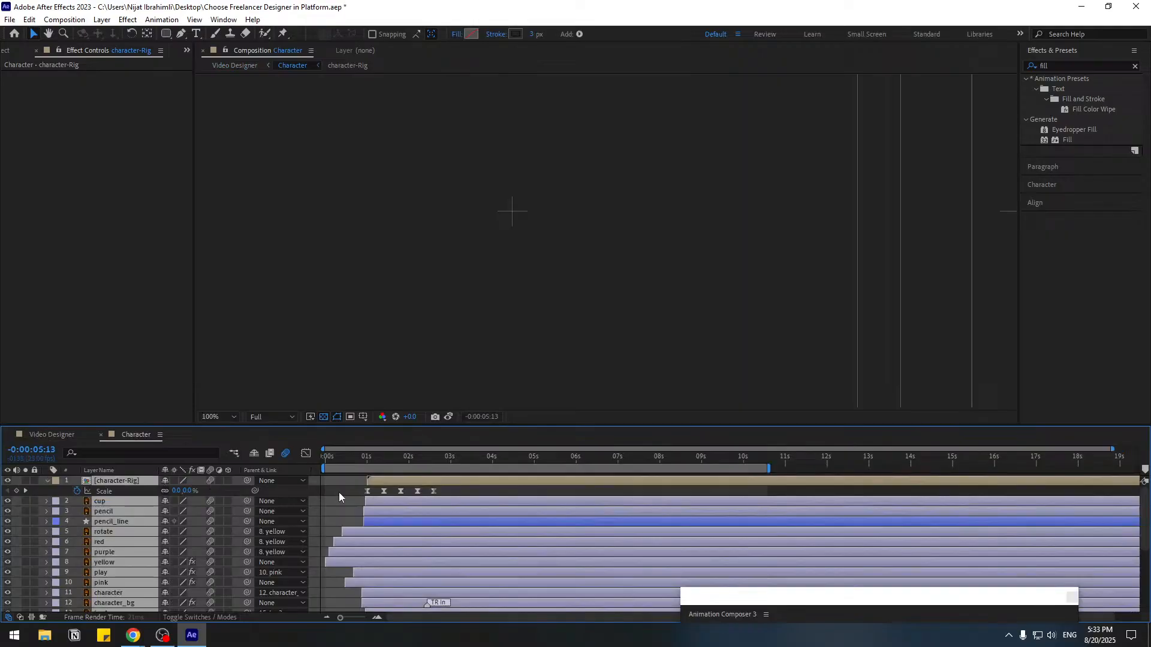
click(342, 492)
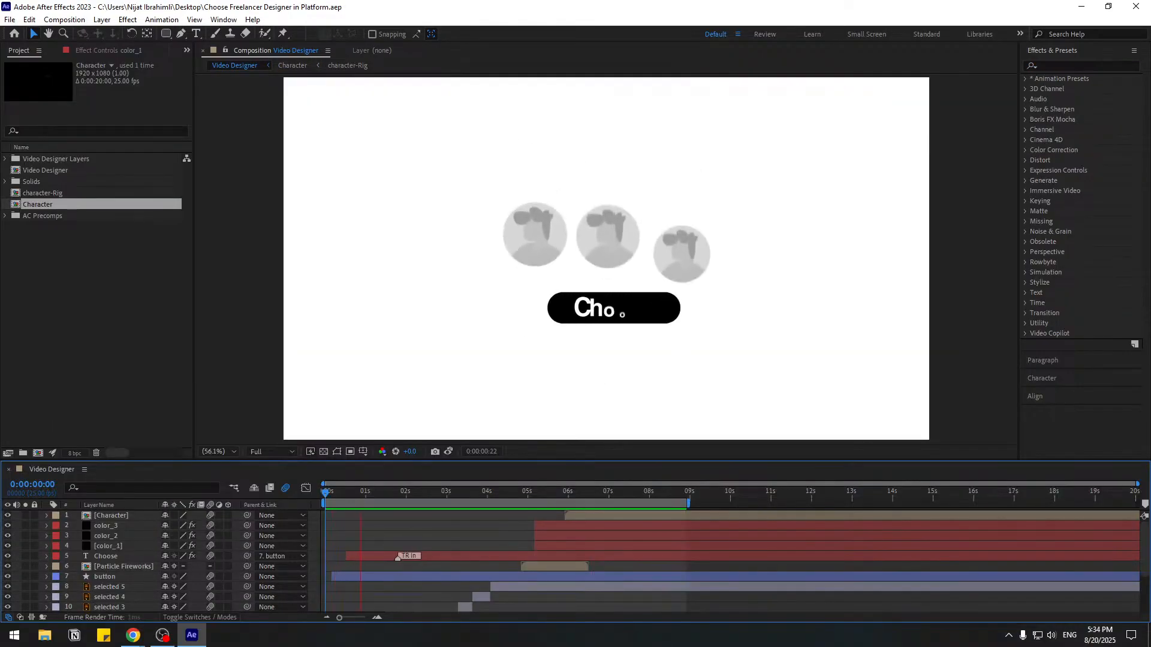